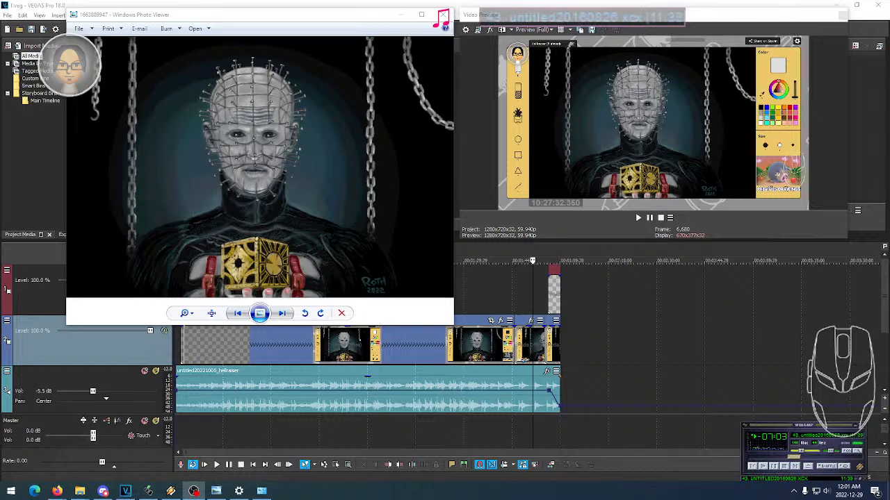
{"action": "left_click", "coordinate": [57, 492]}
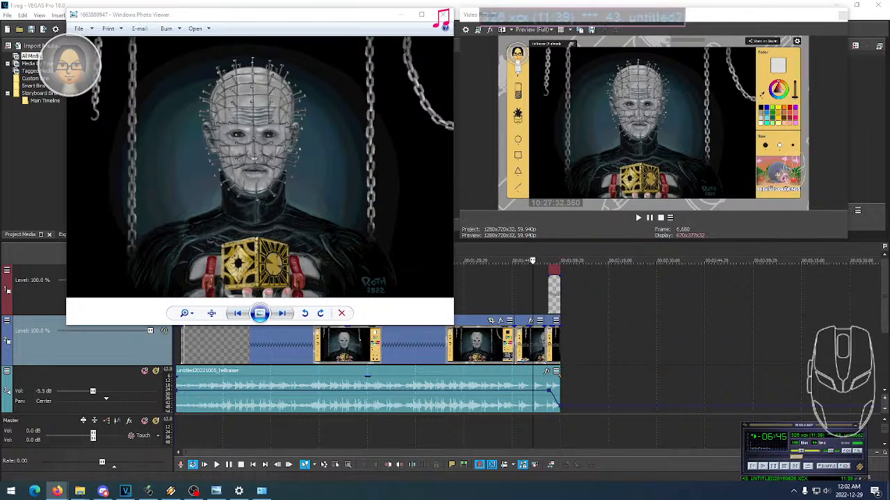
{"action": "right_click", "coordinate": [194, 491]}
{"action": "left_click", "coordinate": [194, 491]}
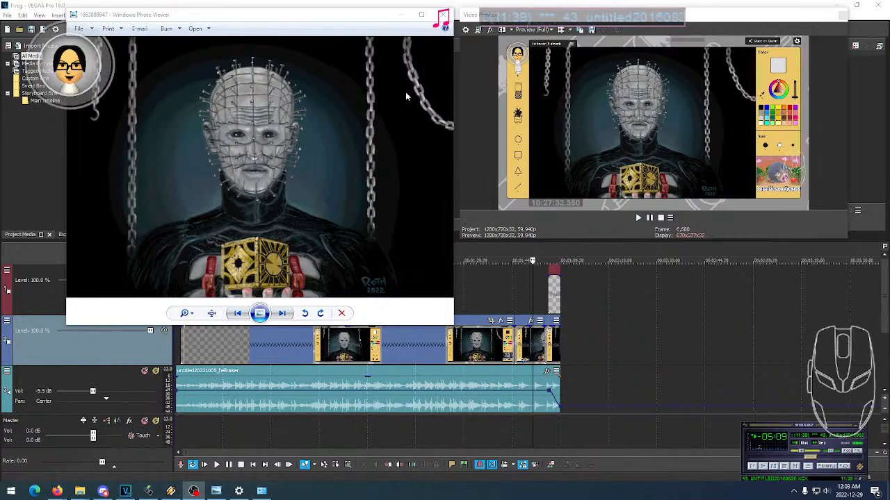
- Close the finished drawing in the photo viewer and switch back to the VEGAS Pro project
{"action": "left_click", "coordinate": [443, 14]}
{"action": "left_click", "coordinate": [495, 113]}
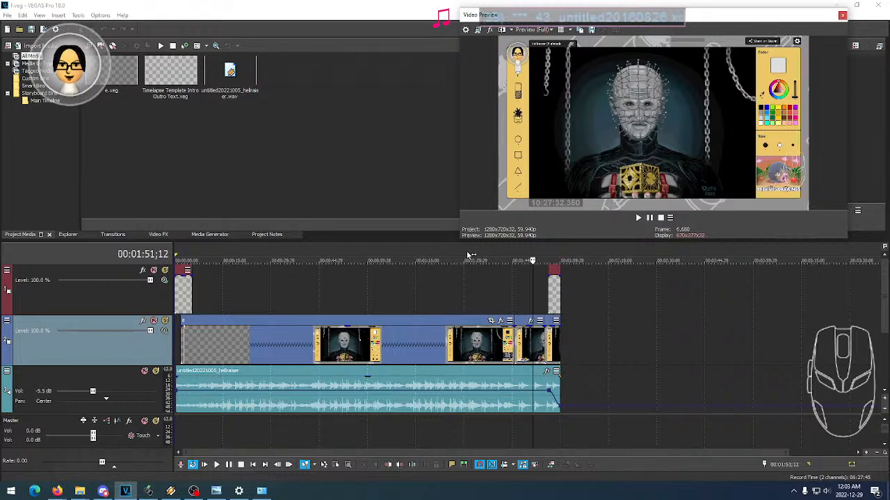
{"action": "left_click", "coordinate": [476, 224]}
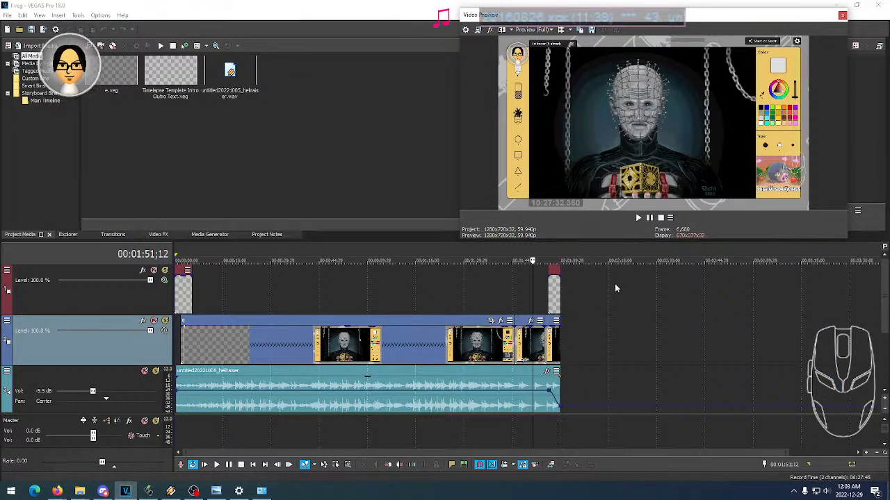
- Scrub through the intro text event on the top track to review the timelapse's opening frames
{"action": "left_click", "coordinate": [182, 289]}
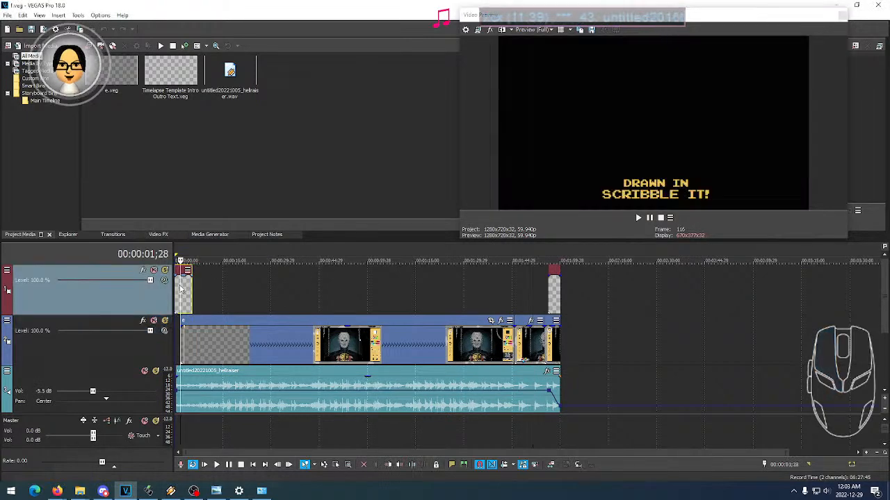
{"action": "left_click", "coordinate": [187, 293]}
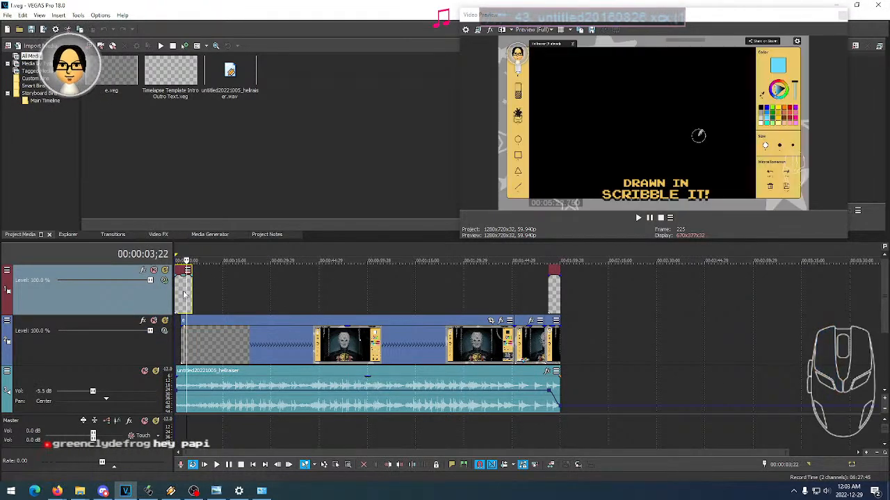
{"action": "left_click", "coordinate": [181, 293]}
{"action": "left_click", "coordinate": [179, 294]}
{"action": "left_click", "coordinate": [184, 292]}
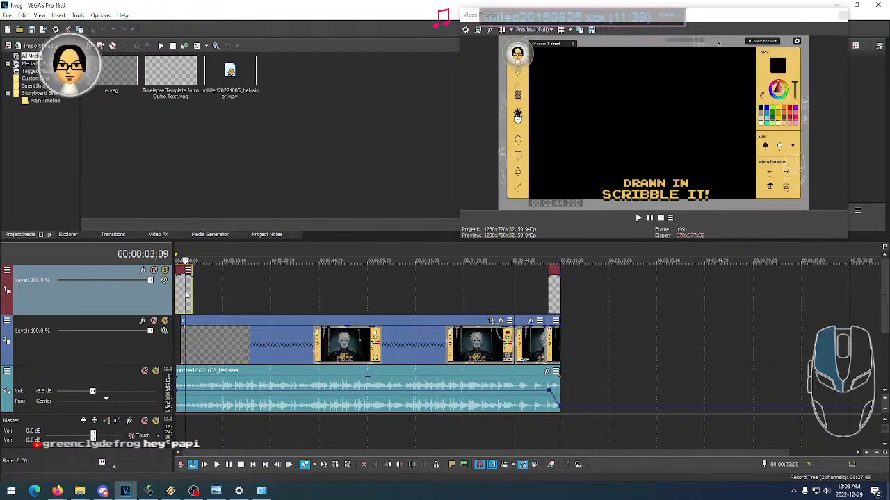
{"action": "left_click", "coordinate": [193, 295]}
{"action": "left_click", "coordinate": [187, 298]}
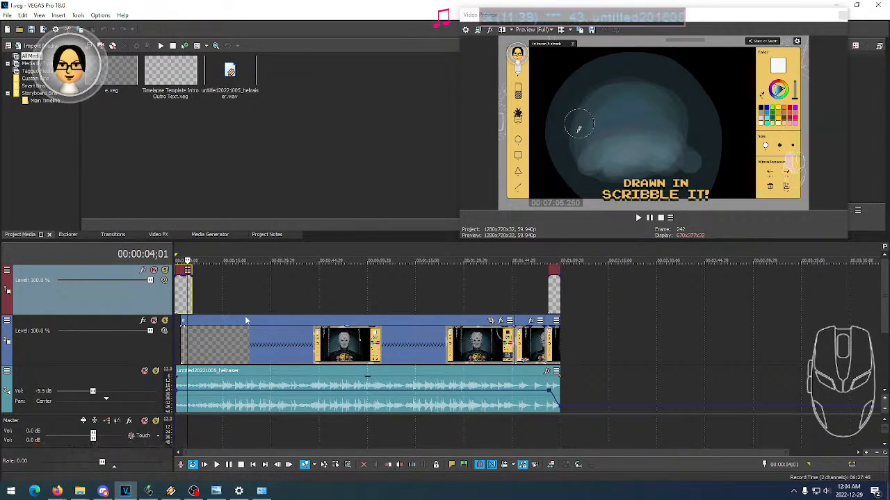
- Check the outro text event and the closing frames just before it in the preview
{"action": "left_click", "coordinate": [548, 299]}
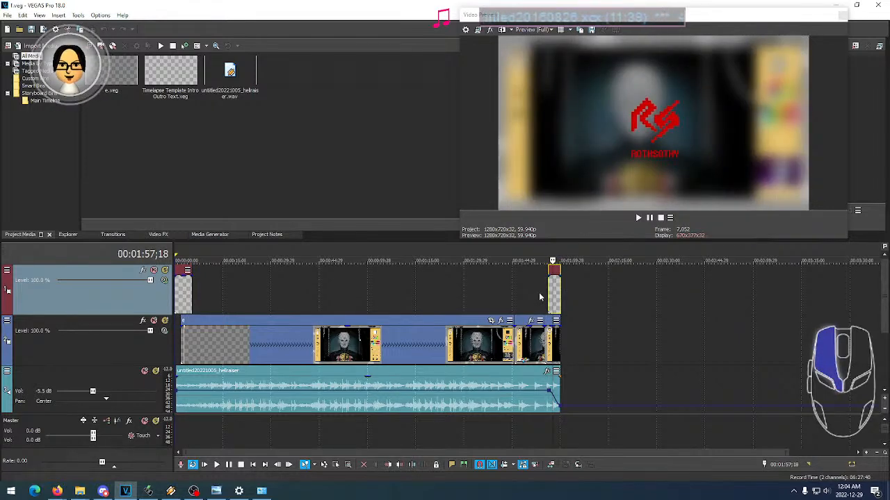
{"action": "left_click", "coordinate": [539, 297]}
{"action": "left_click", "coordinate": [544, 299]}
{"action": "left_click", "coordinate": [538, 298]}
{"action": "left_click", "coordinate": [528, 298]}
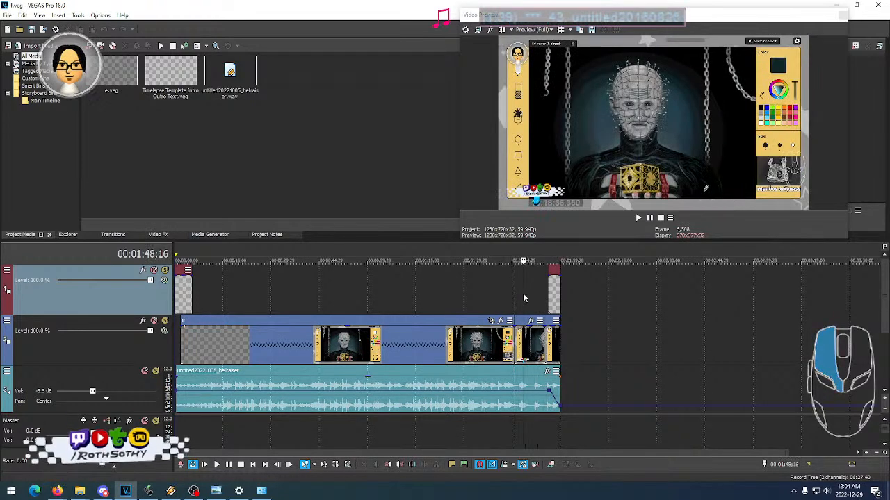
{"action": "left_click", "coordinate": [532, 293]}
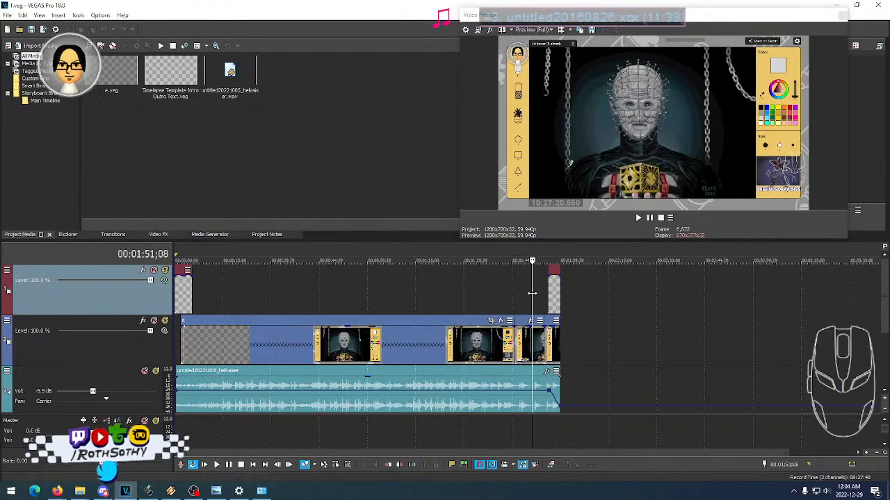
{"action": "left_click", "coordinate": [527, 293]}
{"action": "left_click", "coordinate": [537, 291]}
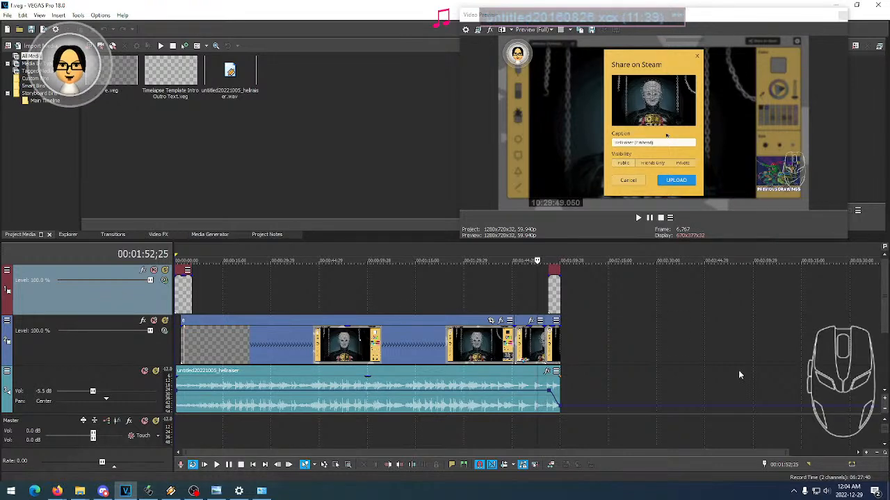
- Switch to Winamp, lower the music volume, and return to the video project
{"action": "left_click", "coordinate": [171, 490]}
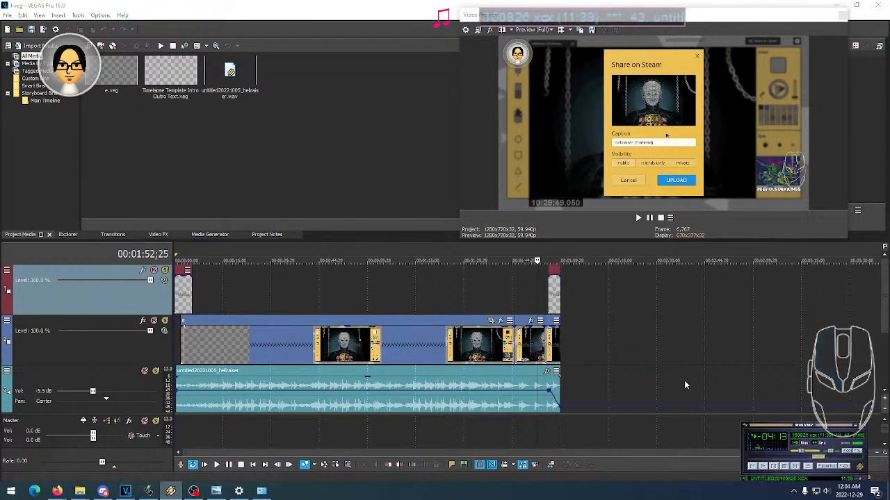
{"action": "scroll", "coordinate": [825, 453], "scroll_direction": "down", "scroll_amount": 5}
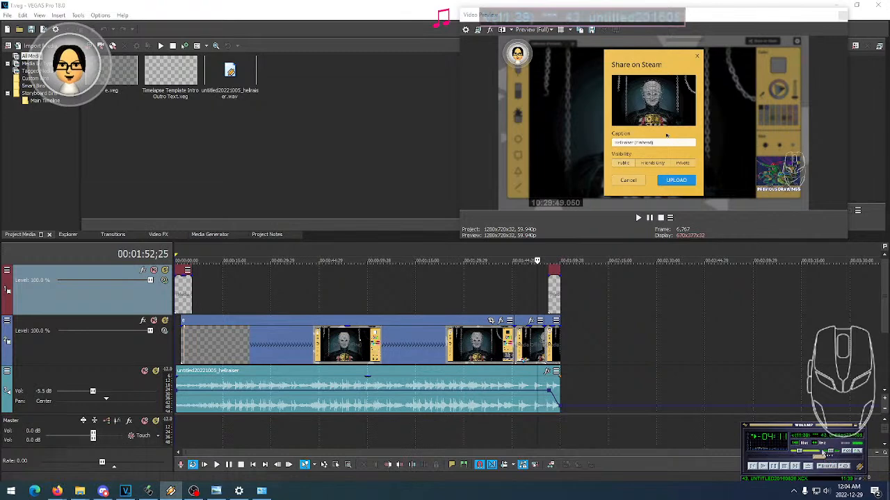
{"action": "left_click", "coordinate": [685, 462]}
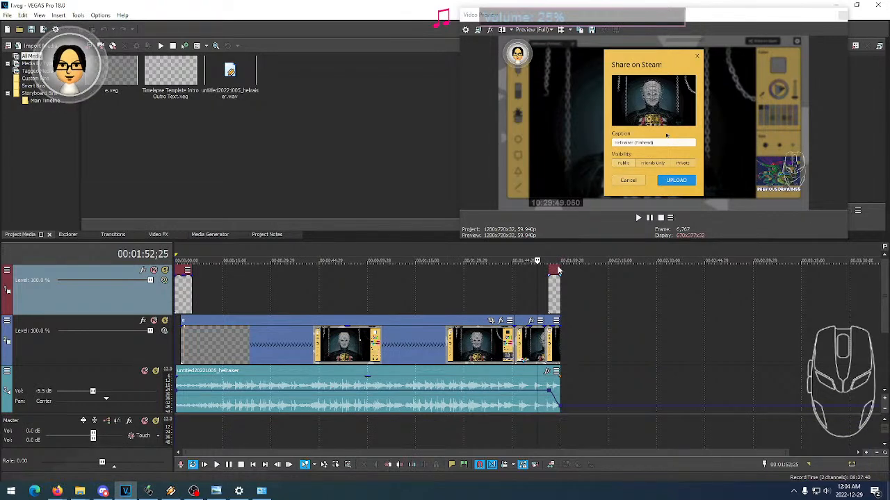
- Review the frames shortly before the outro, and set the time selection to the whole project
{"action": "left_click", "coordinate": [528, 294]}
{"action": "left_click", "coordinate": [534, 293]}
{"action": "left_click", "coordinate": [524, 295]}
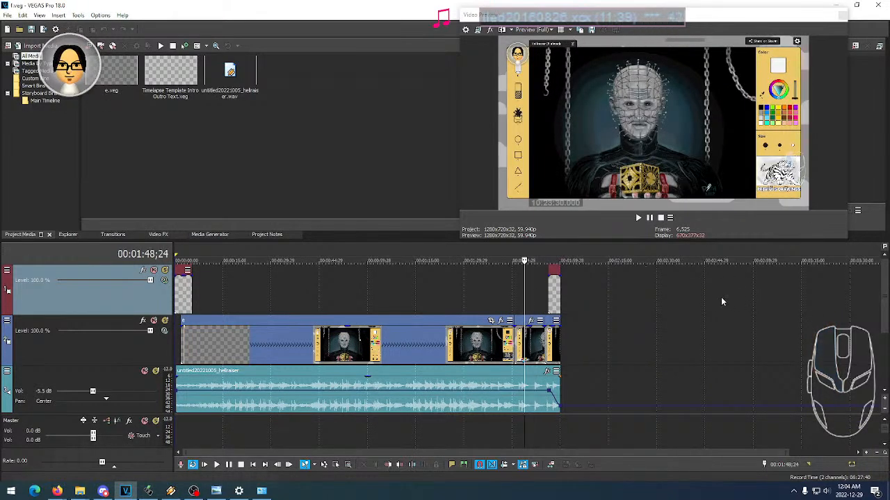
{"action": "right_click", "coordinate": [307, 255]}
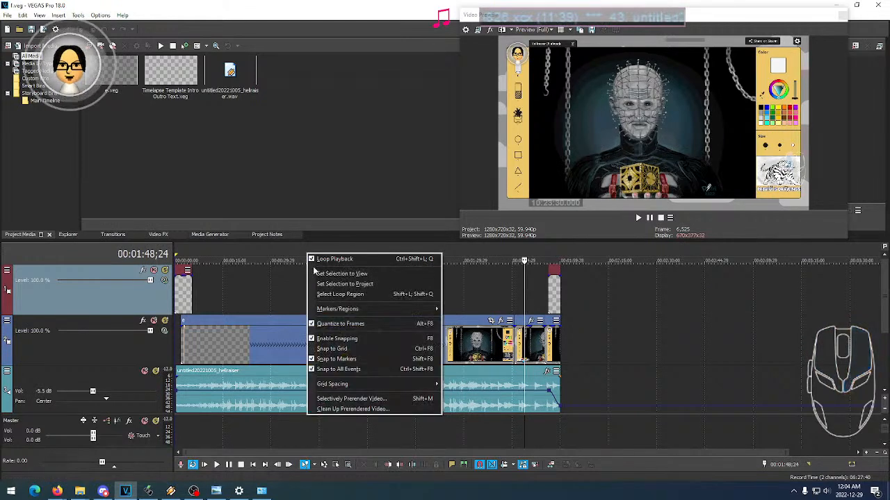
{"action": "left_click", "coordinate": [320, 284]}
- Bring Winamp to the front and reduce its playback volume further
{"action": "left_click", "coordinate": [170, 491]}
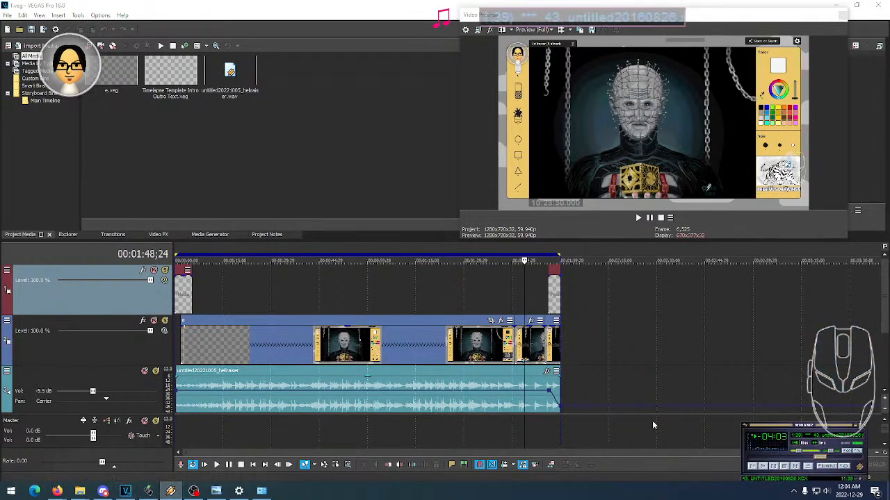
{"action": "scroll", "coordinate": [819, 442], "scroll_direction": "down", "scroll_amount": 2}
{"action": "scroll", "coordinate": [819, 442], "scroll_direction": "down", "scroll_amount": 1}
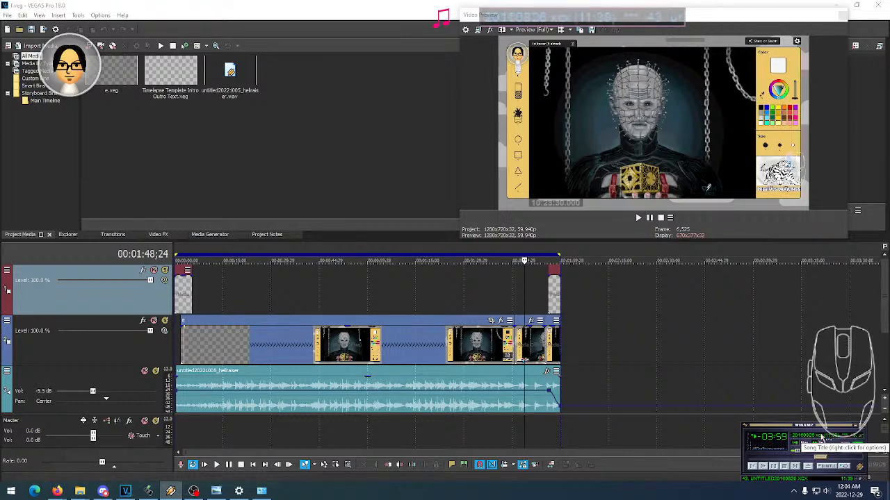
{"action": "scroll", "coordinate": [820, 441], "scroll_direction": "down", "scroll_amount": 1}
{"action": "left_click", "coordinate": [194, 491]}
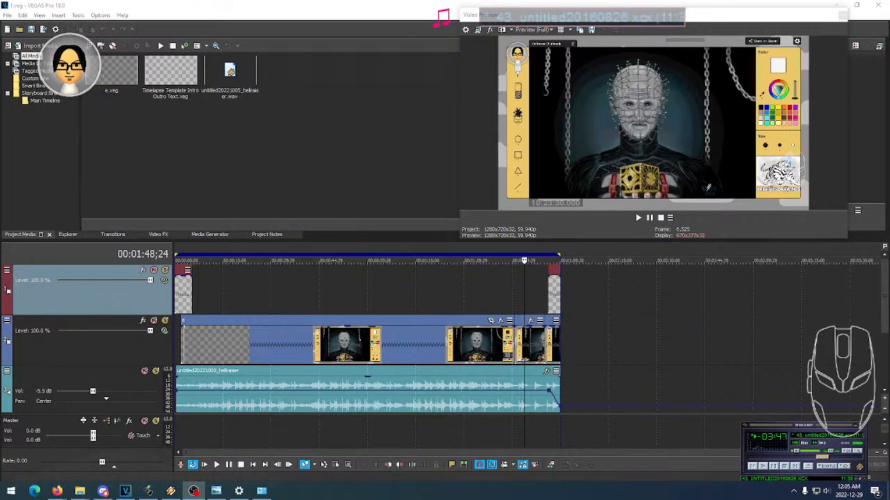
{"action": "left_click", "coordinate": [57, 491]}
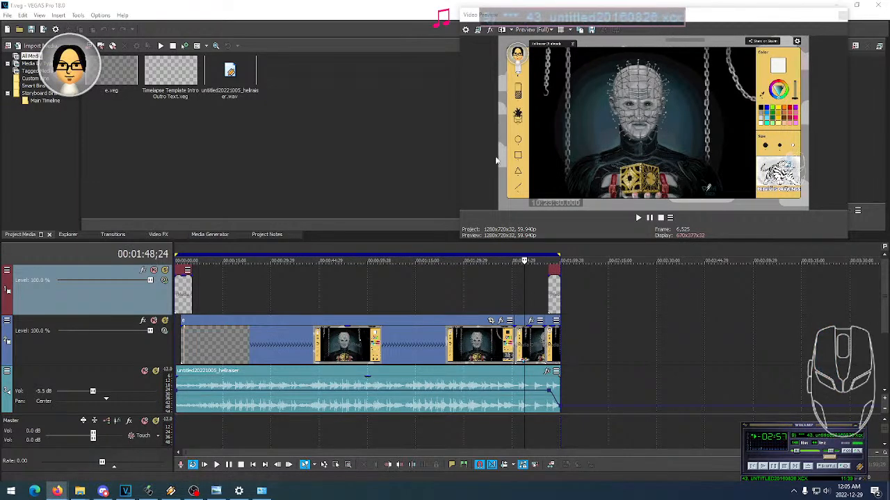
{"action": "left_click", "coordinate": [158, 6]}
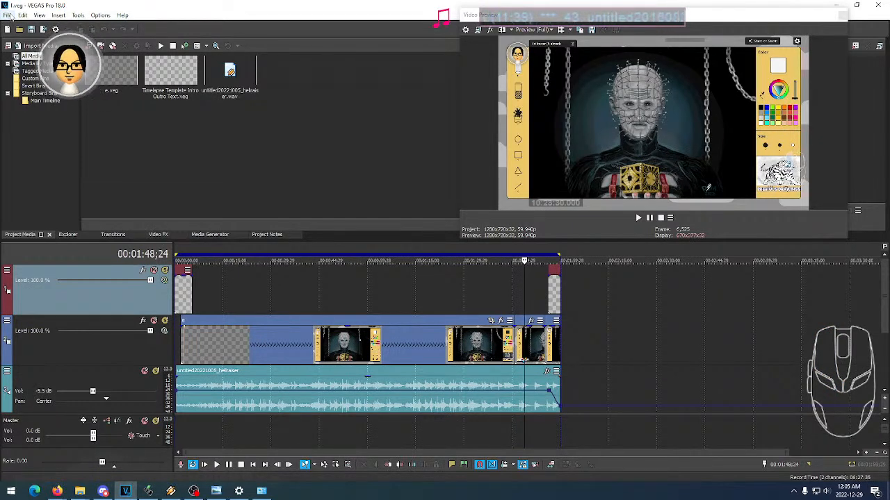
{"action": "left_click", "coordinate": [7, 15]}
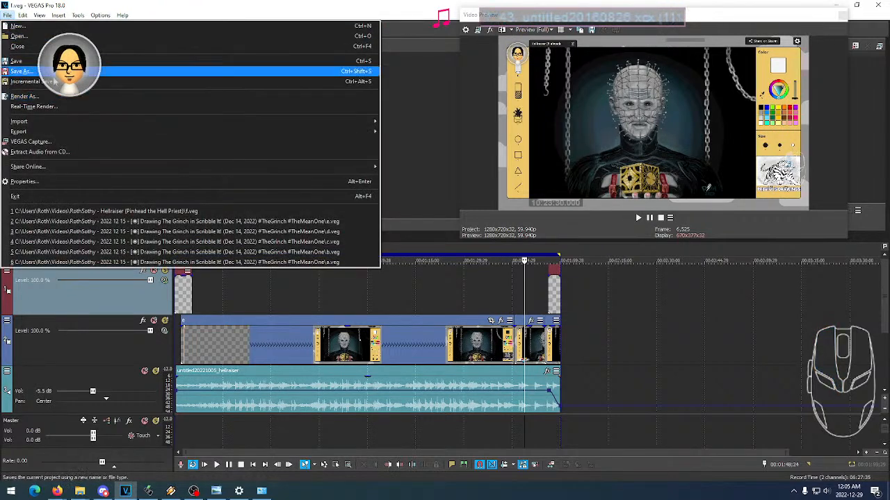
{"action": "left_click", "coordinate": [77, 15]}
{"action": "left_click", "coordinate": [7, 16]}
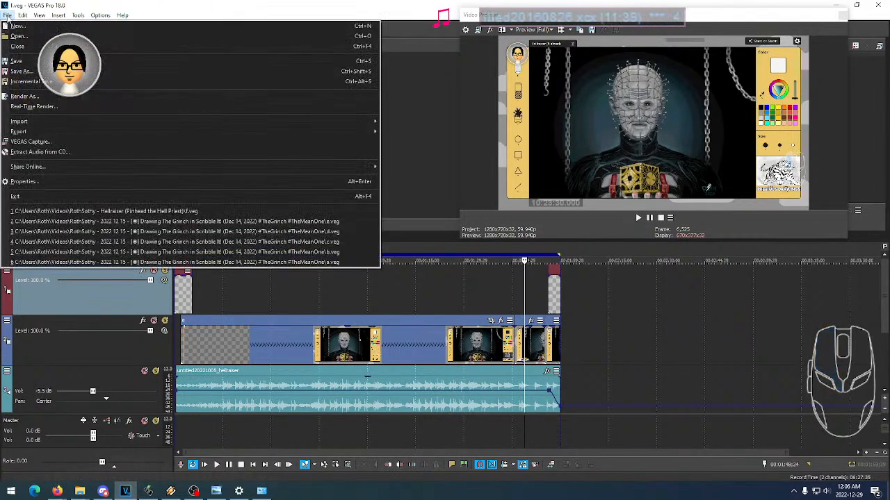
{"action": "left_click", "coordinate": [7, 16]}
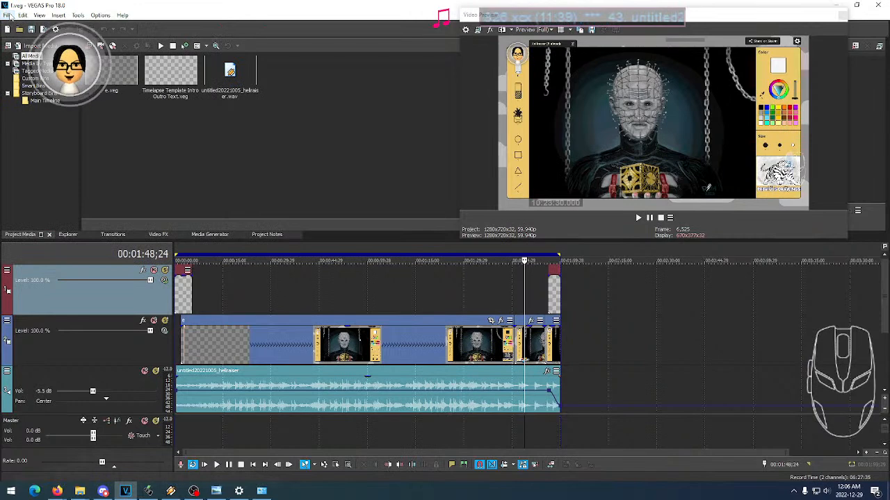
{"action": "left_click", "coordinate": [7, 16]}
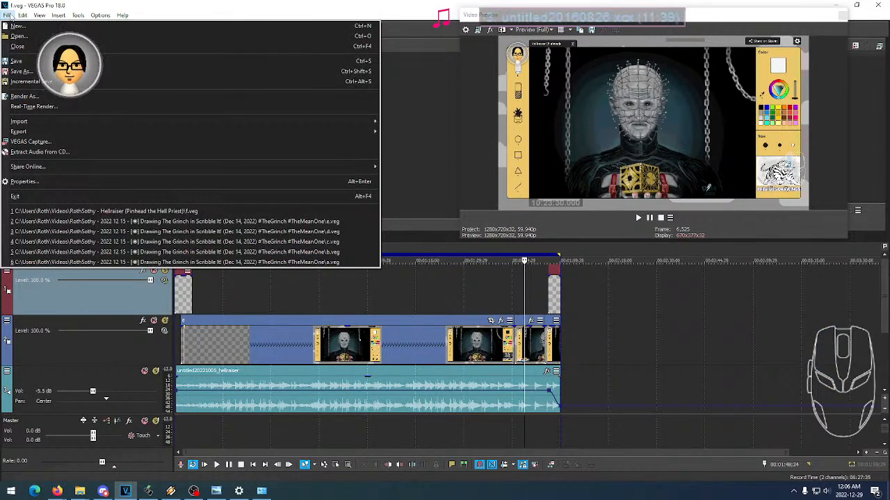
{"action": "left_click", "coordinate": [7, 16]}
{"action": "left_click", "coordinate": [7, 15]}
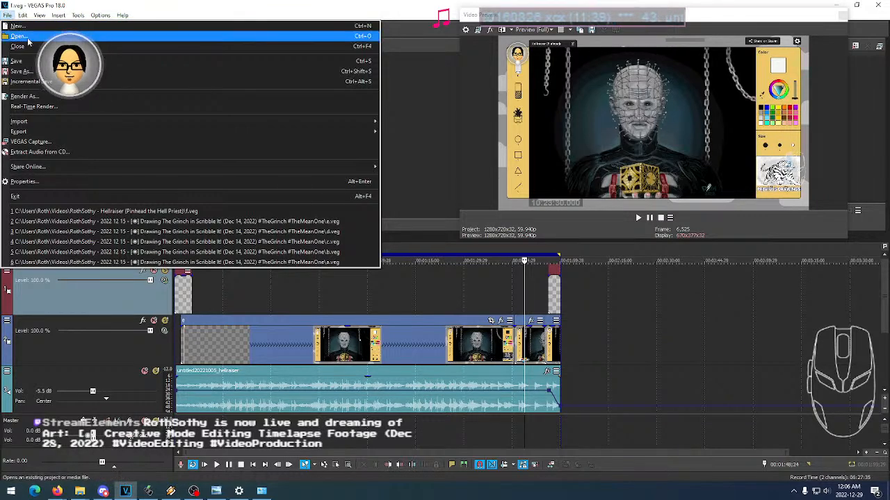
{"action": "left_click", "coordinate": [302, 5]}
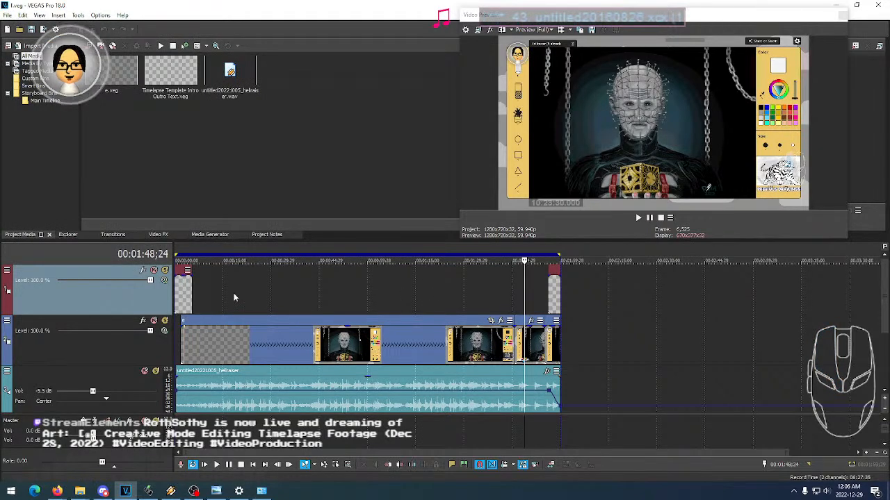
- Examine the end of the timelapse around the Steam sharing dialog and the start of the outro
{"action": "scroll", "coordinate": [234, 293], "scroll_direction": "up", "scroll_amount": 2}
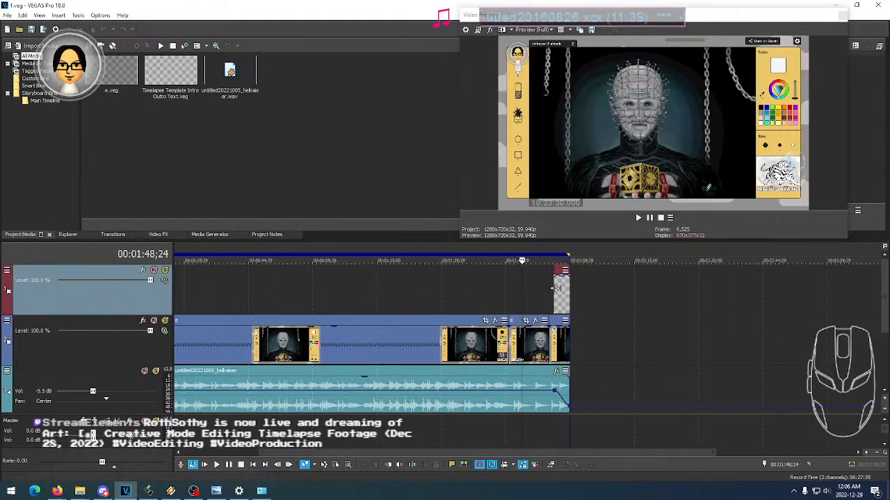
{"action": "left_click", "coordinate": [559, 292]}
{"action": "left_click", "coordinate": [540, 293]}
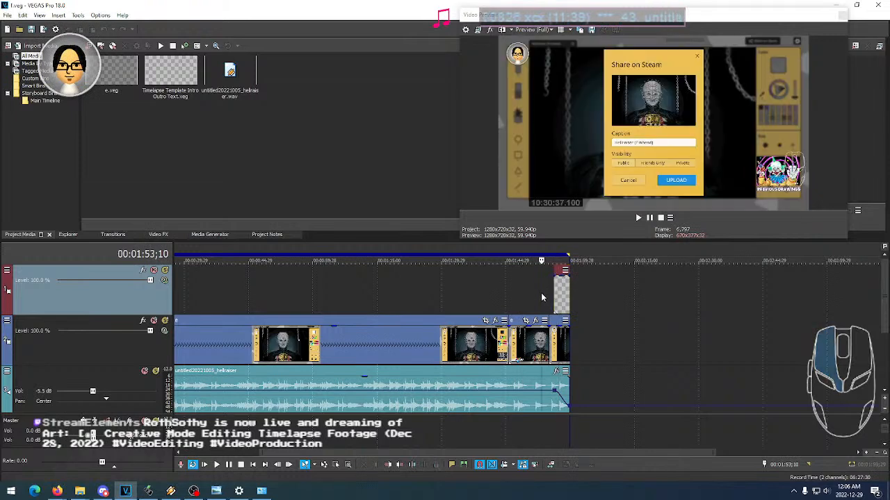
{"action": "left_click", "coordinate": [546, 292]}
{"action": "left_click", "coordinate": [541, 292]}
{"action": "left_click", "coordinate": [528, 292]}
{"action": "left_click", "coordinate": [542, 291]}
{"action": "left_click", "coordinate": [531, 292]}
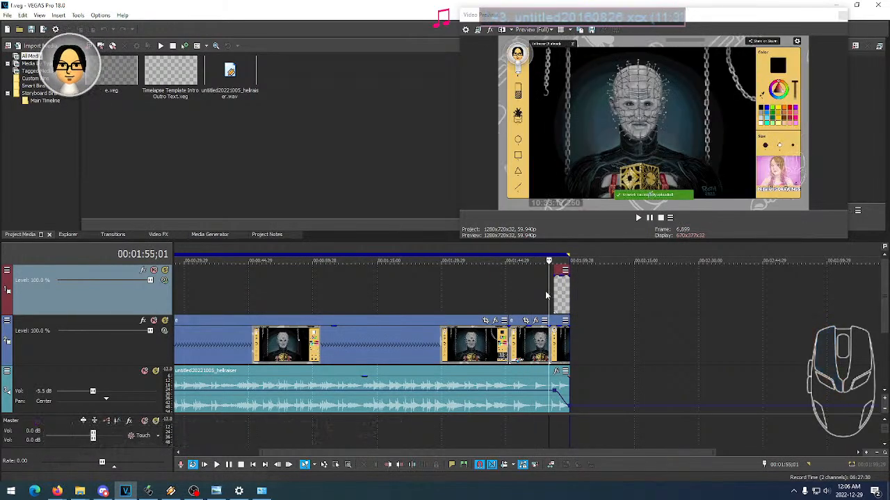
{"action": "left_click", "coordinate": [528, 292]}
{"action": "scroll", "coordinate": [338, 434], "scroll_direction": "down", "scroll_amount": 3}
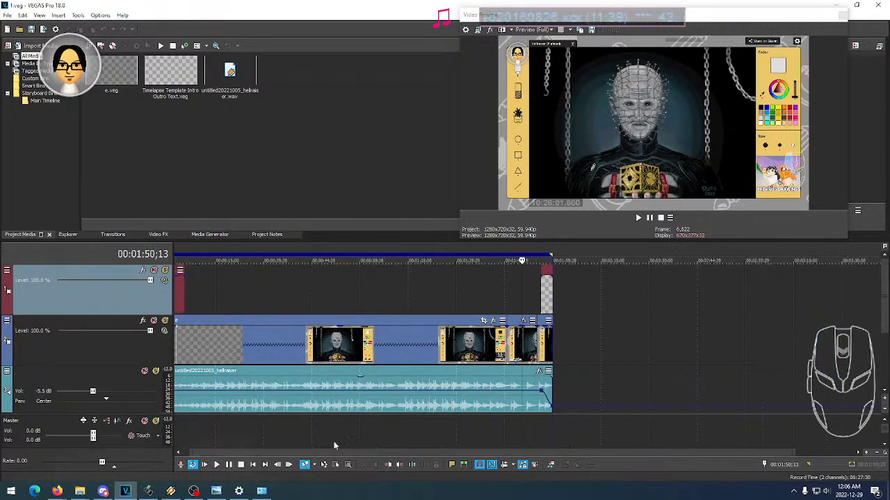
- Examine how the intro text event overlaps the start of the timelapse footage
{"action": "left_click", "coordinate": [186, 272]}
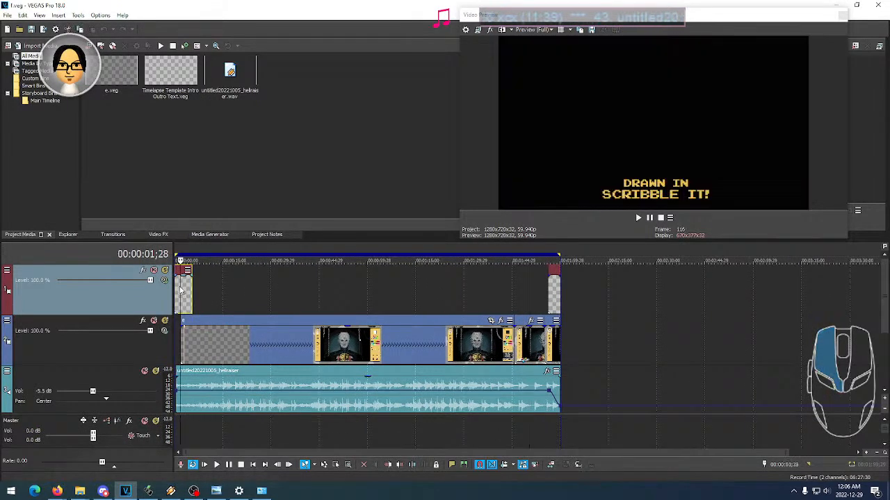
{"action": "scroll", "coordinate": [201, 289], "scroll_direction": "up", "scroll_amount": 5}
{"action": "left_click", "coordinate": [222, 295]}
{"action": "left_click", "coordinate": [189, 296]}
{"action": "left_click", "coordinate": [218, 297]}
{"action": "left_click", "coordinate": [230, 296]}
{"action": "left_click", "coordinate": [201, 297]}
{"action": "left_click", "coordinate": [217, 297]}
{"action": "left_click", "coordinate": [190, 297]}
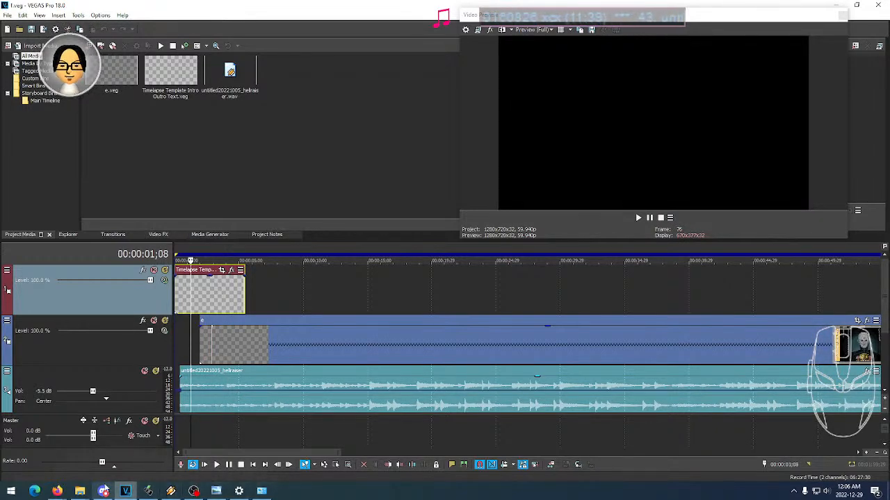
{"action": "mouse_move", "coordinate": [80, 491]}
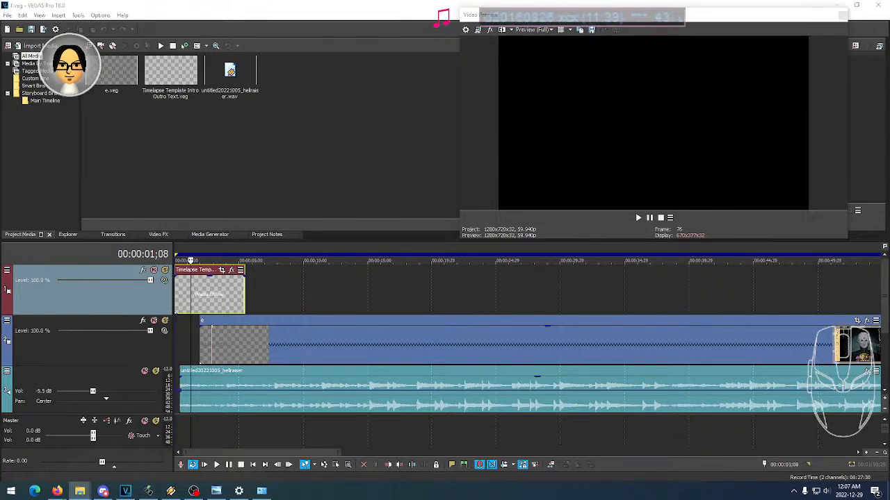
- View the finished Hellraiser drawing in Windows Photo Viewer, and import 1663889947.png into the VEGAS project media
{"action": "left_click", "coordinate": [216, 491]}
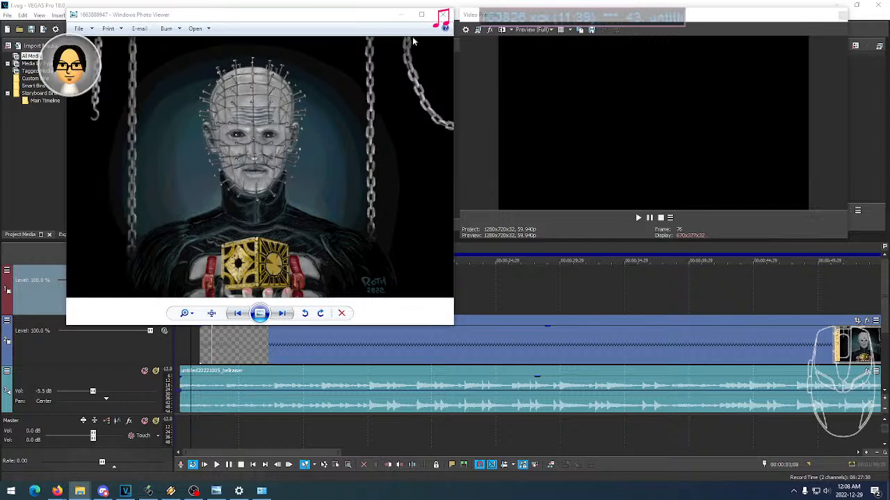
{"action": "left_click", "coordinate": [401, 14]}
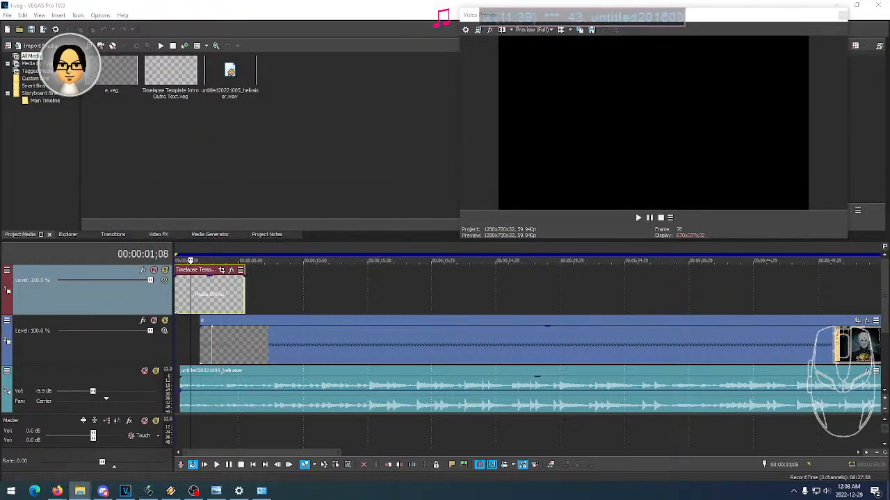
{"action": "left_click_drag", "start_coordinate": [327, 157], "coordinate": [287, 149]}
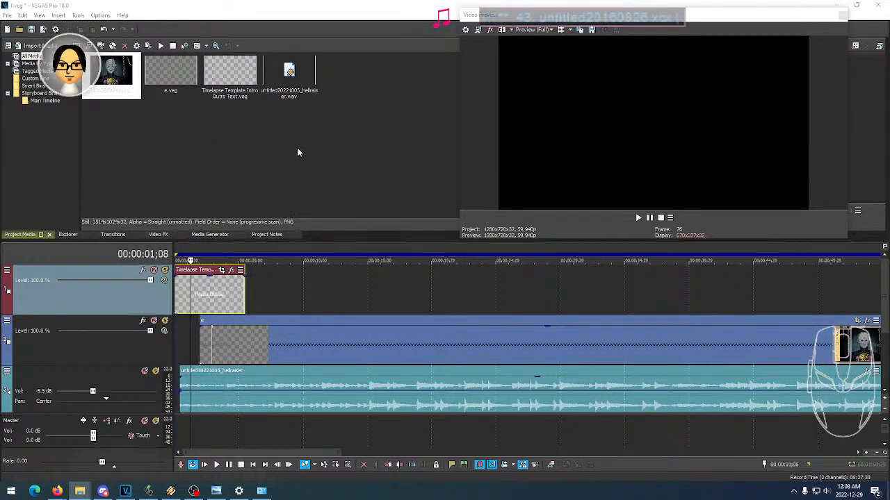
{"action": "left_click", "coordinate": [224, 153]}
{"action": "left_click", "coordinate": [120, 93]}
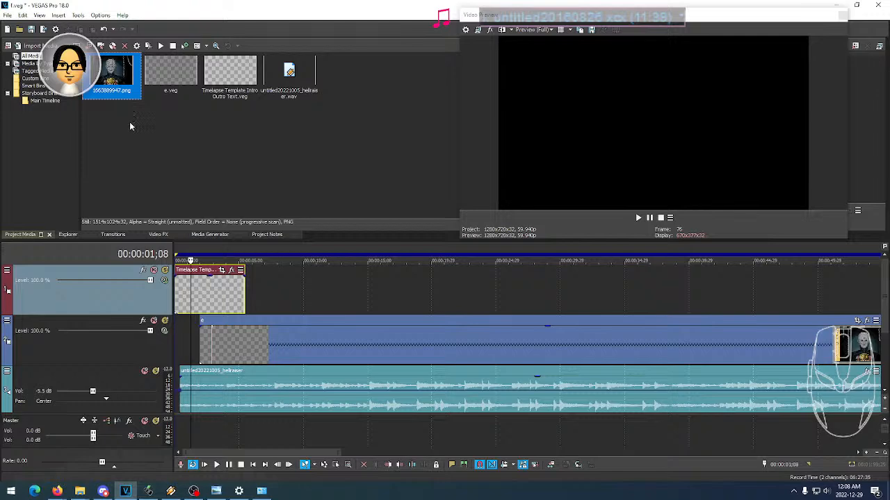
- Insert a new video track above the intro text track and place 1663889947.png at its start
{"action": "right_click", "coordinate": [110, 303]}
{"action": "left_click", "coordinate": [129, 323]}
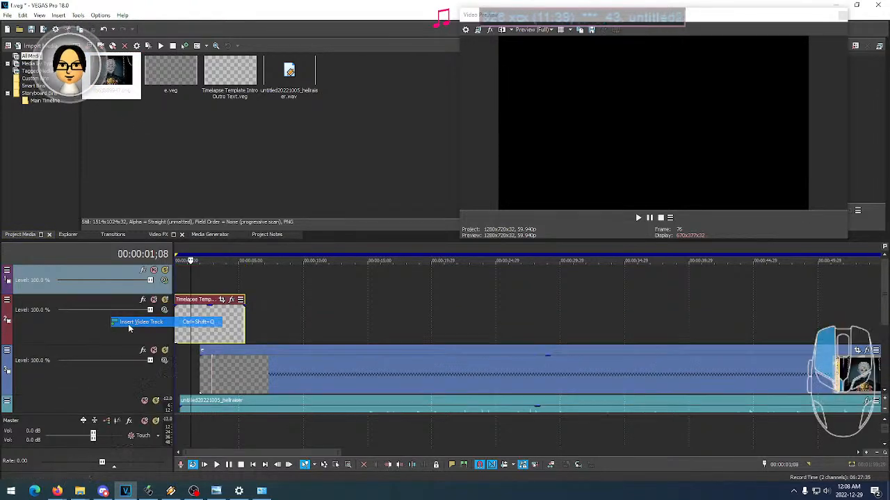
{"action": "left_click_drag", "start_coordinate": [111, 77], "coordinate": [172, 276]}
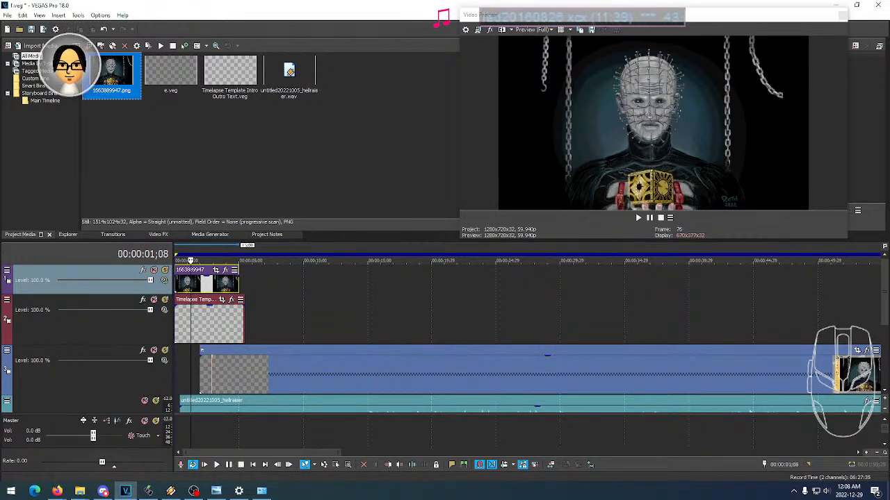
- Bring Winamp to the front, adjust its playback volume, and pause the music
{"action": "left_click", "coordinate": [170, 492]}
{"action": "left_click", "coordinate": [785, 467]}
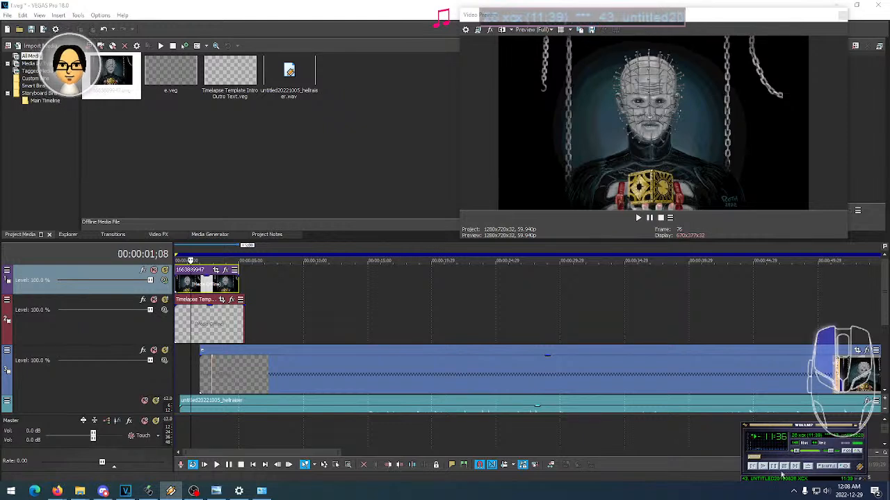
{"action": "left_click", "coordinate": [803, 452]}
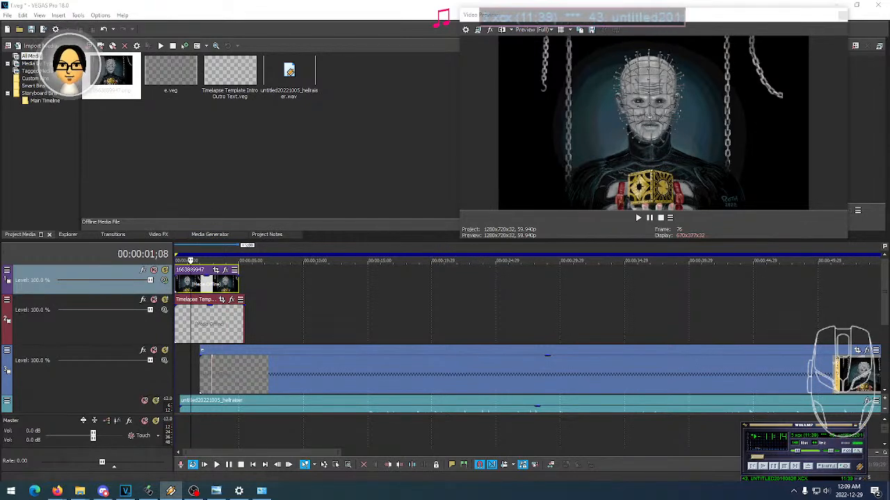
{"action": "left_click", "coordinate": [194, 491]}
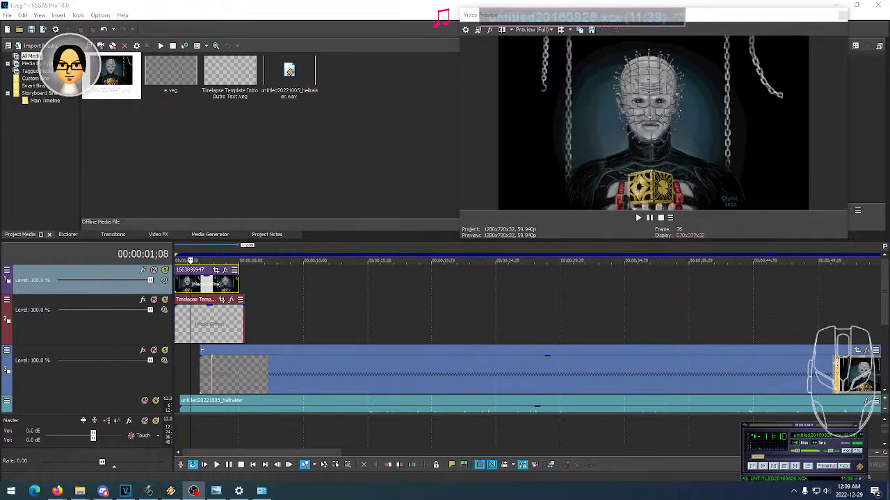
{"action": "left_click", "coordinate": [57, 491]}
{"action": "left_click", "coordinate": [194, 491]}
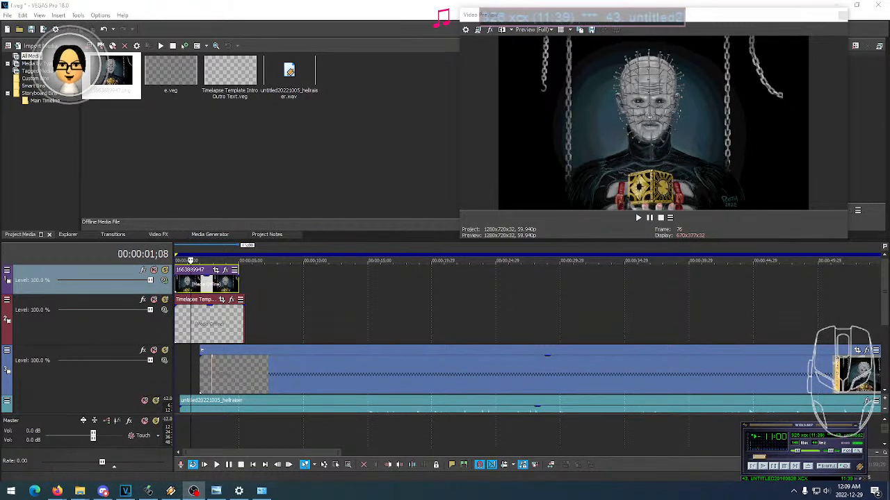
{"action": "middle_click", "coordinate": [80, 491]}
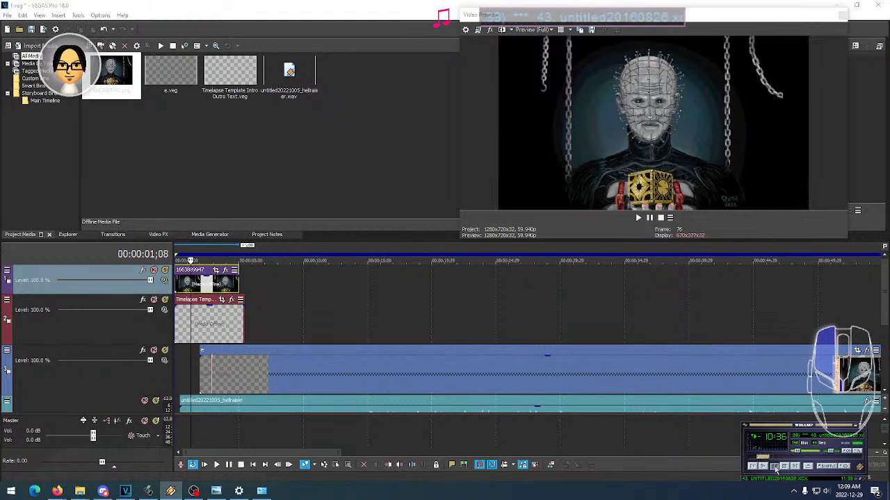
{"action": "mouse_move", "coordinate": [787, 431]}
{"action": "left_mouse_down"}
{"action": "mouse_move", "coordinate": [755, 390]}
{"action": "mouse_move", "coordinate": [798, 418]}
{"action": "mouse_move", "coordinate": [804, 435]}
{"action": "mouse_move", "coordinate": [794, 431]}
{"action": "left_mouse_up"}
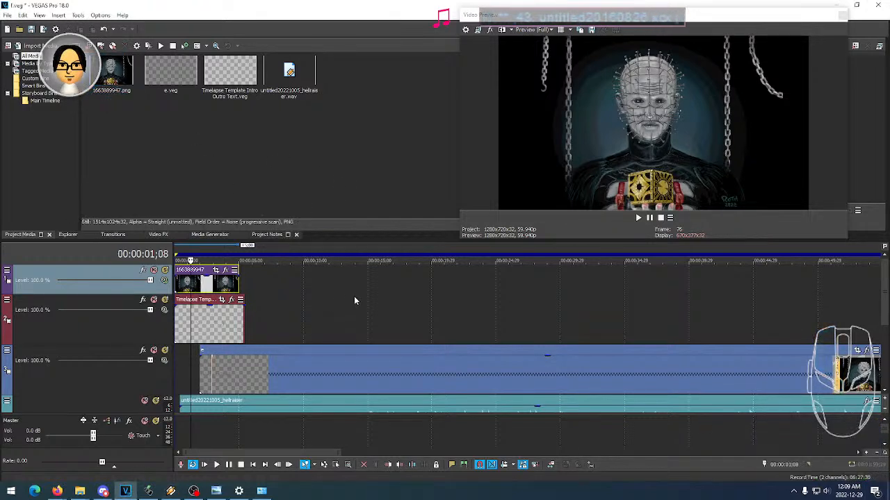
- Examine the project's audio track and its source file untitled20221005_hellraiser.wav in the project media
{"action": "left_click", "coordinate": [884, 327]}
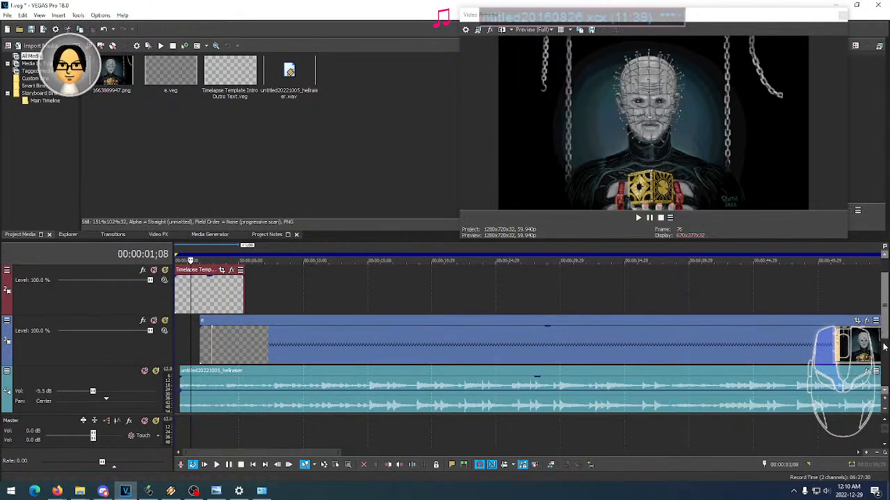
{"action": "left_click_drag", "start_coordinate": [884, 346], "coordinate": [884, 366]}
{"action": "left_click", "coordinate": [286, 79]}
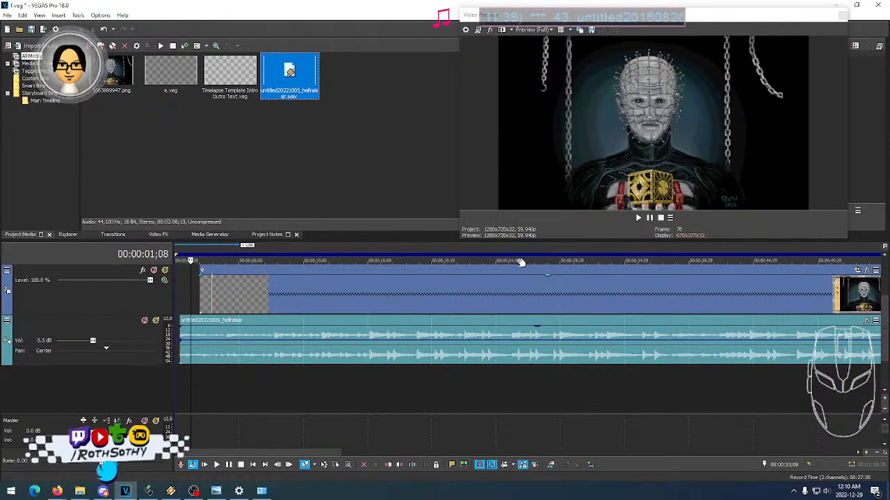
{"action": "left_click_drag", "start_coordinate": [884, 333], "coordinate": [884, 313]}
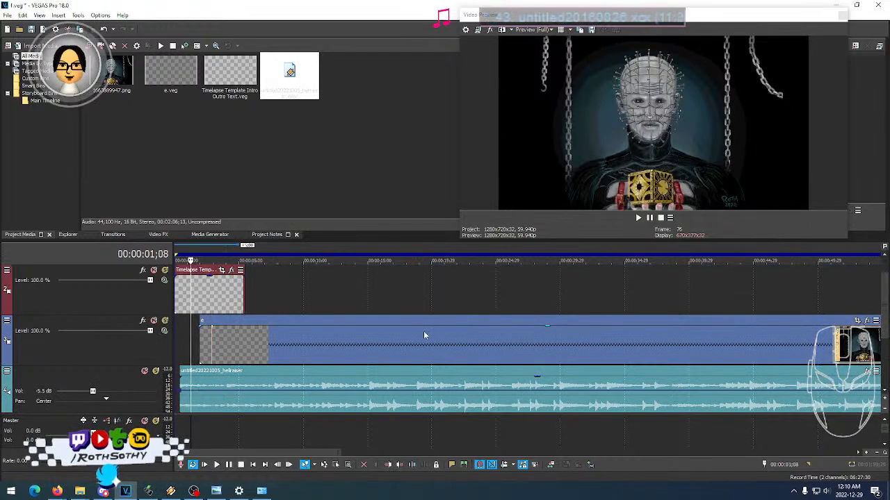
- Launch FL Studio and open the recent project untitled20221005_hellraiser.flp
{"action": "left_click", "coordinate": [9, 494]}
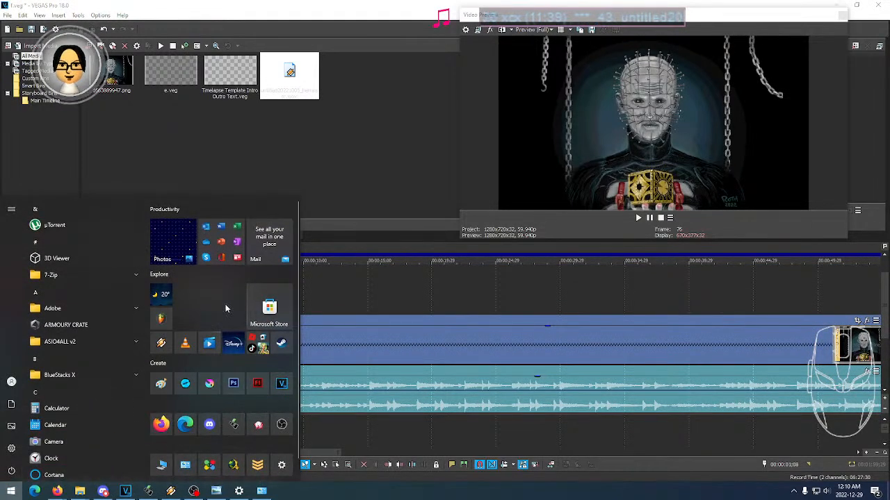
{"action": "left_click", "coordinate": [163, 321]}
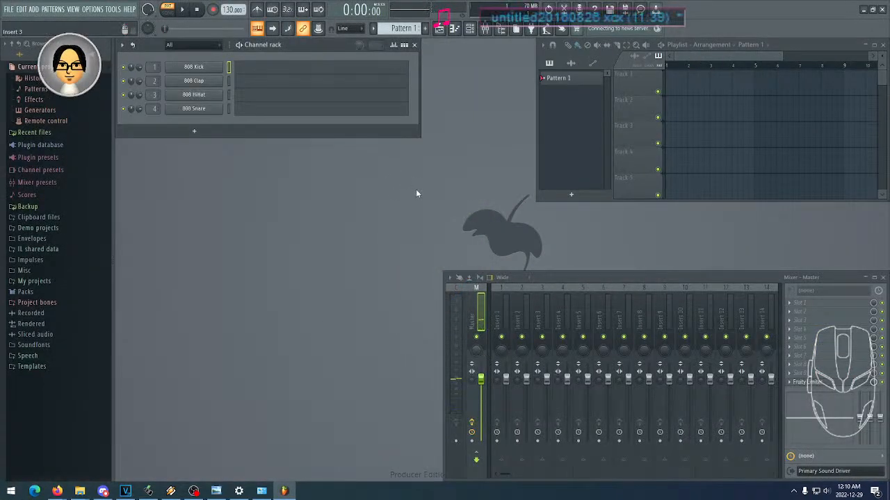
{"action": "left_click", "coordinate": [9, 10]}
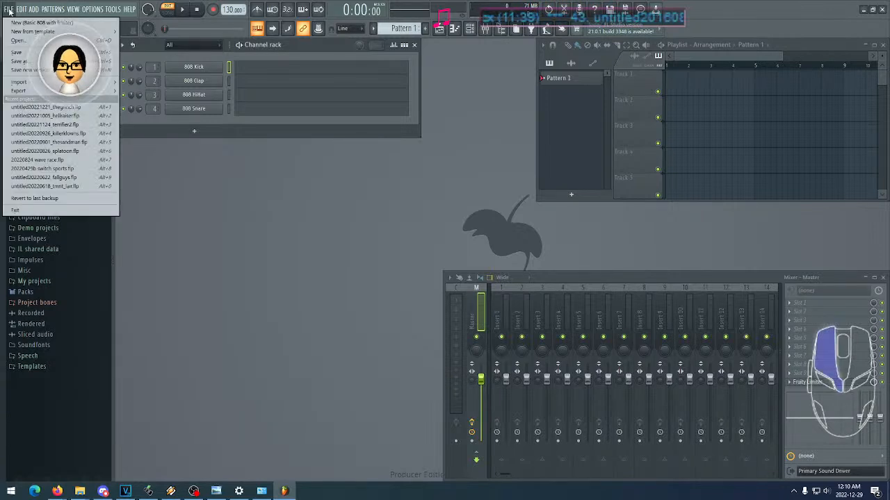
{"action": "left_click", "coordinate": [78, 118]}
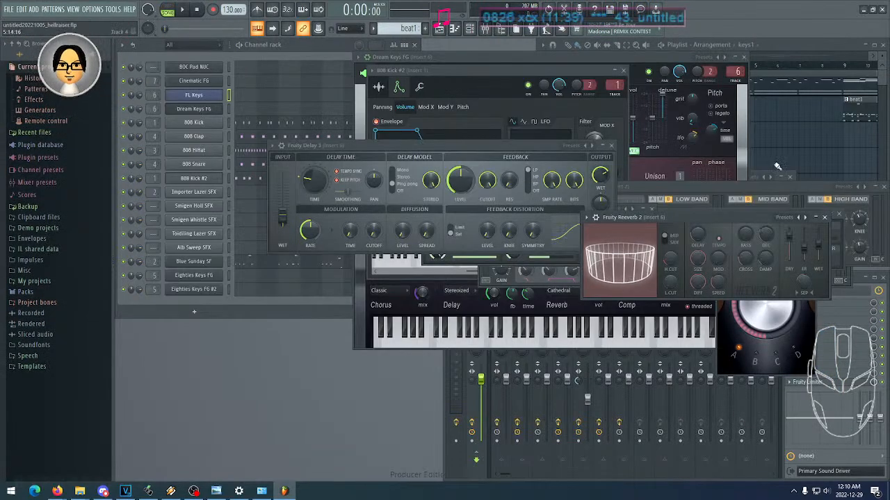
- Enlarge the playlist and fit the whole keys1 and beat1 arrangement in view with taller tracks
{"action": "left_click", "coordinate": [800, 137]}
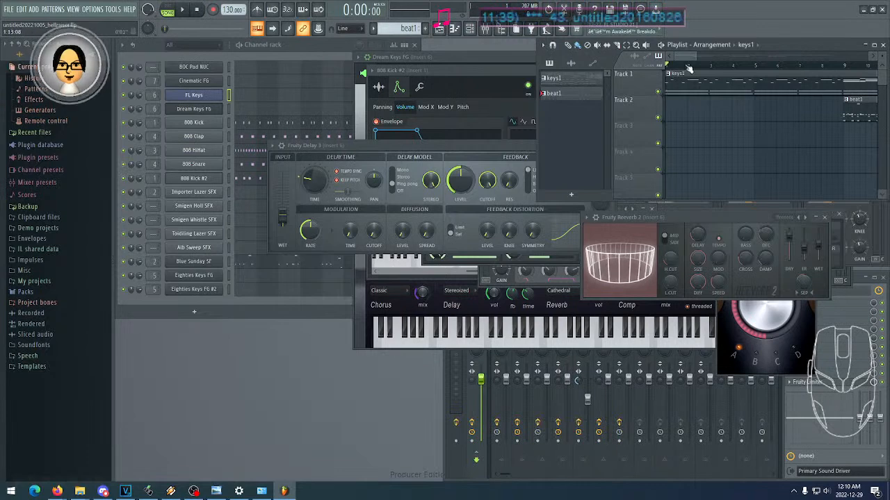
{"action": "double_click", "coordinate": [777, 43]}
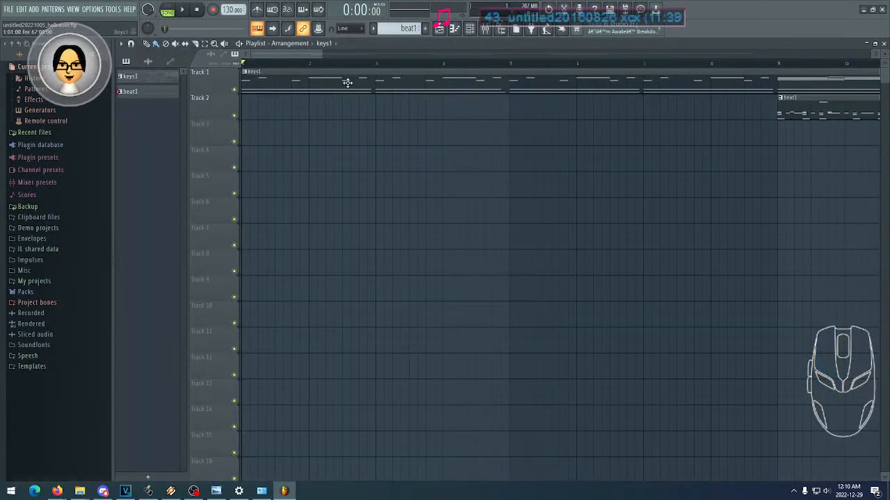
{"action": "double_click", "coordinate": [426, 44]}
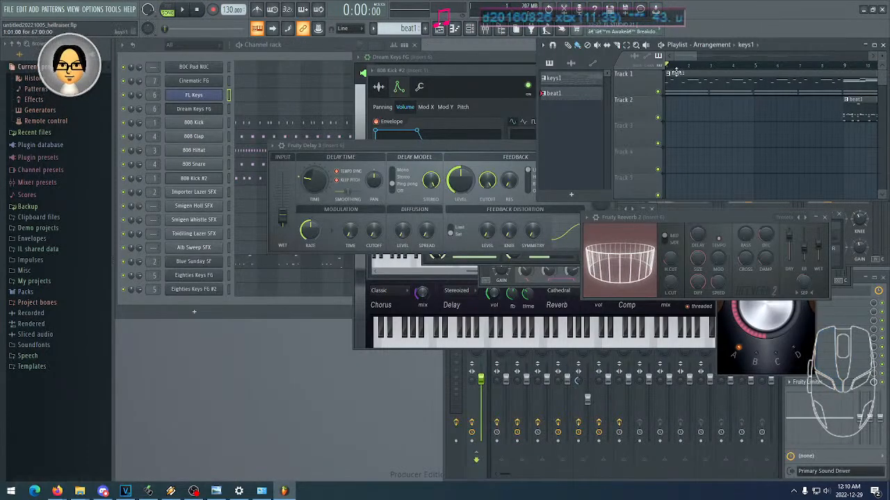
{"action": "left_click_drag", "start_coordinate": [694, 63], "coordinate": [820, 58]}
{"action": "left_click_drag", "start_coordinate": [658, 189], "coordinate": [657, 285]}
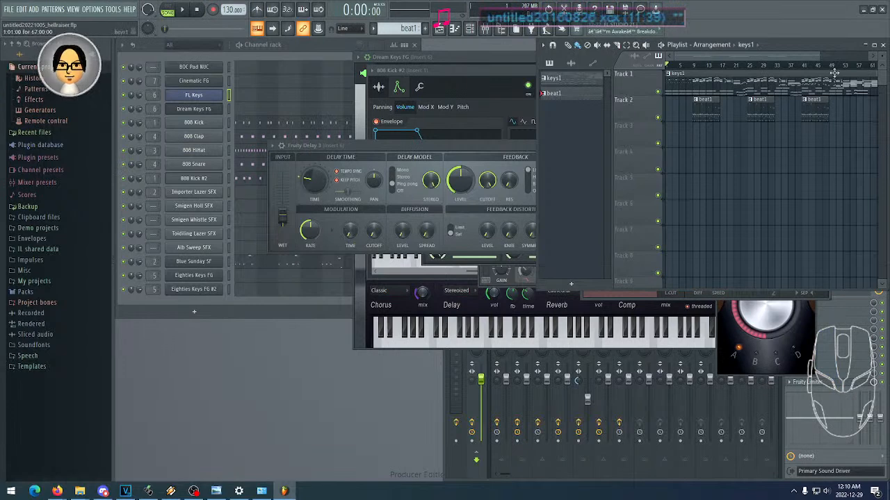
{"action": "left_click_drag", "start_coordinate": [881, 56], "coordinate": [881, 35]}
{"action": "left_click", "coordinate": [706, 109]}
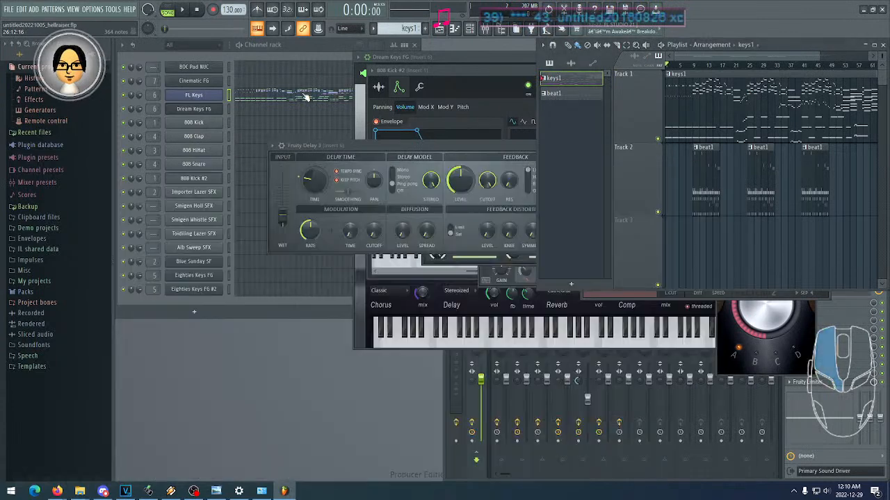
- Open the FL Keys piano roll of the keys1 pattern and examine the melody notes from the song's beginning
{"action": "left_click", "coordinate": [309, 98]}
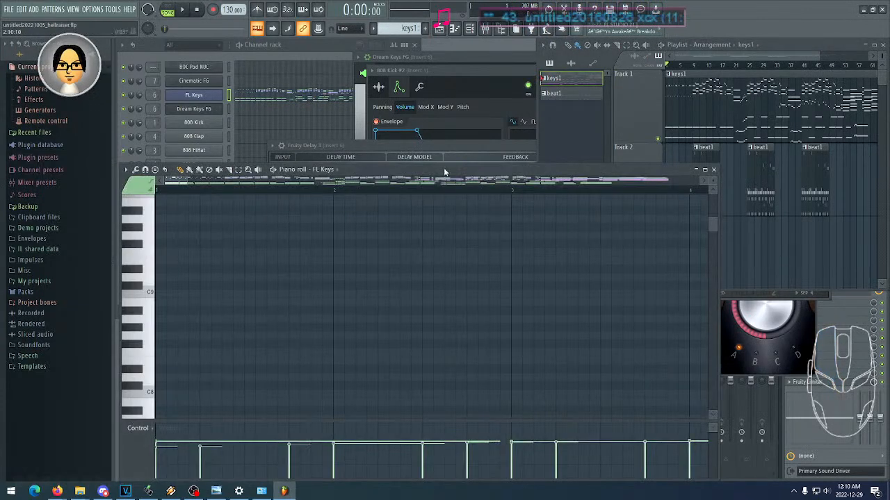
{"action": "scroll", "coordinate": [502, 263], "scroll_direction": "down", "scroll_amount": 5}
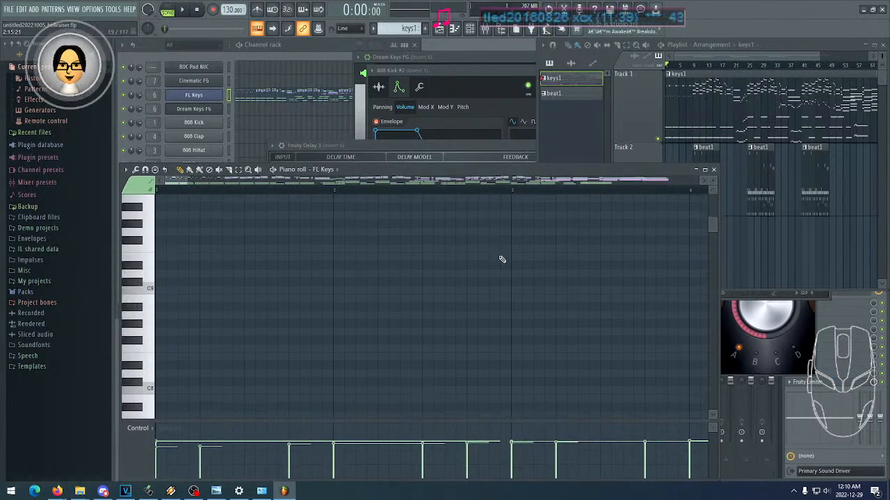
{"action": "scroll", "coordinate": [501, 257], "scroll_direction": "down", "scroll_amount": 2}
{"action": "scroll", "coordinate": [501, 254], "scroll_direction": "up", "scroll_amount": 1}
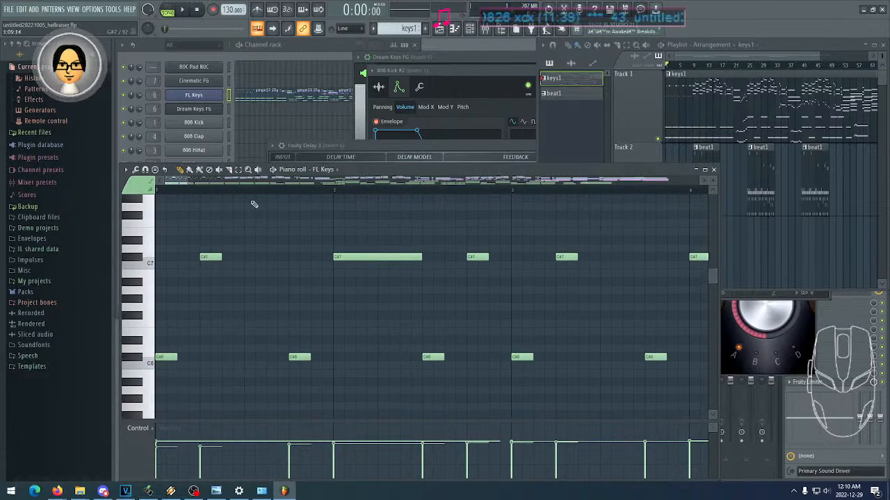
{"action": "left_click_drag", "start_coordinate": [191, 182], "coordinate": [341, 189]}
{"action": "scroll", "coordinate": [619, 276], "scroll_direction": "up", "scroll_amount": 2}
{"action": "left_click_drag", "start_coordinate": [636, 277], "coordinate": [517, 271]}
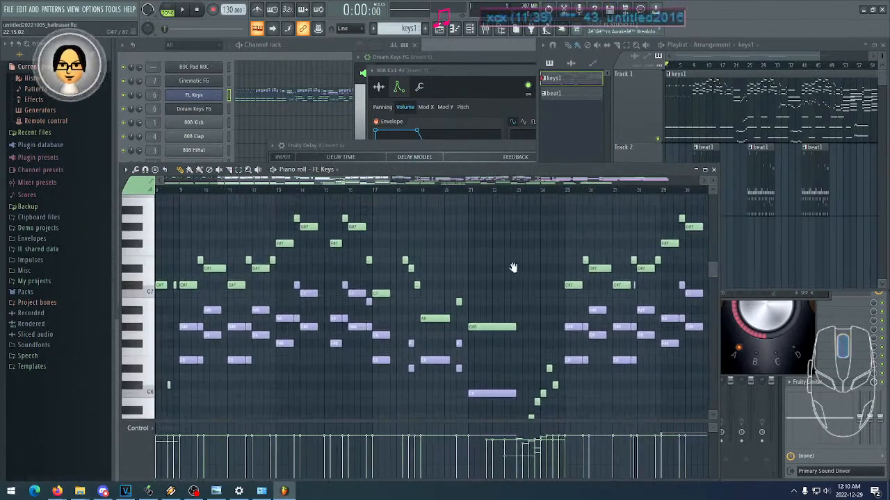
{"action": "left_click_drag", "start_coordinate": [381, 218], "coordinate": [553, 217]}
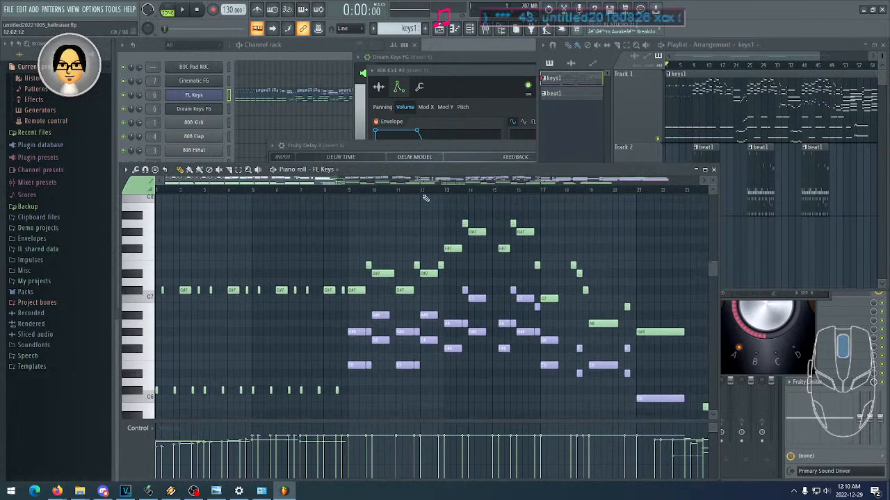
- Play the Hellraiser song from its beginning to hear the opening and first beat section, and stop playback
{"action": "left_click", "coordinate": [181, 10]}
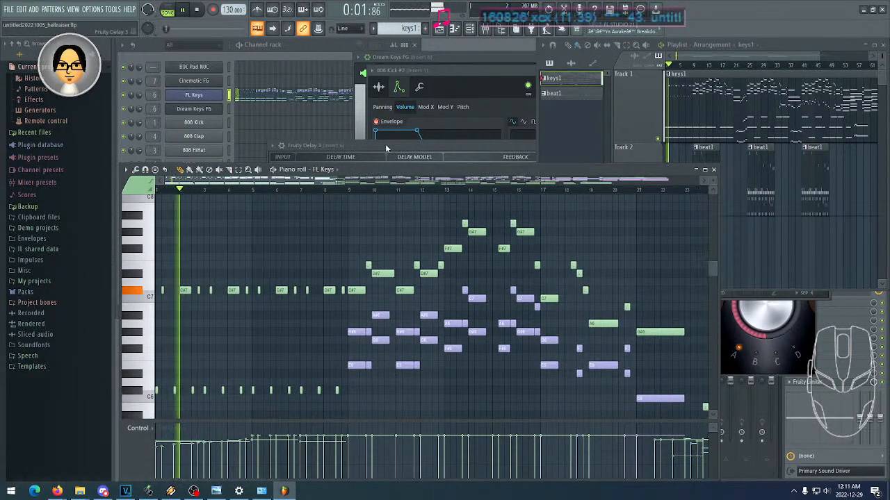
{"action": "left_click", "coordinate": [197, 10]}
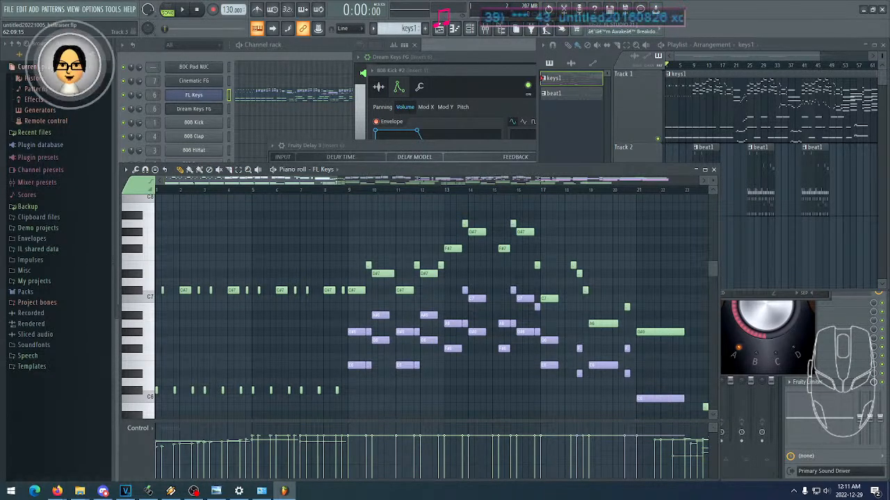
{"action": "left_click", "coordinate": [194, 491]}
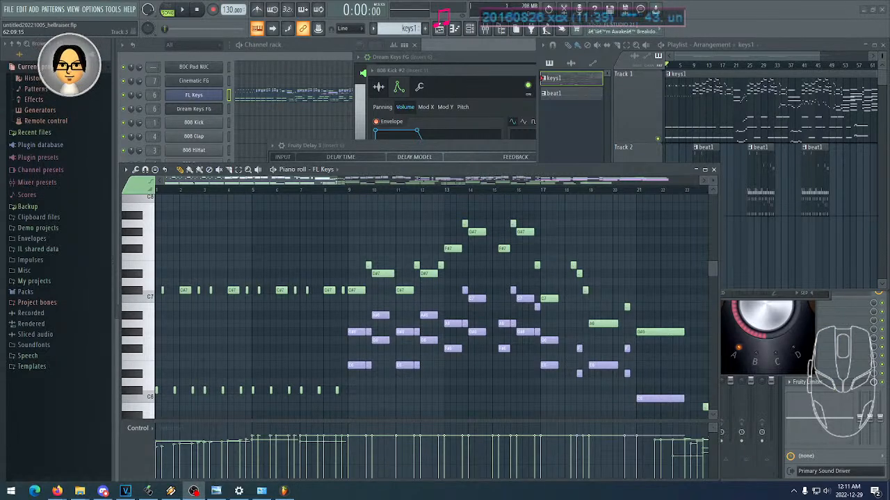
{"action": "left_click", "coordinate": [194, 492]}
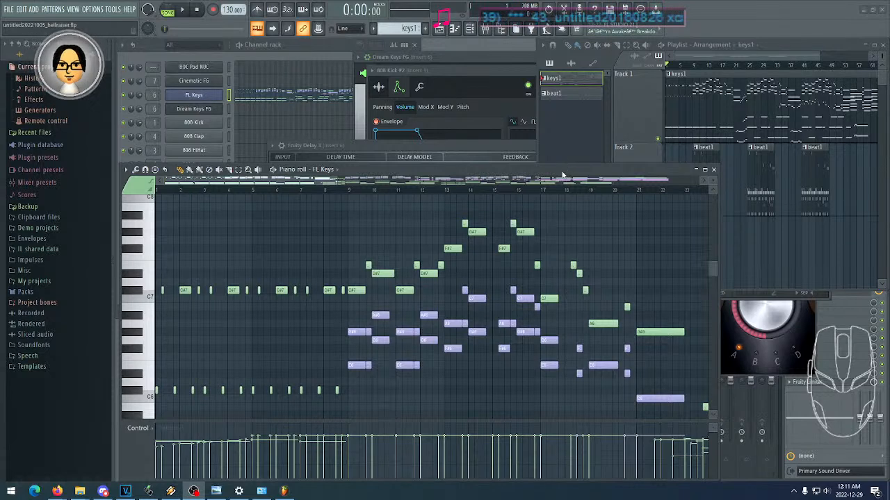
{"action": "left_click", "coordinate": [183, 11]}
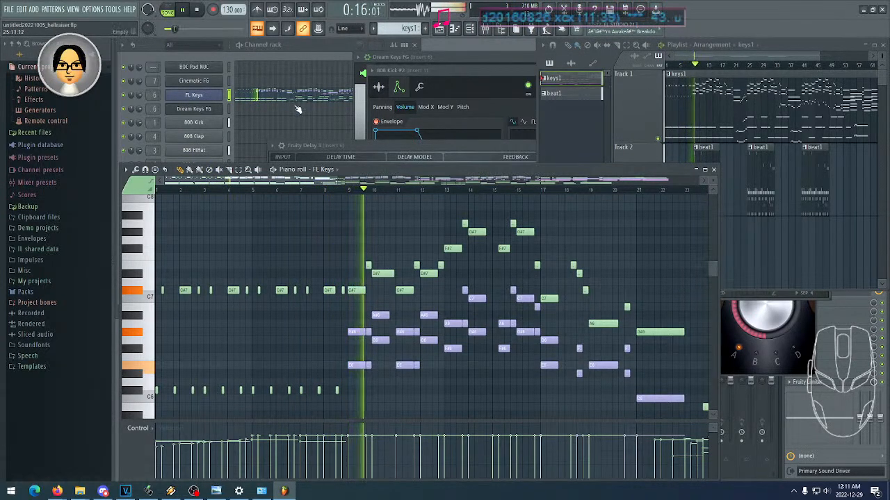
{"action": "left_click", "coordinate": [199, 14]}
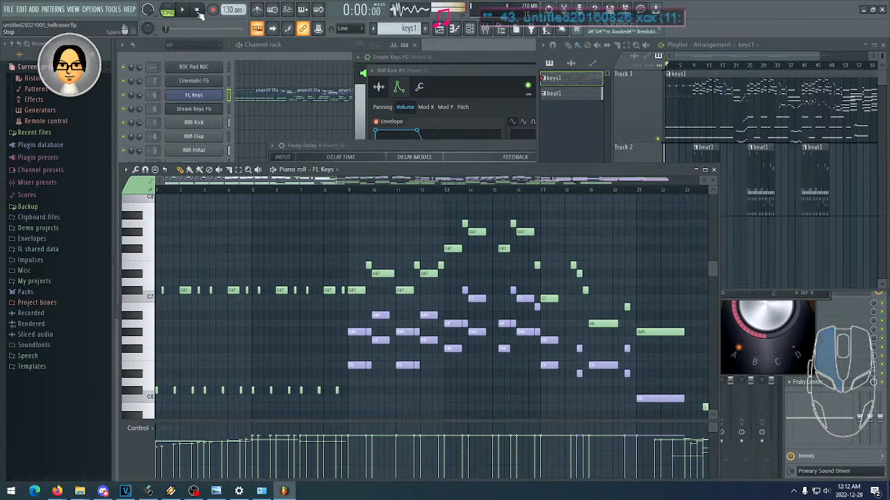
- Bring the channel rack forward and select the beat1 pattern to examine its drum and Blue Sunday SF channels
{"action": "left_click", "coordinate": [299, 52]}
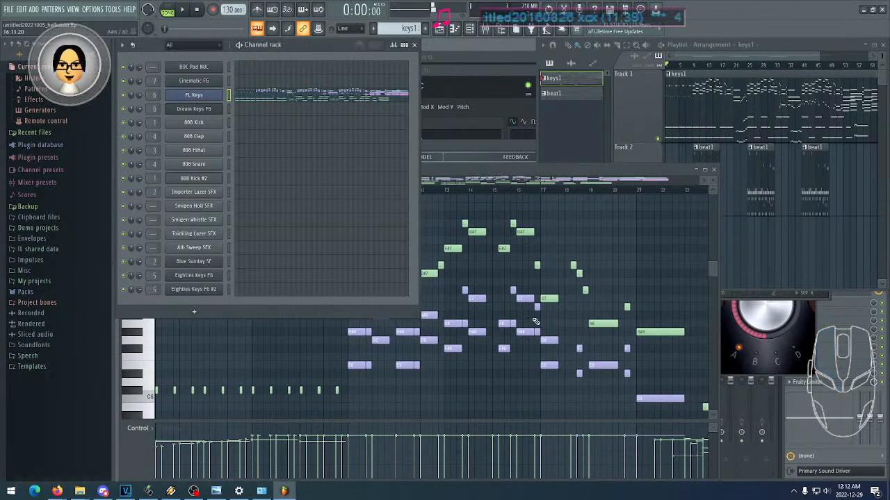
{"action": "middle_click", "coordinate": [751, 248]}
{"action": "mouse_move", "coordinate": [738, 247]}
{"action": "left_mouse_down"}
{"action": "mouse_move", "coordinate": [725, 247]}
{"action": "mouse_move", "coordinate": [739, 213]}
{"action": "left_mouse_up"}
{"action": "scroll", "coordinate": [726, 177], "scroll_direction": "right", "scroll_amount": 2}
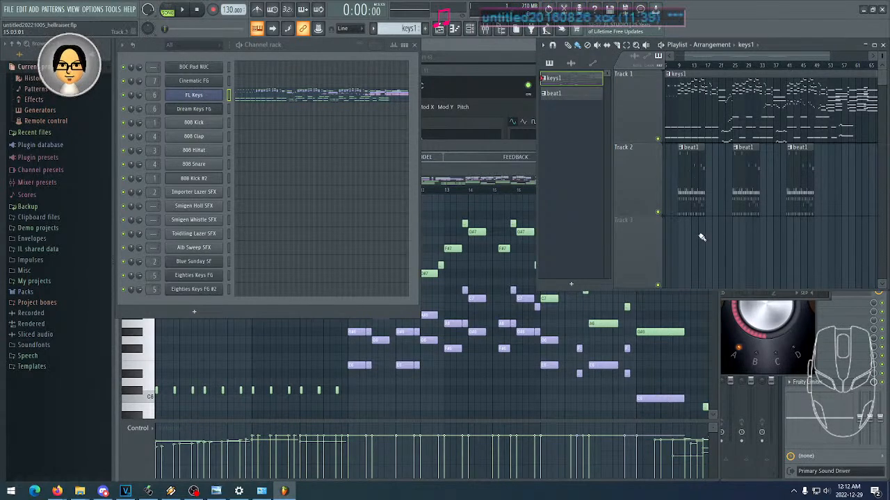
{"action": "left_click", "coordinate": [690, 184]}
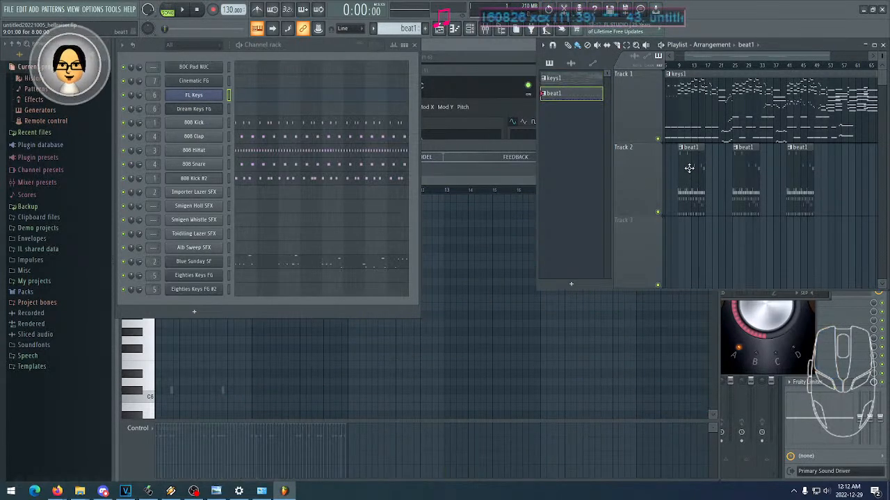
- Play the beat1 pattern on its own in pattern mode, stop it and return to song mode
{"action": "right_click", "coordinate": [125, 128]}
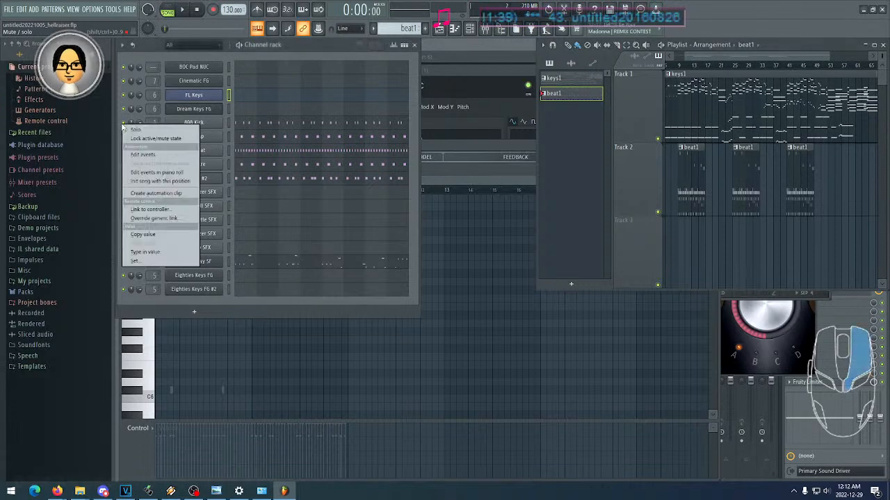
{"action": "left_click", "coordinate": [187, 49]}
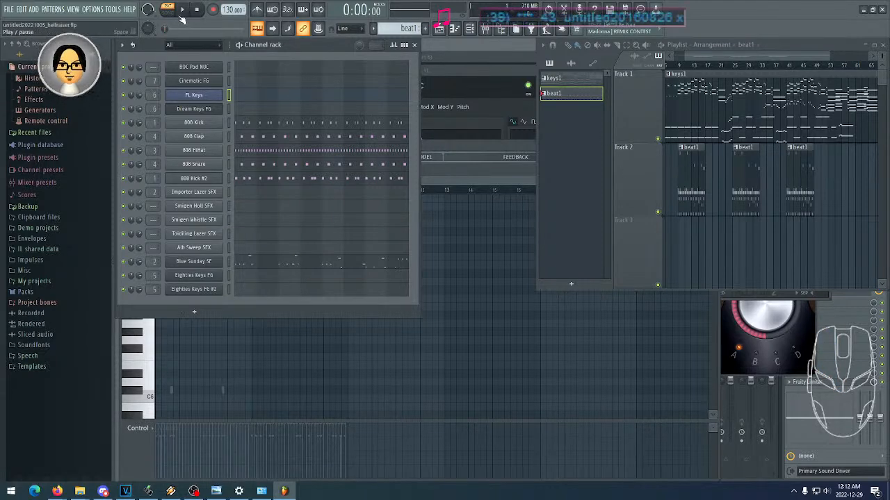
{"action": "left_click", "coordinate": [182, 10]}
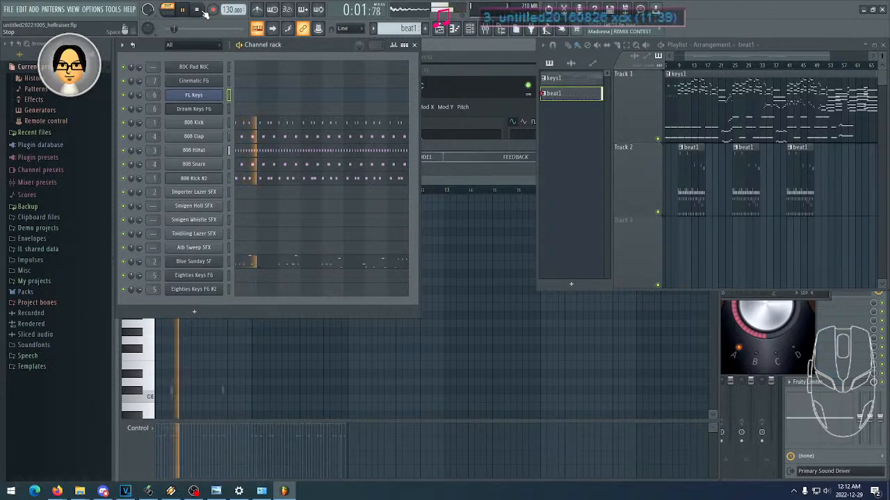
{"action": "left_click", "coordinate": [201, 11]}
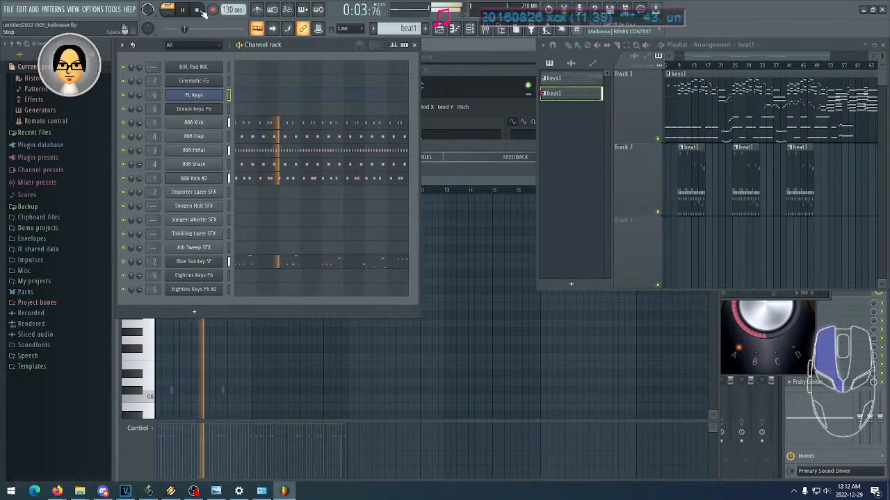
{"action": "left_click", "coordinate": [201, 11]}
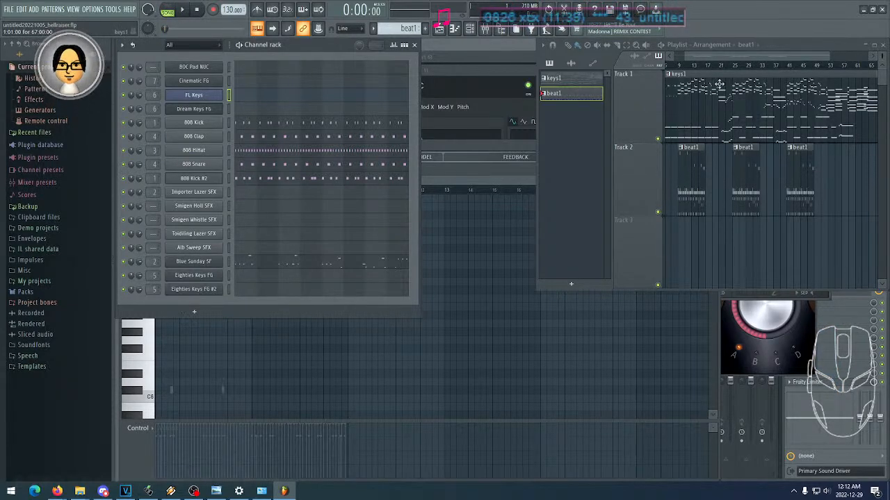
- Delete the first and second beat1 clips from Track 2 of the playlist
{"action": "left_click_drag", "start_coordinate": [721, 57], "coordinate": [685, 62]}
{"action": "right_click", "coordinate": [711, 170]}
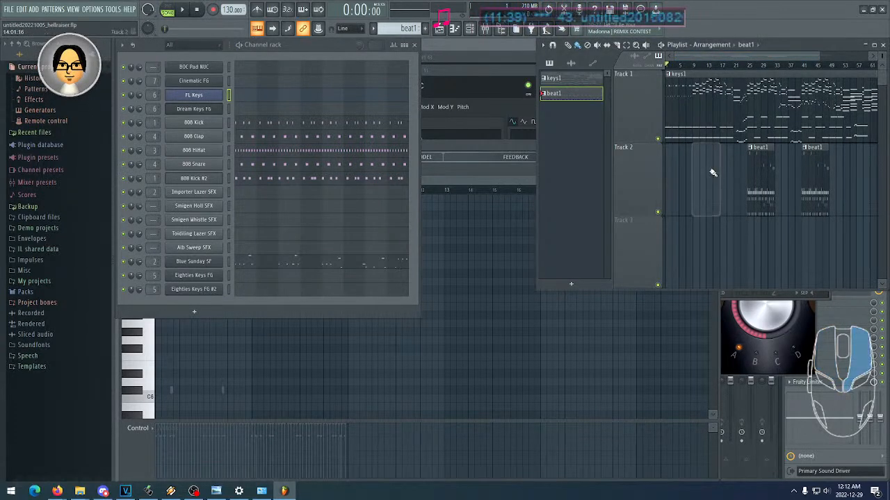
{"action": "right_click", "coordinate": [759, 176]}
- Play the song from bar 9 and follow the melody in the FL Keys piano roll of the keys1 pattern
{"action": "left_click", "coordinate": [695, 66]}
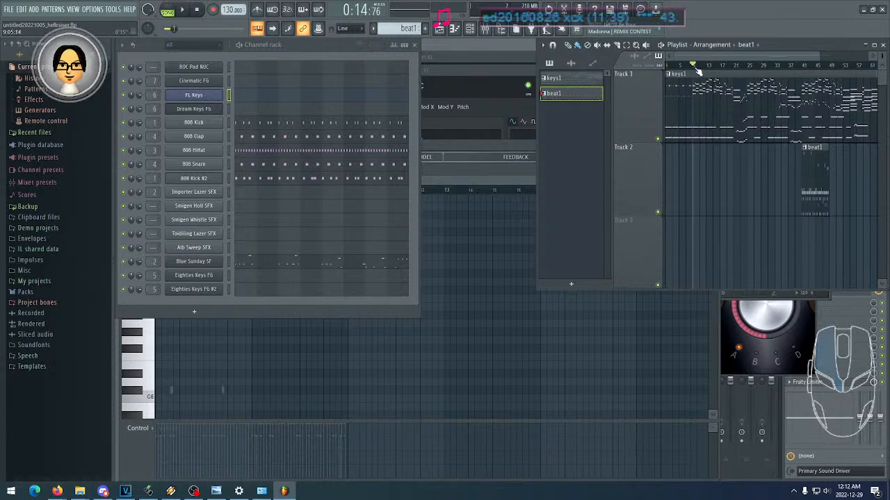
{"action": "left_click", "coordinate": [188, 13]}
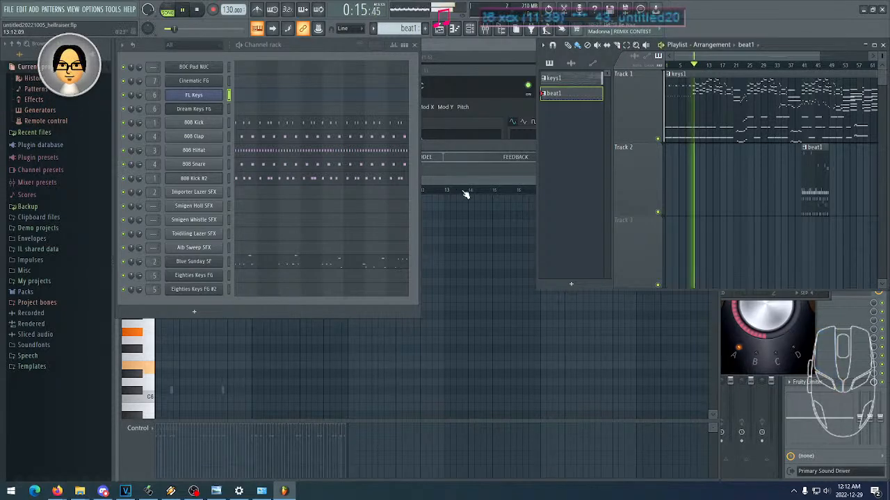
{"action": "left_click", "coordinate": [701, 116]}
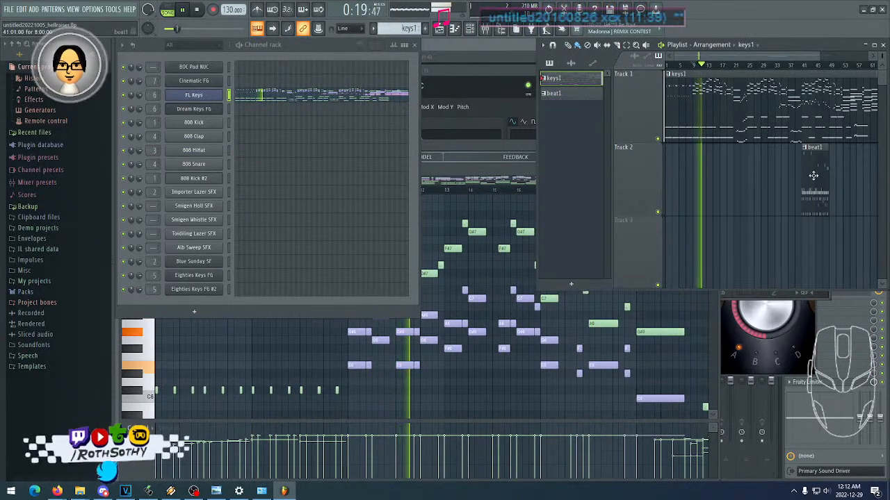
{"action": "left_click", "coordinate": [271, 102]}
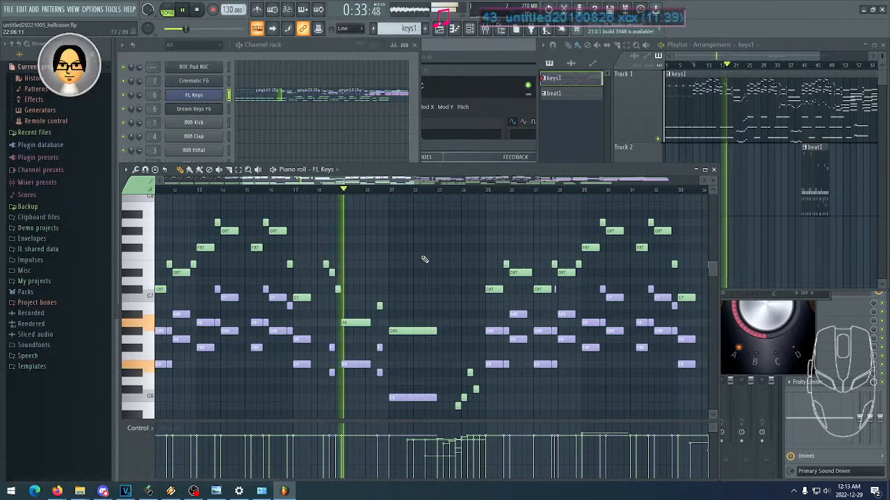
- Select mixer track Insert 6 and open its Fruity Reeverb 2 and Fruity Delay 3 effects to examine their settings
{"action": "left_click", "coordinate": [851, 446]}
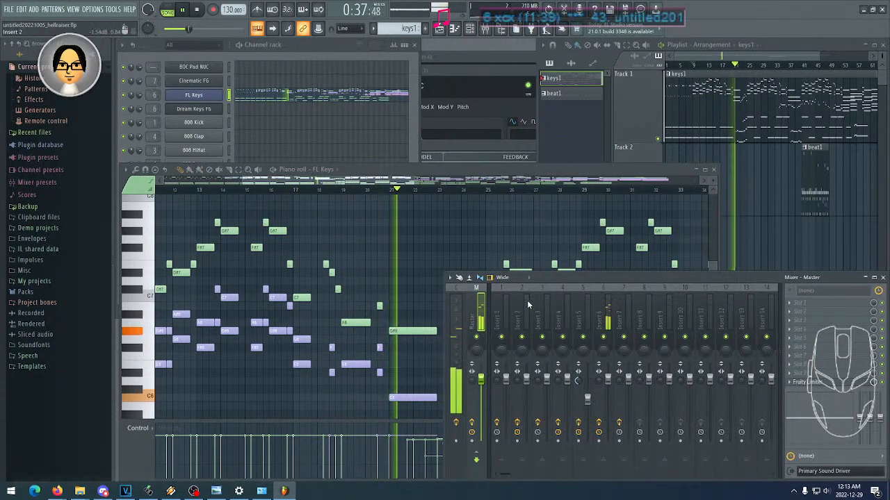
{"action": "left_click", "coordinate": [604, 320]}
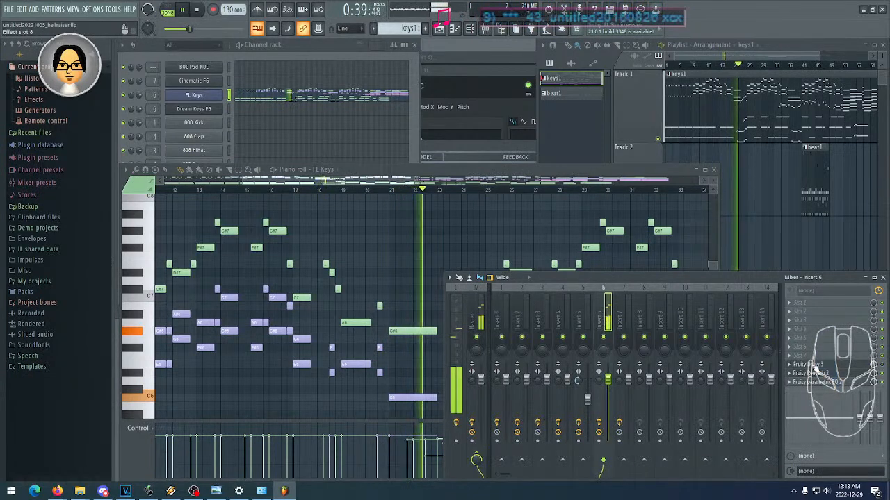
{"action": "left_click", "coordinate": [827, 375]}
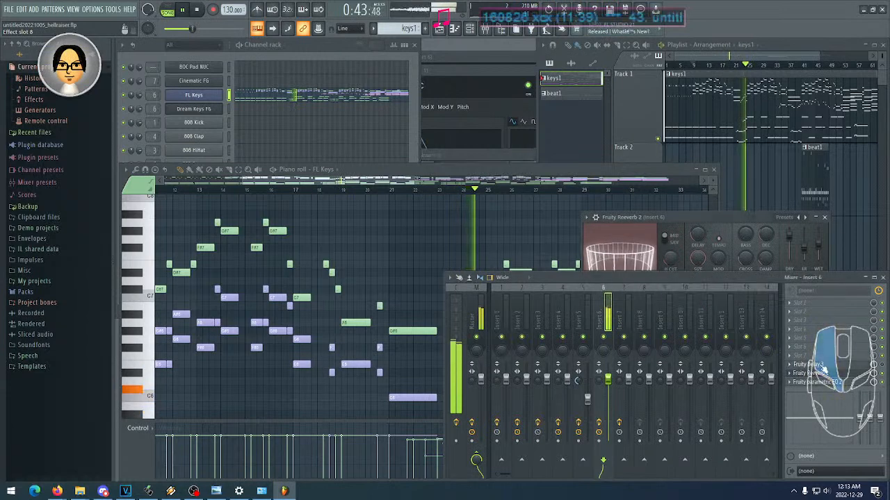
{"action": "left_click", "coordinate": [822, 364]}
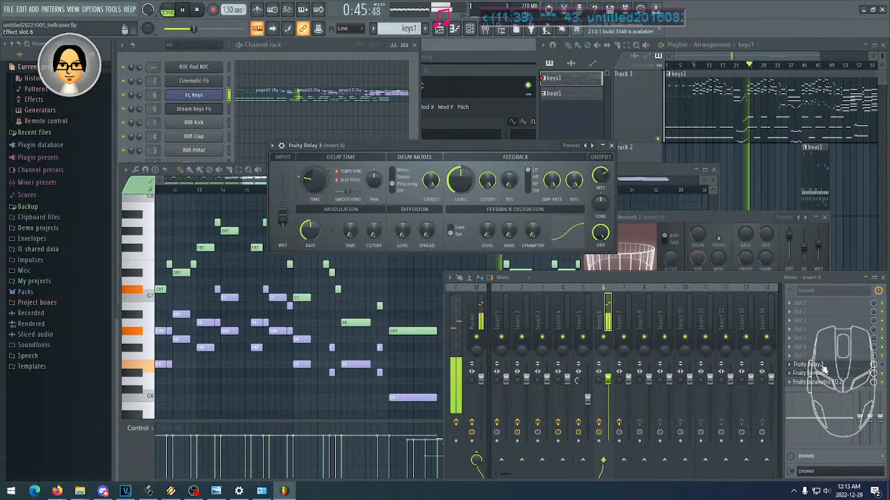
- Toggle the Fruity Delay 3 slot on Insert 6 and adjust the delay's output wet level
{"action": "left_click", "coordinate": [723, 280]}
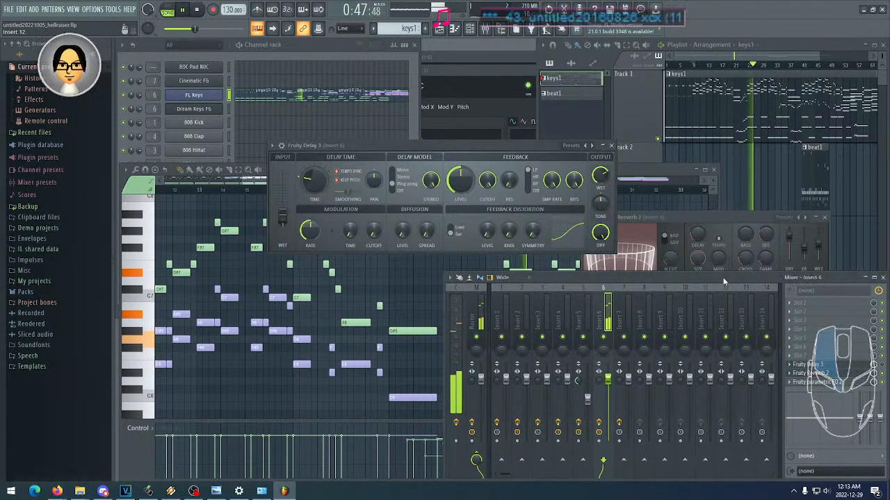
{"action": "left_click", "coordinate": [882, 365]}
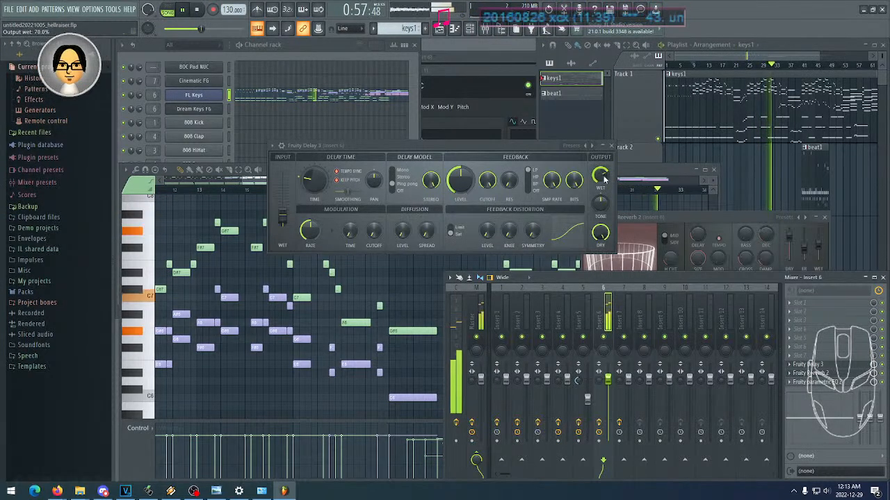
{"action": "left_click_drag", "start_coordinate": [600, 175], "coordinate": [600, 176]}
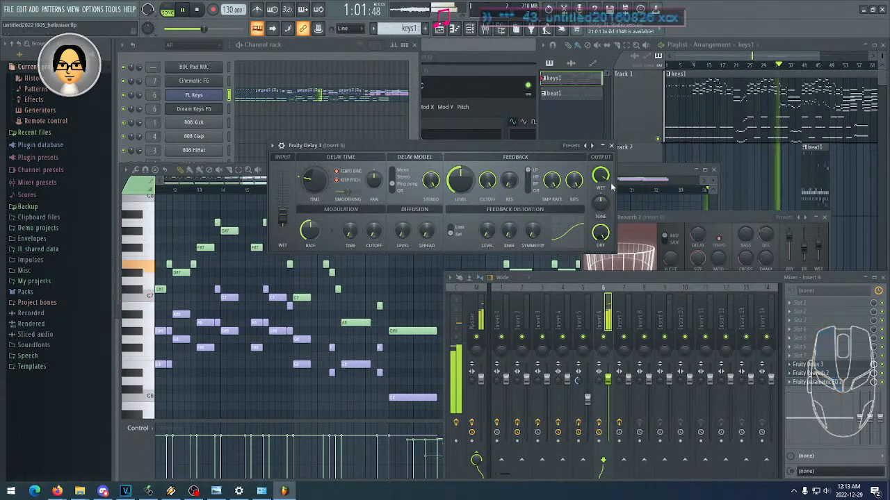
- Delete the remaining beat1 clip from Track 2 and bring the Fruity Delay 3 window back to the front
{"action": "right_click", "coordinate": [803, 174]}
{"action": "left_click", "coordinate": [414, 151]}
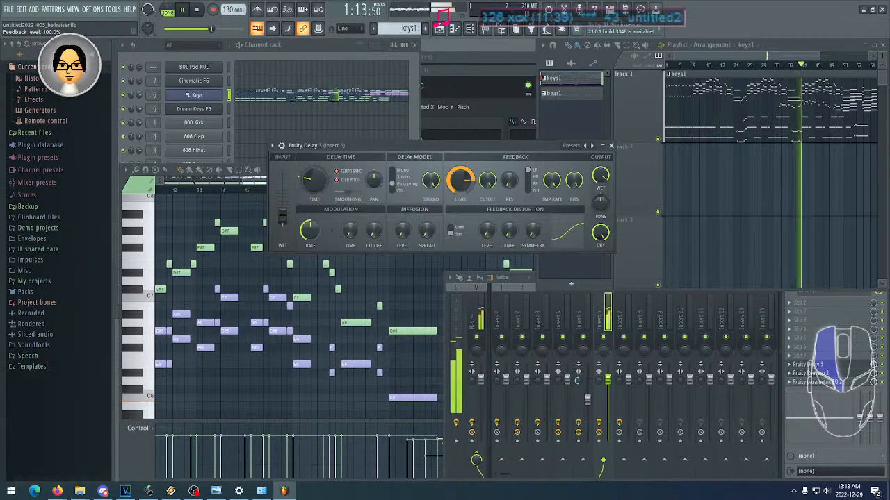
- Try the Fruity Delay 3 feedback level at 100%, lower it partway, and toggle the effect's slot on Insert 6
{"action": "left_click_drag", "start_coordinate": [460, 182], "coordinate": [461, 188]}
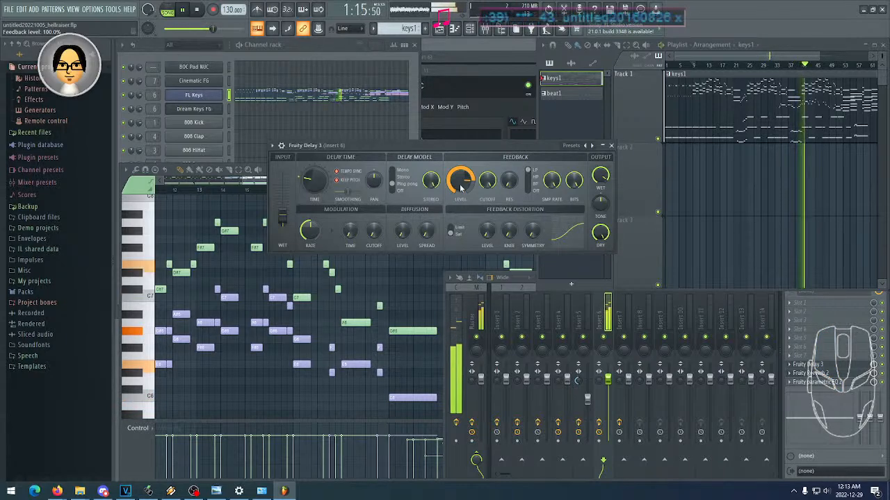
{"action": "left_click_drag", "start_coordinate": [460, 188], "coordinate": [461, 185]}
{"action": "left_click", "coordinate": [882, 365]}
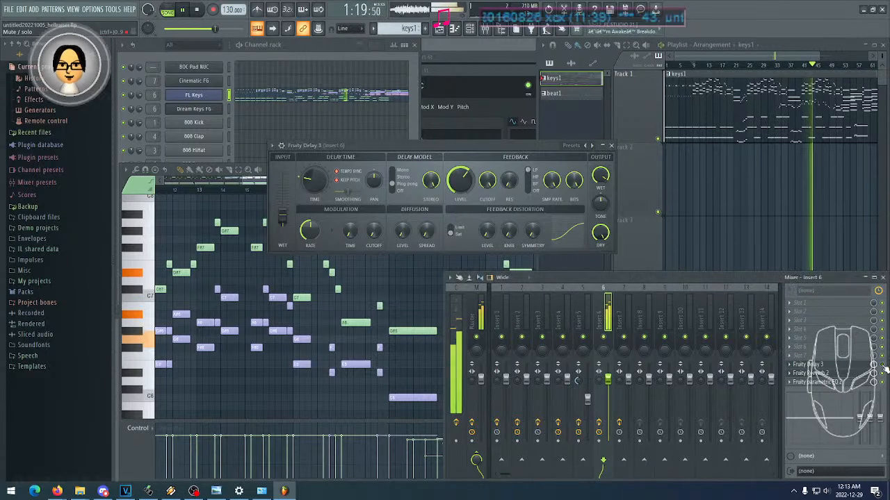
{"action": "left_click_drag", "start_coordinate": [460, 146], "coordinate": [472, 152]}
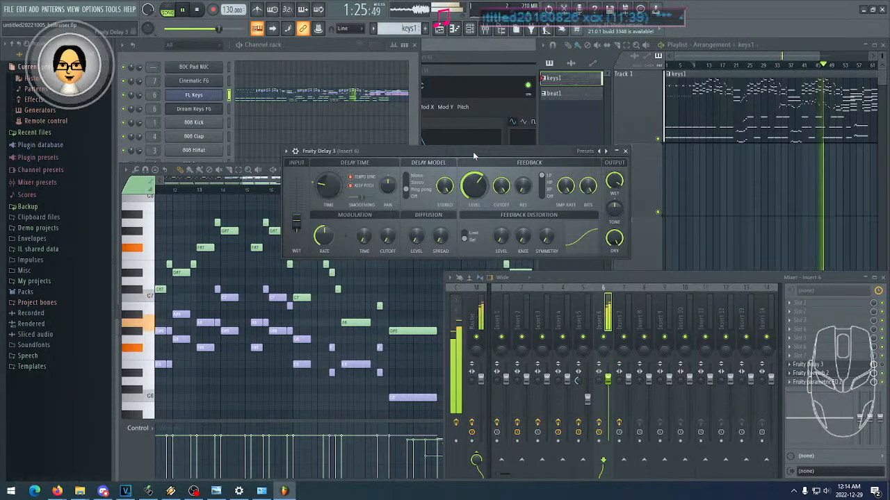
{"action": "left_click_drag", "start_coordinate": [473, 152], "coordinate": [471, 136]}
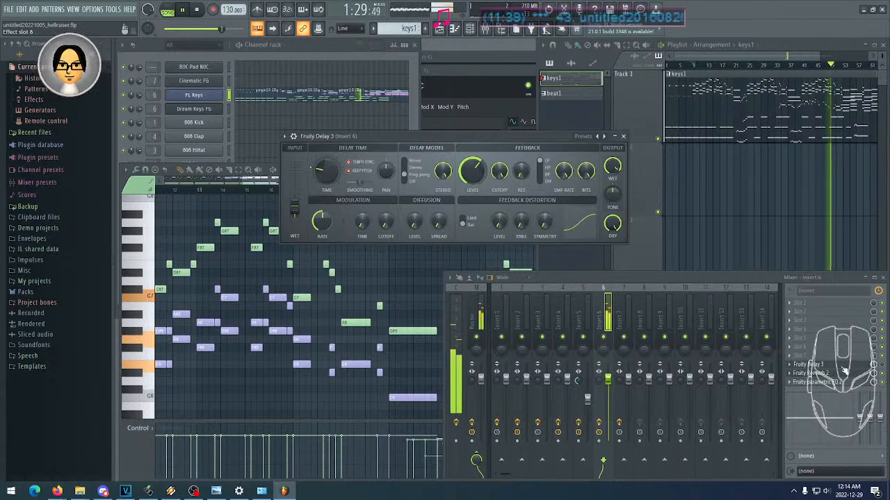
- Examine the closing section of the keys1 pattern in the FL Keys piano roll, covering the layered chords from about bar 53 to 68
{"action": "left_click_drag", "start_coordinate": [799, 185], "coordinate": [724, 189]}
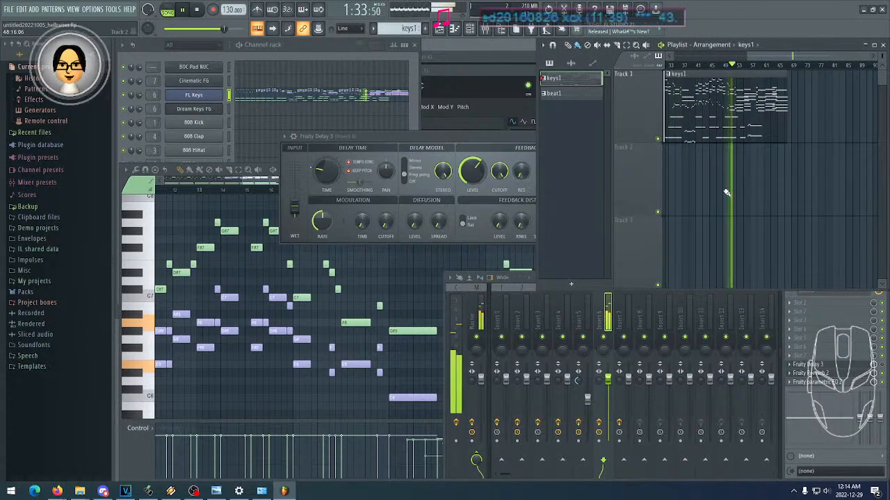
{"action": "left_click_drag", "start_coordinate": [799, 179], "coordinate": [733, 180]}
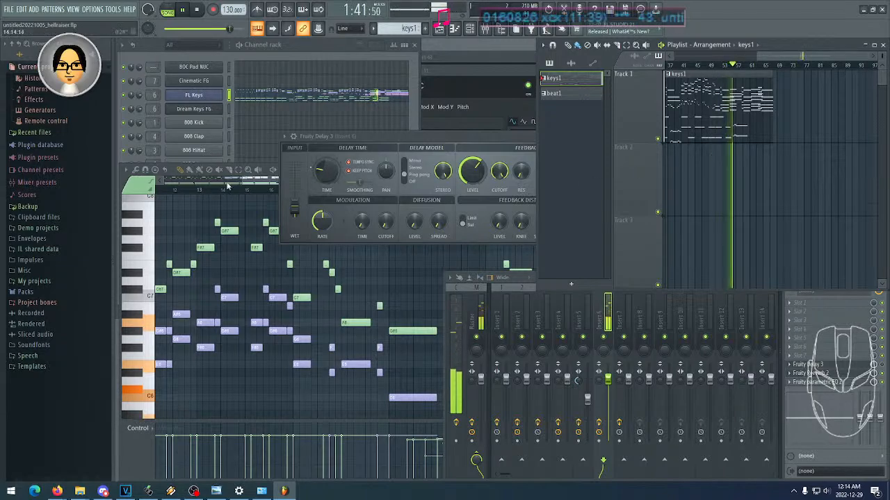
{"action": "left_click", "coordinate": [165, 183]}
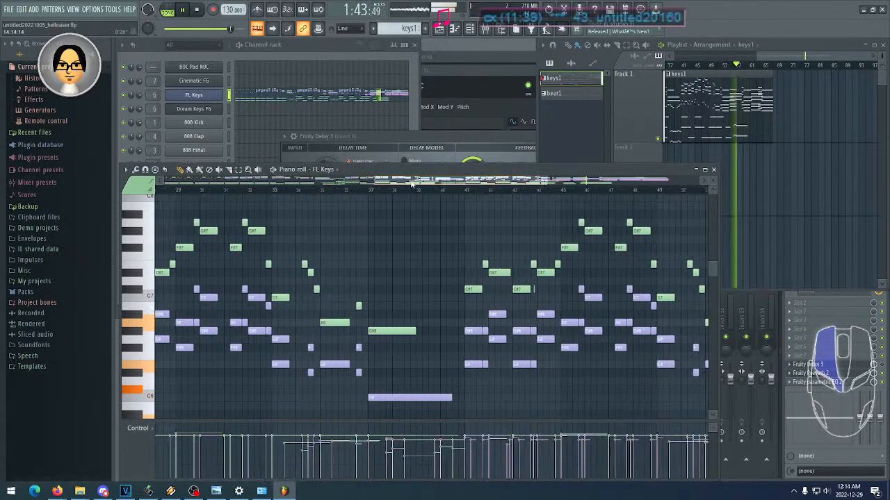
{"action": "left_click_drag", "start_coordinate": [532, 197], "coordinate": [546, 202]}
{"action": "left_click_drag", "start_coordinate": [605, 269], "coordinate": [463, 237]}
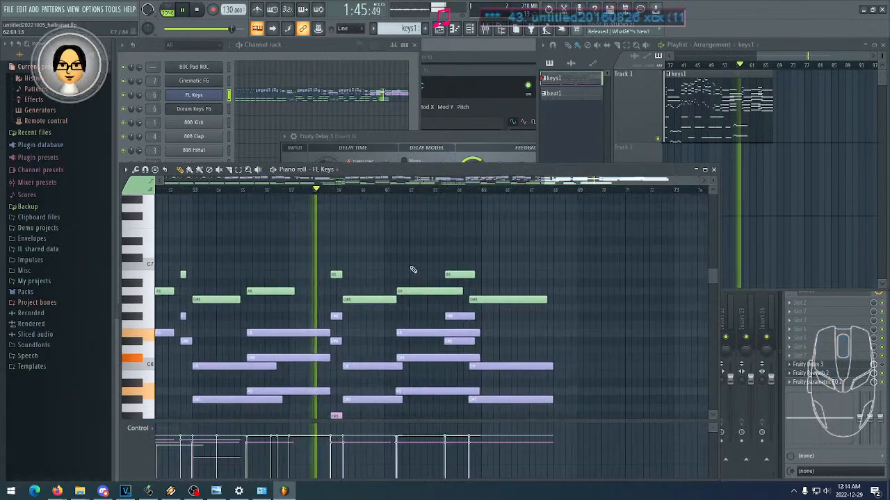
{"action": "left_click_drag", "start_coordinate": [409, 268], "coordinate": [399, 222]}
{"action": "scroll", "coordinate": [389, 225], "scroll_direction": "down", "scroll_amount": 3}
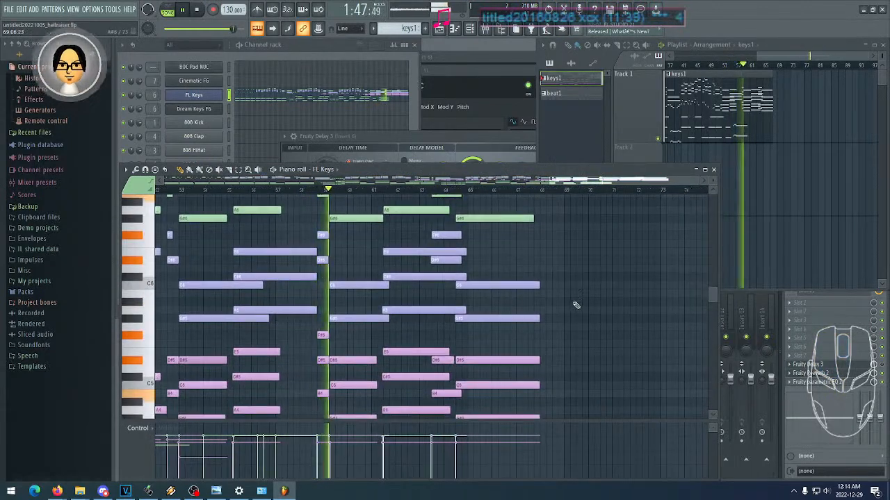
{"action": "scroll", "coordinate": [580, 304], "scroll_direction": "down", "scroll_amount": 3}
{"action": "scroll", "coordinate": [578, 305], "scroll_direction": "up", "scroll_amount": 3}
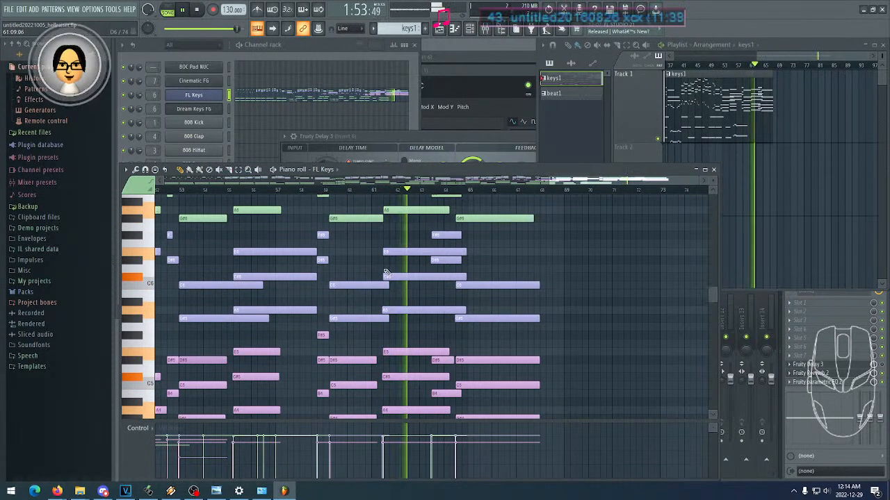
{"action": "scroll", "coordinate": [511, 314], "scroll_direction": "down", "scroll_amount": 3}
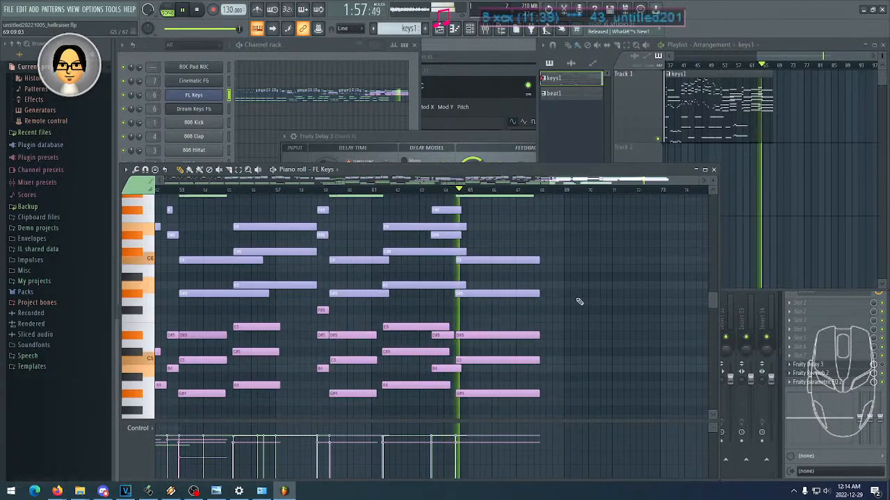
{"action": "scroll", "coordinate": [577, 302], "scroll_direction": "up", "scroll_amount": 3}
{"action": "scroll", "coordinate": [557, 278], "scroll_direction": "down", "scroll_amount": 15}
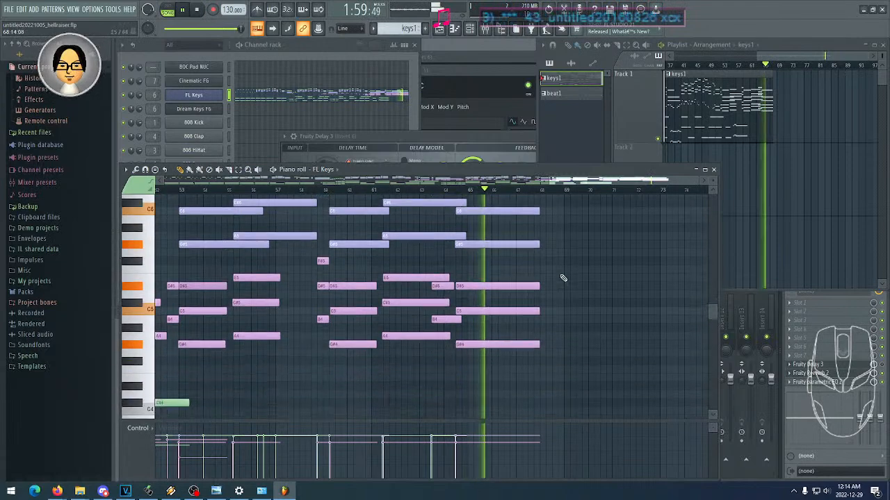
- Examine the low bass notes around the C3 octave near the song's end and replay the song from about bar 56
{"action": "scroll", "coordinate": [505, 315], "scroll_direction": "left", "scroll_amount": 5}
{"action": "scroll", "coordinate": [505, 315], "scroll_direction": "down", "scroll_amount": 10}
{"action": "scroll", "coordinate": [439, 272], "scroll_direction": "right", "scroll_amount": 3}
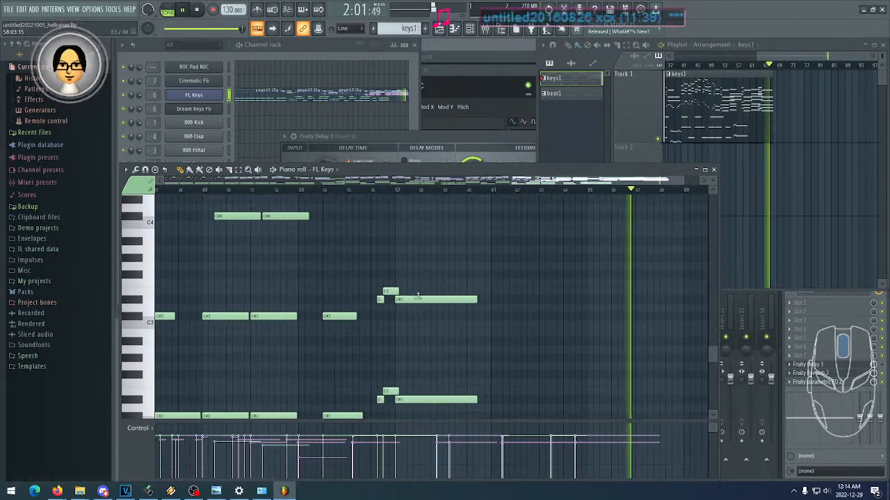
{"action": "left_click", "coordinate": [371, 190]}
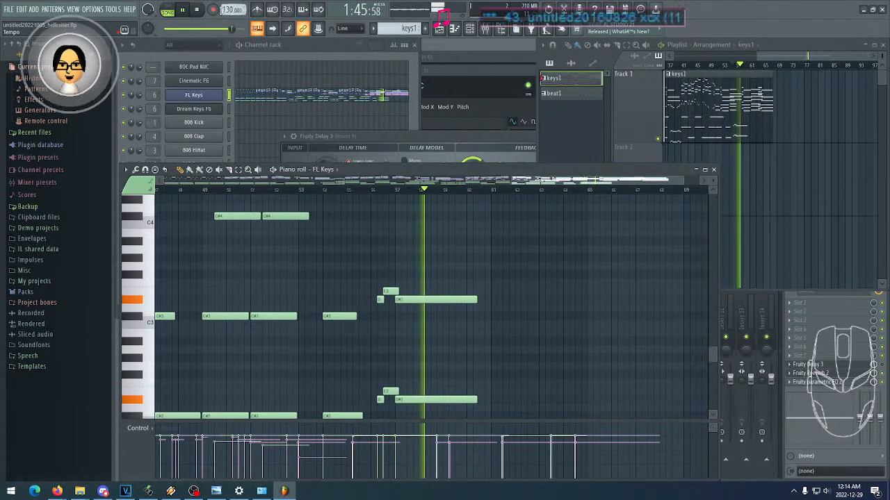
- Stop playback and examine the closing chords and low notes of the FL Keys pattern from about bar 54 to 68
{"action": "key", "text": "space"}
{"action": "scroll", "coordinate": [588, 301], "scroll_direction": "right", "scroll_amount": 3}
{"action": "scroll", "coordinate": [492, 308], "scroll_direction": "up", "scroll_amount": 8}
{"action": "scroll", "coordinate": [489, 318], "scroll_direction": "up", "scroll_amount": 6}
{"action": "scroll", "coordinate": [456, 348], "scroll_direction": "right", "scroll_amount": 2}
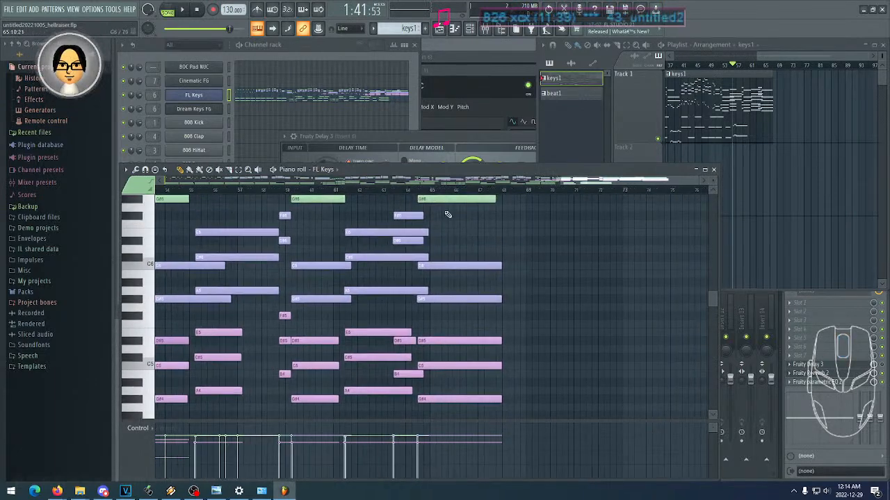
{"action": "scroll", "coordinate": [455, 240], "scroll_direction": "up", "scroll_amount": 2}
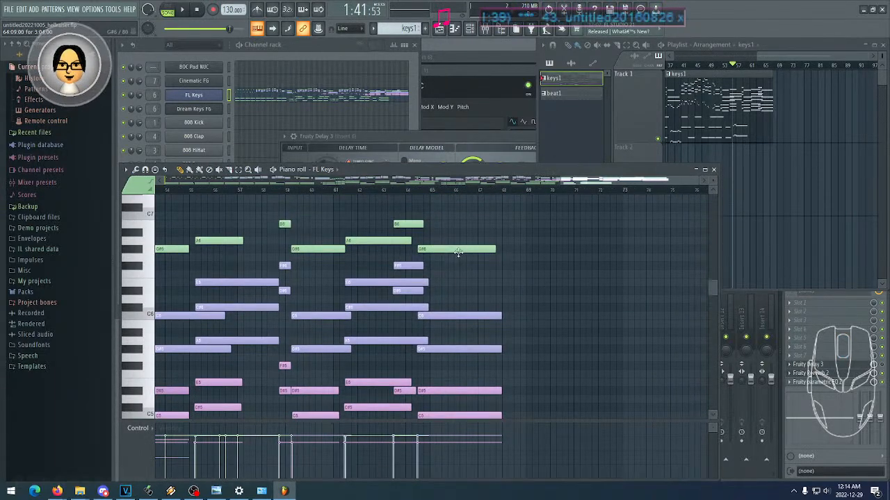
{"action": "scroll", "coordinate": [392, 285], "scroll_direction": "down", "scroll_amount": 3}
{"action": "scroll", "coordinate": [389, 278], "scroll_direction": "up", "scroll_amount": 4}
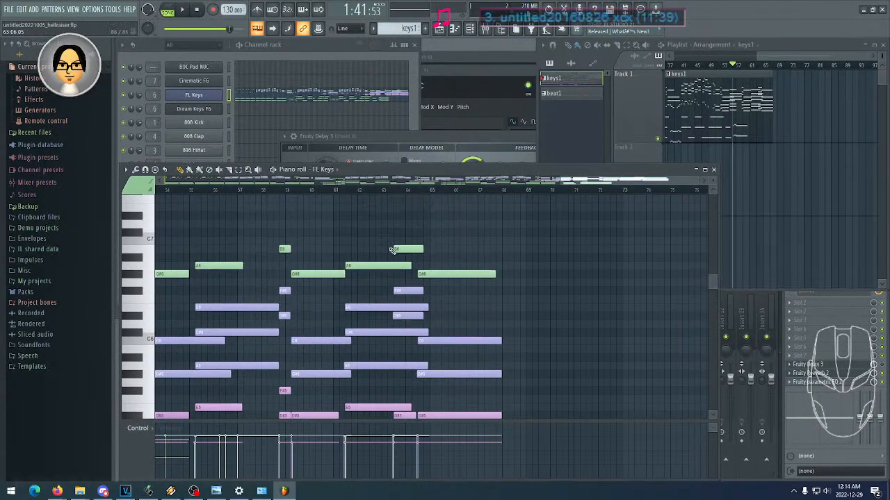
{"action": "scroll", "coordinate": [384, 238], "scroll_direction": "down", "scroll_amount": 3}
{"action": "scroll", "coordinate": [459, 383], "scroll_direction": "down", "scroll_amount": 7}
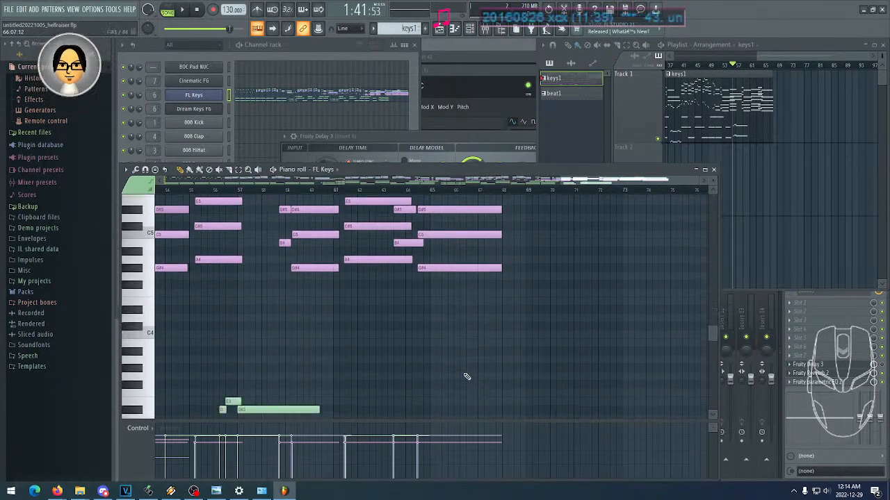
{"action": "left_click_drag", "start_coordinate": [384, 343], "coordinate": [490, 271]}
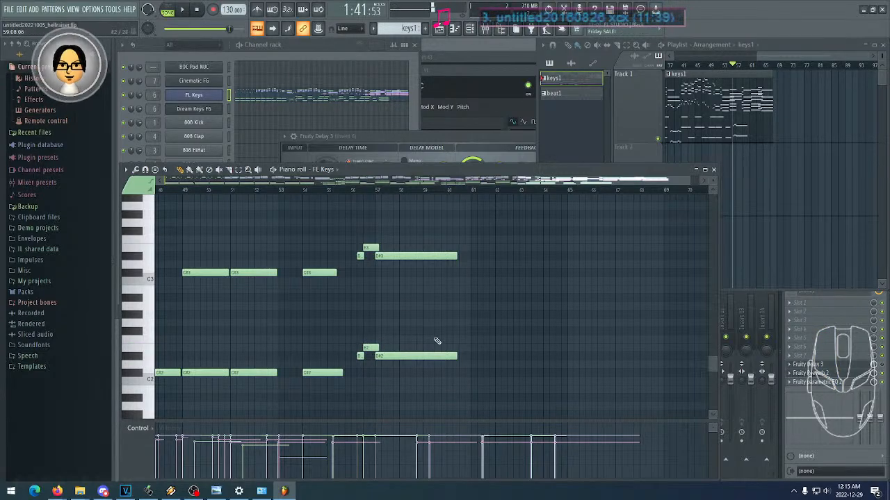
- Trace the FL Keys notes back from the low ending notes to the opening melody in bars 1 to 28
{"action": "scroll", "coordinate": [507, 321], "scroll_direction": "left", "scroll_amount": 5}
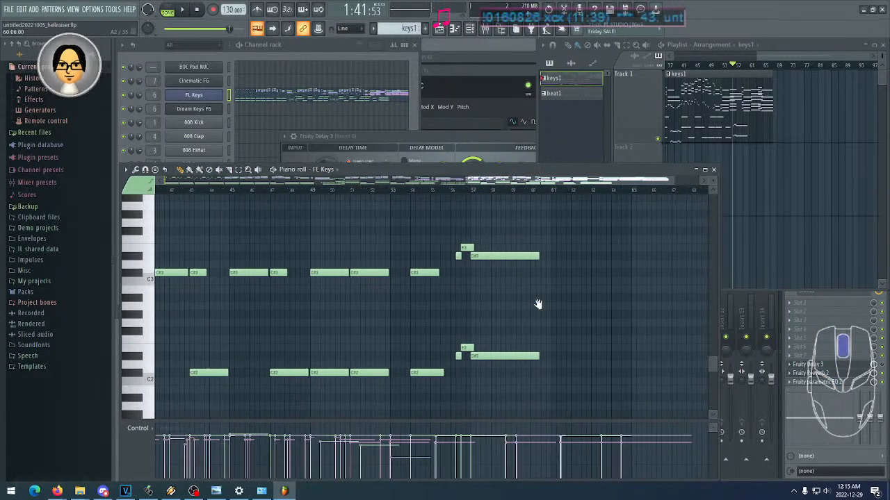
{"action": "scroll", "coordinate": [503, 326], "scroll_direction": "left", "scroll_amount": 15}
{"action": "scroll", "coordinate": [544, 332], "scroll_direction": "up", "scroll_amount": 8}
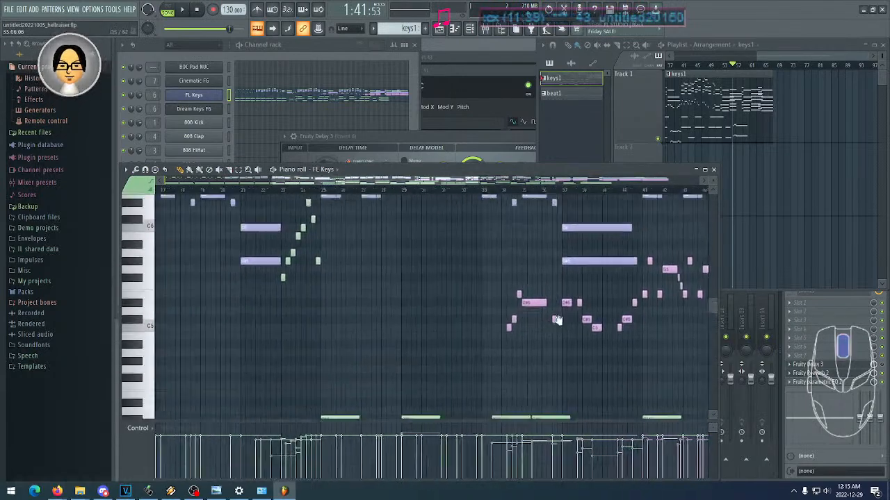
{"action": "scroll", "coordinate": [530, 333], "scroll_direction": "left", "scroll_amount": 5}
{"action": "scroll", "coordinate": [530, 333], "scroll_direction": "up", "scroll_amount": 4}
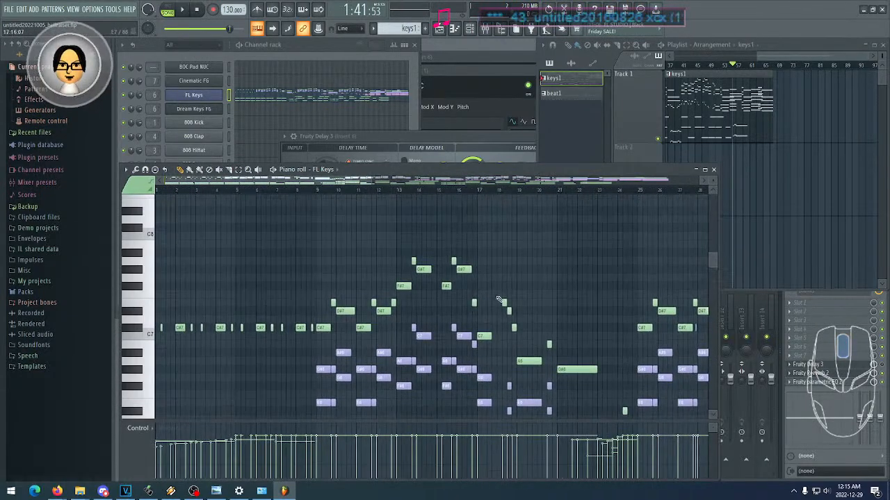
{"action": "scroll", "coordinate": [507, 285], "scroll_direction": "down", "scroll_amount": 1}
{"action": "scroll", "coordinate": [490, 267], "scroll_direction": "down", "scroll_amount": 2}
{"action": "left_click", "coordinate": [11, 13]}
{"action": "left_click", "coordinate": [58, 38]}
{"action": "scroll", "coordinate": [385, 235], "scroll_direction": "up", "scroll_amount": 3}
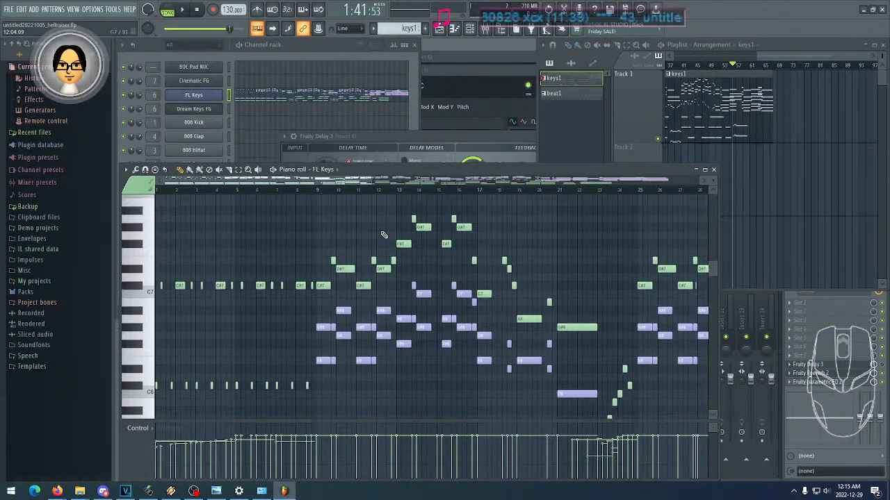
{"action": "scroll", "coordinate": [404, 245], "scroll_direction": "down", "scroll_amount": 3}
{"action": "scroll", "coordinate": [405, 247], "scroll_direction": "up", "scroll_amount": 1}
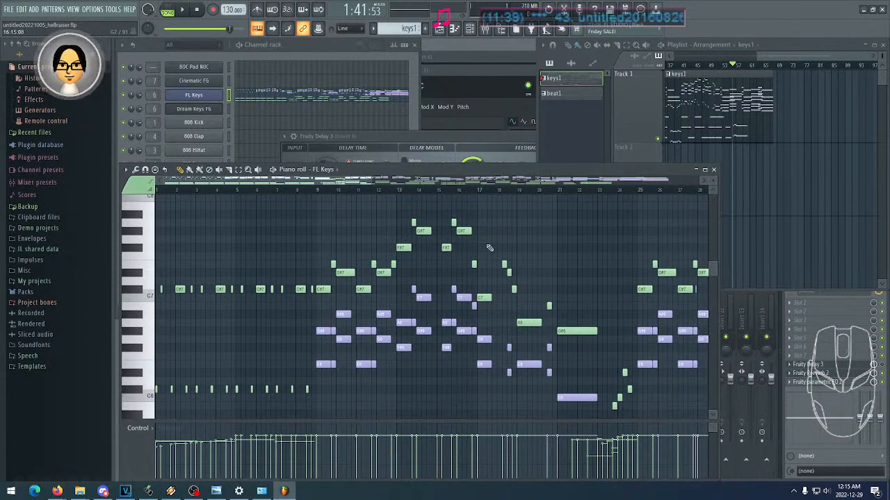
- Compare the opening melody around bars 9 to 21 with its repeat around bars 41 to 53
{"action": "left_click_drag", "start_coordinate": [545, 253], "coordinate": [347, 213]}
{"action": "left_click_drag", "start_coordinate": [484, 228], "coordinate": [292, 246]}
{"action": "left_click_drag", "start_coordinate": [382, 246], "coordinate": [332, 261]}
{"action": "left_click_drag", "start_coordinate": [486, 271], "coordinate": [379, 242]}
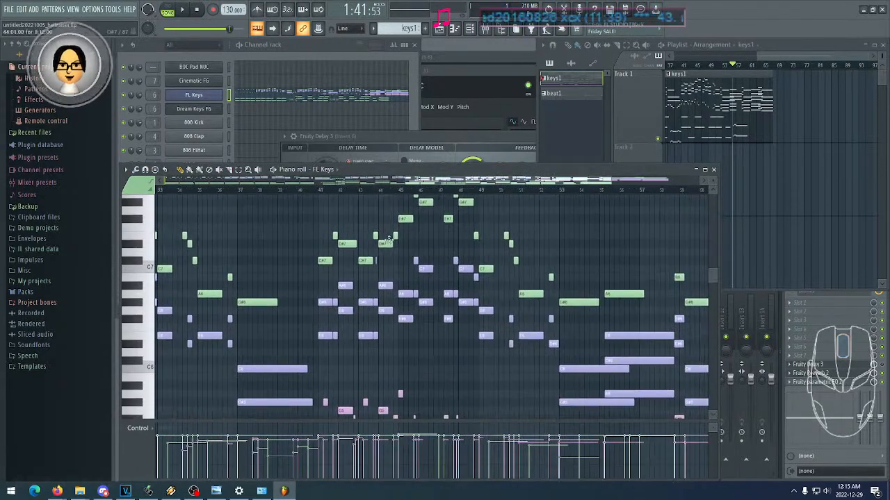
{"action": "left_click_drag", "start_coordinate": [455, 284], "coordinate": [588, 276]}
{"action": "left_click_drag", "start_coordinate": [313, 244], "coordinate": [368, 220]}
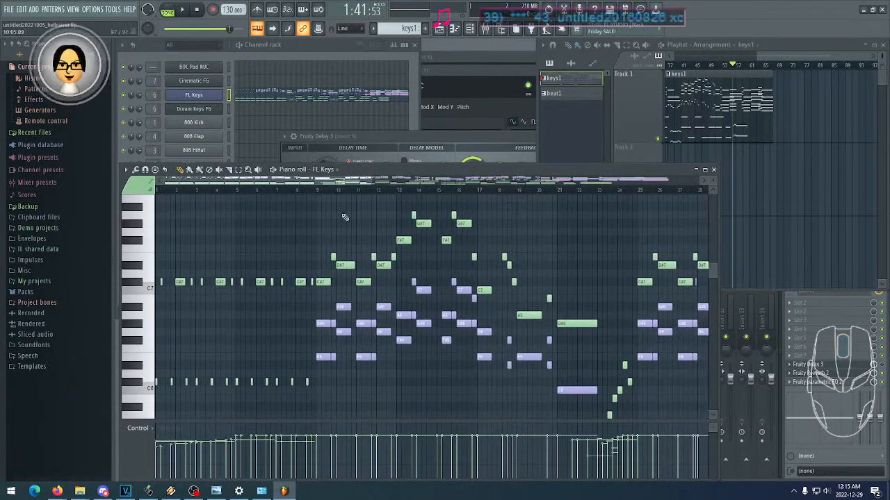
- Show the project's available export formats, dismiss the list and bring the channel rack to the front
{"action": "left_click", "coordinate": [9, 9]}
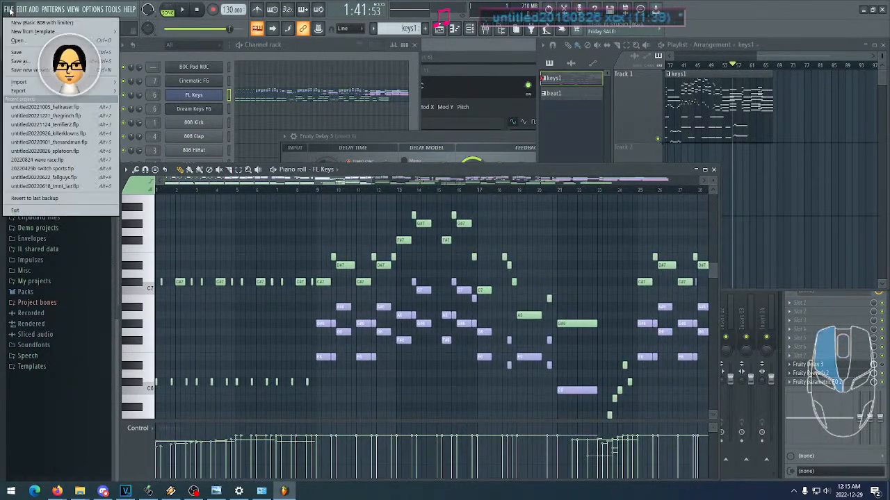
{"action": "mouse_move", "coordinate": [56, 93]}
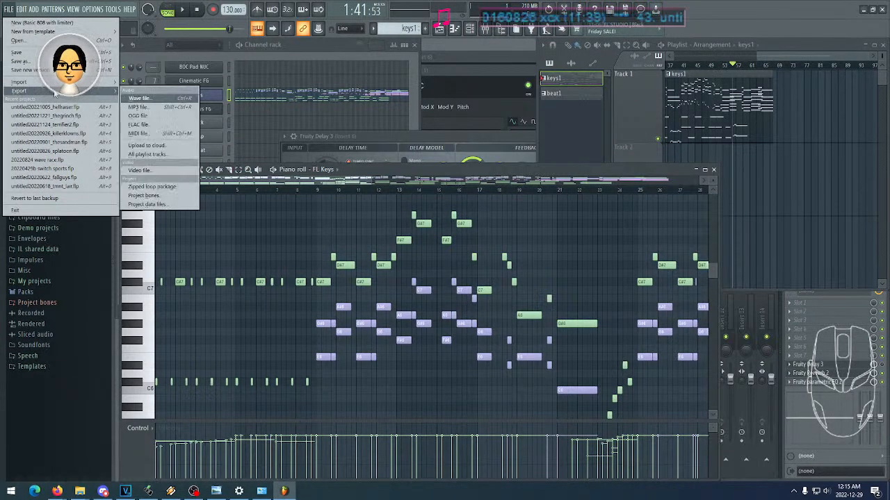
{"action": "left_click", "coordinate": [287, 230]}
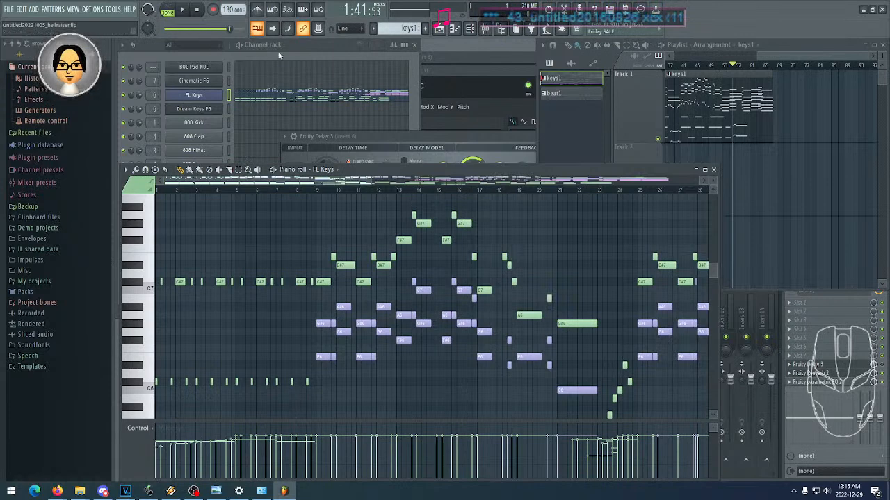
{"action": "left_click", "coordinate": [155, 56]}
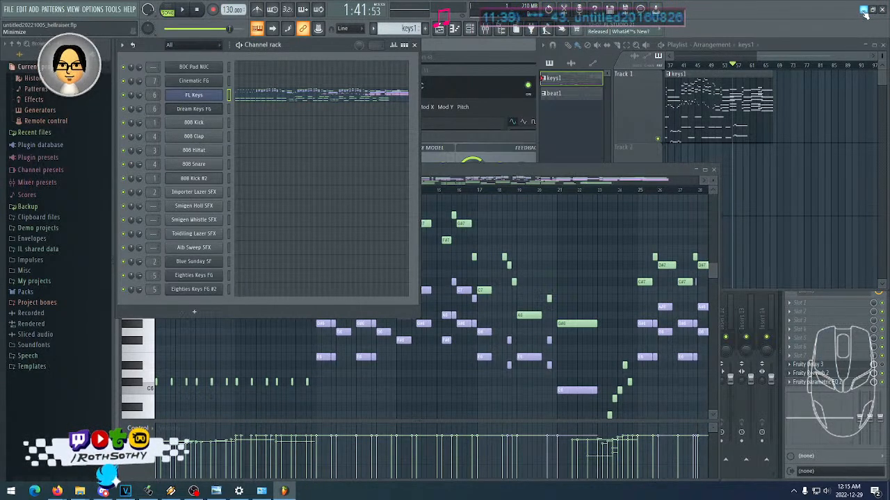
- Open the recent project untitled20221124_terrifier2.flp without saving the changes to the Hellraiser project
{"action": "left_click", "coordinate": [8, 10]}
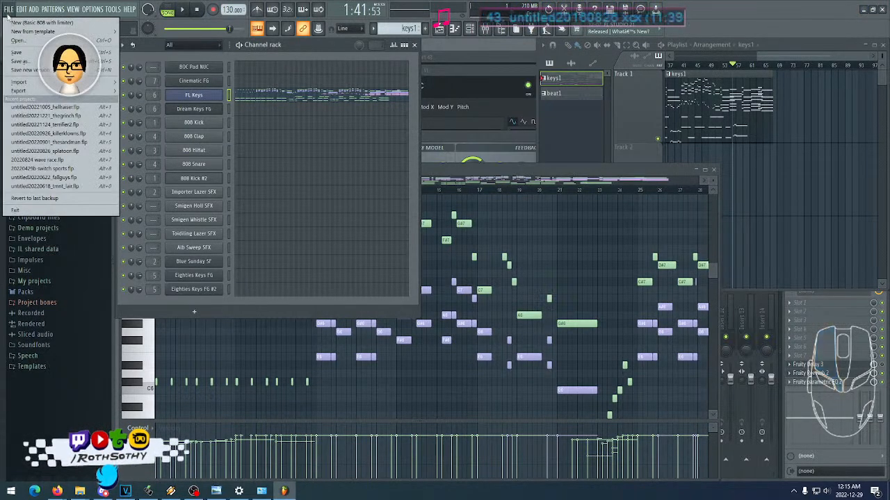
{"action": "left_click", "coordinate": [65, 125]}
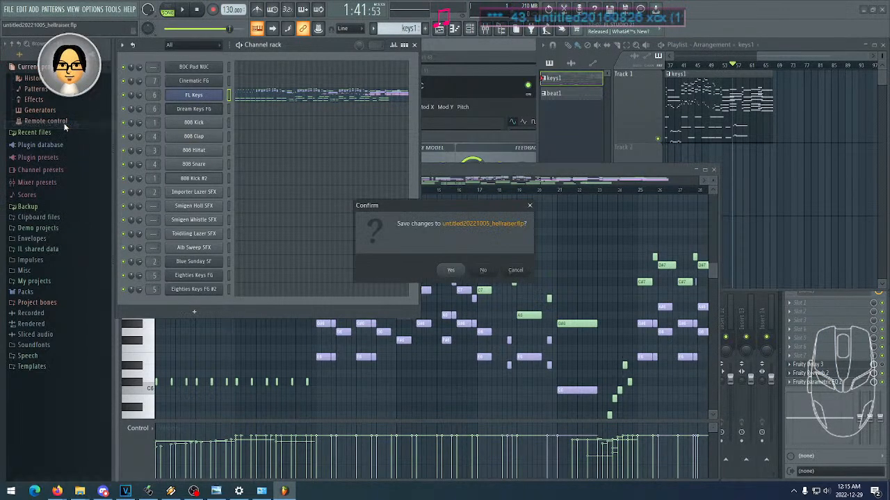
{"action": "left_click", "coordinate": [494, 270]}
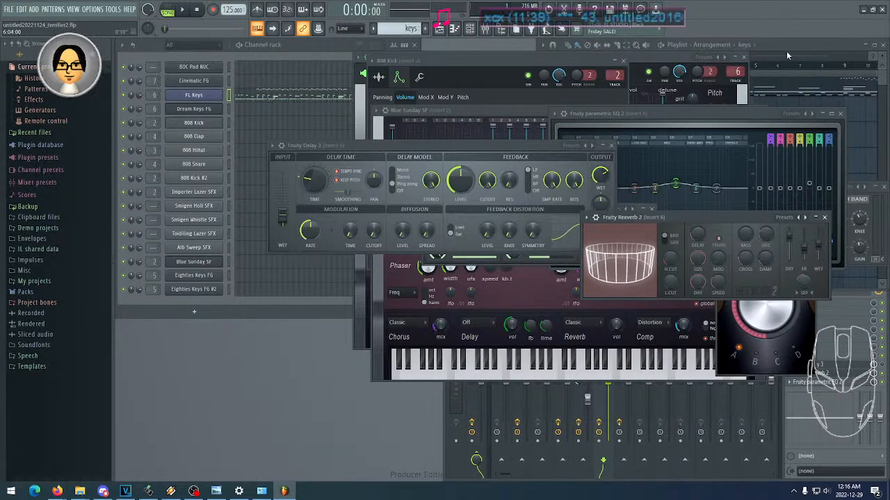
- Bring the playlist forward, fit the whole keys clip in view and open the FL Keys pattern in the piano roll
{"action": "left_click", "coordinate": [787, 55]}
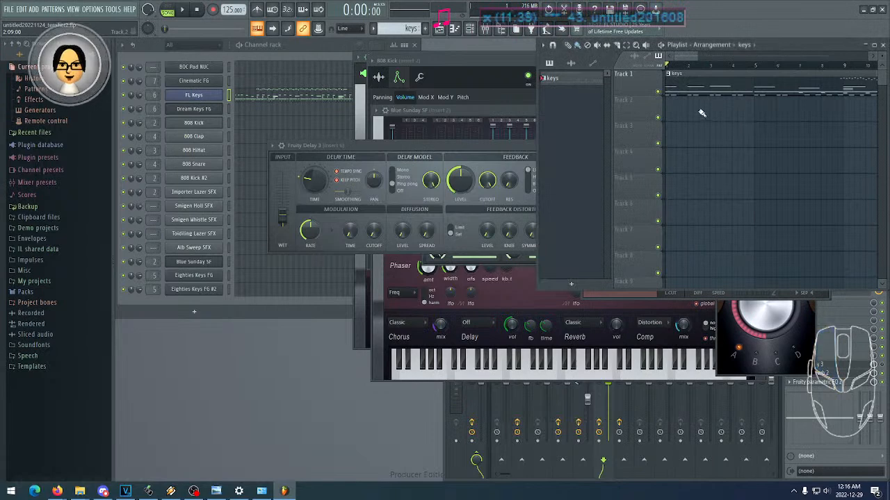
{"action": "left_click_drag", "start_coordinate": [695, 64], "coordinate": [770, 88]}
{"action": "left_click", "coordinate": [316, 97]}
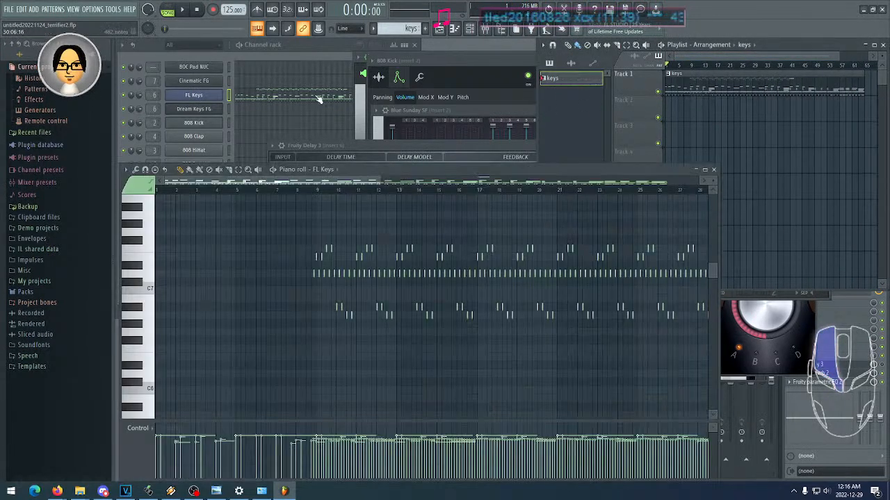
- Examine the terrifier2 FL Keys pattern, from the rapid repeated notes around C7 to the bass notes around C2 and C3
{"action": "scroll", "coordinate": [487, 257], "scroll_direction": "down", "scroll_amount": 3}
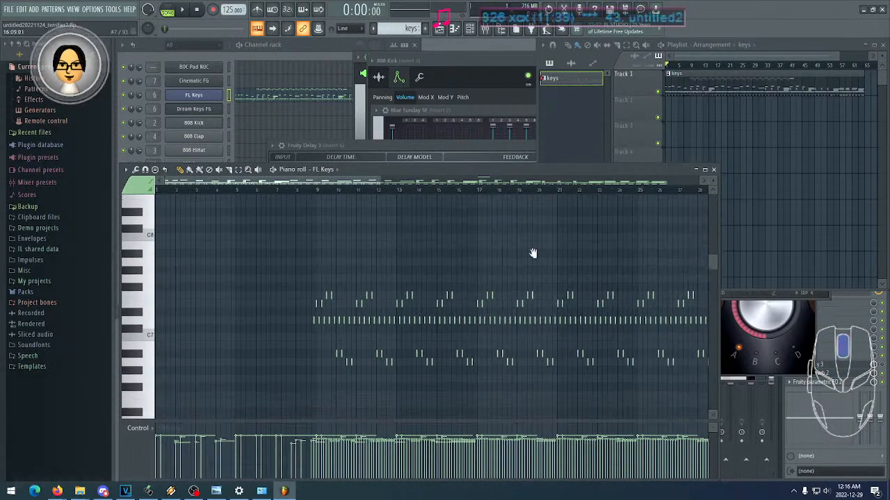
{"action": "scroll", "coordinate": [519, 232], "scroll_direction": "down", "scroll_amount": 7}
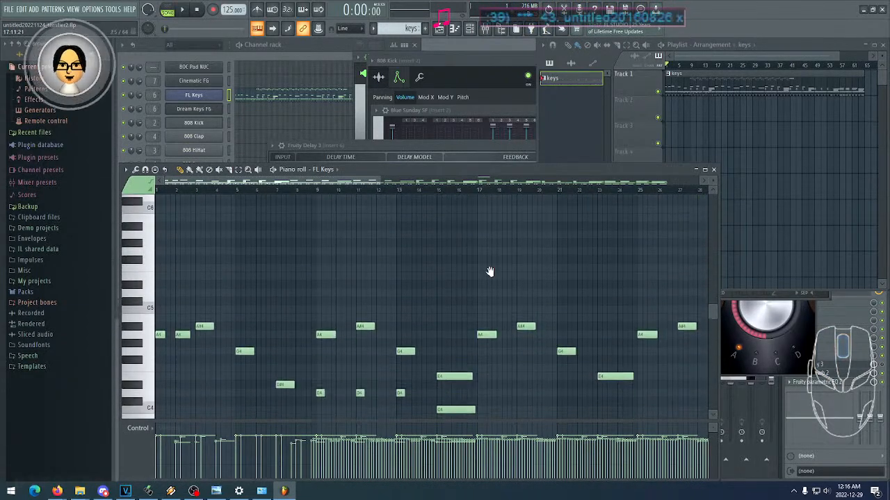
{"action": "left_click_drag", "start_coordinate": [379, 182], "coordinate": [631, 185]}
{"action": "scroll", "coordinate": [547, 276], "scroll_direction": "down", "scroll_amount": 4}
{"action": "scroll", "coordinate": [584, 276], "scroll_direction": "up", "scroll_amount": 3}
{"action": "scroll", "coordinate": [604, 276], "scroll_direction": "down", "scroll_amount": 2}
{"action": "left_click_drag", "start_coordinate": [603, 276], "coordinate": [603, 362]}
{"action": "scroll", "coordinate": [341, 300], "scroll_direction": "up", "scroll_amount": 4}
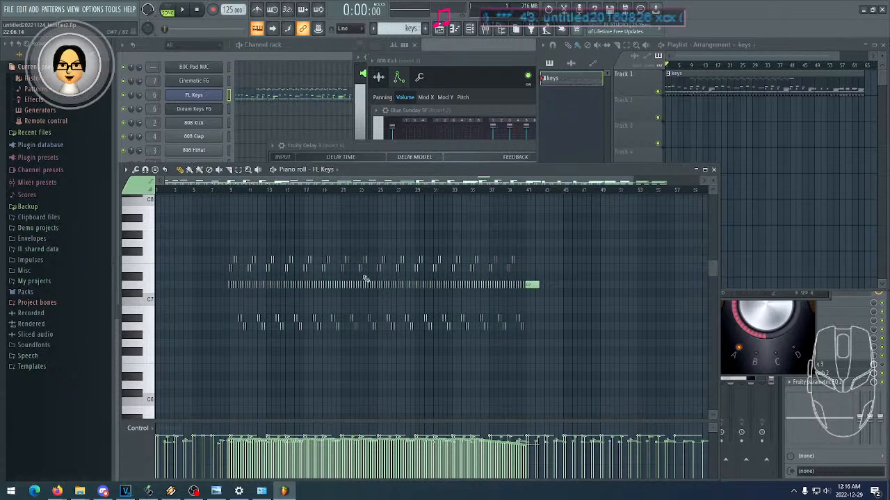
{"action": "scroll", "coordinate": [358, 378], "scroll_direction": "down", "scroll_amount": 15}
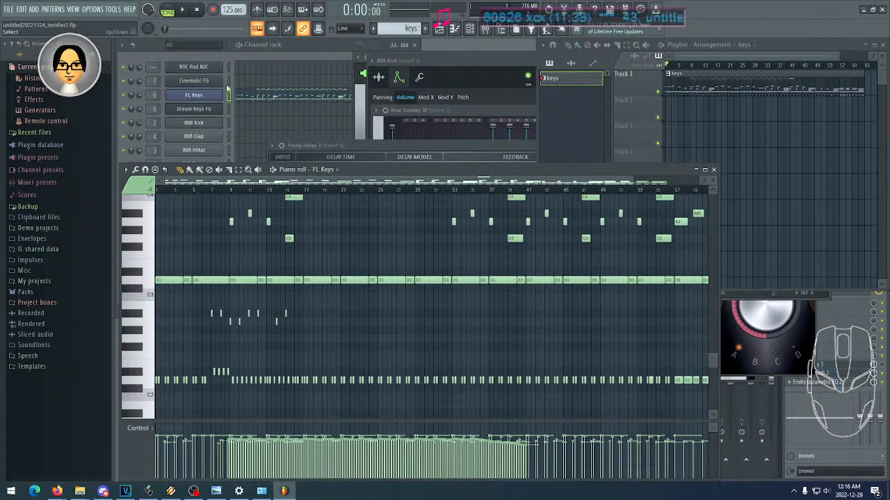
- Play the terrifier2 song from the start, follow the bass, chord and rapid C7-range notes to about bar 17, and stop playback
{"action": "middle_click", "coordinate": [712, 113]}
{"action": "left_click", "coordinate": [186, 15]}
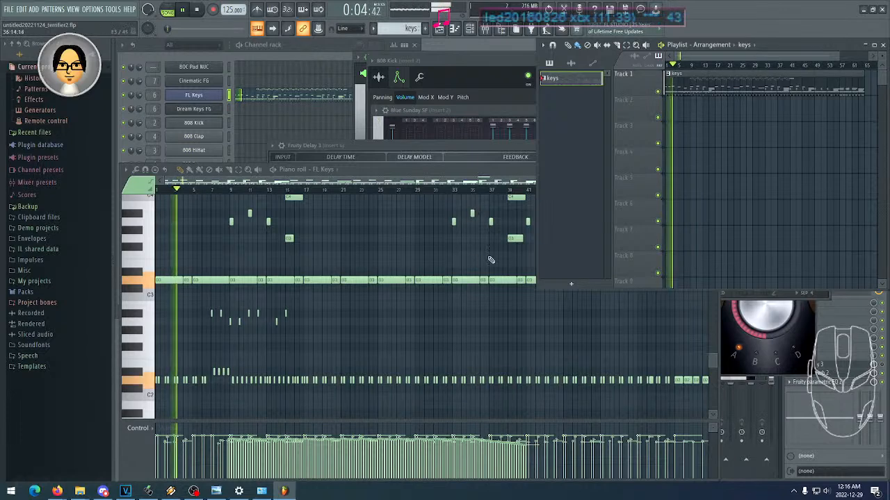
{"action": "middle_click", "coordinate": [400, 303]}
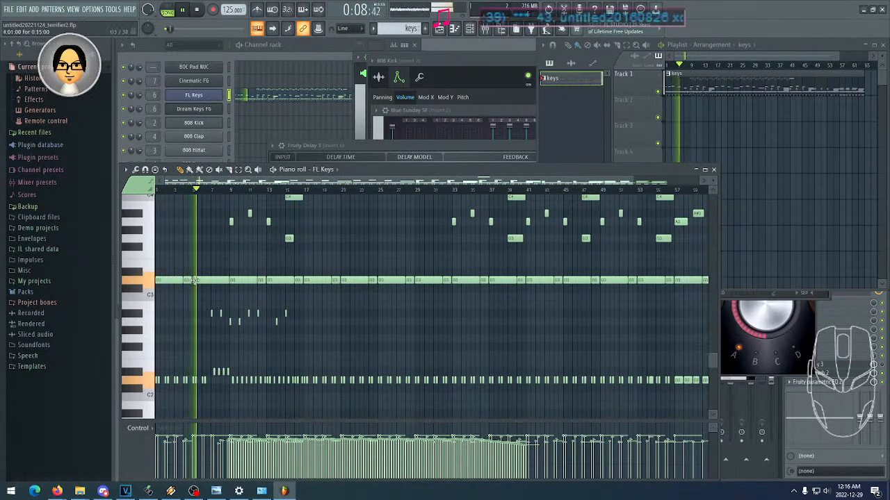
{"action": "scroll", "coordinate": [520, 333], "scroll_direction": "up", "scroll_amount": 2}
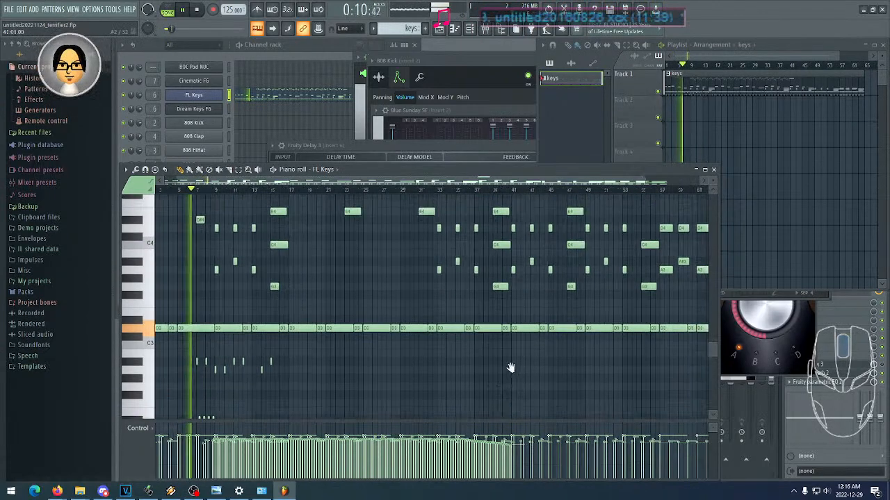
{"action": "scroll", "coordinate": [271, 292], "scroll_direction": "up", "scroll_amount": 4}
{"action": "scroll", "coordinate": [229, 271], "scroll_direction": "up", "scroll_amount": 1}
{"action": "scroll", "coordinate": [292, 258], "scroll_direction": "up", "scroll_amount": 20}
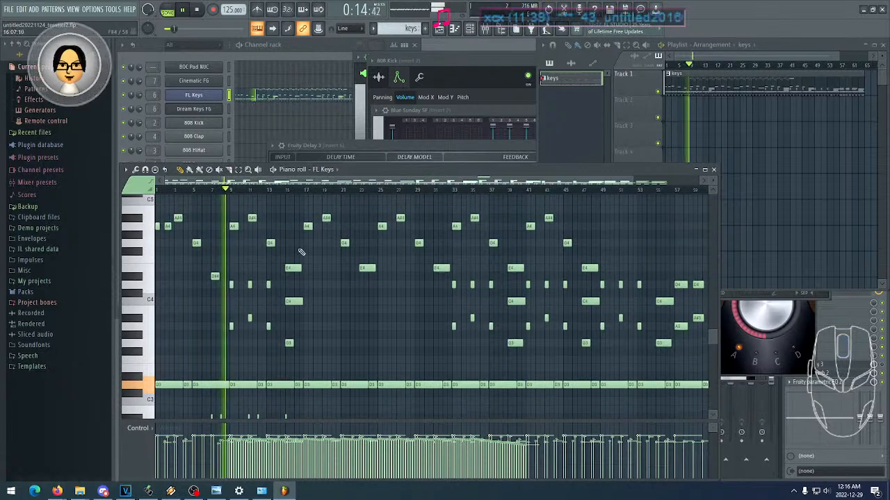
{"action": "scroll", "coordinate": [340, 336], "scroll_direction": "up", "scroll_amount": 1}
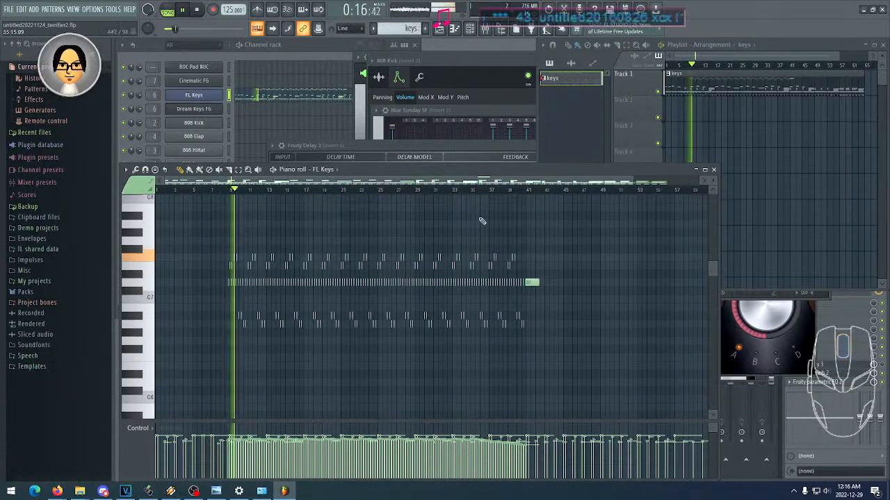
{"action": "left_click_drag", "start_coordinate": [634, 181], "coordinate": [395, 182]}
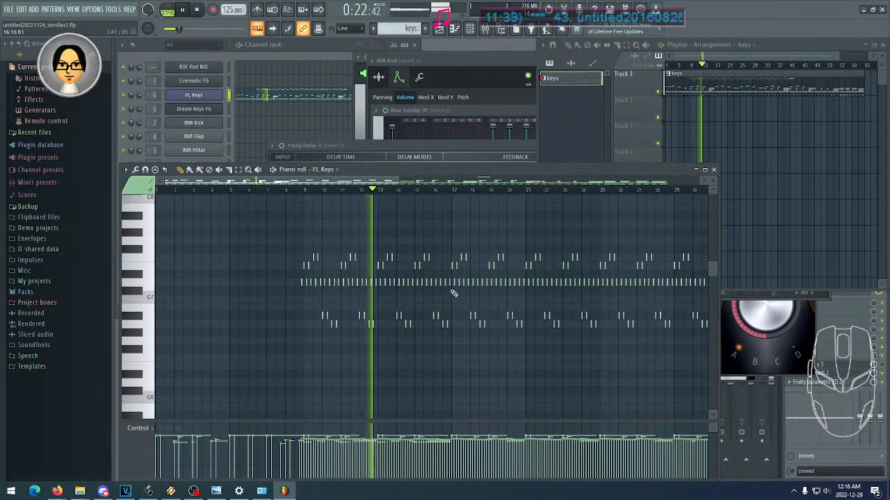
{"action": "left_click_drag", "start_coordinate": [544, 311], "coordinate": [393, 312]}
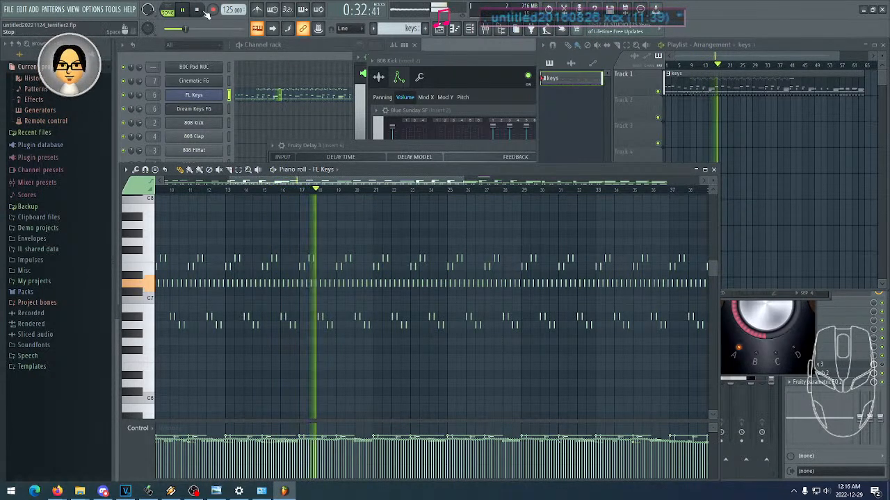
{"action": "key", "text": "space"}
- Review the rapid high notes and the C4-range chords from bar 1, widening the piano roll view to about bar 49
{"action": "left_click_drag", "start_coordinate": [264, 227], "coordinate": [385, 244]}
{"action": "scroll", "coordinate": [385, 245], "scroll_direction": "down", "scroll_amount": 2}
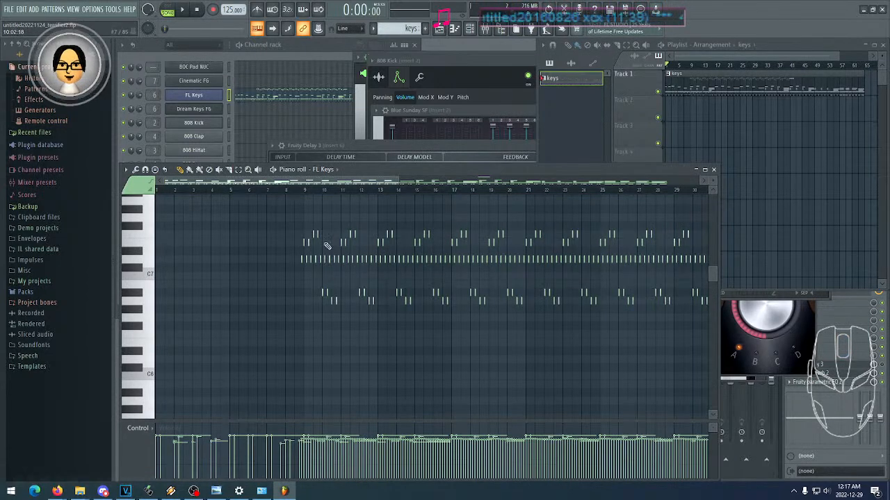
{"action": "scroll", "coordinate": [292, 289], "scroll_direction": "down", "scroll_amount": 10}
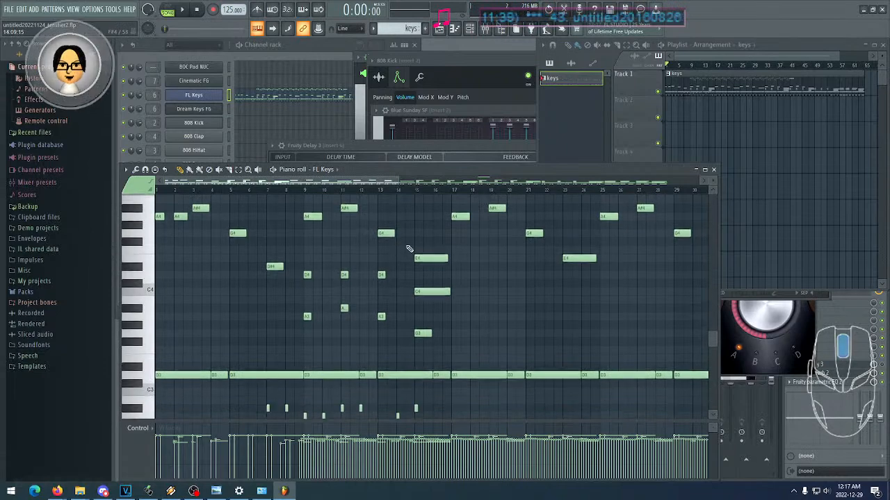
{"action": "left_click_drag", "start_coordinate": [402, 179], "coordinate": [558, 177]}
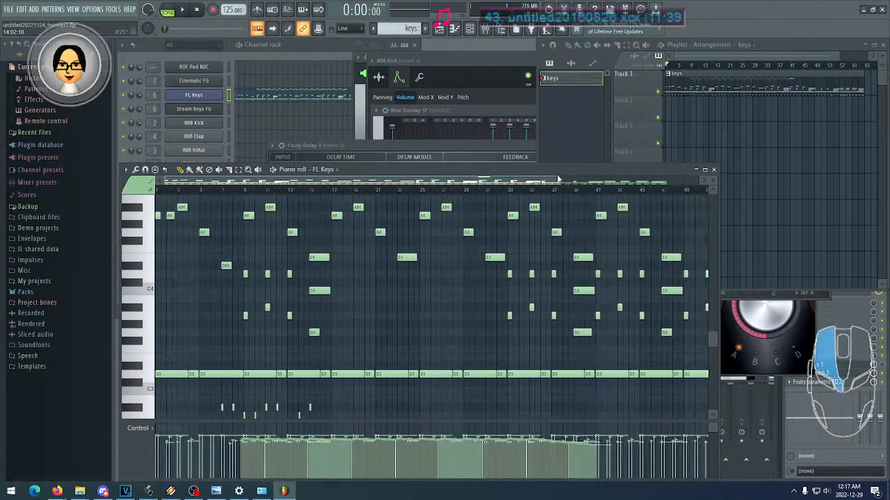
- Examine the terrifier2 FL Keys melody and chords through bar 65, the bass notes below C3 and the rapid notes around C7
{"action": "left_click_drag", "start_coordinate": [495, 241], "coordinate": [413, 248]}
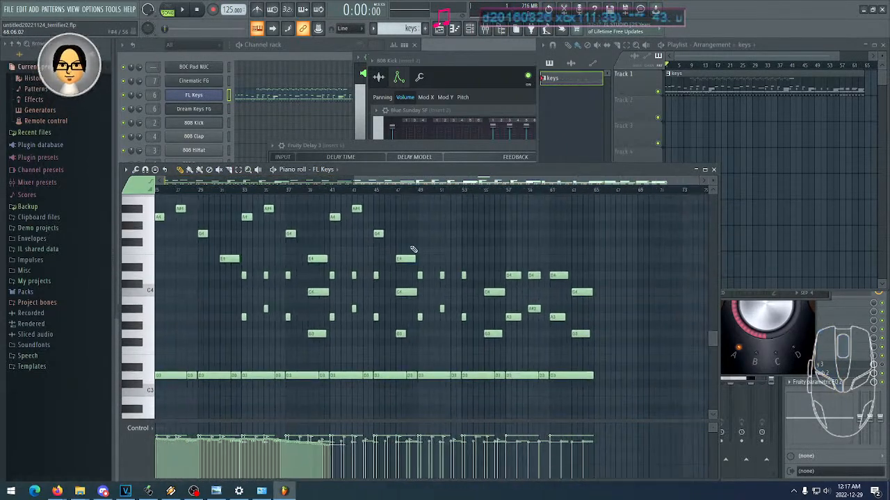
{"action": "left_click_drag", "start_coordinate": [332, 248], "coordinate": [451, 231]}
{"action": "left_click_drag", "start_coordinate": [361, 262], "coordinate": [383, 221]}
{"action": "scroll", "coordinate": [379, 233], "scroll_direction": "down", "scroll_amount": 2}
{"action": "scroll", "coordinate": [372, 264], "scroll_direction": "up", "scroll_amount": 6}
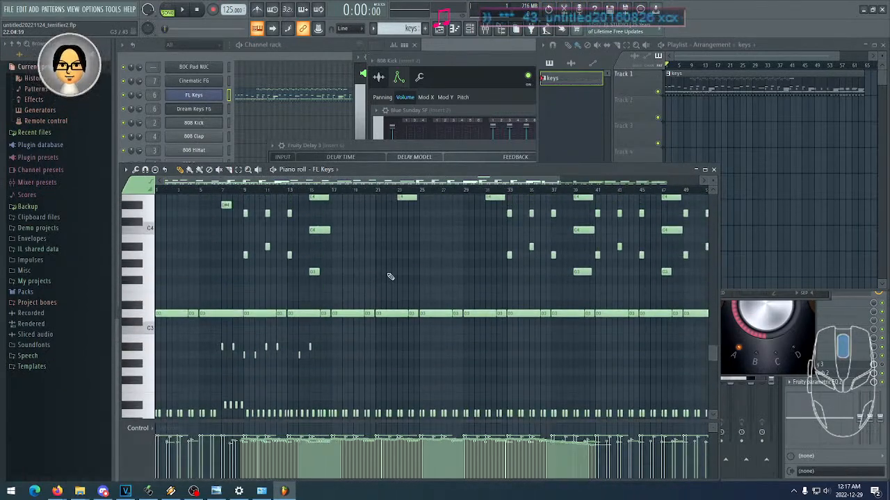
{"action": "scroll", "coordinate": [379, 285], "scroll_direction": "up", "scroll_amount": 6}
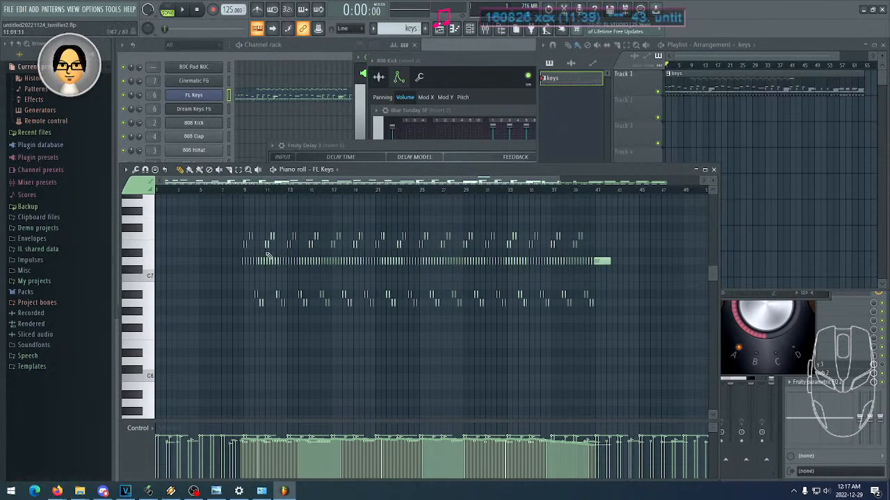
- Review the terrifier2 notes between C3 and C5 at a closer zoom, comparing bars 1 to 34 with the ending at bar 65
{"action": "left_click_drag", "start_coordinate": [557, 180], "coordinate": [429, 176]}
{"action": "scroll", "coordinate": [491, 324], "scroll_direction": "down", "scroll_amount": 6}
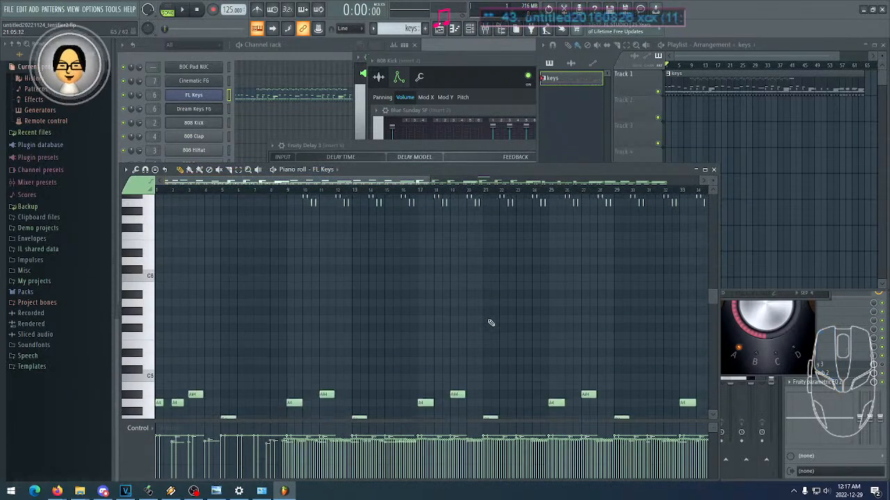
{"action": "scroll", "coordinate": [242, 320], "scroll_direction": "right", "scroll_amount": 5}
{"action": "left_click_drag", "start_coordinate": [244, 317], "coordinate": [407, 316]}
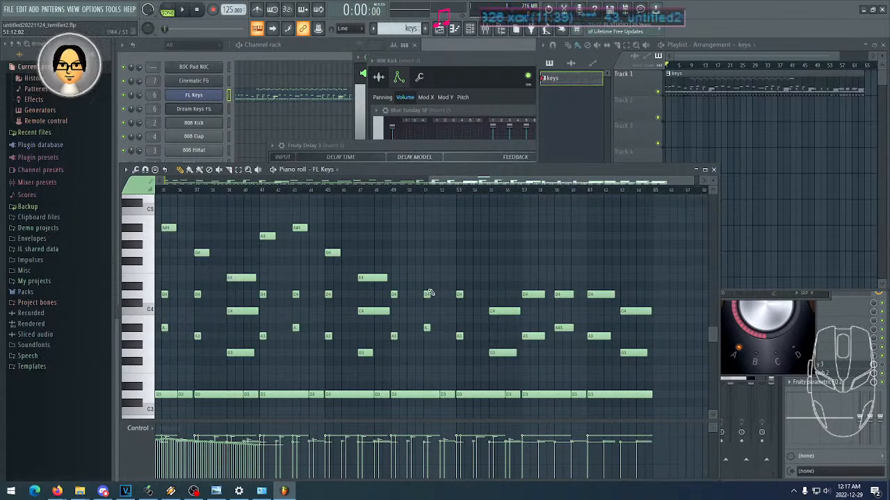
{"action": "left_click_drag", "start_coordinate": [283, 278], "coordinate": [514, 276]}
{"action": "left_click_drag", "start_coordinate": [309, 264], "coordinate": [403, 250]}
{"action": "scroll", "coordinate": [403, 254], "scroll_direction": "down", "scroll_amount": 4}
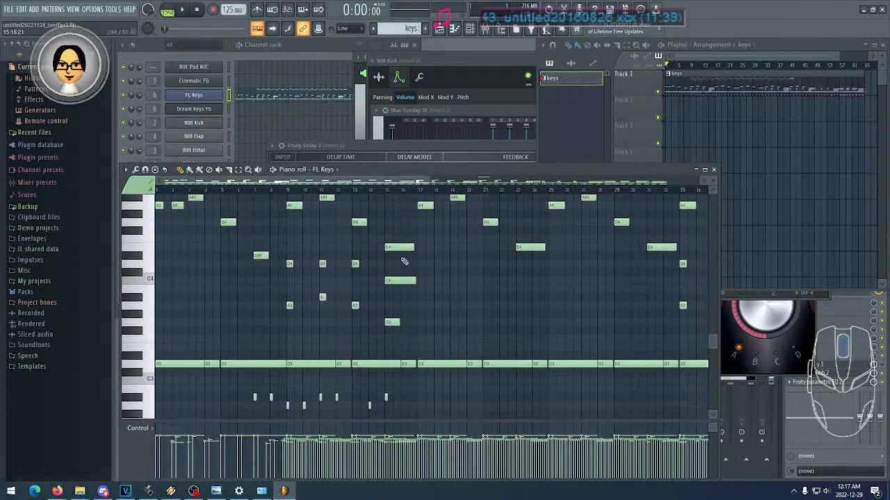
{"action": "scroll", "coordinate": [404, 263], "scroll_direction": "up", "scroll_amount": 1}
{"action": "scroll", "coordinate": [355, 256], "scroll_direction": "up", "scroll_amount": 1}
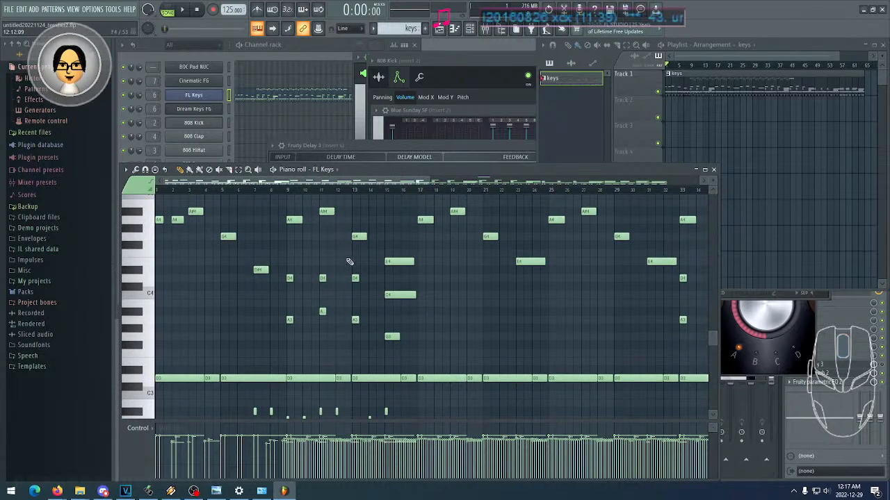
- Open the recent project untitled20221221_thegrinch.flp without saving changes, fit its whole arrangement in the playlist and switch to Firefox
{"action": "left_click", "coordinate": [10, 10]}
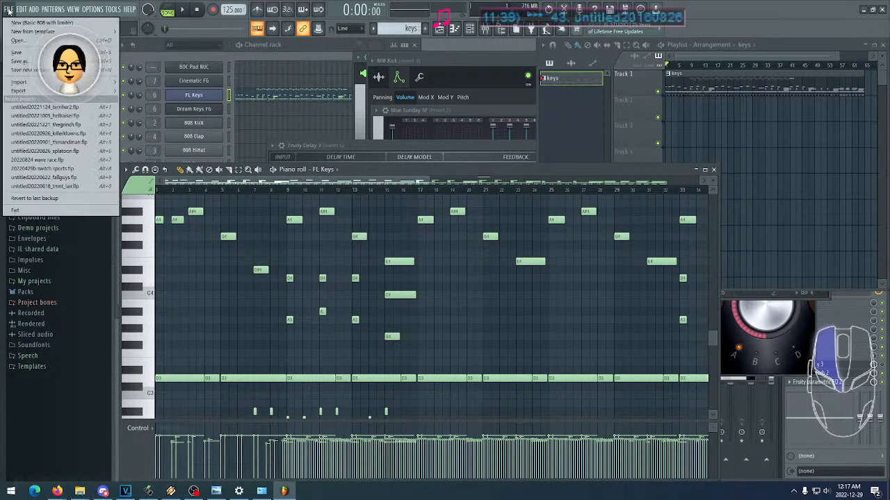
{"action": "left_click", "coordinate": [69, 127]}
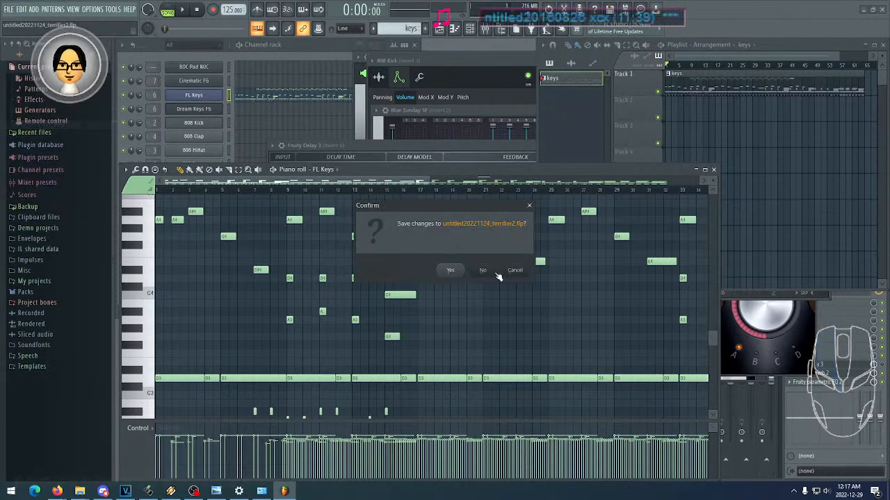
{"action": "left_click", "coordinate": [486, 270]}
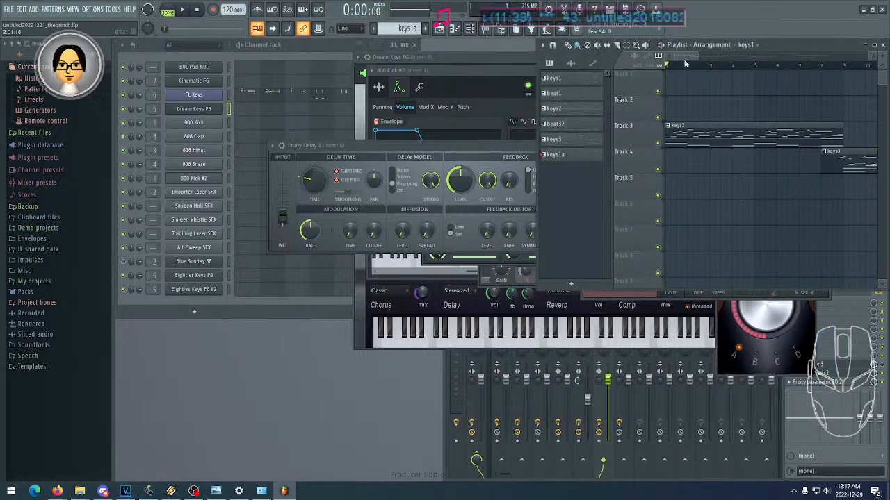
{"action": "left_click_drag", "start_coordinate": [697, 57], "coordinate": [853, 60]}
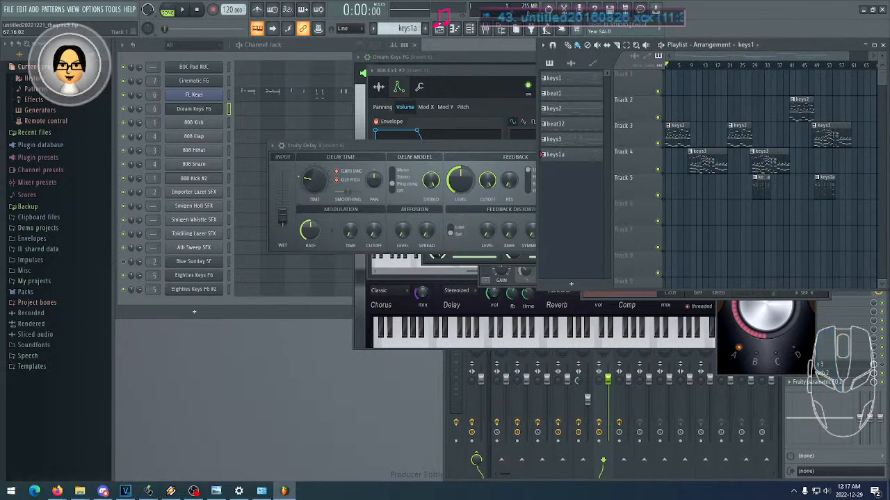
{"action": "left_click", "coordinate": [57, 491]}
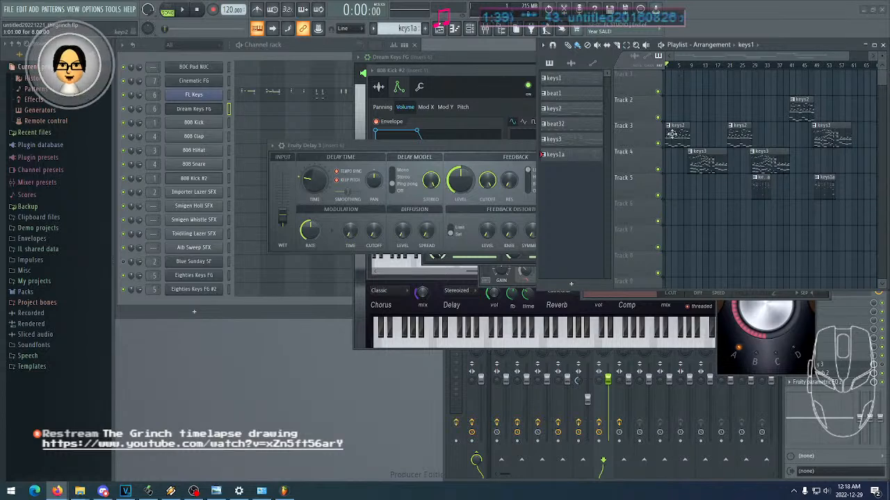
- Open the keys2 pattern's FL Keys notes in the piano roll, play the song from the start and zoom in on bars 1 to 9
{"action": "left_click", "coordinate": [678, 133]}
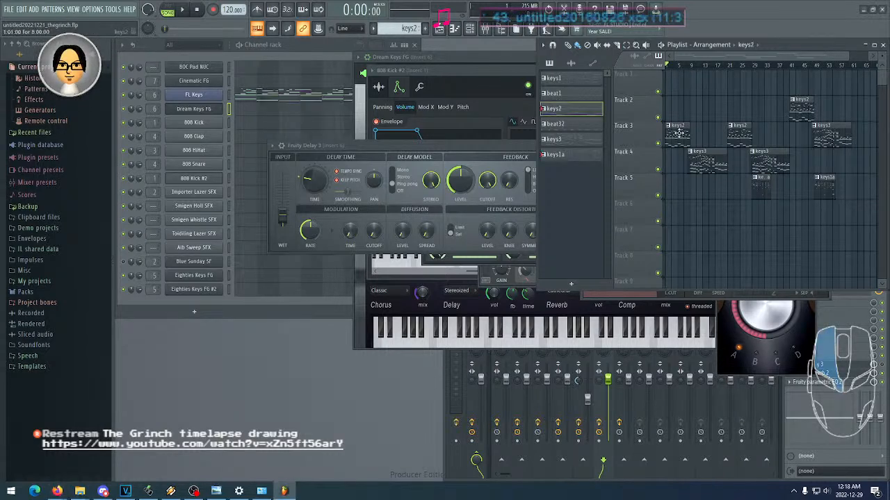
{"action": "left_click", "coordinate": [303, 98]}
{"action": "left_click", "coordinate": [186, 11]}
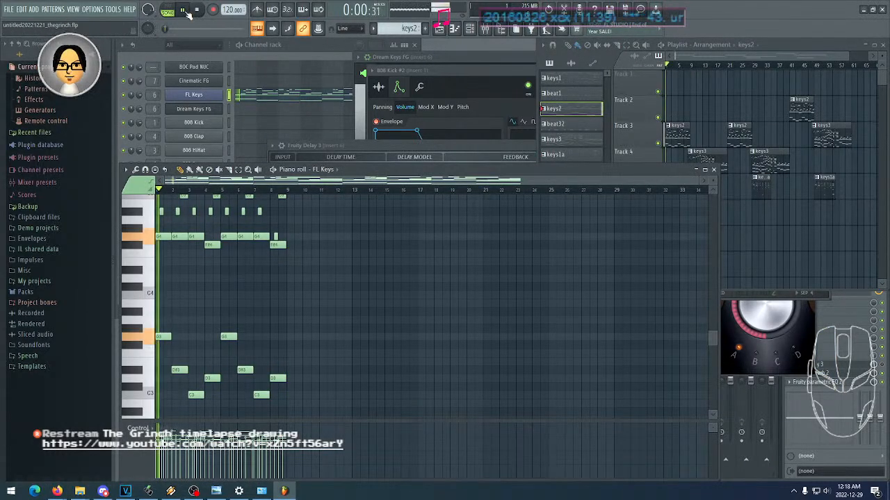
{"action": "scroll", "coordinate": [460, 287], "scroll_direction": "up", "scroll_amount": 6}
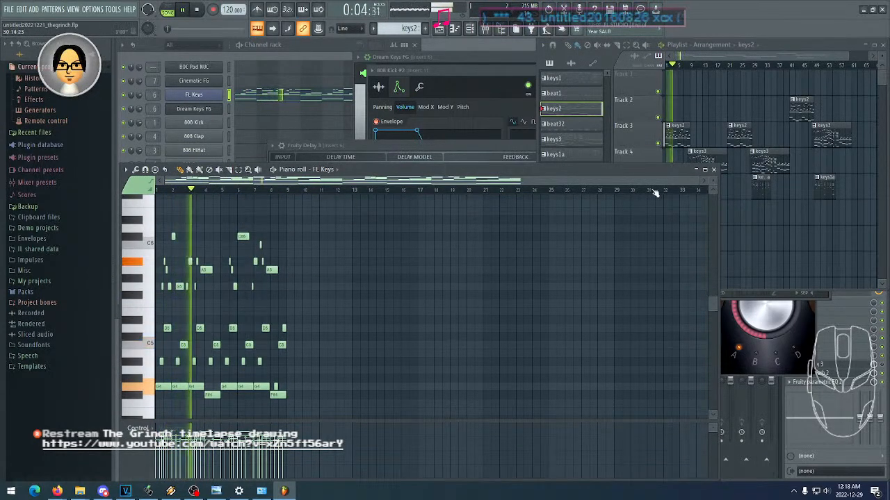
{"action": "left_click_drag", "start_coordinate": [691, 182], "coordinate": [646, 185]}
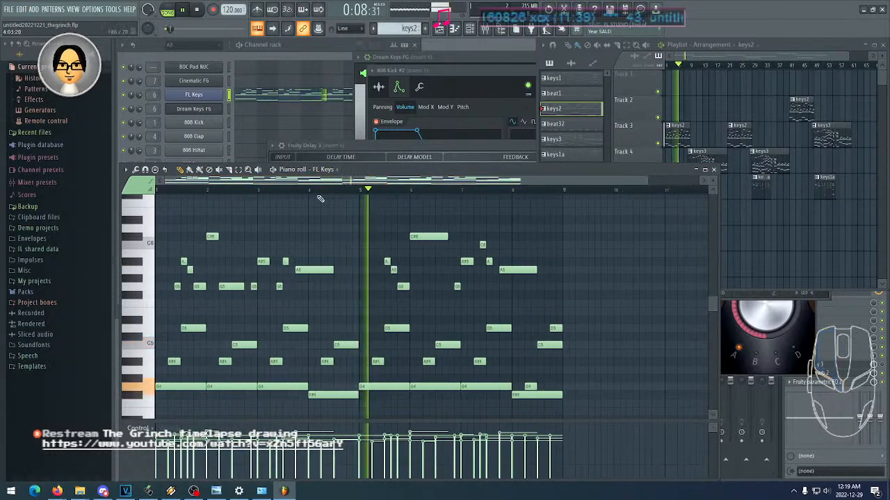
- Open the FL Keys instrument, change its sound to Rhodes (FL) and move its window clear of the playlist's pattern list
{"action": "left_click", "coordinate": [198, 96]}
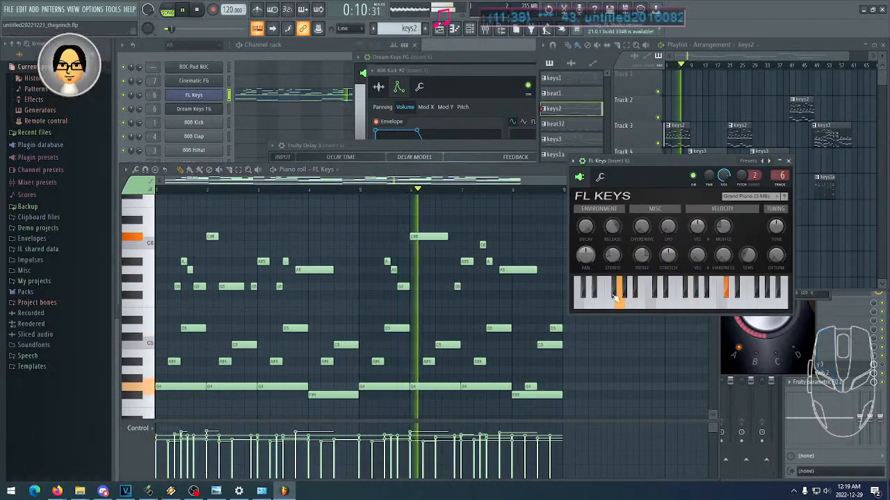
{"action": "left_click_drag", "start_coordinate": [638, 159], "coordinate": [428, 100]}
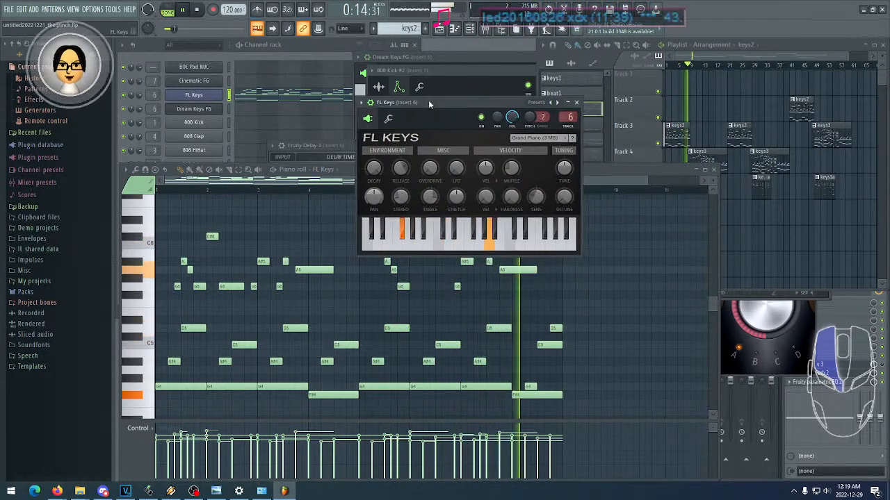
{"action": "left_click", "coordinate": [344, 172]}
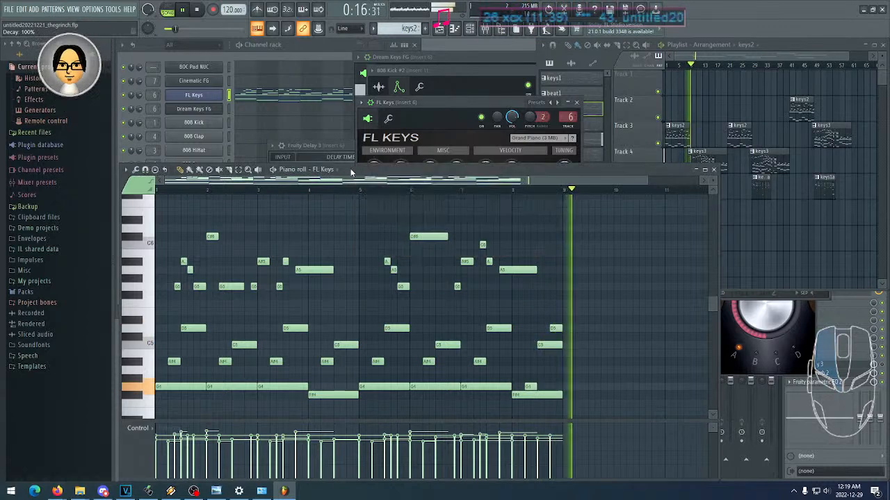
{"action": "left_click_drag", "start_coordinate": [453, 103], "coordinate": [453, 85]}
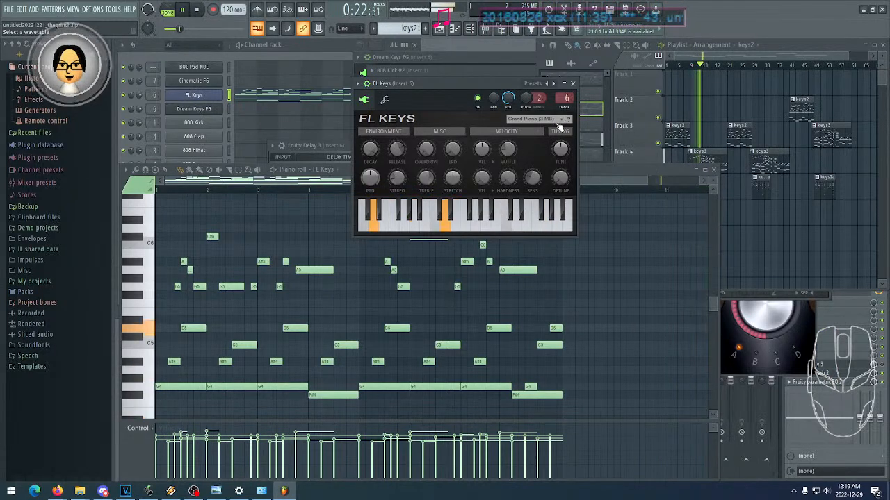
{"action": "left_click", "coordinate": [715, 46]}
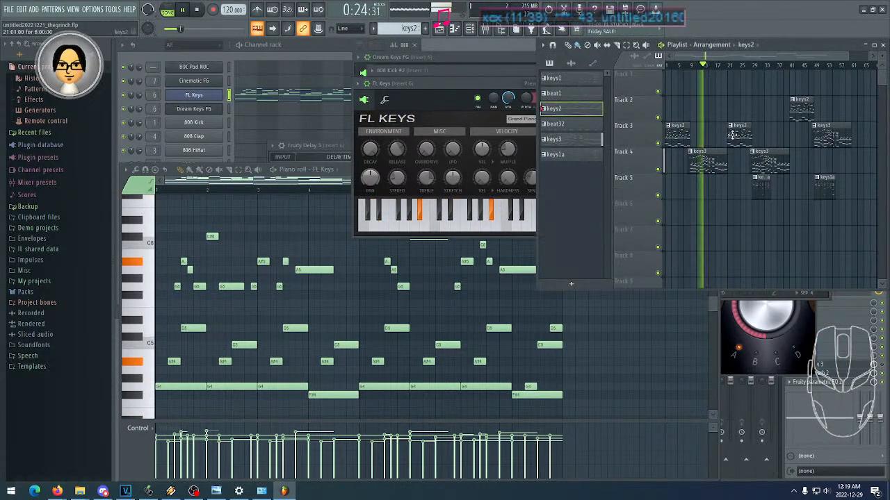
{"action": "left_click", "coordinate": [458, 104]}
{"action": "left_click", "coordinate": [558, 120]}
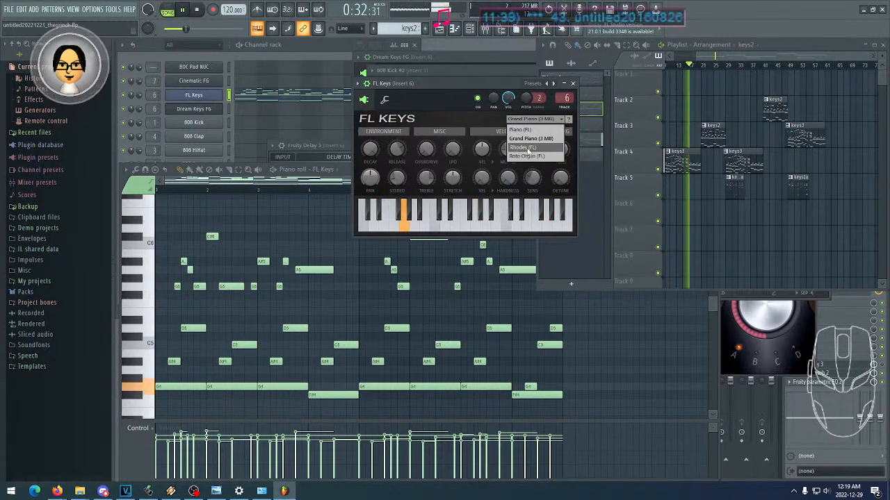
{"action": "left_click", "coordinate": [527, 148]}
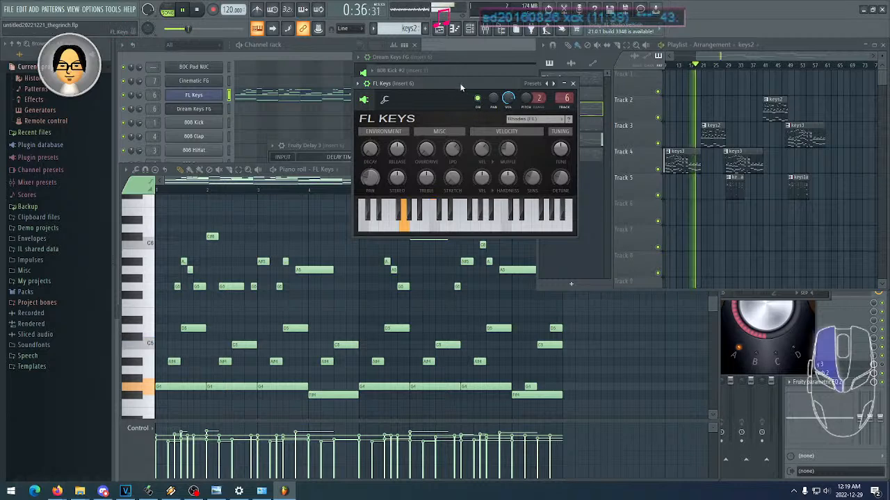
{"action": "left_click_drag", "start_coordinate": [461, 84], "coordinate": [418, 85]}
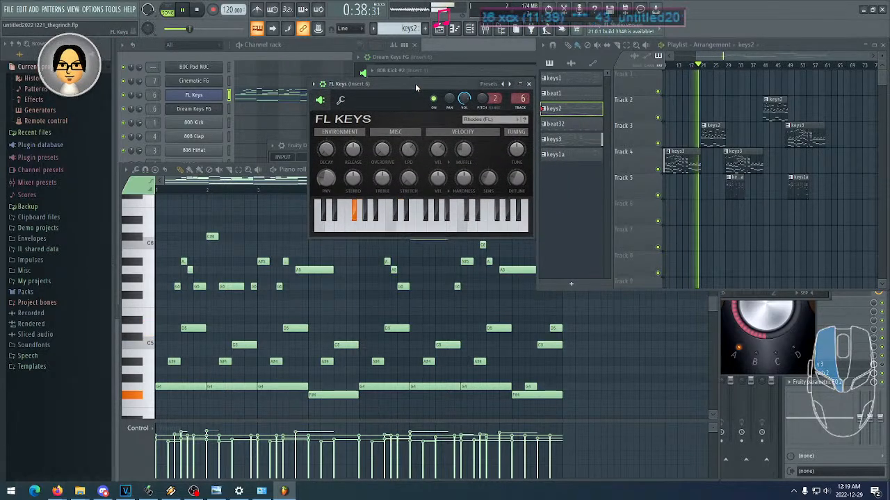
{"action": "left_click_drag", "start_coordinate": [434, 89], "coordinate": [432, 87]}
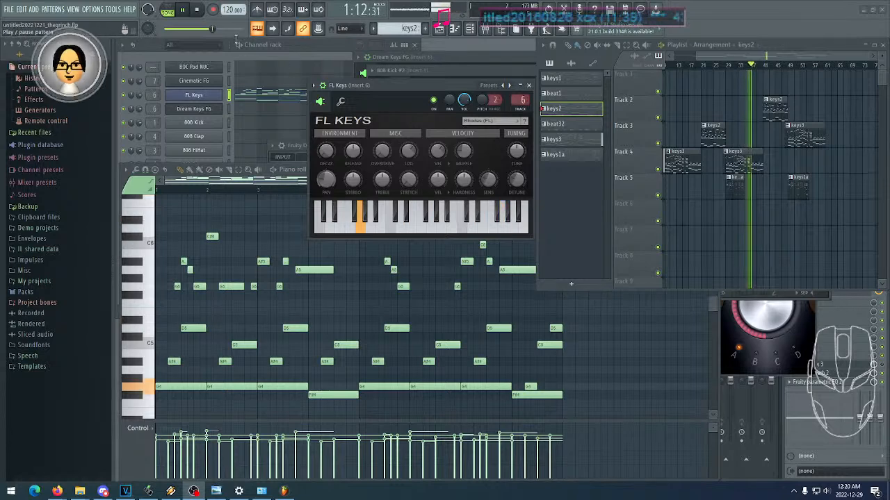
- Stop playback, replay the song from bar 33 of the playlist and stop it again
{"action": "key", "text": "space"}
{"action": "left_click", "coordinate": [739, 65]}
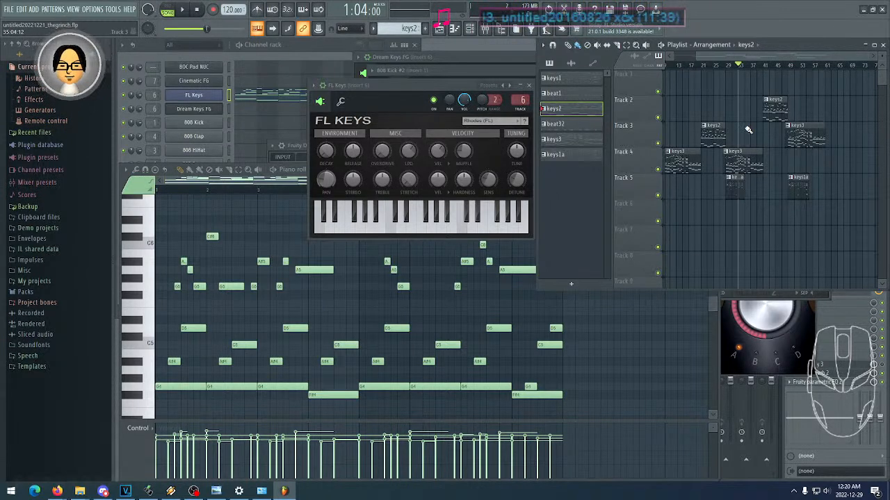
{"action": "left_click", "coordinate": [185, 12]}
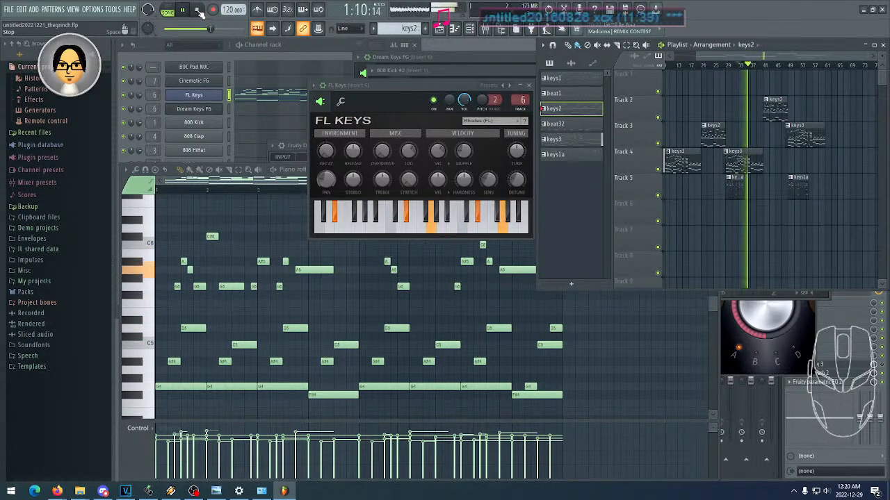
{"action": "left_click", "coordinate": [198, 12]}
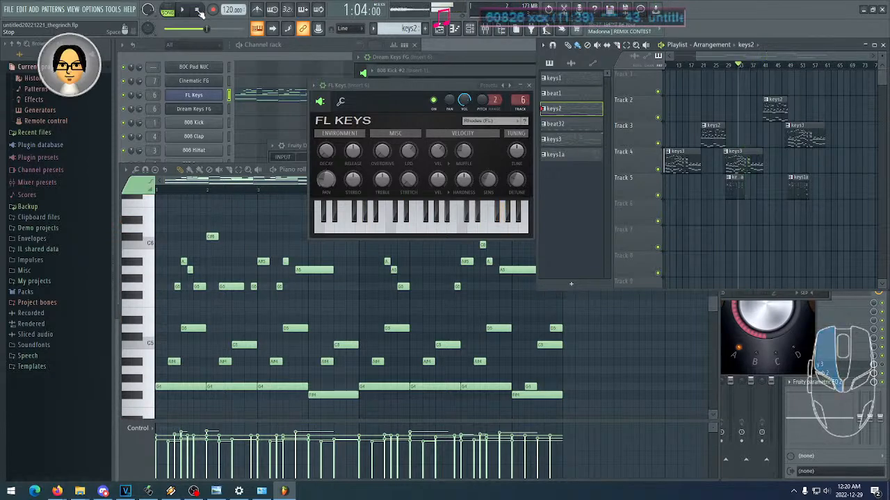
- Open the keys3 clip on Track 4 in the piano roll and zoom in on the short high notes between bars 8 and 9
{"action": "left_click", "coordinate": [745, 166]}
{"action": "left_click_drag", "start_coordinate": [458, 271], "coordinate": [435, 409]}
{"action": "left_click_drag", "start_coordinate": [442, 284], "coordinate": [438, 317]}
{"action": "left_click_drag", "start_coordinate": [383, 269], "coordinate": [464, 265]}
{"action": "left_click_drag", "start_coordinate": [558, 181], "coordinate": [401, 187]}
{"action": "scroll", "coordinate": [377, 317], "scroll_direction": "up", "scroll_amount": 1}
{"action": "scroll", "coordinate": [378, 318], "scroll_direction": "up", "scroll_amount": 1}
{"action": "scroll", "coordinate": [362, 312], "scroll_direction": "down", "scroll_amount": 2}
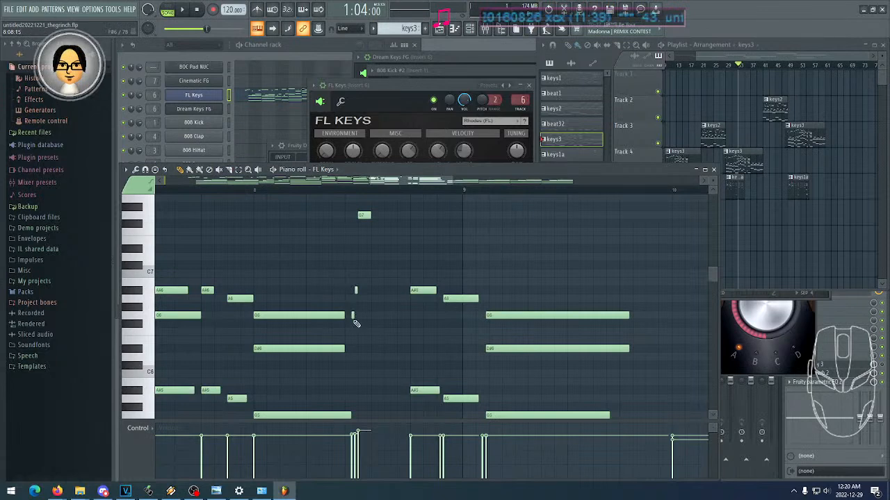
{"action": "left_click_drag", "start_coordinate": [451, 182], "coordinate": [411, 183]}
{"action": "left_click_drag", "start_coordinate": [546, 290], "coordinate": [412, 290]}
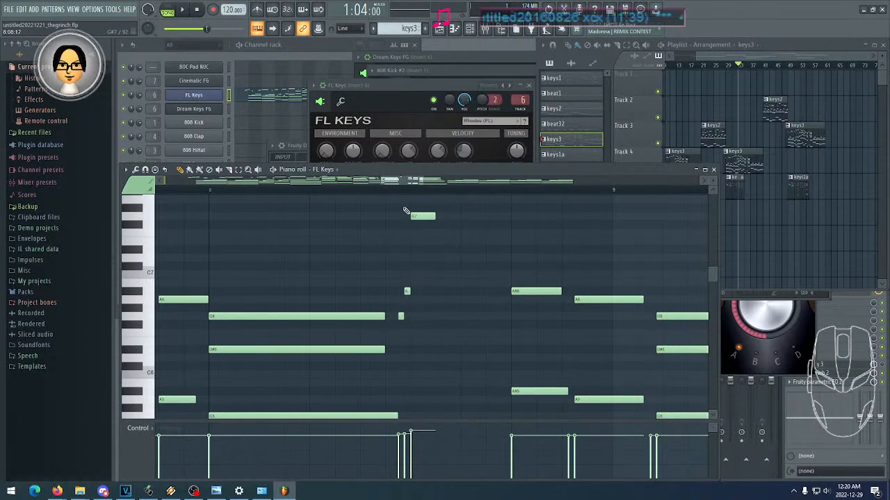
- Switch playback to pattern mode, set the keys3 start position to bar 8 and inspect the short notes between C6 and C8
{"action": "left_click", "coordinate": [209, 191]}
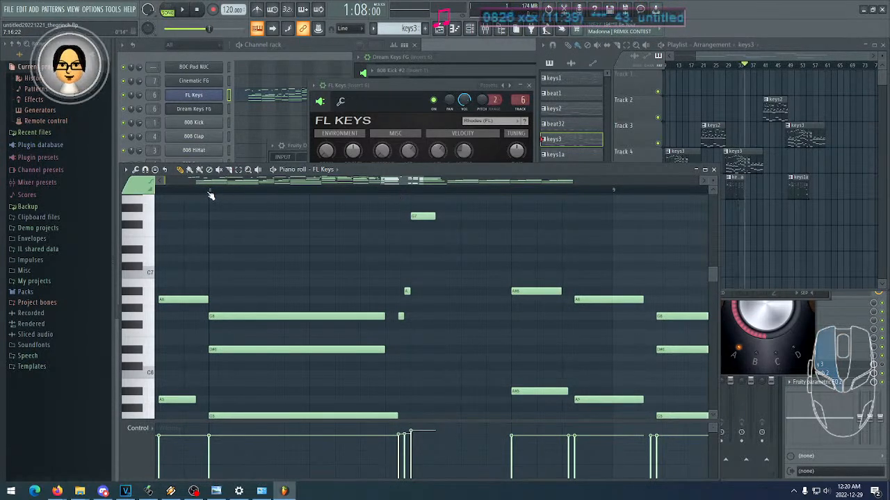
{"action": "left_click", "coordinate": [174, 13]}
{"action": "left_click", "coordinate": [210, 191]}
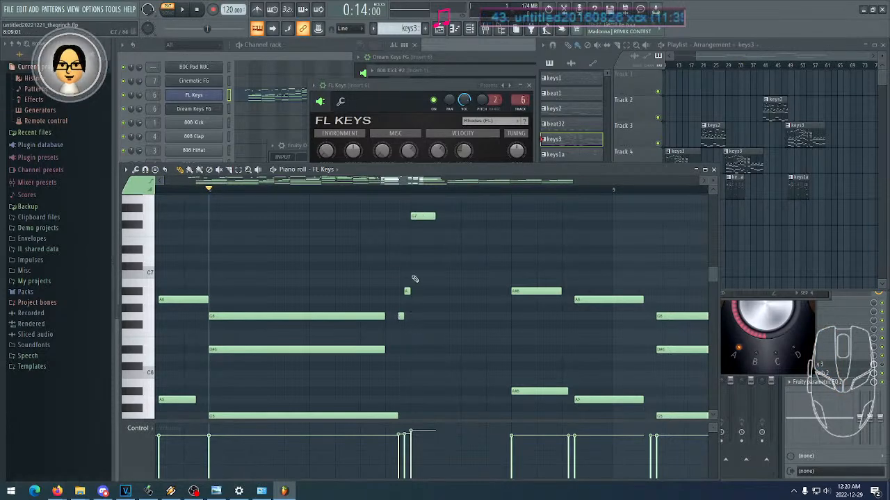
{"action": "scroll", "coordinate": [446, 333], "scroll_direction": "down", "scroll_amount": 4}
{"action": "scroll", "coordinate": [445, 331], "scroll_direction": "up", "scroll_amount": 5}
{"action": "scroll", "coordinate": [407, 323], "scroll_direction": "up", "scroll_amount": 1}
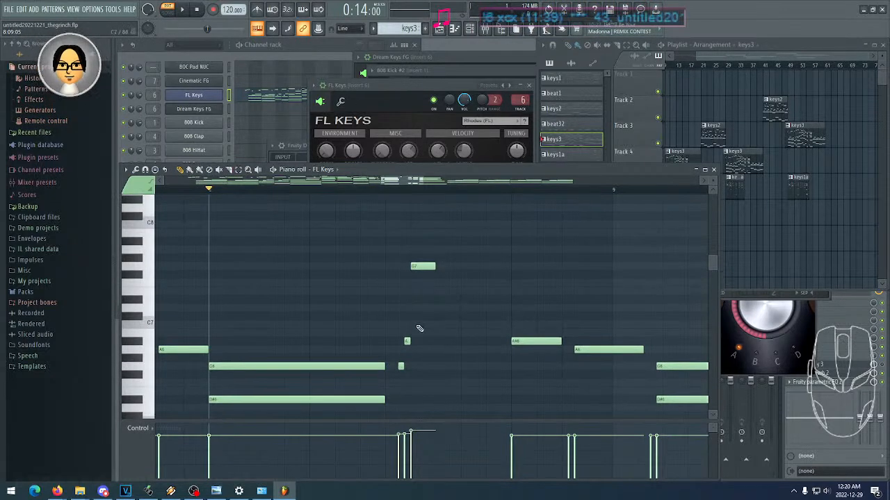
{"action": "scroll", "coordinate": [410, 320], "scroll_direction": "down", "scroll_amount": 3}
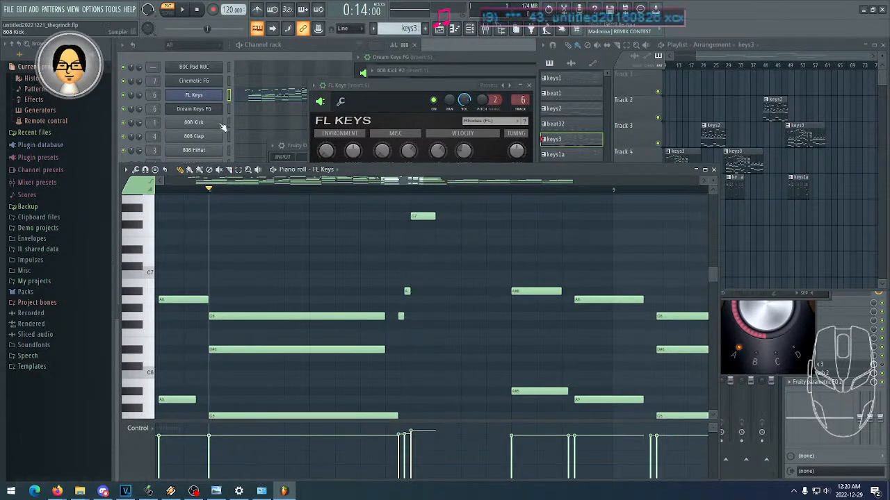
{"action": "scroll", "coordinate": [278, 278], "scroll_direction": "down", "scroll_amount": 3}
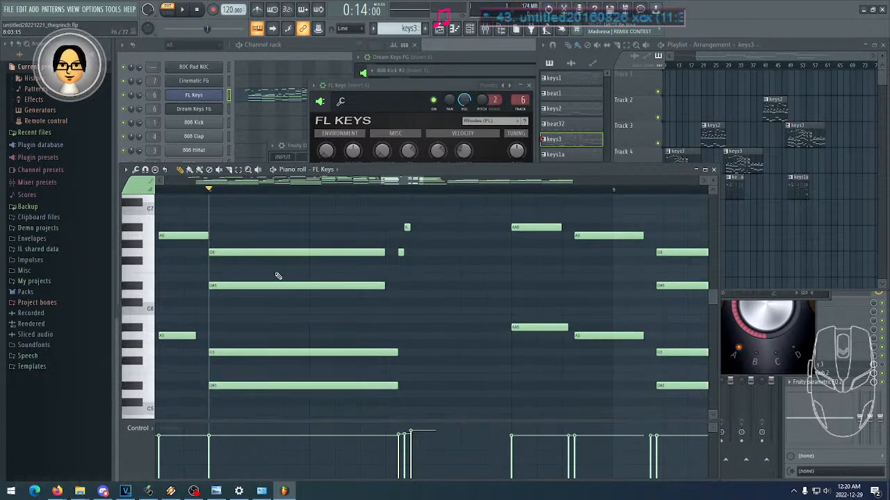
- Play the keys3 pattern from bar 8 twice and stop it each time to hear the short high notes
{"action": "left_click", "coordinate": [185, 10]}
{"action": "left_click", "coordinate": [198, 11]}
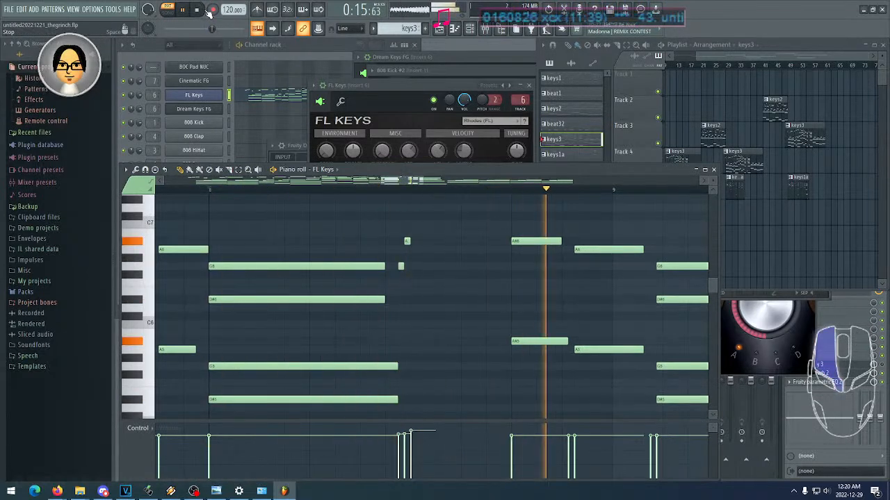
{"action": "scroll", "coordinate": [337, 220], "scroll_direction": "up", "scroll_amount": 4}
{"action": "left_click", "coordinate": [184, 10]}
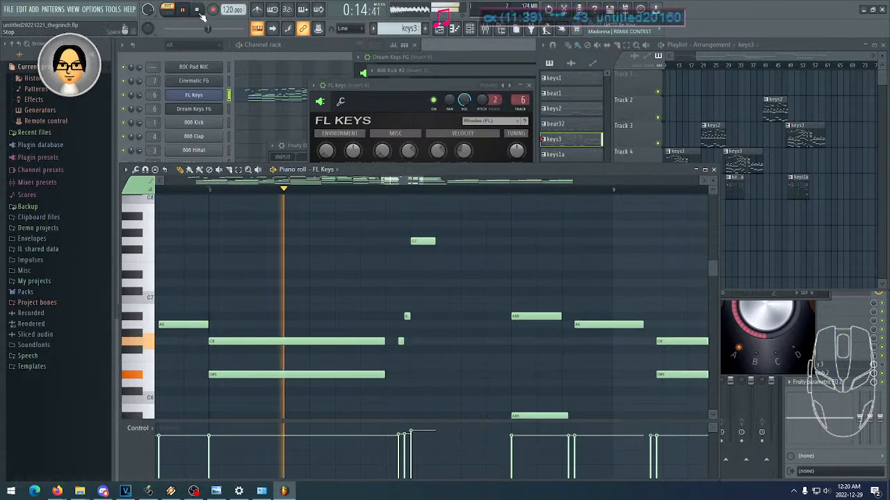
{"action": "left_click", "coordinate": [197, 11]}
- Try three short notes at F#7, E7 and C7 right after the high G7 note, and erase them again
{"action": "mouse_move", "coordinate": [424, 244]}
{"action": "left_mouse_down"}
{"action": "mouse_move", "coordinate": [446, 245]}
{"action": "mouse_move", "coordinate": [427, 245]}
{"action": "left_mouse_up"}
{"action": "left_click", "coordinate": [438, 251]}
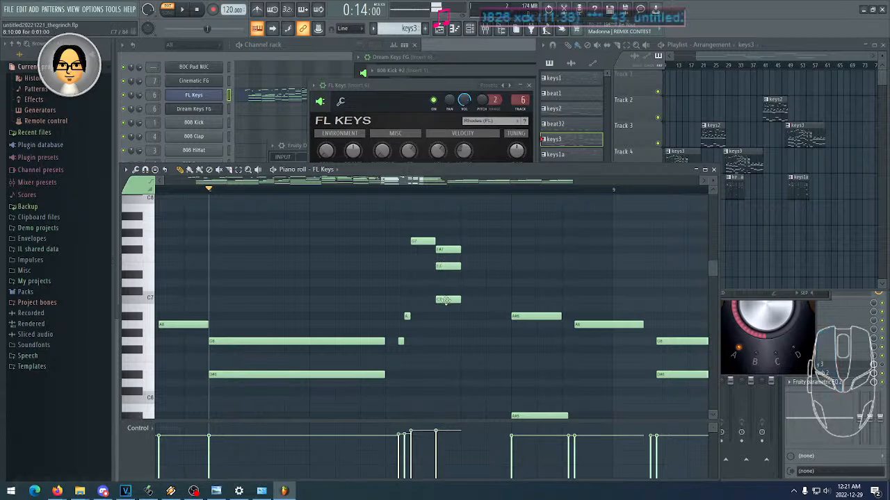
{"action": "right_click", "coordinate": [445, 300]}
{"action": "right_click", "coordinate": [448, 266]}
{"action": "right_click", "coordinate": [451, 250]}
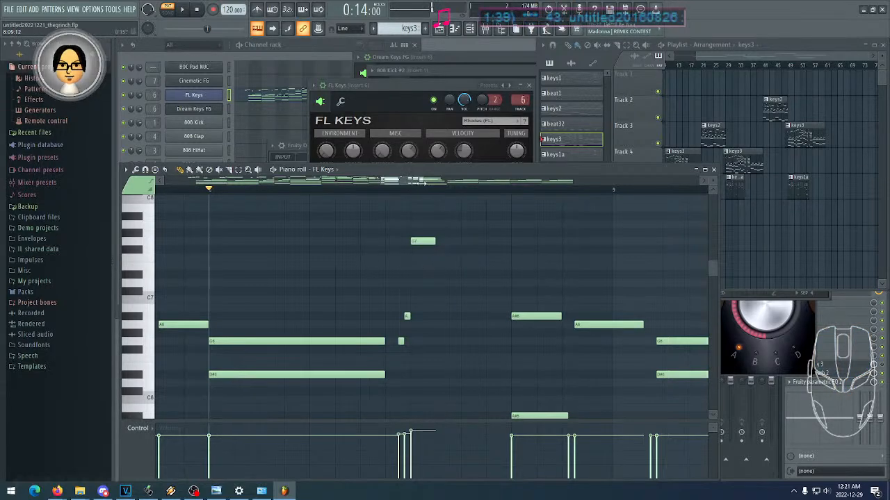
- Look over the high FL Keys notes of the keys3 pattern from bar 1 to bar 10
{"action": "left_click_drag", "start_coordinate": [383, 182], "coordinate": [164, 183]}
{"action": "left_click_drag", "start_coordinate": [421, 182], "coordinate": [488, 183]}
{"action": "scroll", "coordinate": [493, 273], "scroll_direction": "up", "scroll_amount": 2}
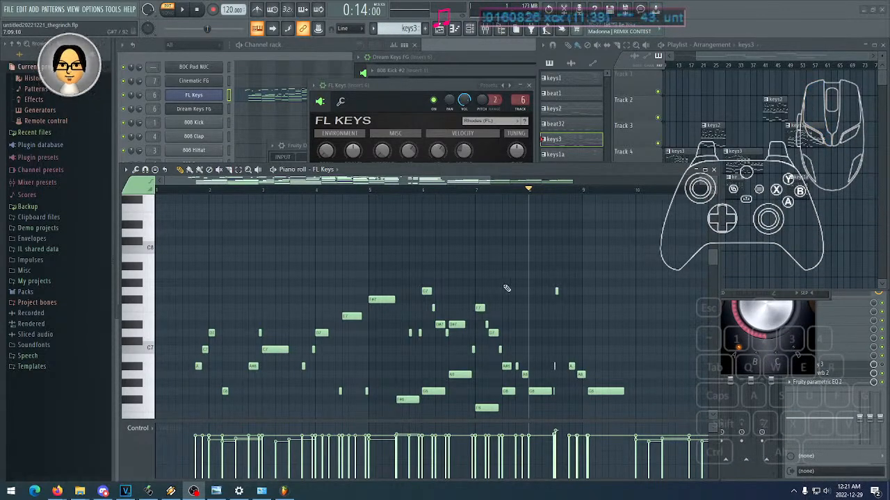
{"action": "scroll", "coordinate": [417, 260], "scroll_direction": "up", "scroll_amount": 2}
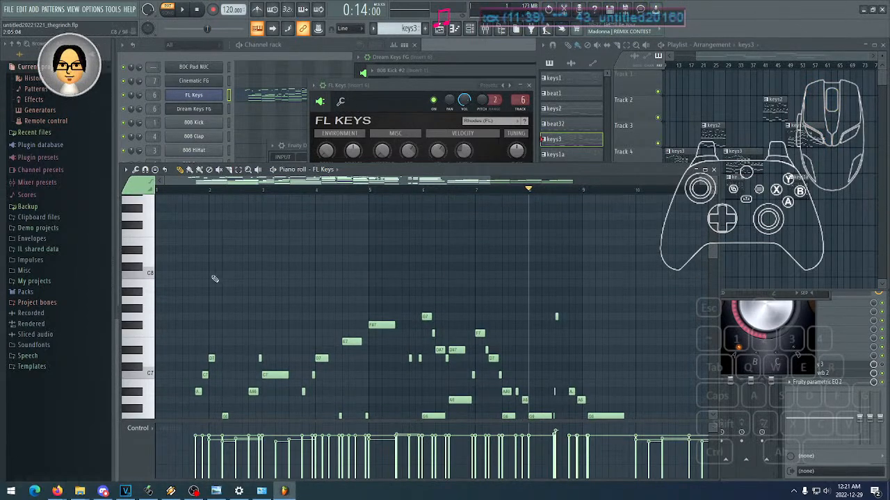
{"action": "left_click", "coordinate": [153, 244]}
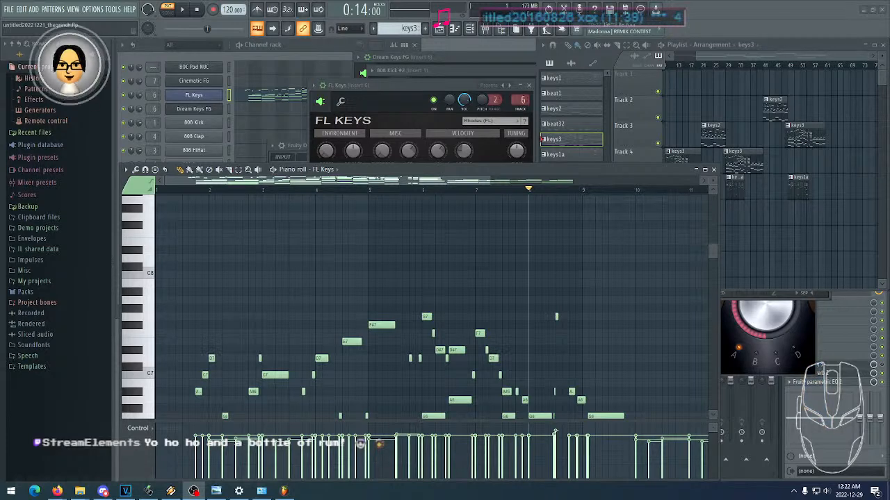
- Return playback to the start and open the recent project untitled20220926_killerklowns.flp without saving the Grinch project
{"action": "left_click", "coordinate": [198, 13]}
{"action": "left_click", "coordinate": [8, 9]}
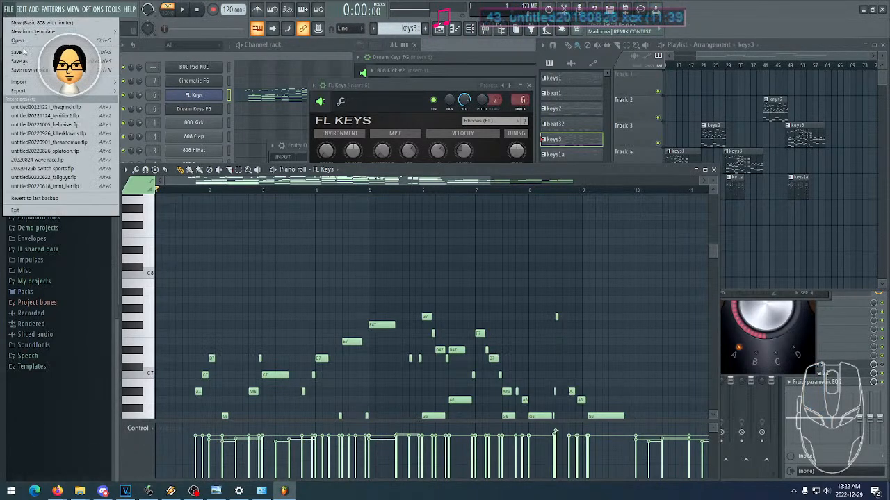
{"action": "left_click", "coordinate": [68, 137]}
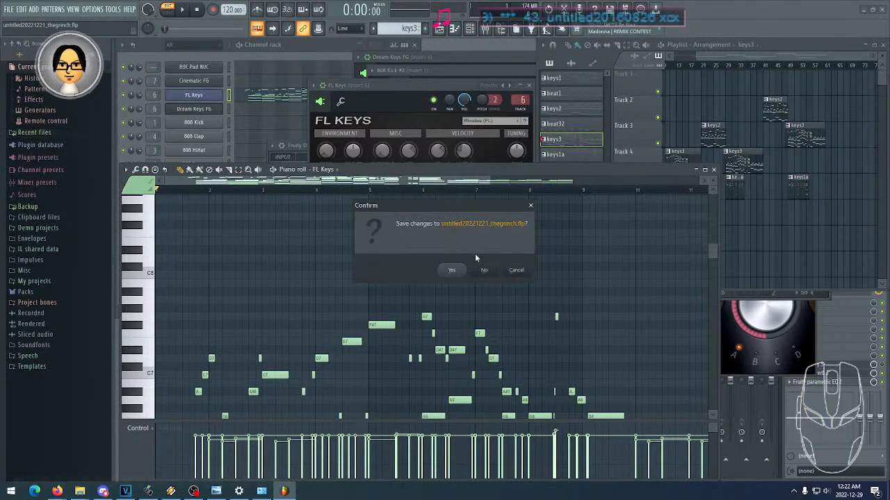
{"action": "left_click", "coordinate": [484, 270]}
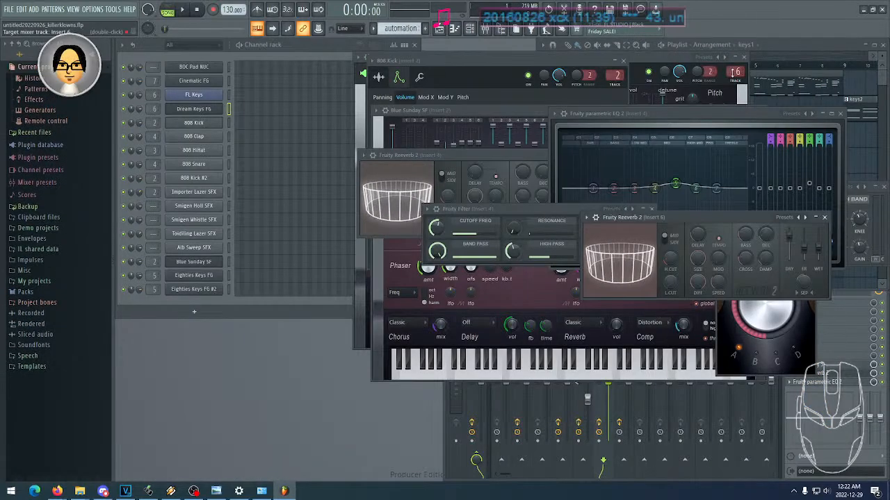
- Maximize the playlist and examine the Killer Klowns arrangement across Tracks 1 to 12
{"action": "left_click", "coordinate": [782, 48]}
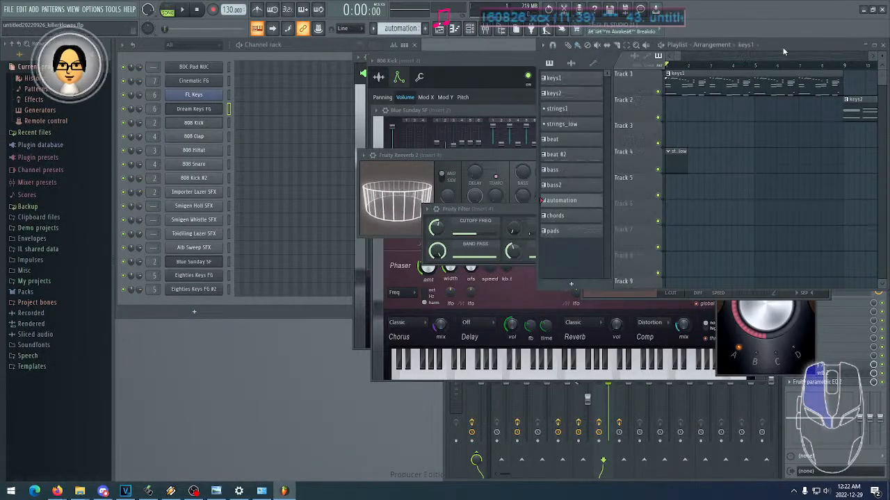
{"action": "left_click_drag", "start_coordinate": [714, 66], "coordinate": [825, 65]}
{"action": "scroll", "coordinate": [745, 112], "scroll_direction": "down", "scroll_amount": 4}
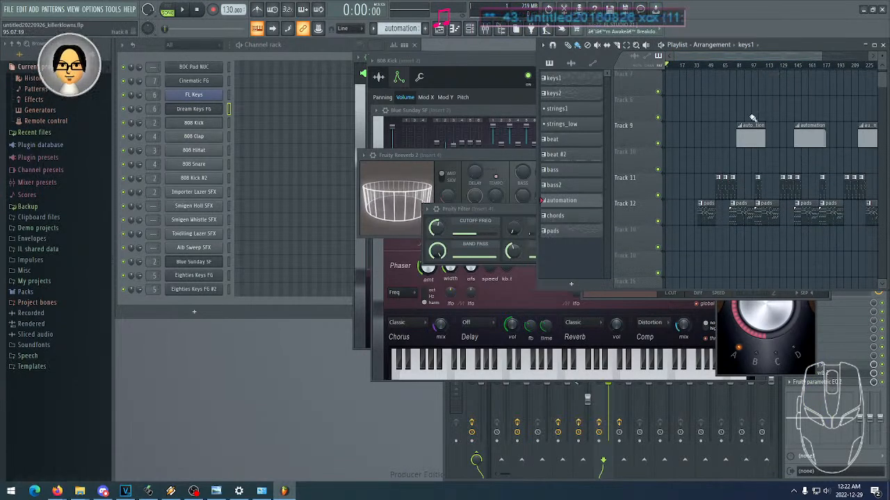
{"action": "scroll", "coordinate": [745, 112], "scroll_direction": "down", "scroll_amount": 2}
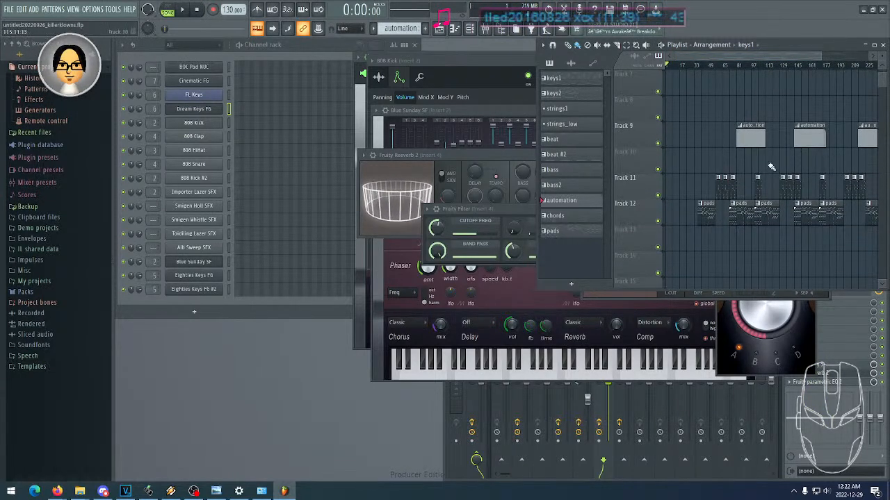
{"action": "double_click", "coordinate": [759, 49]}
{"action": "scroll", "coordinate": [530, 240], "scroll_direction": "up", "scroll_amount": 5}
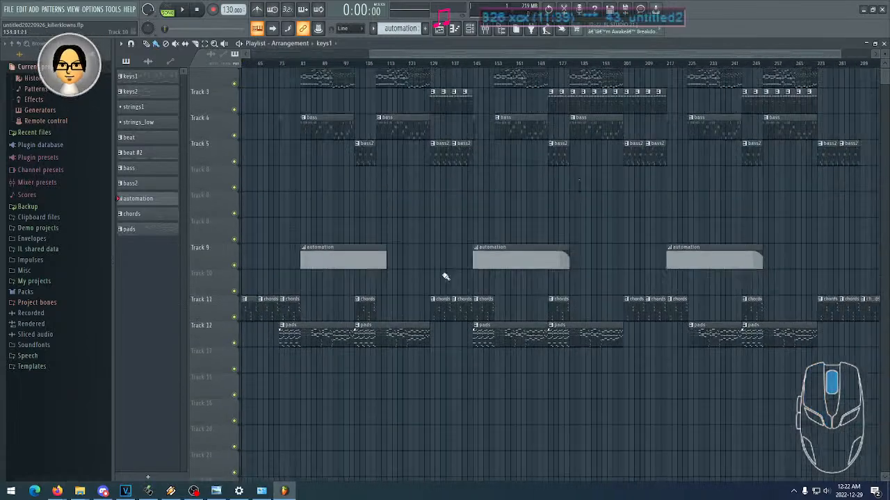
{"action": "scroll", "coordinate": [530, 240], "scroll_direction": "left", "scroll_amount": 6}
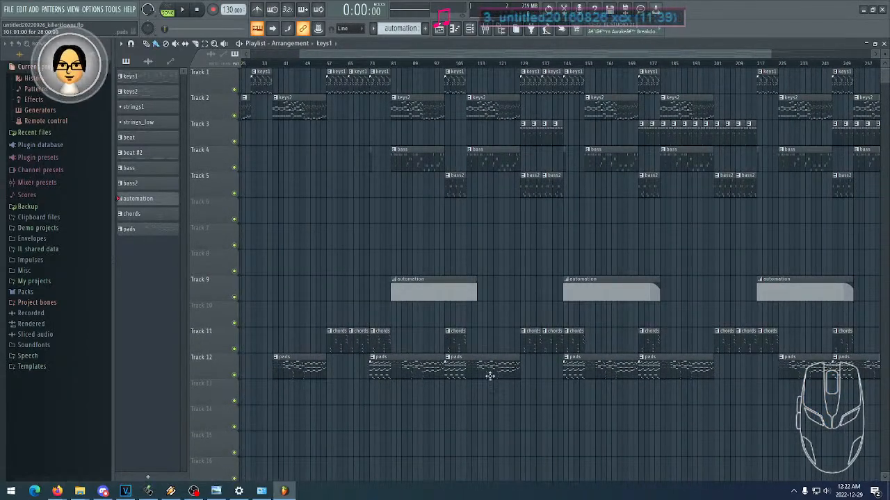
- Set the song position to bar 57, play the keys1 and chords section briefly and stop it
{"action": "left_click", "coordinate": [330, 64]}
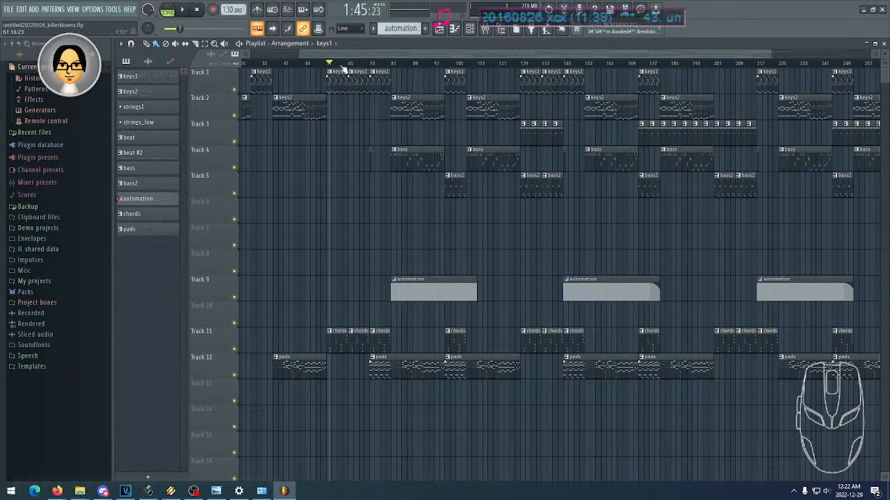
{"action": "left_click", "coordinate": [330, 64]}
{"action": "left_click", "coordinate": [326, 64]}
{"action": "left_click", "coordinate": [328, 64]}
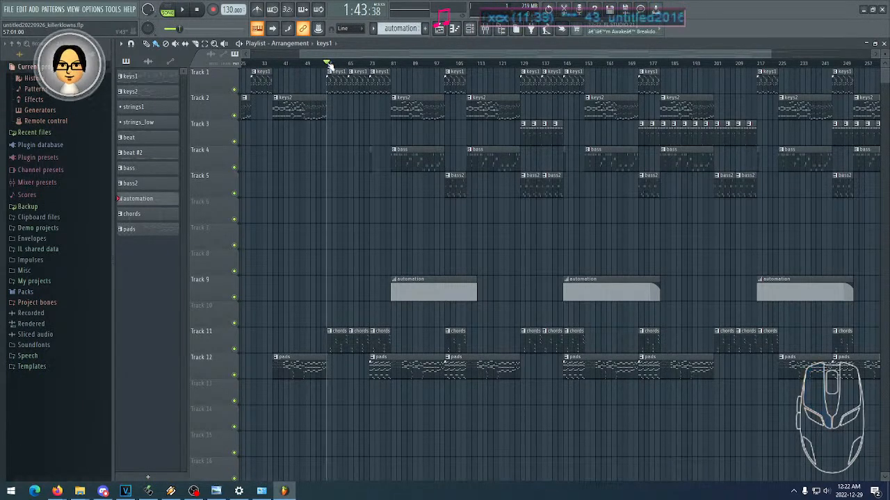
{"action": "left_click", "coordinate": [182, 9]}
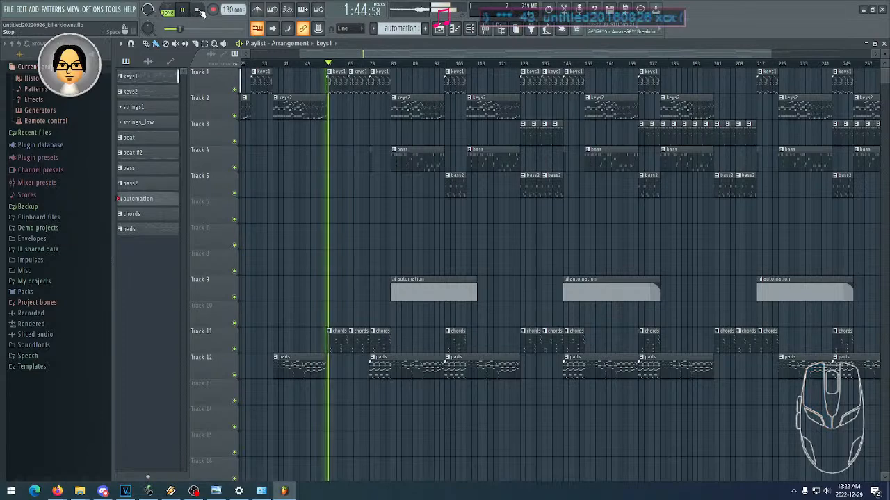
{"action": "left_click", "coordinate": [199, 11]}
- Play the song from bar 153, where a keys2 clip and a bass clip start together
{"action": "left_click_drag", "start_coordinate": [384, 55], "coordinate": [489, 61]}
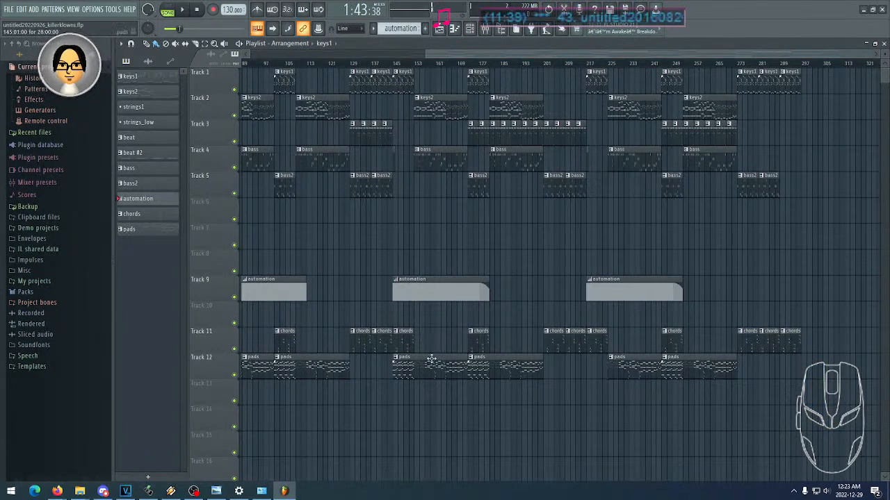
{"action": "scroll", "coordinate": [498, 210], "scroll_direction": "left", "scroll_amount": 1}
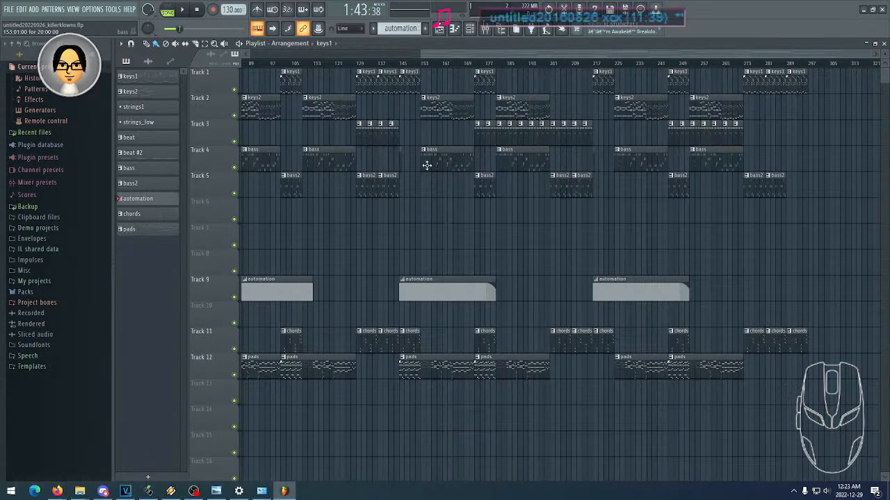
{"action": "left_click", "coordinate": [422, 63]}
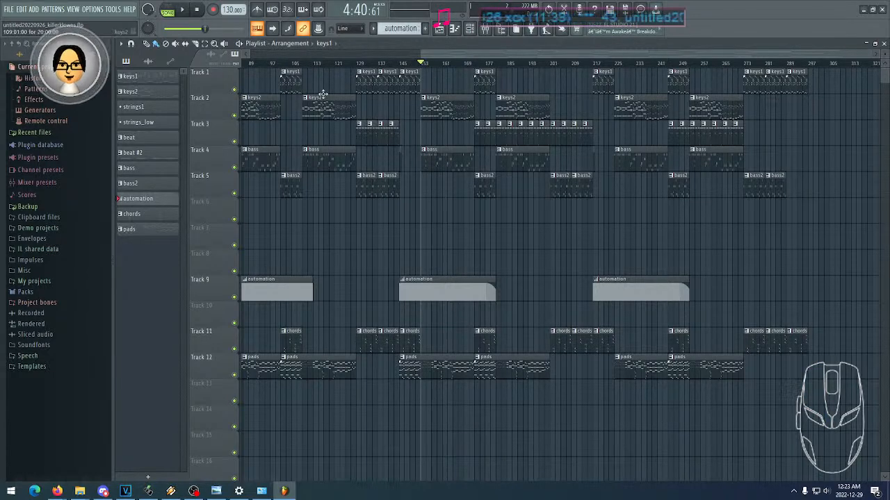
{"action": "left_click", "coordinate": [184, 10]}
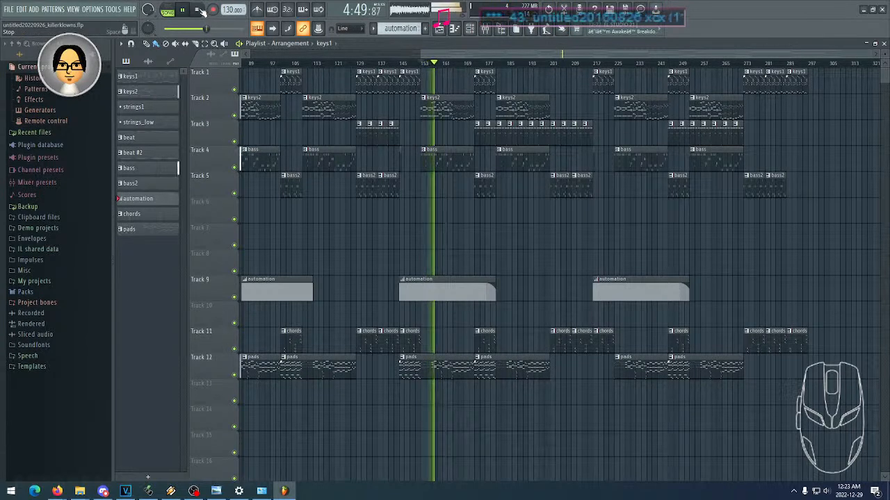
- Restore the playlist to its smaller window and open the FL Keys notes of the keys2 clip in the piano roll
{"action": "left_click", "coordinate": [439, 41]}
{"action": "double_click", "coordinate": [440, 44]}
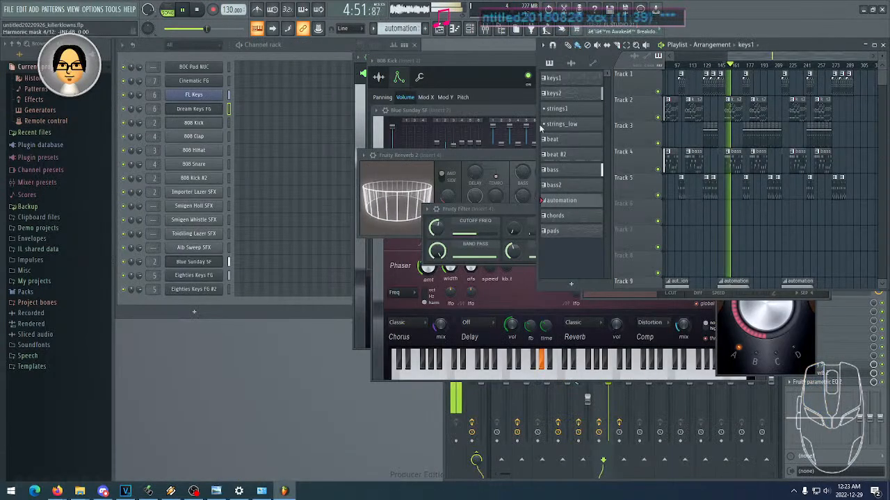
{"action": "left_click", "coordinate": [735, 115]}
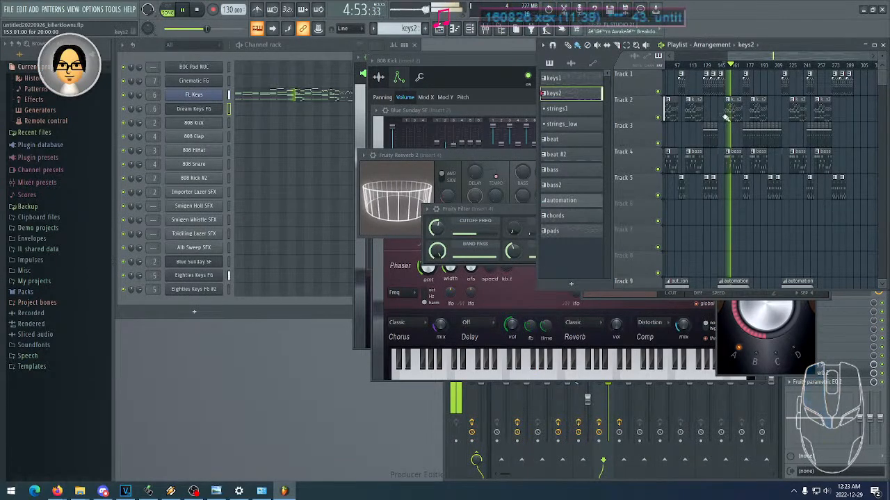
{"action": "left_click", "coordinate": [293, 97]}
{"action": "scroll", "coordinate": [505, 258], "scroll_direction": "down", "scroll_amount": 5}
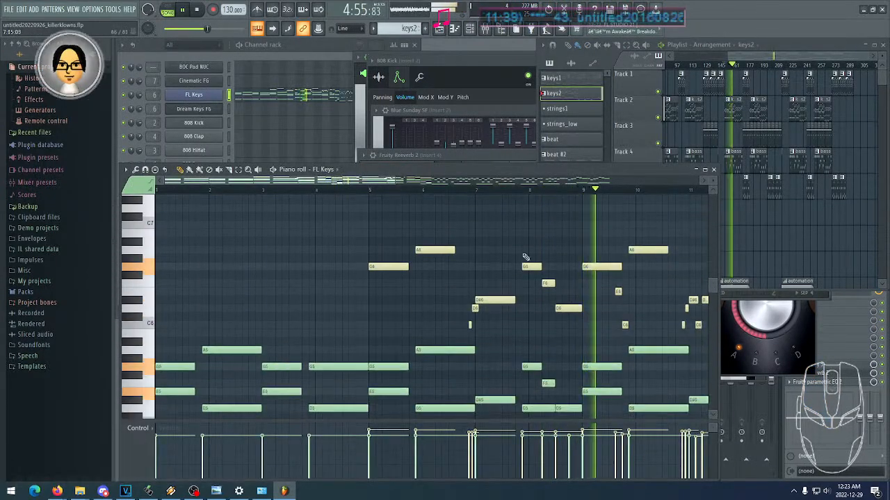
- Inspect the keys2 notes between bars 10 and 19, stop playback and bring the playlist and channel rack to the front
{"action": "left_click_drag", "start_coordinate": [325, 235], "coordinate": [299, 198]}
{"action": "left_click_drag", "start_coordinate": [209, 29], "coordinate": [205, 29]}
{"action": "key", "text": "space"}
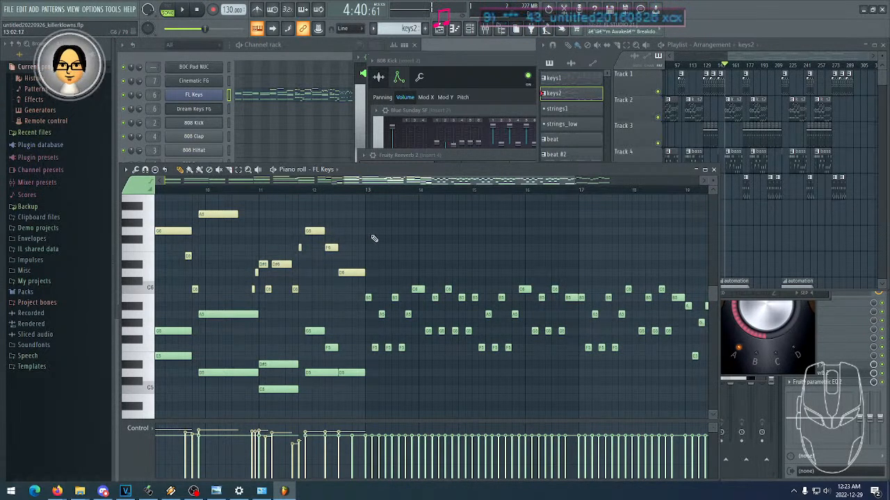
{"action": "middle_click", "coordinate": [748, 246]}
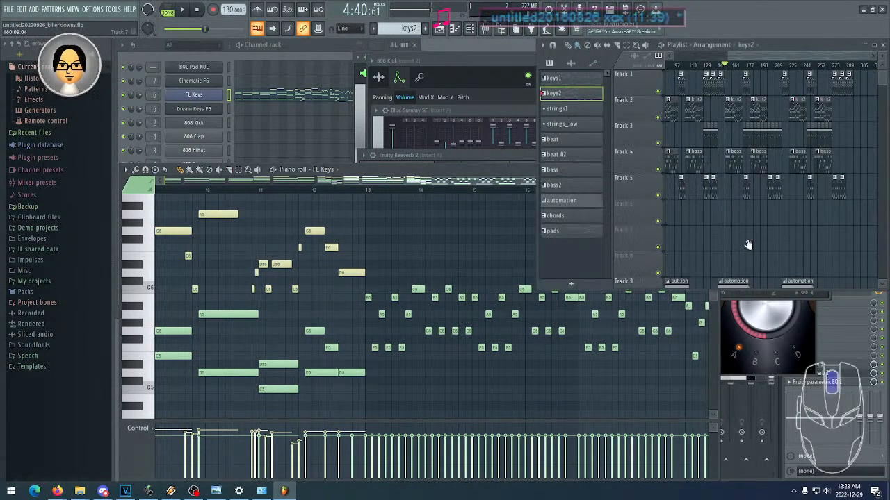
{"action": "left_click", "coordinate": [152, 49]}
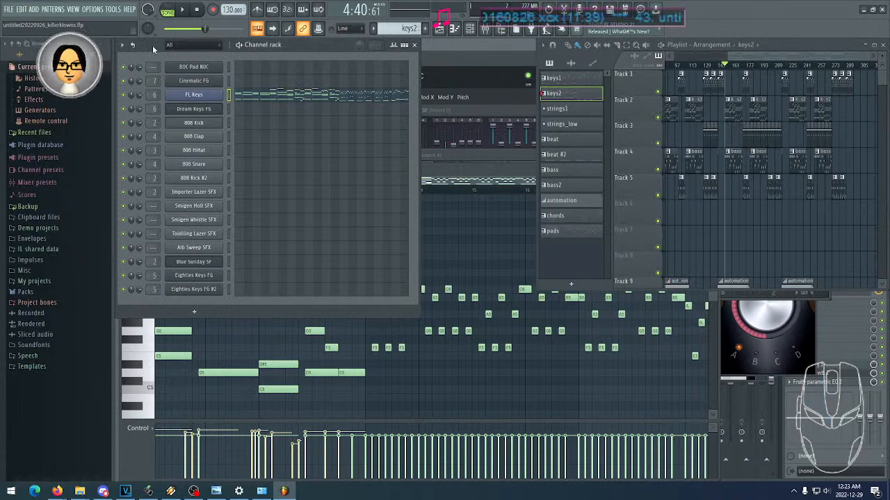
- Open the recent project untitled20220901_thesandman.flp without saving changes to the Killer Klowns project
{"action": "left_click", "coordinate": [9, 10]}
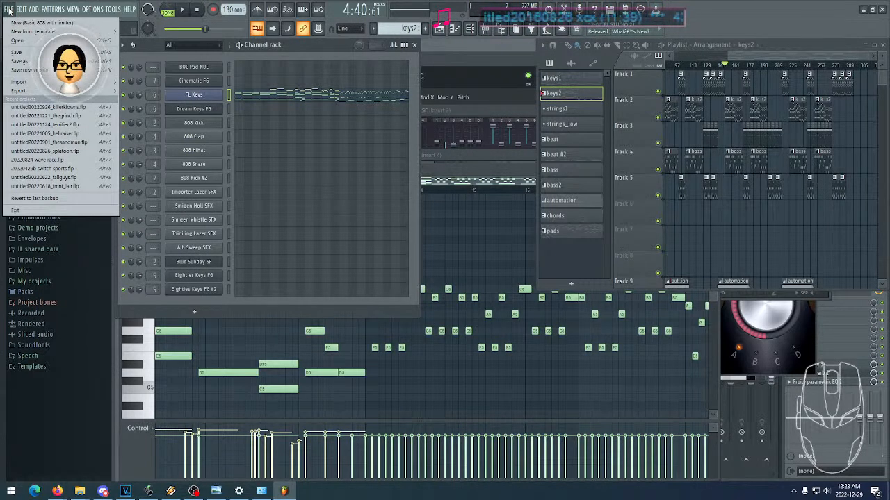
{"action": "left_click", "coordinate": [9, 10]}
{"action": "left_click", "coordinate": [9, 10]}
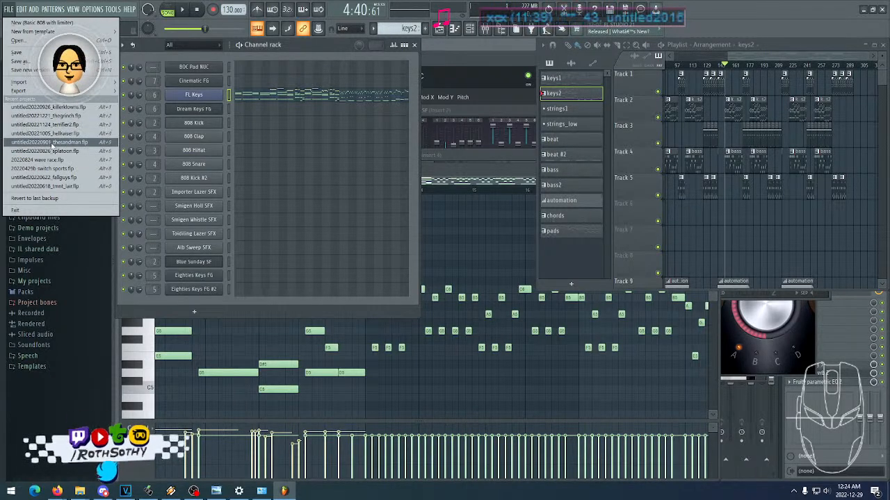
{"action": "left_click", "coordinate": [56, 142]}
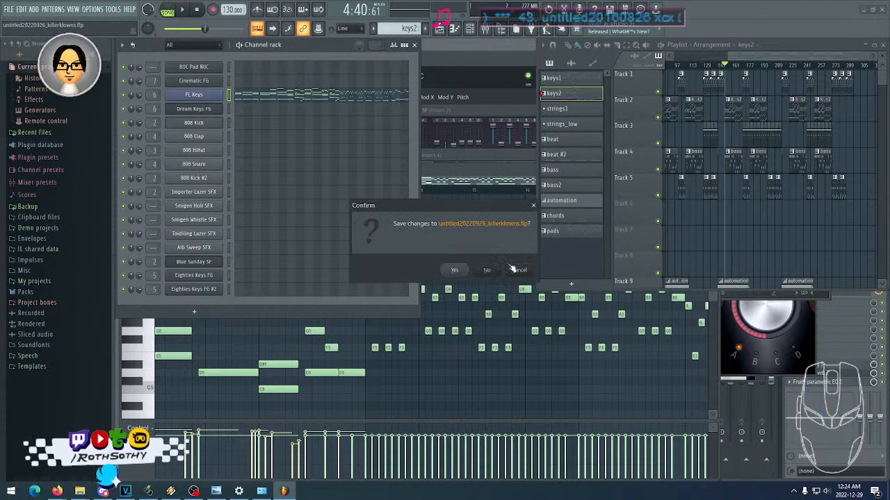
{"action": "left_click", "coordinate": [486, 270]}
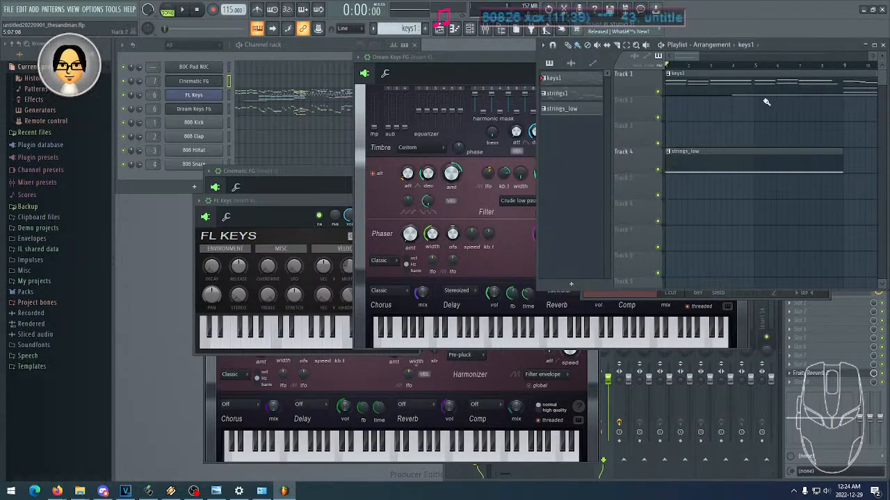
- Open the FL Keys notes of the keys1 pattern in the piano roll and show the octave around C7
{"action": "left_click_drag", "start_coordinate": [700, 64], "coordinate": [753, 102]}
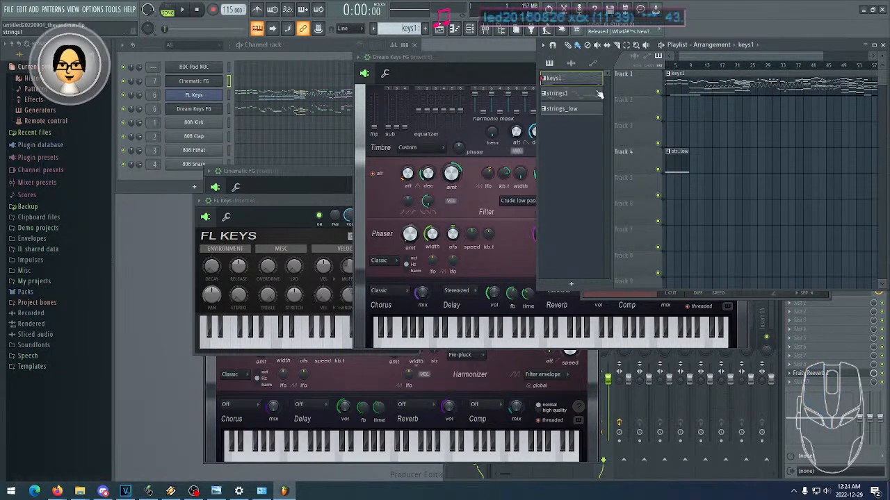
{"action": "left_click", "coordinate": [297, 91]}
{"action": "left_click", "coordinate": [351, 98]}
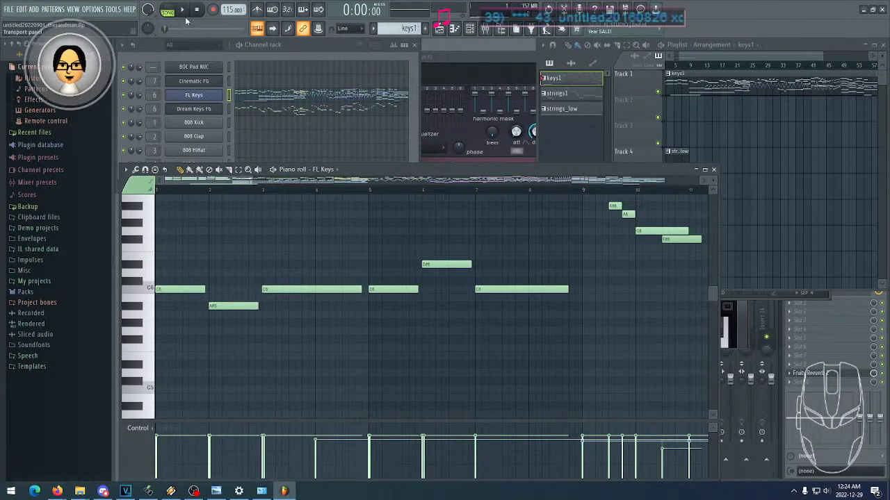
{"action": "scroll", "coordinate": [524, 244], "scroll_direction": "up", "scroll_amount": 6}
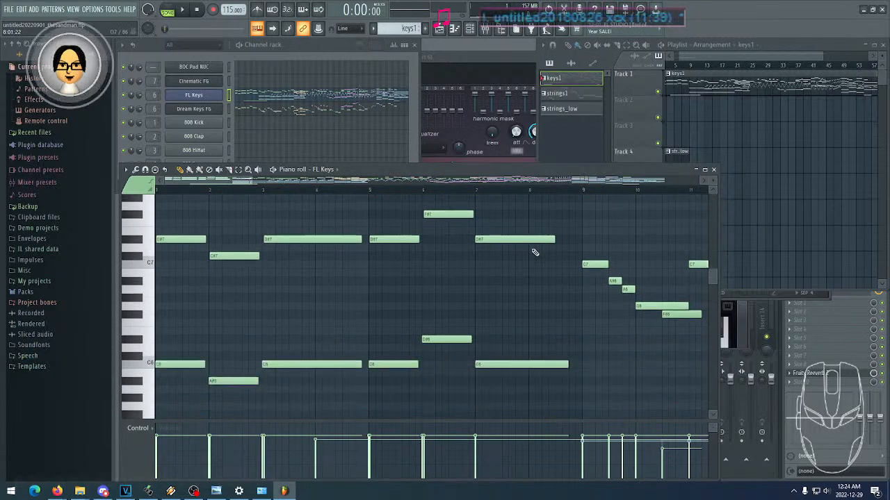
- Set the song position to the middle of bar 14 in the FL Keys piano roll and start playback
{"action": "scroll", "coordinate": [533, 252], "scroll_direction": "down", "scroll_amount": 2}
{"action": "scroll", "coordinate": [416, 229], "scroll_direction": "up", "scroll_amount": 1}
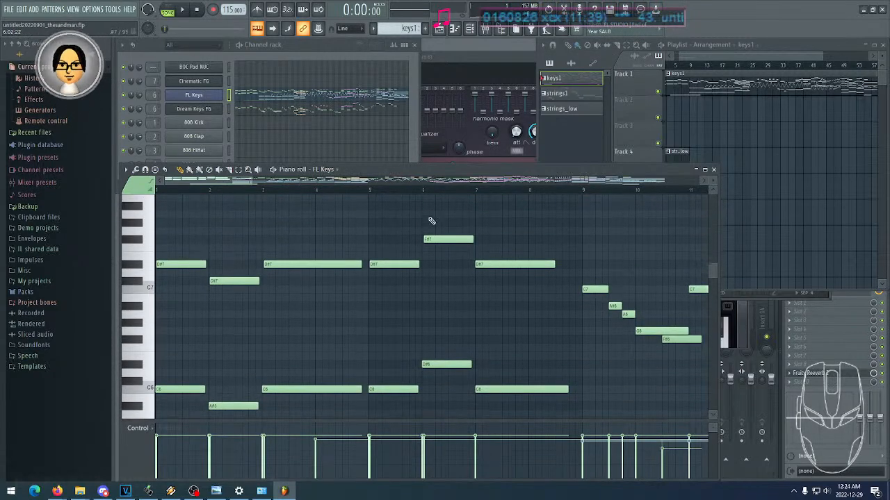
{"action": "scroll", "coordinate": [590, 258], "scroll_direction": "down", "scroll_amount": 5}
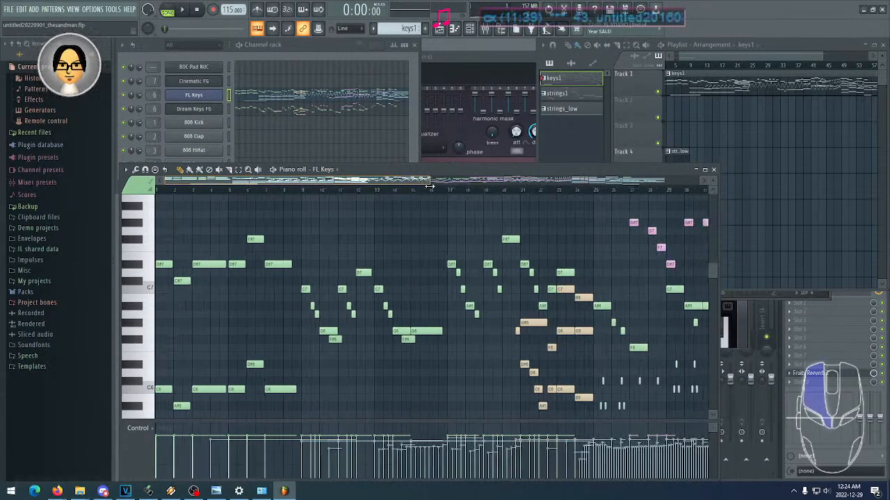
{"action": "left_click_drag", "start_coordinate": [591, 258], "coordinate": [403, 209]}
{"action": "left_click_drag", "start_coordinate": [377, 252], "coordinate": [496, 273]}
{"action": "left_click", "coordinate": [258, 190]}
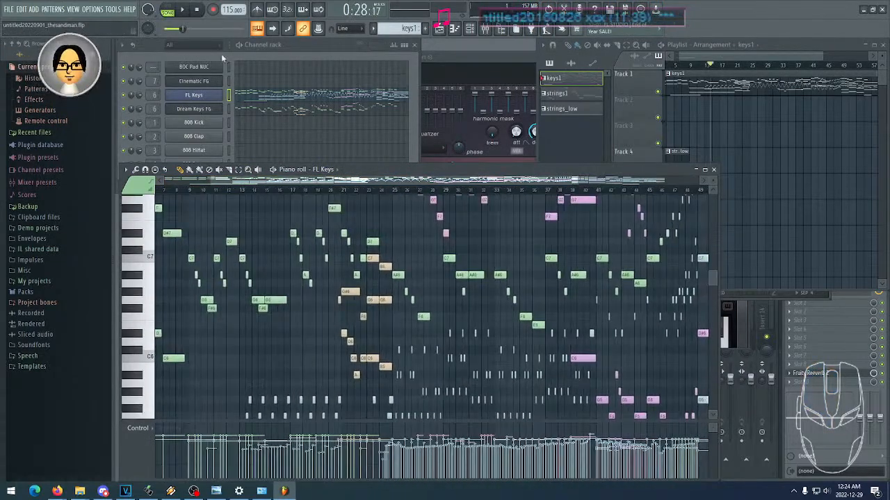
{"action": "left_click", "coordinate": [183, 10]}
- Follow the FL Keys notes between bars 16 and 24 across the high and low octaves during playback
{"action": "scroll", "coordinate": [401, 258], "scroll_direction": "down", "scroll_amount": 3}
{"action": "scroll", "coordinate": [401, 260], "scroll_direction": "up", "scroll_amount": 2}
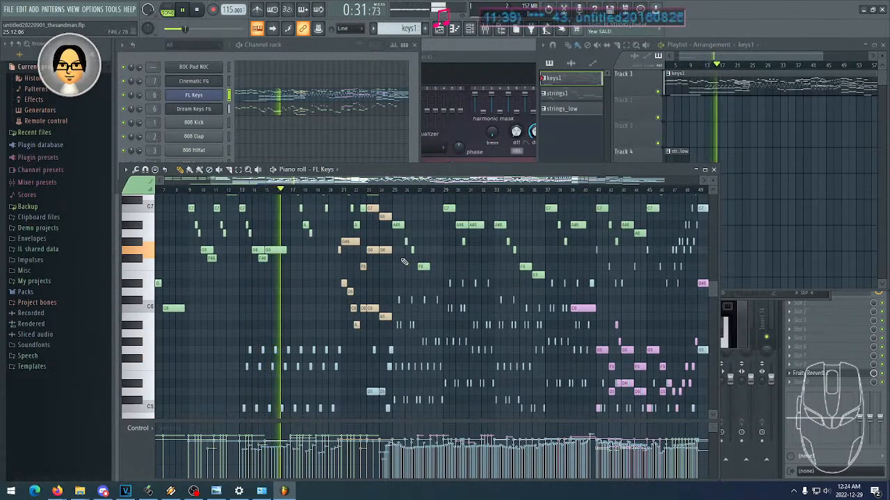
{"action": "scroll", "coordinate": [407, 266], "scroll_direction": "up", "scroll_amount": 4}
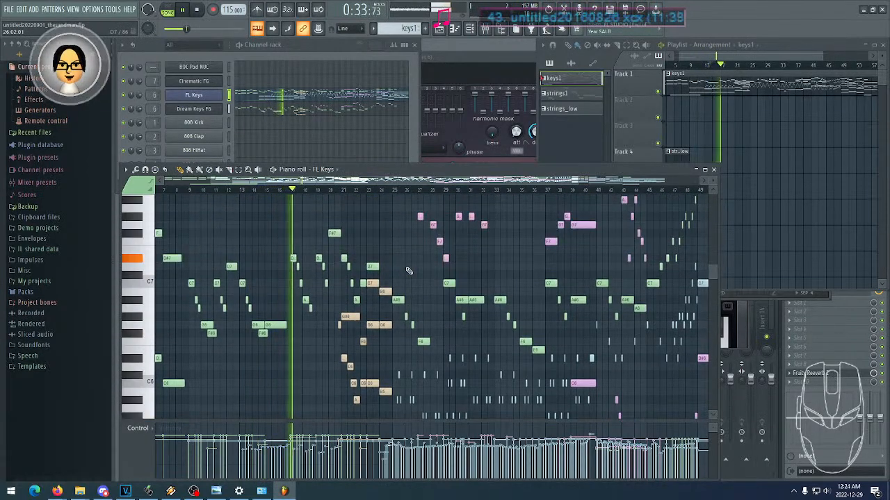
{"action": "scroll", "coordinate": [409, 270], "scroll_direction": "down", "scroll_amount": 9}
{"action": "scroll", "coordinate": [409, 271], "scroll_direction": "down", "scroll_amount": 3}
{"action": "scroll", "coordinate": [389, 285], "scroll_direction": "up", "scroll_amount": 6}
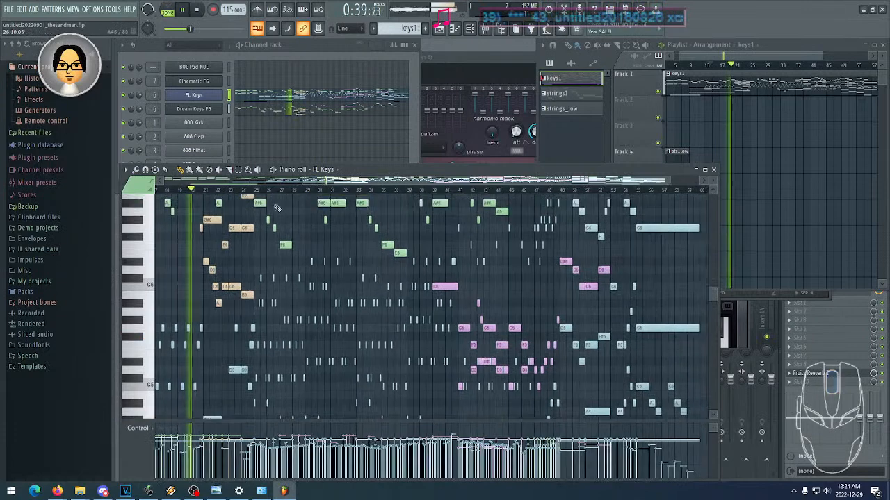
{"action": "scroll", "coordinate": [328, 231], "scroll_direction": "up", "scroll_amount": 5}
{"action": "scroll", "coordinate": [355, 288], "scroll_direction": "down", "scroll_amount": 7}
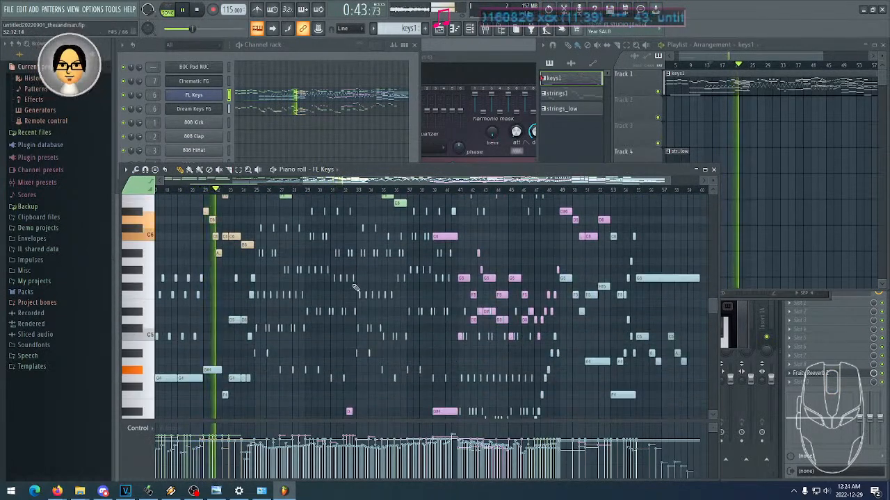
{"action": "scroll", "coordinate": [355, 288], "scroll_direction": "down", "scroll_amount": 3}
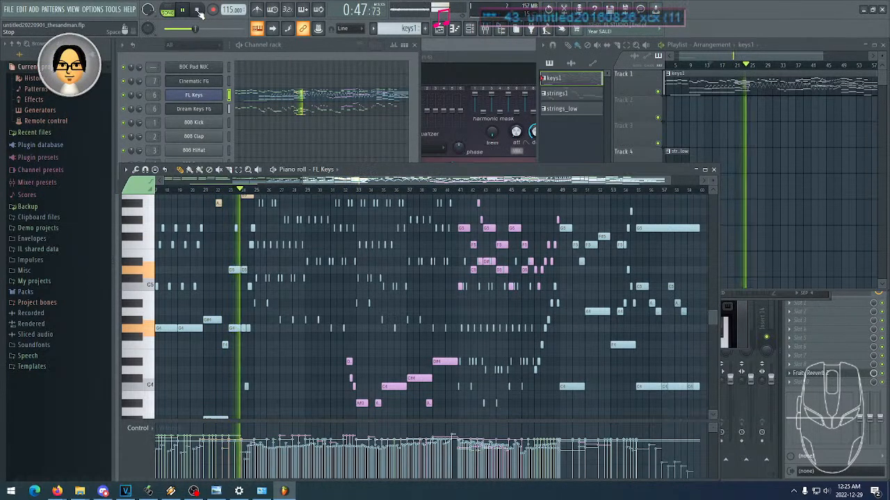
- Follow the fast FL Keys notes and their upper and lower harmonies from bar 24 to bar 33, then stop playback
{"action": "scroll", "coordinate": [342, 271], "scroll_direction": "up", "scroll_amount": 6}
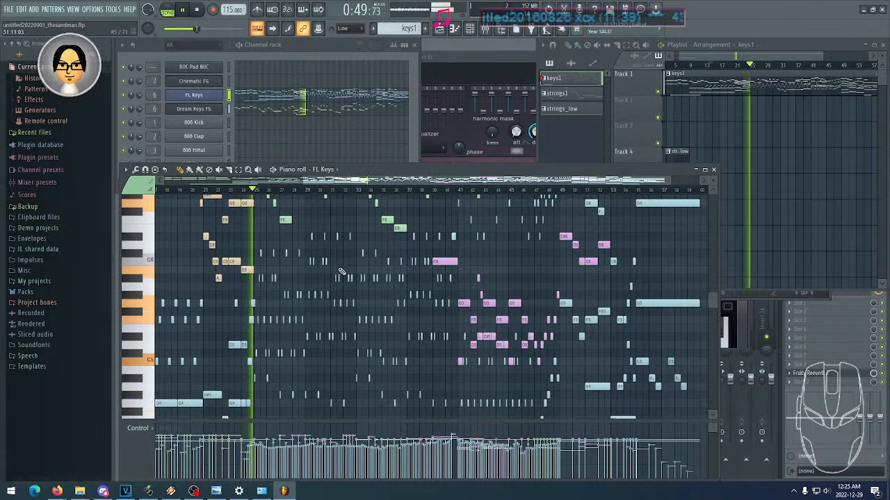
{"action": "scroll", "coordinate": [342, 271], "scroll_direction": "up", "scroll_amount": 2}
{"action": "scroll", "coordinate": [341, 271], "scroll_direction": "down", "scroll_amount": 3}
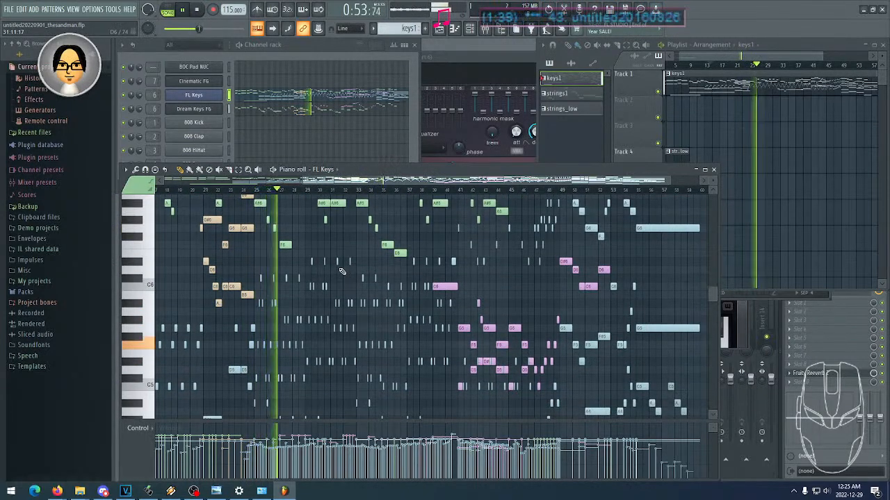
{"action": "scroll", "coordinate": [383, 260], "scroll_direction": "down", "scroll_amount": 4}
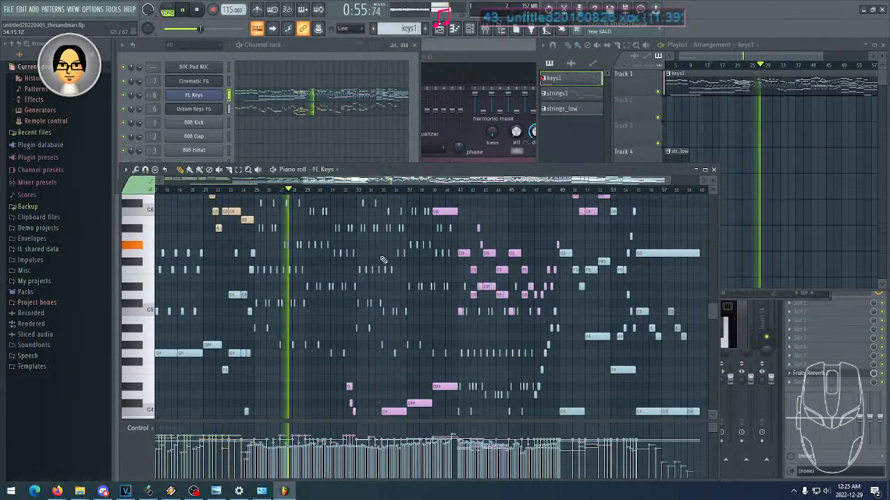
{"action": "scroll", "coordinate": [383, 260], "scroll_direction": "up", "scroll_amount": 4}
{"action": "left_click_drag", "start_coordinate": [669, 180], "coordinate": [458, 182]}
{"action": "left_click_drag", "start_coordinate": [605, 285], "coordinate": [370, 285]}
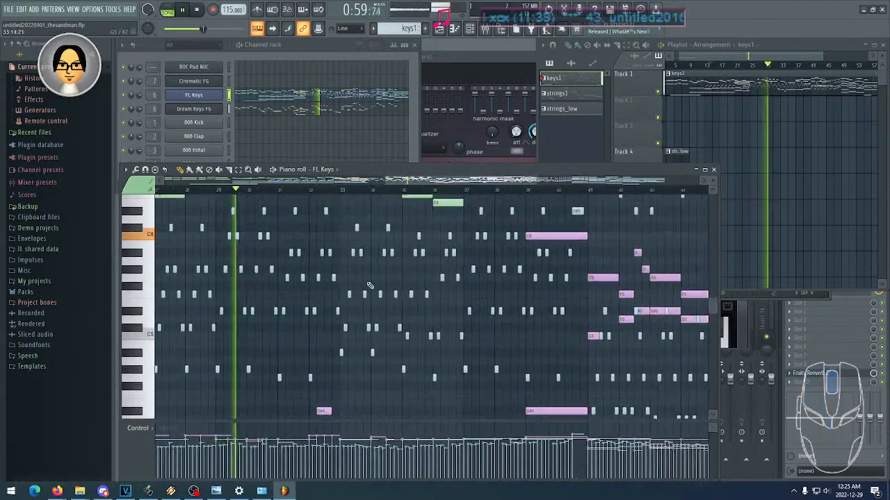
{"action": "scroll", "coordinate": [358, 290], "scroll_direction": "up", "scroll_amount": 6}
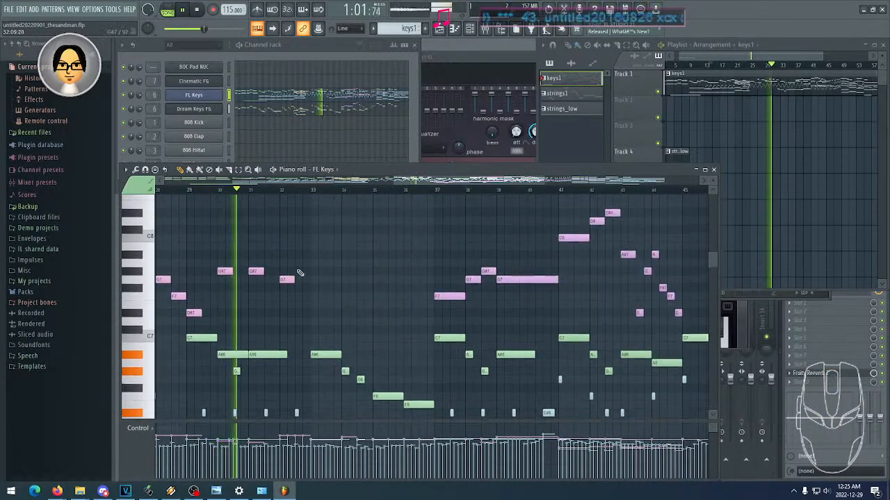
{"action": "scroll", "coordinate": [322, 282], "scroll_direction": "up", "scroll_amount": 3}
{"action": "scroll", "coordinate": [355, 286], "scroll_direction": "down", "scroll_amount": 18}
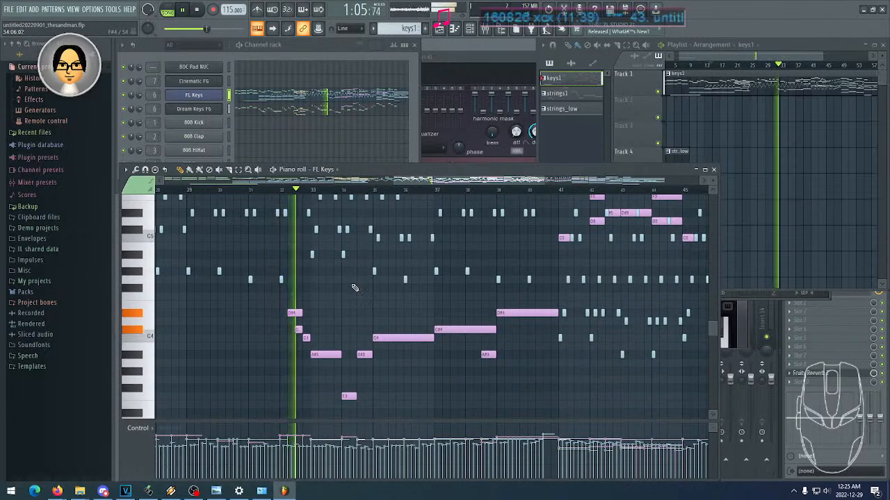
{"action": "left_click", "coordinate": [198, 10]}
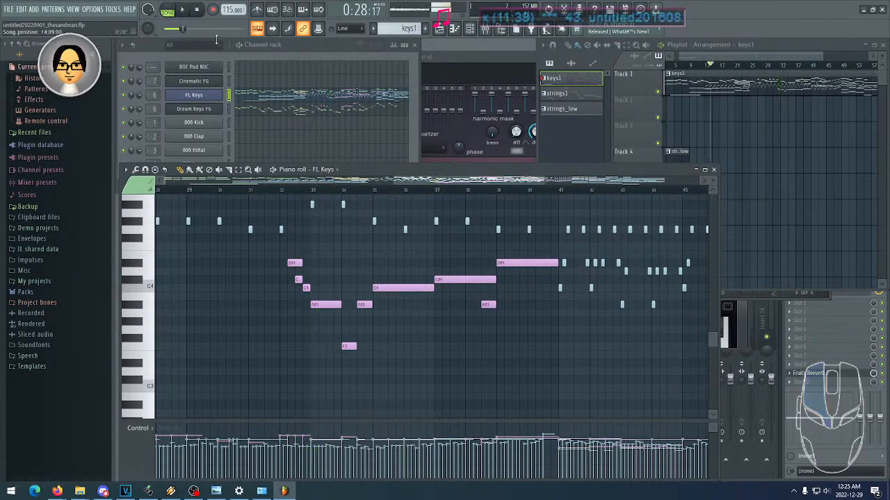
- Examine the FL Keys melody and harmony notes from about bar 35 to the end of the pattern
{"action": "left_click_drag", "start_coordinate": [550, 274], "coordinate": [272, 315]}
{"action": "left_click_drag", "start_coordinate": [282, 253], "coordinate": [238, 278]}
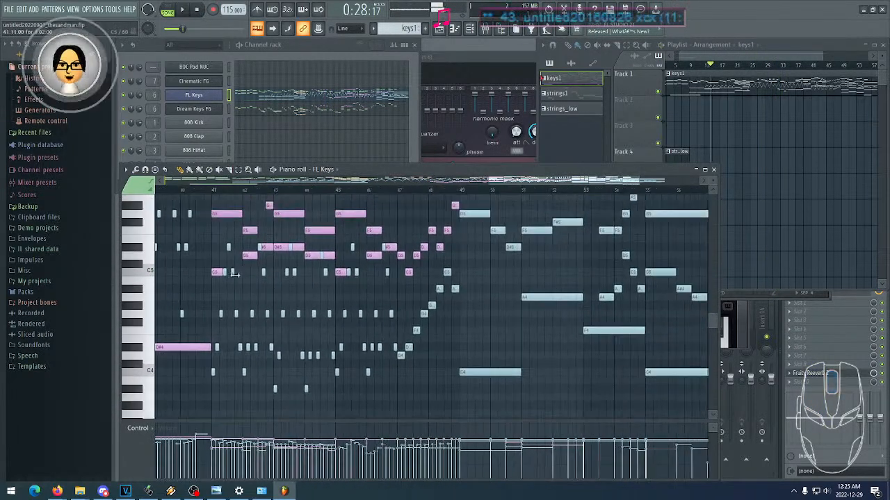
{"action": "left_click_drag", "start_coordinate": [309, 253], "coordinate": [278, 271]}
{"action": "left_click_drag", "start_coordinate": [358, 248], "coordinate": [379, 256]}
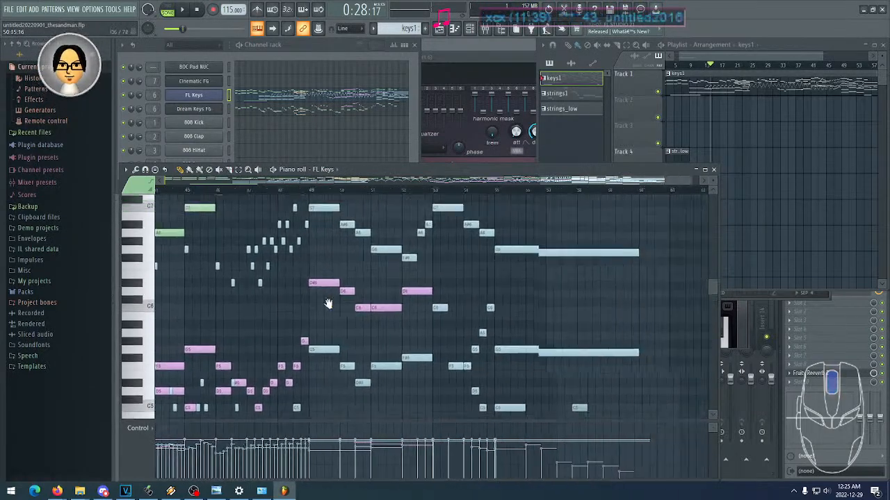
{"action": "left_click_drag", "start_coordinate": [431, 319], "coordinate": [504, 317]}
{"action": "mouse_move", "coordinate": [454, 244]}
{"action": "left_mouse_down"}
{"action": "mouse_move", "coordinate": [504, 274]}
{"action": "mouse_move", "coordinate": [569, 289]}
{"action": "mouse_move", "coordinate": [512, 276]}
{"action": "mouse_move", "coordinate": [529, 277]}
{"action": "left_mouse_up"}
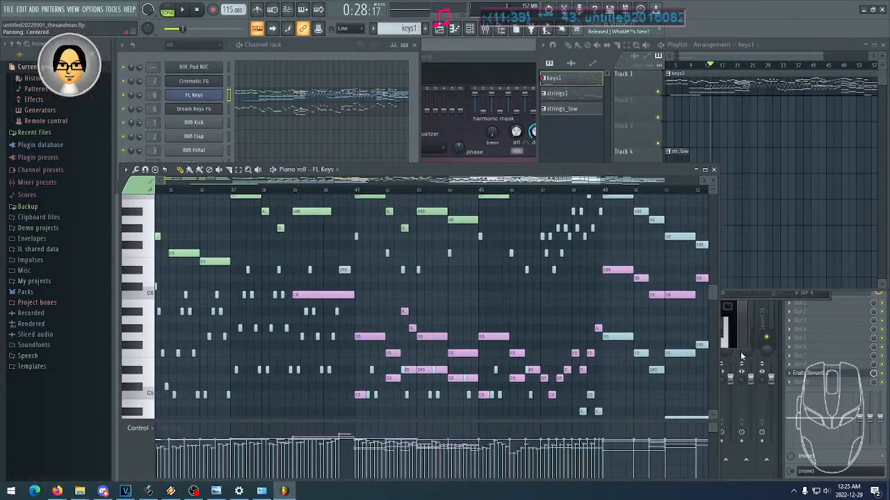
- Bring the mixer to the front and close the FL Keys piano roll
{"action": "left_click", "coordinate": [812, 394]}
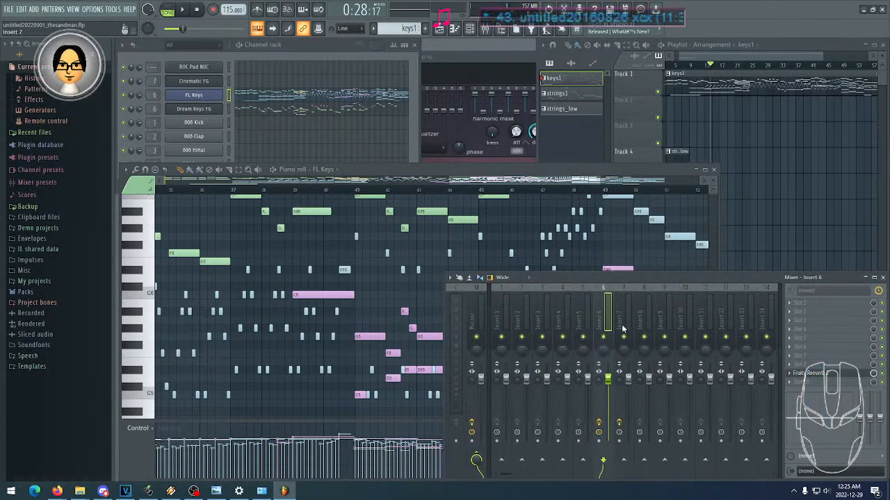
{"action": "left_click", "coordinate": [628, 242]}
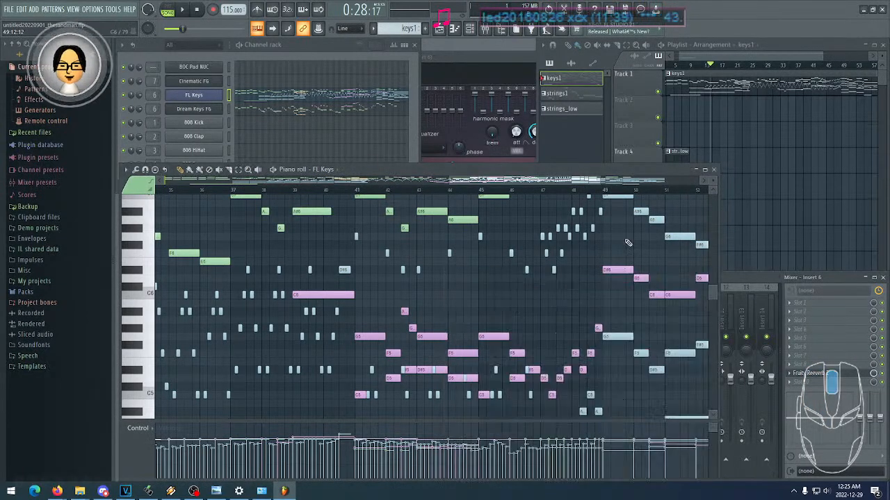
{"action": "left_click", "coordinate": [714, 170]}
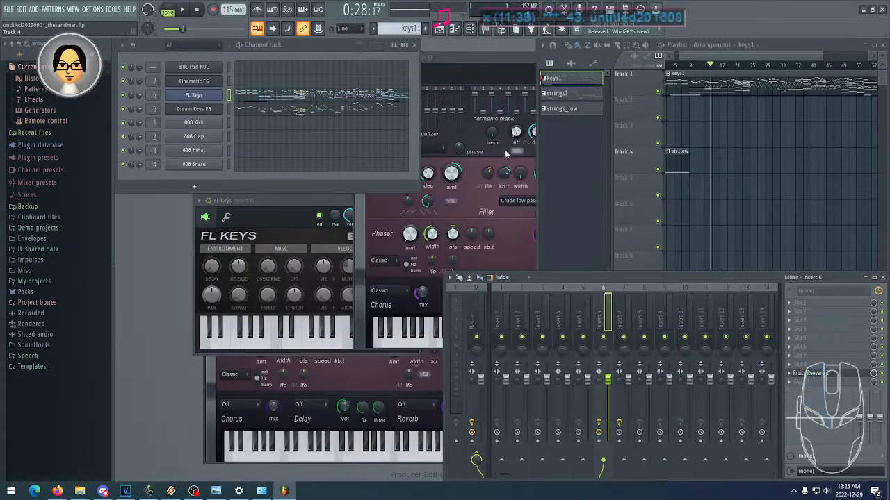
- Open the recent project untitled20221005_hellraiser.flp
{"action": "left_click", "coordinate": [9, 9]}
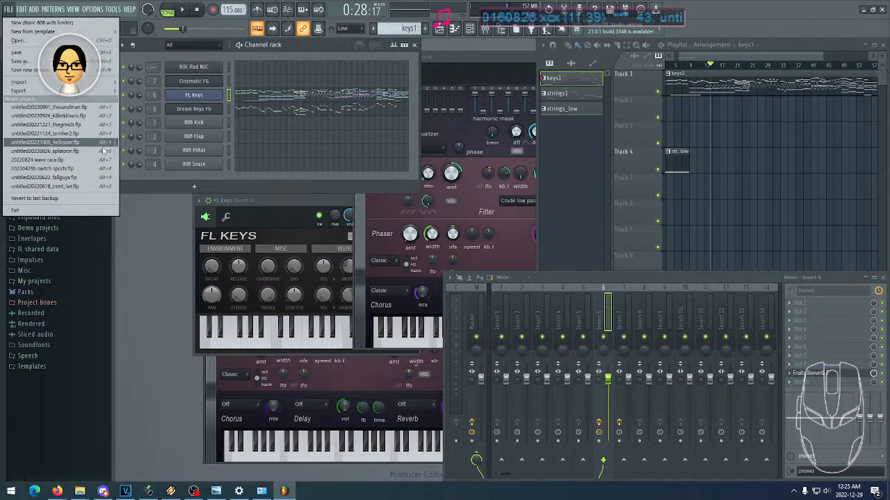
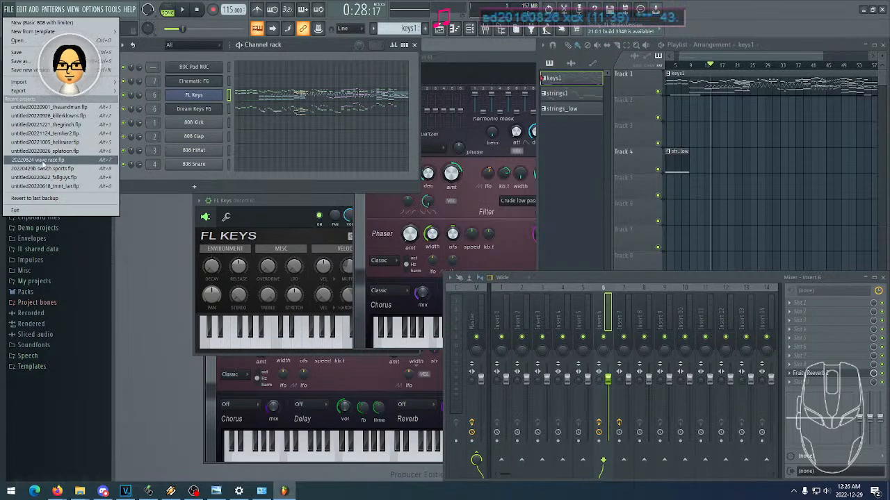
- Open the recent project 20220824 wave race.flp without saving the current changes, and bring the channel rack to the front
{"action": "left_click", "coordinate": [42, 160]}
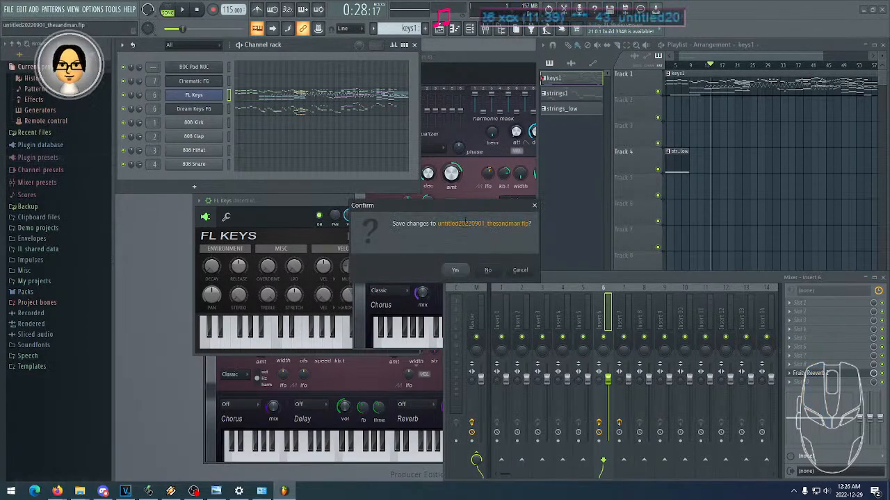
{"action": "left_click", "coordinate": [488, 270]}
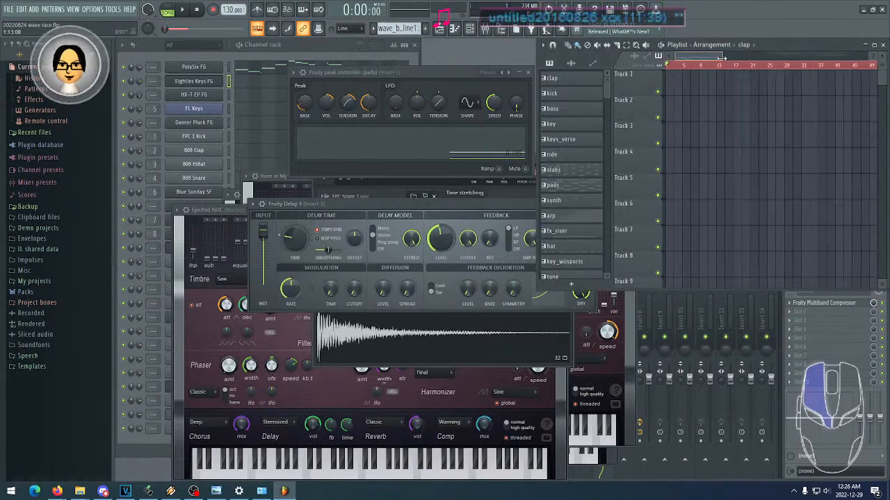
{"action": "left_click", "coordinate": [311, 51]}
- Find the wave clips lower down in the playlist, around tracks 23 to 34, and maximize the playlist window
{"action": "scroll", "coordinate": [769, 109], "scroll_direction": "down", "scroll_amount": 10}
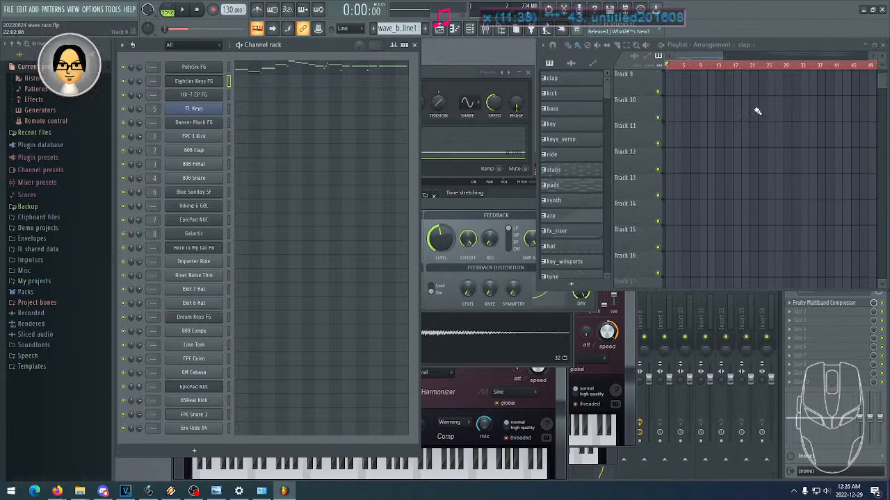
{"action": "scroll", "coordinate": [758, 111], "scroll_direction": "down", "scroll_amount": 4}
{"action": "scroll", "coordinate": [759, 99], "scroll_direction": "up", "scroll_amount": 1}
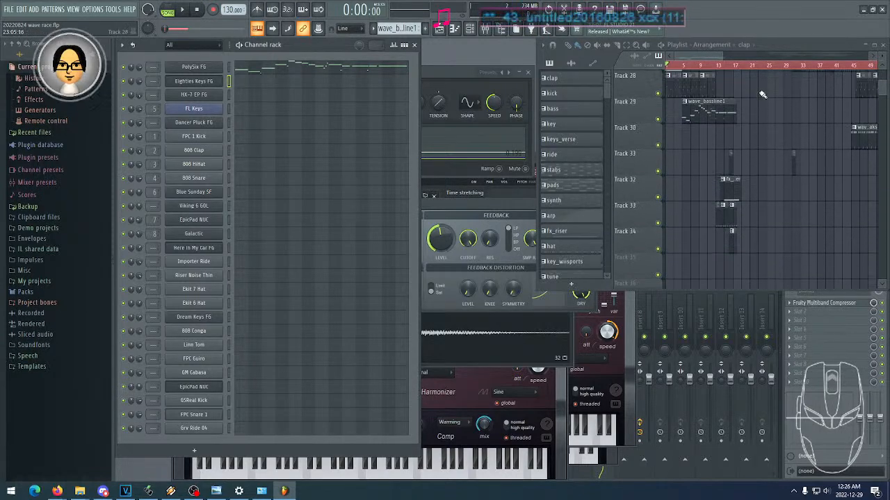
{"action": "double_click", "coordinate": [780, 46]}
{"action": "scroll", "coordinate": [751, 78], "scroll_direction": "up", "scroll_amount": 5}
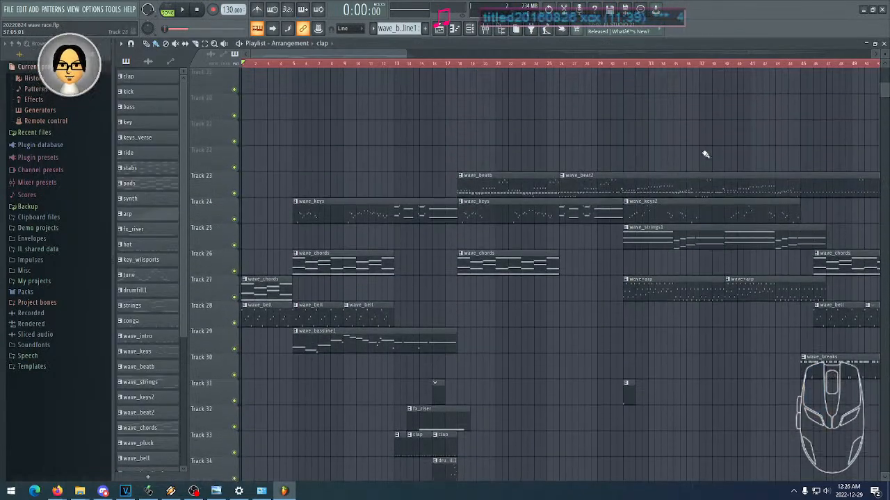
- Examine the layout of the wave clips on tracks 23 to 34 across the arrangement
{"action": "left_click_drag", "start_coordinate": [714, 147], "coordinate": [526, 107]}
{"action": "left_click_drag", "start_coordinate": [653, 142], "coordinate": [530, 122]}
{"action": "left_click_drag", "start_coordinate": [418, 138], "coordinate": [723, 134]}
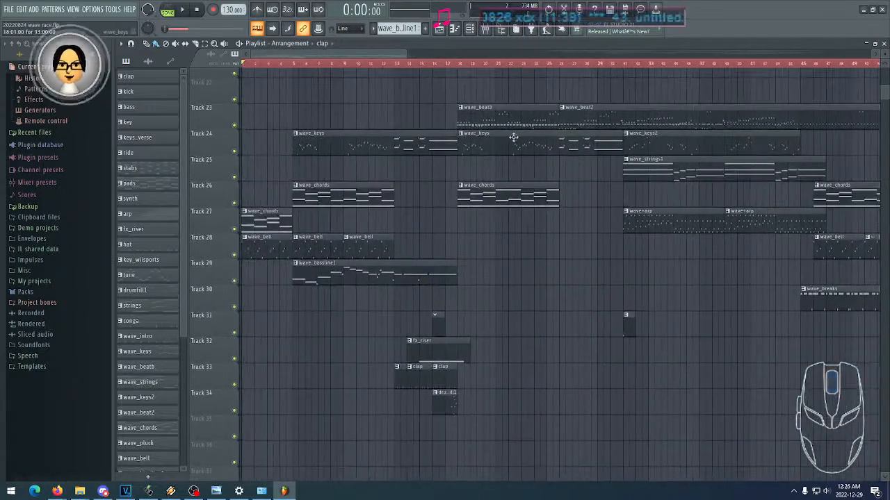
{"action": "left_click_drag", "start_coordinate": [580, 166], "coordinate": [361, 145]}
{"action": "left_click_drag", "start_coordinate": [512, 180], "coordinate": [768, 171]}
{"action": "left_click_drag", "start_coordinate": [417, 157], "coordinate": [666, 144]}
{"action": "left_click_drag", "start_coordinate": [488, 150], "coordinate": [538, 108]}
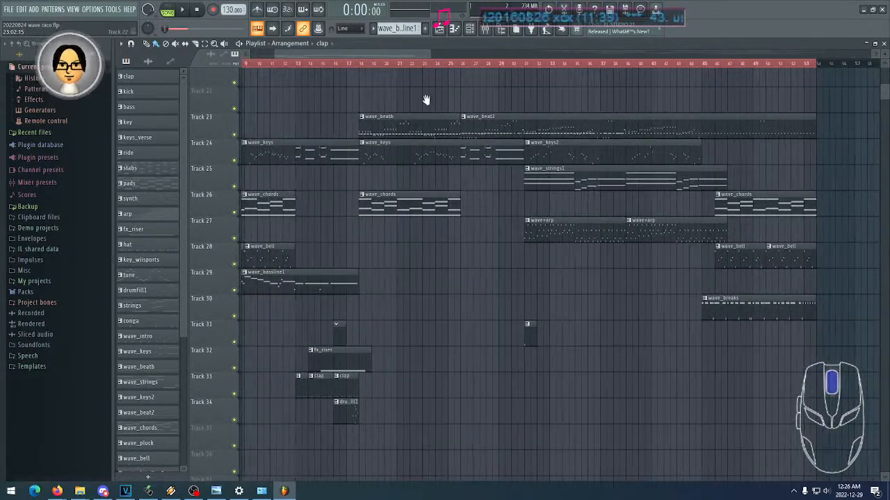
{"action": "left_click_drag", "start_coordinate": [423, 100], "coordinate": [435, 110]}
{"action": "scroll", "coordinate": [426, 104], "scroll_direction": "down", "scroll_amount": 2}
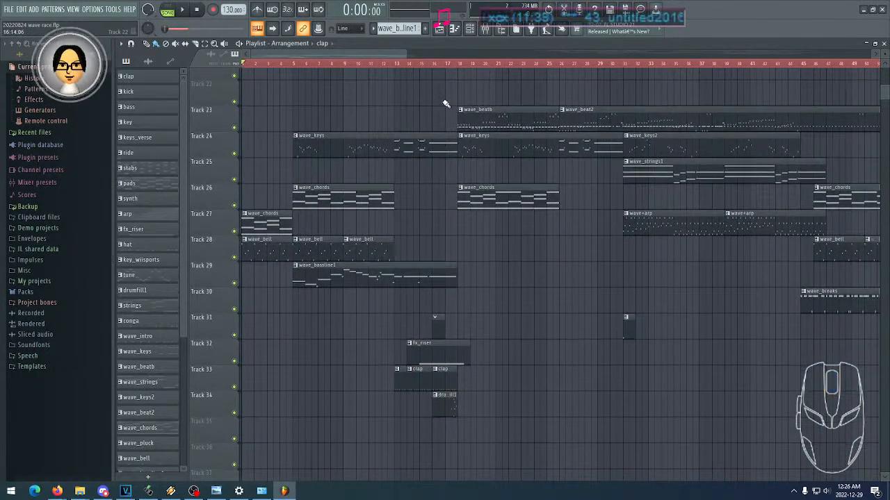
{"action": "mouse_move", "coordinate": [348, 95]}
{"action": "left_mouse_down"}
{"action": "mouse_move", "coordinate": [354, 100]}
{"action": "mouse_move", "coordinate": [303, 103]}
{"action": "mouse_move", "coordinate": [311, 97]}
{"action": "left_mouse_up"}
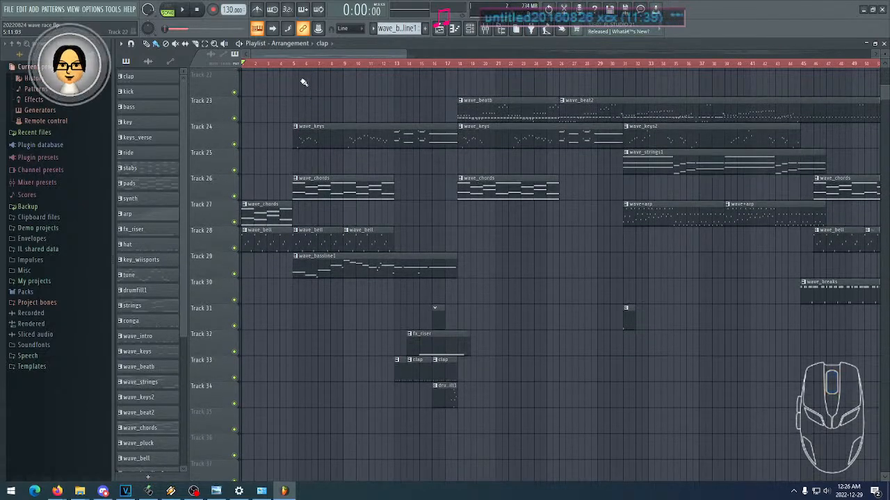
- Play the wave race song from the start and from about bar 17, stop it, and restore the playlist's smaller size
{"action": "left_click", "coordinate": [184, 12]}
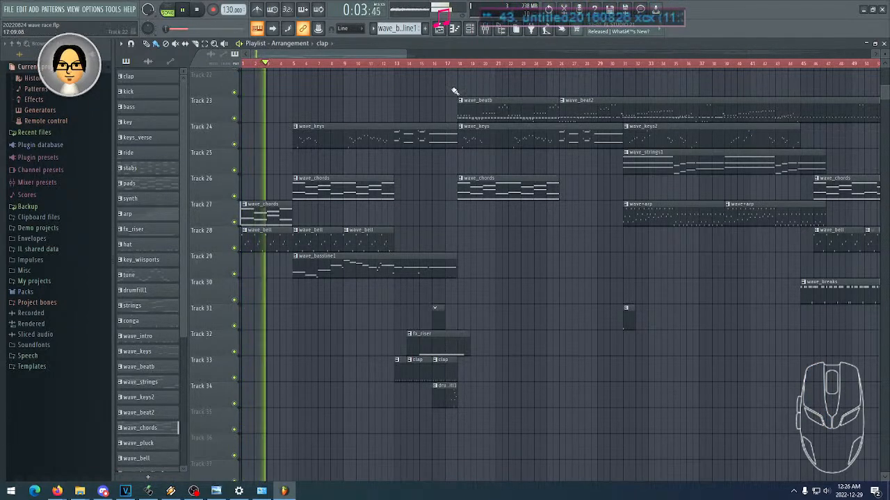
{"action": "left_click", "coordinate": [452, 65]}
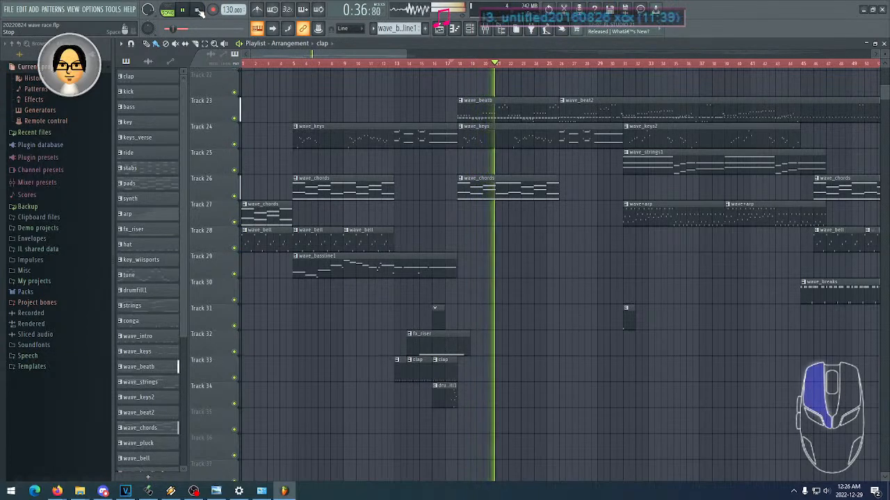
{"action": "left_click", "coordinate": [198, 11]}
{"action": "double_click", "coordinate": [496, 43]}
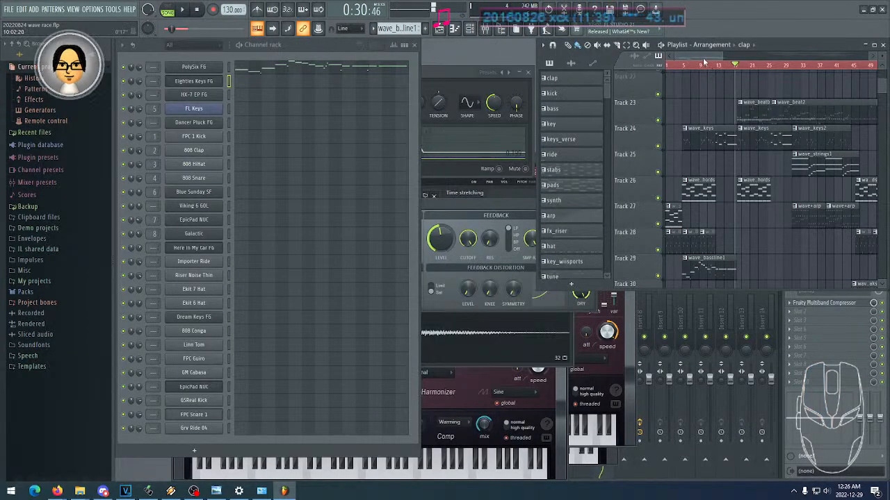
- Examine the wave_beat, wave_keys and wave_strings1 sections, moving the playback position between about bars 24 and 30
{"action": "mouse_move", "coordinate": [702, 55]}
{"action": "left_mouse_down"}
{"action": "mouse_move", "coordinate": [711, 65]}
{"action": "mouse_move", "coordinate": [693, 58]}
{"action": "left_mouse_up"}
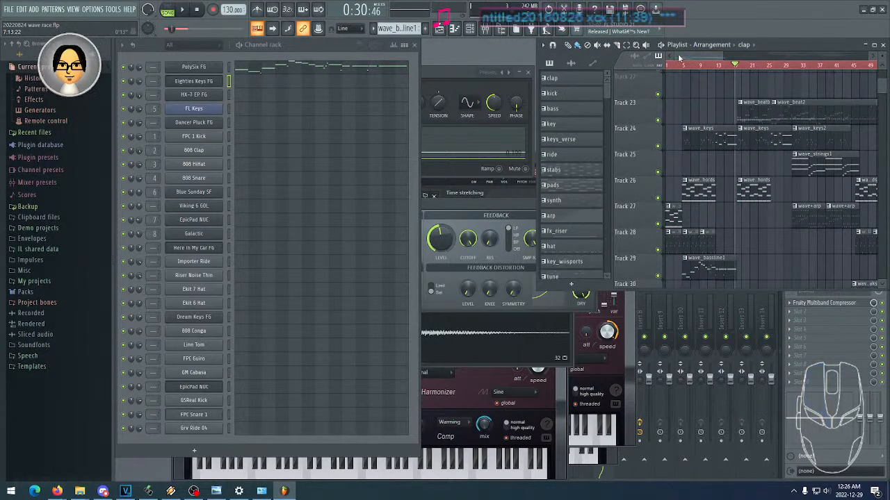
{"action": "mouse_move", "coordinate": [679, 58]}
{"action": "left_mouse_down"}
{"action": "mouse_move", "coordinate": [704, 59]}
{"action": "mouse_move", "coordinate": [678, 59]}
{"action": "mouse_move", "coordinate": [690, 60]}
{"action": "left_mouse_up"}
{"action": "left_click", "coordinate": [744, 67]}
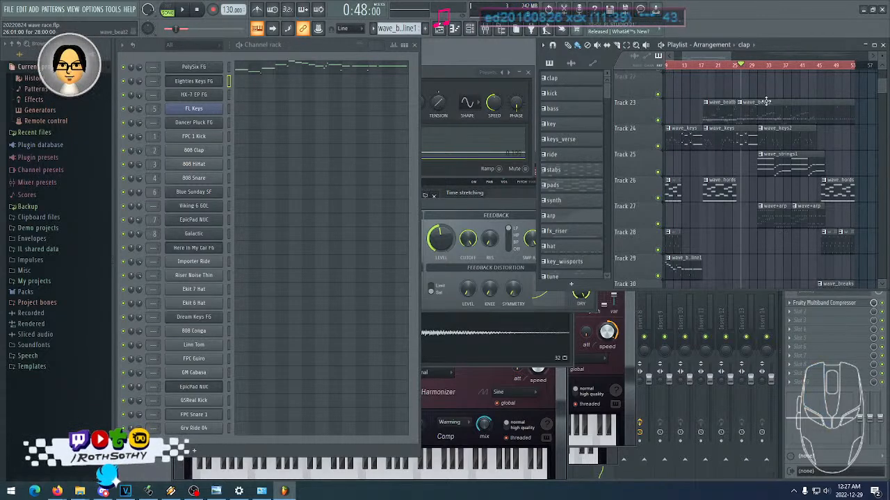
{"action": "scroll", "coordinate": [758, 89], "scroll_direction": "right", "scroll_amount": 3}
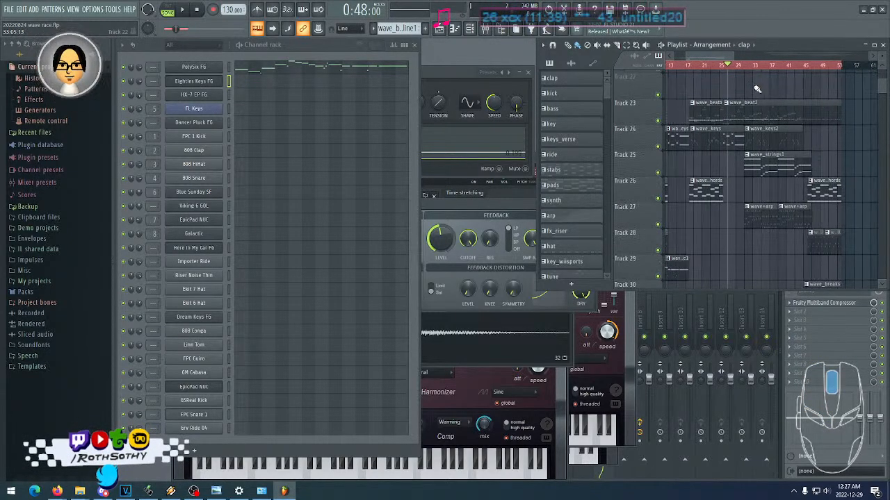
{"action": "scroll", "coordinate": [730, 88], "scroll_direction": "left", "scroll_amount": 3}
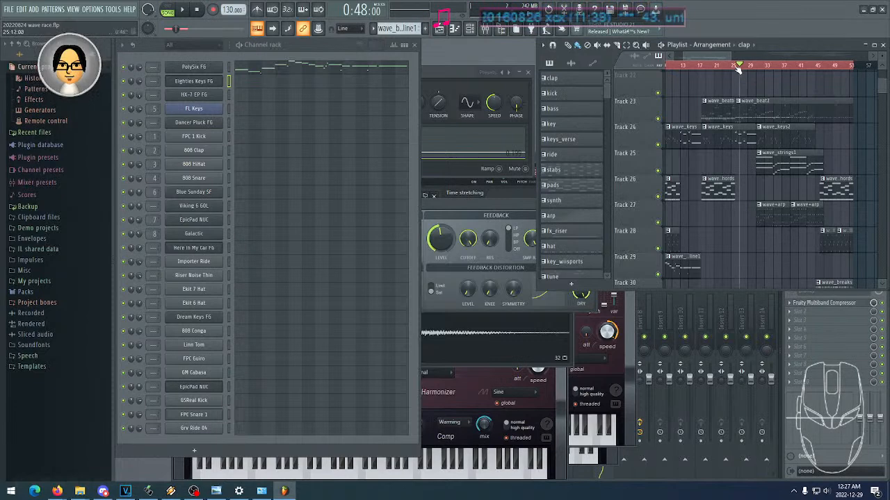
{"action": "left_click_drag", "start_coordinate": [739, 69], "coordinate": [735, 70]}
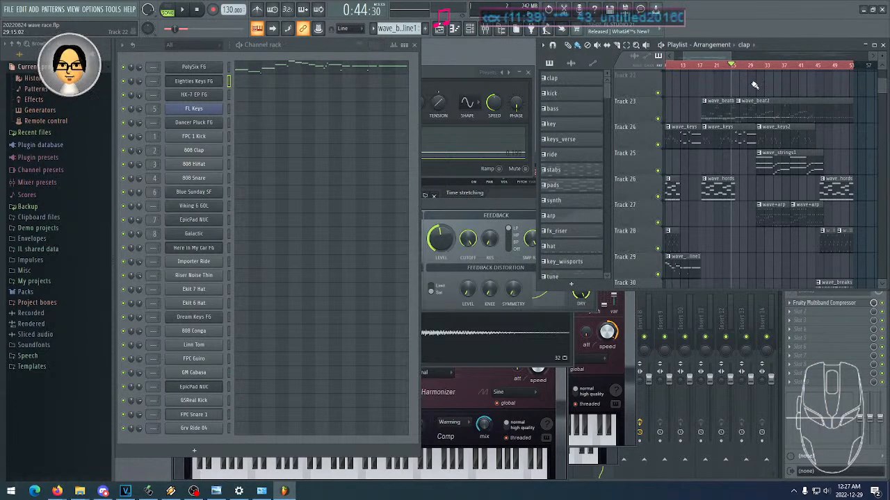
{"action": "scroll", "coordinate": [754, 85], "scroll_direction": "right", "scroll_amount": 3}
{"action": "left_click", "coordinate": [729, 68]}
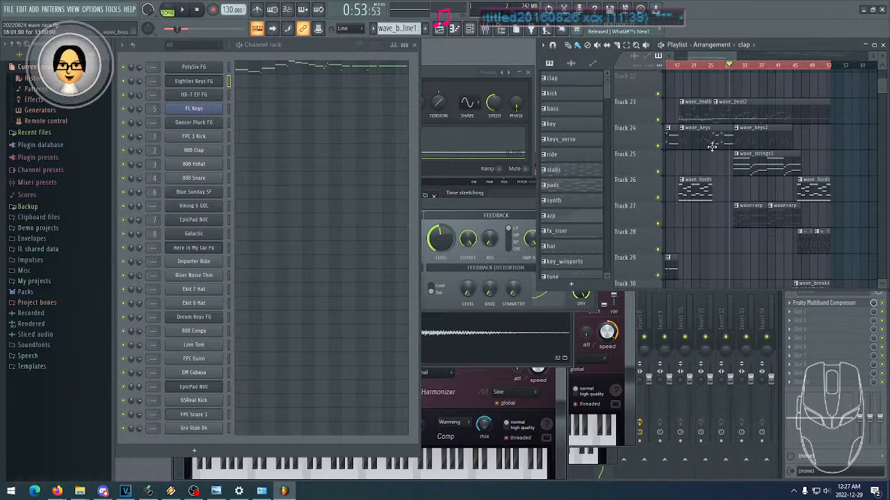
- Open the recent project 20220429b switch sports.flp and maximize its playlist
{"action": "left_click", "coordinate": [4, 9]}
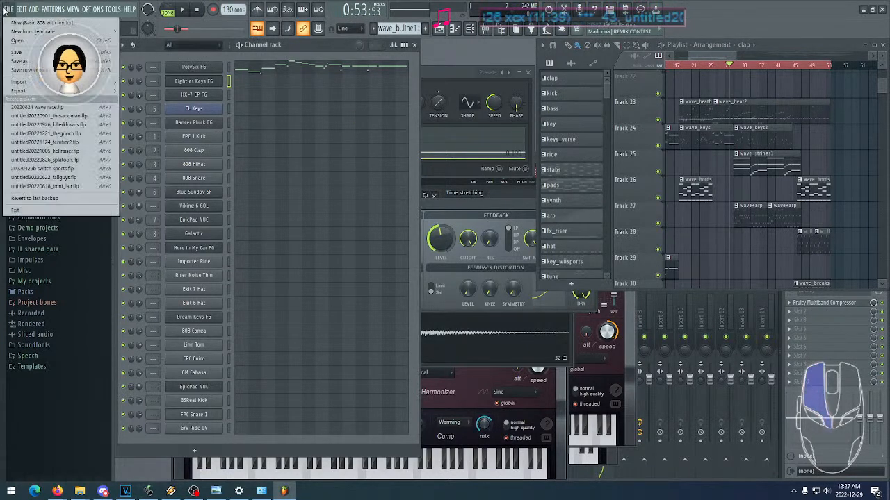
{"action": "left_click", "coordinate": [78, 169]}
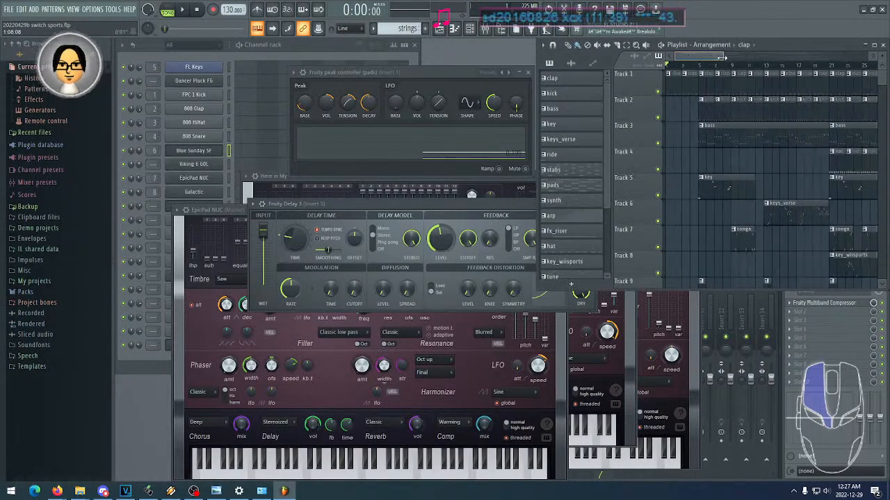
{"action": "double_click", "coordinate": [783, 48]}
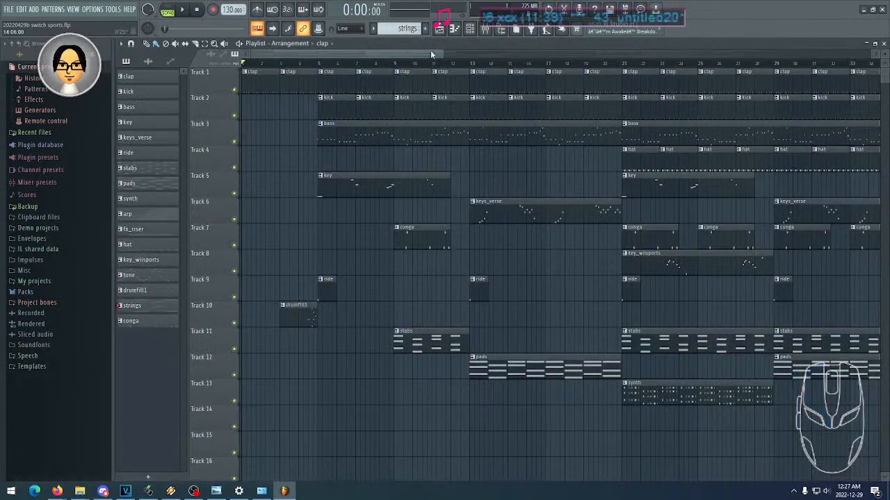
- Play the switch sports arrangement from bar 21, stop it, and restore the playlist's smaller size
{"action": "mouse_move", "coordinate": [440, 54]}
{"action": "left_mouse_down"}
{"action": "mouse_move", "coordinate": [356, 55]}
{"action": "mouse_move", "coordinate": [451, 55]}
{"action": "left_mouse_up"}
{"action": "left_click_drag", "start_coordinate": [631, 111], "coordinate": [464, 123]}
{"action": "left_click_drag", "start_coordinate": [445, 78], "coordinate": [381, 73]}
{"action": "left_click", "coordinate": [373, 65]}
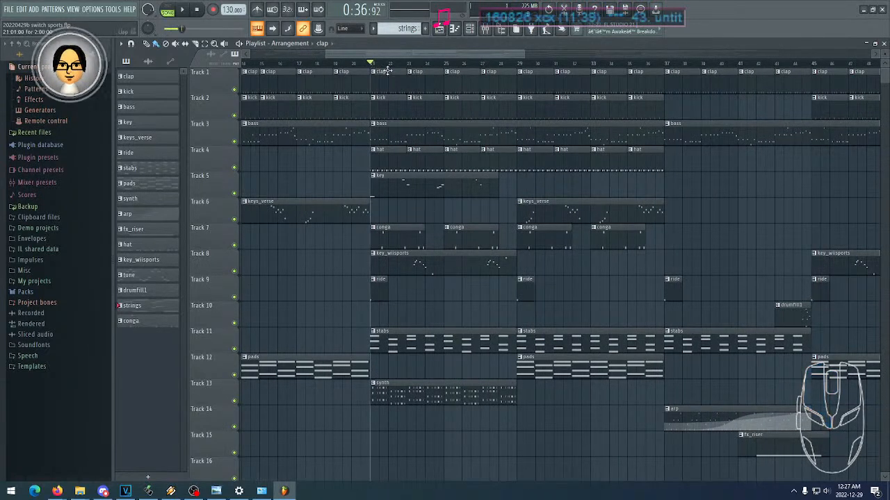
{"action": "key", "text": "space"}
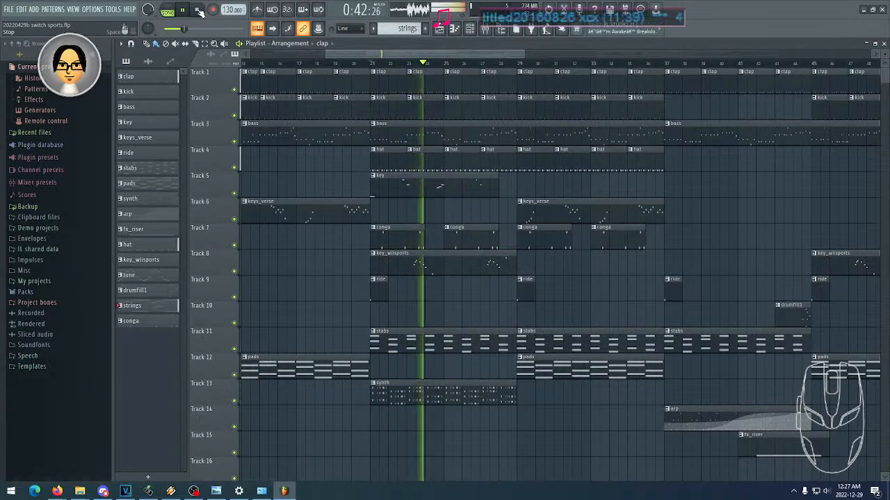
{"action": "left_click", "coordinate": [198, 10]}
{"action": "double_click", "coordinate": [409, 45]}
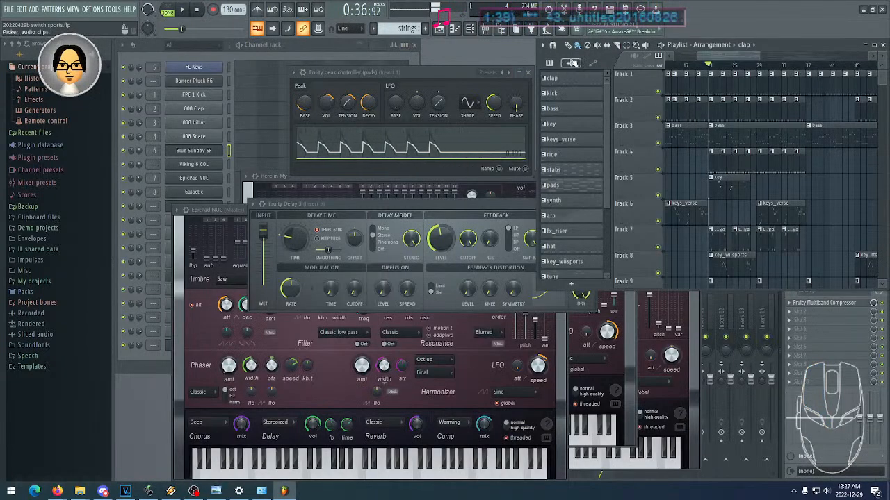
- Look over the first 14 tracks of the switch sports arrangement from its beginning, and bring the channel rack to the front
{"action": "left_click_drag", "start_coordinate": [719, 56], "coordinate": [691, 56]}
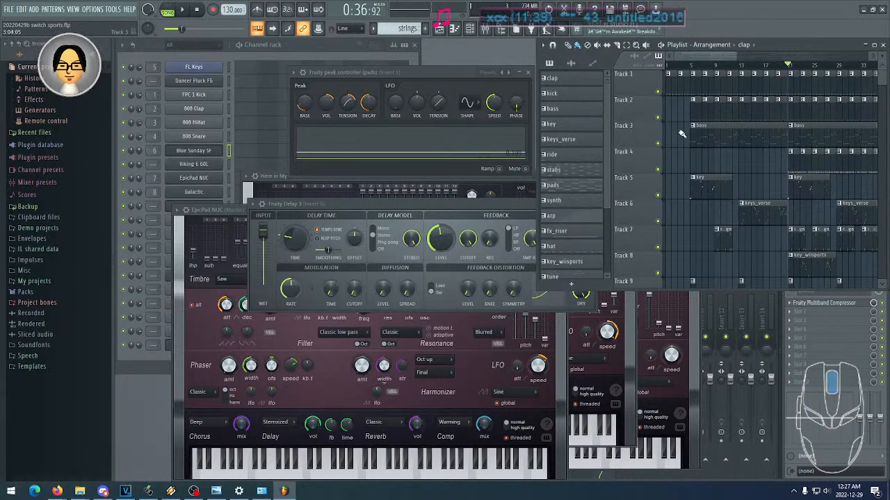
{"action": "scroll", "coordinate": [682, 133], "scroll_direction": "down", "scroll_amount": 2}
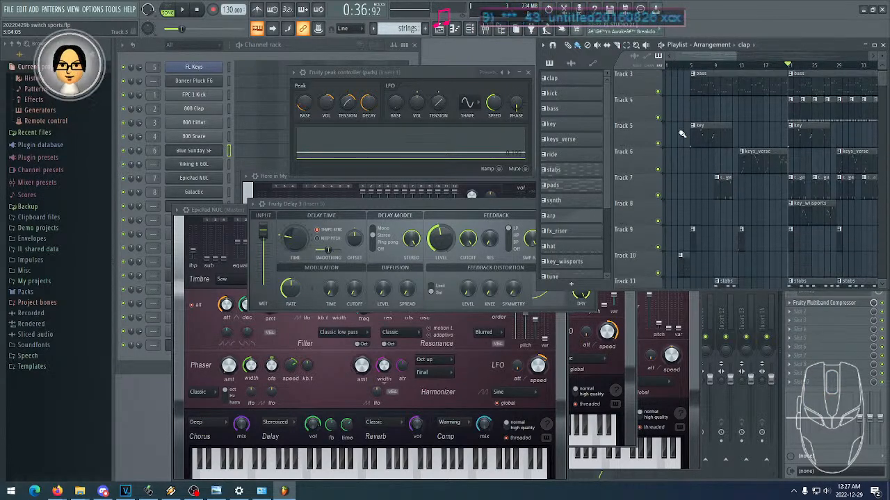
{"action": "scroll", "coordinate": [682, 133], "scroll_direction": "down", "scroll_amount": 3}
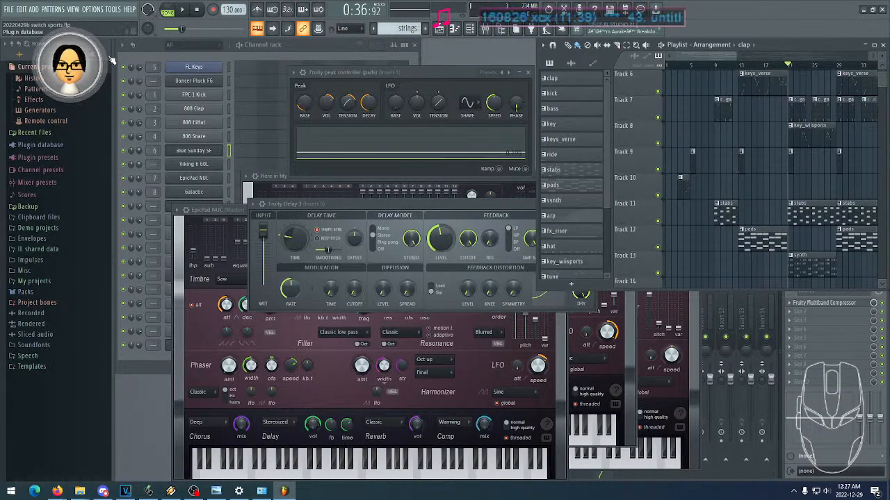
{"action": "left_click", "coordinate": [154, 53]}
- Close FL Studio to return to the VEGAS Pro project
{"action": "left_click", "coordinate": [8, 9]}
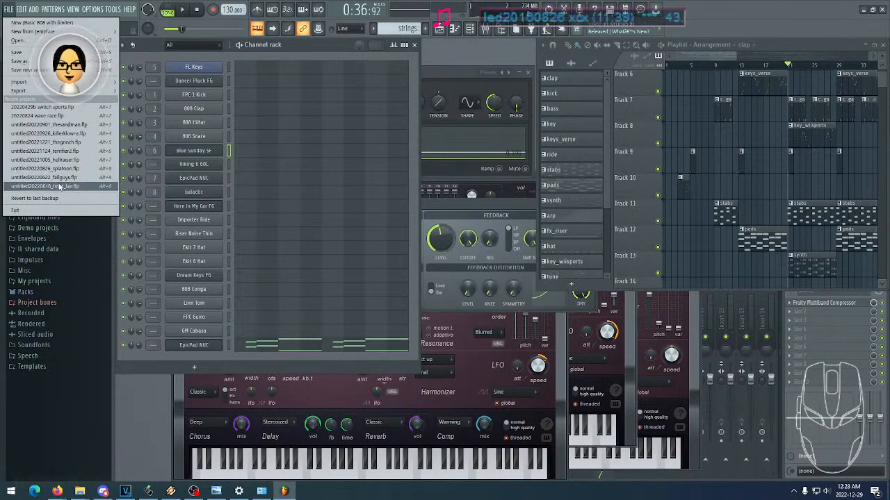
{"action": "left_click", "coordinate": [324, 51]}
{"action": "left_click", "coordinate": [732, 23]}
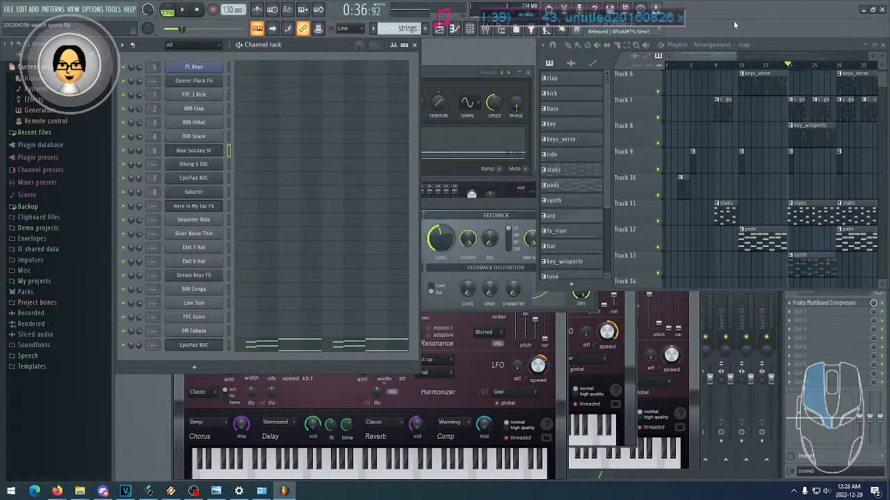
{"action": "left_click", "coordinate": [882, 15]}
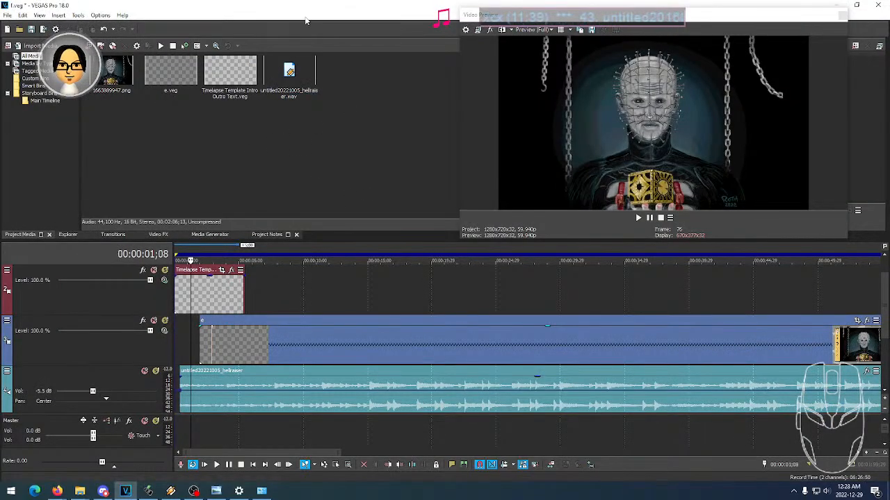
{"action": "left_click", "coordinate": [9, 18]}
{"action": "left_click", "coordinate": [77, 95]}
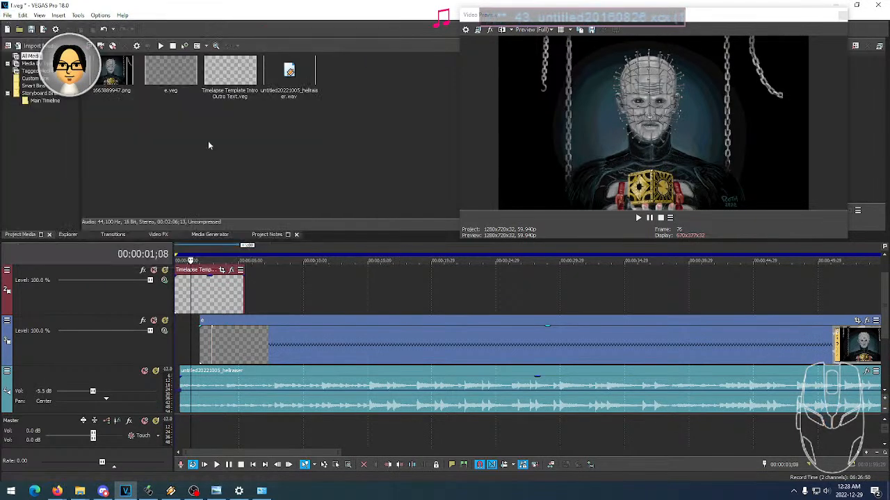
- Switch to Winamp, play untitled20220826 splatoon from its playlist, and return to VEGAS Pro
{"action": "left_click", "coordinate": [170, 491]}
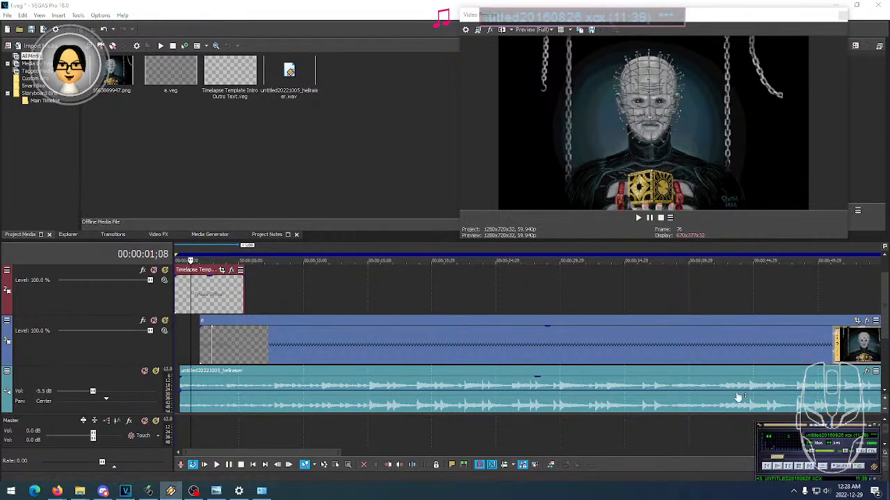
{"action": "double_click", "coordinate": [785, 477]}
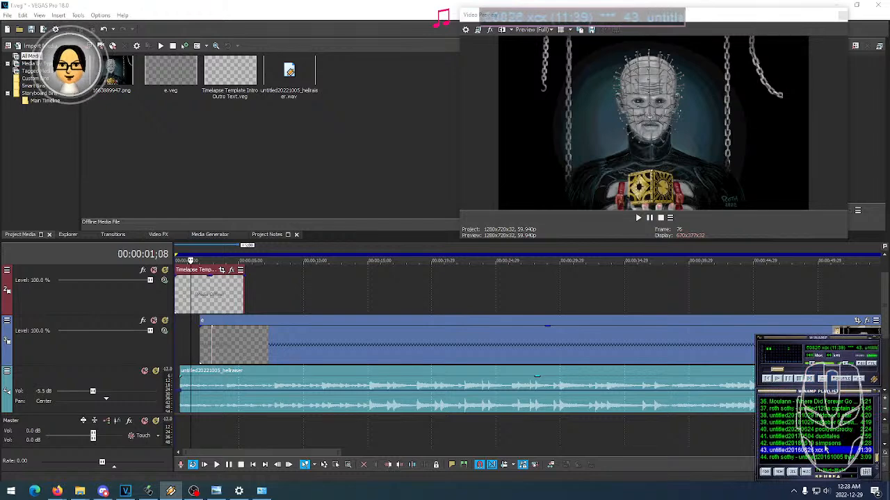
{"action": "scroll", "coordinate": [839, 442], "scroll_direction": "up", "scroll_amount": 9}
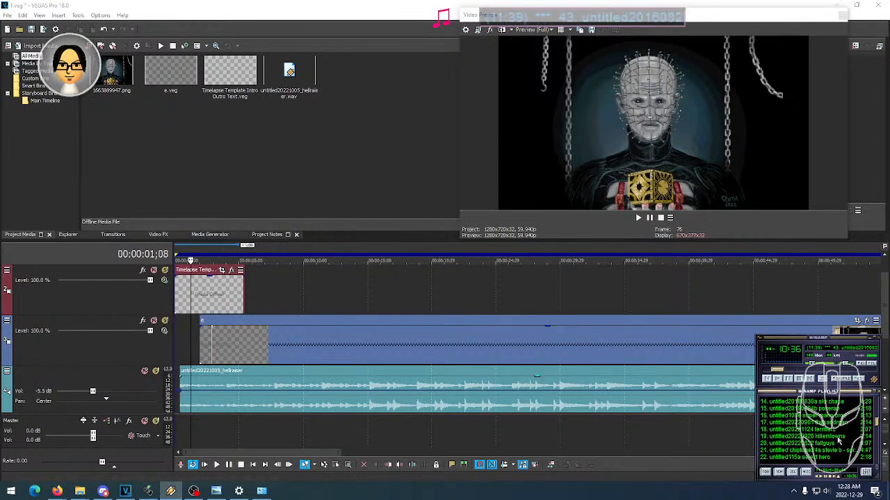
{"action": "scroll", "coordinate": [838, 441], "scroll_direction": "up", "scroll_amount": 1}
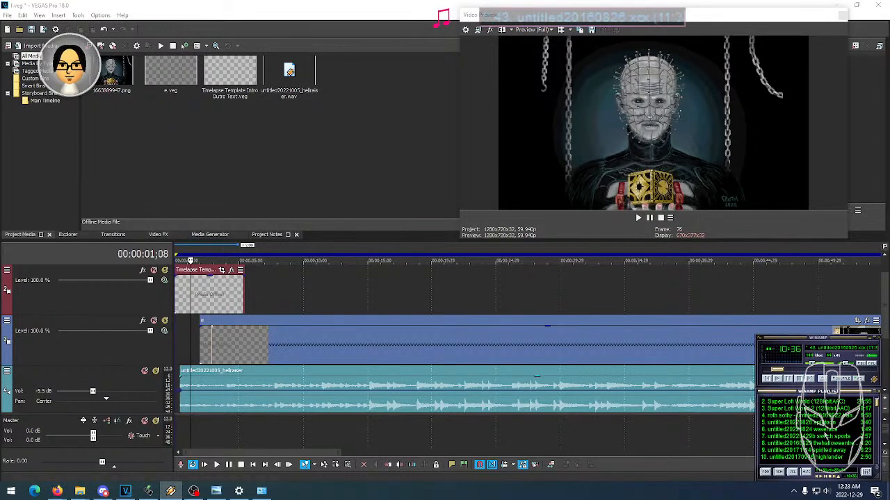
{"action": "double_click", "coordinate": [823, 423]}
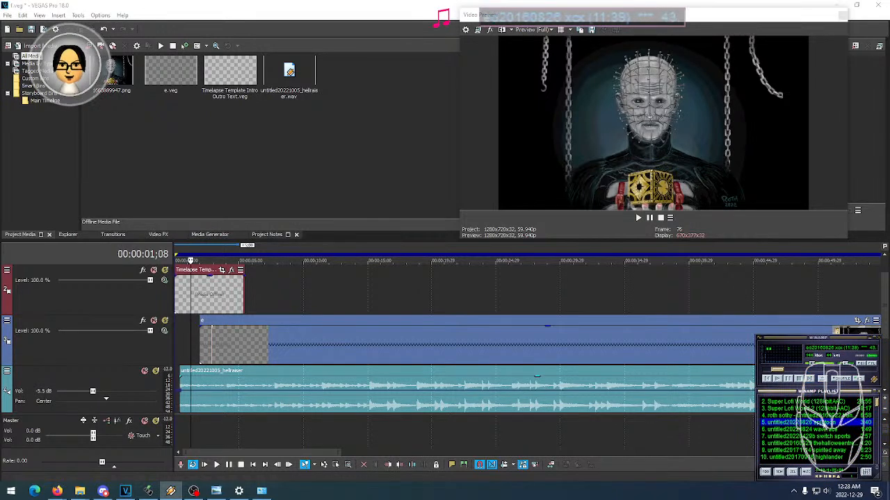
{"action": "double_click", "coordinate": [822, 424]}
{"action": "middle_click", "coordinate": [820, 380]}
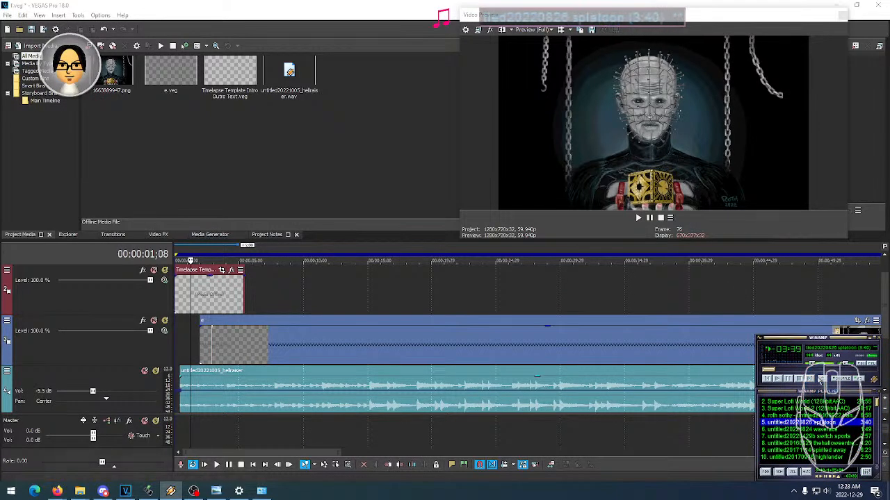
{"action": "left_click", "coordinate": [688, 480]}
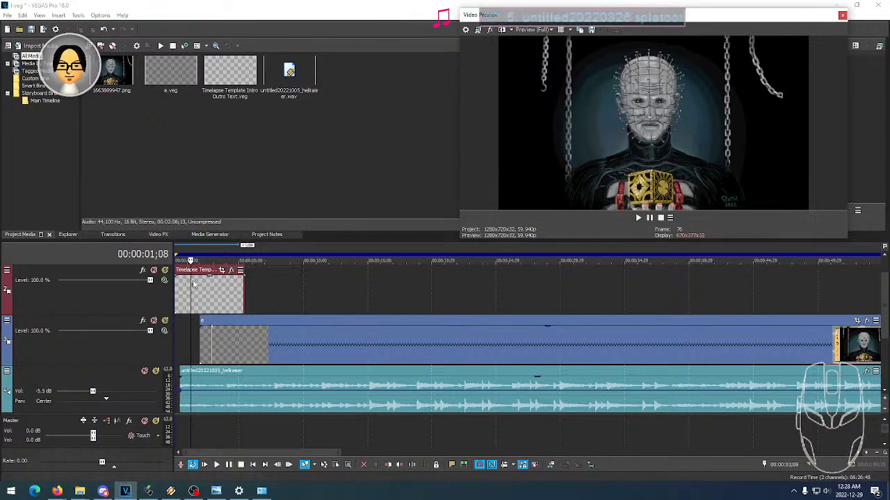
- Scrub through the start of the timeline to examine the intro text event over the opening image
{"action": "left_click_drag", "start_coordinate": [191, 255], "coordinate": [179, 254]}
{"action": "left_click", "coordinate": [195, 252]}
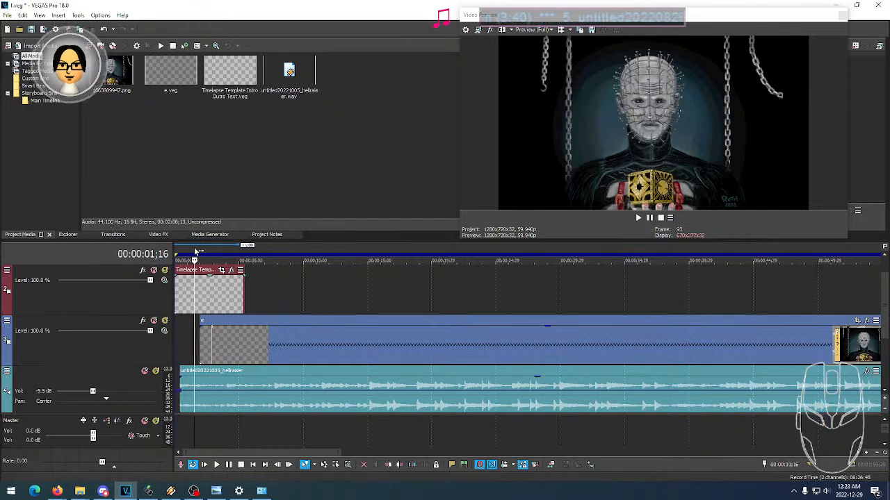
{"action": "left_click", "coordinate": [179, 255]}
{"action": "left_click", "coordinate": [195, 253]}
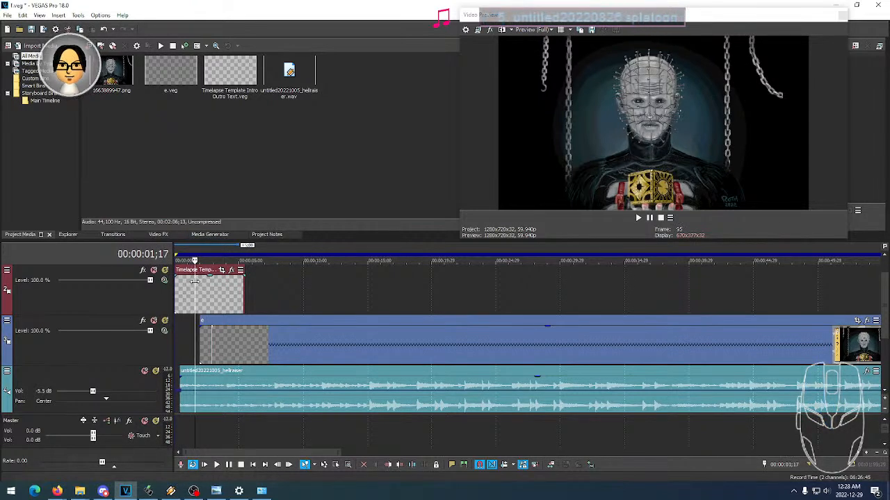
{"action": "left_click", "coordinate": [196, 295]}
{"action": "left_click", "coordinate": [203, 294]}
{"action": "left_click", "coordinate": [212, 296]}
{"action": "left_click", "coordinate": [195, 295]}
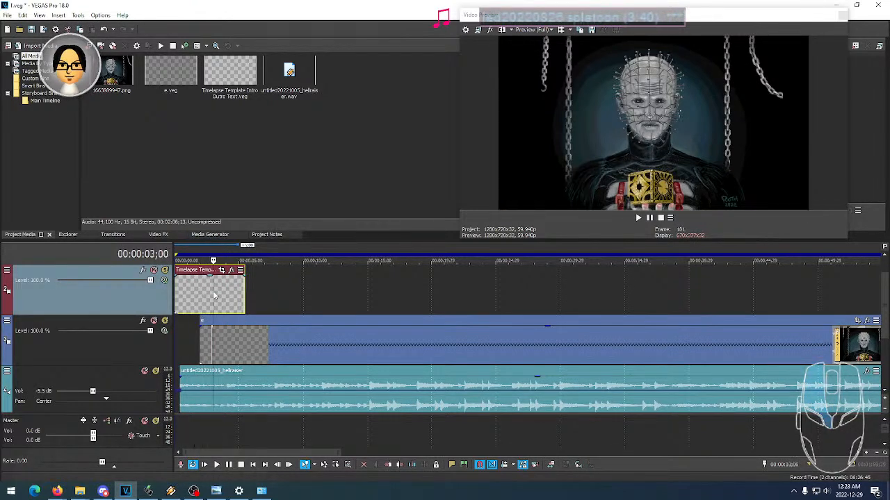
{"action": "left_click", "coordinate": [206, 296]}
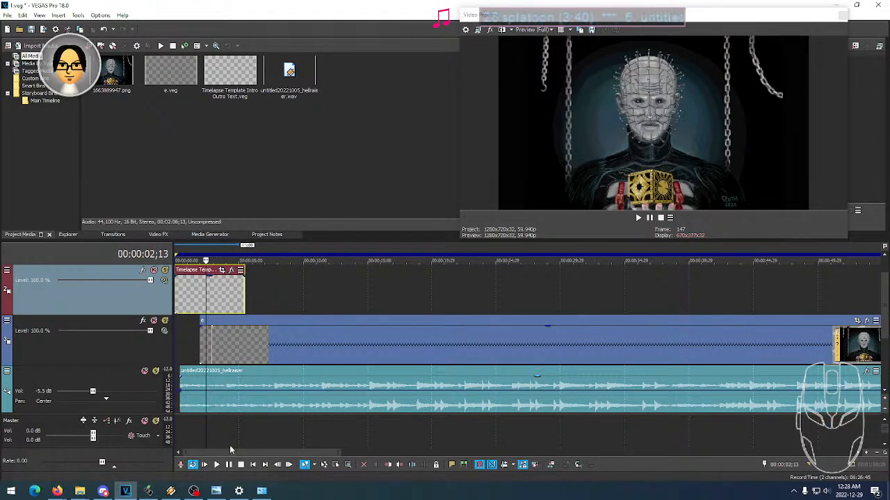
- Set Winamp's volume to 18% and return to the beginning of the VEGAS Pro timeline
{"action": "left_click", "coordinate": [172, 491]}
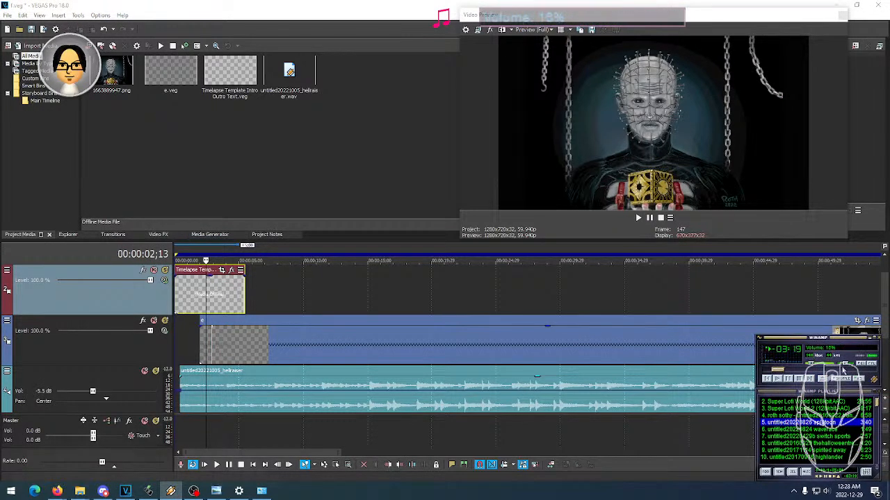
{"action": "left_click", "coordinate": [478, 258]}
{"action": "left_click", "coordinate": [188, 255]}
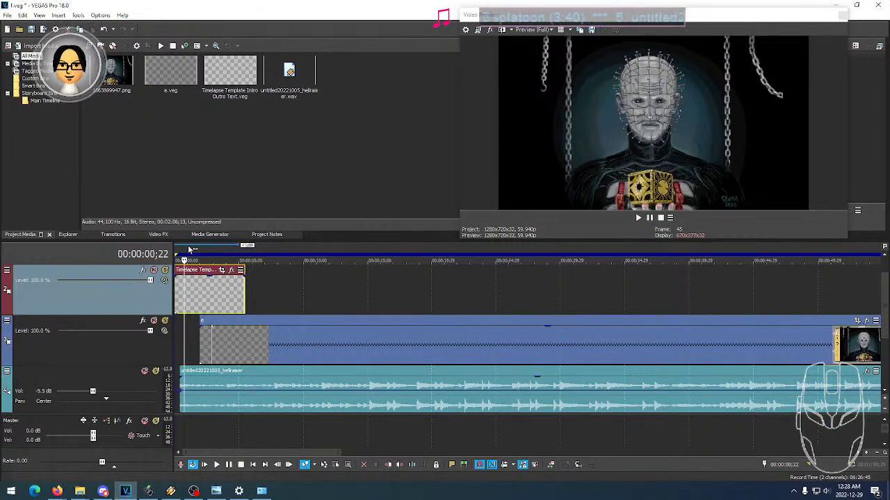
- Check the intro text event at several points within its first three seconds and briefly test playback
{"action": "left_click", "coordinate": [218, 298]}
{"action": "left_click", "coordinate": [200, 299]}
{"action": "left_click", "coordinate": [212, 299]}
{"action": "left_click", "coordinate": [200, 299]}
{"action": "left_click", "coordinate": [210, 298]}
{"action": "left_click", "coordinate": [192, 299]}
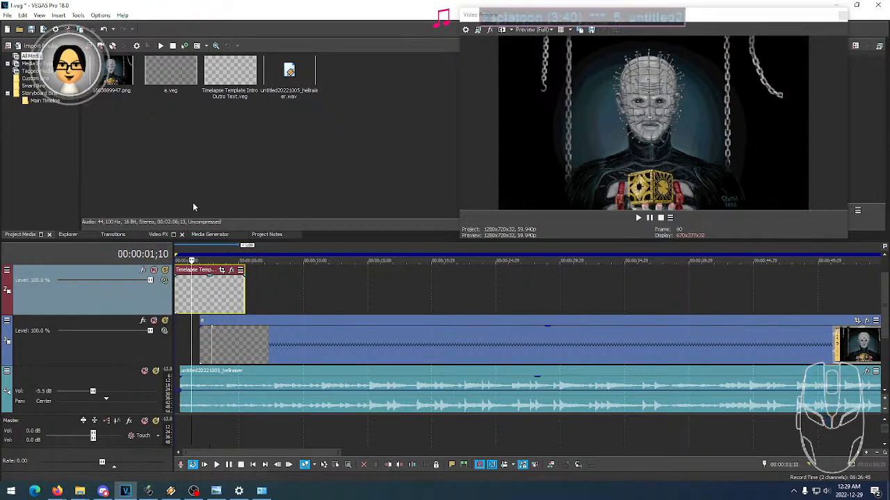
{"action": "left_click", "coordinate": [199, 292]}
{"action": "left_click", "coordinate": [216, 292]}
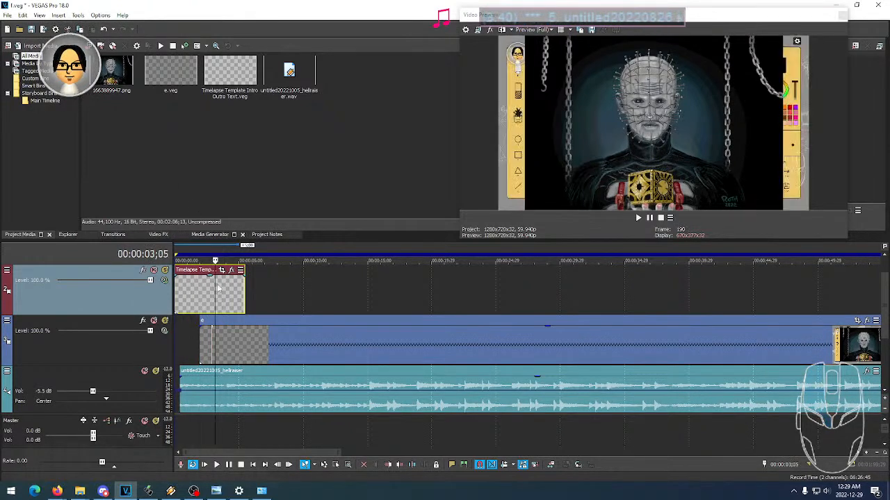
{"action": "left_click", "coordinate": [185, 295]}
{"action": "left_click", "coordinate": [176, 295]}
{"action": "left_click", "coordinate": [187, 295]}
{"action": "left_click", "coordinate": [200, 294]}
{"action": "key", "text": "space"}
{"action": "key", "text": "space"}
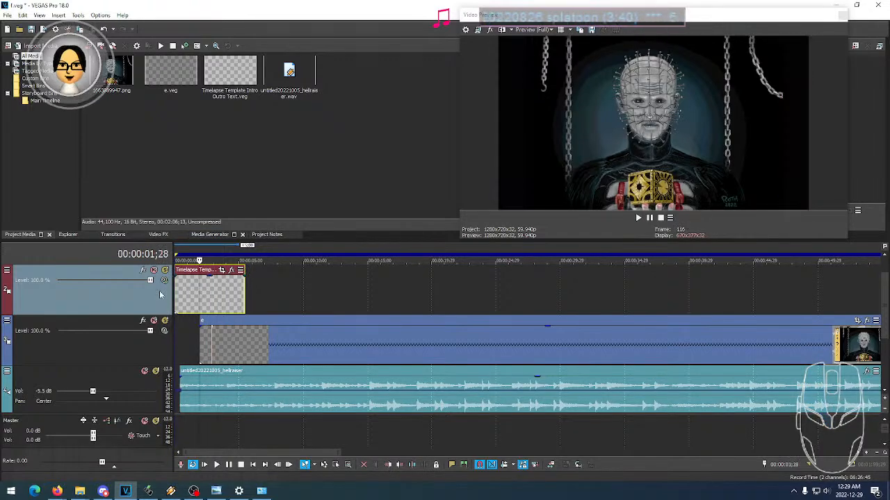
- Duplicate the intro text track and add VEGAS Gaussian Blur to the event on the duplicate
{"action": "right_click", "coordinate": [152, 301]}
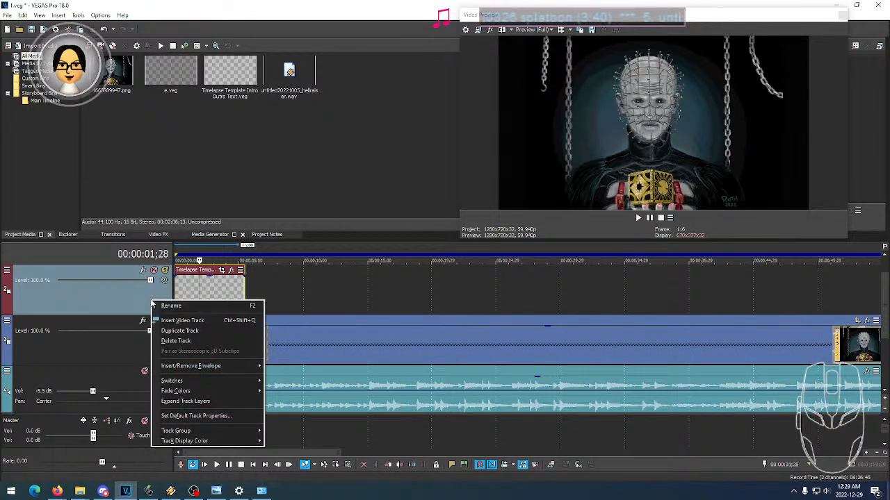
{"action": "left_click", "coordinate": [184, 331]}
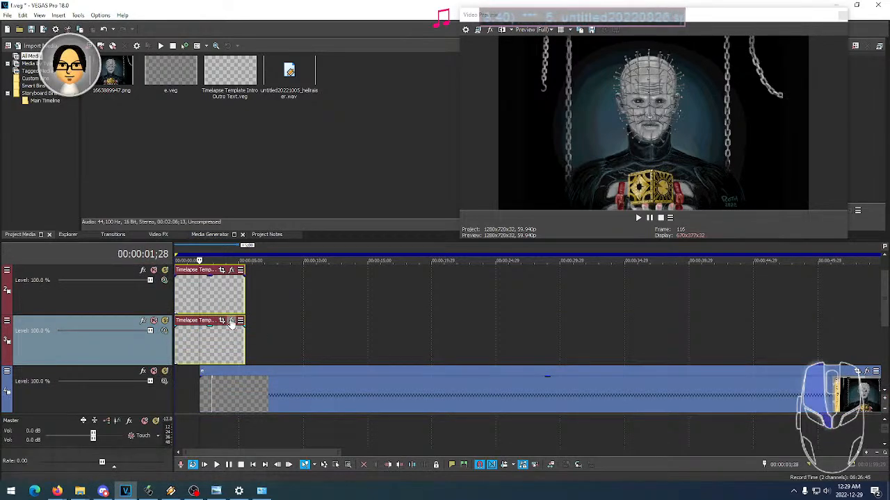
{"action": "left_click", "coordinate": [231, 321]}
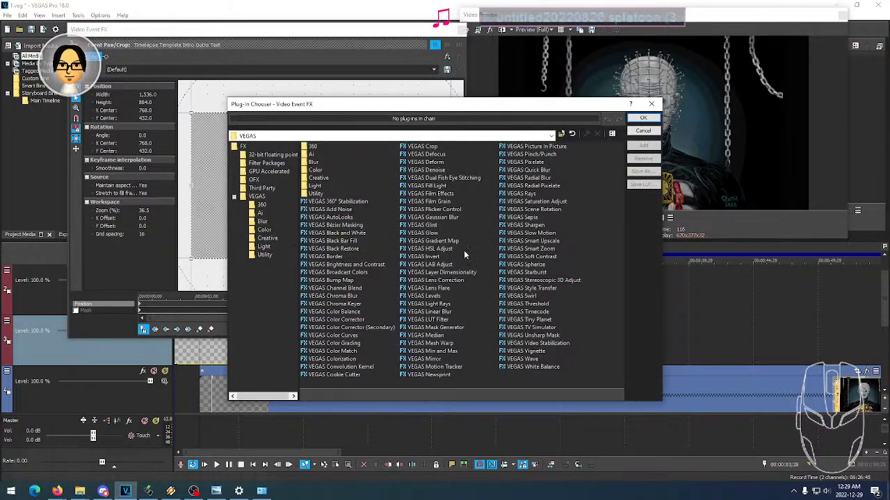
{"action": "left_click", "coordinate": [435, 218]}
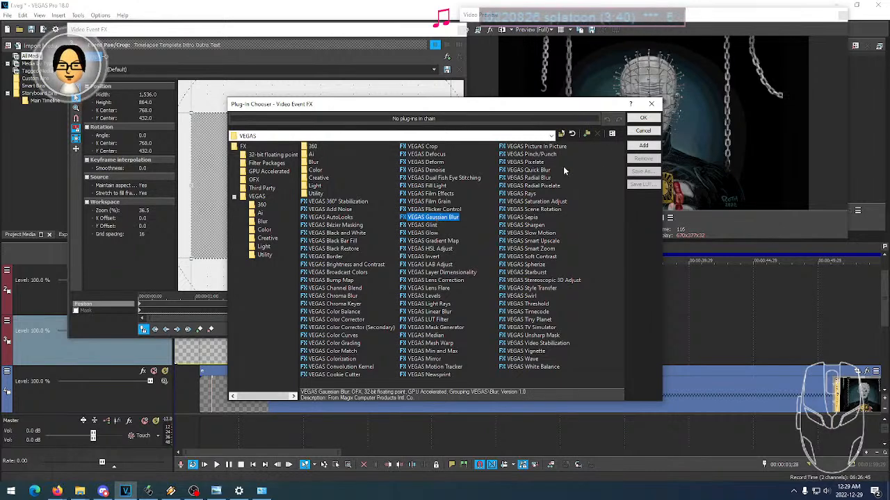
{"action": "left_click", "coordinate": [644, 144]}
{"action": "left_click", "coordinate": [642, 117]}
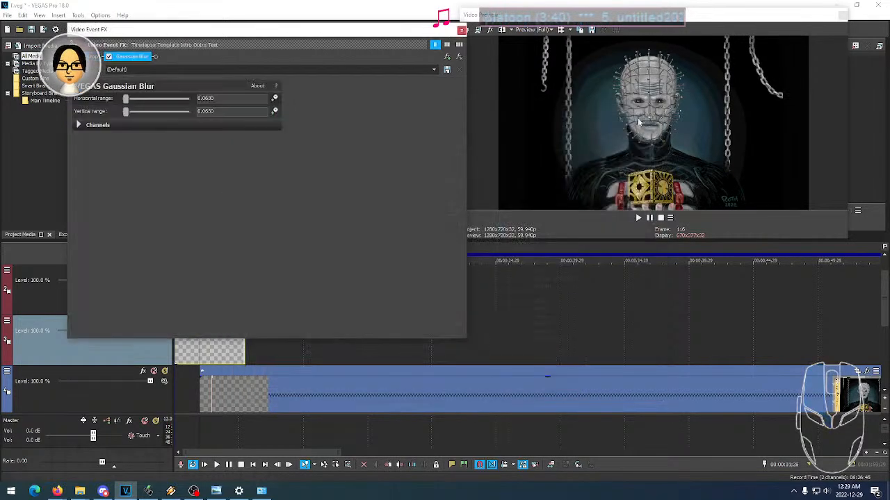
{"action": "left_click", "coordinate": [462, 30]}
- Compare the two intro text events and examine the upper event's pan/crop framing
{"action": "left_click", "coordinate": [228, 351]}
{"action": "left_click", "coordinate": [230, 350]}
{"action": "left_click", "coordinate": [224, 341]}
{"action": "left_click", "coordinate": [201, 323]}
{"action": "left_click", "coordinate": [200, 298]}
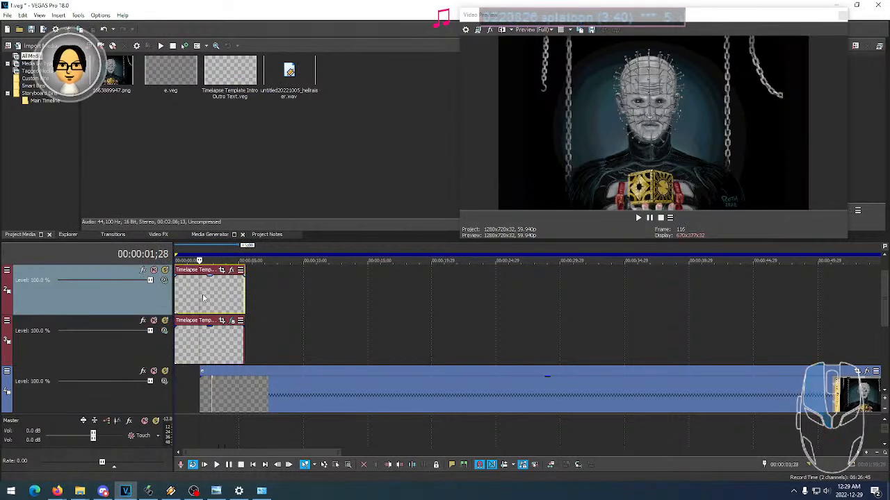
{"action": "left_click", "coordinate": [221, 270]}
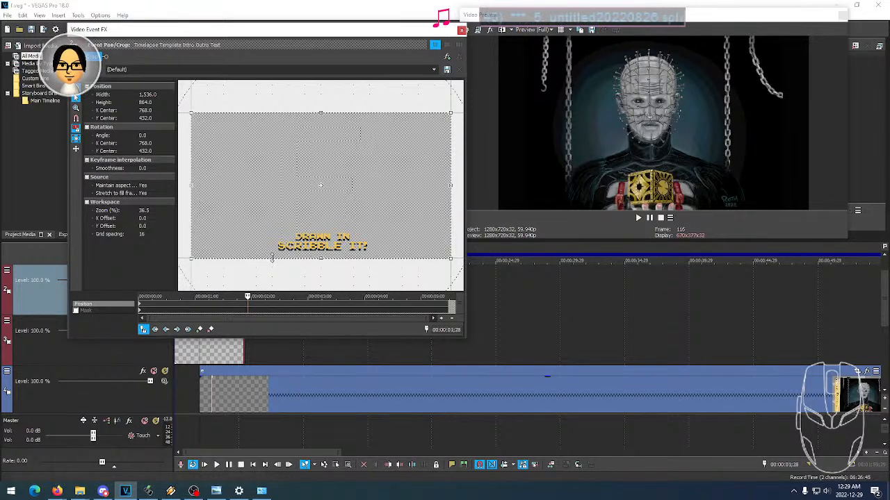
{"action": "left_click", "coordinate": [461, 30]}
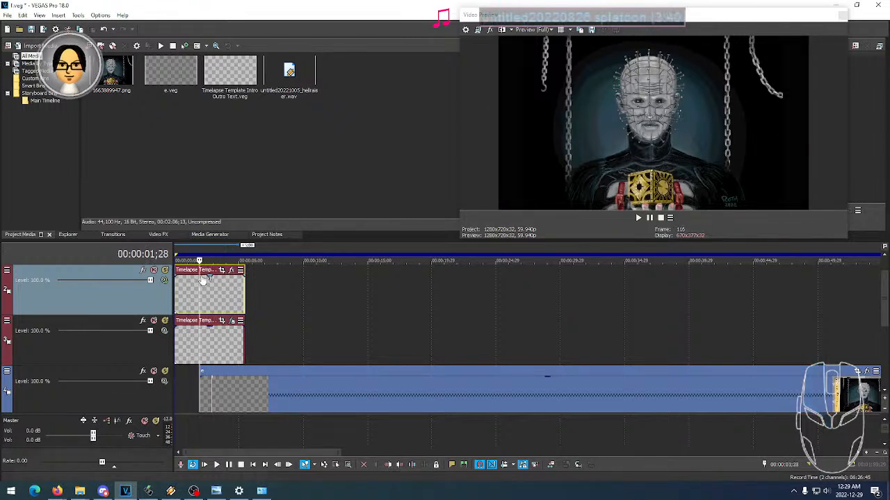
- Delete the duplicated intro text track with the blurred event
{"action": "right_click", "coordinate": [147, 353]}
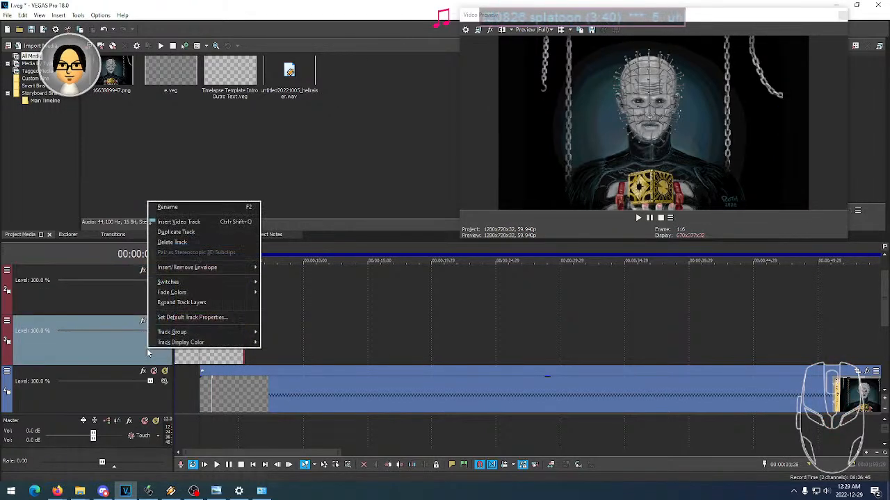
{"action": "left_click", "coordinate": [172, 242]}
{"action": "left_click", "coordinate": [441, 265]}
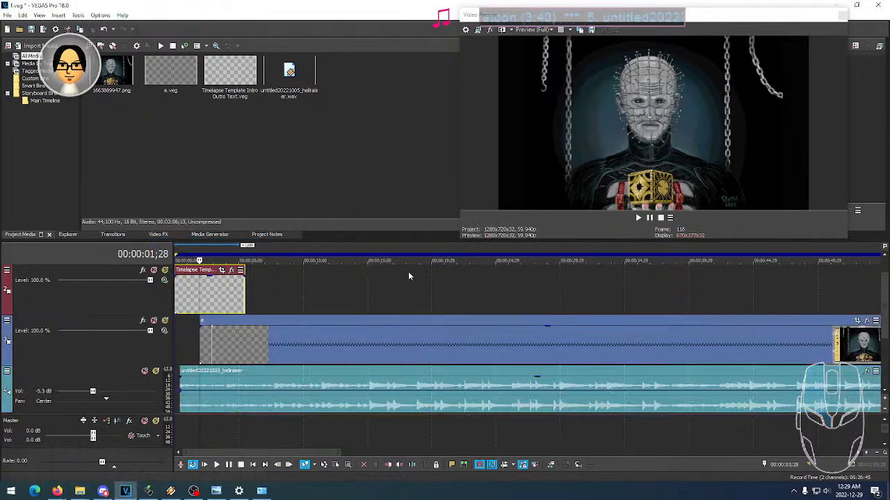
- Insert a video track above the intro text, place 1663889947.png at its start, and check it at several points
{"action": "right_click", "coordinate": [128, 291]}
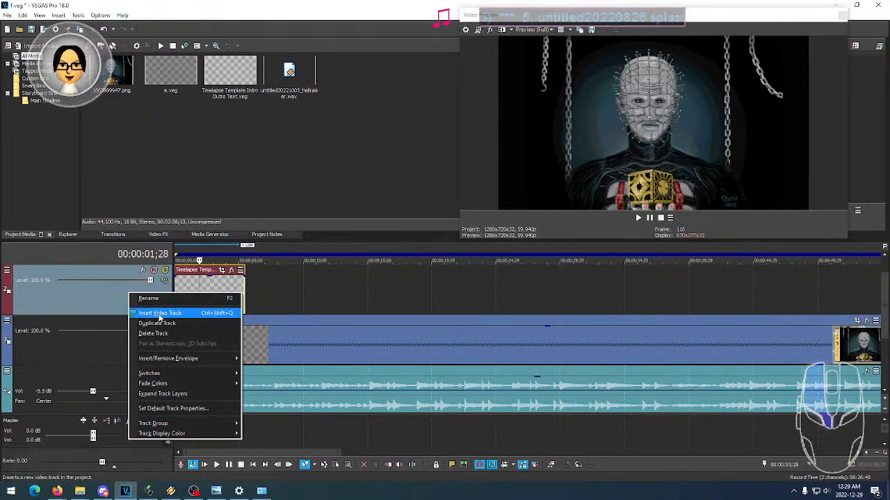
{"action": "left_click", "coordinate": [159, 313]}
{"action": "left_click_drag", "start_coordinate": [111, 73], "coordinate": [184, 282]}
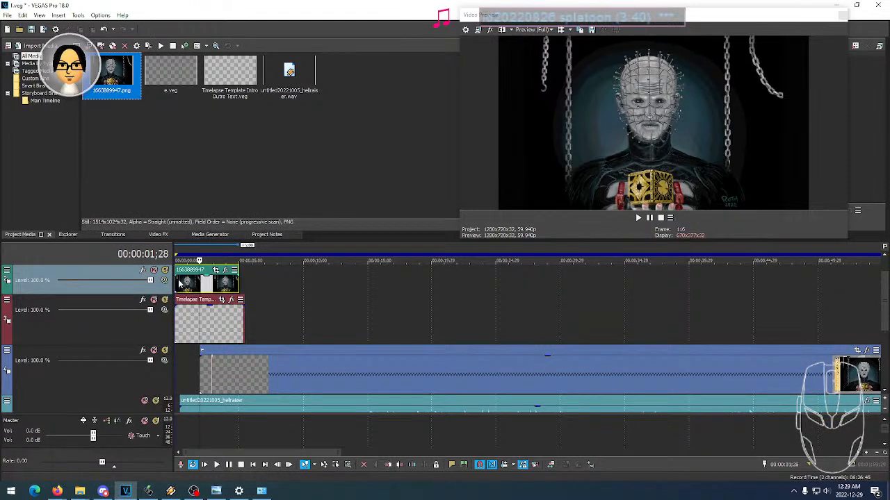
{"action": "left_click", "coordinate": [216, 284]}
{"action": "left_click", "coordinate": [226, 284]}
{"action": "left_click", "coordinate": [231, 284]}
{"action": "left_click", "coordinate": [216, 283]}
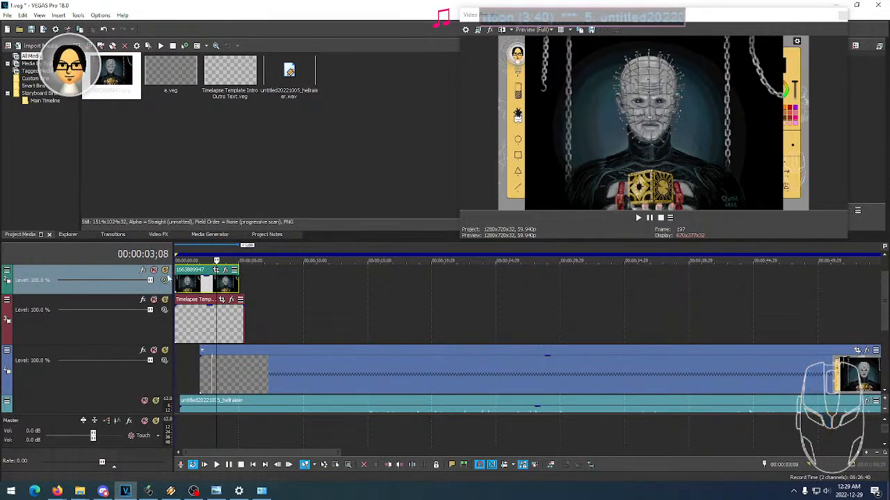
- Mute the new image track, compare its event with the image on the topmost track, and unmute it
{"action": "left_click", "coordinate": [155, 272]}
{"action": "left_click", "coordinate": [221, 326]}
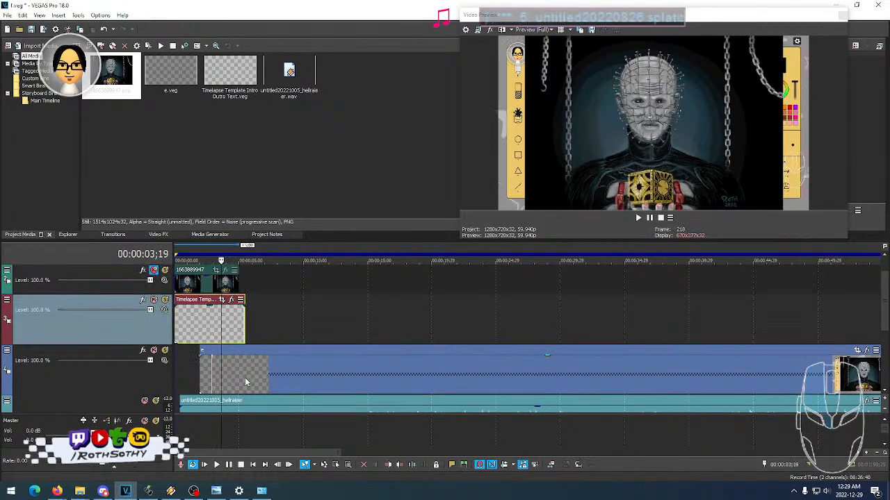
{"action": "left_click_drag", "start_coordinate": [884, 304], "coordinate": [884, 285]}
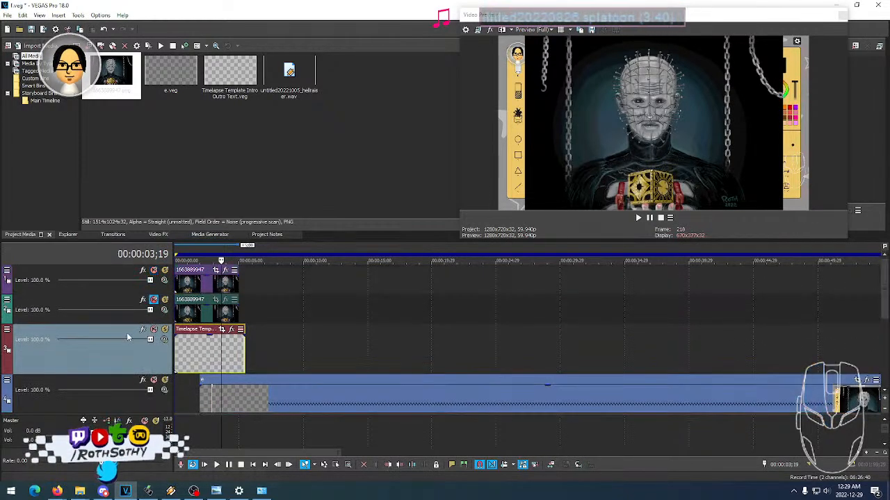
{"action": "left_click", "coordinate": [199, 288]}
{"action": "left_click", "coordinate": [191, 313]}
{"action": "left_click", "coordinate": [210, 286]}
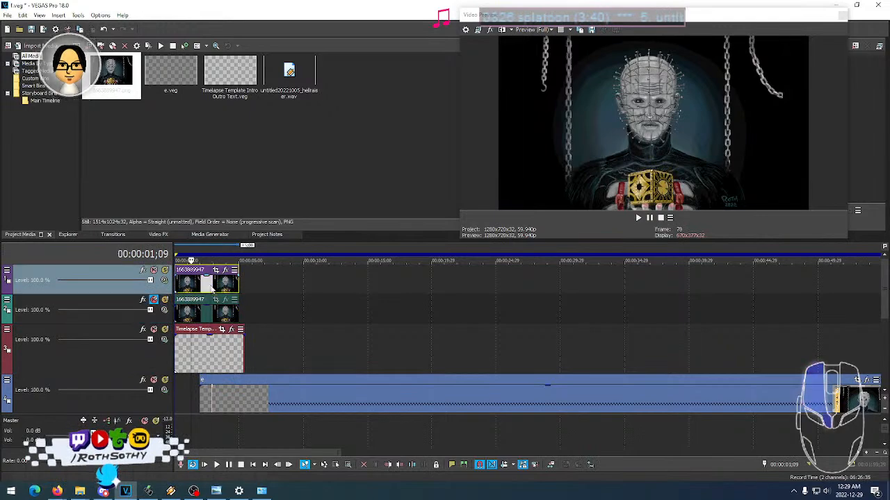
{"action": "left_click", "coordinate": [154, 301]}
{"action": "left_click", "coordinate": [218, 312]}
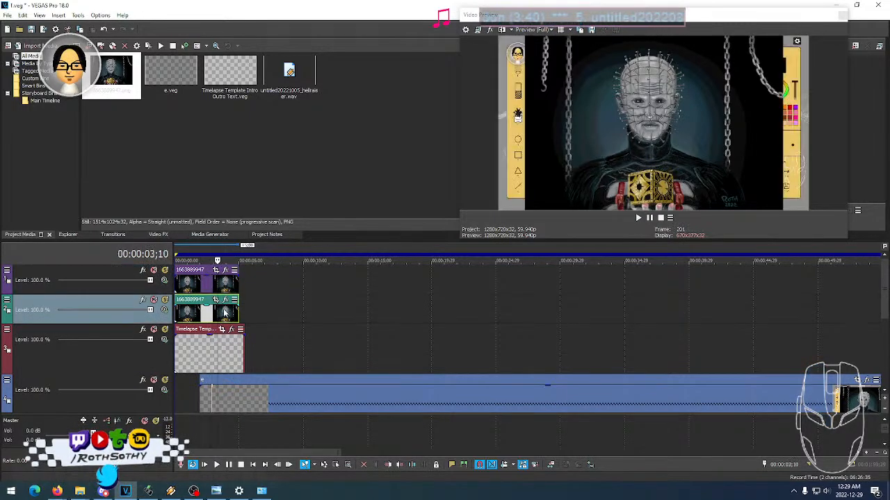
{"action": "left_click", "coordinate": [226, 302]}
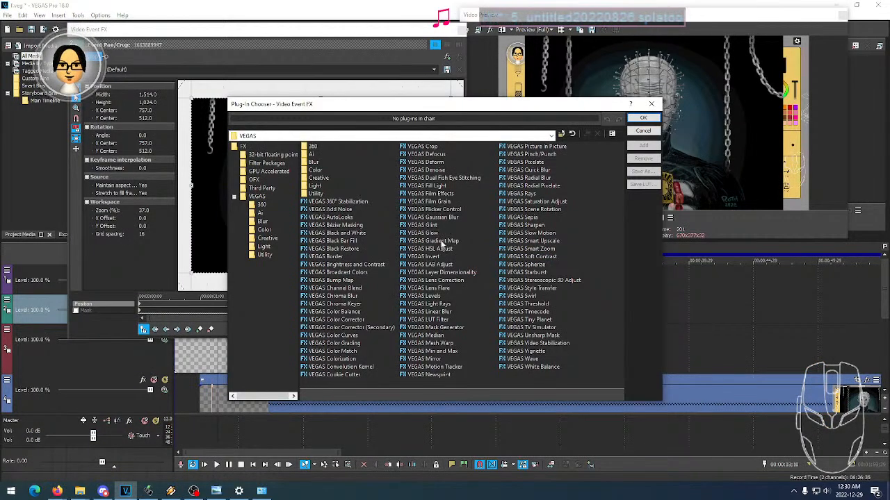
{"action": "left_click", "coordinate": [447, 221]}
{"action": "left_click", "coordinate": [644, 145]}
{"action": "left_click", "coordinate": [643, 118]}
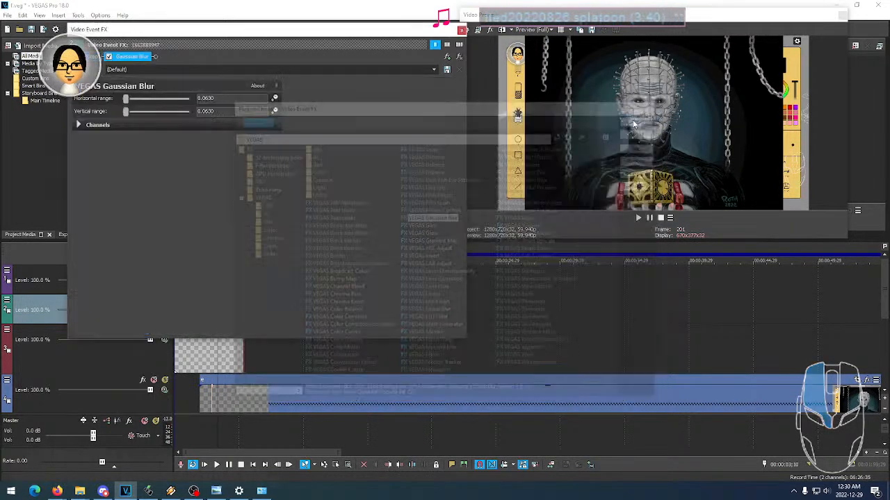
- Close the Gaussian Blur settings and play the intro to check both image tracks
{"action": "left_click", "coordinate": [459, 30]}
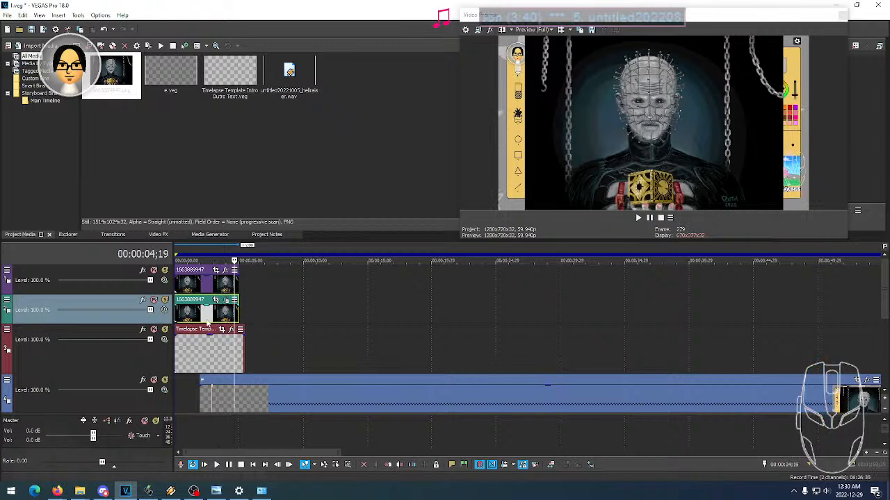
{"action": "key", "text": "space"}
{"action": "scroll", "coordinate": [179, 319], "scroll_direction": "up", "scroll_amount": 5}
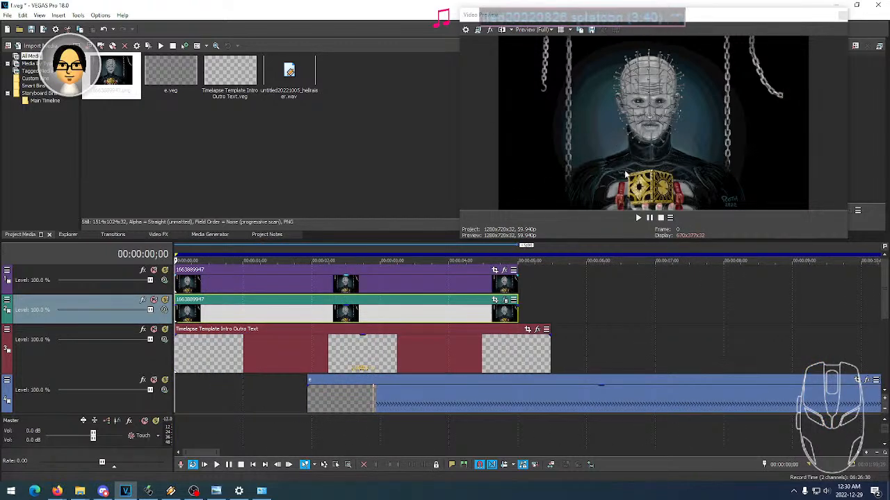
- Open Pan/Crop for the image event on the topmost track and add a position keyframe at the event's end
{"action": "left_click", "coordinate": [488, 287]}
{"action": "left_click", "coordinate": [495, 270]}
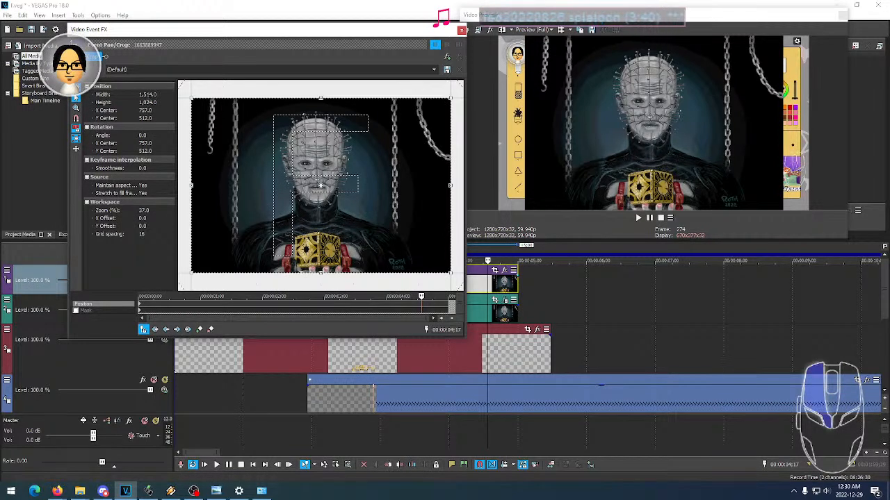
{"action": "left_click", "coordinate": [147, 95]}
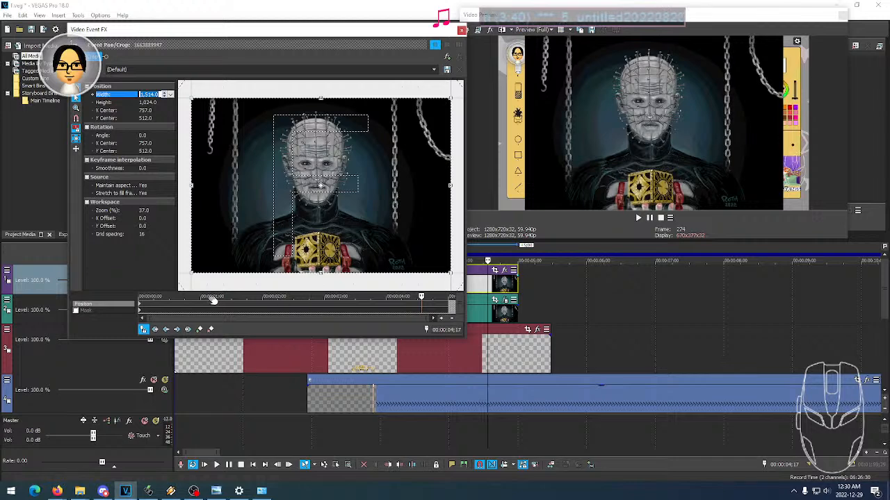
{"action": "left_click", "coordinate": [140, 305]}
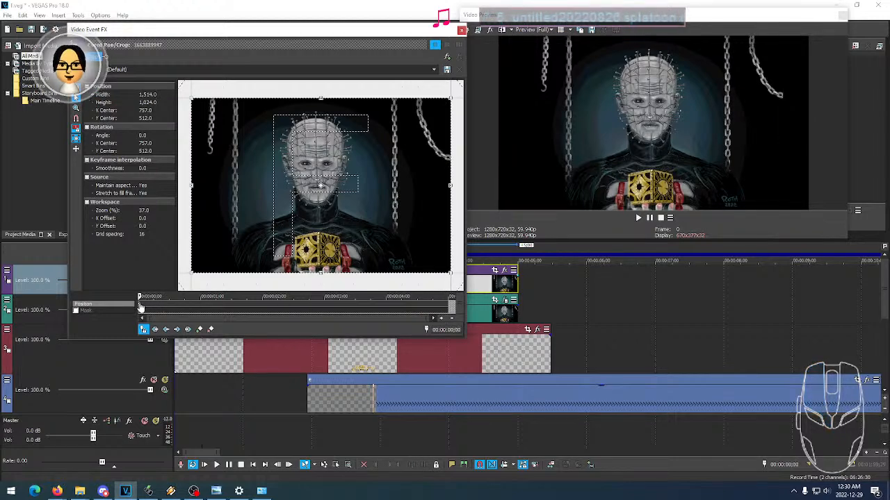
{"action": "left_click_drag", "start_coordinate": [401, 306], "coordinate": [437, 306]}
{"action": "left_click", "coordinate": [200, 331]}
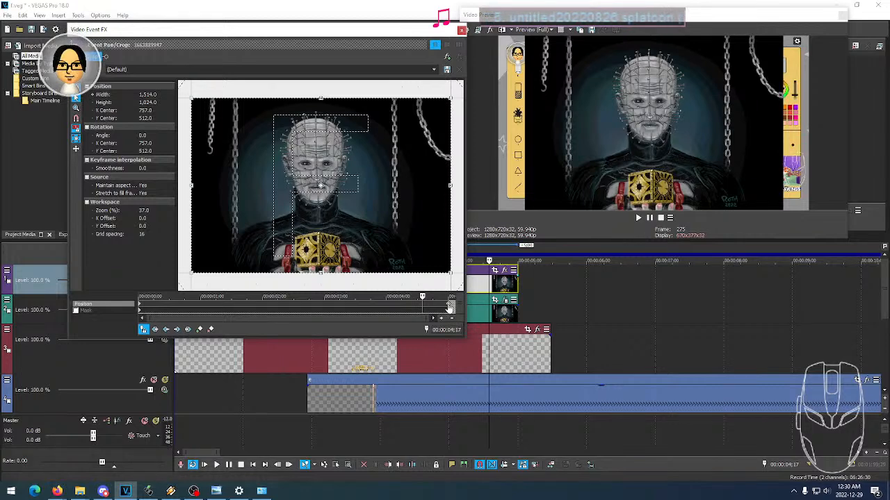
- Add a position keyframe at 00:00:04;14 and reduce its crop frame to about 1,434 × 970, shifted slightly down
{"action": "left_click", "coordinate": [392, 305]}
{"action": "left_click", "coordinate": [384, 305]}
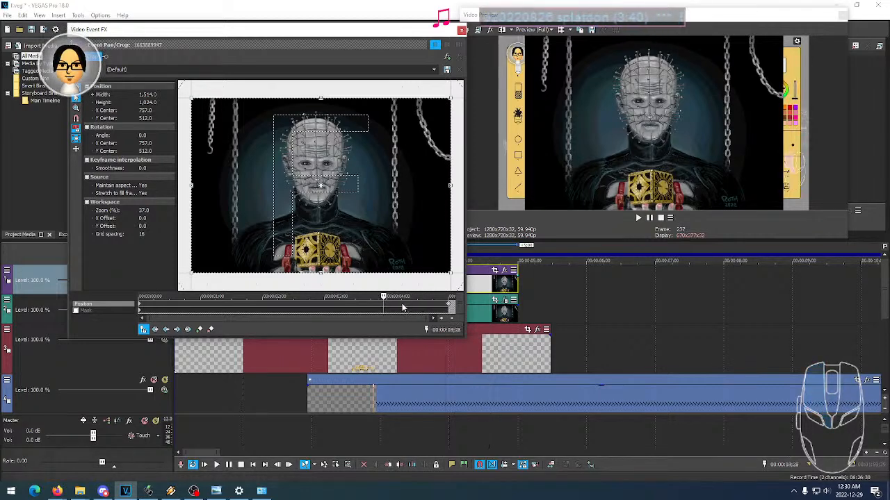
{"action": "left_click", "coordinate": [417, 304]}
{"action": "left_click", "coordinate": [199, 331]}
{"action": "left_click_drag", "start_coordinate": [448, 100], "coordinate": [444, 103]}
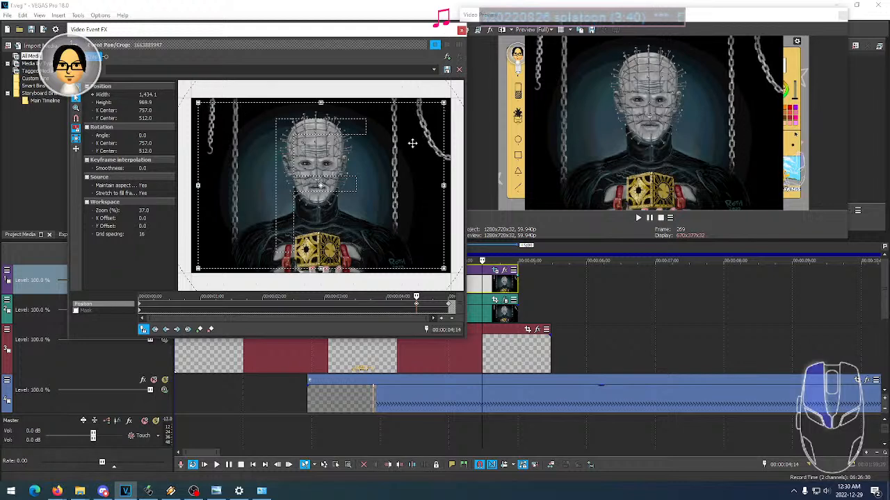
{"action": "left_click_drag", "start_coordinate": [412, 143], "coordinate": [412, 145]}
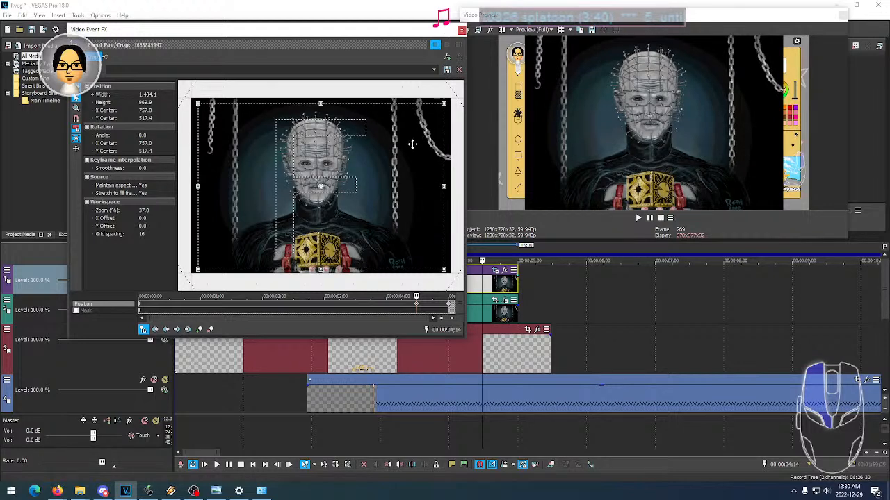
- At the starting position keyframe, shrink the crop frame to about 1,202 × 813, centred on the image
{"action": "left_click", "coordinate": [139, 306]}
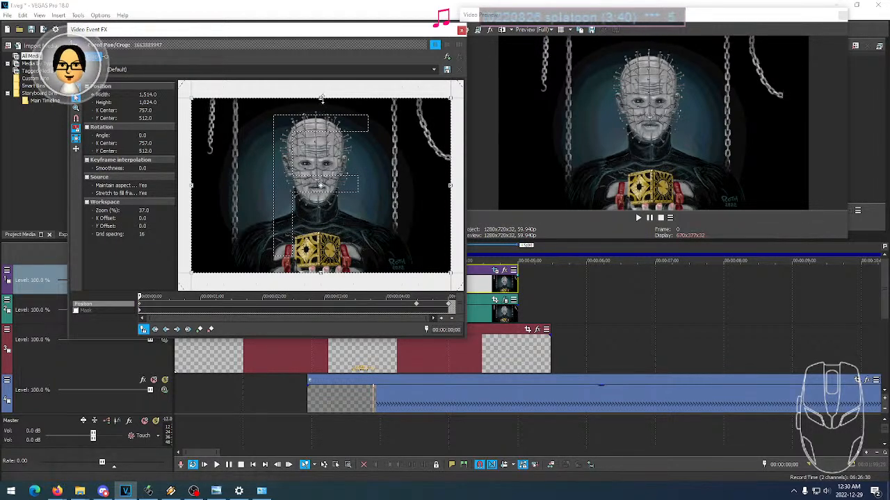
{"action": "left_click_drag", "start_coordinate": [321, 99], "coordinate": [320, 116]}
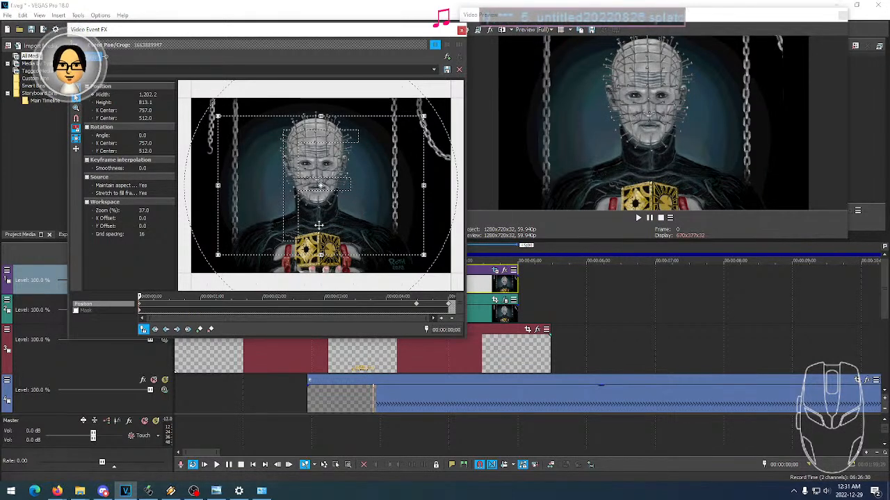
- Examine the animated crop at the event's start, within the first second and just before the middle keyframe
{"action": "left_click", "coordinate": [139, 304]}
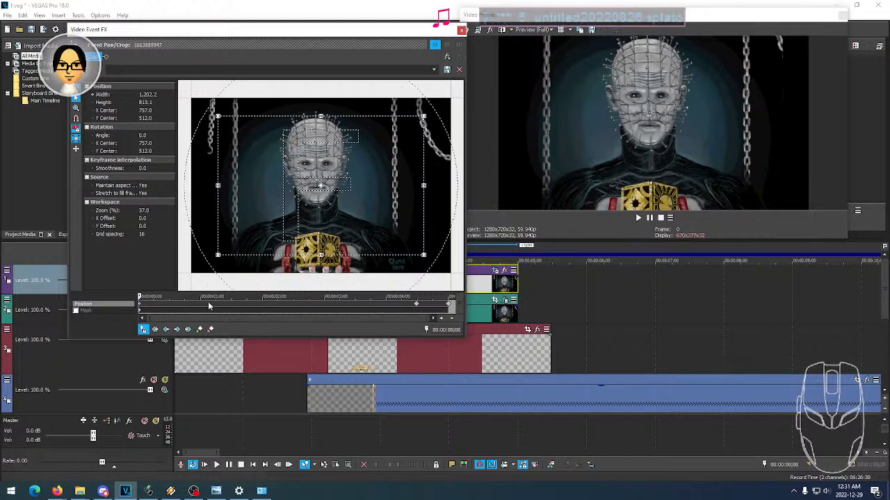
{"action": "left_click", "coordinate": [185, 305]}
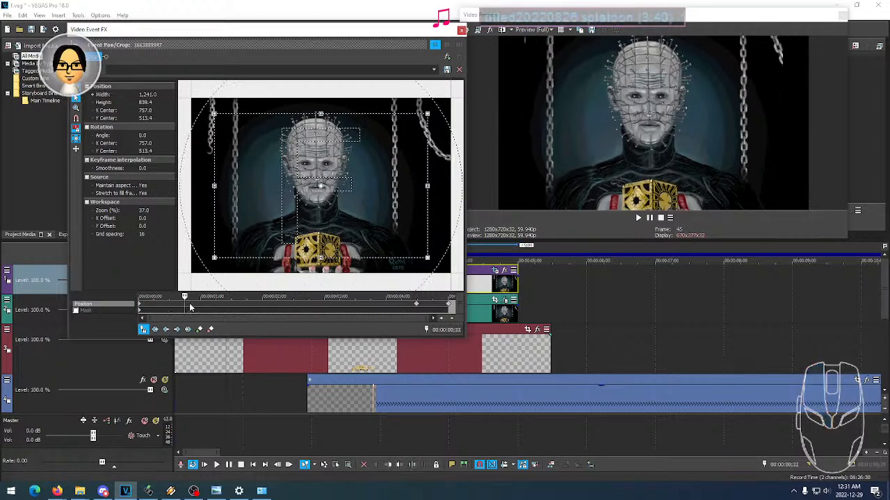
{"action": "left_click", "coordinate": [193, 306]}
{"action": "left_click", "coordinate": [184, 307]}
{"action": "left_click", "coordinate": [189, 307]}
{"action": "left_click", "coordinate": [182, 306]}
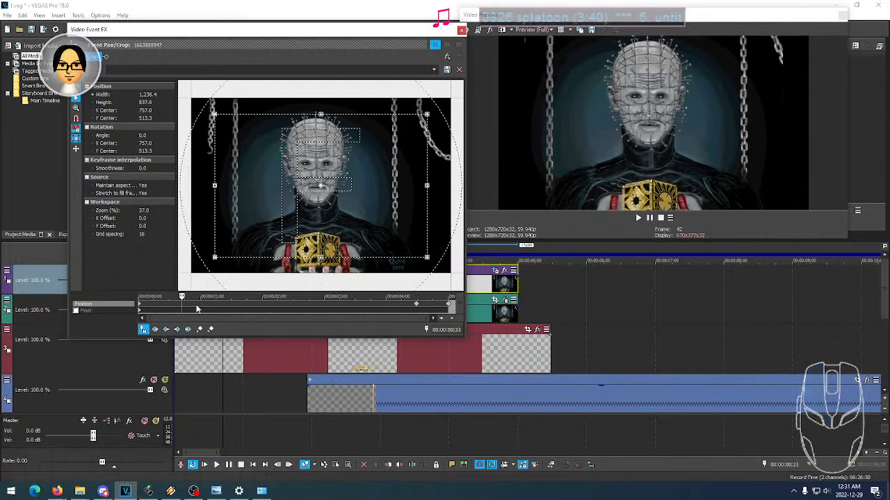
{"action": "left_click", "coordinate": [400, 305]}
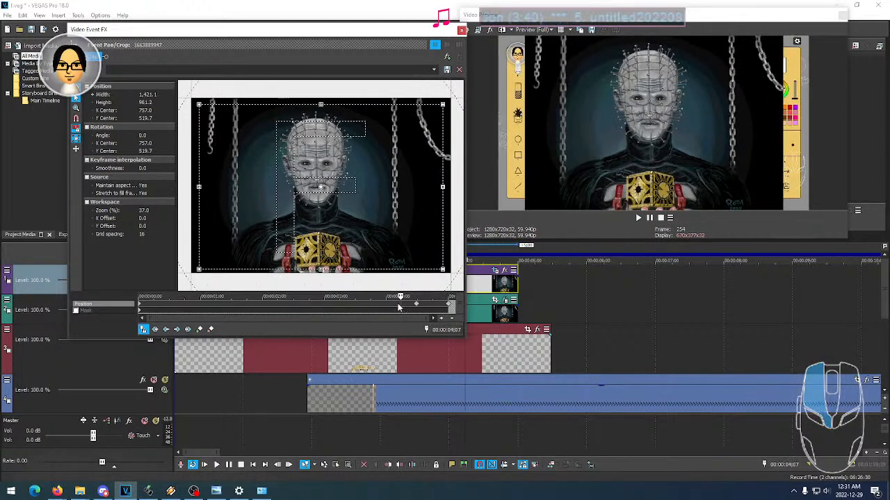
{"action": "left_click", "coordinate": [398, 305]}
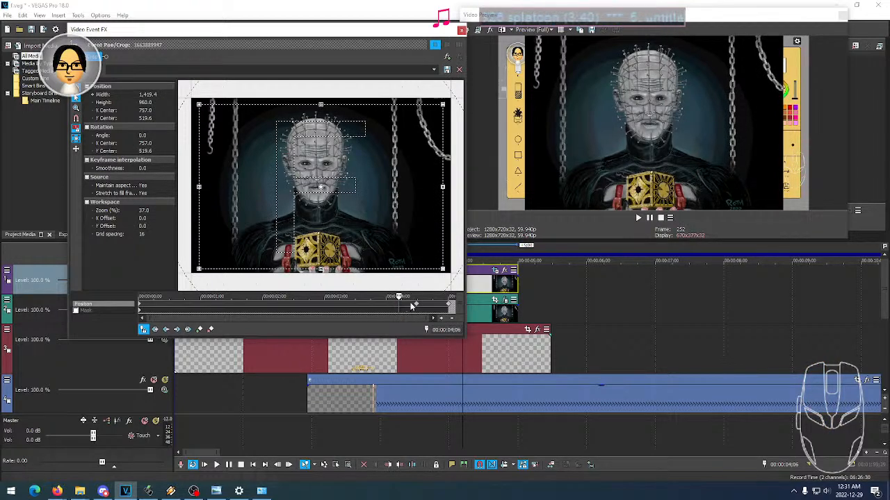
- Move the middle position keyframe to just after one second, close Pan/Crop and play the intro
{"action": "left_click_drag", "start_coordinate": [416, 304], "coordinate": [199, 306]}
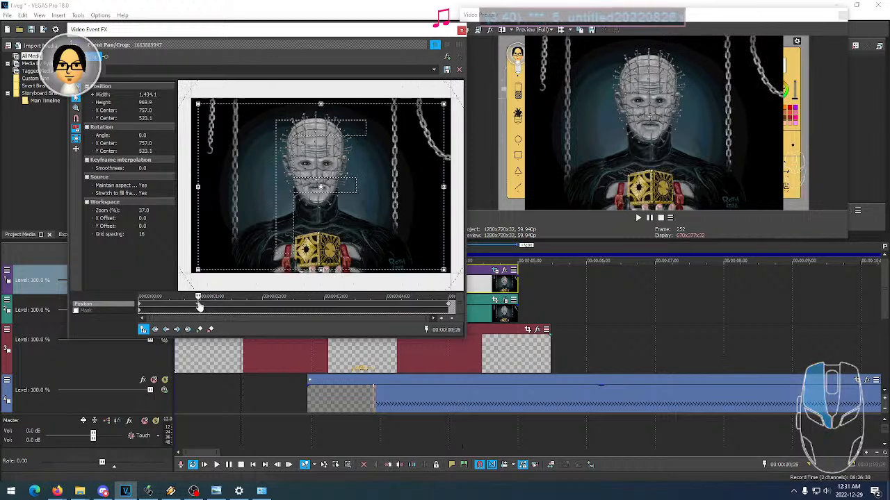
{"action": "left_click", "coordinate": [142, 308]}
{"action": "left_click", "coordinate": [461, 30]}
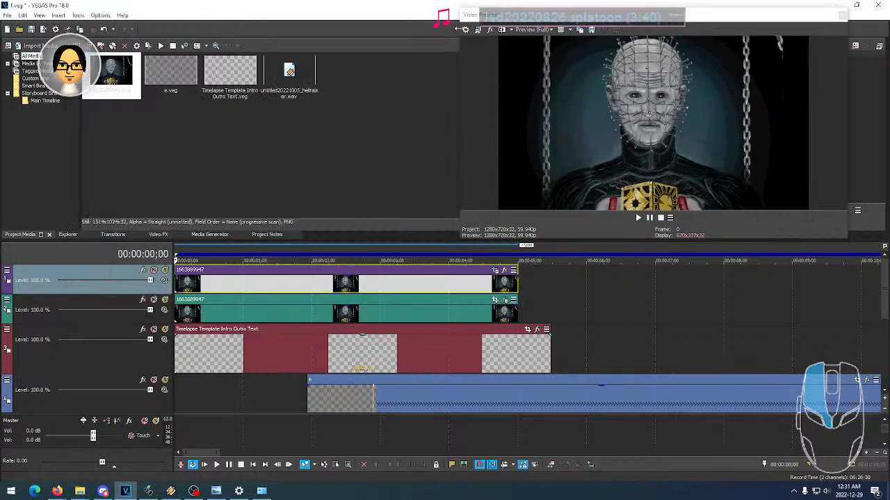
{"action": "left_click", "coordinate": [216, 464]}
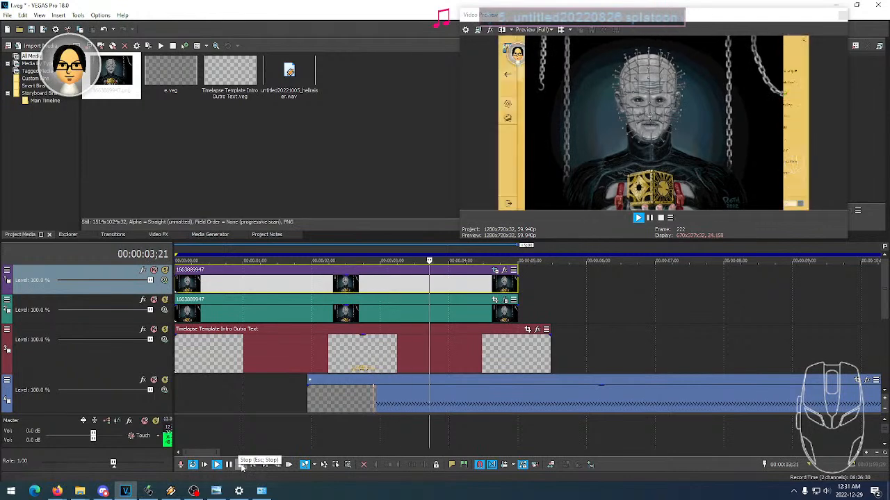
{"action": "left_click", "coordinate": [240, 464]}
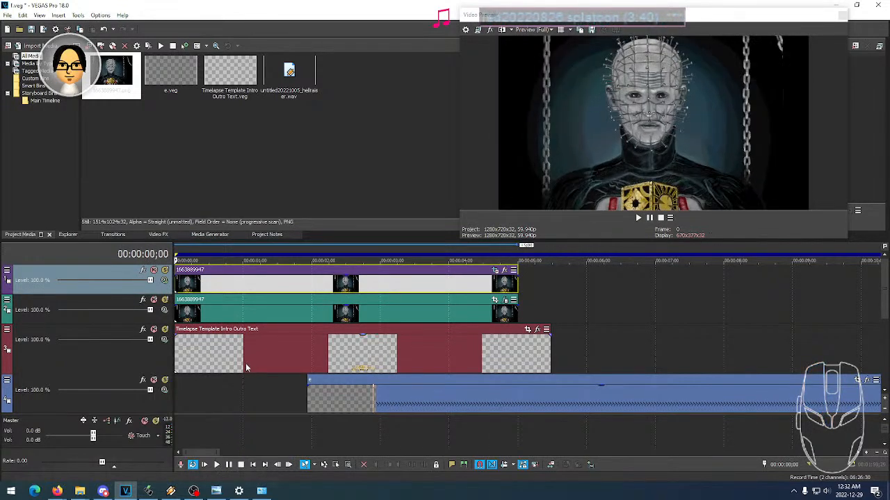
- In Pan/Crop for the second track's blurred image event, unlock the aspect ratio and set the starting frame to 1280 × 720
{"action": "left_click", "coordinate": [236, 314]}
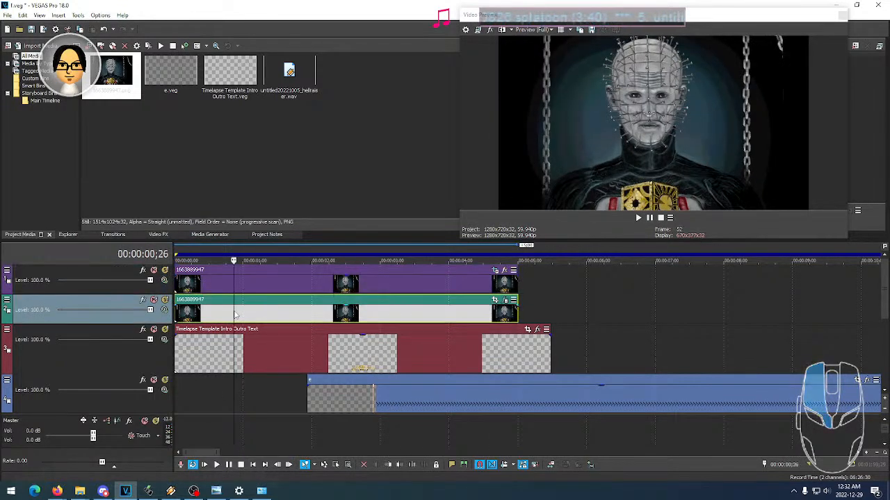
{"action": "left_click", "coordinate": [465, 317]}
{"action": "left_click", "coordinate": [495, 301]}
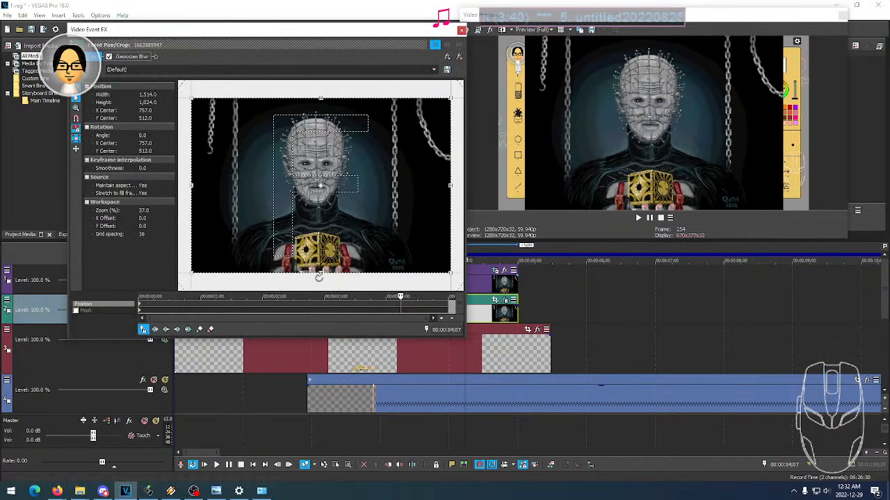
{"action": "left_click", "coordinate": [142, 308]}
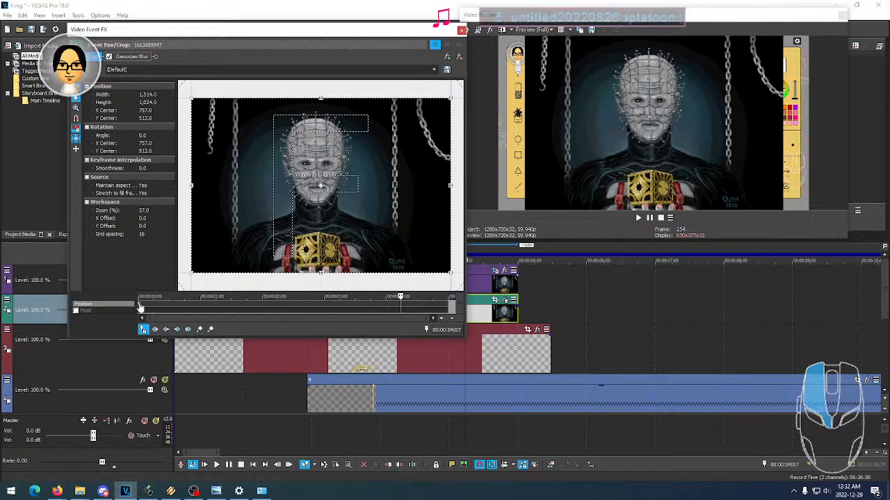
{"action": "left_click", "coordinate": [150, 94]}
{"action": "type", "text": "1280"}
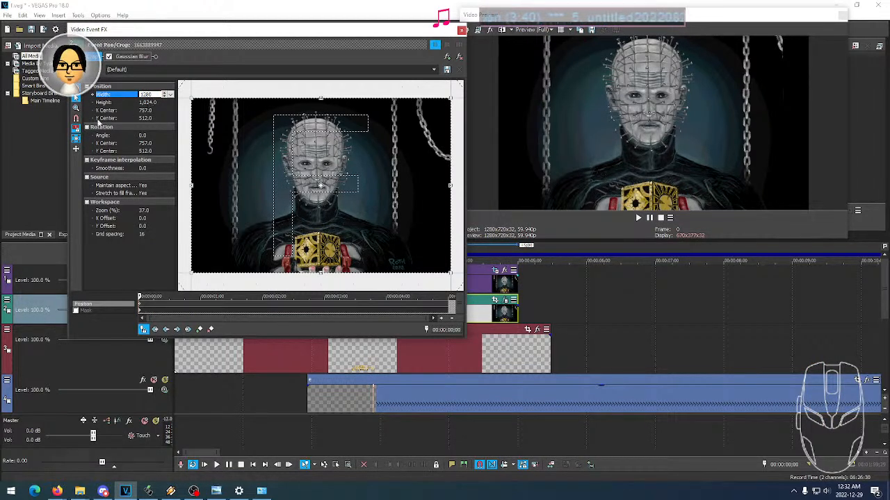
{"action": "left_click", "coordinate": [77, 131]}
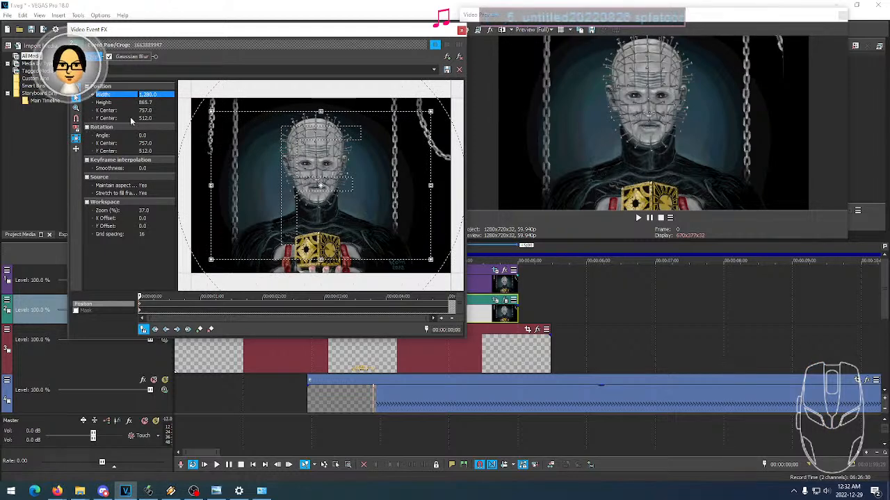
{"action": "left_click", "coordinate": [149, 103]}
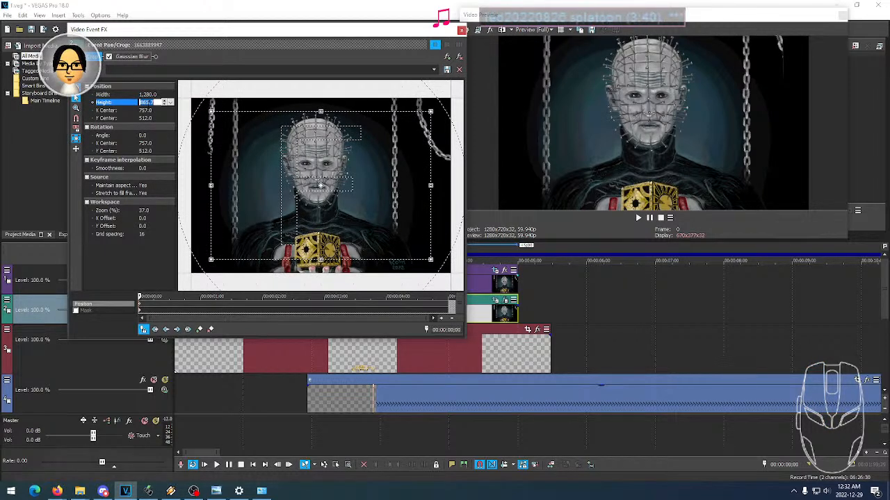
{"action": "key", "text": "Return"}
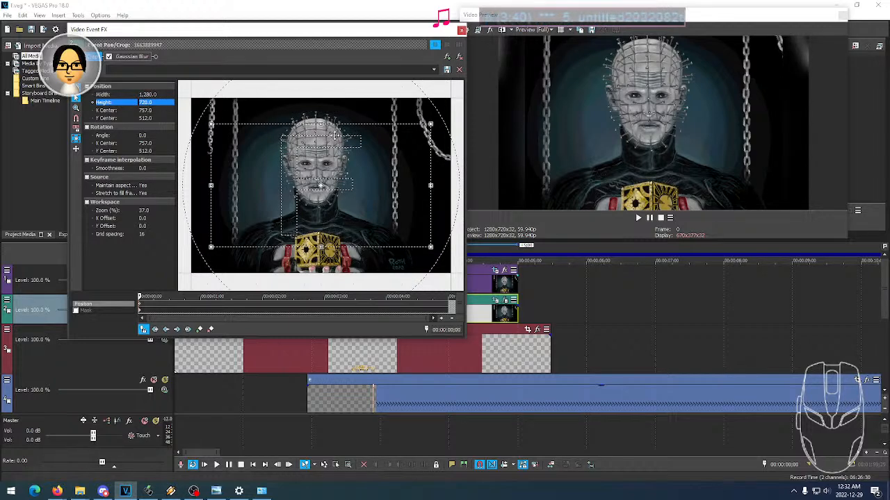
- Lock the crop frame's aspect ratio again, enlarge the frame proportionally to about 1,405 × 790, and close Pan/Crop
{"action": "left_click_drag", "start_coordinate": [321, 124], "coordinate": [321, 129]}
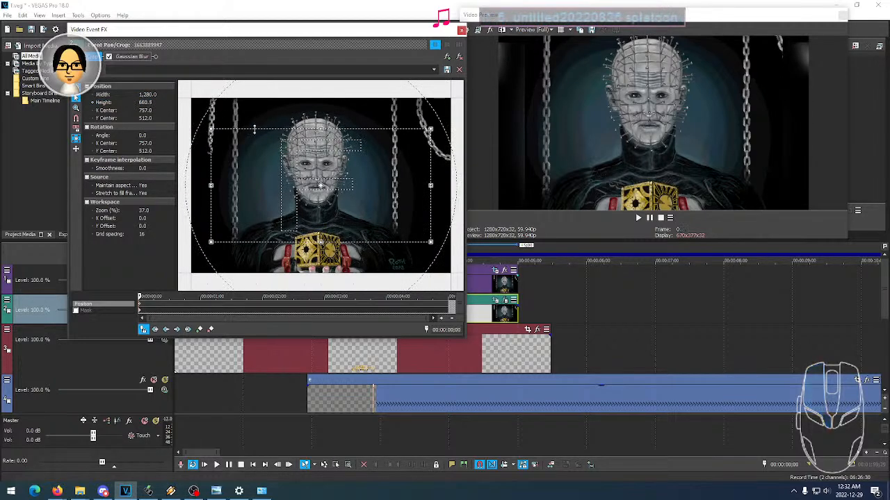
{"action": "key", "text": "ctrl+z"}
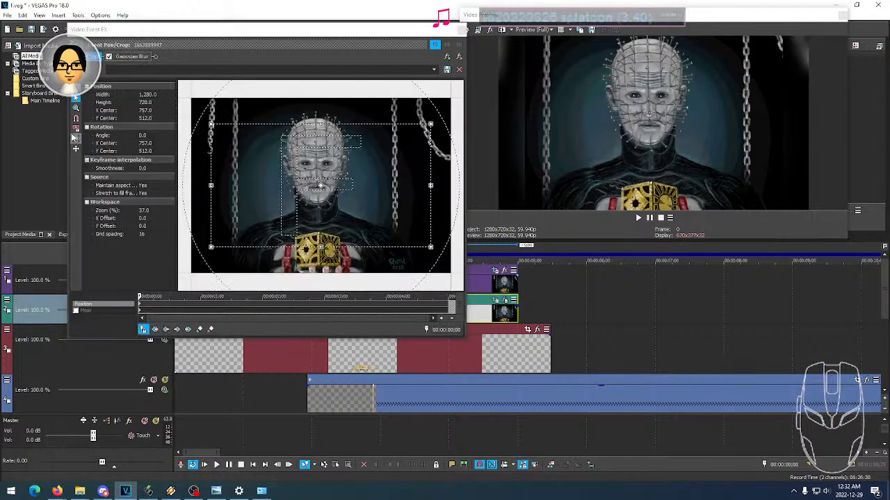
{"action": "left_click", "coordinate": [77, 130]}
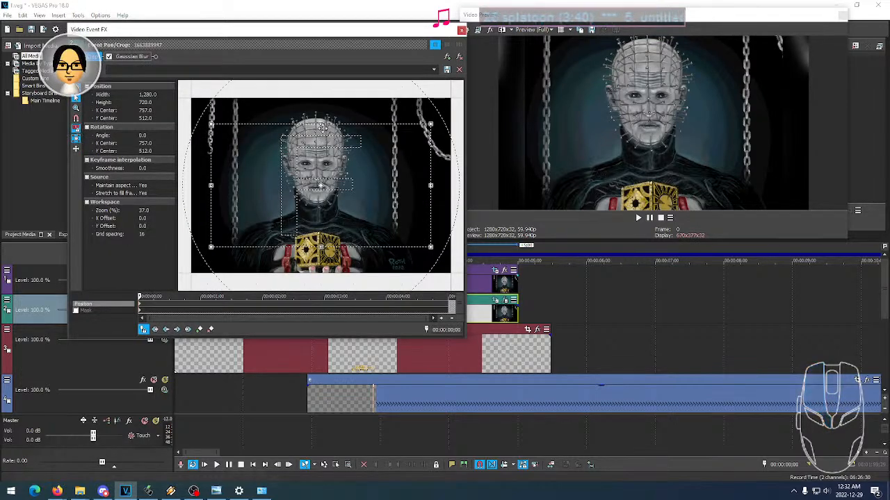
{"action": "mouse_move", "coordinate": [321, 124]}
{"action": "left_mouse_down"}
{"action": "mouse_move", "coordinate": [316, 131]}
{"action": "mouse_move", "coordinate": [317, 118]}
{"action": "left_mouse_up"}
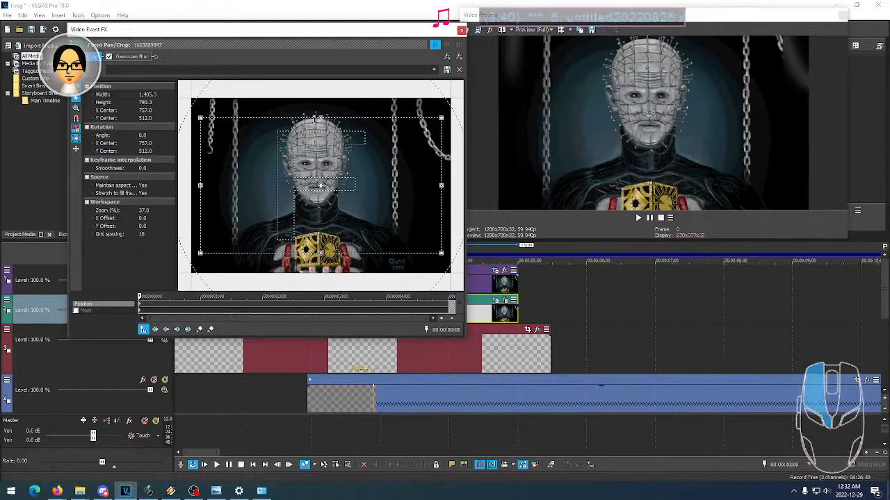
{"action": "left_click", "coordinate": [461, 30]}
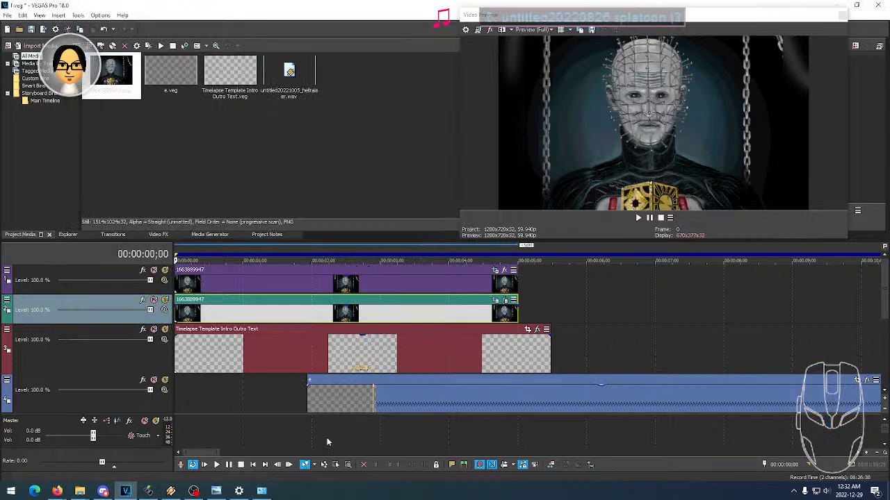
{"action": "left_click", "coordinate": [195, 491]}
{"action": "right_click", "coordinate": [857, 382]}
{"action": "left_click", "coordinate": [832, 394]}
{"action": "double_click", "coordinate": [820, 392]}
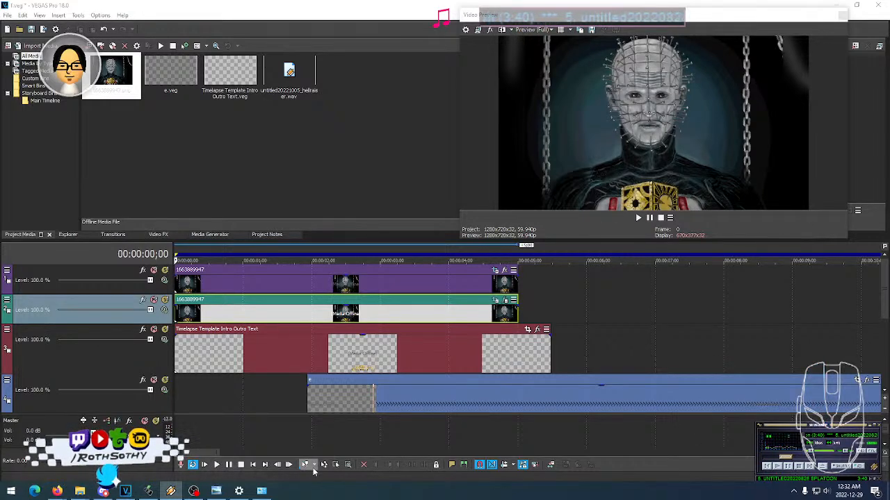
- Select the untitled20221005_hellraiser audio event on the fifth track and place the playhead at its start
{"action": "left_click_drag", "start_coordinate": [216, 453], "coordinate": [239, 453]}
{"action": "left_click_drag", "start_coordinate": [886, 307], "coordinate": [885, 331]}
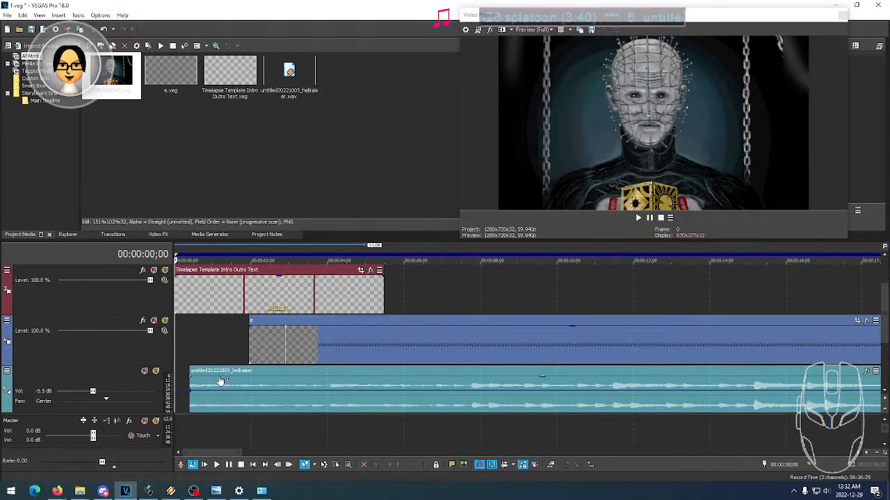
{"action": "left_click", "coordinate": [190, 383]}
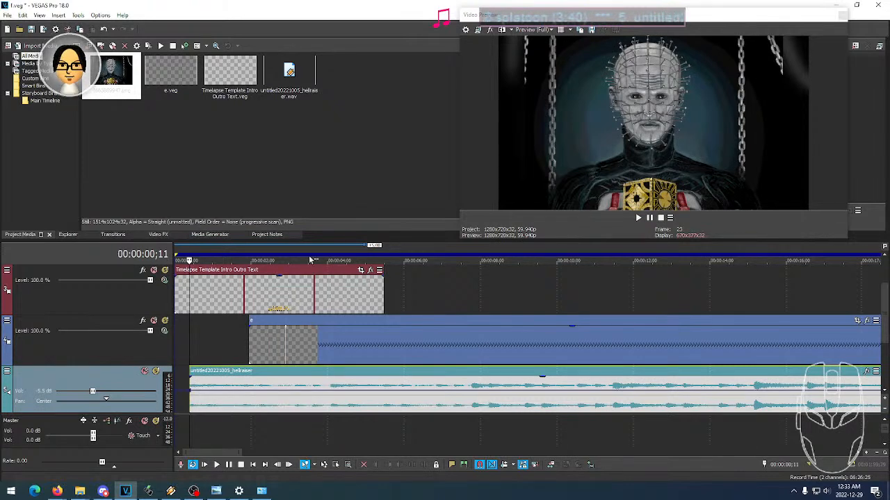
- Play the intro from the start of the timeline through the end of the title text event
{"action": "scroll", "coordinate": [884, 325], "scroll_direction": "up", "scroll_amount": 2}
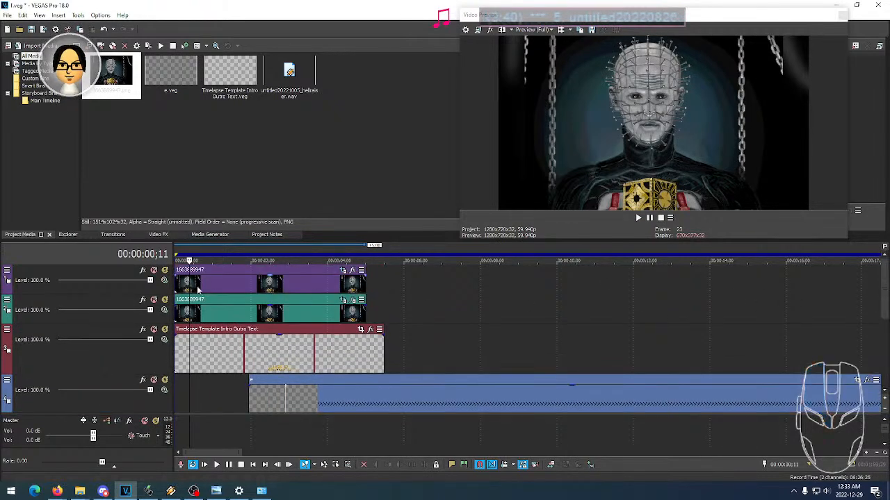
{"action": "left_click", "coordinate": [177, 252]}
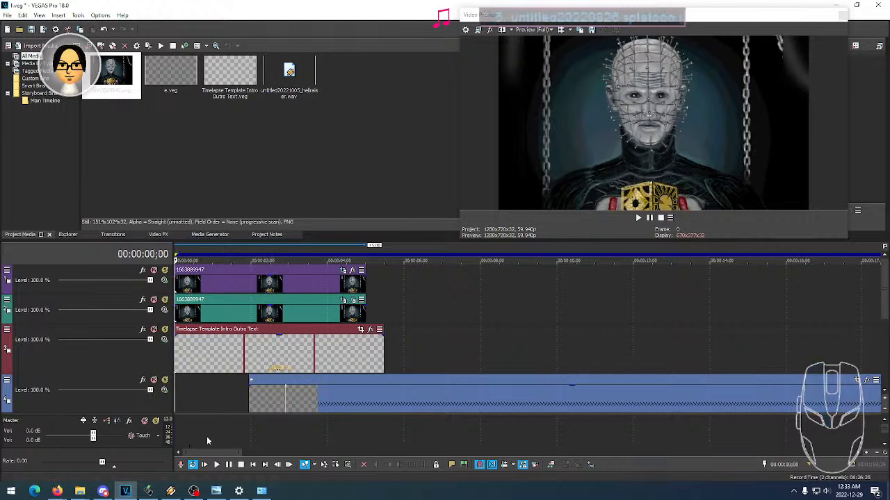
{"action": "left_click", "coordinate": [216, 464]}
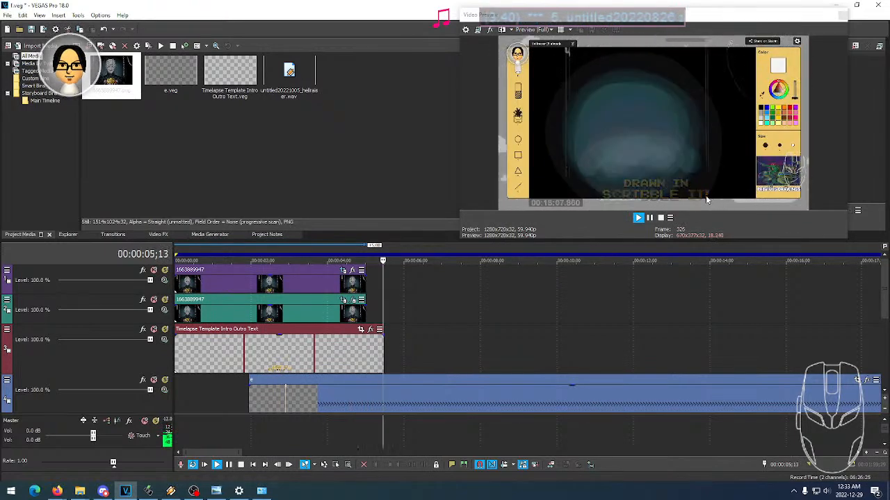
{"action": "key", "text": "space"}
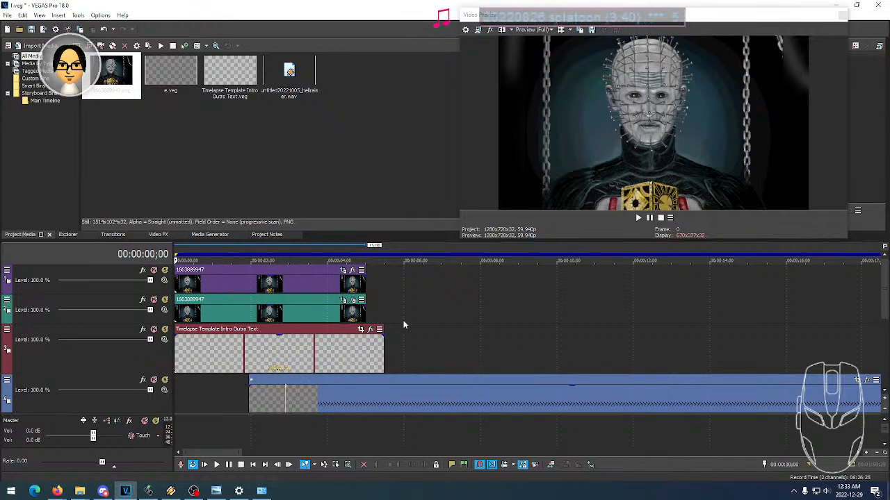
- Move the Timelapse Template Intro Outro Text track to the top of the track stack, above both image tracks
{"action": "left_click", "coordinate": [122, 362]}
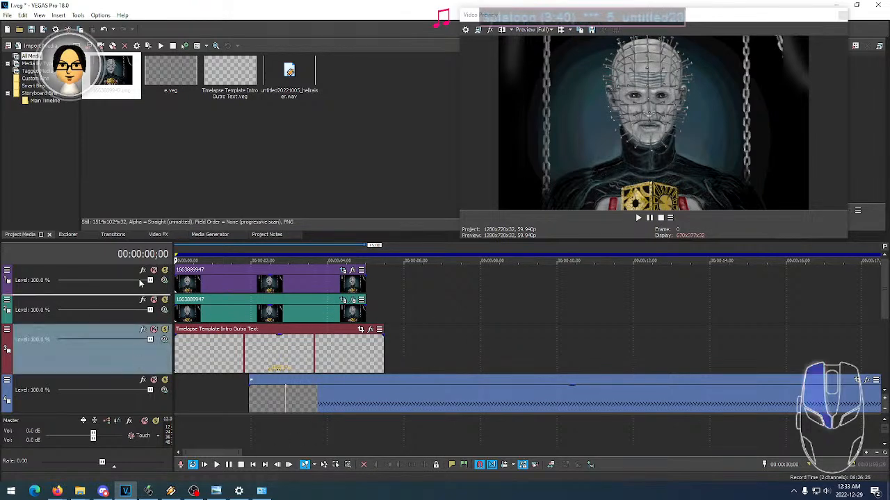
{"action": "left_click_drag", "start_coordinate": [141, 272], "coordinate": [142, 272]}
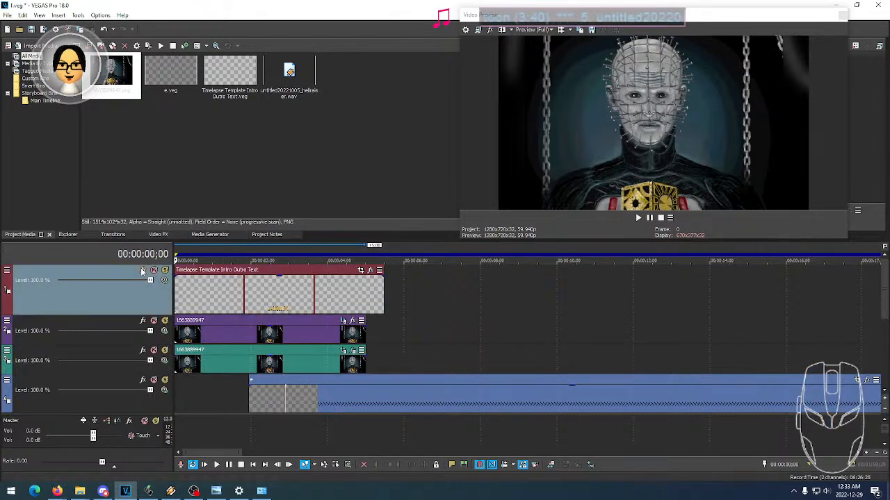
{"action": "left_click", "coordinate": [273, 303]}
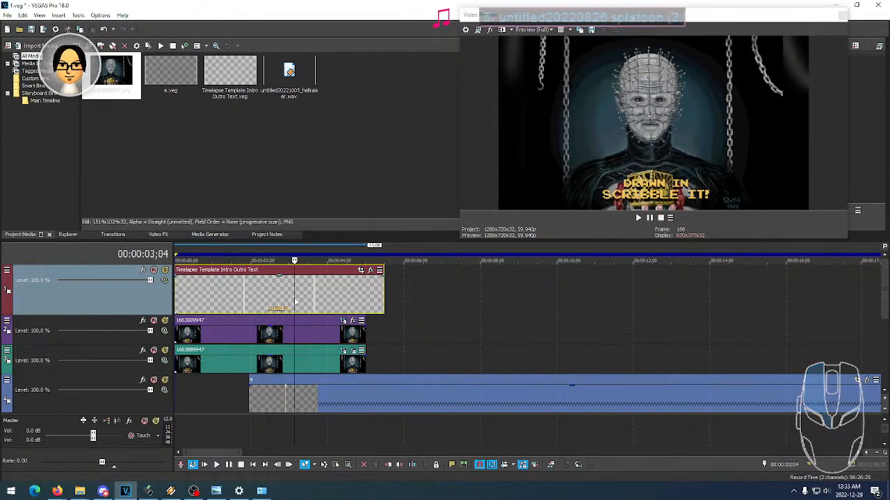
- Examine the title text at successive points from about 3 seconds to the end of its event
{"action": "left_click", "coordinate": [290, 299]}
{"action": "left_click", "coordinate": [323, 297]}
{"action": "left_click", "coordinate": [344, 294]}
{"action": "left_click", "coordinate": [359, 294]}
{"action": "left_click", "coordinate": [367, 293]}
{"action": "left_click", "coordinate": [372, 293]}
{"action": "left_click", "coordinate": [378, 293]}
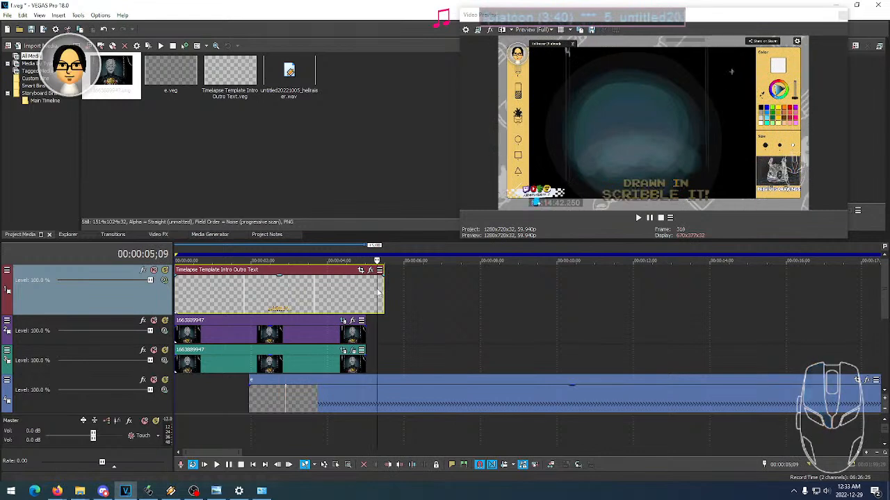
{"action": "left_click", "coordinate": [379, 292]}
{"action": "left_click", "coordinate": [372, 293]}
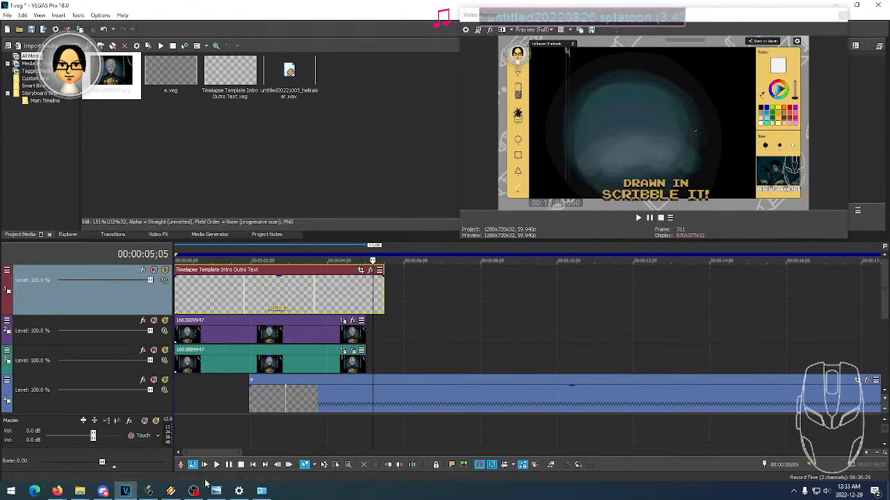
- Play the intro from the beginning to check the title text over the images, and stop after about 4 seconds
{"action": "left_click", "coordinate": [172, 491]}
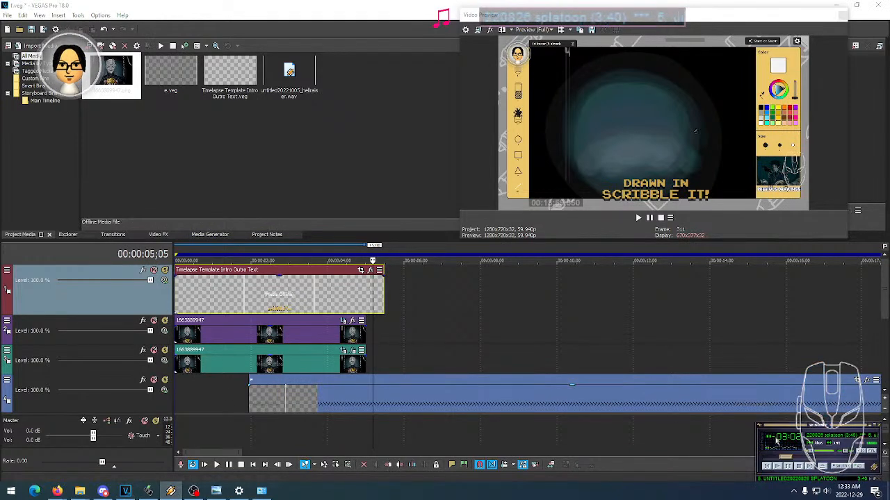
{"action": "left_click", "coordinate": [177, 399]}
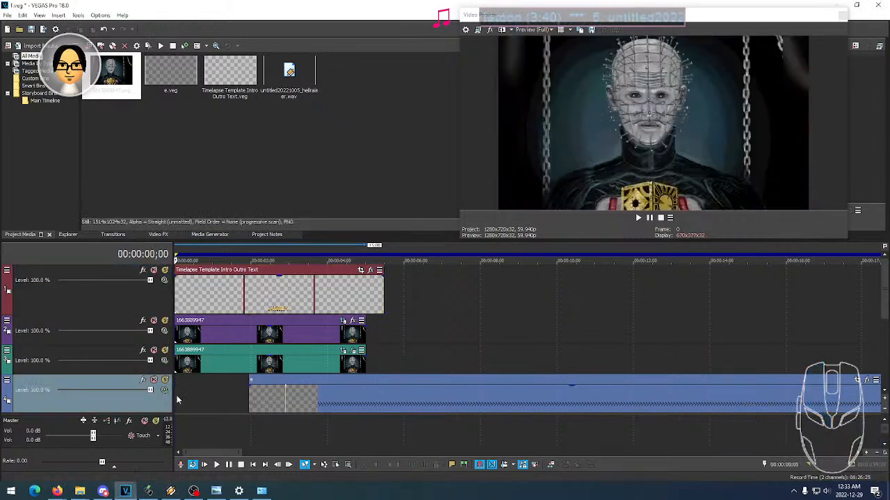
{"action": "left_click", "coordinate": [204, 464]}
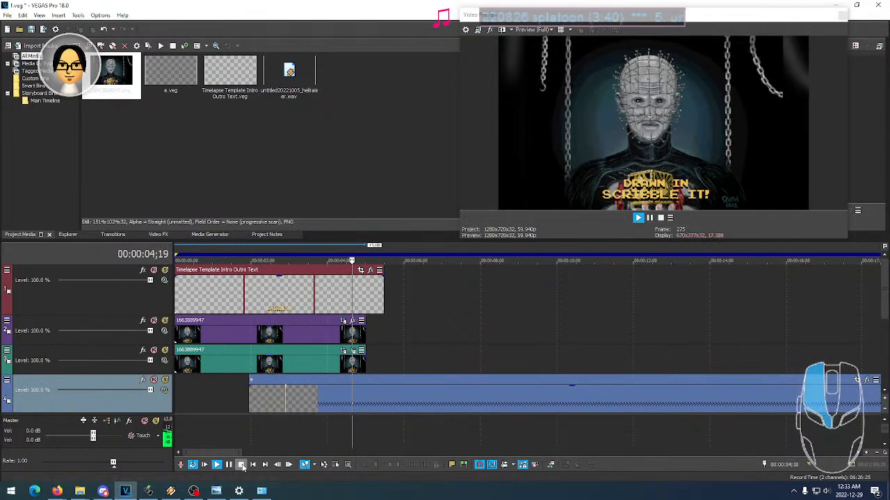
{"action": "left_click", "coordinate": [240, 465]}
- Trim the second track's image event to end at 4 seconds and preview the section from about 00:00:01;20
{"action": "left_click", "coordinate": [328, 331]}
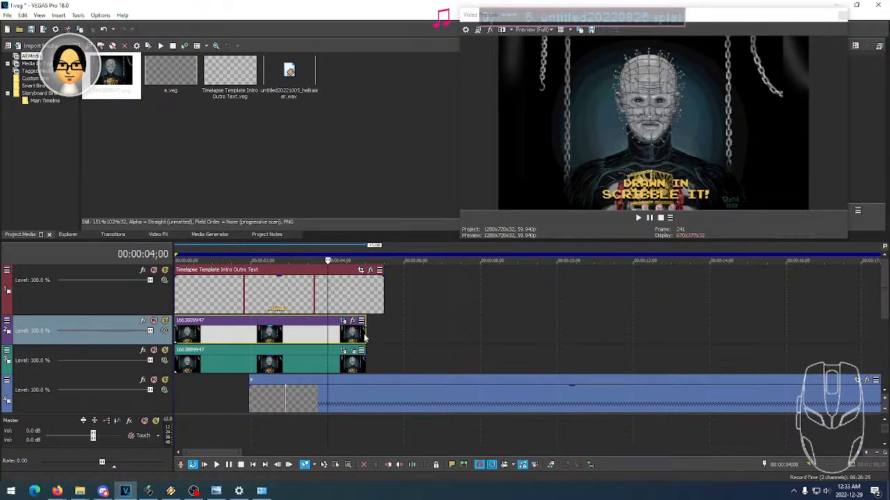
{"action": "left_click_drag", "start_coordinate": [367, 335], "coordinate": [332, 337]}
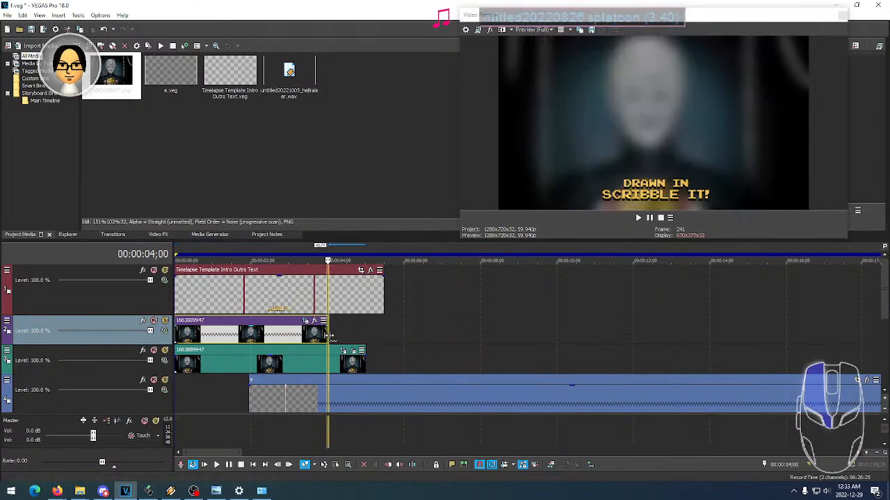
{"action": "left_click", "coordinate": [315, 338]}
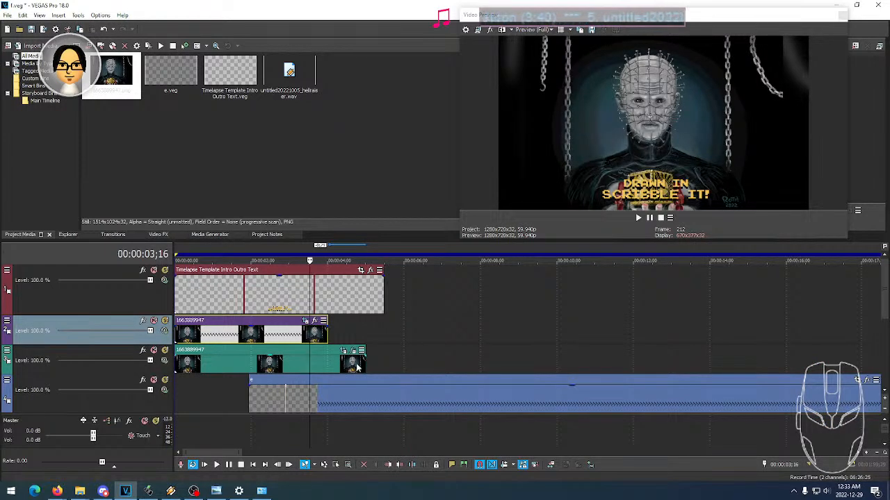
{"action": "left_click", "coordinate": [300, 365]}
{"action": "left_click", "coordinate": [286, 364]}
{"action": "left_click", "coordinate": [282, 364]}
{"action": "left_click", "coordinate": [237, 364]}
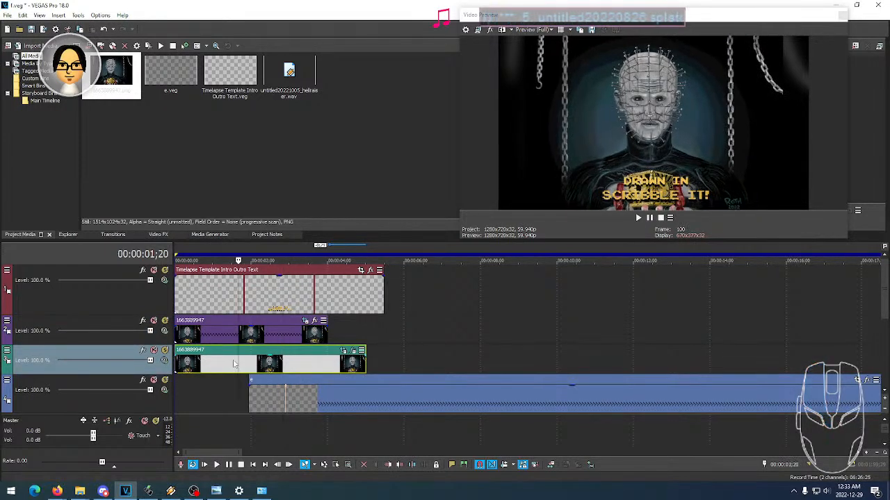
{"action": "key", "text": "space"}
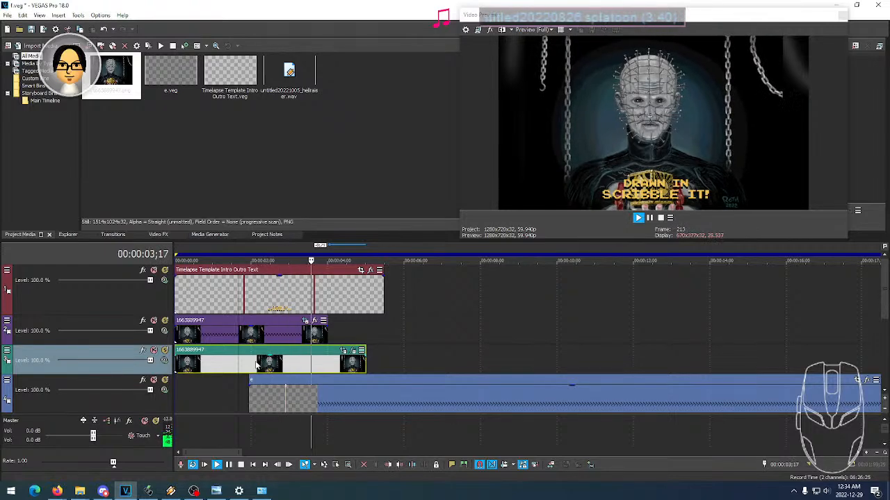
{"action": "key", "text": "space"}
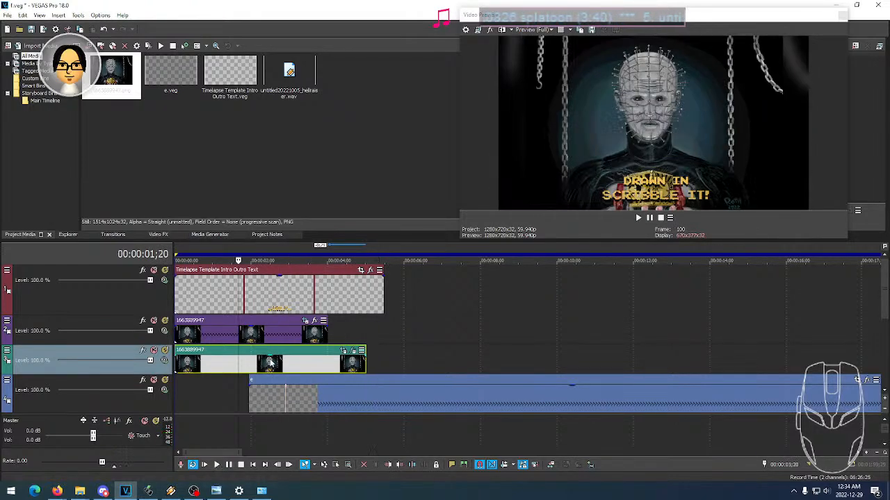
- Trim the third track's blurred image event to just past 4 seconds, fading out from where the image above ends, and preview it
{"action": "left_click", "coordinate": [343, 365]}
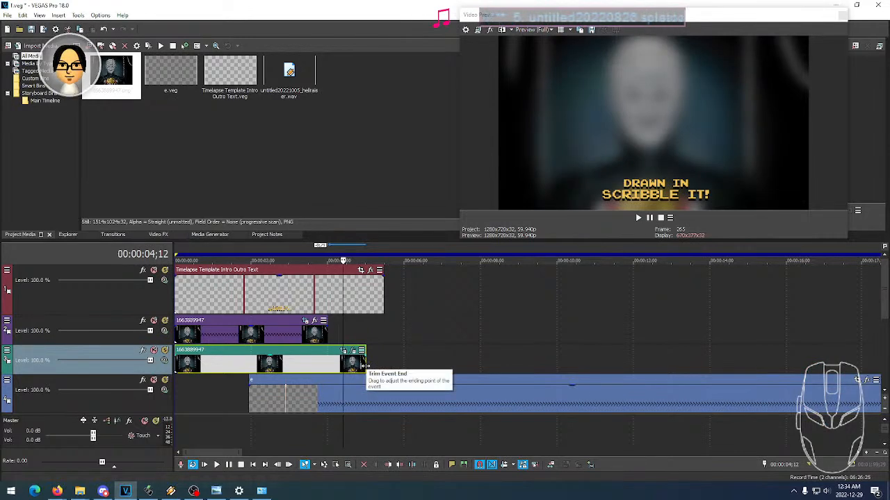
{"action": "left_click_drag", "start_coordinate": [364, 366], "coordinate": [333, 360]}
{"action": "scroll", "coordinate": [330, 362], "scroll_direction": "up", "scroll_amount": 3}
{"action": "mouse_move", "coordinate": [552, 358]}
{"action": "left_mouse_down"}
{"action": "mouse_move", "coordinate": [537, 358]}
{"action": "mouse_move", "coordinate": [566, 355]}
{"action": "mouse_move", "coordinate": [537, 362]}
{"action": "left_mouse_up"}
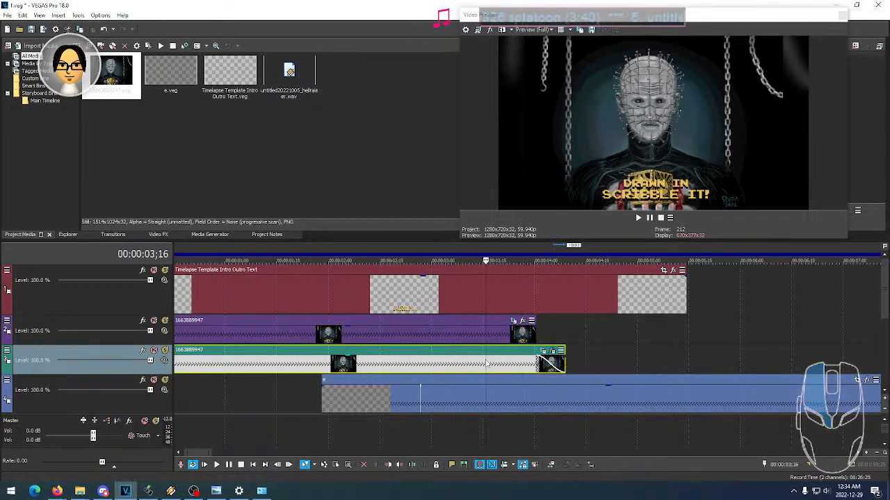
{"action": "key", "text": "space"}
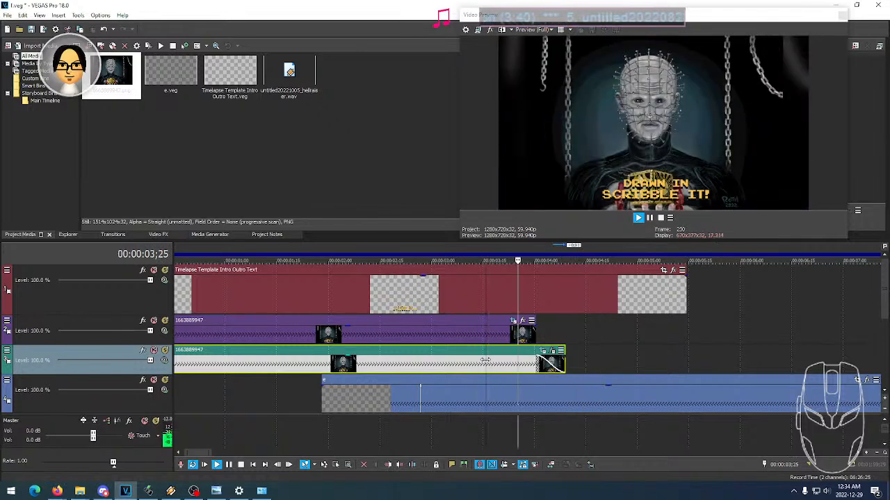
{"action": "key", "text": "space"}
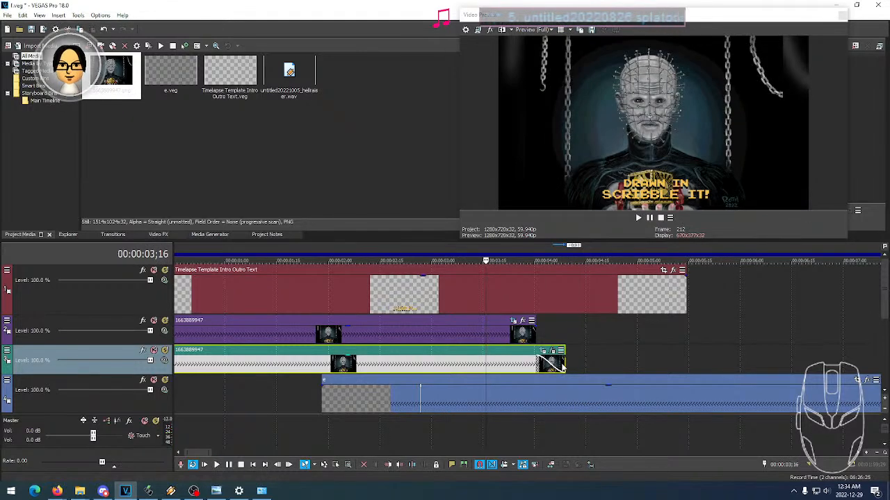
- Shorten the third track's image event to end at 4 seconds, lengthen its fade-out to about half a second, and preview it
{"action": "left_click_drag", "start_coordinate": [561, 363], "coordinate": [541, 364]}
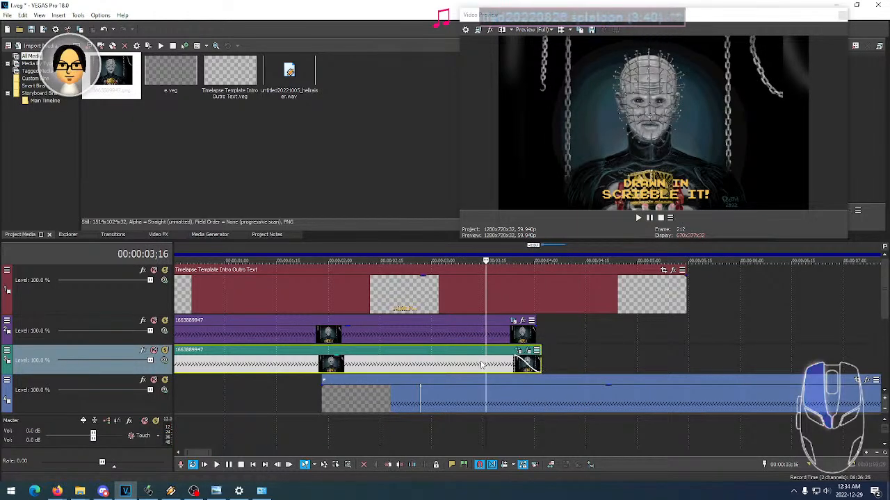
{"action": "key", "text": "space"}
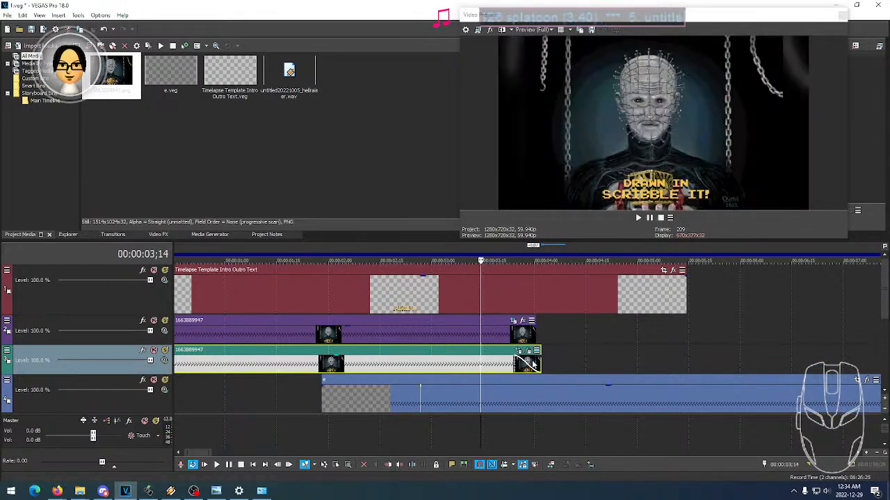
{"action": "left_click_drag", "start_coordinate": [541, 364], "coordinate": [486, 361]}
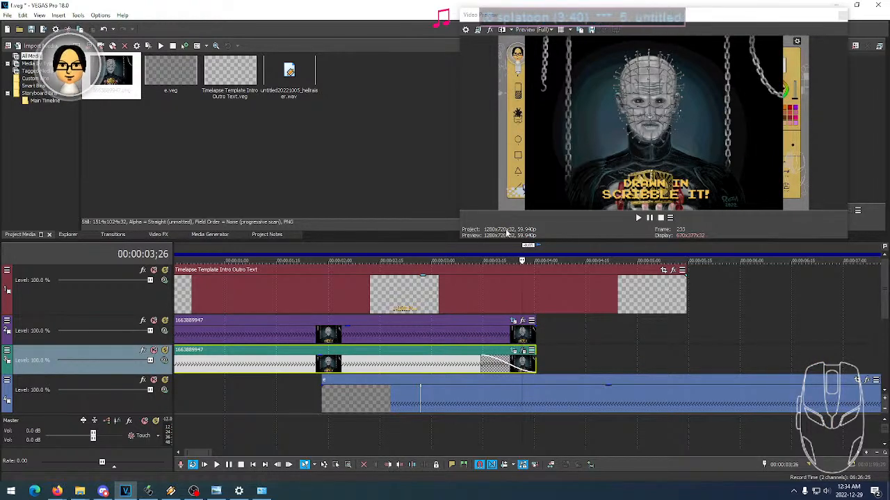
{"action": "left_click", "coordinate": [293, 366]}
{"action": "key", "text": "space"}
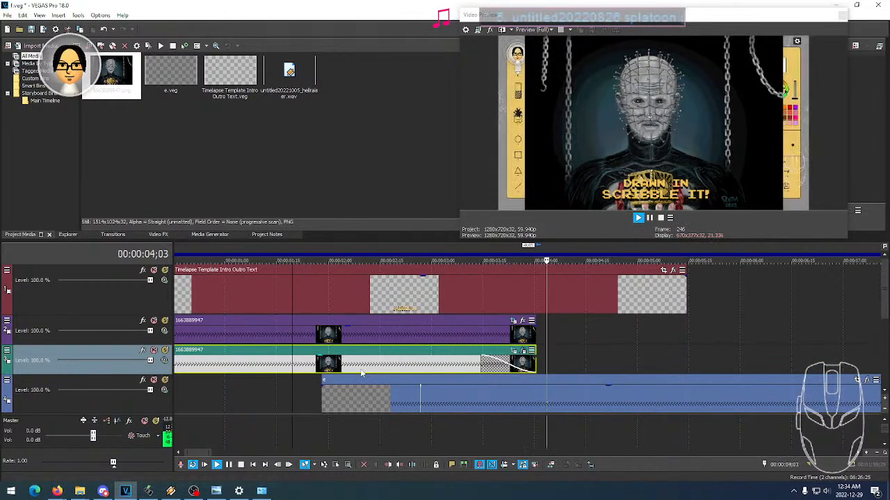
{"action": "key", "text": "space"}
- Play the intro from the start to check the transition from the images to the timelapse footage
{"action": "left_click", "coordinate": [386, 378]}
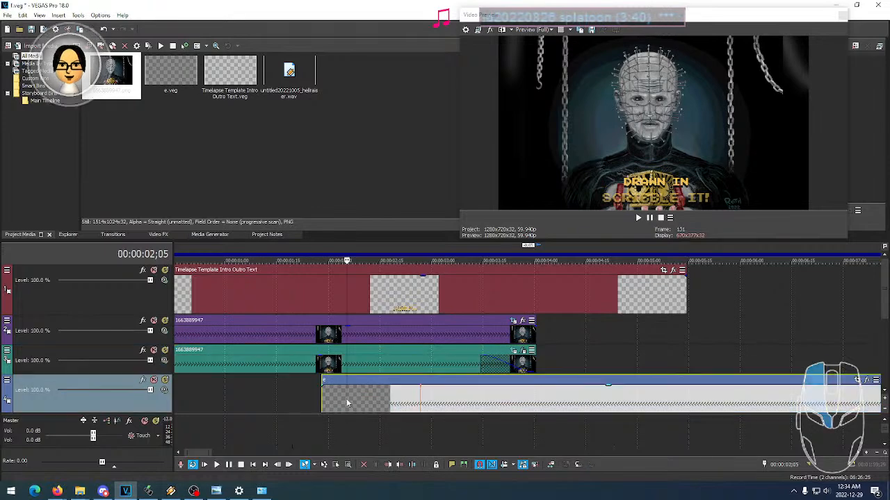
{"action": "scroll", "coordinate": [252, 394], "scroll_direction": "down", "scroll_amount": 5}
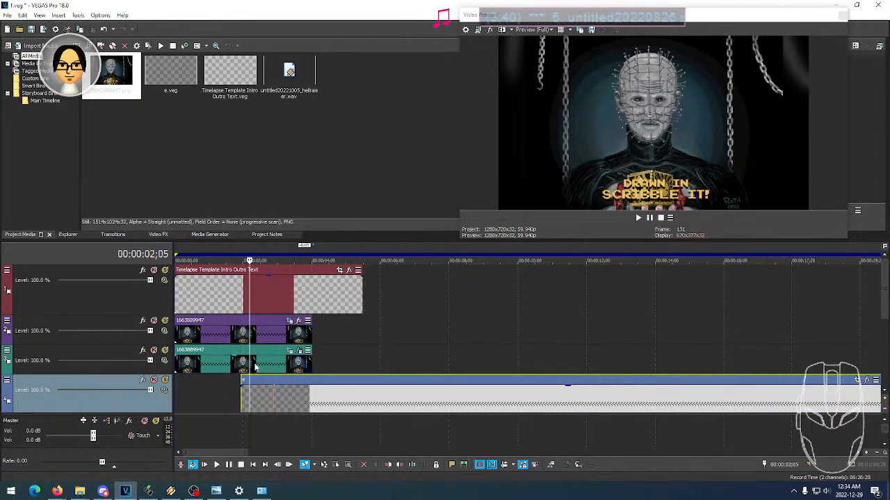
{"action": "left_click", "coordinate": [261, 366]}
{"action": "left_click", "coordinate": [244, 337]}
{"action": "left_click", "coordinate": [239, 359]}
{"action": "left_click", "coordinate": [237, 338]}
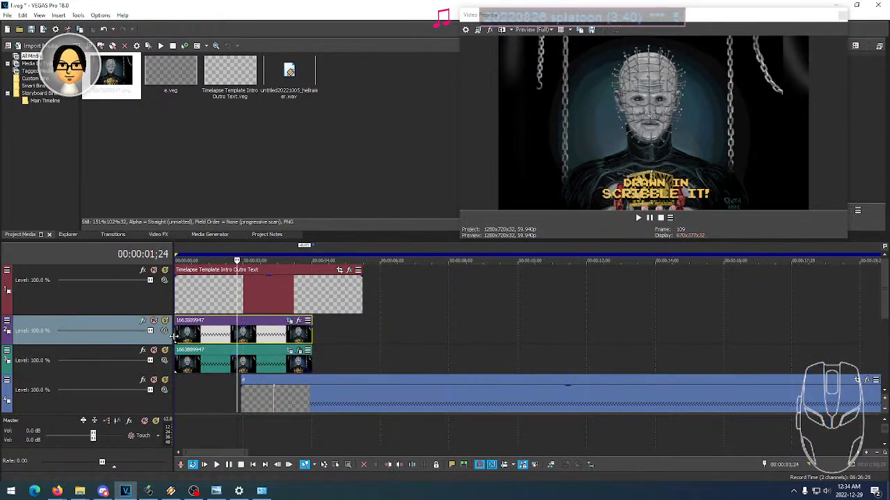
{"action": "key", "text": "ctrl+Home"}
{"action": "key", "text": "space"}
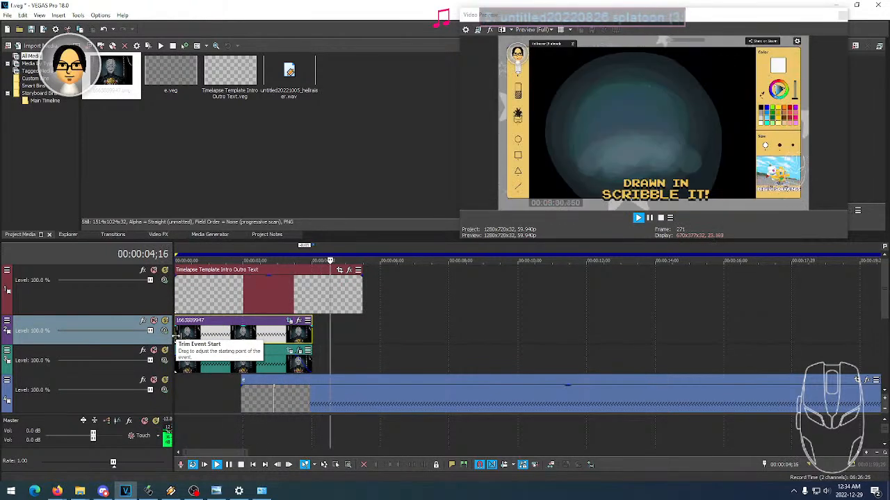
{"action": "key", "text": "space"}
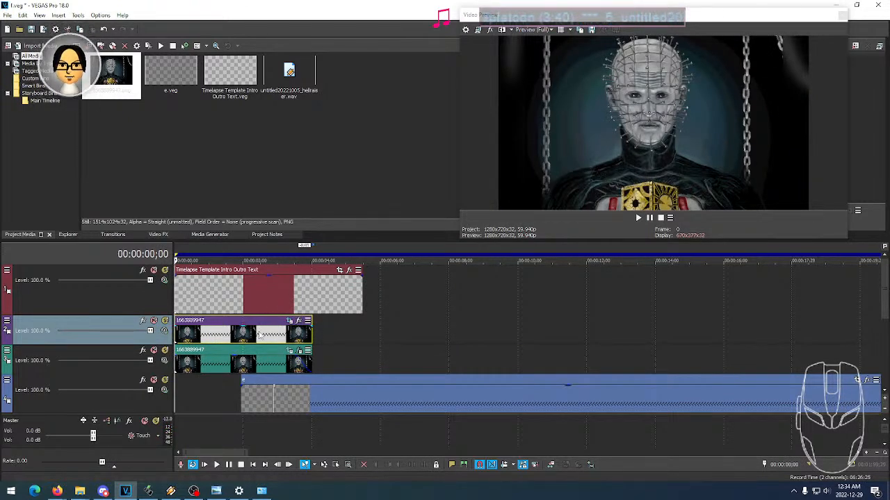
- Give the second track's image event a fade-out of about half a second, matching the event below, and preview the transition
{"action": "scroll", "coordinate": [322, 337], "scroll_direction": "up", "scroll_amount": 6}
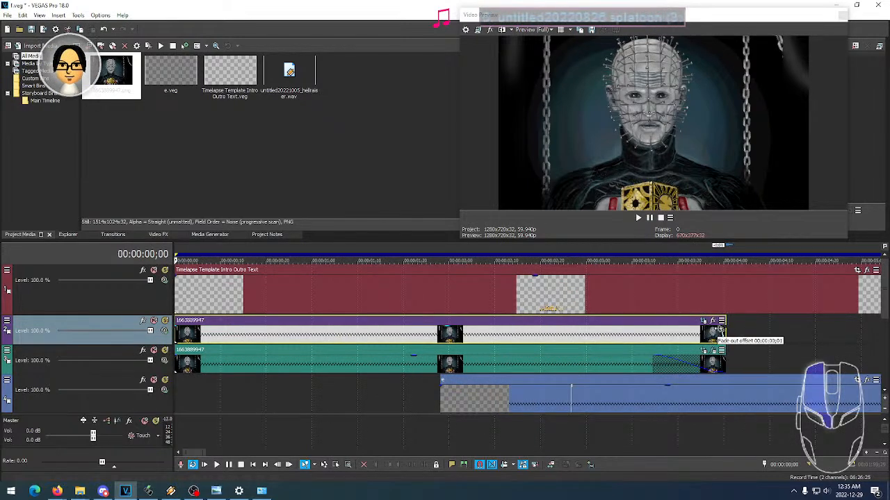
{"action": "key", "text": "space"}
{"action": "left_click", "coordinate": [455, 335]}
{"action": "key", "text": "space"}
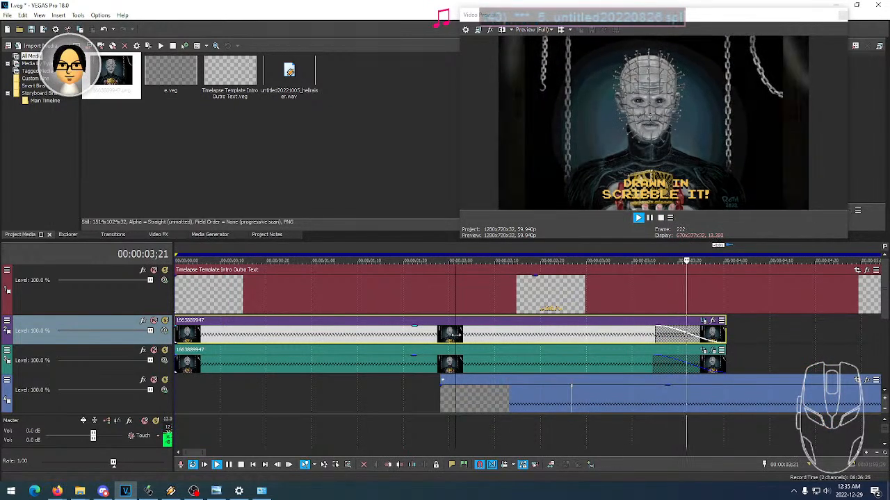
{"action": "key", "text": "space"}
{"action": "scroll", "coordinate": [521, 397], "scroll_direction": "down", "scroll_amount": 6}
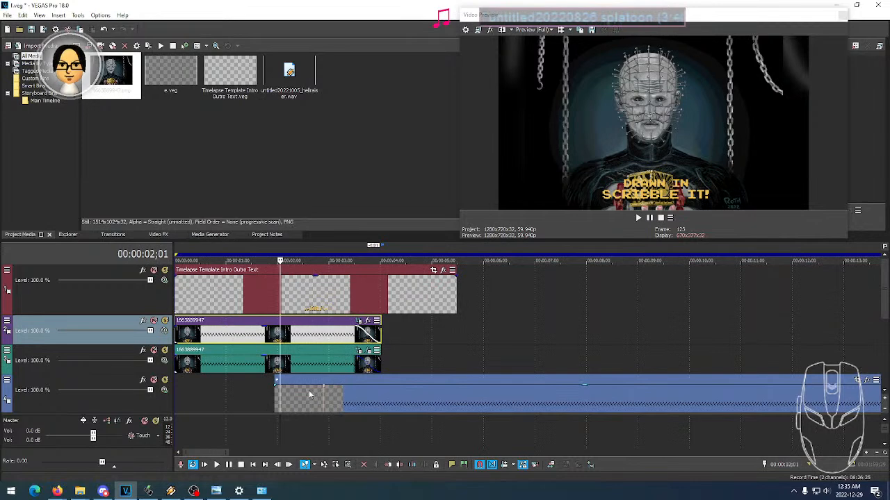
{"action": "scroll", "coordinate": [311, 394], "scroll_direction": "down", "scroll_amount": 4}
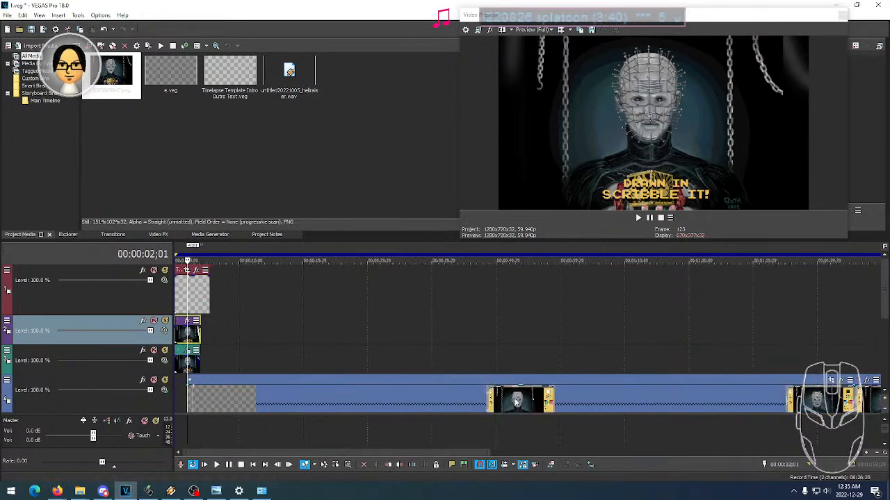
- Move the start edge of the fourth track's timelapse event to about 00:00:03;11
{"action": "scroll", "coordinate": [641, 405], "scroll_direction": "down", "scroll_amount": 3}
{"action": "scroll", "coordinate": [723, 405], "scroll_direction": "up", "scroll_amount": 3}
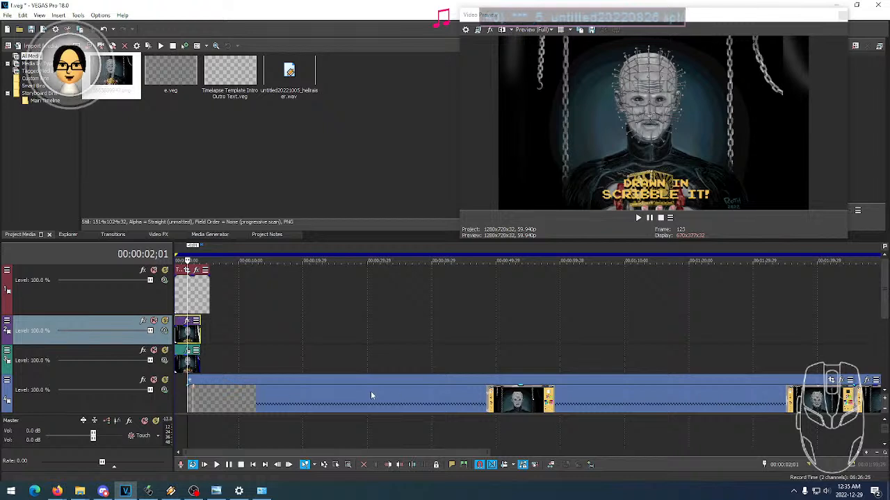
{"action": "left_click", "coordinate": [757, 407]}
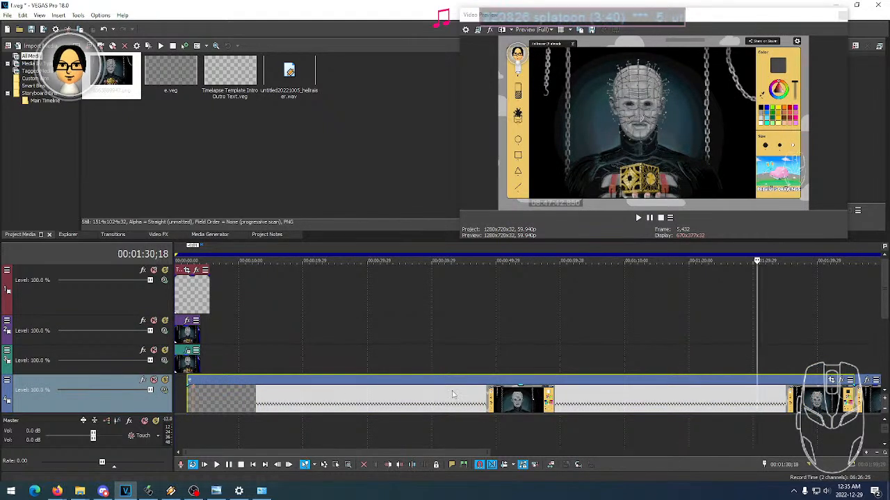
{"action": "mouse_move", "coordinate": [852, 401]}
{"action": "left_mouse_down", "text": "ctrl"}
{"action": "mouse_move", "coordinate": [823, 402]}
{"action": "mouse_move", "coordinate": [832, 402]}
{"action": "left_mouse_up", "text": "ctrl"}
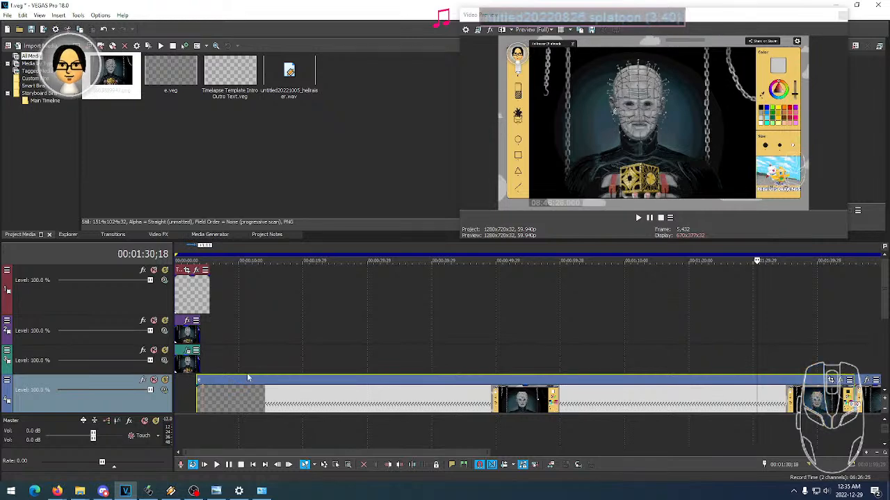
{"action": "left_click", "coordinate": [197, 395]}
{"action": "scroll", "coordinate": [385, 397], "scroll_direction": "up", "scroll_amount": 8}
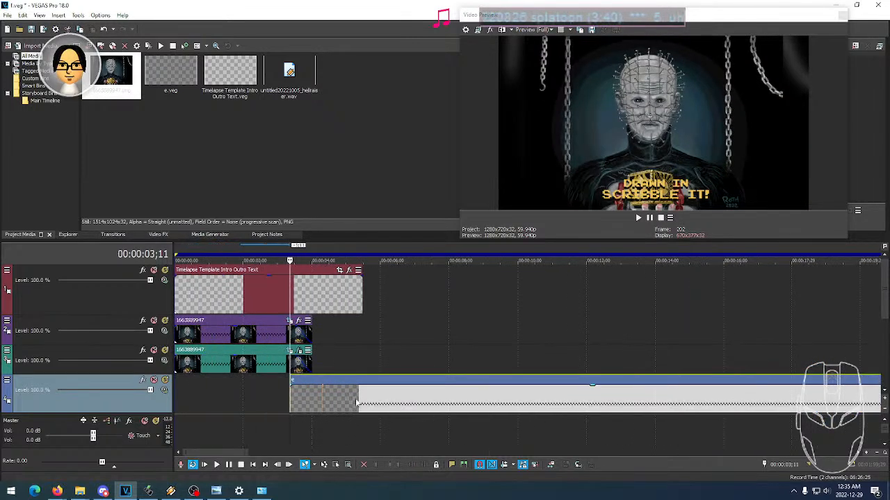
- Locate the frame where the timelapse footage first shows and place an unnamed marker there at 00:00:04;10
{"action": "left_click", "coordinate": [397, 397]}
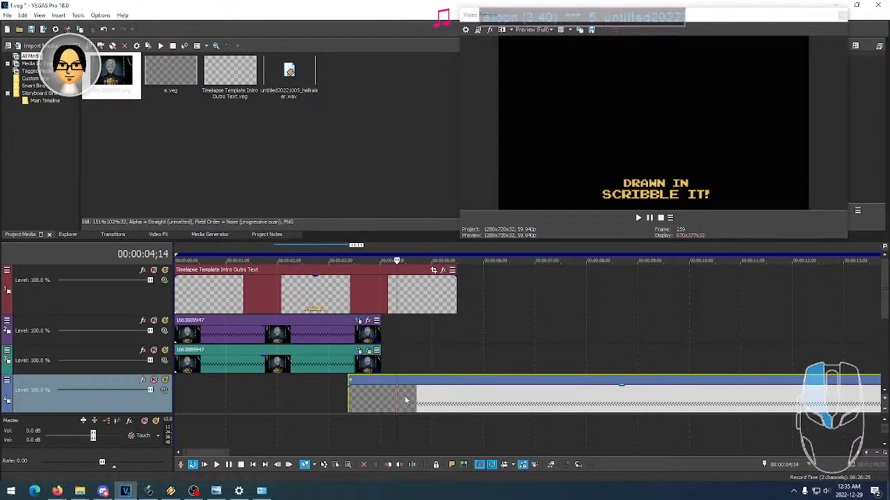
{"action": "left_click", "coordinate": [404, 401]}
{"action": "left_click", "coordinate": [400, 400]}
{"action": "left_click", "coordinate": [396, 399]}
{"action": "left_click", "coordinate": [390, 399]}
{"action": "left_click", "coordinate": [397, 397]}
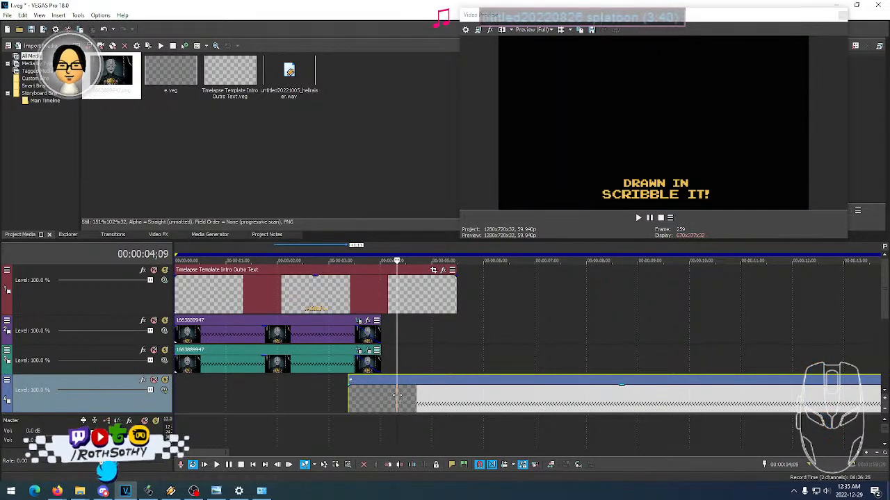
{"action": "left_click", "coordinate": [397, 397]}
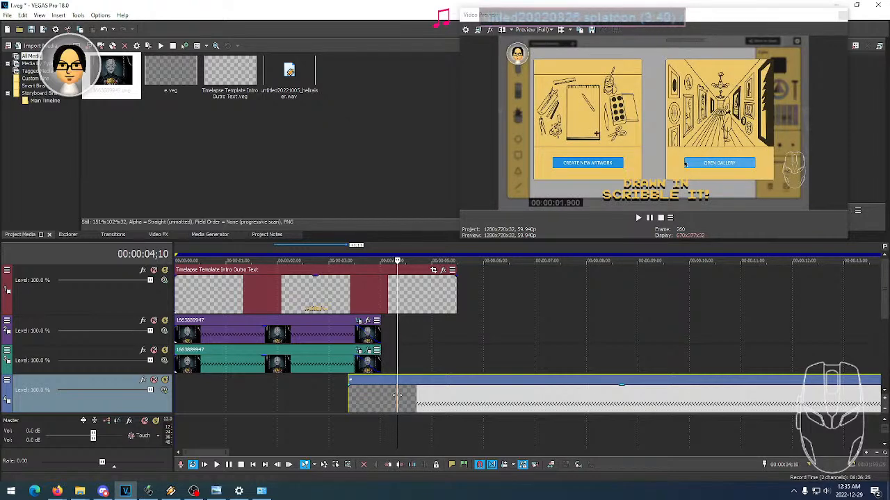
{"action": "key", "text": "m"}
{"action": "key", "text": "Return"}
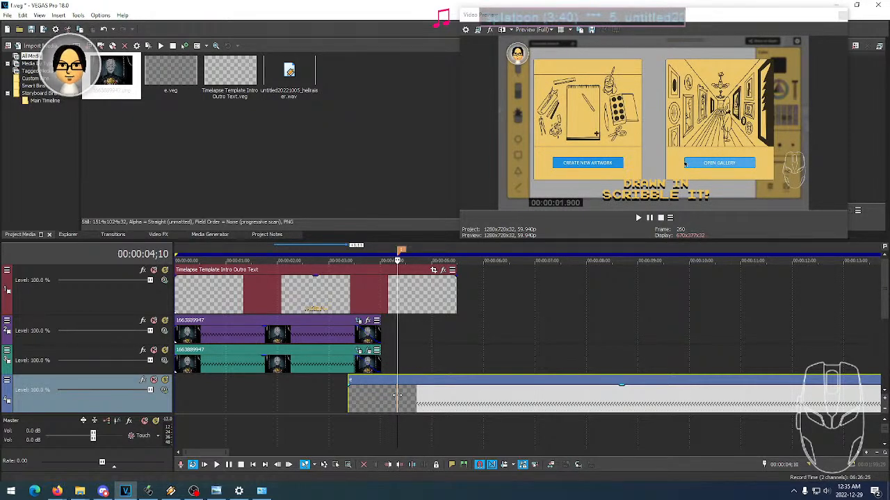
- Extend the image events on the second and third tracks to end at the 00:00:04;10 marker, and preview the transition repeatedly
{"action": "left_click", "coordinate": [343, 335]}
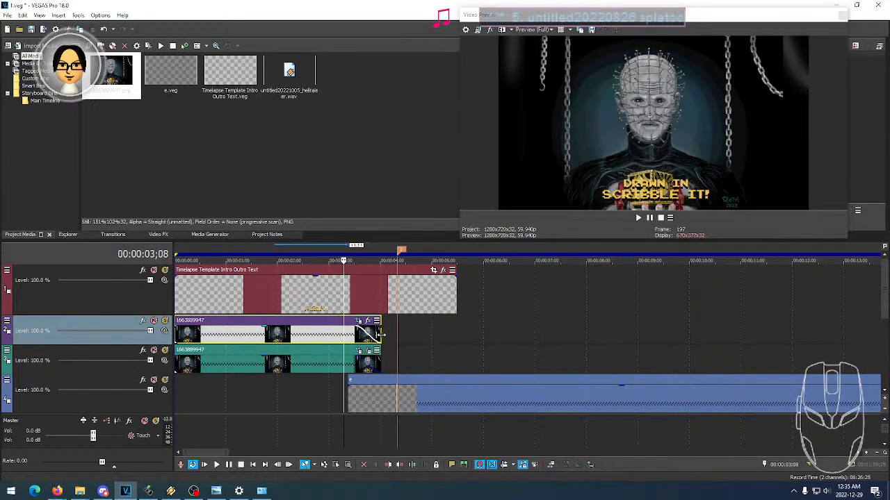
{"action": "left_click_drag", "start_coordinate": [381, 336], "coordinate": [396, 362]}
{"action": "left_click", "coordinate": [349, 363]}
{"action": "key", "text": "space"}
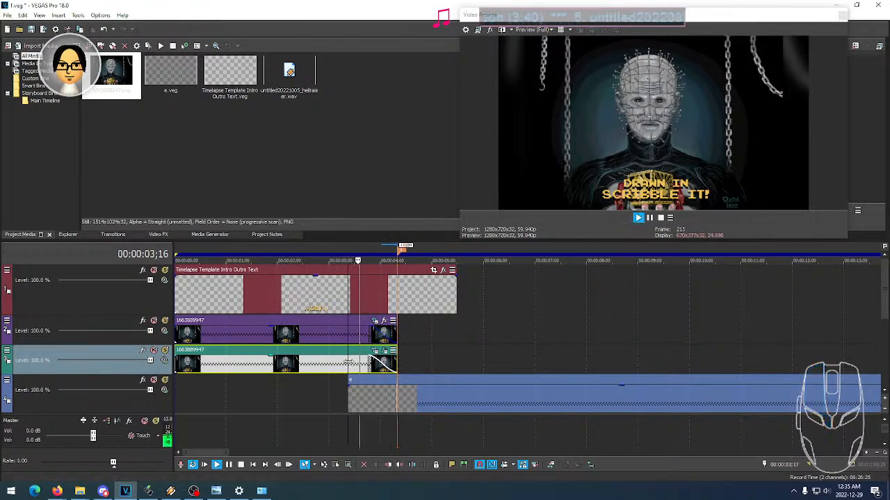
{"action": "key", "text": "space"}
{"action": "key", "text": "space"}
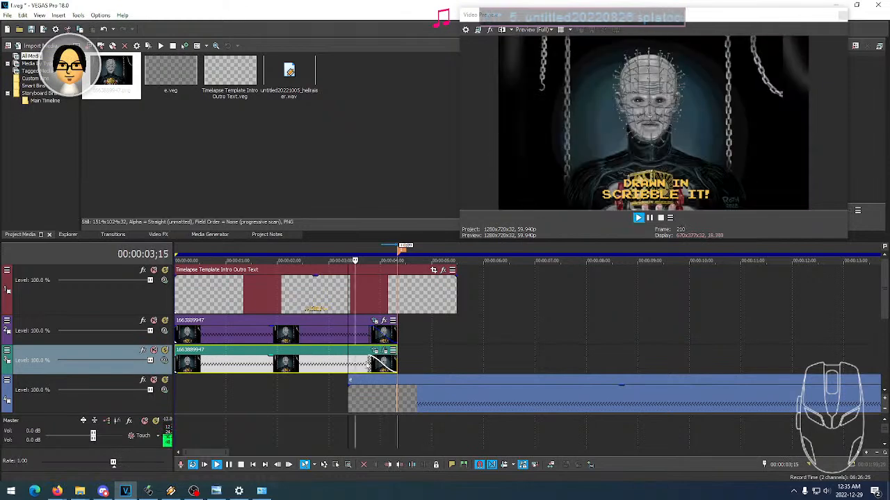
{"action": "key", "text": "space"}
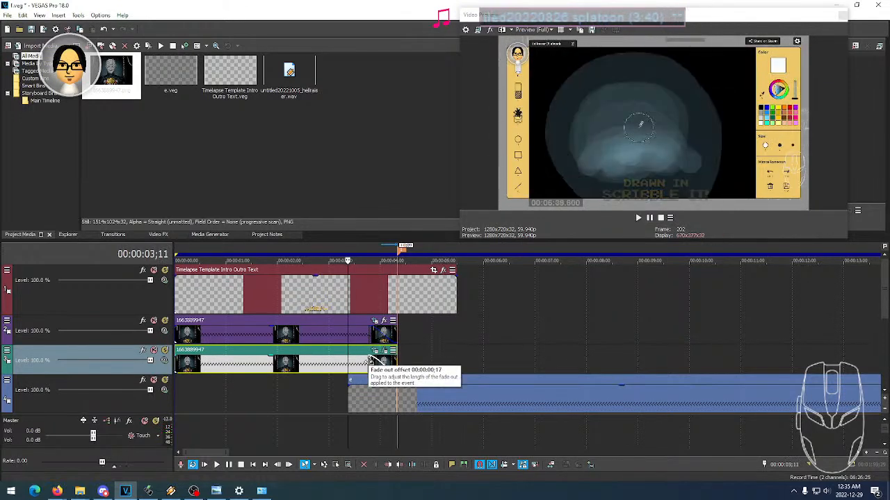
{"action": "key", "text": "space"}
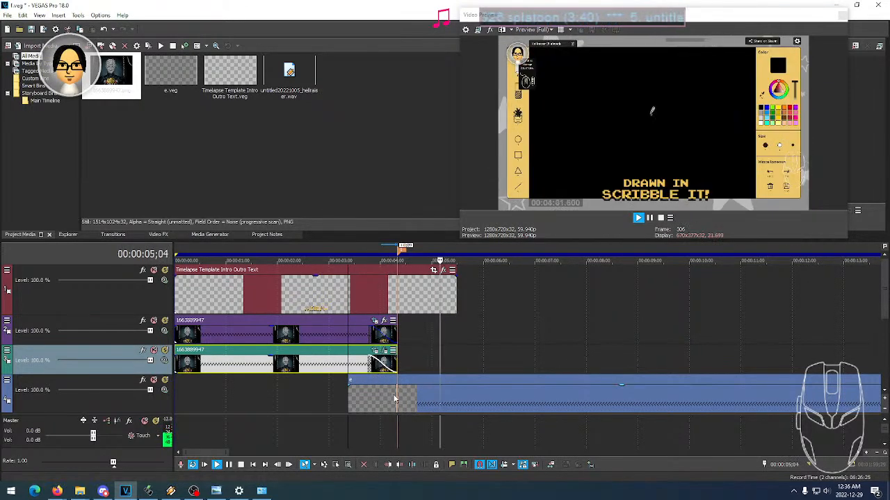
{"action": "key", "text": "space"}
{"action": "key", "text": "space"}
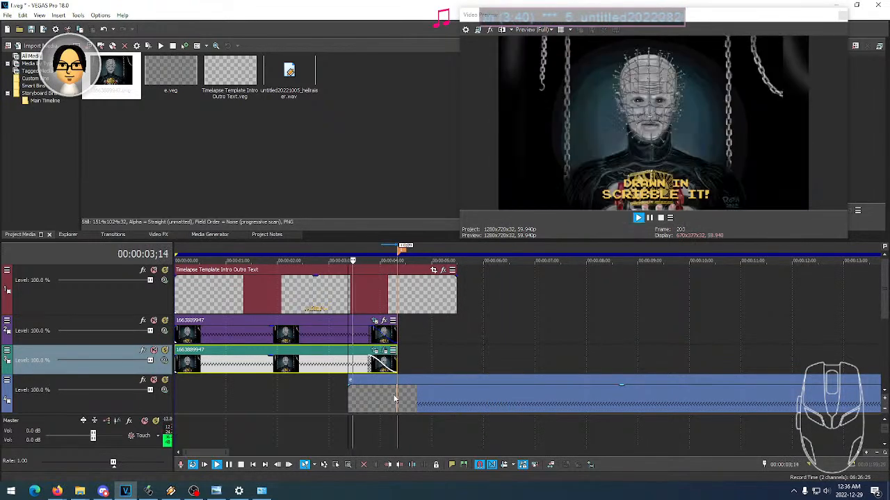
{"action": "key", "text": "space"}
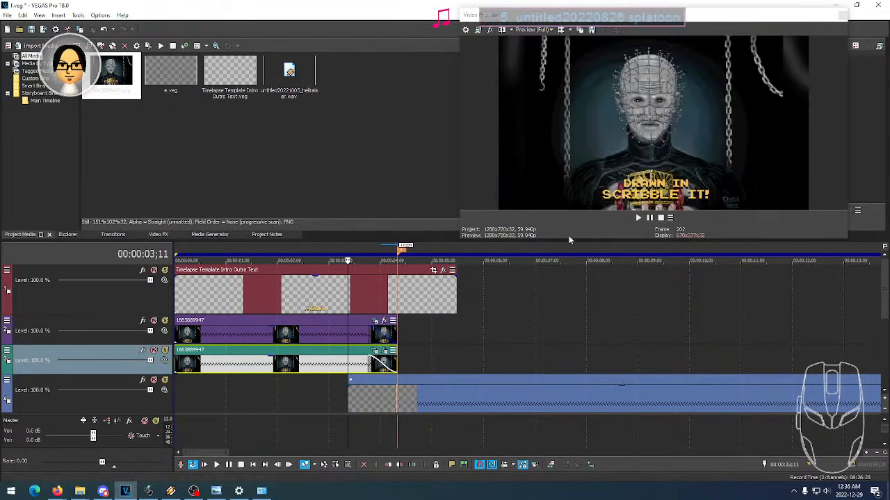
- Play and scrub the frames around the marker to examine how the images give way to the timelapse footage
{"action": "left_click", "coordinate": [365, 367]}
{"action": "key", "text": "space"}
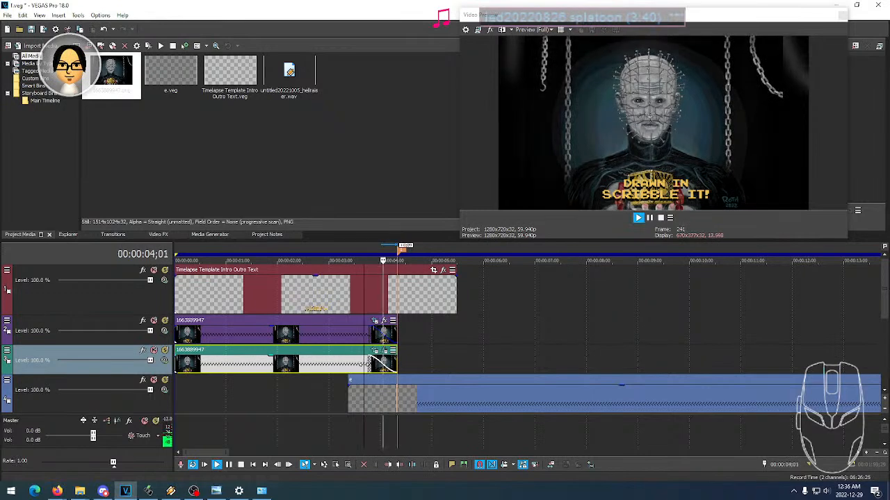
{"action": "key", "text": "space"}
{"action": "left_click", "coordinate": [385, 367]}
{"action": "left_click", "coordinate": [396, 368]}
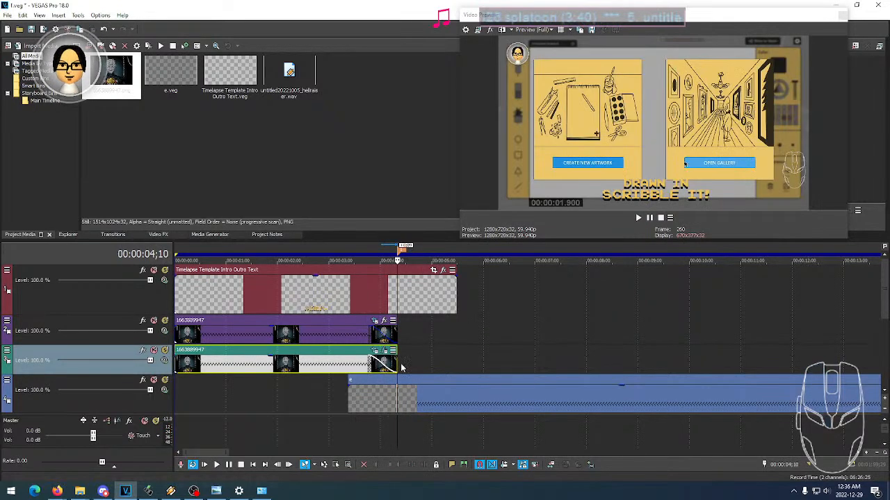
{"action": "left_click", "coordinate": [394, 369]}
{"action": "left_click", "coordinate": [403, 366]}
{"action": "left_click", "coordinate": [408, 366]}
{"action": "left_click", "coordinate": [413, 366]}
{"action": "left_click", "coordinate": [416, 365]}
{"action": "left_click", "coordinate": [410, 369]}
{"action": "left_click", "coordinate": [412, 365]}
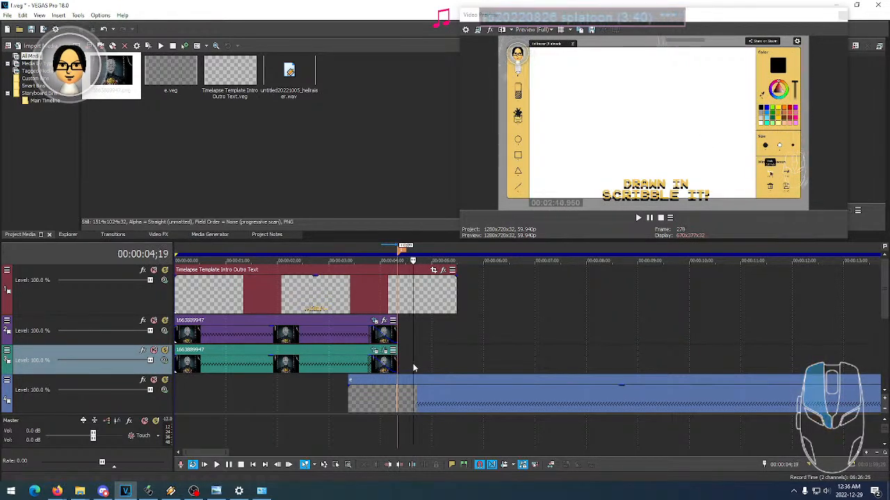
{"action": "left_click", "coordinate": [418, 364]}
{"action": "left_click", "coordinate": [411, 364]}
{"action": "left_click", "coordinate": [416, 366]}
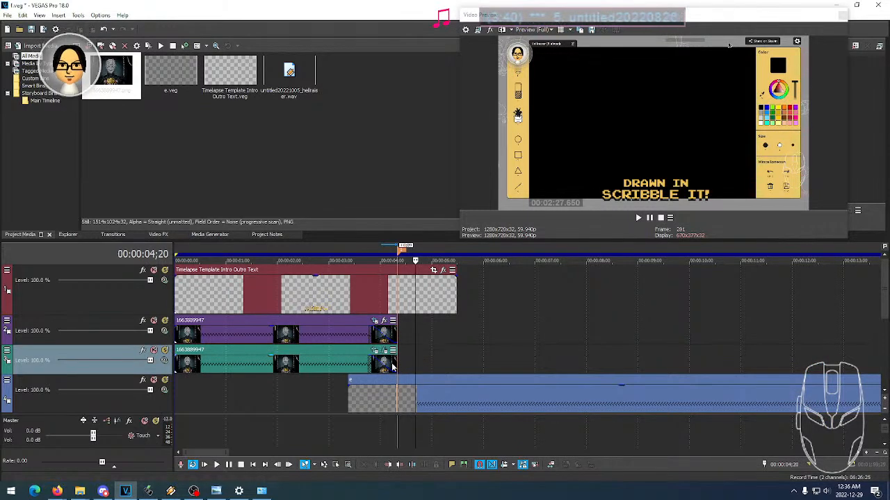
{"action": "left_click", "coordinate": [362, 364]}
{"action": "key", "text": "space"}
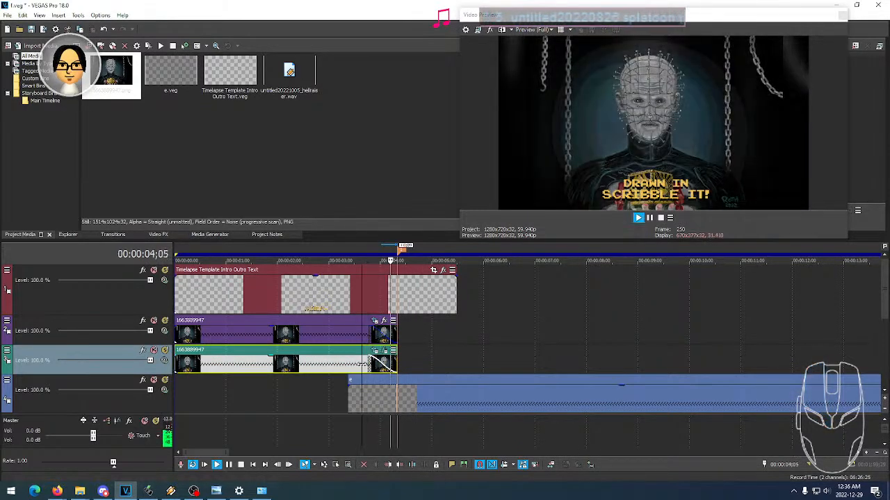
{"action": "key", "text": "space"}
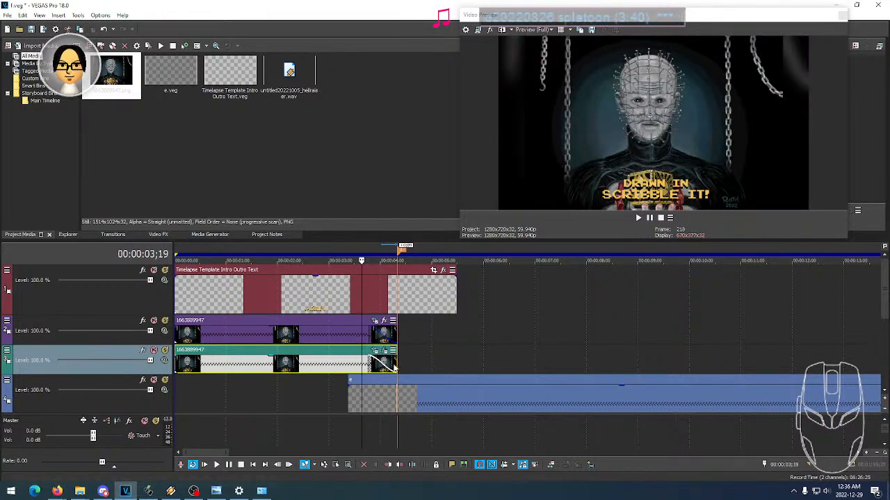
- Try ending both image events about 4 frames before the marker, and preview the transition
{"action": "left_click_drag", "start_coordinate": [398, 369], "coordinate": [390, 335]}
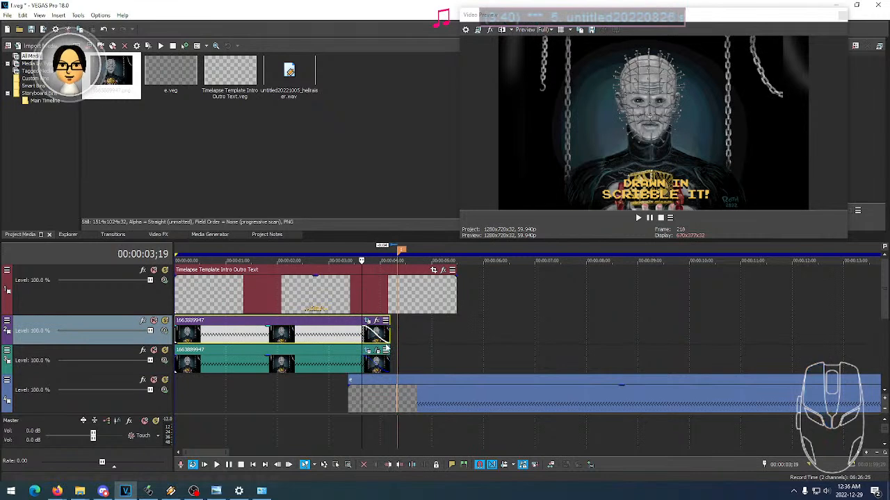
{"action": "left_click", "coordinate": [340, 337]}
{"action": "key", "text": "space"}
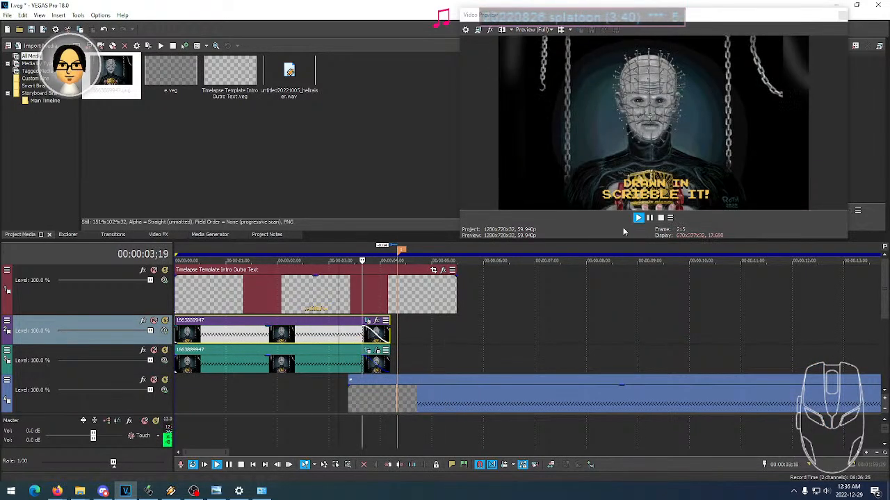
{"action": "key", "text": "space"}
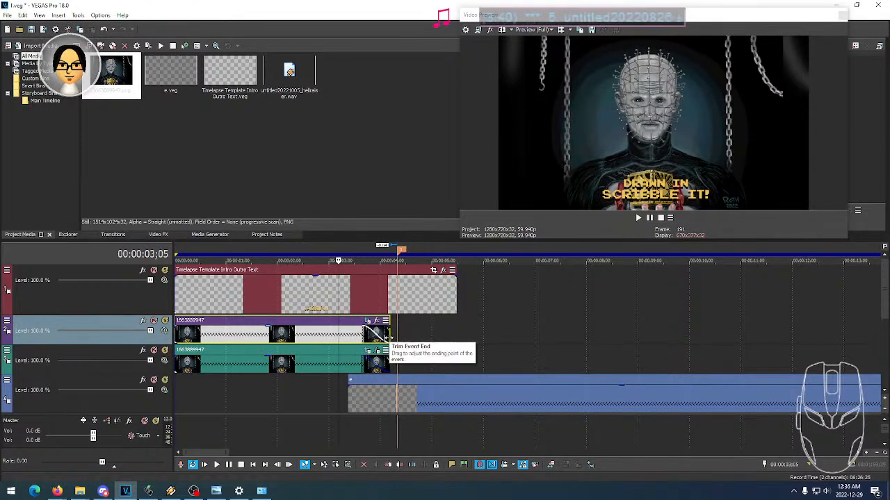
- Extend both image events to end at the marker again, lengthen their fade-outs to about 20 frames, and preview the transition
{"action": "left_click_drag", "start_coordinate": [386, 336], "coordinate": [363, 335]}
{"action": "left_click_drag", "start_coordinate": [389, 361], "coordinate": [364, 362]}
{"action": "key", "text": "space"}
{"action": "key", "text": "space"}
{"action": "key", "text": "space"}
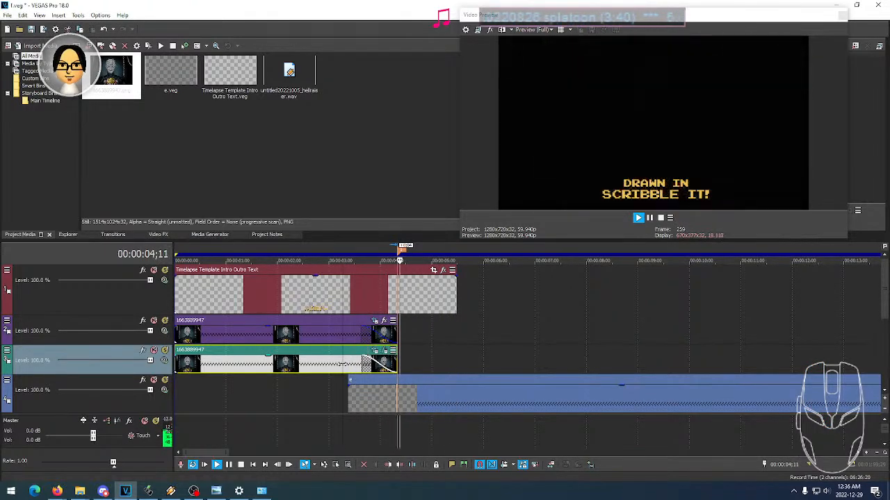
{"action": "key", "text": "space"}
{"action": "key", "text": "space"}
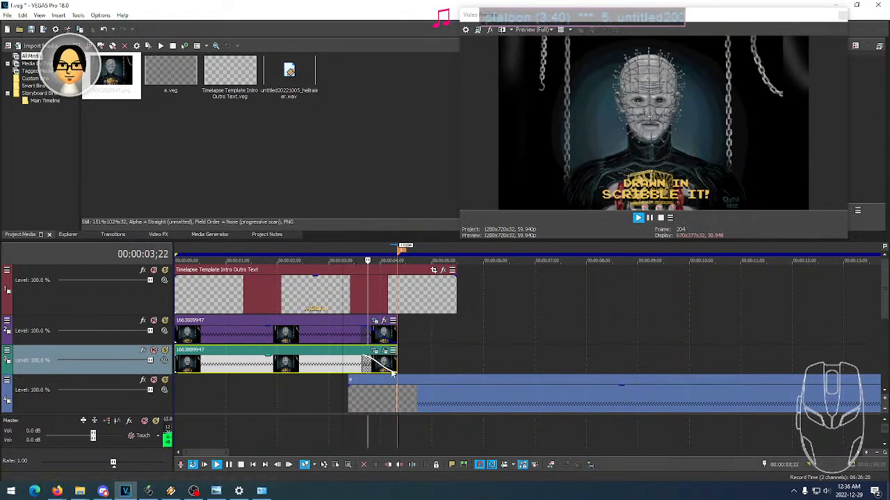
{"action": "key", "text": "space"}
- Shorten the fade-out of the second track's image event to about half a second and check the frames within the fade
{"action": "left_click", "coordinate": [364, 336]}
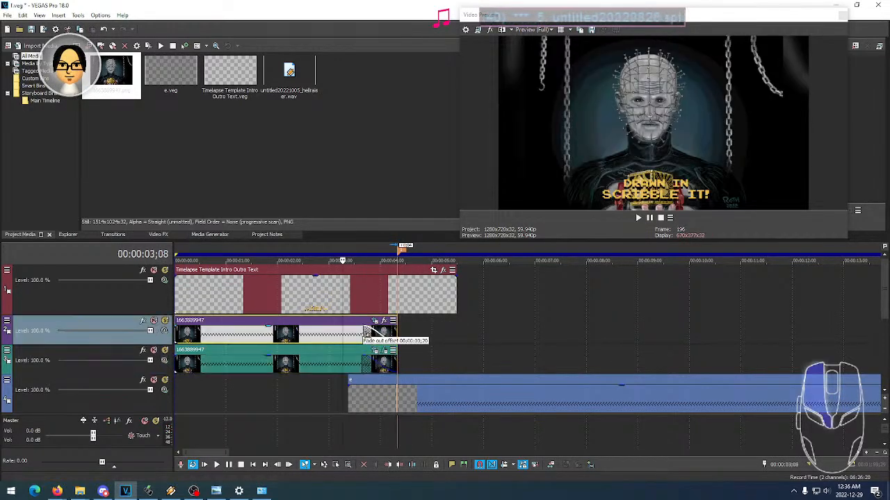
{"action": "left_click", "coordinate": [375, 366]}
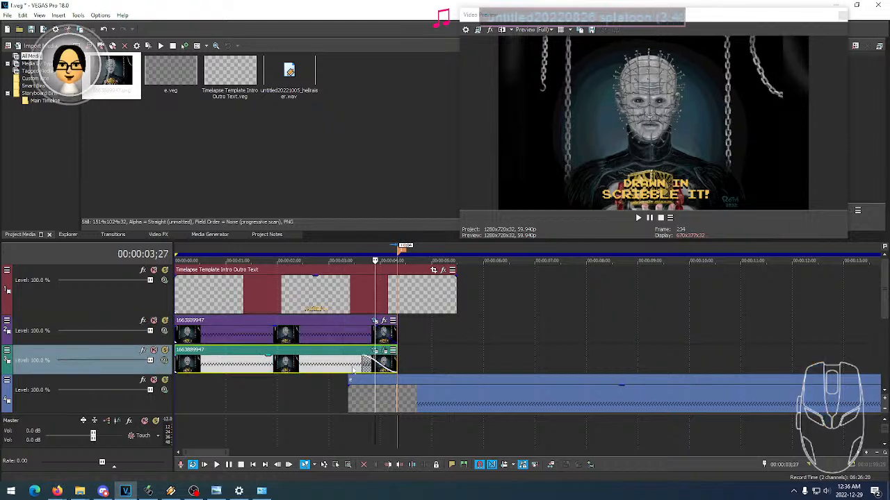
{"action": "left_click", "coordinate": [348, 366]}
{"action": "left_click", "coordinate": [370, 366]}
{"action": "left_click", "coordinate": [340, 366]}
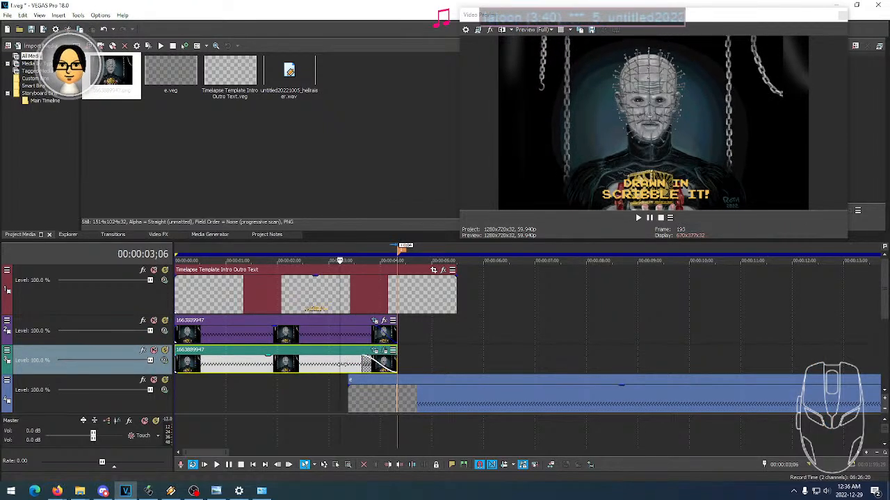
- Step frame by frame through the end of the image fade-out to examine the changeover at the marker
{"action": "left_click", "coordinate": [392, 367]}
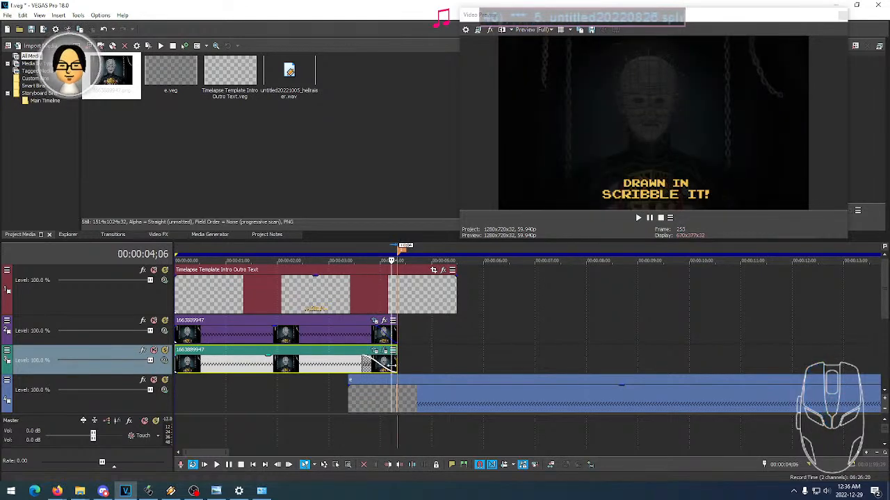
{"action": "left_click", "coordinate": [398, 365]}
{"action": "left_click", "coordinate": [387, 366]}
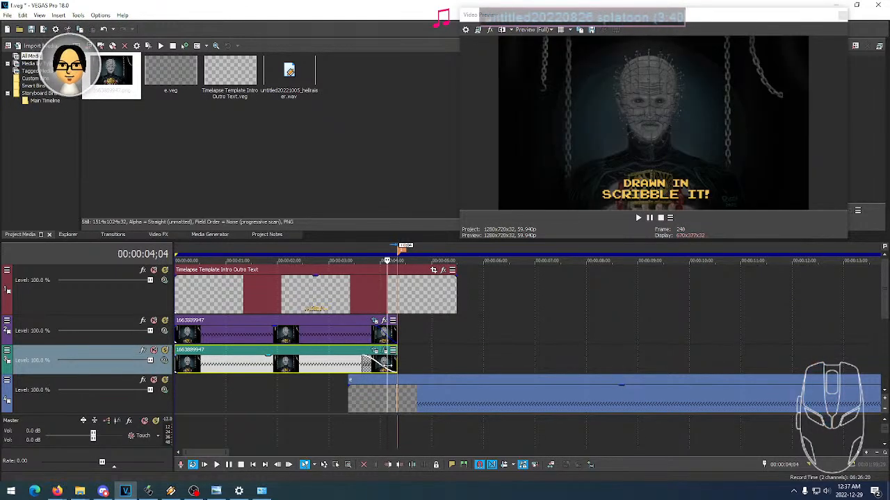
{"action": "key", "text": "Right"}
{"action": "key", "text": "Right"}
{"action": "key", "text": "Right"}
{"action": "key", "text": "Right"}
{"action": "key", "text": "Right"}
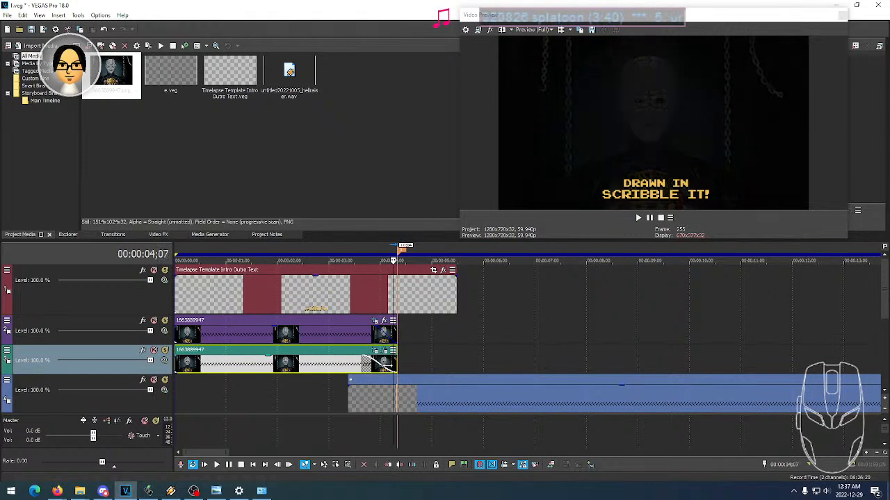
{"action": "key", "text": "Right"}
{"action": "key", "text": "Right"}
{"action": "key", "text": "Right"}
{"action": "key", "text": "Right"}
{"action": "key", "text": "Left"}
{"action": "key", "text": "Left"}
{"action": "key", "text": "Left"}
{"action": "key", "text": "Left"}
{"action": "key", "text": "Left"}
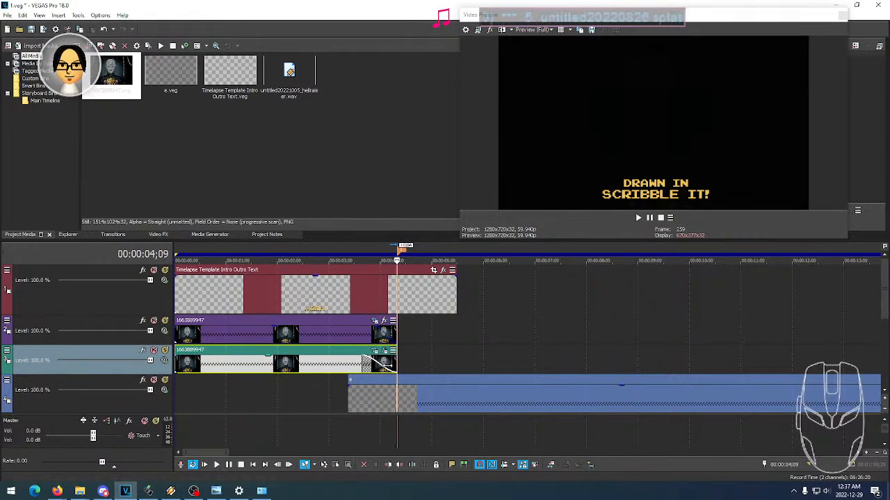
- Insert an empty video track above the intro text track and place the playhead at about 00:00:01;12
{"action": "left_click", "coordinate": [353, 299]}
{"action": "right_click", "coordinate": [149, 309]}
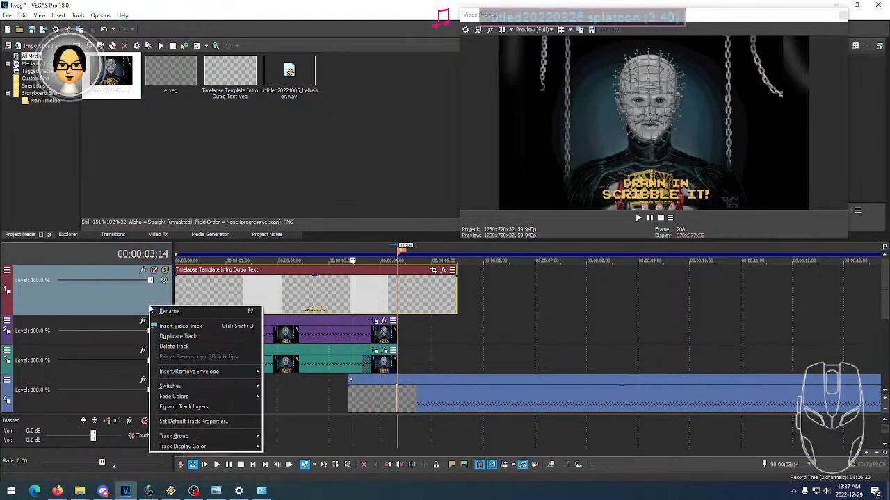
{"action": "left_click", "coordinate": [177, 322]}
{"action": "left_click", "coordinate": [297, 287]}
{"action": "left_click", "coordinate": [260, 283]}
{"action": "left_click", "coordinate": [296, 281]}
{"action": "left_click", "coordinate": [264, 281]}
{"action": "left_click", "coordinate": [243, 283]}
{"action": "left_click", "coordinate": [255, 282]}
{"action": "left_click", "coordinate": [247, 281]}
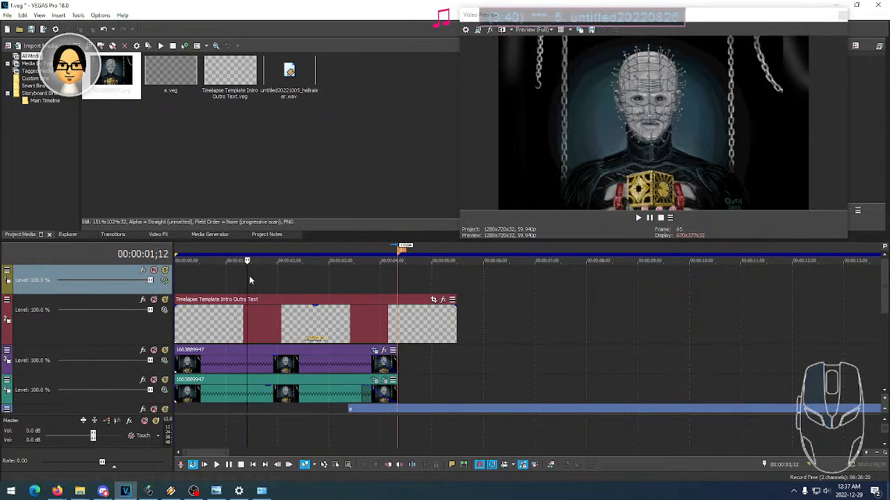
- Add a Titles and Text event with the Title05 preset to the empty top track, starting at the playhead
{"action": "left_click", "coordinate": [211, 235]}
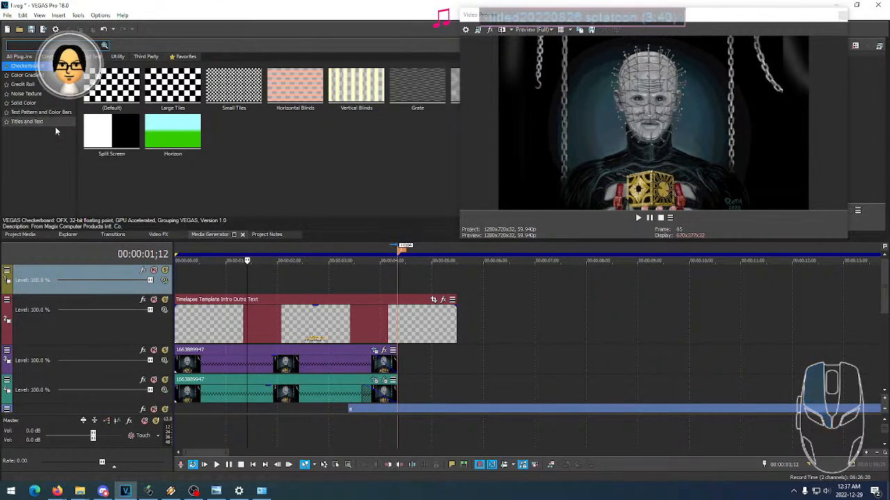
{"action": "left_click", "coordinate": [31, 122]}
{"action": "left_click", "coordinate": [409, 94]}
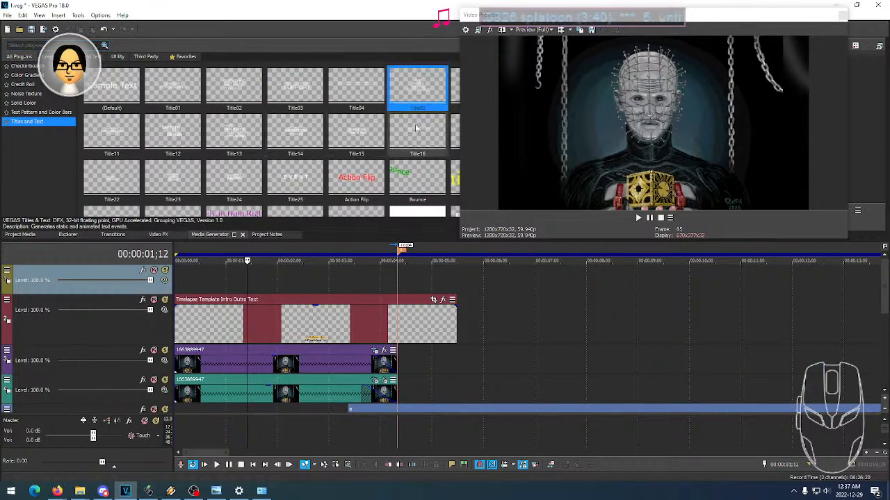
{"action": "left_click_drag", "start_coordinate": [423, 92], "coordinate": [251, 283]}
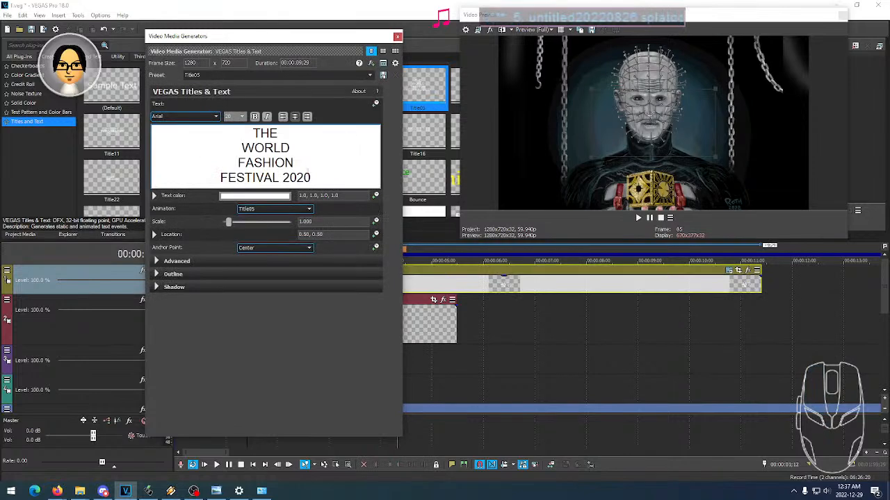
- Replace the title's sample text with "DRAWN IN" and "SCRIBBLE IT!" on two lines
{"action": "triple_click", "coordinate": [318, 178]}
{"action": "type", "text": "DRAWN"}
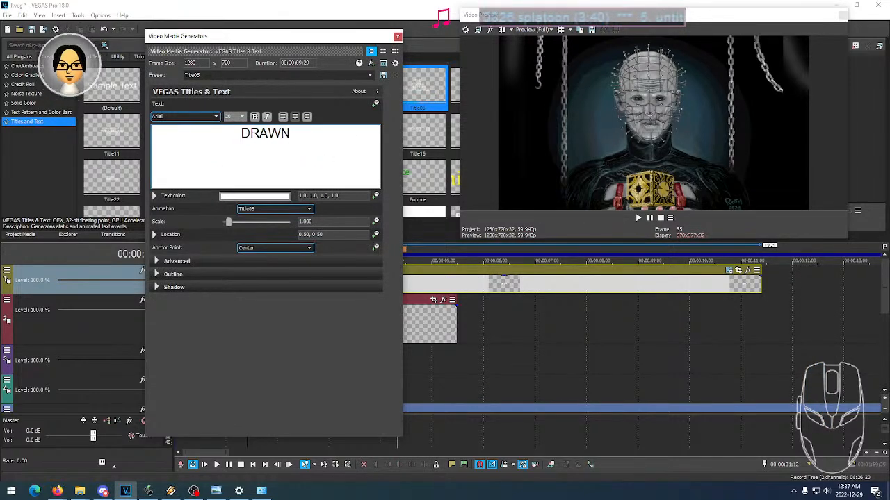
{"action": "type", "text": " IN SCRIBBLE IT!"}
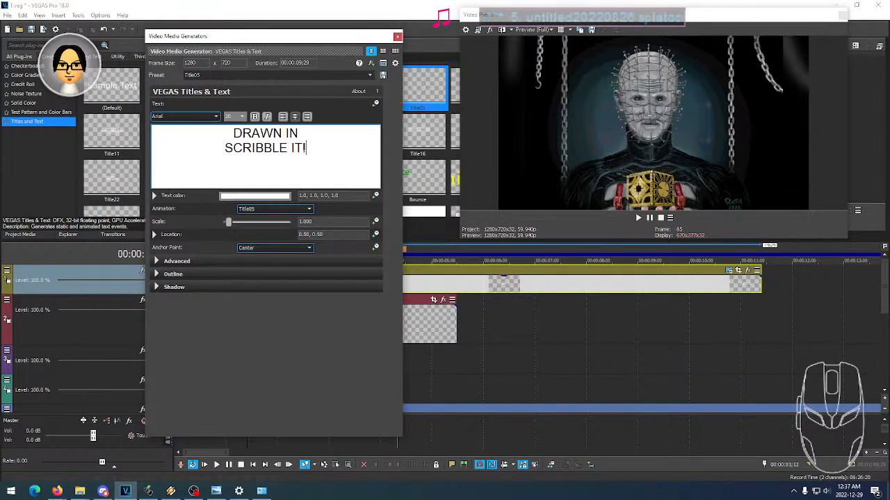
{"action": "left_click_drag", "start_coordinate": [307, 149], "coordinate": [235, 151]}
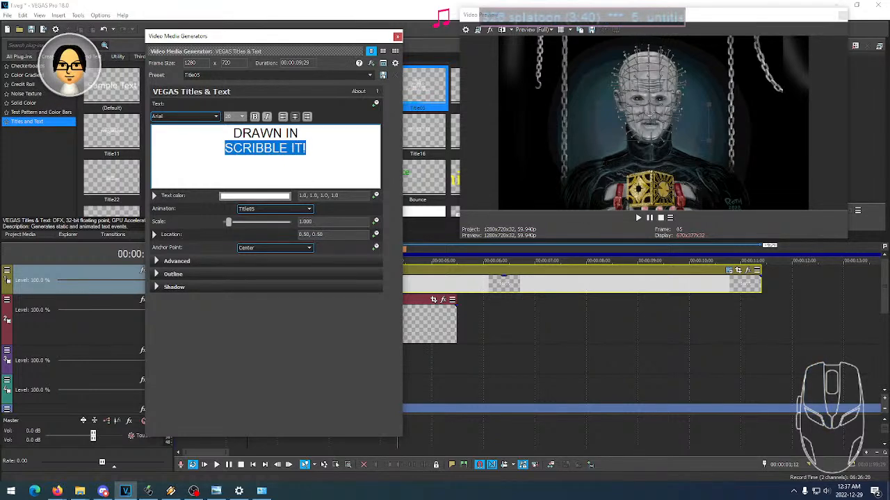
{"action": "left_click", "coordinate": [307, 146]}
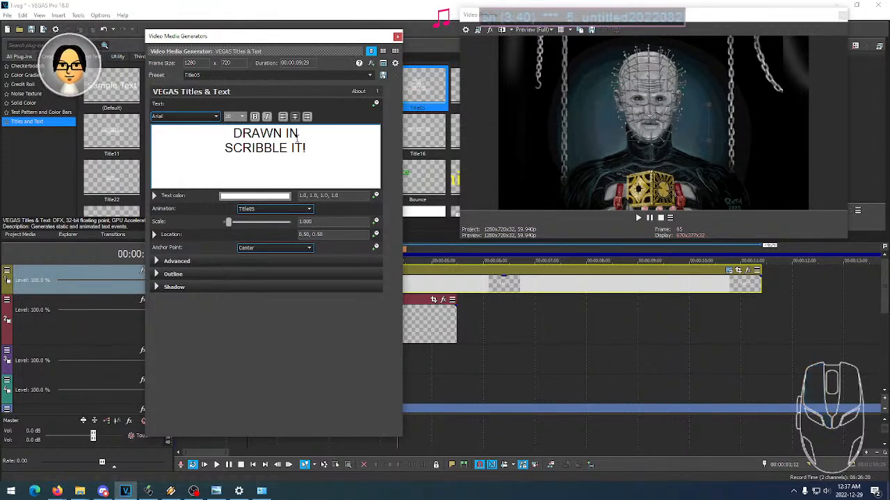
- Set the font of the whole title to Bahnschrift and make it bold
{"action": "key", "text": "ctrl+a"}
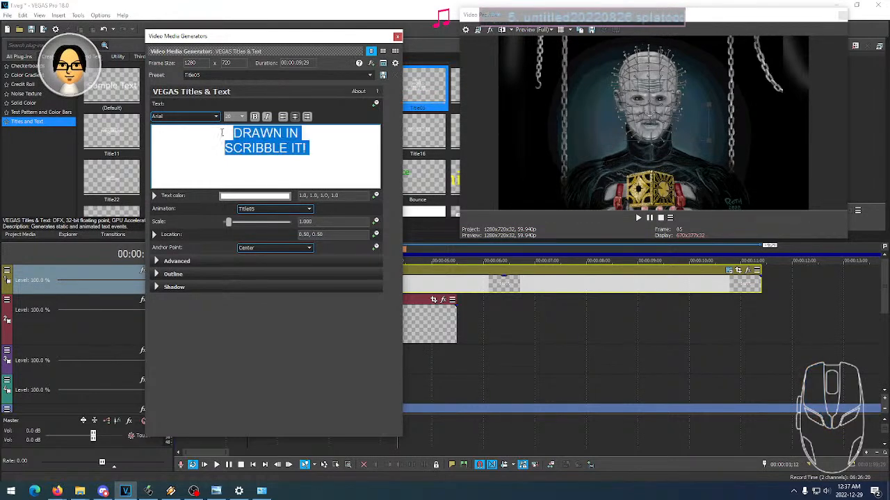
{"action": "left_click", "coordinate": [200, 117]}
{"action": "left_click", "coordinate": [200, 121]}
{"action": "left_click", "coordinate": [199, 121]}
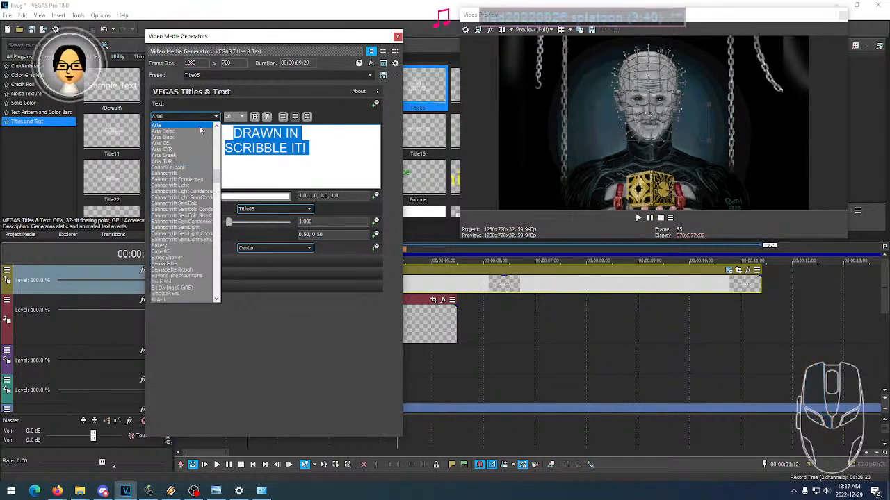
{"action": "left_click", "coordinate": [195, 173]}
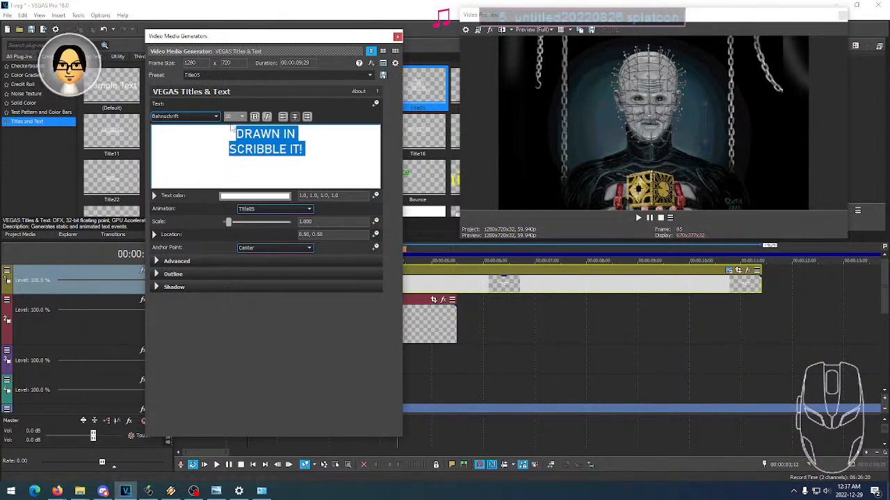
{"action": "left_click", "coordinate": [254, 118]}
- Set the title's font size to 18 and move it over the template caption, at about location 0.50, 0.12
{"action": "left_click", "coordinate": [235, 117]}
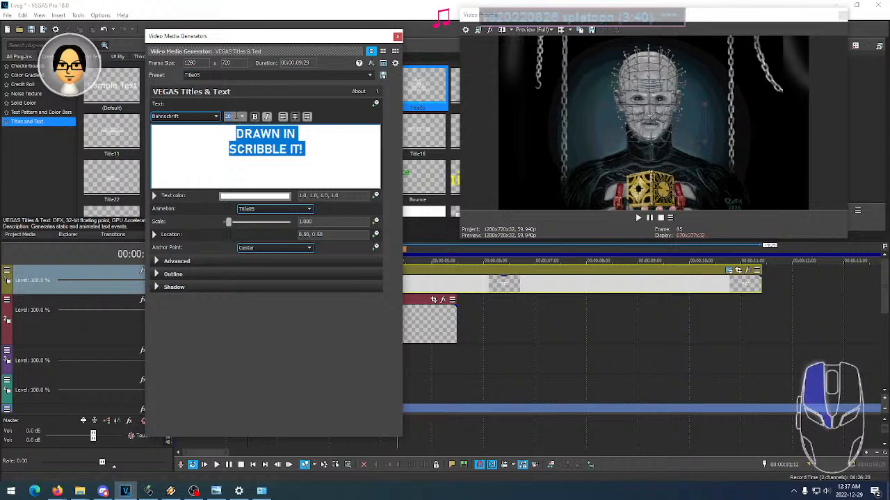
{"action": "scroll", "coordinate": [235, 117], "scroll_direction": "down", "scroll_amount": 1}
{"action": "scroll", "coordinate": [235, 117], "scroll_direction": "up", "scroll_amount": 10}
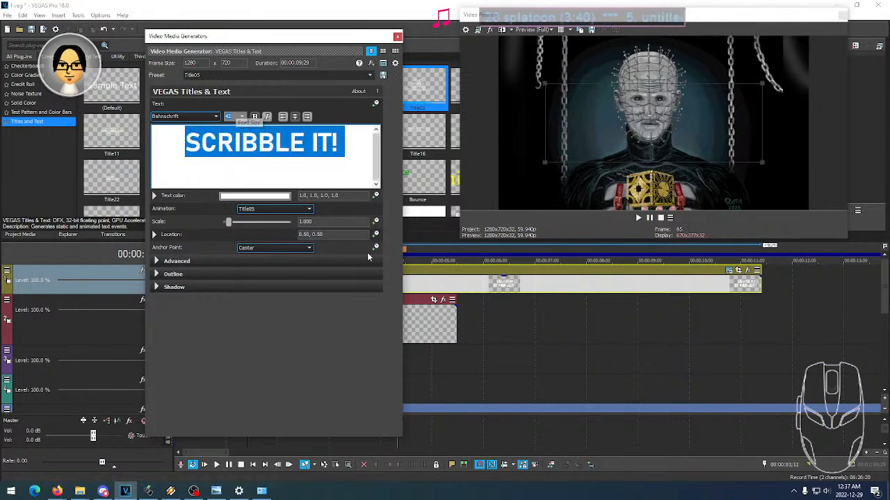
{"action": "left_click", "coordinate": [416, 366]}
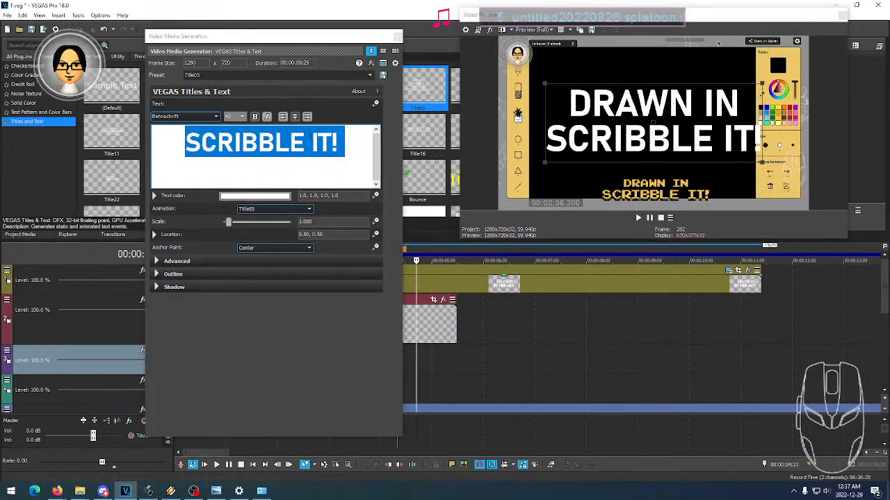
{"action": "scroll", "coordinate": [235, 117], "scroll_direction": "down", "scroll_amount": 9}
{"action": "scroll", "coordinate": [234, 117], "scroll_direction": "down", "scroll_amount": 3}
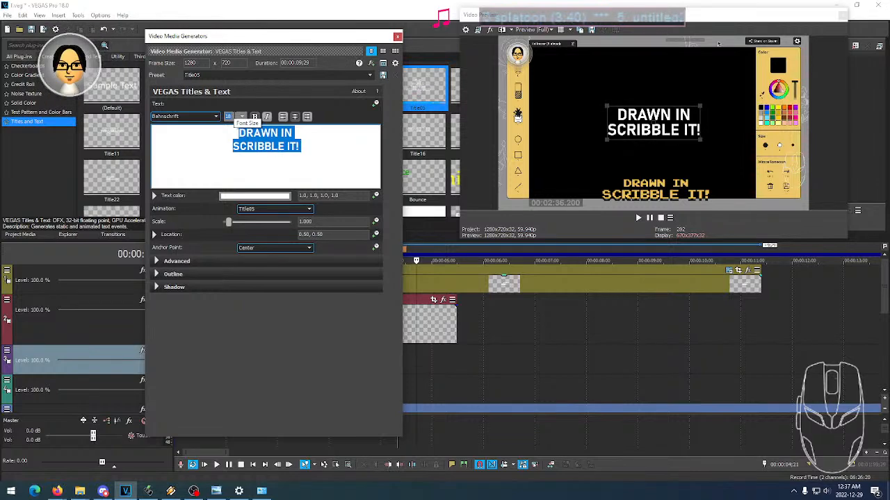
{"action": "left_click_drag", "start_coordinate": [655, 122], "coordinate": [654, 188]}
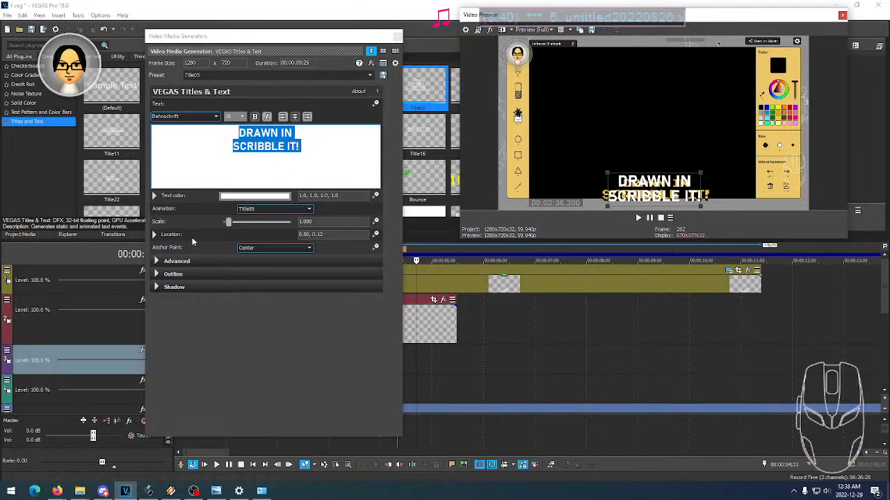
- Give the title a black outline with a width of 10
{"action": "left_click", "coordinate": [157, 262]}
{"action": "left_click", "coordinate": [157, 262]}
{"action": "left_click", "coordinate": [157, 274]}
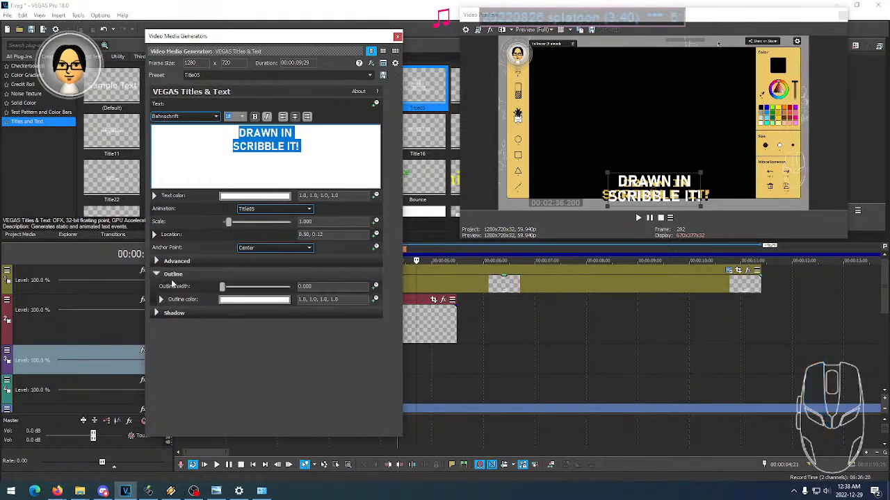
{"action": "left_click_drag", "start_coordinate": [222, 287], "coordinate": [290, 287]}
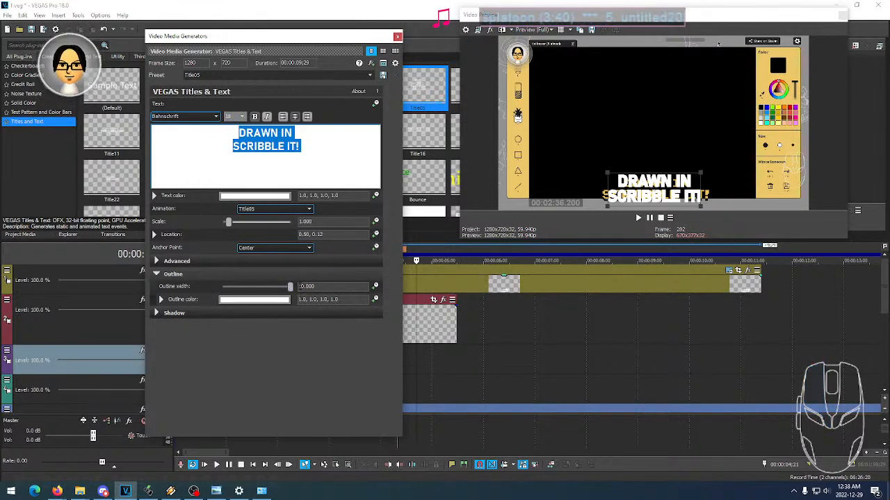
{"action": "left_click", "coordinate": [162, 300]}
{"action": "left_click", "coordinate": [244, 302]}
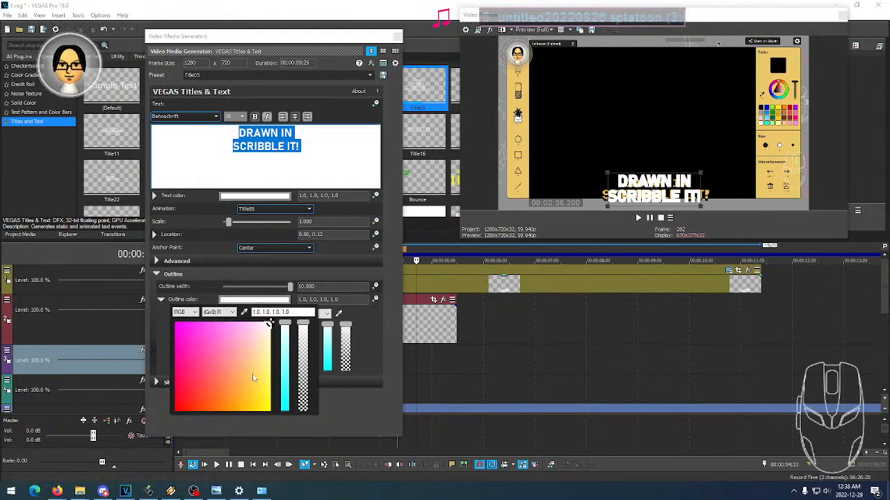
{"action": "left_click_drag", "start_coordinate": [246, 389], "coordinate": [271, 413]}
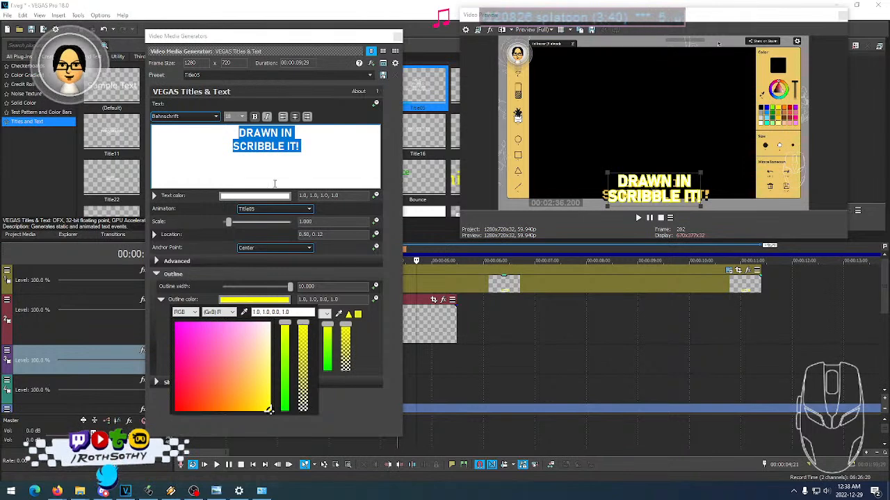
{"action": "left_click", "coordinate": [214, 411]}
{"action": "left_click_drag", "start_coordinate": [213, 411], "coordinate": [174, 412]}
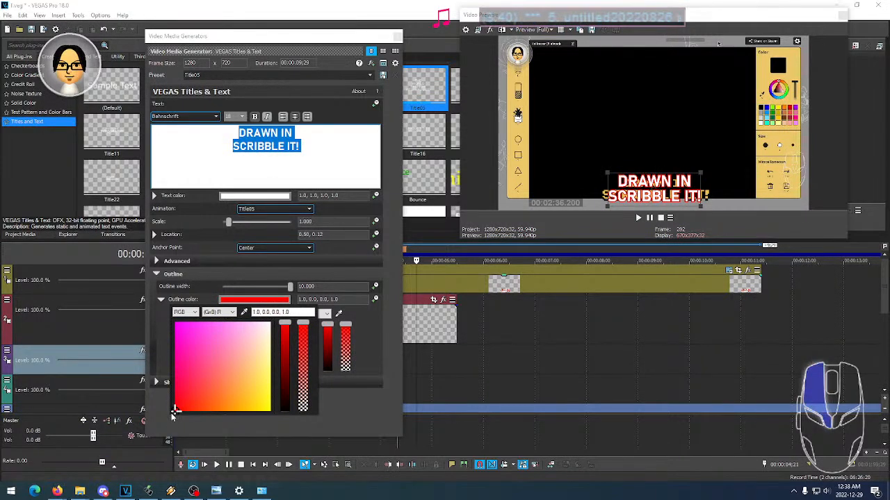
{"action": "left_click", "coordinate": [285, 410]}
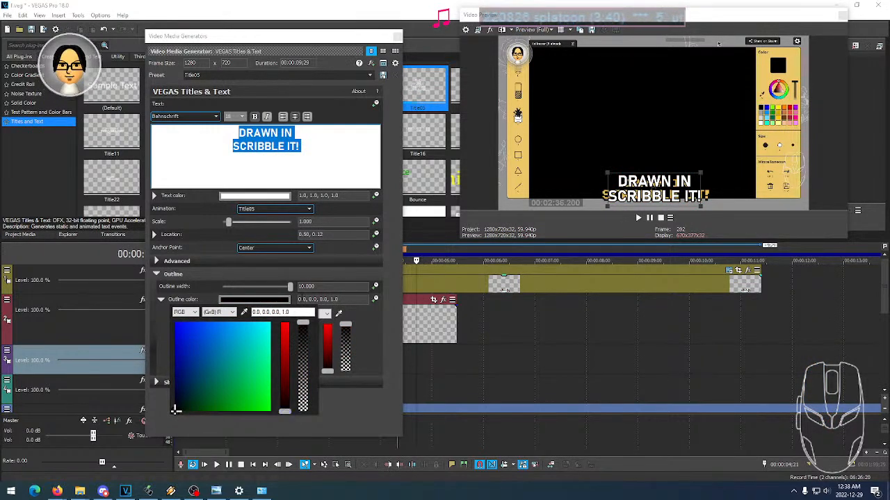
- Increase the title's outline width to 20
{"action": "left_click", "coordinate": [303, 286]}
{"action": "left_click", "coordinate": [302, 286]}
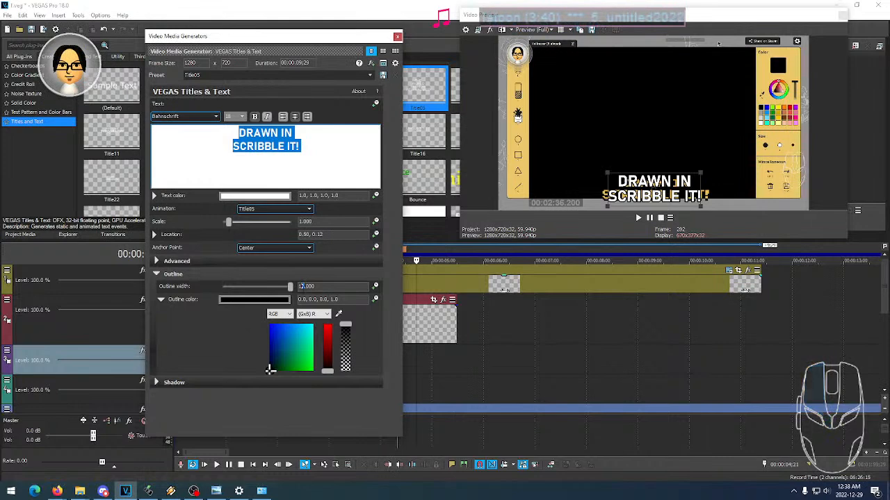
{"action": "key", "text": "Return"}
{"action": "left_click", "coordinate": [305, 287]}
{"action": "left_click_drag", "start_coordinate": [304, 286], "coordinate": [301, 287]}
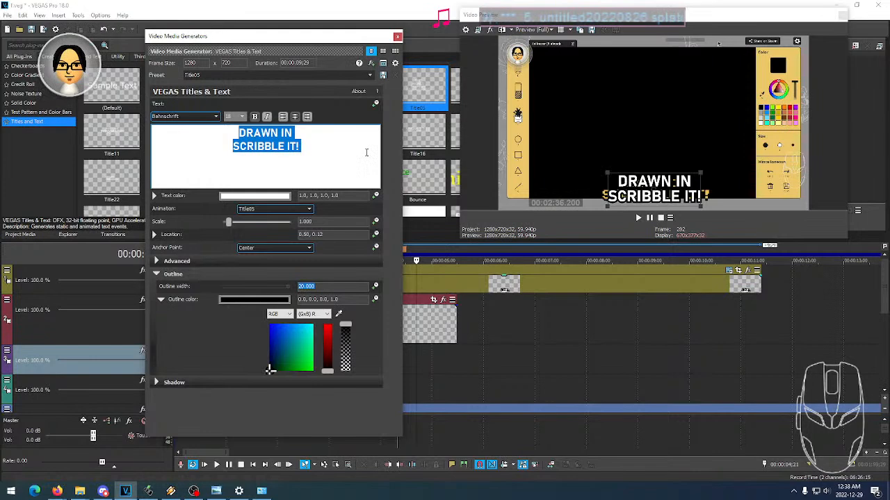
- Reduce only the "DRAWN IN" line to font size 12 and close the title's generator settings
{"action": "left_click", "coordinate": [313, 148]}
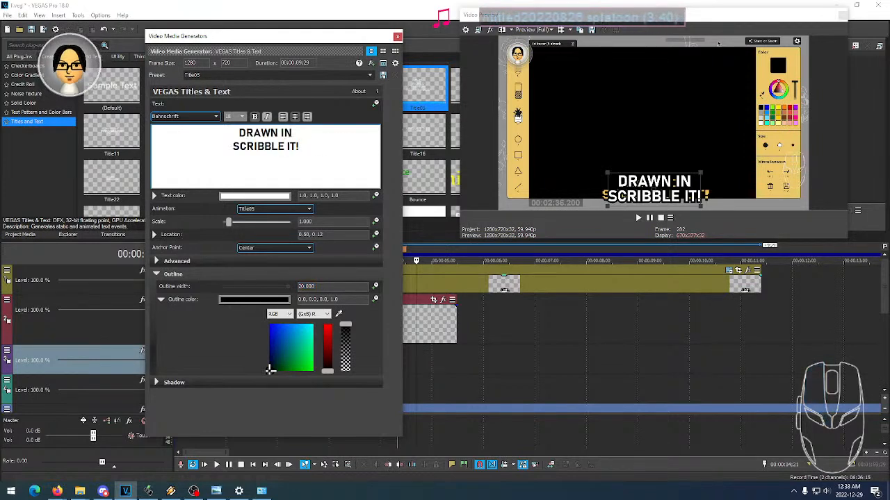
{"action": "left_click_drag", "start_coordinate": [291, 133], "coordinate": [238, 132]}
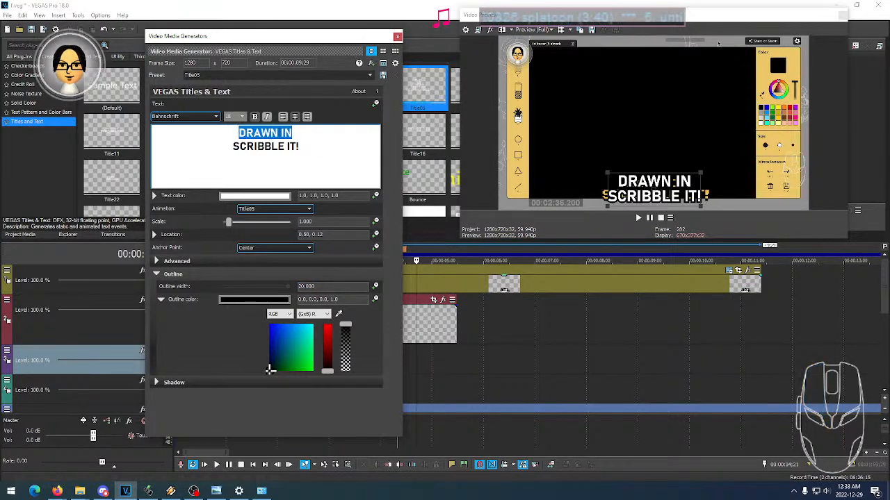
{"action": "left_click", "coordinate": [235, 119]}
{"action": "scroll", "coordinate": [234, 118], "scroll_direction": "up", "scroll_amount": 2}
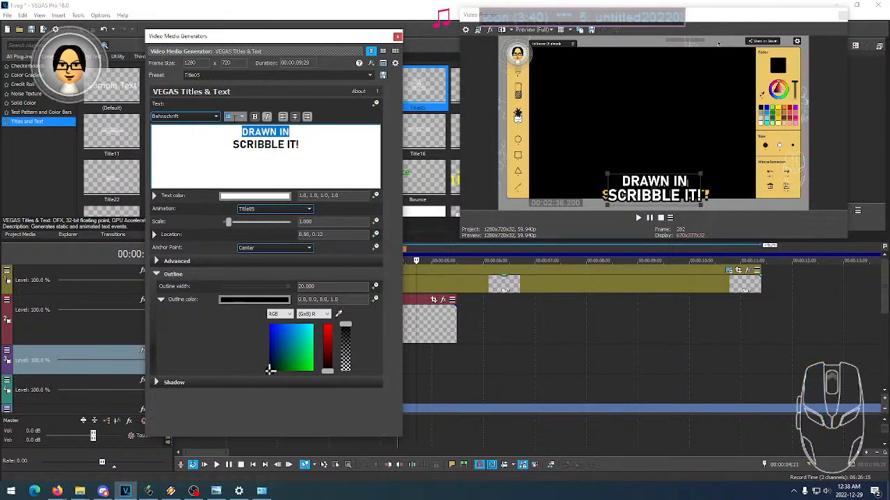
{"action": "scroll", "coordinate": [229, 116], "scroll_direction": "up", "scroll_amount": 2}
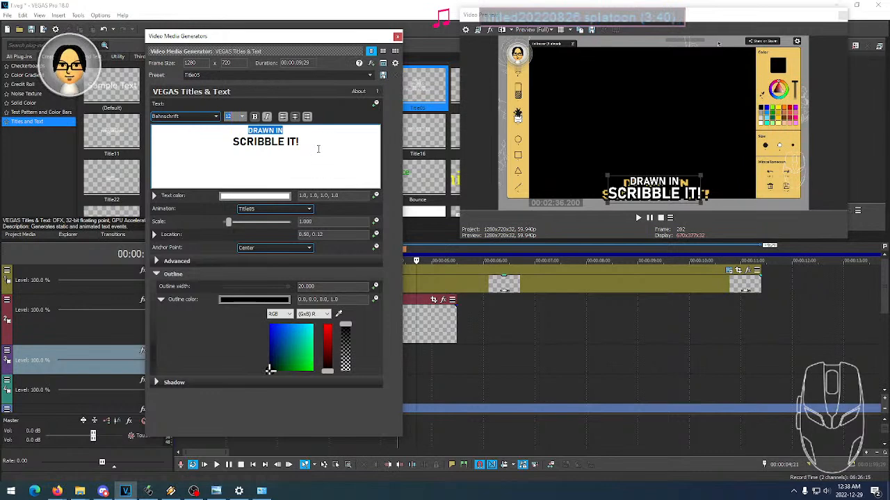
{"action": "left_click", "coordinate": [258, 141]}
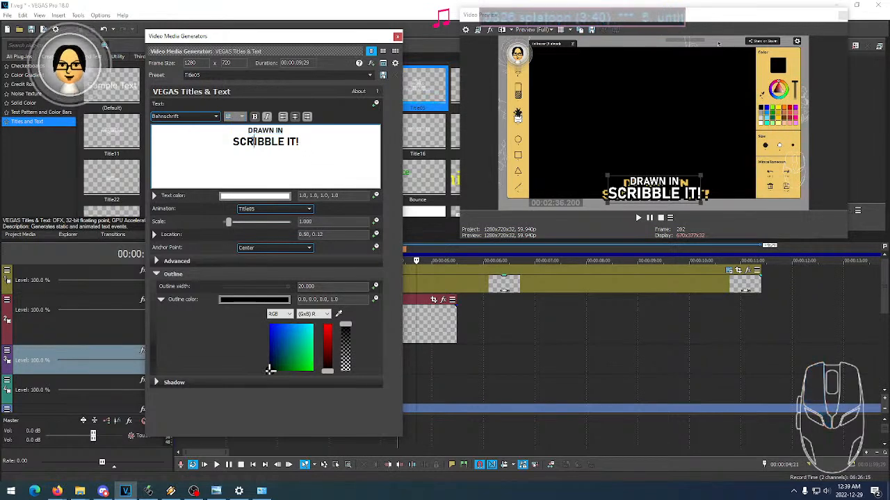
{"action": "left_click", "coordinate": [261, 141]}
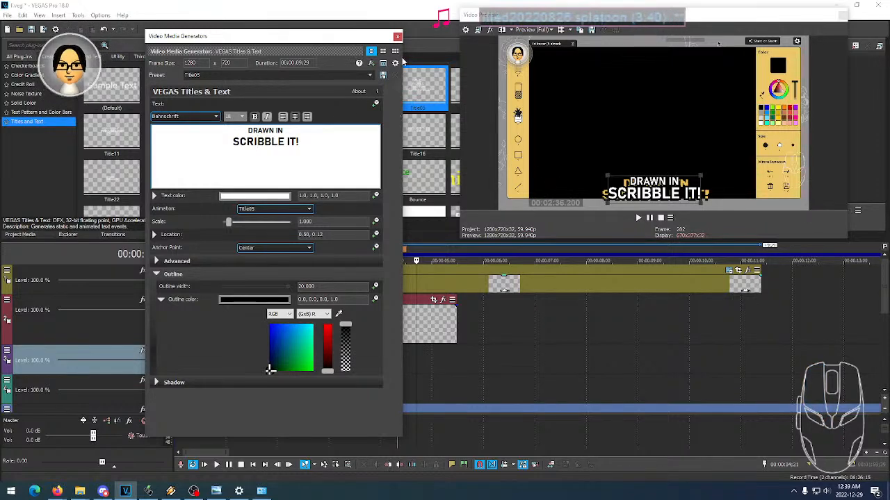
{"action": "left_click", "coordinate": [397, 36]}
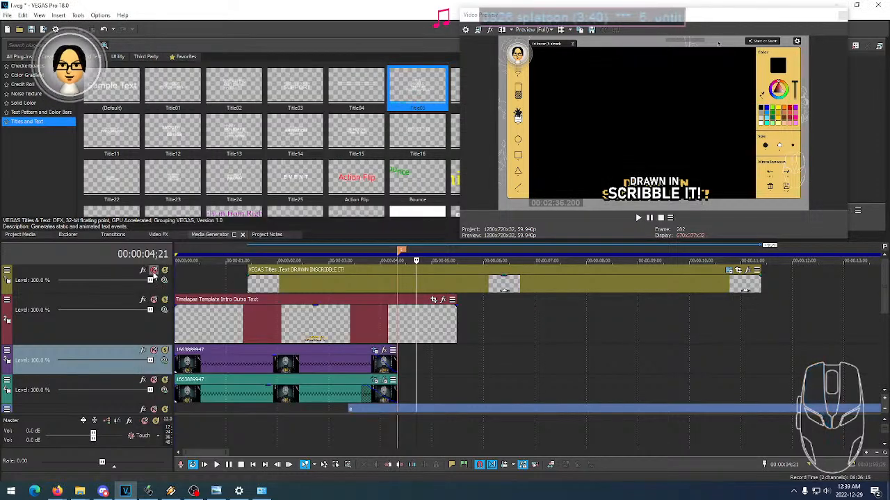
- Compare the new title with the template caption at 00:00:03;28 by muting and unmuting their tracks in turn
{"action": "left_click", "coordinate": [153, 271]}
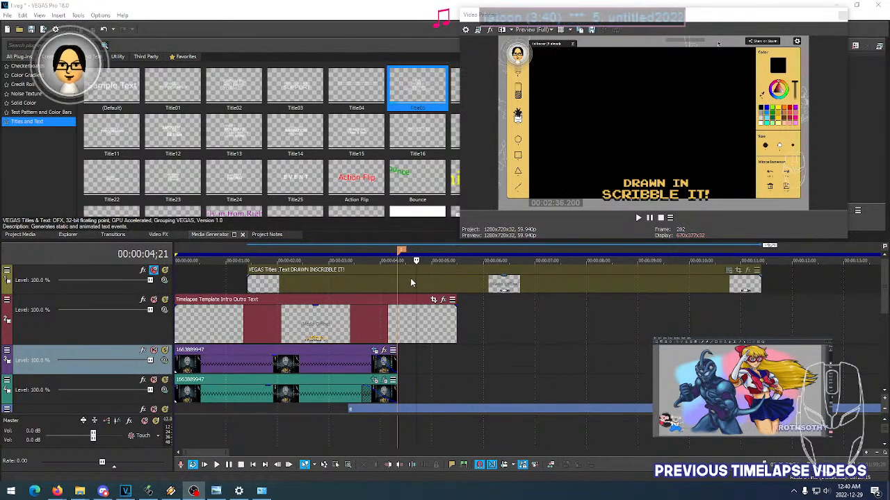
{"action": "left_click", "coordinate": [436, 287]}
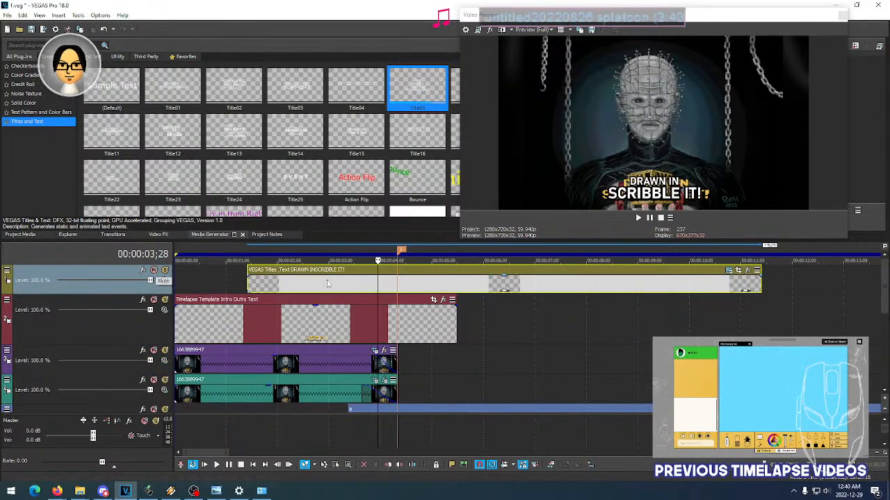
{"action": "left_click", "coordinate": [153, 307]}
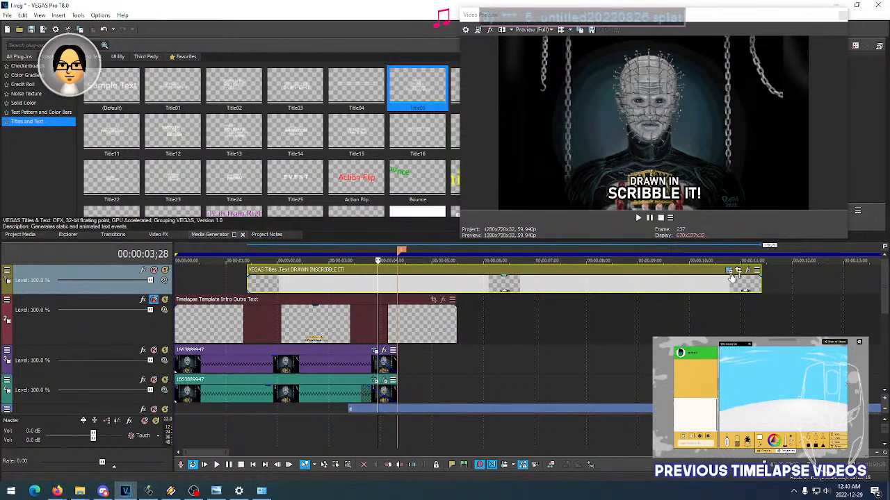
{"action": "left_click", "coordinate": [154, 300]}
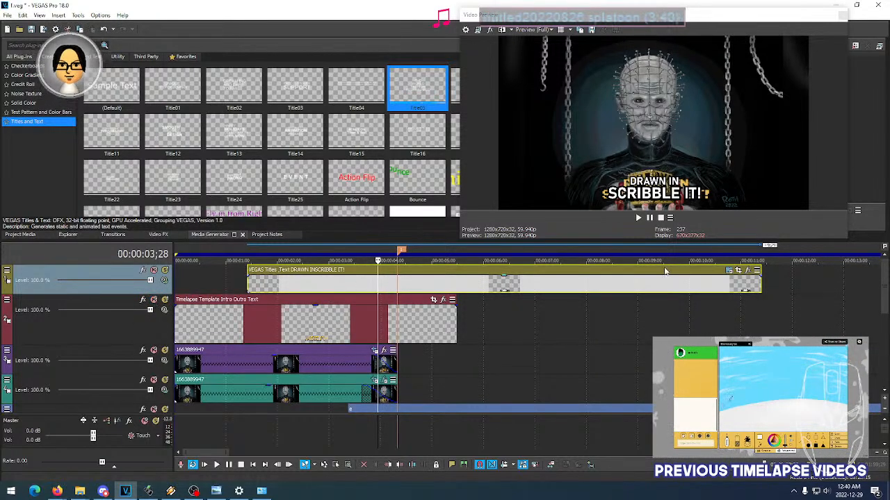
- Set the "DRAWN IN SCRIBBLE IT!" title's text color to golden yellow (0.93, 0.76, 0.33) and close its generator settings
{"action": "left_click", "coordinate": [729, 272]}
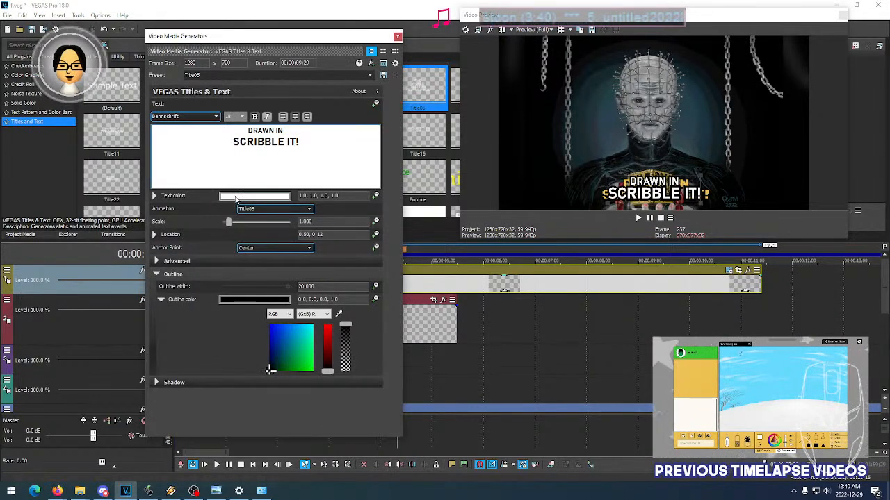
{"action": "left_click", "coordinate": [255, 196]}
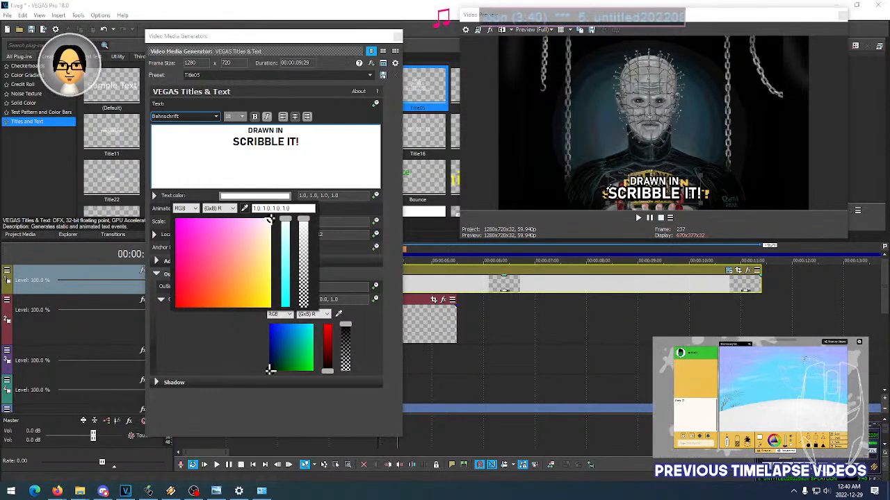
{"action": "left_click_drag", "start_coordinate": [270, 219], "coordinate": [248, 278]}
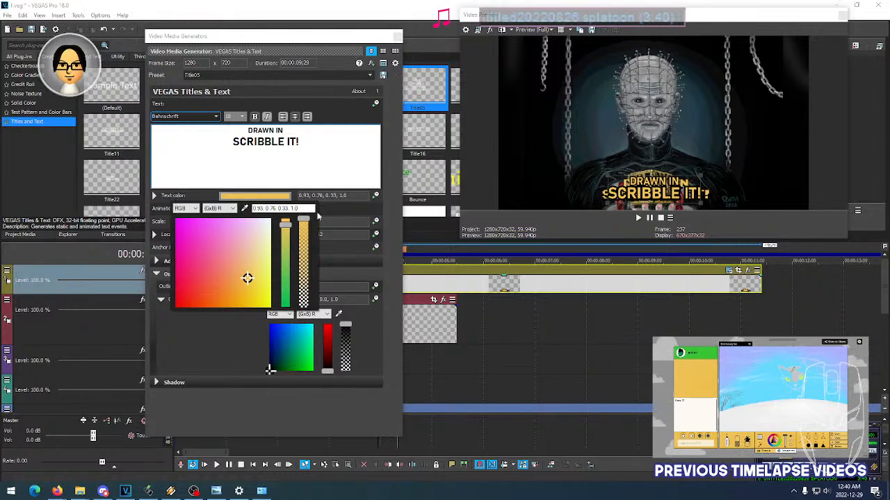
{"action": "left_click", "coordinate": [398, 37]}
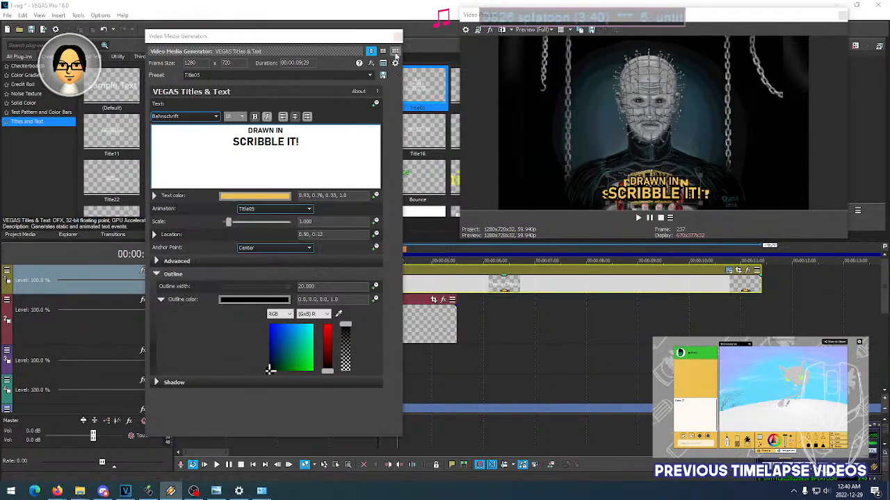
{"action": "left_click", "coordinate": [398, 36]}
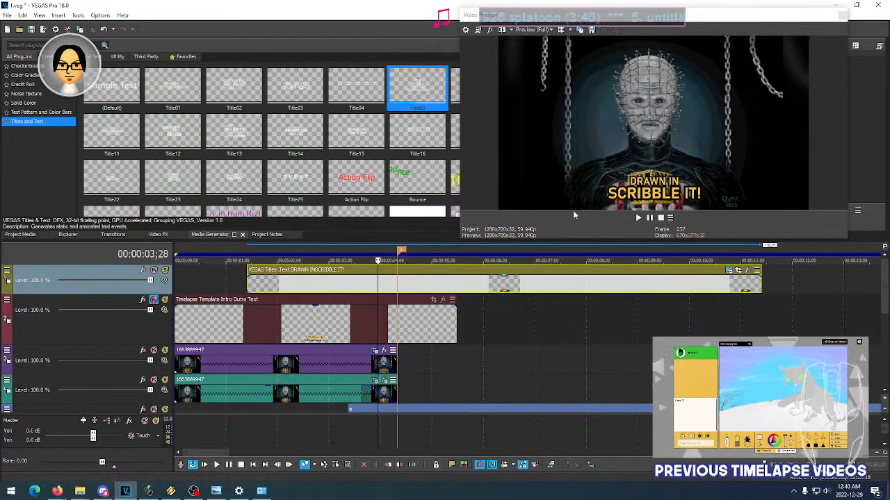
- Scrub and play through the intro with the template caption muted to review the recolored title's animation
{"action": "left_click", "coordinate": [415, 252]}
{"action": "left_click", "coordinate": [352, 252]}
{"action": "left_click", "coordinate": [448, 252]}
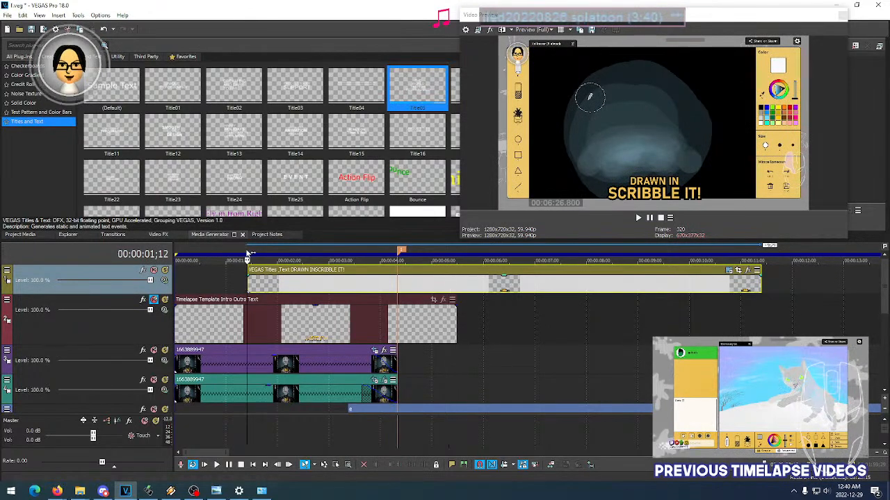
{"action": "left_click", "coordinate": [246, 253]}
{"action": "left_click", "coordinate": [191, 253]}
{"action": "left_click", "coordinate": [230, 253]}
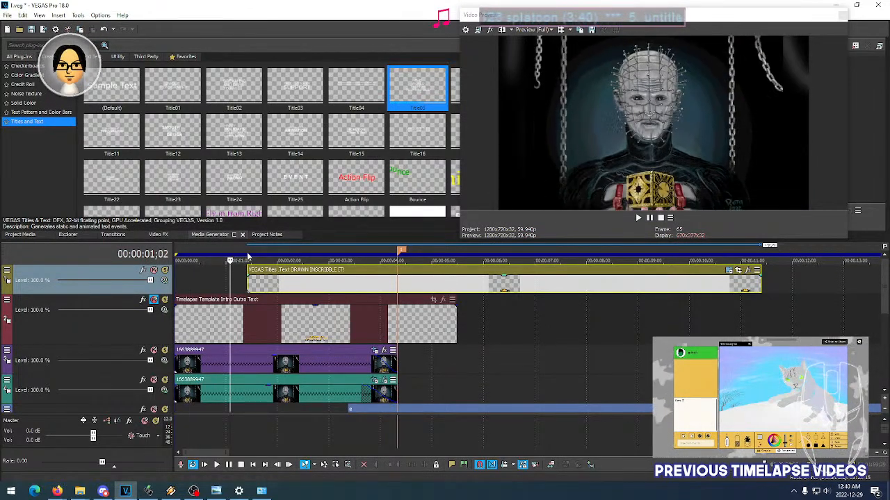
{"action": "left_click", "coordinate": [254, 253]}
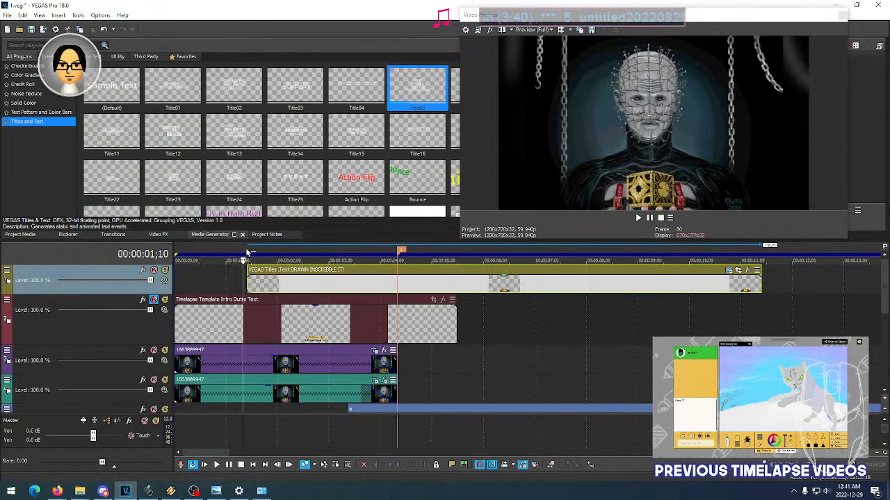
{"action": "mouse_move", "coordinate": [254, 253]}
{"action": "left_mouse_down"}
{"action": "mouse_move", "coordinate": [267, 253]}
{"action": "mouse_move", "coordinate": [243, 252]}
{"action": "left_mouse_up"}
{"action": "key", "text": "space"}
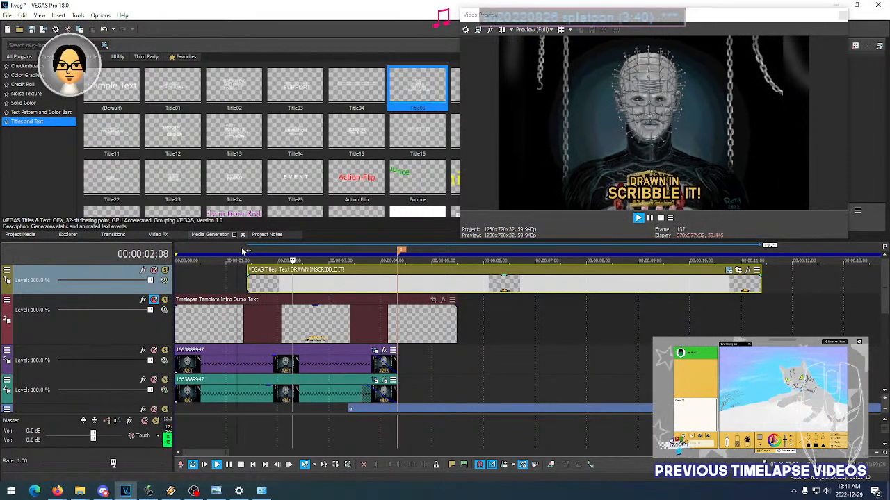
{"action": "key", "text": "space"}
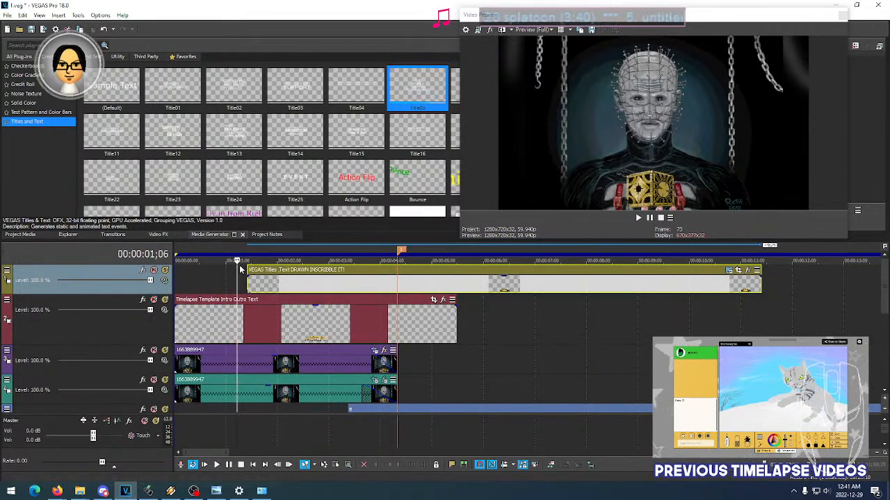
- Play the intro with both captions active to compare the new title's timing with the template caption
{"action": "key", "text": "space"}
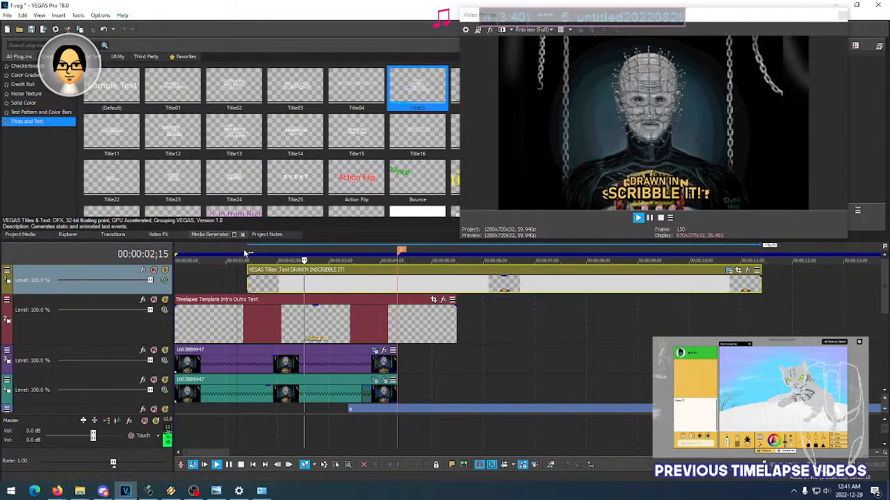
{"action": "key", "text": "space"}
{"action": "key", "text": "space"}
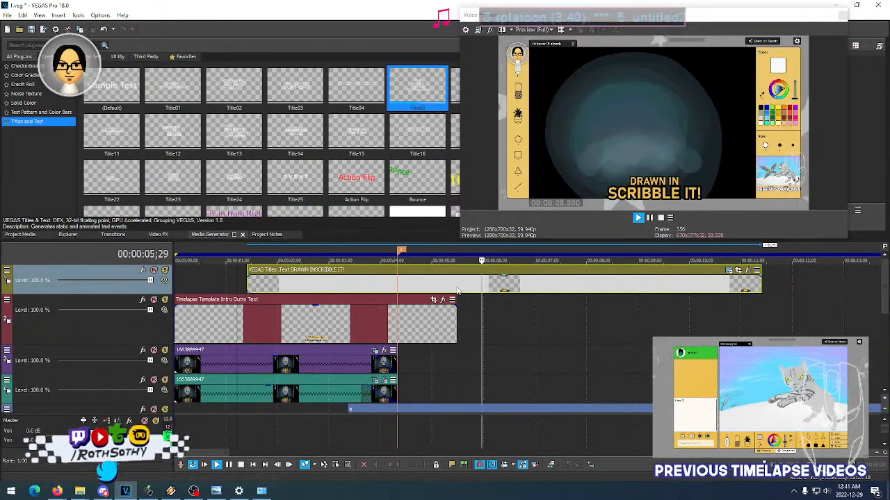
{"action": "key", "text": "space"}
{"action": "key", "text": "space"}
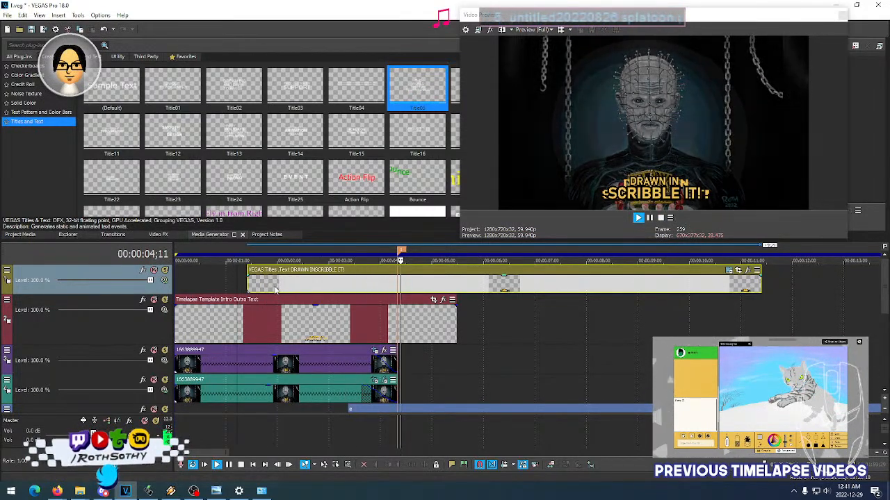
{"action": "key", "text": "space"}
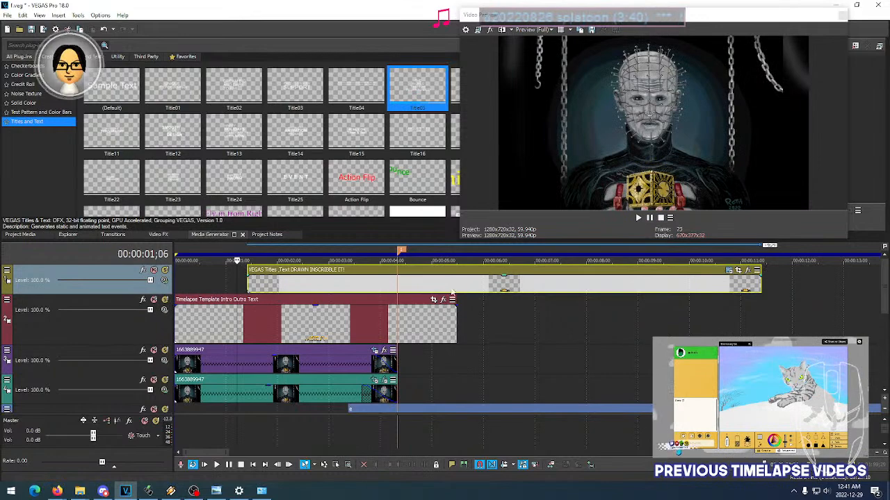
{"action": "left_click", "coordinate": [455, 285]}
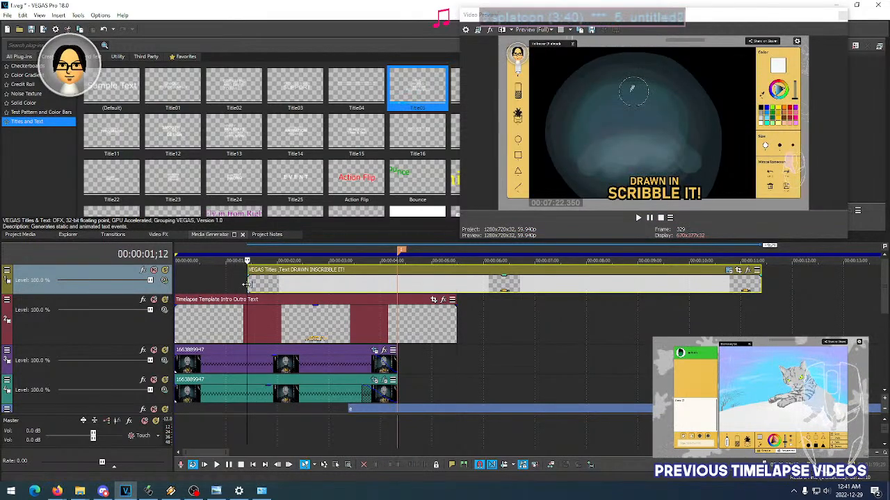
{"action": "left_click", "coordinate": [246, 285]}
{"action": "key", "text": "space"}
{"action": "key", "text": "space"}
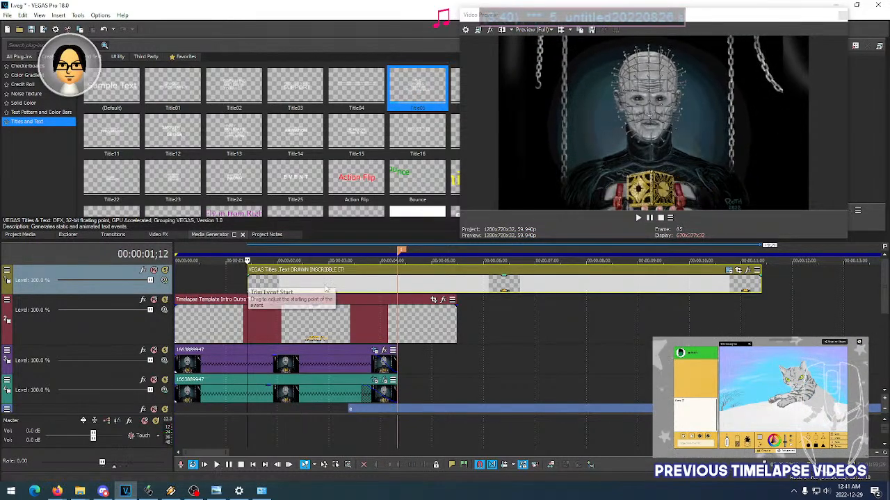
- Split the title event at 00:00:05;14, level with the template caption's end, and delete the remainder
{"action": "left_click", "coordinate": [456, 285]}
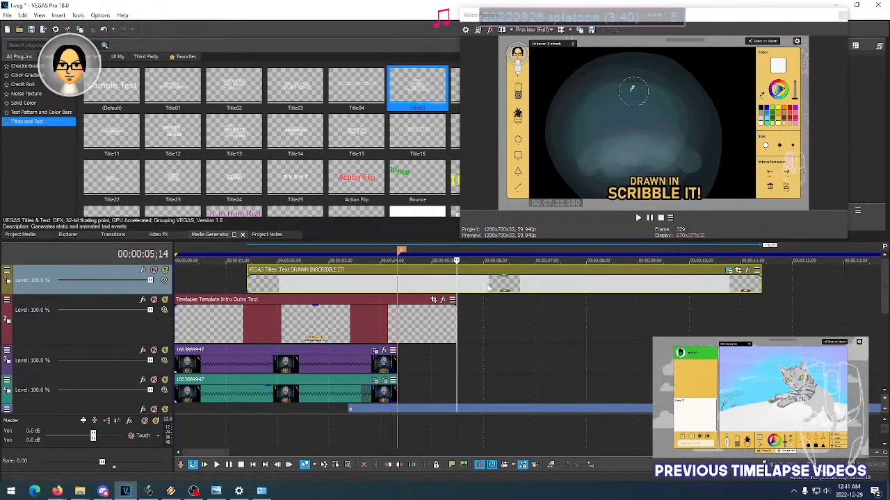
{"action": "key", "text": "s"}
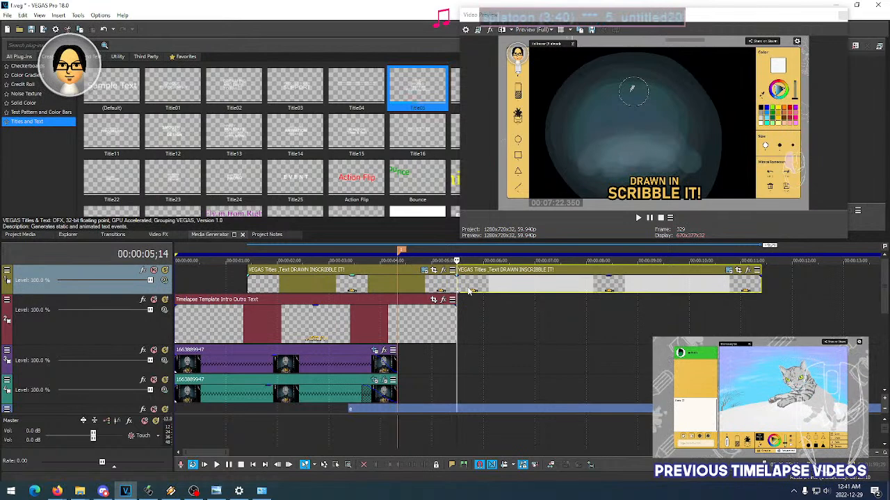
{"action": "key", "text": "Delete"}
- Play the trimmed title from its start at 00:00:01;12 alongside the template caption
{"action": "left_click", "coordinate": [248, 287]}
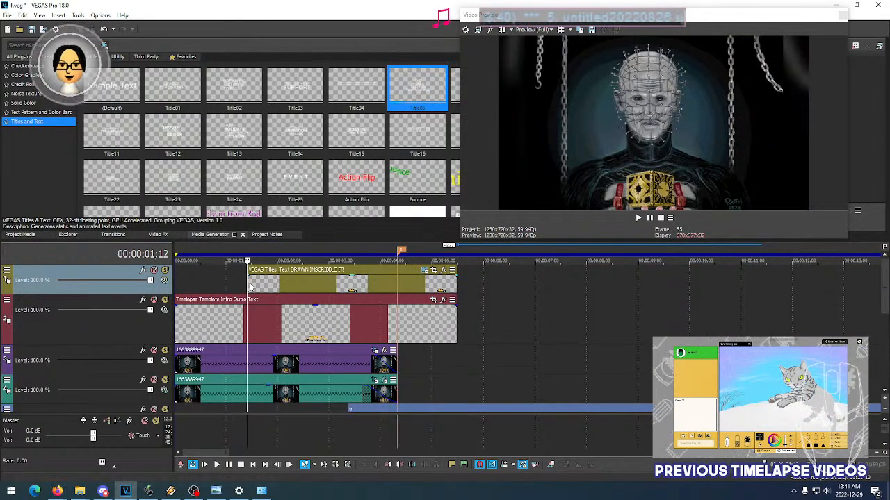
{"action": "key", "text": "space"}
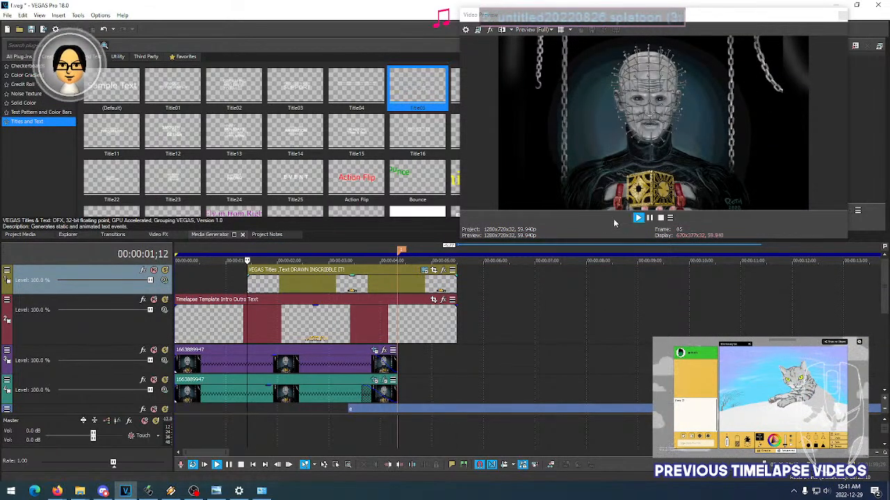
{"action": "key", "text": "space"}
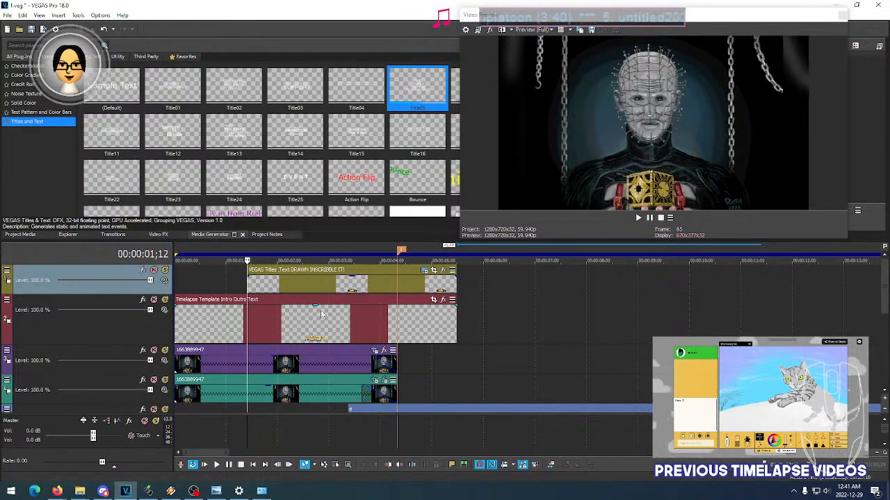
{"action": "key", "text": "space"}
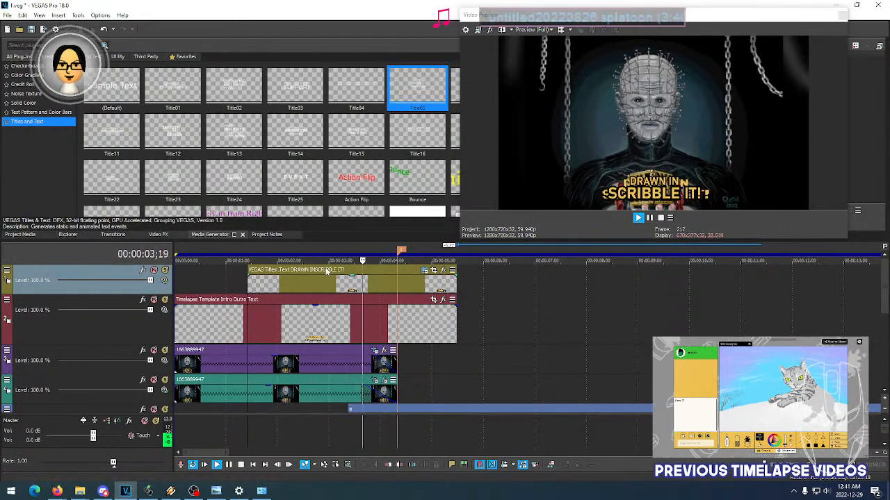
{"action": "key", "text": "space"}
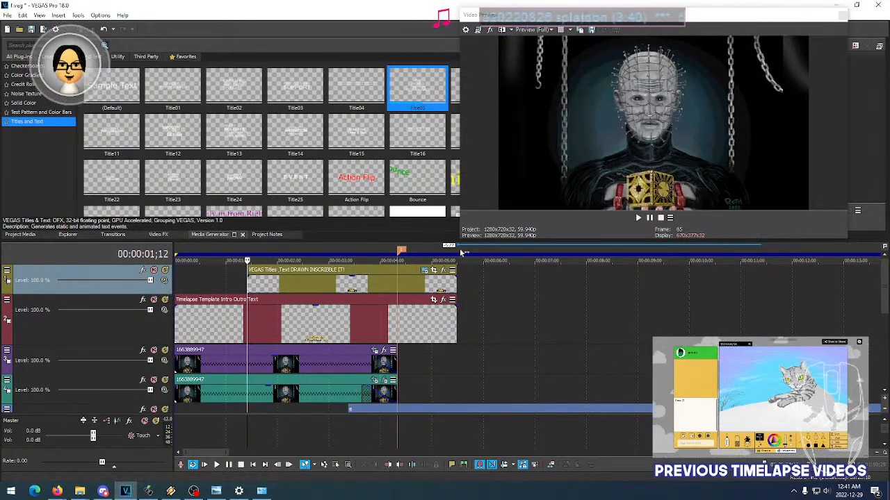
- Mute the template caption's track and add a fade-out of about half a second to the title event
{"action": "left_click", "coordinate": [153, 301]}
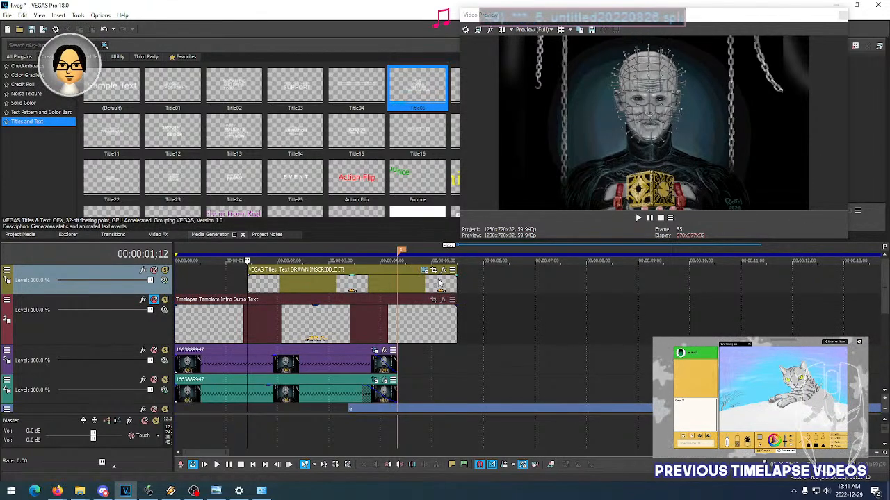
{"action": "left_click_drag", "start_coordinate": [458, 276], "coordinate": [432, 278]}
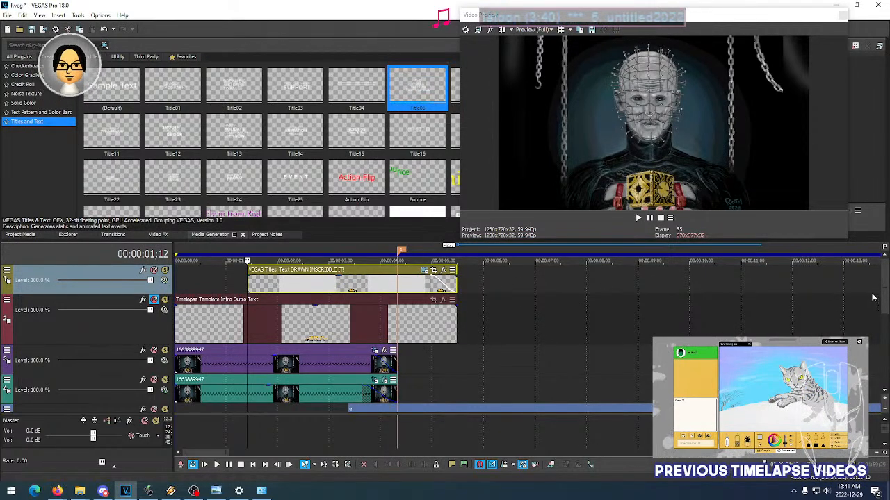
- Insert a new video track above the title track and place a Title05 text event on it near the timeline's beginning
{"action": "right_click", "coordinate": [50, 279]}
{"action": "left_click", "coordinate": [43, 276]}
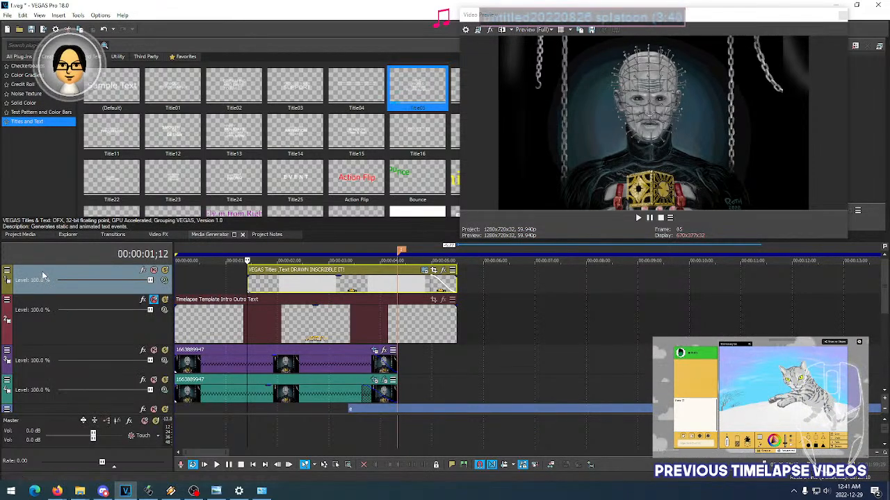
{"action": "right_click", "coordinate": [42, 276]}
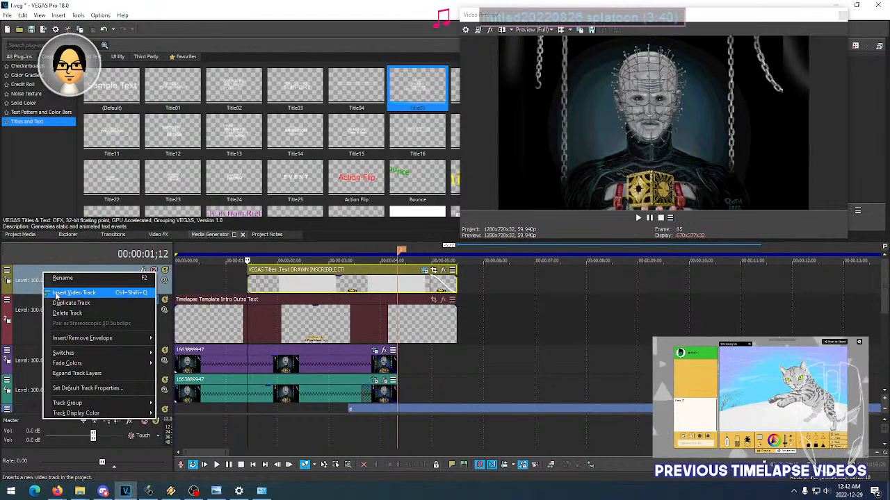
{"action": "left_click", "coordinate": [55, 294]}
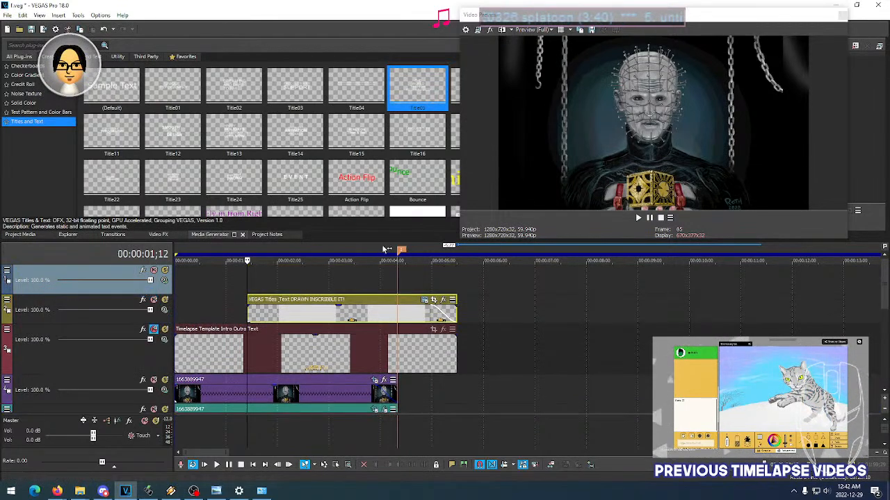
{"action": "left_click_drag", "start_coordinate": [413, 86], "coordinate": [207, 284]}
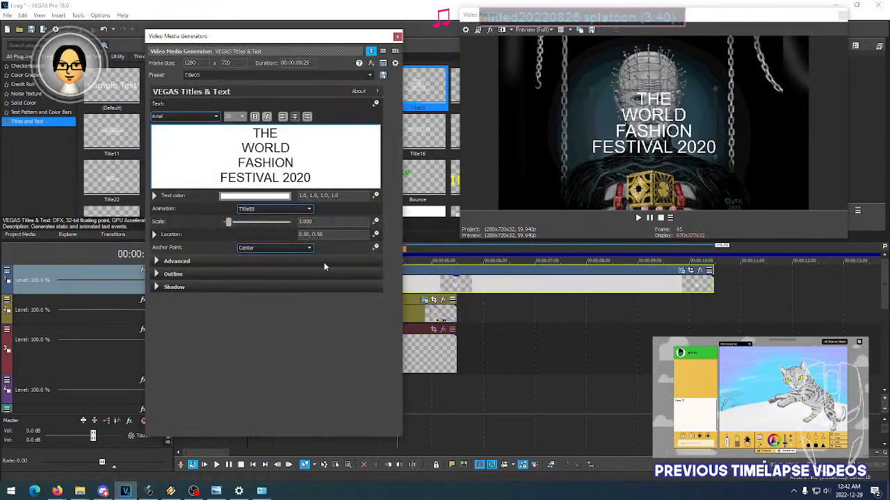
- Replace the new title's placeholder text with "HELLRAISER" and move it down to about location 0.49, 0.23
{"action": "key", "text": "ctrl+a"}
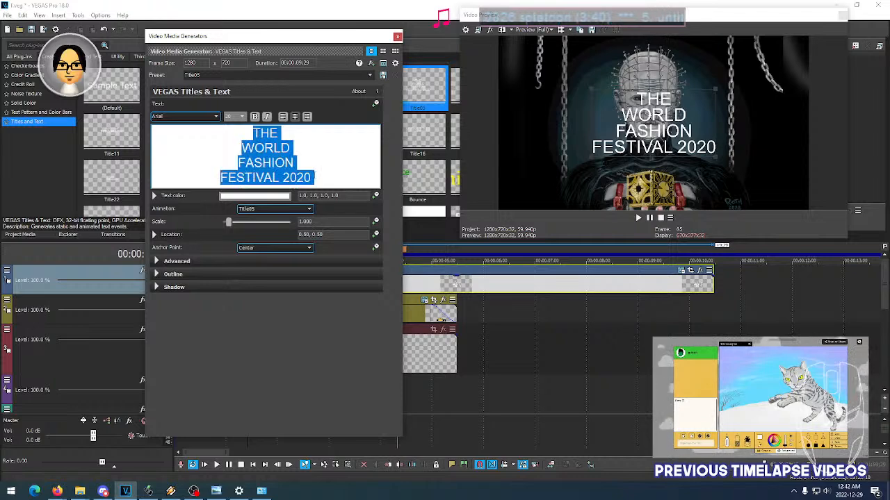
{"action": "type", "text": "HELLRAISER"}
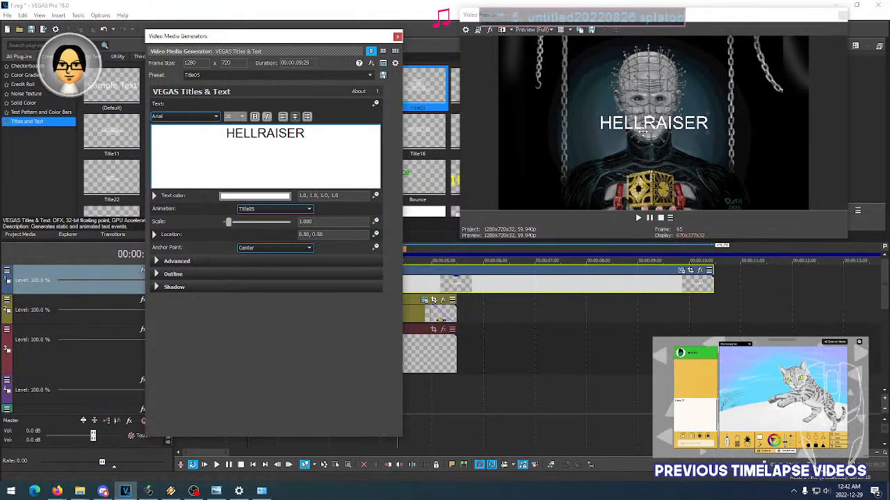
{"action": "left_click_drag", "start_coordinate": [651, 135], "coordinate": [649, 169]}
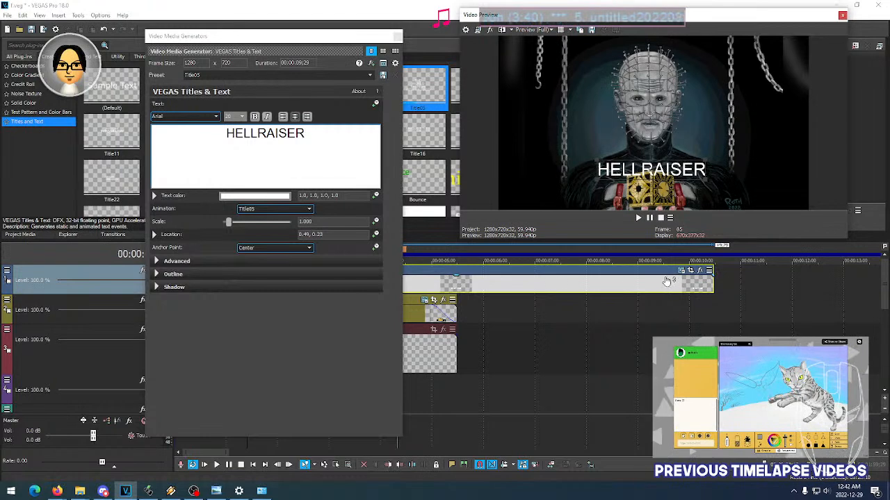
- Move the title's media generator window clear of the track headers and select the whole HELLRAISER text
{"action": "left_click_drag", "start_coordinate": [375, 42], "coordinate": [409, 28]}
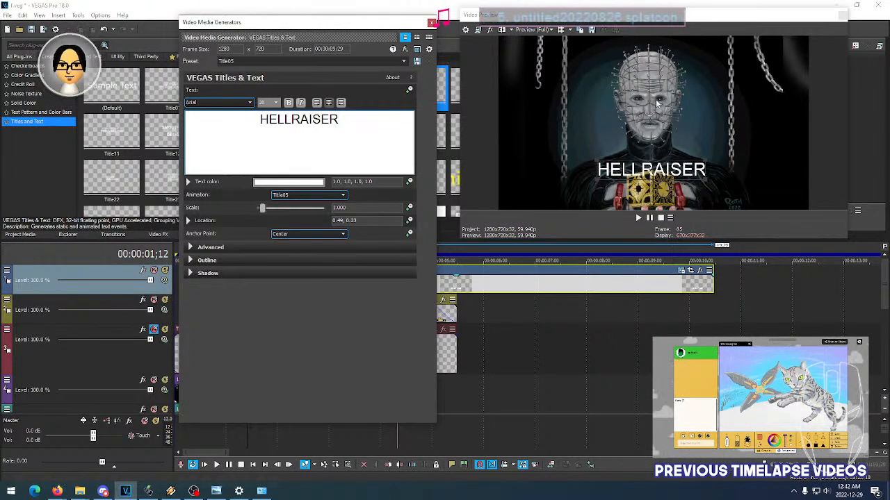
{"action": "left_click_drag", "start_coordinate": [345, 125], "coordinate": [254, 132]}
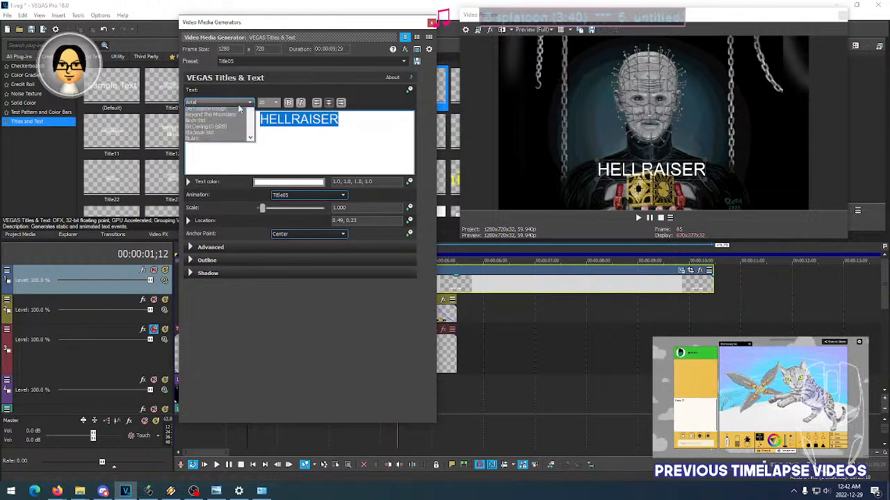
{"action": "left_click", "coordinate": [170, 491]}
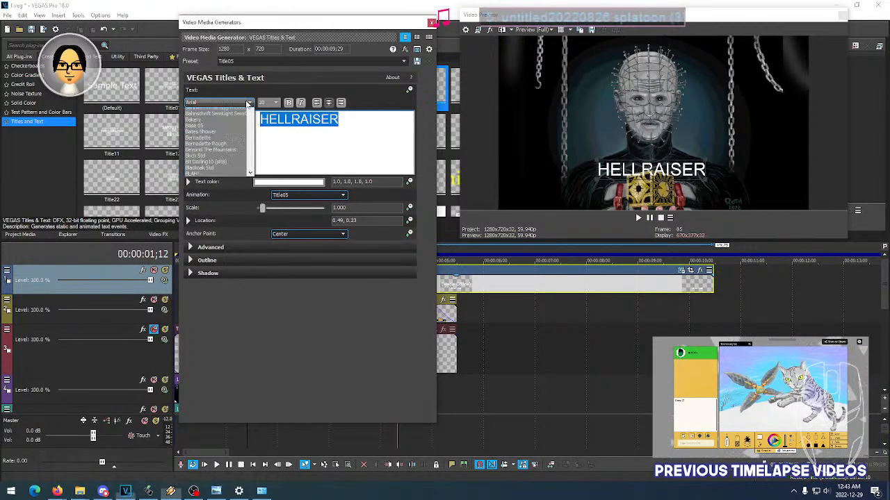
- Try fonts on the HELLRAISER title from Arial Black through Badonk-a-donk, Bahnschrift and Base 05 to Bates Shower
{"action": "scroll", "coordinate": [242, 103], "scroll_direction": "down", "scroll_amount": 1}
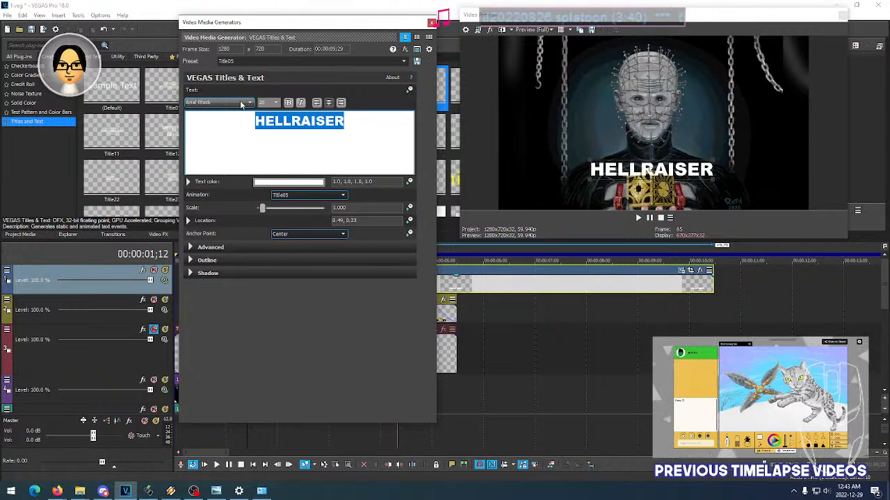
{"action": "scroll", "coordinate": [241, 103], "scroll_direction": "down", "scroll_amount": 1}
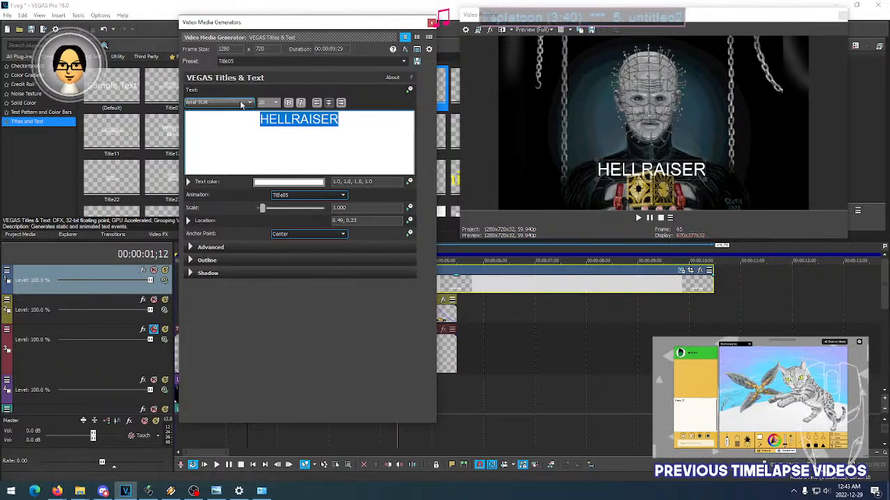
{"action": "scroll", "coordinate": [241, 104], "scroll_direction": "down", "scroll_amount": 3}
{"action": "scroll", "coordinate": [241, 103], "scroll_direction": "up", "scroll_amount": 1}
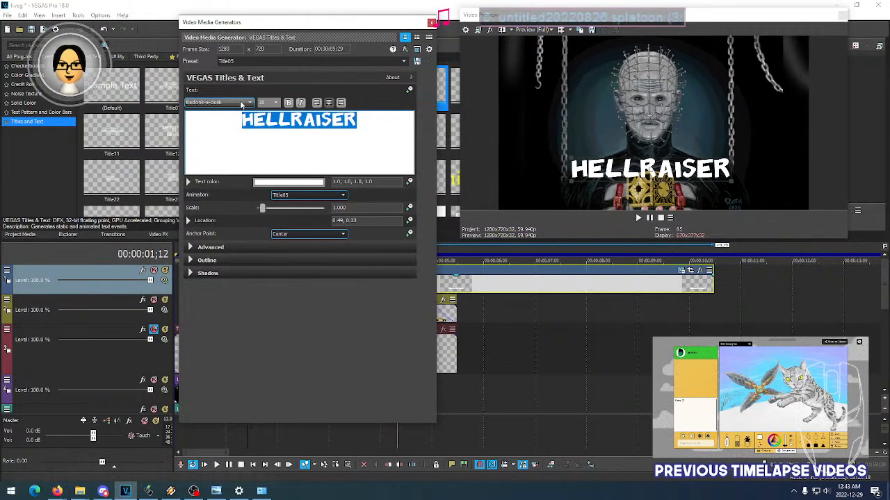
{"action": "scroll", "coordinate": [241, 103], "scroll_direction": "down", "scroll_amount": 2}
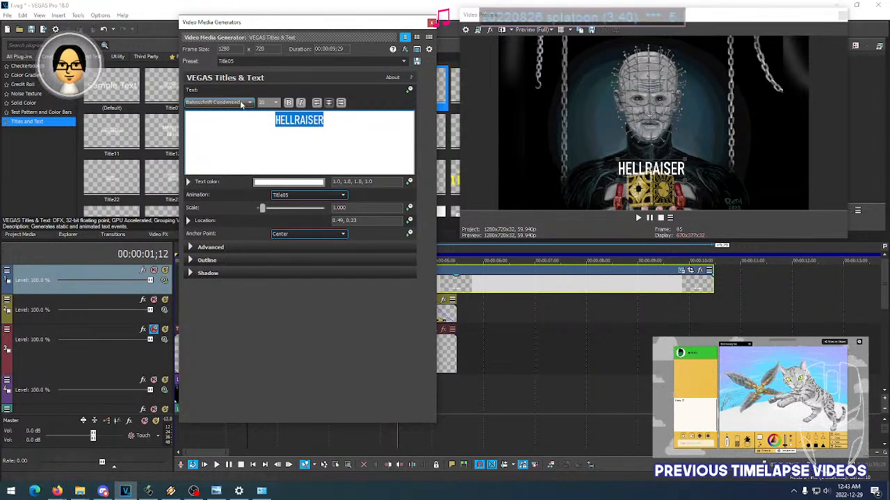
{"action": "scroll", "coordinate": [241, 104], "scroll_direction": "down", "scroll_amount": 2}
{"action": "scroll", "coordinate": [241, 103], "scroll_direction": "down", "scroll_amount": 5}
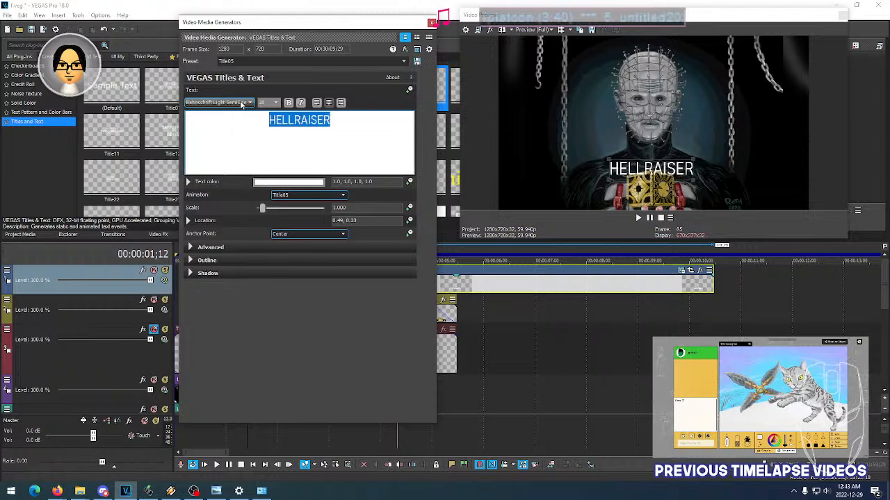
{"action": "scroll", "coordinate": [241, 103], "scroll_direction": "down", "scroll_amount": 4}
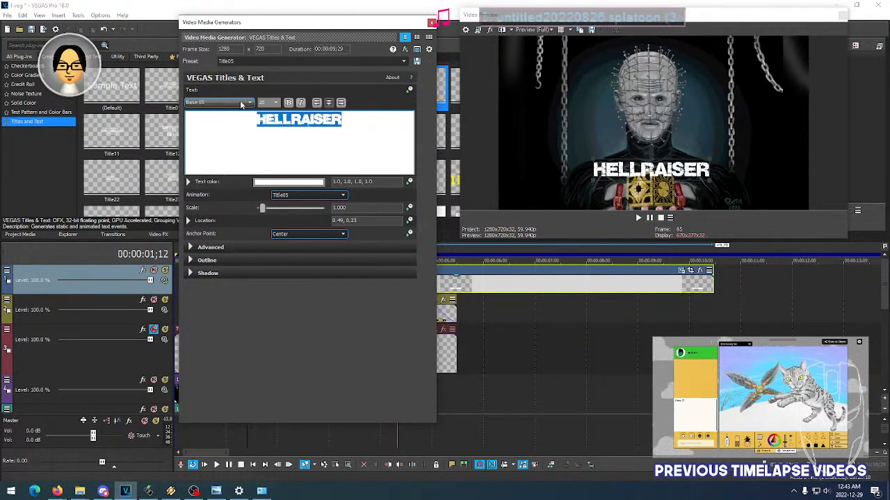
{"action": "scroll", "coordinate": [241, 104], "scroll_direction": "down", "scroll_amount": 1}
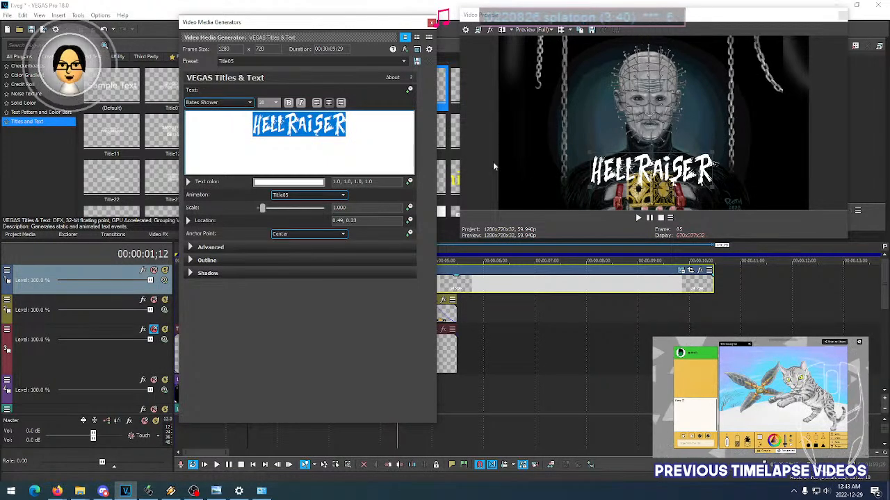
{"action": "left_click", "coordinate": [651, 180]}
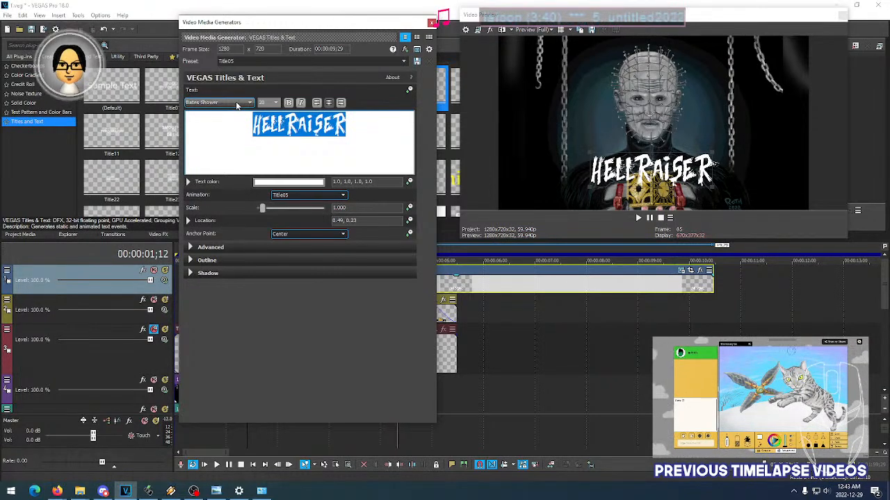
- Try the Bernadette, Beyond The Mountains and Birch Std fonts on the title, setting Birch Std to size 36
{"action": "scroll", "coordinate": [236, 103], "scroll_direction": "down", "scroll_amount": 2}
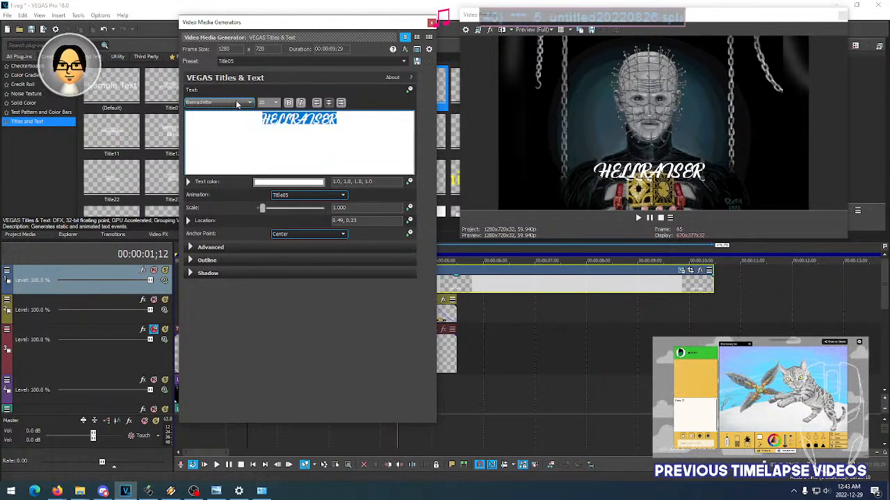
{"action": "scroll", "coordinate": [236, 104], "scroll_direction": "up", "scroll_amount": 1}
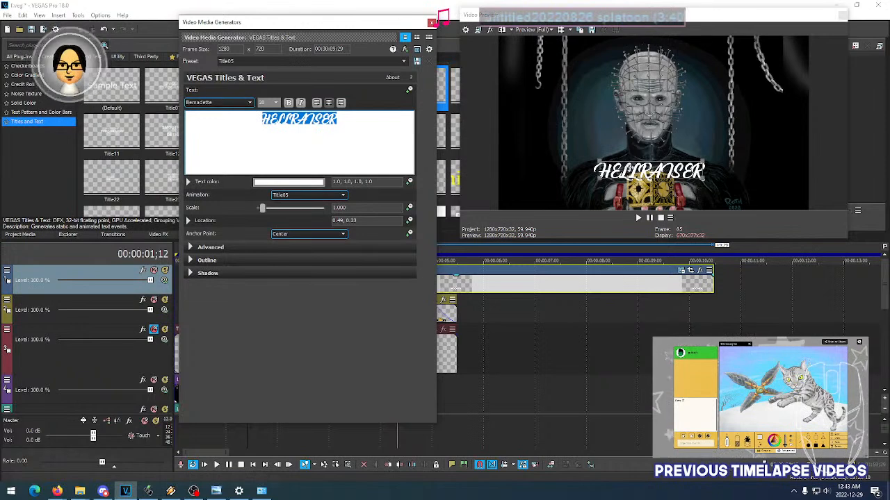
{"action": "scroll", "coordinate": [234, 103], "scroll_direction": "down", "scroll_amount": 2}
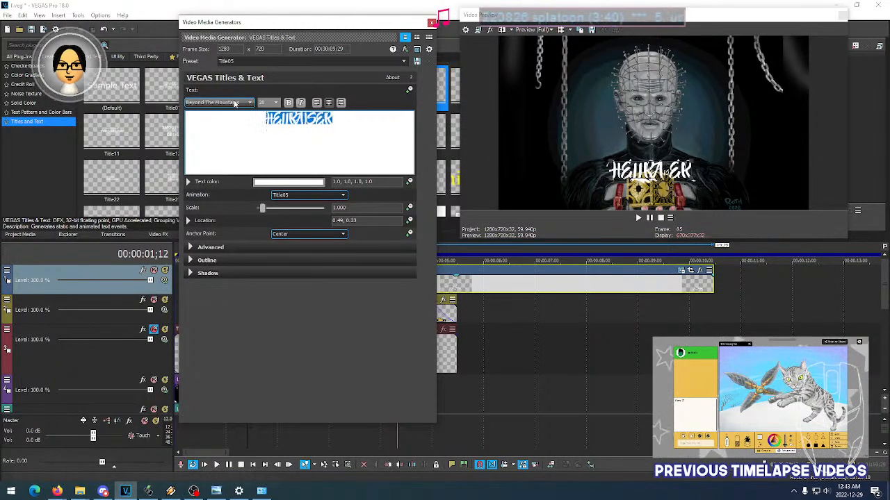
{"action": "scroll", "coordinate": [235, 104], "scroll_direction": "down", "scroll_amount": 1}
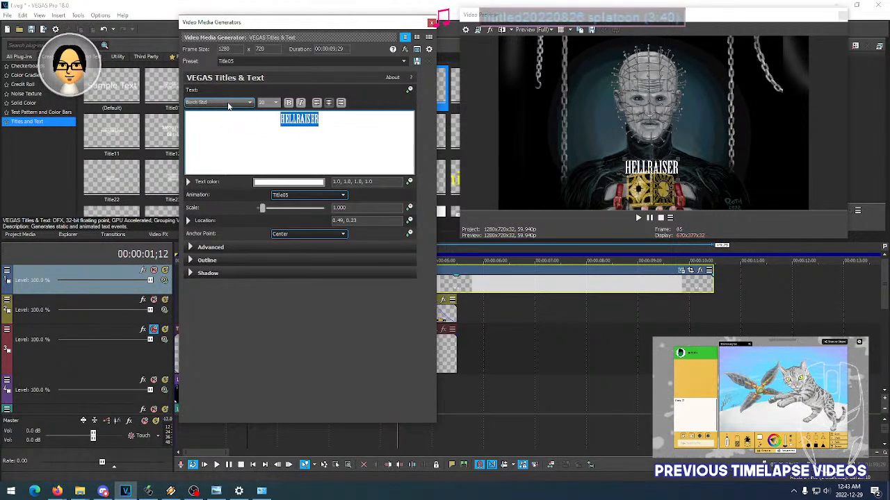
{"action": "scroll", "coordinate": [268, 102], "scroll_direction": "down", "scroll_amount": 5}
{"action": "scroll", "coordinate": [268, 102], "scroll_direction": "down", "scroll_amount": 3}
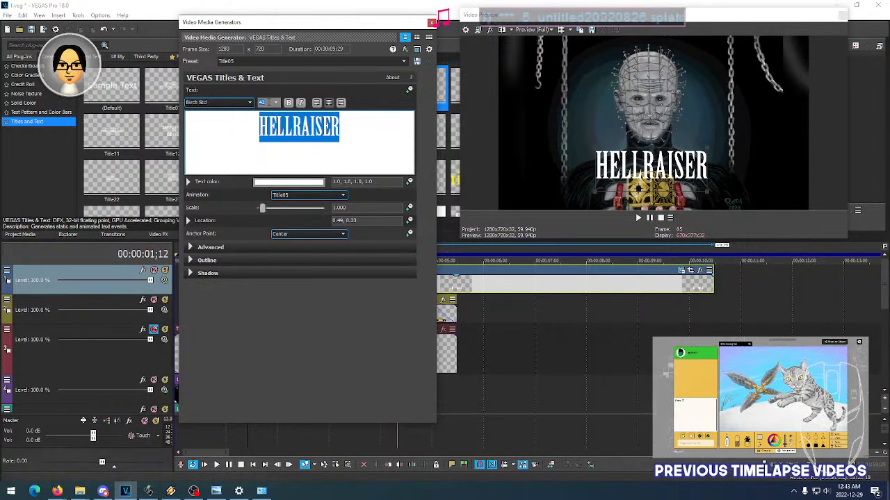
{"action": "scroll", "coordinate": [269, 102], "scroll_direction": "up", "scroll_amount": 1}
- Try the Bit Darling10 (sRB) font on the title and reduce its size to 24
{"action": "left_click", "coordinate": [237, 102]}
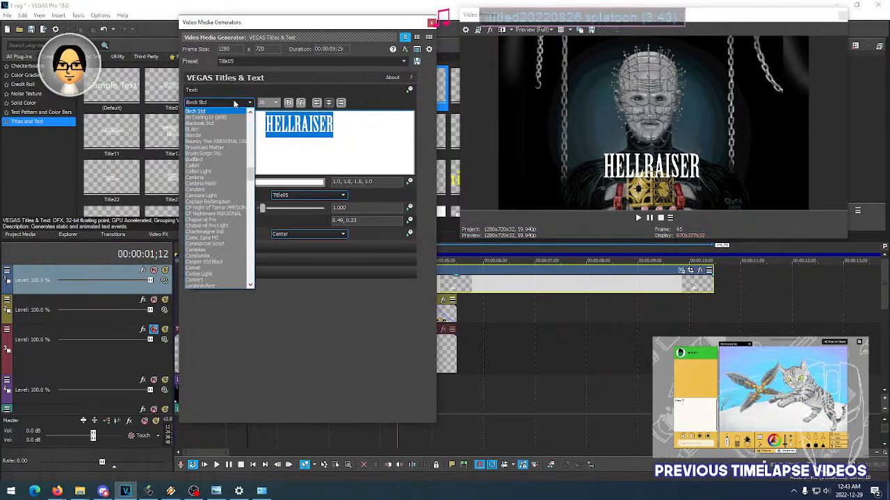
{"action": "left_click", "coordinate": [234, 103]}
{"action": "scroll", "coordinate": [234, 103], "scroll_direction": "down", "scroll_amount": 1}
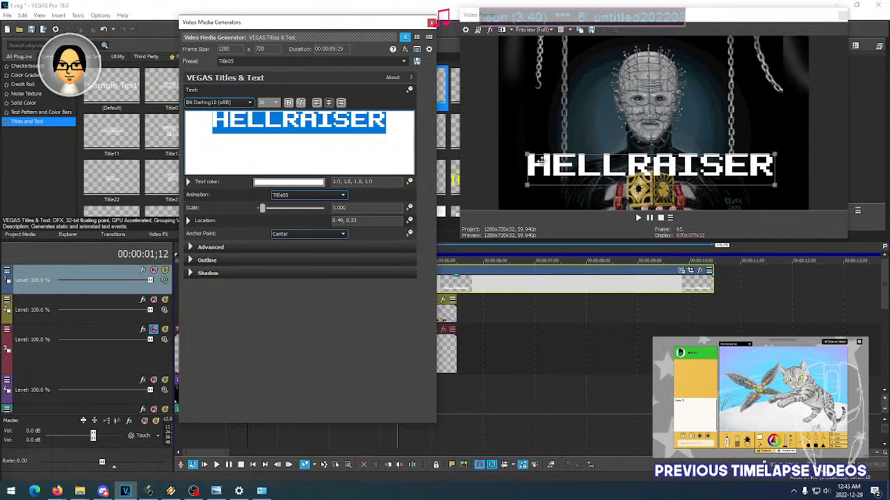
{"action": "scroll", "coordinate": [269, 103], "scroll_direction": "up", "scroll_amount": 4}
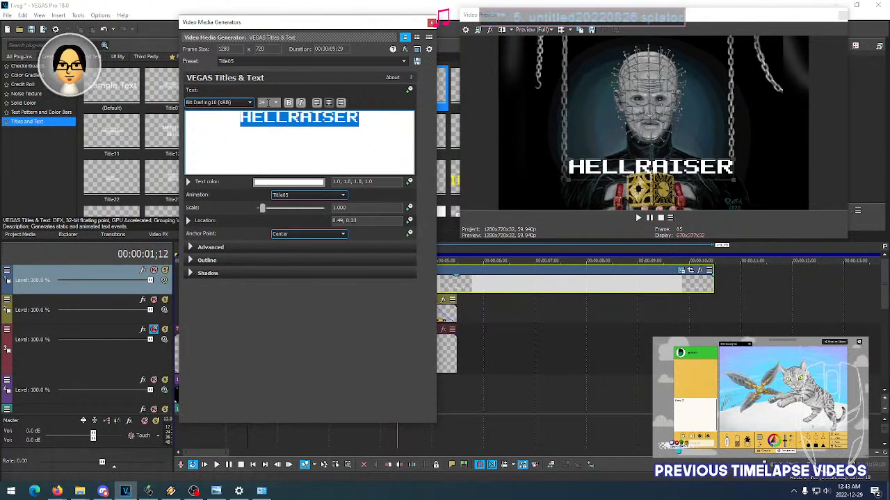
- Try the Blackoak Std font on the title and reduce its size to 14
{"action": "scroll", "coordinate": [244, 107], "scroll_direction": "down", "scroll_amount": 1}
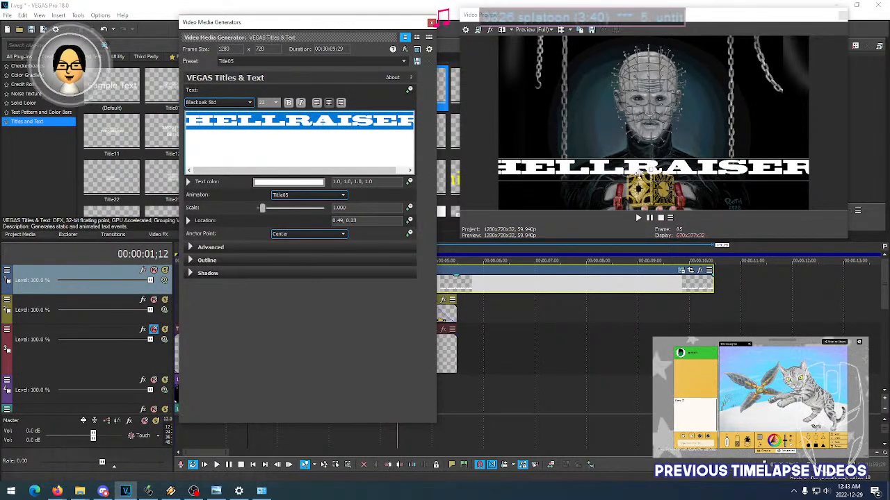
{"action": "scroll", "coordinate": [263, 104], "scroll_direction": "up", "scroll_amount": 3}
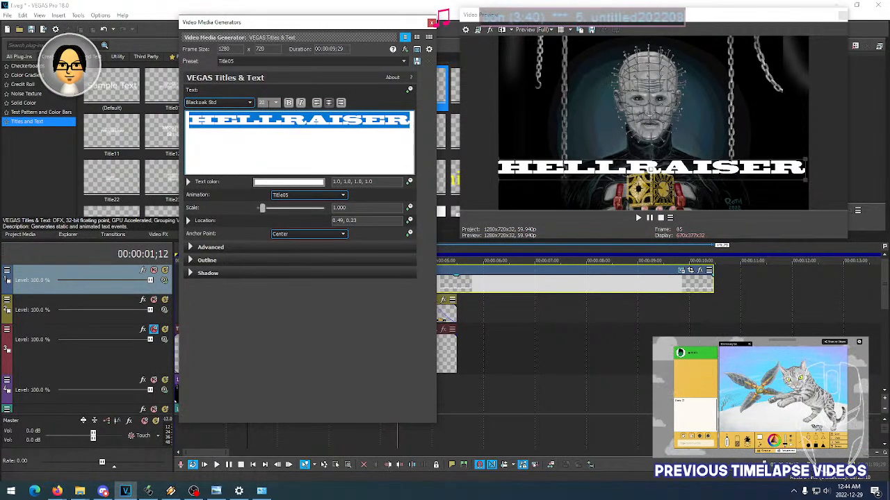
{"action": "scroll", "coordinate": [264, 104], "scroll_direction": "up", "scroll_amount": 1}
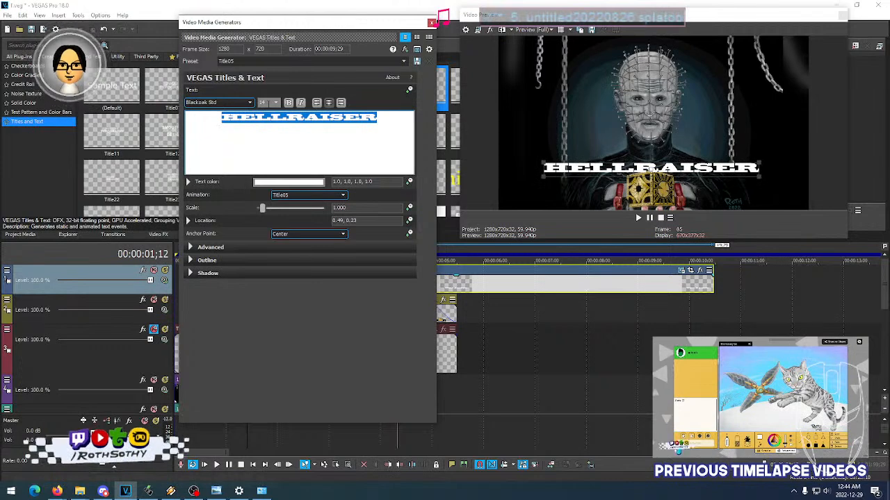
- Try the BLAH! font on the HELLRAISER title and set the text size to 22
{"action": "scroll", "coordinate": [232, 104], "scroll_direction": "down", "scroll_amount": 1}
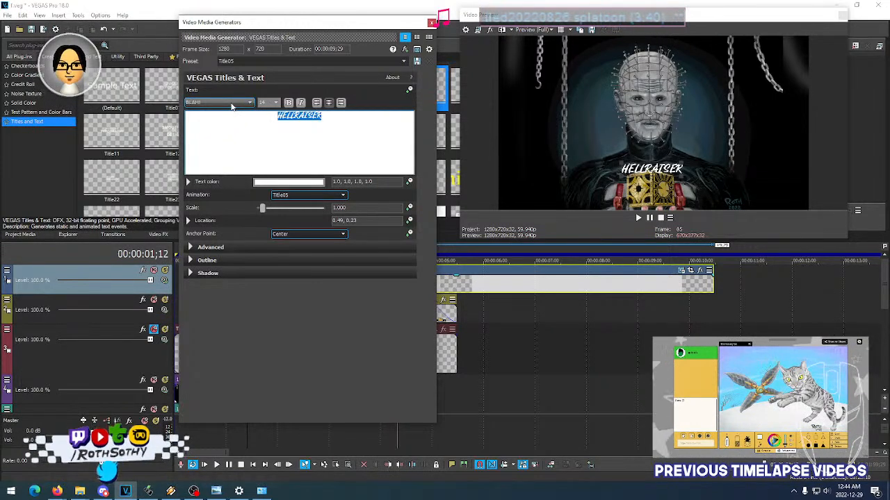
{"action": "scroll", "coordinate": [275, 104], "scroll_direction": "down", "scroll_amount": 5}
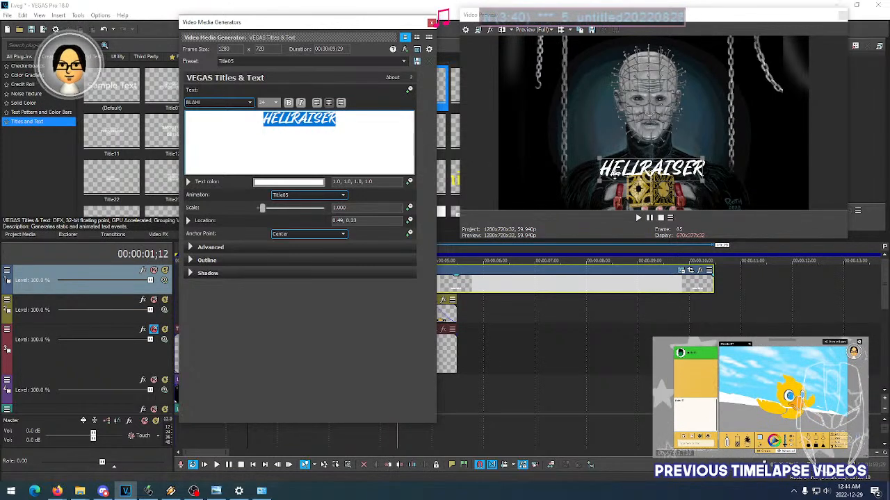
{"action": "scroll", "coordinate": [262, 104], "scroll_direction": "up", "scroll_amount": 1}
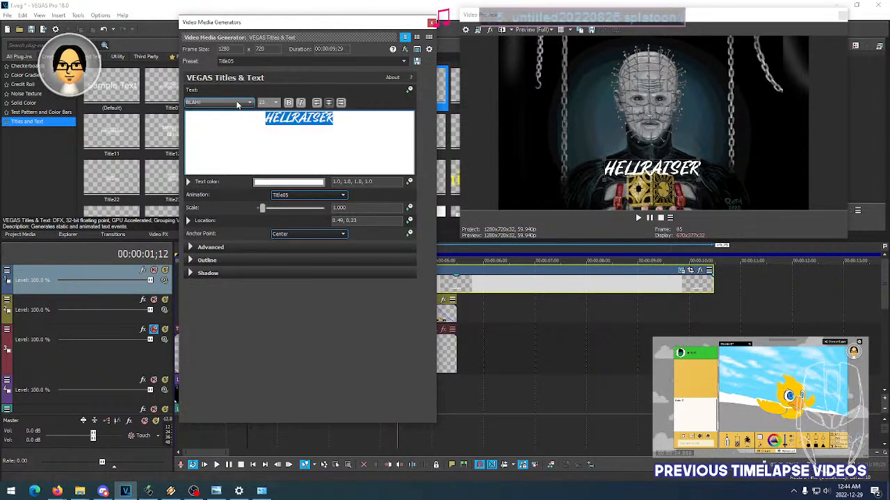
- Set the title's font to BudBird after trying Blondie and Brush Script Std, and switch to Firefox
{"action": "scroll", "coordinate": [238, 104], "scroll_direction": "down", "scroll_amount": 1}
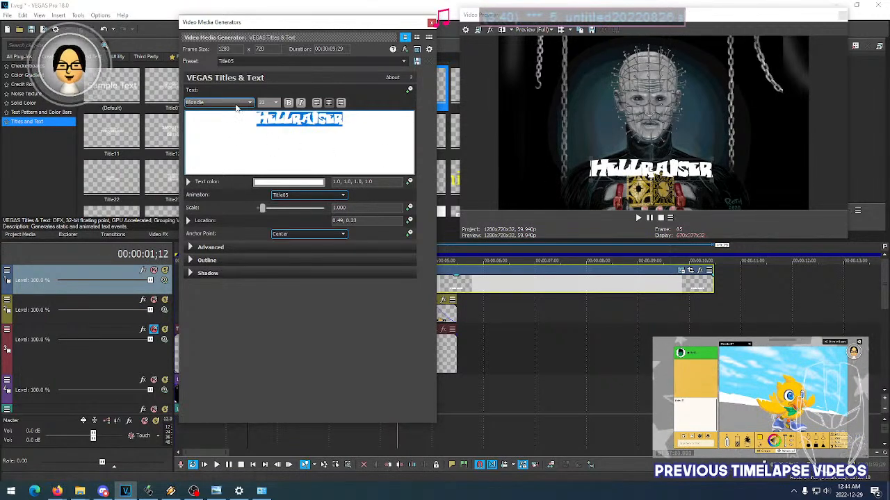
{"action": "scroll", "coordinate": [236, 107], "scroll_direction": "down", "scroll_amount": 4}
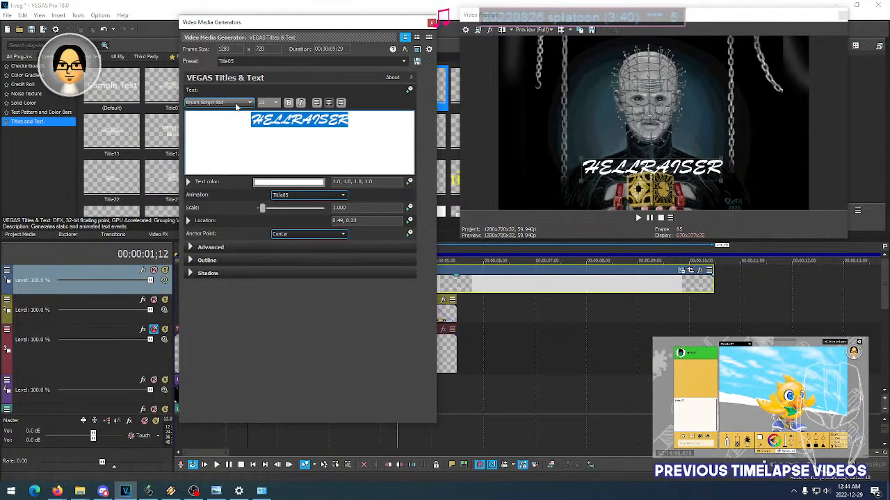
{"action": "scroll", "coordinate": [236, 106], "scroll_direction": "down", "scroll_amount": 1}
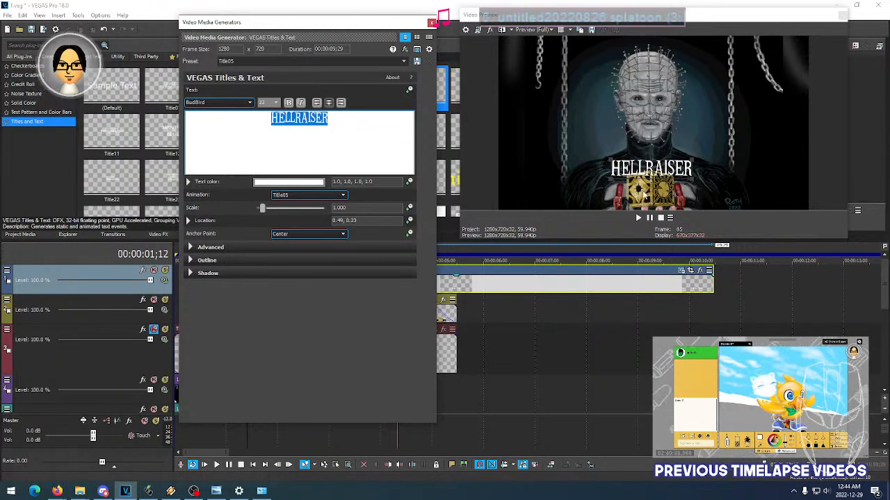
{"action": "left_click", "coordinate": [542, 183]}
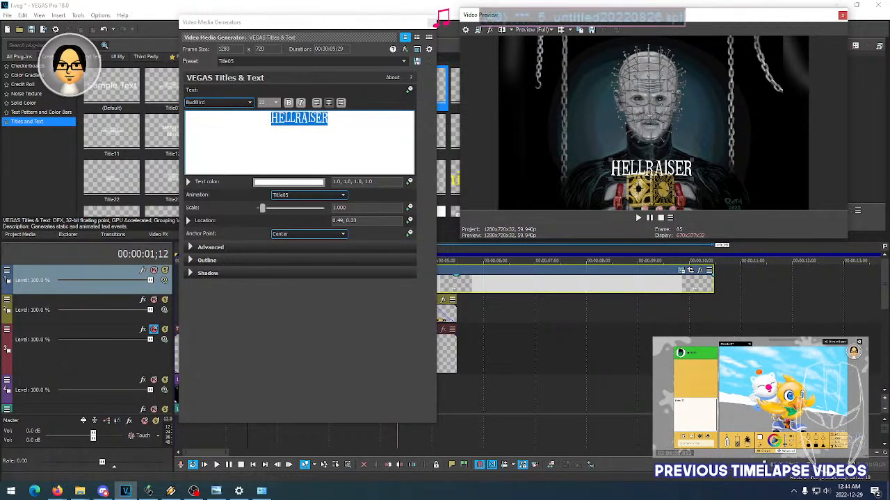
{"action": "key", "text": "alt+Tab"}
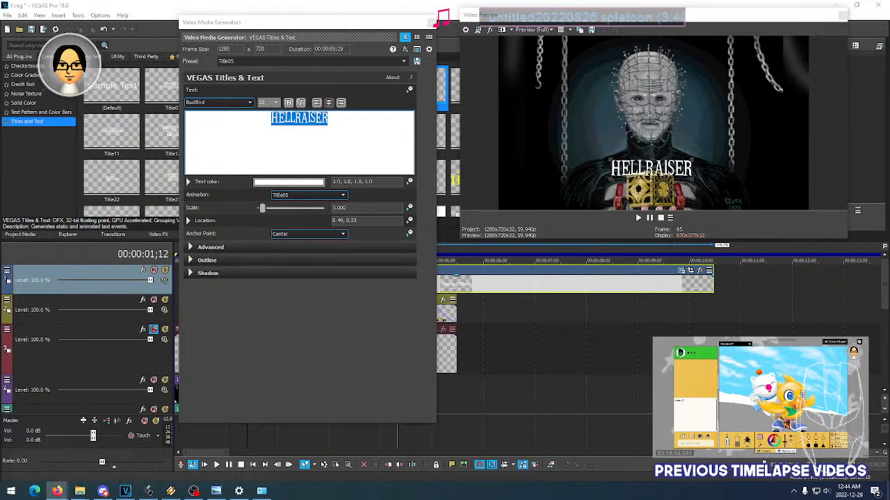
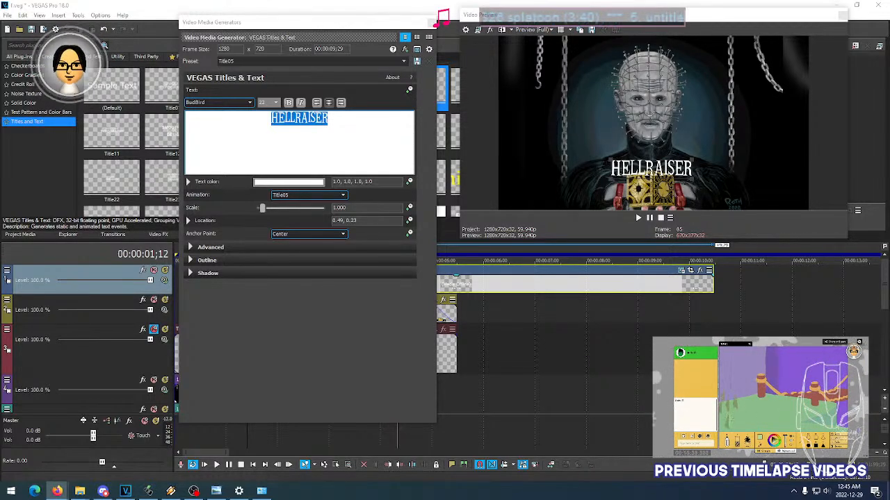
- Try the Cambria font on the HELLRAISER title in place of BudBird
{"action": "left_click", "coordinate": [233, 105]}
{"action": "left_click", "coordinate": [234, 105]}
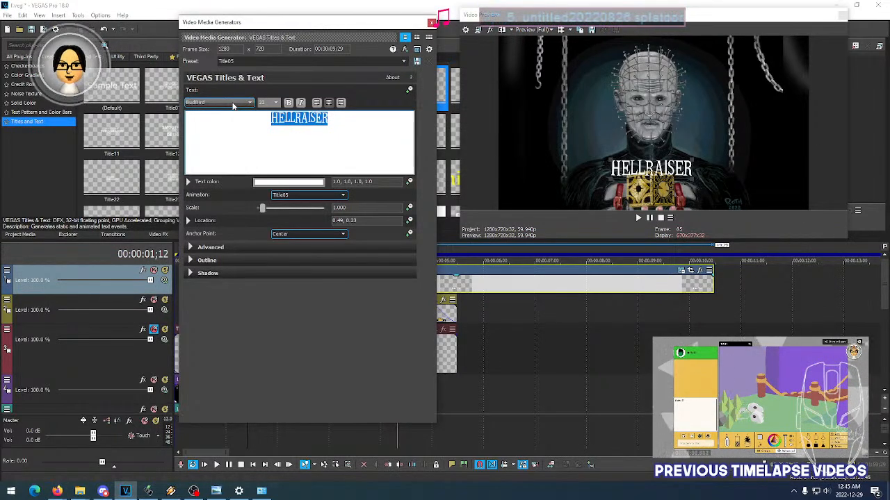
{"action": "scroll", "coordinate": [232, 104], "scroll_direction": "down", "scroll_amount": 4}
{"action": "scroll", "coordinate": [232, 106], "scroll_direction": "down", "scroll_amount": 1}
{"action": "scroll", "coordinate": [233, 106], "scroll_direction": "up", "scroll_amount": 1}
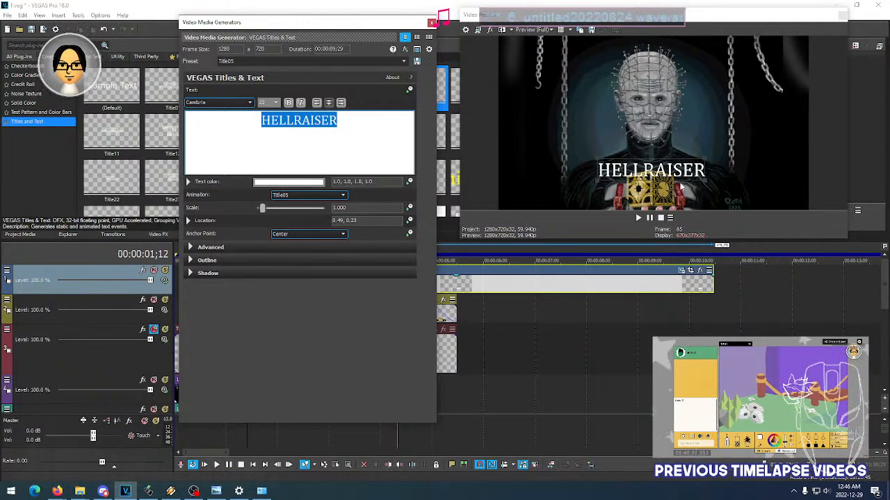
- Enlarge and reposition the Video Preview window so the title shows larger over the artwork
{"action": "left_click_drag", "start_coordinate": [740, 238], "coordinate": [740, 287]}
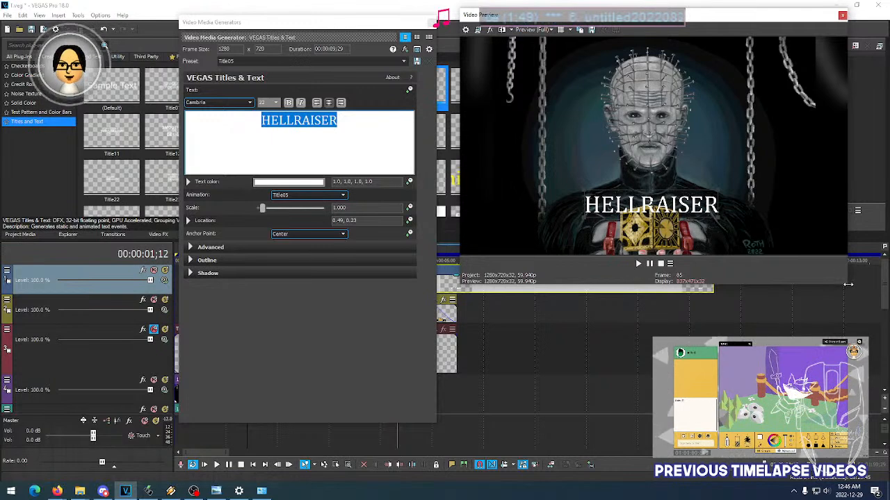
{"action": "left_click_drag", "start_coordinate": [847, 285], "coordinate": [880, 319]}
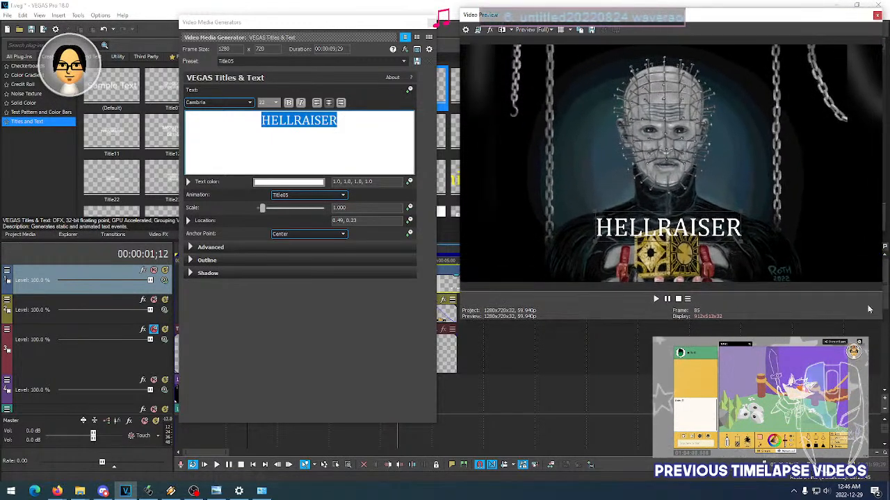
{"action": "left_click_drag", "start_coordinate": [590, 19], "coordinate": [573, 21]}
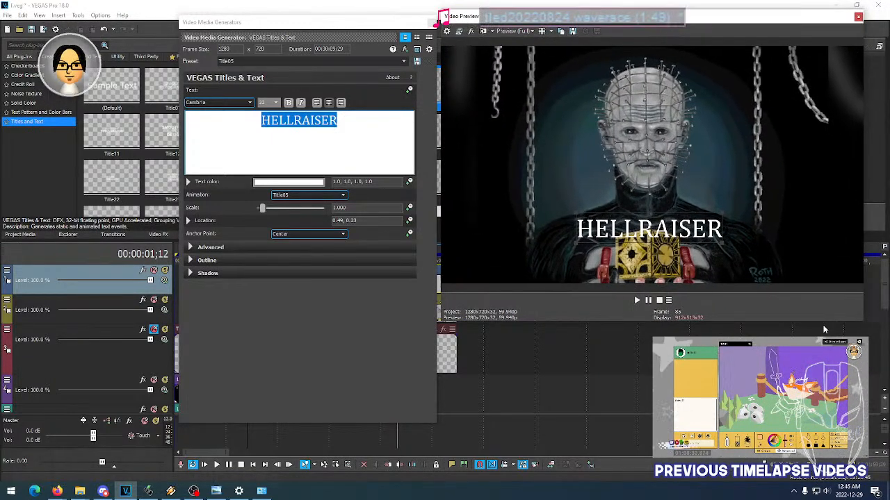
{"action": "left_click_drag", "start_coordinate": [860, 323], "coordinate": [883, 330]}
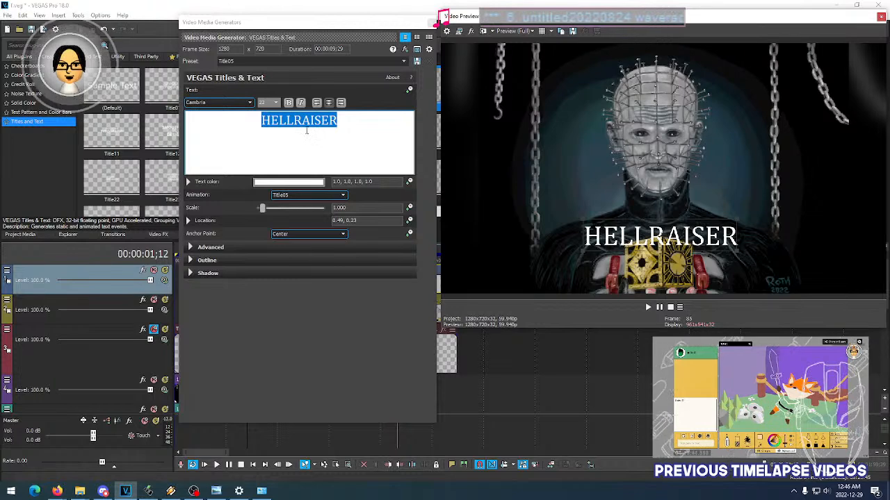
- Try the Cambria Math, Captain Redemption, CF Night of Terror PERSONAL and CF Nightmare PERSONAL fonts on the HELLRAISER title
{"action": "left_click", "coordinate": [234, 104]}
{"action": "left_click", "coordinate": [234, 104]}
{"action": "scroll", "coordinate": [235, 103], "scroll_direction": "down", "scroll_amount": 1}
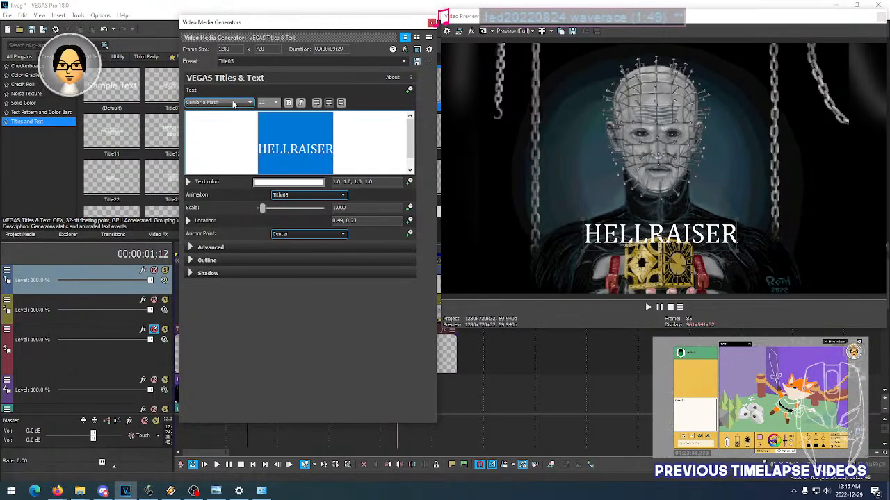
{"action": "scroll", "coordinate": [235, 103], "scroll_direction": "down", "scroll_amount": 3}
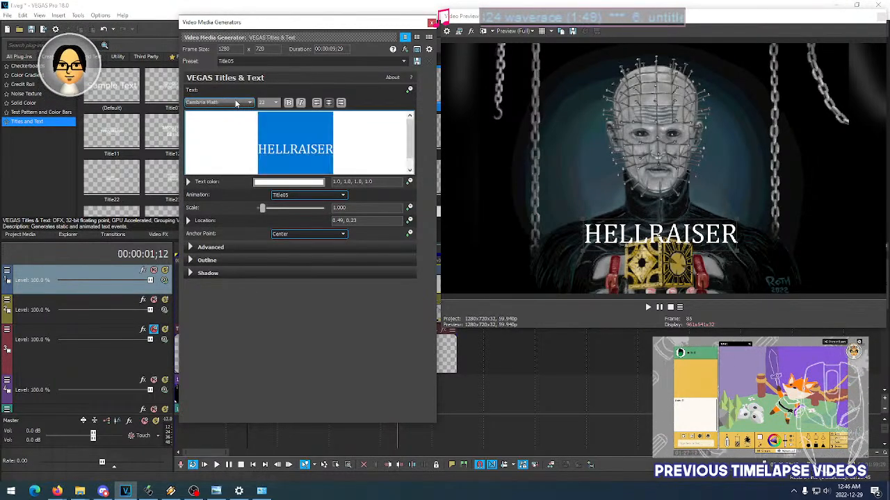
{"action": "scroll", "coordinate": [236, 103], "scroll_direction": "down", "scroll_amount": 2}
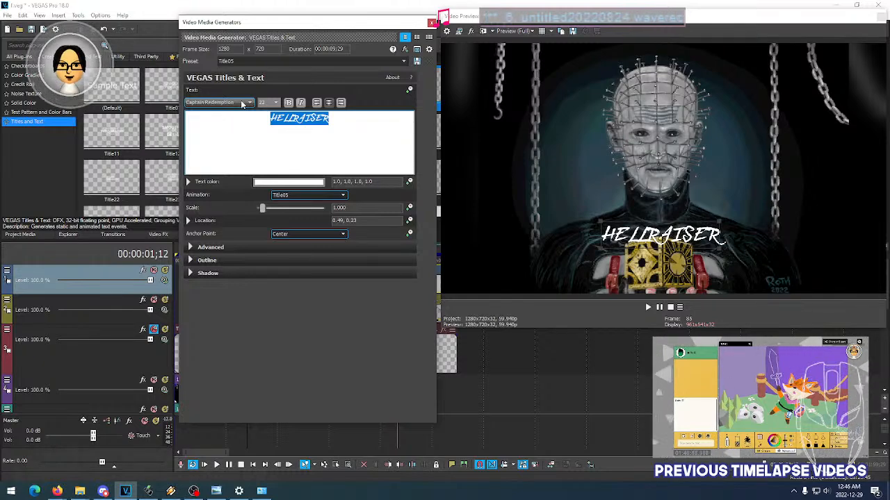
{"action": "scroll", "coordinate": [243, 104], "scroll_direction": "down", "scroll_amount": 1}
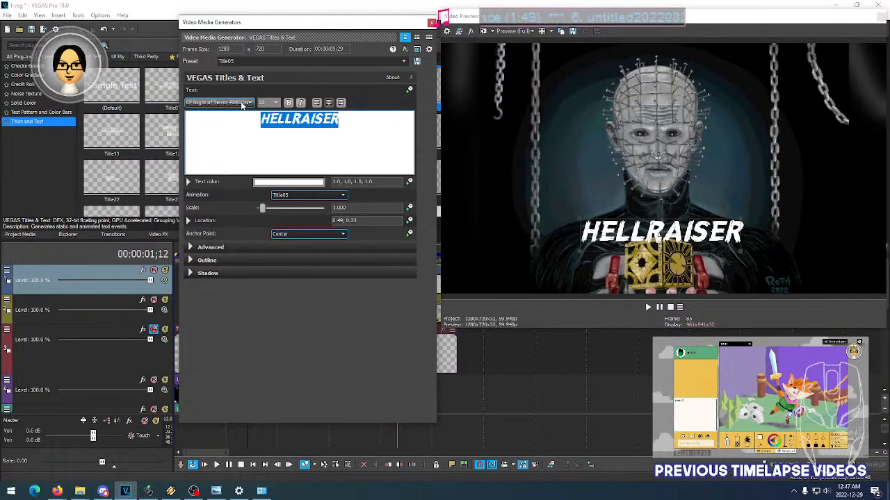
{"action": "scroll", "coordinate": [242, 105], "scroll_direction": "down", "scroll_amount": 1}
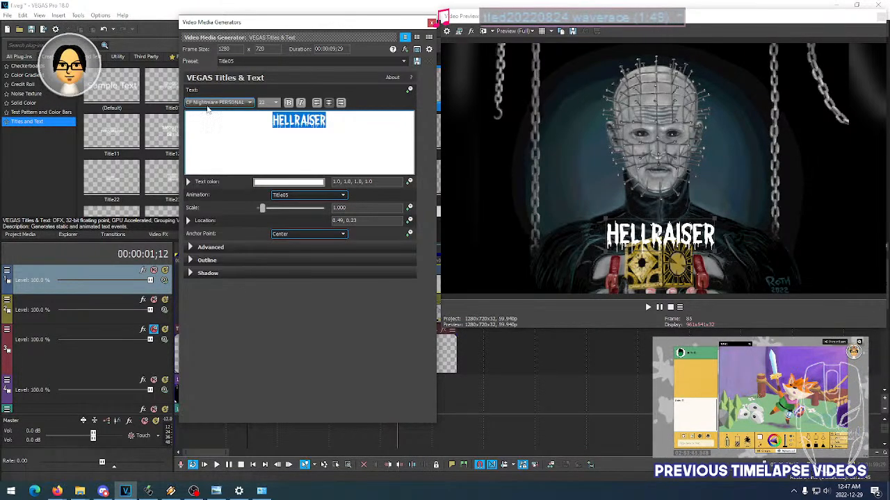
- Try the Chaparral Pro, Charlemagne Std, Comic Sans MS and Commercial Script fonts on the title
{"action": "scroll", "coordinate": [235, 105], "scroll_direction": "down", "scroll_amount": 1}
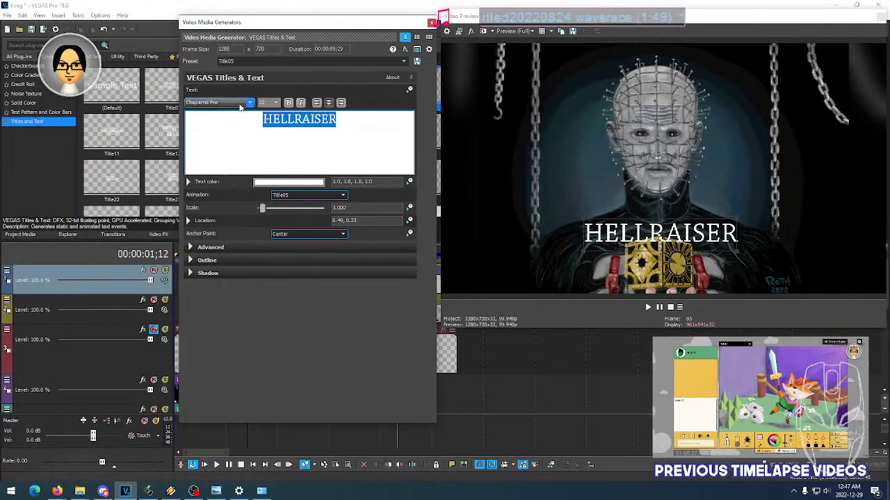
{"action": "scroll", "coordinate": [238, 106], "scroll_direction": "down", "scroll_amount": 2}
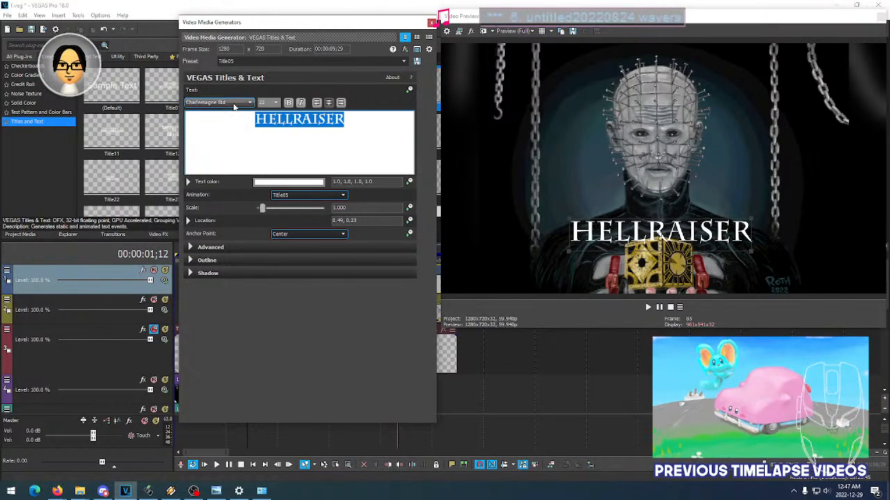
{"action": "scroll", "coordinate": [234, 105], "scroll_direction": "down", "scroll_amount": 3}
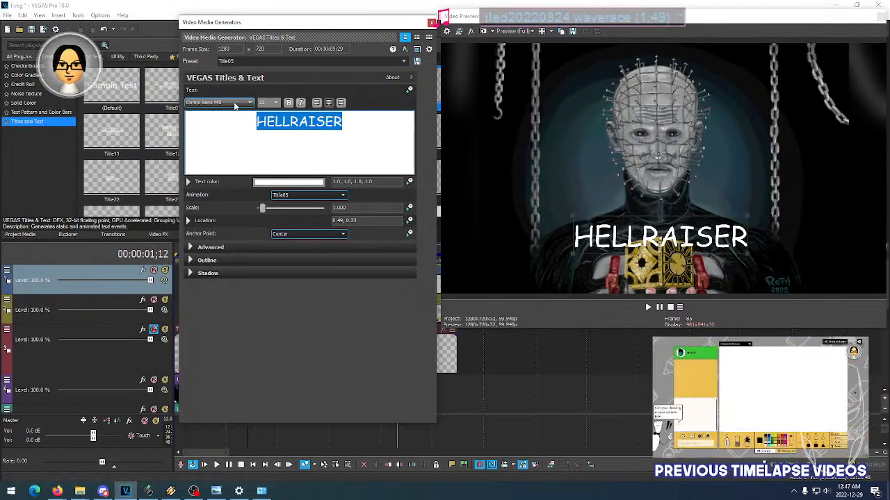
{"action": "scroll", "coordinate": [235, 106], "scroll_direction": "down", "scroll_amount": 2}
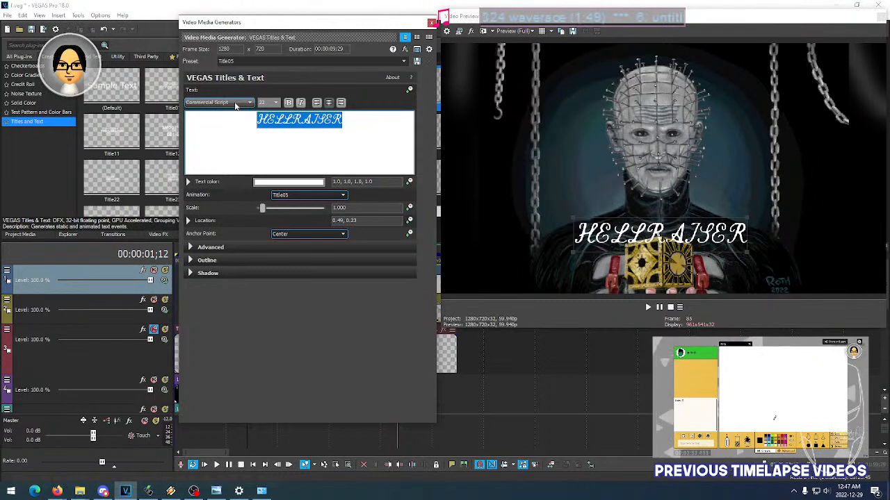
- Try the Constantia, Cooper Std Black and cordontvfont fonts on the HELLRAISER title
{"action": "scroll", "coordinate": [235, 105], "scroll_direction": "down", "scroll_amount": 1}
{"action": "scroll", "coordinate": [235, 106], "scroll_direction": "down", "scroll_amount": 1}
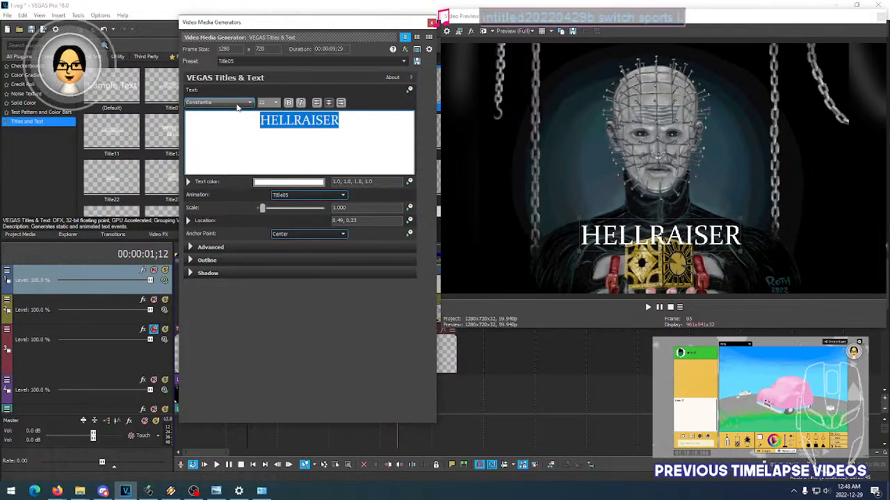
{"action": "scroll", "coordinate": [237, 107], "scroll_direction": "down", "scroll_amount": 2}
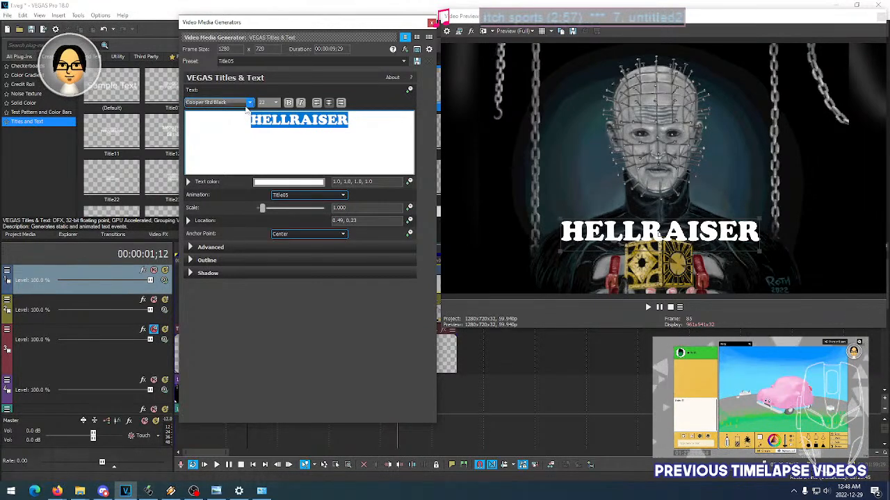
{"action": "scroll", "coordinate": [238, 104], "scroll_direction": "down", "scroll_amount": 1}
{"action": "scroll", "coordinate": [238, 104], "scroll_direction": "down", "scroll_amount": 4}
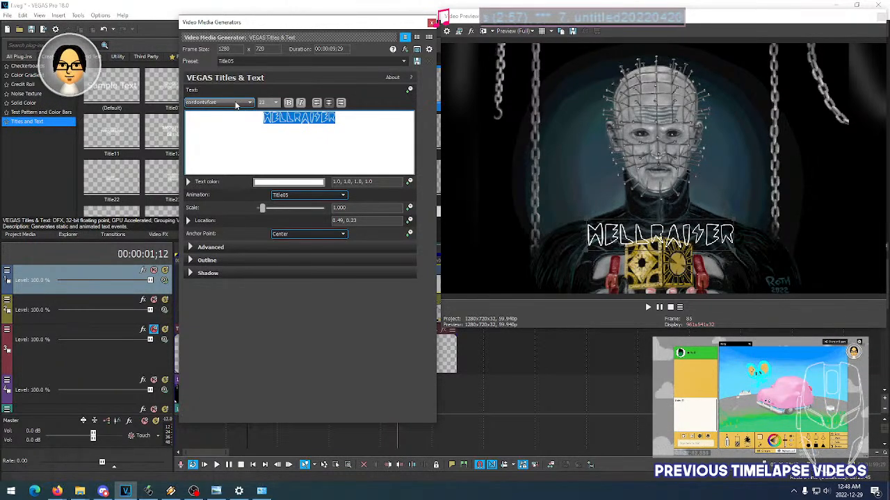
- Try the Courage Road, Courier New, Courier New CYR and Crimes Times Six fonts on the title
{"action": "scroll", "coordinate": [236, 105], "scroll_direction": "down", "scroll_amount": 1}
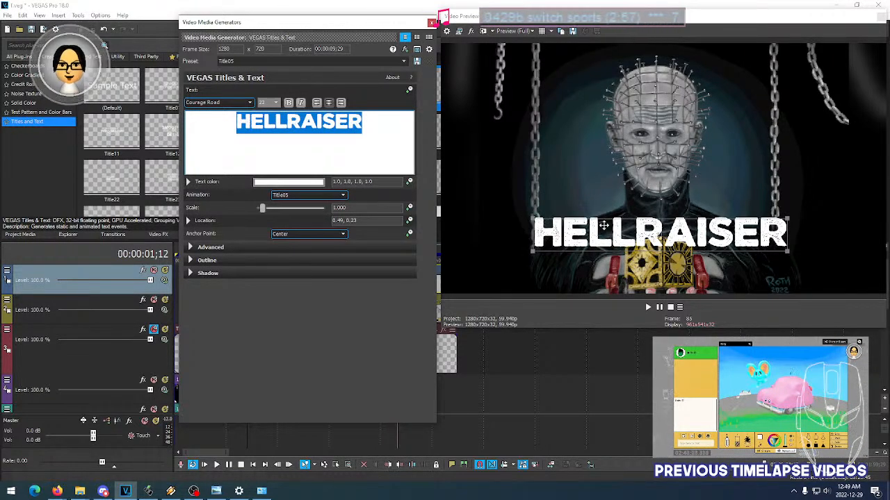
{"action": "scroll", "coordinate": [233, 104], "scroll_direction": "down", "scroll_amount": 2}
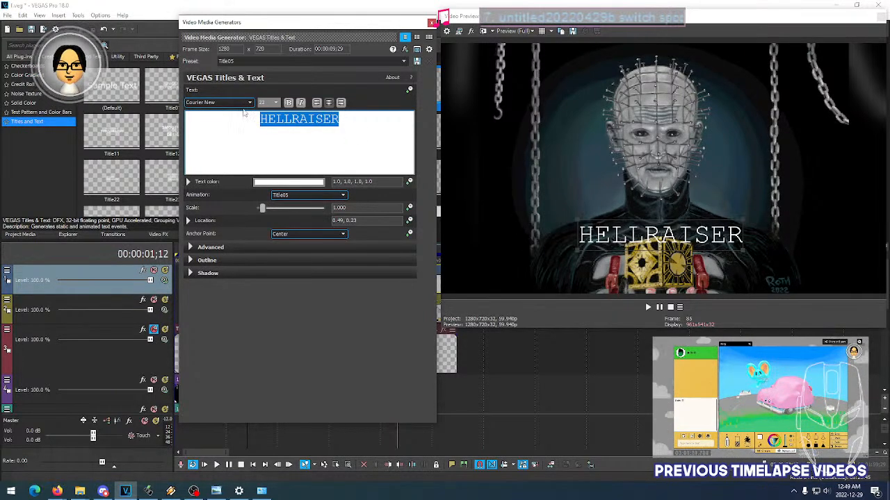
{"action": "scroll", "coordinate": [242, 105], "scroll_direction": "down", "scroll_amount": 1}
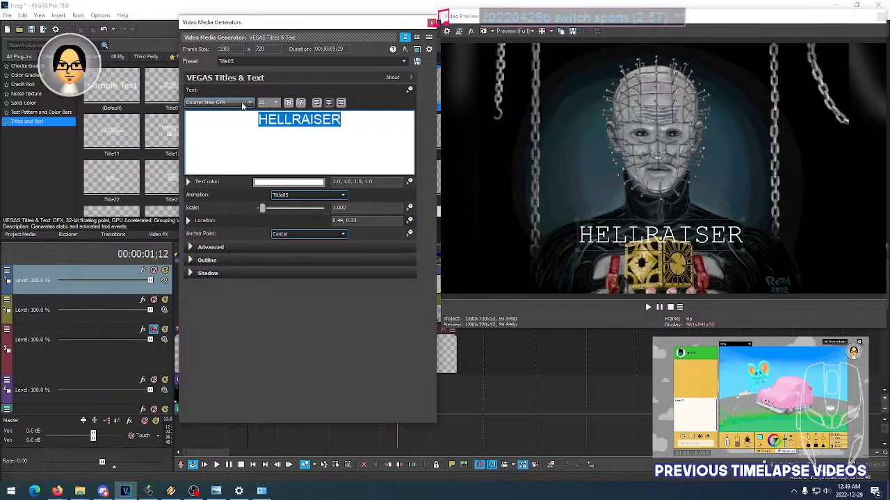
{"action": "scroll", "coordinate": [242, 104], "scroll_direction": "down", "scroll_amount": 1}
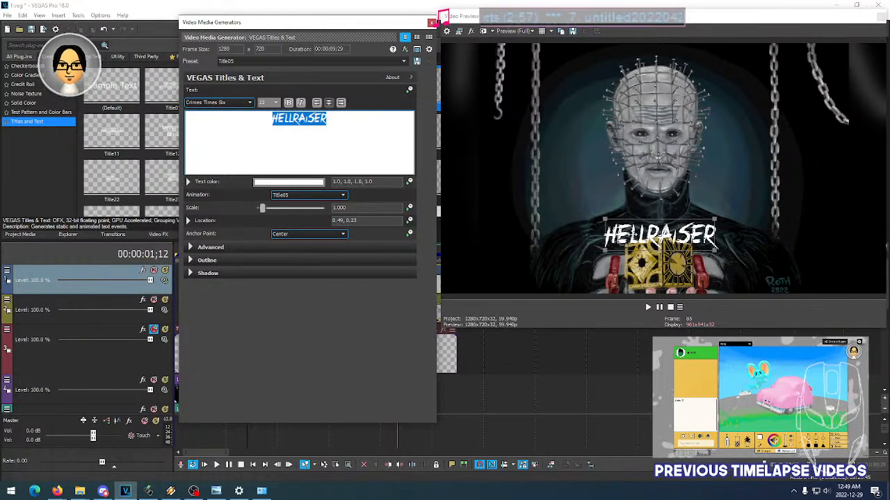
- Try the DK Midnight Chalker, DK Sushi Bar and Draw me the Rainbow fonts on the HELLRAISER title
{"action": "scroll", "coordinate": [238, 103], "scroll_direction": "down", "scroll_amount": 3}
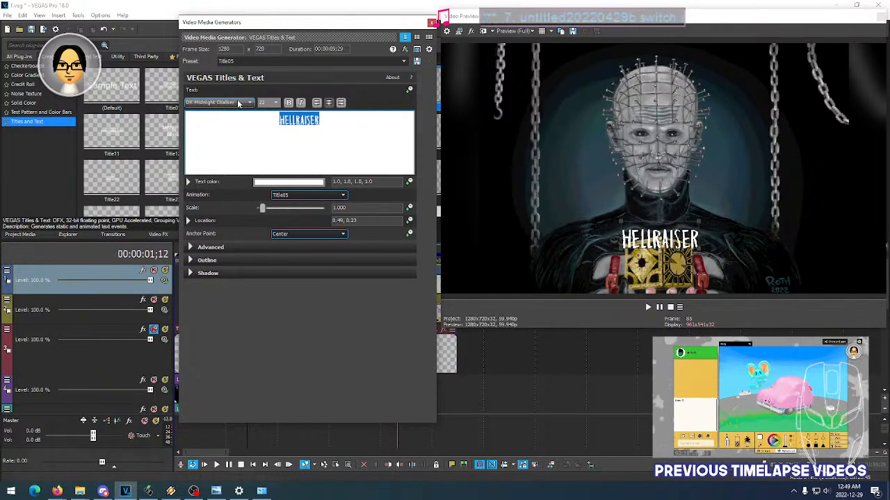
{"action": "scroll", "coordinate": [238, 103], "scroll_direction": "down", "scroll_amount": 1}
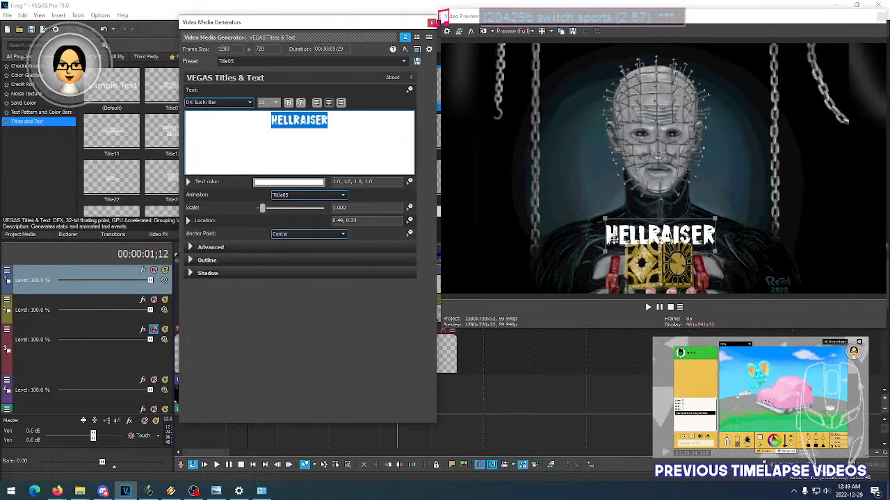
{"action": "scroll", "coordinate": [230, 104], "scroll_direction": "down", "scroll_amount": 1}
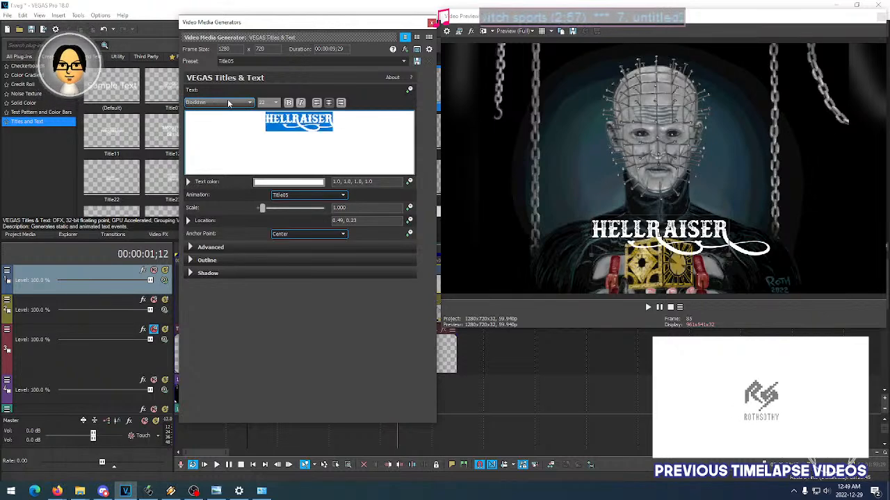
{"action": "scroll", "coordinate": [229, 102], "scroll_direction": "down", "scroll_amount": 1}
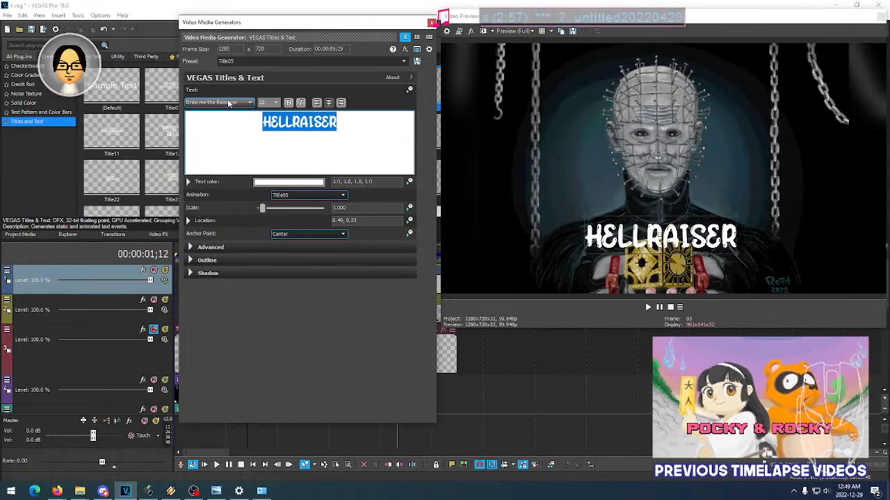
- Try the Gabriola, Gadugi, gameovercre and Georgia fonts on the HELLRAISER title
{"action": "scroll", "coordinate": [229, 103], "scroll_direction": "down", "scroll_amount": 1}
{"action": "scroll", "coordinate": [230, 103], "scroll_direction": "down", "scroll_amount": 1}
{"action": "scroll", "coordinate": [230, 103], "scroll_direction": "down", "scroll_amount": 1}
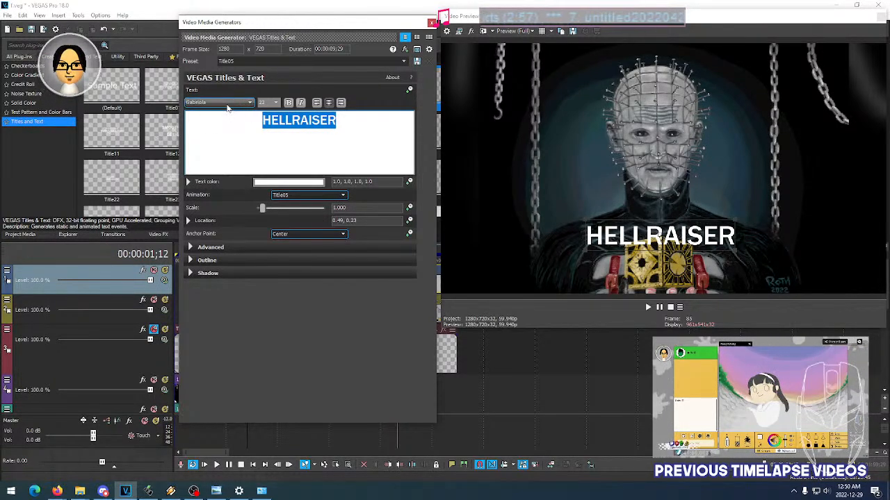
{"action": "scroll", "coordinate": [227, 107], "scroll_direction": "down", "scroll_amount": 1}
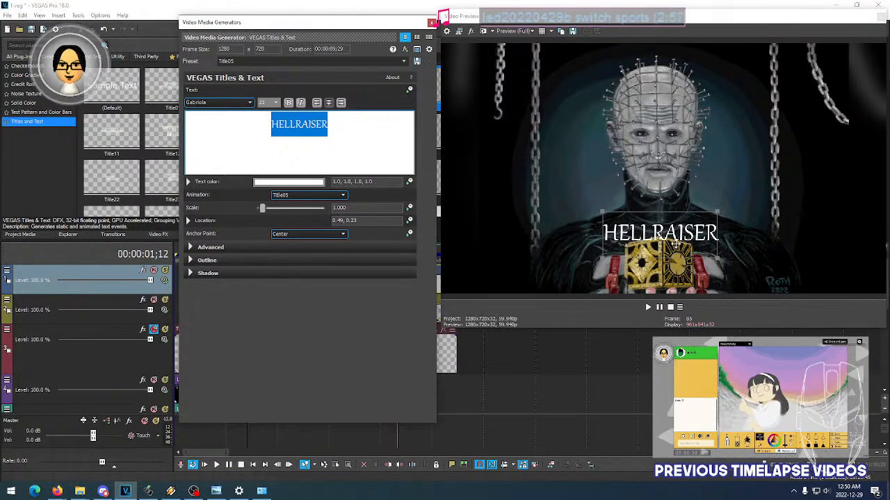
{"action": "scroll", "coordinate": [217, 107], "scroll_direction": "down", "scroll_amount": 1}
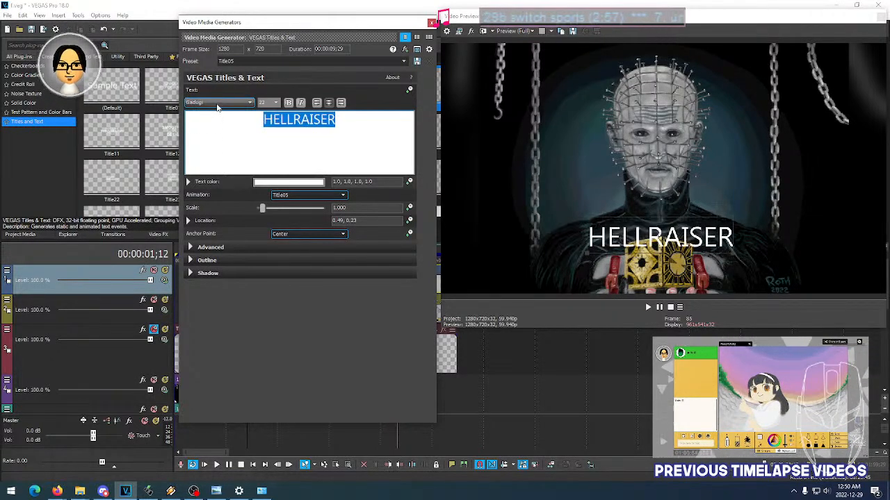
{"action": "scroll", "coordinate": [217, 107], "scroll_direction": "down", "scroll_amount": 1}
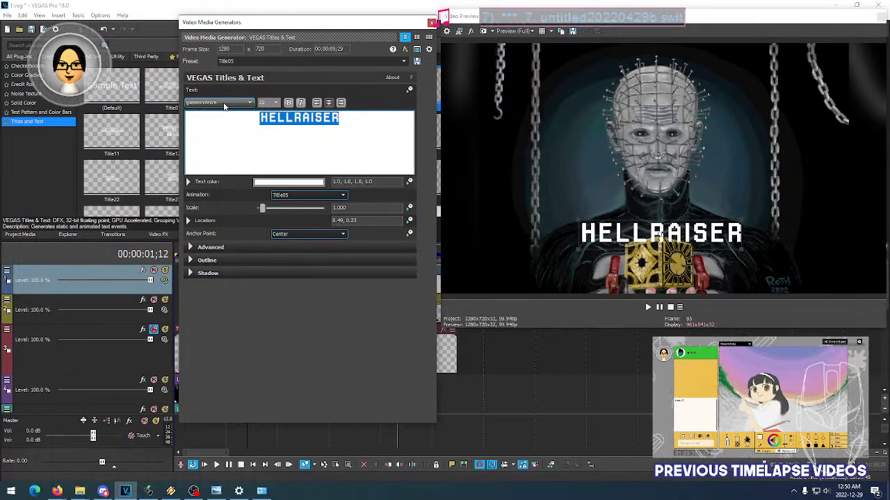
{"action": "scroll", "coordinate": [223, 107], "scroll_direction": "down", "scroll_amount": 3}
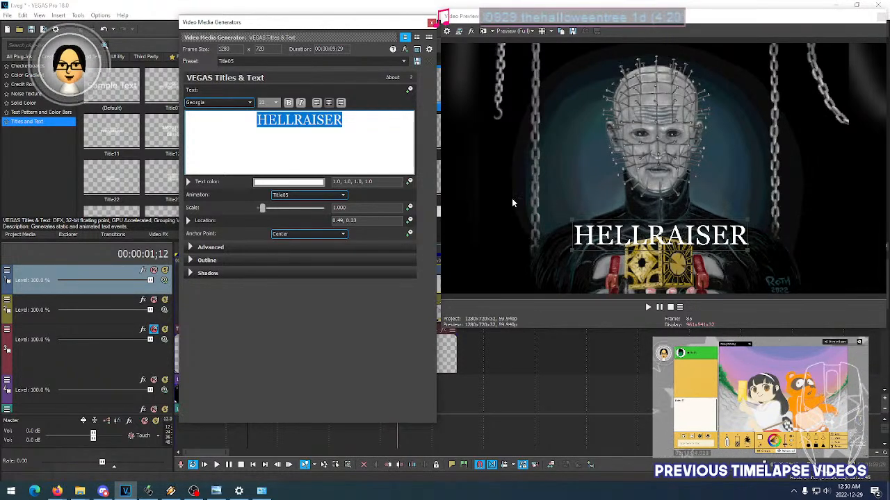
- Set the title's font to Giddyup Std after trying Ghost Shadow and Ghoulish Fright AOE
{"action": "left_click", "coordinate": [241, 102]}
{"action": "left_click", "coordinate": [241, 102]}
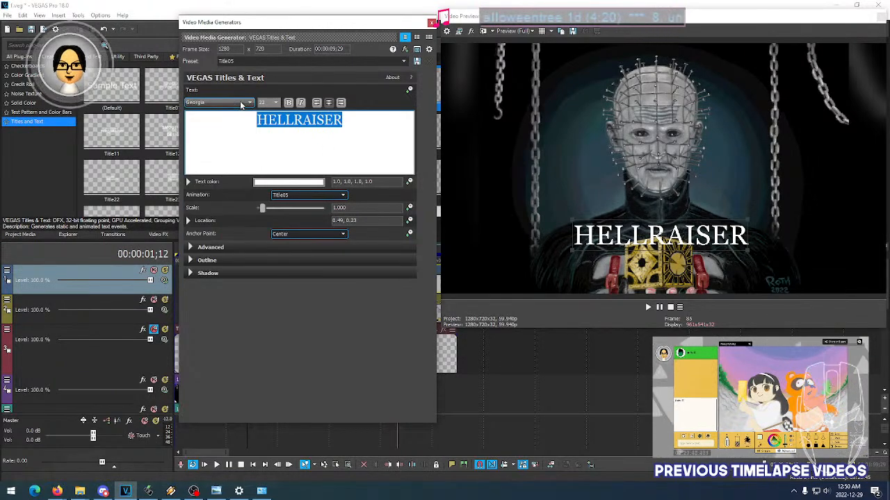
{"action": "scroll", "coordinate": [242, 106], "scroll_direction": "down", "scroll_amount": 1}
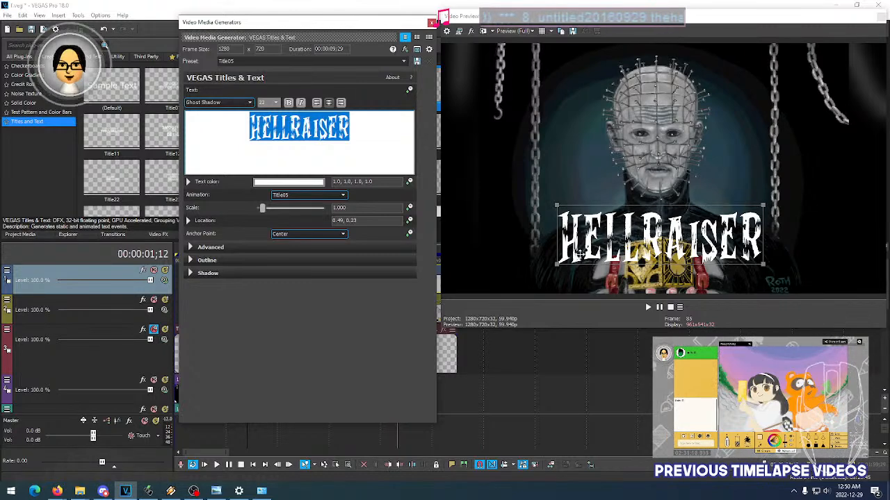
{"action": "scroll", "coordinate": [239, 106], "scroll_direction": "down", "scroll_amount": 1}
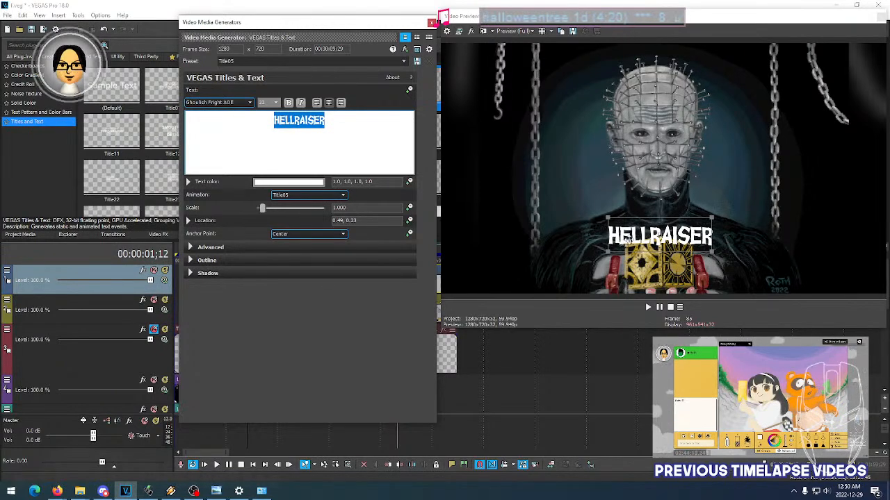
{"action": "scroll", "coordinate": [232, 104], "scroll_direction": "down", "scroll_amount": 1}
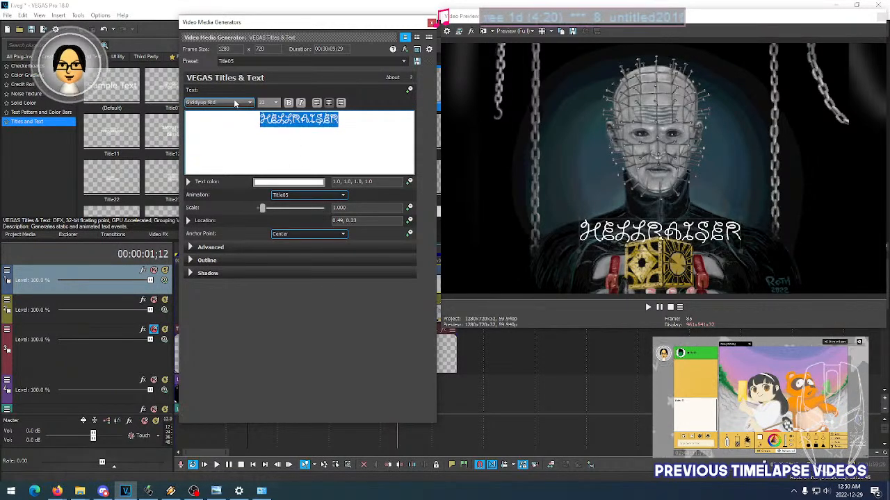
- Try the Gloss And Bloom, Golden Age, Grand Aventure, Grand Aventure Rough and Grand Aventure Text fonts on the HELLRAISER title
{"action": "scroll", "coordinate": [235, 102], "scroll_direction": "down", "scroll_amount": 1}
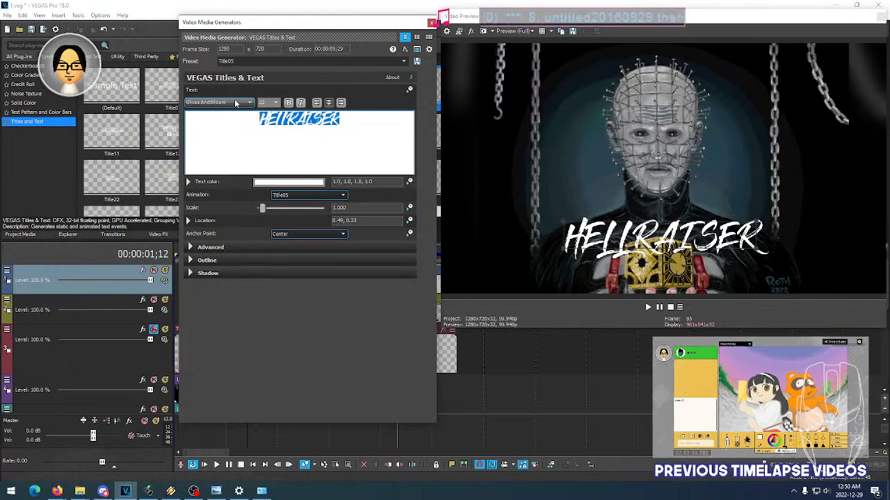
{"action": "scroll", "coordinate": [235, 103], "scroll_direction": "down", "scroll_amount": 1}
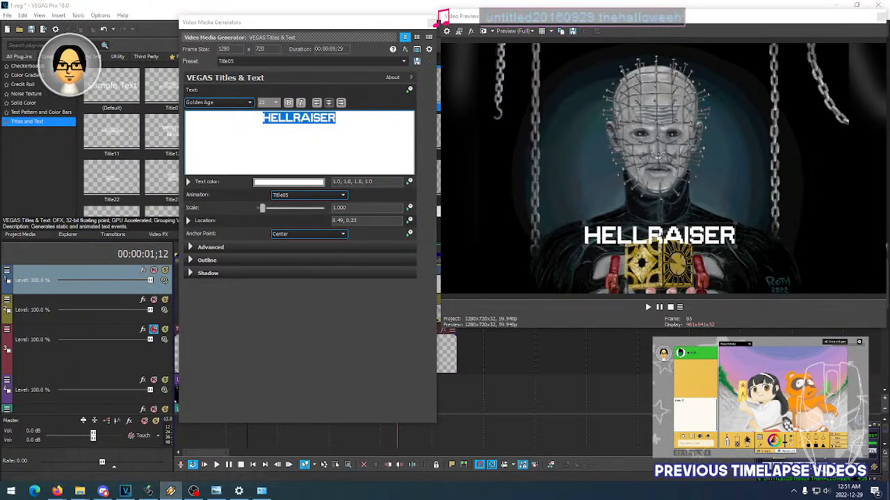
{"action": "left_click", "coordinate": [217, 102]}
{"action": "left_click", "coordinate": [230, 113]}
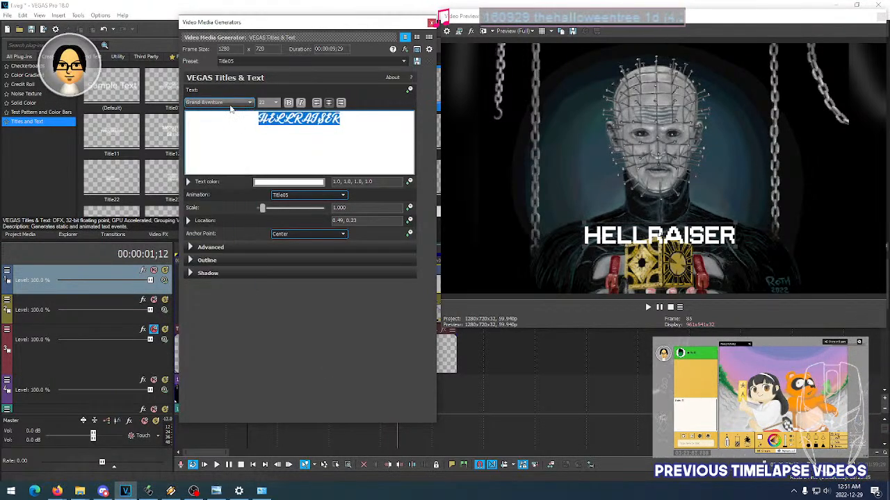
{"action": "key", "text": "Down"}
{"action": "key", "text": "Down"}
{"action": "key", "text": "Down"}
{"action": "key", "text": "Down"}
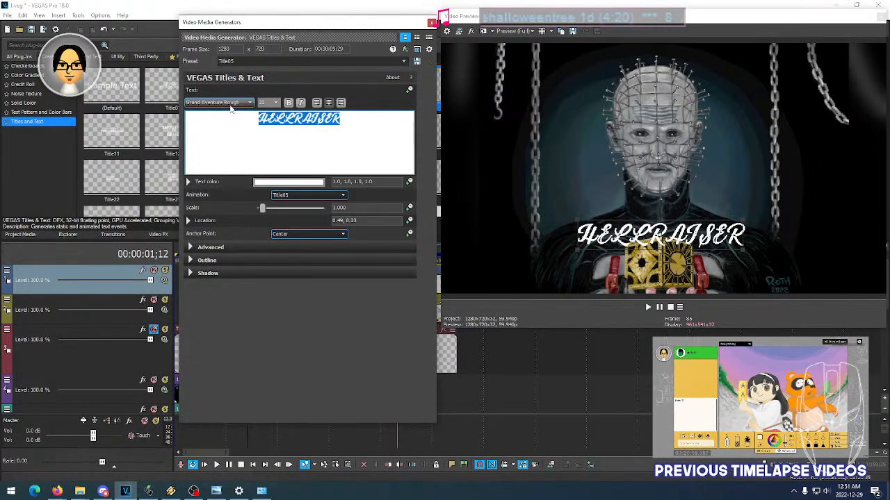
{"action": "key", "text": "Up"}
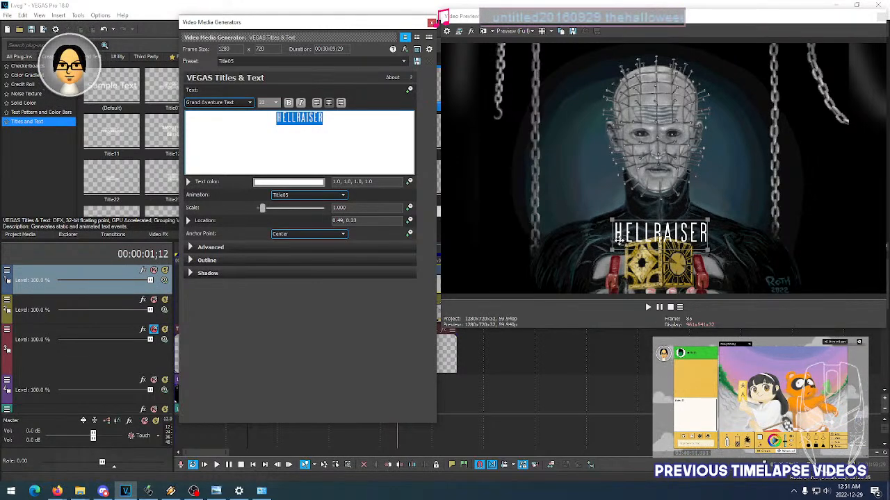
- Try the Guakala, Hobo Std, HoloLens MDL2 Assets and Huntress fonts on the HELLRAISER title
{"action": "scroll", "coordinate": [238, 103], "scroll_direction": "down", "scroll_amount": 1}
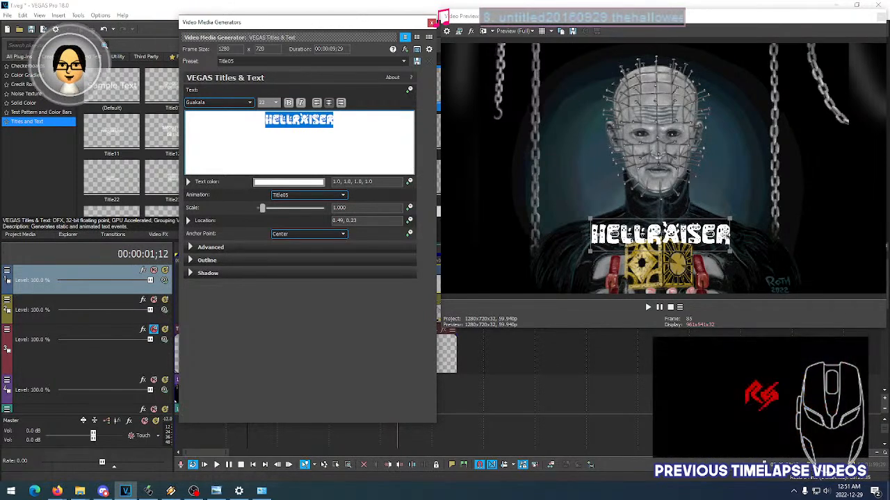
{"action": "scroll", "coordinate": [235, 103], "scroll_direction": "down", "scroll_amount": 1}
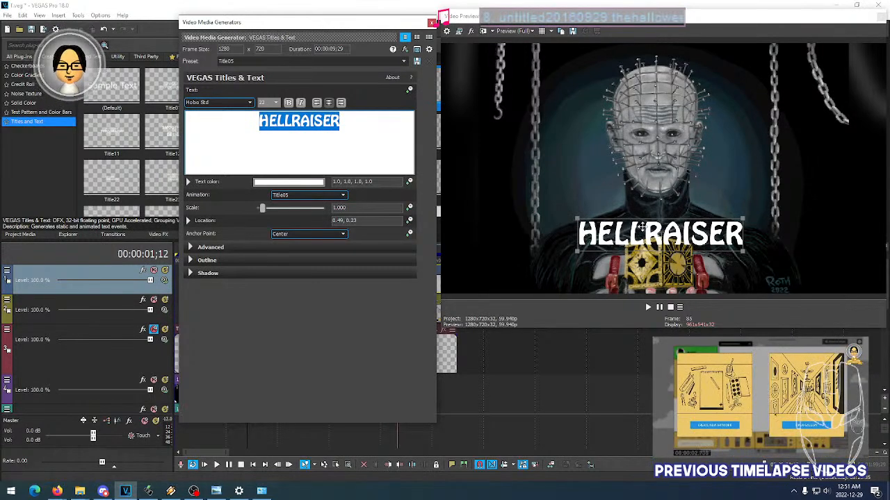
{"action": "scroll", "coordinate": [236, 105], "scroll_direction": "down", "scroll_amount": 3}
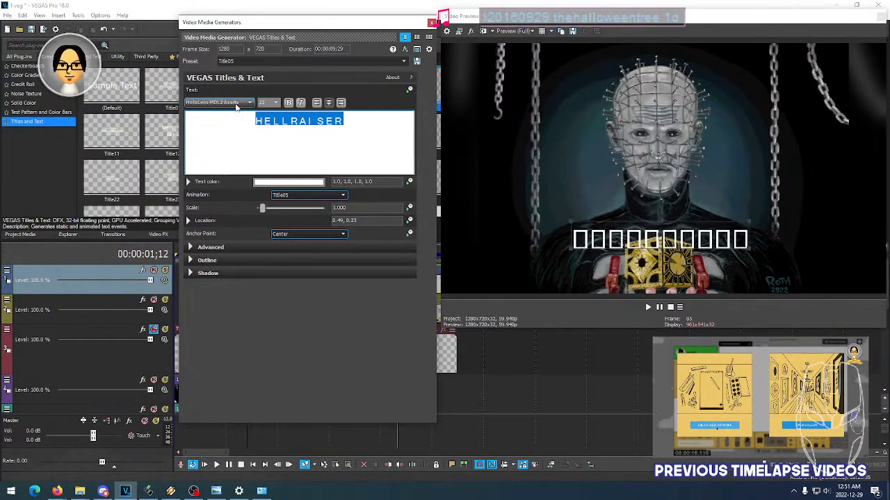
{"action": "scroll", "coordinate": [236, 105], "scroll_direction": "down", "scroll_amount": 1}
{"action": "scroll", "coordinate": [237, 106], "scroll_direction": "down", "scroll_amount": 4}
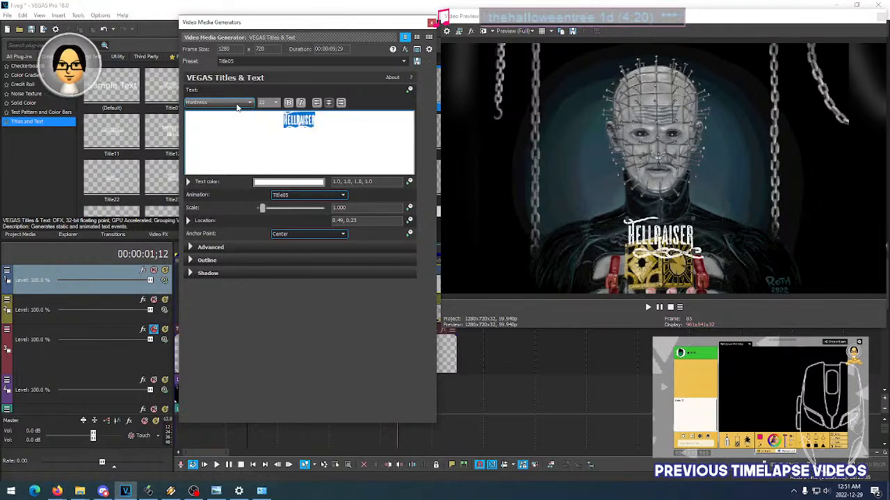
- Try the Hylian Symbols, Impact, Ink Free and It's Scary Now St fonts on the title
{"action": "scroll", "coordinate": [238, 106], "scroll_direction": "down", "scroll_amount": 1}
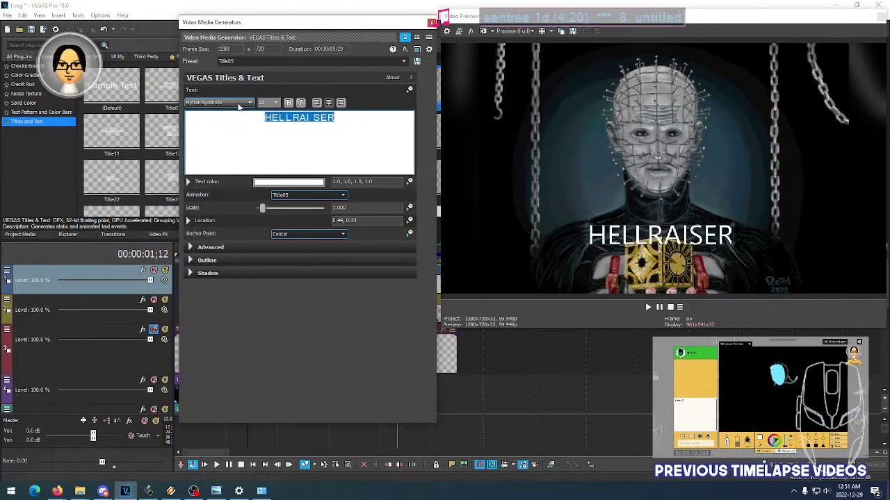
{"action": "scroll", "coordinate": [239, 106], "scroll_direction": "down", "scroll_amount": 3}
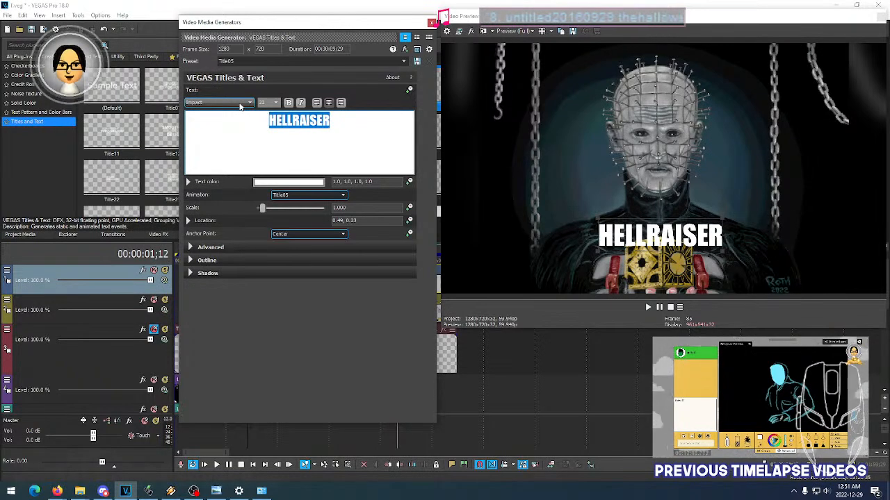
{"action": "scroll", "coordinate": [239, 105], "scroll_direction": "down", "scroll_amount": 1}
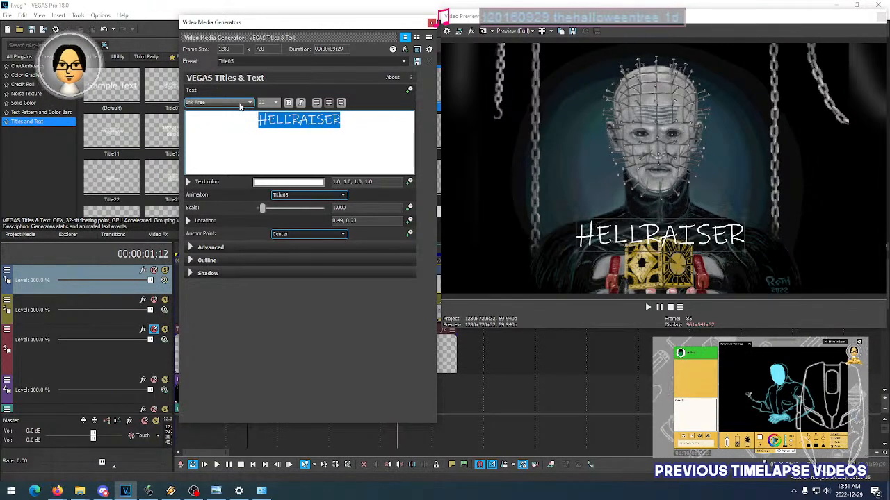
{"action": "scroll", "coordinate": [241, 105], "scroll_direction": "down", "scroll_amount": 1}
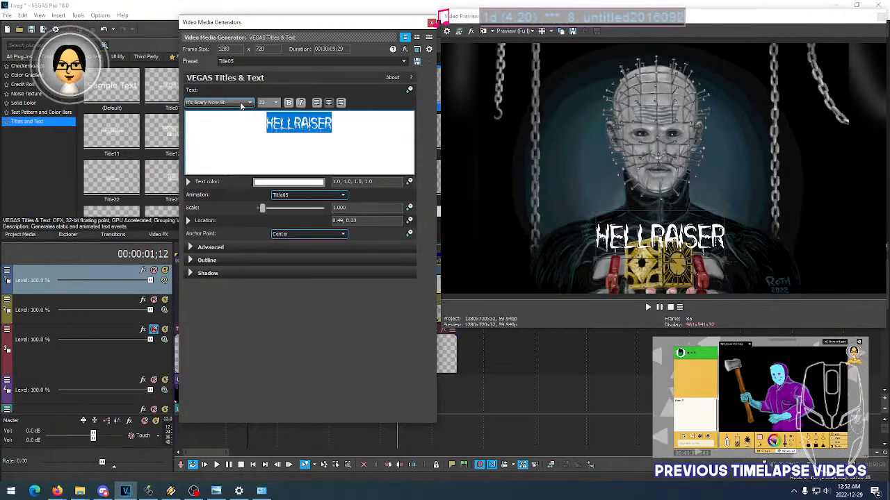
- Set the HELLRAISER title in the J.D.- Closer/LWTUA font and make it bold
{"action": "scroll", "coordinate": [241, 106], "scroll_direction": "down", "scroll_amount": 1}
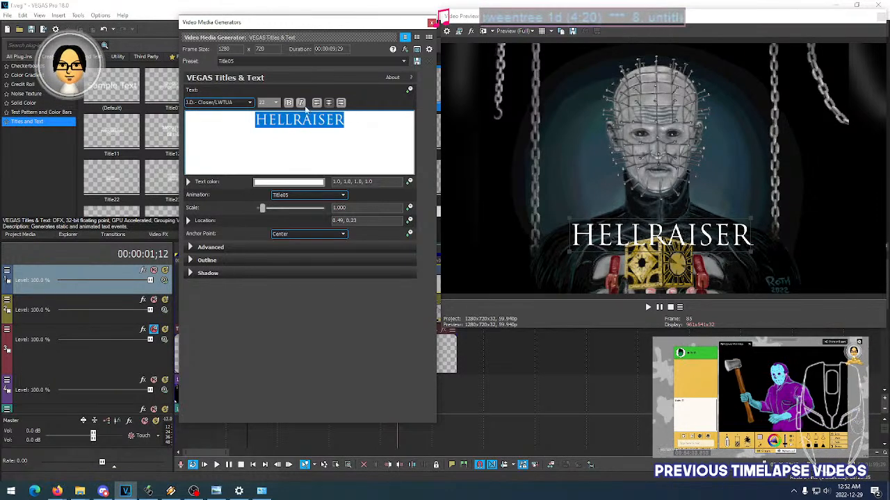
{"action": "left_click", "coordinate": [288, 102]}
{"action": "left_click", "coordinate": [289, 102]}
{"action": "left_click", "coordinate": [290, 105]}
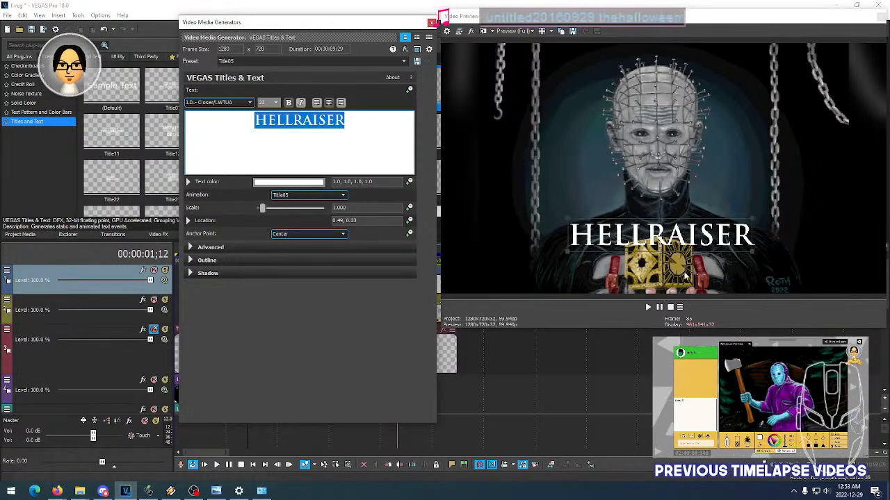
- Try the Jasmine And Greentea font on the title and return to J.D.- Closer/LWTUA
{"action": "left_click", "coordinate": [237, 103]}
{"action": "left_click", "coordinate": [238, 104]}
{"action": "key", "text": "Down"}
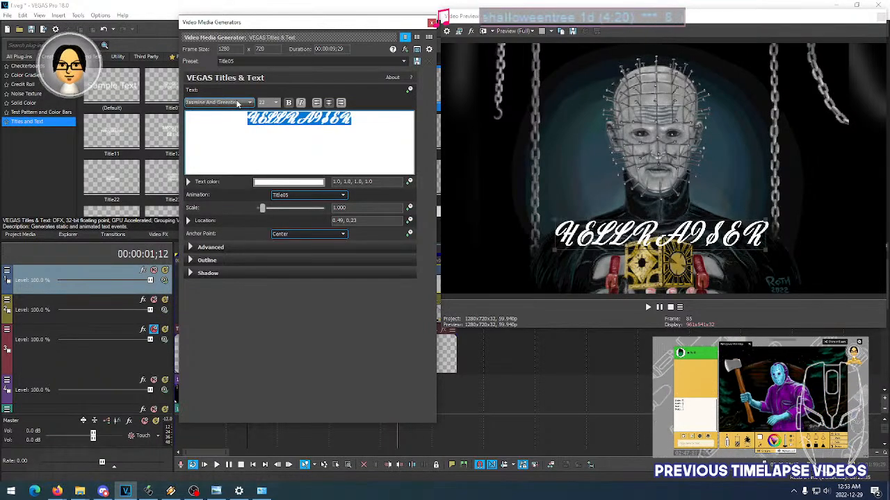
{"action": "key", "text": "Up"}
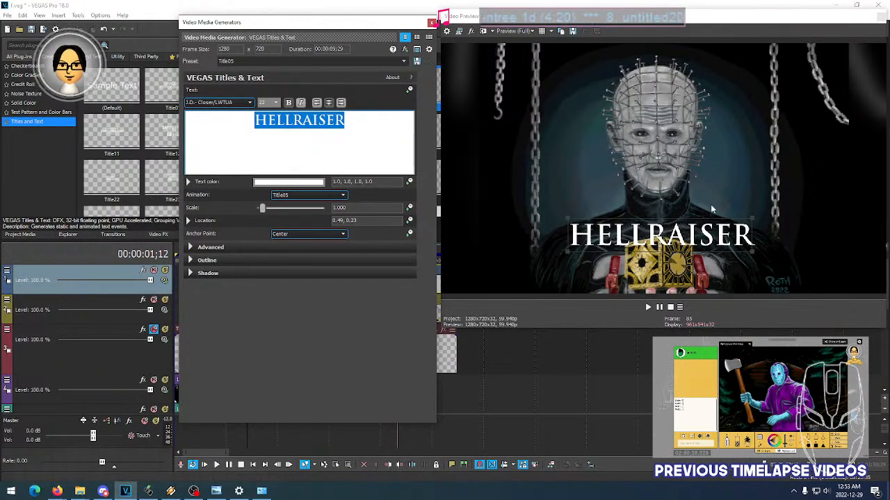
- Try the Javanese Text, JoystixMonospace and Kid Games fonts on the bold HELLRAISER title
{"action": "left_click", "coordinate": [239, 104]}
{"action": "left_click", "coordinate": [239, 104]}
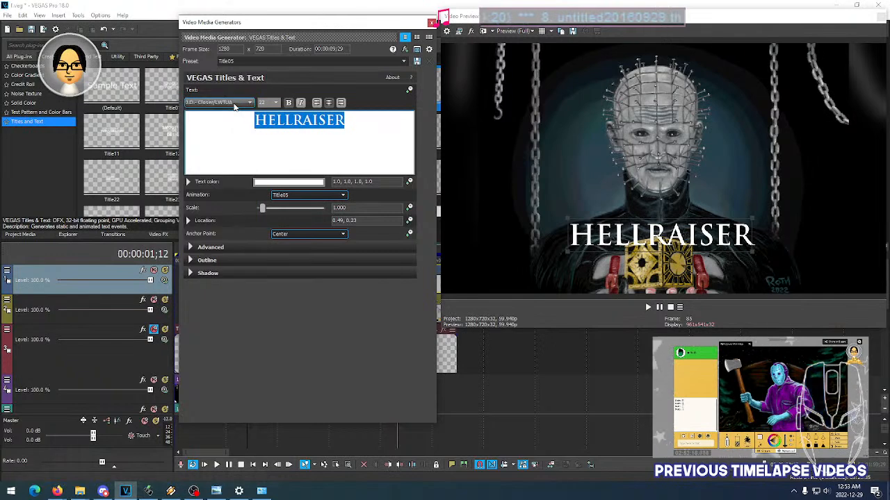
{"action": "key", "text": "Down"}
{"action": "key", "text": "Down"}
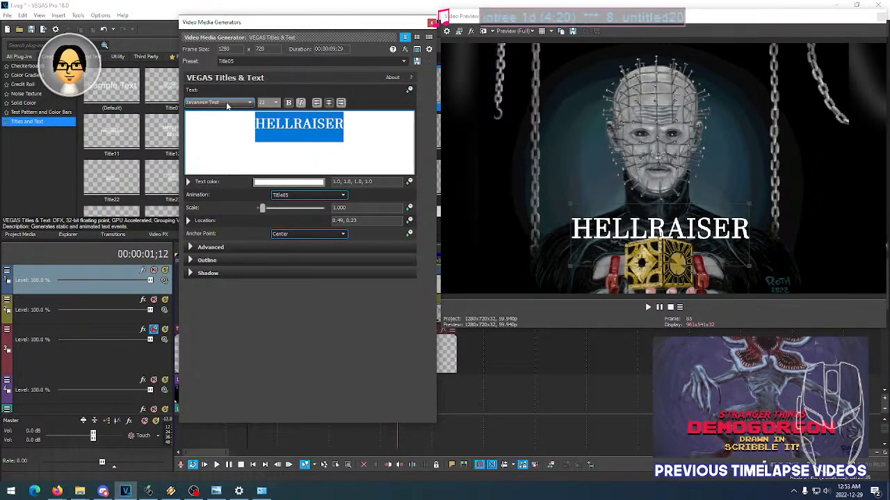
{"action": "scroll", "coordinate": [227, 107], "scroll_direction": "down", "scroll_amount": 1}
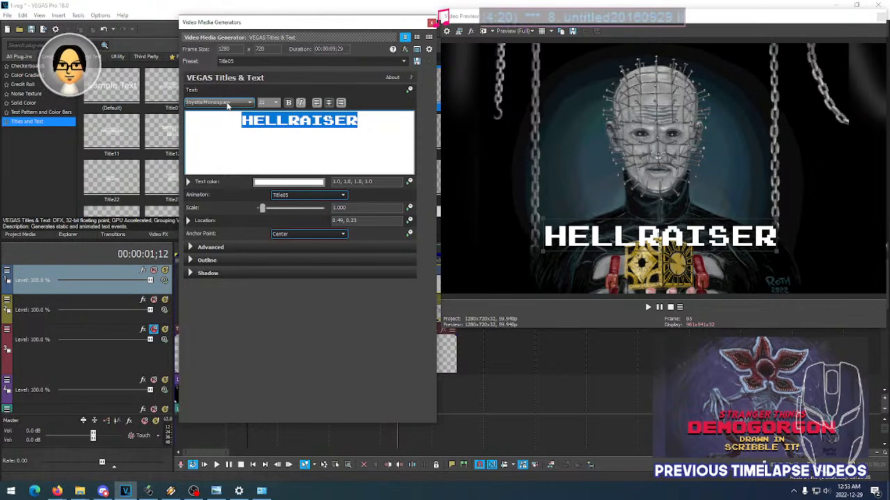
{"action": "scroll", "coordinate": [227, 105], "scroll_direction": "down", "scroll_amount": 3}
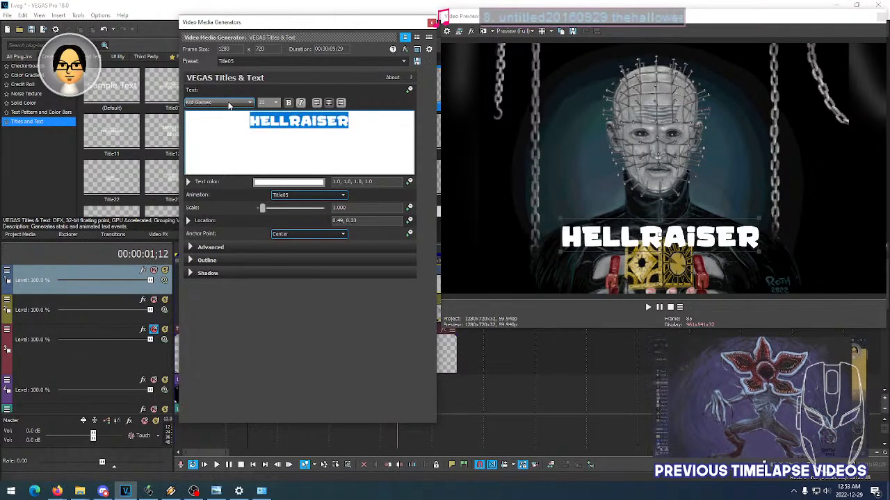
- Try the Kozuka Gothic Pr6N B, Kozuka Gothic Pr6N EL and Kozuka Gothic Pro EL fonts on the title
{"action": "scroll", "coordinate": [228, 105], "scroll_direction": "down", "scroll_amount": 2}
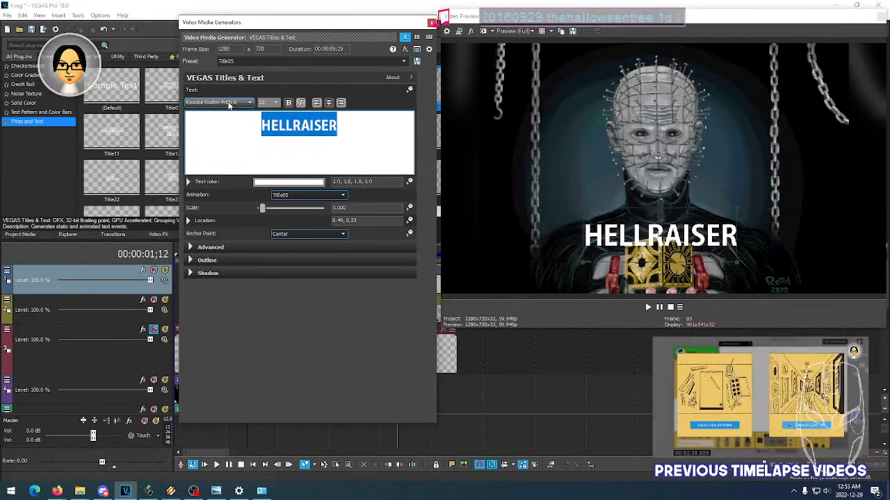
{"action": "scroll", "coordinate": [229, 105], "scroll_direction": "down", "scroll_amount": 3}
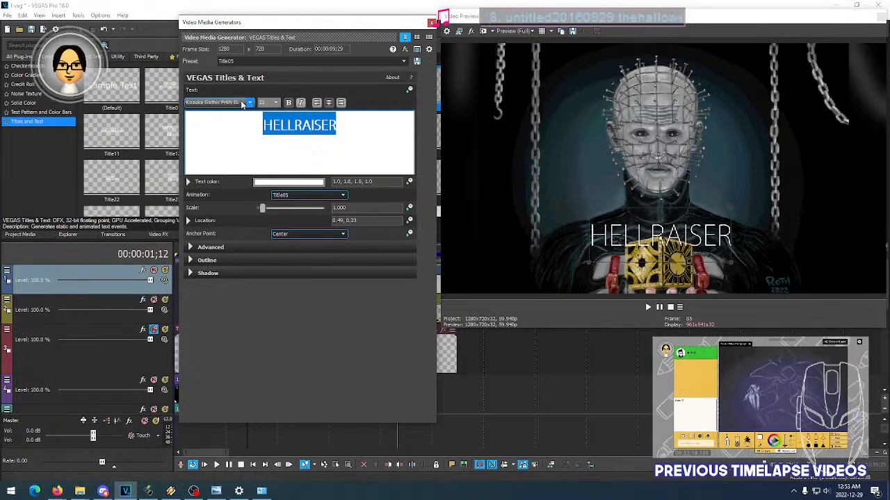
{"action": "scroll", "coordinate": [242, 105], "scroll_direction": "down", "scroll_amount": 1}
{"action": "scroll", "coordinate": [241, 105], "scroll_direction": "down", "scroll_amount": 1}
{"action": "scroll", "coordinate": [241, 103], "scroll_direction": "down", "scroll_amount": 1}
{"action": "scroll", "coordinate": [241, 103], "scroll_direction": "up", "scroll_amount": 1}
{"action": "scroll", "coordinate": [241, 103], "scroll_direction": "down", "scroll_amount": 4}
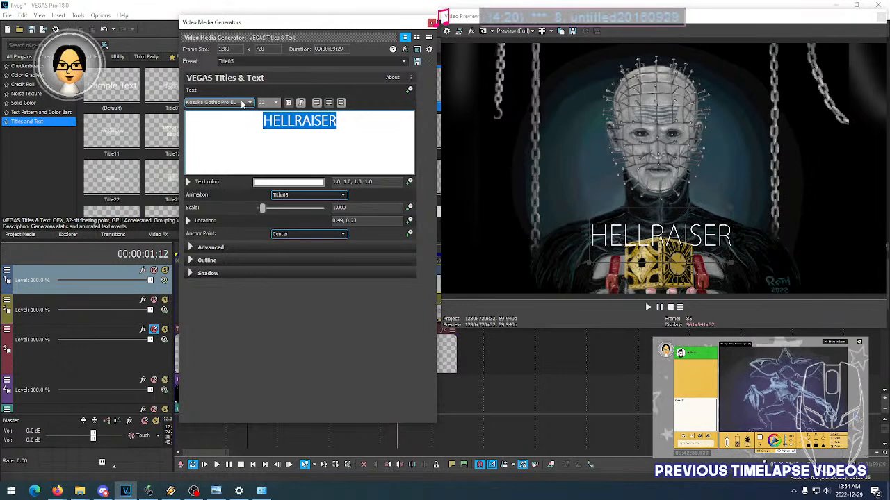
- Try the Kozuka Mincho Pr6N B and Kozuka Mincho Pr6N M fonts on the HELLRAISER title
{"action": "scroll", "coordinate": [241, 103], "scroll_direction": "down", "scroll_amount": 2}
{"action": "scroll", "coordinate": [241, 103], "scroll_direction": "down", "scroll_amount": 4}
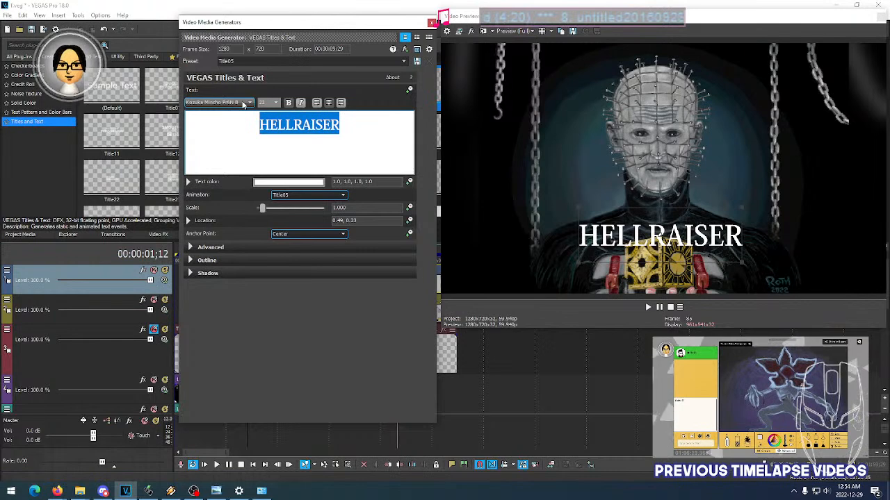
{"action": "scroll", "coordinate": [243, 104], "scroll_direction": "down", "scroll_amount": 4}
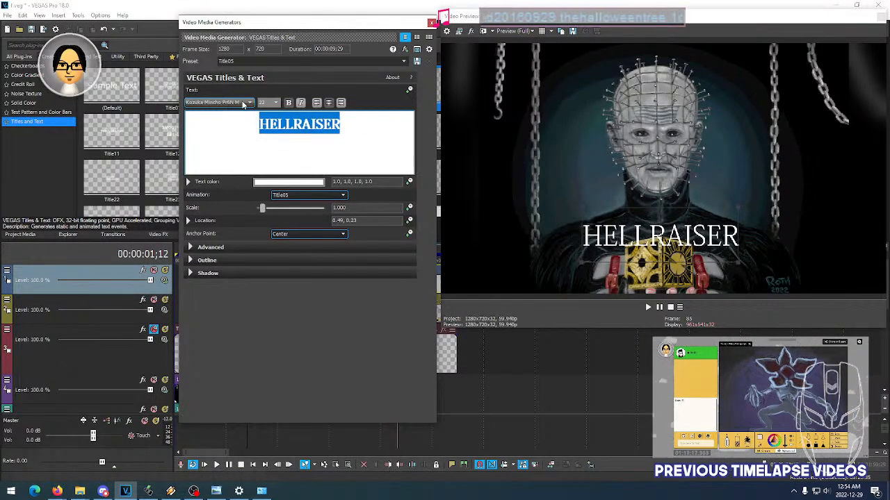
- Try the Lean, Leelawadee UI Semilight and Lithos Pro Regular fonts on the HELLRAISER title
{"action": "scroll", "coordinate": [243, 104], "scroll_direction": "down", "scroll_amount": 3}
{"action": "scroll", "coordinate": [242, 105], "scroll_direction": "down", "scroll_amount": 5}
{"action": "scroll", "coordinate": [242, 104], "scroll_direction": "down", "scroll_amount": 1}
{"action": "scroll", "coordinate": [243, 104], "scroll_direction": "down", "scroll_amount": 2}
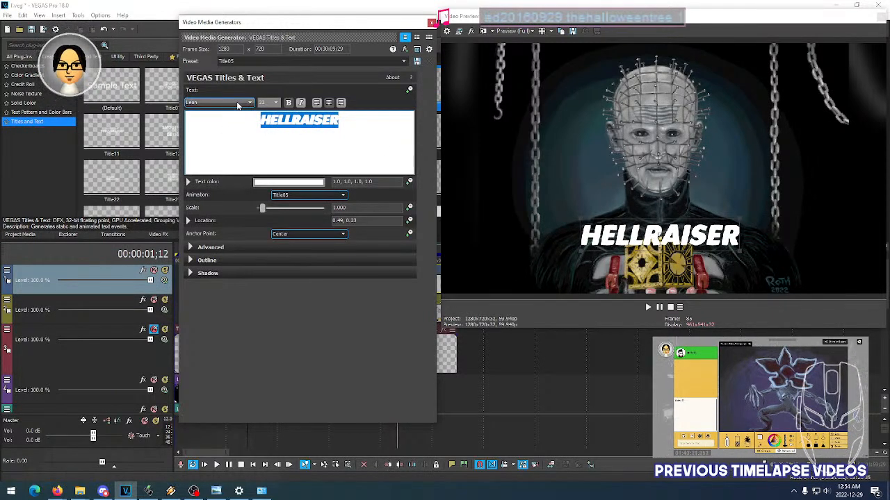
{"action": "scroll", "coordinate": [240, 104], "scroll_direction": "down", "scroll_amount": 1}
{"action": "scroll", "coordinate": [240, 104], "scroll_direction": "down", "scroll_amount": 1}
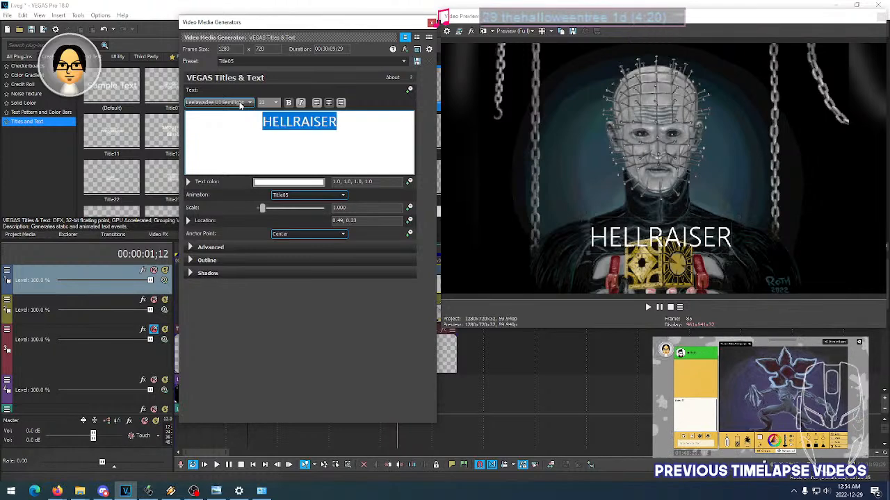
{"action": "scroll", "coordinate": [240, 104], "scroll_direction": "down", "scroll_amount": 2}
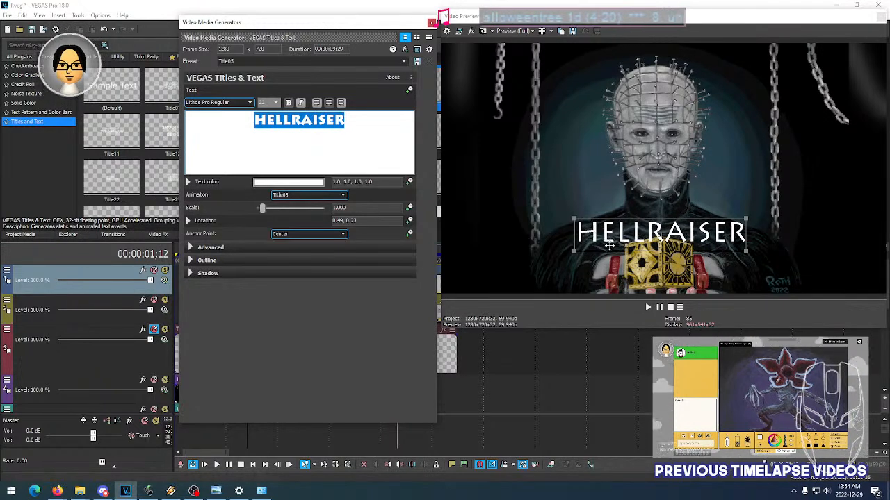
- Try the Lucida Sans Unicode, Malgun Gothic and Malgun Gothic Semilight fonts on the title
{"action": "left_click", "coordinate": [239, 105]}
{"action": "left_click", "coordinate": [240, 105]}
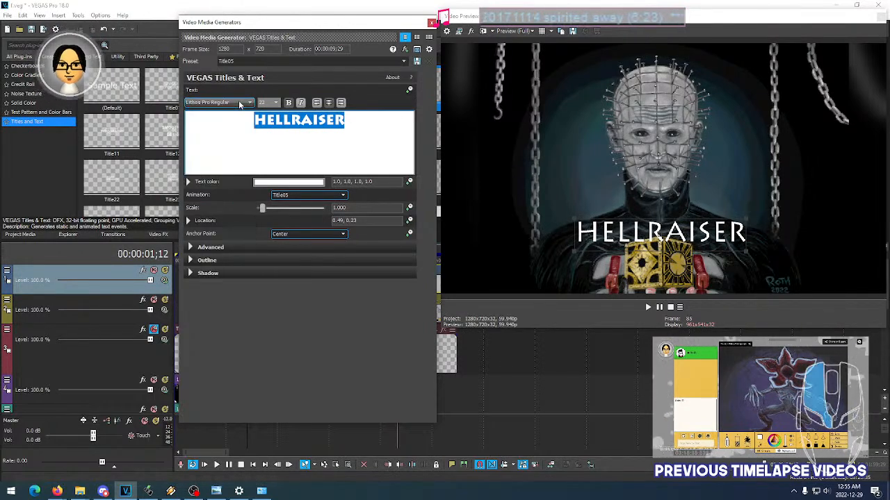
{"action": "scroll", "coordinate": [240, 104], "scroll_direction": "down", "scroll_amount": 1}
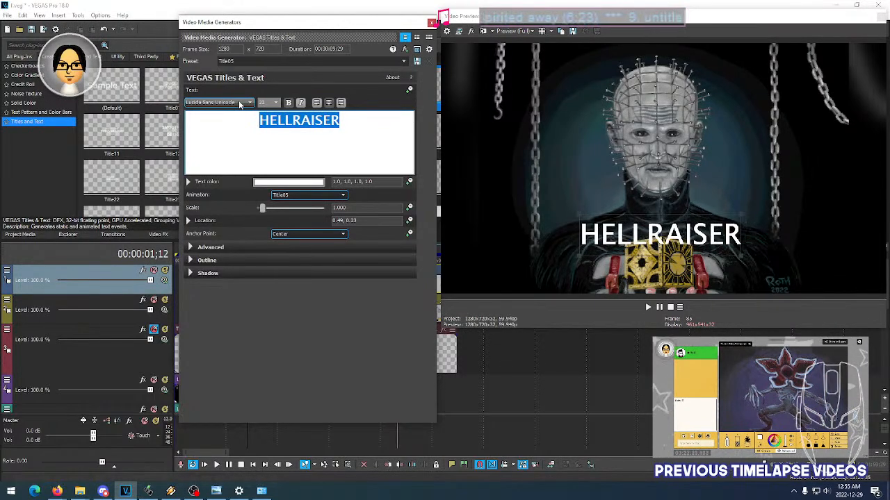
{"action": "scroll", "coordinate": [240, 104], "scroll_direction": "down", "scroll_amount": 1}
{"action": "scroll", "coordinate": [240, 104], "scroll_direction": "down", "scroll_amount": 3}
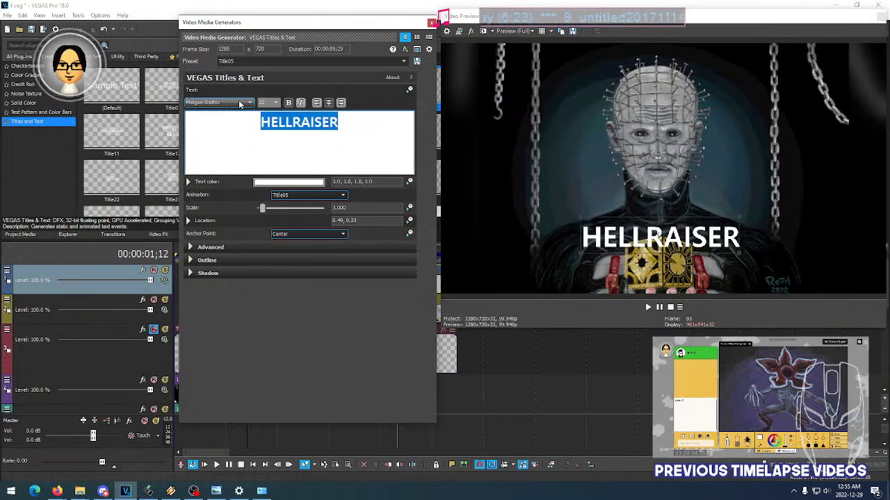
{"action": "scroll", "coordinate": [240, 104], "scroll_direction": "down", "scroll_amount": 1}
{"action": "scroll", "coordinate": [239, 104], "scroll_direction": "up", "scroll_amount": 1}
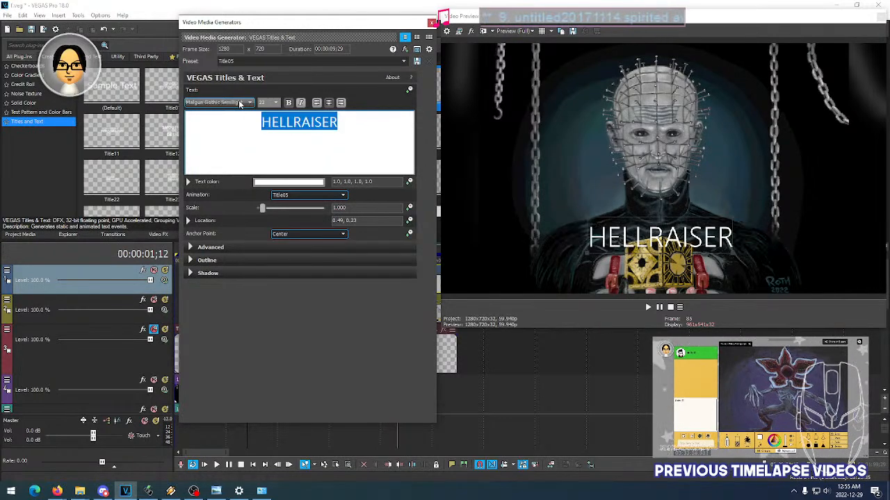
- Set the HELLRAISER title's font to Microsoft Himalaya after trying Melted Monster
{"action": "scroll", "coordinate": [240, 104], "scroll_direction": "down", "scroll_amount": 2}
{"action": "scroll", "coordinate": [239, 104], "scroll_direction": "down", "scroll_amount": 3}
{"action": "scroll", "coordinate": [239, 104], "scroll_direction": "down", "scroll_amount": 1}
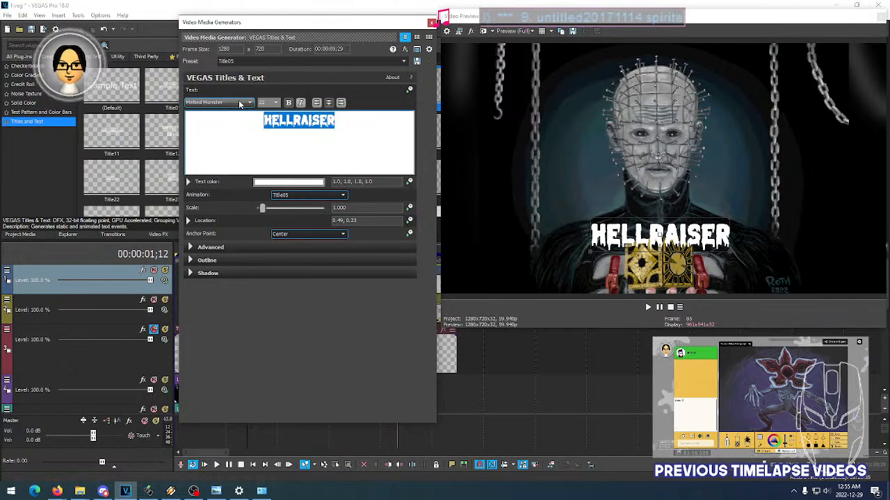
{"action": "scroll", "coordinate": [240, 104], "scroll_direction": "down", "scroll_amount": 2}
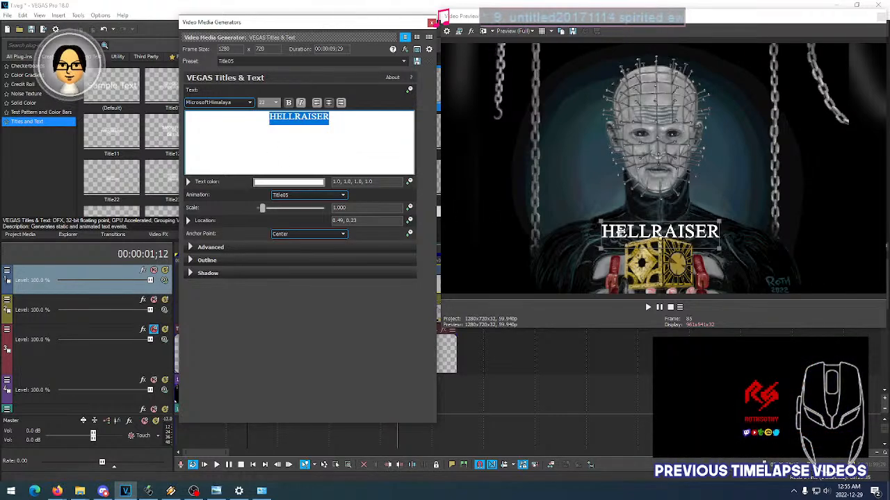
- Try the Microsoft JhengHei, Microsoft JhengHei UI Light, Microsoft Sans Serif and Microsoft YaHei Light fonts on the HELLRAISER title
{"action": "left_click", "coordinate": [240, 107]}
{"action": "left_click", "coordinate": [240, 108]}
{"action": "scroll", "coordinate": [241, 107], "scroll_direction": "down", "scroll_amount": 2}
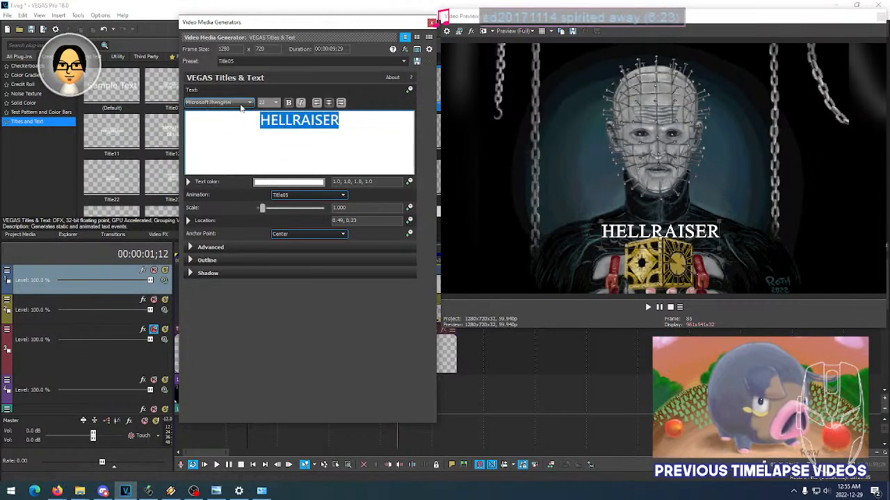
{"action": "scroll", "coordinate": [241, 106], "scroll_direction": "down", "scroll_amount": 4}
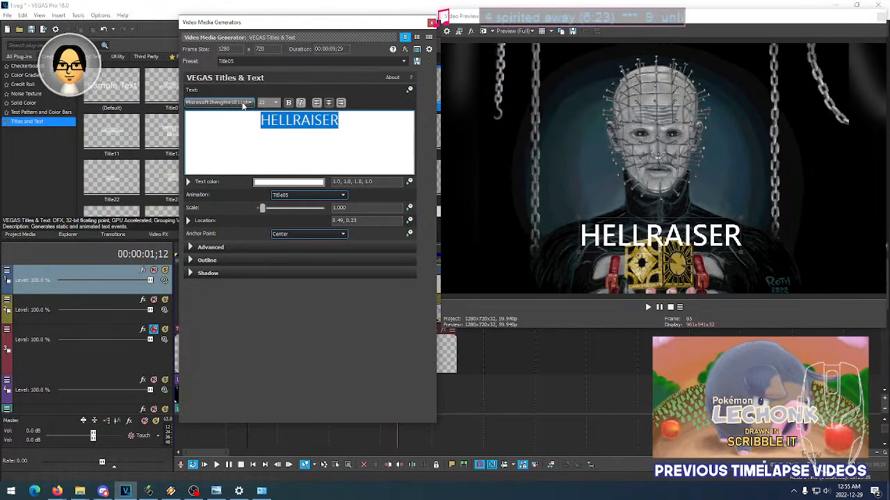
{"action": "scroll", "coordinate": [242, 106], "scroll_direction": "down", "scroll_amount": 1}
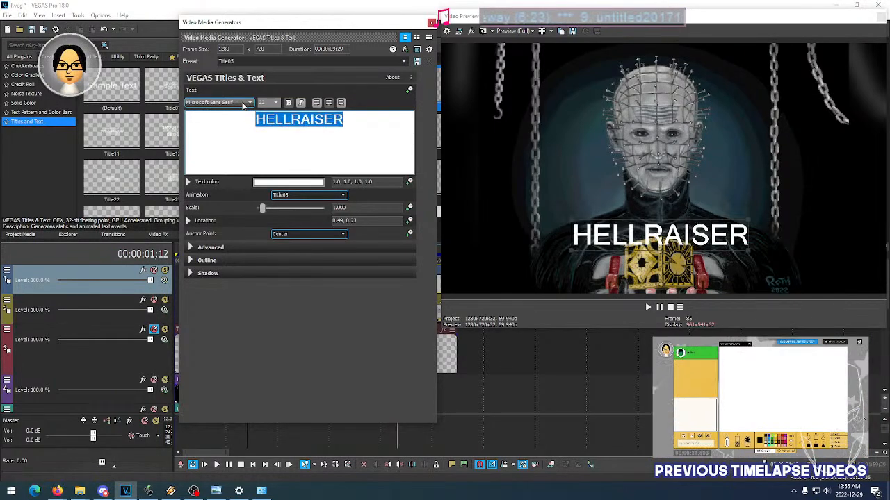
{"action": "scroll", "coordinate": [243, 106], "scroll_direction": "down", "scroll_amount": 5}
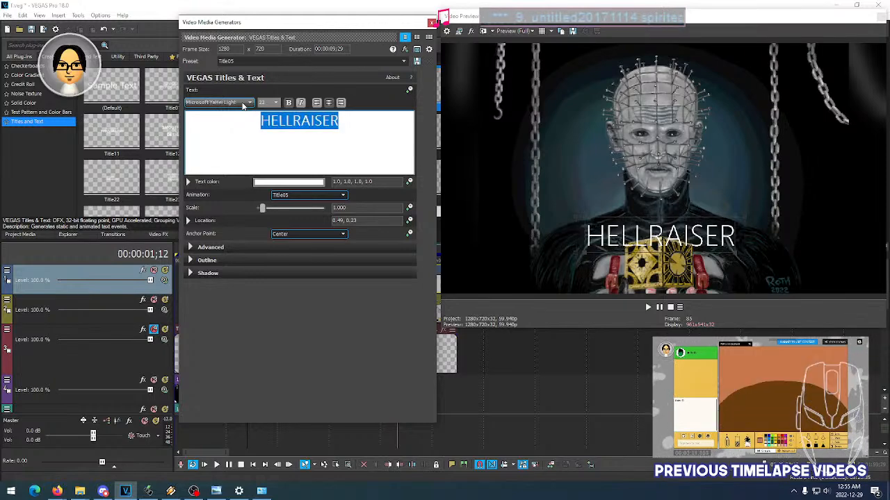
- Try the Microsoft Yi Baiti, MingLiU_HKSCS-ExtB and Minion Pro Cond fonts on the HELLRAISER title
{"action": "scroll", "coordinate": [243, 106], "scroll_direction": "down", "scroll_amount": 4}
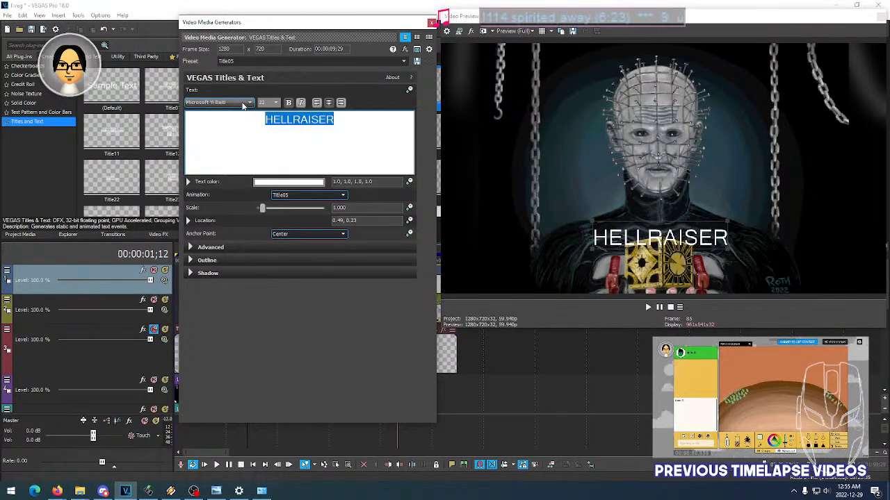
{"action": "scroll", "coordinate": [243, 106], "scroll_direction": "down", "scroll_amount": 1}
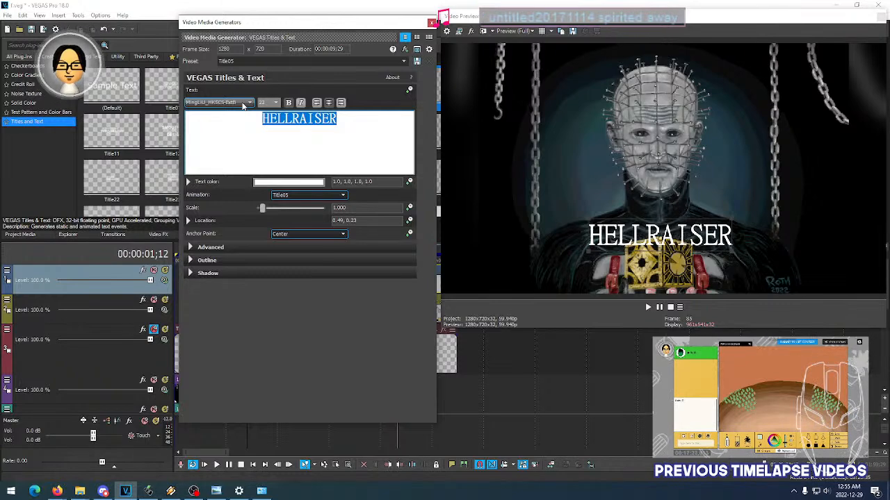
{"action": "scroll", "coordinate": [243, 105], "scroll_direction": "down", "scroll_amount": 1}
{"action": "scroll", "coordinate": [243, 106], "scroll_direction": "down", "scroll_amount": 1}
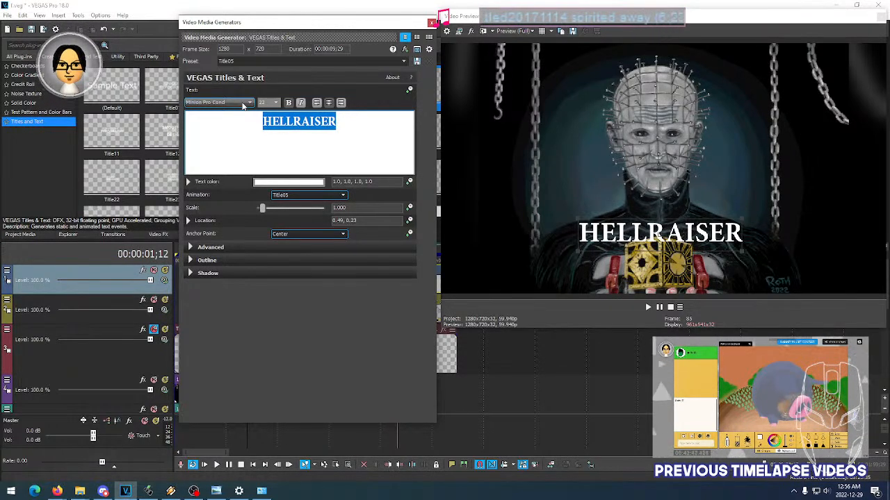
- Try the J.D.- Closer/LWTUA font on the HELLRAISER title
{"action": "left_click", "coordinate": [242, 105]}
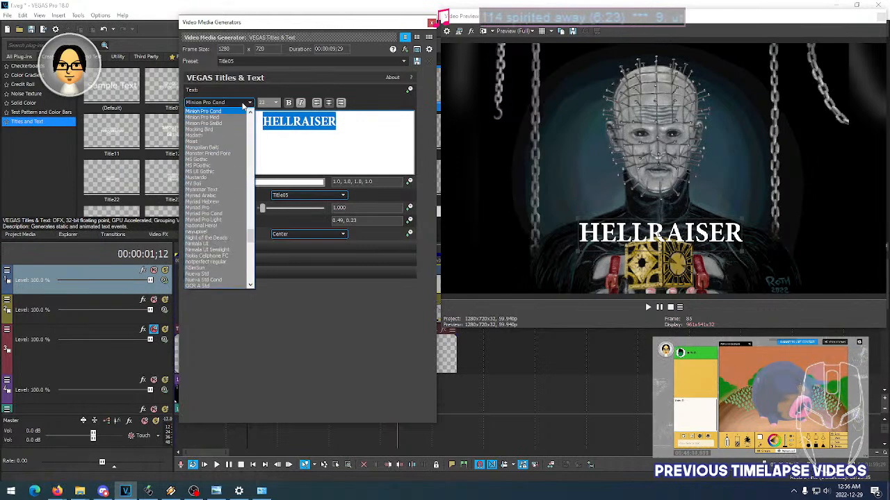
{"action": "scroll", "coordinate": [229, 194], "scroll_direction": "up", "scroll_amount": 3}
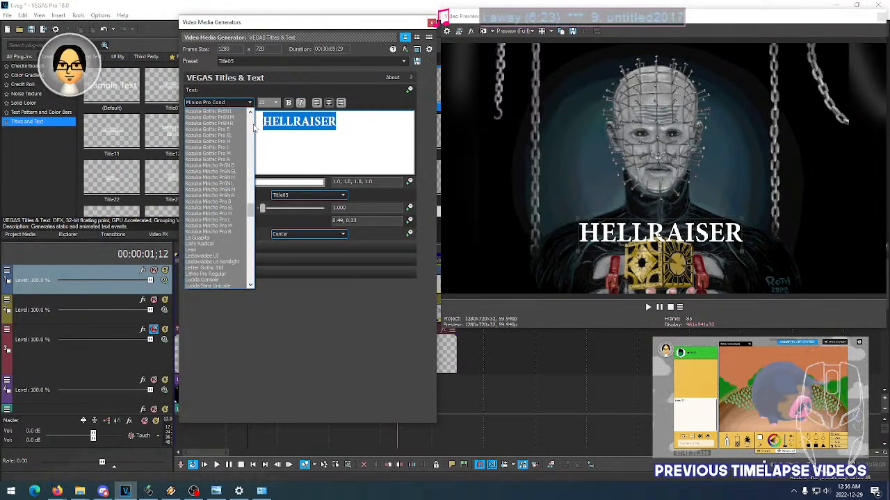
{"action": "scroll", "coordinate": [254, 127], "scroll_direction": "up", "scroll_amount": 5}
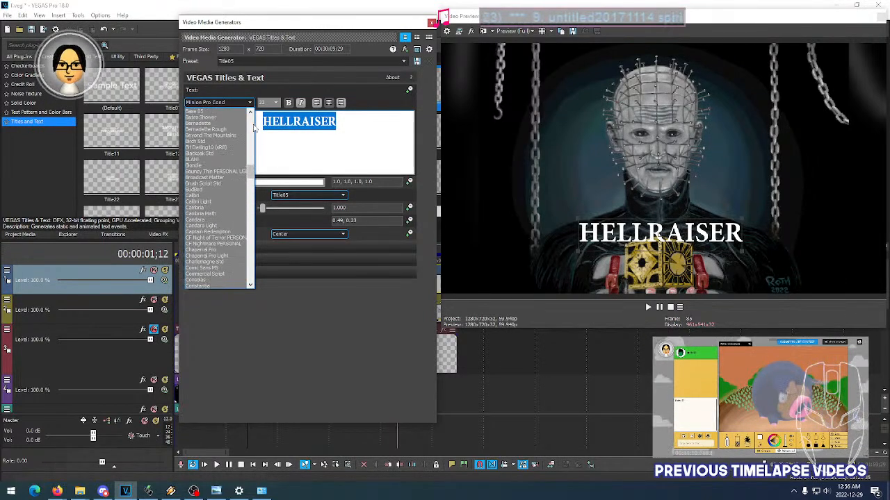
{"action": "left_click_drag", "start_coordinate": [252, 170], "coordinate": [250, 203]}
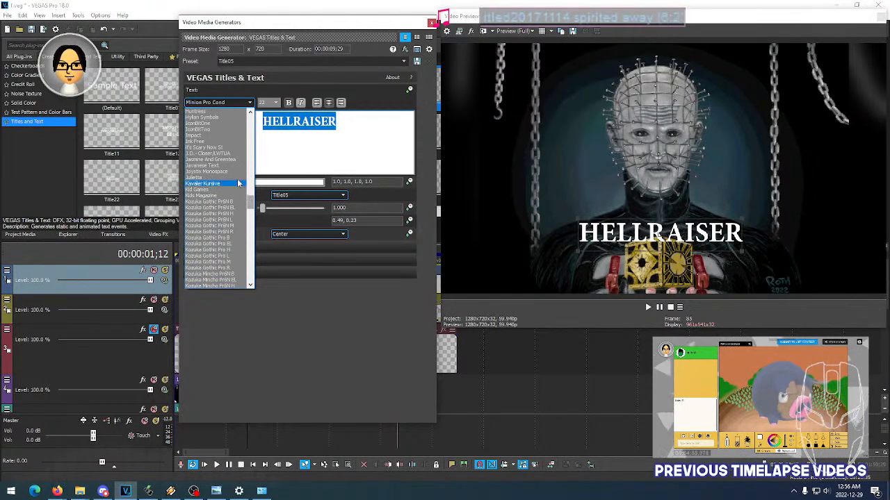
{"action": "left_click", "coordinate": [219, 154]}
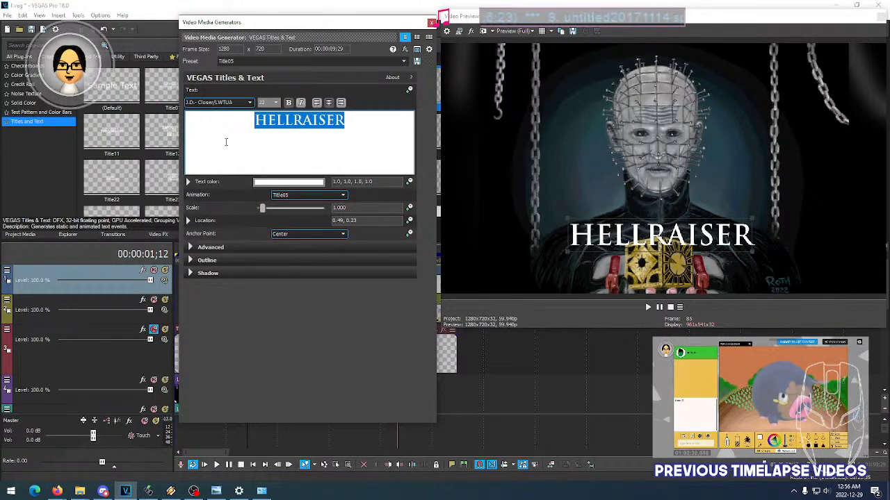
- Try the Minion Pro font on the HELLRAISER title
{"action": "left_click", "coordinate": [251, 103]}
{"action": "left_click_drag", "start_coordinate": [251, 202], "coordinate": [252, 227]}
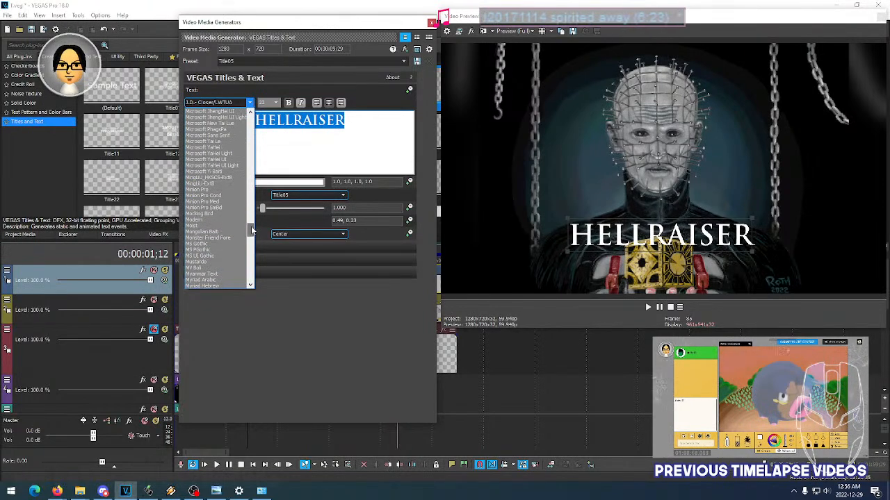
{"action": "left_click", "coordinate": [203, 189]}
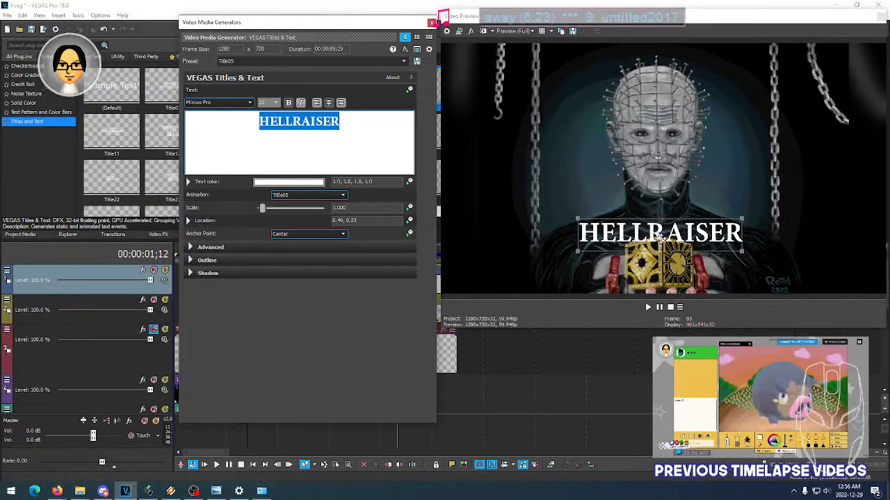
- Try the Minion Pro Med, Modern and Mongolian Baiti fonts on the HELLRAISER title
{"action": "left_click", "coordinate": [250, 102]}
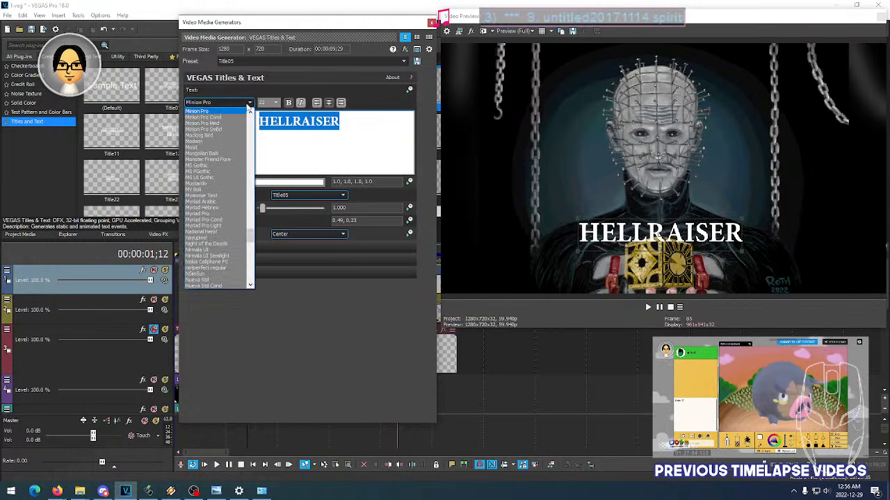
{"action": "left_click", "coordinate": [249, 105]}
{"action": "scroll", "coordinate": [234, 105], "scroll_direction": "down", "scroll_amount": 2}
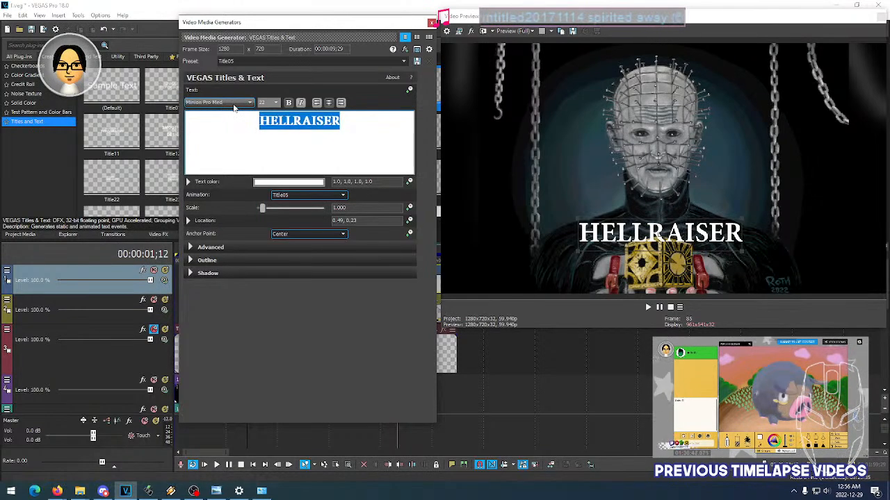
{"action": "scroll", "coordinate": [234, 105], "scroll_direction": "down", "scroll_amount": 3}
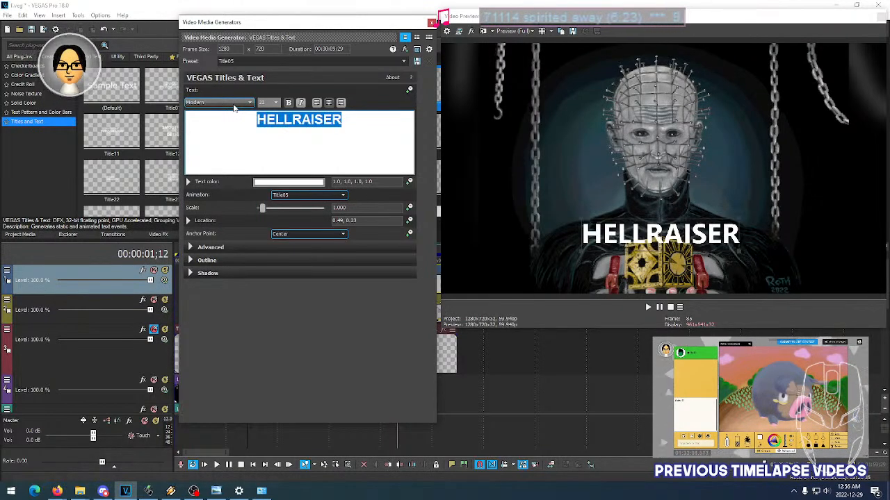
{"action": "scroll", "coordinate": [234, 105], "scroll_direction": "down", "scroll_amount": 4}
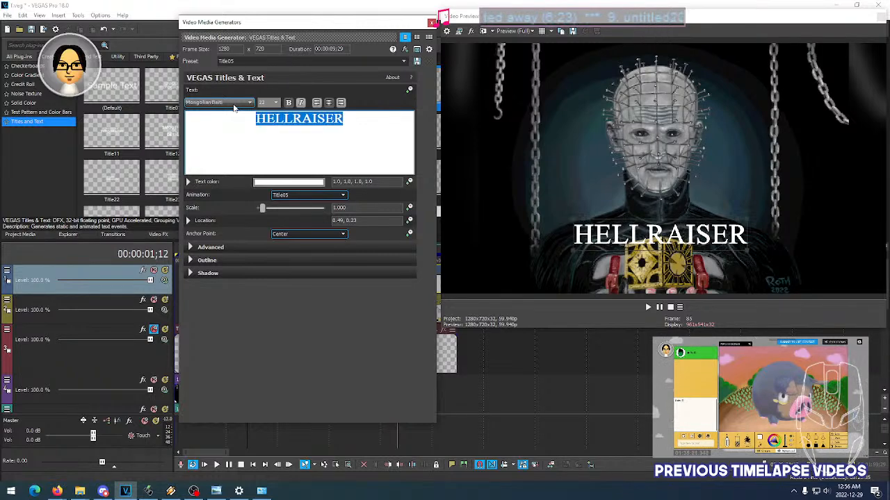
{"action": "scroll", "coordinate": [234, 105], "scroll_direction": "down", "scroll_amount": 2}
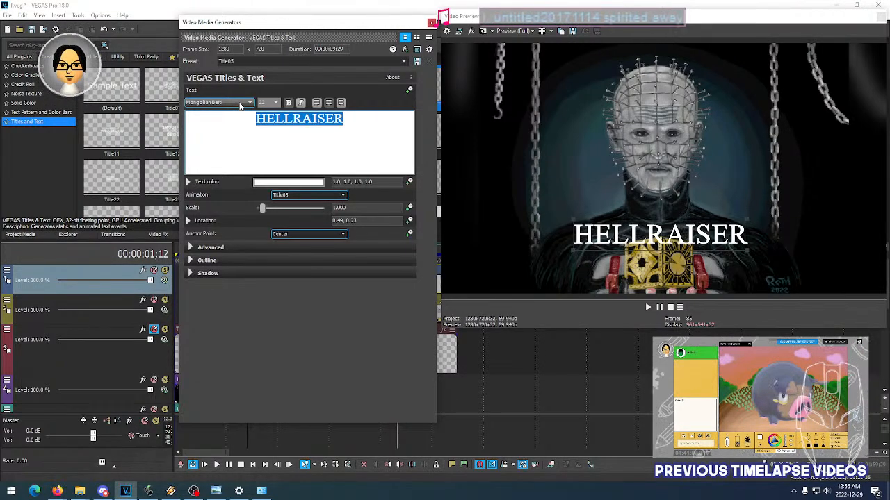
- Try the Times New Roman font on the HELLRAISER title
{"action": "left_click", "coordinate": [242, 105]}
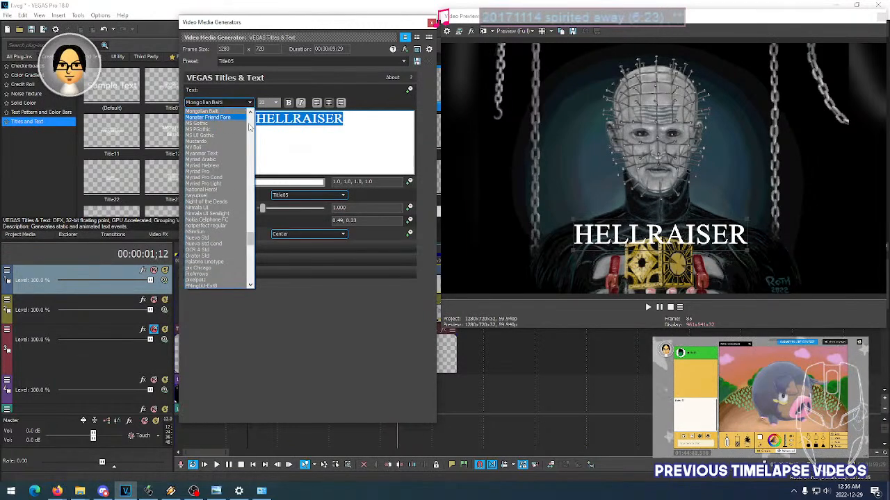
{"action": "scroll", "coordinate": [249, 182], "scroll_direction": "down", "scroll_amount": 3}
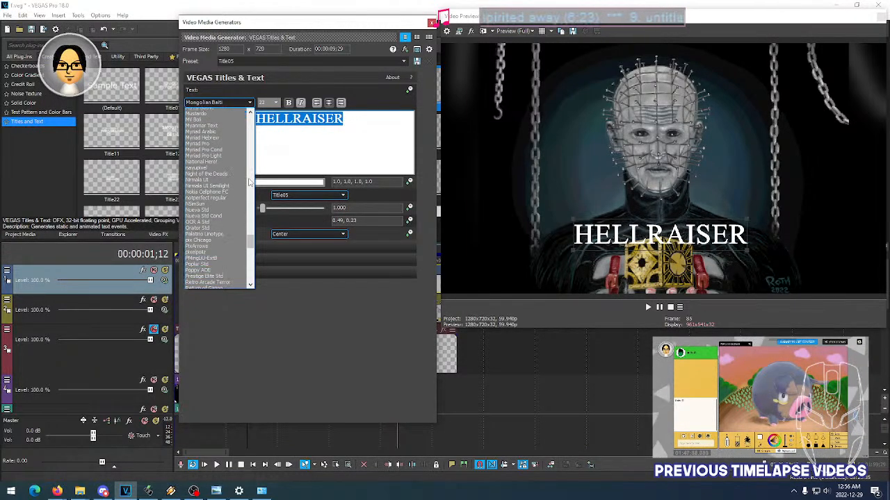
{"action": "scroll", "coordinate": [249, 182], "scroll_direction": "down", "scroll_amount": 7}
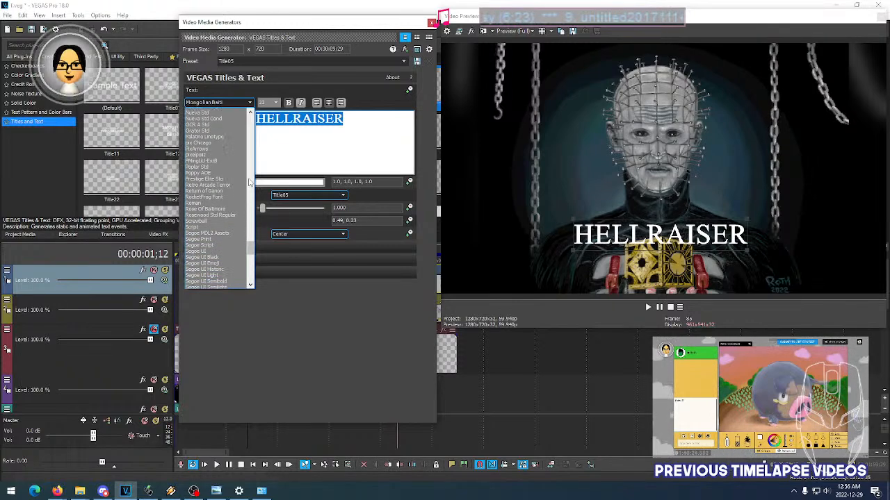
{"action": "scroll", "coordinate": [249, 182], "scroll_direction": "down", "scroll_amount": 6}
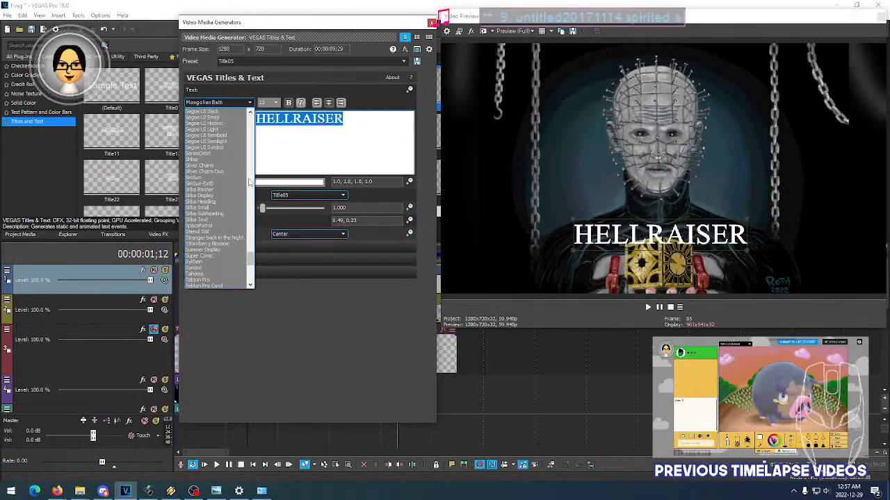
{"action": "scroll", "coordinate": [249, 182], "scroll_direction": "down", "scroll_amount": 2}
{"action": "scroll", "coordinate": [224, 264], "scroll_direction": "down", "scroll_amount": 2}
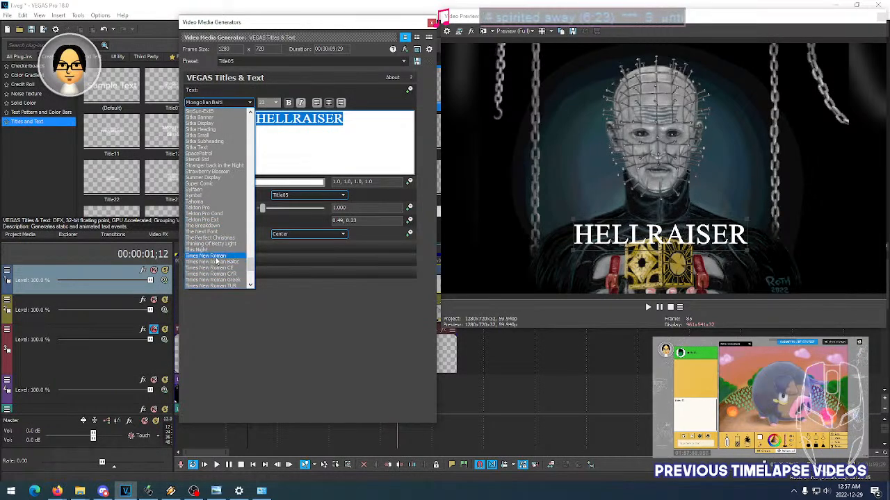
{"action": "left_click", "coordinate": [216, 261]}
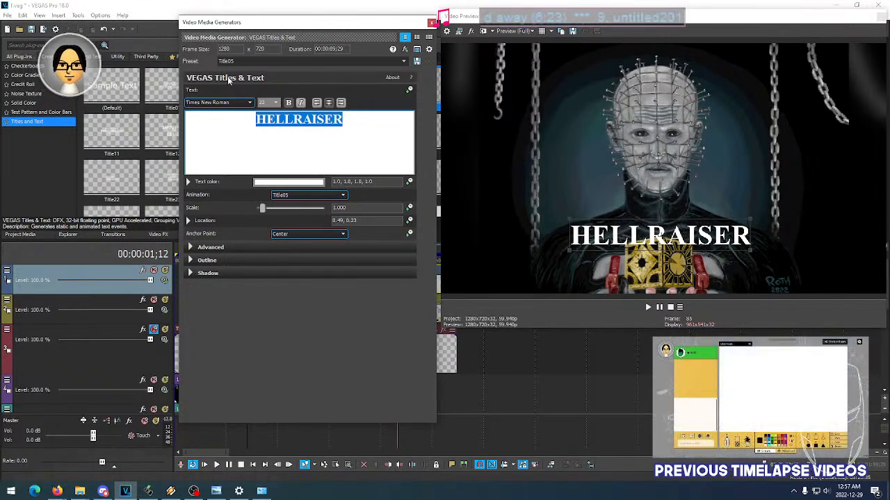
- Set the HELLRAISER title's font to Minion Pro and reselect the whole title text
{"action": "left_click", "coordinate": [247, 102]}
{"action": "scroll", "coordinate": [247, 139], "scroll_direction": "up", "scroll_amount": 20}
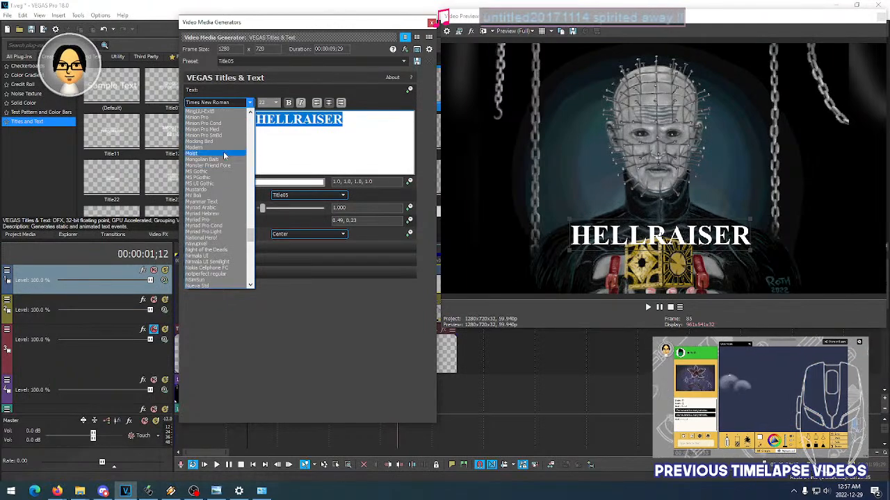
{"action": "left_click", "coordinate": [219, 118]}
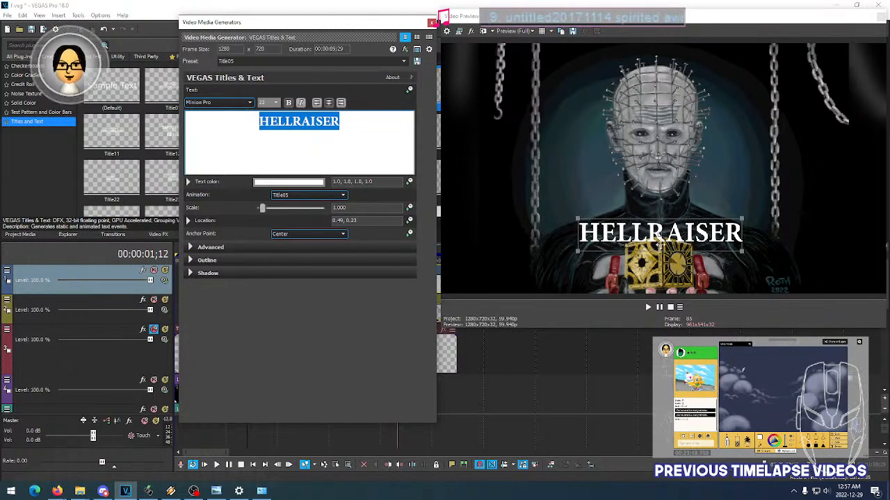
{"action": "left_click", "coordinate": [250, 103]}
{"action": "left_click", "coordinate": [249, 103]}
{"action": "left_click", "coordinate": [354, 125]}
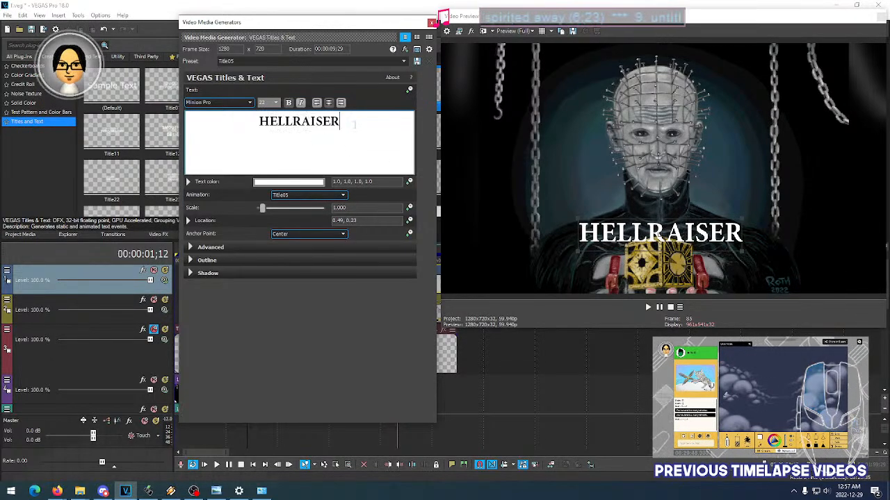
{"action": "double_click", "coordinate": [263, 121]}
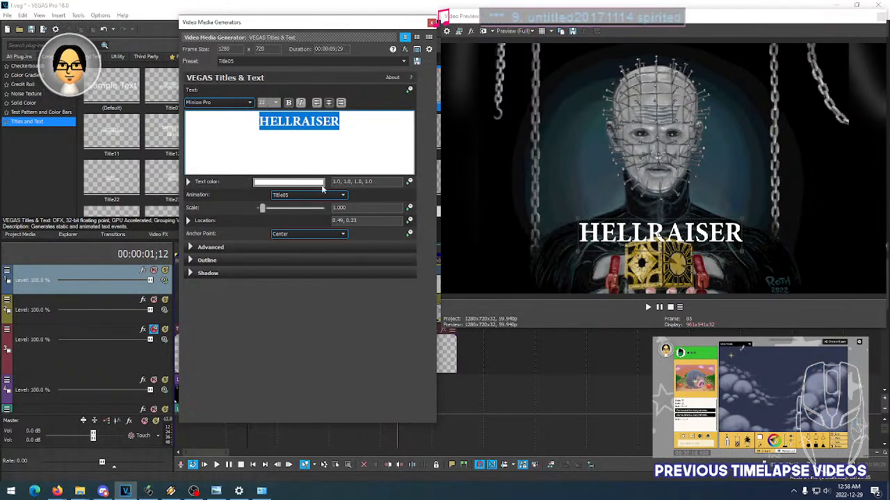
{"action": "left_click", "coordinate": [172, 492]}
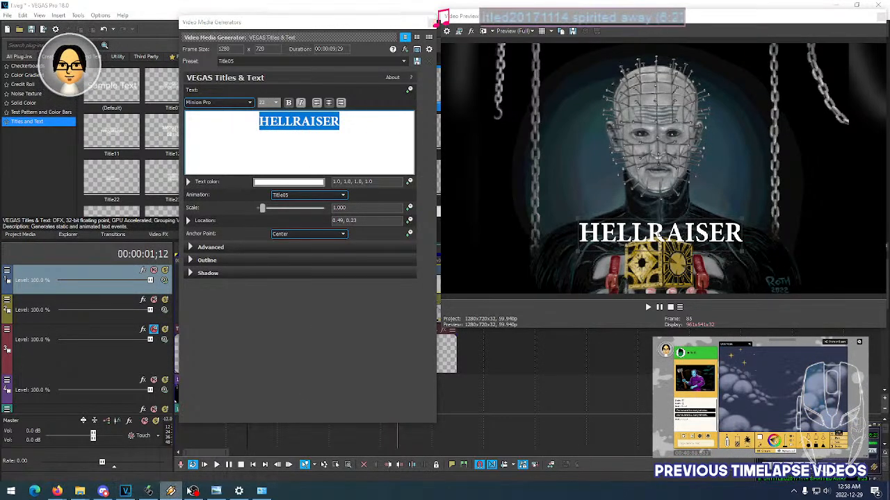
{"action": "left_click", "coordinate": [398, 357]}
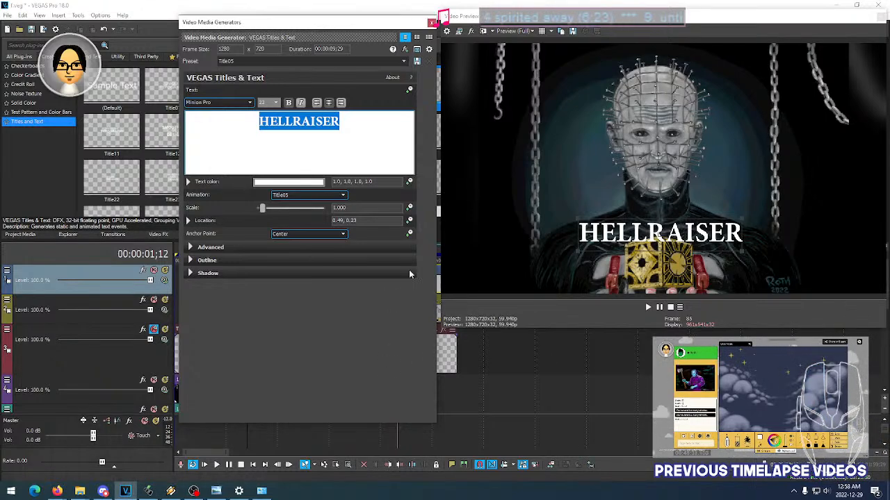
- Set the HELLRAISER title's outline width to 10 and try a red outline color before returning it to white
{"action": "left_click", "coordinate": [191, 261]}
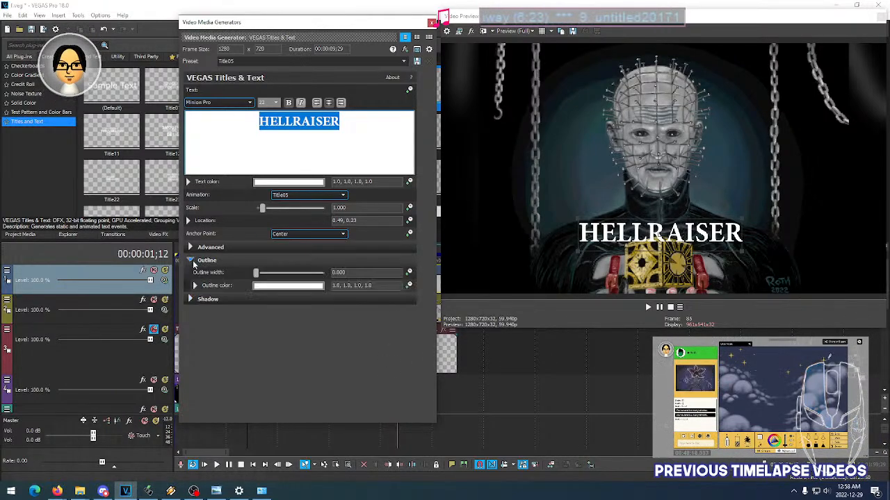
{"action": "left_click_drag", "start_coordinate": [274, 278], "coordinate": [324, 273]}
{"action": "left_click", "coordinate": [268, 285]}
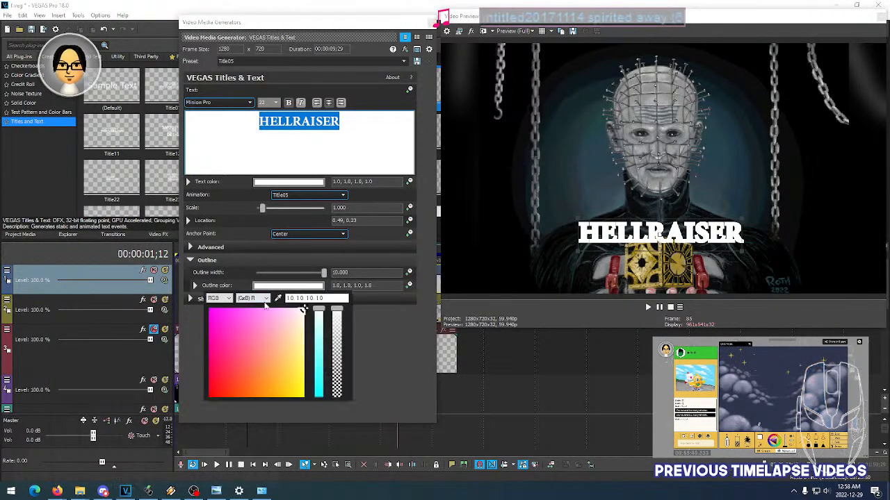
{"action": "left_click_drag", "start_coordinate": [229, 385], "coordinate": [214, 394]}
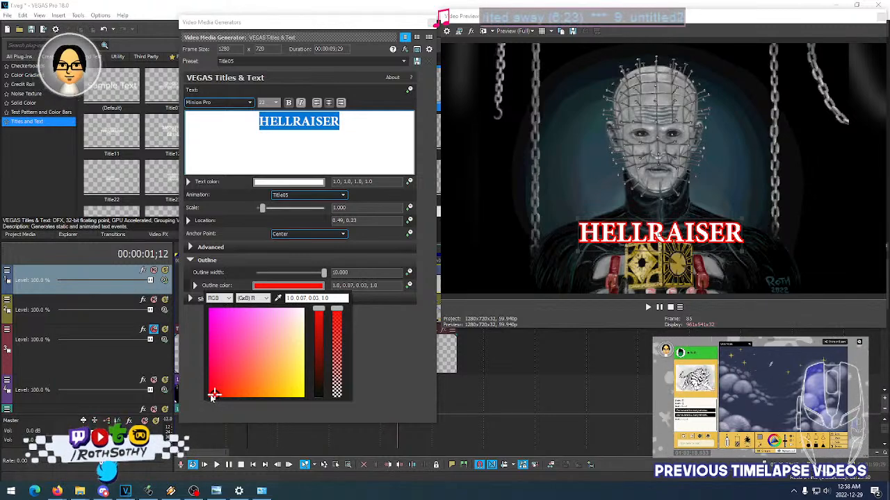
{"action": "left_click_drag", "start_coordinate": [236, 378], "coordinate": [307, 306]}
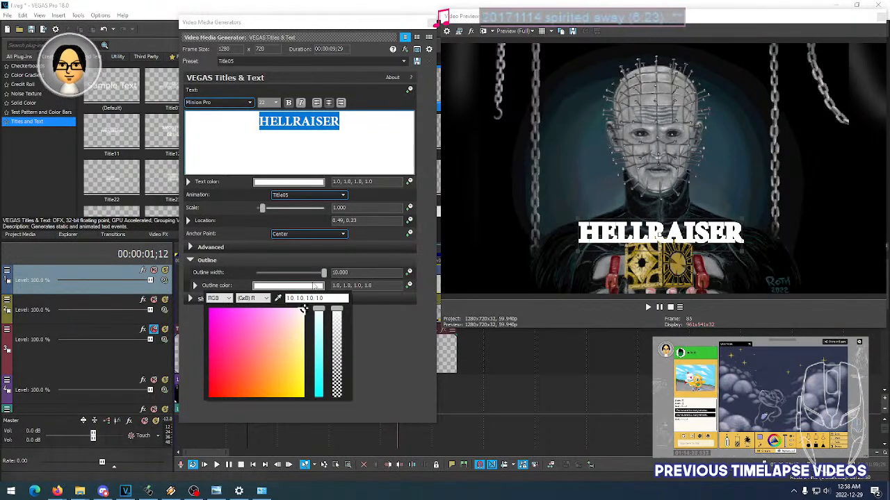
- Try a red text color of 0.76, 0.16, 0.09 on the HELLRAISER title
{"action": "left_click", "coordinate": [299, 181]}
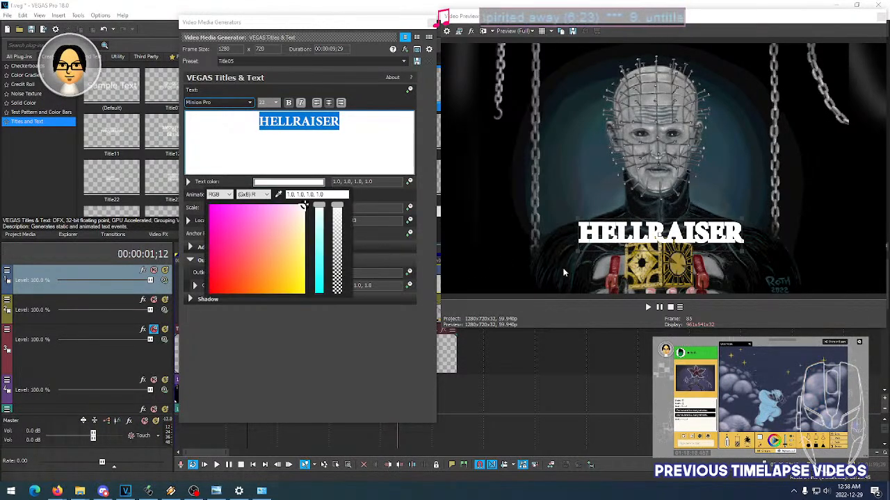
{"action": "left_click", "coordinate": [221, 273]}
{"action": "mouse_move", "coordinate": [220, 278]}
{"action": "left_mouse_down"}
{"action": "mouse_move", "coordinate": [235, 287]}
{"action": "mouse_move", "coordinate": [225, 286]}
{"action": "left_mouse_up"}
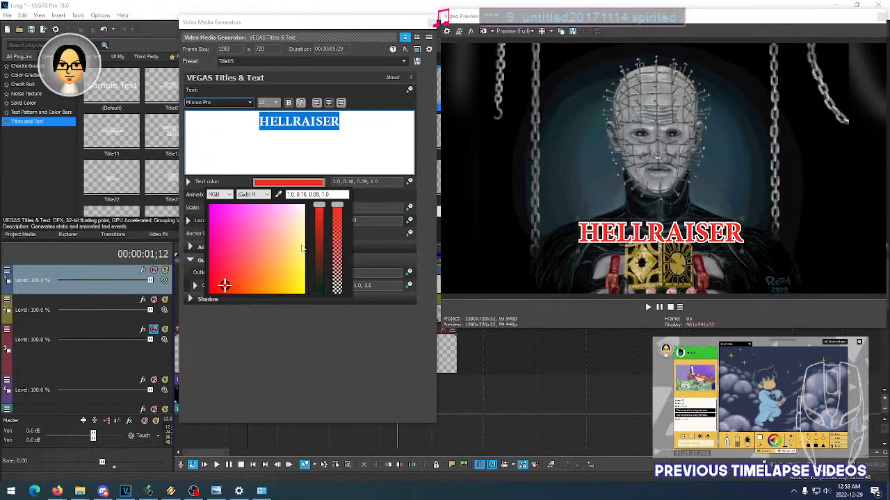
{"action": "left_click", "coordinate": [318, 238]}
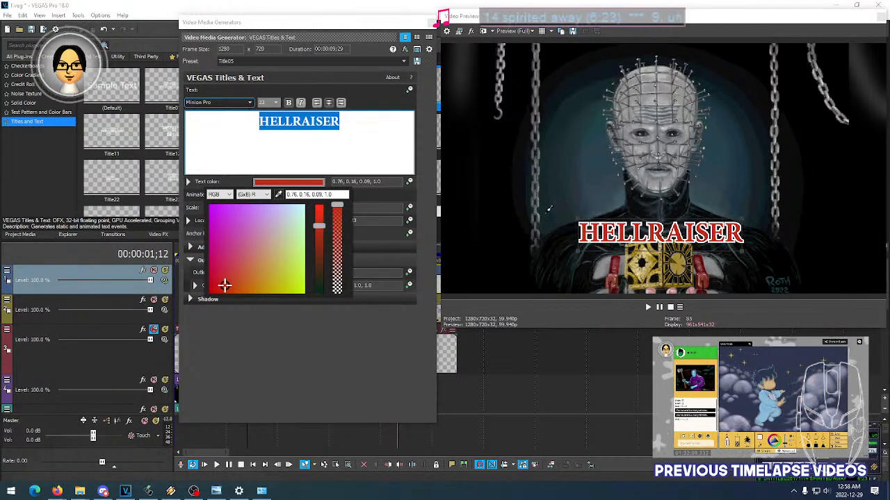
- Sample the red of the hand in the artwork as the title's text color and adjust it to 0.75, 0.23, 0.2
{"action": "left_click", "coordinate": [702, 274]}
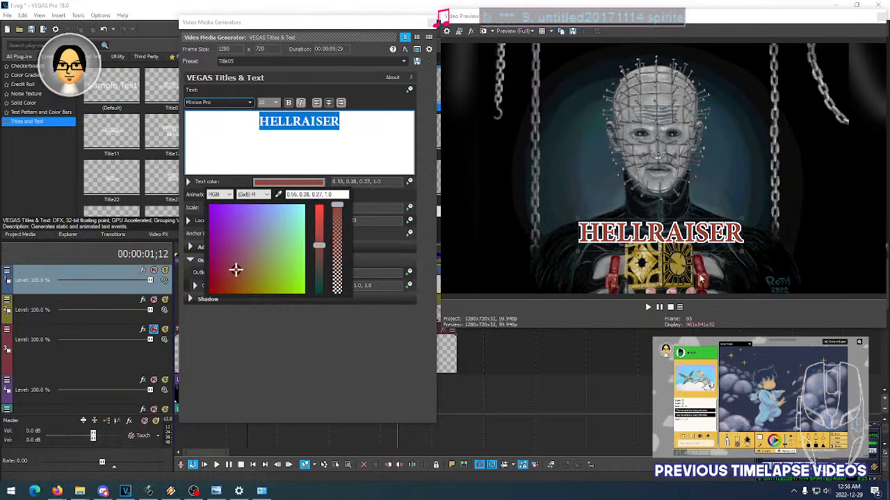
{"action": "left_click", "coordinate": [232, 276]}
{"action": "mouse_move", "coordinate": [320, 246]}
{"action": "left_mouse_down"}
{"action": "mouse_move", "coordinate": [322, 218]}
{"action": "mouse_move", "coordinate": [321, 232]}
{"action": "left_mouse_up"}
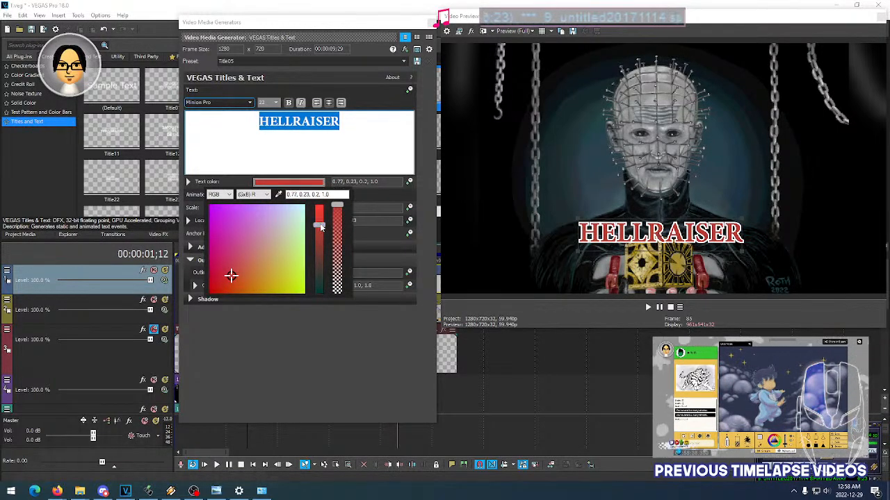
{"action": "double_click", "coordinate": [322, 230]}
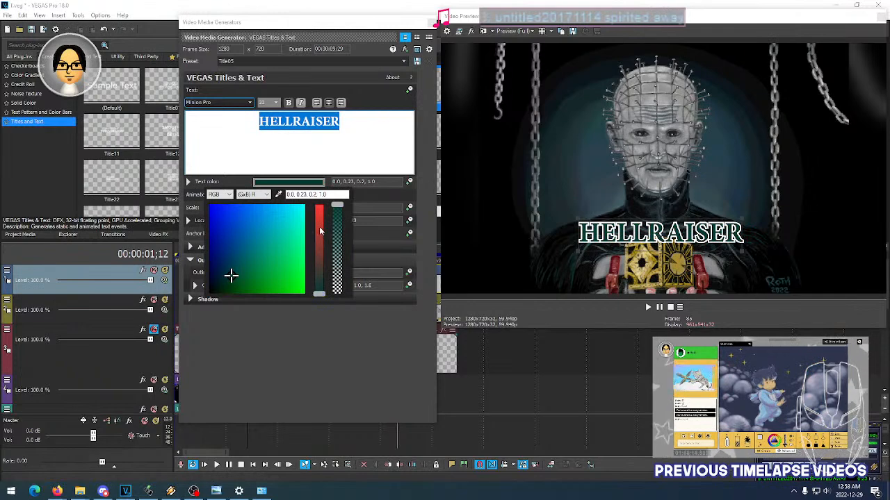
{"action": "left_click", "coordinate": [321, 229]}
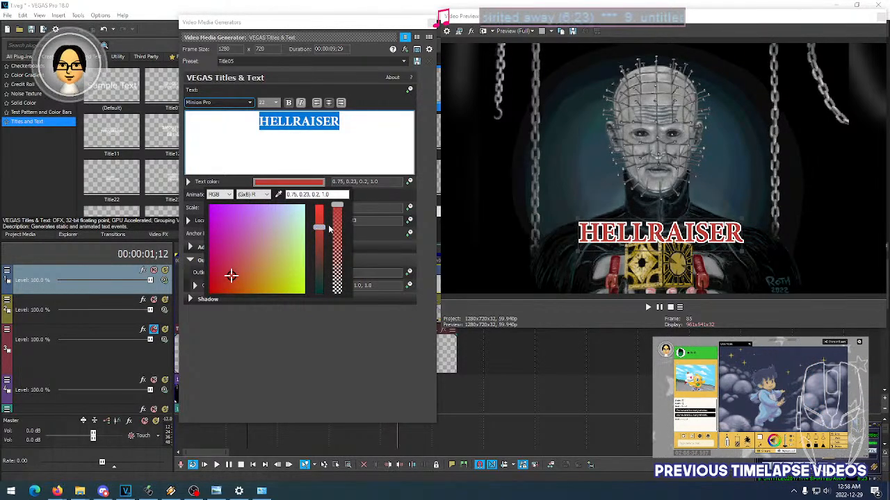
{"action": "left_click", "coordinate": [347, 339]}
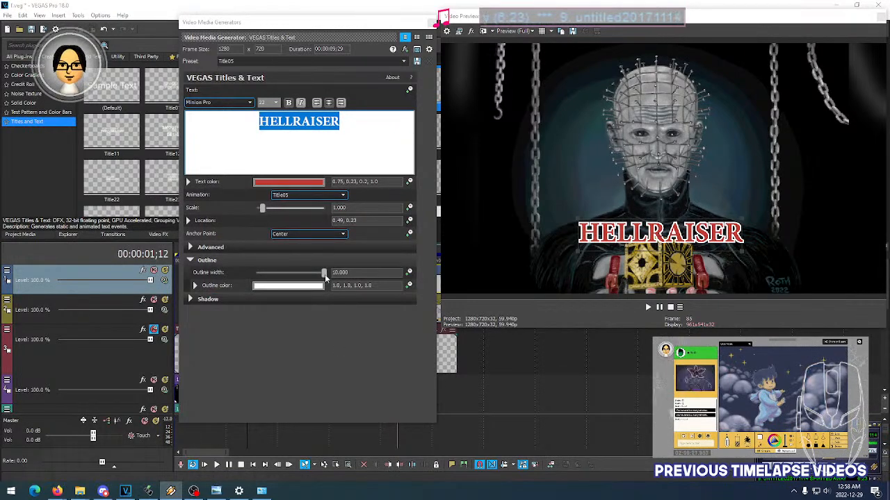
- Reduce the title's outline width to about 6.122 and make the video preview area slightly shorter
{"action": "left_click_drag", "start_coordinate": [325, 276], "coordinate": [281, 276]}
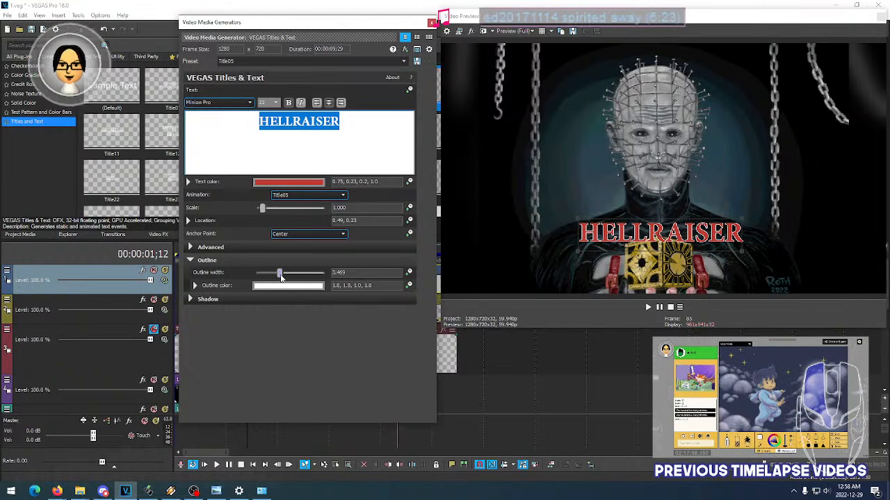
{"action": "key", "text": "alt+Tab"}
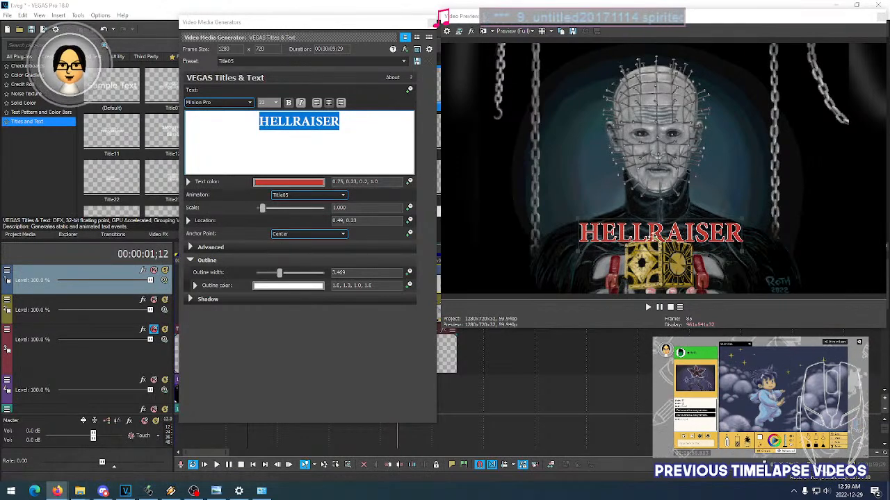
{"action": "left_click_drag", "start_coordinate": [282, 276], "coordinate": [300, 278]}
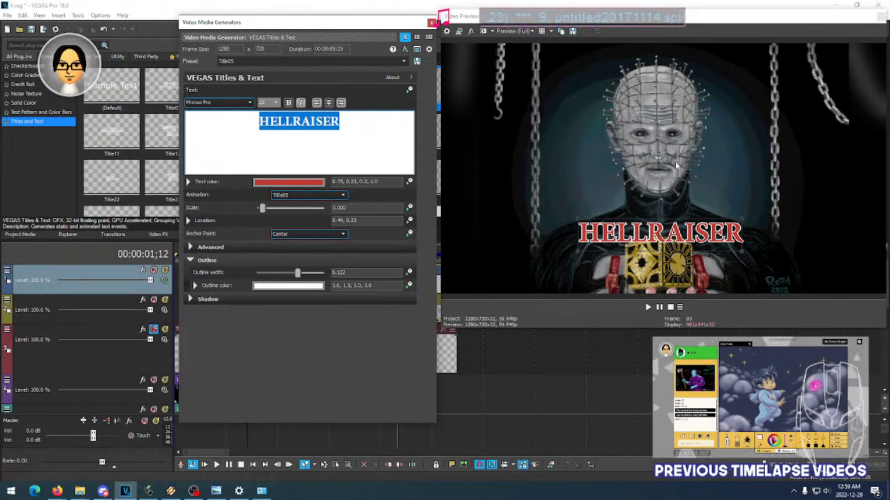
{"action": "mouse_move", "coordinate": [616, 329]}
{"action": "left_mouse_down"}
{"action": "mouse_move", "coordinate": [616, 337]}
{"action": "mouse_move", "coordinate": [616, 319]}
{"action": "left_mouse_up"}
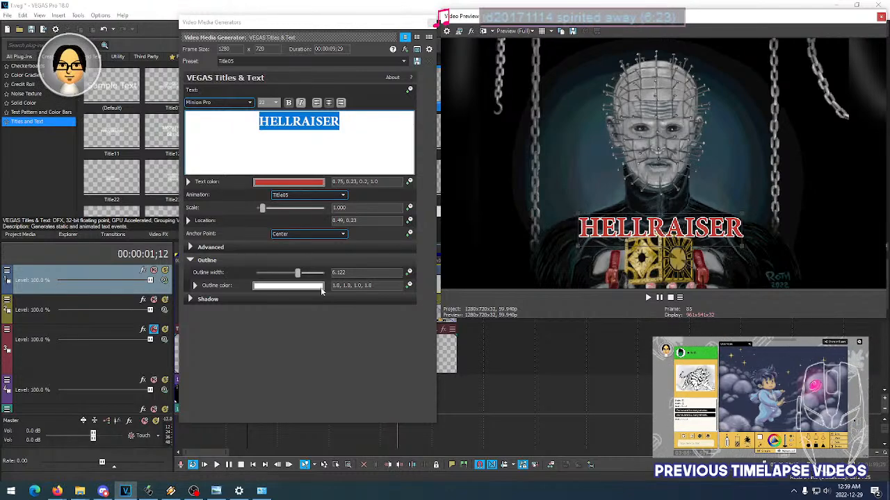
- Try several bright reds for the title's outline and settle on a pinkish red of 1.0, 0.2, 0.35
{"action": "left_click", "coordinate": [282, 288]}
{"action": "left_click_drag", "start_coordinate": [225, 363], "coordinate": [218, 394]}
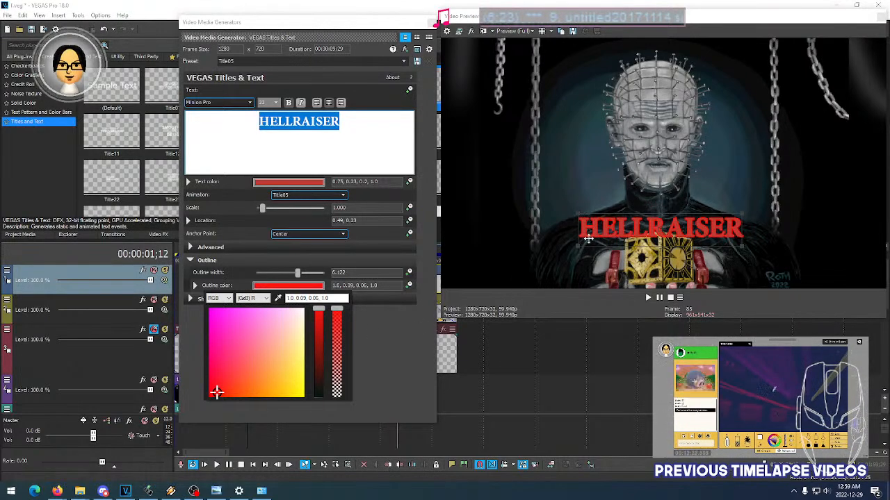
{"action": "left_click_drag", "start_coordinate": [287, 400], "coordinate": [213, 400]}
{"action": "left_click", "coordinate": [201, 400]}
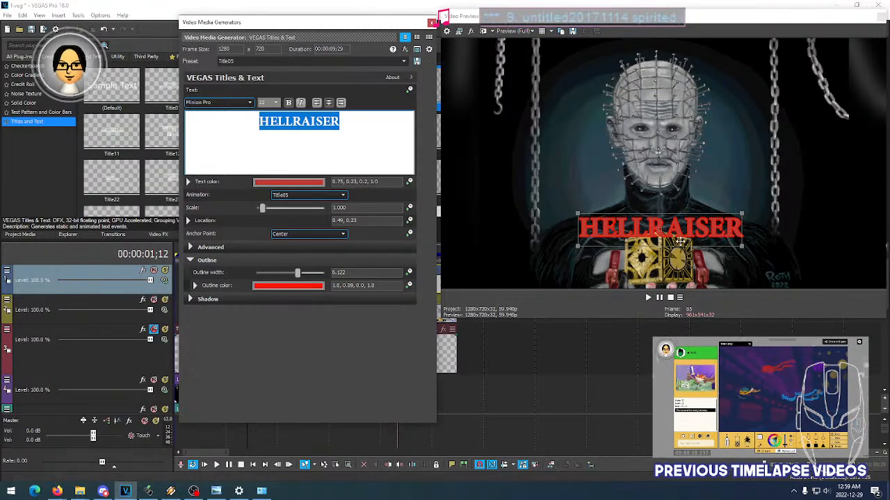
{"action": "left_click", "coordinate": [300, 288]}
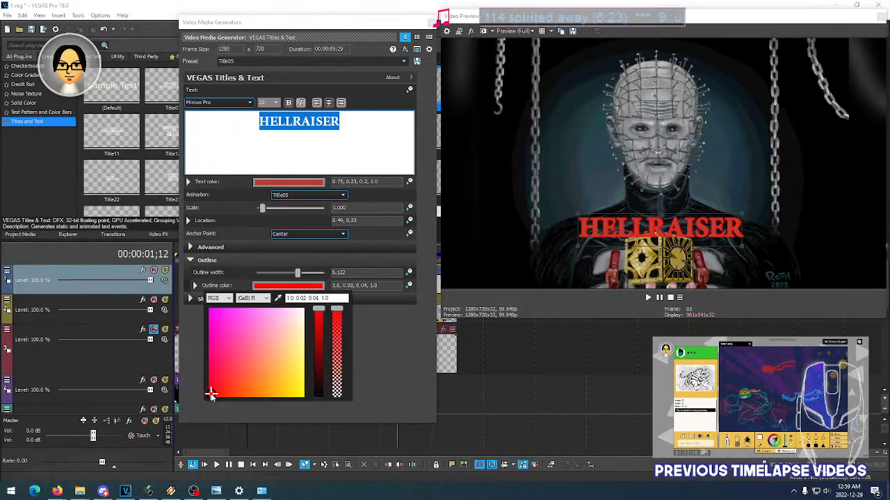
{"action": "left_click_drag", "start_coordinate": [211, 394], "coordinate": [229, 366]}
{"action": "left_click", "coordinate": [384, 371]}
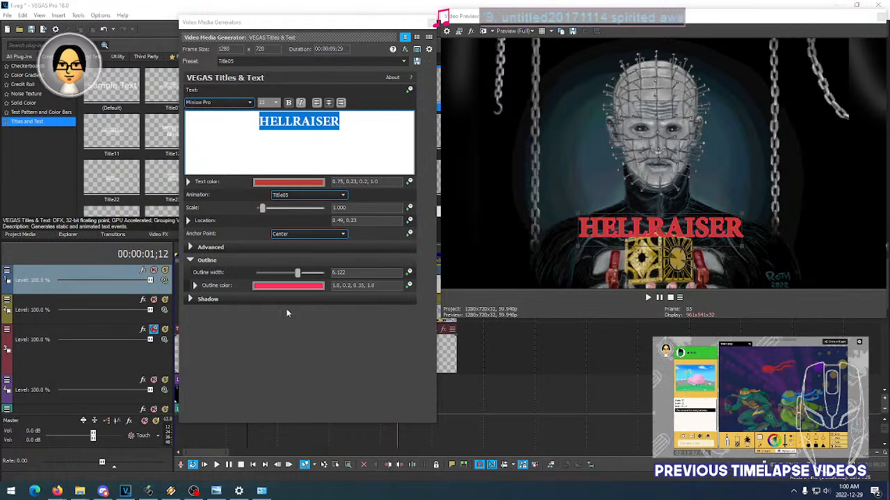
- Enable a black shadow on the HELLRAISER title and close its text settings
{"action": "left_click", "coordinate": [200, 300]}
{"action": "left_click", "coordinate": [352, 312]}
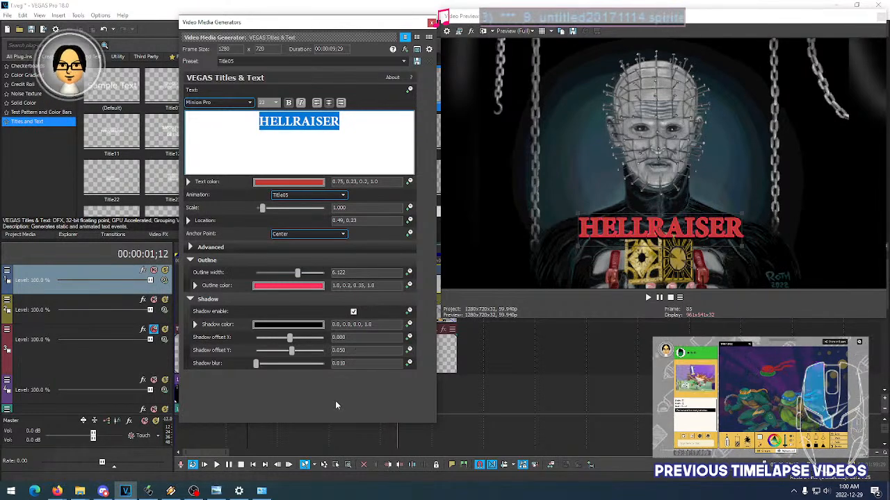
{"action": "left_click", "coordinate": [191, 299]}
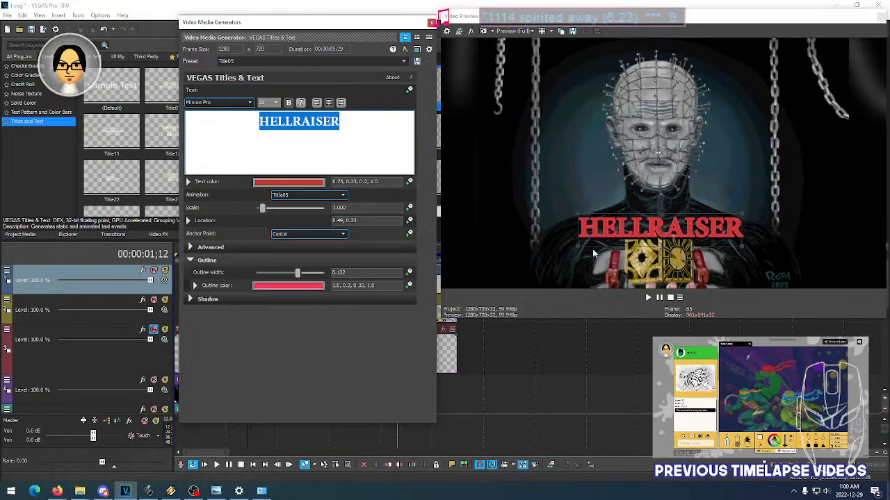
{"action": "left_click", "coordinate": [226, 300]}
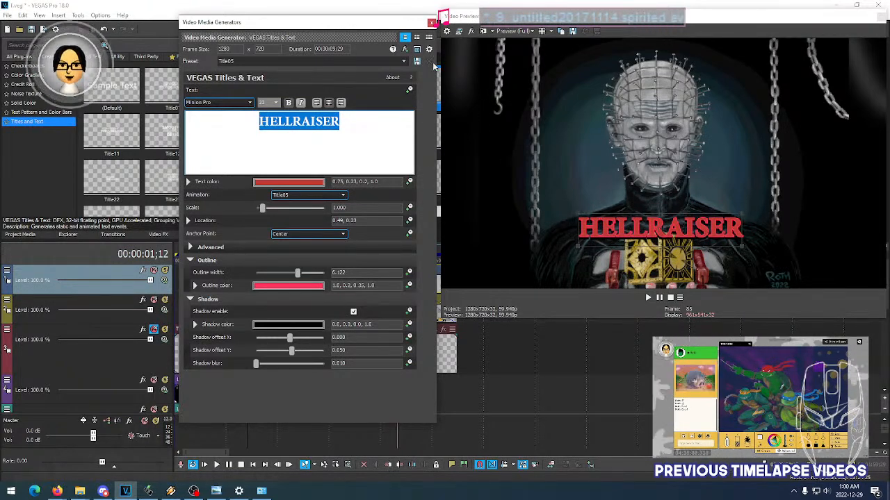
{"action": "left_click", "coordinate": [296, 183]}
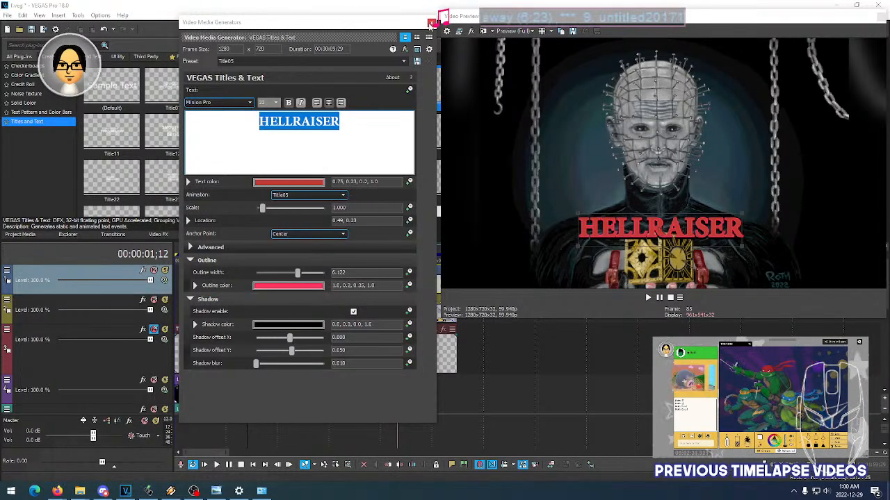
{"action": "left_click", "coordinate": [428, 22]}
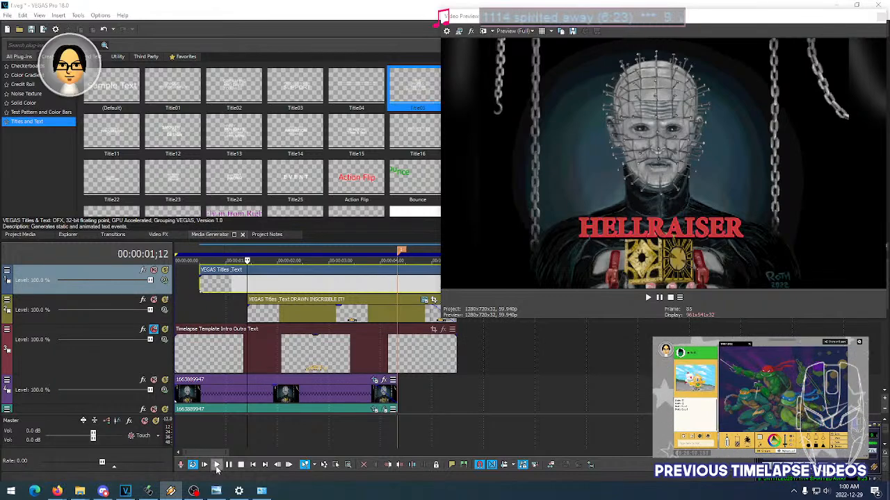
- Play back the intro from several points near its start to check the HELLRAISER title's look and timing against the DRAWN IN SCRIBBLE IT! caption
{"action": "left_click", "coordinate": [216, 465]}
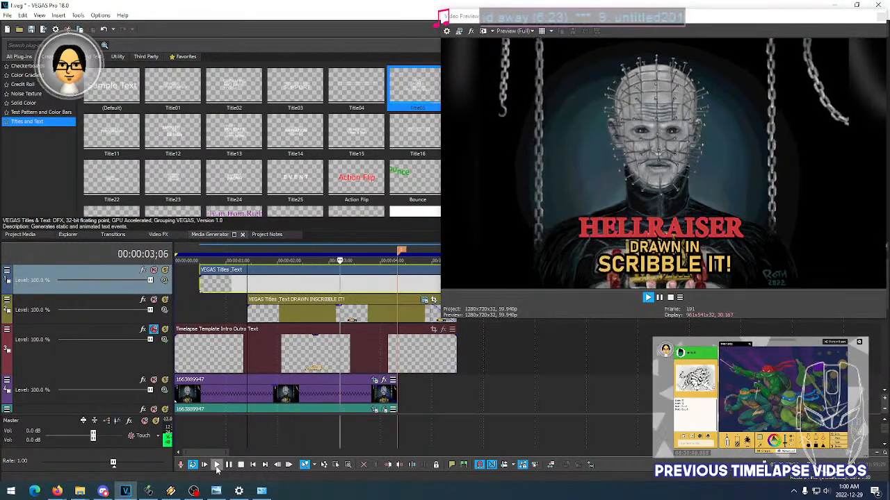
{"action": "left_click", "coordinate": [229, 466]}
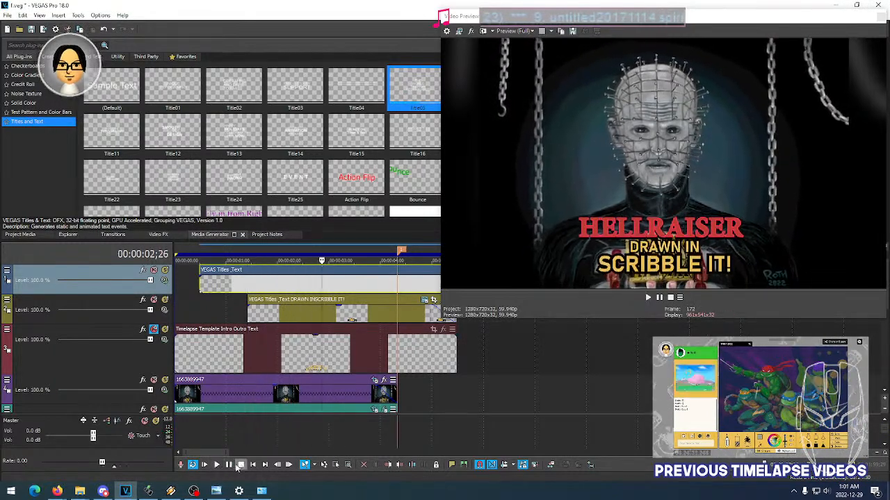
{"action": "left_click", "coordinate": [201, 250]}
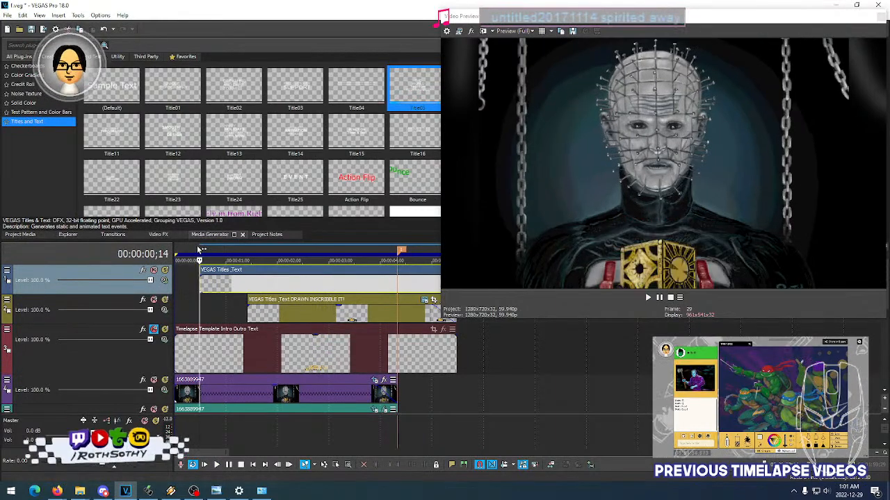
{"action": "left_click", "coordinate": [216, 465]}
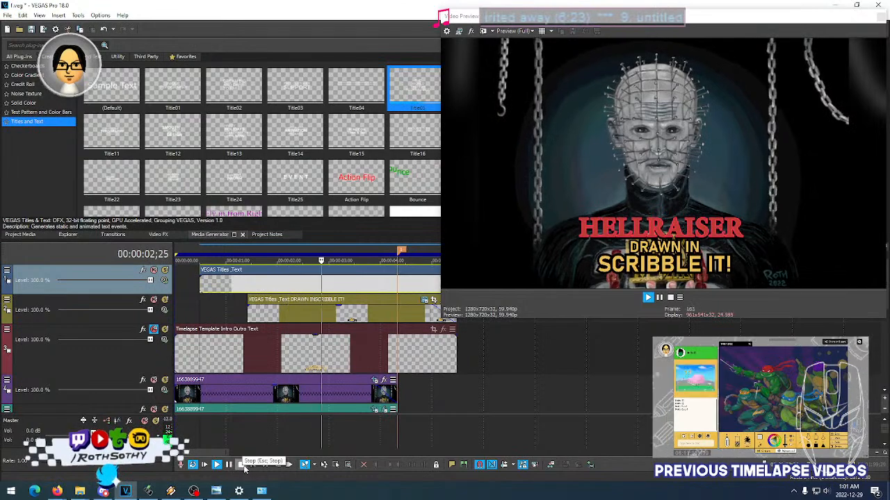
{"action": "left_click", "coordinate": [243, 466]}
{"action": "scroll", "coordinate": [367, 320], "scroll_direction": "down", "scroll_amount": 4}
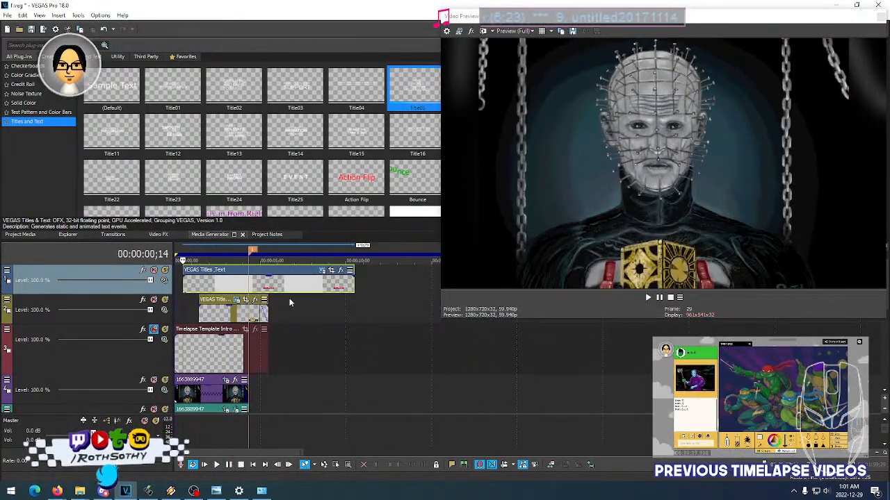
{"action": "scroll", "coordinate": [290, 303], "scroll_direction": "up", "scroll_amount": 2}
{"action": "left_click", "coordinate": [182, 310]}
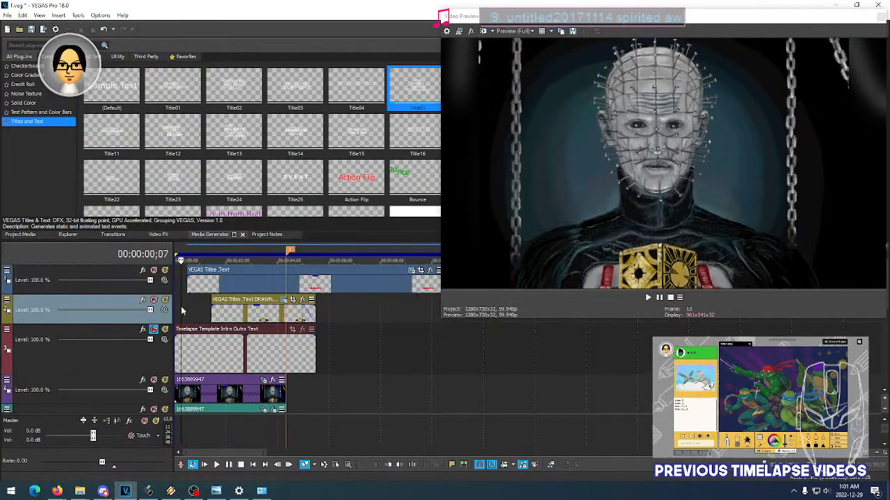
{"action": "left_click", "coordinate": [216, 464]}
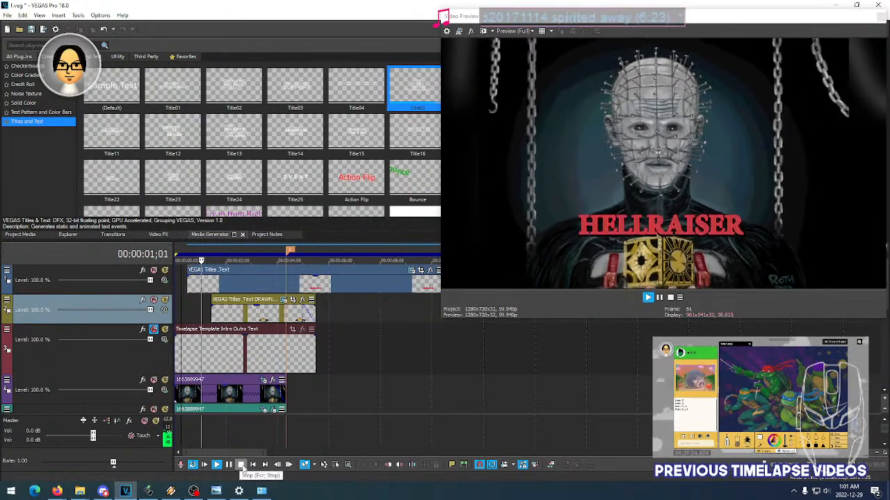
{"action": "left_click", "coordinate": [241, 465]}
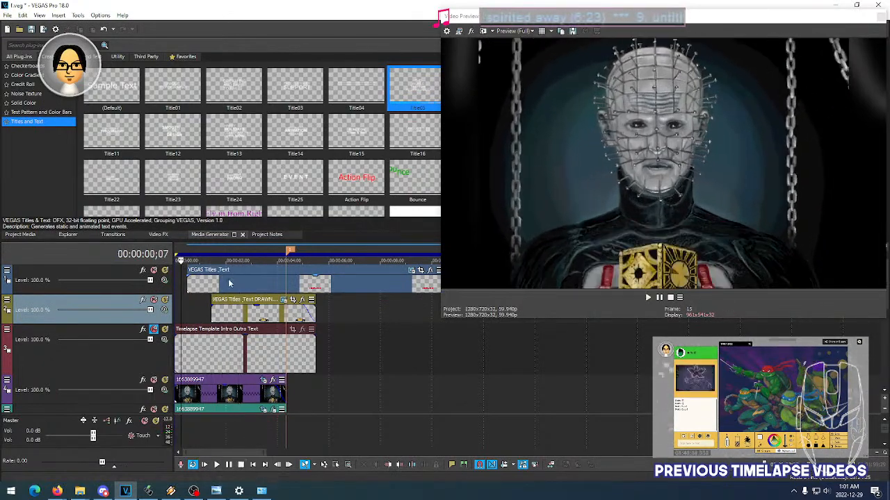
- Move the HELLRAISER title event slightly later on the timeline and play back the intro
{"action": "left_click_drag", "start_coordinate": [201, 286], "coordinate": [208, 287]}
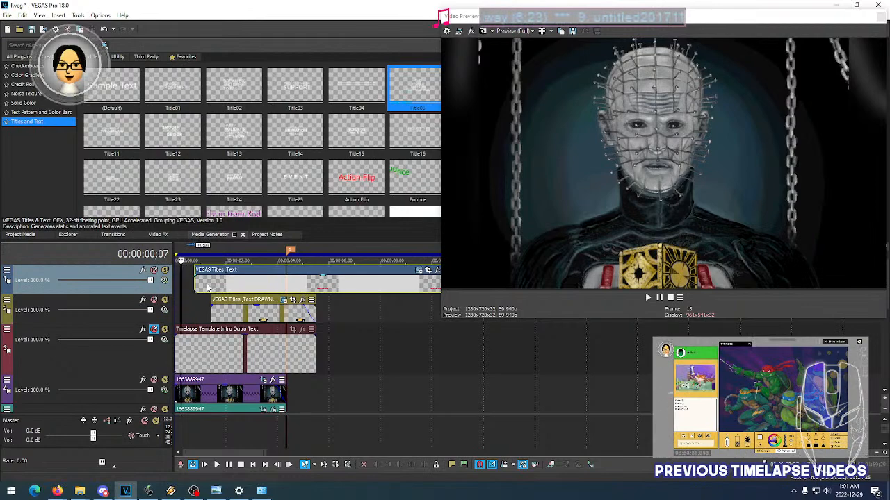
{"action": "left_click", "coordinate": [216, 464]}
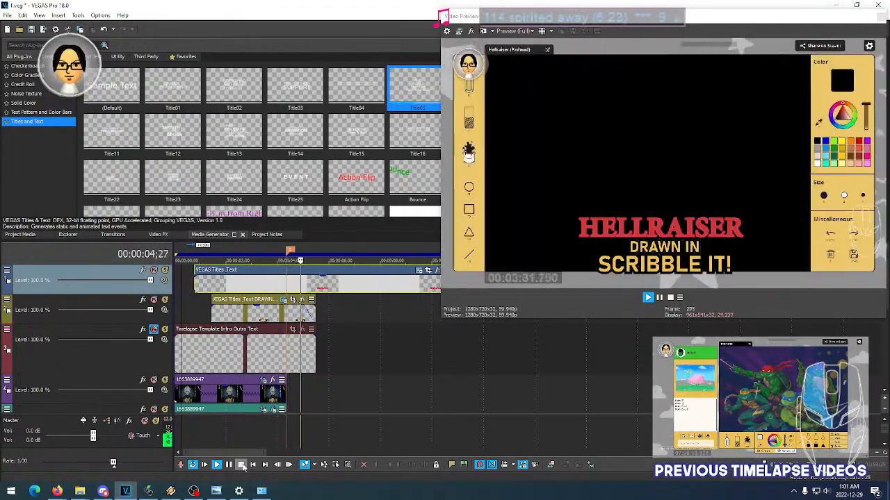
- Trim the HELLRAISER title event to end with the caption at 00:00:05;14 and give it a fade-out of about 14 frames
{"action": "left_click", "coordinate": [240, 465]}
{"action": "left_click", "coordinate": [316, 283]}
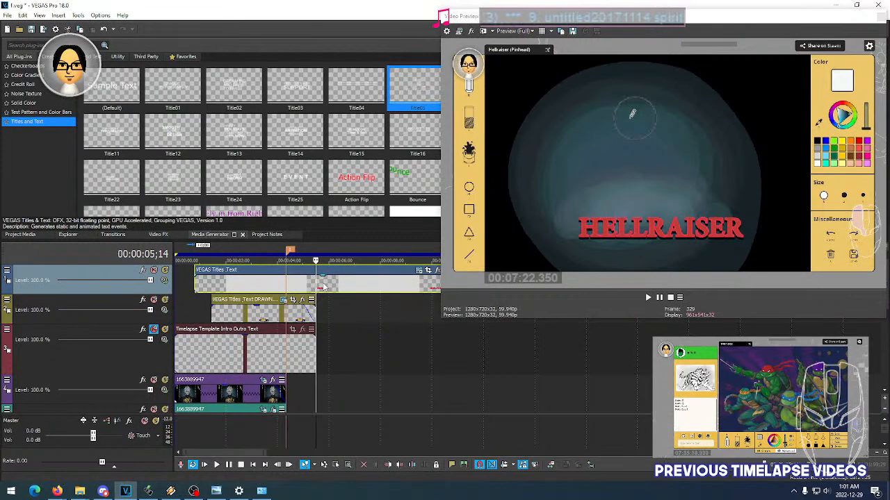
{"action": "key", "text": "s"}
{"action": "key", "text": "Delete"}
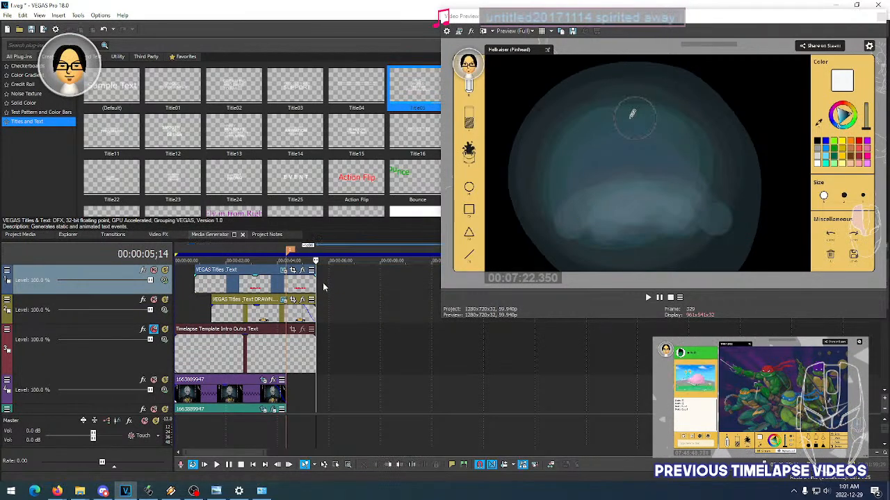
{"action": "left_click", "coordinate": [312, 278]}
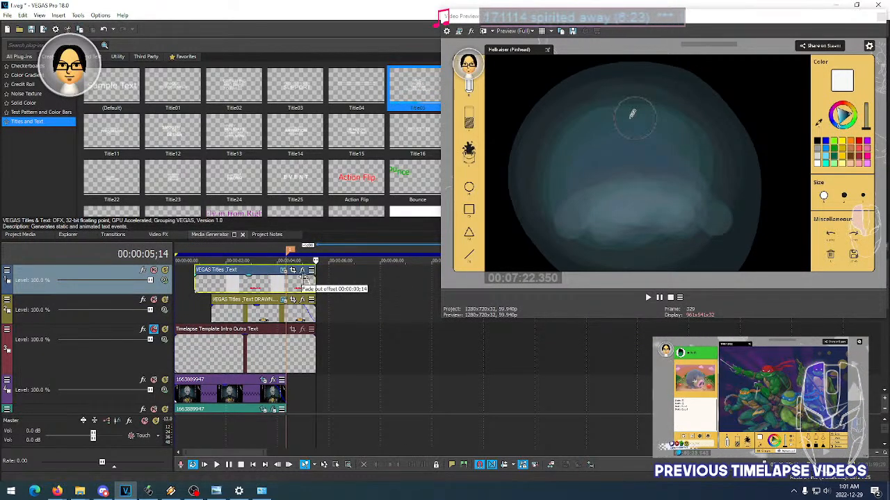
- Play back the intro from the start of the HELLRAISER title to check how both texts appear over the portrait
{"action": "left_click", "coordinate": [196, 285]}
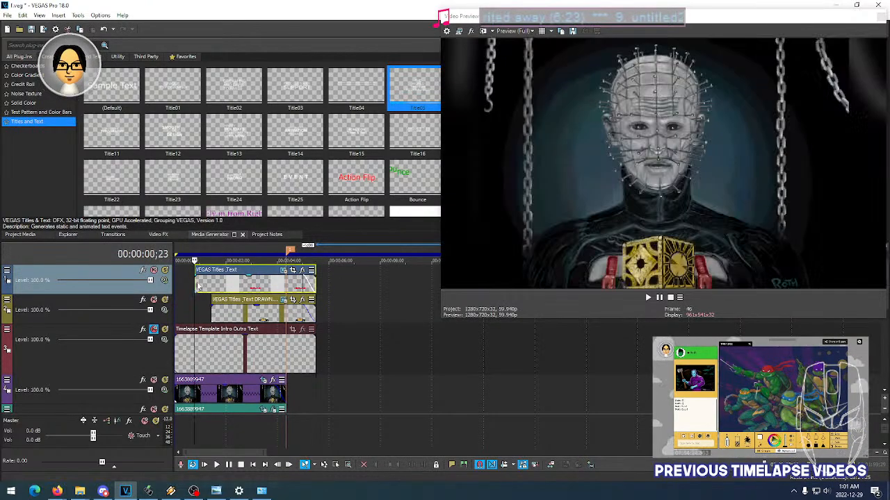
{"action": "key", "text": "space"}
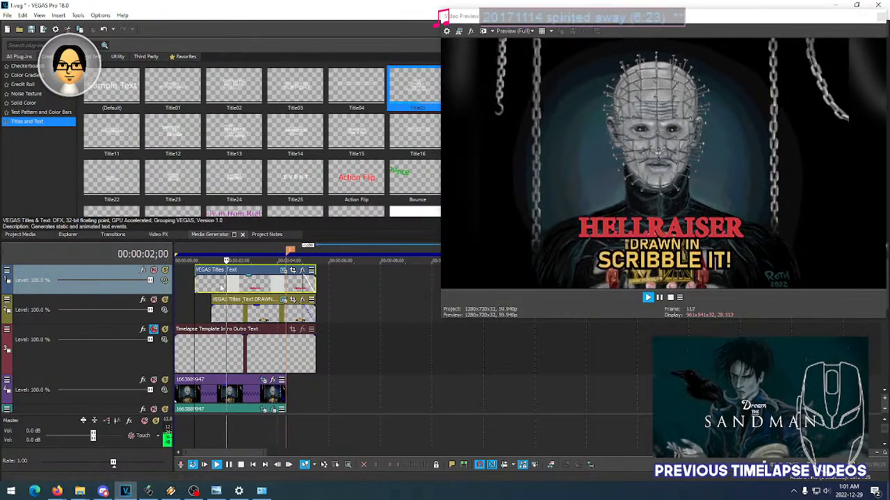
{"action": "key", "text": "space"}
{"action": "key", "text": "space"}
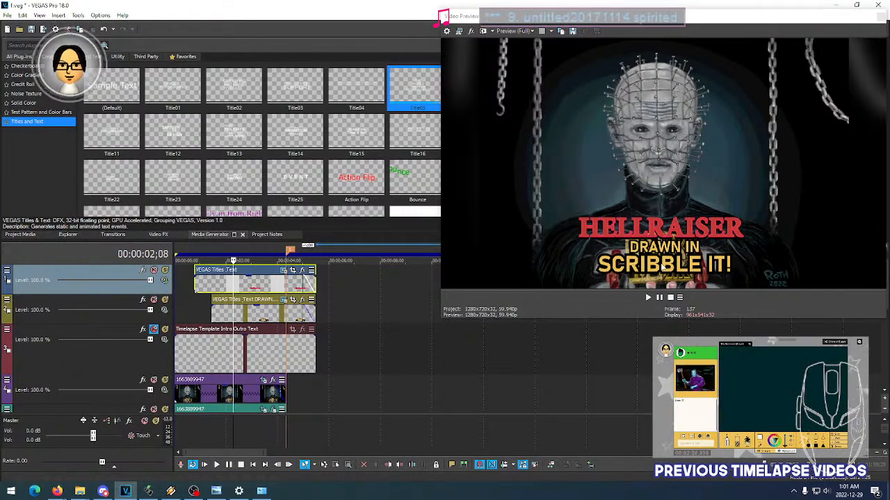
- Reduce the caption's SCRIBBLE IT! line to font size 14
{"action": "left_click", "coordinate": [283, 300]}
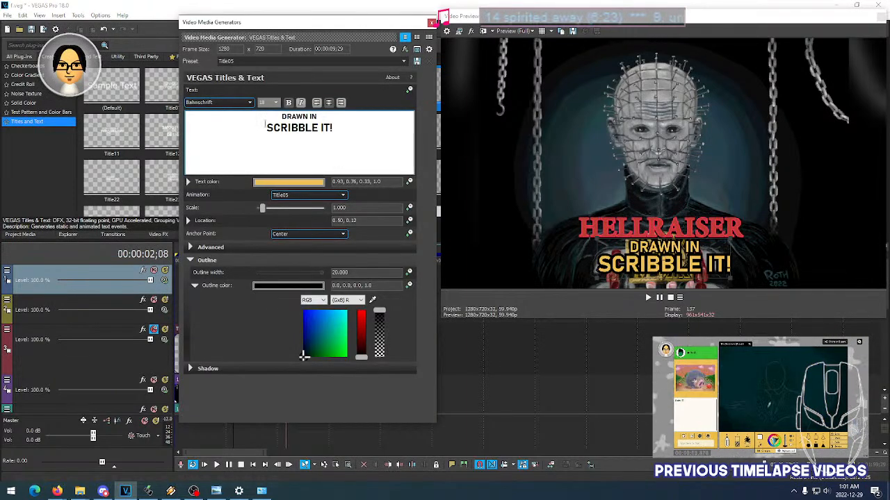
{"action": "left_click_drag", "start_coordinate": [335, 128], "coordinate": [275, 129]}
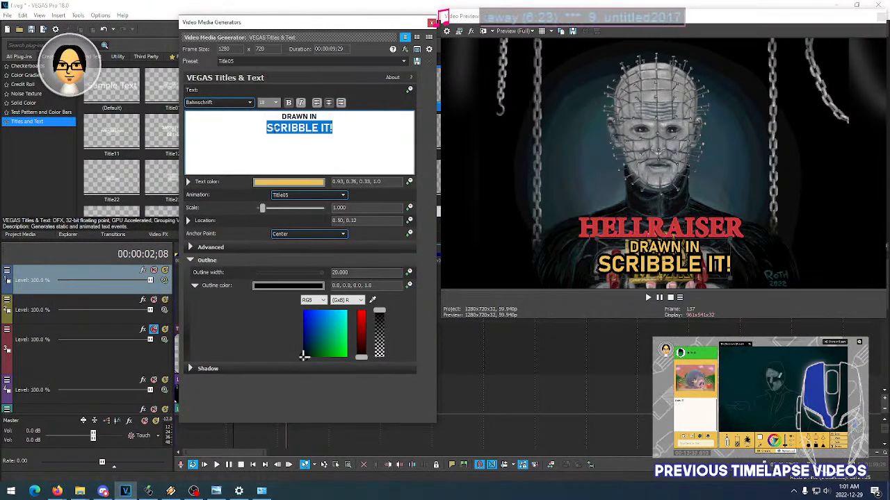
{"action": "left_click", "coordinate": [293, 119]}
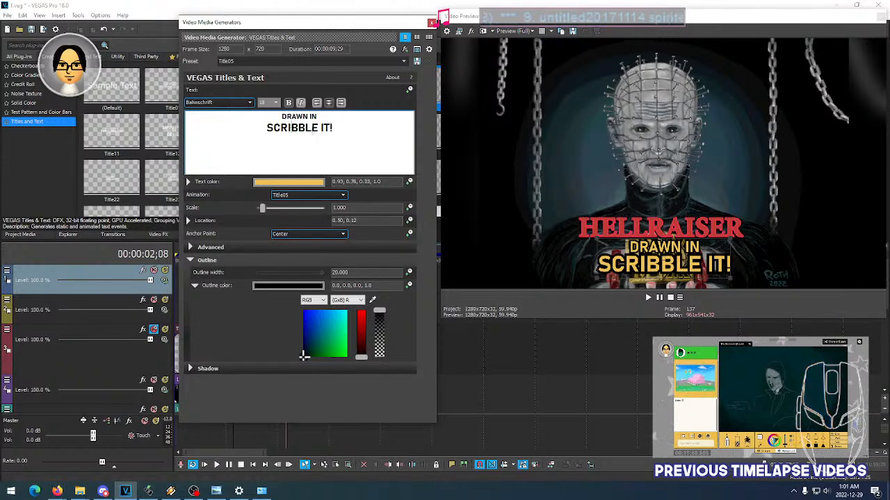
{"action": "left_click_drag", "start_coordinate": [339, 128], "coordinate": [266, 127]}
{"action": "left_click", "coordinate": [268, 103]}
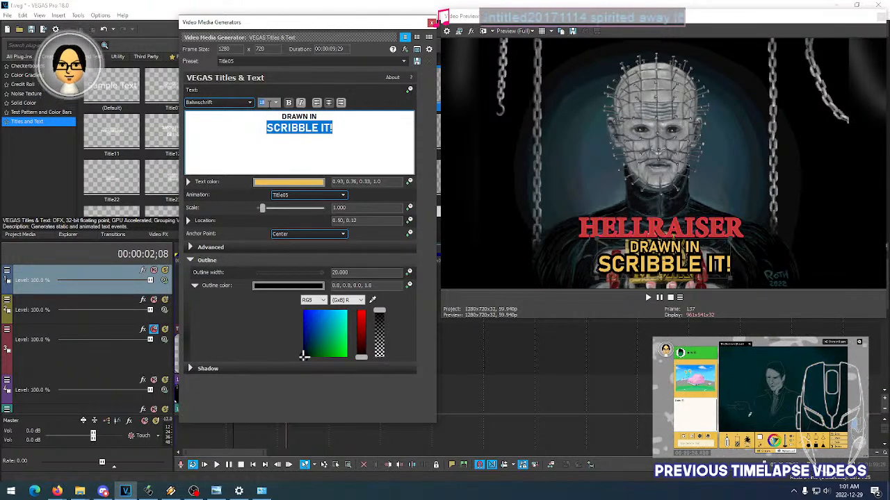
{"action": "scroll", "coordinate": [269, 103], "scroll_direction": "up", "scroll_amount": 1}
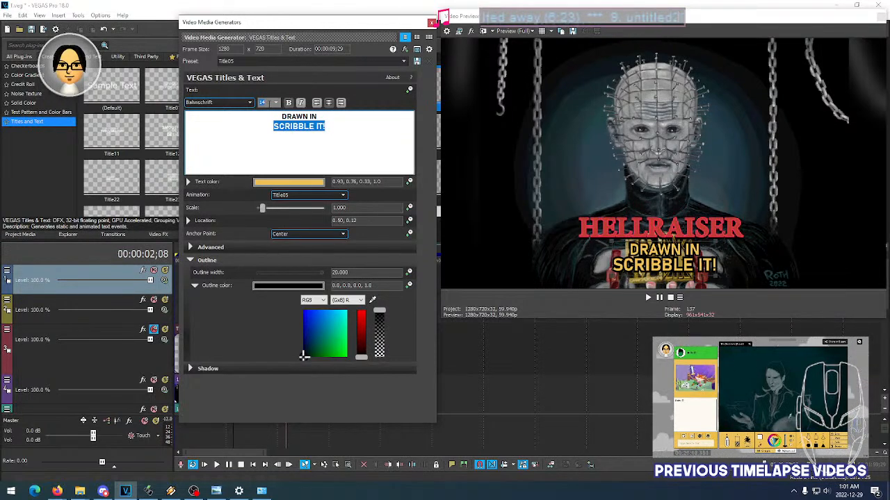
- Reduce the caption's DRAWN IN line to slightly below font size 10 and close its text settings
{"action": "left_click", "coordinate": [319, 117]}
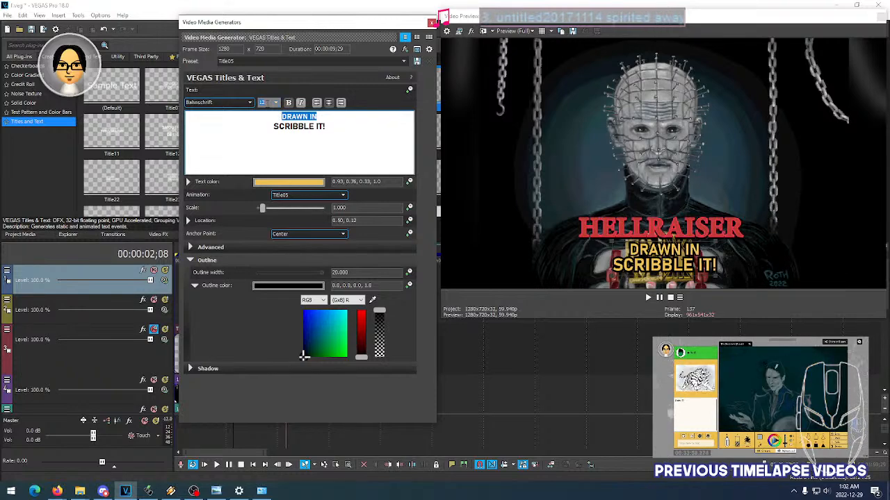
{"action": "scroll", "coordinate": [266, 103], "scroll_direction": "up", "scroll_amount": 2}
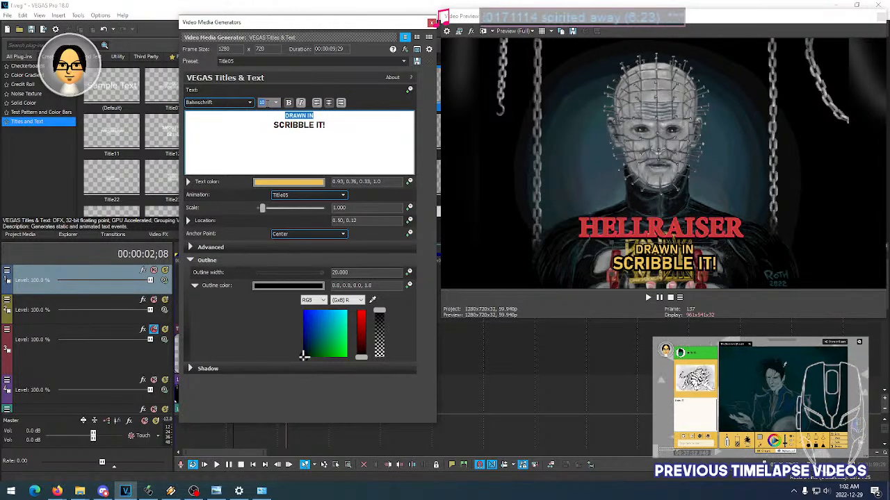
{"action": "scroll", "coordinate": [266, 103], "scroll_direction": "up", "scroll_amount": 1}
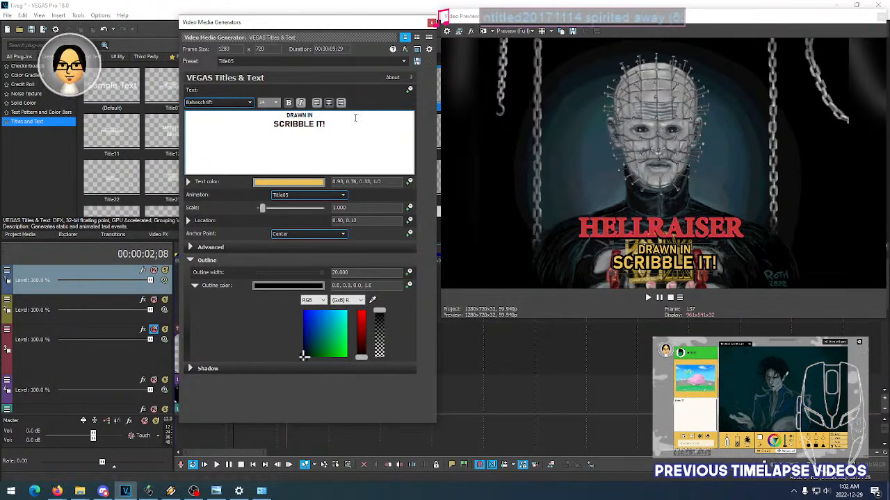
{"action": "left_click", "coordinate": [431, 24]}
- Examine several moments in the intro's first two seconds to compare the portrait's zoom with the HELLRAISER title's entrance
{"action": "left_click", "coordinate": [221, 349]}
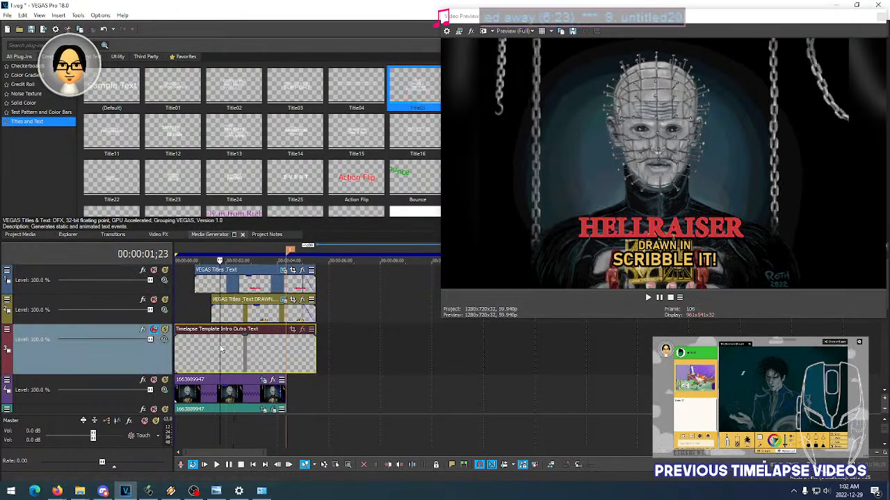
{"action": "left_click", "coordinate": [211, 351]}
{"action": "left_click", "coordinate": [203, 351]}
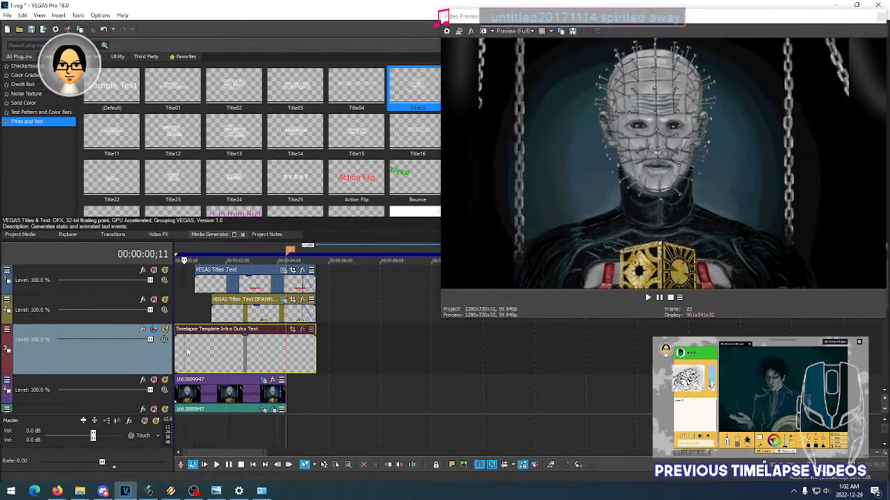
{"action": "left_click", "coordinate": [196, 351]}
{"action": "left_click", "coordinate": [200, 347]}
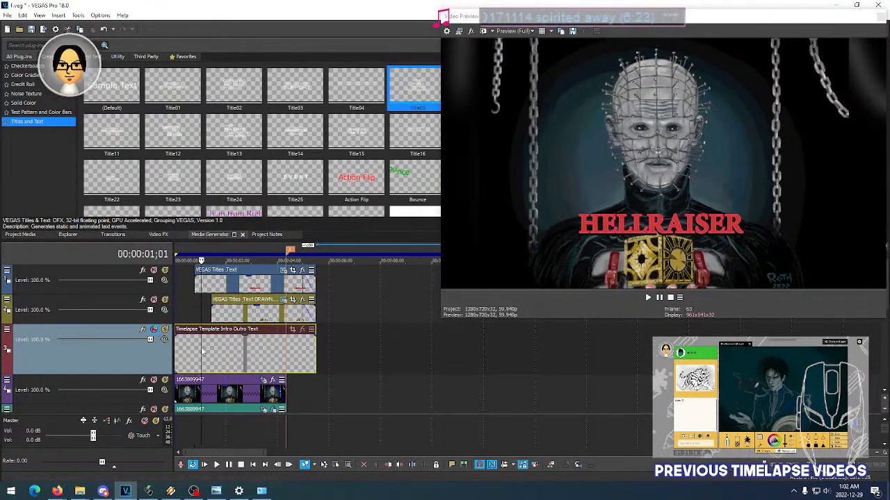
{"action": "left_click", "coordinate": [204, 347]}
{"action": "left_click", "coordinate": [207, 347]}
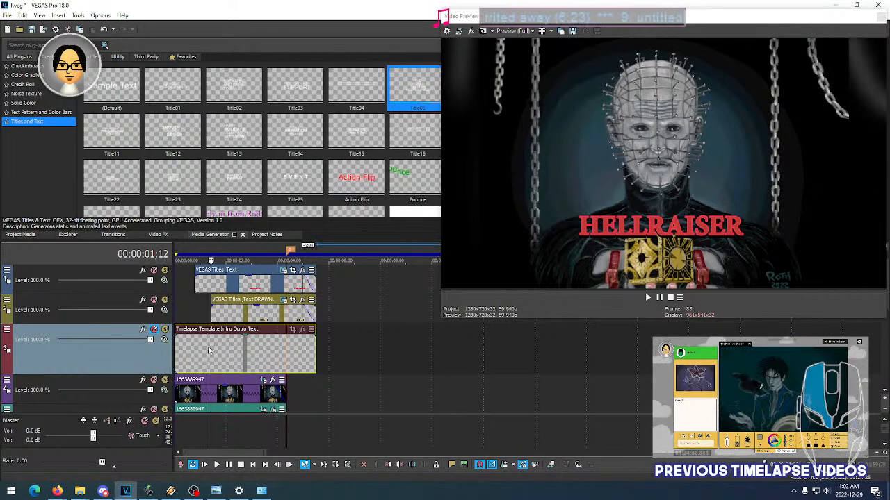
- In the portrait's Pan/Crop, move the second position keyframe just before the one-second mark and add another shortly after that mark
{"action": "left_click", "coordinate": [263, 379]}
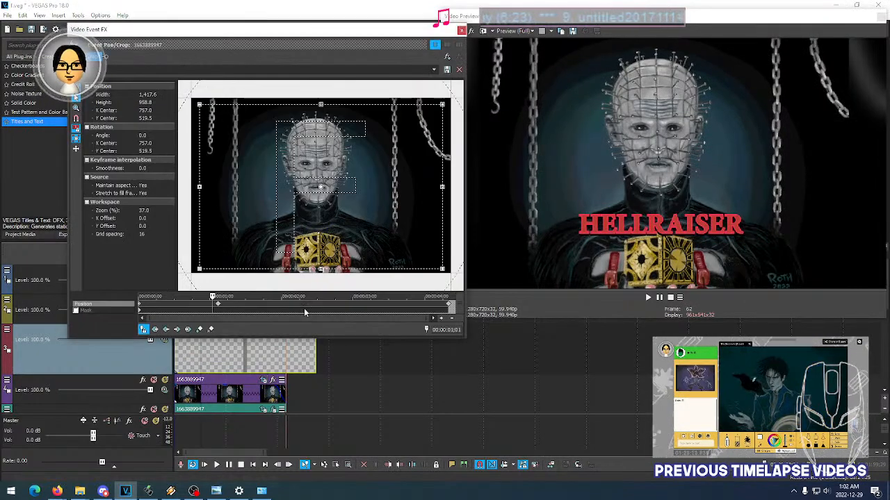
{"action": "left_click_drag", "start_coordinate": [218, 307], "coordinate": [204, 307]}
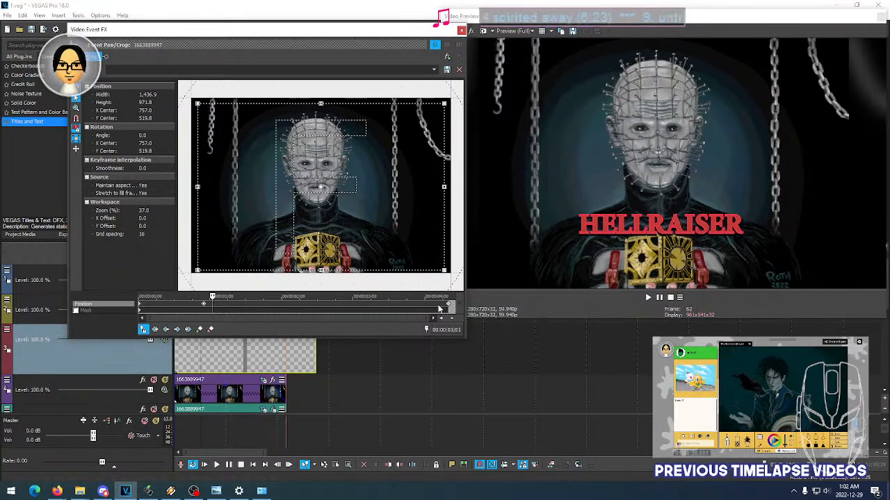
{"action": "left_click", "coordinate": [435, 307]}
{"action": "left_click_drag", "start_coordinate": [426, 308], "coordinate": [232, 306]}
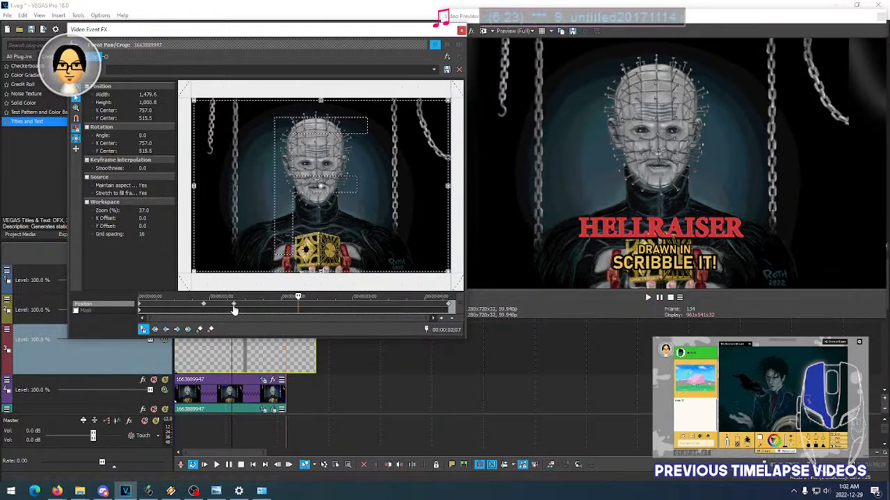
{"action": "left_click", "coordinate": [449, 308]}
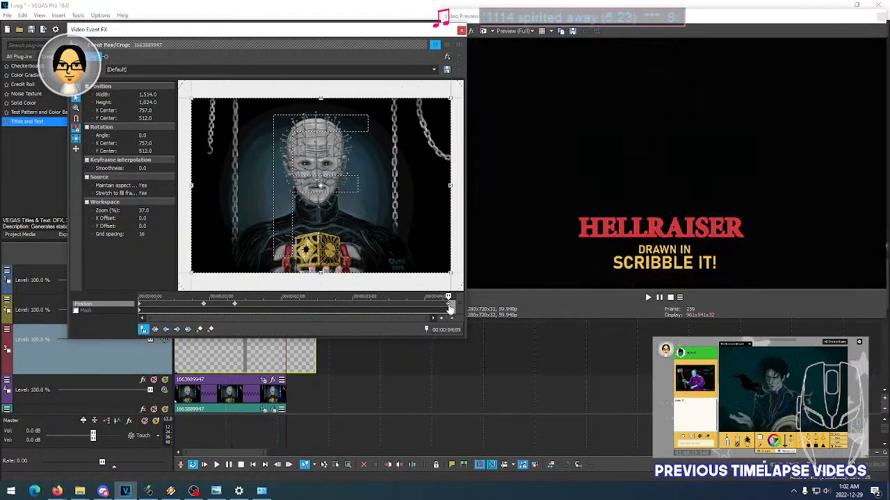
{"action": "left_click", "coordinate": [461, 31]}
- Play back the intro from near its start to check the portrait's zoom against the titles' entrances
{"action": "left_click", "coordinate": [189, 314]}
{"action": "key", "text": "space"}
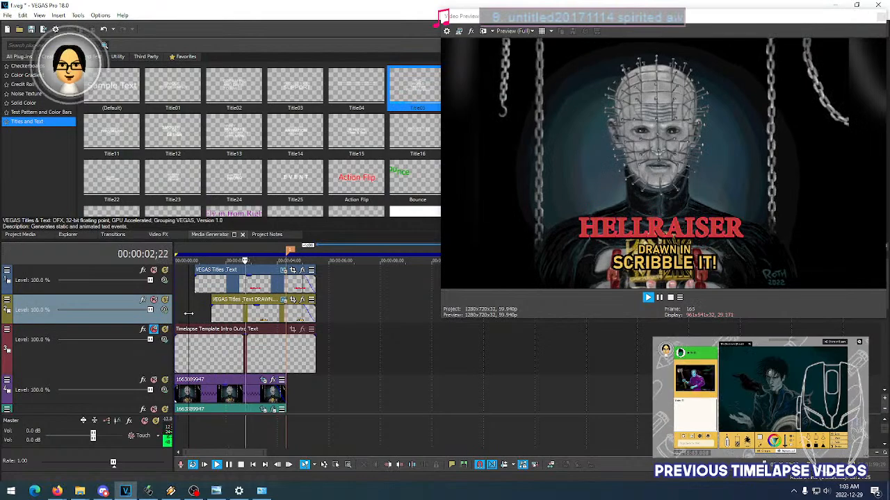
{"action": "key", "text": "space"}
{"action": "key", "text": "space"}
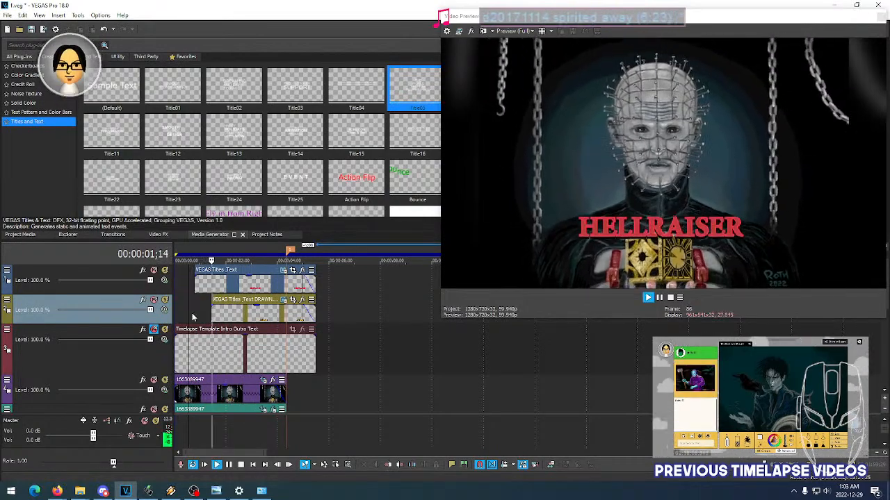
{"action": "key", "text": "space"}
- Start the HELLRAISER title at 00:00:01;04, stretch its end to line up with the caption's end, and check it in playback
{"action": "left_click", "coordinate": [205, 290]}
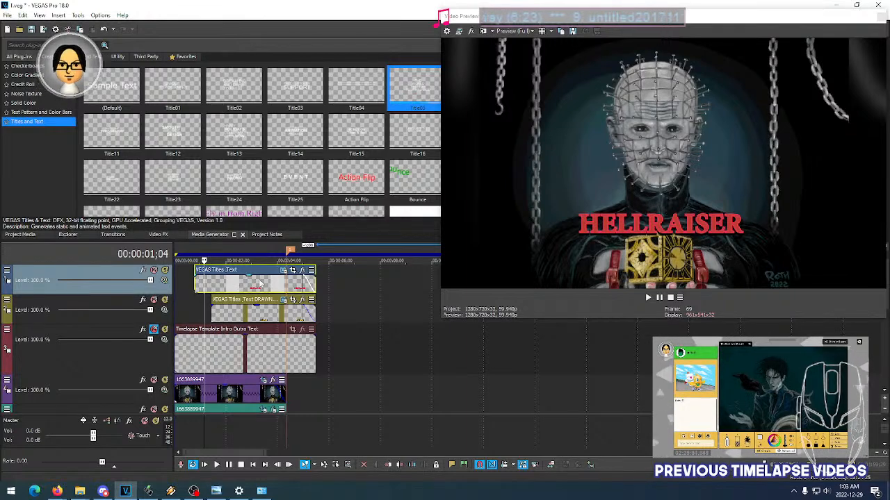
{"action": "mouse_move", "coordinate": [314, 282]}
{"action": "left_mouse_down"}
{"action": "mouse_move", "coordinate": [303, 284]}
{"action": "mouse_move", "coordinate": [311, 286]}
{"action": "left_mouse_up"}
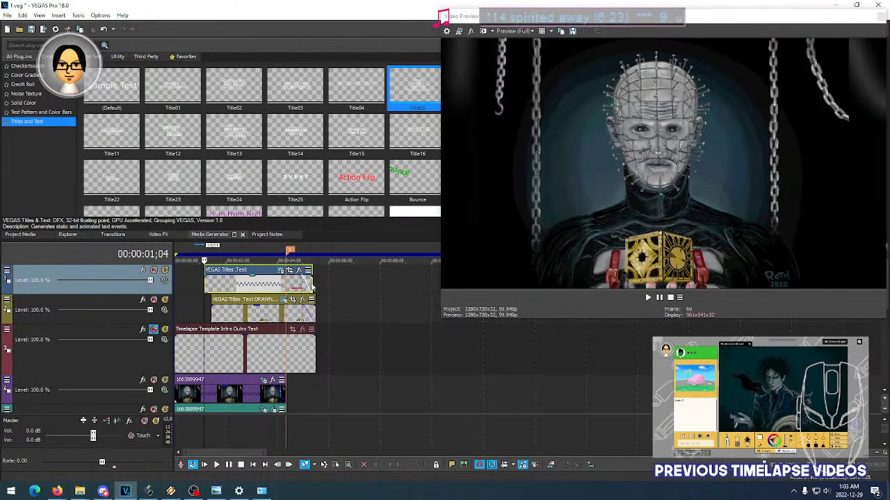
{"action": "left_click_drag", "start_coordinate": [311, 283], "coordinate": [315, 283]}
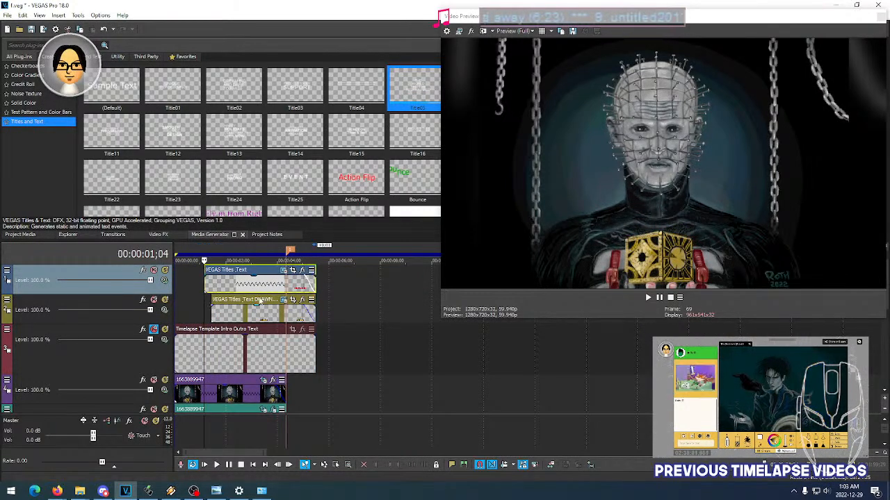
{"action": "key", "text": "space"}
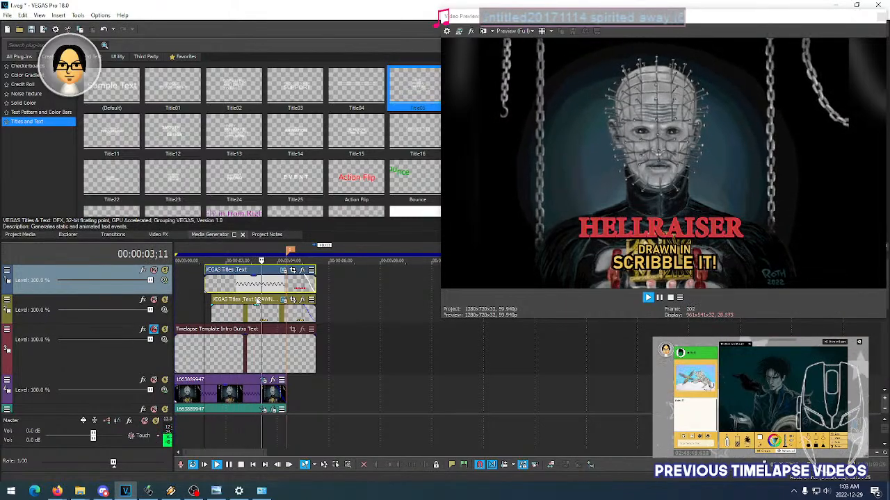
{"action": "key", "text": "space"}
- Start the DRAWN IN SCRIBBLE IT! caption slightly later, compress its end to match the HELLRAISER title's end, and check it in playback
{"action": "left_click", "coordinate": [225, 314]}
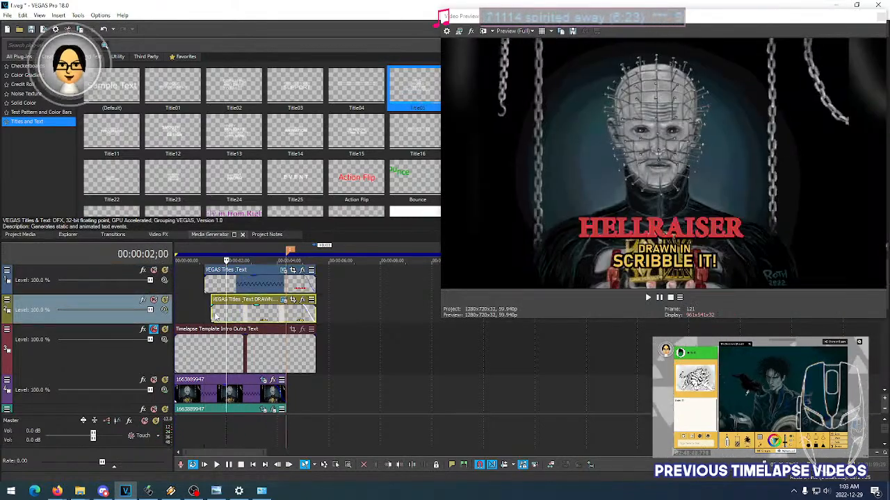
{"action": "left_click_drag", "start_coordinate": [215, 317], "coordinate": [257, 317]}
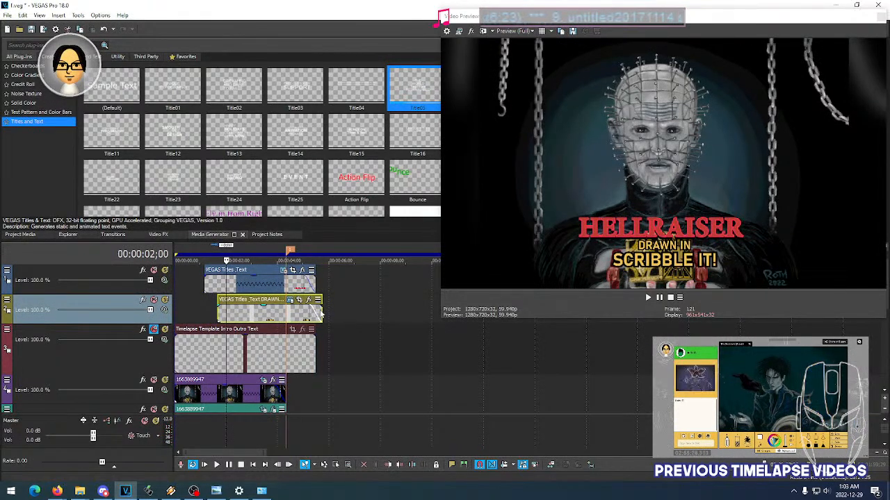
{"action": "left_click_drag", "start_coordinate": [321, 314], "coordinate": [316, 313]}
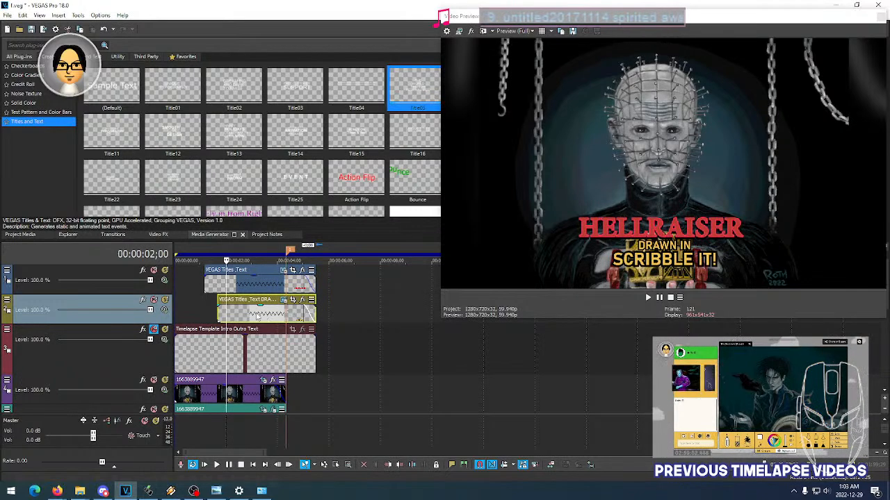
{"action": "key", "text": "space"}
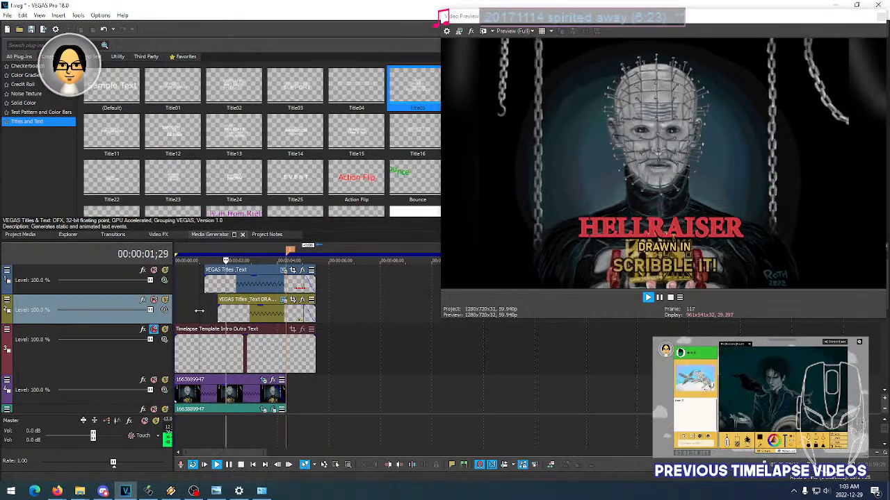
{"action": "key", "text": "space"}
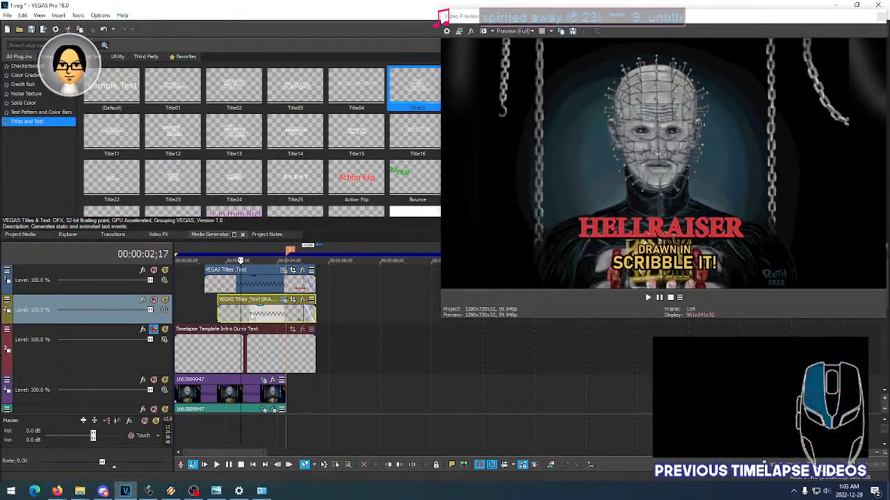
- Delay the caption's start further to about 00:00:02;00, keep its end aligned with the HELLRAISER title's, and play back the intro
{"action": "left_click_drag", "start_coordinate": [316, 313], "coordinate": [271, 314]}
{"action": "key", "text": "space"}
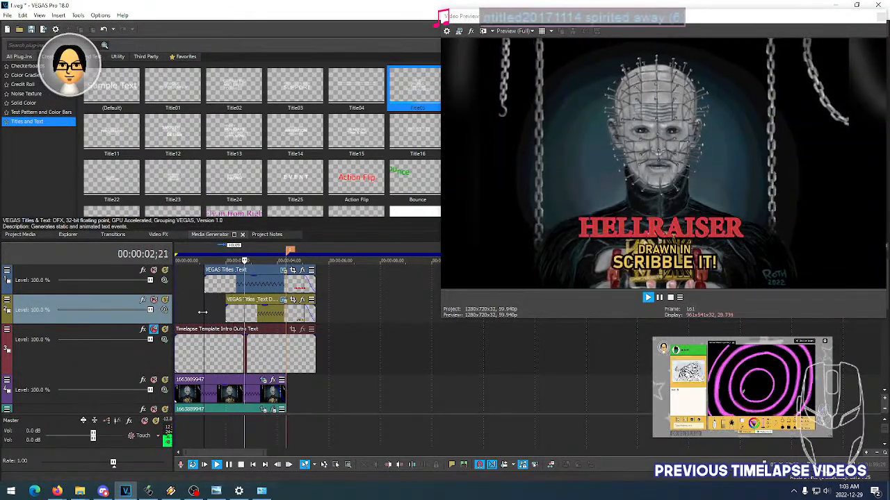
{"action": "key", "text": "space"}
{"action": "left_click", "coordinate": [214, 281]}
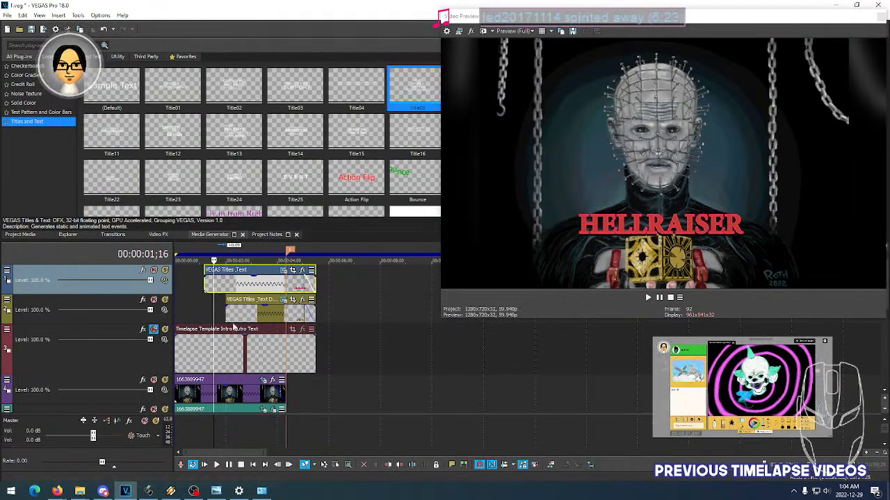
- Review the caption's timing on the timeline, then nudge the DRAWN IN SCRIBBLE IT! text slightly lower to location 0.50, 0.11
{"action": "left_click", "coordinate": [249, 314]}
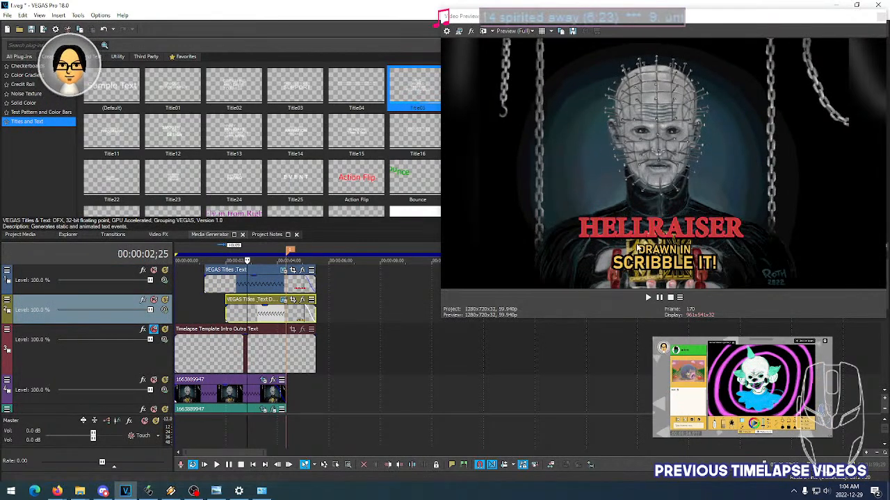
{"action": "left_click", "coordinate": [265, 315]}
{"action": "left_click", "coordinate": [279, 313]}
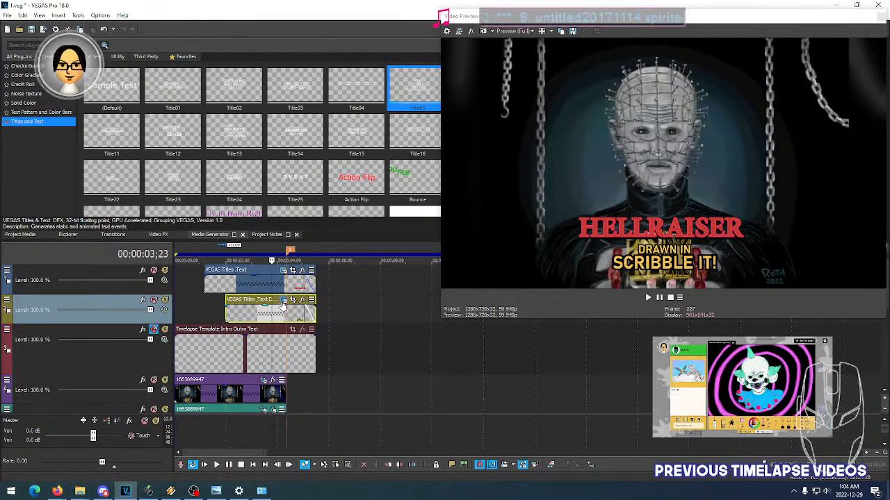
{"action": "left_click", "coordinate": [284, 300]}
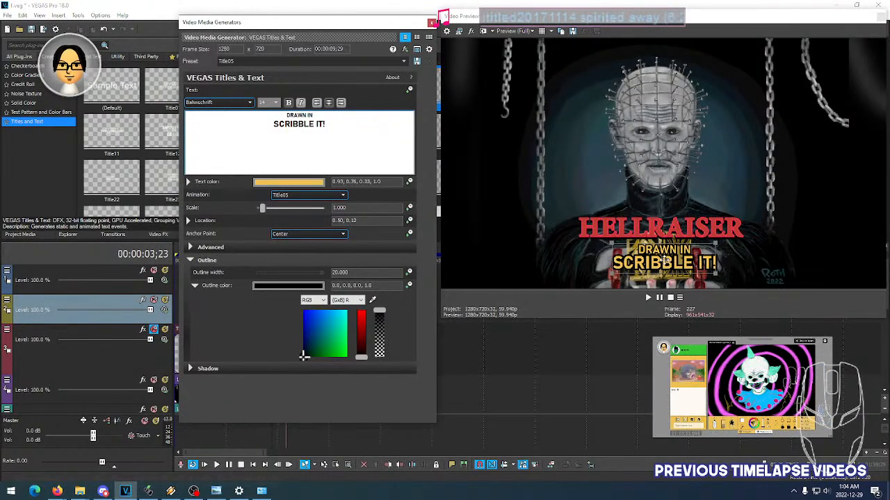
{"action": "left_click_drag", "start_coordinate": [664, 260], "coordinate": [665, 263]}
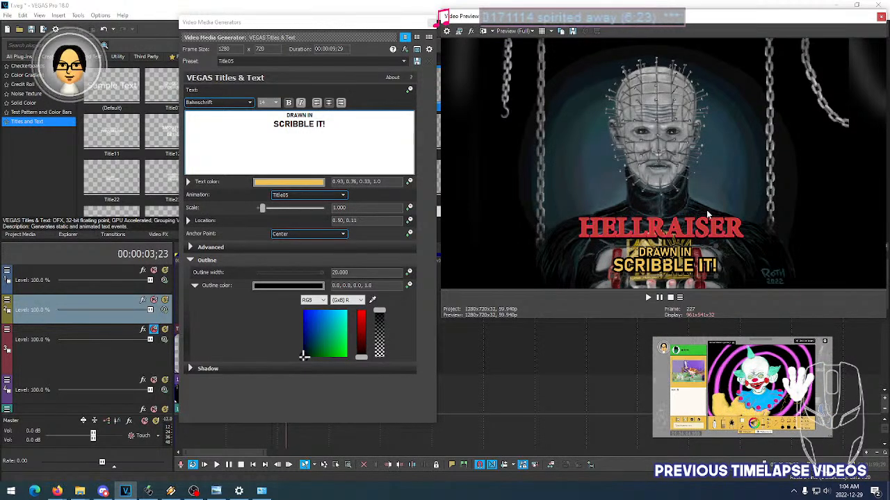
{"action": "left_click", "coordinate": [430, 23]}
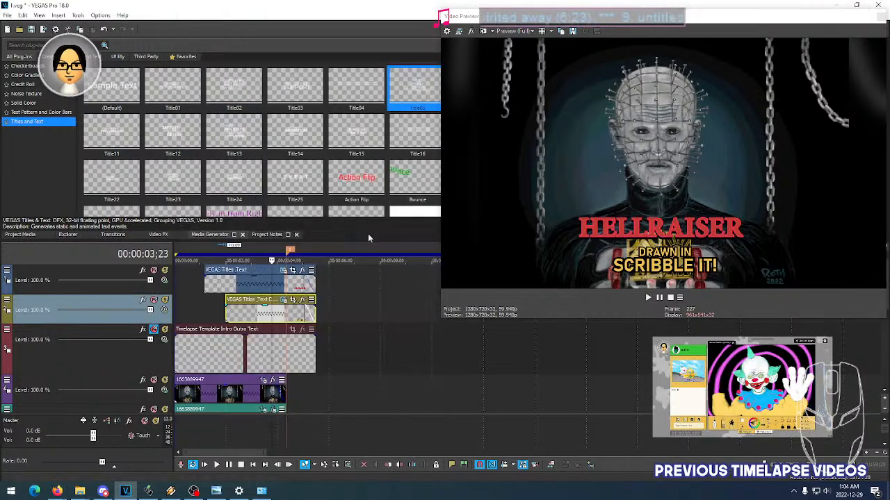
- Move the HELLRAISER title slightly up to location 0.49, 0.25 for more room above the caption
{"action": "left_click", "coordinate": [262, 280]}
{"action": "left_click", "coordinate": [283, 273]}
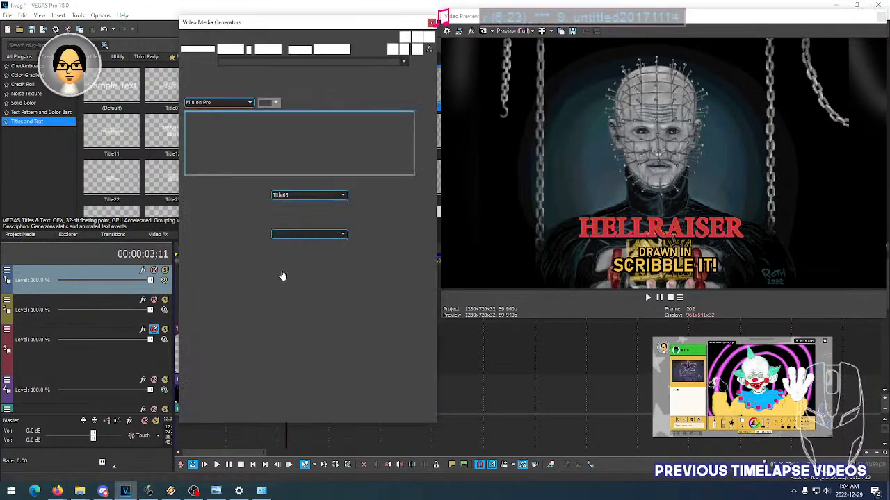
{"action": "left_click_drag", "start_coordinate": [660, 230], "coordinate": [659, 225]}
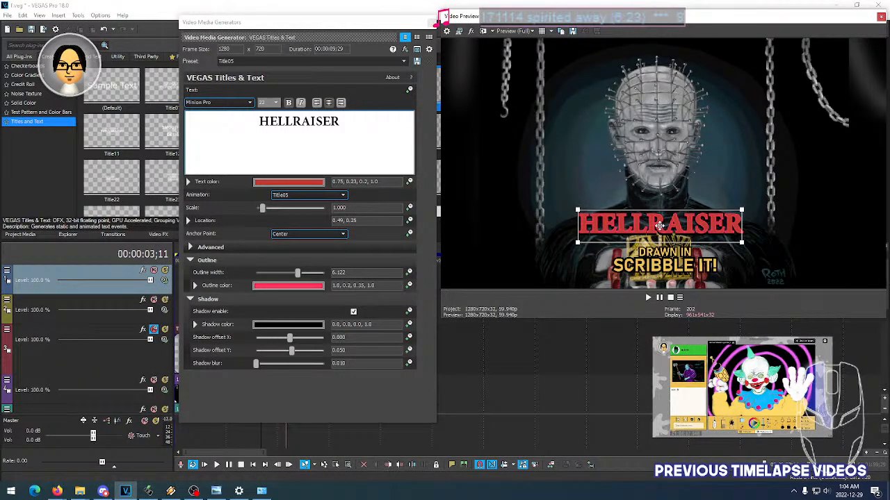
{"action": "left_click", "coordinate": [431, 22]}
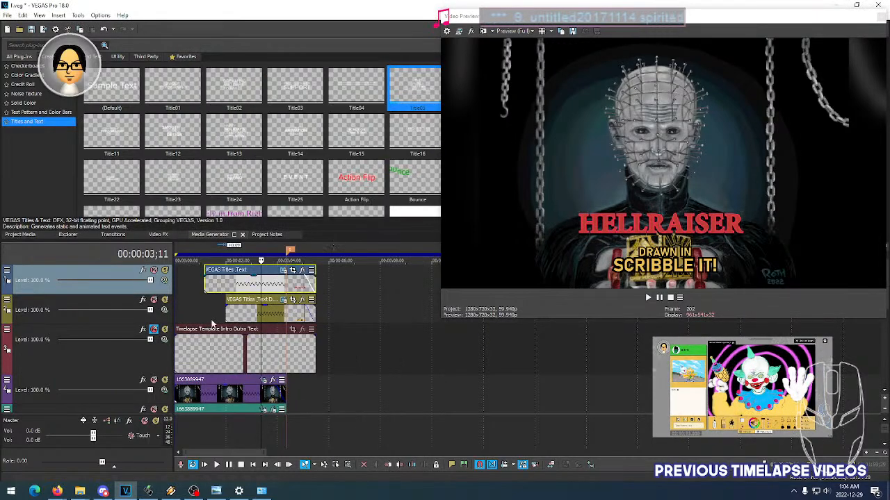
- Insert an empty video track and place it between the HELLRAISER title track and the caption track
{"action": "right_click", "coordinate": [110, 287]}
{"action": "left_click", "coordinate": [167, 308]}
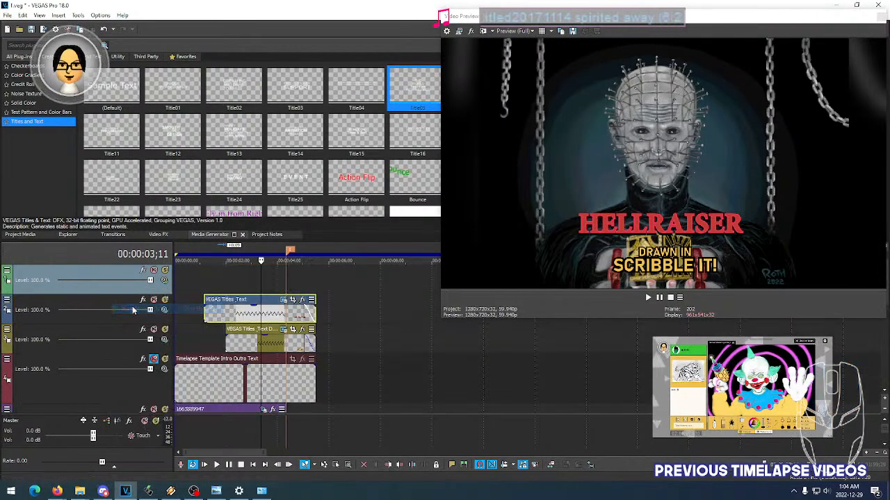
{"action": "left_click_drag", "start_coordinate": [41, 292], "coordinate": [46, 320]}
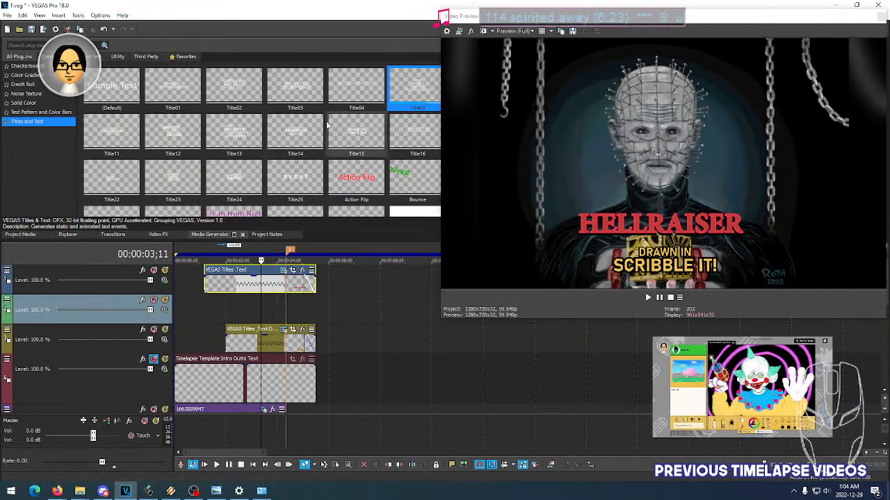
- Add a Title05 text event to the empty track and replace its sample text with PINHEAD the HELL PRIEST
{"action": "left_click_drag", "start_coordinate": [410, 95], "coordinate": [208, 310]}
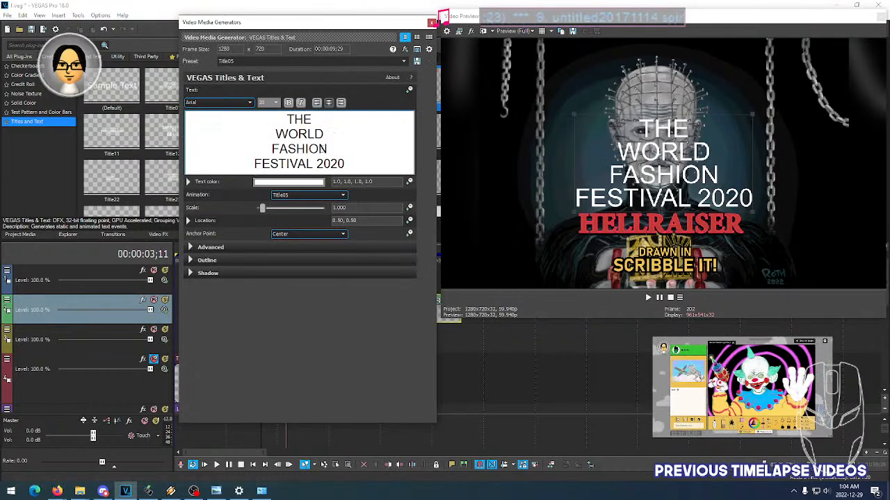
{"action": "key", "text": "ctrl+a"}
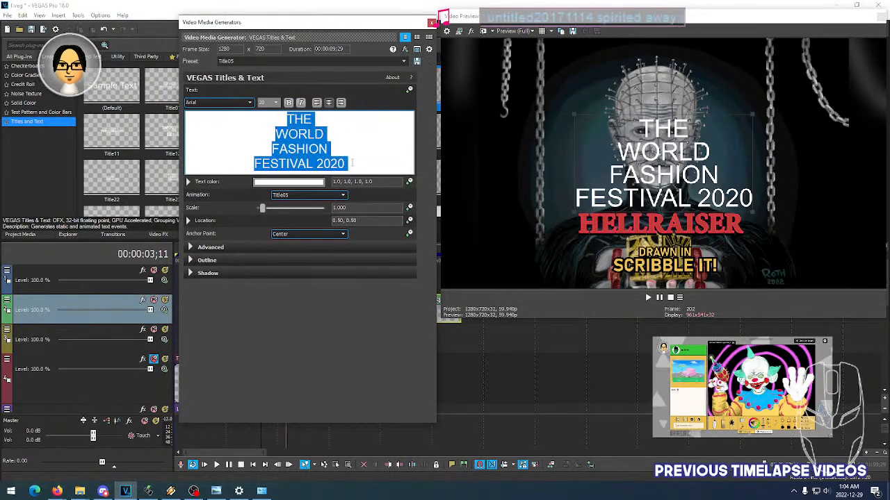
{"action": "type", "text": "PINHEAD the "}
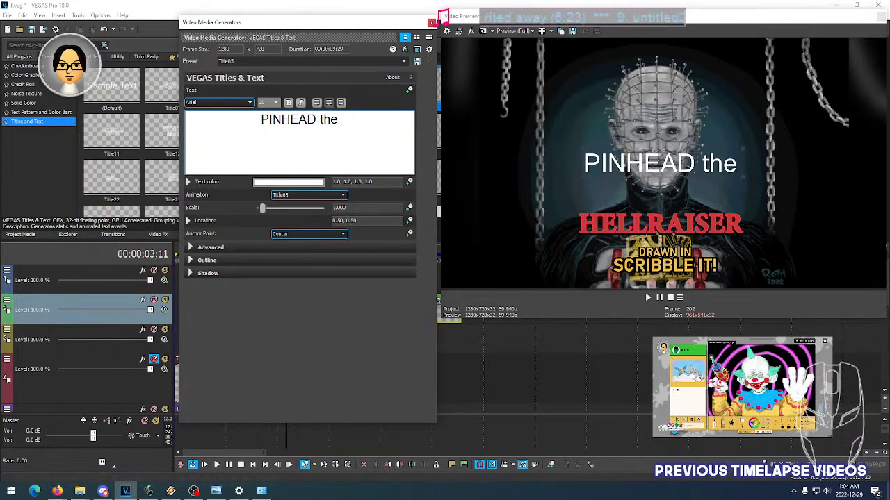
{"action": "type", "text": "HELL PRIEST"}
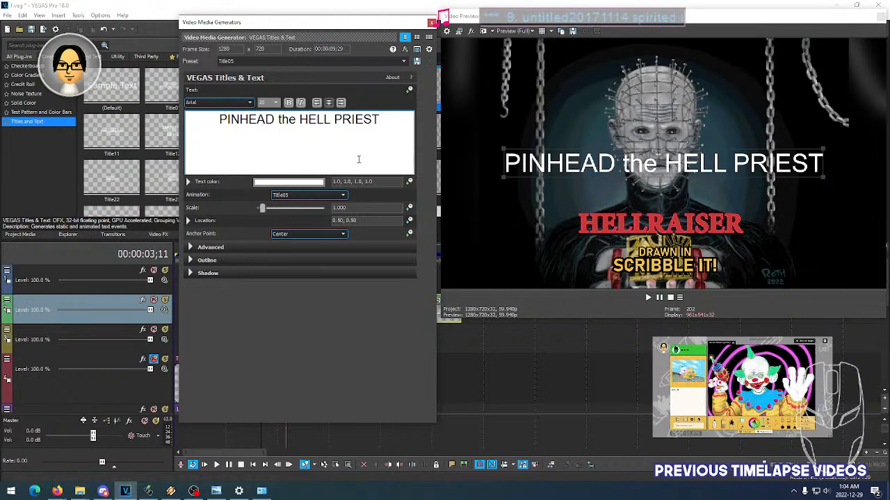
- Move the PINHEAD the HELL PRIEST line between the HELLRAISER title and the caption, and shrink its font to fit narrower than the title
{"action": "key", "text": "ctrl+a"}
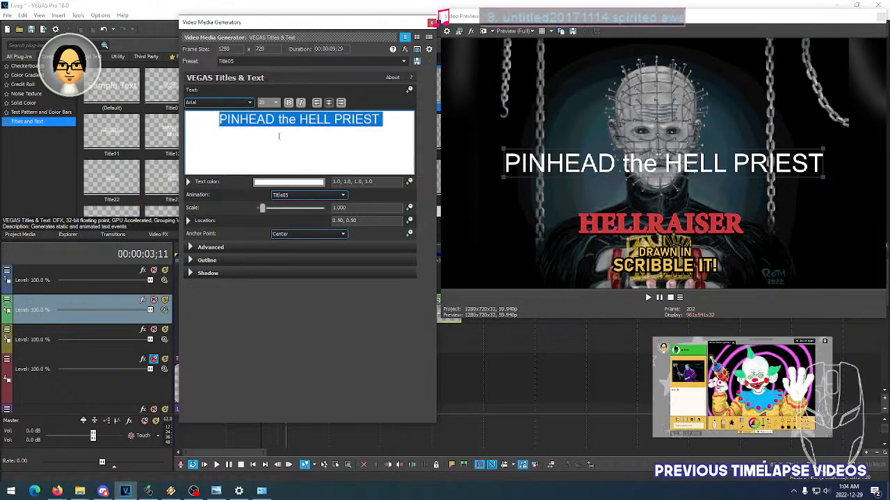
{"action": "left_click", "coordinate": [240, 104]}
{"action": "left_click", "coordinate": [238, 106]}
{"action": "left_click", "coordinate": [237, 104]}
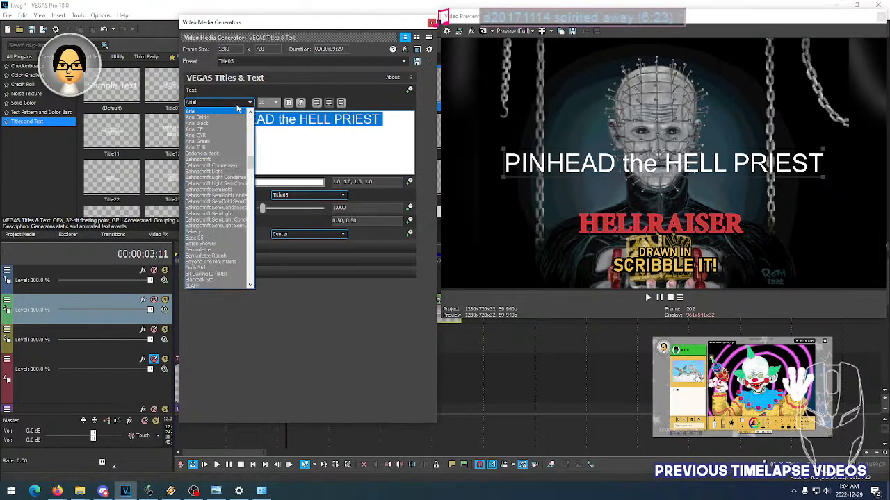
{"action": "left_click", "coordinate": [660, 164]}
{"action": "left_click_drag", "start_coordinate": [663, 164], "coordinate": [665, 244]}
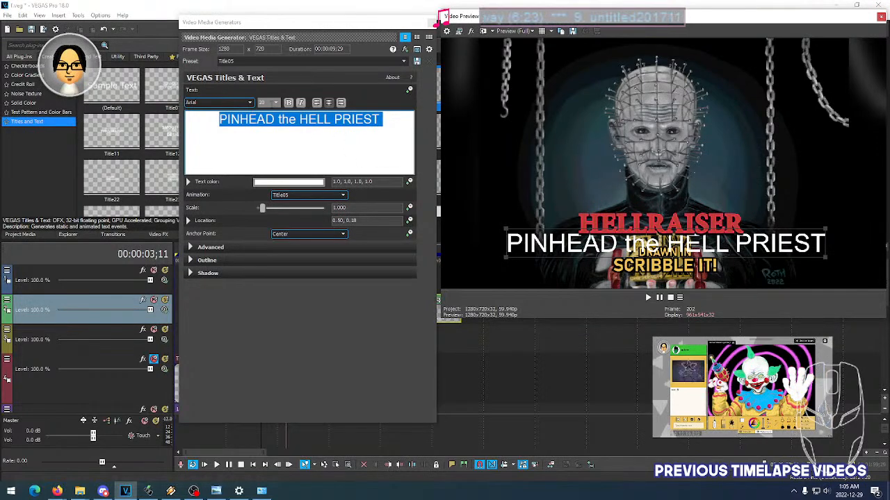
{"action": "scroll", "coordinate": [271, 103], "scroll_direction": "down", "scroll_amount": 8}
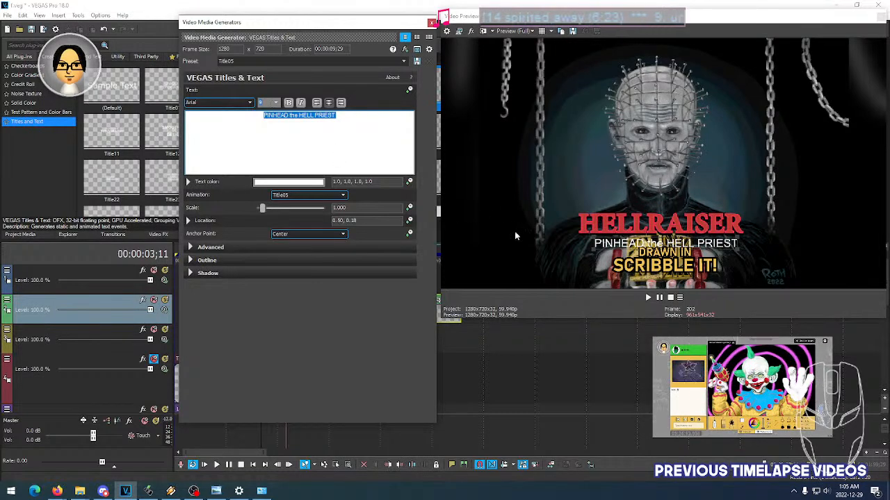
{"action": "left_click", "coordinate": [441, 17]}
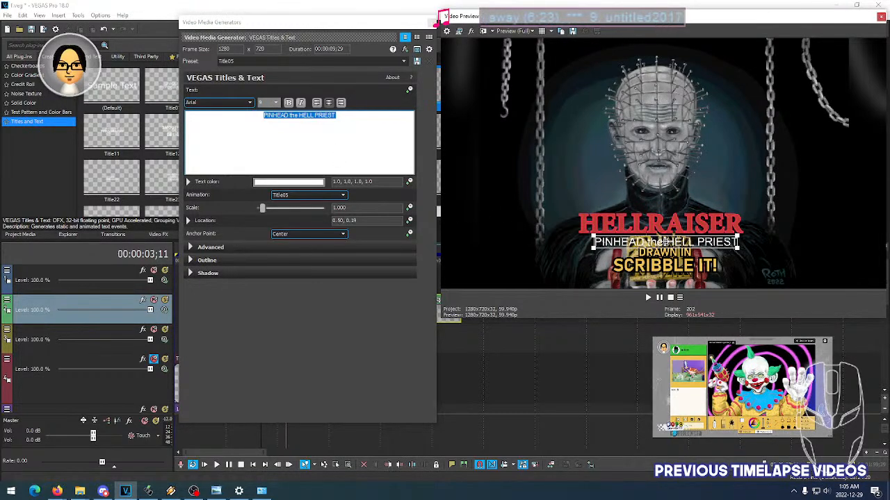
- Try placing the PINHEAD the HELL PRIEST line just above the HELLRAISER title at location 0.49, 0.33
{"action": "left_click_drag", "start_coordinate": [662, 237], "coordinate": [661, 204]}
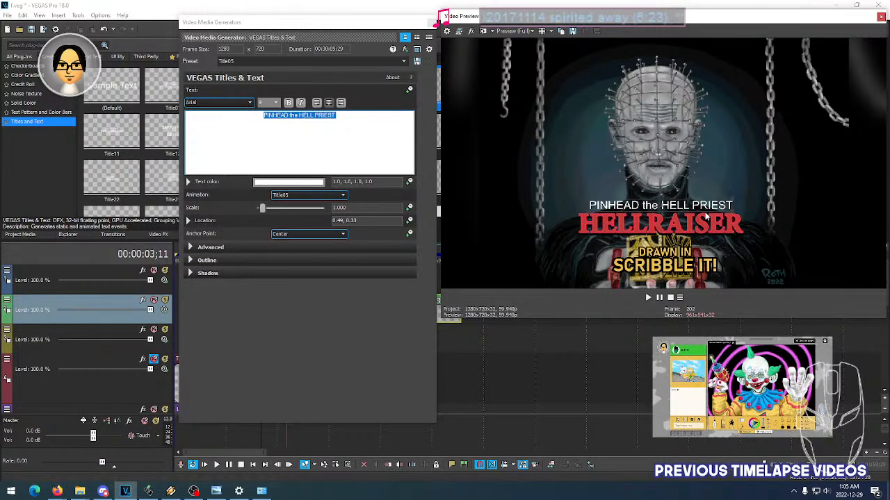
{"action": "left_click", "coordinate": [263, 102]}
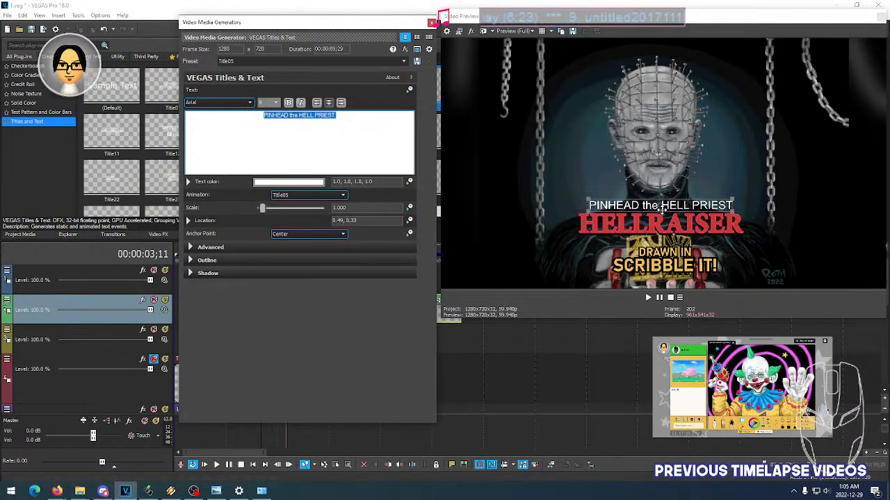
{"action": "left_click", "coordinate": [660, 205]}
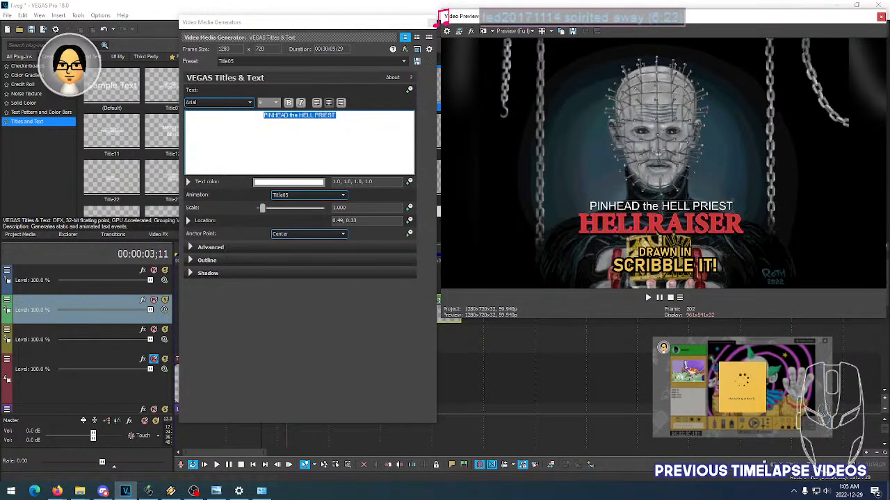
{"action": "left_click", "coordinate": [57, 492]}
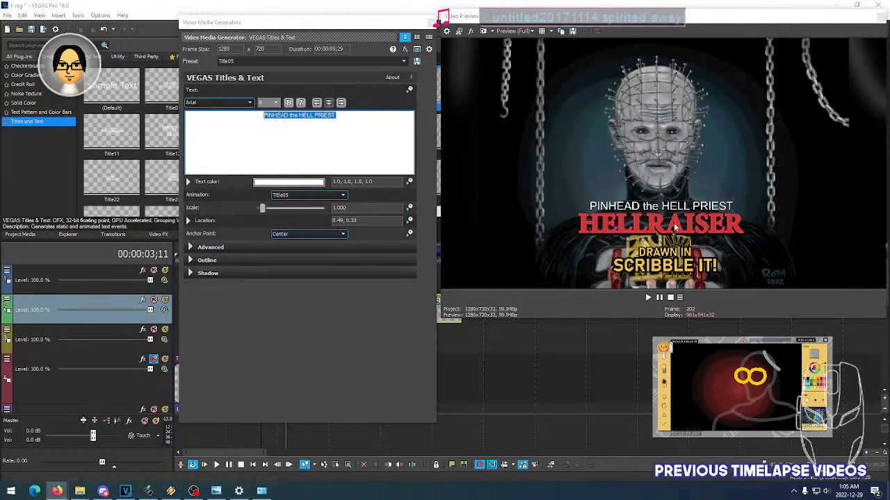
- Move the PINHEAD line beneath the HELLRAISER title to 0.49, 0.18, and set its tracking to 0.100 and line spacing to 0.000
{"action": "left_click_drag", "start_coordinate": [662, 207], "coordinate": [662, 242]}
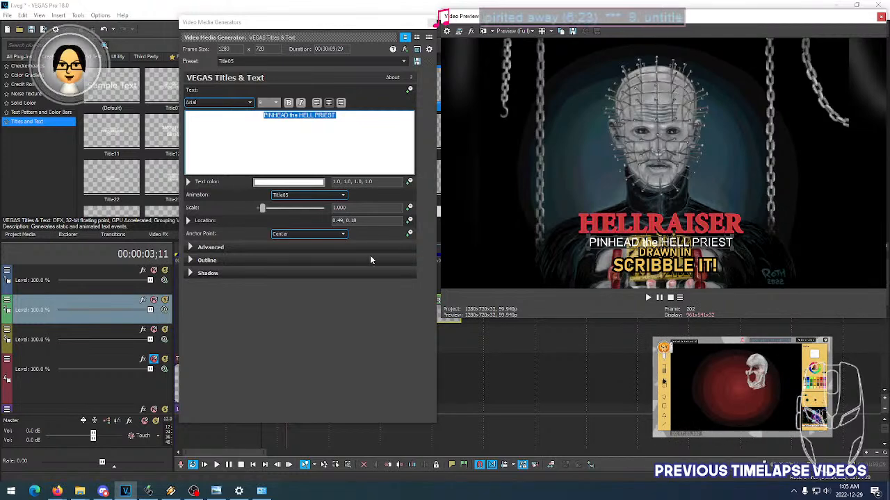
{"action": "left_click", "coordinate": [200, 248]}
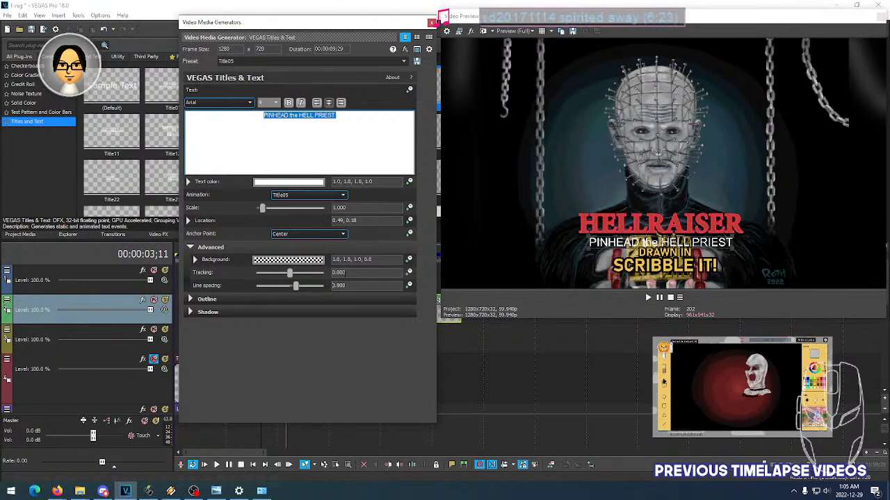
{"action": "scroll", "coordinate": [356, 273], "scroll_direction": "up", "scroll_amount": 1}
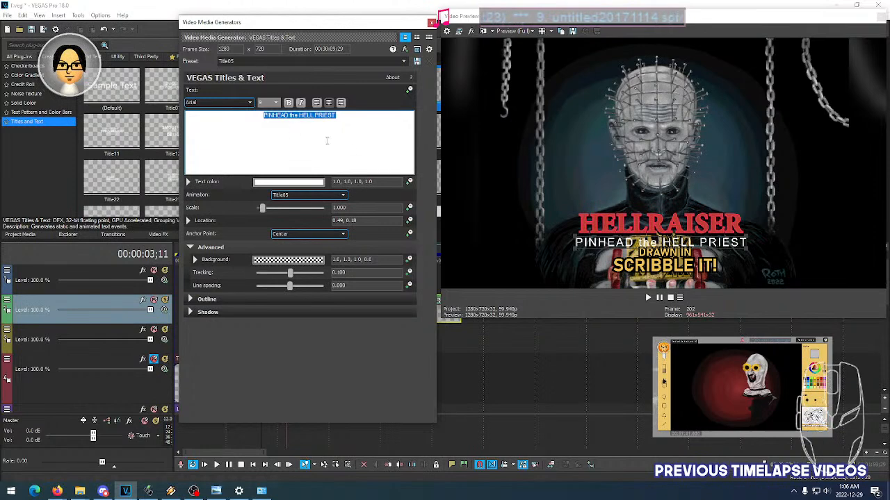
- Compare fonts such as Arial Black and Badonk-a-donk on the PINHEAD line, and set it to Bahnschrift
{"action": "left_click", "coordinate": [230, 103]}
{"action": "left_click", "coordinate": [230, 103]}
{"action": "left_click", "coordinate": [230, 103]}
{"action": "left_click", "coordinate": [230, 103]}
{"action": "scroll", "coordinate": [230, 104], "scroll_direction": "down", "scroll_amount": 1}
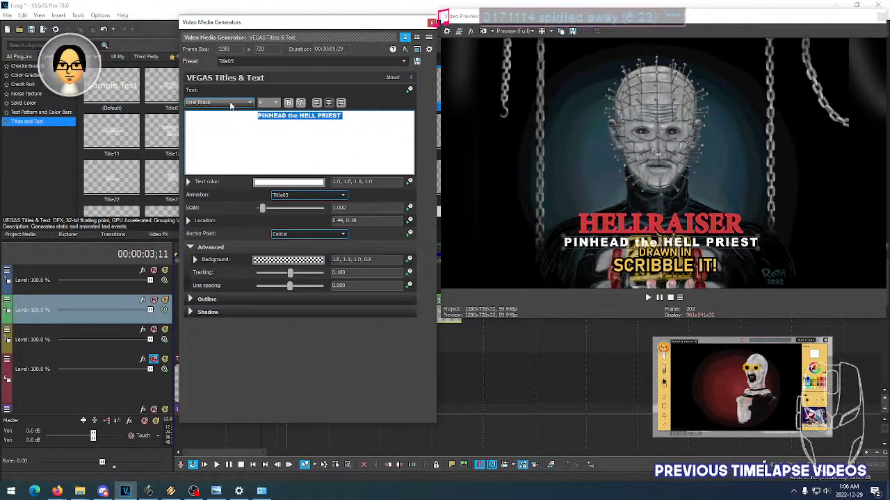
{"action": "scroll", "coordinate": [230, 103], "scroll_direction": "down", "scroll_amount": 1}
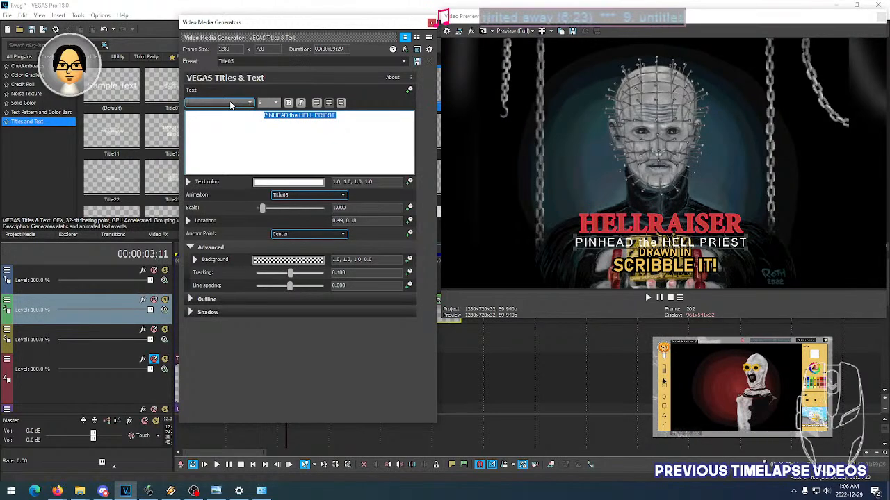
{"action": "scroll", "coordinate": [230, 103], "scroll_direction": "down", "scroll_amount": 1}
{"action": "scroll", "coordinate": [230, 104], "scroll_direction": "down", "scroll_amount": 1}
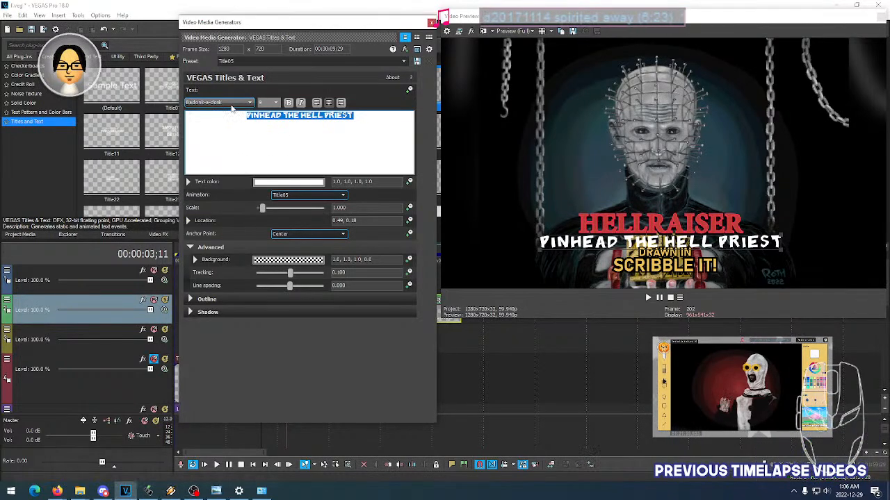
{"action": "scroll", "coordinate": [232, 106], "scroll_direction": "up", "scroll_amount": 1}
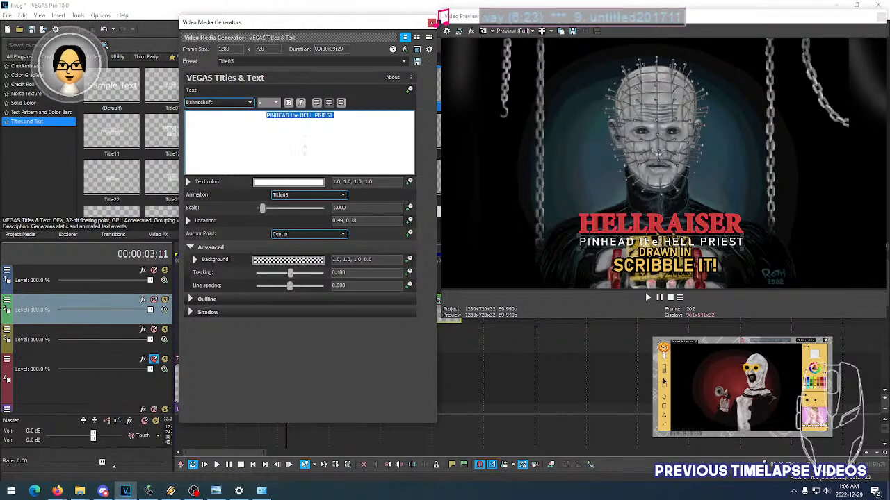
- Capitalise the middle word so that the line reads PINHEAD THE HELL PRIEST
{"action": "left_click", "coordinate": [297, 116]}
{"action": "double_click", "coordinate": [295, 115]}
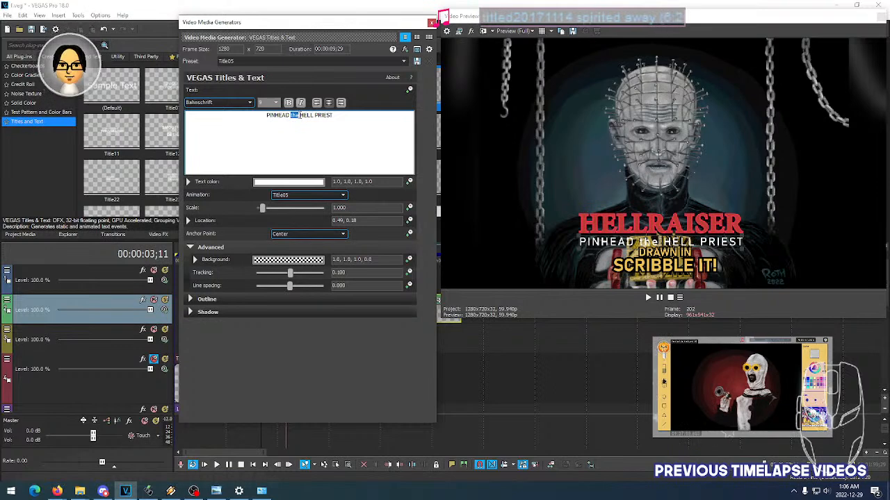
{"action": "type", "text": "THE"}
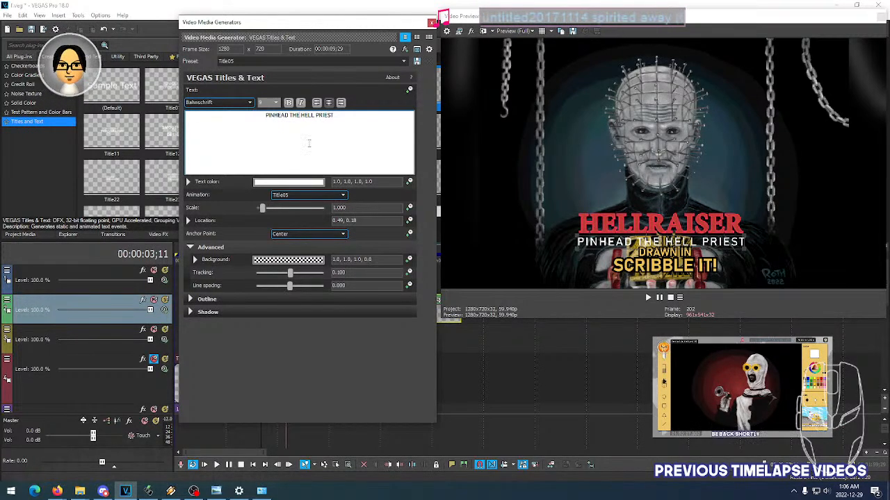
- Try other Bahnschrift variants, including Bahnschrift Light, for the PINHEAD THE HELL PRIEST line
{"action": "left_click", "coordinate": [232, 102]}
{"action": "left_click", "coordinate": [228, 105]}
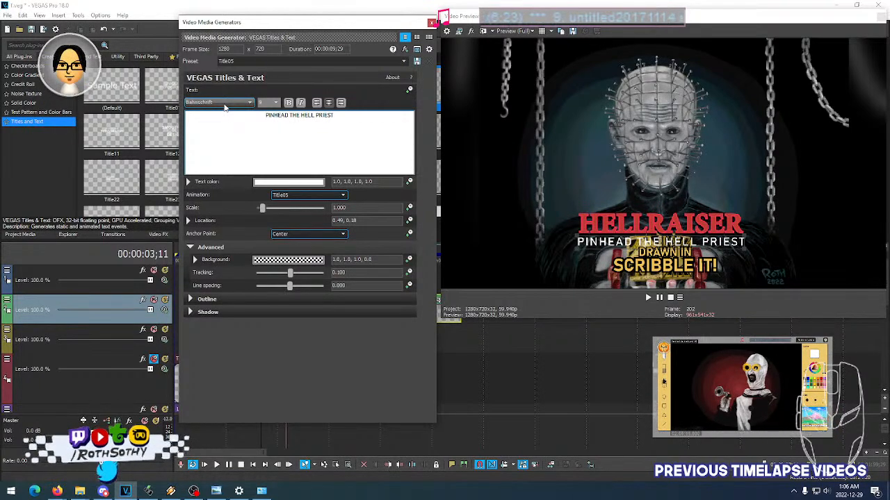
{"action": "scroll", "coordinate": [224, 106], "scroll_direction": "down", "scroll_amount": 1}
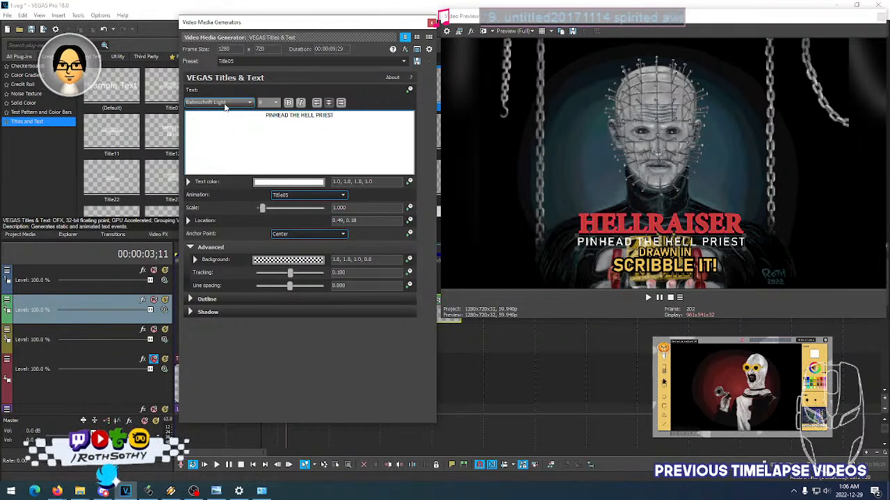
{"action": "scroll", "coordinate": [225, 106], "scroll_direction": "down", "scroll_amount": 1}
{"action": "left_click", "coordinate": [305, 117]}
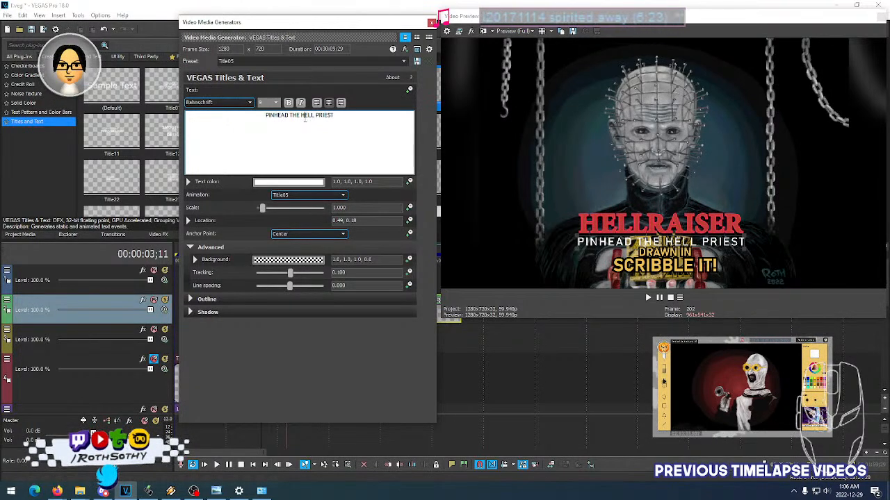
- Try further Bahnschrift variants, including Light Condensed and SemiBold, on the whole PINHEAD THE HELL PRIEST line
{"action": "key", "text": "ctrl+a"}
{"action": "left_click", "coordinate": [230, 105]}
{"action": "left_click", "coordinate": [230, 105]}
{"action": "scroll", "coordinate": [230, 105], "scroll_direction": "down", "scroll_amount": 1}
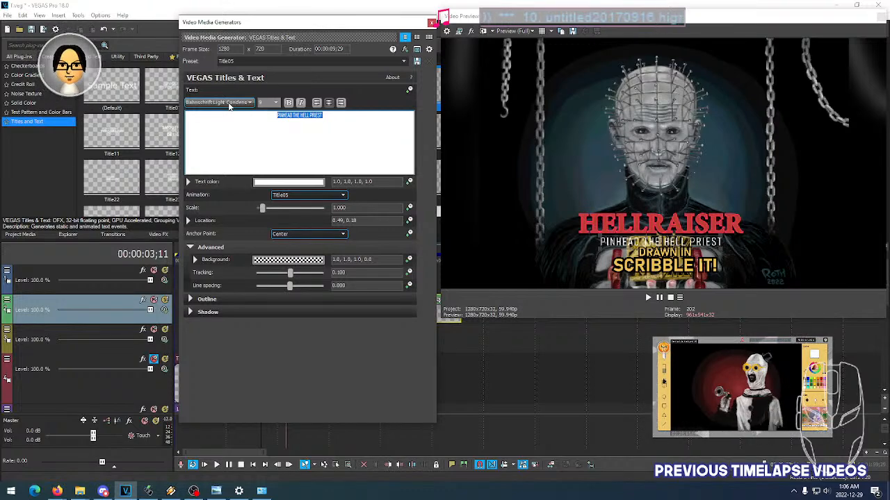
{"action": "scroll", "coordinate": [232, 106], "scroll_direction": "down", "scroll_amount": 1}
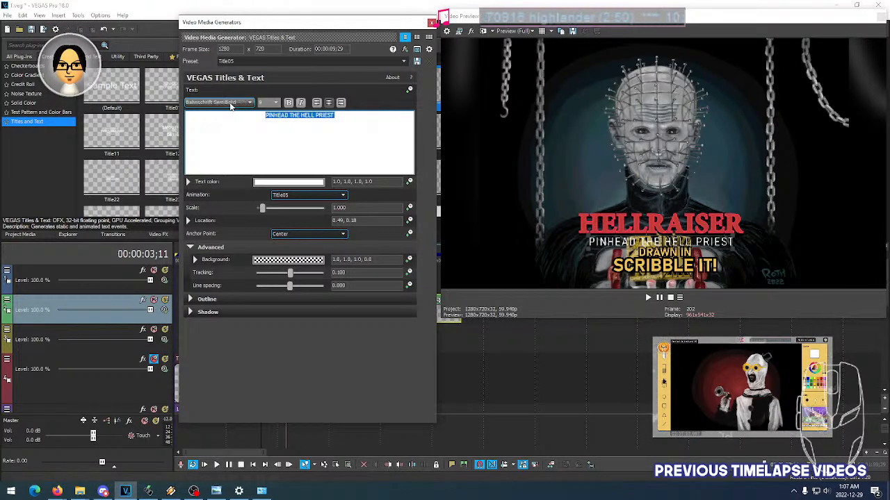
- Set the PINHEAD THE HELL PRIEST line's font to Cambria and move it up to location 0.49, 0.20
{"action": "left_click", "coordinate": [241, 105]}
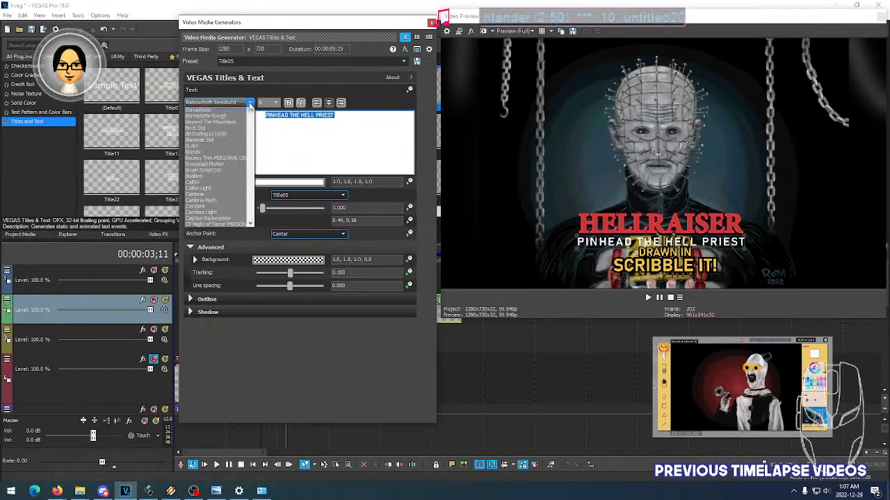
{"action": "scroll", "coordinate": [252, 188], "scroll_direction": "down", "scroll_amount": 3}
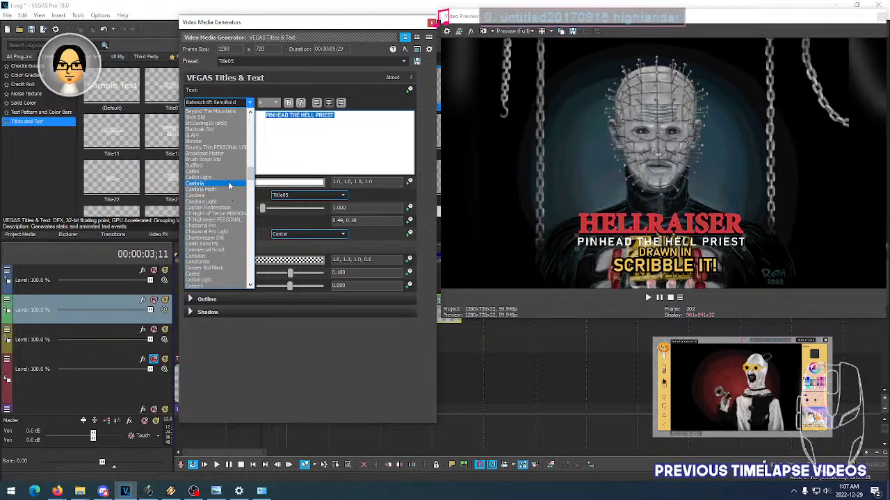
{"action": "left_click", "coordinate": [228, 184]}
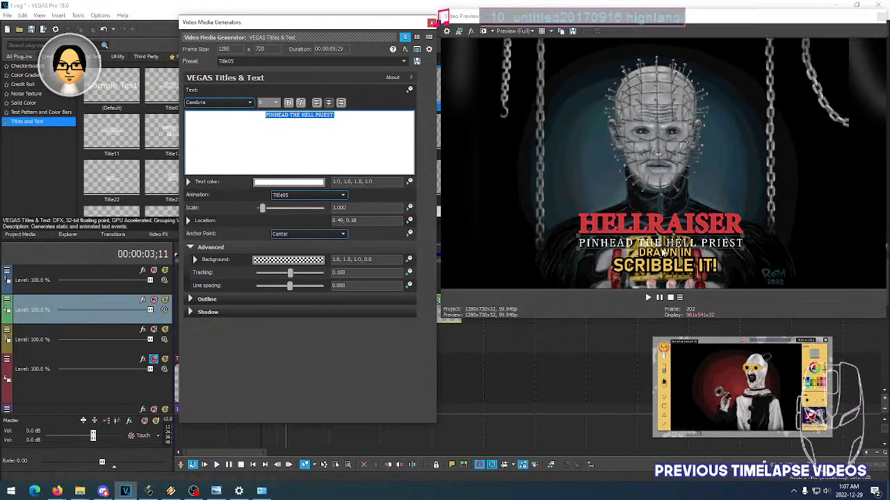
{"action": "left_click_drag", "start_coordinate": [656, 242], "coordinate": [659, 238]}
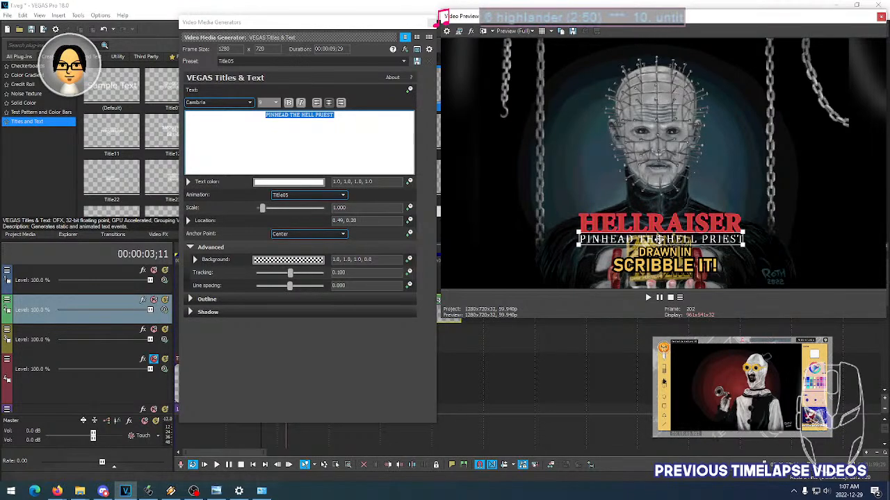
{"action": "left_click", "coordinate": [429, 22]}
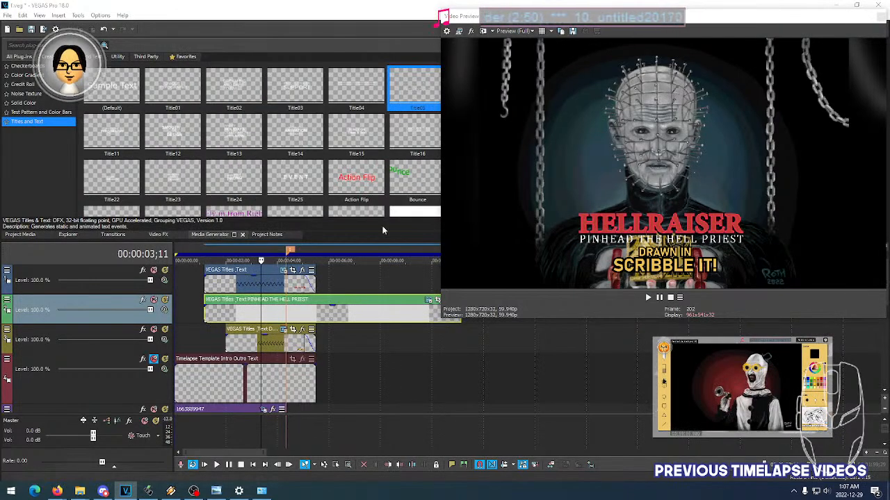
- Move the PINHEAD THE HELL PRIEST track above the HELLRAISER title track, and shift its event to start slightly after the title
{"action": "left_click_drag", "start_coordinate": [96, 322], "coordinate": [99, 271]}
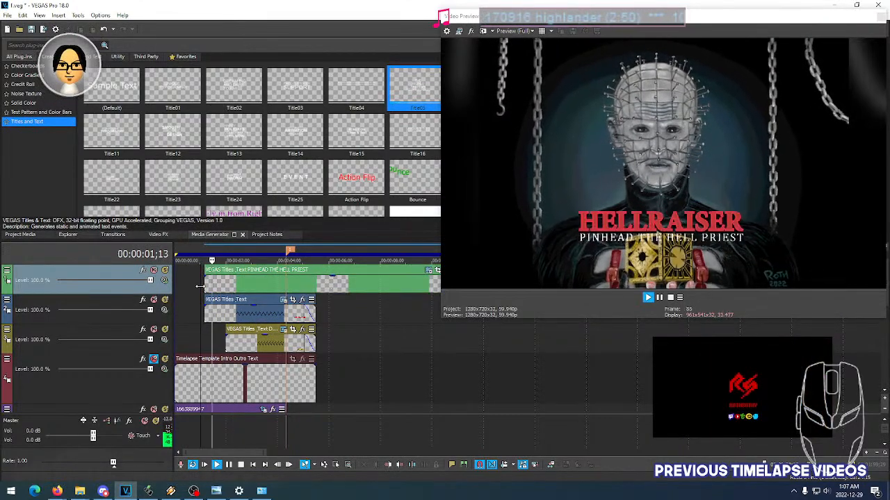
{"action": "key", "text": "space"}
{"action": "left_click", "coordinate": [225, 288]}
{"action": "left_click_drag", "start_coordinate": [219, 288], "coordinate": [224, 290]}
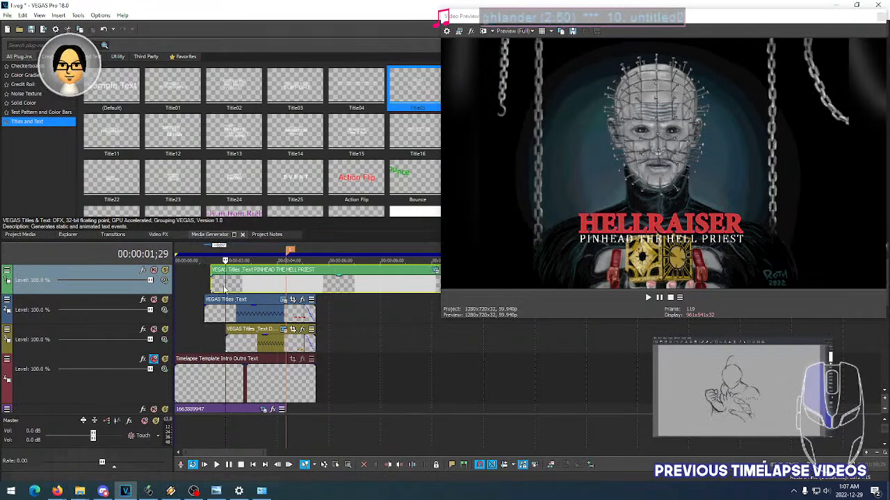
- Play back the title entrance and fine-tune the start time of the PINHEAD THE HELL PRIEST event on the timeline
{"action": "key", "text": "space"}
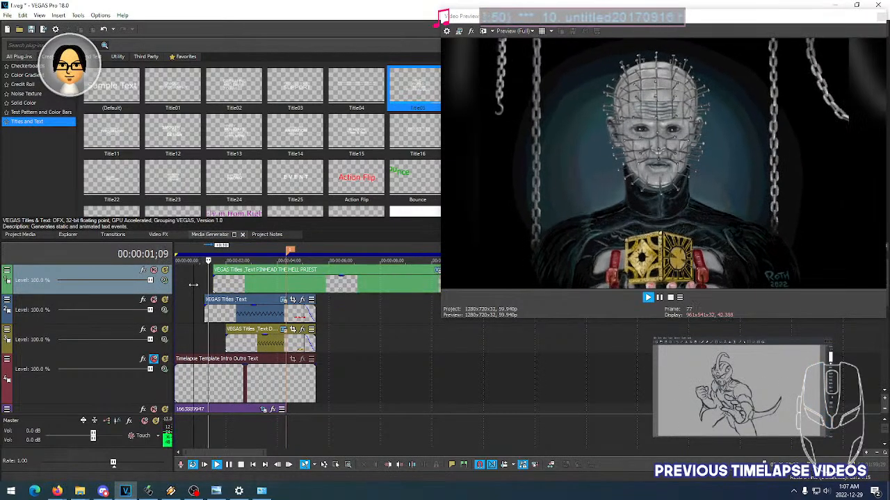
{"action": "left_click", "coordinate": [193, 285]}
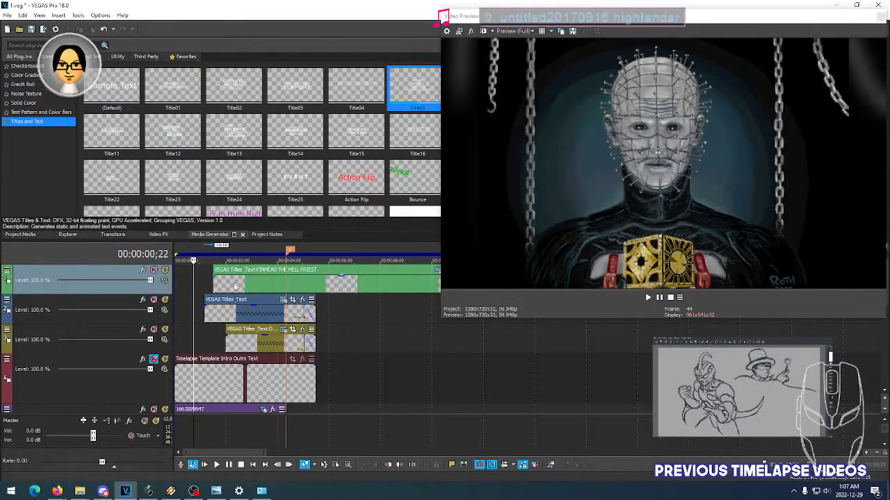
{"action": "key", "text": "space"}
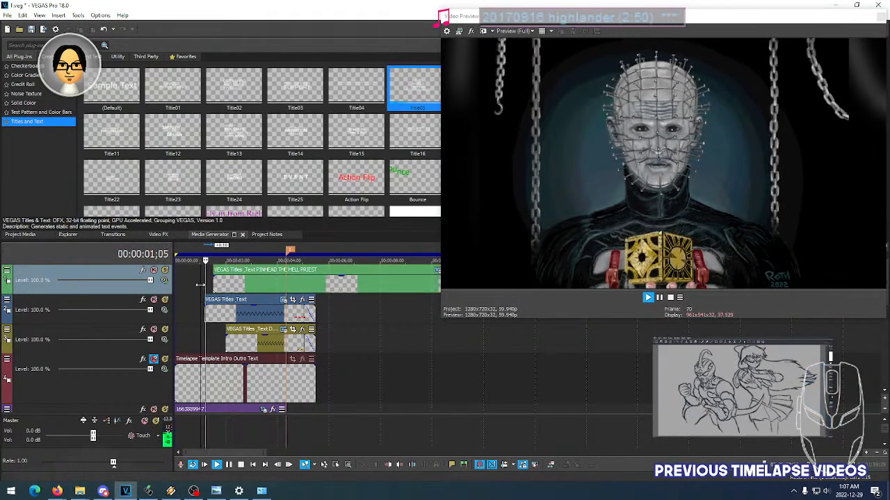
{"action": "left_click", "coordinate": [200, 285]}
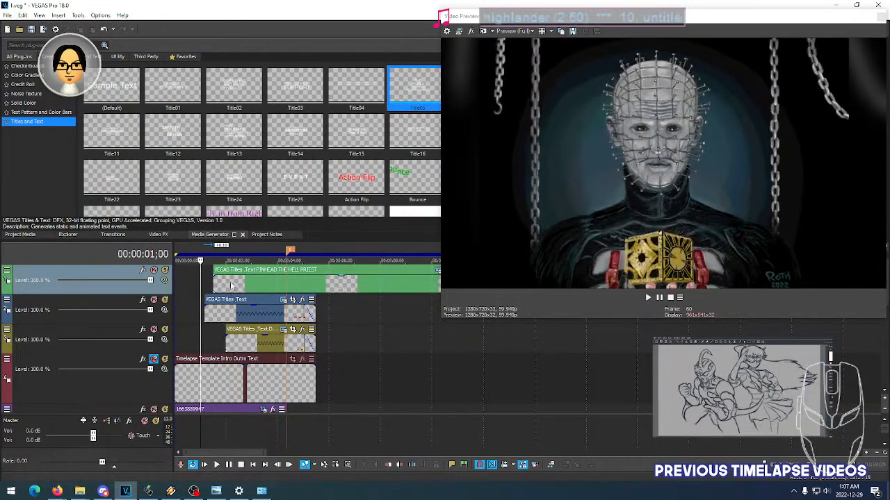
{"action": "key", "text": "space"}
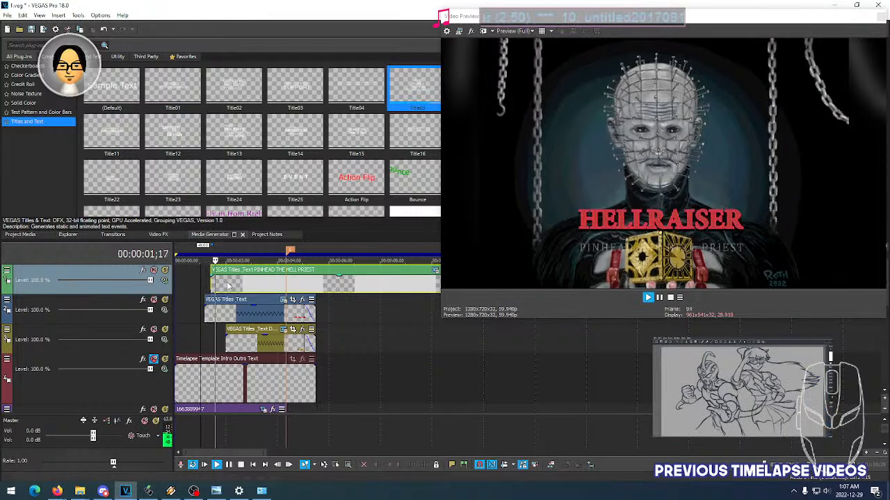
{"action": "key", "text": "space"}
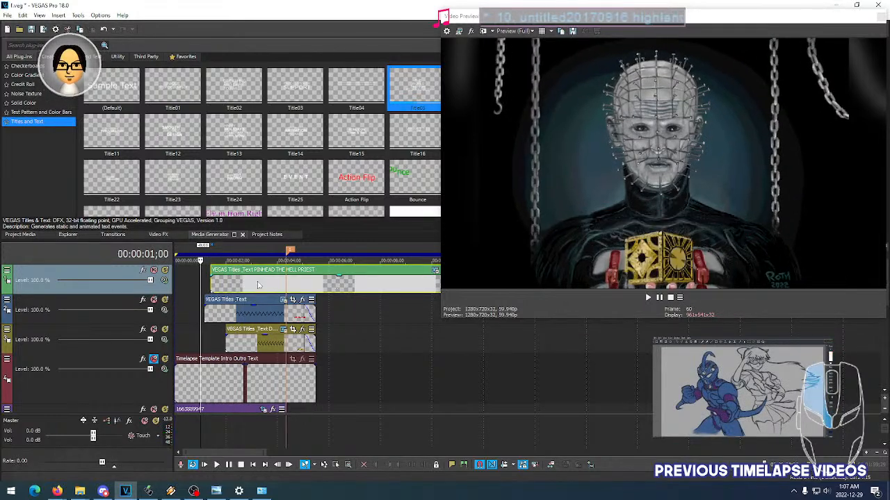
- Try the Title04 animation on the PINHEAD THE HELL PRIEST text
{"action": "left_click", "coordinate": [257, 285]}
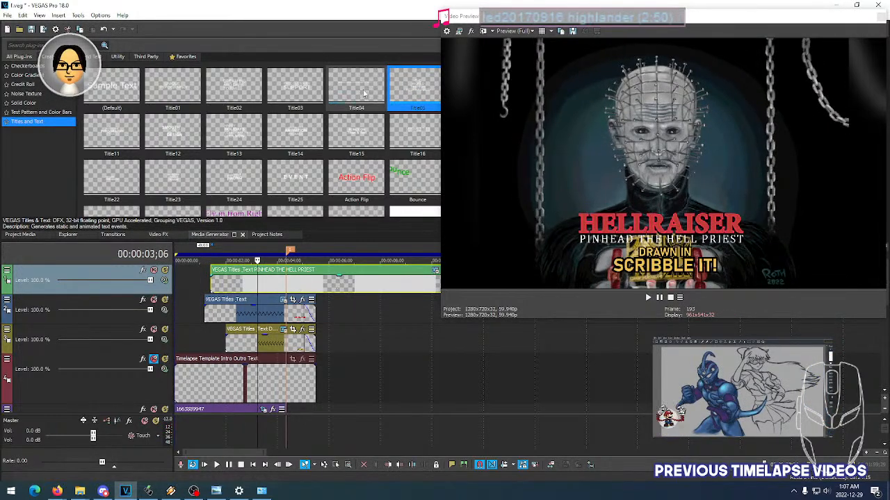
{"action": "left_click", "coordinate": [311, 285]}
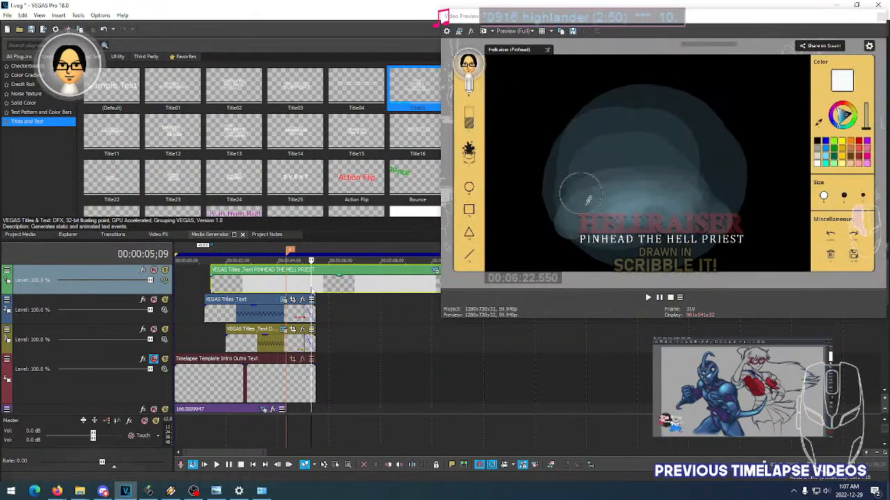
{"action": "left_click", "coordinate": [264, 289]}
{"action": "scroll", "coordinate": [322, 289], "scroll_direction": "down", "scroll_amount": 2}
{"action": "scroll", "coordinate": [323, 290], "scroll_direction": "up", "scroll_amount": 1}
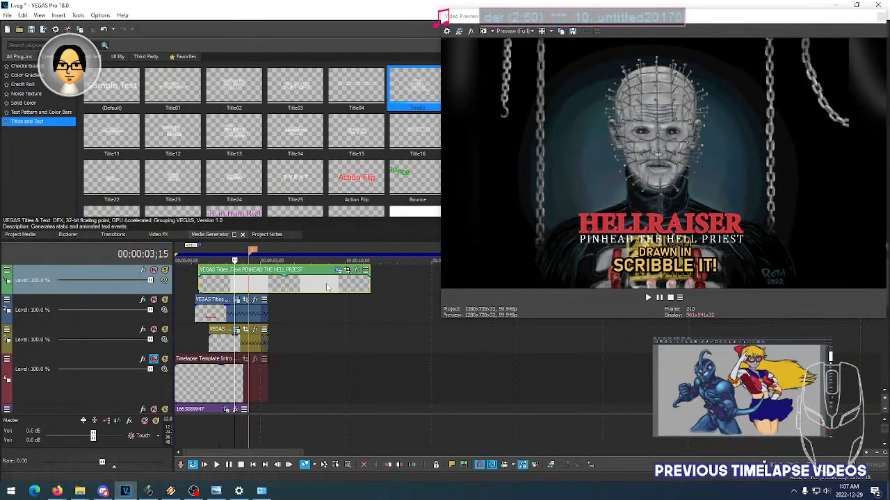
{"action": "left_click", "coordinate": [337, 269]}
{"action": "left_click", "coordinate": [298, 196]}
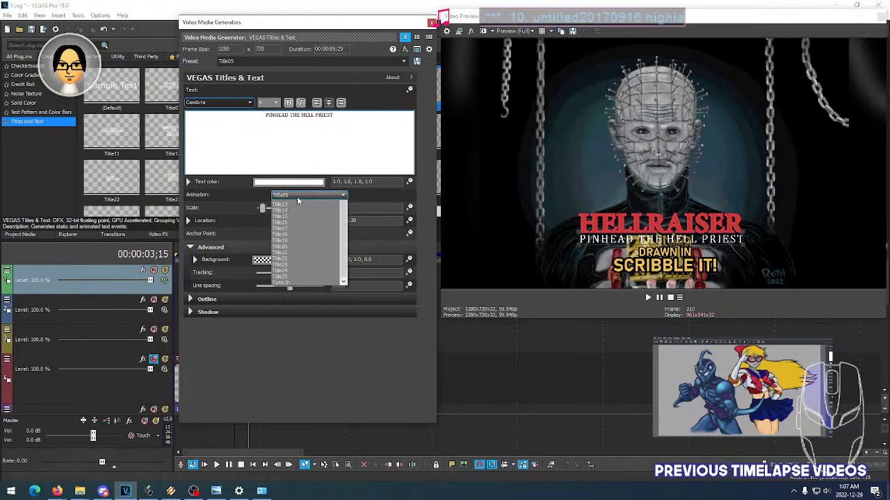
{"action": "left_click", "coordinate": [301, 246]}
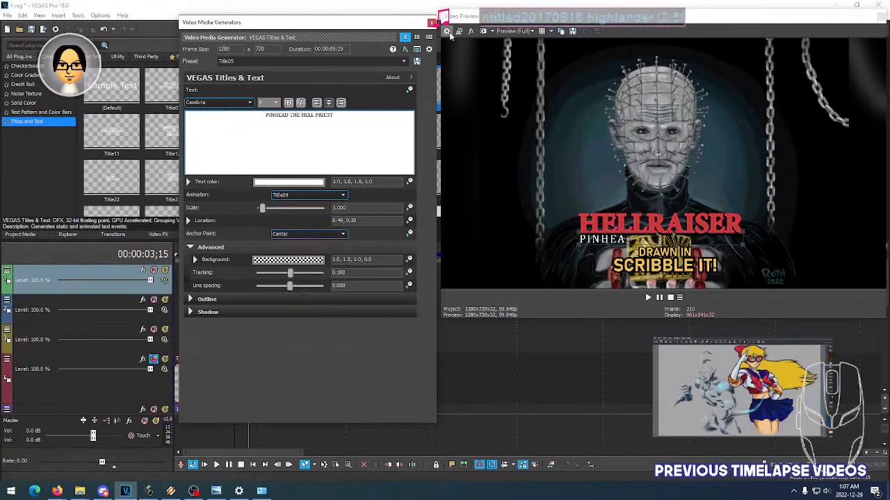
{"action": "left_click", "coordinate": [431, 22]}
- Play back the intro from just before the titles to check how the Title04 animation reveals the subtitle
{"action": "left_click", "coordinate": [197, 291]}
{"action": "key", "text": "space"}
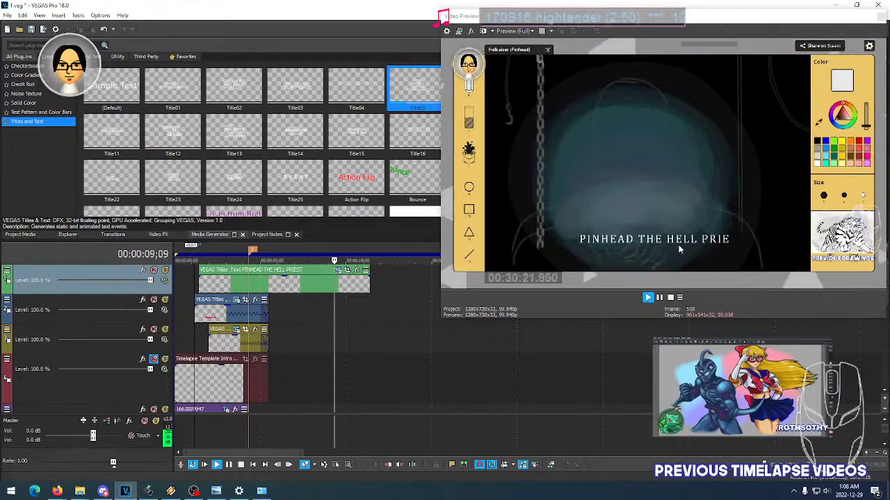
{"action": "key", "text": "space"}
{"action": "key", "text": "space"}
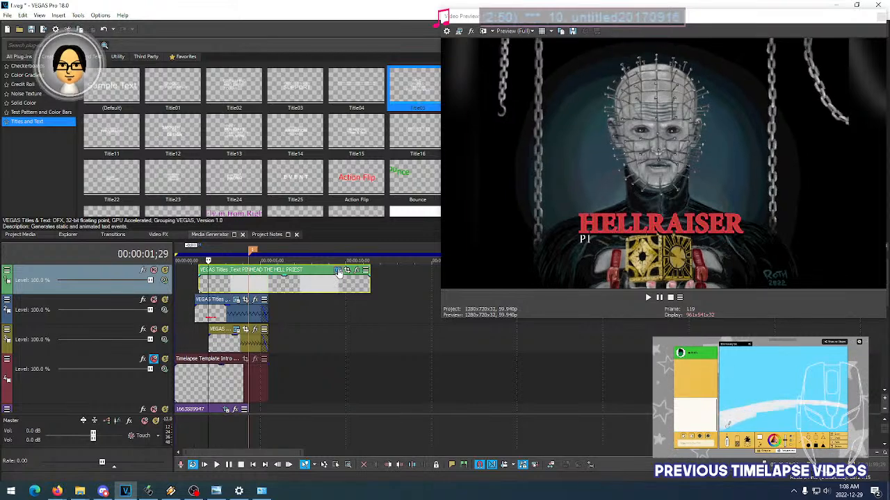
- Try the Title03 animation on the PINHEAD THE HELL PRIEST text and play back its entrance
{"action": "left_click", "coordinate": [337, 270]}
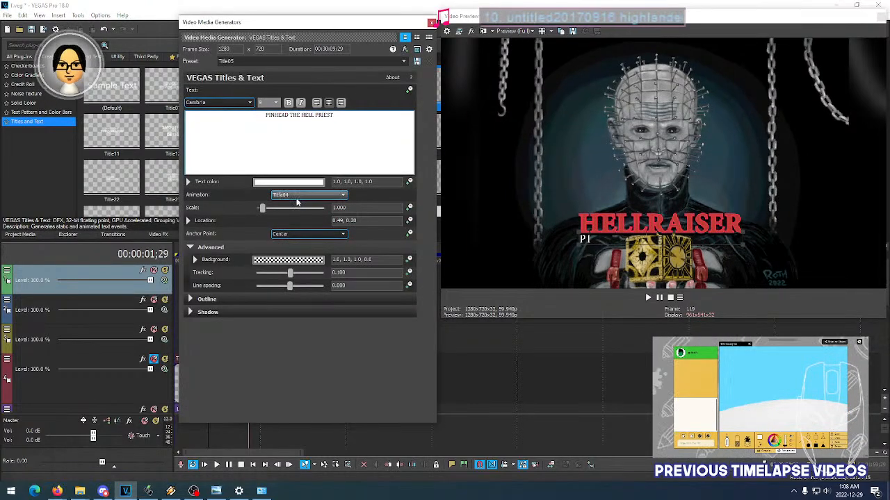
{"action": "left_click", "coordinate": [308, 195]}
{"action": "left_click", "coordinate": [301, 220]}
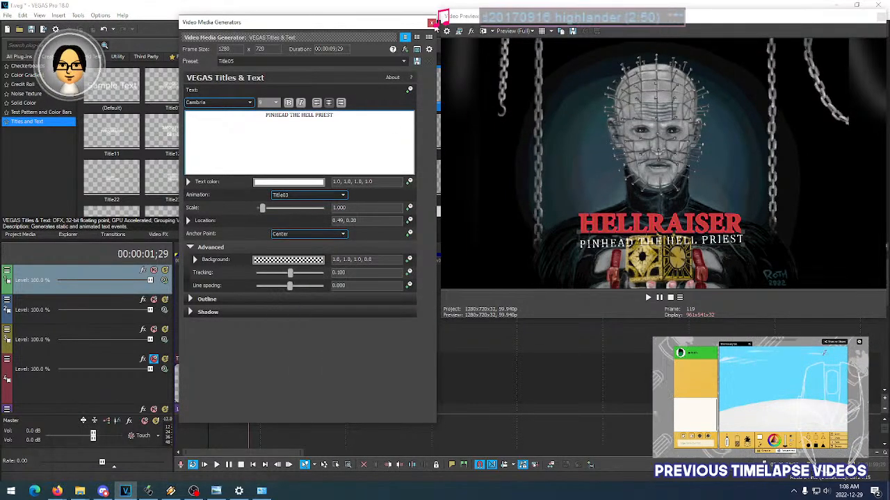
{"action": "left_click", "coordinate": [432, 23]}
{"action": "key", "text": "space"}
{"action": "key", "text": "space"}
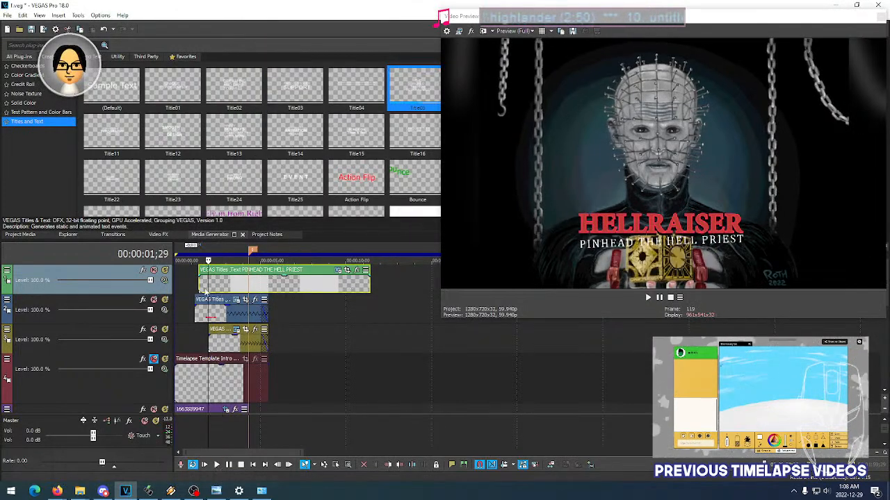
{"action": "left_click", "coordinate": [193, 287]}
{"action": "key", "text": "space"}
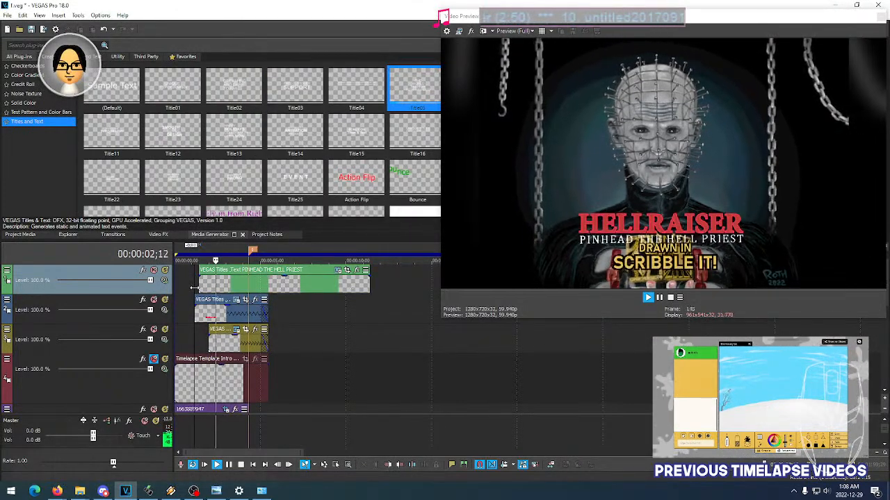
{"action": "key", "text": "space"}
- Set the PINHEAD THE HELL PRIEST text's animation to Title02 and play back the intro from 00:00:01;04
{"action": "left_click", "coordinate": [235, 288]}
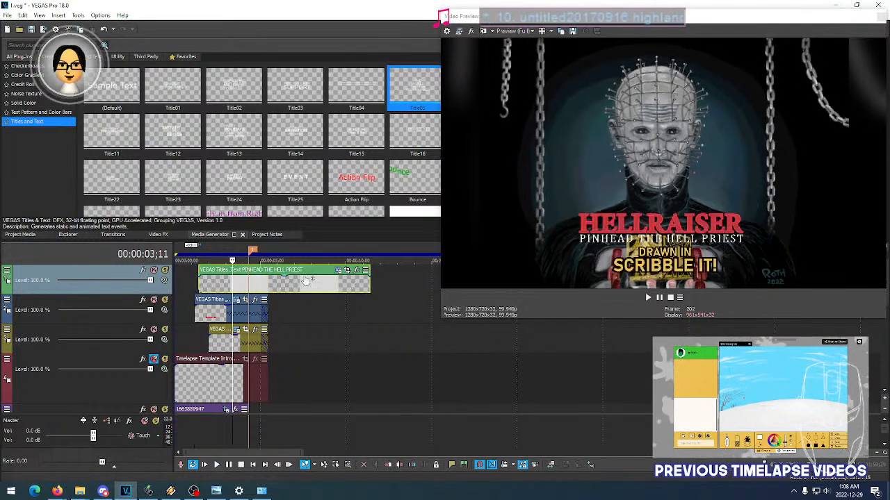
{"action": "left_click", "coordinate": [340, 271]}
{"action": "left_click", "coordinate": [294, 196]}
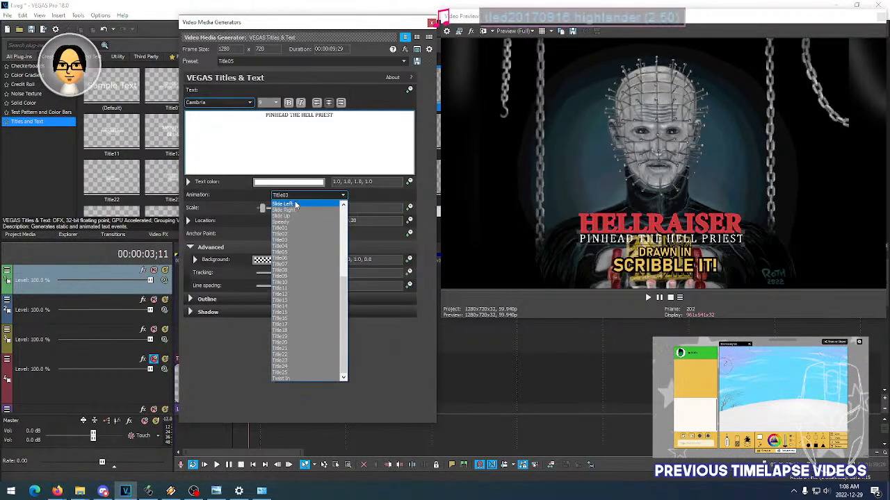
{"action": "left_click", "coordinate": [295, 234]}
{"action": "left_click", "coordinate": [431, 23]}
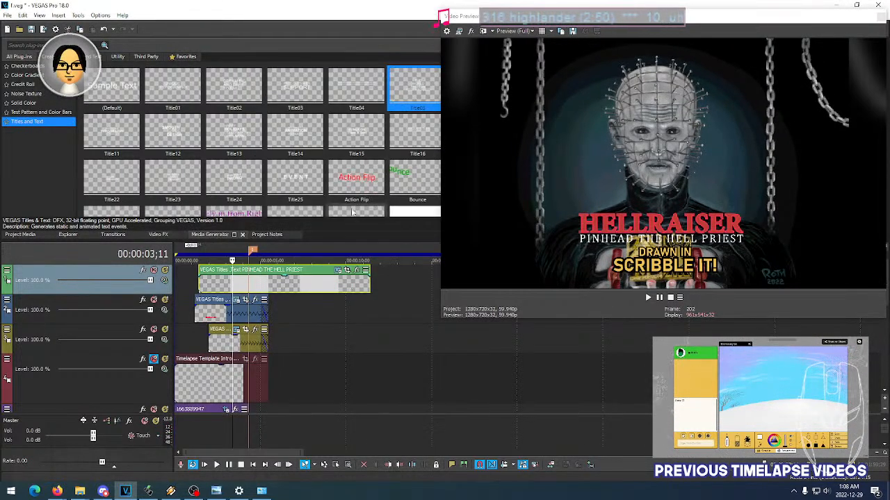
{"action": "left_click", "coordinate": [194, 280]}
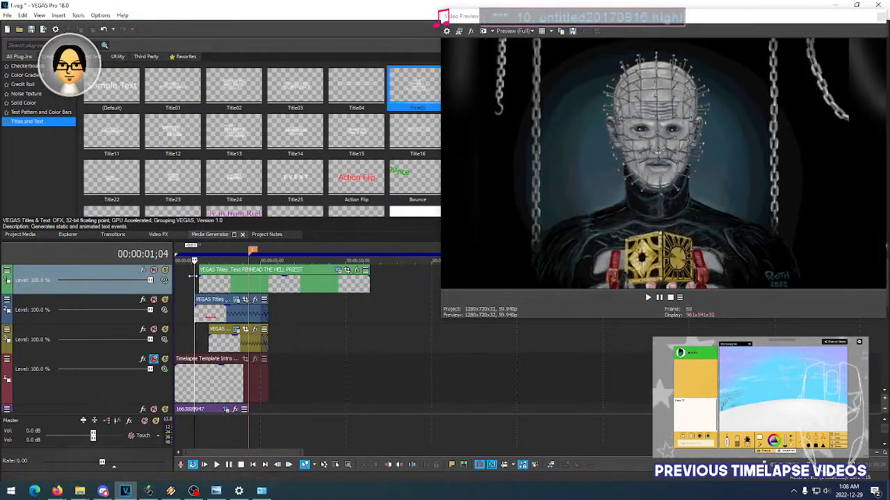
{"action": "key", "text": "space"}
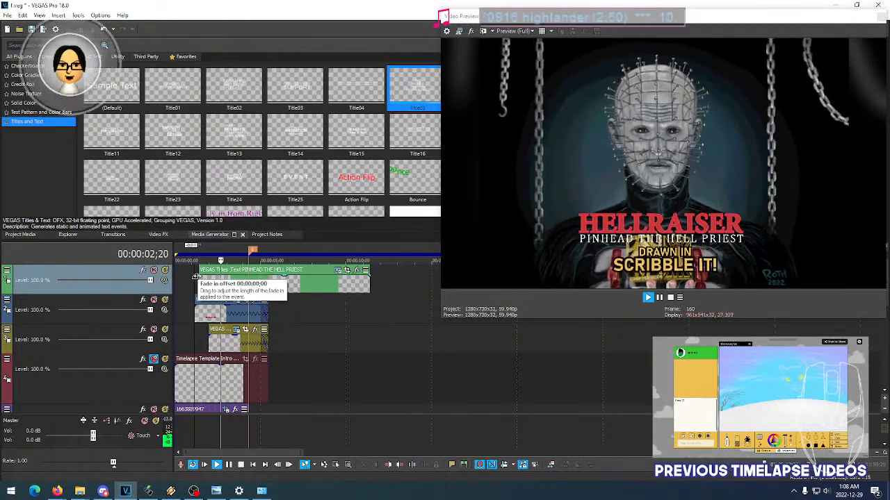
- Try a fade-in of 00;00;01;05 on the PINHEAD THE HELL PRIEST text and play back its entrance
{"action": "key", "text": "space"}
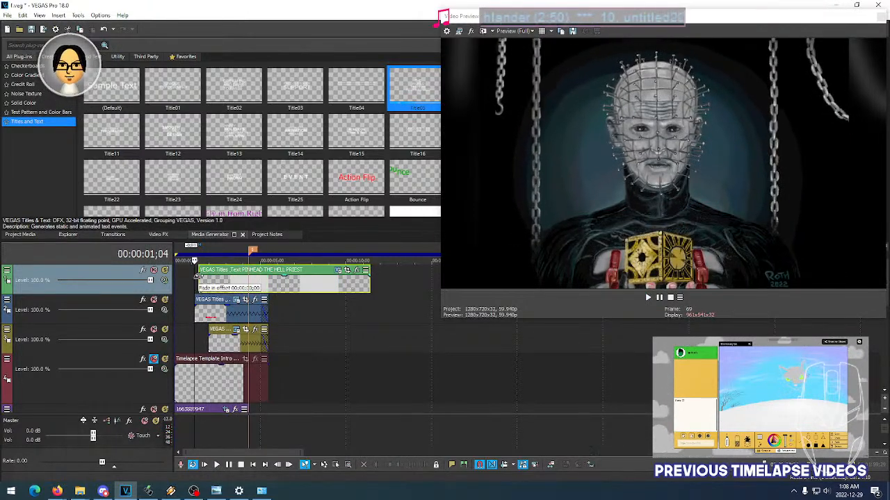
{"action": "key", "text": "space"}
{"action": "key", "text": "space"}
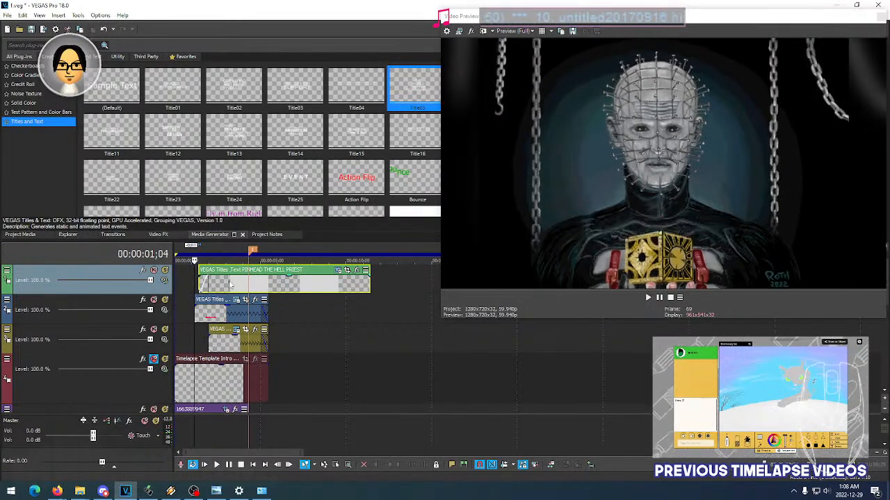
{"action": "key", "text": "space"}
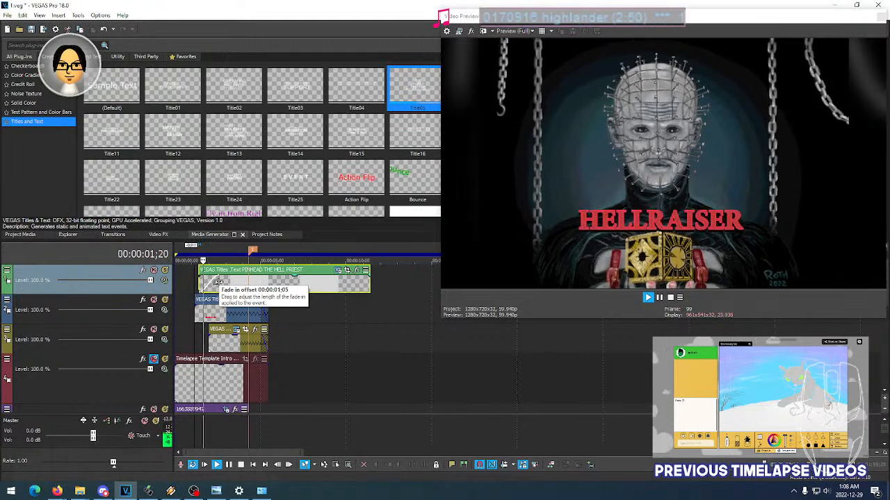
{"action": "key", "text": "space"}
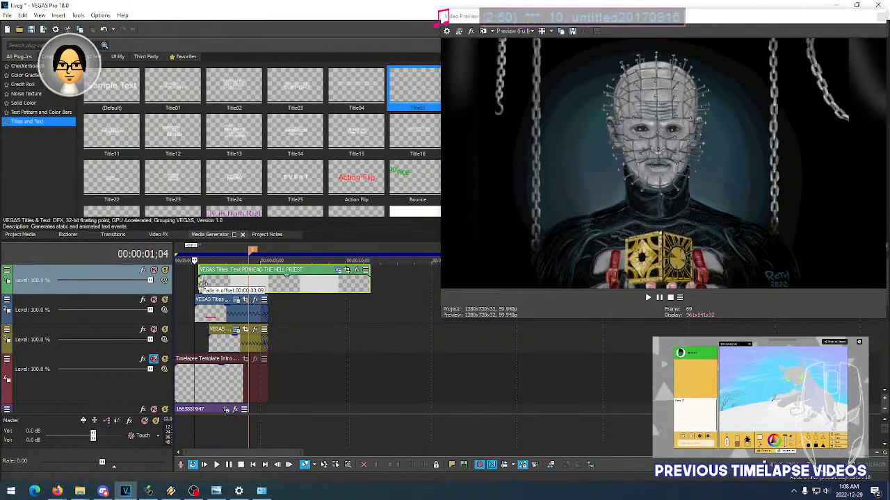
- Try the Title01 animation on the PINHEAD THE HELL PRIEST text and play back the intro from 00:00:01;04
{"action": "left_click", "coordinate": [337, 270]}
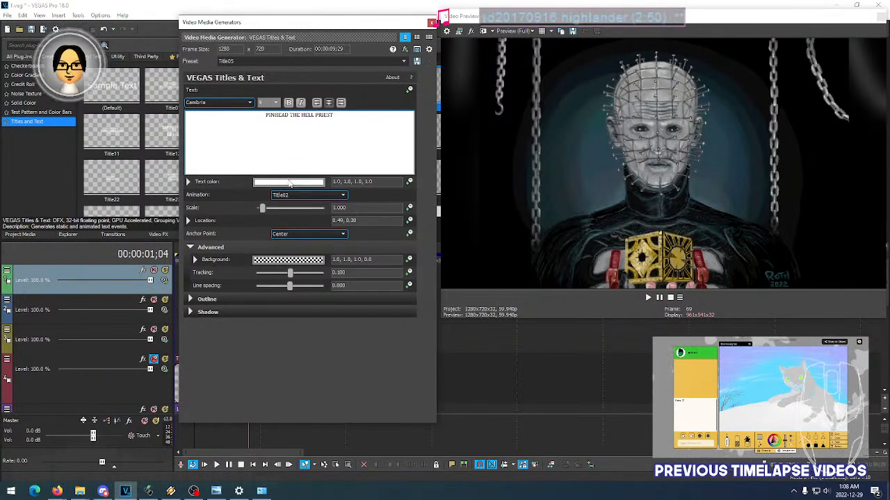
{"action": "left_click", "coordinate": [285, 196]}
{"action": "left_click", "coordinate": [293, 228]}
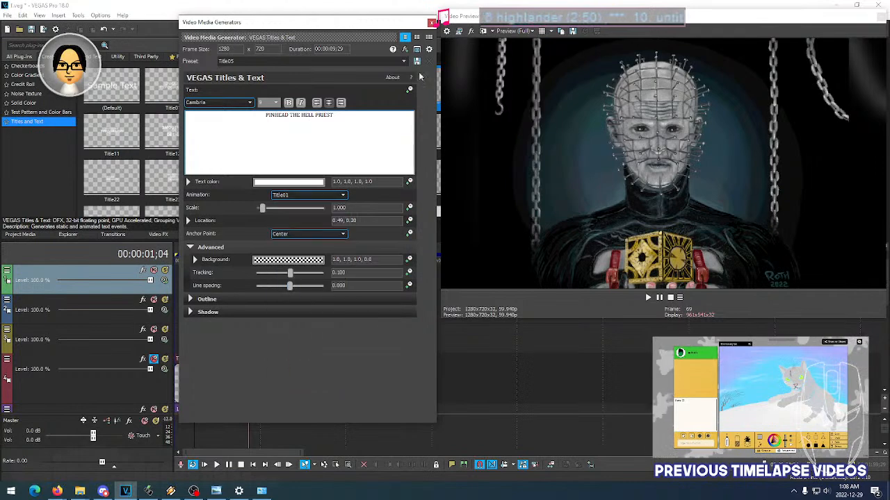
{"action": "left_click", "coordinate": [430, 23]}
{"action": "key", "text": "space"}
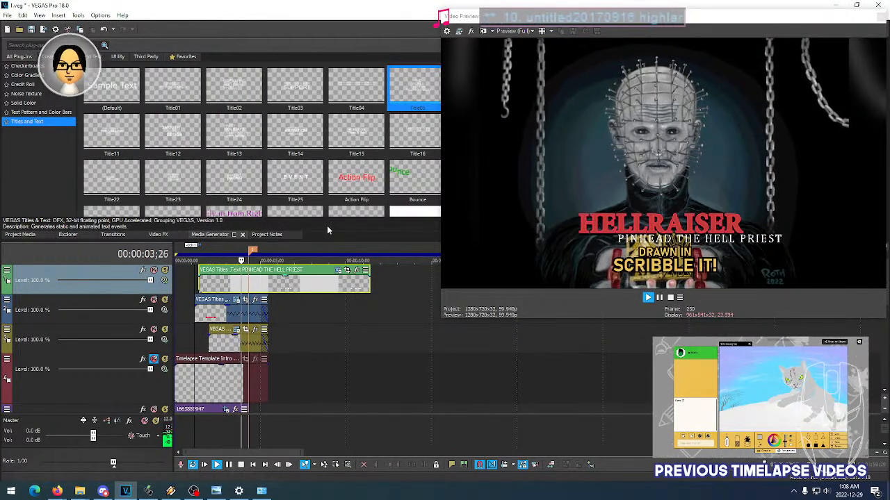
{"action": "key", "text": "space"}
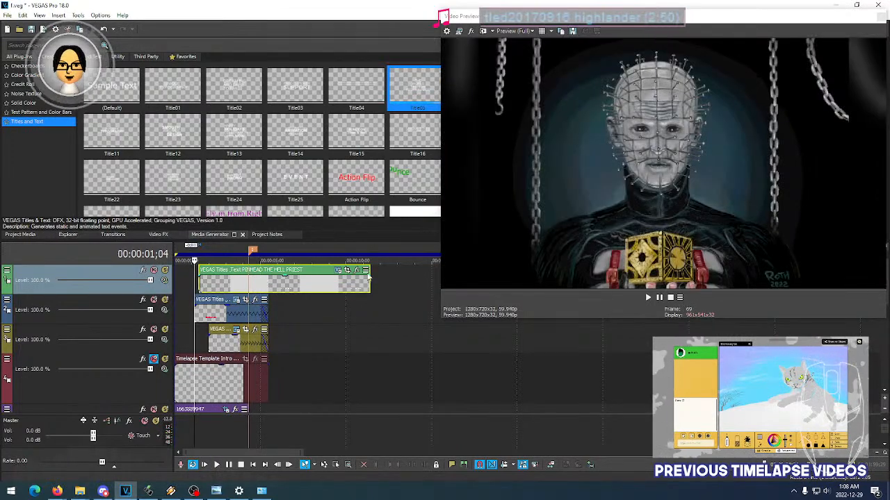
- Try the Slide Up animation on the PINHEAD THE HELL PRIEST text and play back its entrance
{"action": "left_click", "coordinate": [338, 271]}
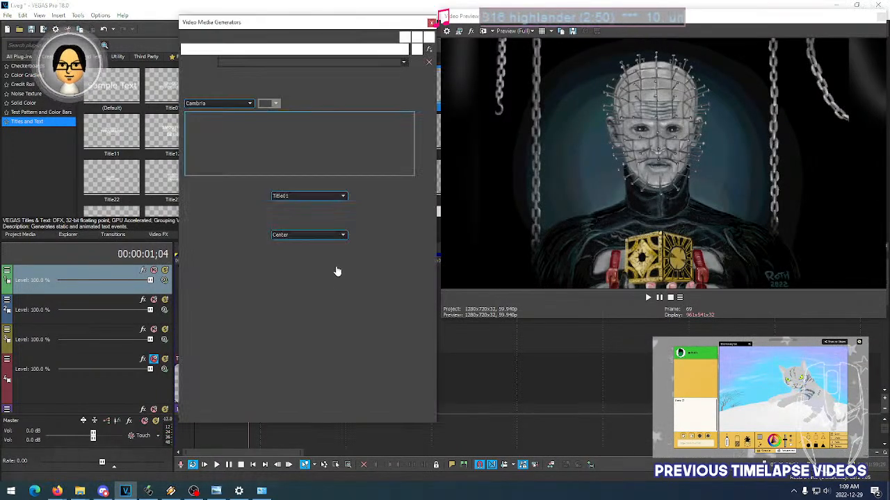
{"action": "left_click", "coordinate": [292, 195]}
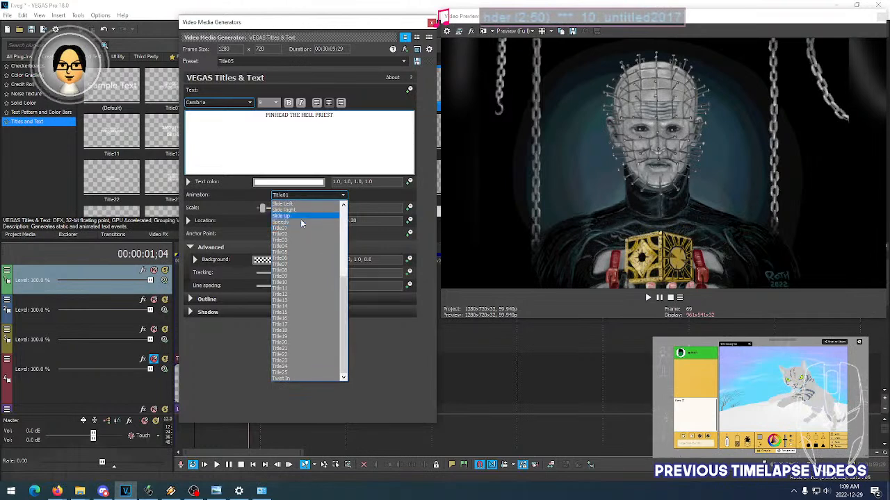
{"action": "left_click", "coordinate": [296, 217]}
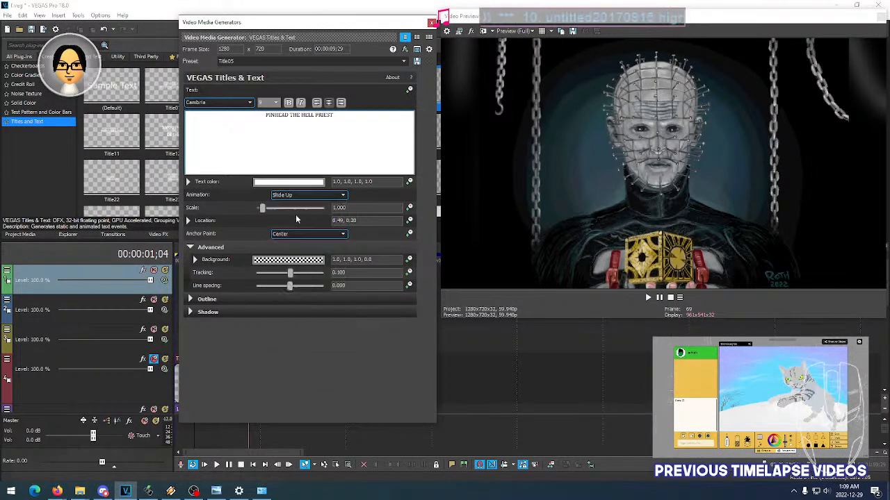
{"action": "left_click", "coordinate": [431, 23]}
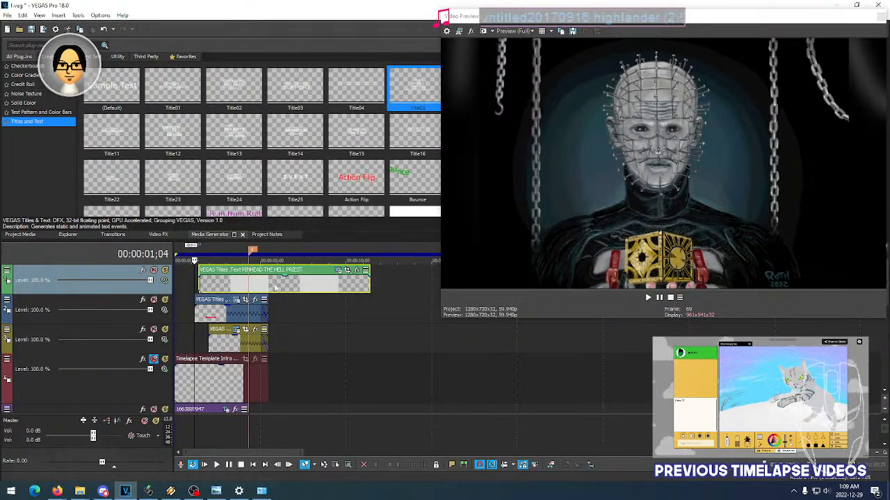
{"action": "key", "text": "space"}
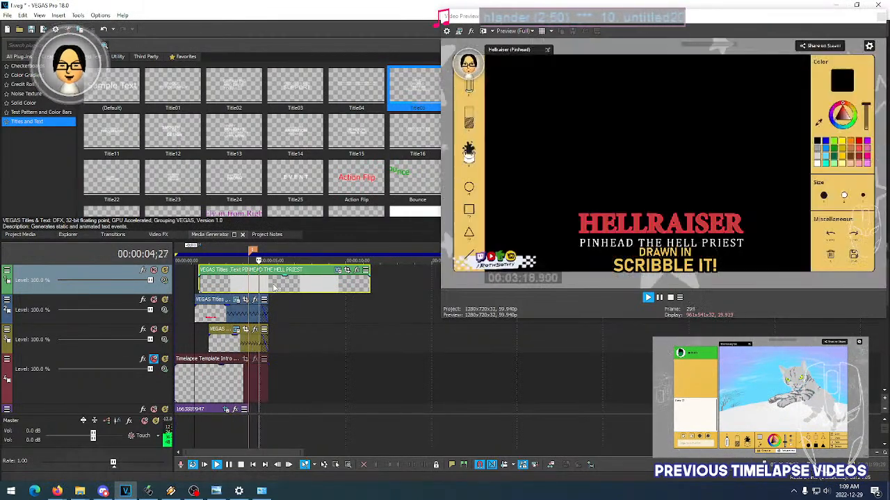
{"action": "key", "text": "space"}
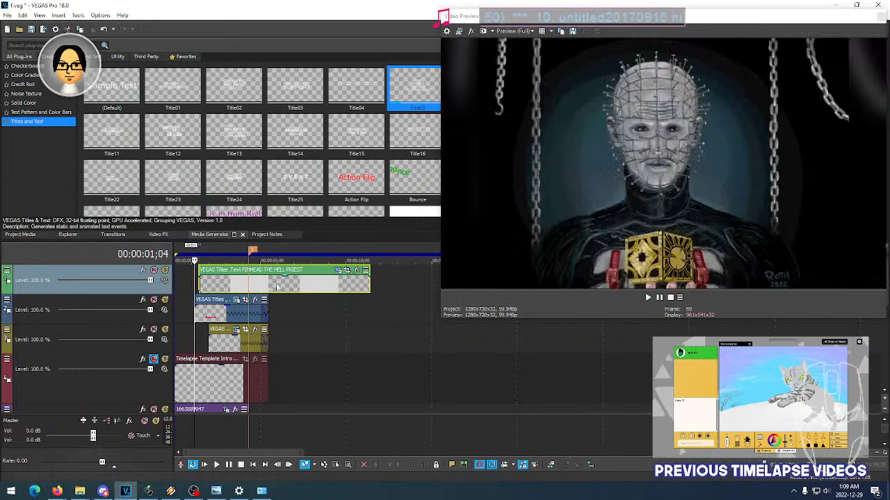
- Try the Slide Right animation on the PINHEAD THE HELL PRIEST text and play back the intro from 00:00:01;04
{"action": "left_click", "coordinate": [335, 271]}
{"action": "left_click", "coordinate": [299, 196]}
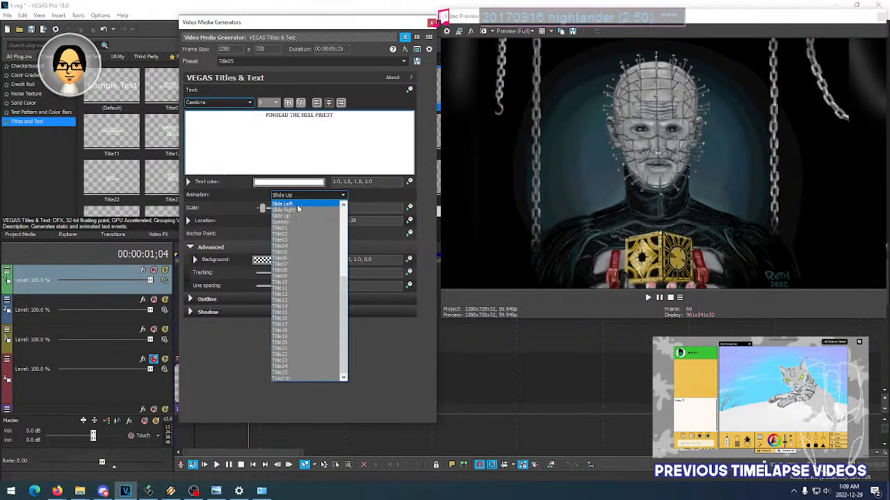
{"action": "left_click", "coordinate": [298, 211]}
{"action": "left_click", "coordinate": [432, 22]}
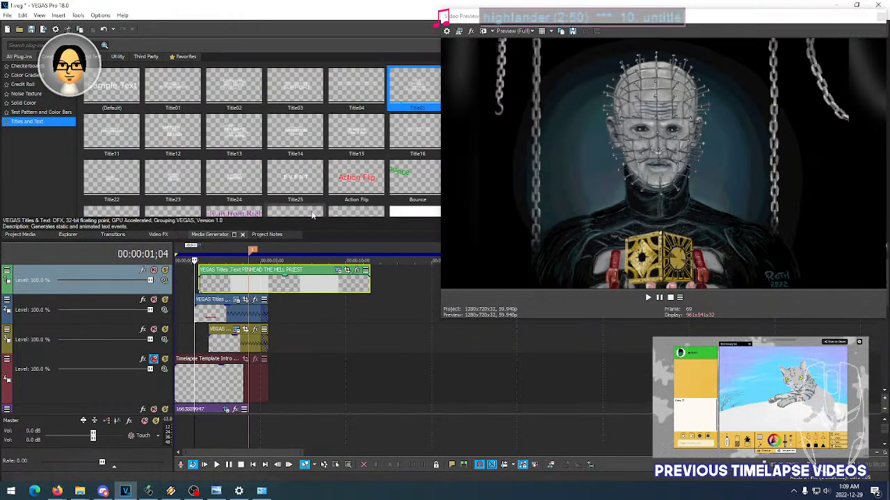
{"action": "key", "text": "space"}
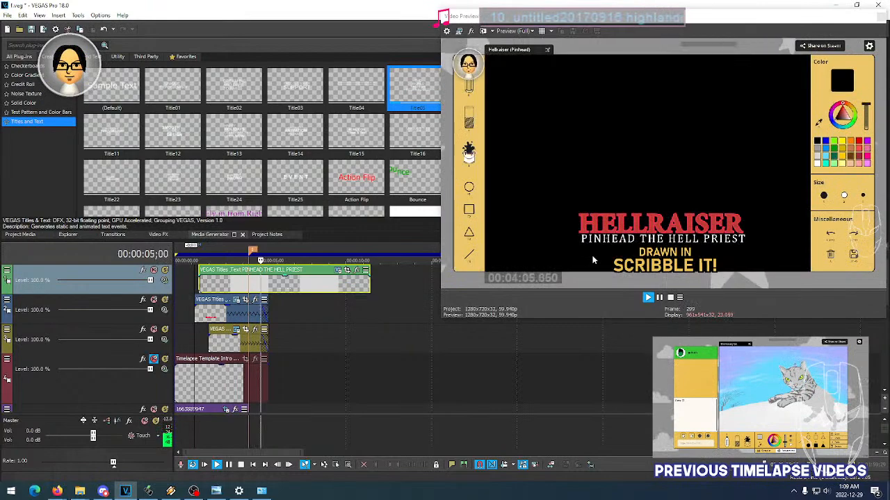
{"action": "key", "text": "space"}
- Try the Title06 animation on the PINHEAD THE HELL PRIEST text and play back how the subtitle enters
{"action": "left_click", "coordinate": [335, 271]}
{"action": "left_click", "coordinate": [313, 195]}
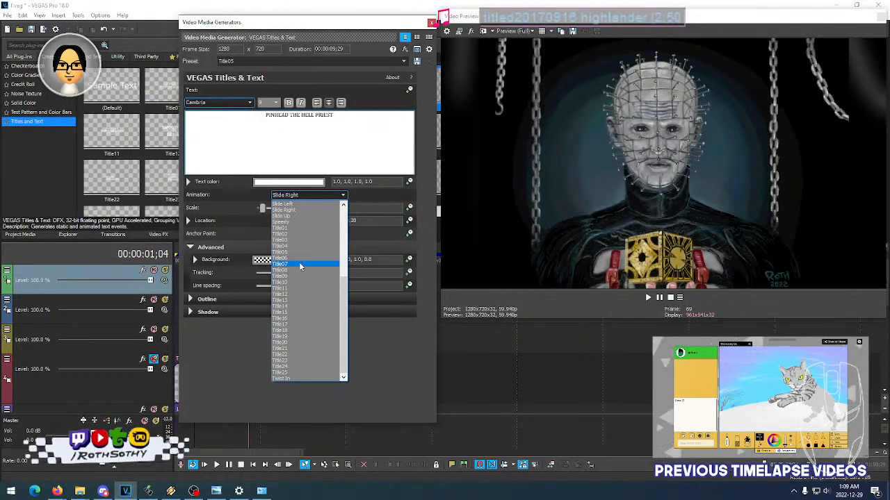
{"action": "left_click", "coordinate": [299, 258]}
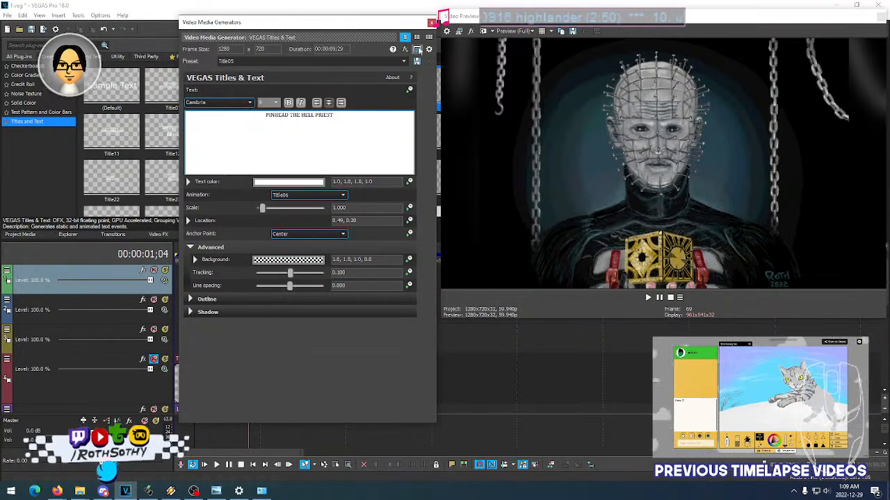
{"action": "left_click", "coordinate": [432, 24]}
{"action": "key", "text": "space"}
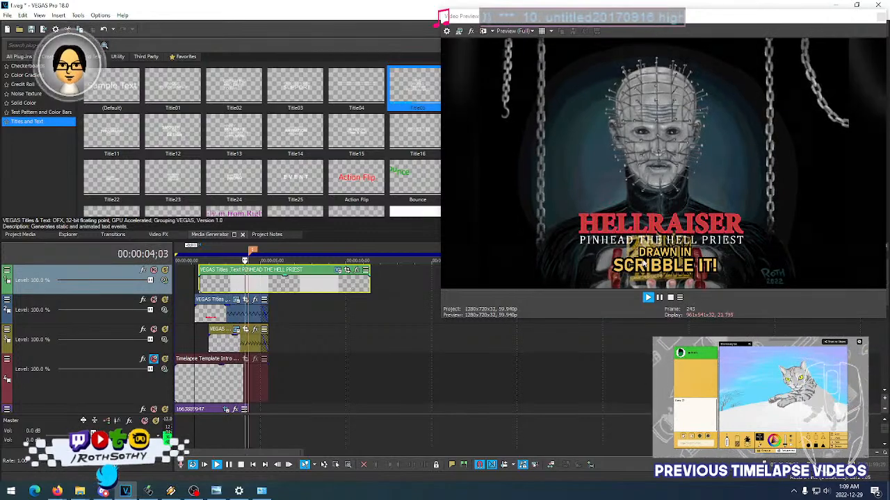
{"action": "key", "text": "space"}
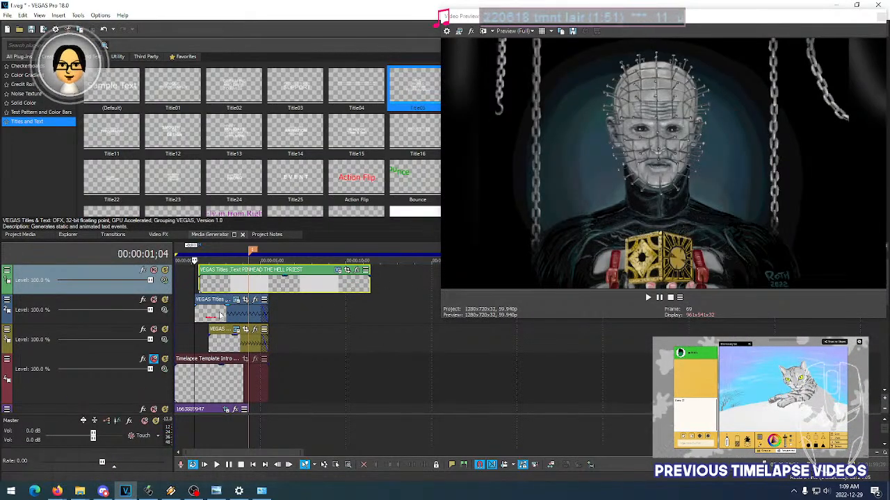
{"action": "key", "text": "space"}
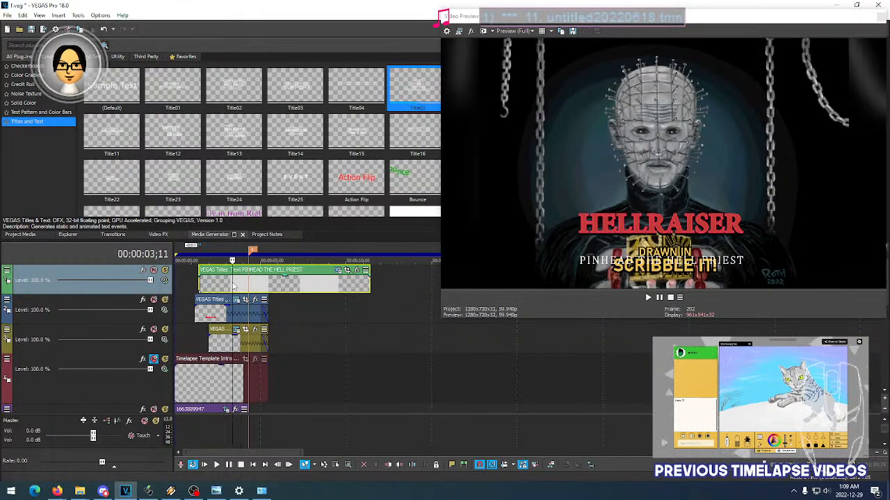
{"action": "left_click", "coordinate": [171, 492]}
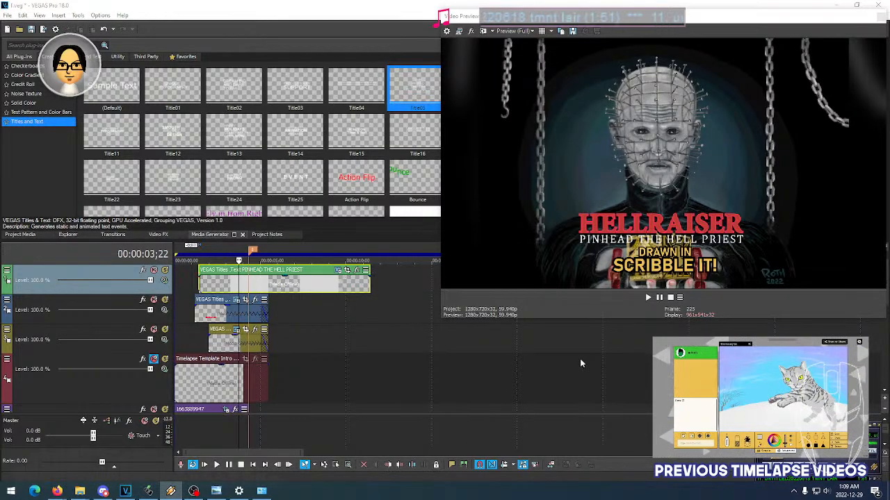
- Set the PINHEAD THE HELL PRIEST text's animation to Title07 and play back the intro titles
{"action": "left_click", "coordinate": [338, 271]}
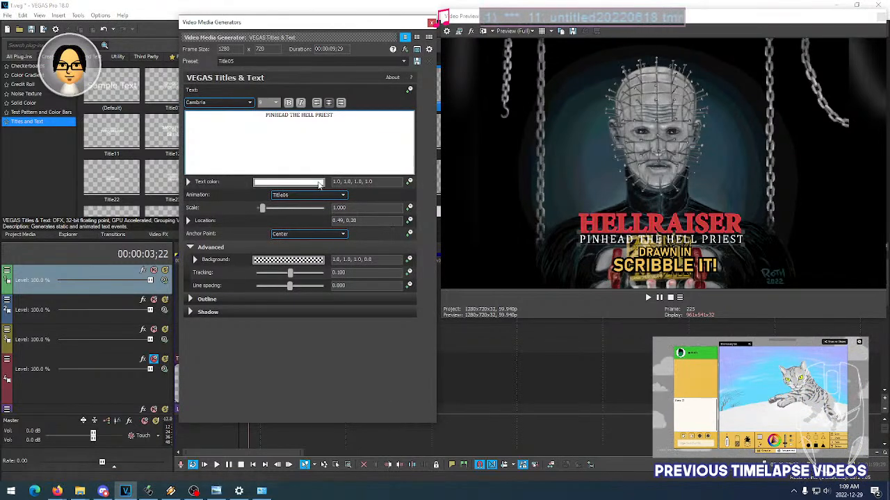
{"action": "left_click", "coordinate": [297, 199]}
{"action": "left_click", "coordinate": [299, 264]}
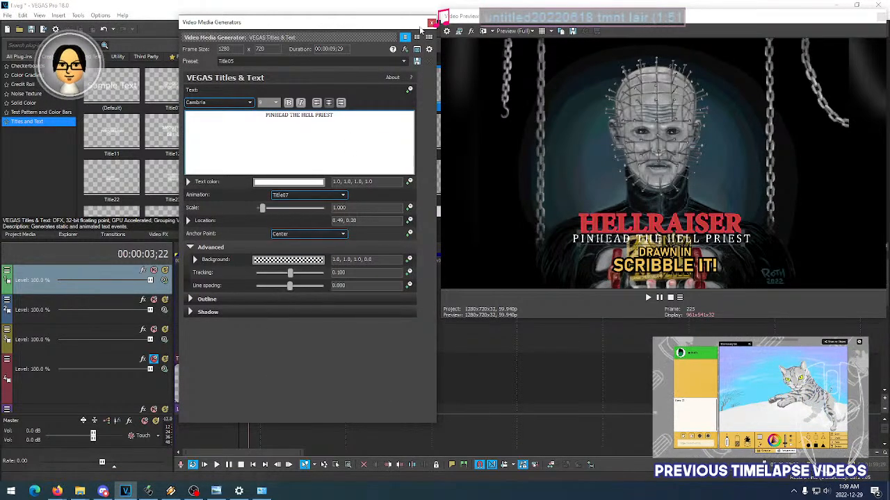
{"action": "left_click", "coordinate": [431, 22]}
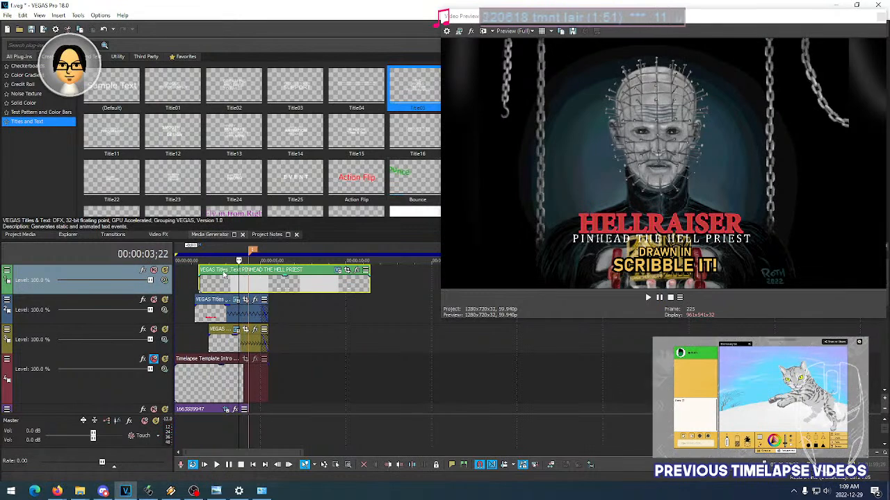
{"action": "key", "text": "space"}
{"action": "scroll", "coordinate": [232, 282], "scroll_direction": "down", "scroll_amount": 2}
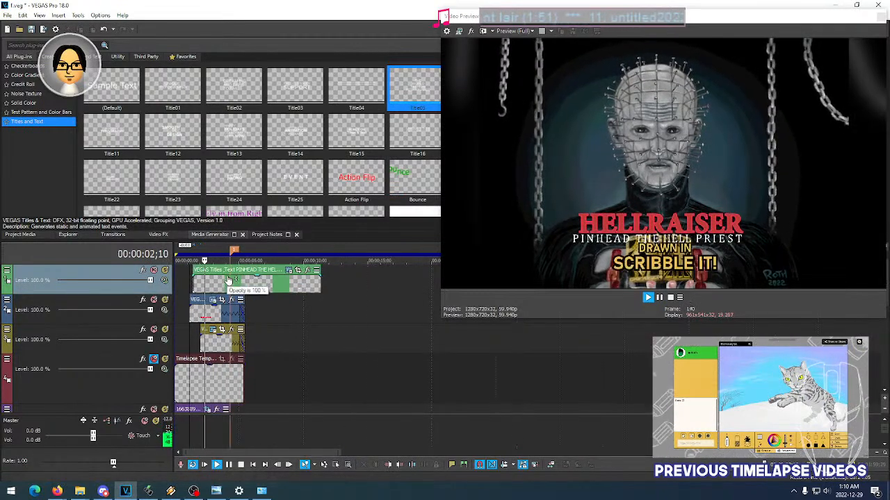
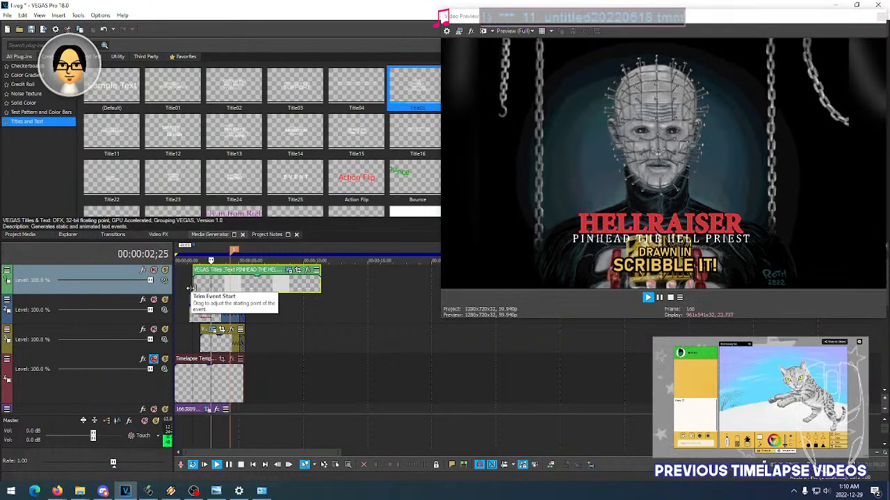
- Try the next animation after Title07 on the PINHEAD THE HELL PRIEST text and play back the intro titles from 00:00:01;12
{"action": "key", "text": "space"}
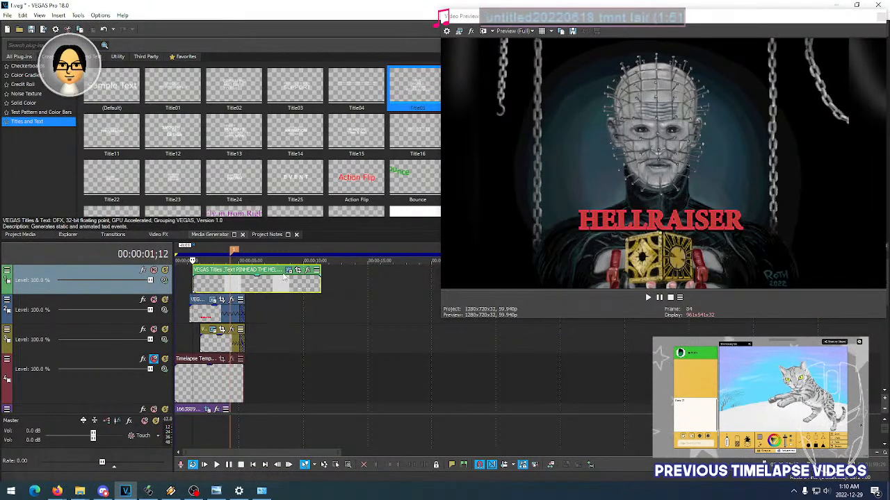
{"action": "left_click", "coordinate": [170, 491]}
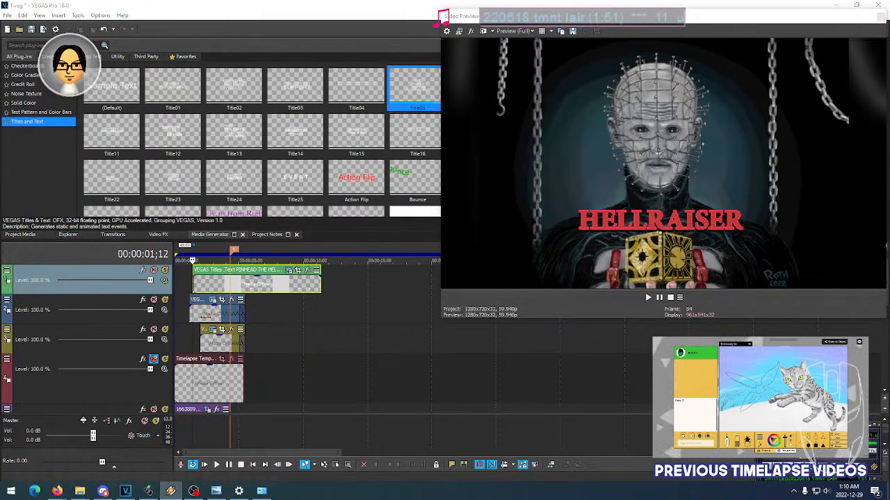
{"action": "left_click", "coordinate": [289, 270]}
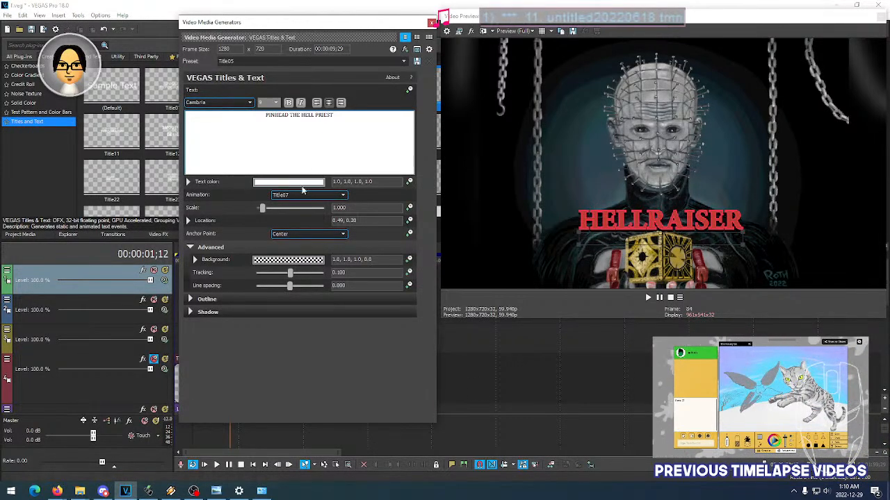
{"action": "left_click", "coordinate": [297, 195]}
{"action": "left_click", "coordinate": [297, 195]}
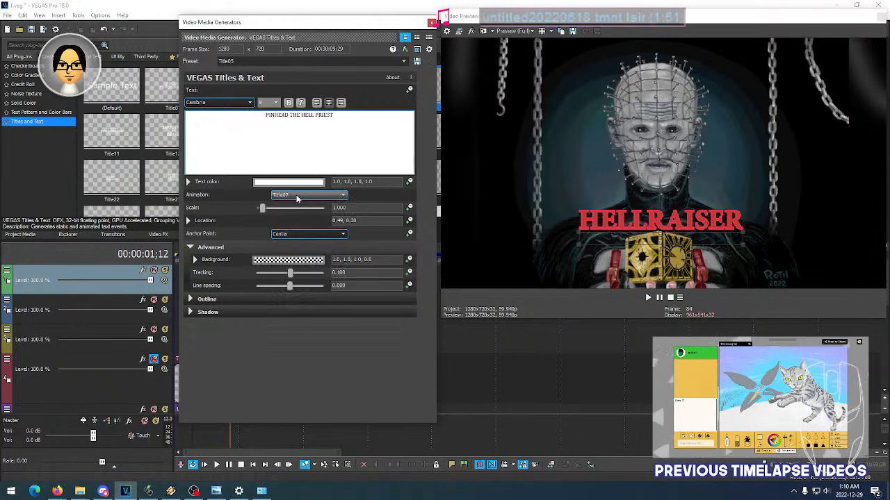
{"action": "left_click", "coordinate": [431, 22]}
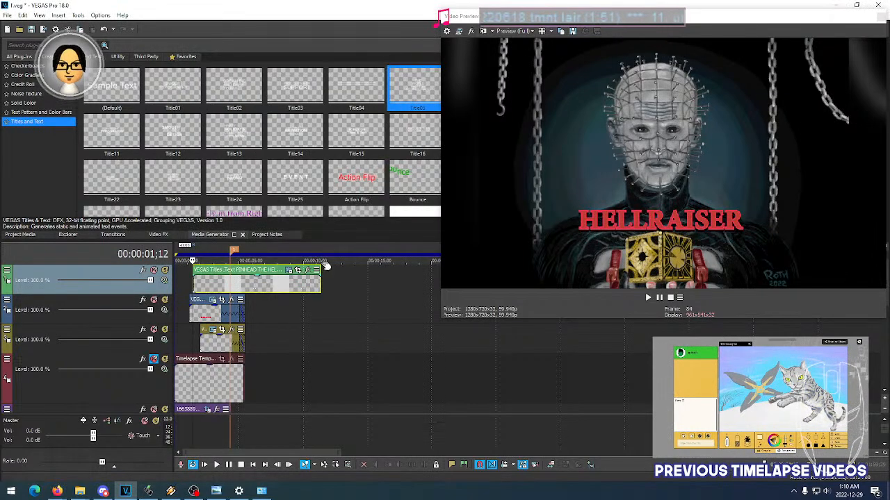
{"action": "key", "text": "space"}
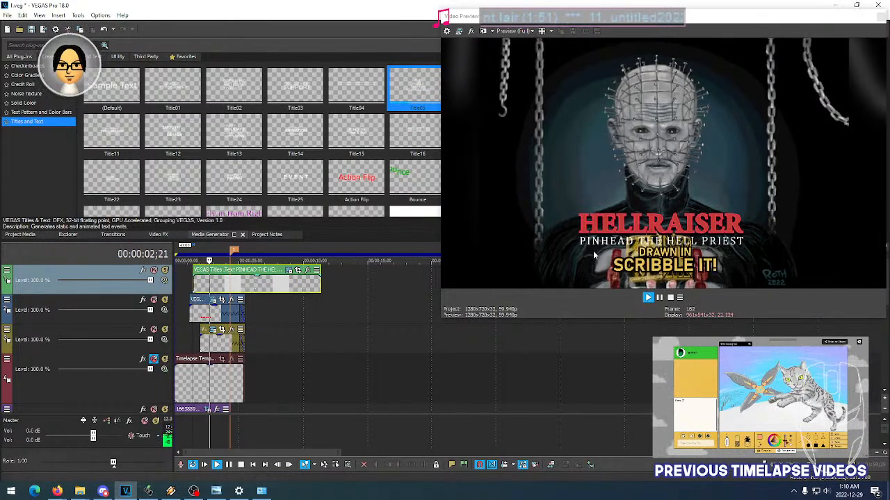
{"action": "key", "text": "space"}
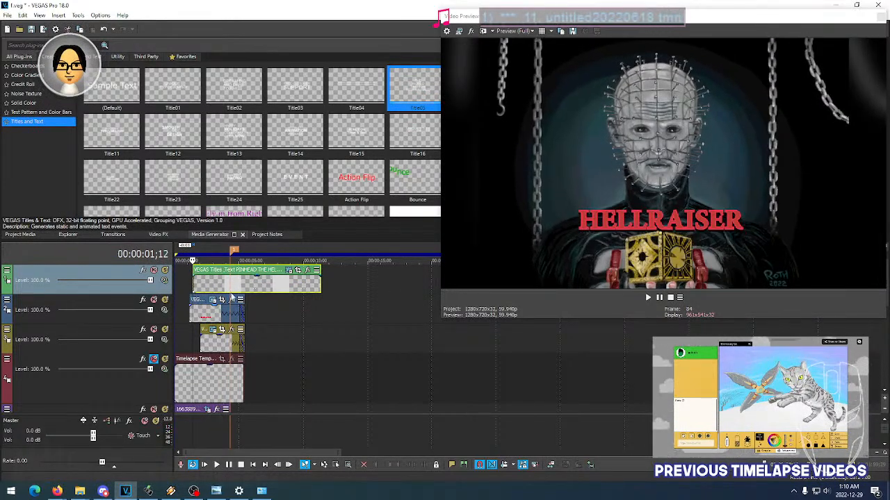
- Replay the PINHEAD THE HELL PRIEST subtitle's entrance several times from different points near the start of its event
{"action": "left_click", "coordinate": [208, 292]}
{"action": "left_click_drag", "start_coordinate": [209, 292], "coordinate": [210, 292]}
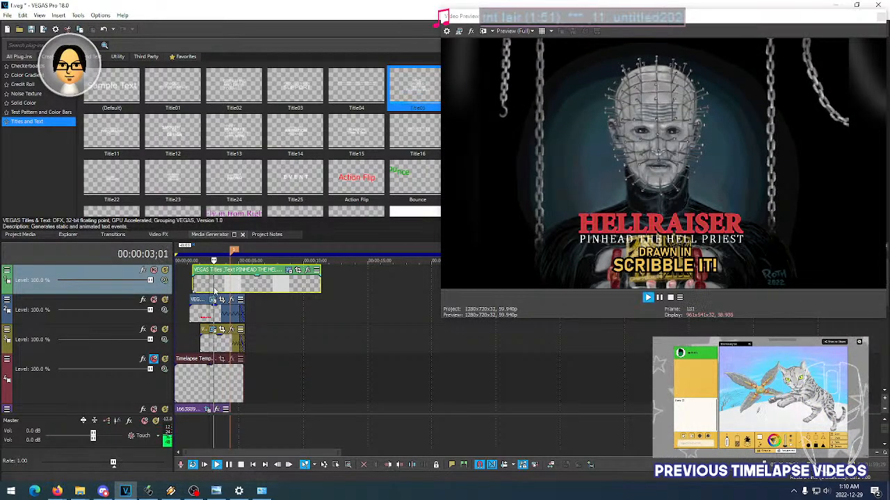
{"action": "left_click_drag", "start_coordinate": [215, 292], "coordinate": [214, 287]}
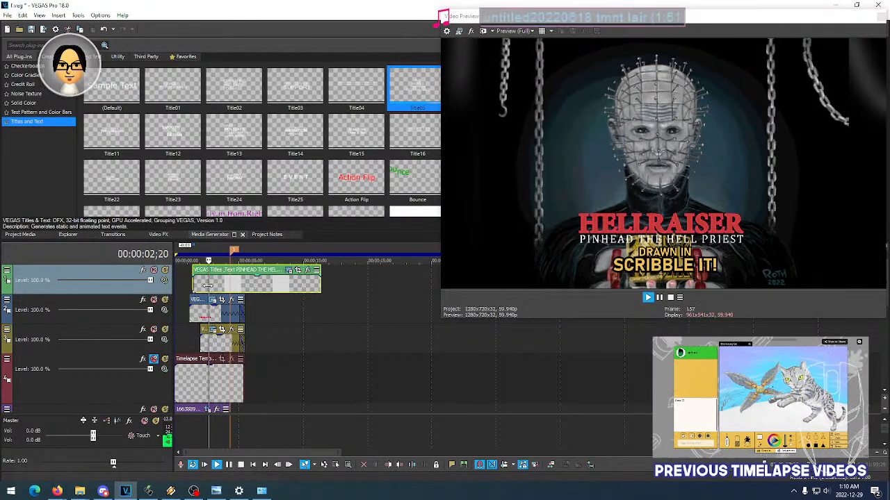
{"action": "left_click", "coordinate": [207, 285]}
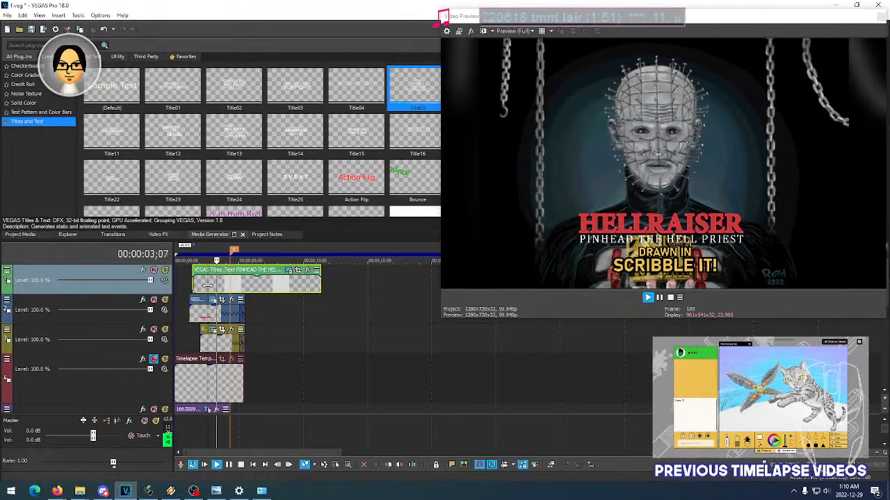
{"action": "left_click", "coordinate": [207, 285]}
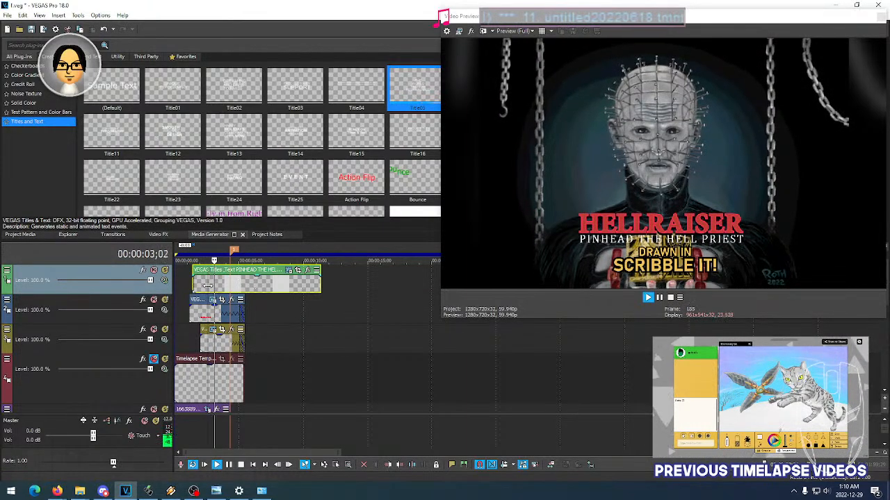
{"action": "left_click", "coordinate": [201, 286]}
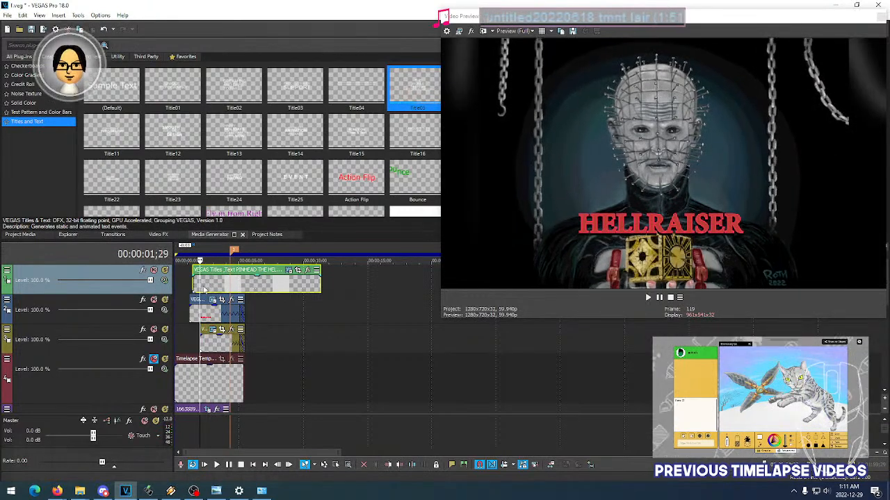
{"action": "key", "text": "space"}
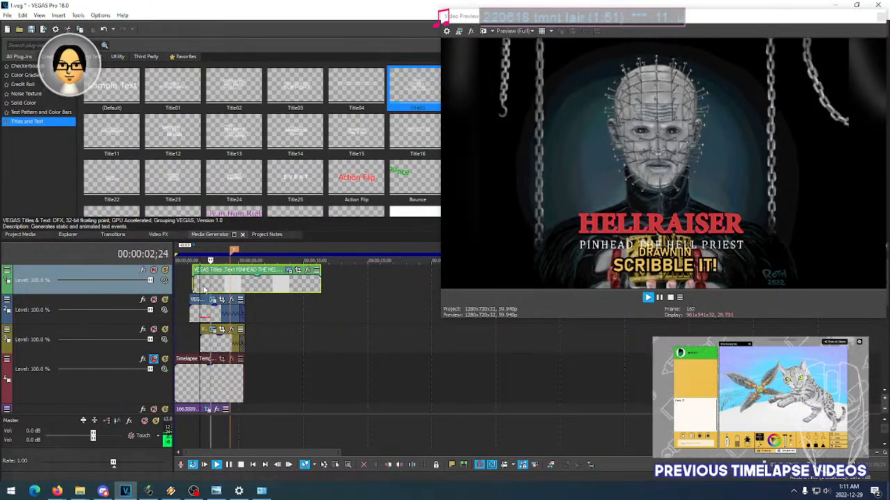
{"action": "left_click", "coordinate": [204, 286]}
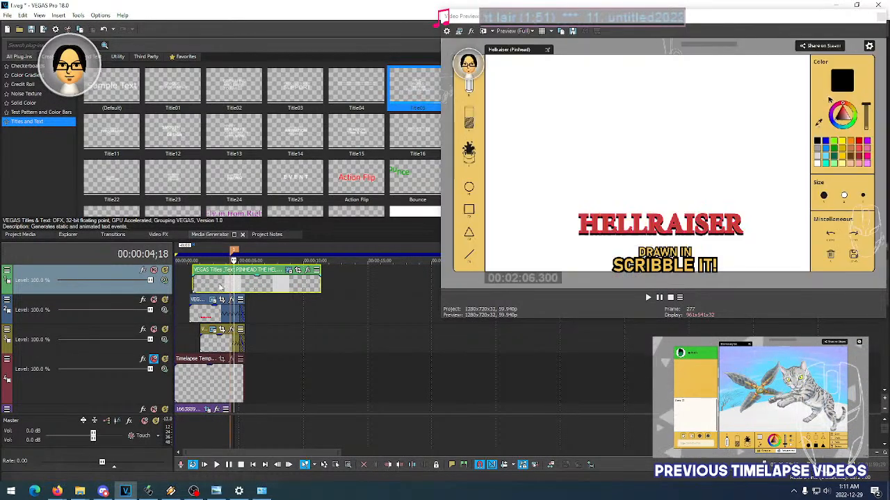
{"action": "key", "text": "space"}
- Try the Title09 animation on the PINHEAD THE HELL PRIEST text and play back the subtitle's entrance
{"action": "left_click", "coordinate": [290, 271]}
{"action": "left_click", "coordinate": [309, 194]}
{"action": "left_click", "coordinate": [309, 266]}
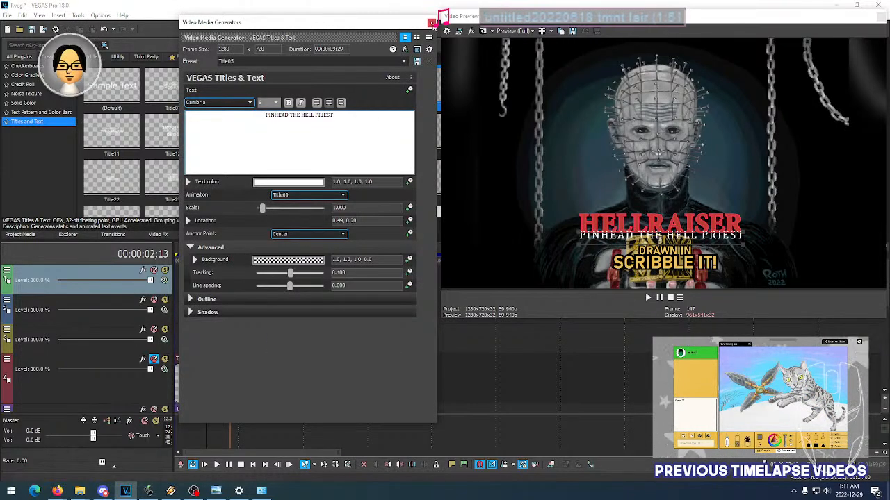
{"action": "left_click", "coordinate": [431, 23]}
{"action": "key", "text": "space"}
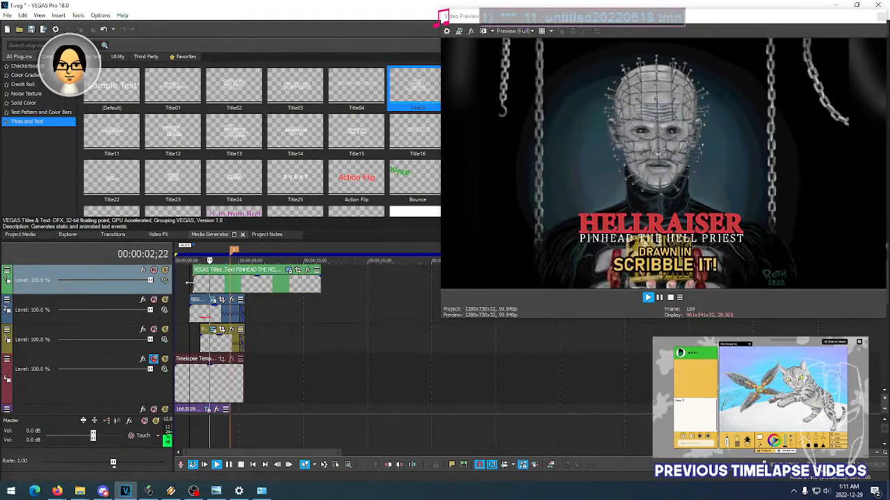
{"action": "key", "text": "space"}
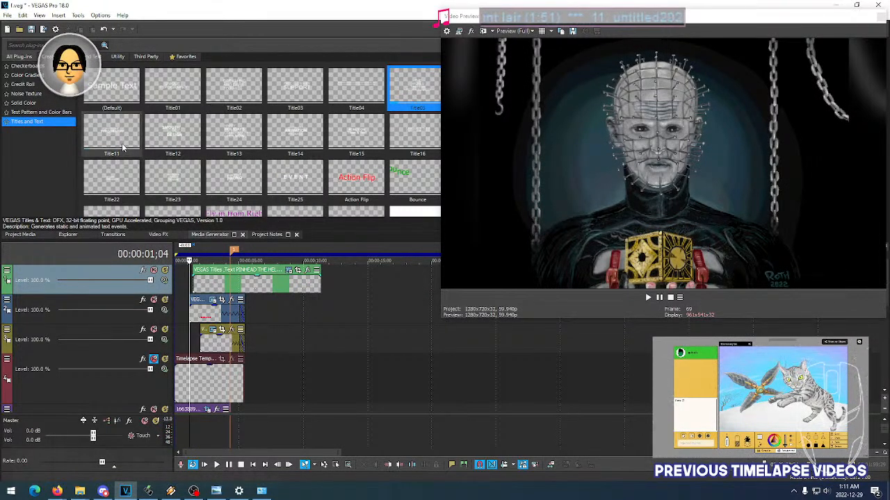
- Try the Title10 animation on the PINHEAD THE HELL PRIEST text and play back the intro twice from 00:00:01;04
{"action": "left_click", "coordinate": [289, 270]}
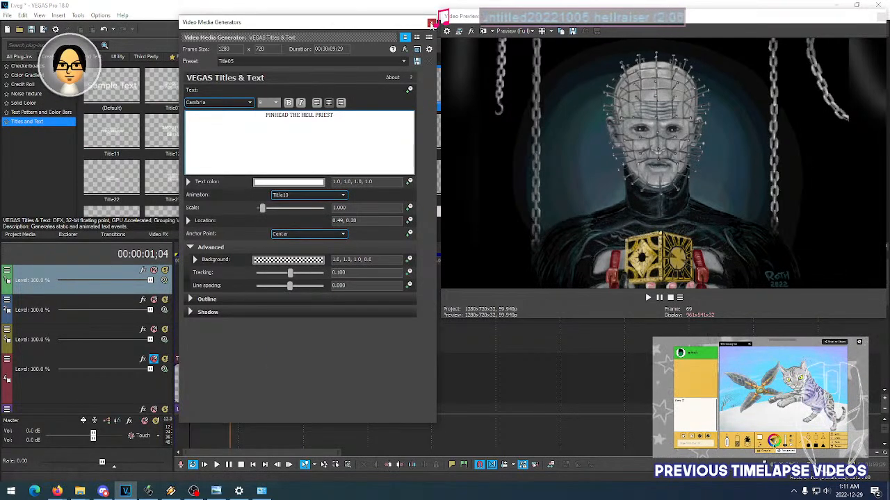
{"action": "left_click", "coordinate": [431, 22]}
{"action": "key", "text": "space"}
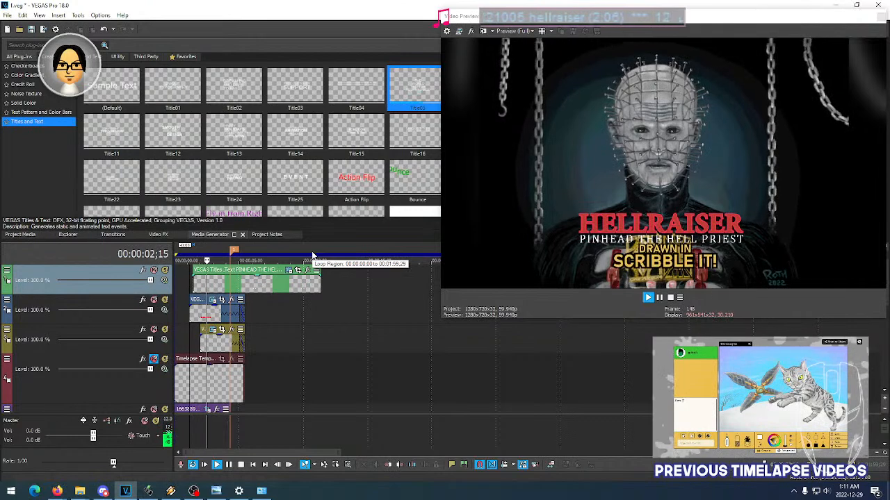
{"action": "key", "text": "space"}
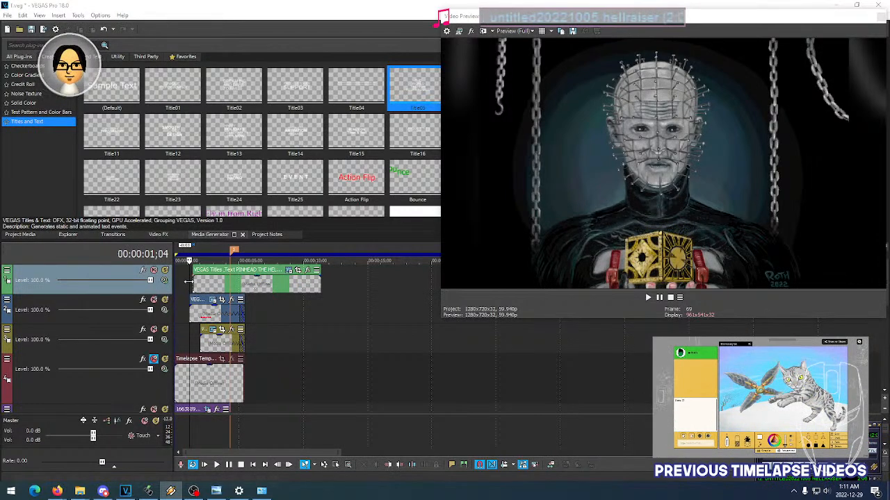
{"action": "key", "text": "space"}
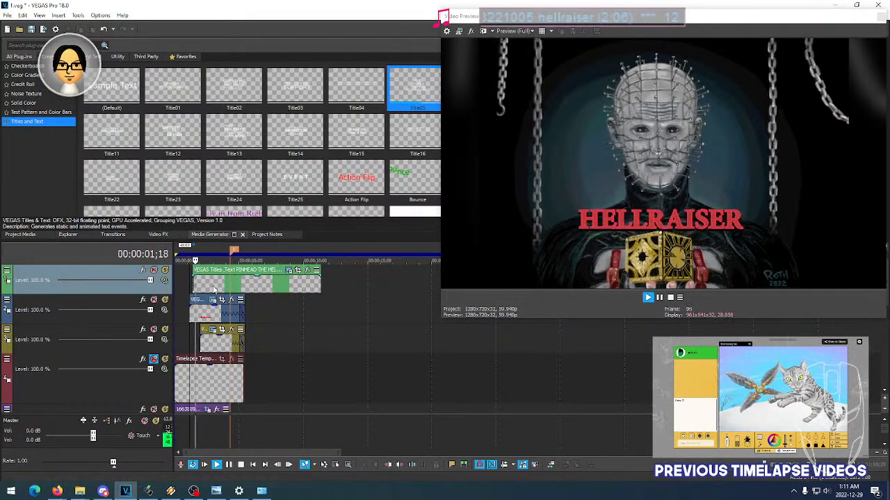
{"action": "key", "text": "space"}
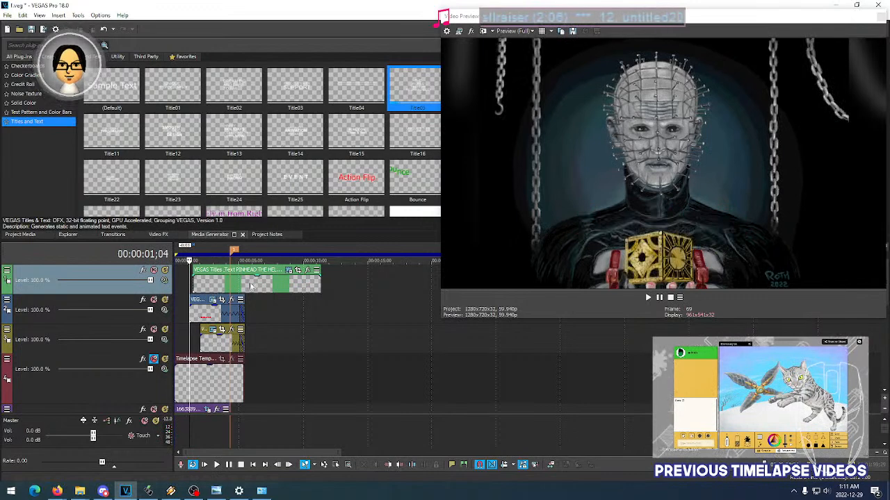
- Try the Title11 animation on the PINHEAD THE HELL PRIEST text and play back how it moves against the HELLRAISER title
{"action": "left_click", "coordinate": [290, 270]}
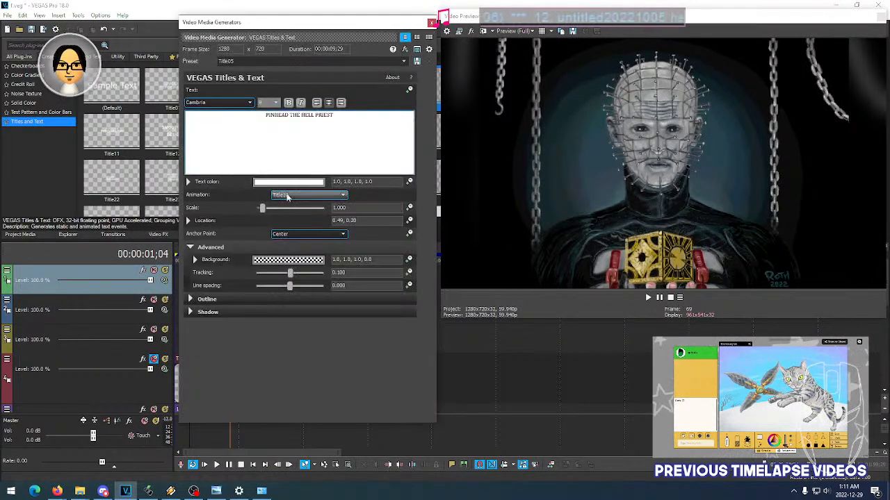
{"action": "left_click", "coordinate": [430, 23]}
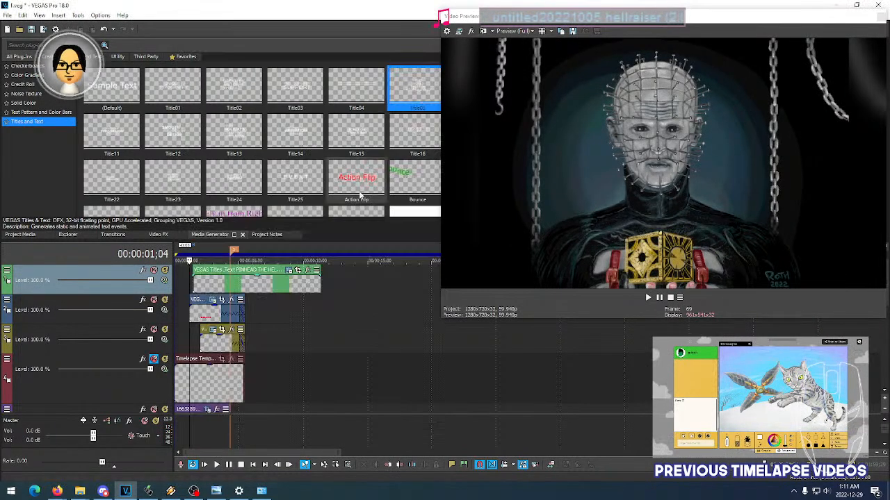
{"action": "key", "text": "space"}
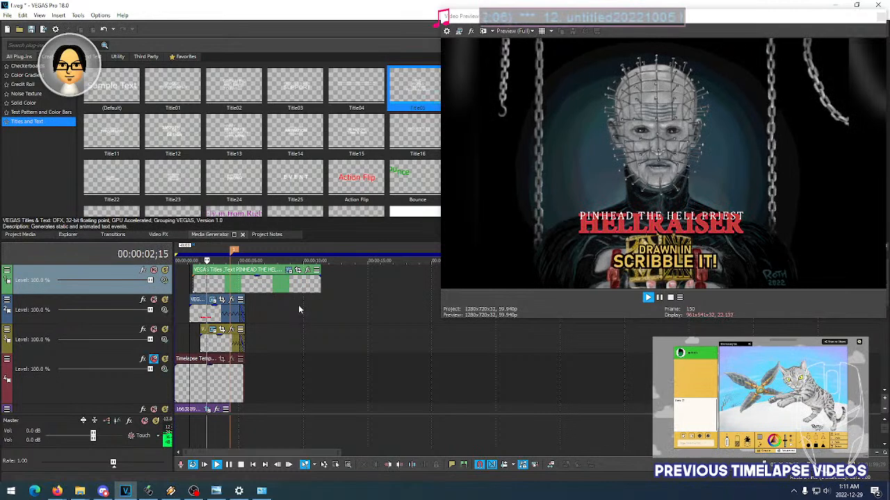
{"action": "key", "text": "space"}
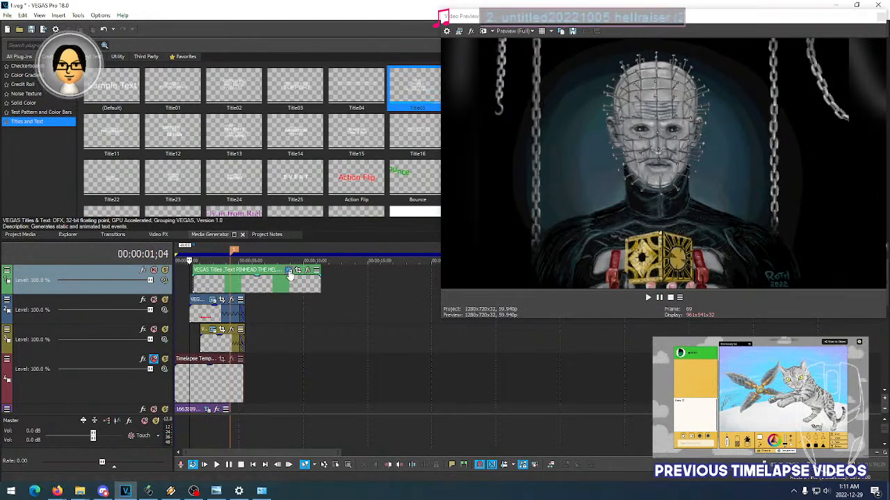
- Change the PINHEAD THE HELL PRIEST text's animation to the one following Title11 and play back the intro from 00:00:01;04
{"action": "left_click", "coordinate": [289, 270]}
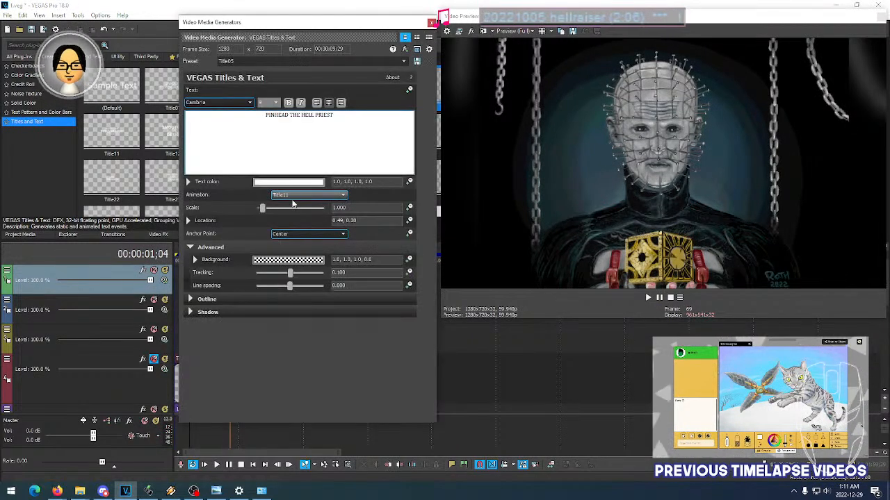
{"action": "left_click", "coordinate": [430, 23]}
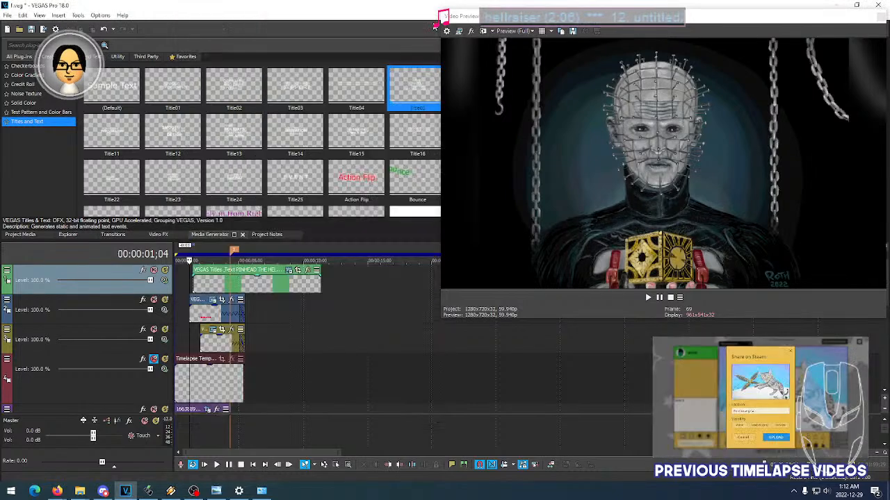
{"action": "key", "text": "space"}
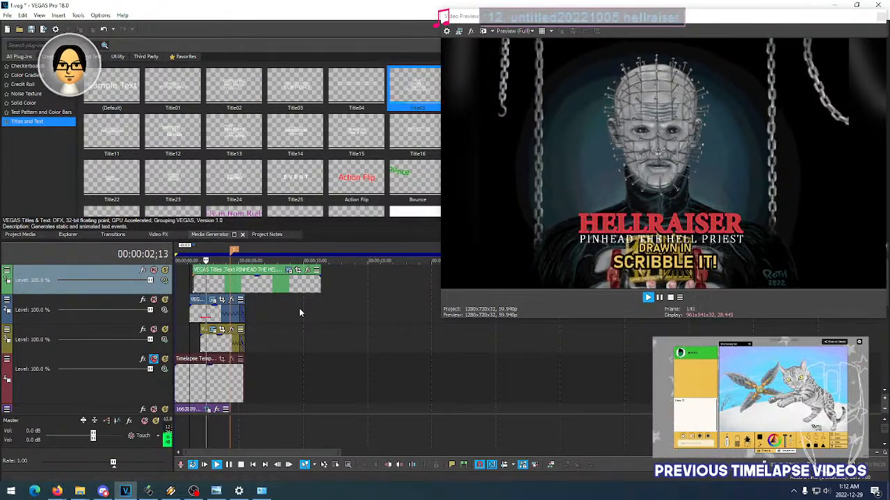
{"action": "key", "text": "space"}
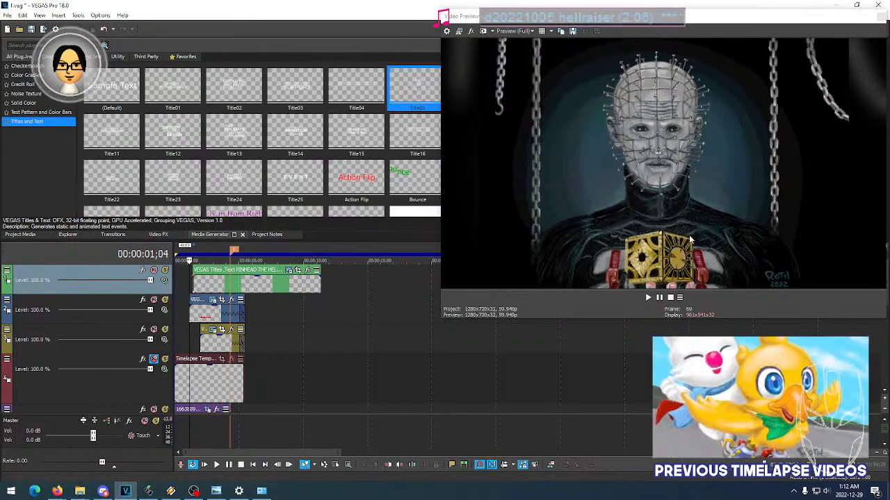
- Replay the intro titles from 00:00:01;04 and inspect single moments of the PINHEAD THE HELL PRIEST event
{"action": "key", "text": "space"}
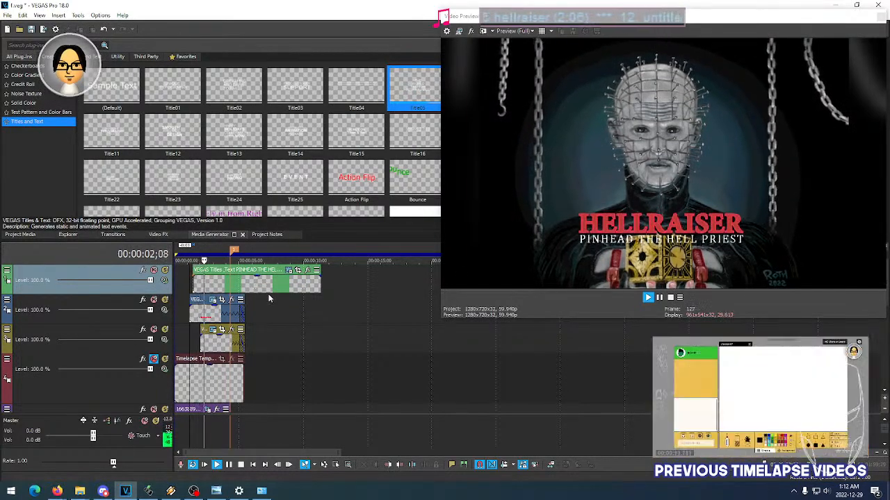
{"action": "key", "text": "space"}
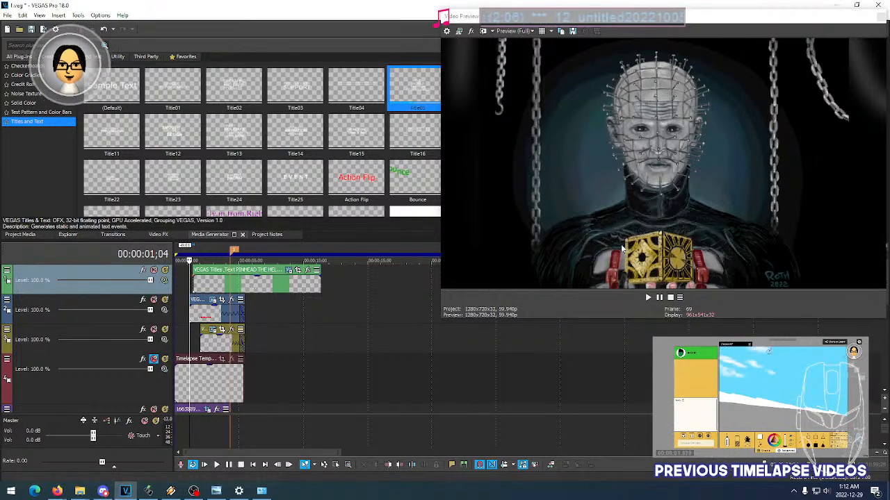
{"action": "key", "text": "space"}
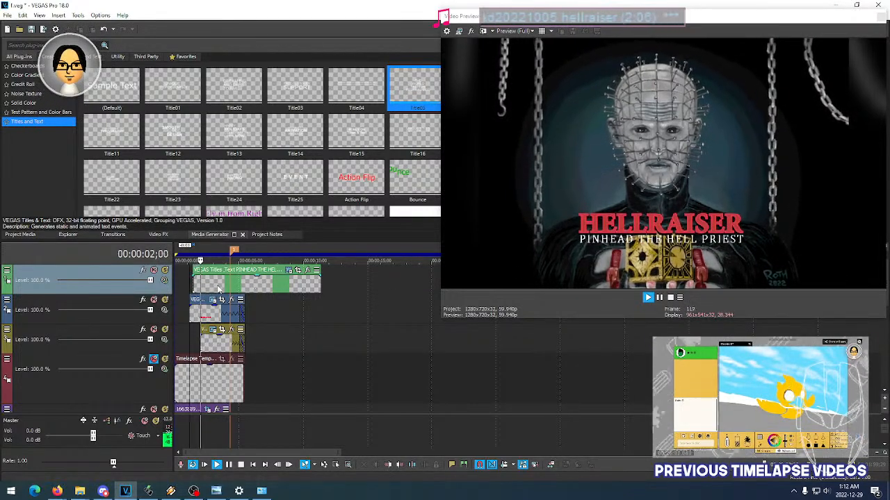
{"action": "left_click", "coordinate": [219, 288]}
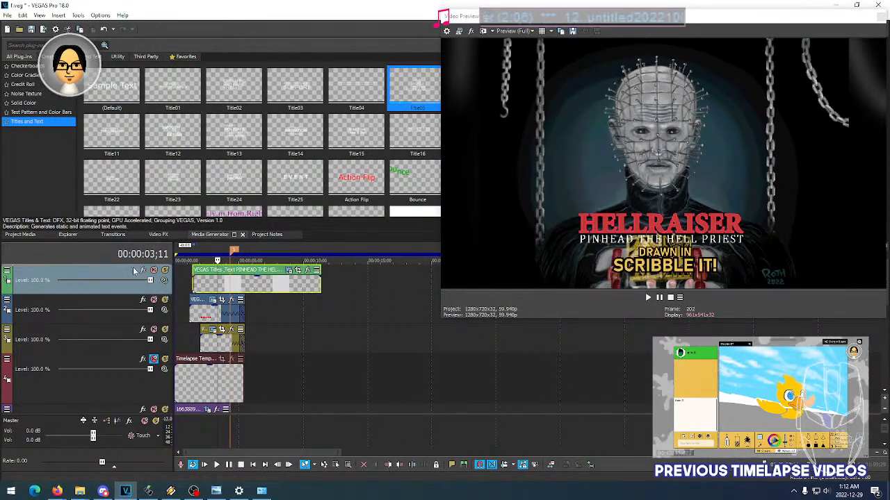
{"action": "left_click", "coordinate": [206, 285]}
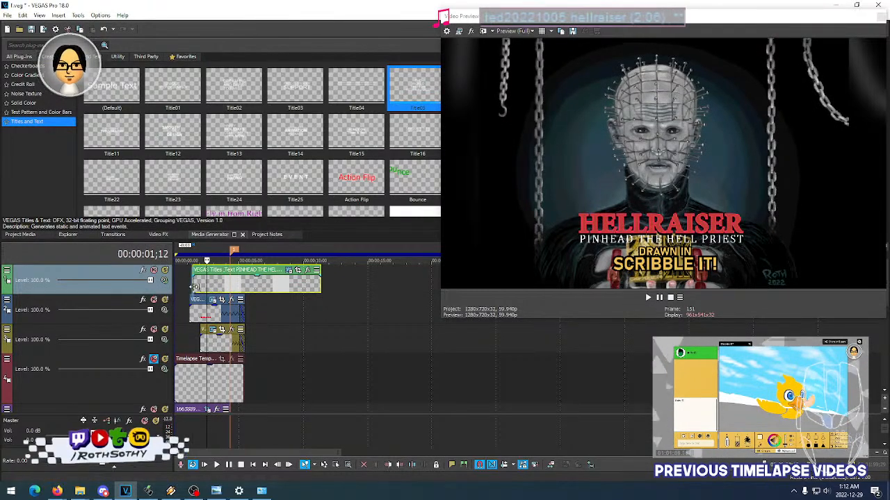
- Park the playhead at 00:00:01;29 and enlarge the Video Preview window until it ends just beyond the PINHEAD THE HELL PRIEST event
{"action": "left_click", "coordinate": [194, 285]}
{"action": "left_click", "coordinate": [201, 285]}
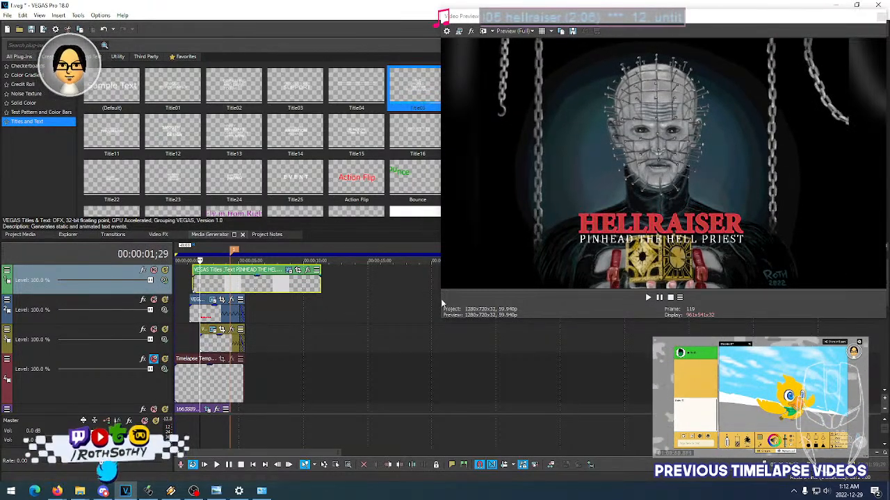
{"action": "left_click_drag", "start_coordinate": [441, 320], "coordinate": [276, 403]}
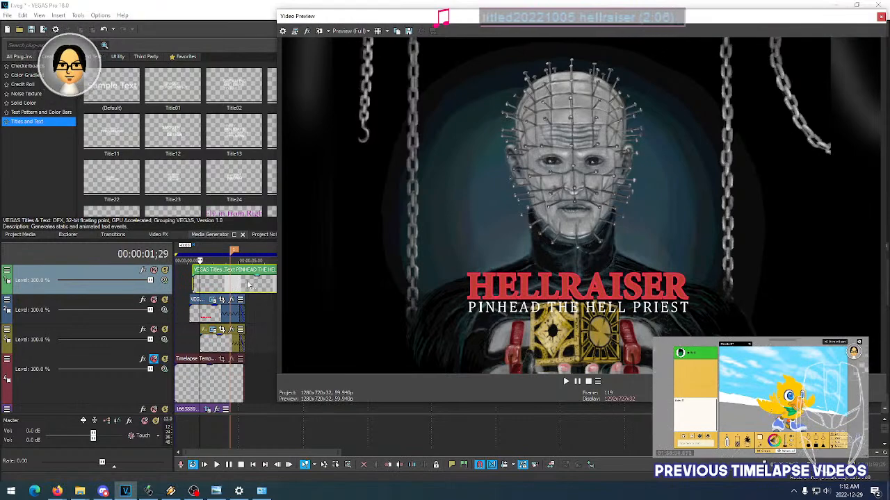
{"action": "left_click_drag", "start_coordinate": [278, 308], "coordinate": [360, 296]}
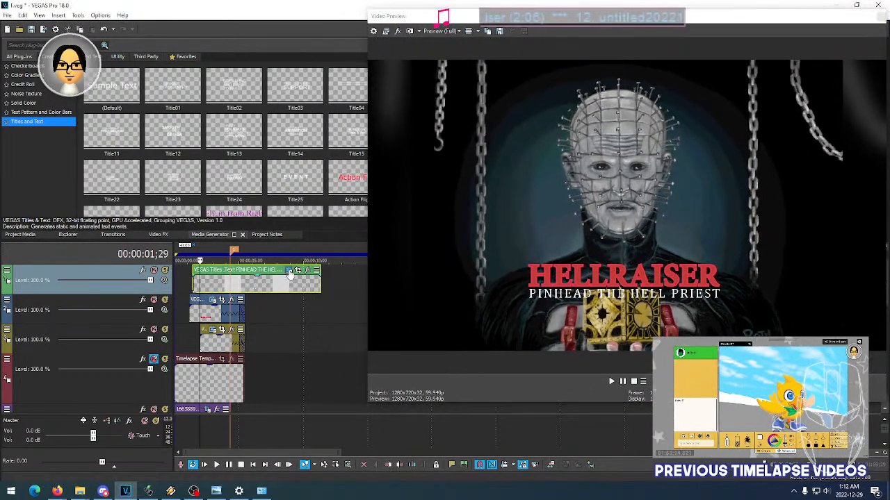
- Open the PINHEAD THE HELL PRIEST text's generator settings and try an outline width of 10.000
{"action": "left_click", "coordinate": [298, 270]}
{"action": "left_click_drag", "start_coordinate": [253, 24], "coordinate": [161, 29]}
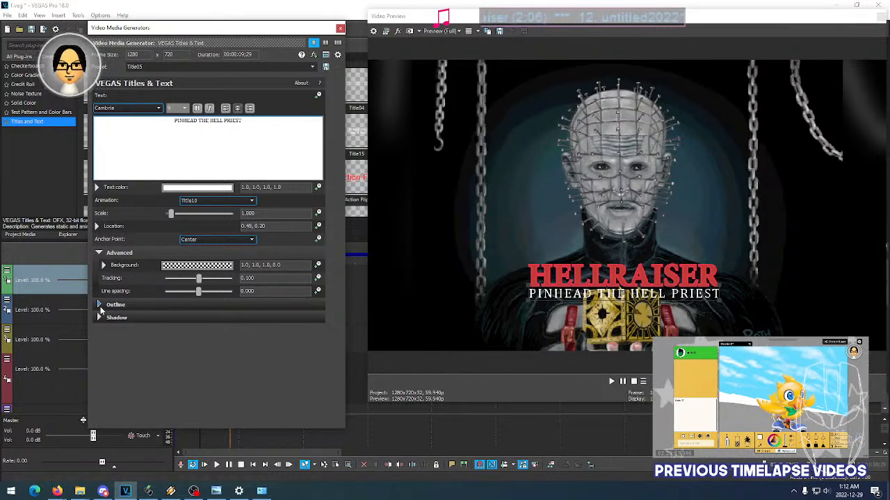
{"action": "left_click", "coordinate": [103, 305]}
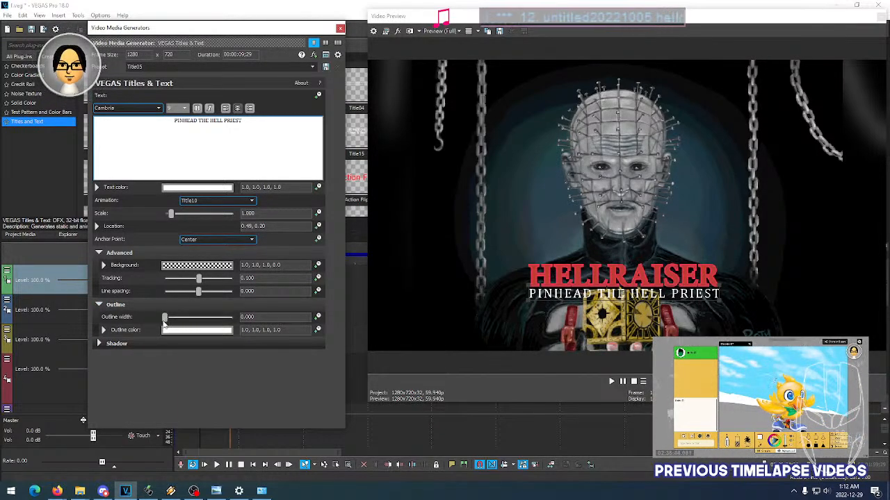
{"action": "left_click_drag", "start_coordinate": [165, 318], "coordinate": [260, 317]}
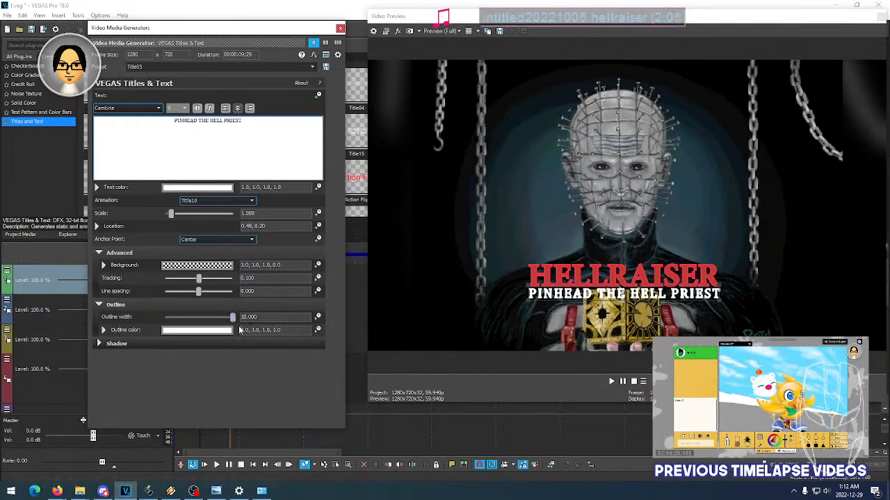
- Set the subtitle's outline color to near-black 0.03, 0.0, 0.0, 1.0 and reduce its outline width to 0.000
{"action": "left_click", "coordinate": [219, 331]}
{"action": "left_click_drag", "start_coordinate": [165, 407], "coordinate": [126, 432]}
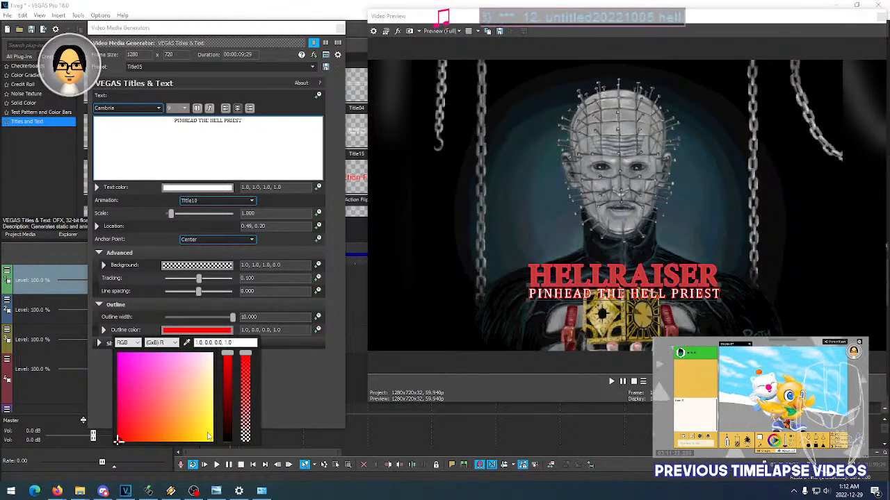
{"action": "left_click", "coordinate": [228, 439]}
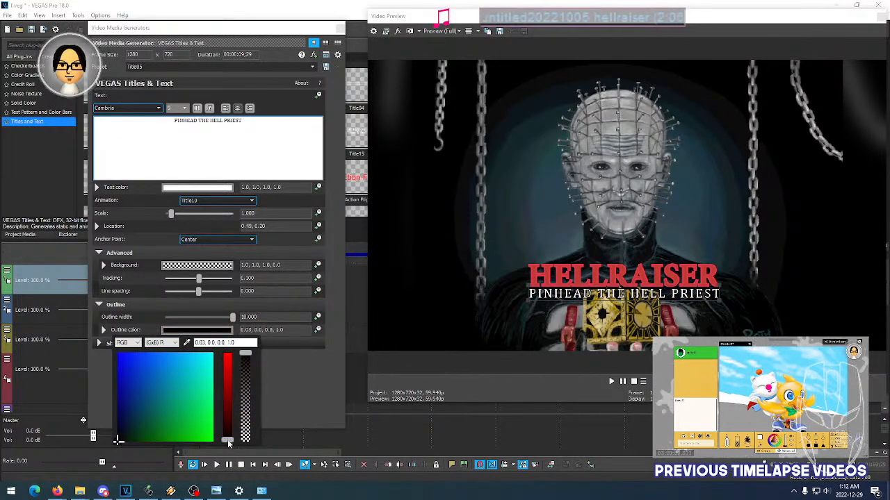
{"action": "left_click", "coordinate": [285, 390]}
{"action": "left_click_drag", "start_coordinate": [232, 317], "coordinate": [142, 317]}
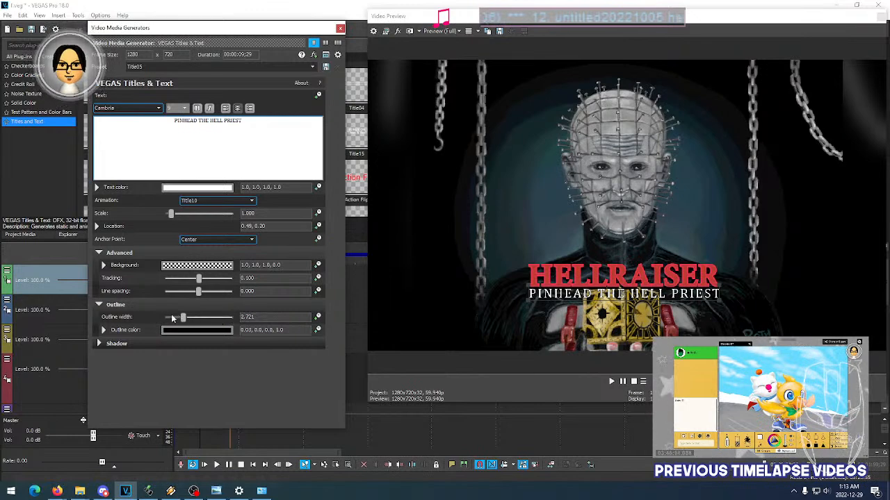
- Enable the subtitle's shadow with offset X 0.000 and offset Y 0.030, and close its generator settings
{"action": "left_click", "coordinate": [102, 343]}
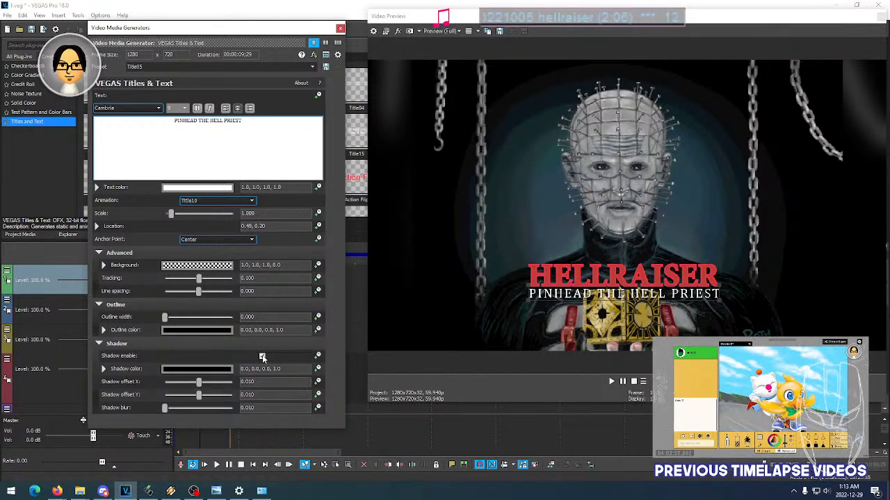
{"action": "left_click", "coordinate": [262, 356]}
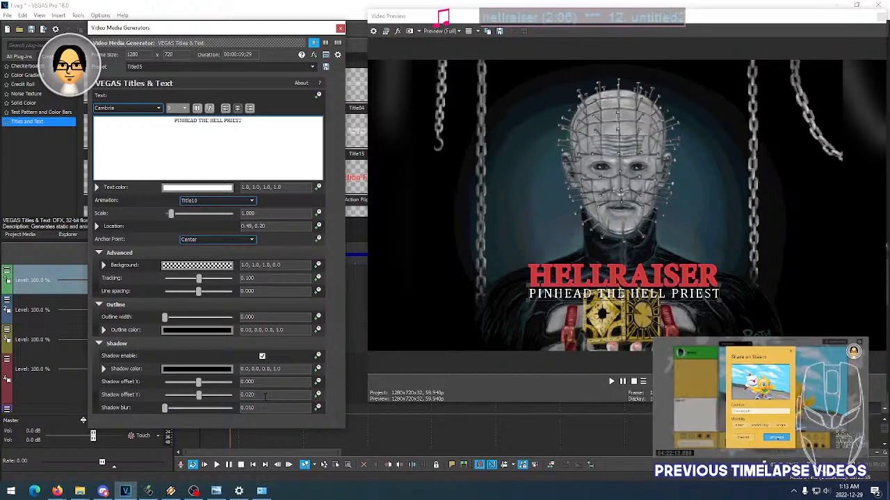
{"action": "scroll", "coordinate": [265, 397], "scroll_direction": "up", "scroll_amount": 1}
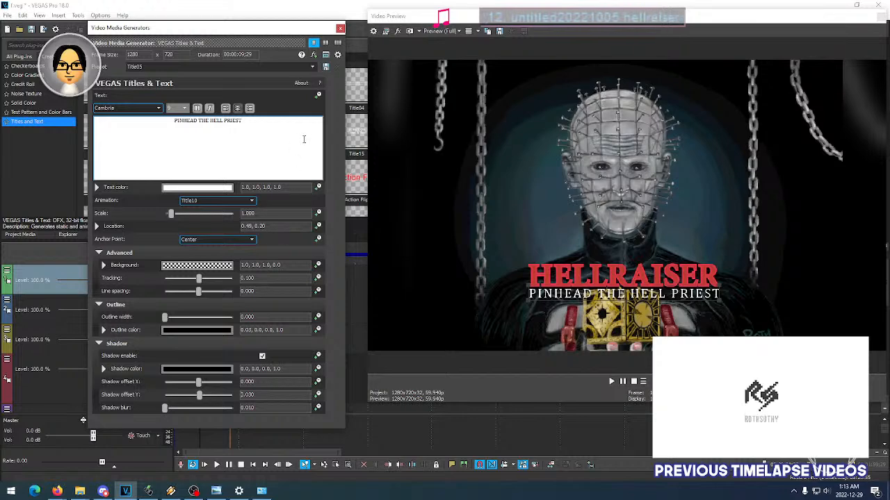
{"action": "left_click", "coordinate": [340, 28]}
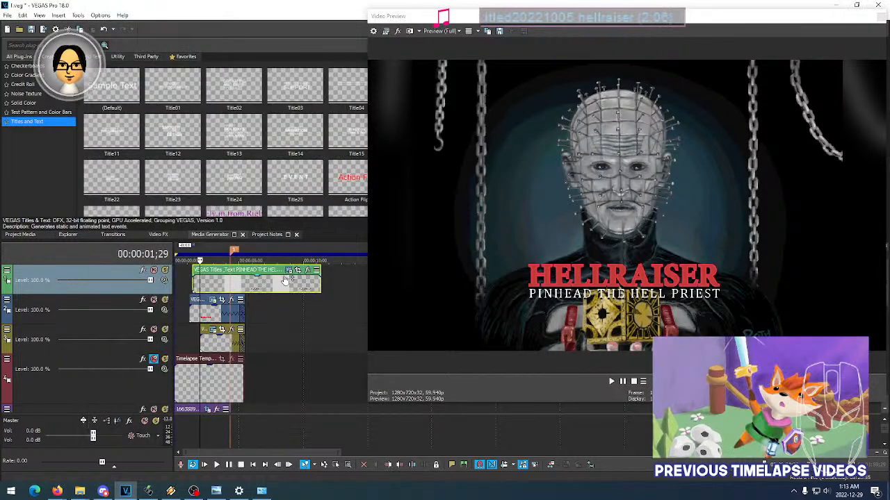
- Play back the intro from just before the PINHEAD THE HELL PRIEST event and inspect the frames at 00:00:01;29 and 00:00:05;14
{"action": "left_click", "coordinate": [185, 272]}
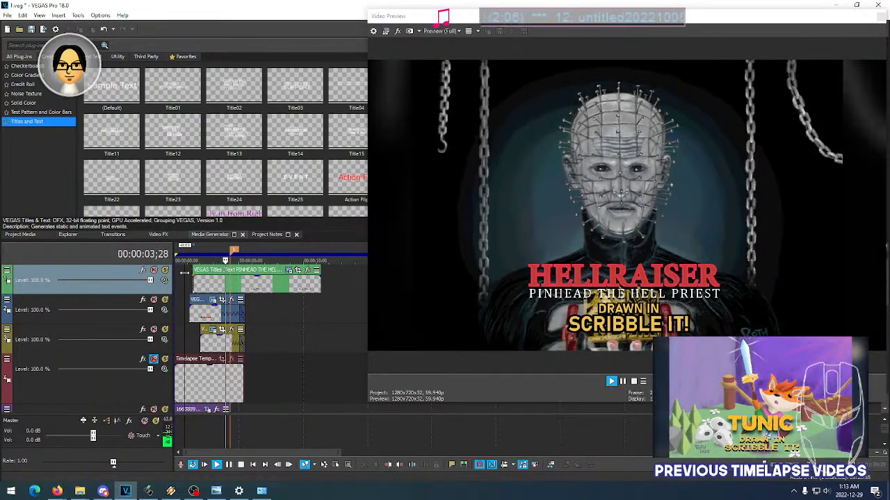
{"action": "key", "text": "space"}
{"action": "key", "text": "space"}
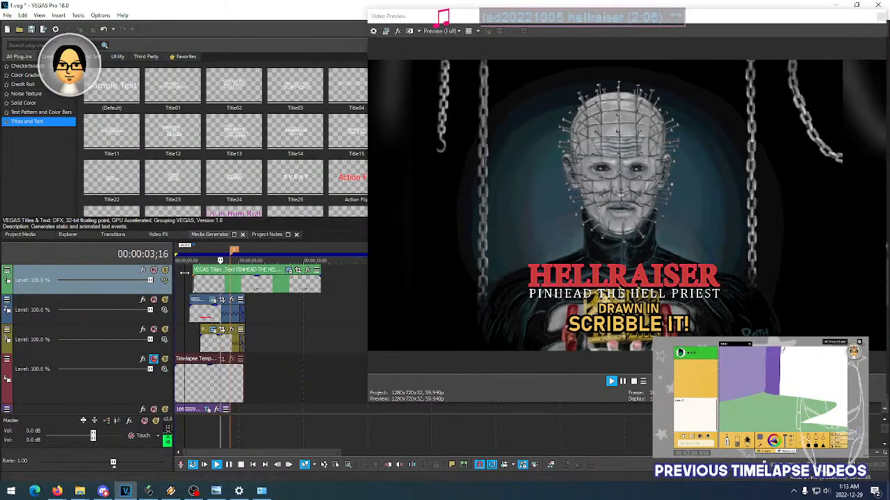
{"action": "left_click", "coordinate": [259, 292]}
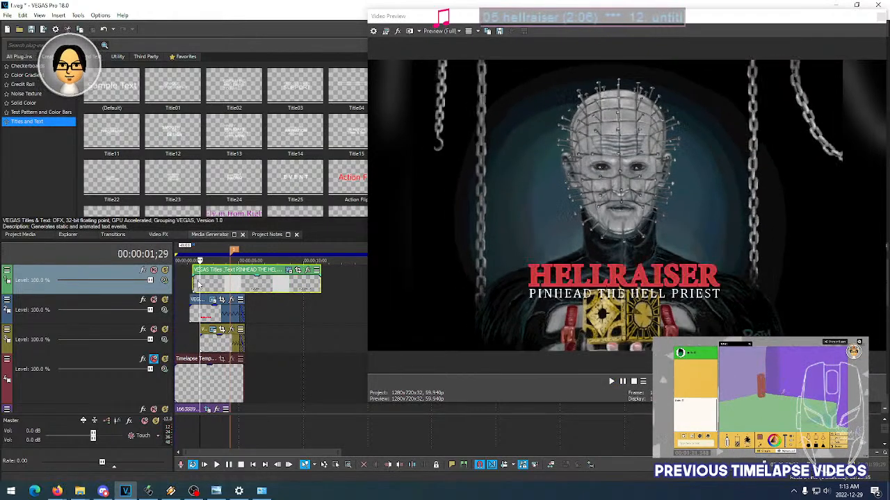
{"action": "left_click", "coordinate": [245, 292]}
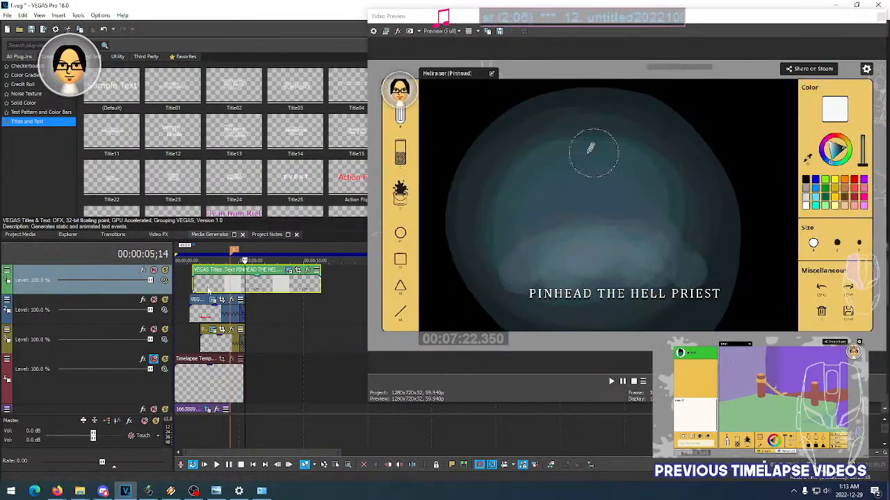
- Replay the intro several times to check the shadowed subtitle against the HELLRAISER and DRAWN IN SCRIBBLE IT! titles
{"action": "left_click", "coordinate": [184, 283]}
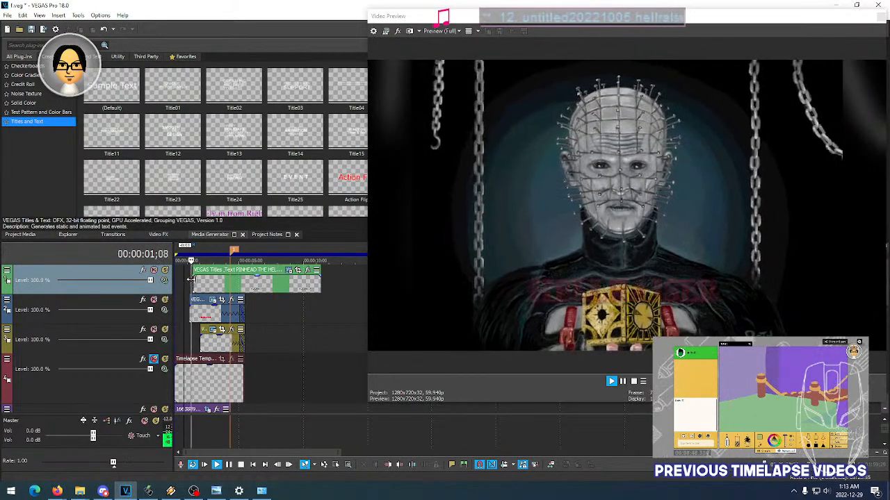
{"action": "key", "text": "space"}
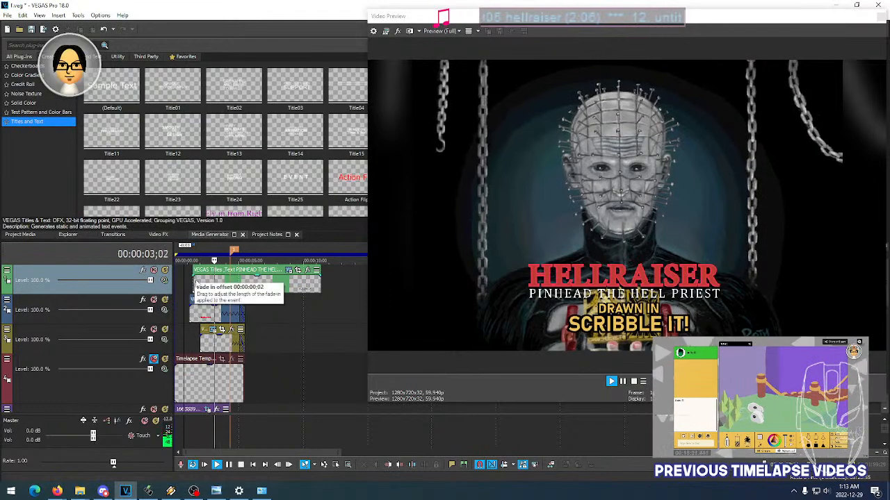
{"action": "key", "text": "space"}
{"action": "key", "text": "space"}
{"action": "key", "text": "space"}
{"action": "key", "text": "space"}
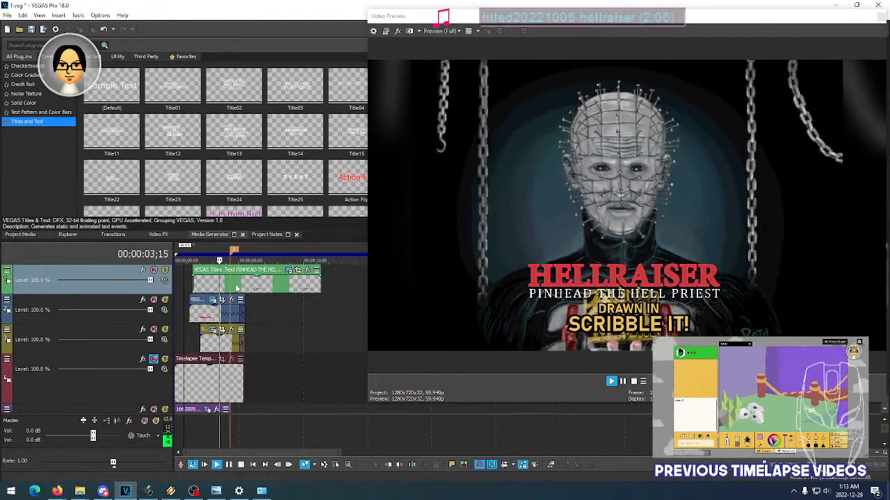
{"action": "key", "text": "space"}
{"action": "key", "text": "space"}
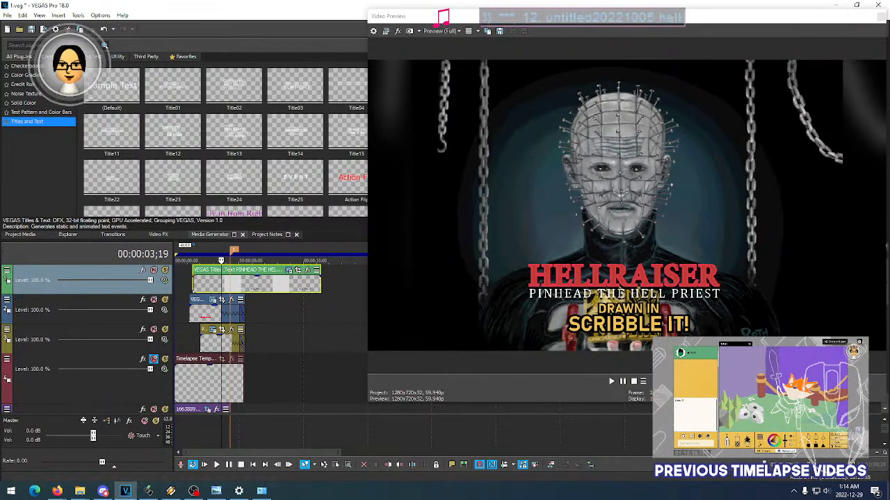
- Narrow the preview window slightly, open the upper Pinhead image's Event Pan/Crop and add a Position keyframe at 00:00:04;05
{"action": "left_click_drag", "start_coordinate": [885, 394], "coordinate": [865, 393]}
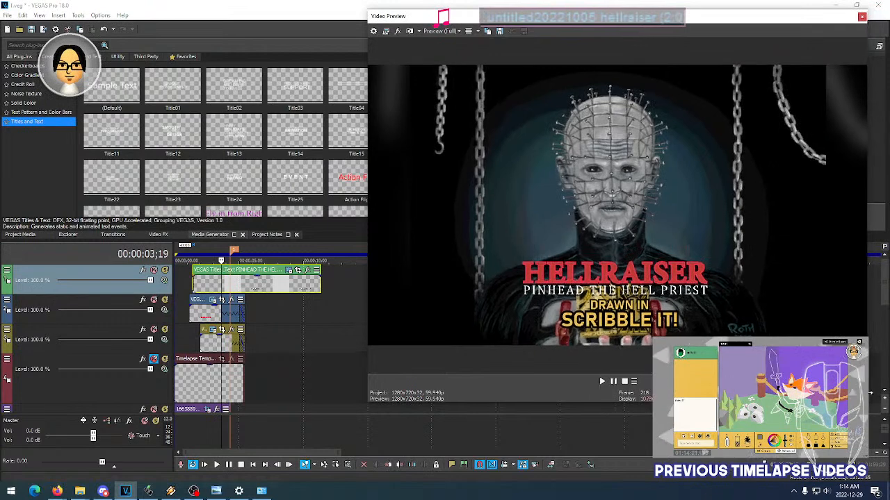
{"action": "left_click_drag", "start_coordinate": [884, 295], "coordinate": [886, 320]}
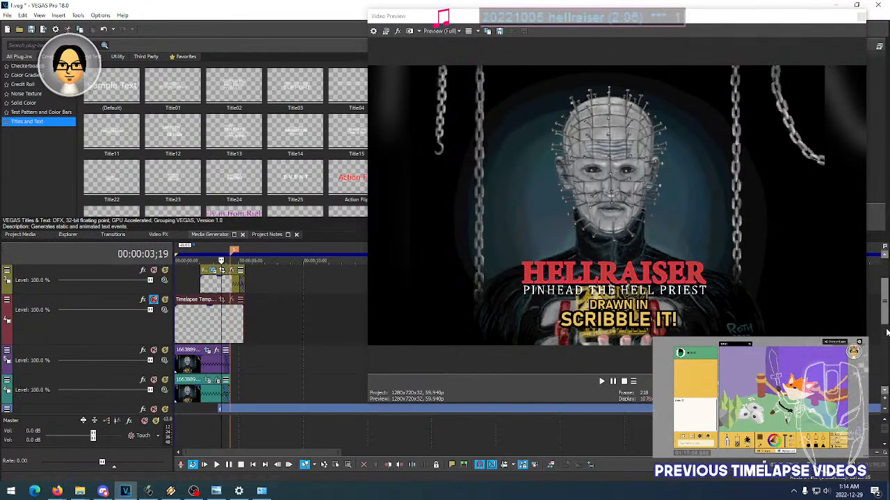
{"action": "left_click", "coordinate": [206, 352]}
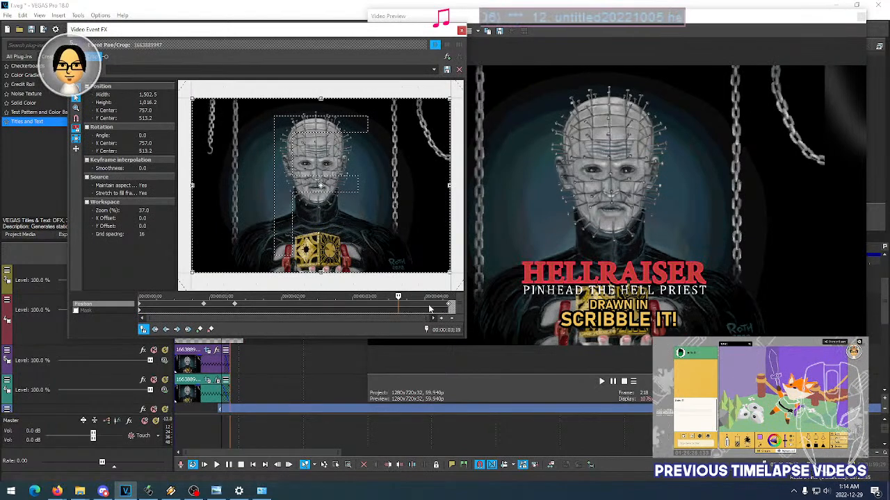
{"action": "left_click", "coordinate": [429, 308]}
{"action": "left_click", "coordinate": [433, 307]}
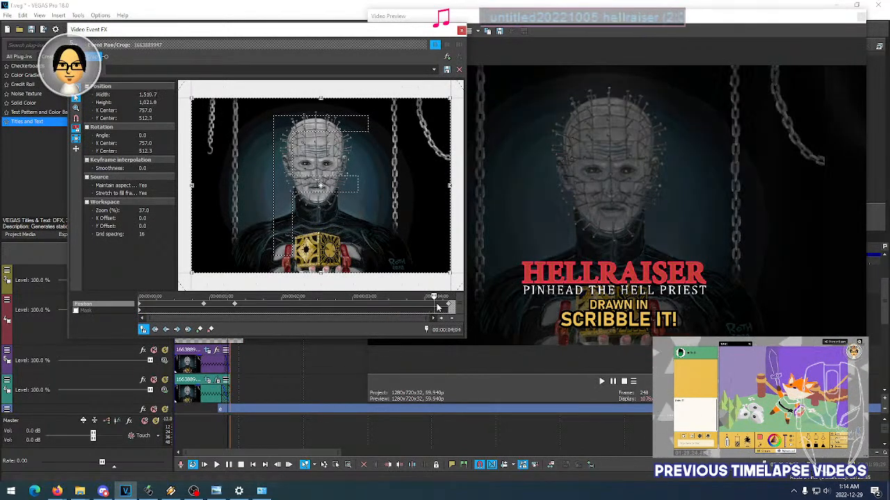
{"action": "left_click", "coordinate": [438, 307]}
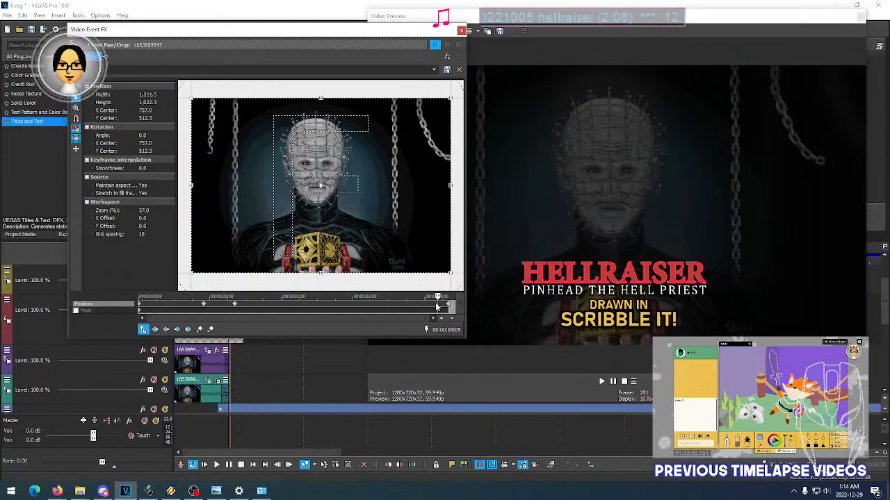
{"action": "right_click", "coordinate": [439, 307]}
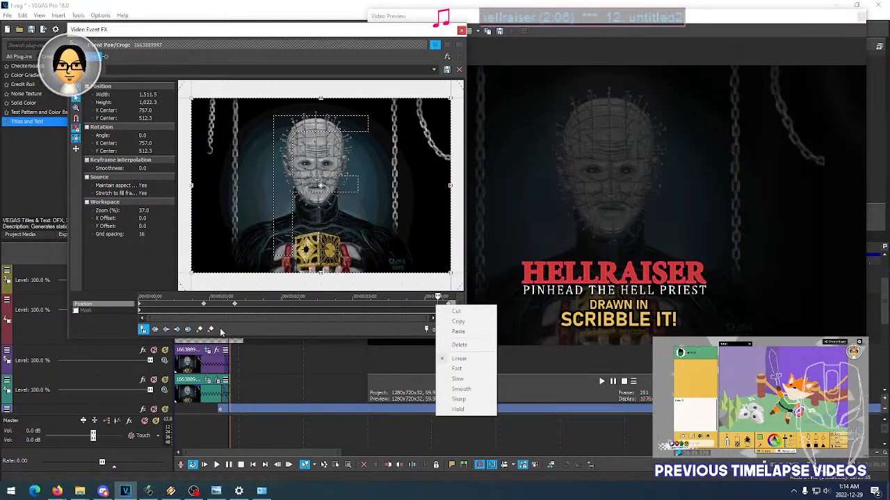
{"action": "left_click", "coordinate": [199, 331]}
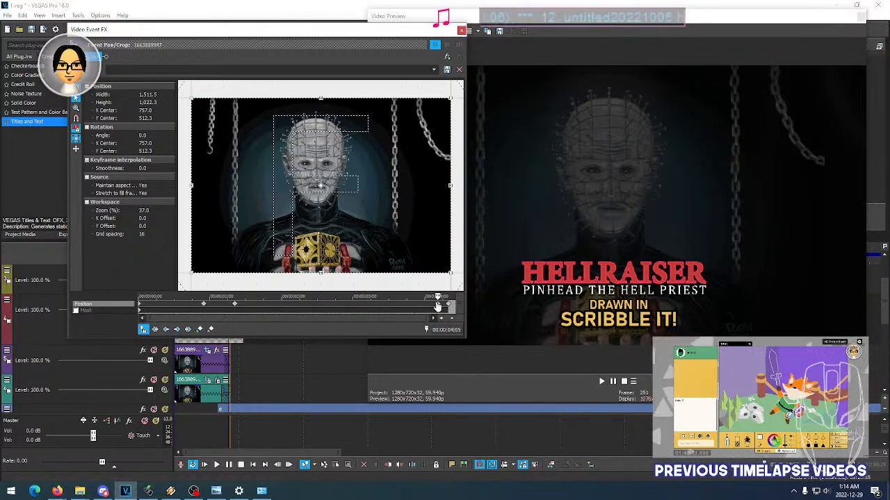
- Move the added Position keyframe to about 00:00:01;26 and the keyframe at 00:00:01;10 to just after the one at 00:00:00;27
{"action": "left_click", "coordinate": [306, 308]}
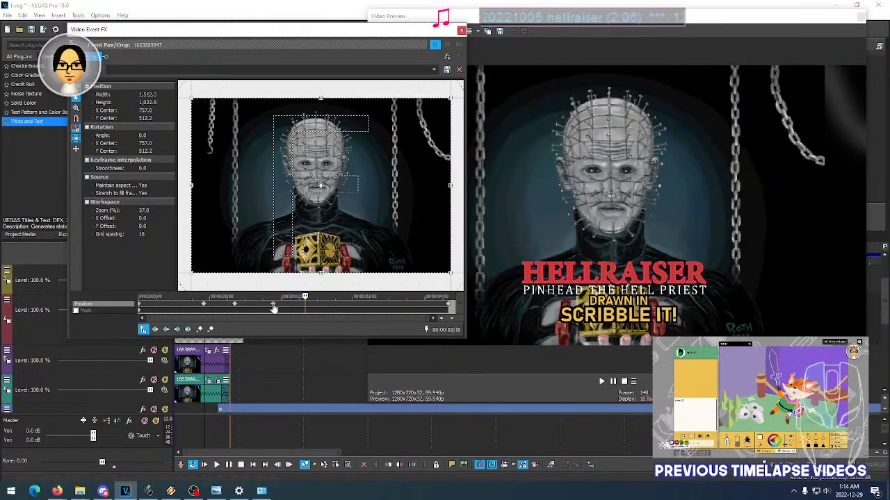
{"action": "left_click", "coordinate": [235, 307]}
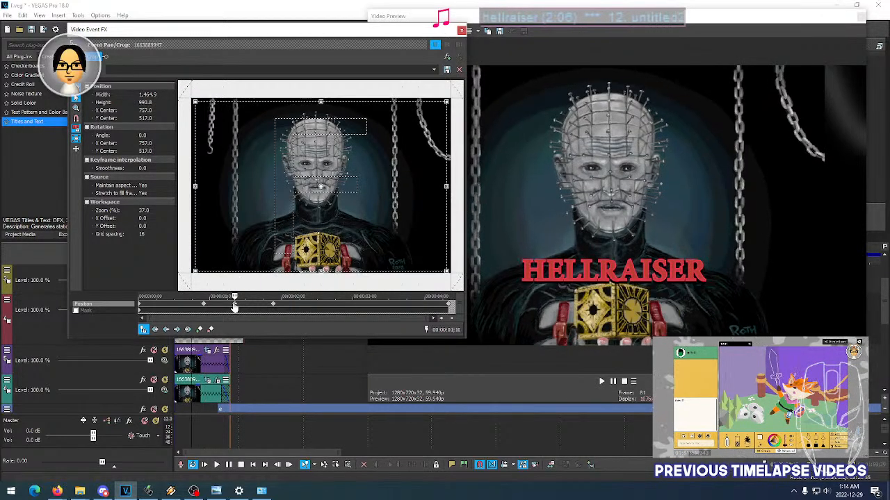
{"action": "left_click_drag", "start_coordinate": [235, 305], "coordinate": [217, 307]}
{"action": "left_click", "coordinate": [205, 308]}
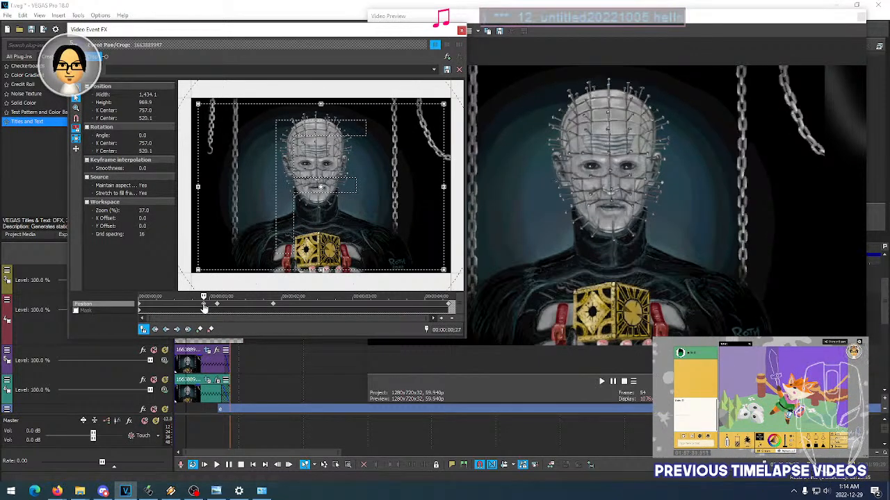
- Shift the Position keyframe at 00:00:01;26 earlier, delete the keyframe directly before it and close Event Pan/Crop
{"action": "left_click", "coordinate": [274, 307]}
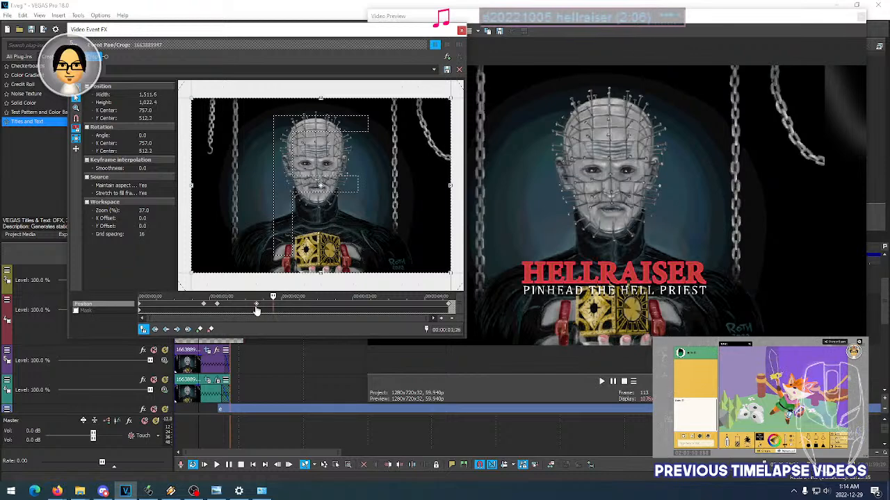
{"action": "right_click", "coordinate": [222, 309]}
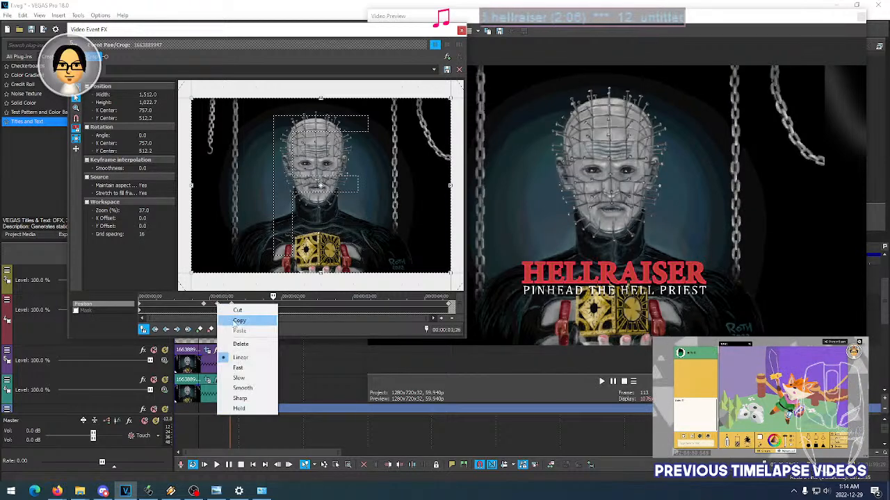
{"action": "left_click", "coordinate": [243, 344]}
{"action": "left_click", "coordinate": [461, 31]}
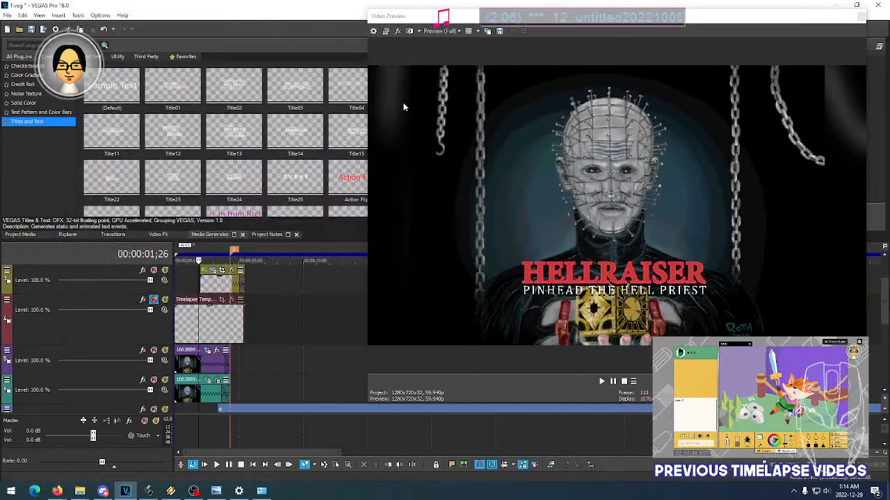
- Play back the intro from 00:00:01;04 to check the revised zoom on the Pinhead image
{"action": "left_click", "coordinate": [187, 288]}
{"action": "key", "text": "space"}
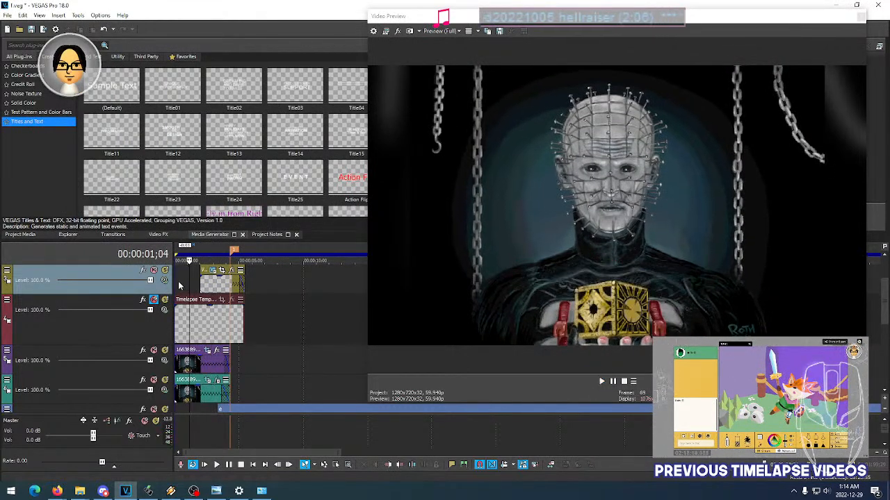
- Replay the intro from just after 00:00:01 several times to judge the Pinhead zoom against the title timing
{"action": "key", "text": "space"}
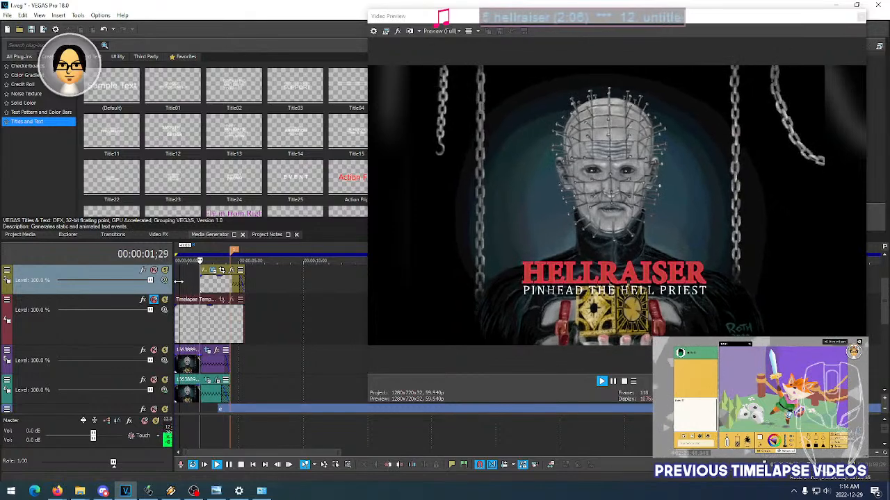
{"action": "key", "text": "space"}
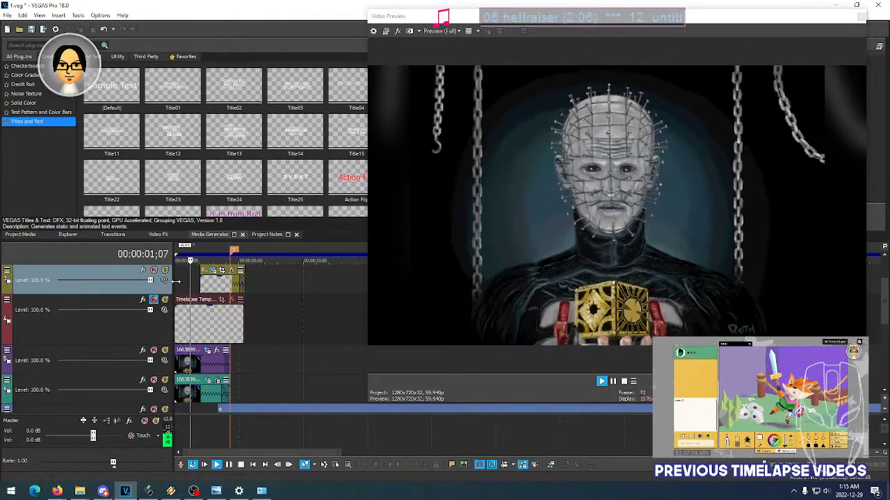
{"action": "key", "text": "space"}
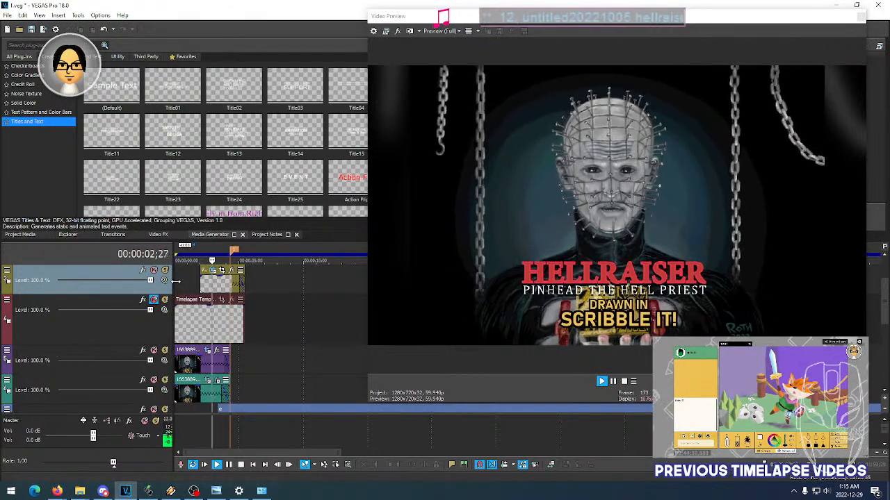
{"action": "left_click", "coordinate": [178, 283]}
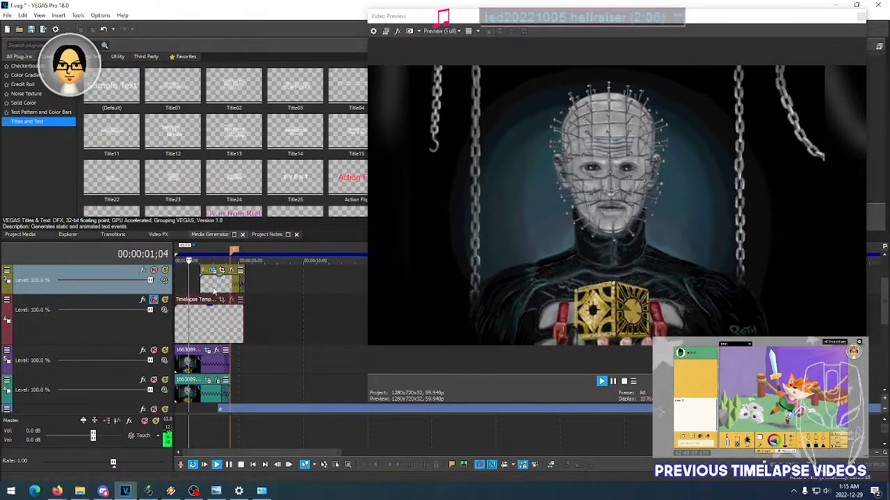
{"action": "key", "text": "space"}
- In the upper Pinhead image's Event Pan/Crop, move the Position keyframe near 00:00:01;15 to about 00:00:02 and inspect the framing around 00:00:01;26
{"action": "left_click", "coordinate": [208, 352]}
{"action": "left_click_drag", "start_coordinate": [246, 305], "coordinate": [291, 305]}
{"action": "left_click", "coordinate": [273, 303]}
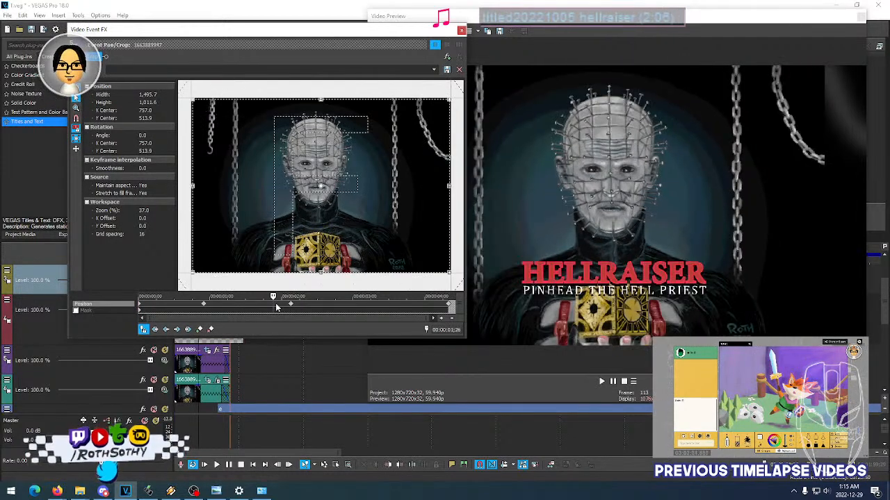
{"action": "left_click", "coordinate": [269, 302]}
{"action": "left_click", "coordinate": [264, 303]}
{"action": "left_click", "coordinate": [269, 303]}
{"action": "left_click", "coordinate": [272, 303]}
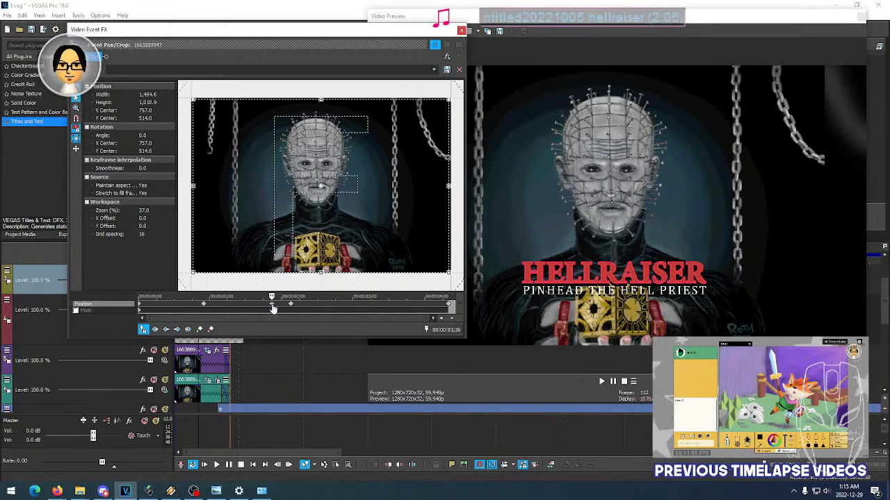
- Move the Position keyframe near 00:00:02 to shortly before 00:00:04 and close Event Pan/Crop
{"action": "left_click", "coordinate": [236, 307]}
{"action": "left_click_drag", "start_coordinate": [291, 305], "coordinate": [415, 308]}
{"action": "left_click", "coordinate": [460, 31]}
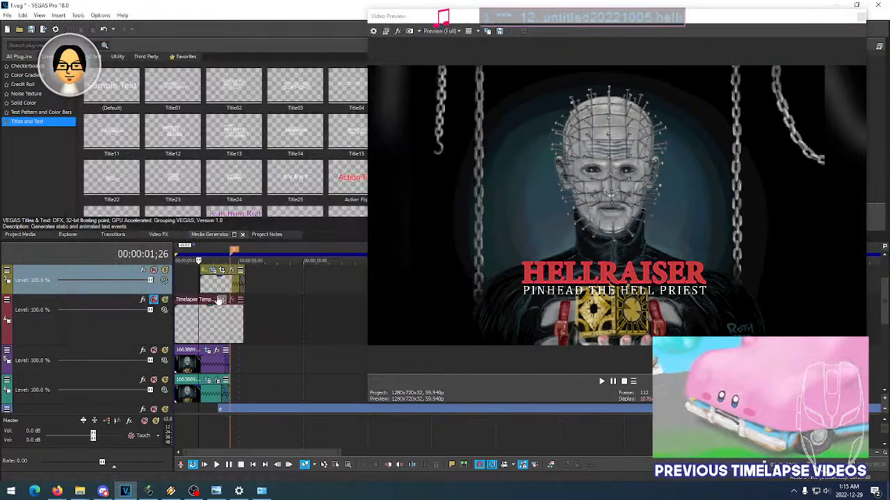
- Play back the intro repeatedly to check the adjusted zoom, and inspect the frames from 00:00:01;12 to 00:00:01;29
{"action": "key", "text": "space"}
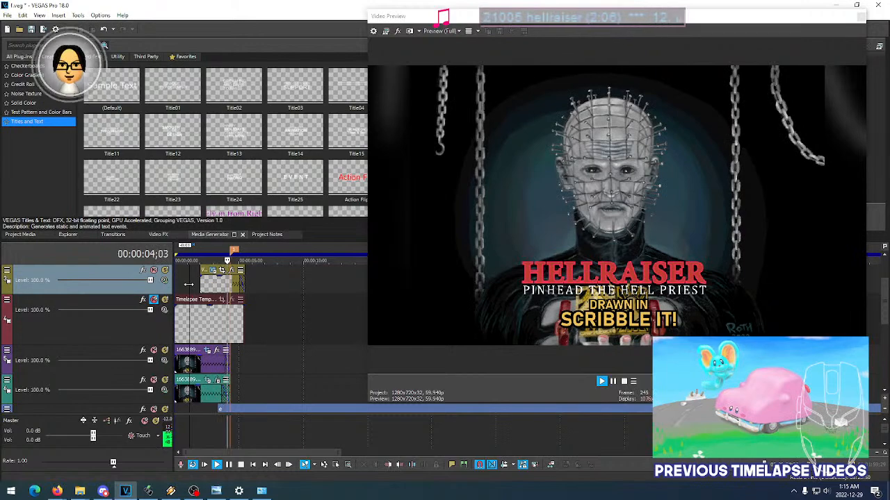
{"action": "key", "text": "space"}
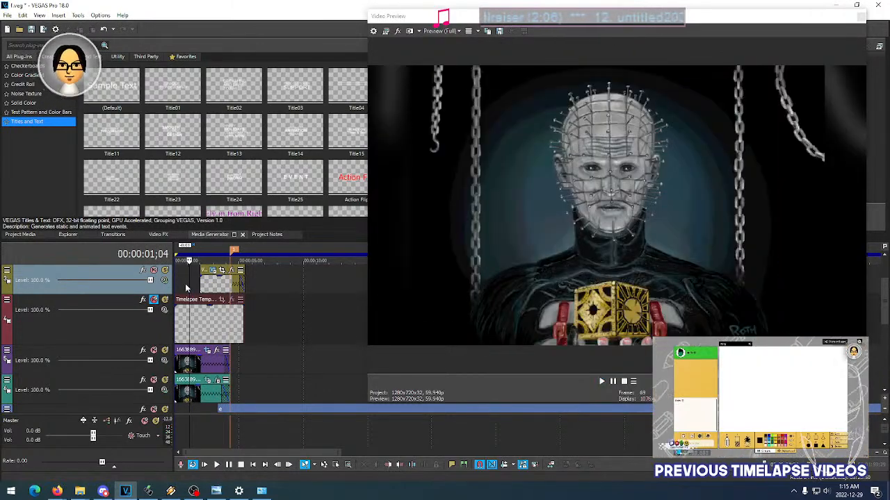
{"action": "left_click", "coordinate": [186, 287]}
{"action": "key", "text": "space"}
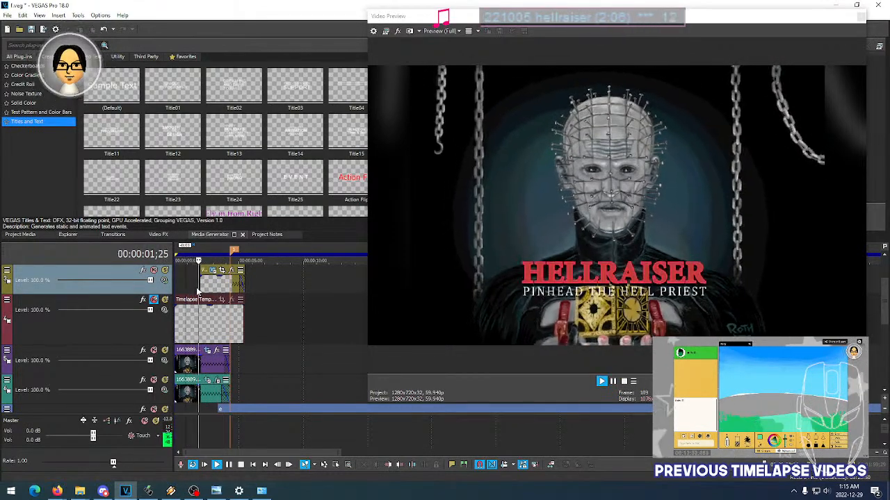
{"action": "key", "text": "space"}
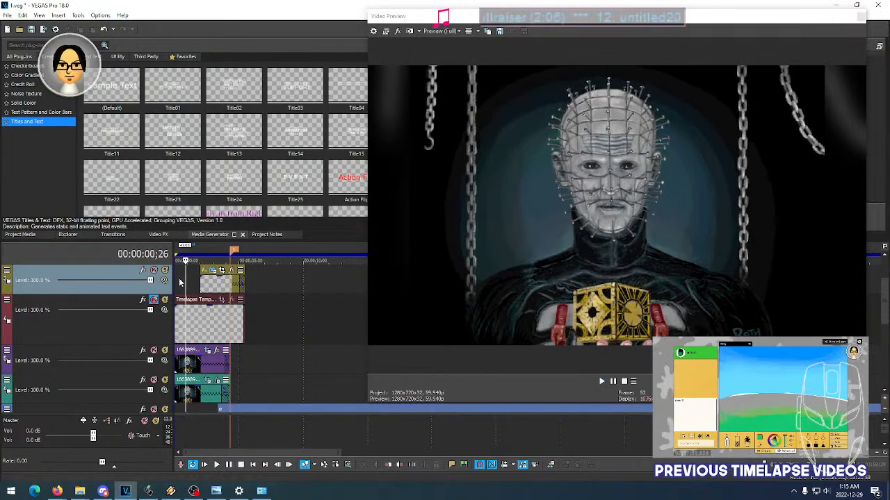
{"action": "key", "text": "space"}
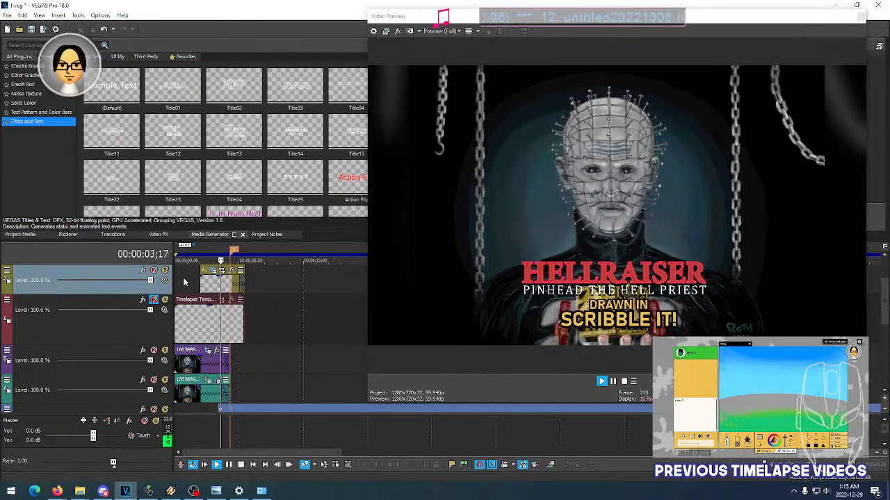
{"action": "key", "text": "space"}
{"action": "key", "text": "space"}
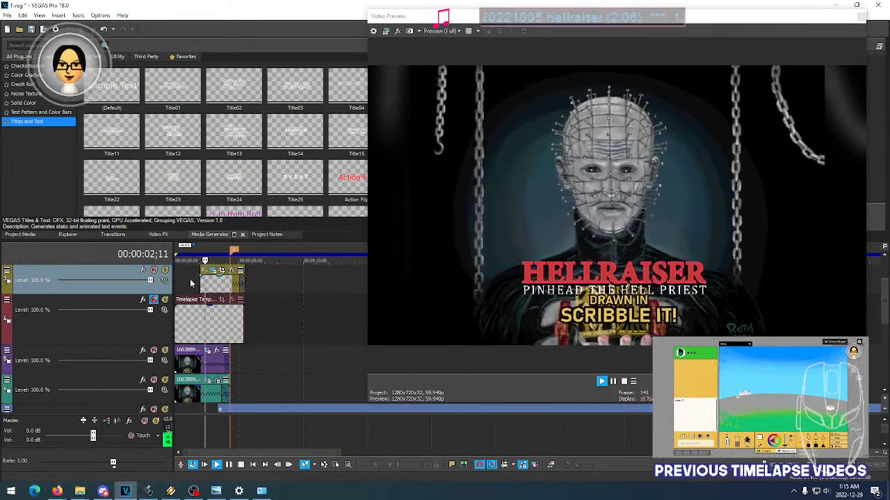
{"action": "key", "text": "space"}
{"action": "left_click", "coordinate": [193, 281]}
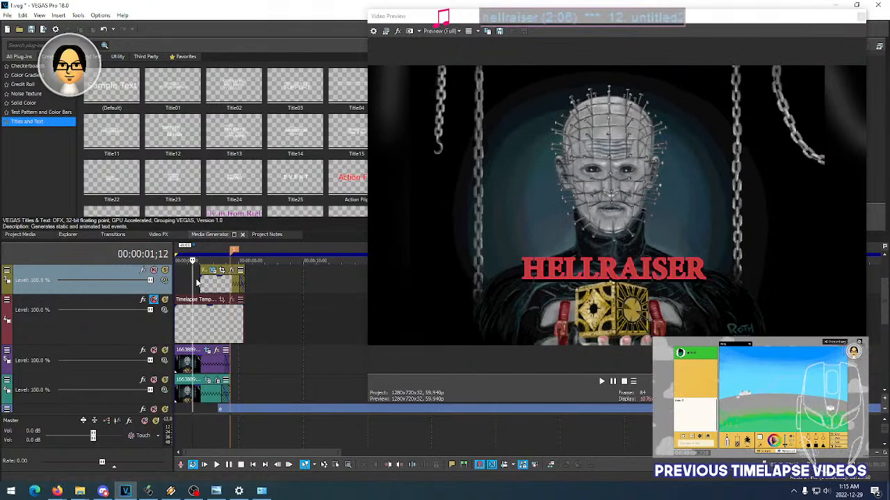
{"action": "left_click", "coordinate": [197, 280]}
{"action": "left_click", "coordinate": [199, 279]}
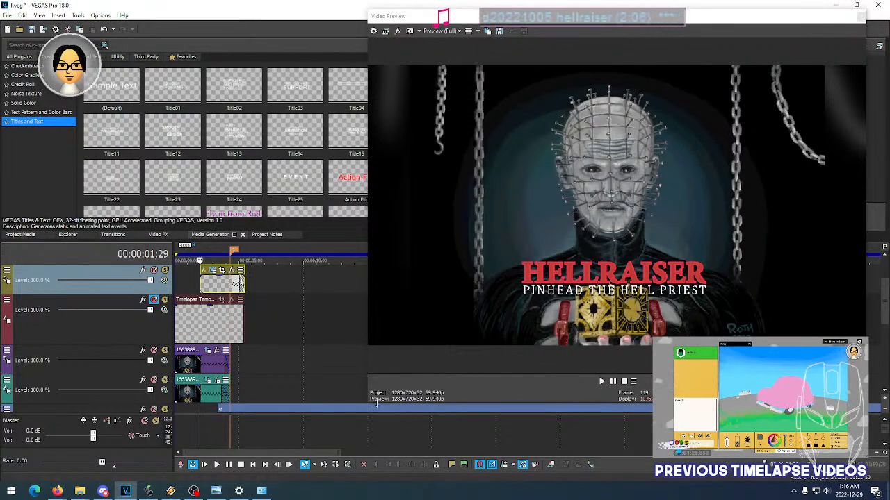
- Shrink the preview window to uncover the timeline and bring the topmost title tracks into view
{"action": "left_click_drag", "start_coordinate": [368, 403], "coordinate": [234, 441]}
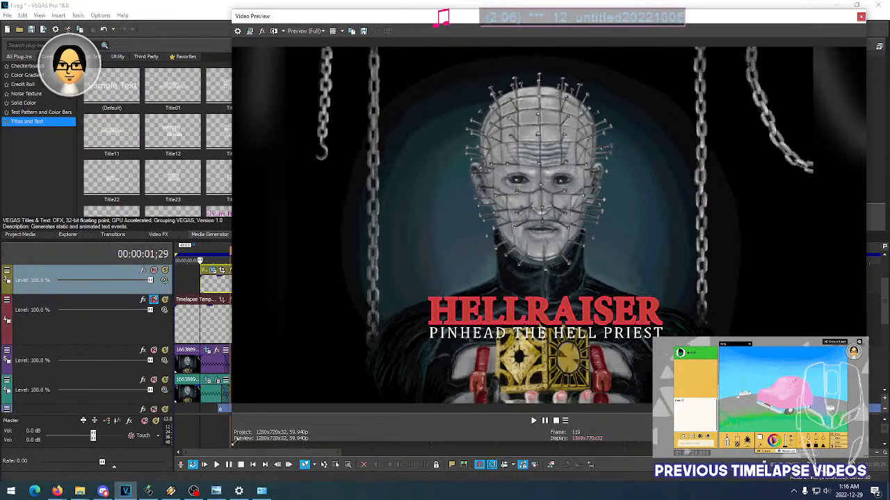
{"action": "left_click_drag", "start_coordinate": [233, 442], "coordinate": [473, 344]}
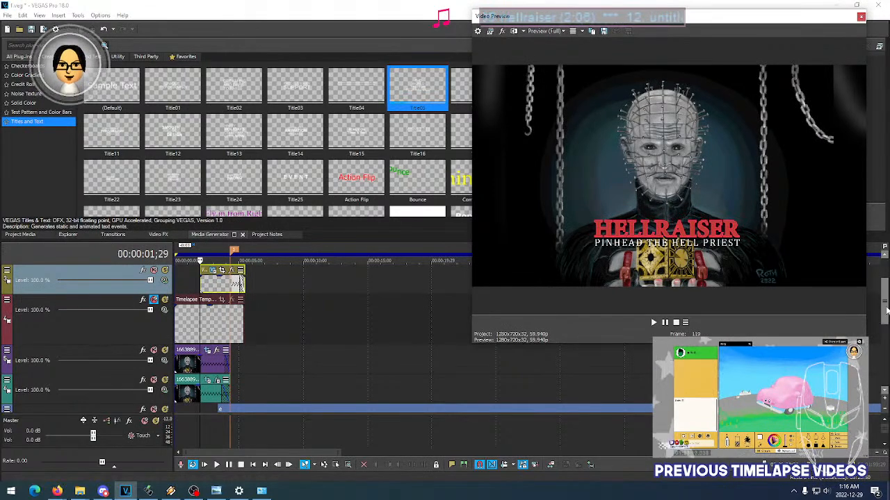
{"action": "scroll", "coordinate": [320, 340], "scroll_direction": "up", "scroll_amount": 2}
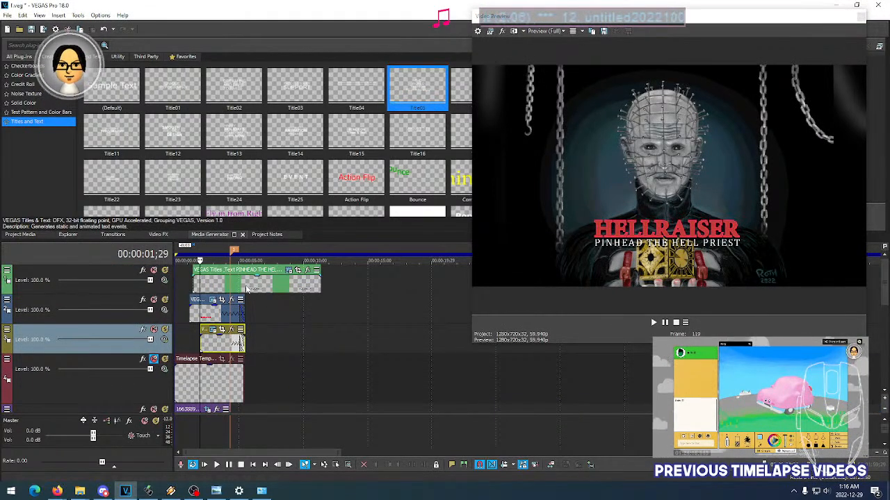
- Play back the opening titles from about 00:00:01 to check when HELLRAISER and its subtitle appear
{"action": "left_click", "coordinate": [188, 284]}
{"action": "key", "text": "space"}
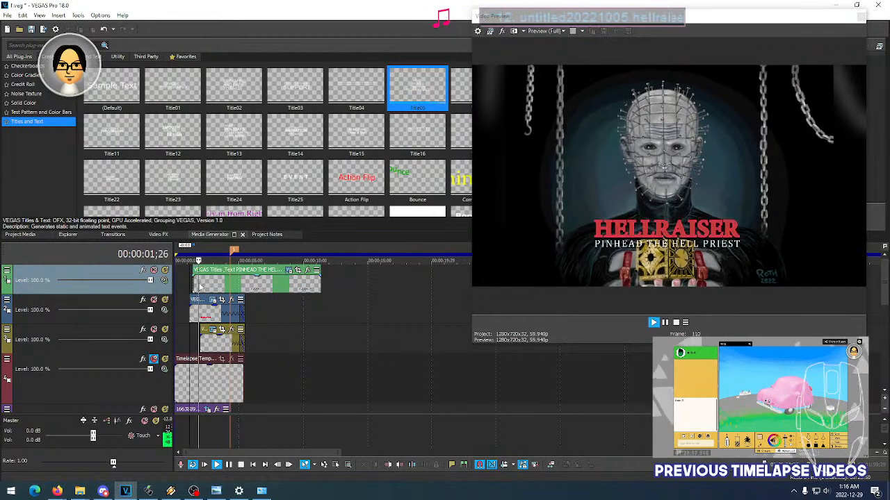
{"action": "key", "text": "space"}
{"action": "key", "text": "space"}
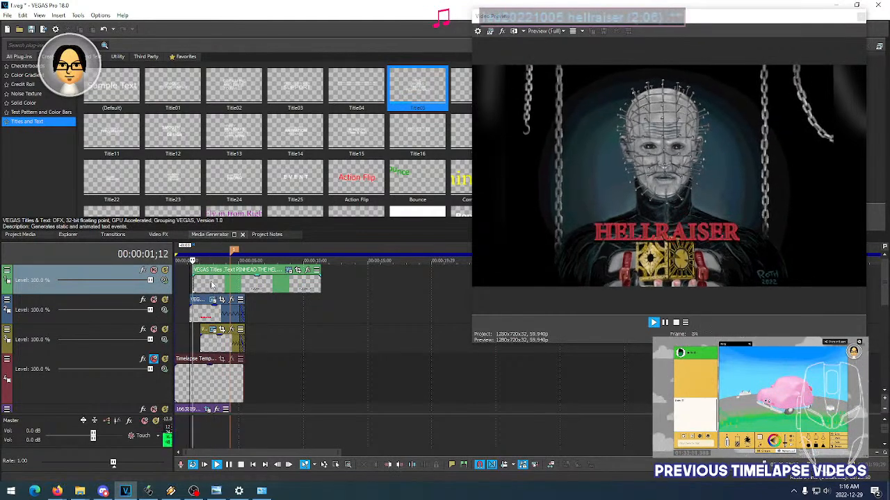
{"action": "key", "text": "space"}
- Split the PINHEAD THE HELL PRIEST title at 00:00:05;24, delete the remainder and trim its end to match the titles below
{"action": "left_click", "coordinate": [257, 283]}
{"action": "scroll", "coordinate": [278, 288], "scroll_direction": "up", "scroll_amount": 3}
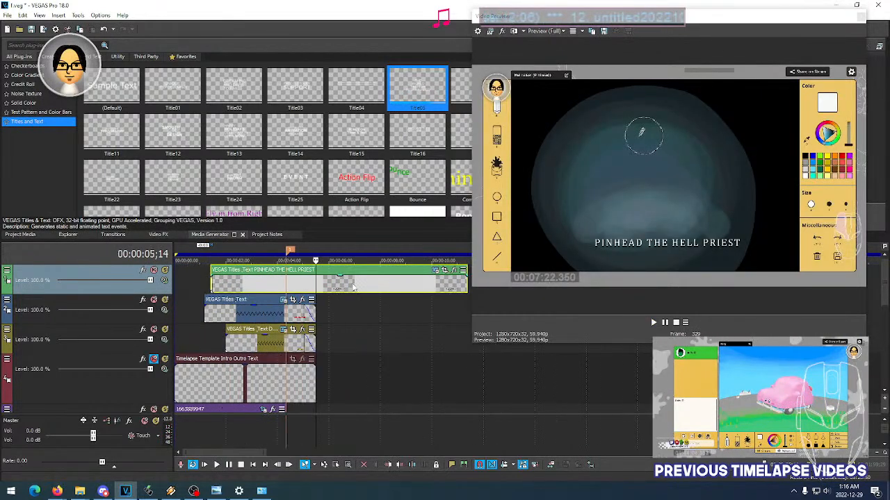
{"action": "left_click", "coordinate": [324, 285]}
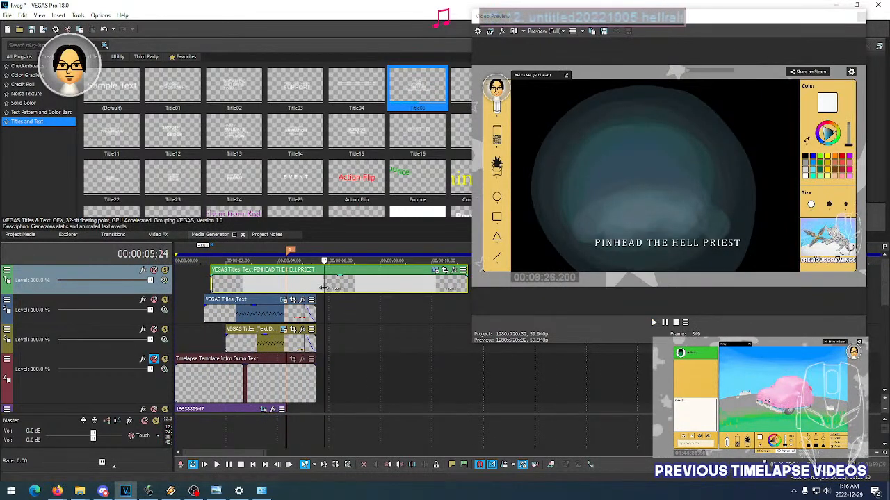
{"action": "key", "text": "s"}
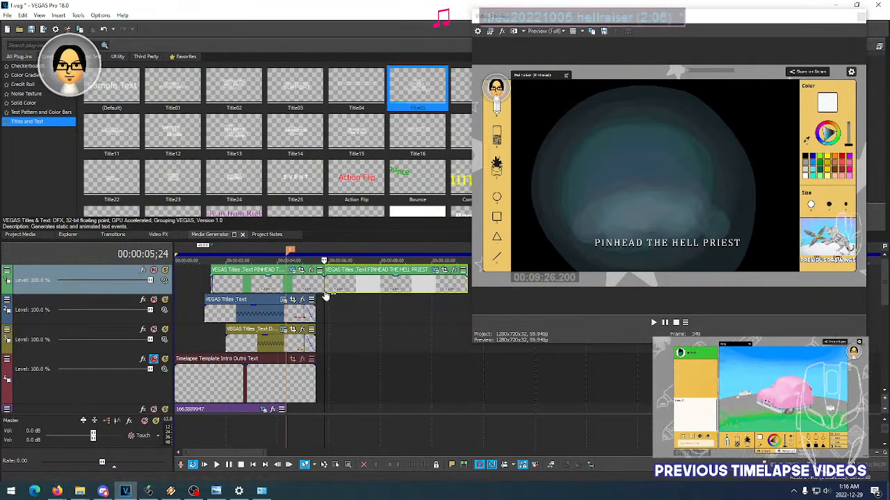
{"action": "key", "text": "Delete"}
{"action": "left_click_drag", "start_coordinate": [324, 284], "coordinate": [319, 283]}
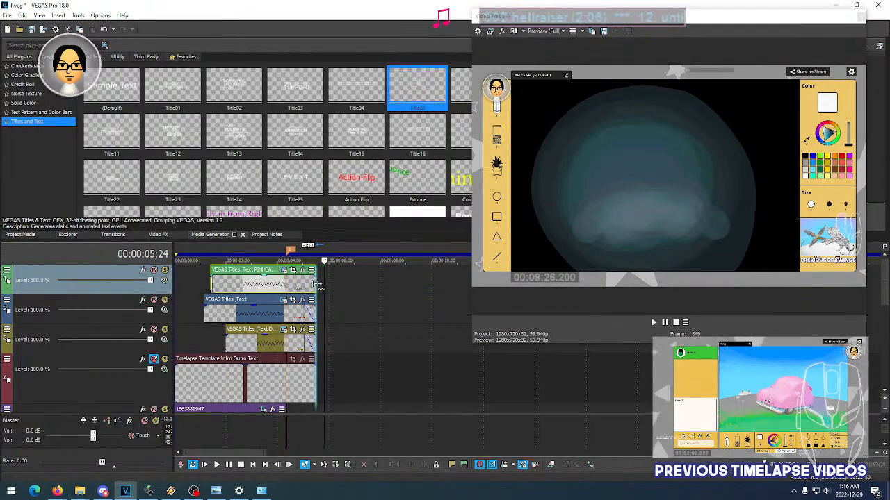
- Open the generated media settings of the PINHEAD THE HELL PRIEST title
{"action": "scroll", "coordinate": [223, 290], "scroll_direction": "up", "scroll_amount": 3}
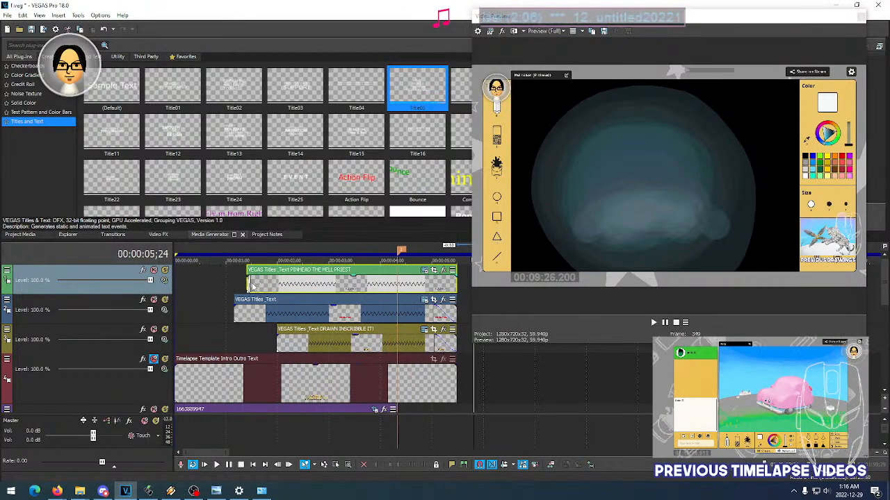
{"action": "left_click", "coordinate": [424, 270]}
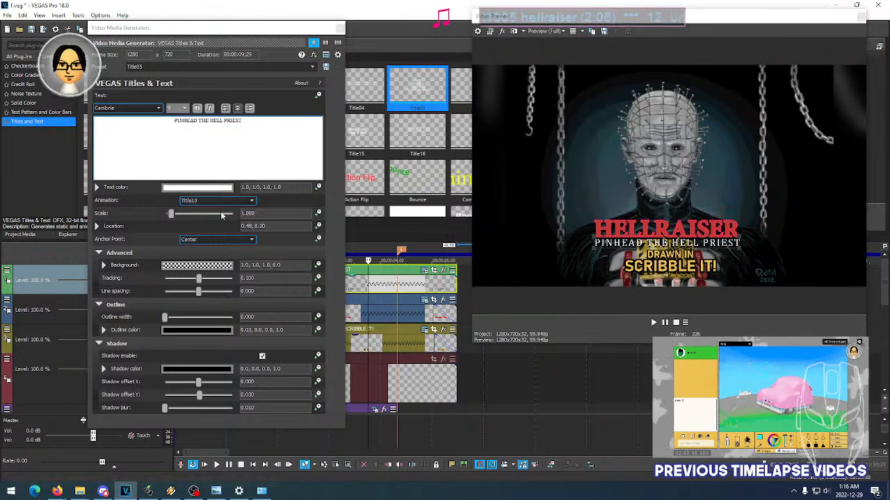
- Try Tracking values of 0.200, 0.000 and -0.100 on the PINHEAD THE HELL PRIEST title, and return it to 0.100
{"action": "left_click", "coordinate": [267, 279]}
{"action": "key", "text": "BackSpace"}
{"action": "key", "text": "BackSpace"}
{"action": "key", "text": "BackSpace"}
{"action": "type", "text": "200"}
{"action": "key", "text": "Return"}
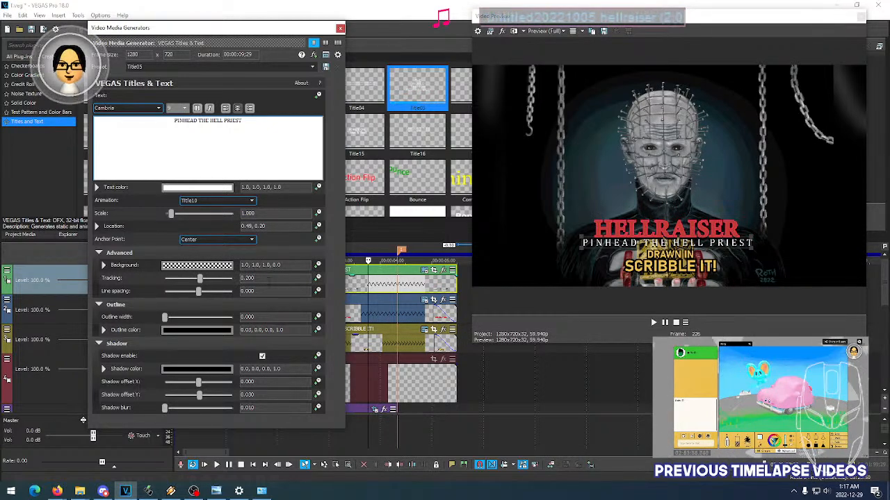
{"action": "scroll", "coordinate": [271, 279], "scroll_direction": "down", "scroll_amount": 1}
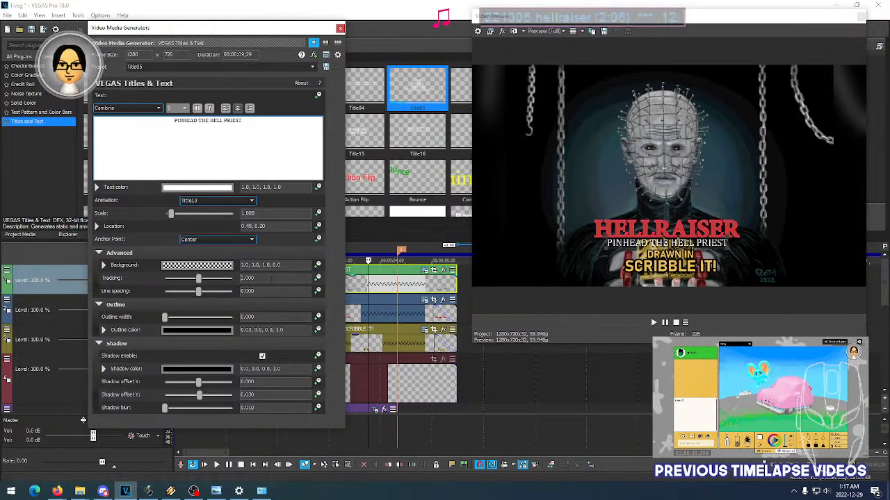
{"action": "scroll", "coordinate": [275, 278], "scroll_direction": "down", "scroll_amount": 1}
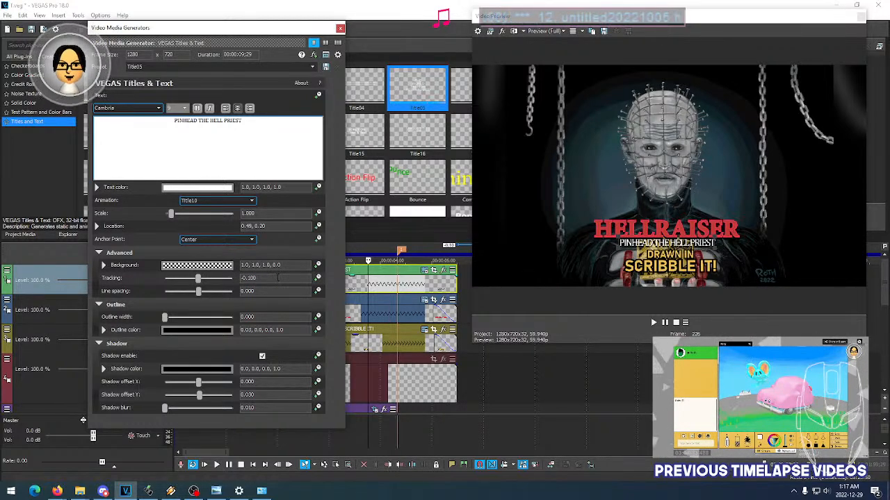
{"action": "scroll", "coordinate": [278, 278], "scroll_direction": "up", "scroll_amount": 1}
{"action": "scroll", "coordinate": [278, 277], "scroll_direction": "up", "scroll_amount": 1}
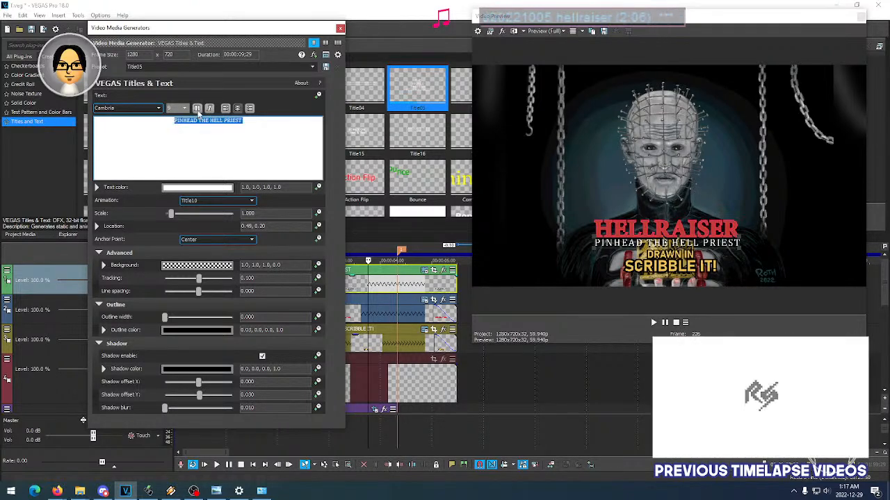
- Try bold and italic styling on the PINHEAD THE HELL PRIEST text, and return it to regular
{"action": "left_click", "coordinate": [197, 109]}
{"action": "left_click", "coordinate": [198, 109]}
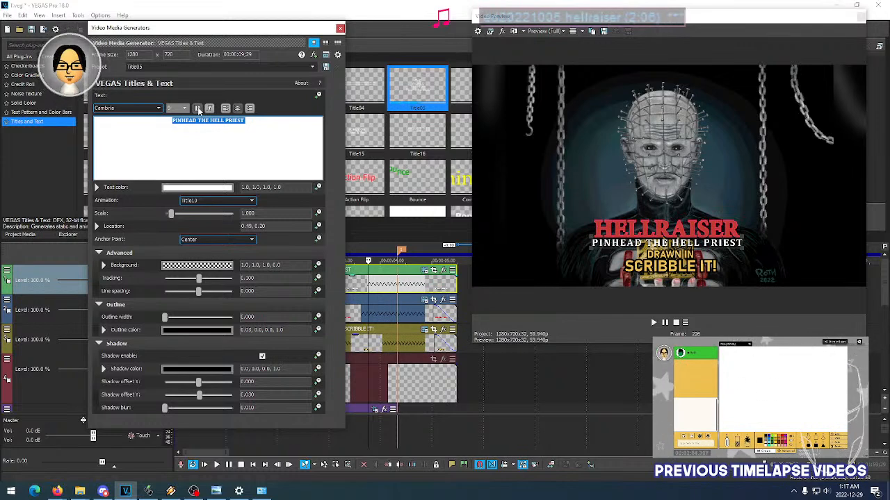
{"action": "left_click", "coordinate": [211, 109]}
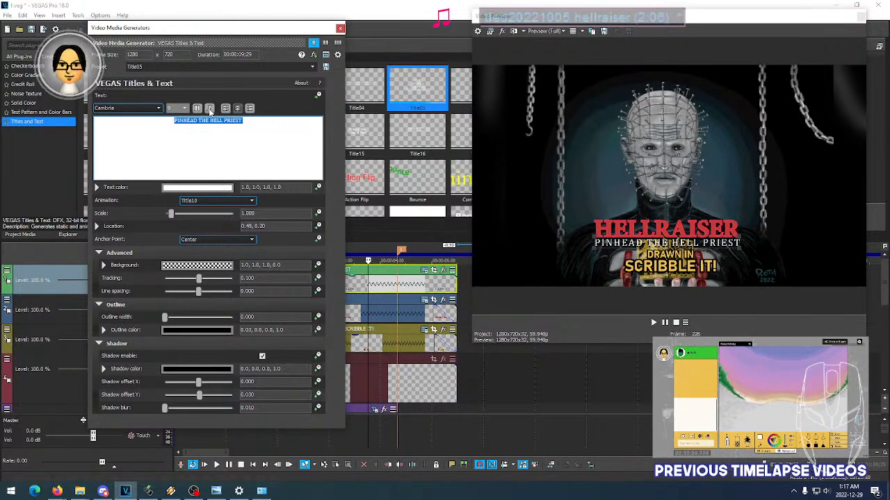
{"action": "left_click", "coordinate": [210, 109]}
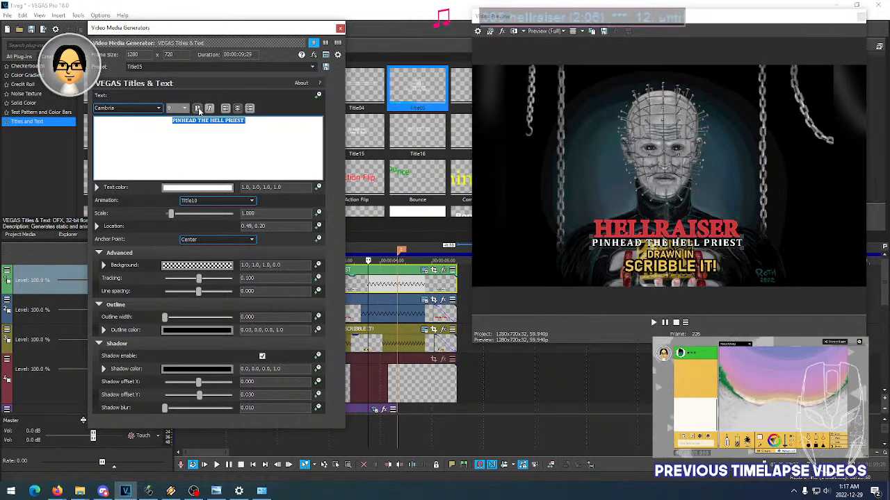
{"action": "left_click", "coordinate": [198, 109]}
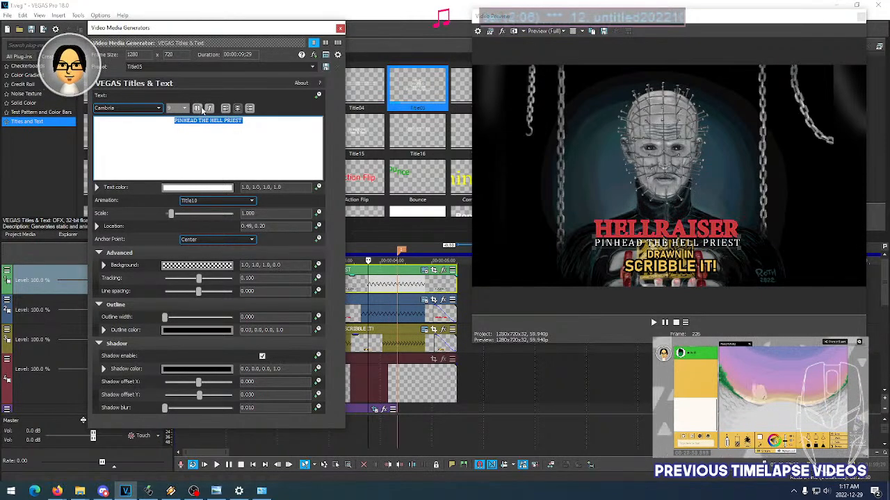
{"action": "left_click", "coordinate": [200, 109]}
{"action": "left_click", "coordinate": [200, 109]}
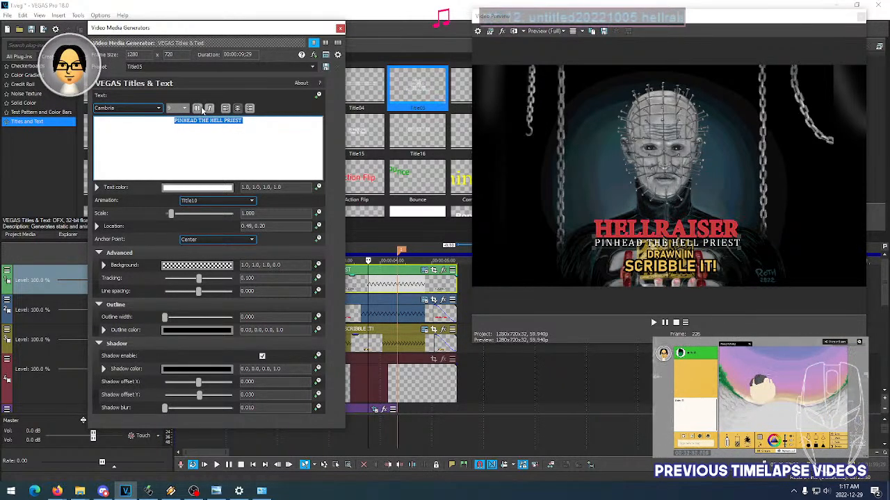
- Compare the Cambria Math and Cambria fonts on the PINHEAD THE HELL PRIEST text, return it to Cambria and close its settings
{"action": "left_click", "coordinate": [124, 109]}
{"action": "left_click", "coordinate": [132, 110]}
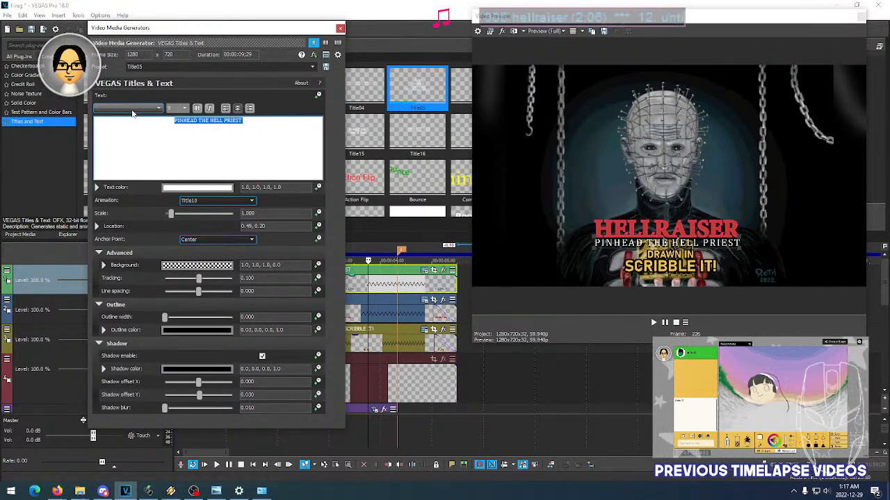
{"action": "scroll", "coordinate": [132, 113], "scroll_direction": "down", "scroll_amount": 1}
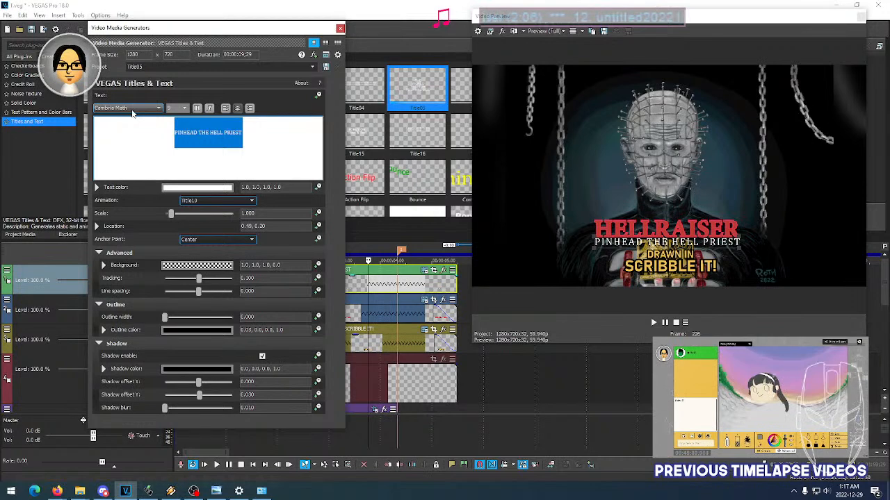
{"action": "scroll", "coordinate": [132, 113], "scroll_direction": "up", "scroll_amount": 1}
{"action": "scroll", "coordinate": [132, 113], "scroll_direction": "down", "scroll_amount": 1}
{"action": "scroll", "coordinate": [132, 113], "scroll_direction": "up", "scroll_amount": 1}
{"action": "scroll", "coordinate": [132, 113], "scroll_direction": "down", "scroll_amount": 1}
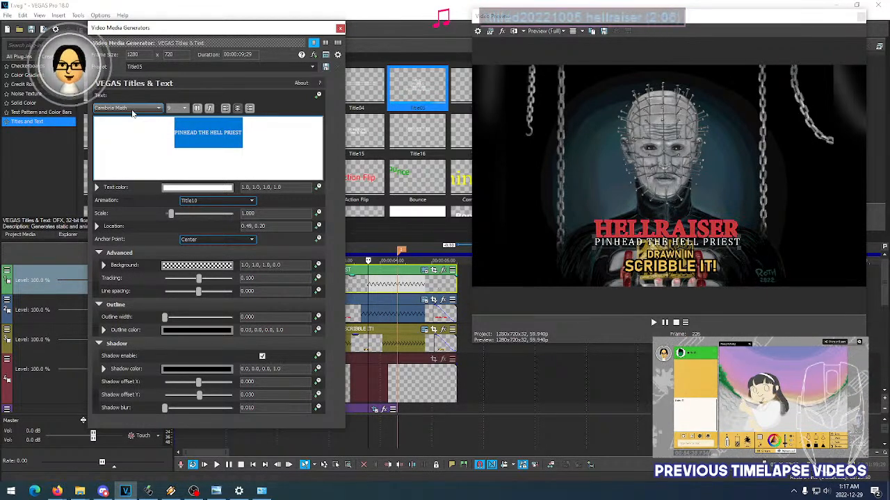
{"action": "scroll", "coordinate": [132, 113], "scroll_direction": "up", "scroll_amount": 1}
{"action": "scroll", "coordinate": [132, 113], "scroll_direction": "down", "scroll_amount": 1}
{"action": "scroll", "coordinate": [132, 113], "scroll_direction": "up", "scroll_amount": 1}
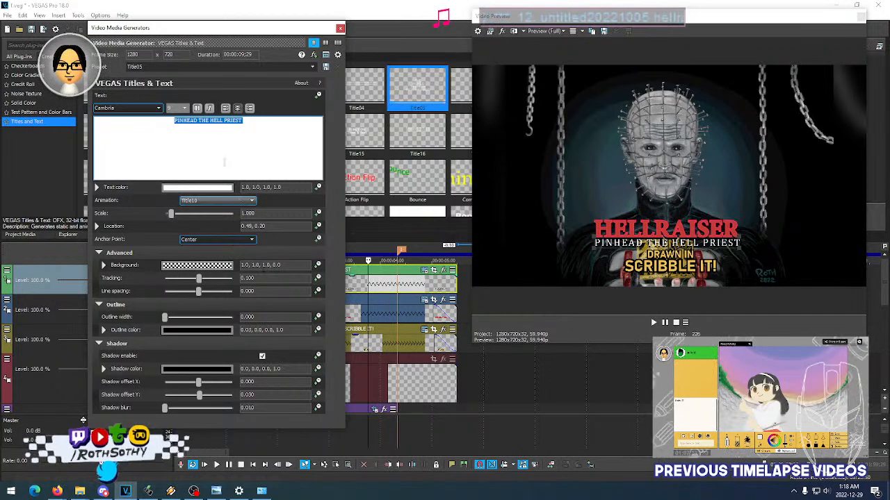
{"action": "scroll", "coordinate": [145, 108], "scroll_direction": "down", "scroll_amount": 1}
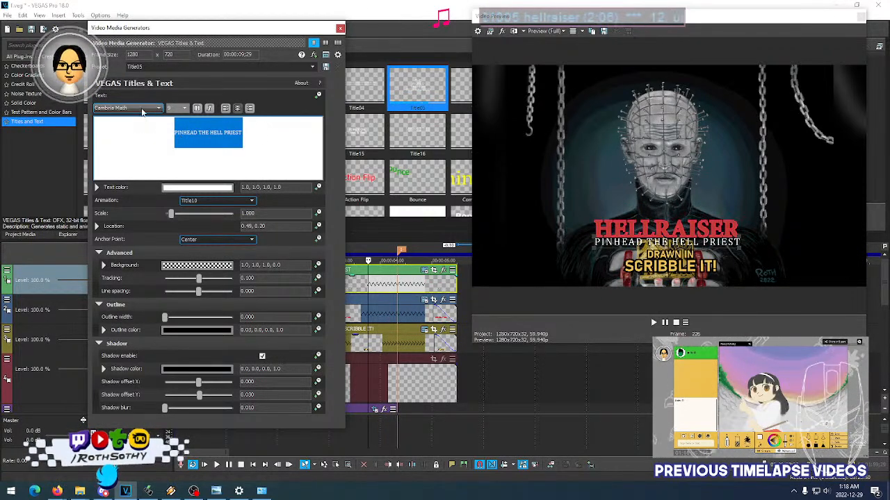
{"action": "scroll", "coordinate": [143, 111], "scroll_direction": "up", "scroll_amount": 1}
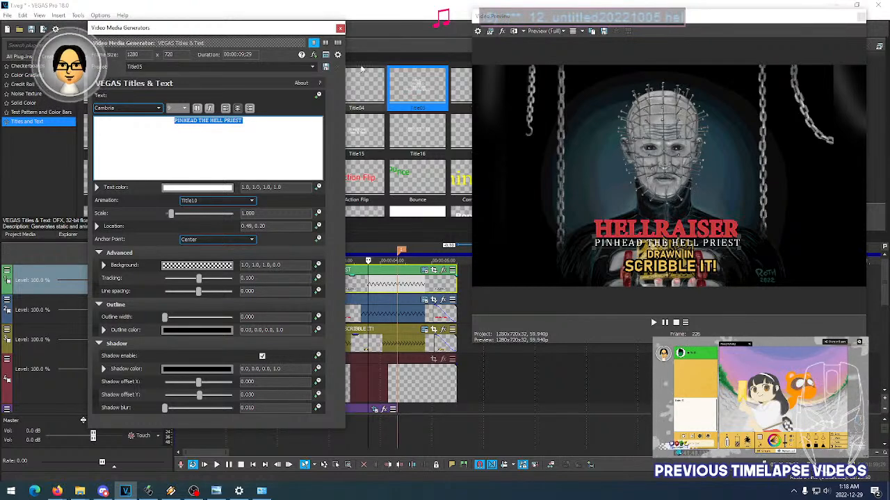
{"action": "left_click", "coordinate": [340, 27]}
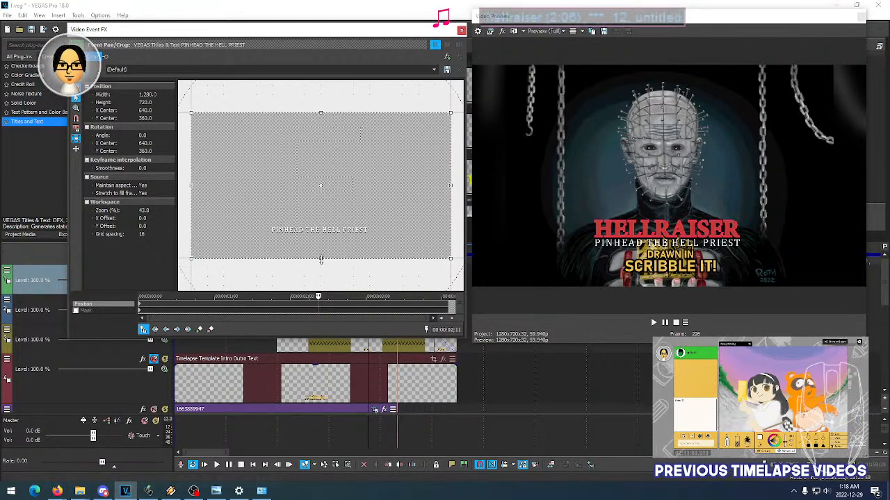
- Try reducing the PINHEAD THE HELL PRIEST title's pan/crop frame height to 541.7, and restore the default frame
{"action": "left_click_drag", "start_coordinate": [321, 260], "coordinate": [329, 242]}
{"action": "right_click", "coordinate": [332, 226]}
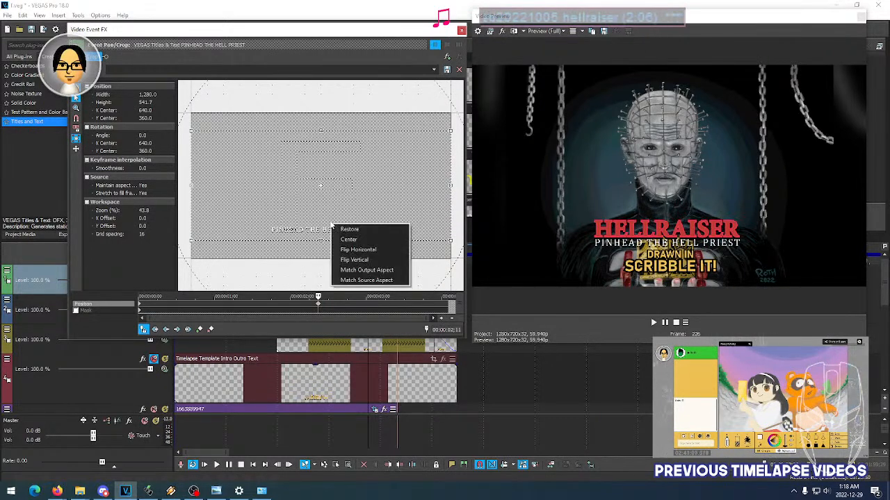
{"action": "left_click", "coordinate": [347, 229]}
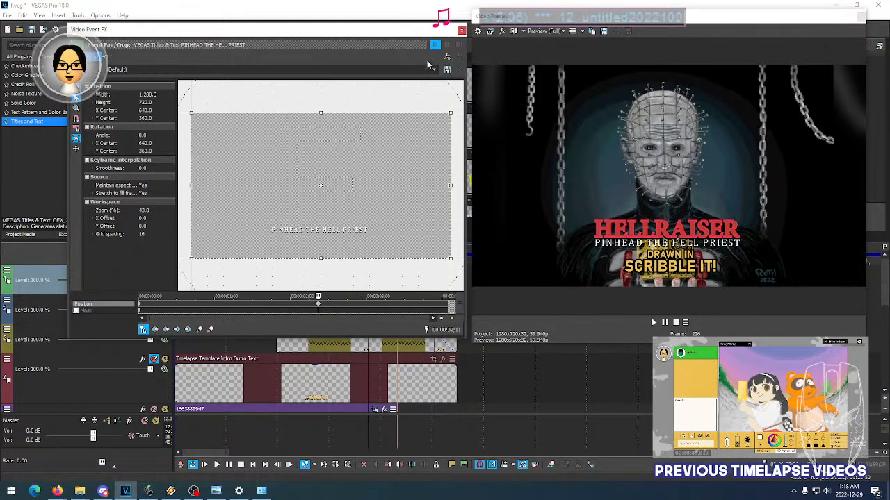
{"action": "left_click", "coordinate": [462, 33]}
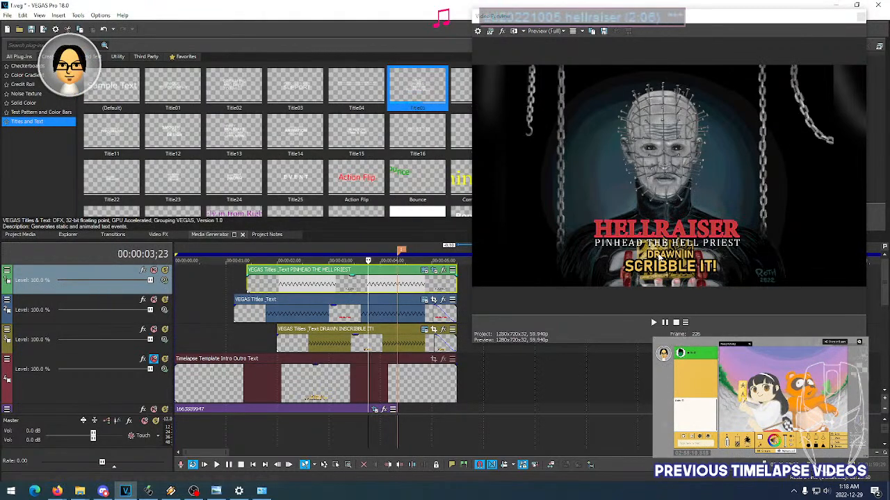
- Reopen the PINHEAD THE HELL PRIEST title's generated media settings with the video preview enlarged, and select all of its text
{"action": "left_click", "coordinate": [425, 271]}
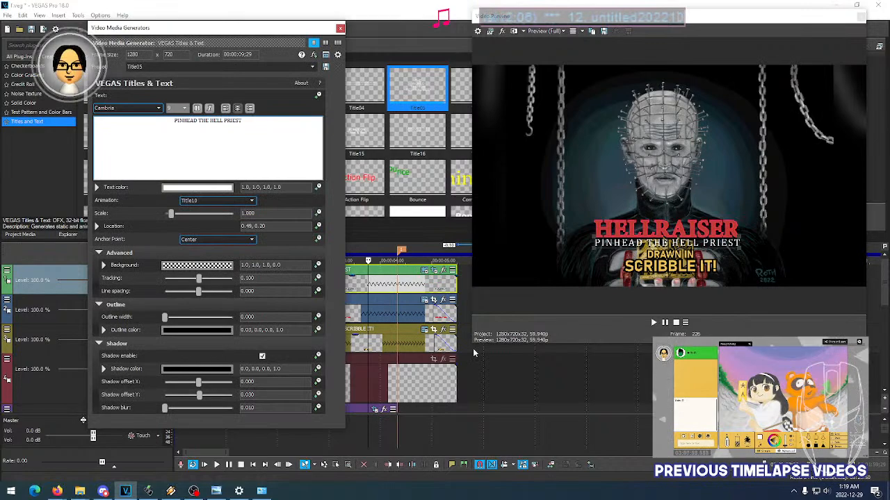
{"action": "left_click_drag", "start_coordinate": [472, 345], "coordinate": [366, 419]}
{"action": "left_click", "coordinate": [200, 160]}
{"action": "key", "text": "ctrl+a"}
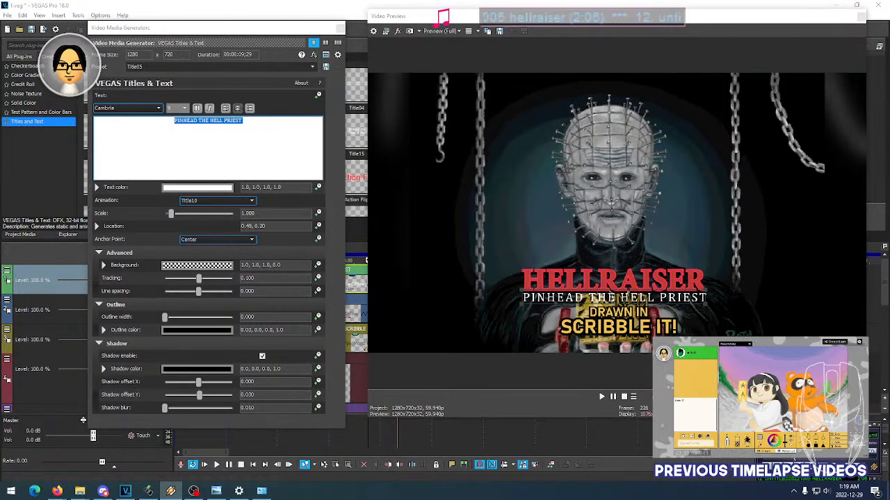
- Try the Candara and Candara Light fonts on the PINHEAD THE HELL PRIEST text
{"action": "left_click", "coordinate": [152, 109]}
{"action": "left_click", "coordinate": [151, 110]}
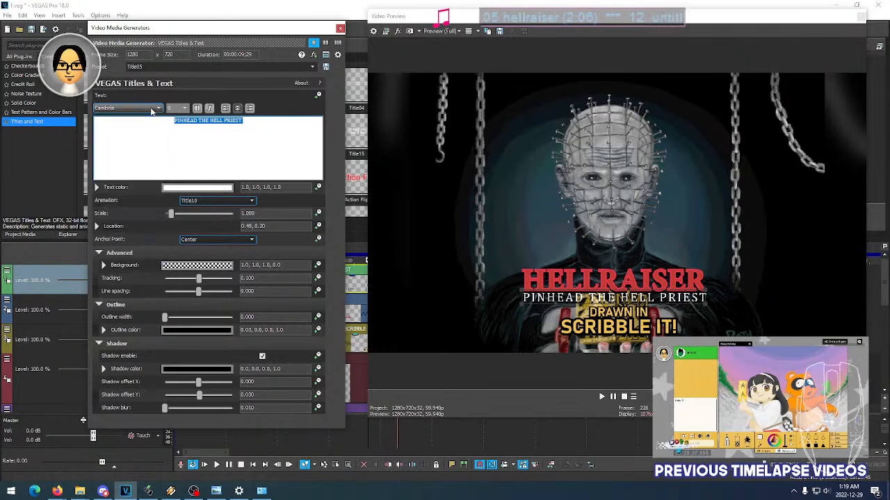
{"action": "scroll", "coordinate": [151, 109], "scroll_direction": "down", "scroll_amount": 1}
{"action": "scroll", "coordinate": [151, 109], "scroll_direction": "down", "scroll_amount": 1}
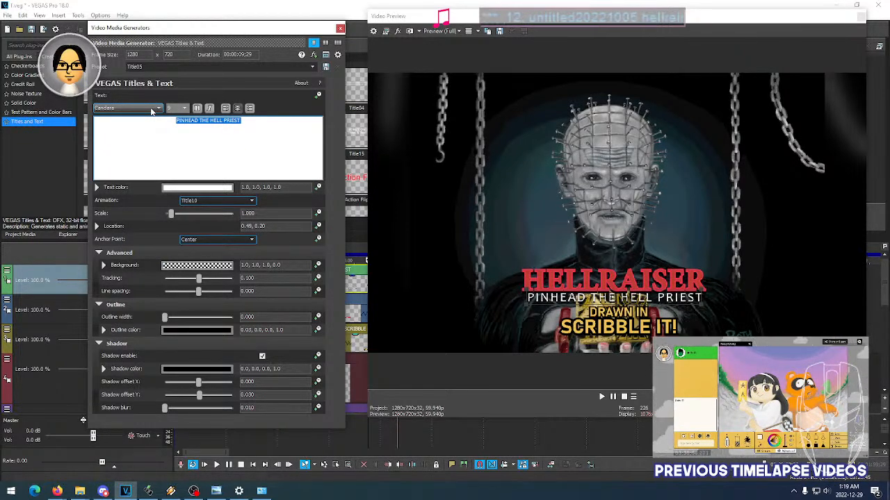
{"action": "scroll", "coordinate": [151, 110], "scroll_direction": "down", "scroll_amount": 1}
{"action": "scroll", "coordinate": [152, 111], "scroll_direction": "down", "scroll_amount": 1}
{"action": "scroll", "coordinate": [152, 111], "scroll_direction": "up", "scroll_amount": 1}
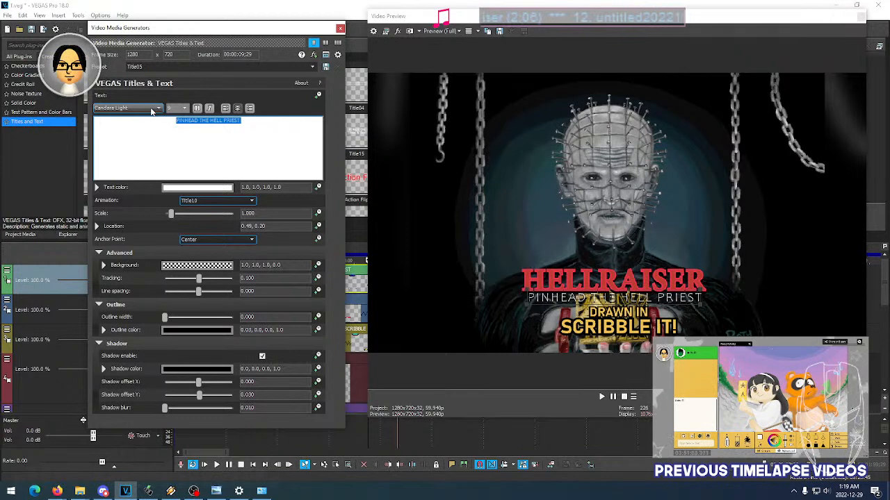
- Try the Chaparral Pro, Consolas, Constantia and Cooper Std Black fonts on the PINHEAD THE HELL PRIEST text
{"action": "scroll", "coordinate": [152, 109], "scroll_direction": "down", "scroll_amount": 1}
{"action": "scroll", "coordinate": [153, 111], "scroll_direction": "down", "scroll_amount": 1}
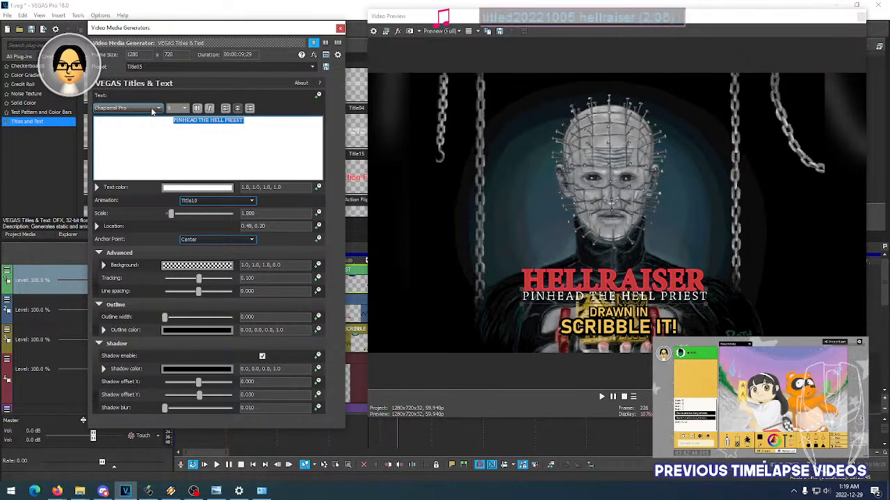
{"action": "scroll", "coordinate": [153, 111], "scroll_direction": "down", "scroll_amount": 1}
{"action": "scroll", "coordinate": [152, 112], "scroll_direction": "down", "scroll_amount": 3}
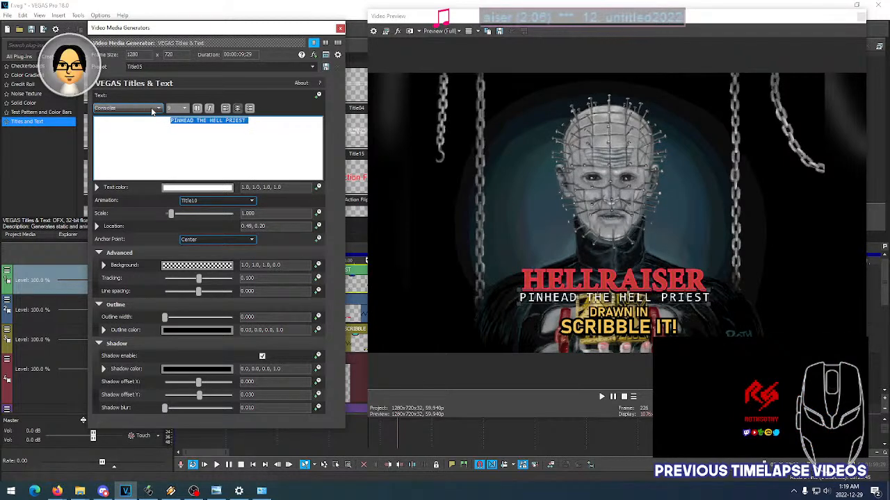
{"action": "scroll", "coordinate": [152, 111], "scroll_direction": "down", "scroll_amount": 1}
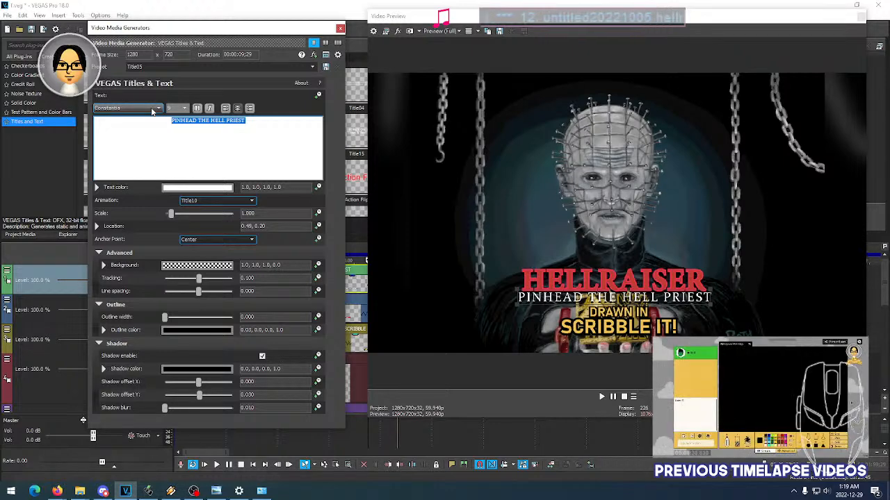
{"action": "scroll", "coordinate": [153, 111], "scroll_direction": "down", "scroll_amount": 2}
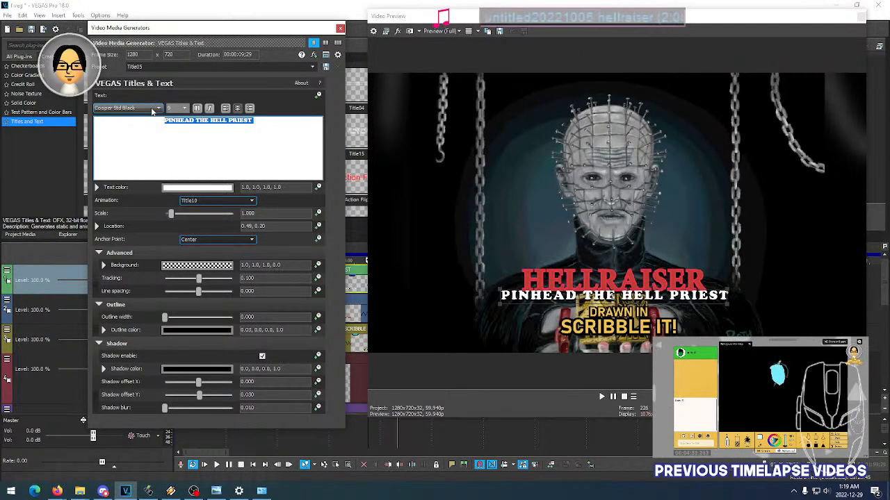
- Compare Constantia again with the Corbel, Corbel Light and Corbert fonts on the PINHEAD THE HELL PRIEST text
{"action": "scroll", "coordinate": [153, 112], "scroll_direction": "up", "scroll_amount": 2}
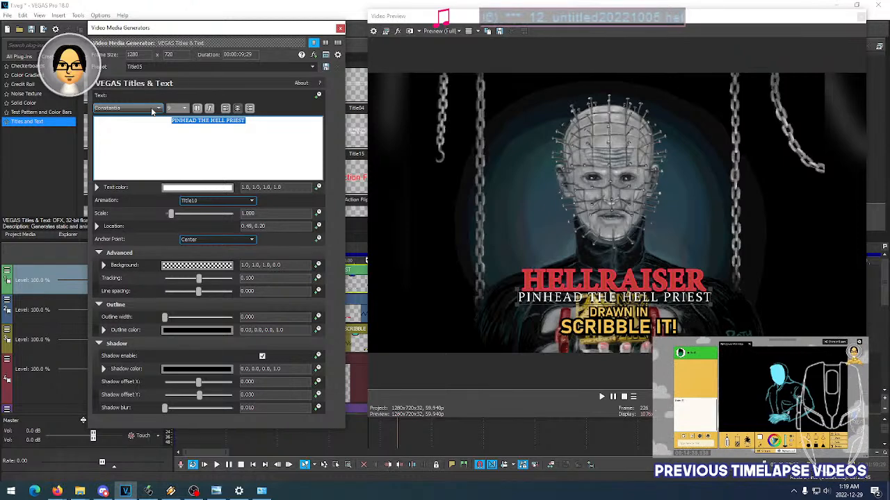
{"action": "scroll", "coordinate": [153, 111], "scroll_direction": "down", "scroll_amount": 3}
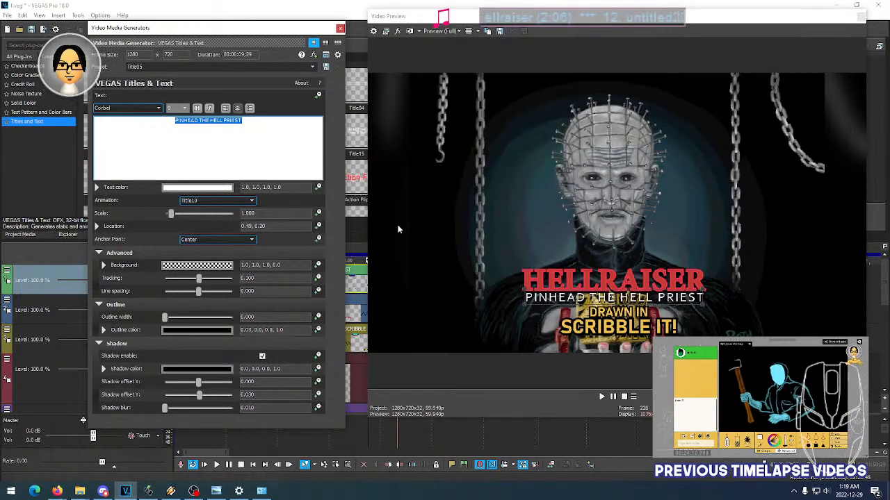
{"action": "scroll", "coordinate": [144, 112], "scroll_direction": "down", "scroll_amount": 1}
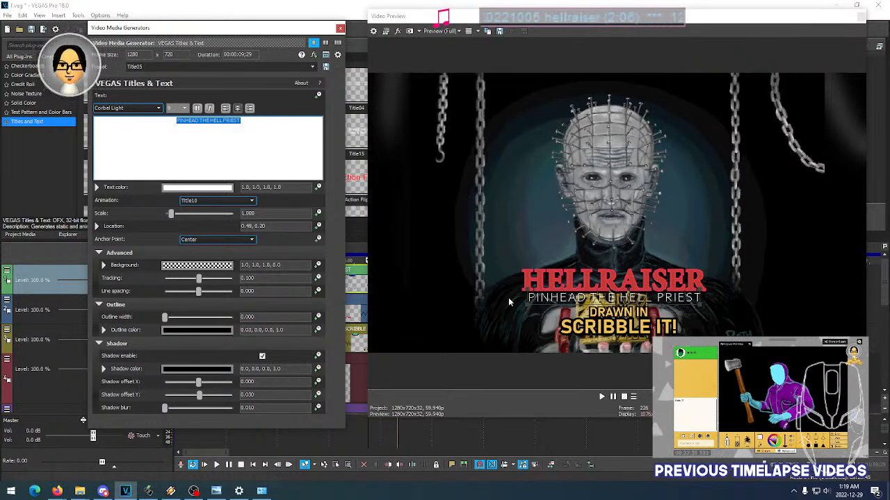
{"action": "scroll", "coordinate": [142, 111], "scroll_direction": "up", "scroll_amount": 1}
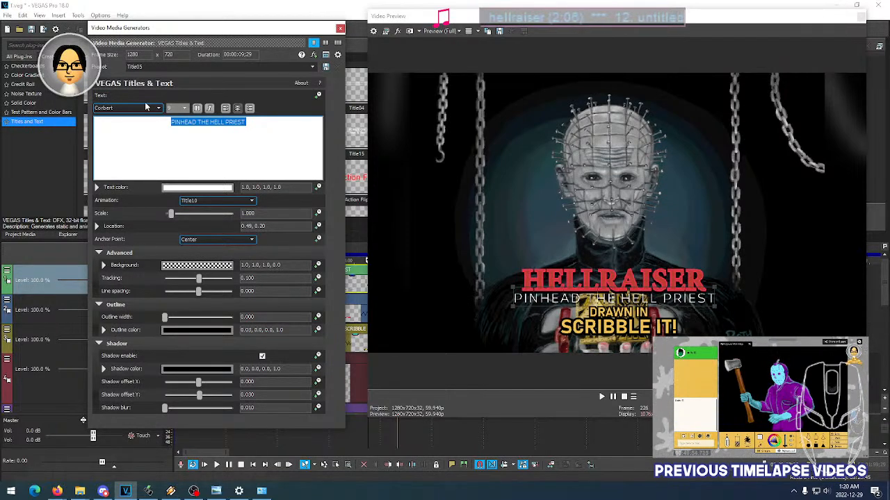
- Try the Courage Road, Courier New CE, Crimes Times Six and DK Midnight Chalker fonts on the PINHEAD THE HELL PRIEST text
{"action": "scroll", "coordinate": [151, 109], "scroll_direction": "down", "scroll_amount": 1}
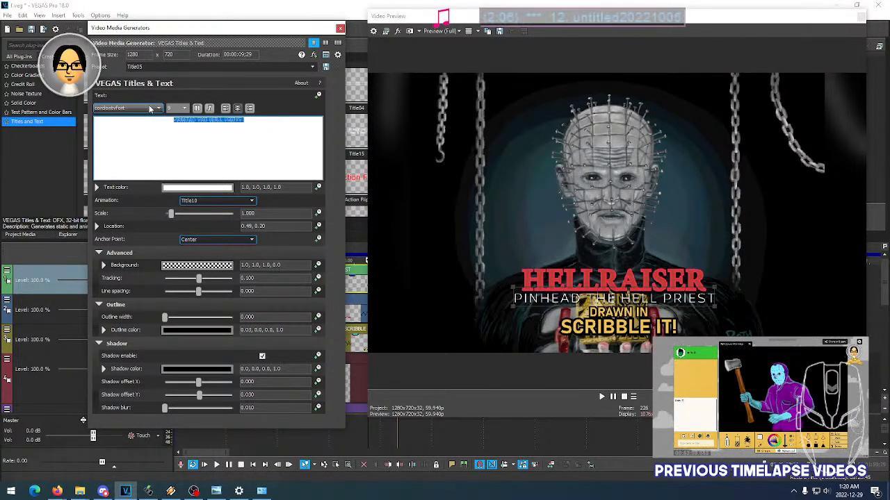
{"action": "scroll", "coordinate": [152, 110], "scroll_direction": "down", "scroll_amount": 1}
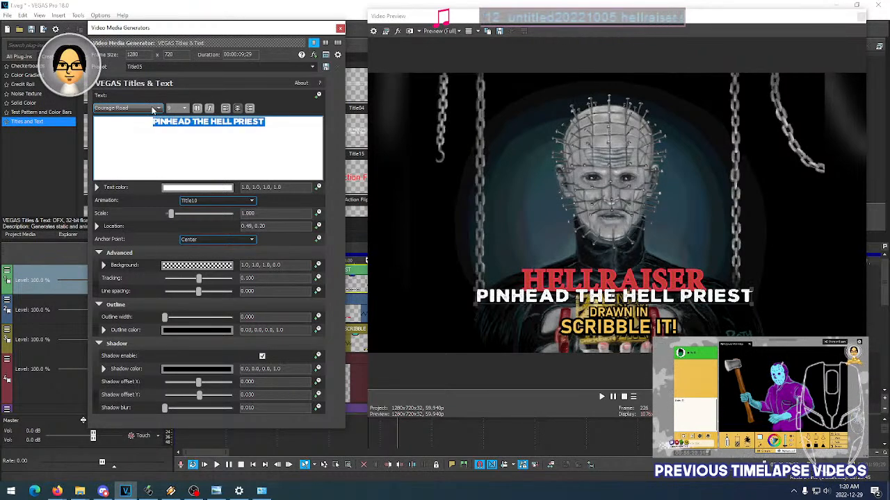
{"action": "scroll", "coordinate": [153, 110], "scroll_direction": "down", "scroll_amount": 1}
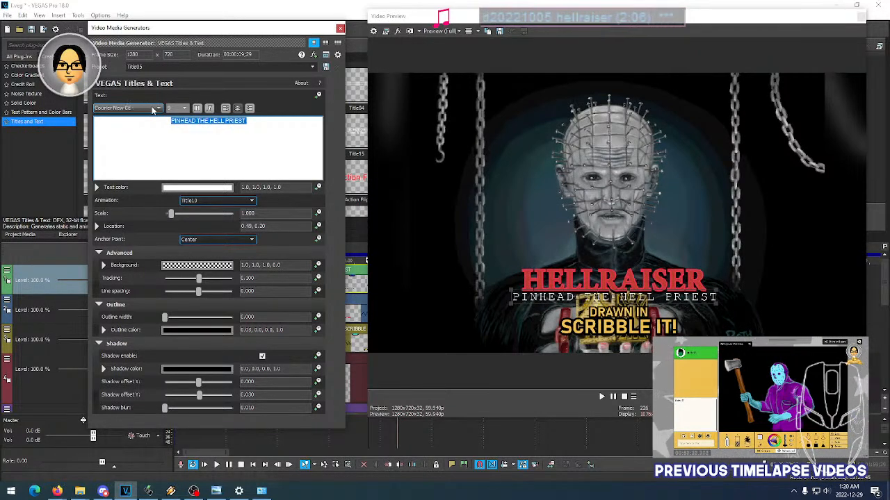
{"action": "scroll", "coordinate": [153, 110], "scroll_direction": "down", "scroll_amount": 1}
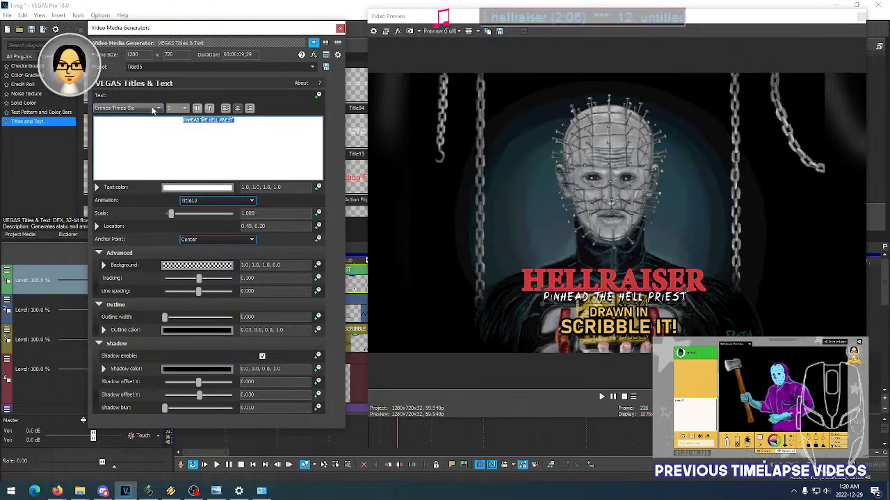
{"action": "scroll", "coordinate": [153, 110], "scroll_direction": "down", "scroll_amount": 1}
{"action": "scroll", "coordinate": [153, 110], "scroll_direction": "up", "scroll_amount": 1}
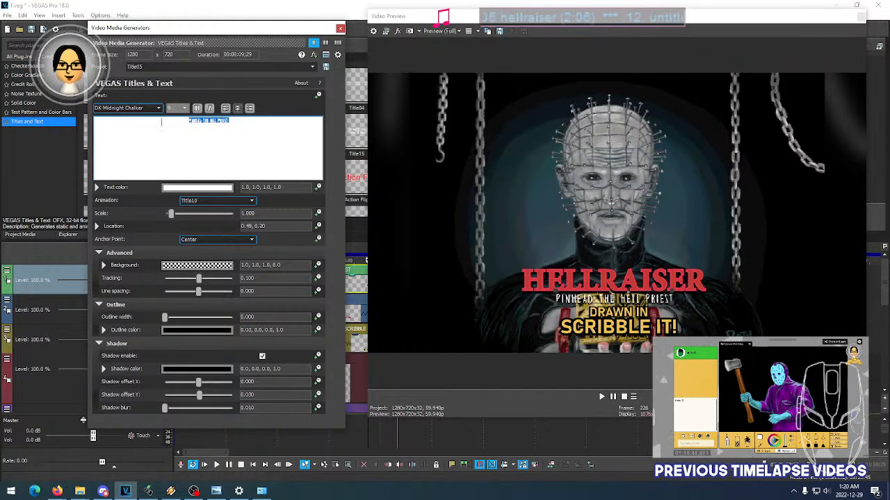
- Try the Docktrin, Fontbardeo and Franklin Gothic Medium fonts on the PINHEAD THE HELL PRIEST text
{"action": "left_click", "coordinate": [152, 110]}
{"action": "left_click", "coordinate": [153, 109]}
{"action": "left_click", "coordinate": [152, 109]}
{"action": "left_click", "coordinate": [152, 109]}
{"action": "scroll", "coordinate": [152, 110], "scroll_direction": "down", "scroll_amount": 1}
{"action": "scroll", "coordinate": [153, 110], "scroll_direction": "down", "scroll_amount": 1}
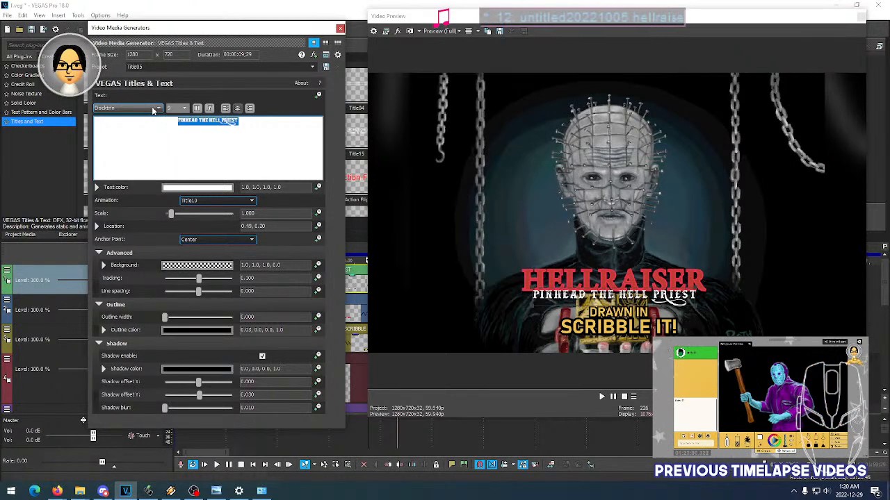
{"action": "scroll", "coordinate": [153, 110], "scroll_direction": "down", "scroll_amount": 1}
{"action": "scroll", "coordinate": [153, 110], "scroll_direction": "down", "scroll_amount": 1}
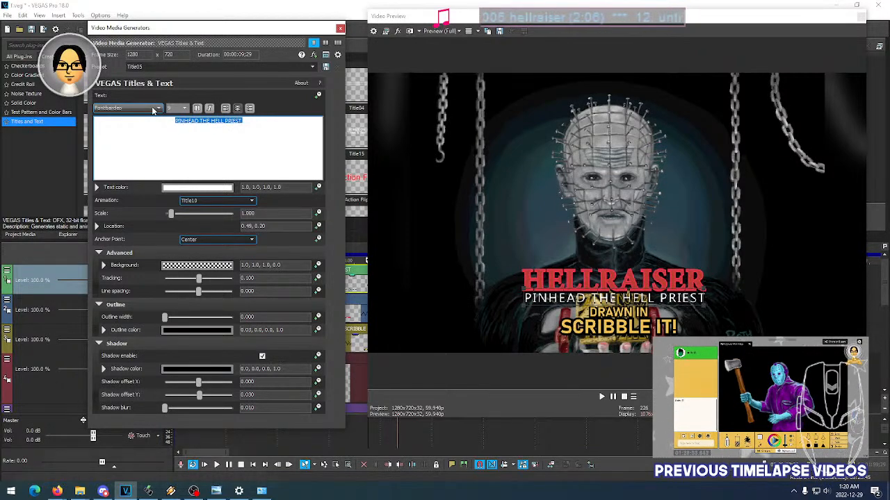
{"action": "scroll", "coordinate": [152, 110], "scroll_direction": "down", "scroll_amount": 1}
{"action": "scroll", "coordinate": [153, 110], "scroll_direction": "down", "scroll_amount": 1}
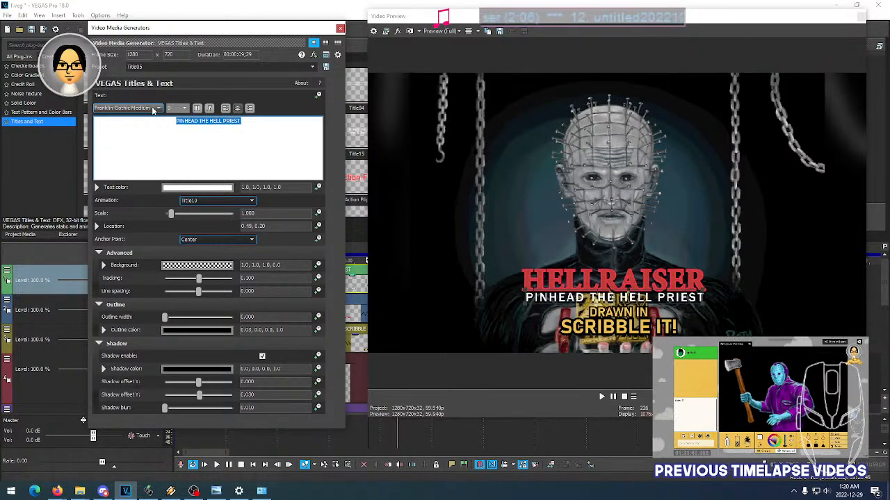
- Compare Fontbardeo and Franklin Gothic Medium again, plus Georgia, on the PINHEAD THE HELL PRIEST text
{"action": "scroll", "coordinate": [154, 110], "scroll_direction": "up", "scroll_amount": 1}
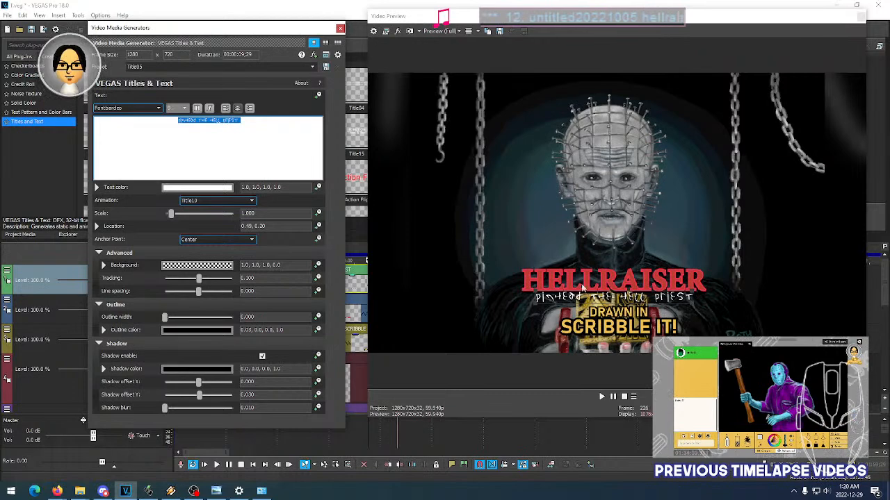
{"action": "left_click", "coordinate": [139, 108]}
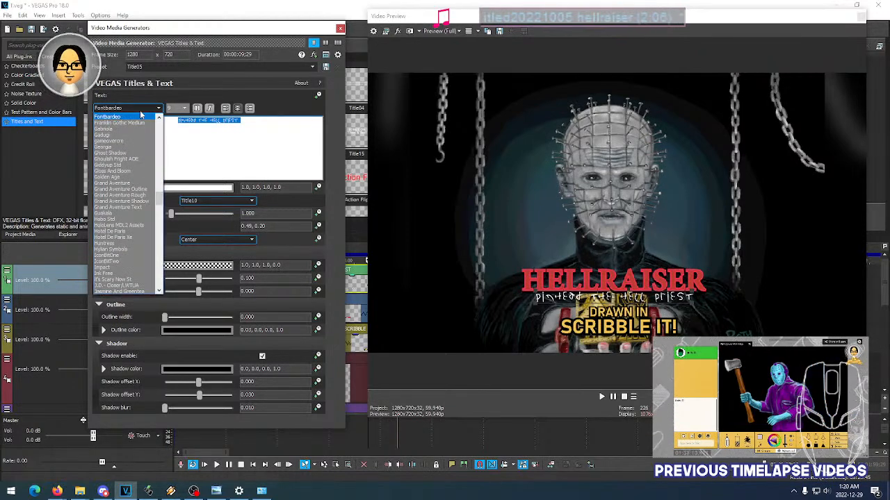
{"action": "left_click", "coordinate": [141, 115]}
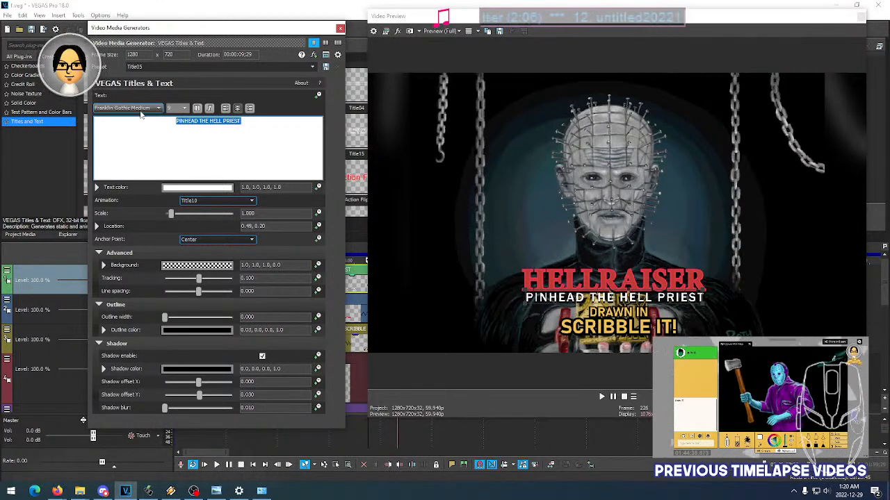
{"action": "left_click", "coordinate": [141, 110]}
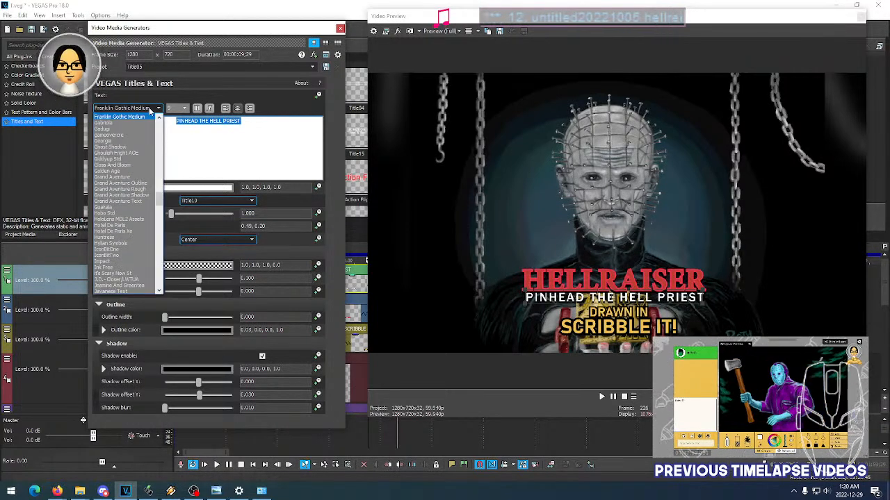
{"action": "left_click", "coordinate": [134, 141]}
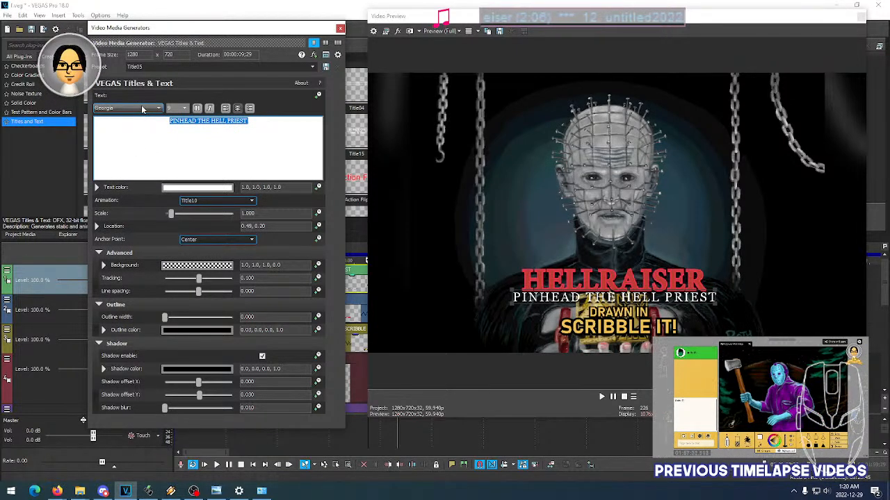
- Try the Ghost Shadow, Grand Aventure and J.D.- Closer/LWTUA fonts on the PINHEAD THE HELL PRIEST text
{"action": "left_click", "coordinate": [142, 109]}
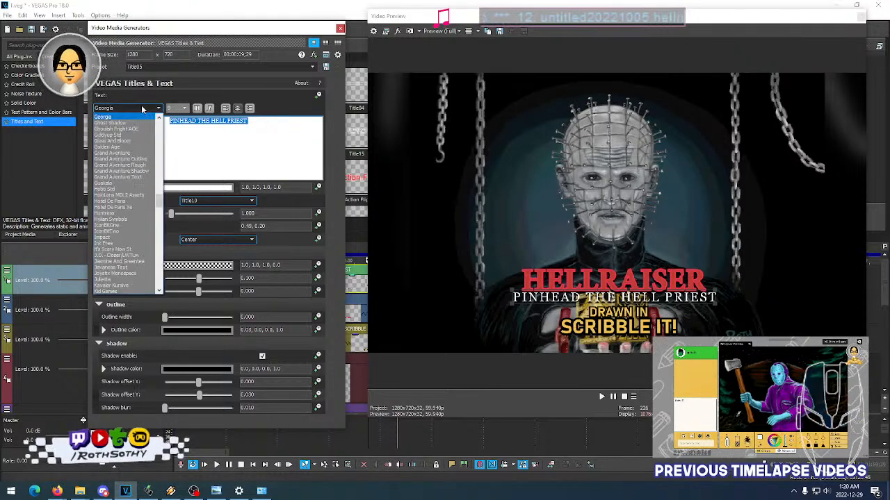
{"action": "key", "text": "Down"}
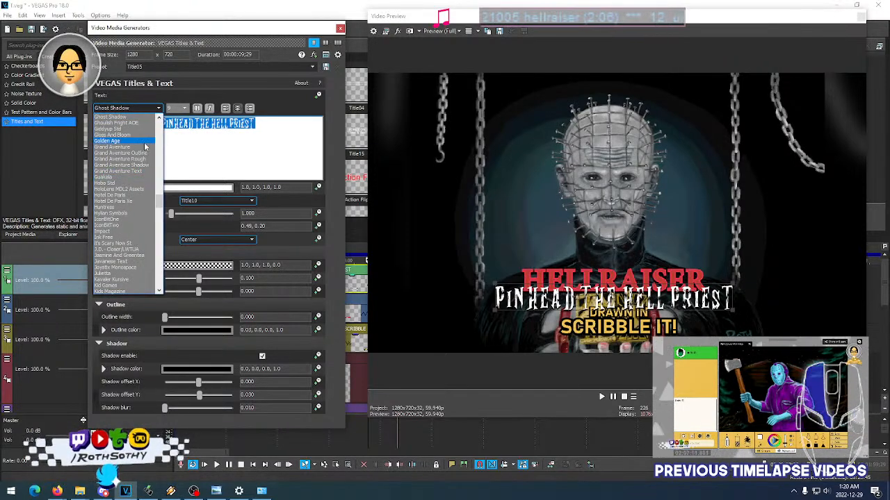
{"action": "left_click", "coordinate": [144, 148]}
{"action": "left_click", "coordinate": [142, 109]}
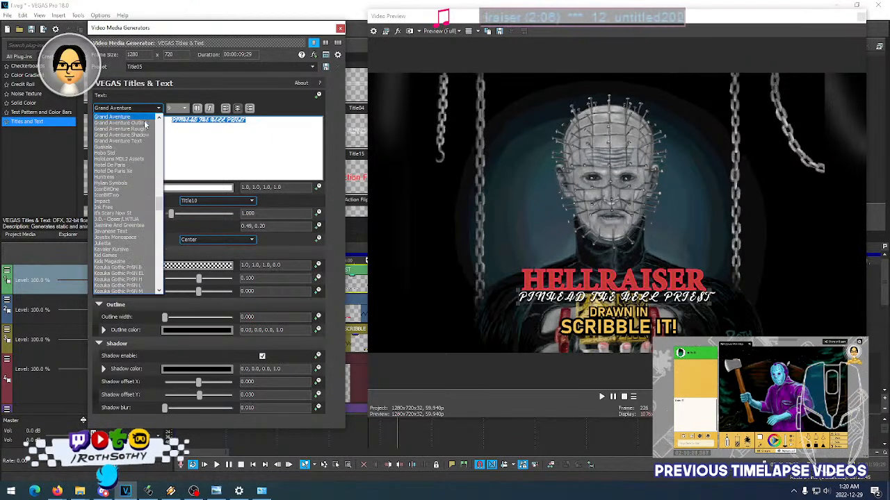
{"action": "left_click", "coordinate": [153, 220]}
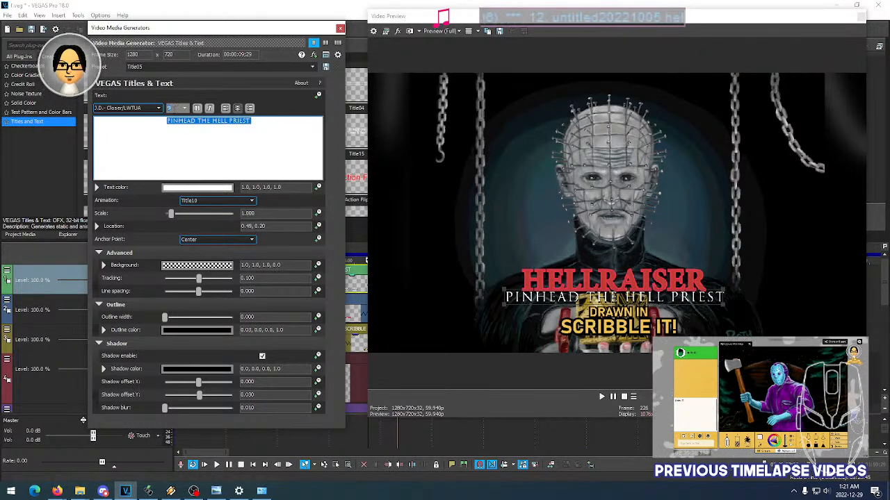
- Make the PINHEAD THE HELL PRIEST text bold and compare tracking values of -0.100 and 0.000, keeping 0.000
{"action": "left_click", "coordinate": [136, 109]}
{"action": "left_click", "coordinate": [136, 109]}
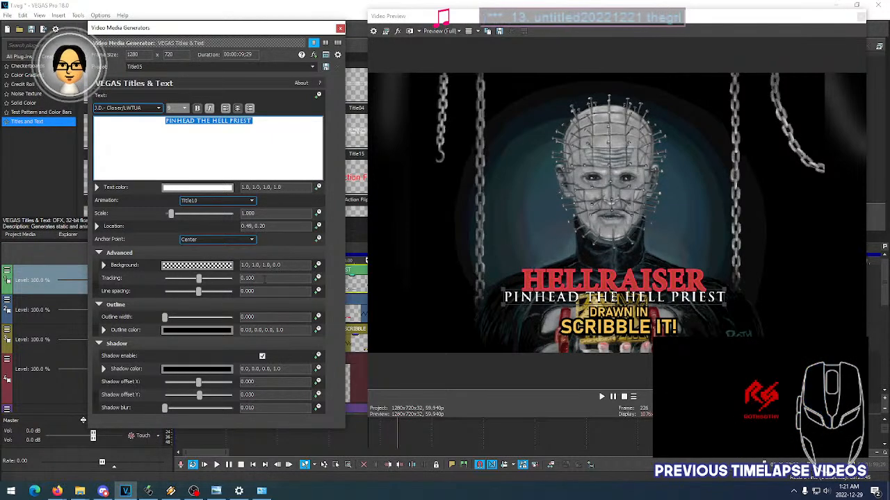
{"action": "scroll", "coordinate": [265, 280], "scroll_direction": "up", "scroll_amount": 1}
{"action": "scroll", "coordinate": [264, 280], "scroll_direction": "down", "scroll_amount": 2}
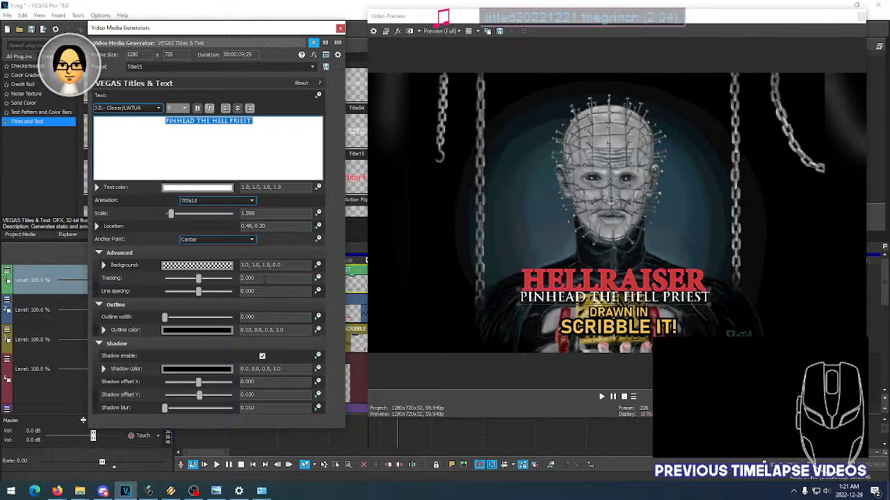
{"action": "scroll", "coordinate": [264, 279], "scroll_direction": "down", "scroll_amount": 1}
{"action": "scroll", "coordinate": [264, 279], "scroll_direction": "up", "scroll_amount": 1}
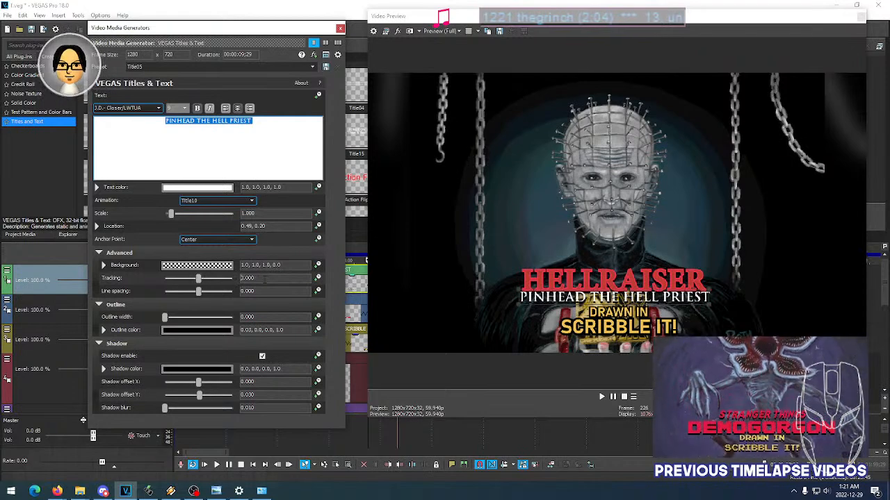
{"action": "scroll", "coordinate": [265, 279], "scroll_direction": "down", "scroll_amount": 1}
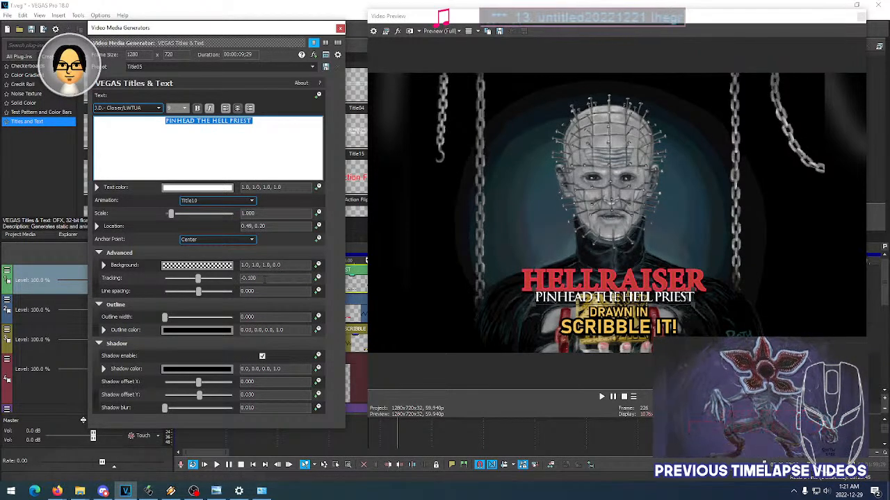
{"action": "scroll", "coordinate": [265, 279], "scroll_direction": "up", "scroll_amount": 1}
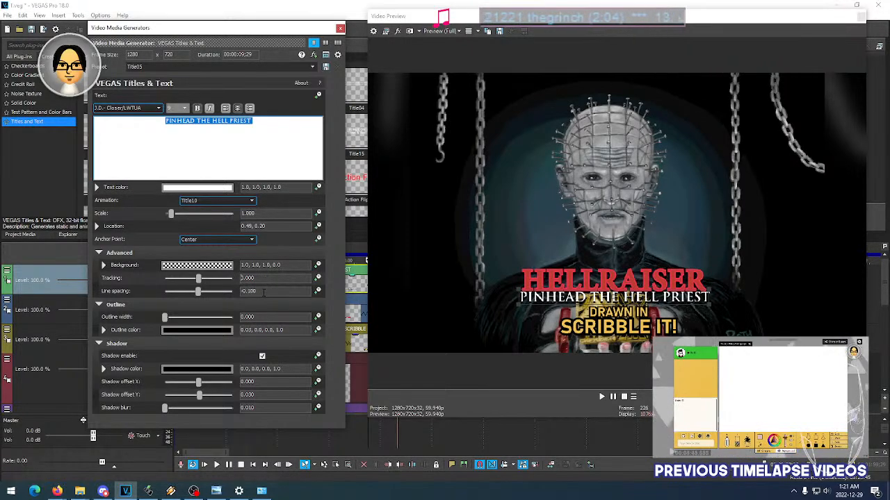
{"action": "scroll", "coordinate": [265, 279], "scroll_direction": "up", "scroll_amount": 1}
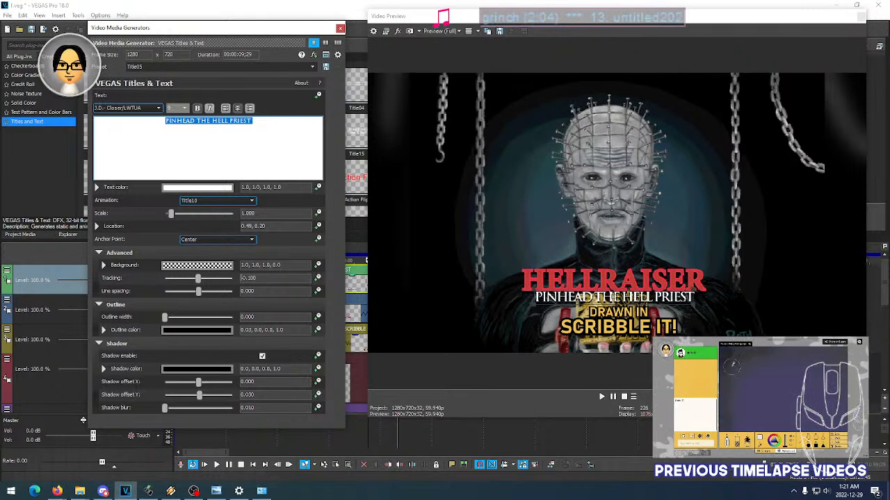
{"action": "scroll", "coordinate": [265, 279], "scroll_direction": "up", "scroll_amount": 1}
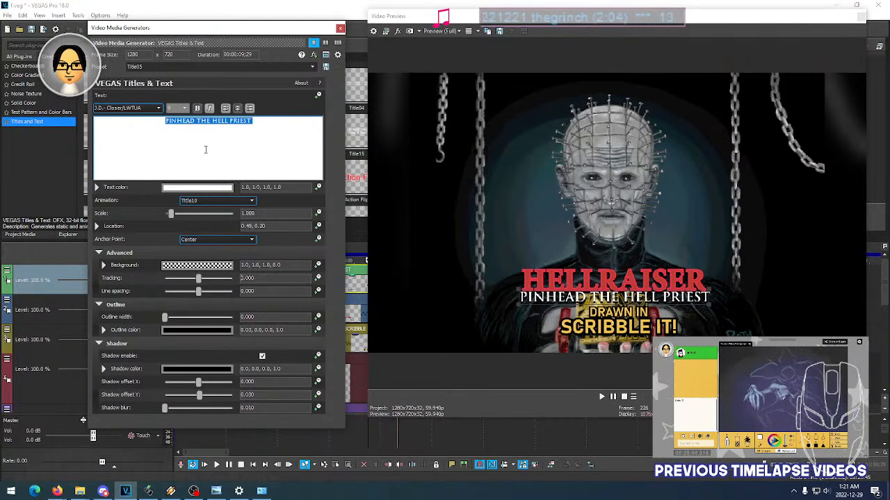
- Try the Javanese Text, Joystix Monospace, Kid Games and Kids Magazine fonts on the PINHEAD THE HELL PRIEST text
{"action": "left_click", "coordinate": [158, 108]}
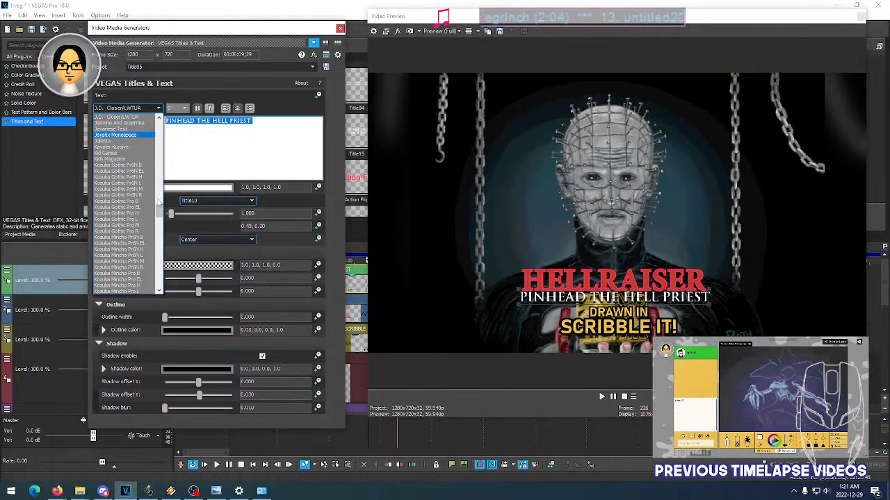
{"action": "left_click", "coordinate": [139, 129]}
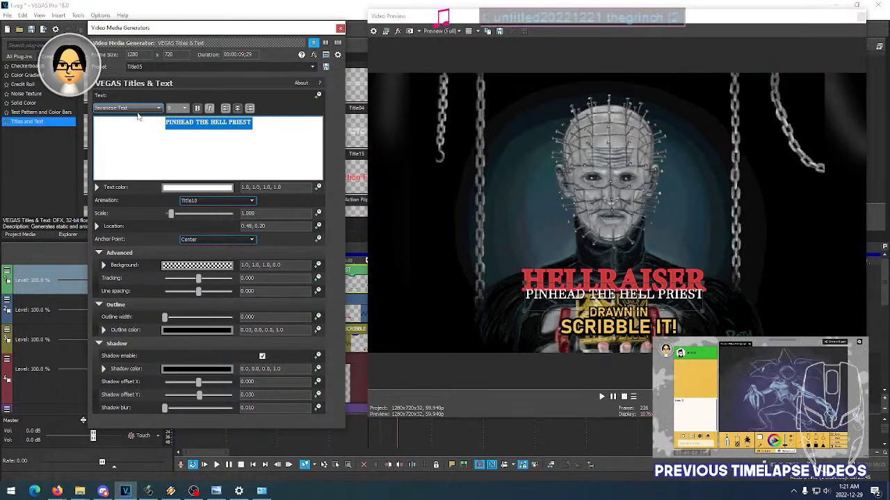
{"action": "key", "text": "Down"}
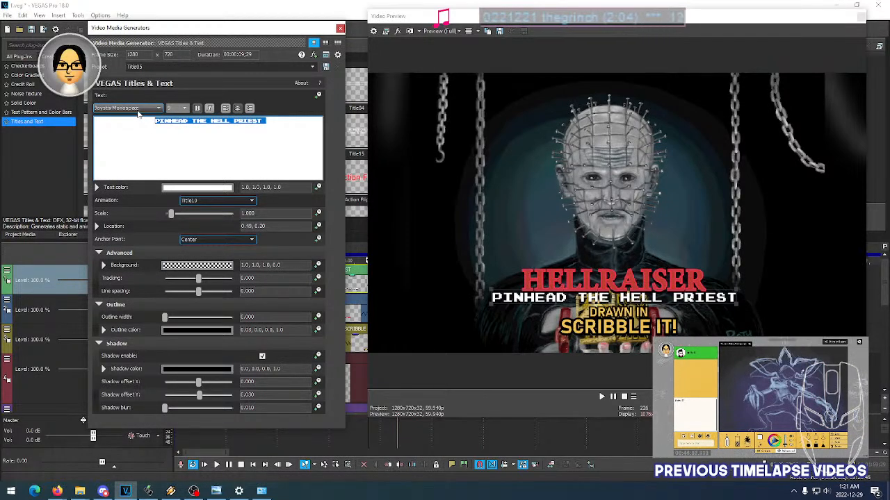
{"action": "key", "text": "Down"}
{"action": "key", "text": "Down"}
{"action": "key", "text": "Down"}
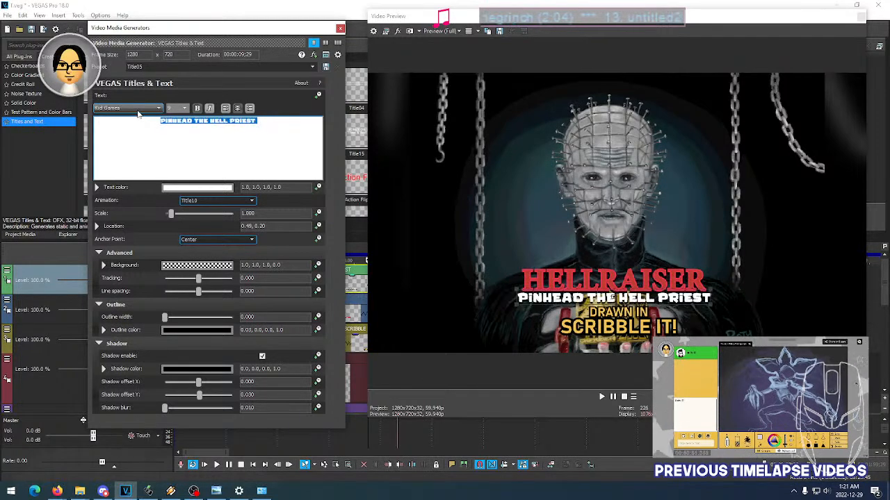
{"action": "key", "text": "Down"}
- Try the Magnolia Sky and Malgun Gothic fonts on the PINHEAD THE HELL PRIEST text
{"action": "left_click", "coordinate": [147, 110]}
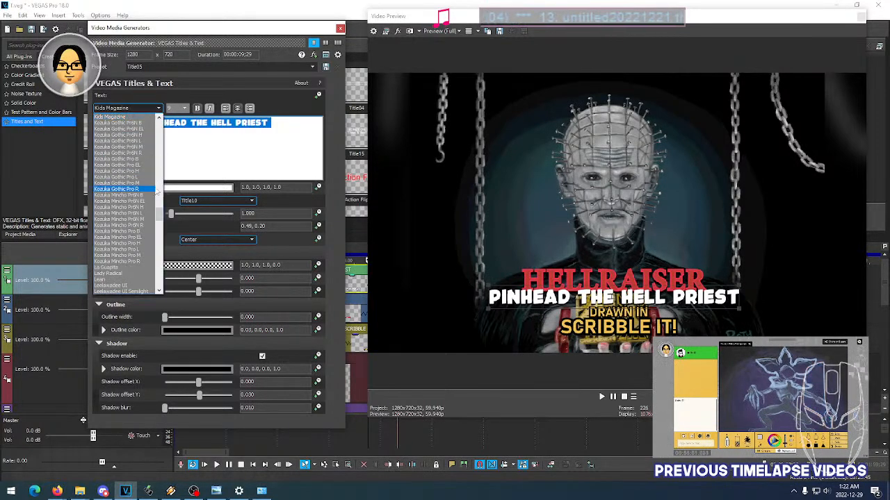
{"action": "scroll", "coordinate": [134, 252], "scroll_direction": "down", "scroll_amount": 5}
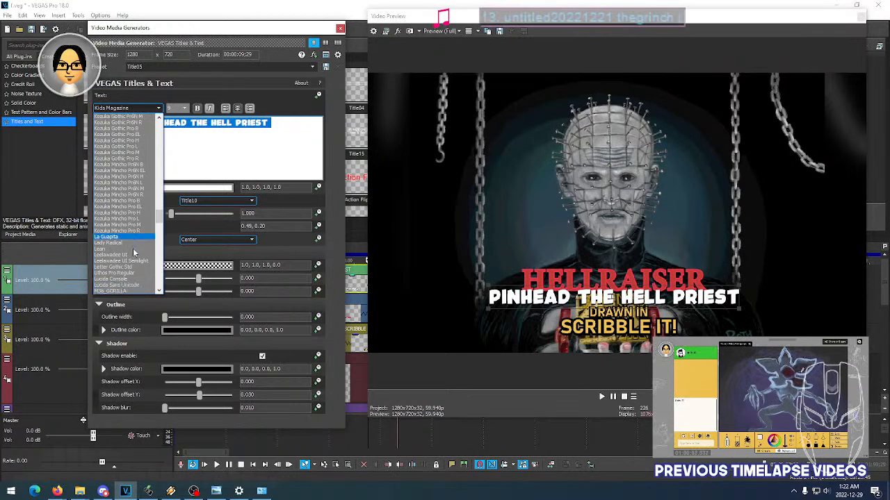
{"action": "scroll", "coordinate": [134, 236], "scroll_direction": "down", "scroll_amount": 2}
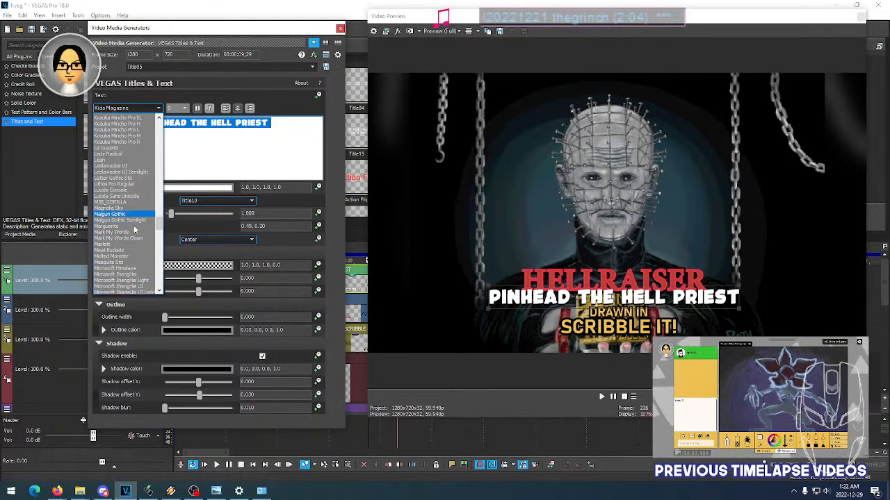
{"action": "left_click", "coordinate": [129, 186]}
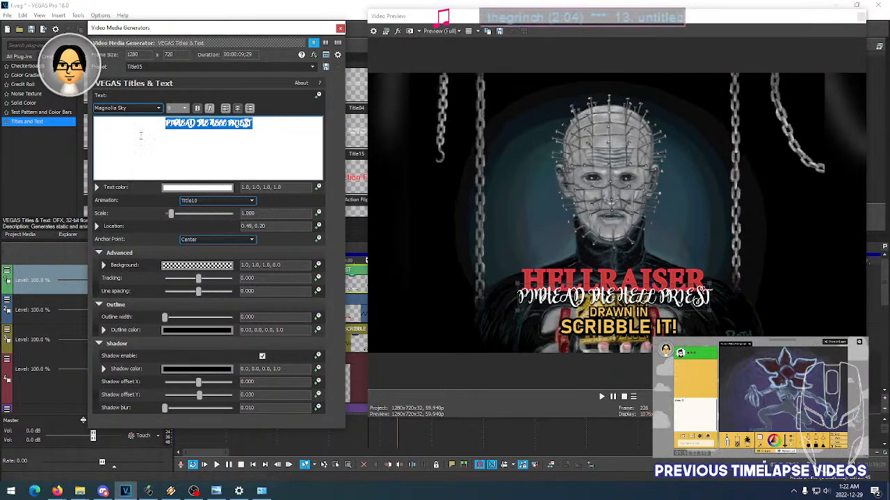
{"action": "scroll", "coordinate": [138, 112], "scroll_direction": "down", "scroll_amount": 1}
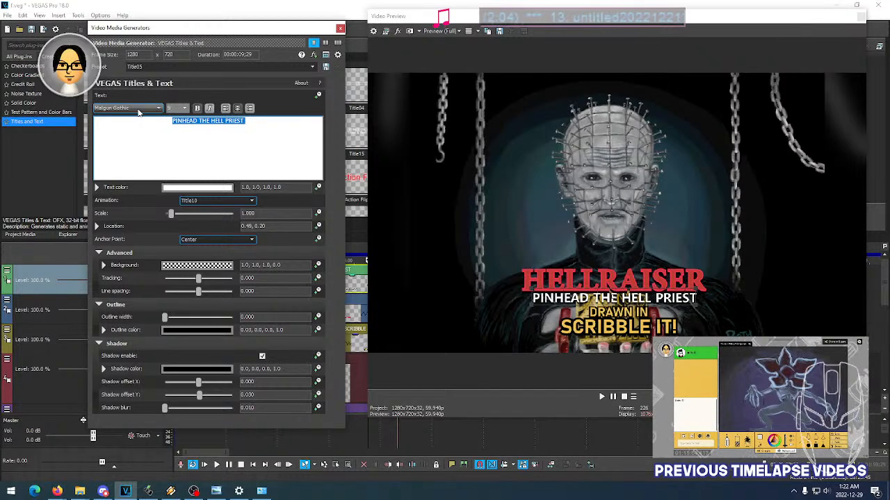
- Apply the Microsoft Himalaya font to the PINHEAD THE HELL PRIEST text
{"action": "left_click", "coordinate": [139, 110]}
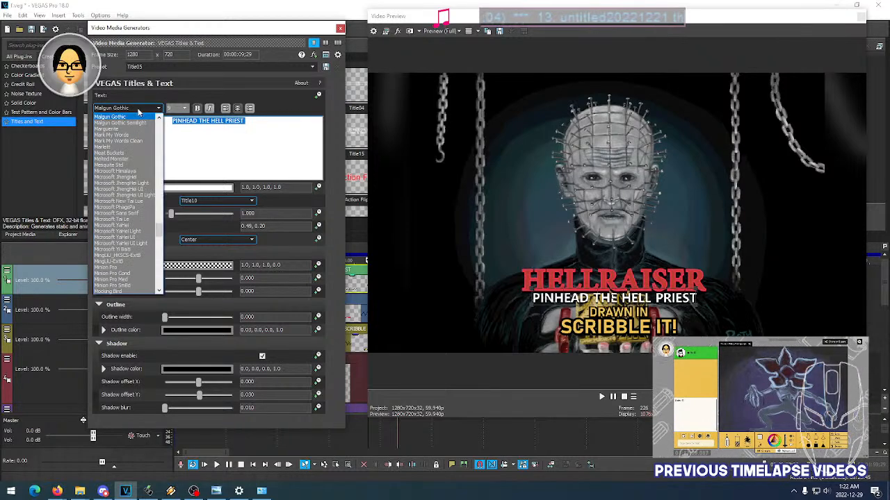
{"action": "left_click", "coordinate": [139, 172]}
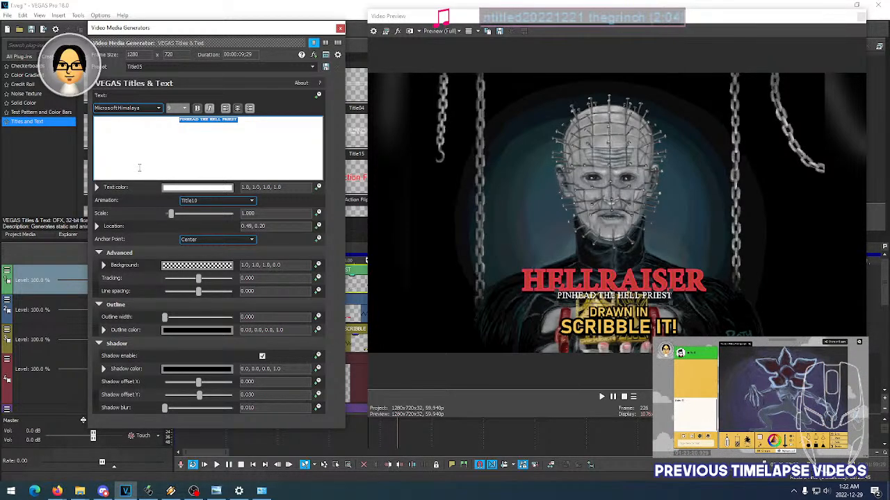
{"action": "left_click", "coordinate": [138, 110]}
{"action": "left_click", "coordinate": [140, 110]}
{"action": "scroll", "coordinate": [140, 111], "scroll_direction": "down", "scroll_amount": 1}
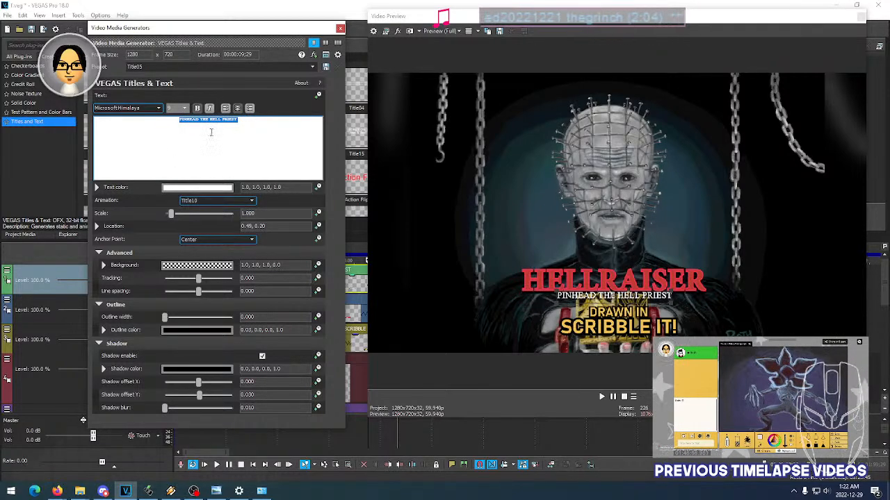
- Set the subtitle's tracking to 0.100 and compare font sizes 14, 12 and 10, keeping size 10
{"action": "scroll", "coordinate": [177, 107], "scroll_direction": "down", "scroll_amount": 4}
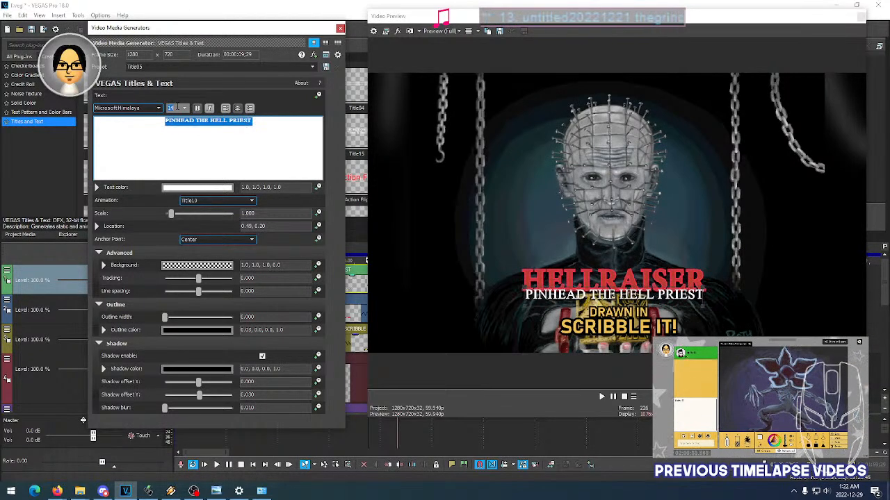
{"action": "scroll", "coordinate": [262, 277], "scroll_direction": "up", "scroll_amount": 1}
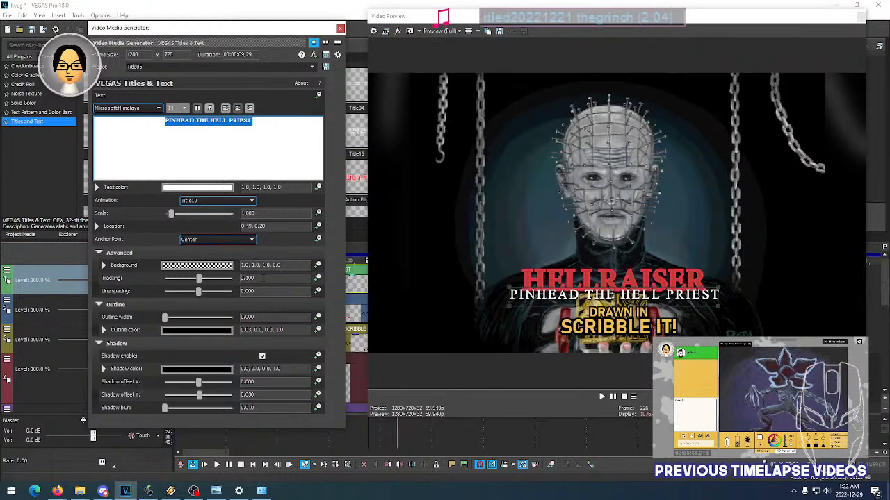
{"action": "scroll", "coordinate": [175, 108], "scroll_direction": "down", "scroll_amount": 1}
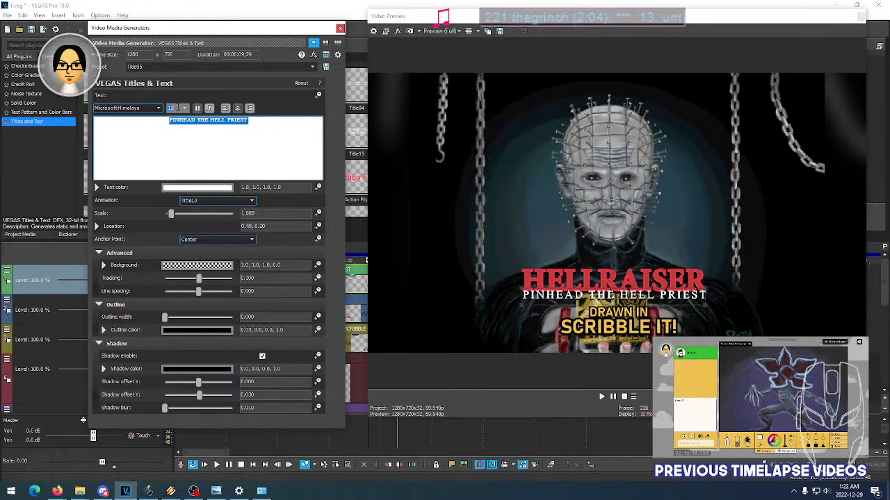
{"action": "scroll", "coordinate": [175, 109], "scroll_direction": "down", "scroll_amount": 1}
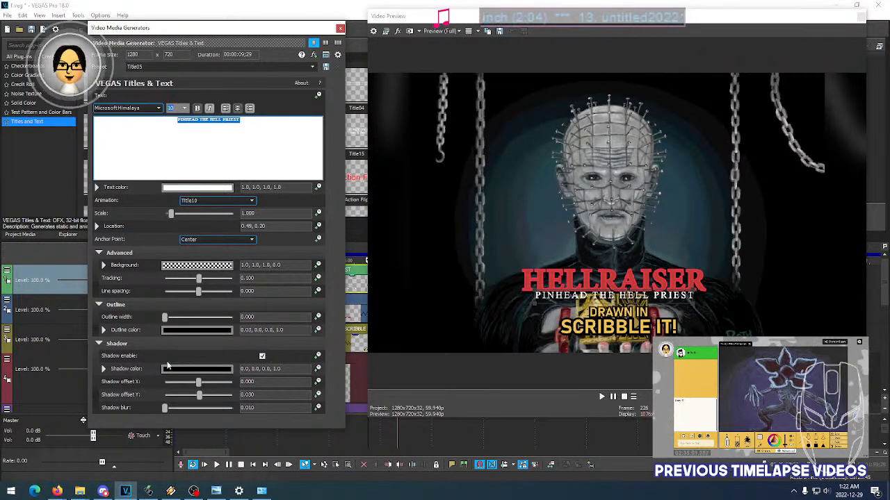
- Set the subtitle's outline width to 6.000 and try a vertical shadow offset of 0.040
{"action": "left_click_drag", "start_coordinate": [168, 320], "coordinate": [249, 324]}
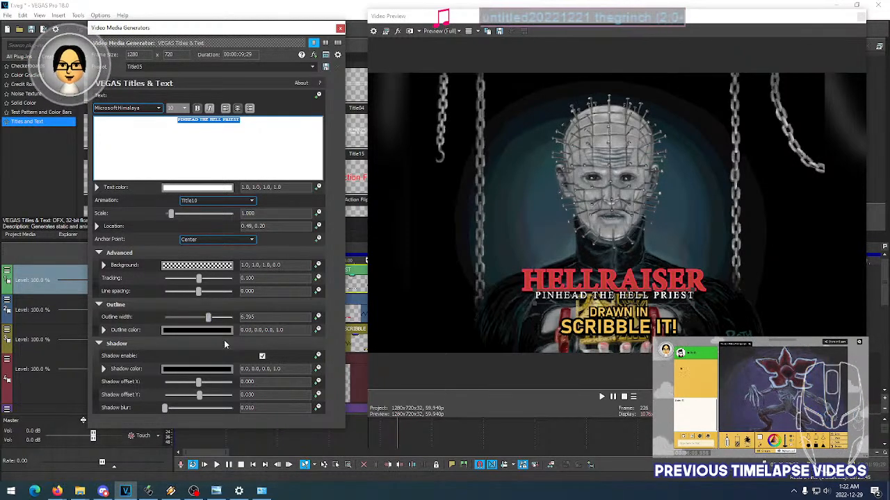
{"action": "left_click_drag", "start_coordinate": [208, 317], "coordinate": [207, 318]}
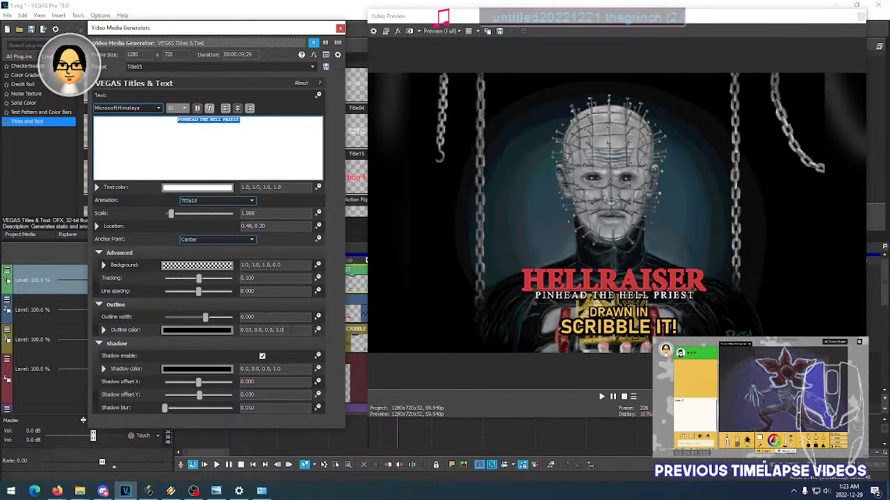
{"action": "left_click", "coordinate": [260, 395]}
{"action": "key", "text": "BackSpace"}
{"action": "key", "text": "BackSpace"}
{"action": "type", "text": "40"}
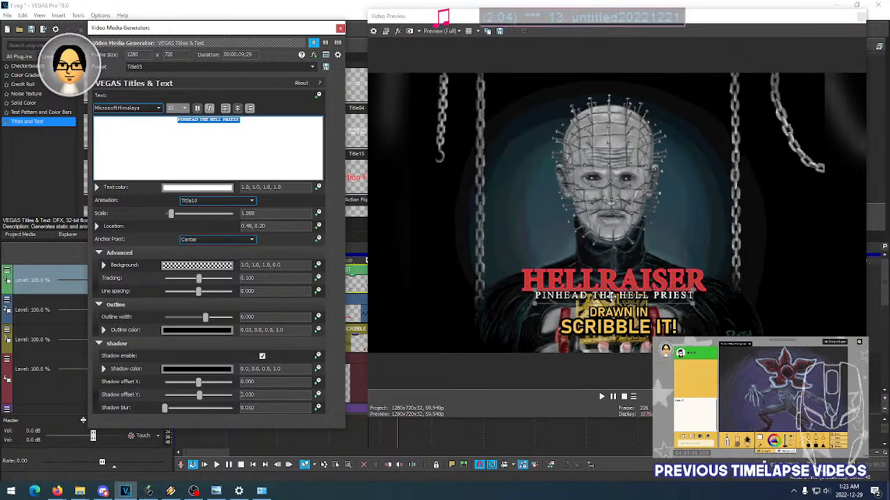
- Nudge the PINHEAD THE HELL PRIEST text to location 0.50, 0.19 and close its text settings
{"action": "left_click_drag", "start_coordinate": [610, 295], "coordinate": [611, 297]}
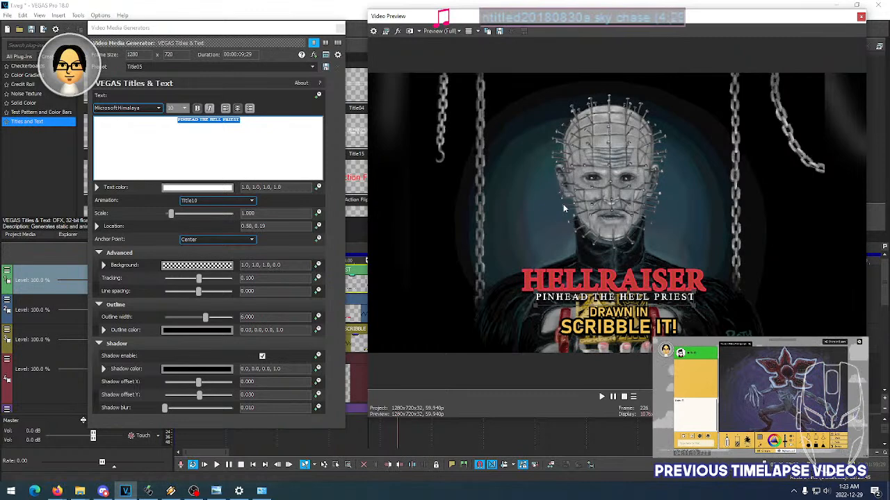
{"action": "left_click", "coordinate": [340, 29]}
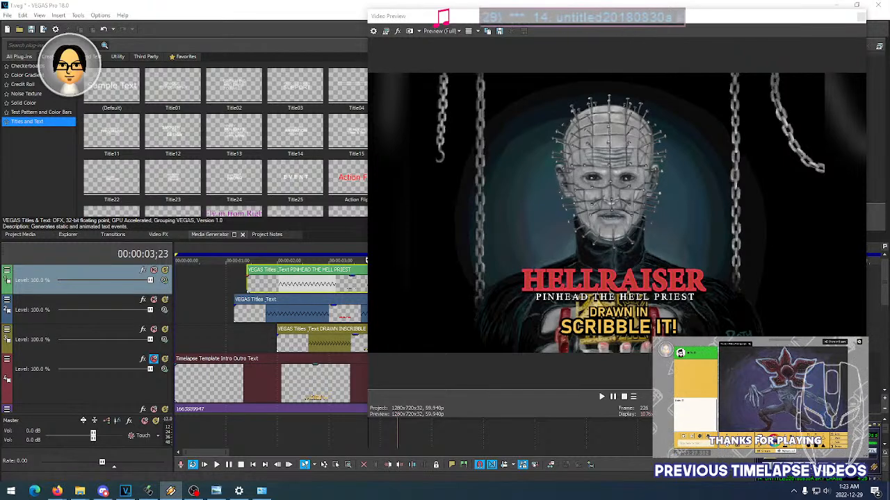
- Play the intro from before the titles appear to check how the restyled subtitle animates in
{"action": "left_click", "coordinate": [178, 307]}
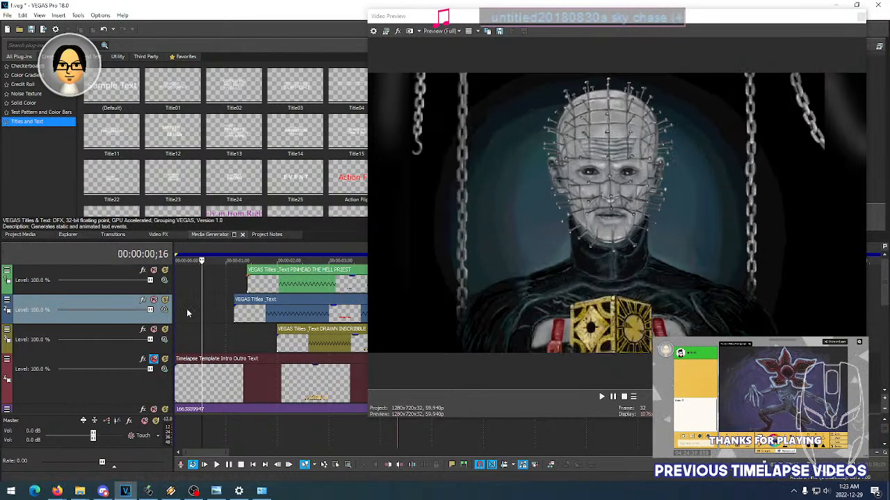
{"action": "key", "text": "space"}
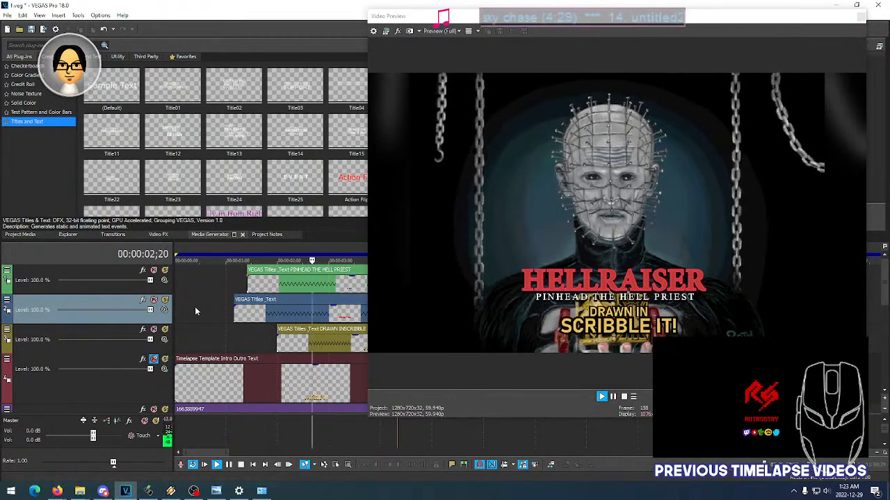
{"action": "key", "text": "space"}
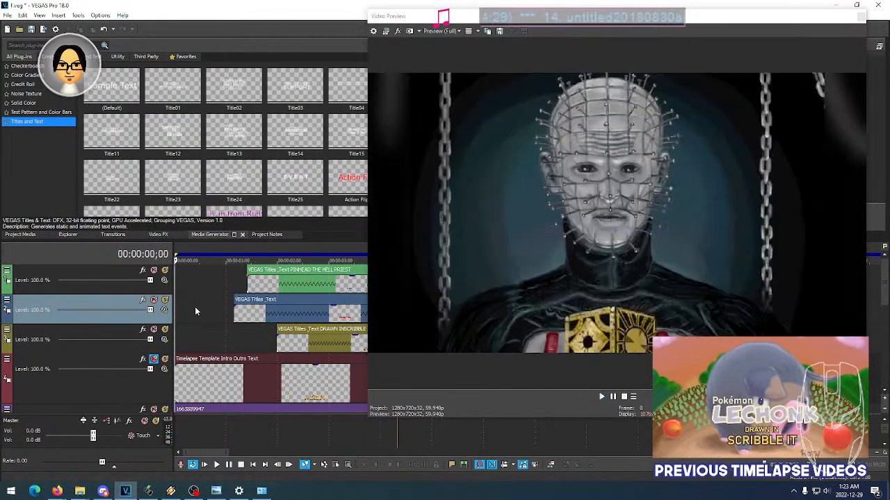
{"action": "key", "text": "space"}
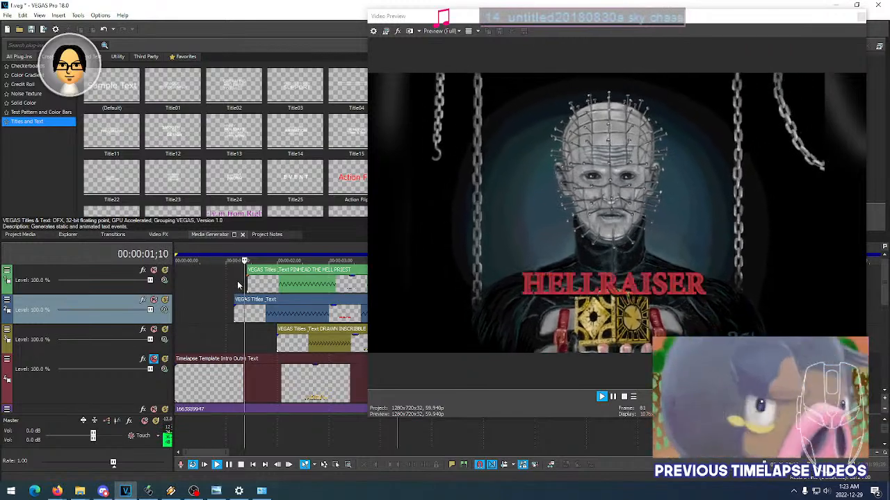
{"action": "key", "text": "space"}
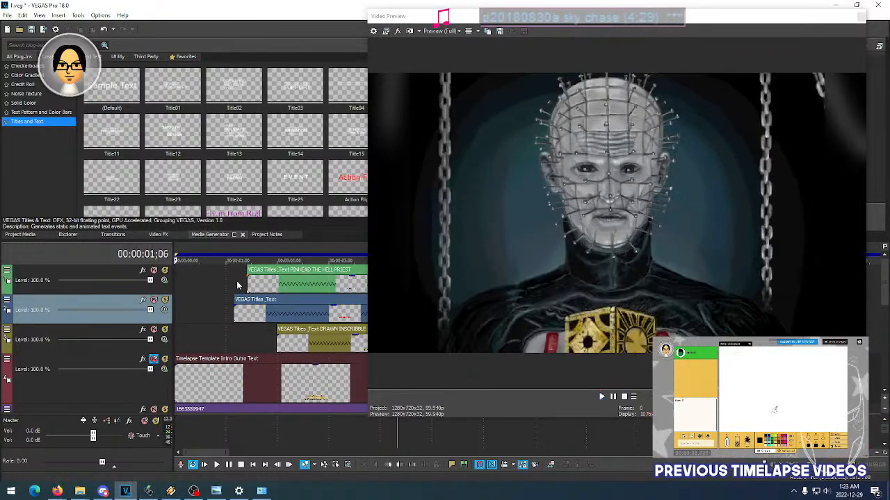
- Scrub repeatedly through the start of the PINHEAD THE HELL PRIEST event to examine the subtitle's entrance animation frame by frame
{"action": "left_click", "coordinate": [254, 284]}
{"action": "left_click", "coordinate": [283, 292]}
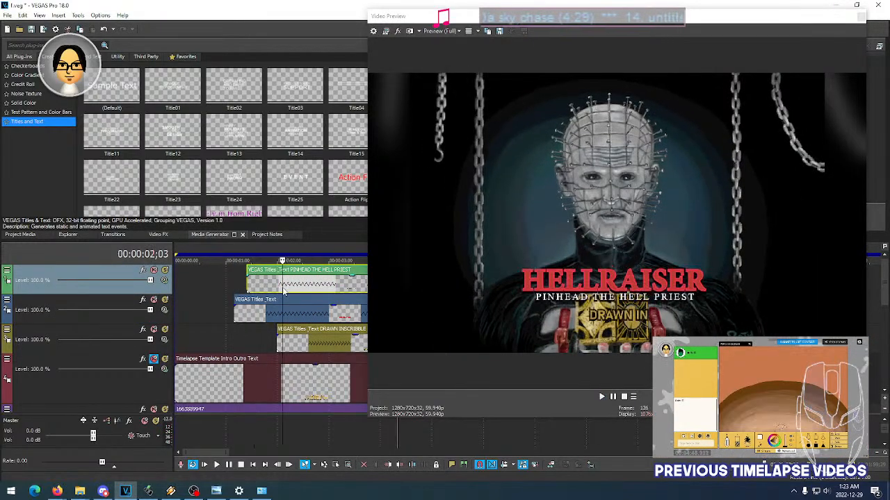
{"action": "left_click", "coordinate": [263, 286]}
{"action": "left_click", "coordinate": [271, 286]}
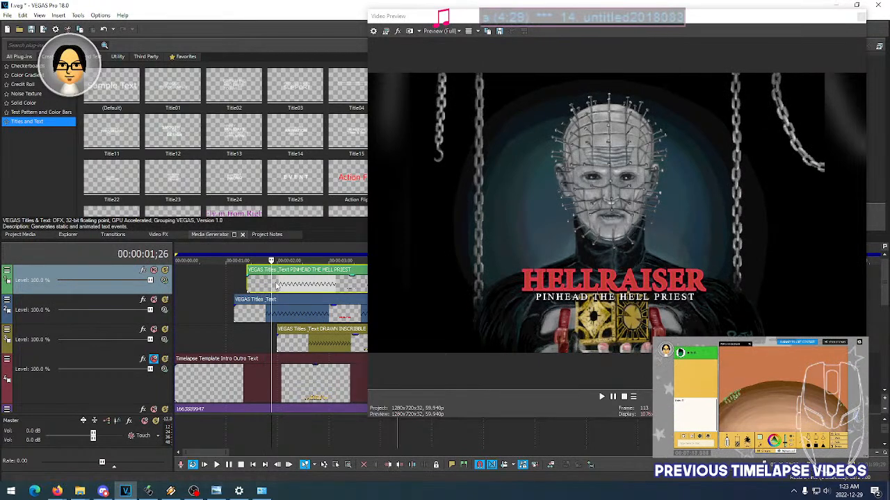
{"action": "left_click", "coordinate": [259, 286]}
{"action": "left_click", "coordinate": [252, 286]}
{"action": "left_click", "coordinate": [262, 286]}
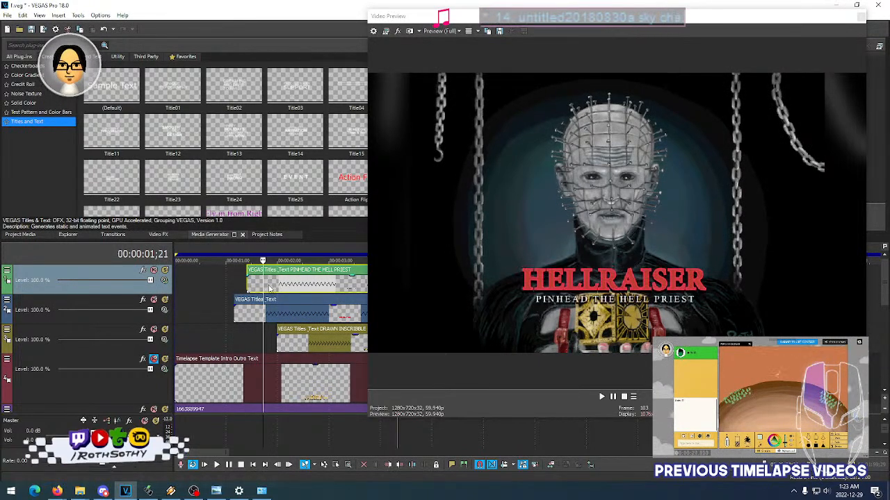
{"action": "left_click", "coordinate": [270, 286]}
{"action": "left_click", "coordinate": [277, 286]}
{"action": "left_click", "coordinate": [282, 286]}
{"action": "left_click", "coordinate": [288, 286]}
{"action": "left_click", "coordinate": [293, 287]}
{"action": "left_click", "coordinate": [277, 286]}
{"action": "left_click", "coordinate": [287, 287]}
{"action": "left_click", "coordinate": [295, 286]}
{"action": "left_click", "coordinate": [299, 286]}
{"action": "left_click", "coordinate": [281, 286]}
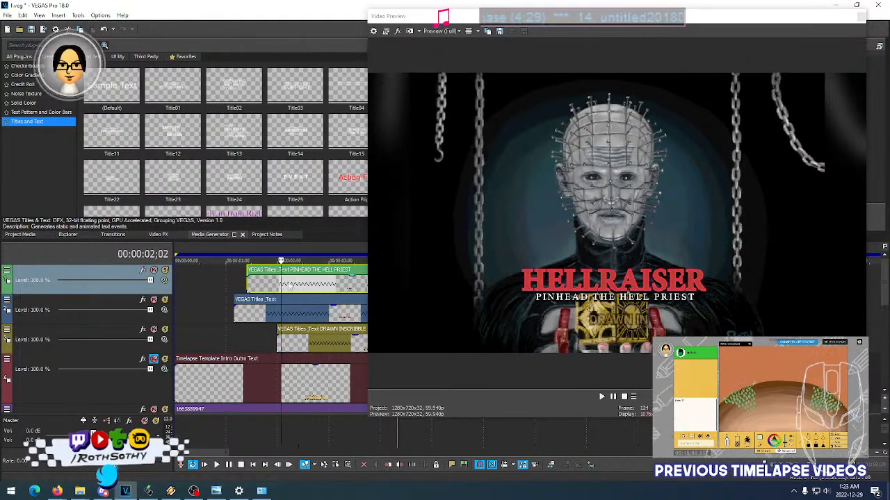
- Reopen the generated media settings of the PINHEAD THE HELL PRIEST text event
{"action": "left_click_drag", "start_coordinate": [216, 456], "coordinate": [222, 457]}
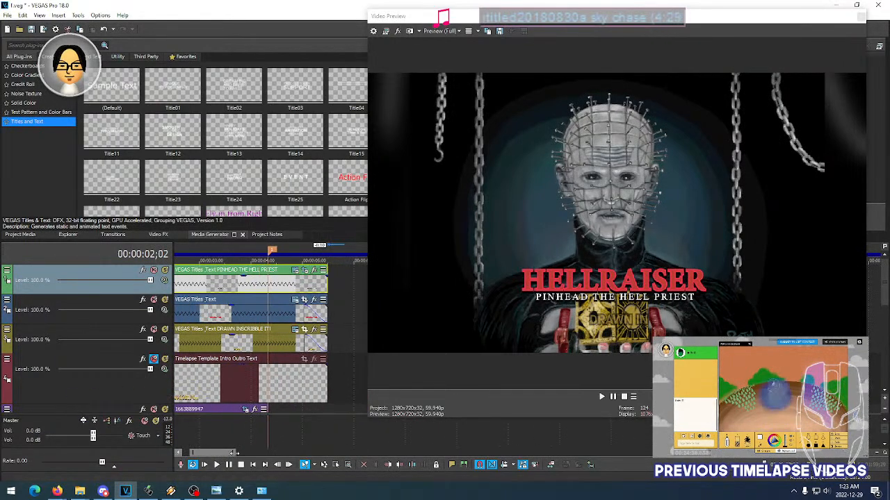
{"action": "scroll", "coordinate": [255, 345], "scroll_direction": "down", "scroll_amount": 3}
{"action": "scroll", "coordinate": [255, 345], "scroll_direction": "up", "scroll_amount": 1}
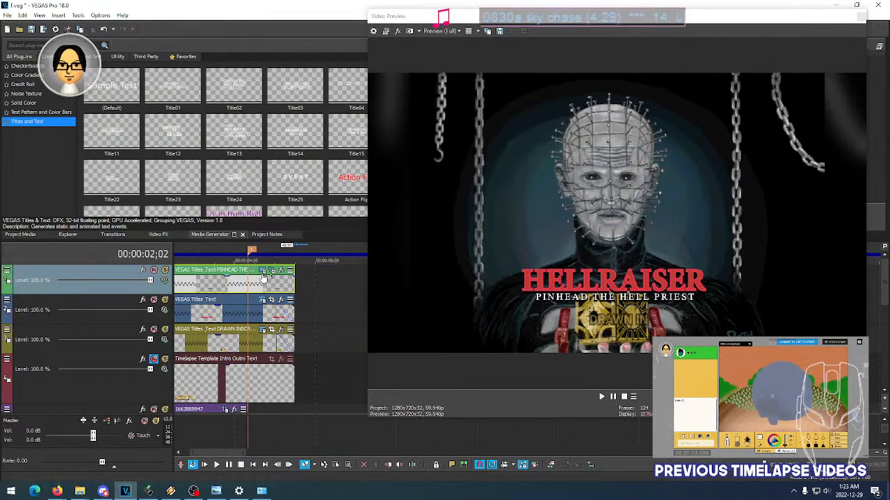
{"action": "left_click", "coordinate": [262, 274]}
{"action": "left_click", "coordinate": [262, 272]}
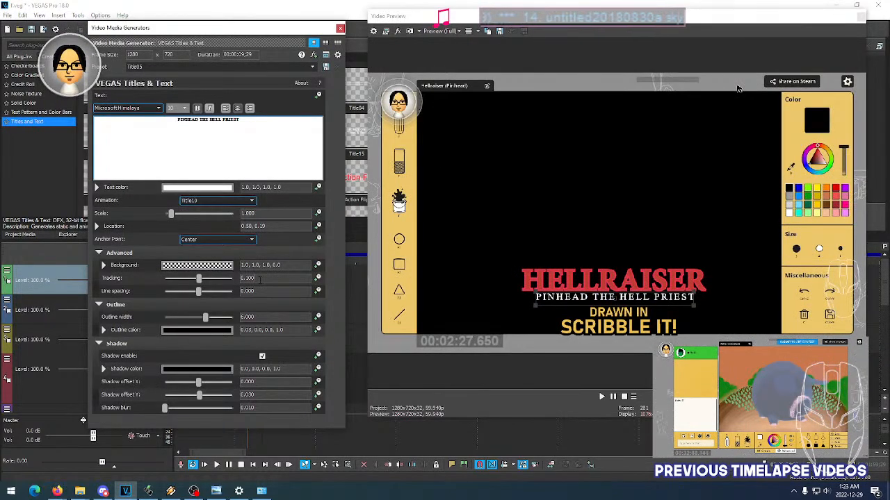
{"action": "scroll", "coordinate": [259, 279], "scroll_direction": "up", "scroll_amount": 1}
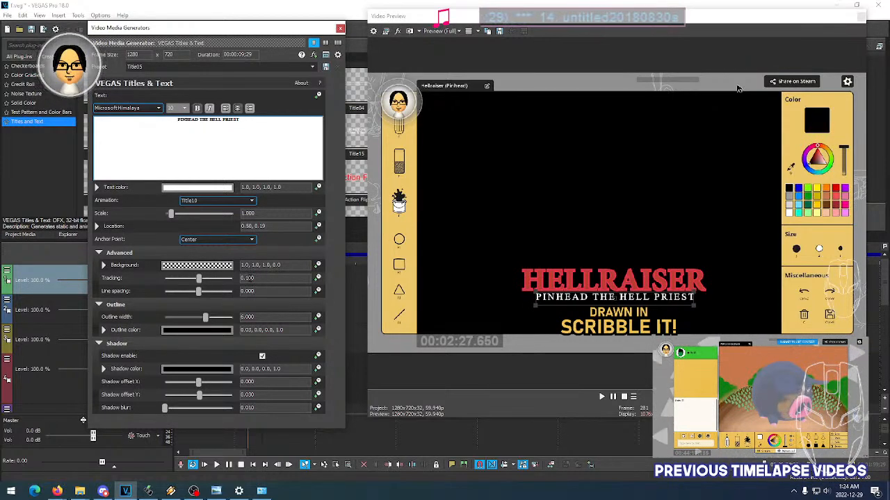
- Try tracking values of 0.200 and 0.150 on the subtitle to match the width of the HELLRAISER title
{"action": "left_click_drag", "start_coordinate": [245, 278], "coordinate": [249, 277]}
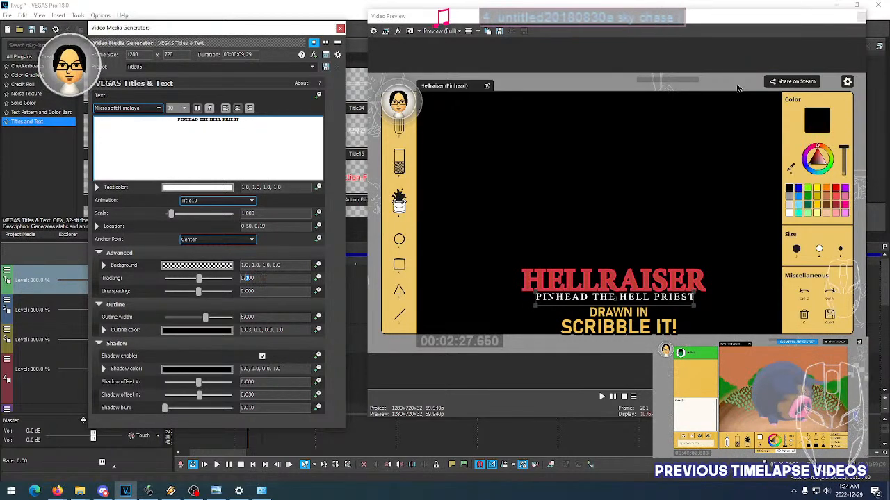
{"action": "left_click", "coordinate": [271, 293]}
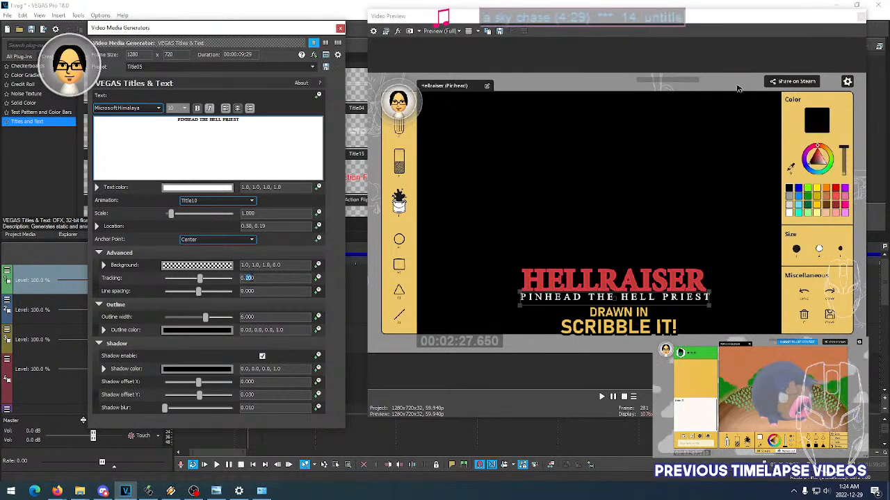
{"action": "type", "text": "15"}
{"action": "key", "text": "Tab"}
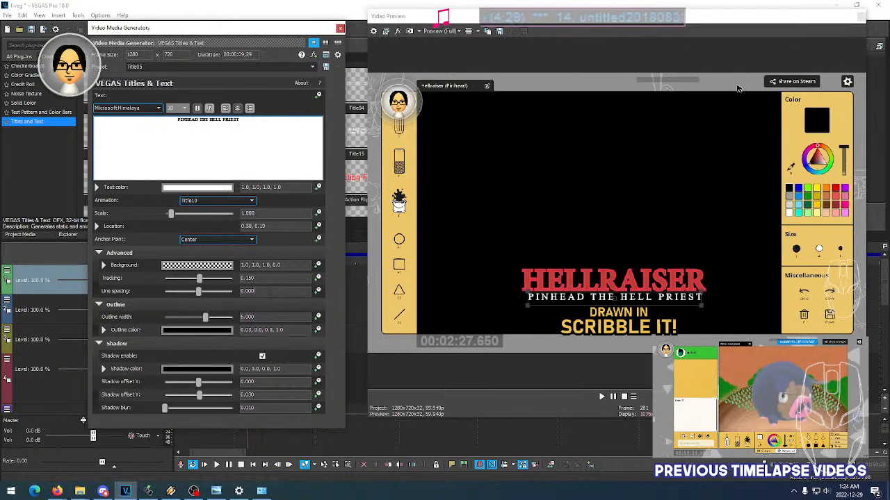
- Try a subtitle tracking of 0.175, settle on 0.180, and close the text settings
{"action": "left_click_drag", "start_coordinate": [255, 278], "coordinate": [248, 278]}
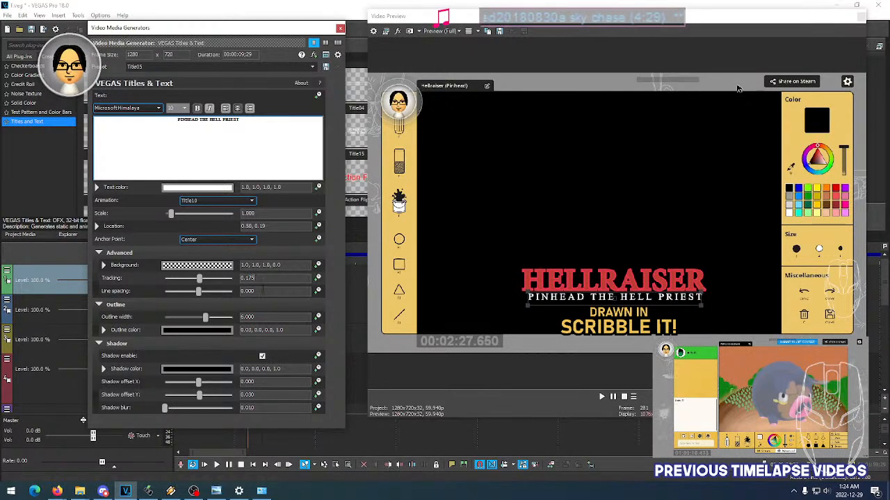
{"action": "key", "text": "Tab"}
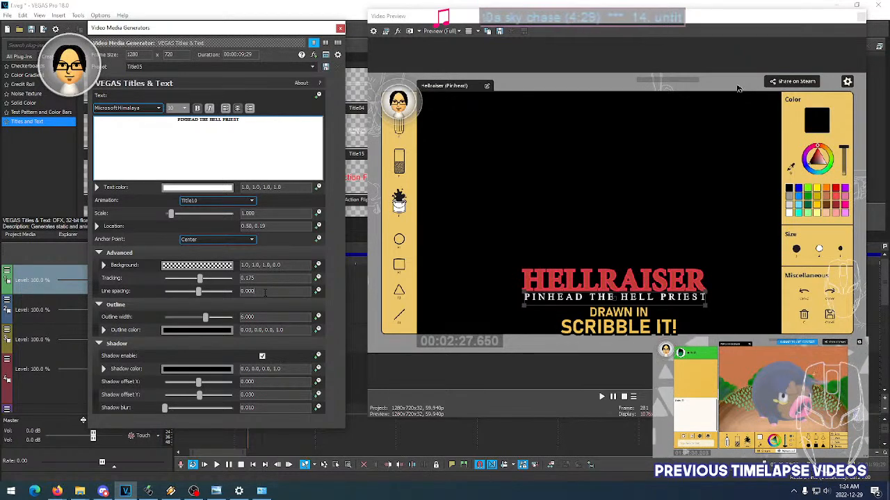
{"action": "left_click", "coordinate": [539, 264]}
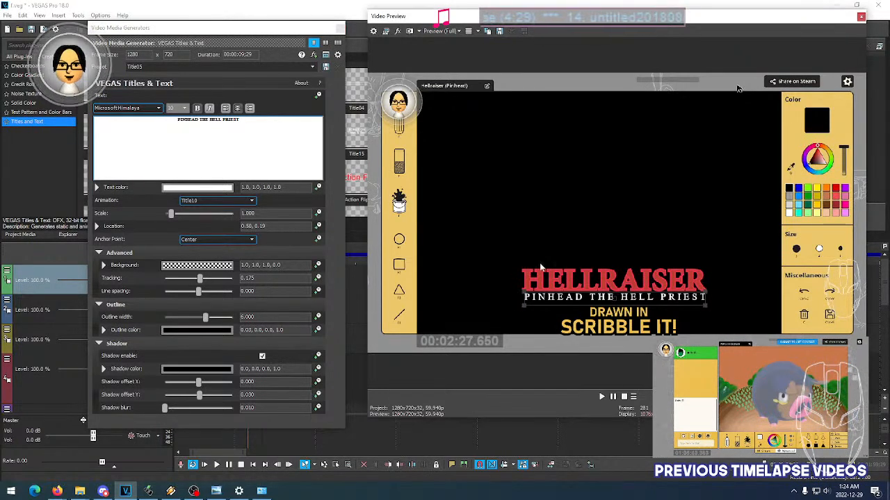
{"action": "left_click", "coordinate": [256, 278]}
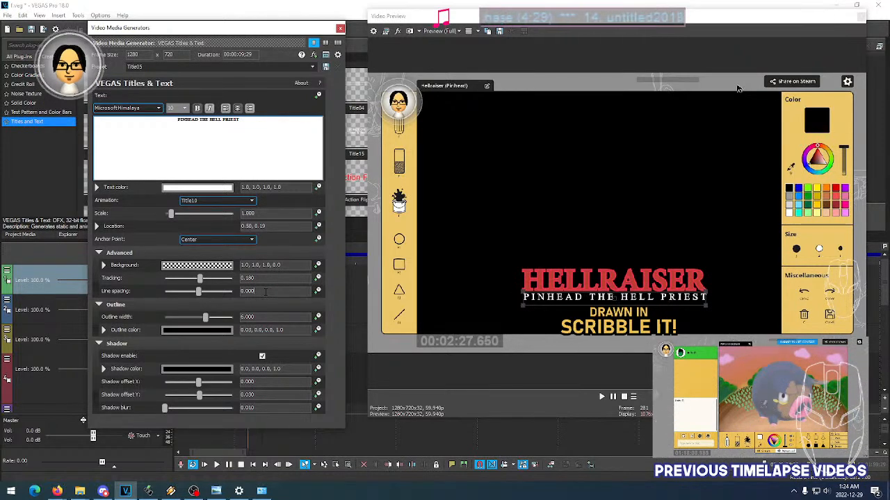
{"action": "left_click", "coordinate": [340, 28]}
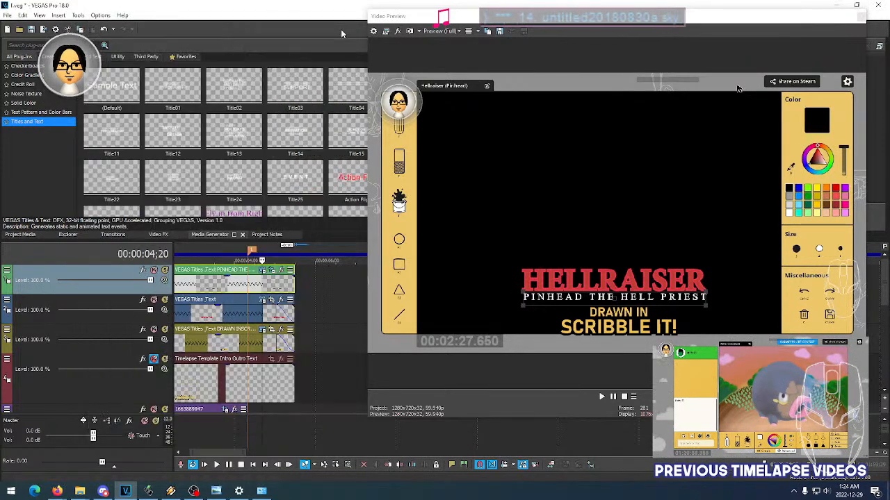
- Review the wider-spaced subtitle around the end of the intro and replay the section where it appears
{"action": "left_click", "coordinate": [236, 292]}
{"action": "left_click", "coordinate": [246, 291]}
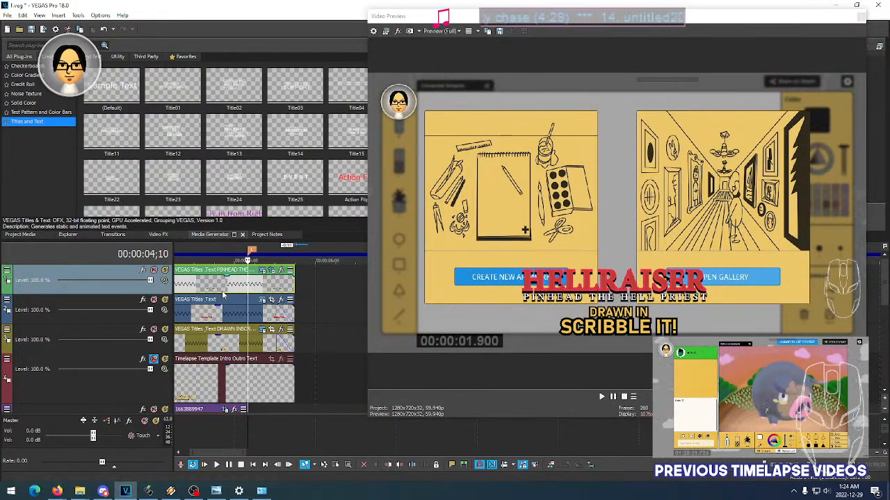
{"action": "scroll", "coordinate": [223, 295], "scroll_direction": "left", "scroll_amount": 3}
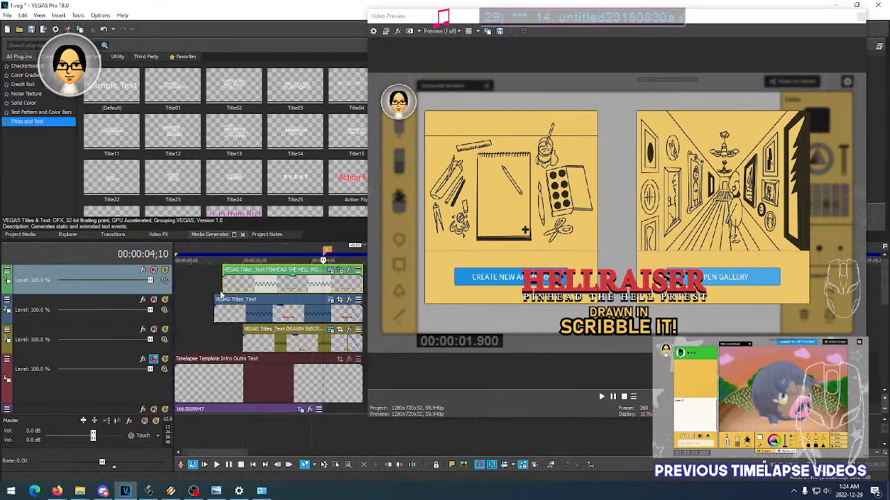
{"action": "left_click", "coordinate": [210, 283]}
{"action": "key", "text": "space"}
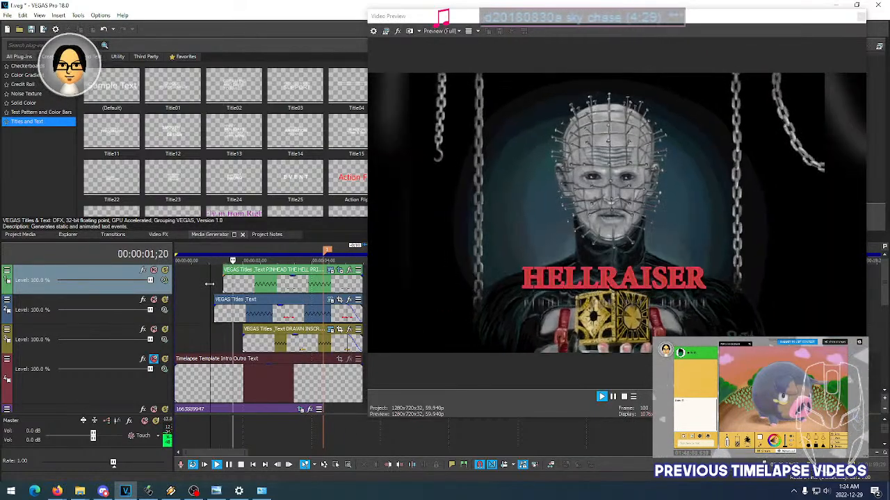
{"action": "key", "text": "space"}
{"action": "left_click", "coordinate": [238, 286]}
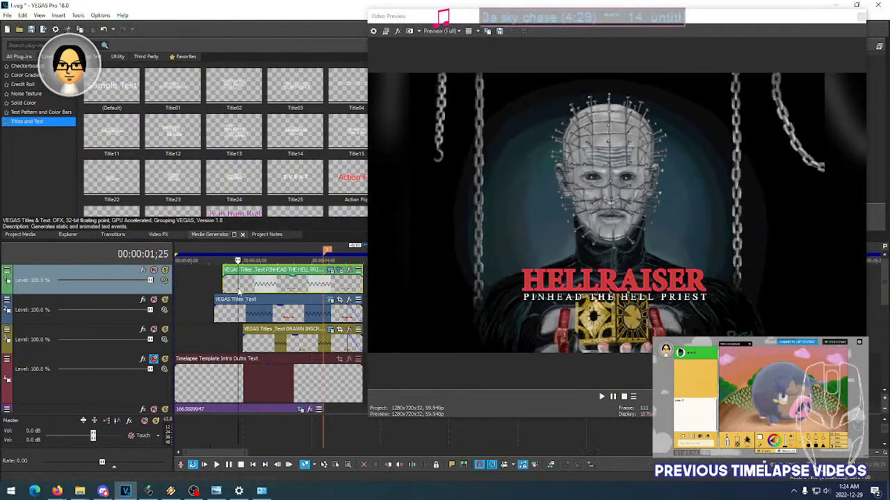
{"action": "left_click", "coordinate": [215, 289]}
{"action": "key", "text": "space"}
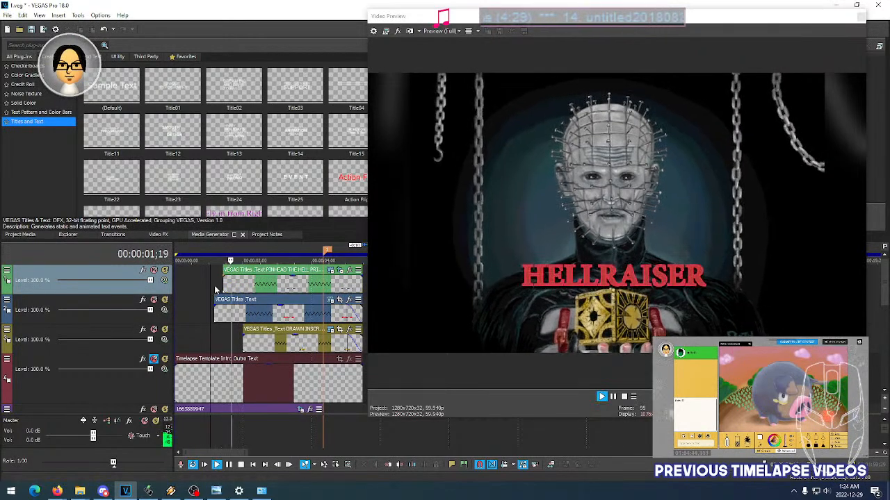
{"action": "key", "text": "space"}
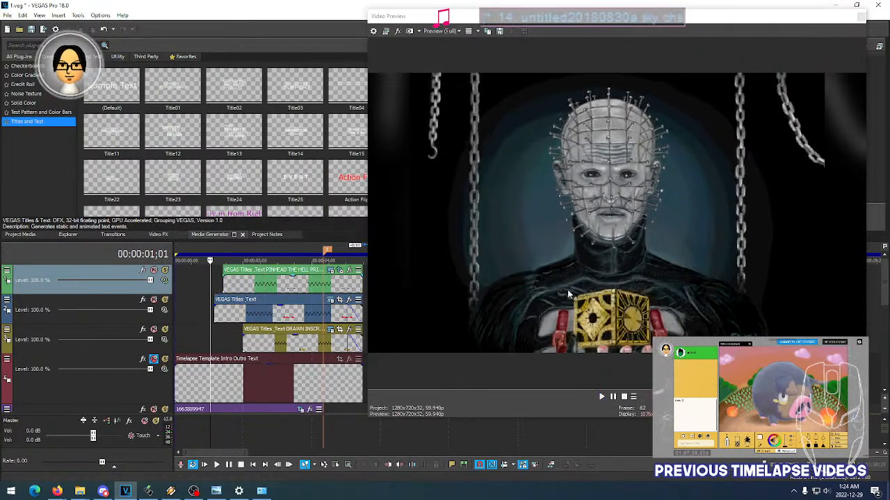
- Check the subtitle's animation against the DRAWN IN SCRIBBLE IT! text by scrubbing and replaying the title section
{"action": "left_click", "coordinate": [232, 287]}
{"action": "left_click", "coordinate": [248, 285]}
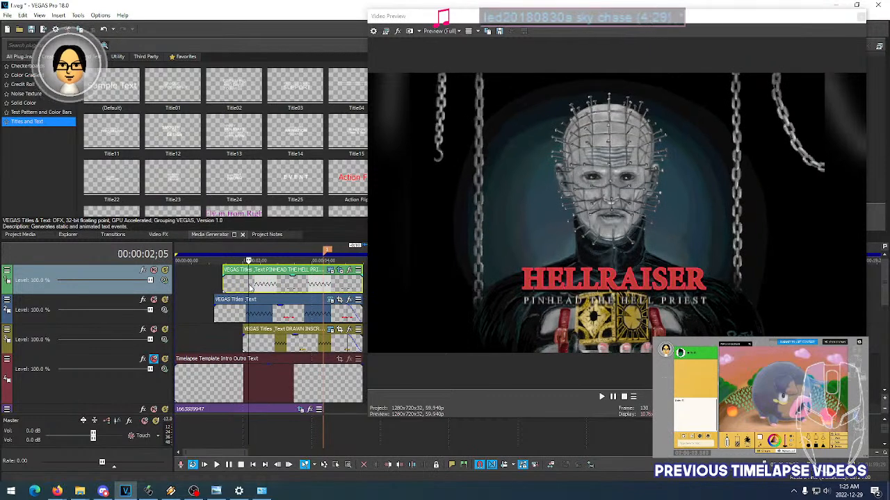
{"action": "left_click", "coordinate": [264, 285]}
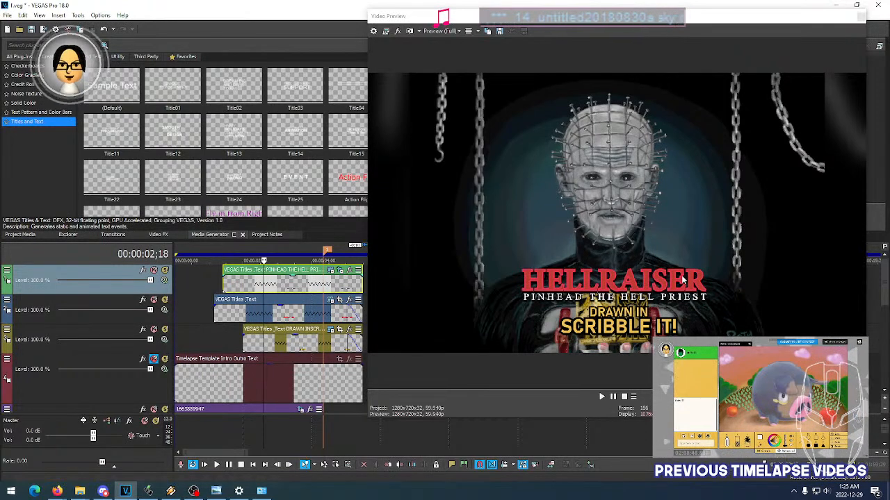
{"action": "left_click", "coordinate": [236, 288]}
{"action": "key", "text": "space"}
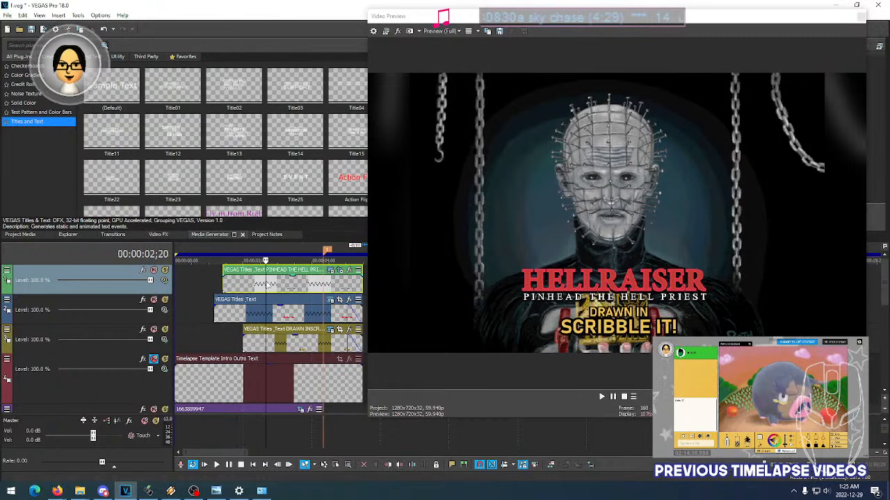
{"action": "left_click", "coordinate": [229, 287]}
{"action": "left_click", "coordinate": [223, 287]}
{"action": "left_click", "coordinate": [206, 289]}
{"action": "key", "text": "space"}
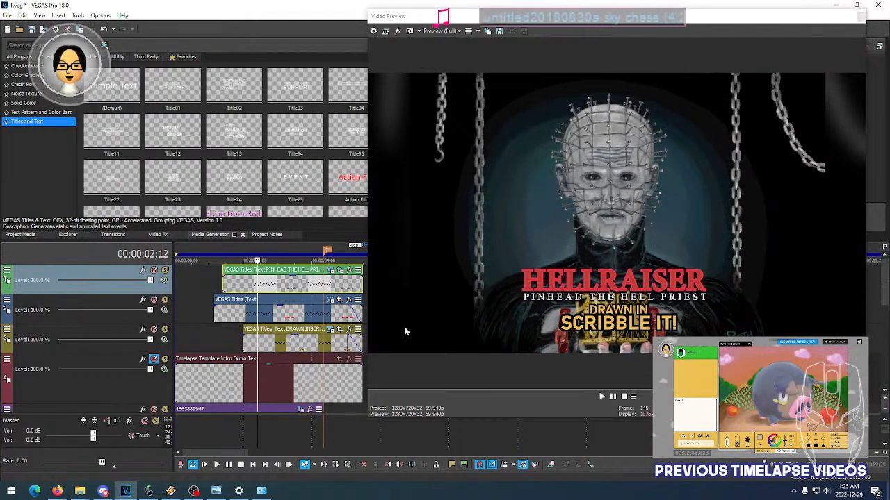
- Shrink the floating Video Preview window to uncover more of the timeline and the media generator presets
{"action": "left_click_drag", "start_coordinate": [215, 453], "coordinate": [217, 455]}
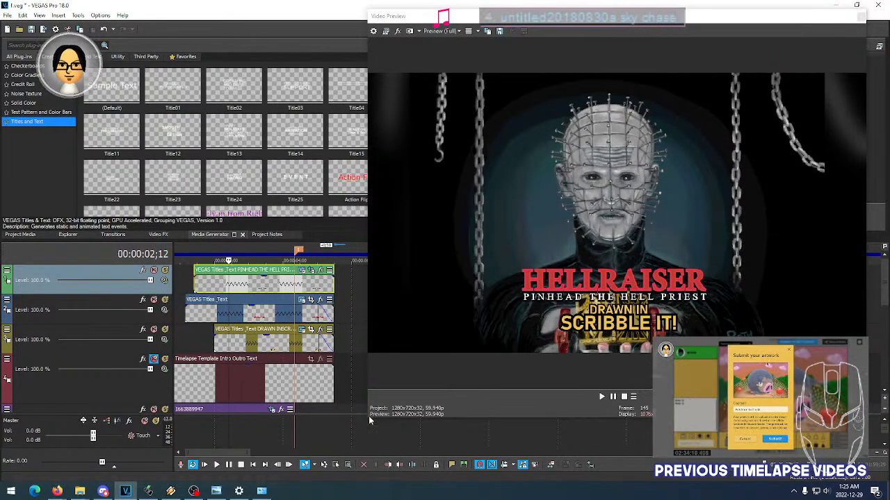
{"action": "left_click_drag", "start_coordinate": [368, 415], "coordinate": [493, 376]}
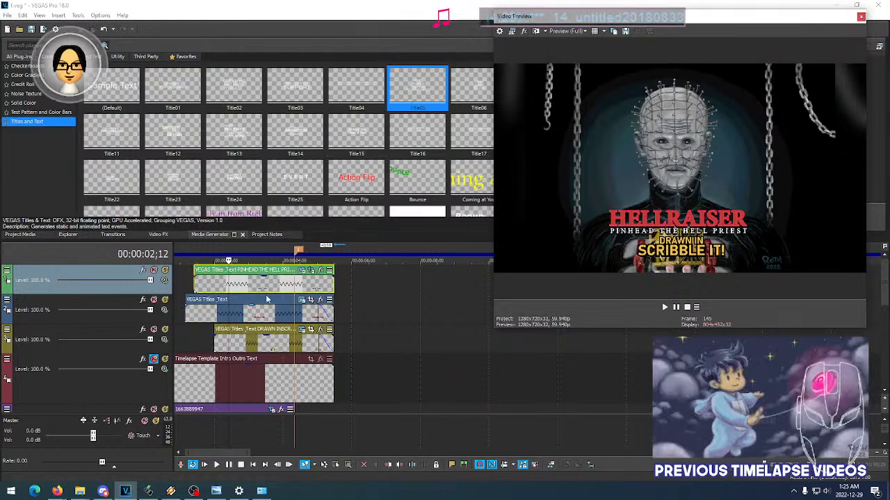
- Compare the PINHEAD THE HELL PRIEST subtitle with the HELLRAISER title at several points where they appear
{"action": "left_click", "coordinate": [214, 290]}
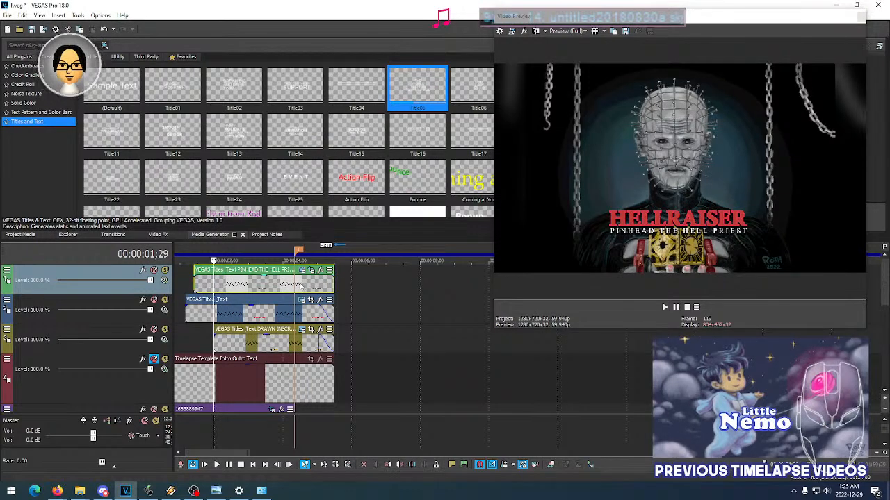
{"action": "left_click", "coordinate": [301, 271]}
{"action": "left_click", "coordinate": [339, 31]}
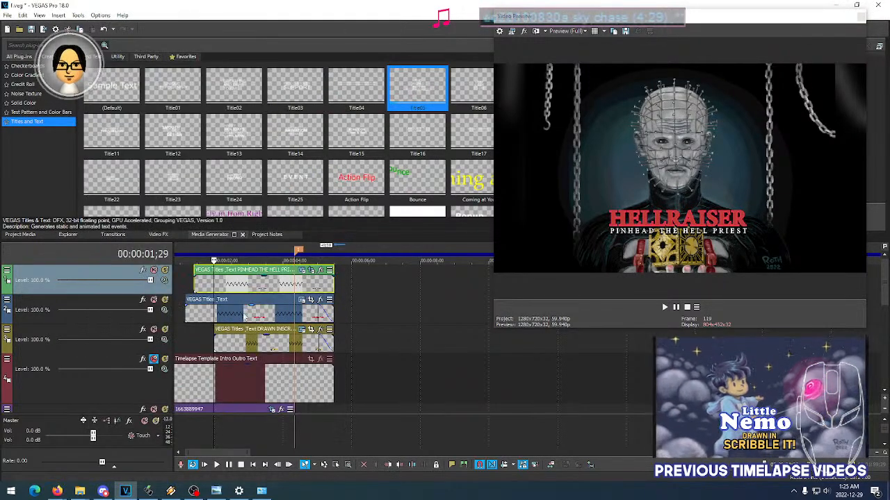
{"action": "left_click", "coordinate": [243, 317]}
{"action": "left_click", "coordinate": [199, 317]}
{"action": "left_click", "coordinate": [227, 317]}
{"action": "left_click", "coordinate": [214, 316]}
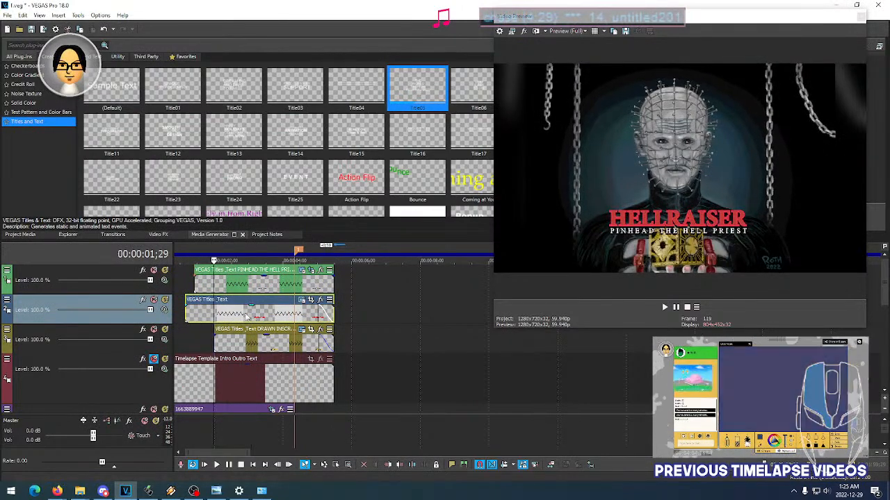
- Choose the Title15 animation for the HELLRAISER title and close its text settings
{"action": "left_click", "coordinate": [302, 300]}
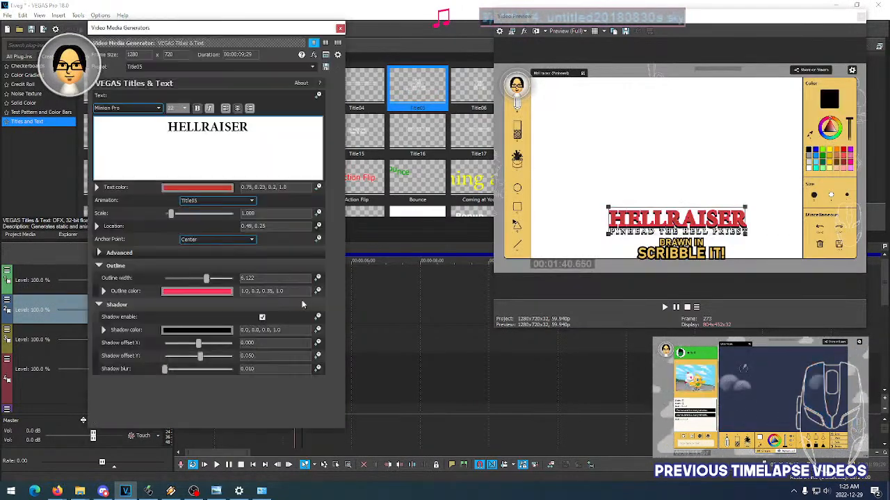
{"action": "left_click", "coordinate": [212, 201]}
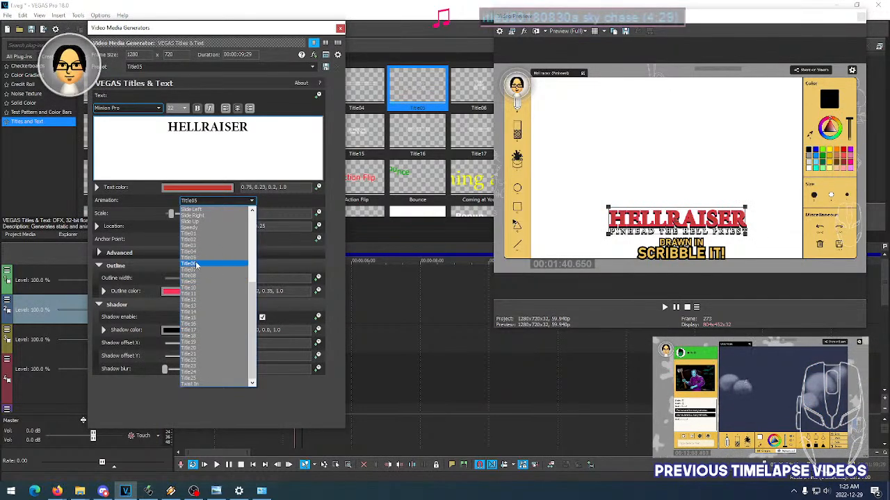
{"action": "left_click", "coordinate": [194, 318]}
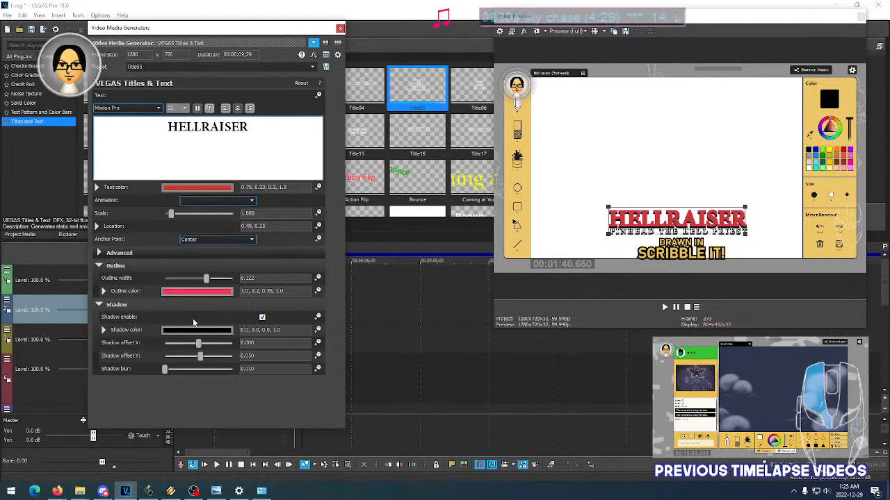
{"action": "left_click", "coordinate": [339, 28]}
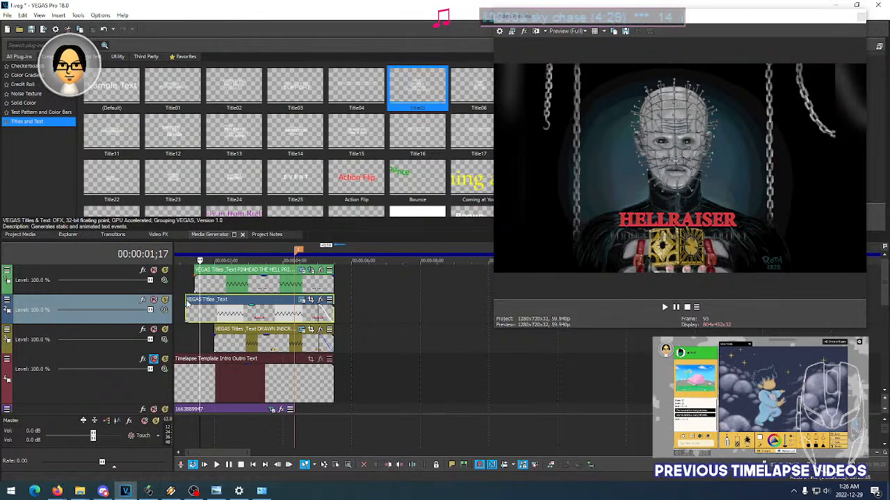
- Split the HELLRAISER title event at 00:00:01;17 and delete the short piece before the cut
{"action": "scroll", "coordinate": [186, 302], "scroll_direction": "up", "scroll_amount": 4}
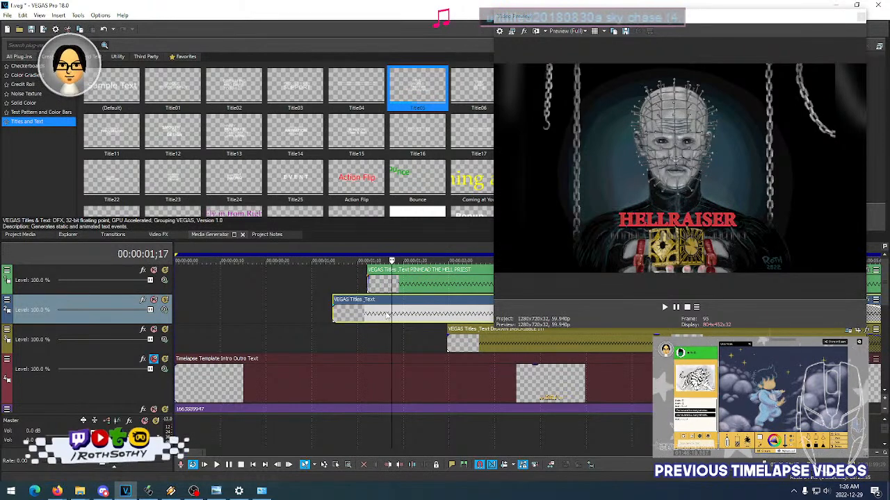
{"action": "key", "text": "s"}
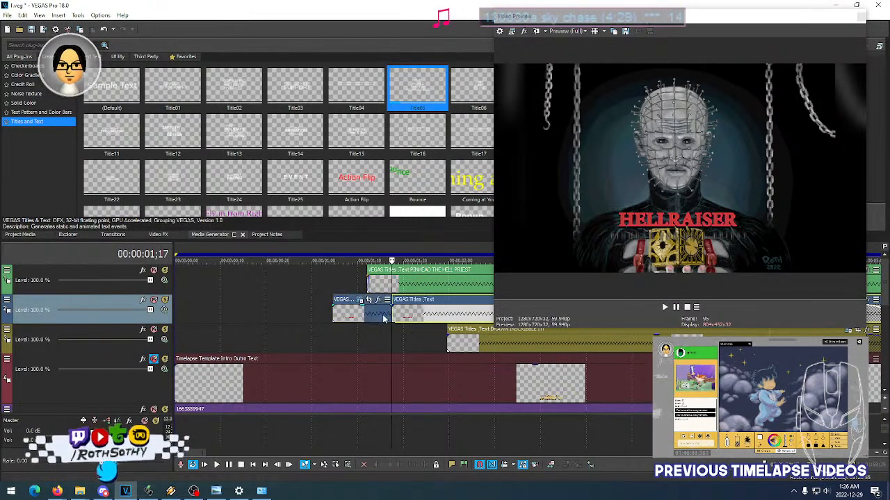
{"action": "key", "text": "Left"}
{"action": "key", "text": "Left"}
{"action": "key", "text": "Left"}
{"action": "key", "text": "Left"}
{"action": "key", "text": "Left"}
{"action": "key", "text": "Left"}
{"action": "left_click", "coordinate": [376, 313]}
{"action": "key", "text": "Delete"}
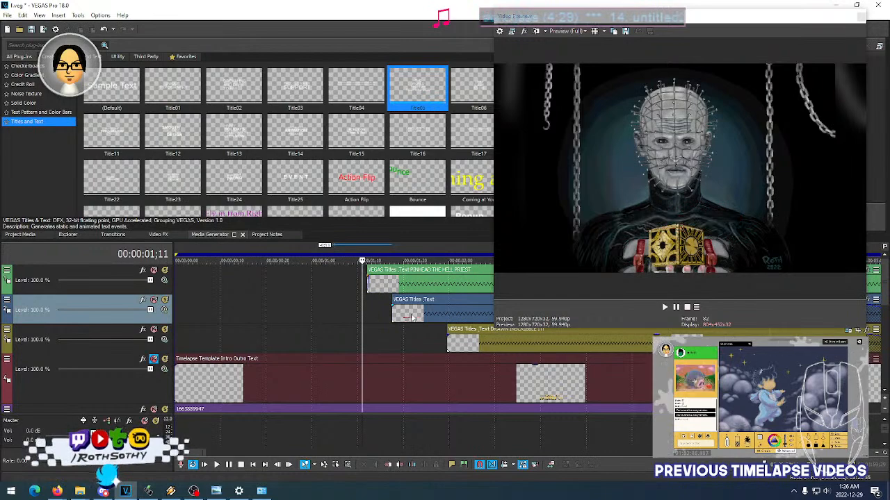
- Move the remaining HELLRAISER event to start just before the subtitle and extend its end to match the other titles
{"action": "scroll", "coordinate": [293, 317], "scroll_direction": "down", "scroll_amount": 3}
{"action": "left_click_drag", "start_coordinate": [294, 318], "coordinate": [276, 314]}
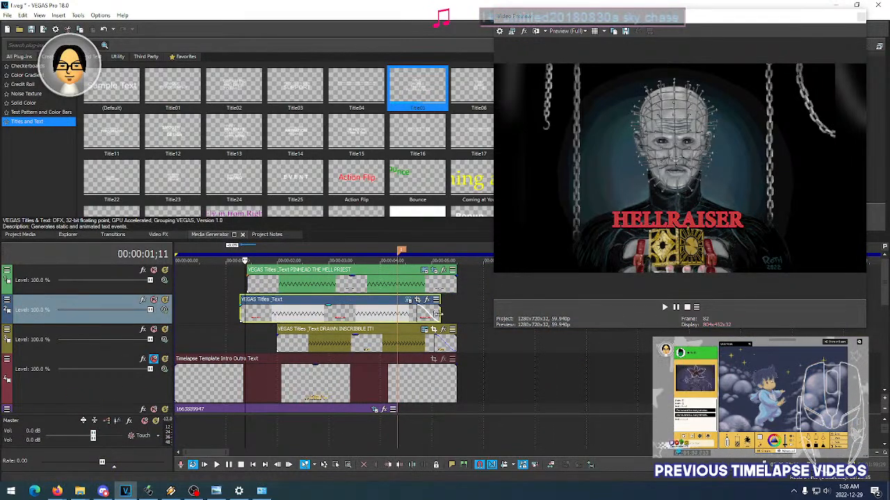
{"action": "left_click_drag", "start_coordinate": [438, 314], "coordinate": [457, 314]}
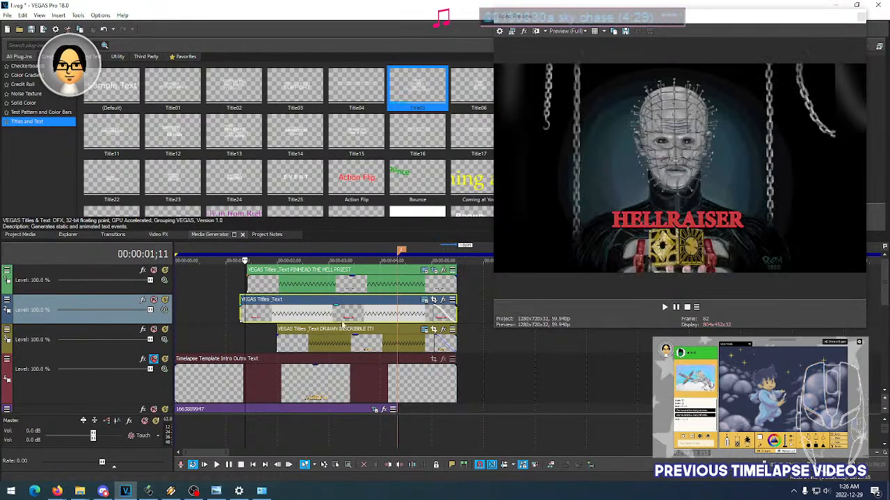
- Play the moment before the titles appear, and shift the HELLRAISER event's start slightly earlier
{"action": "left_click", "coordinate": [221, 315]}
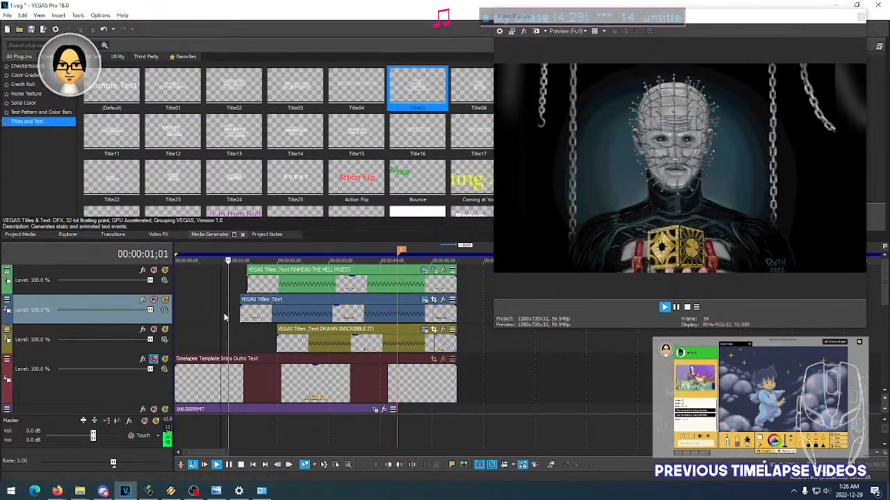
{"action": "key", "text": "space"}
{"action": "key", "text": "space"}
{"action": "scroll", "coordinate": [294, 312], "scroll_direction": "up", "scroll_amount": 5}
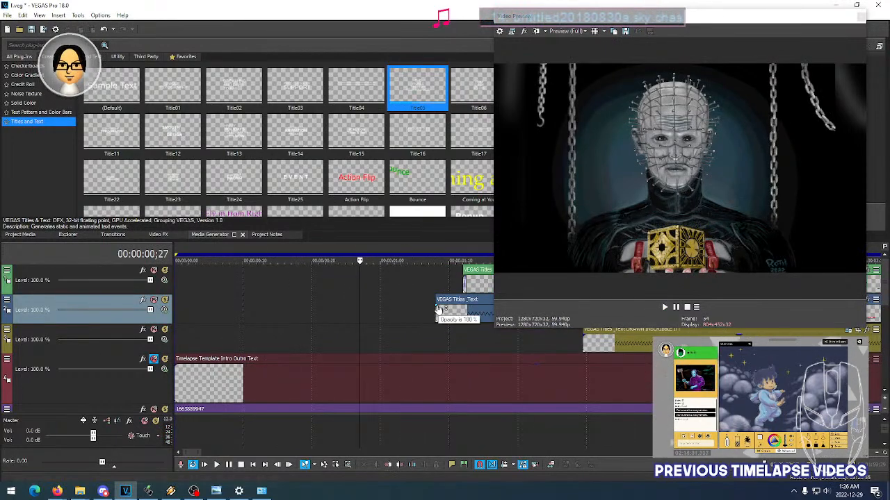
{"action": "left_click_drag", "start_coordinate": [434, 305], "coordinate": [427, 314]}
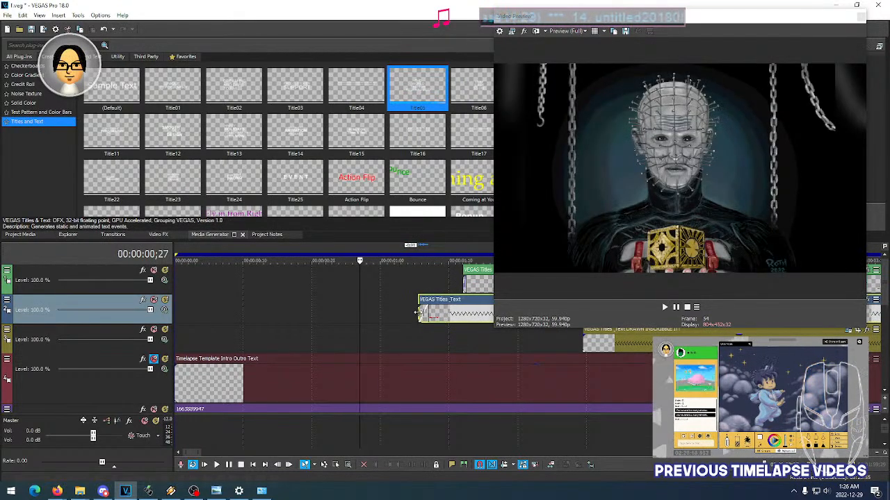
- Step back and forth through the frames at the start of the HELLRAISER event to examine how the title appears
{"action": "left_click", "coordinate": [417, 310]}
{"action": "key", "text": "Right"}
{"action": "key", "text": "Left"}
{"action": "key", "text": "Left"}
{"action": "key", "text": "Left"}
{"action": "key", "text": "Right"}
{"action": "key", "text": "Right"}
{"action": "key", "text": "Left"}
{"action": "key", "text": "Left"}
{"action": "key", "text": "Right"}
{"action": "key", "text": "Right"}
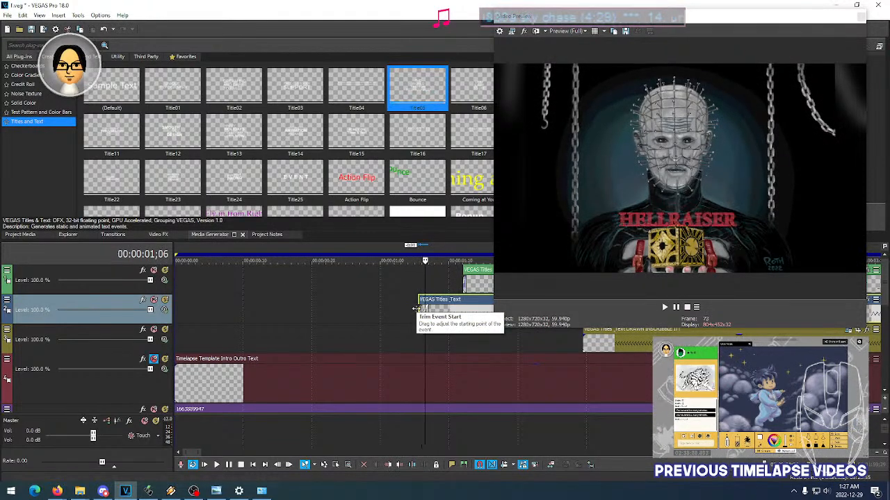
- Extend the end of the HELLRAISER event to line up with the ends of the other title events
{"action": "scroll", "coordinate": [415, 309], "scroll_direction": "down", "scroll_amount": 4}
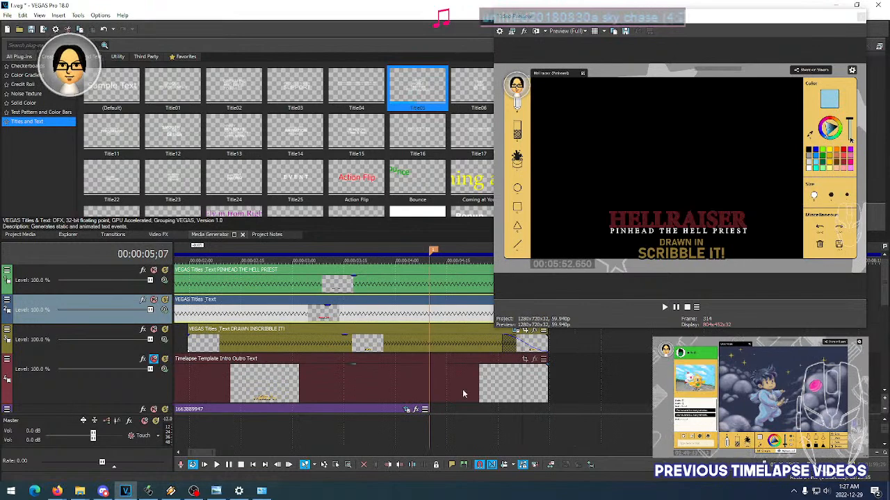
{"action": "scroll", "coordinate": [578, 381], "scroll_direction": "down", "scroll_amount": 5}
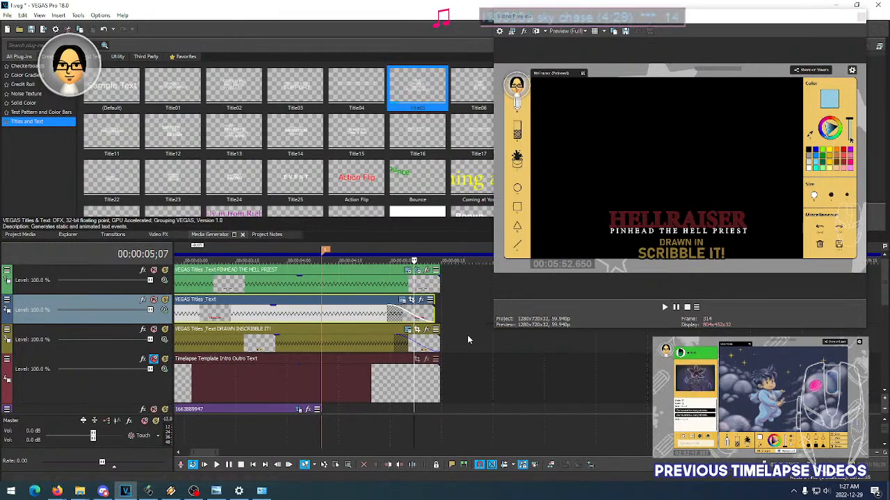
{"action": "left_click_drag", "start_coordinate": [469, 367], "coordinate": [470, 369]}
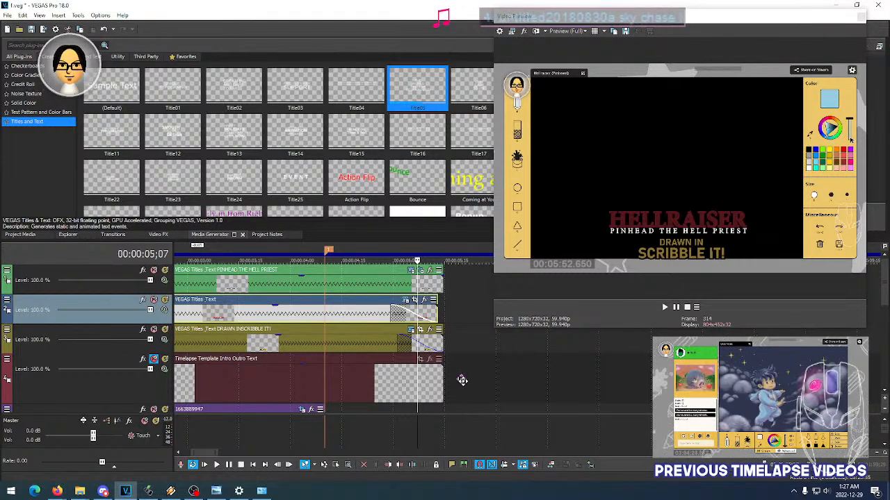
{"action": "left_click_drag", "start_coordinate": [469, 381], "coordinate": [436, 377]}
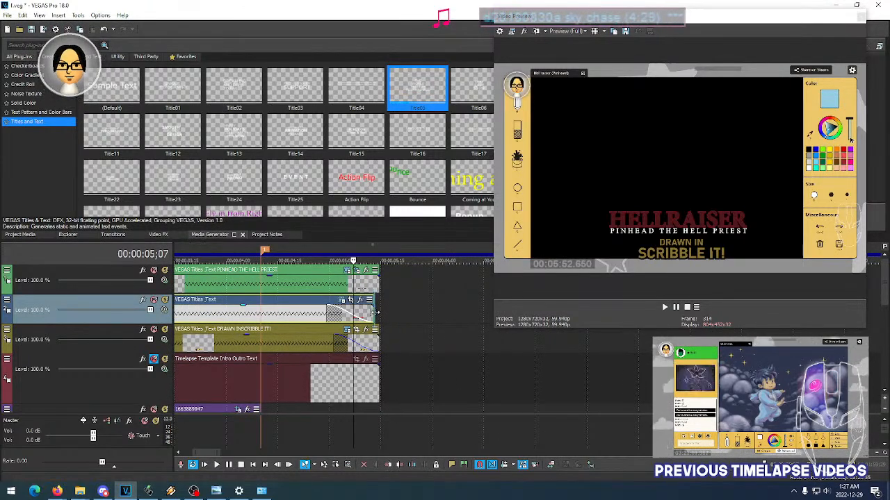
{"action": "scroll", "coordinate": [402, 328], "scroll_direction": "up", "scroll_amount": 3}
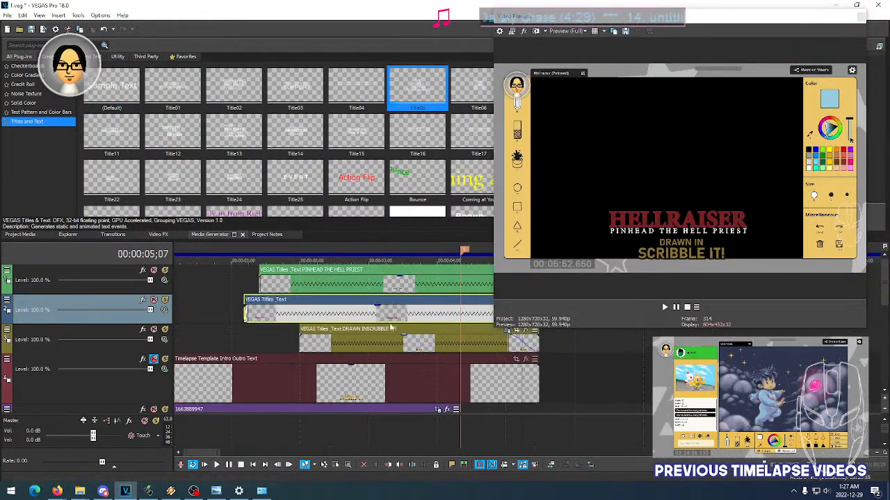
- Replay the title section from 00:00:00;23 to check the timing of the three titles
{"action": "left_click", "coordinate": [215, 313]}
{"action": "key", "text": "space"}
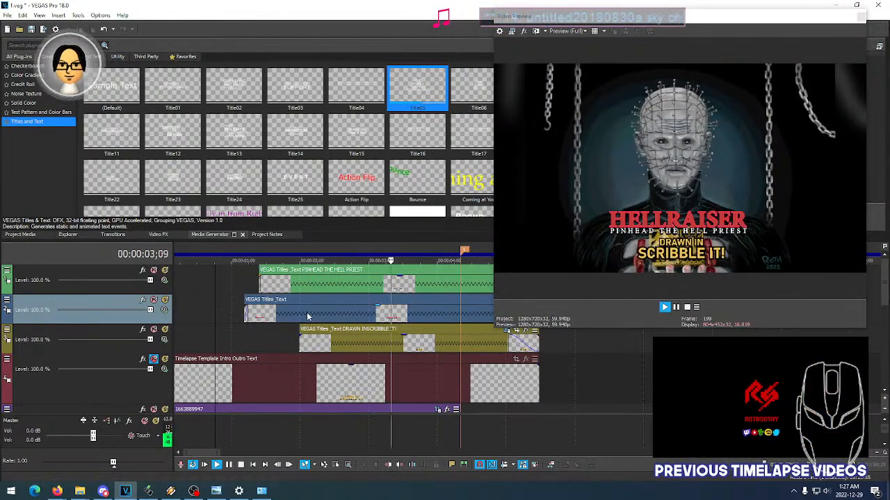
{"action": "key", "text": "space"}
{"action": "key", "text": "space"}
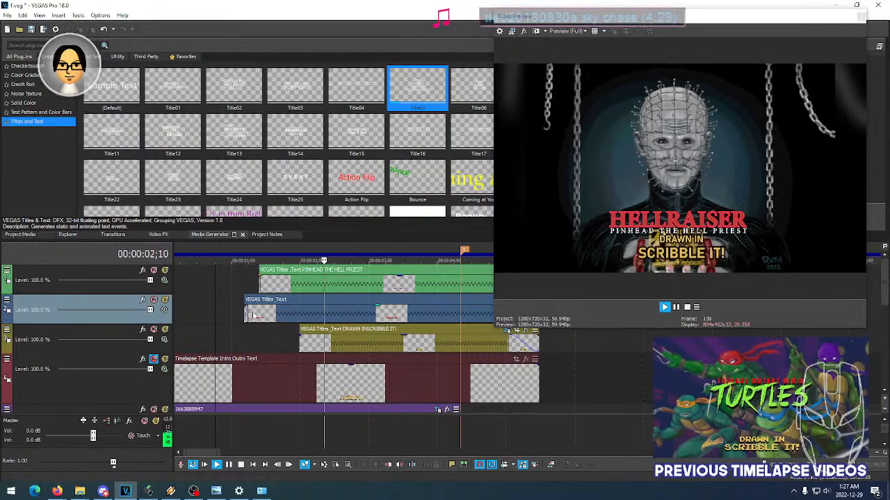
{"action": "key", "text": "space"}
{"action": "key", "text": "space"}
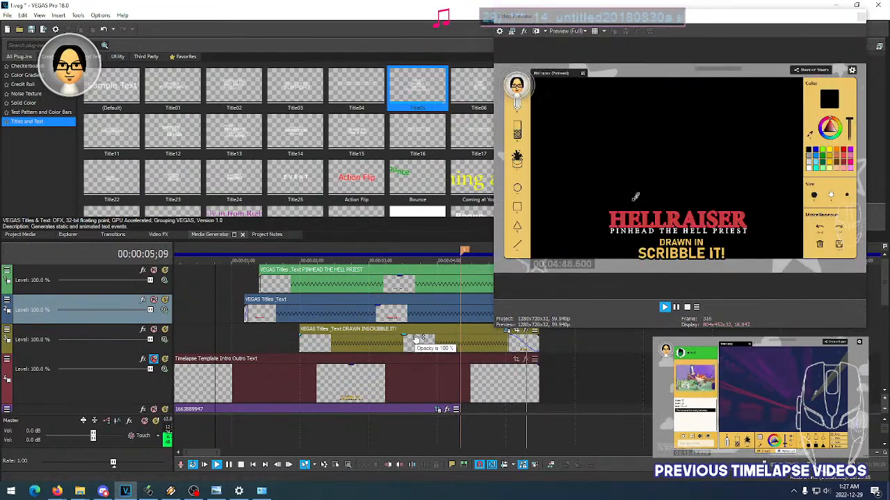
{"action": "key", "text": "space"}
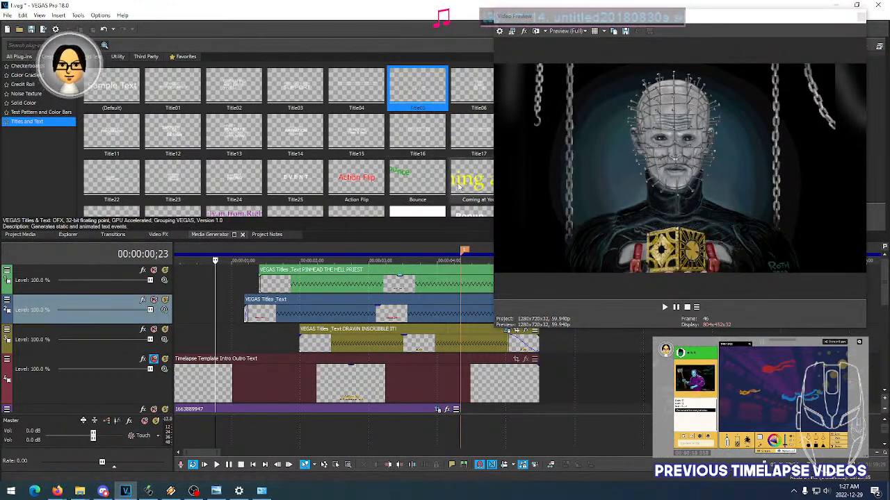
- Repeatedly replay the titles, restarting from 00:00:01;03, to judge how HELLRAISER, the subtitle and DRAWN IN SCRIBBLE IT! come in
{"action": "key", "text": "space"}
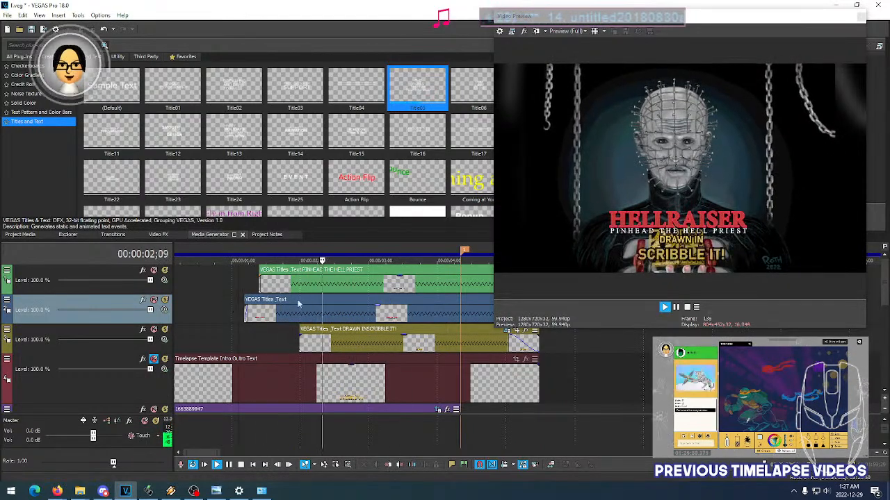
{"action": "key", "text": "space"}
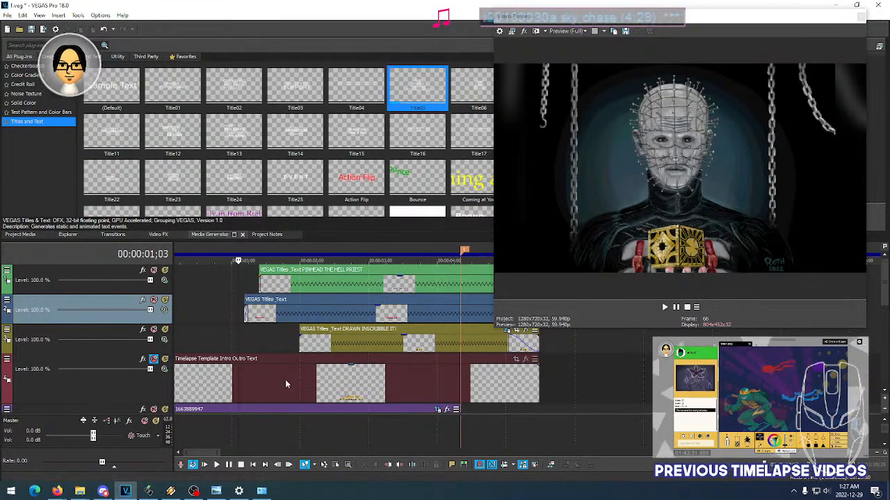
{"action": "key", "text": "space"}
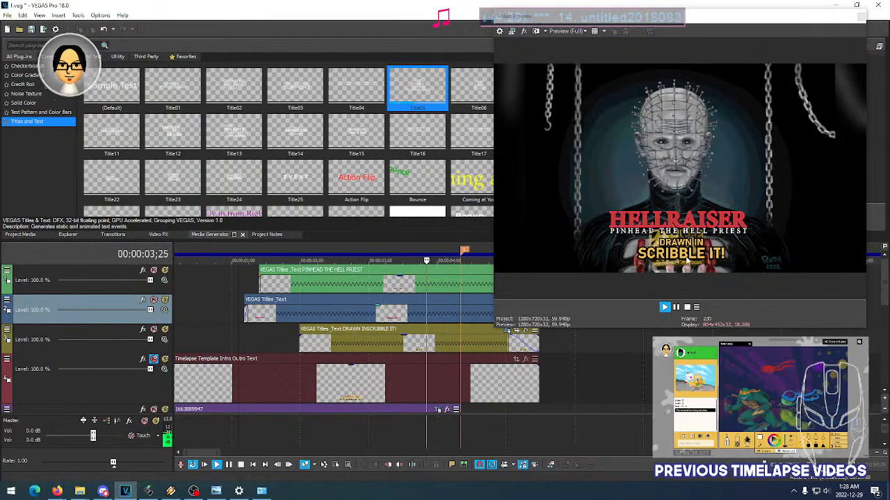
{"action": "key", "text": "space"}
{"action": "key", "text": "space"}
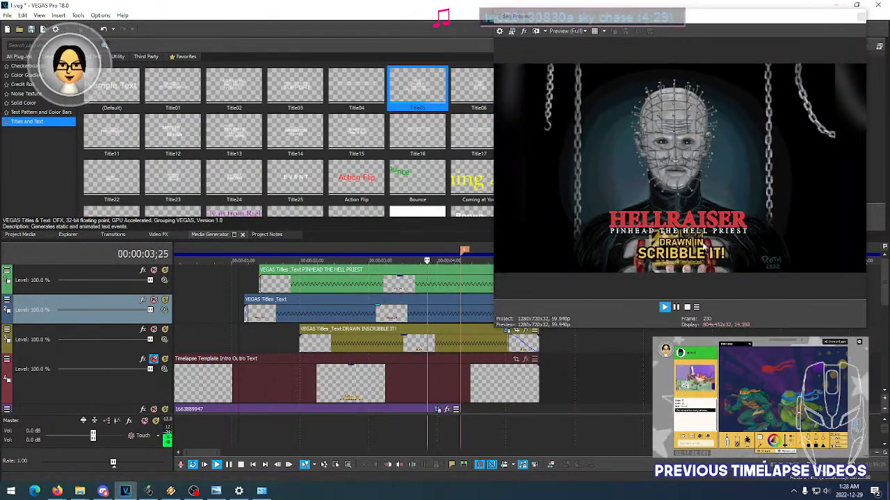
{"action": "key", "text": "space"}
{"action": "key", "text": "space"}
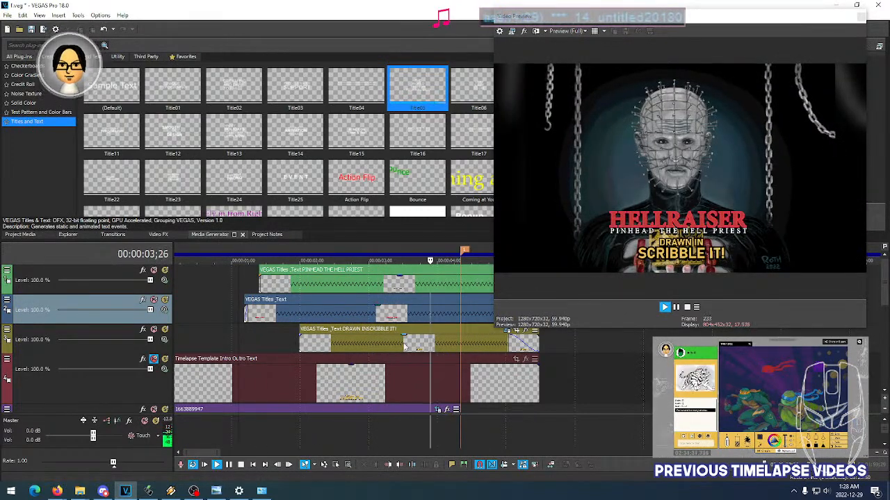
{"action": "key", "text": "space"}
- Play the titles once more with the whole intro in view, and inspect frames at 00:00:01;21 and 00:00:04;10
{"action": "scroll", "coordinate": [335, 332], "scroll_direction": "down", "scroll_amount": 3}
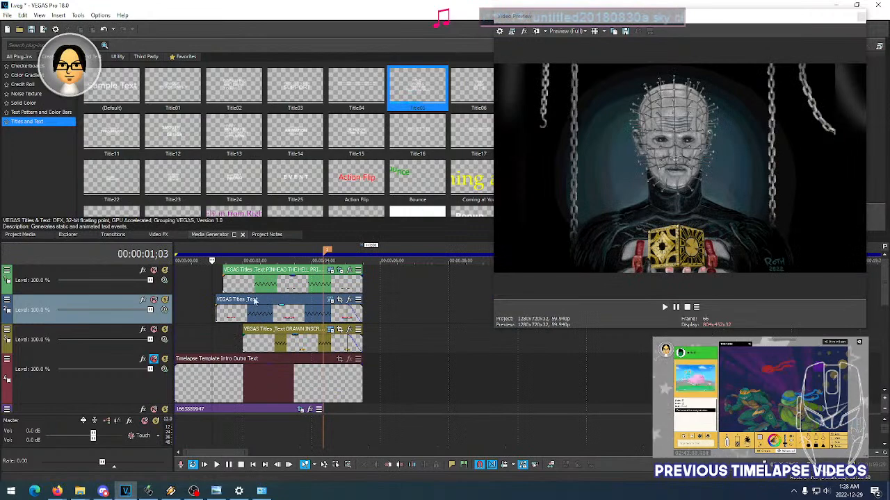
{"action": "key", "text": "space"}
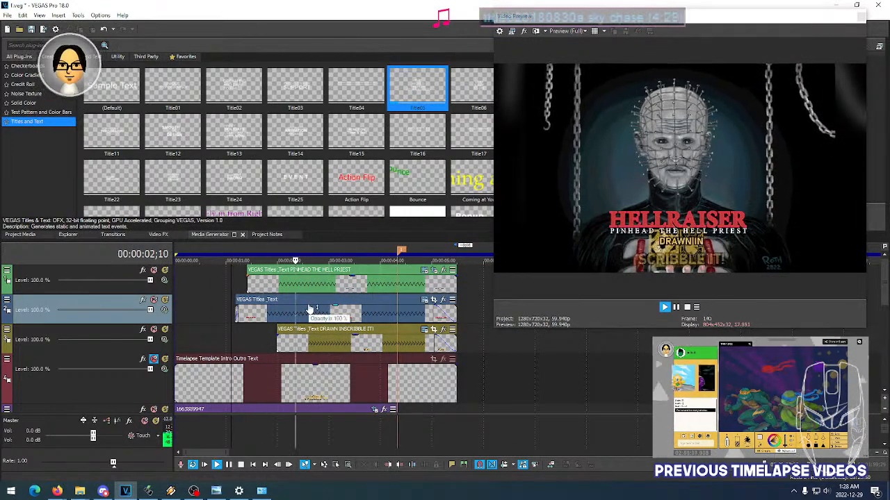
{"action": "key", "text": "space"}
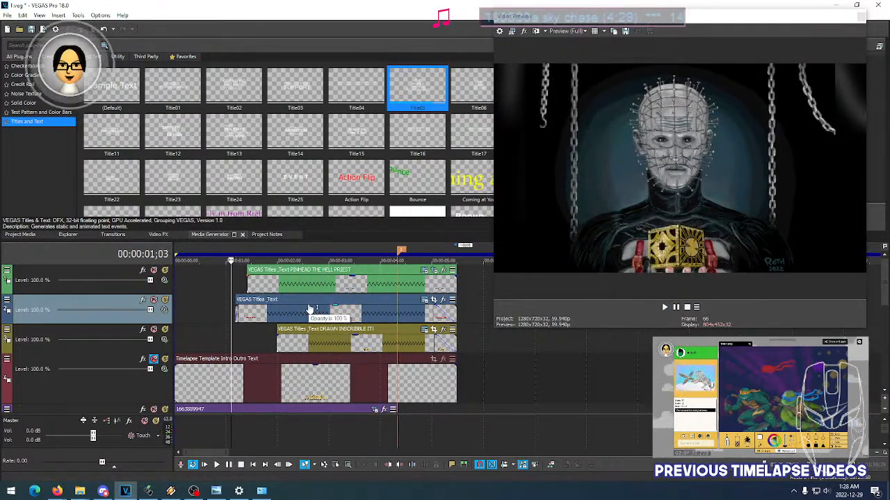
{"action": "left_click", "coordinate": [264, 291]}
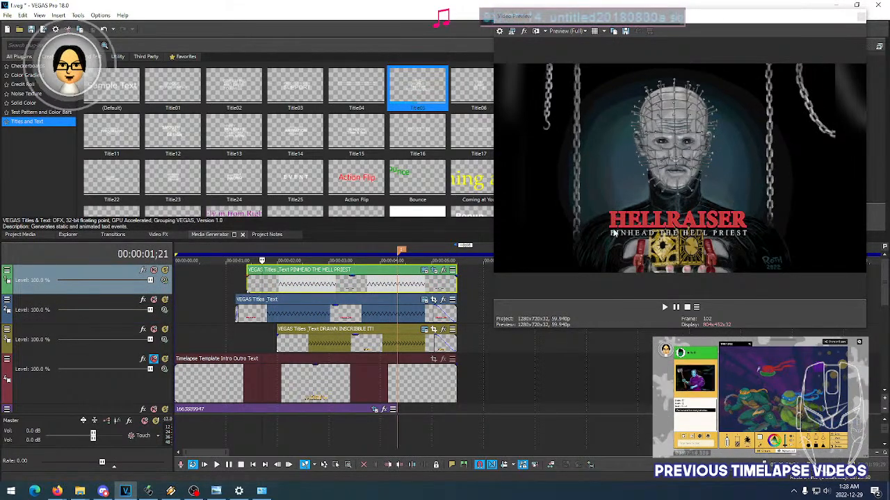
{"action": "left_click", "coordinate": [400, 318]}
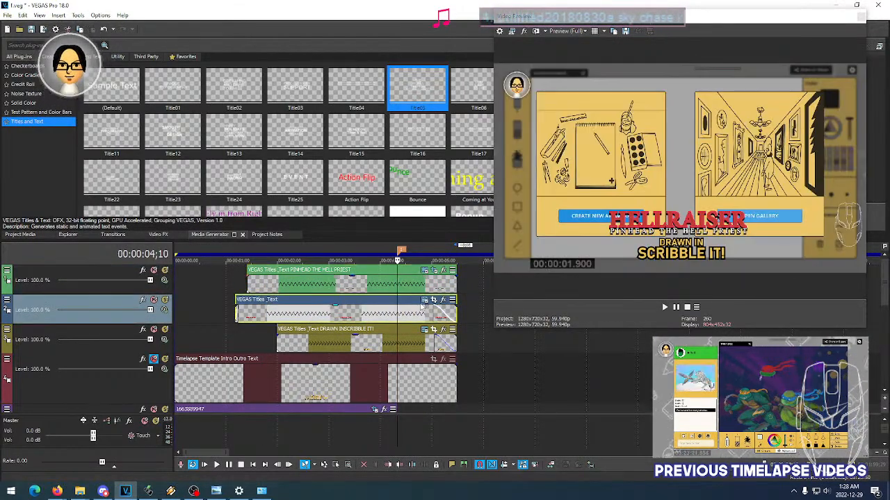
- Adjust the HELLRAISER title's outline color to a bright red of 1.0, 0.17, 0.25, 1.0
{"action": "left_click", "coordinate": [358, 317]}
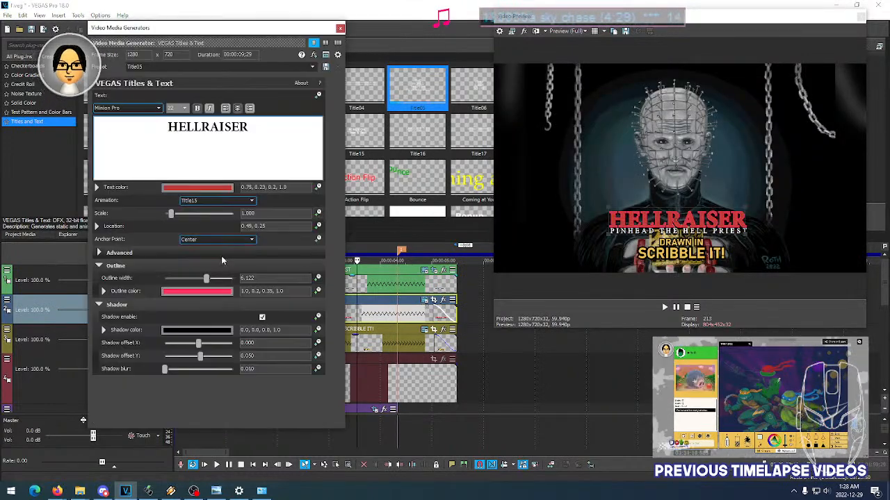
{"action": "left_click", "coordinate": [195, 293]}
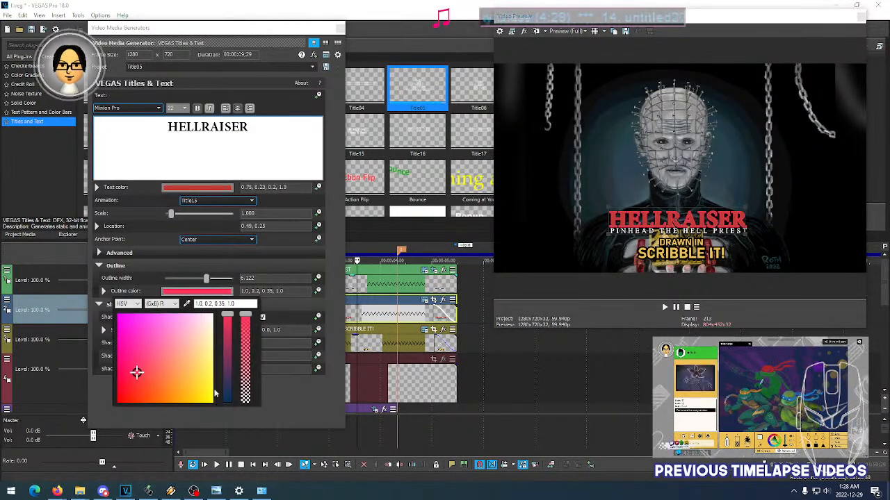
{"action": "left_click", "coordinate": [229, 374]}
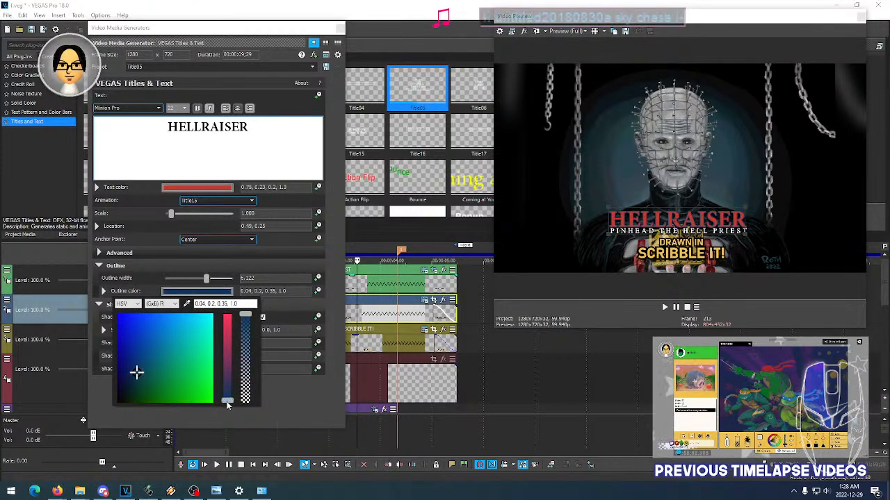
{"action": "left_click_drag", "start_coordinate": [228, 406], "coordinate": [233, 313]}
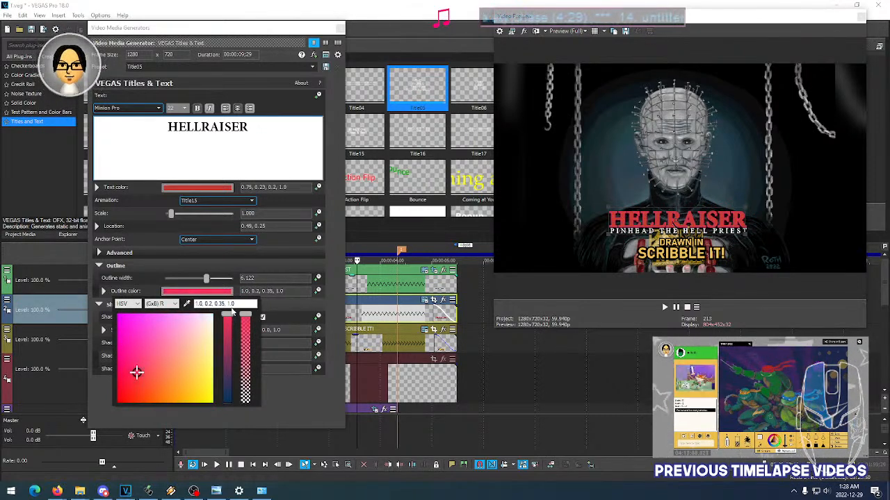
{"action": "mouse_move", "coordinate": [233, 316]}
{"action": "left_mouse_down"}
{"action": "mouse_move", "coordinate": [234, 351]}
{"action": "mouse_move", "coordinate": [230, 315]}
{"action": "left_mouse_up"}
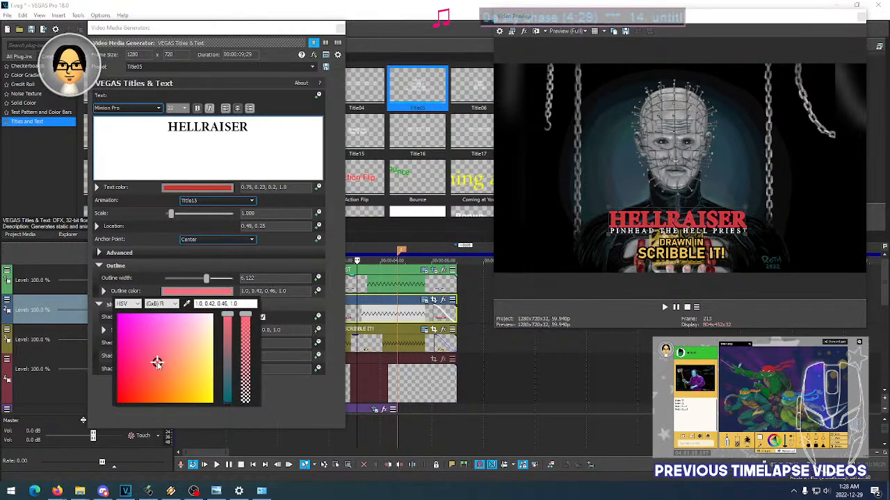
{"action": "mouse_move", "coordinate": [157, 363]}
{"action": "left_mouse_down"}
{"action": "mouse_move", "coordinate": [173, 354]}
{"action": "mouse_move", "coordinate": [161, 355]}
{"action": "mouse_move", "coordinate": [154, 367]}
{"action": "mouse_move", "coordinate": [166, 366]}
{"action": "mouse_move", "coordinate": [153, 377]}
{"action": "mouse_move", "coordinate": [139, 370]}
{"action": "mouse_move", "coordinate": [171, 372]}
{"action": "mouse_move", "coordinate": [136, 379]}
{"action": "left_mouse_up"}
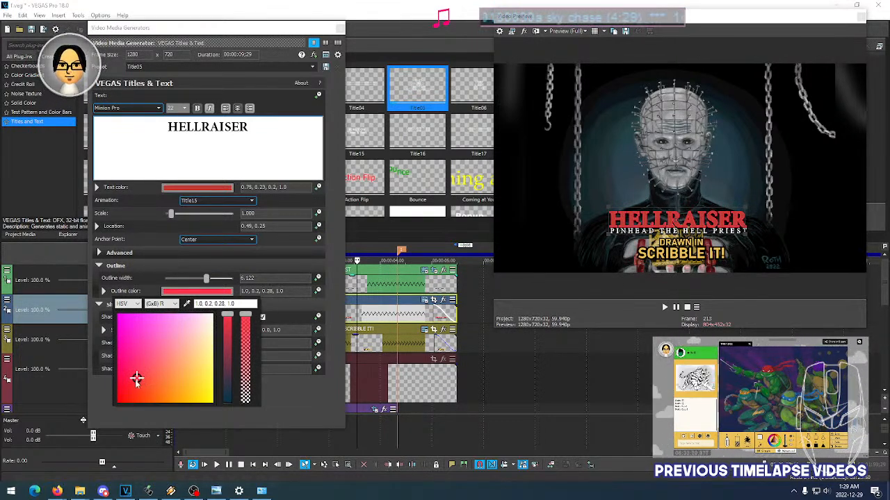
{"action": "mouse_move", "coordinate": [137, 379]}
{"action": "left_mouse_down"}
{"action": "mouse_move", "coordinate": [119, 398]}
{"action": "mouse_move", "coordinate": [188, 363]}
{"action": "mouse_move", "coordinate": [118, 394]}
{"action": "mouse_move", "coordinate": [148, 371]}
{"action": "mouse_move", "coordinate": [118, 391]}
{"action": "mouse_move", "coordinate": [135, 381]}
{"action": "left_mouse_up"}
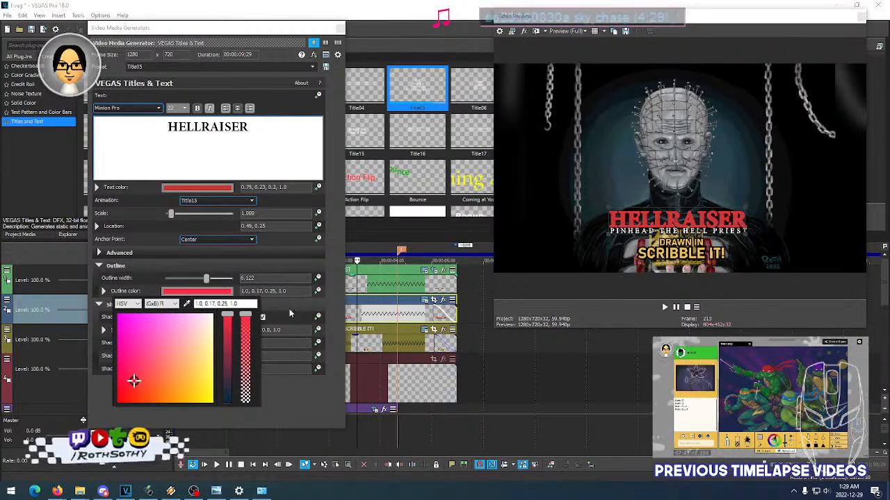
{"action": "left_click", "coordinate": [336, 299]}
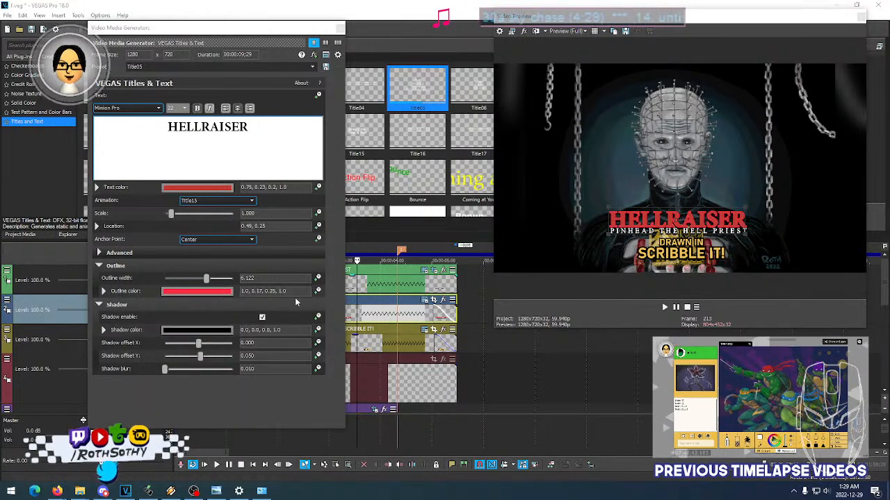
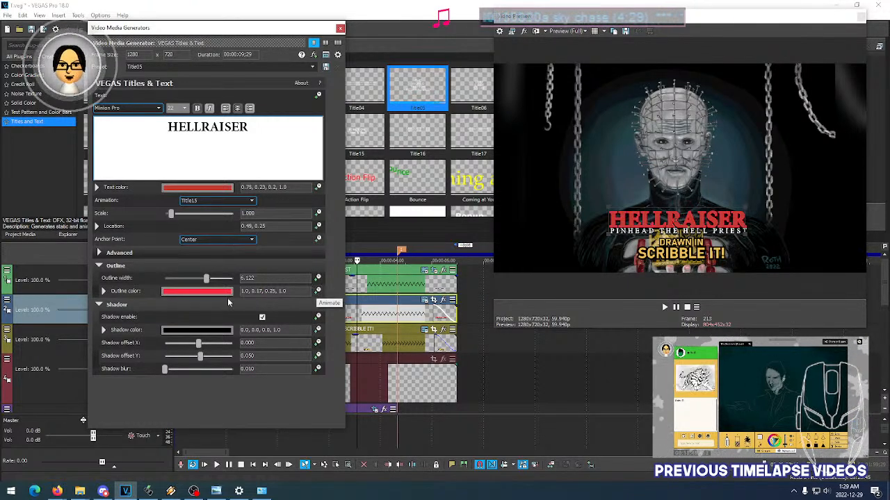
- Animate the HELLRAISER title's outline color and add a keyframe at 00:00:01;26 with color 1.0, 0.31, 0.26, 1.0
{"action": "left_click", "coordinate": [318, 291]}
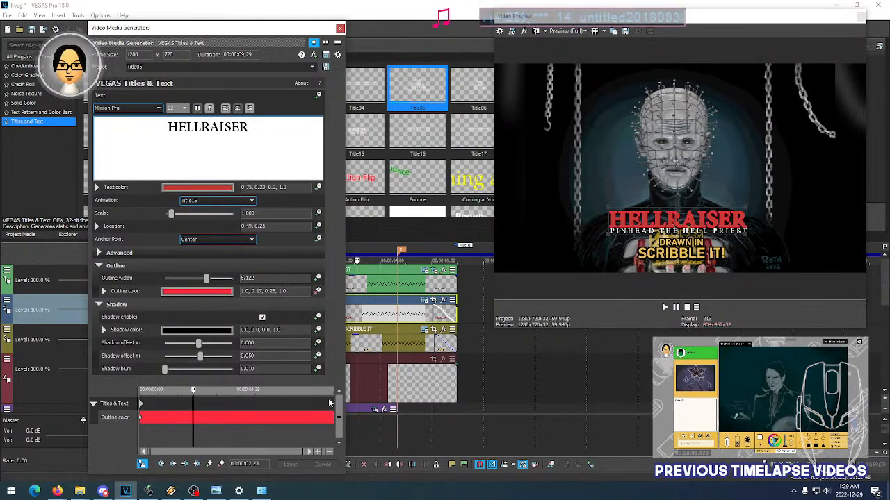
{"action": "left_click", "coordinate": [174, 410]}
{"action": "left_click_drag", "start_coordinate": [161, 409], "coordinate": [140, 409]}
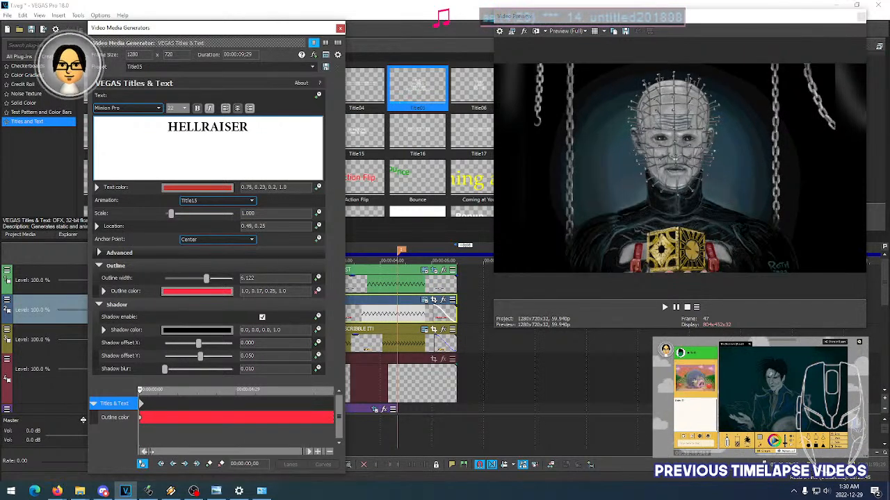
{"action": "left_click", "coordinate": [150, 407]}
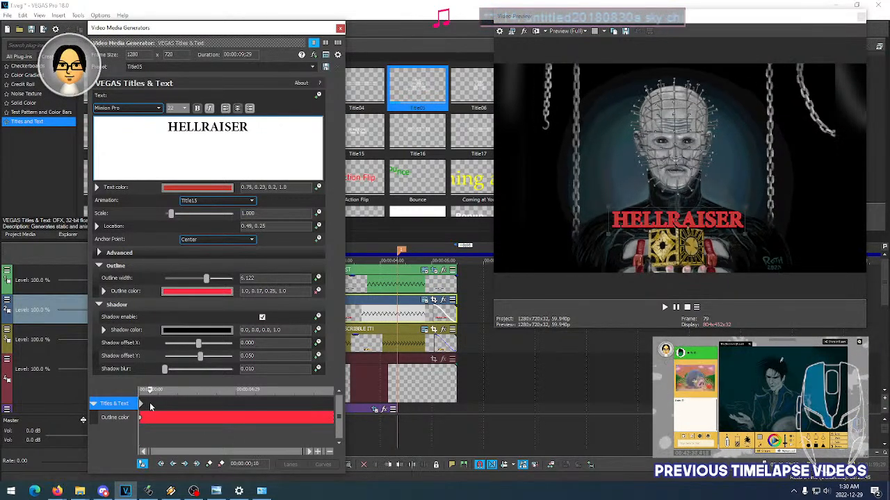
{"action": "mouse_move", "coordinate": [161, 408]}
{"action": "left_mouse_down"}
{"action": "mouse_move", "coordinate": [213, 407]}
{"action": "mouse_move", "coordinate": [144, 404]}
{"action": "mouse_move", "coordinate": [175, 401]}
{"action": "left_mouse_up"}
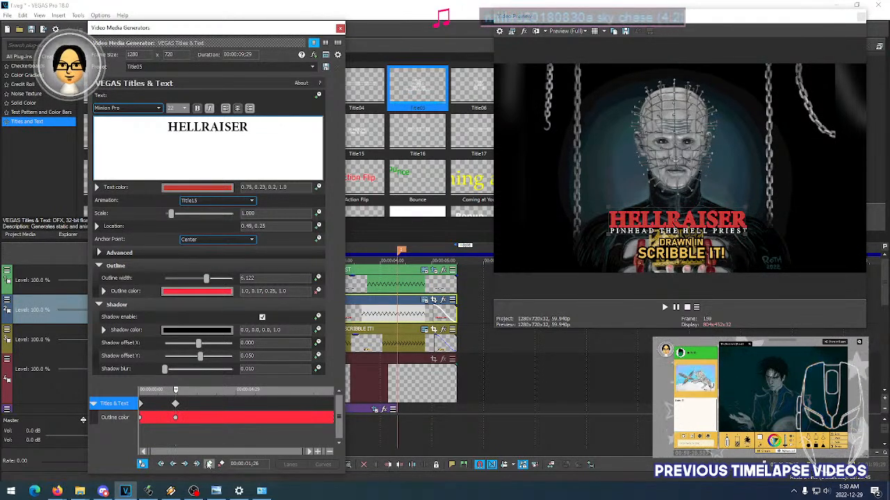
{"action": "left_click", "coordinate": [204, 292]}
{"action": "left_click", "coordinate": [146, 380]}
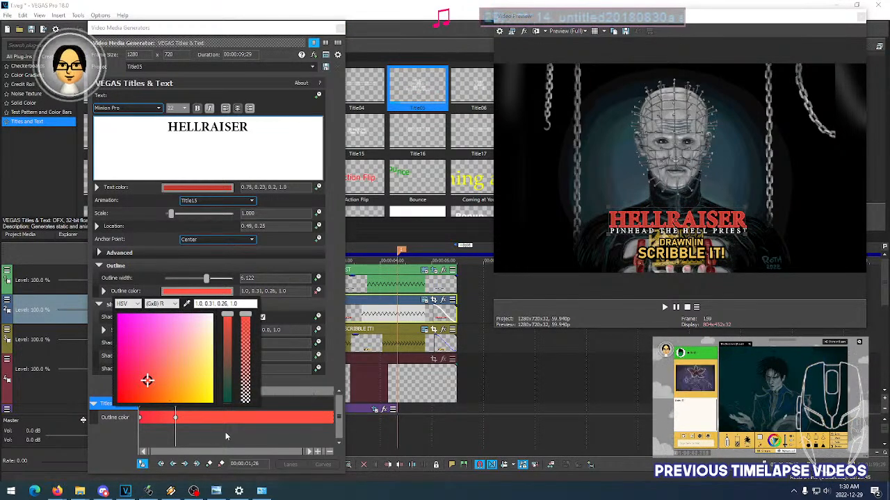
- Add an outline color keyframe at 00:00:03;12 and set it to orange, 1.0, 0.53, 0.25, 1.0
{"action": "left_click", "coordinate": [205, 415]}
{"action": "left_click", "coordinate": [201, 408]}
{"action": "left_click", "coordinate": [205, 404]}
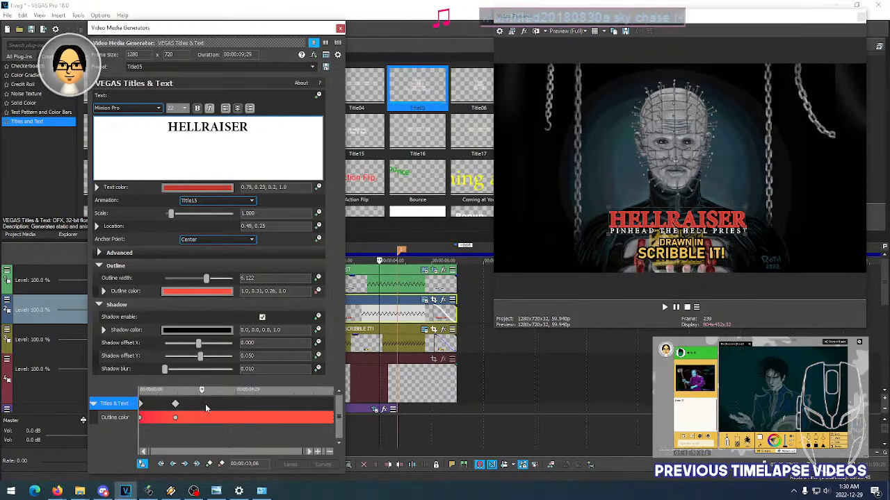
{"action": "left_click", "coordinate": [209, 464]}
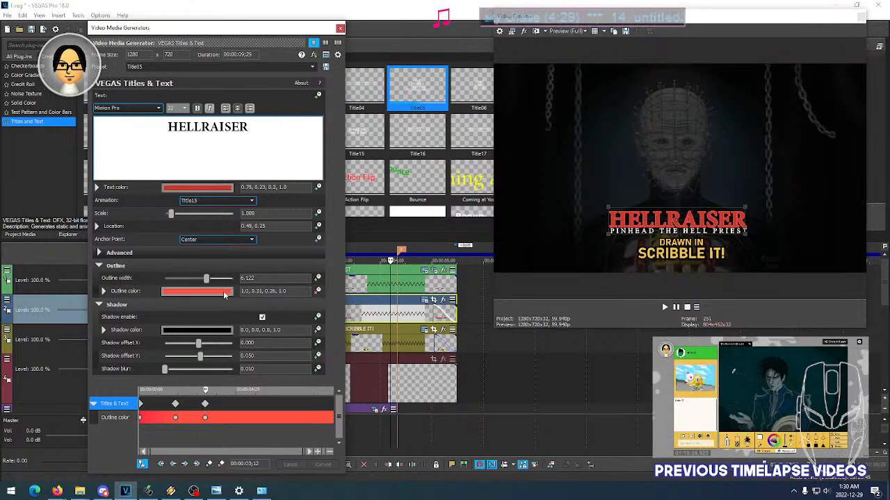
{"action": "left_click", "coordinate": [219, 293]}
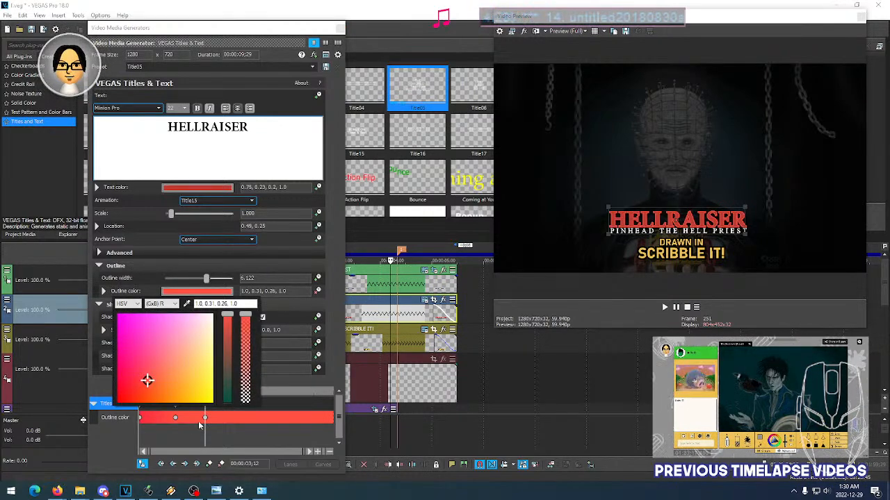
{"action": "left_click_drag", "start_coordinate": [162, 381], "coordinate": [168, 382]}
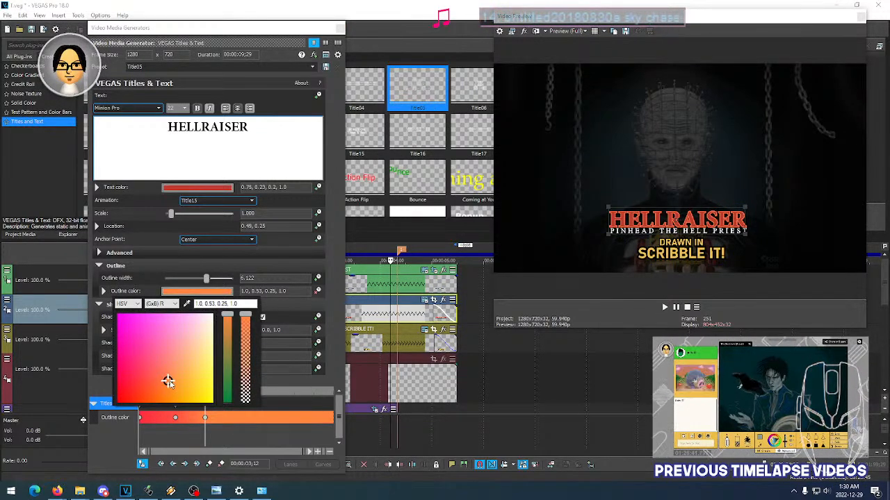
{"action": "left_click", "coordinate": [233, 432]}
- Add an outline color keyframe at 00:00:04;12 and set it to red, 1.0, 0.03, 0.07, 1.0
{"action": "left_click", "coordinate": [220, 417]}
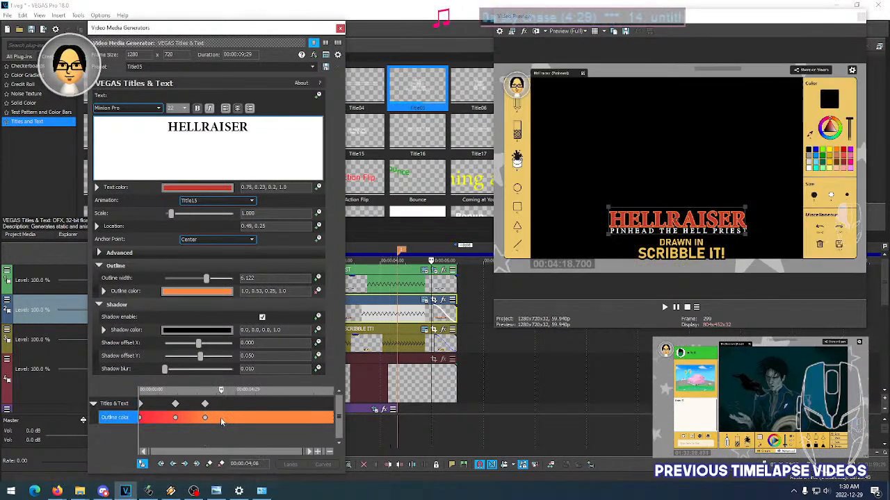
{"action": "left_click", "coordinate": [225, 419]}
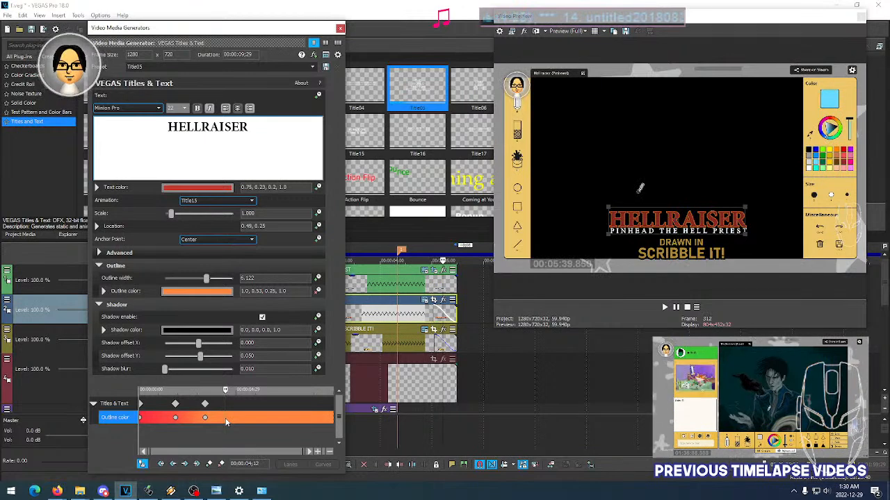
{"action": "left_click", "coordinate": [198, 291]}
{"action": "left_click_drag", "start_coordinate": [175, 392], "coordinate": [197, 387]}
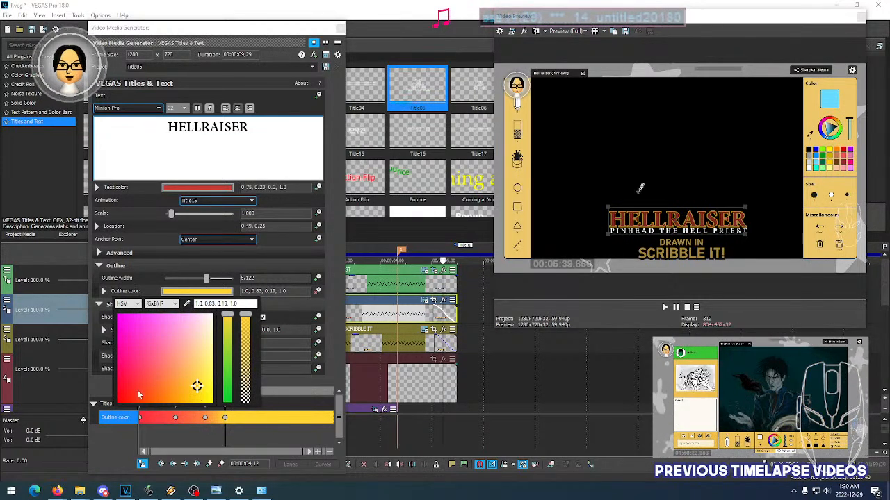
{"action": "left_click_drag", "start_coordinate": [133, 389], "coordinate": [120, 398]}
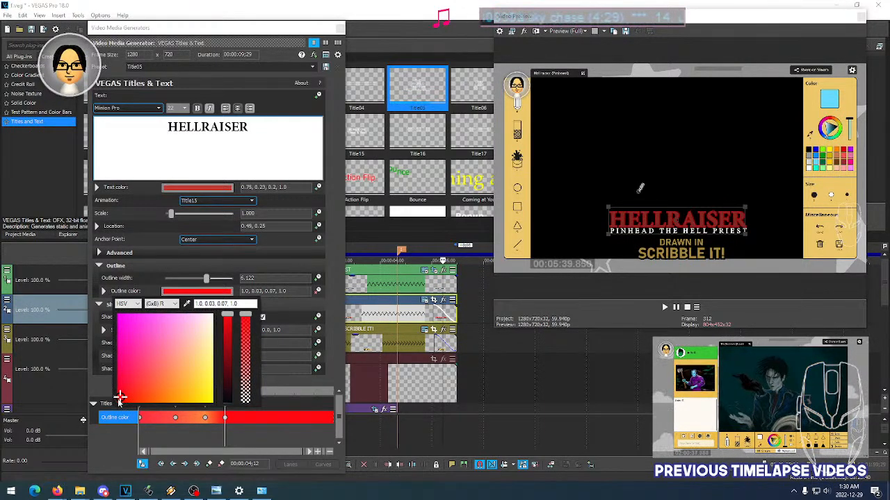
{"action": "left_click", "coordinate": [251, 442]}
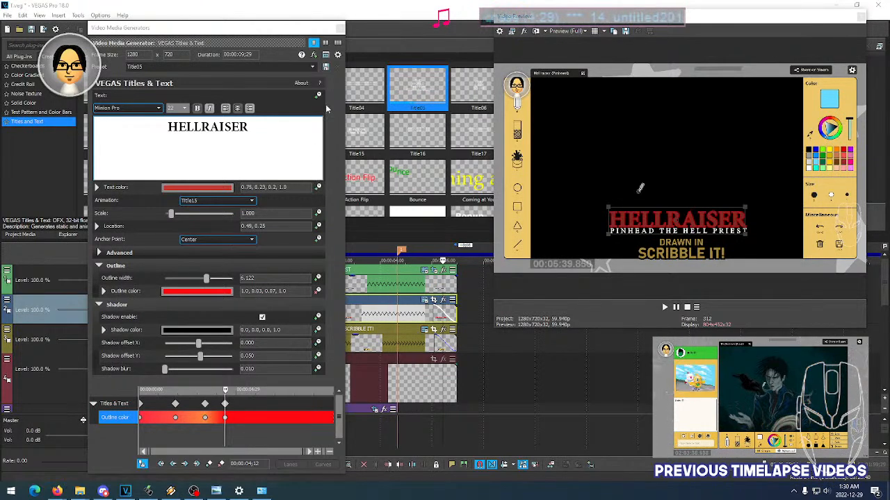
- Close the title settings and play the intro from 00:00:00;24 to check the outline color animation
{"action": "left_click", "coordinate": [340, 29]}
{"action": "left_click", "coordinate": [208, 291]}
{"action": "key", "text": "space"}
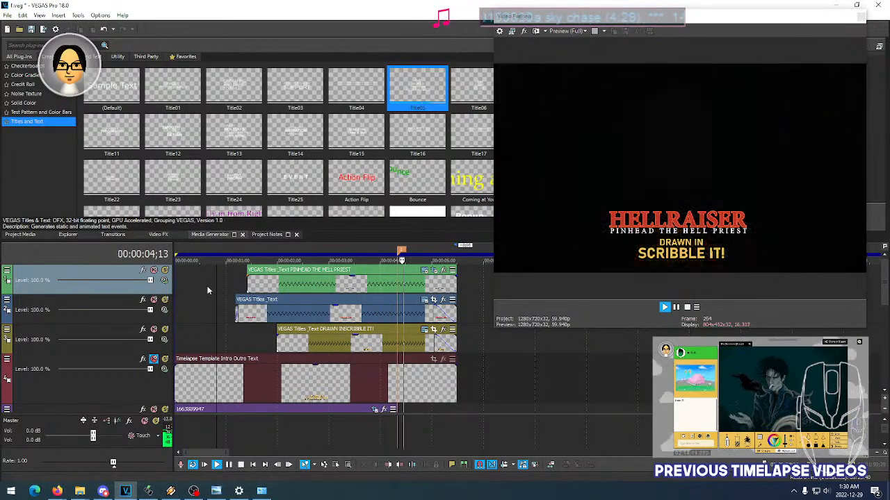
{"action": "key", "text": "space"}
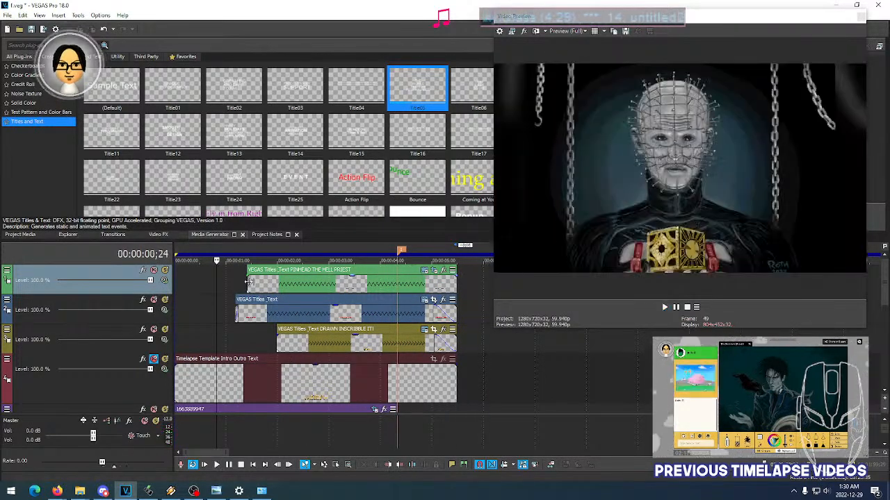
- Reopen the HELLRAISER title's settings and move its keyframes closer together, the third to 00:00:01;13 and the fourth to about 00:00:02;01
{"action": "left_click", "coordinate": [234, 283]}
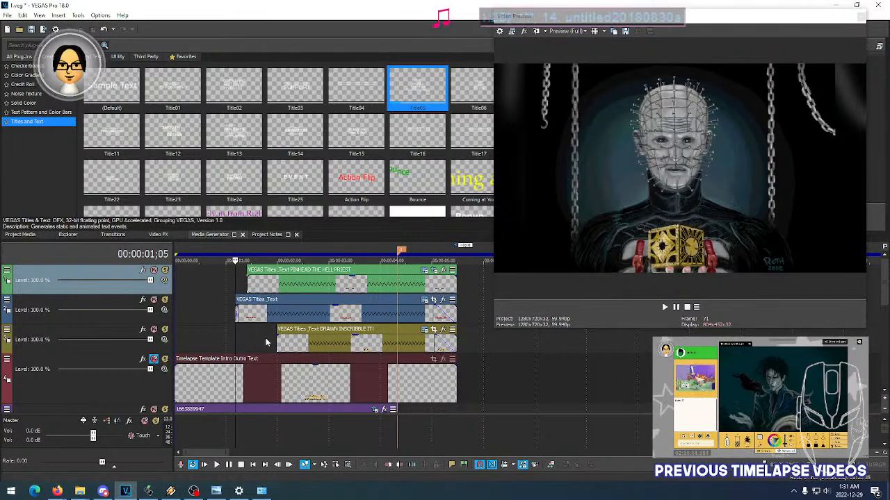
{"action": "left_click", "coordinate": [425, 301]}
{"action": "left_click_drag", "start_coordinate": [175, 405], "coordinate": [153, 406]}
{"action": "left_click_drag", "start_coordinate": [205, 416], "coordinate": [167, 414]}
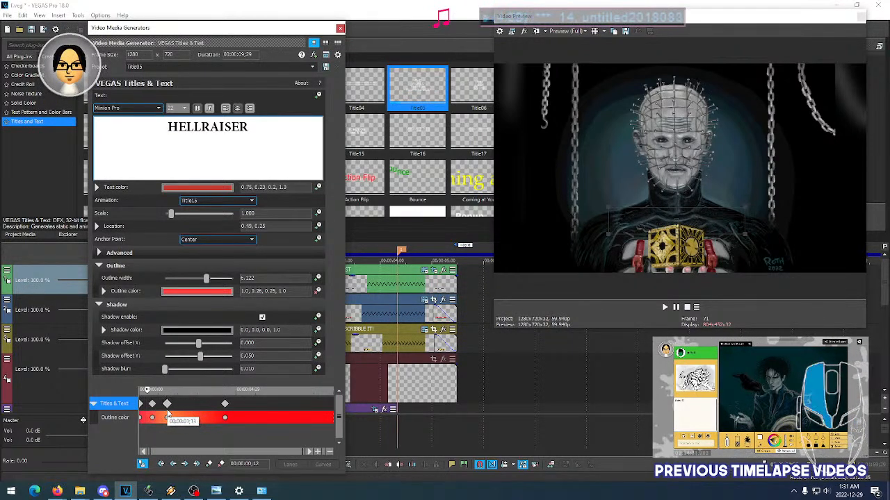
{"action": "left_click_drag", "start_coordinate": [225, 405], "coordinate": [178, 408]}
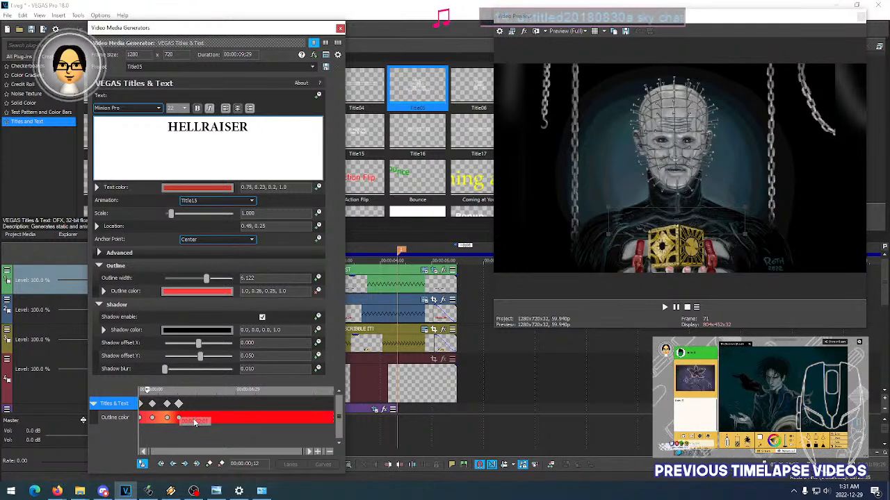
- Add an outline color keyframe at 00:00:02;26 and set it to orange-red, 1.0, 0.31, 0.19, 1.0
{"action": "left_click", "coordinate": [195, 420]}
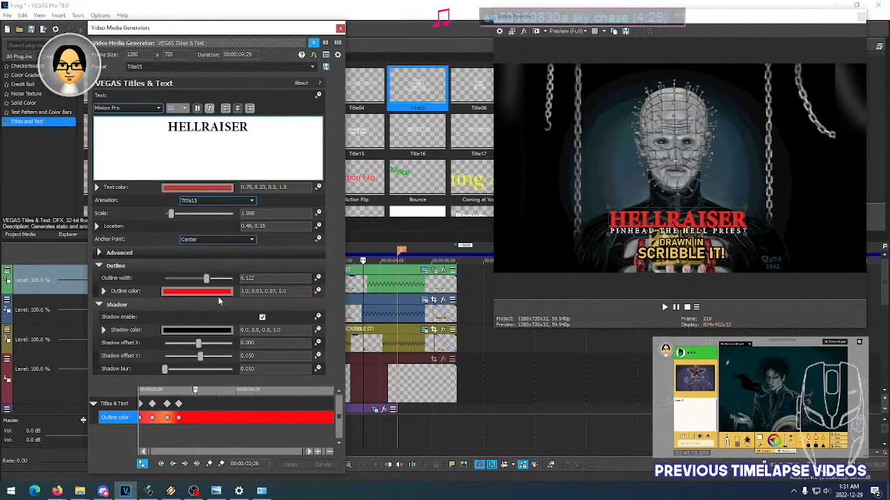
{"action": "left_click", "coordinate": [197, 291]}
{"action": "left_click_drag", "start_coordinate": [119, 397], "coordinate": [146, 387]}
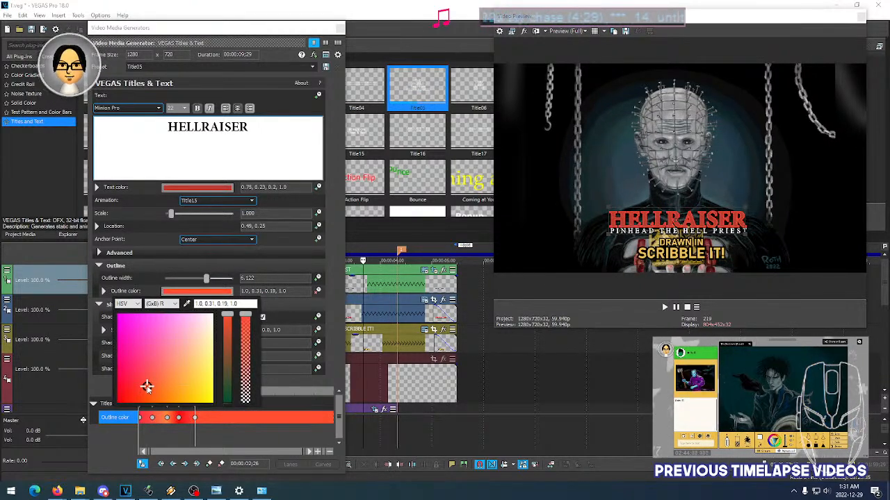
- Add an outline color keyframe at 00:00:03;26 and set it to amber, 1.0, 0.72, 0.01, 1.0
{"action": "left_click", "coordinate": [214, 417]}
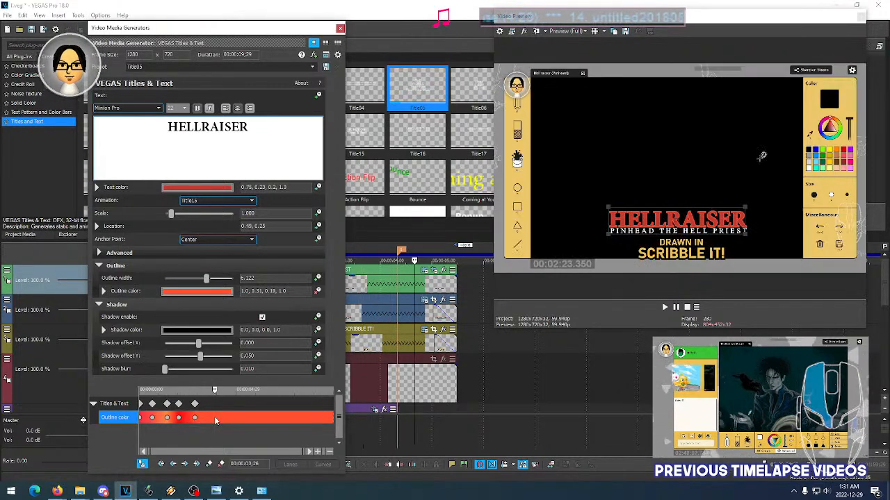
{"action": "left_click", "coordinate": [209, 291]}
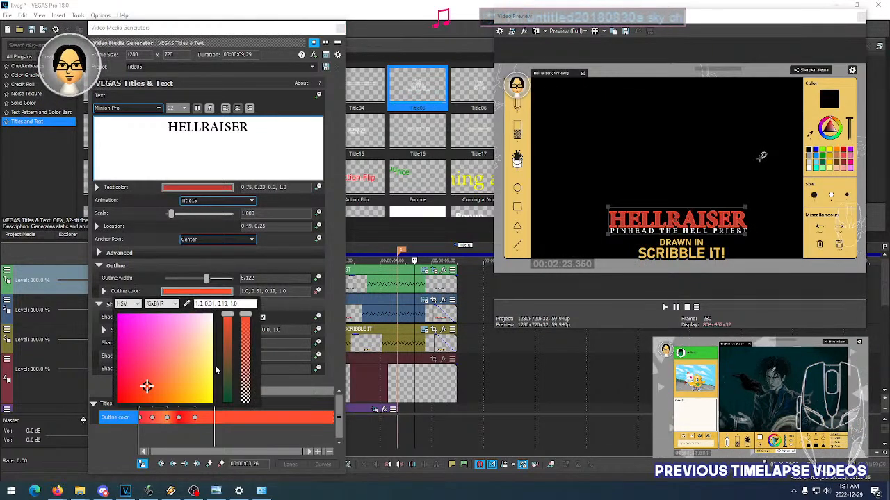
{"action": "mouse_move", "coordinate": [190, 392]}
{"action": "left_mouse_down"}
{"action": "mouse_move", "coordinate": [198, 390]}
{"action": "mouse_move", "coordinate": [197, 399]}
{"action": "left_mouse_up"}
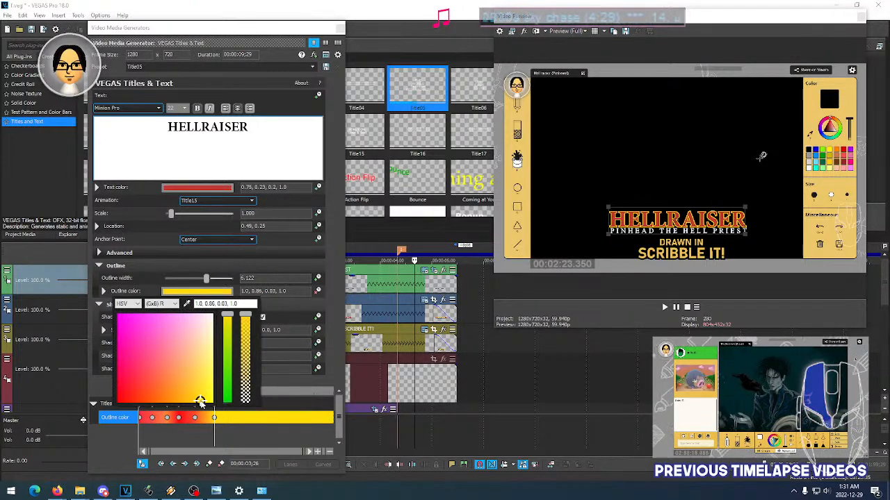
{"action": "mouse_move", "coordinate": [200, 402]}
{"action": "left_mouse_down"}
{"action": "mouse_move", "coordinate": [189, 394]}
{"action": "mouse_move", "coordinate": [183, 402]}
{"action": "left_mouse_up"}
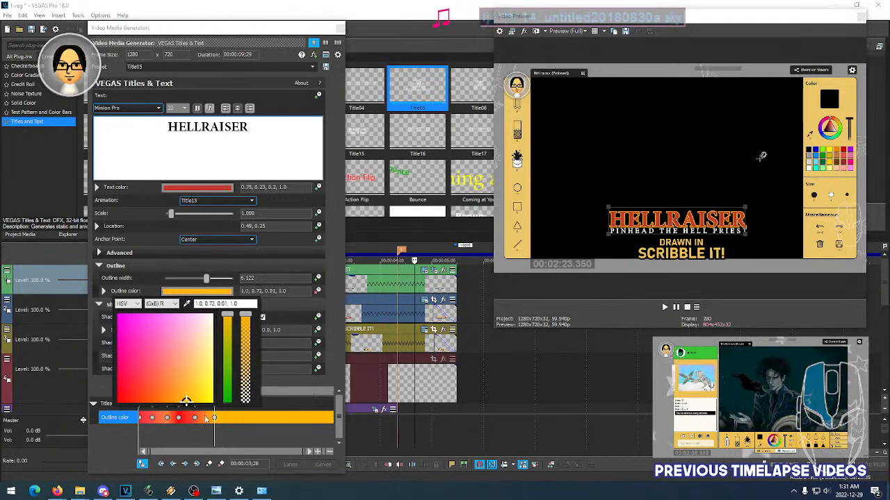
{"action": "left_click", "coordinate": [225, 436]}
- Close the title settings and play the intro repeatedly from 00:00:00;26 to review the retimed outline colors
{"action": "left_click", "coordinate": [340, 29]}
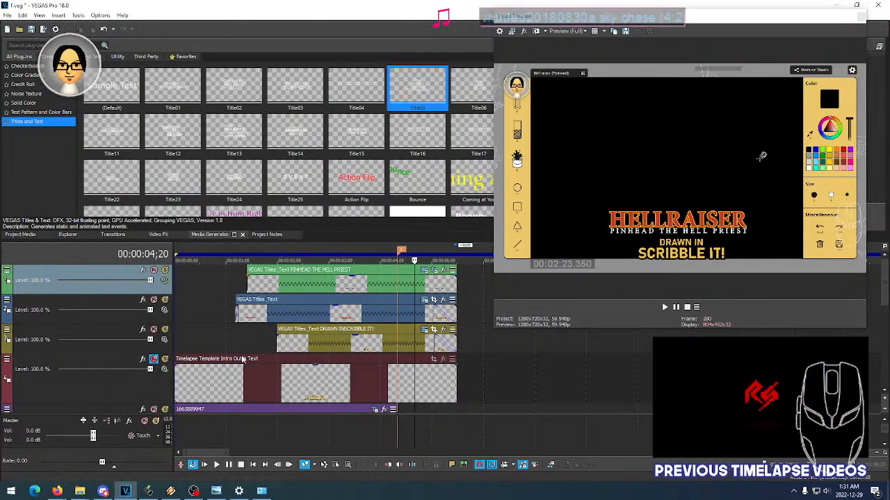
{"action": "left_click", "coordinate": [220, 338]}
{"action": "key", "text": "space"}
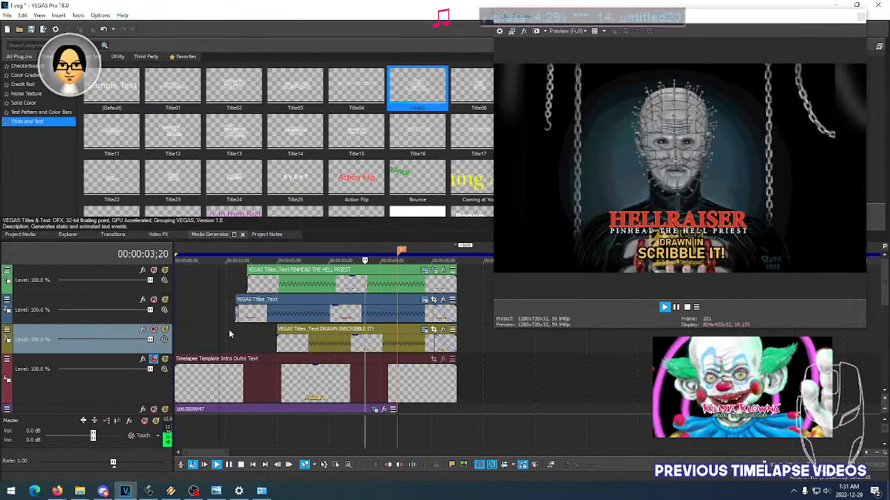
{"action": "key", "text": "space"}
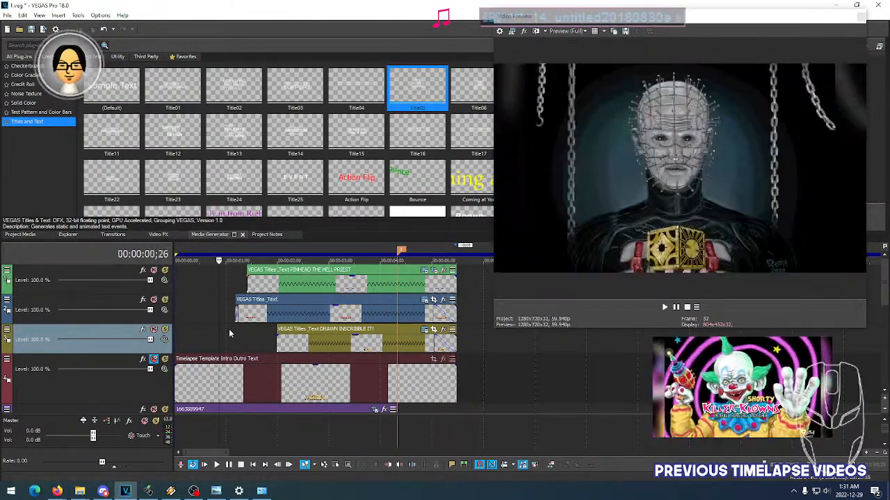
{"action": "key", "text": "space"}
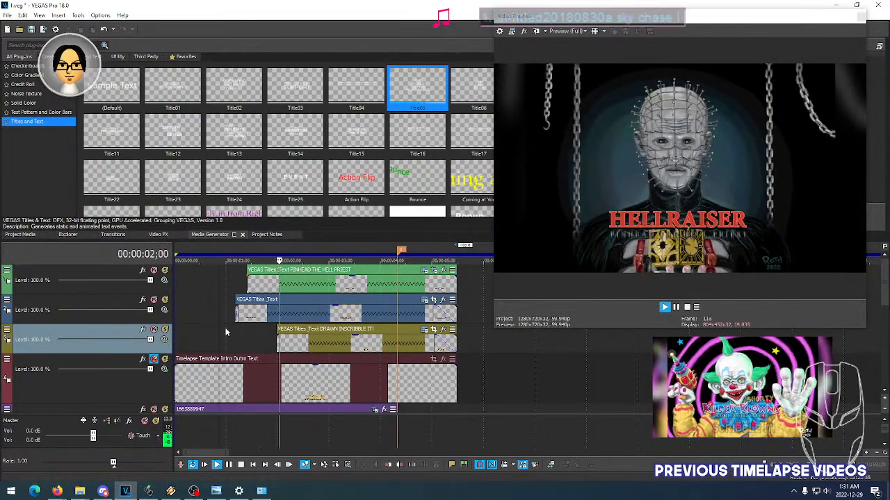
{"action": "key", "text": "space"}
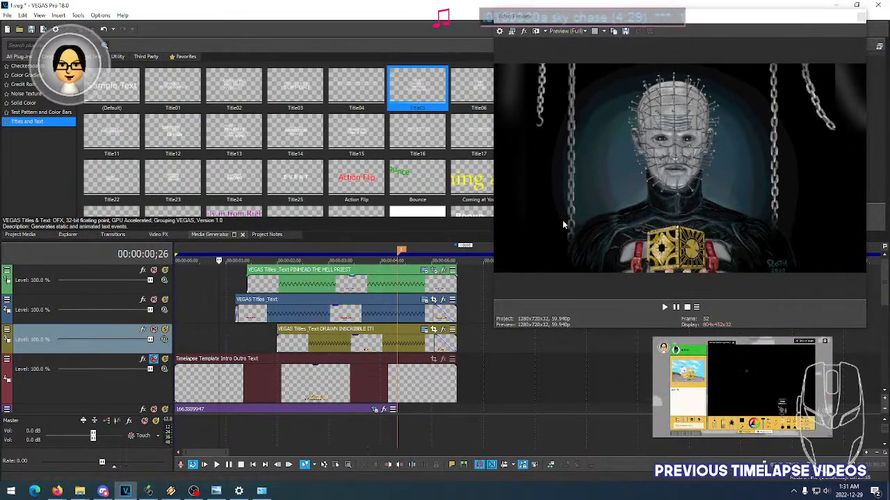
{"action": "key", "text": "space"}
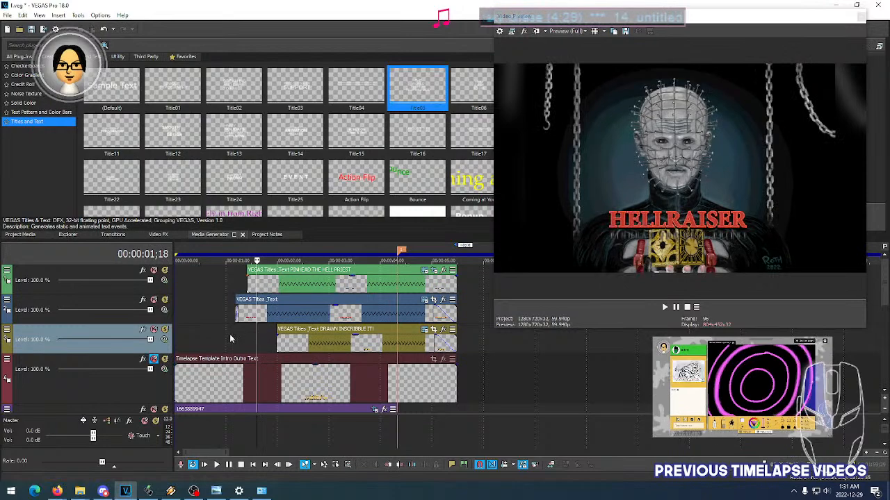
- Check the titles at 00:00:02;09 and 00:00:04;10, and replay the intro from just before the HELLRAISER title starts
{"action": "left_click", "coordinate": [302, 342]}
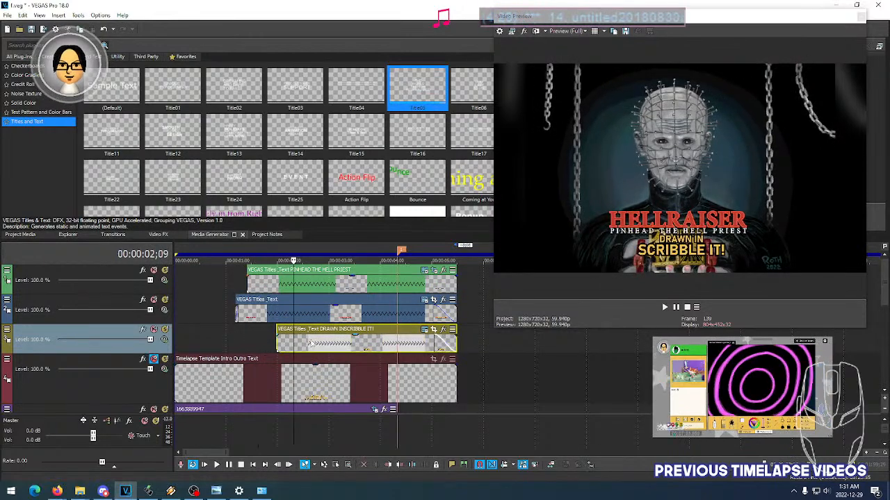
{"action": "left_click", "coordinate": [398, 348]}
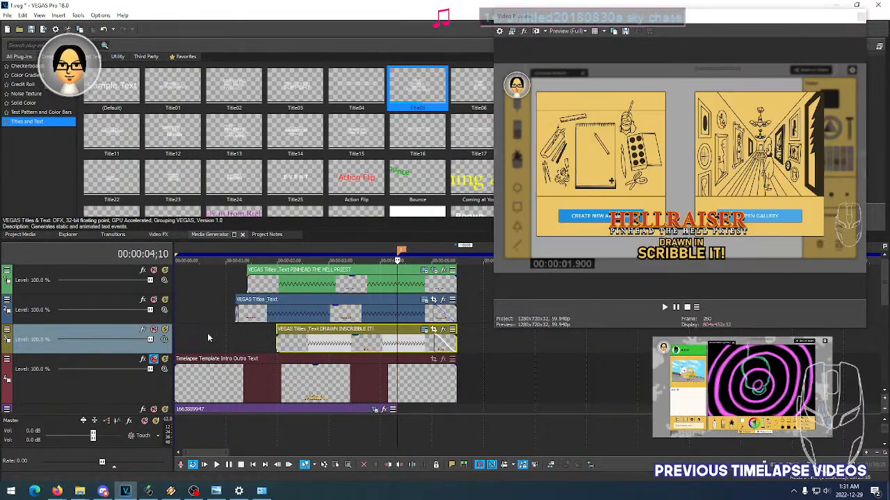
{"action": "left_click", "coordinate": [235, 340]}
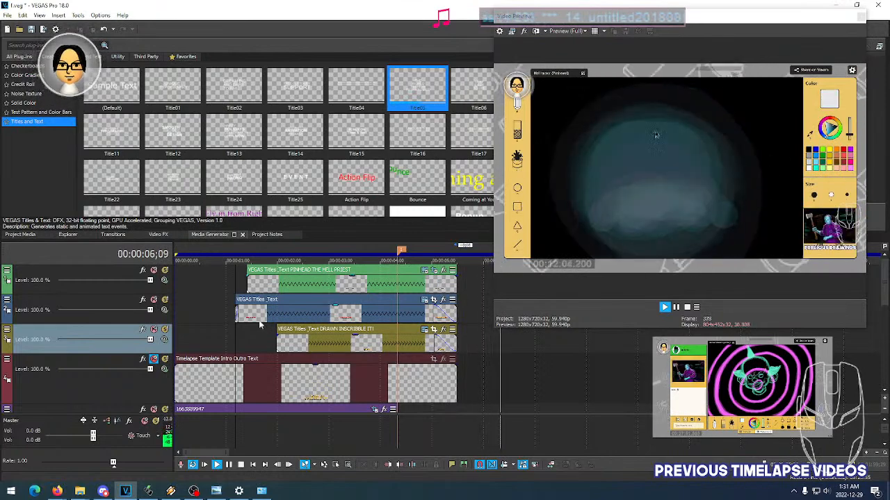
{"action": "left_click", "coordinate": [231, 339]}
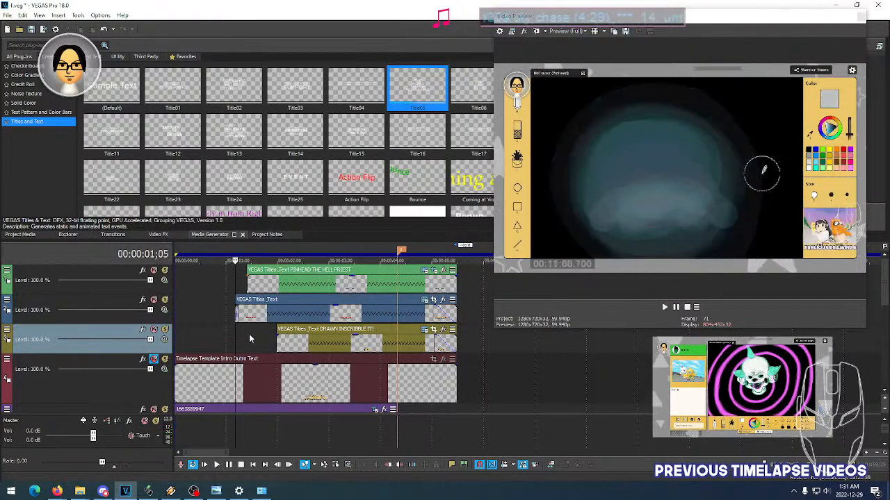
- Replay the intro from 00:00:01;05 to review the HELLRAISER title's outline colors
{"action": "left_click", "coordinate": [250, 336]}
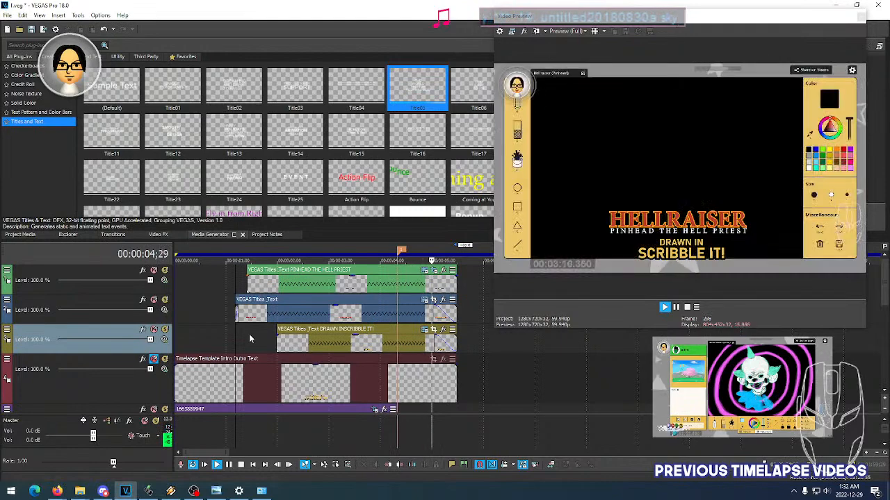
{"action": "key", "text": "space"}
{"action": "key", "text": "space"}
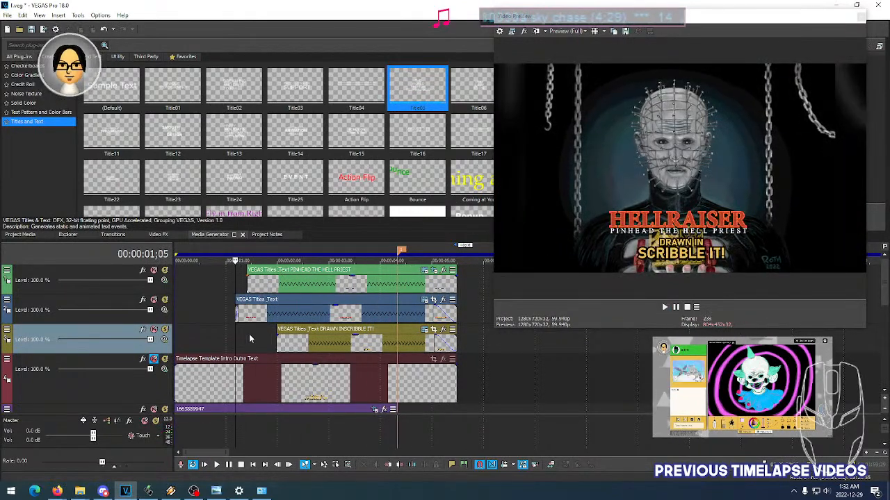
{"action": "key", "text": "space"}
- Retime the HELLRAISER title's outline color keyframes, moving the third to 00:00:01;05, the fourth slightly earlier and the fifth to 00:00:03;02
{"action": "left_click", "coordinate": [252, 314]}
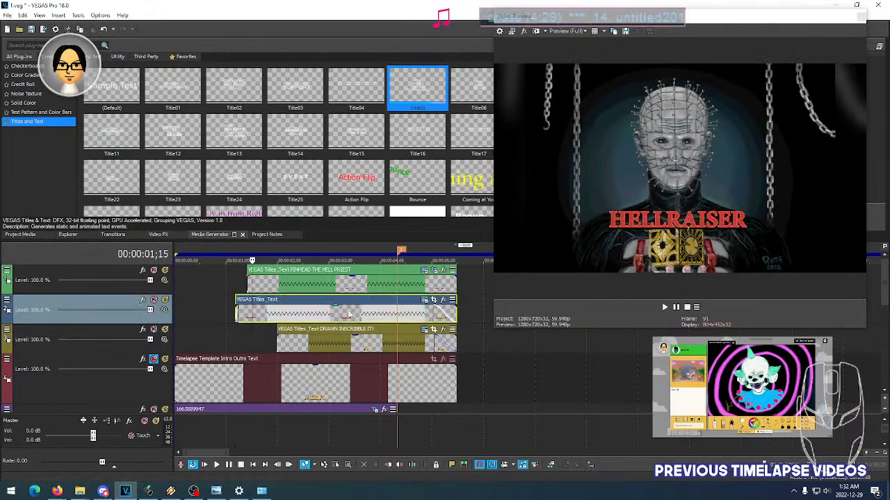
{"action": "left_click", "coordinate": [423, 301]}
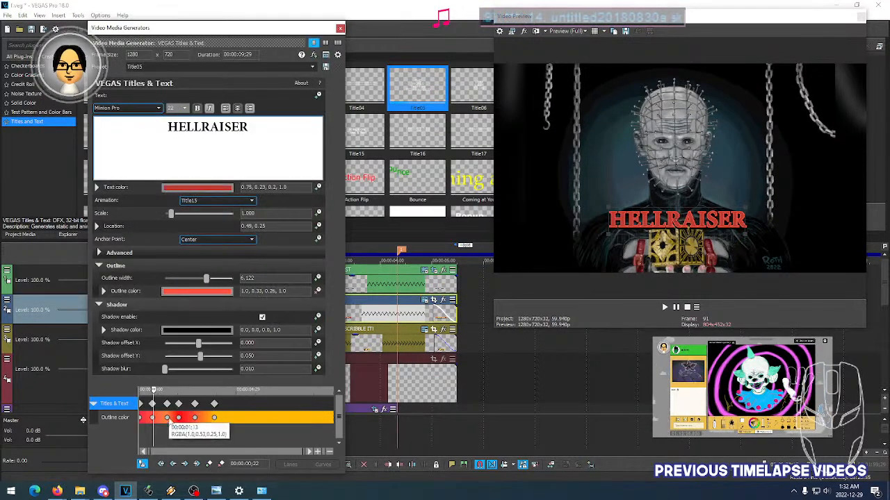
{"action": "scroll", "coordinate": [185, 405], "scroll_direction": "up", "scroll_amount": 3}
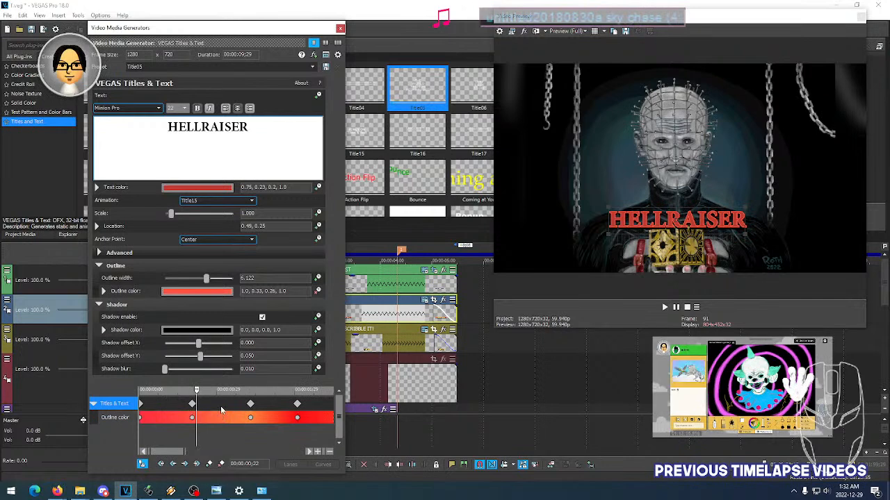
{"action": "scroll", "coordinate": [221, 410], "scroll_direction": "down", "scroll_amount": 3}
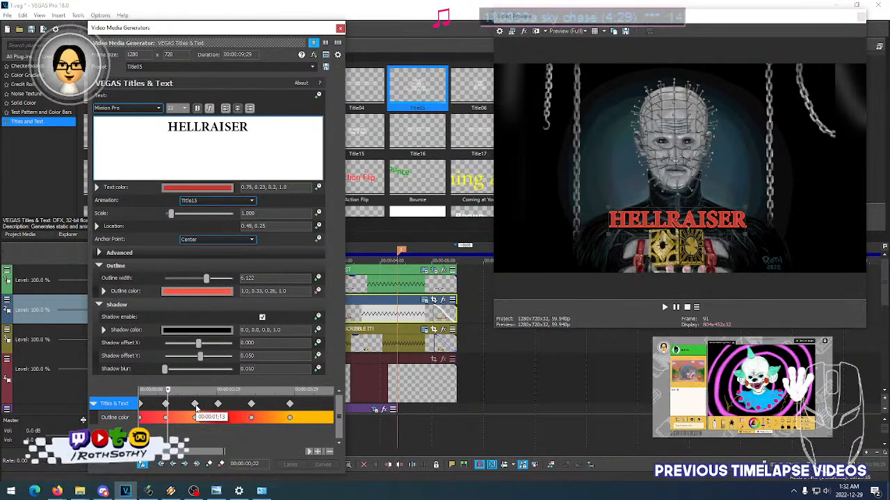
{"action": "left_click", "coordinate": [166, 405]}
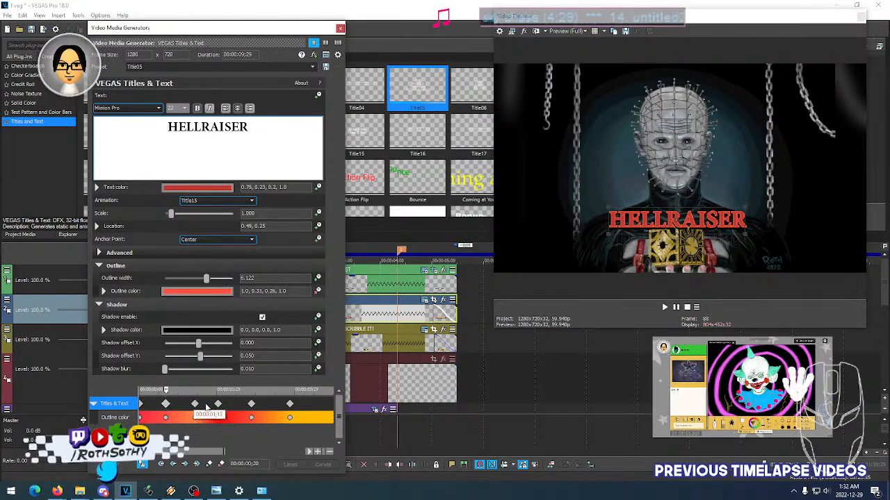
{"action": "left_click_drag", "start_coordinate": [194, 406], "coordinate": [184, 405]}
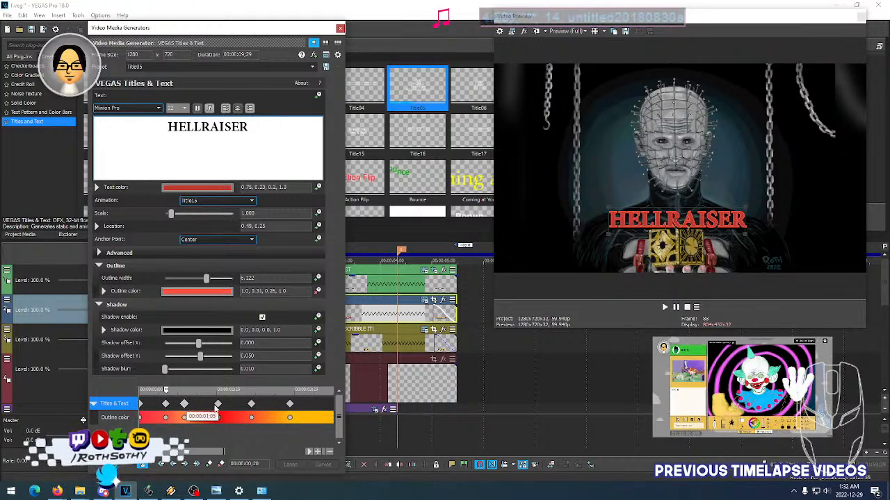
{"action": "scroll", "coordinate": [209, 410], "scroll_direction": "down", "scroll_amount": 3}
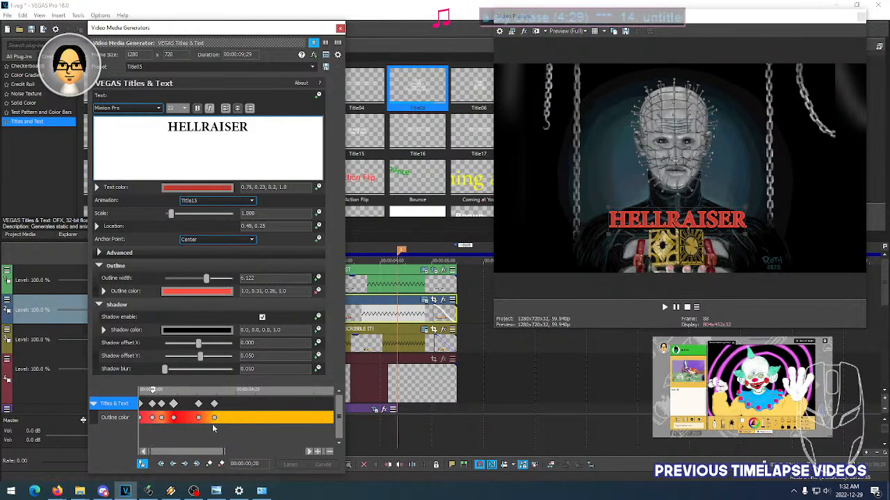
{"action": "left_click", "coordinate": [199, 410]}
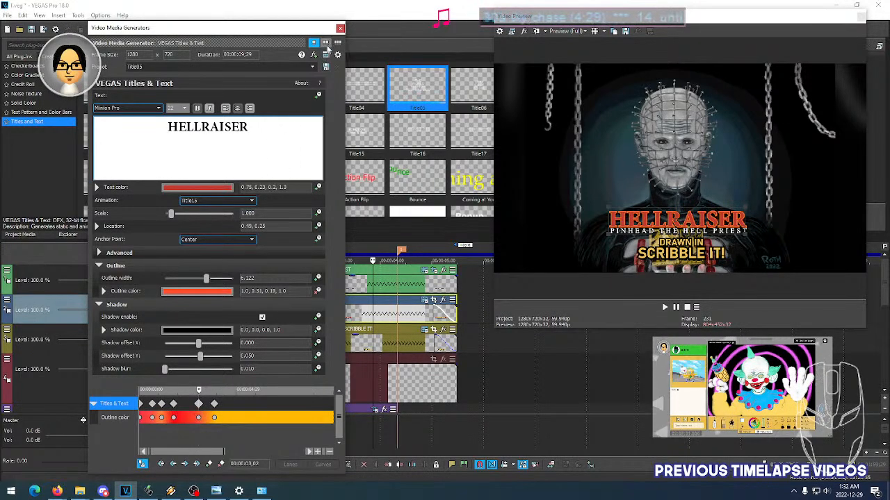
- Close the title settings and play the intro from 00:00:00;29 to check the adjusted keyframe timing
{"action": "left_click", "coordinate": [340, 29]}
{"action": "left_click", "coordinate": [225, 281]}
{"action": "key", "text": "space"}
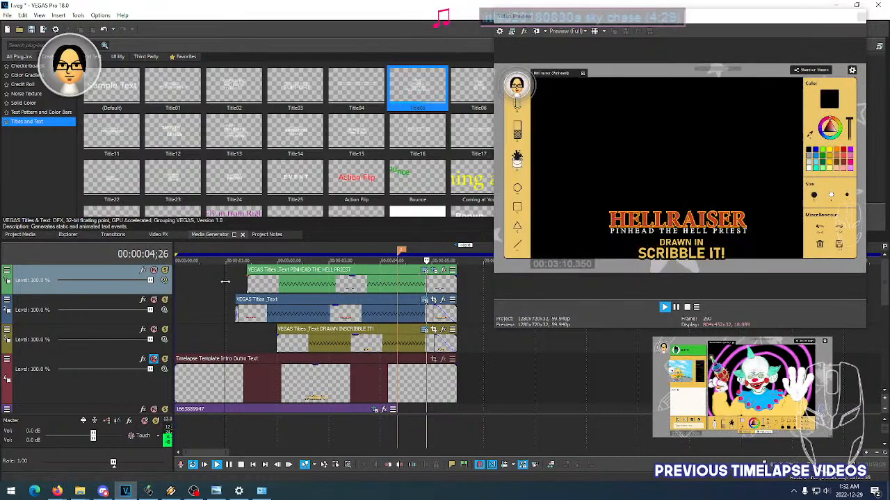
{"action": "key", "text": "space"}
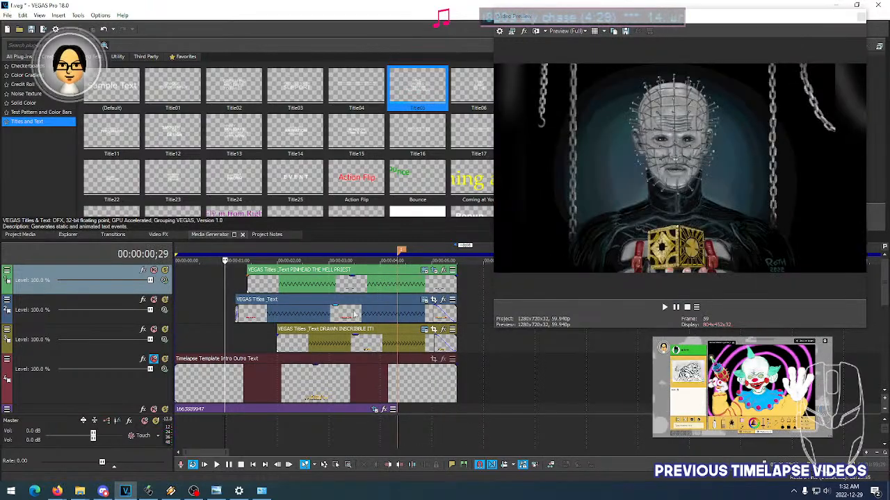
- Save the project
{"action": "scroll", "coordinate": [355, 316], "scroll_direction": "down", "scroll_amount": 5}
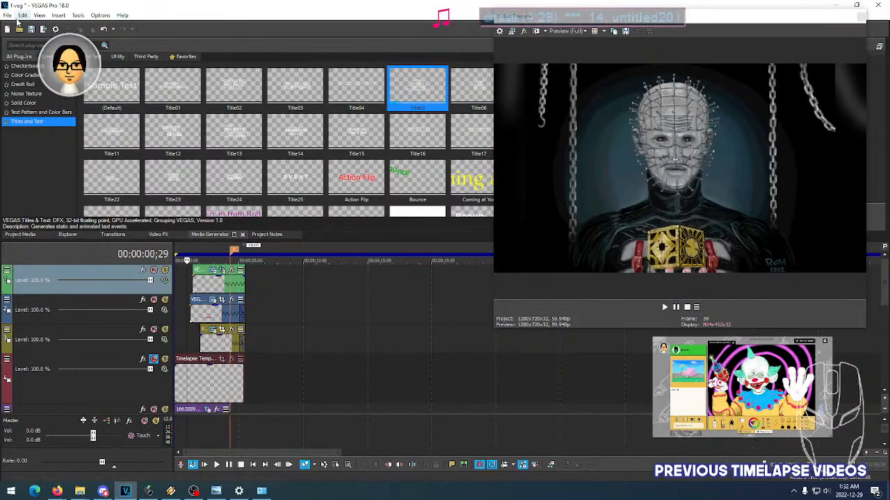
{"action": "left_click", "coordinate": [8, 15]}
{"action": "left_click", "coordinate": [24, 60]}
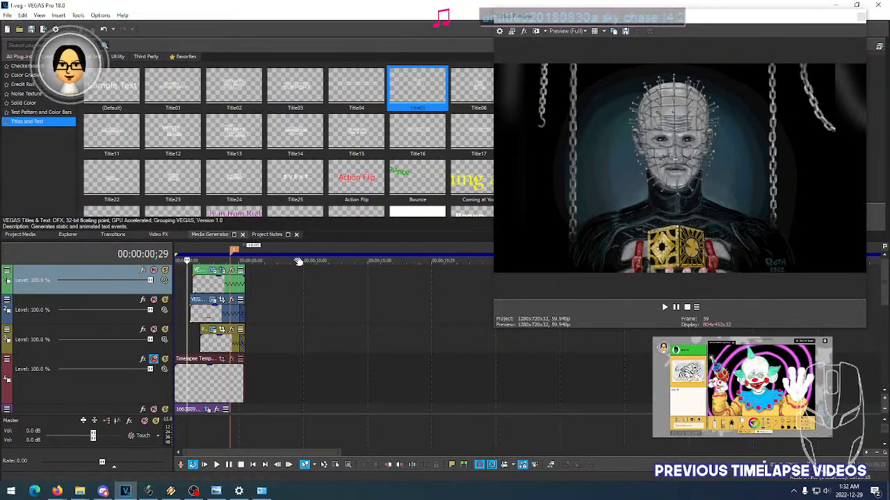
- Reduce the track heights until the timelapse footage track is in view, and enlarge the Video Preview window
{"action": "scroll", "coordinate": [371, 316], "scroll_direction": "down", "scroll_amount": 2}
{"action": "scroll", "coordinate": [371, 317], "scroll_direction": "down", "scroll_amount": 4}
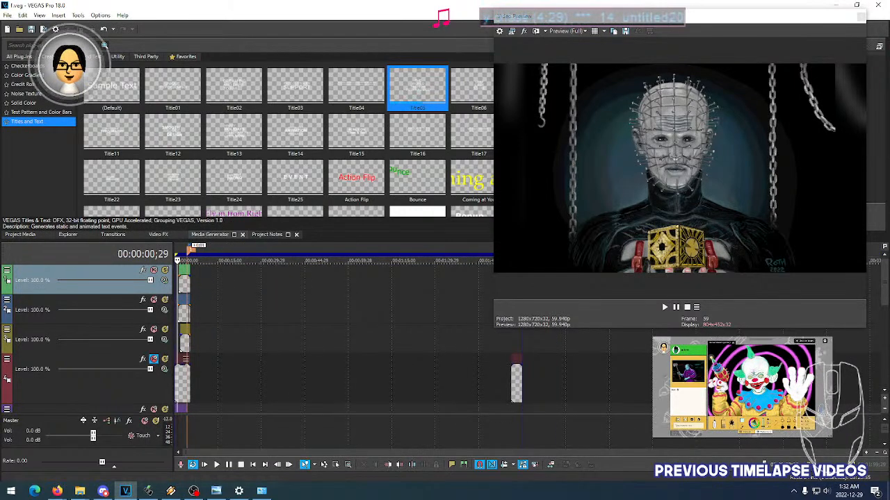
{"action": "left_click_drag", "start_coordinate": [884, 404], "coordinate": [884, 413]}
{"action": "left_click", "coordinate": [883, 413]}
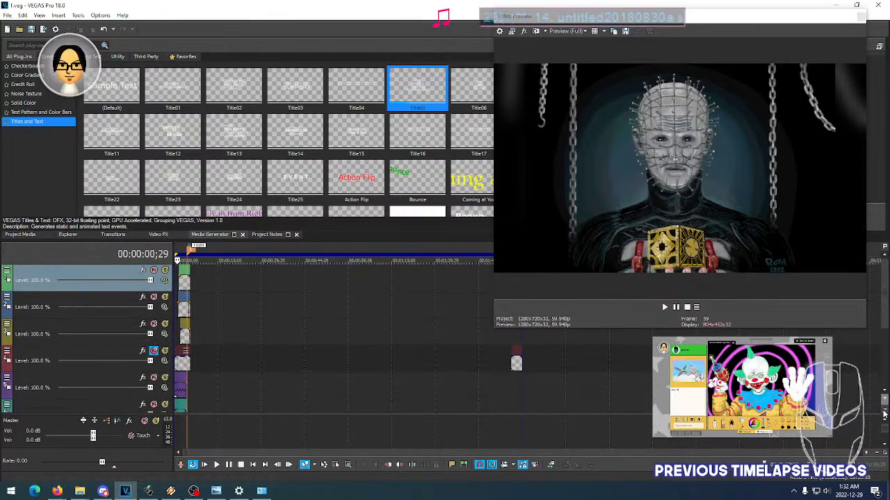
{"action": "left_click", "coordinate": [883, 414]}
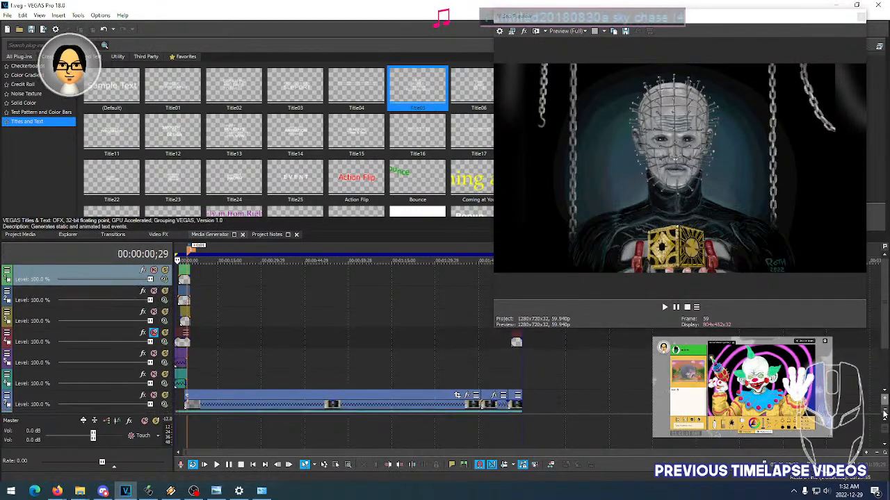
{"action": "left_click_drag", "start_coordinate": [491, 290], "coordinate": [399, 286]}
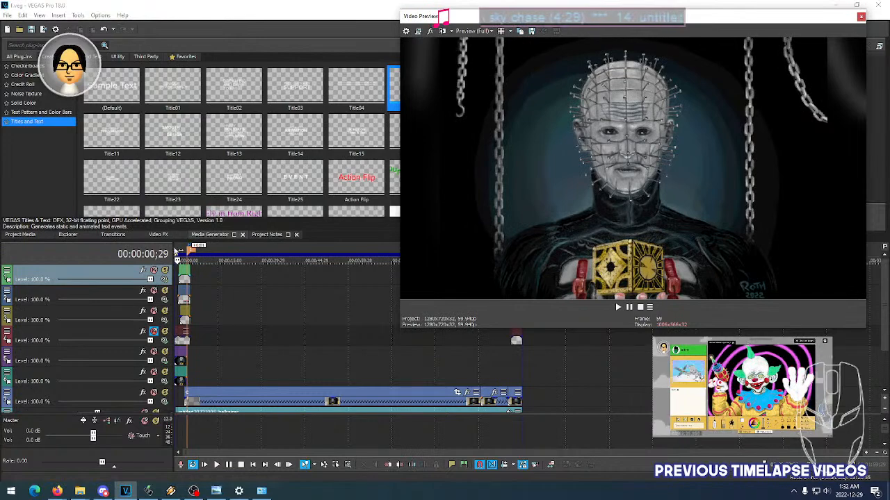
- Play the whole timelapse from the start, and check the frames at 00:00:54;26 and 00:01:53;17
{"action": "left_click", "coordinate": [176, 252]}
{"action": "key", "text": "space"}
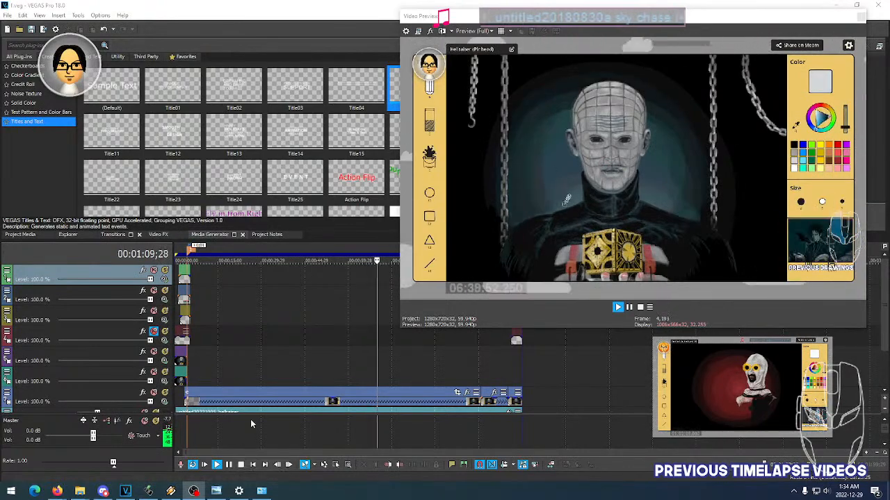
{"action": "left_click", "coordinate": [333, 254]}
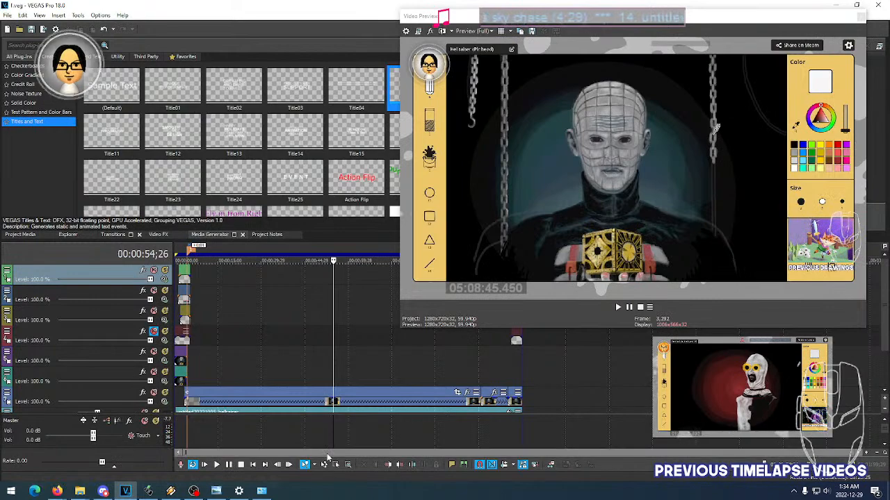
{"action": "key", "text": "End"}
{"action": "left_click", "coordinate": [327, 251]}
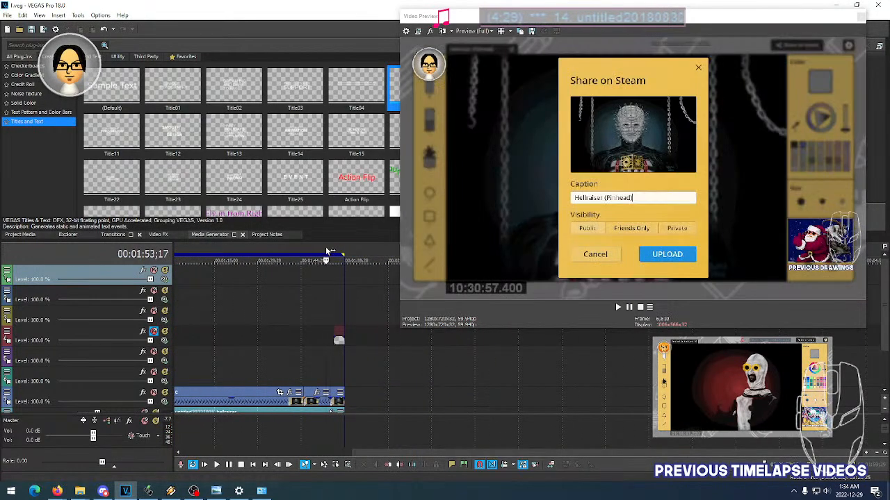
- Play the end of the timelapse from 00:01:55;01 to review the blurred outro
{"action": "scroll", "coordinate": [367, 351], "scroll_direction": "up", "scroll_amount": 2}
{"action": "scroll", "coordinate": [361, 448], "scroll_direction": "down", "scroll_amount": 3}
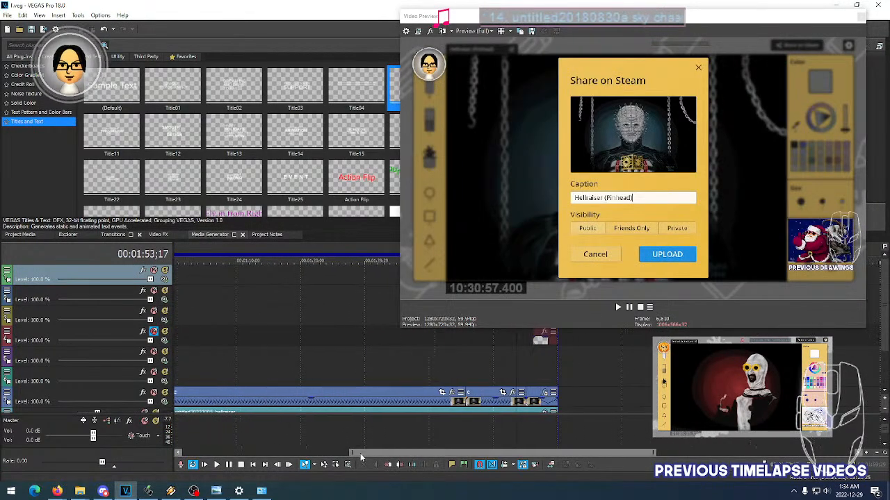
{"action": "left_click", "coordinate": [281, 250]}
{"action": "key", "text": "space"}
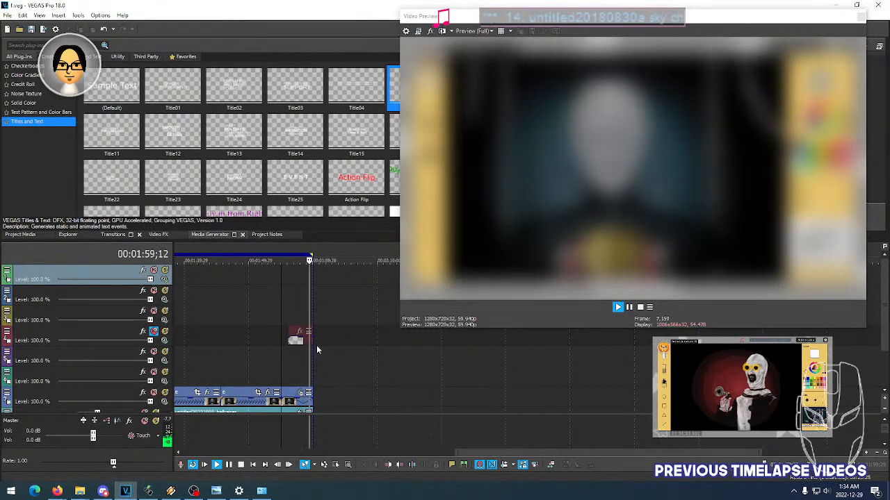
{"action": "key", "text": "space"}
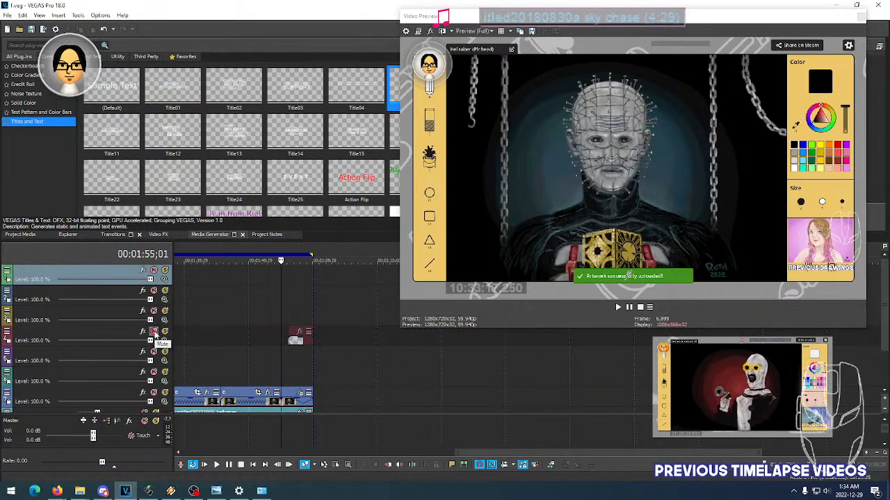
- Unmute the Timelapse Template Intro Outro track and check its outro logo at 00:01:57;08, 00:01:58;02 and 00:01:57;23
{"action": "left_click", "coordinate": [295, 340]}
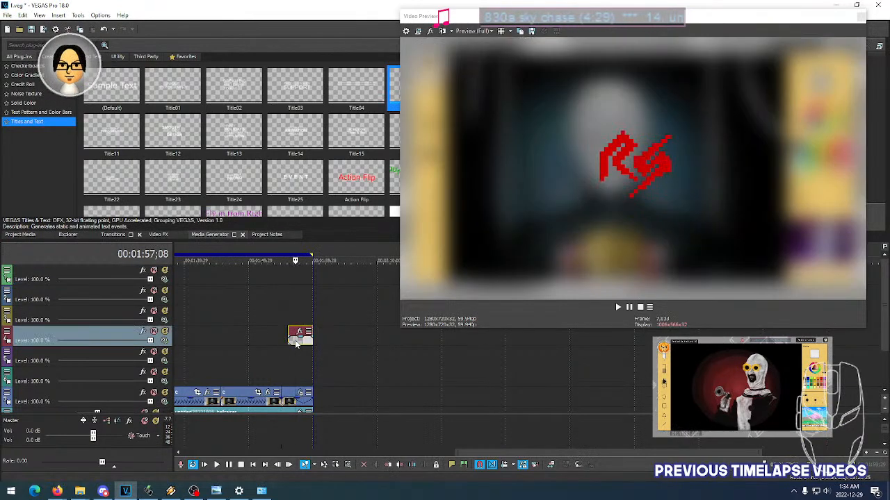
{"action": "left_click", "coordinate": [300, 341]}
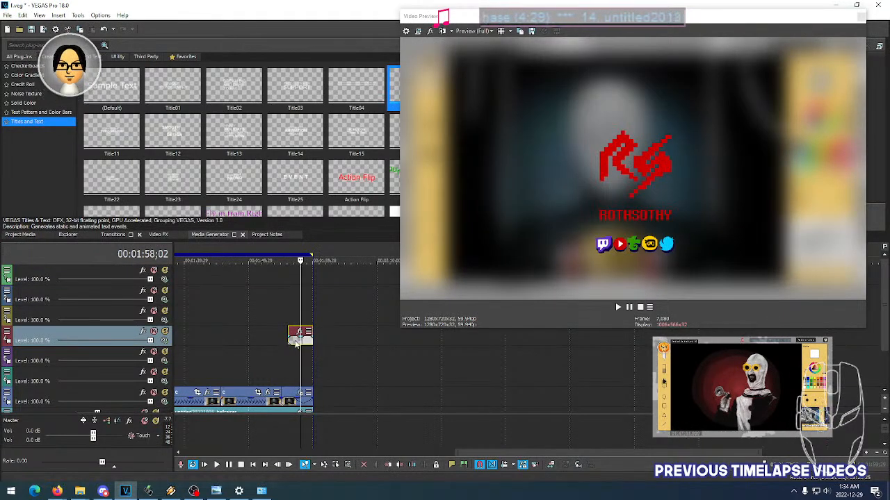
{"action": "left_click", "coordinate": [295, 341]}
{"action": "left_click", "coordinate": [299, 341]}
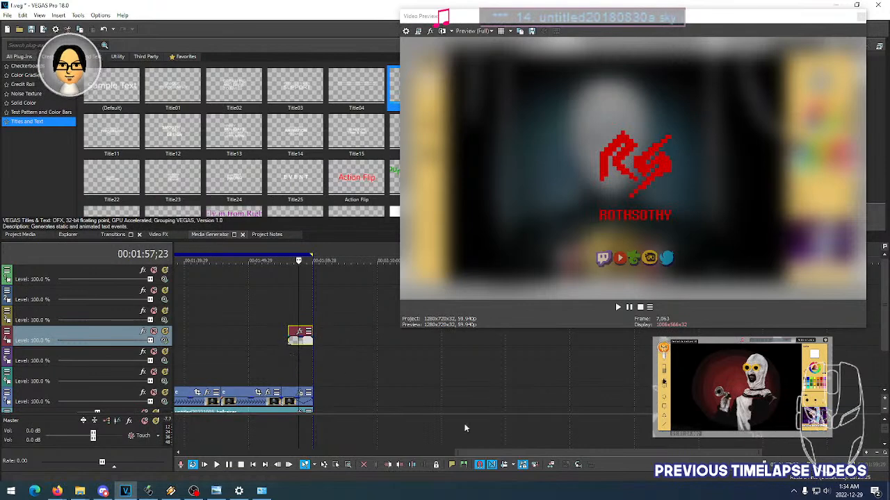
- Check the intro with the template text enabled at 00:00:03;11 and 00:00:02;18, and replay it from 00:00:00;11
{"action": "left_click_drag", "start_coordinate": [516, 453], "coordinate": [203, 440]}
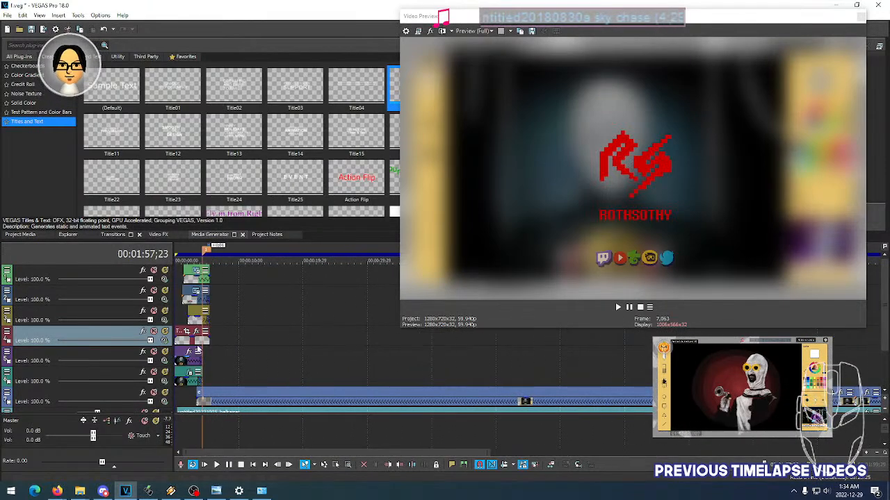
{"action": "left_click_drag", "start_coordinate": [187, 346], "coordinate": [200, 345]}
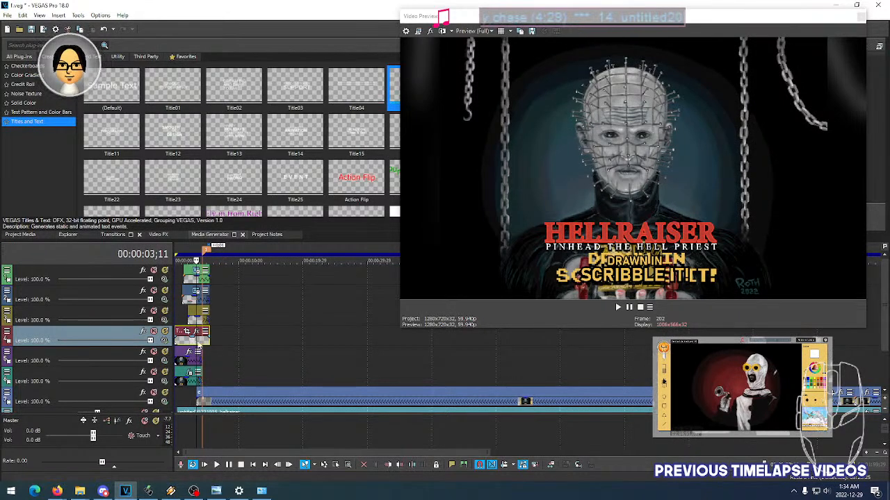
{"action": "left_click_drag", "start_coordinate": [189, 340], "coordinate": [193, 345]}
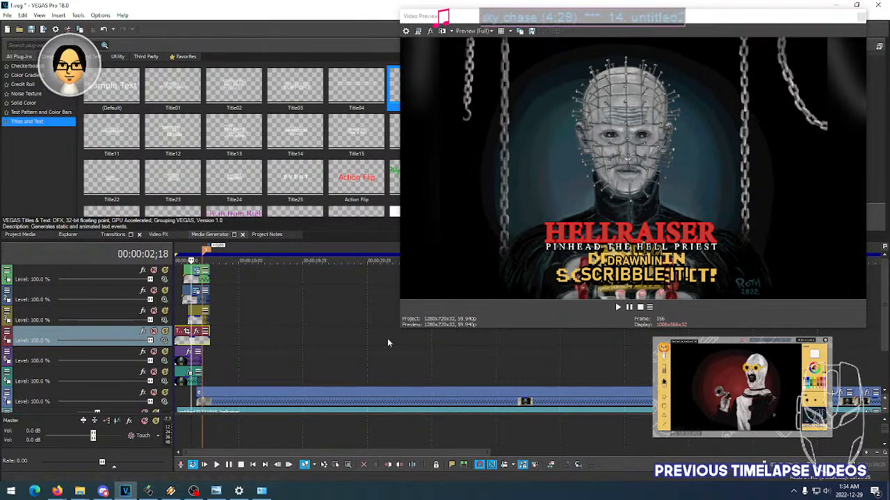
{"action": "left_click", "coordinate": [180, 346]}
{"action": "key", "text": "space"}
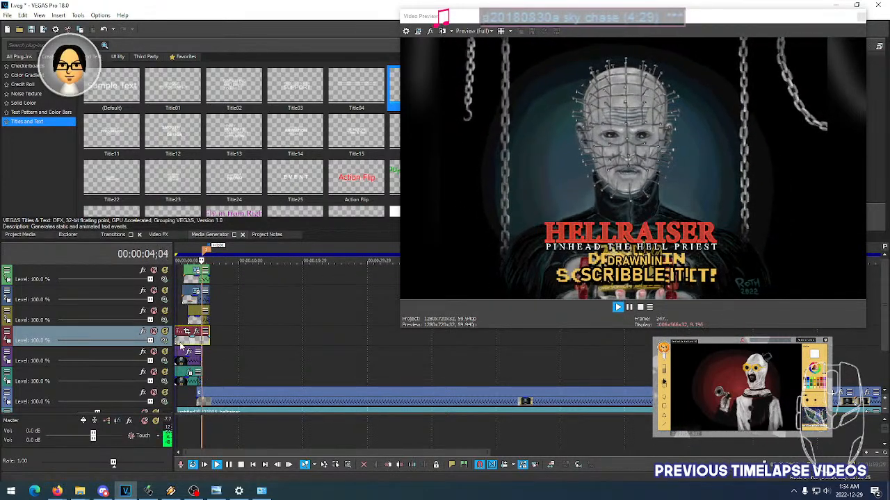
{"action": "key", "text": "space"}
{"action": "key", "text": "space"}
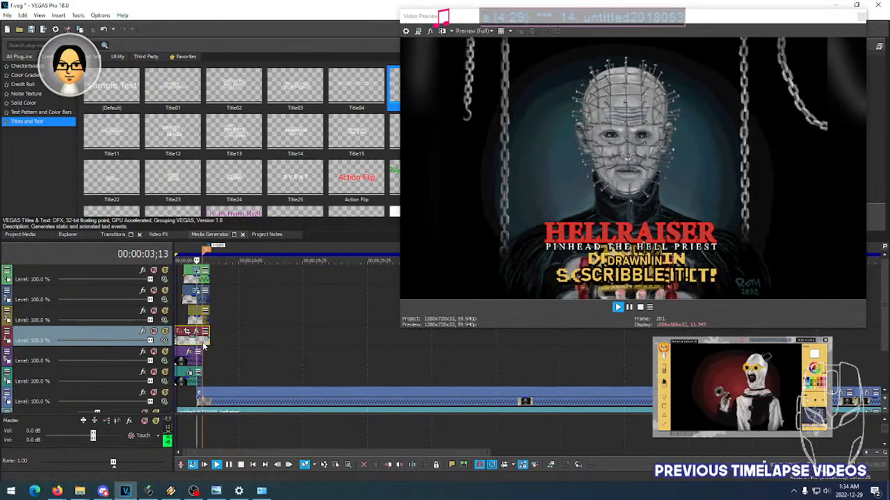
{"action": "key", "text": "space"}
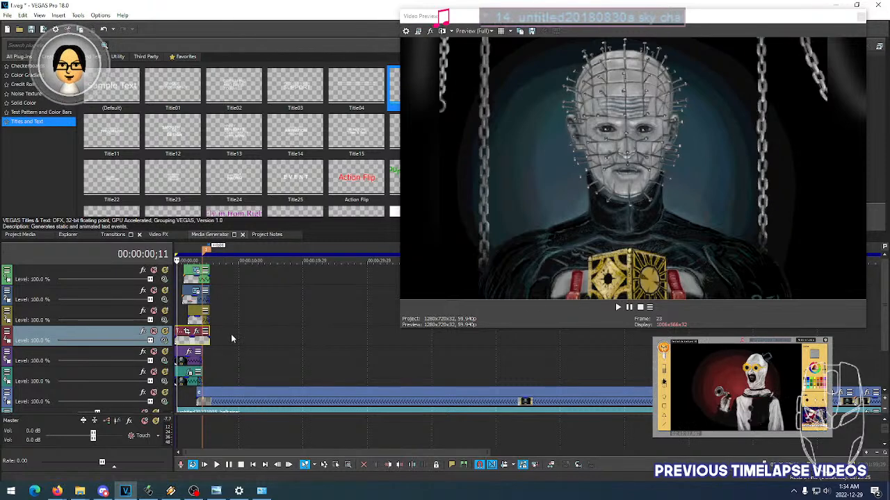
- Replay the intro from the beginning and check the overlapping title texts around 00:00:02;22
{"action": "scroll", "coordinate": [231, 333], "scroll_direction": "up", "scroll_amount": 5}
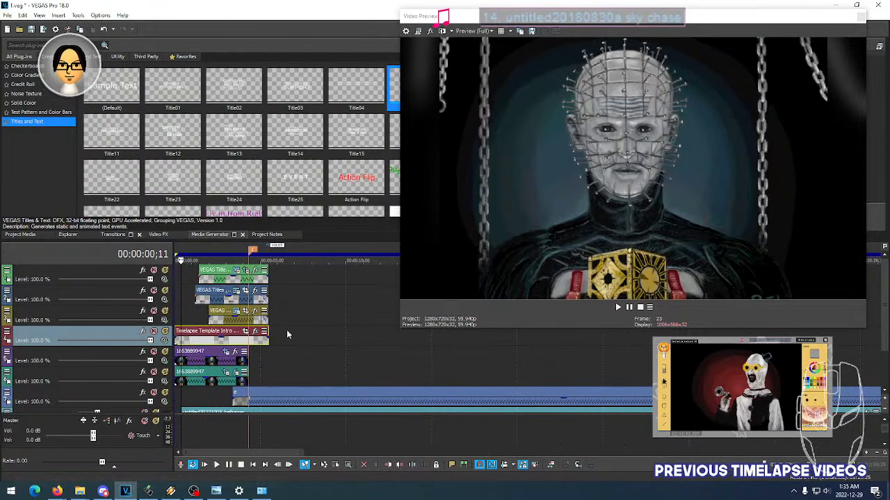
{"action": "left_click", "coordinate": [884, 400]}
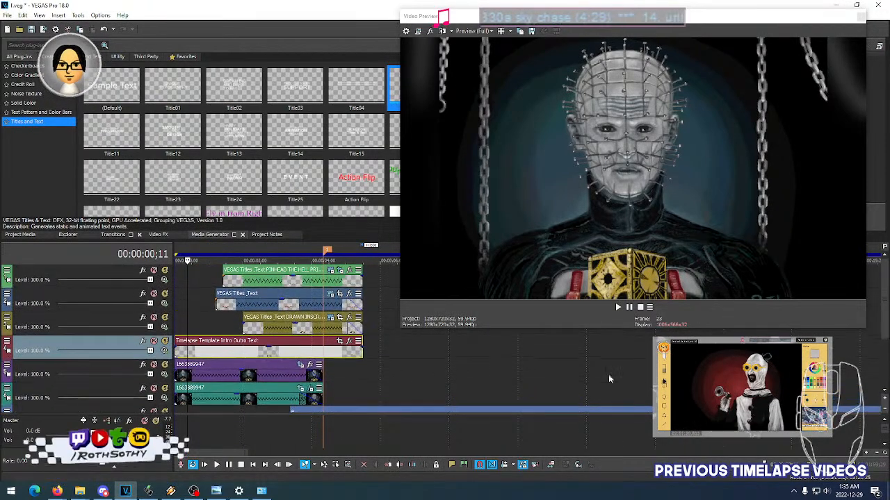
{"action": "left_click", "coordinate": [197, 329]}
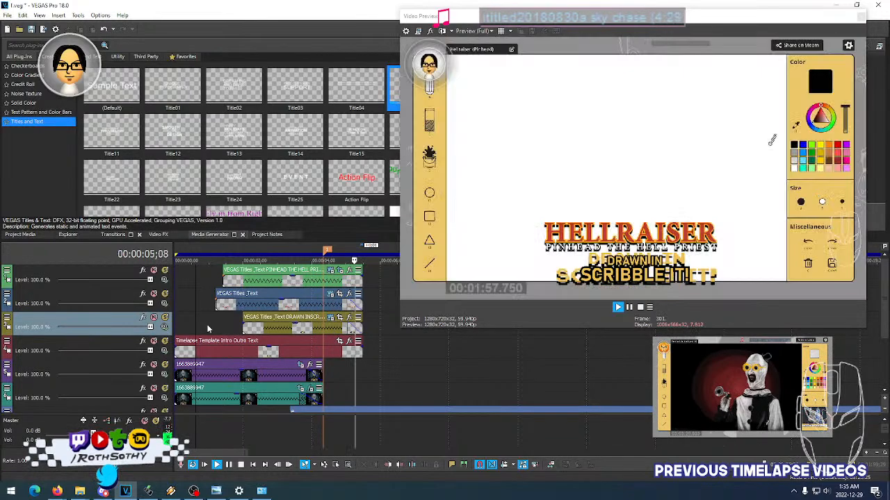
{"action": "key", "text": "space"}
{"action": "left_click", "coordinate": [268, 330]}
{"action": "key", "text": "space"}
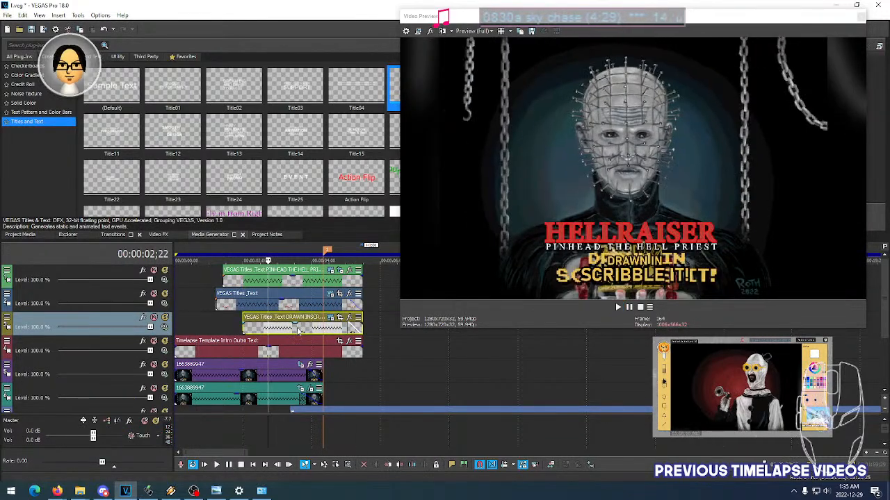
- Try several letter tracking values on the DRAWN IN SCRIBBLE IT! title and set its tracking to 0.050
{"action": "left_click", "coordinate": [331, 318]}
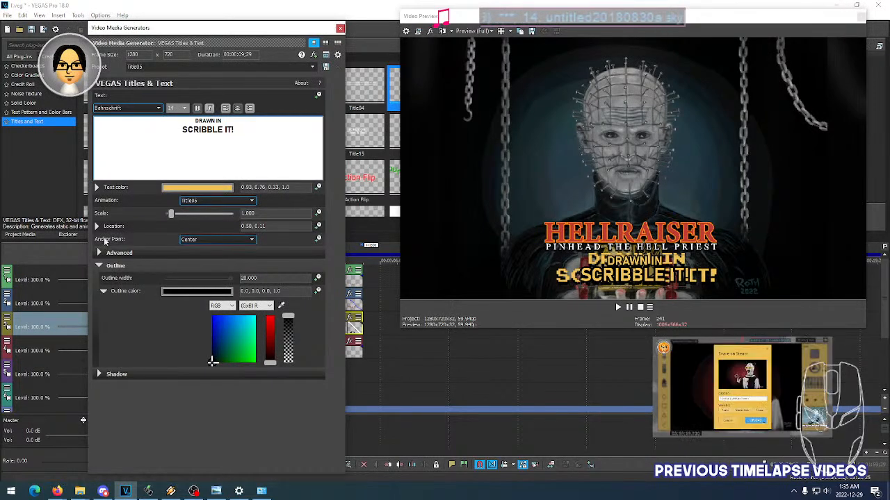
{"action": "left_click", "coordinate": [100, 253]}
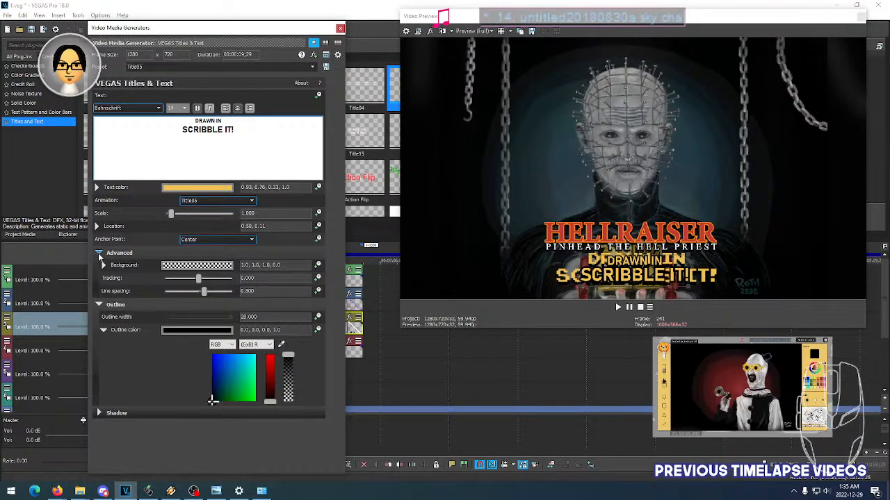
{"action": "left_click", "coordinate": [265, 278]}
{"action": "scroll", "coordinate": [265, 281], "scroll_direction": "up", "scroll_amount": 1}
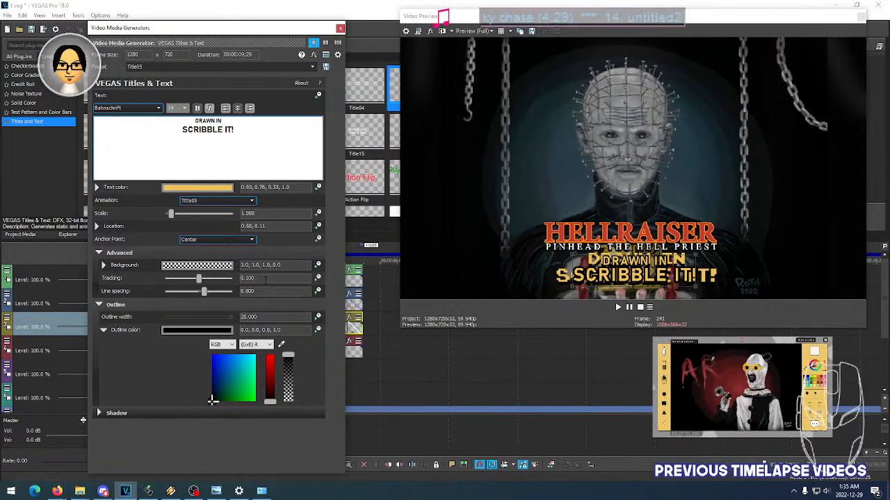
{"action": "scroll", "coordinate": [265, 280], "scroll_direction": "up", "scroll_amount": 1}
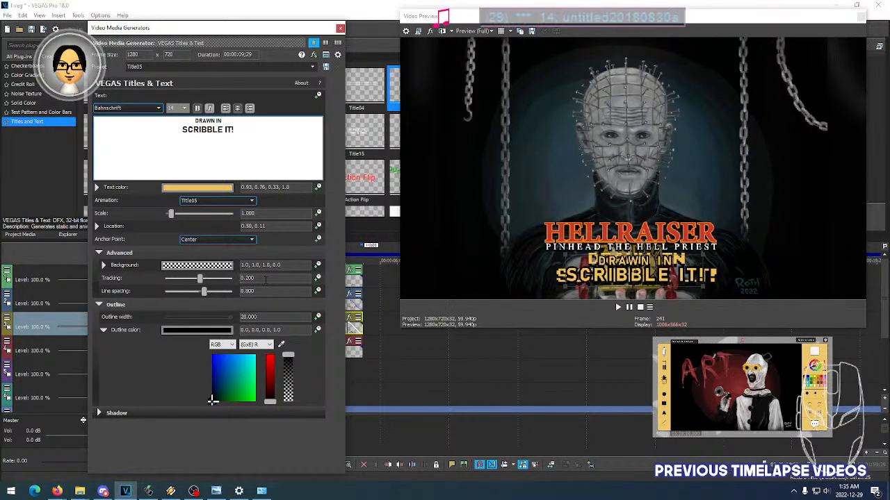
{"action": "scroll", "coordinate": [265, 280], "scroll_direction": "down", "scroll_amount": 1}
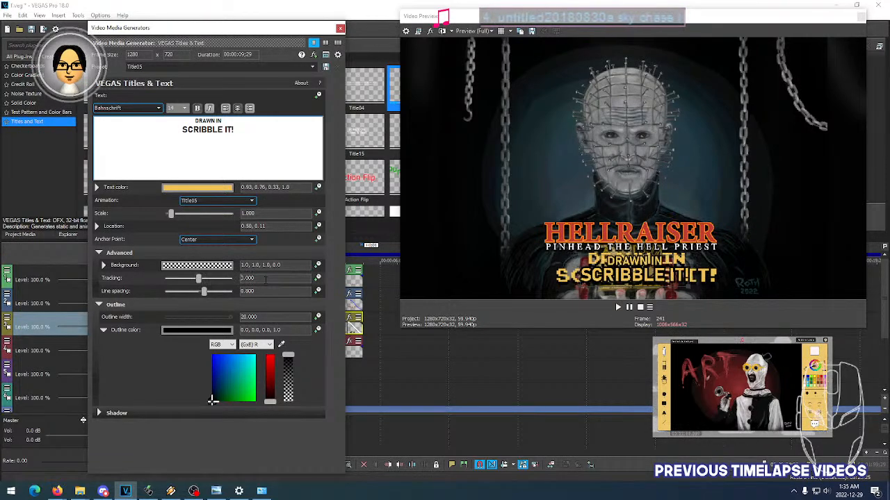
{"action": "scroll", "coordinate": [265, 280], "scroll_direction": "up", "scroll_amount": 1}
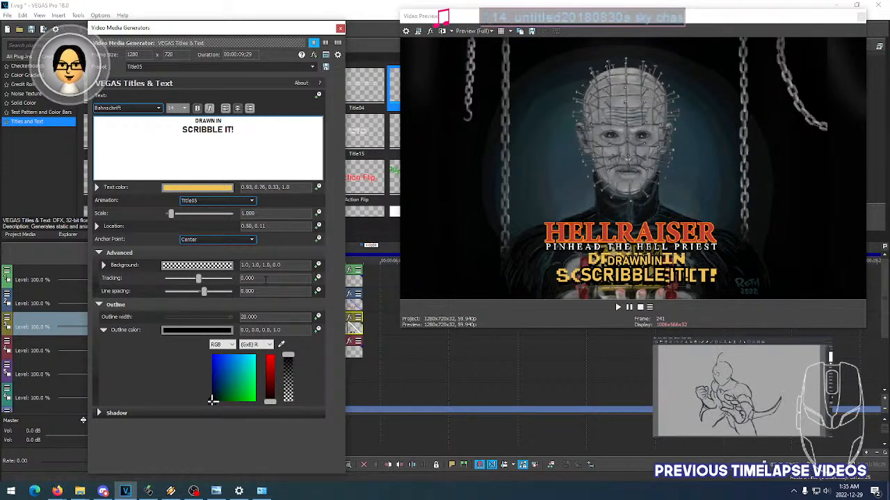
{"action": "scroll", "coordinate": [265, 280], "scroll_direction": "up", "scroll_amount": 1}
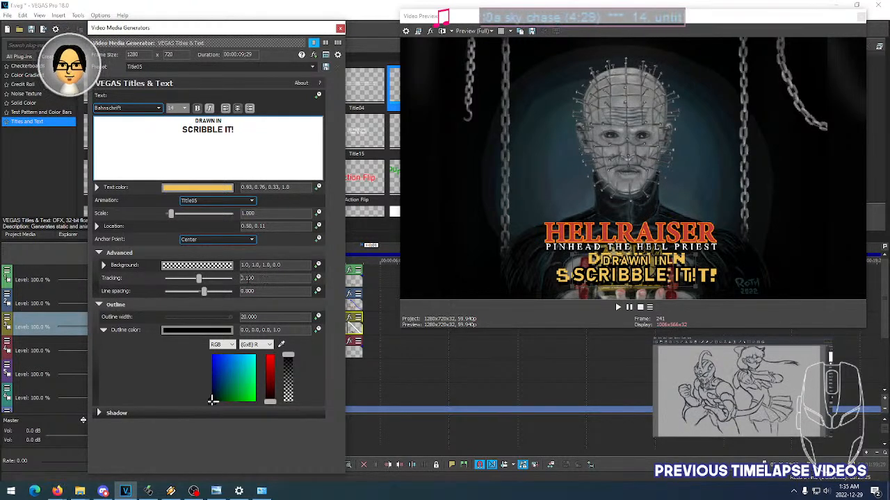
{"action": "double_click", "coordinate": [249, 279]}
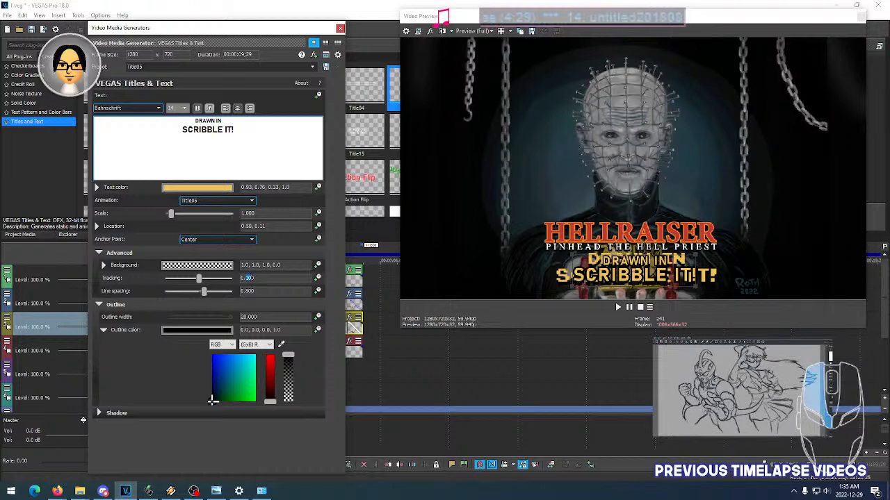
{"action": "type", "text": "0"}
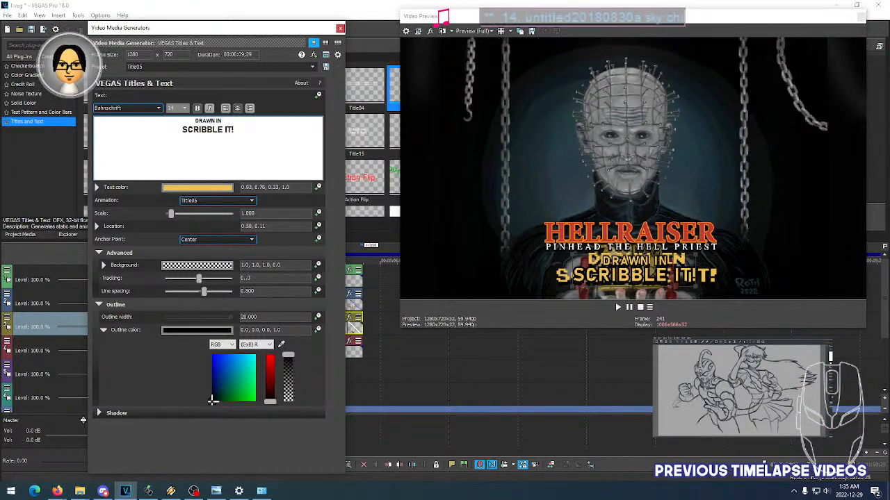
{"action": "type", "text": "5"}
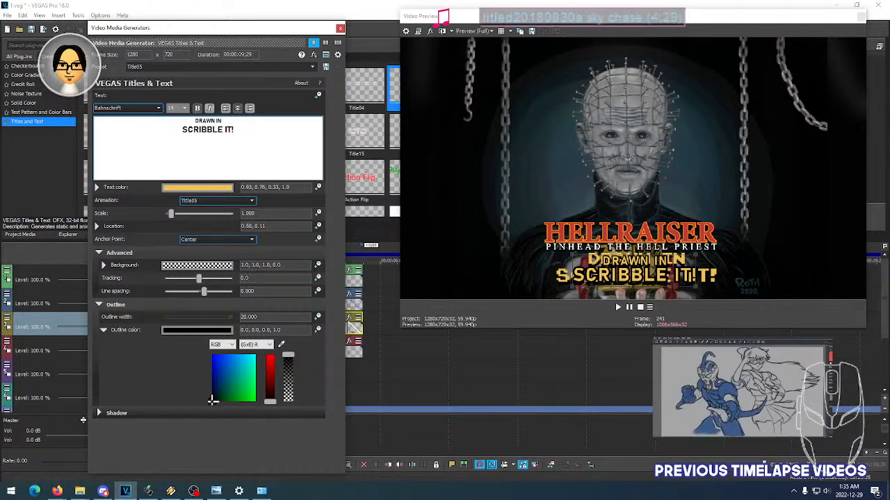
{"action": "key", "text": "Tab"}
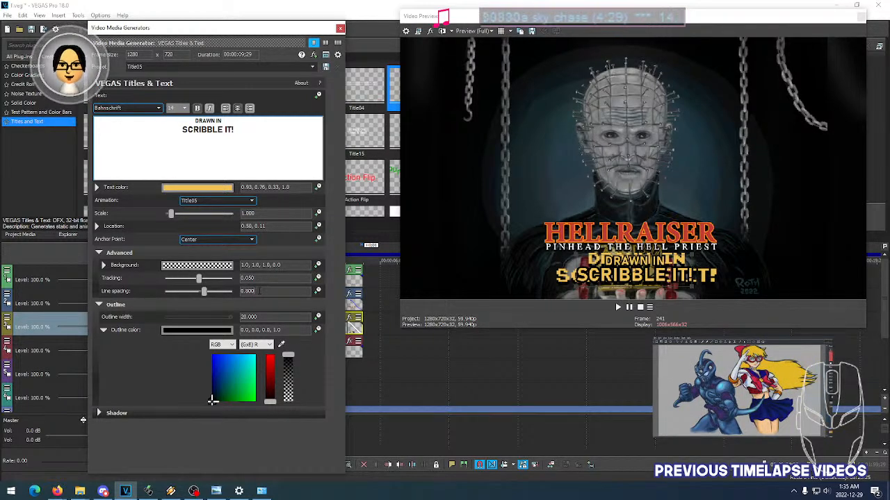
- Set the line spacing of the DRAWN IN SCRIBBLE IT! title to 0.900 and close its settings
{"action": "key", "text": "BackSpace"}
{"action": "key", "text": "BackSpace"}
{"action": "key", "text": "BackSpace"}
{"action": "type", "text": "7"}
{"action": "key", "text": "Return"}
{"action": "scroll", "coordinate": [260, 290], "scroll_direction": "up", "scroll_amount": 3}
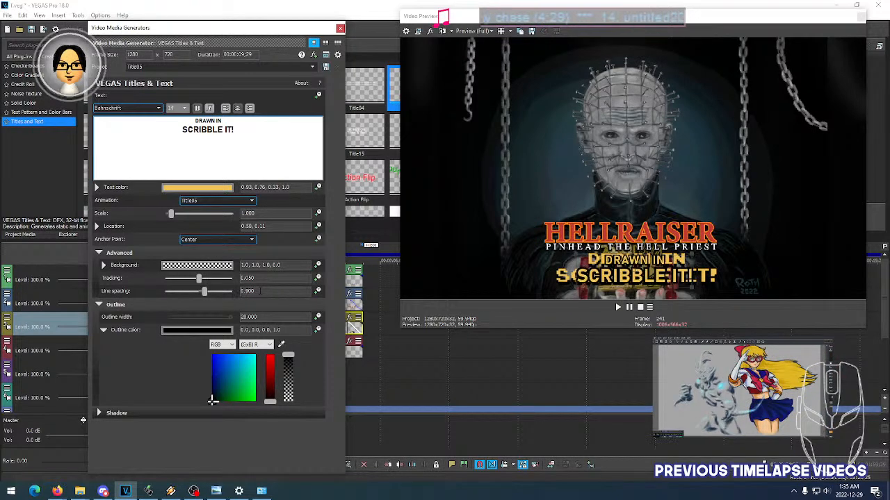
{"action": "scroll", "coordinate": [260, 291], "scroll_direction": "down", "scroll_amount": 1}
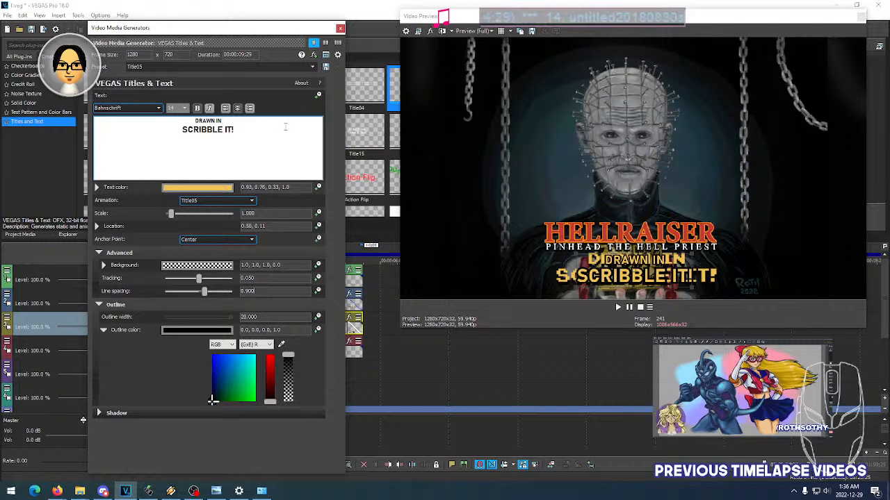
{"action": "left_click", "coordinate": [340, 28]}
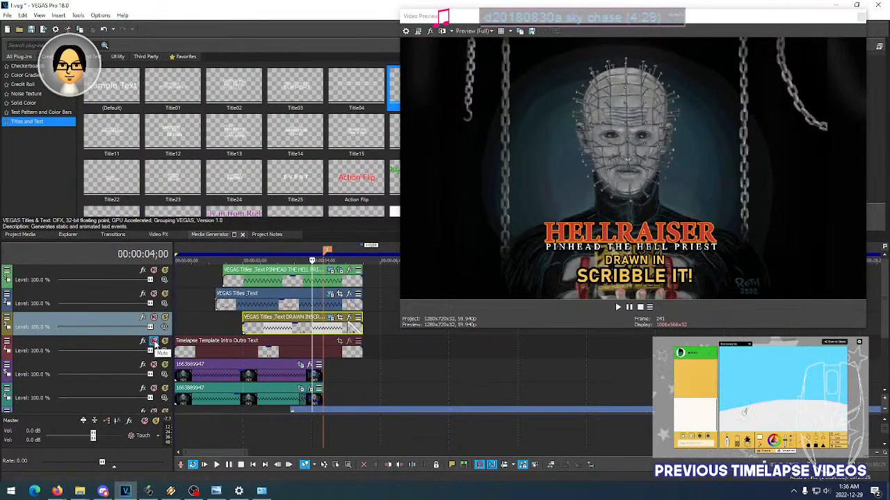
- Toggle the Timelapse Template Intro Outro Text track on and off to compare it with the new title, and leave it muted
{"action": "left_click", "coordinate": [155, 342]}
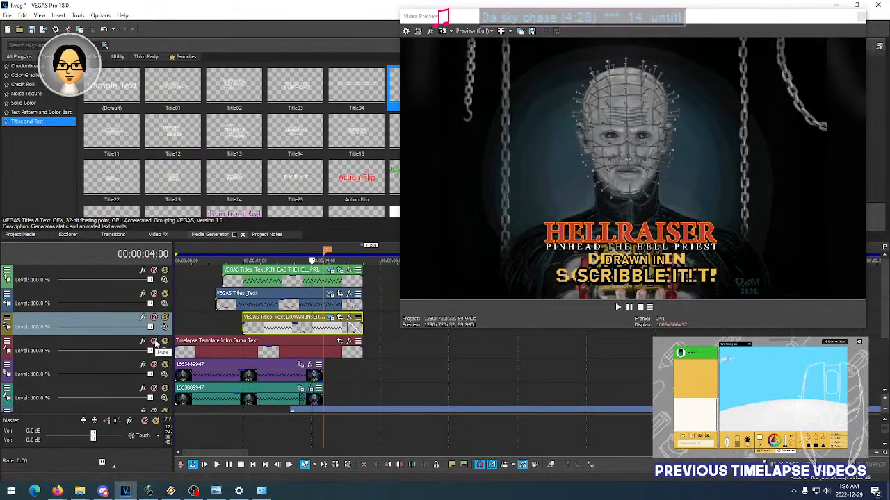
{"action": "left_click", "coordinate": [155, 341]}
{"action": "left_click", "coordinate": [155, 341]}
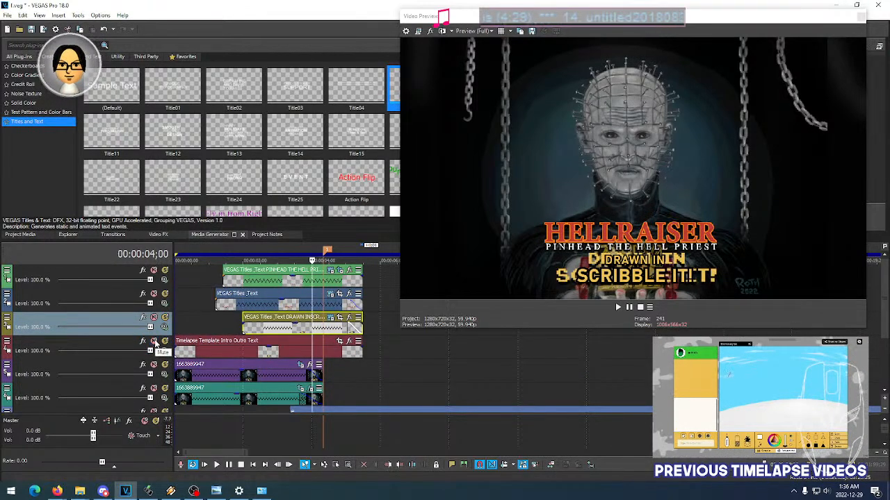
{"action": "left_click", "coordinate": [155, 342]}
{"action": "left_click", "coordinate": [155, 342]}
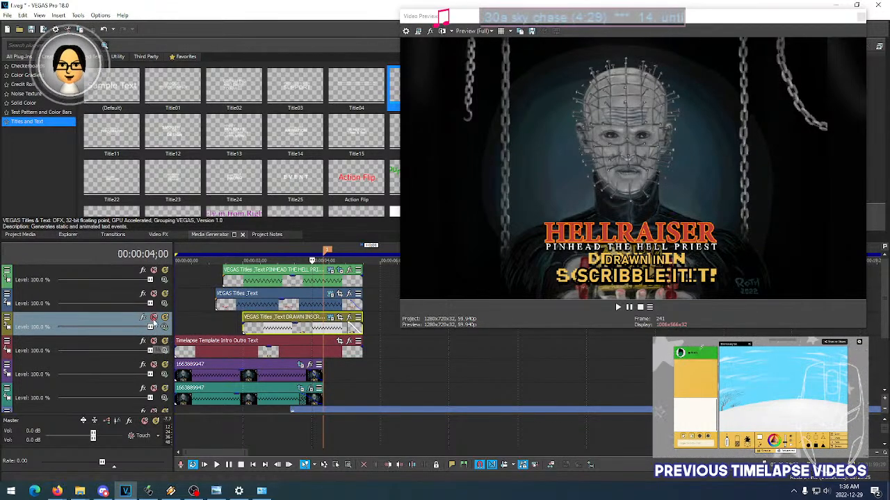
{"action": "left_click", "coordinate": [154, 342]}
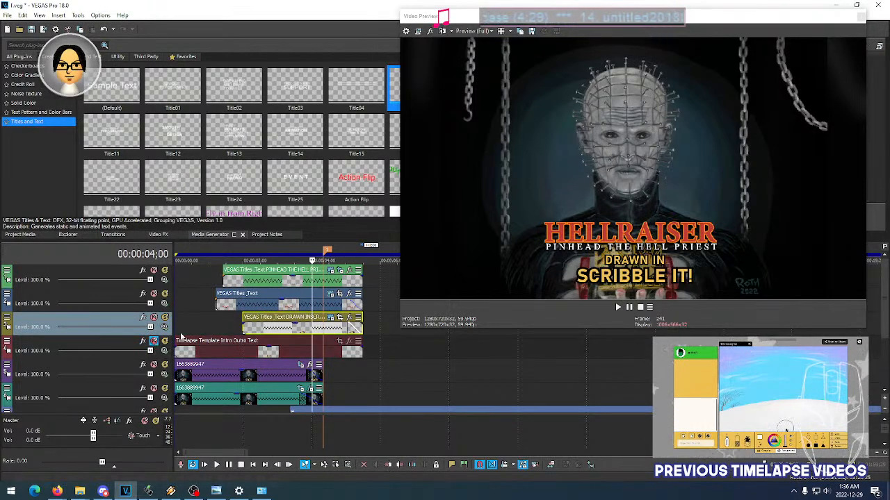
- Play the intro titles twice from 00:00:01;02 with the template track muted
{"action": "left_click", "coordinate": [214, 323]}
{"action": "key", "text": "space"}
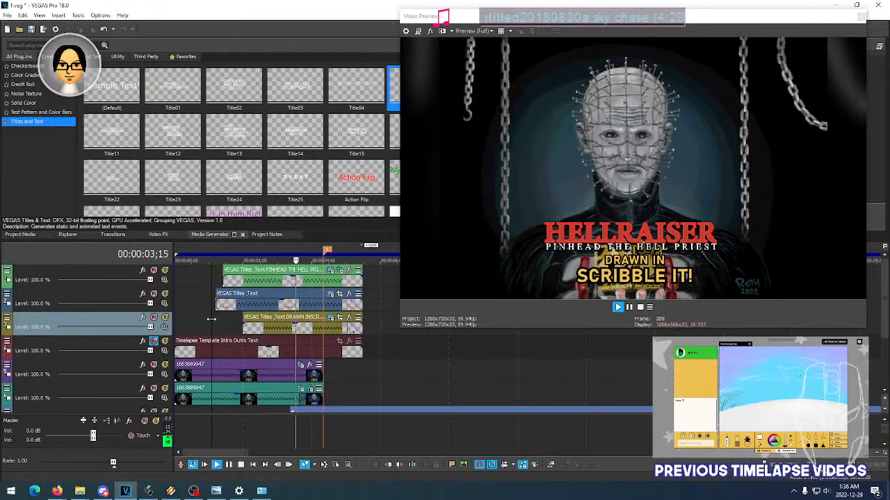
{"action": "key", "text": "space"}
{"action": "key", "text": "space"}
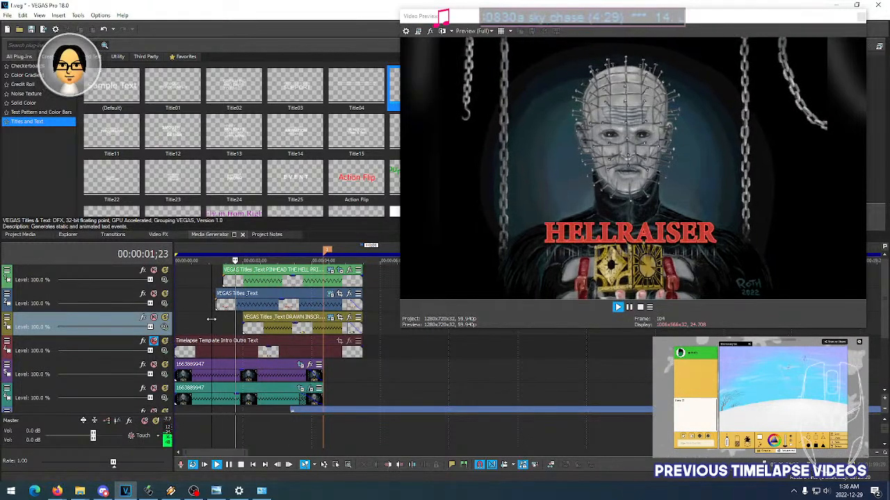
{"action": "key", "text": "space"}
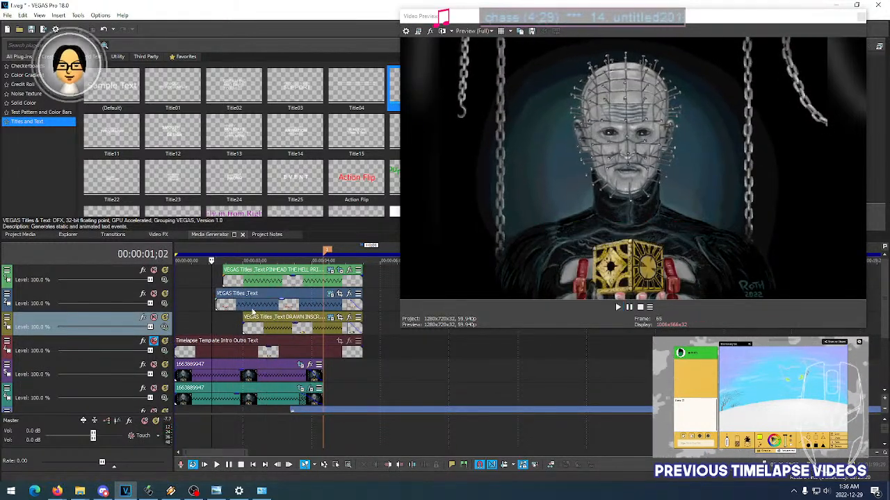
- Check the title animation frame by frame at 00:00:01;16, 00:00:01;29, 00:00:02;06 and on towards the end of the intro
{"action": "left_click", "coordinate": [228, 325]}
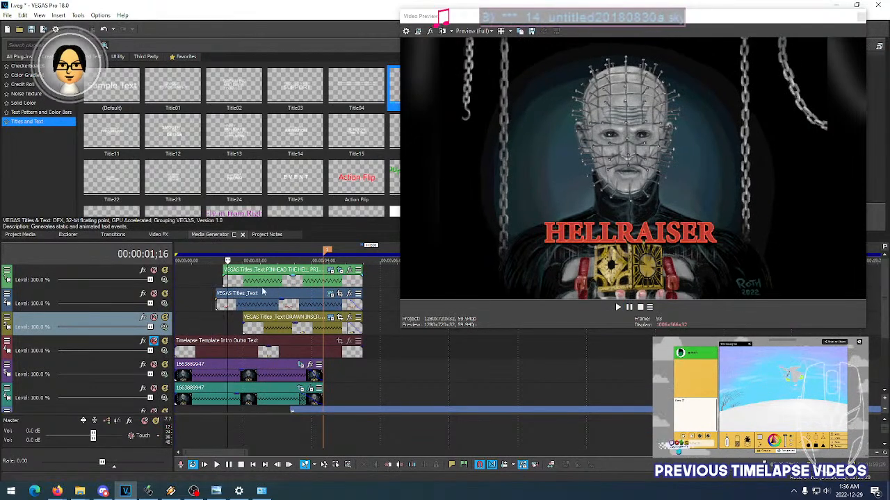
{"action": "left_click", "coordinate": [242, 280]}
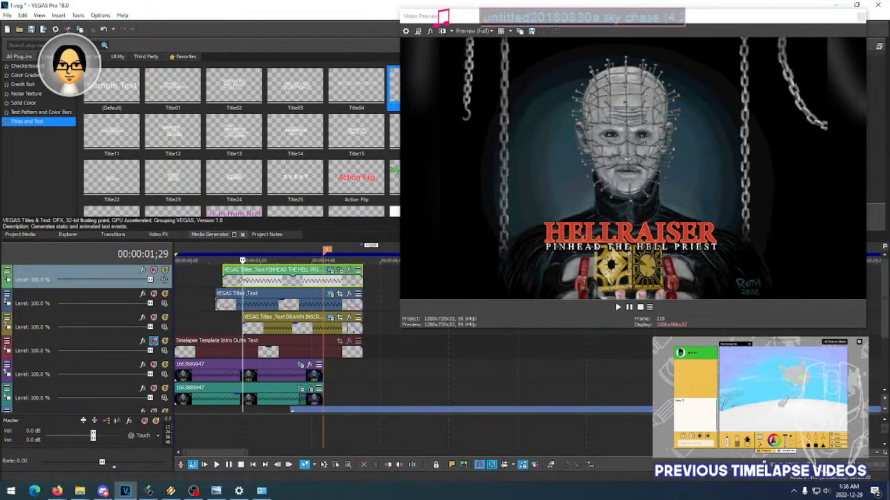
{"action": "left_click", "coordinate": [265, 306]}
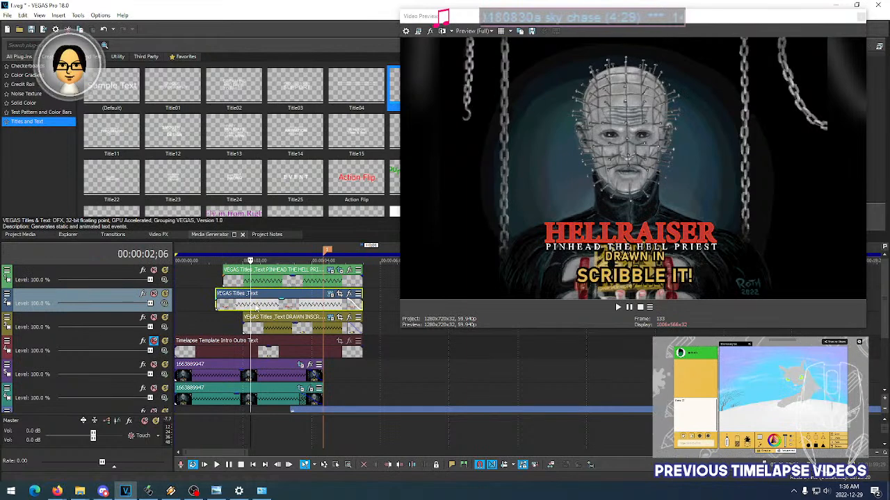
{"action": "left_click", "coordinate": [275, 306]}
{"action": "left_click", "coordinate": [286, 306]}
{"action": "left_click", "coordinate": [303, 305]}
{"action": "left_click", "coordinate": [311, 306]}
{"action": "left_click", "coordinate": [318, 306]}
{"action": "left_click", "coordinate": [326, 307]}
{"action": "left_click", "coordinate": [336, 305]}
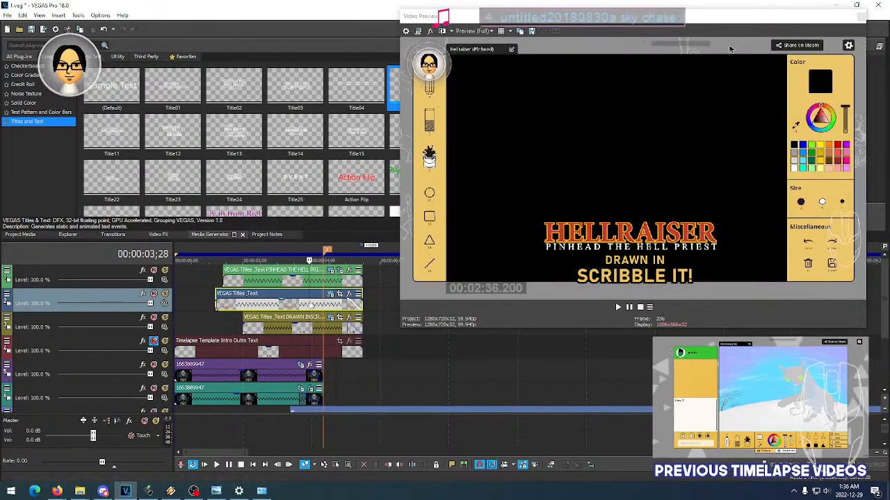
- Move the HELLRAISER title slightly up to location 0.49, 0.26 at 00:00:03;22 and close its settings
{"action": "left_click", "coordinate": [303, 305]}
{"action": "left_click", "coordinate": [332, 295]}
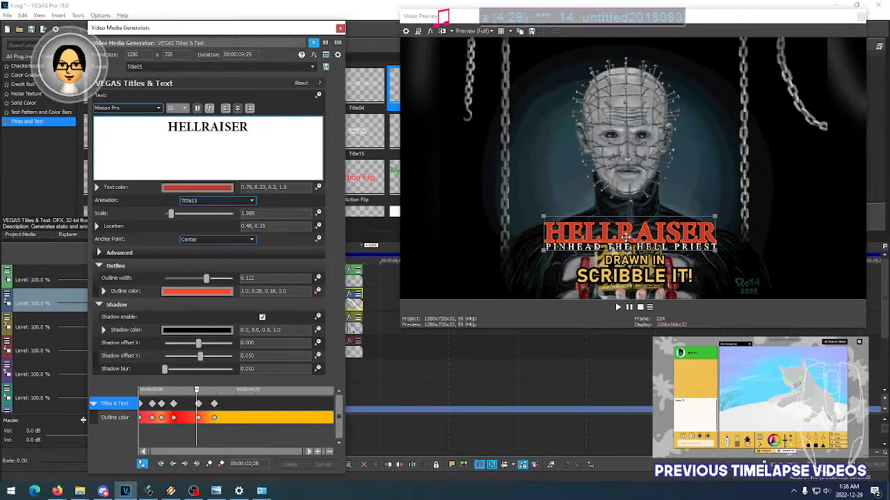
{"action": "left_click", "coordinate": [629, 240]}
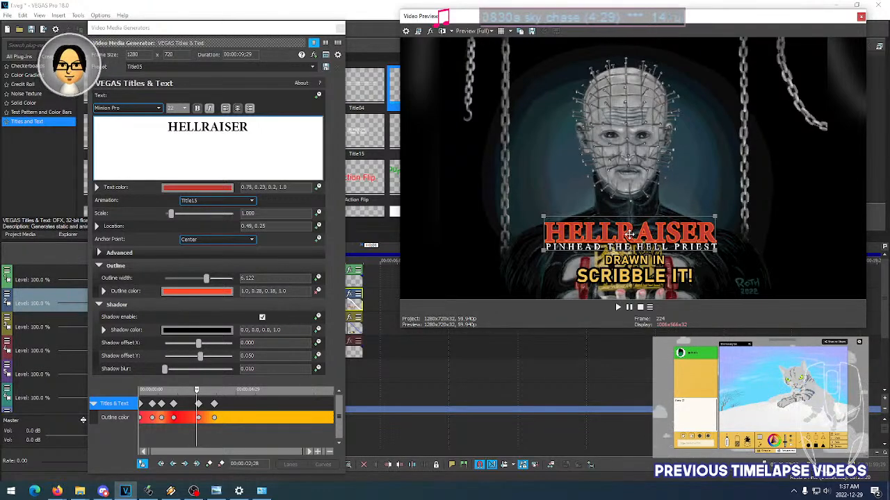
{"action": "left_click_drag", "start_coordinate": [629, 233], "coordinate": [629, 232]}
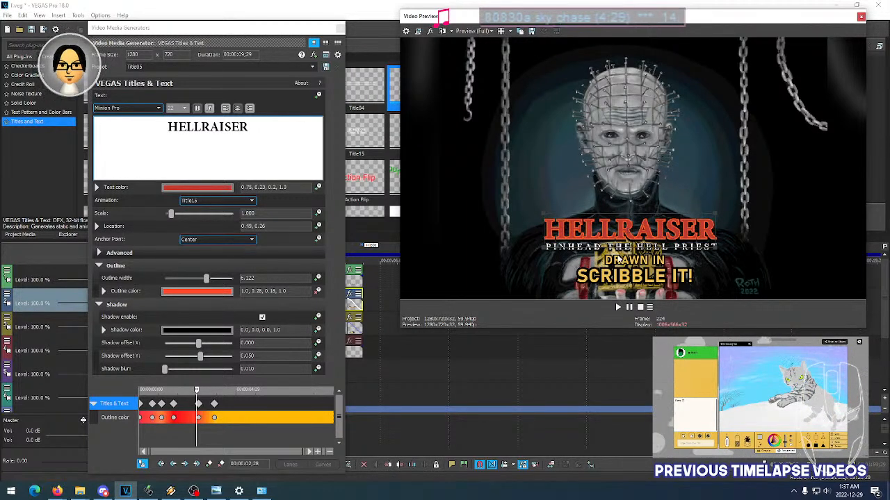
{"action": "left_click", "coordinate": [339, 28]}
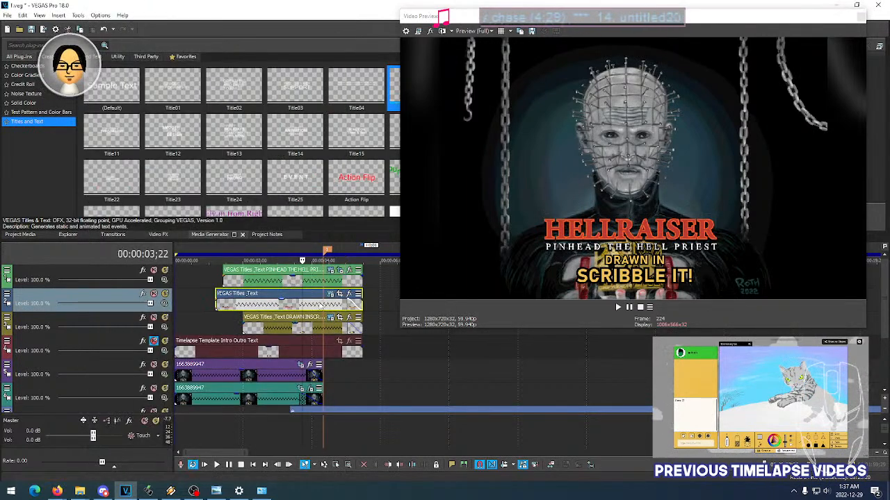
- Check the PINHEAD THE HELL PRIEST title's settings, close them and play the intro titles from 00:00:00;24
{"action": "left_click", "coordinate": [330, 271]}
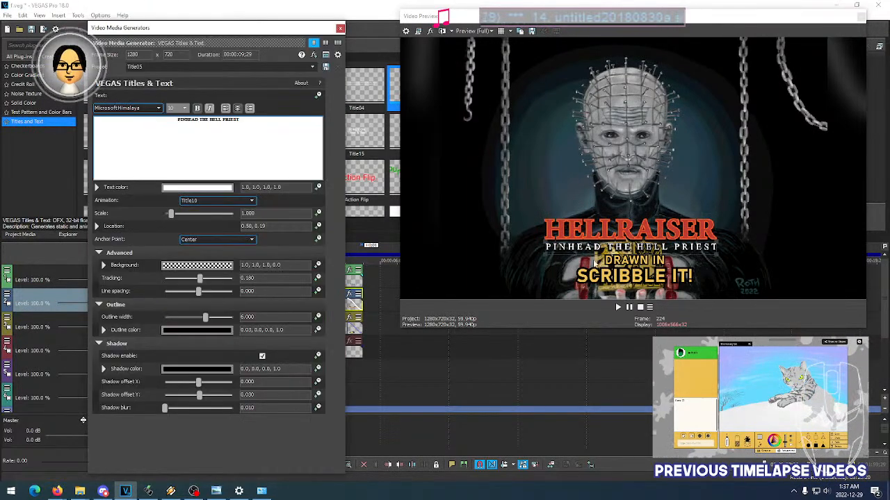
{"action": "left_click", "coordinate": [628, 247]}
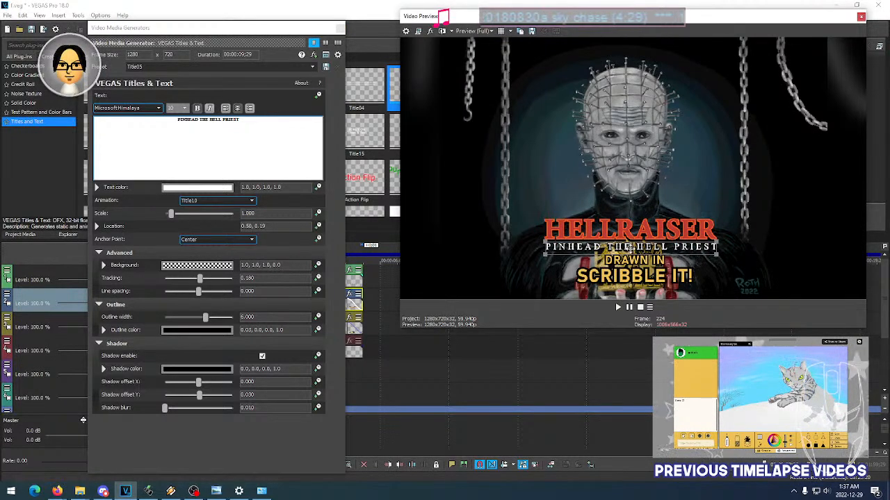
{"action": "left_click", "coordinate": [340, 28]}
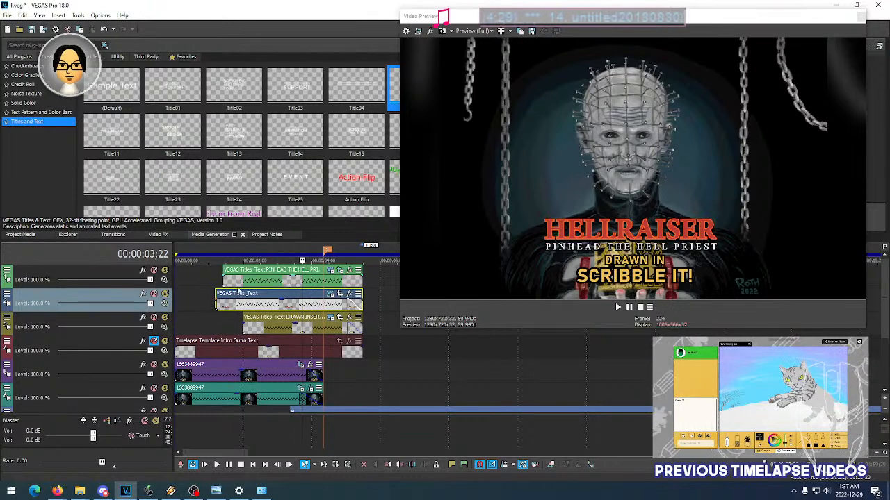
{"action": "left_click", "coordinate": [202, 296]}
{"action": "key", "text": "space"}
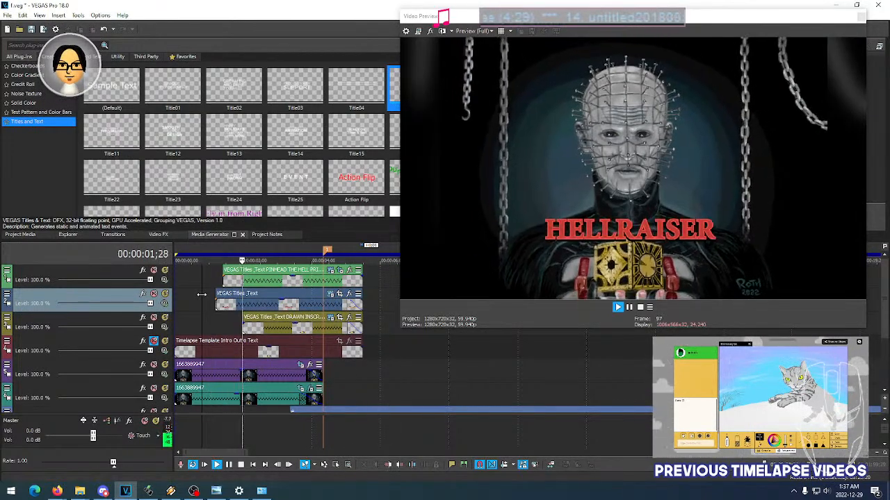
{"action": "key", "text": "space"}
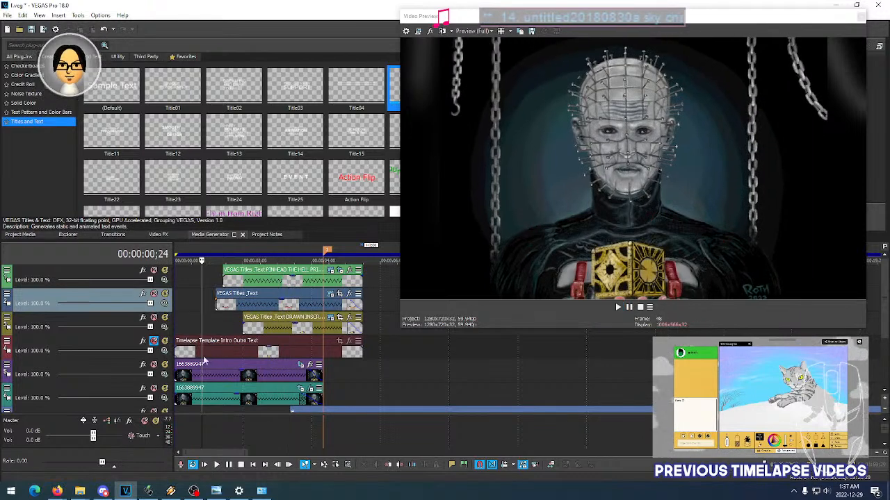
- Unmute the Timelapse Template Intro Outro Text track and play the intro from 00:00:01;29 to compare the template text with the new titles
{"action": "left_click", "coordinate": [187, 355]}
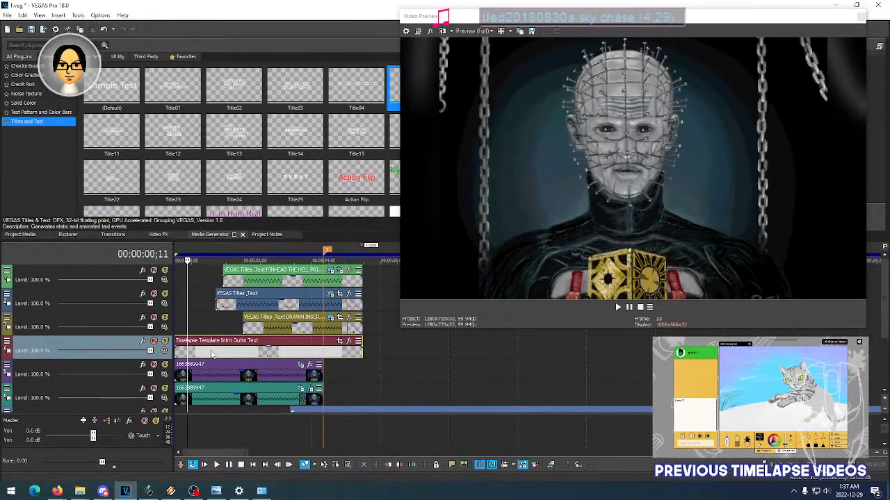
{"action": "left_click", "coordinate": [212, 355]}
{"action": "left_click", "coordinate": [244, 352]}
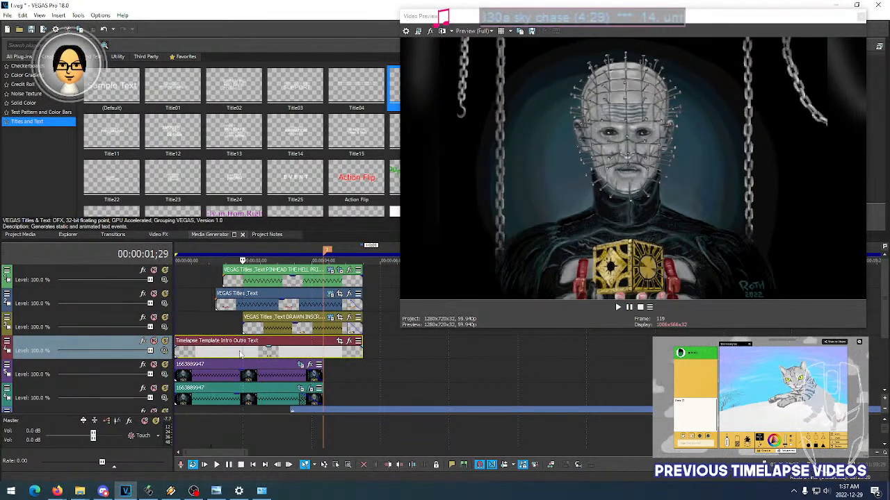
{"action": "key", "text": "space"}
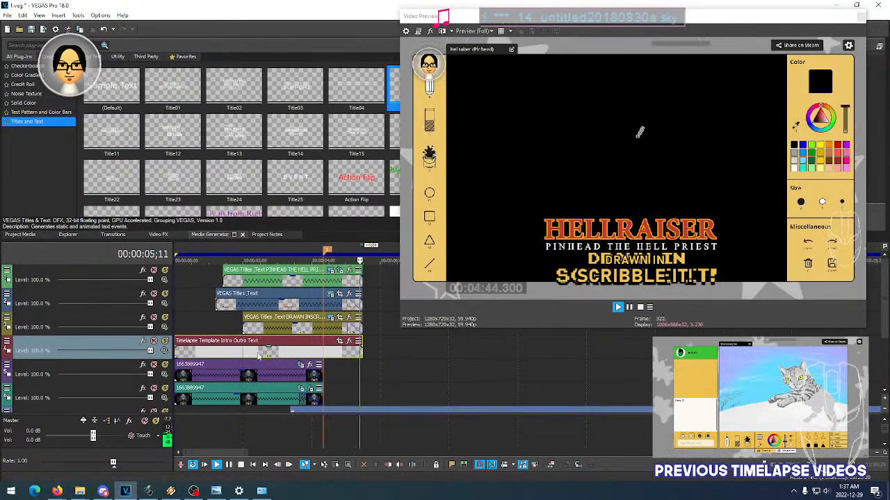
{"action": "key", "text": "space"}
{"action": "key", "text": "space"}
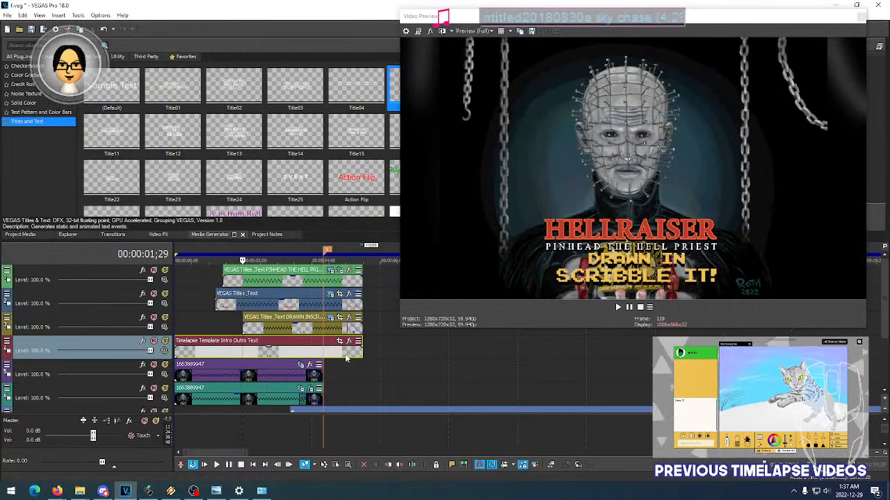
- Delete the Timelapse Template Intro Outro Text event from the intro, keeping the one at the end of the timeline
{"action": "left_click", "coordinate": [345, 354]}
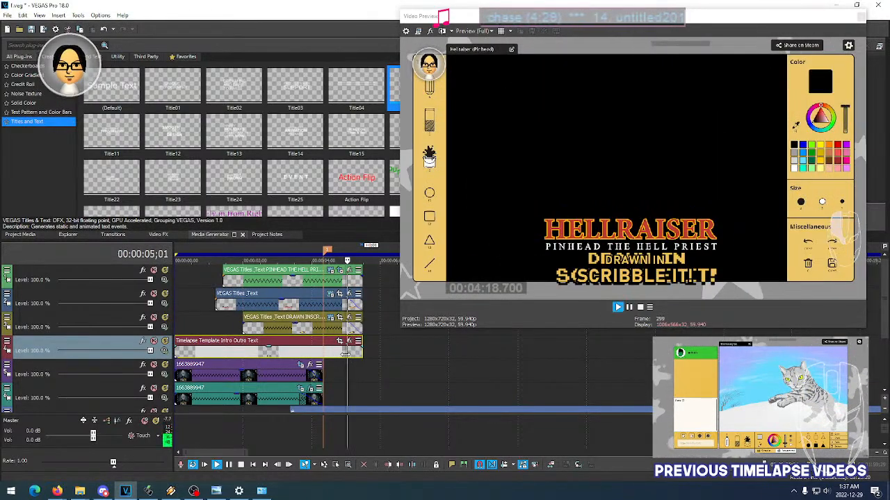
{"action": "left_click", "coordinate": [290, 355]}
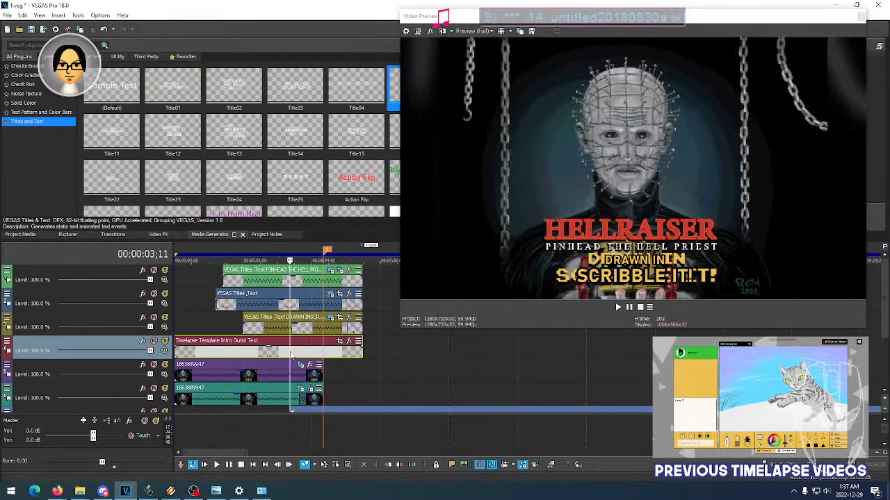
{"action": "key", "text": "Delete"}
- Review the outro template event at the end of the timeline, playing it and checking frames at 00:01:58;04 and 00:01:58;15
{"action": "scroll", "coordinate": [252, 351], "scroll_direction": "down", "scroll_amount": 10}
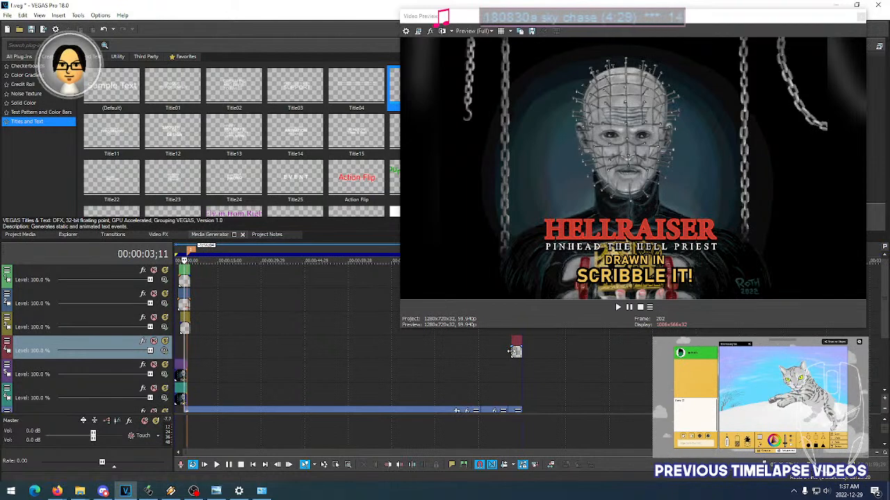
{"action": "left_click", "coordinate": [514, 352]}
{"action": "scroll", "coordinate": [539, 352], "scroll_direction": "up", "scroll_amount": 4}
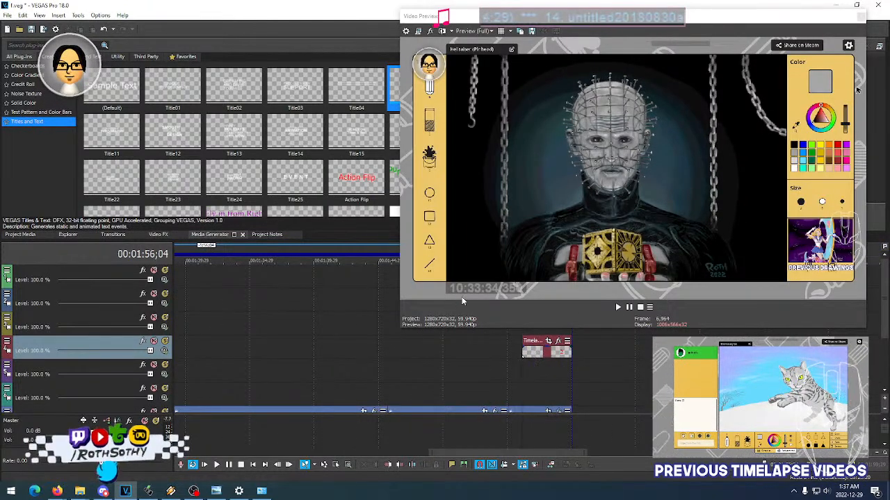
{"action": "key", "text": "space"}
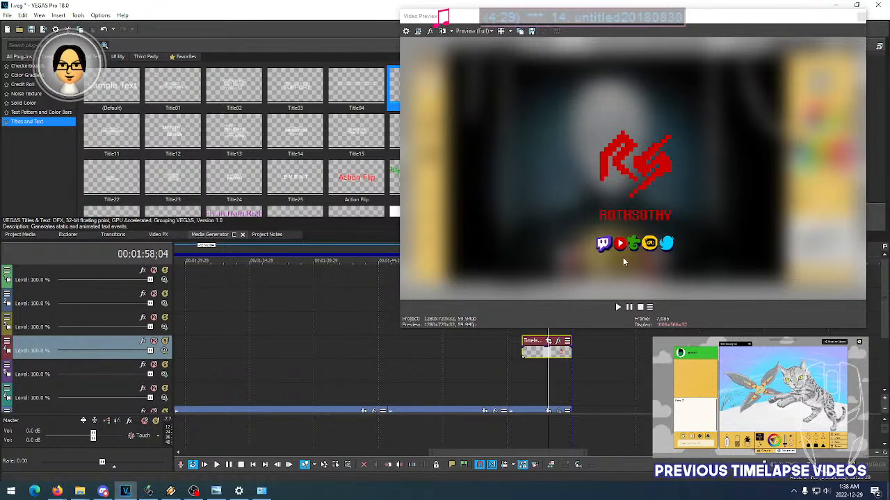
{"action": "left_click", "coordinate": [554, 354]}
{"action": "left_click", "coordinate": [538, 354]}
{"action": "left_click", "coordinate": [560, 350]}
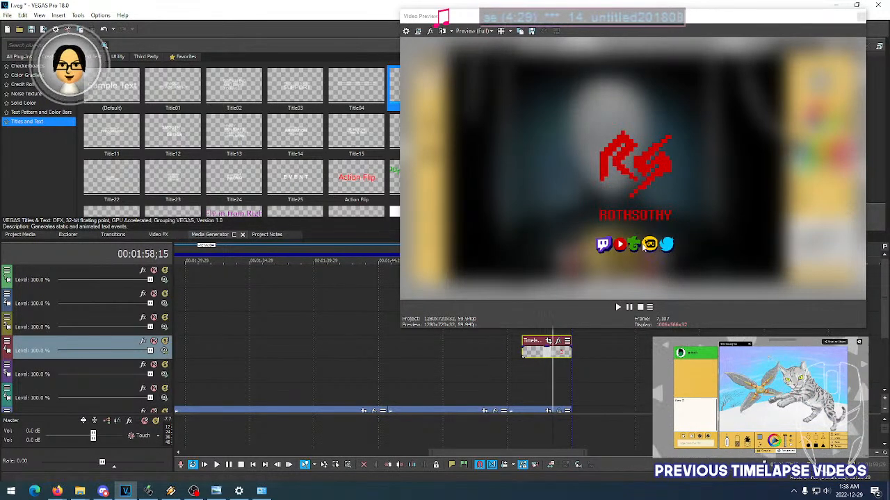
- Save the project and return the playhead to the intro at 00:00:01;29
{"action": "left_click", "coordinate": [7, 14]}
{"action": "left_click", "coordinate": [25, 62]}
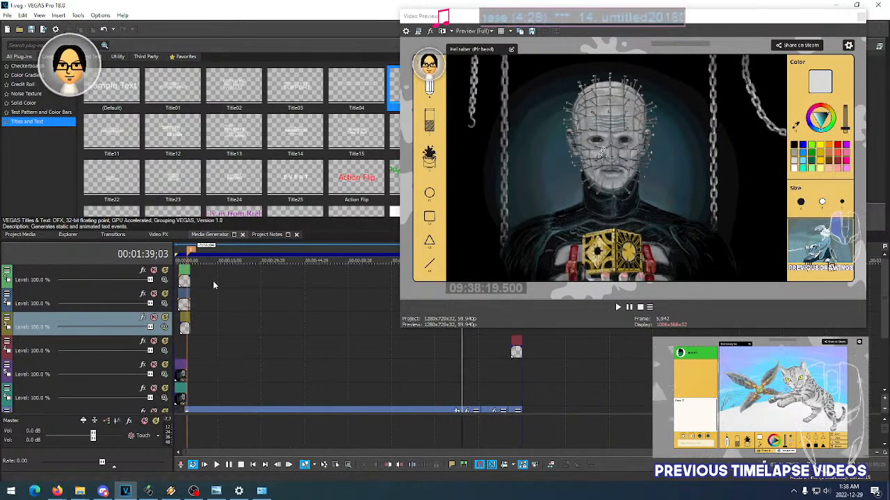
{"action": "left_click", "coordinate": [200, 278]}
{"action": "left_click", "coordinate": [179, 261]}
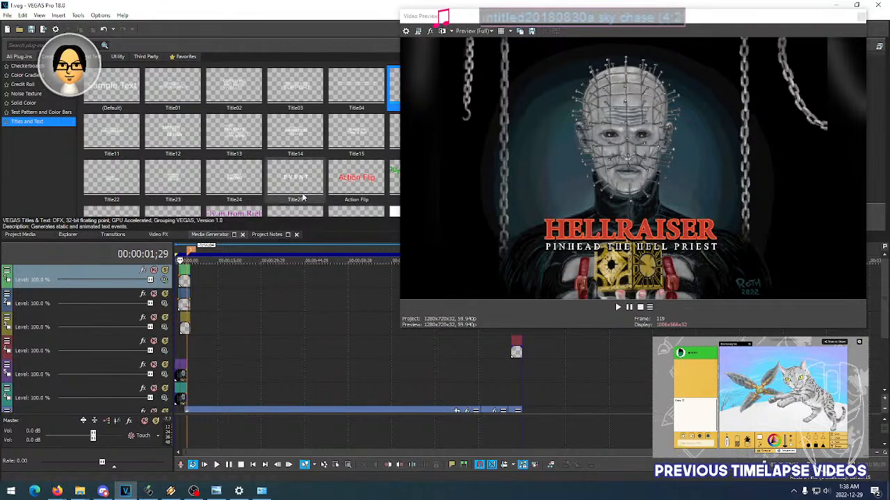
- Shrink the floating Video Preview window so that it no longer covers the timeline
{"action": "left_click", "coordinate": [8, 15]}
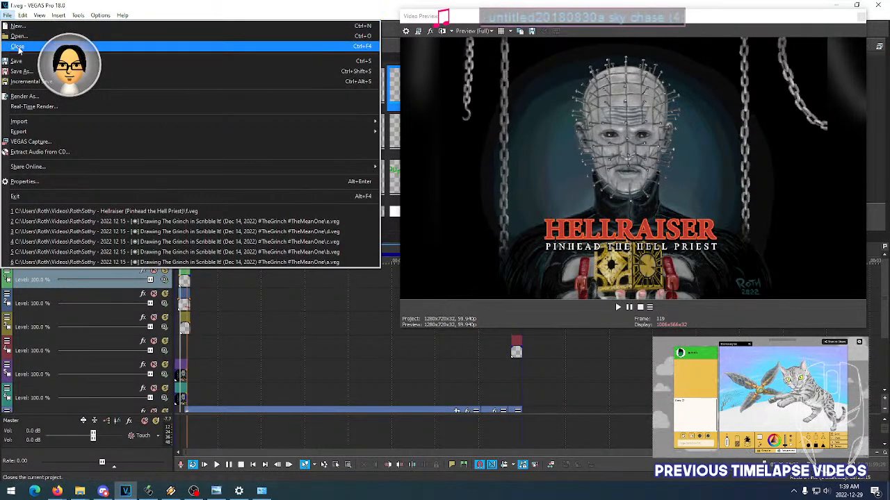
{"action": "left_click", "coordinate": [402, 288]}
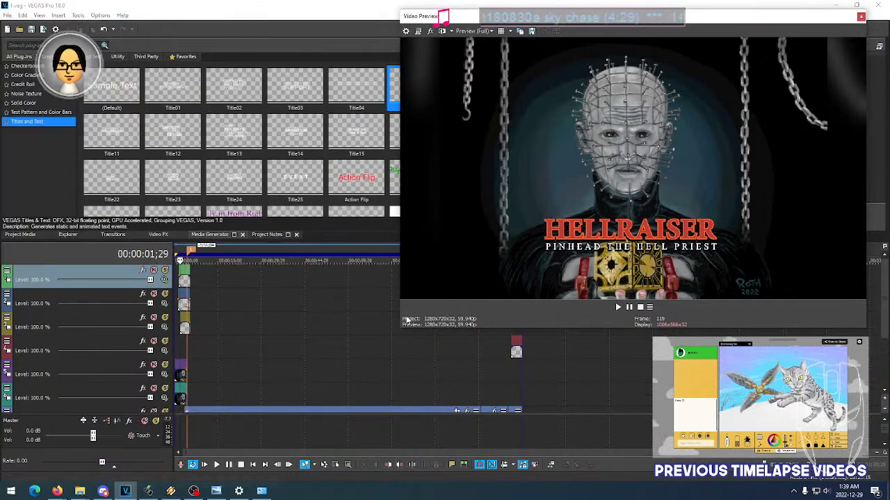
{"action": "left_click_drag", "start_coordinate": [400, 326], "coordinate": [446, 256]}
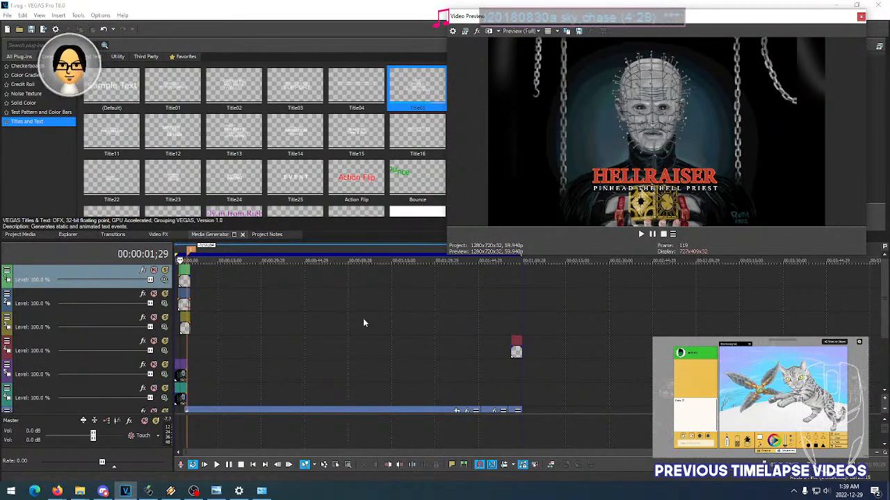
- Raise the volume of the untitled20221005_hellraiser audio track to -0.5 dB while playing the timelapse, and stop playback
{"action": "left_click_drag", "start_coordinate": [883, 306], "coordinate": [887, 360]}
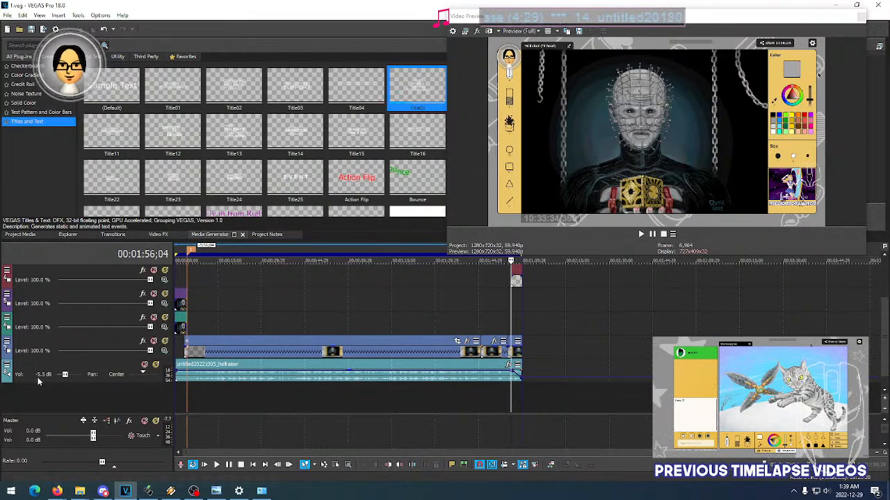
{"action": "key", "text": "space"}
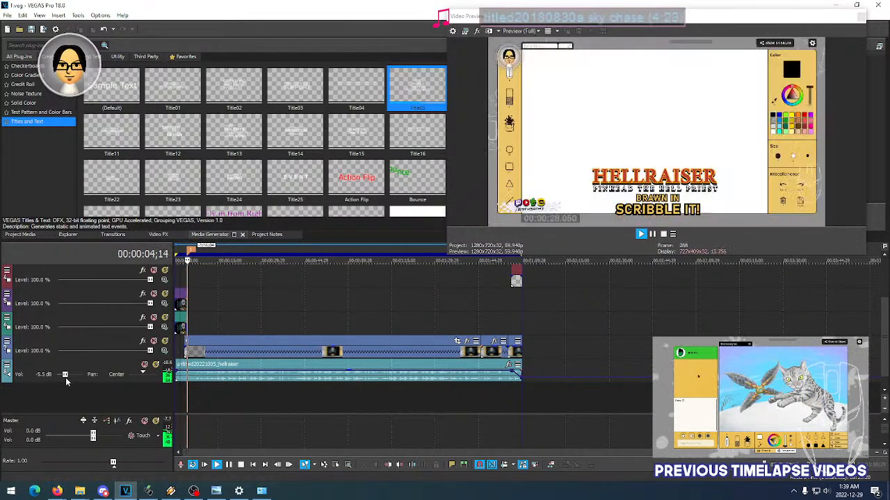
{"action": "left_click_drag", "start_coordinate": [66, 376], "coordinate": [68, 376]}
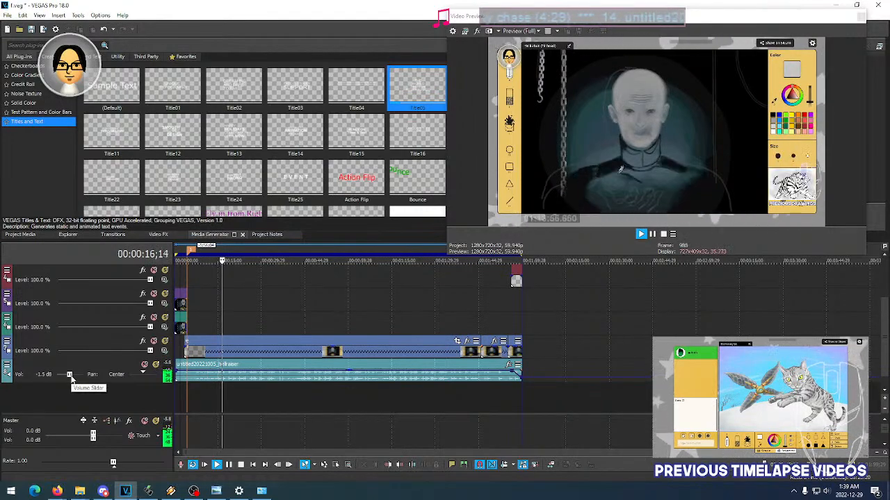
{"action": "left_click", "coordinate": [884, 399]}
{"action": "left_click", "coordinate": [884, 398]}
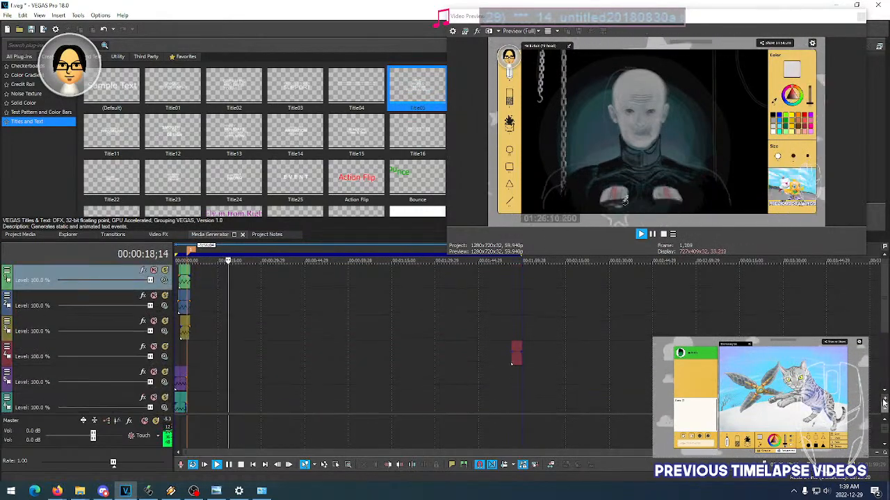
{"action": "left_click_drag", "start_coordinate": [884, 325], "coordinate": [884, 383]}
{"action": "double_click", "coordinate": [883, 382]}
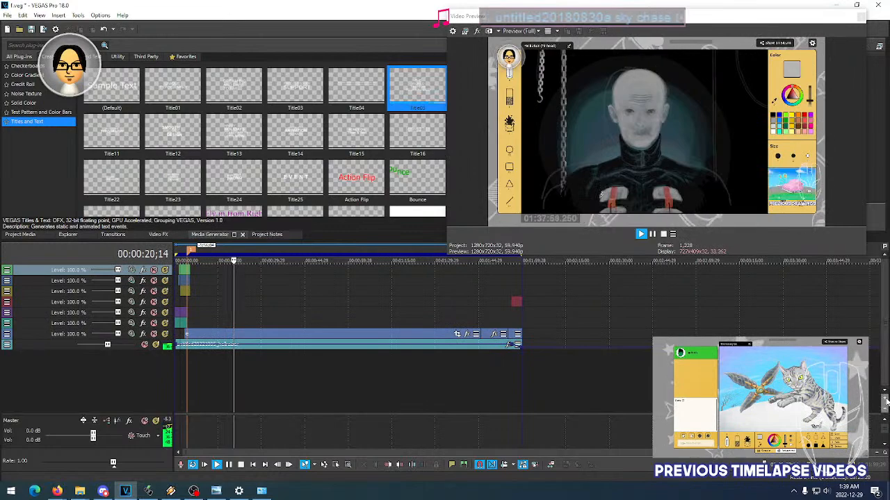
{"action": "left_click", "coordinate": [885, 399]}
{"action": "left_click", "coordinate": [885, 398]}
{"action": "left_click", "coordinate": [884, 399]}
{"action": "left_click", "coordinate": [884, 400]}
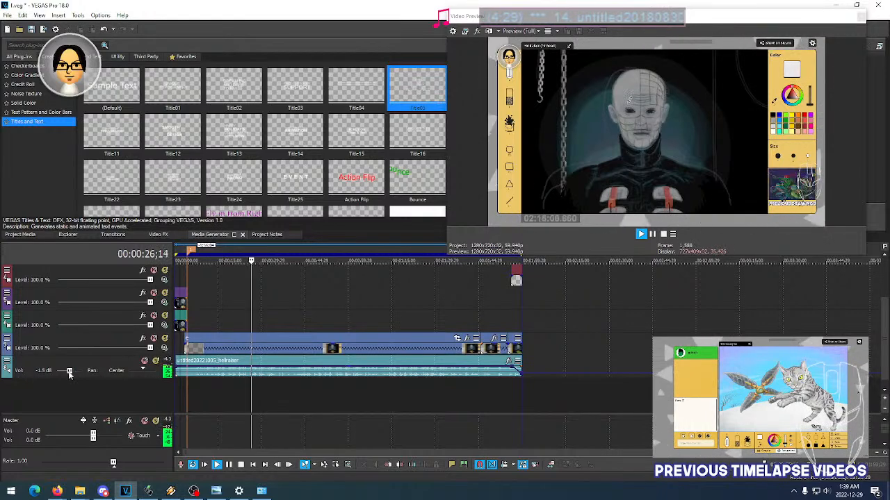
{"action": "left_click_drag", "start_coordinate": [70, 372], "coordinate": [71, 372]}
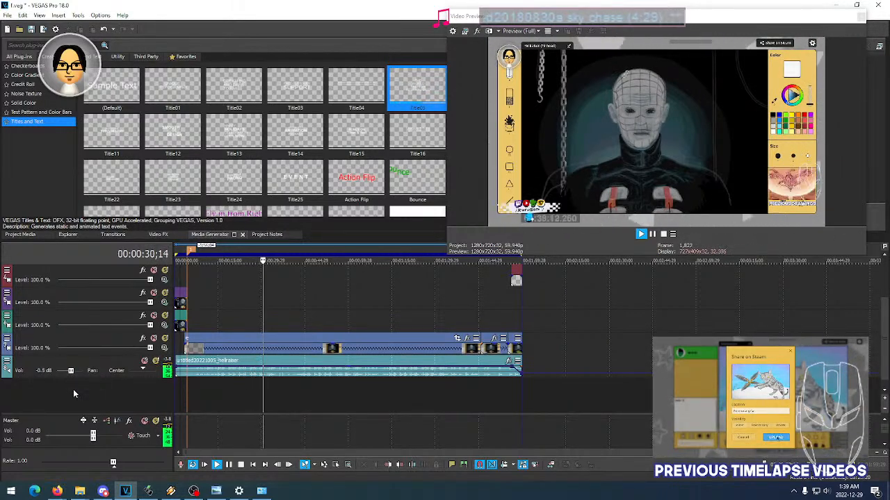
{"action": "key", "text": "space"}
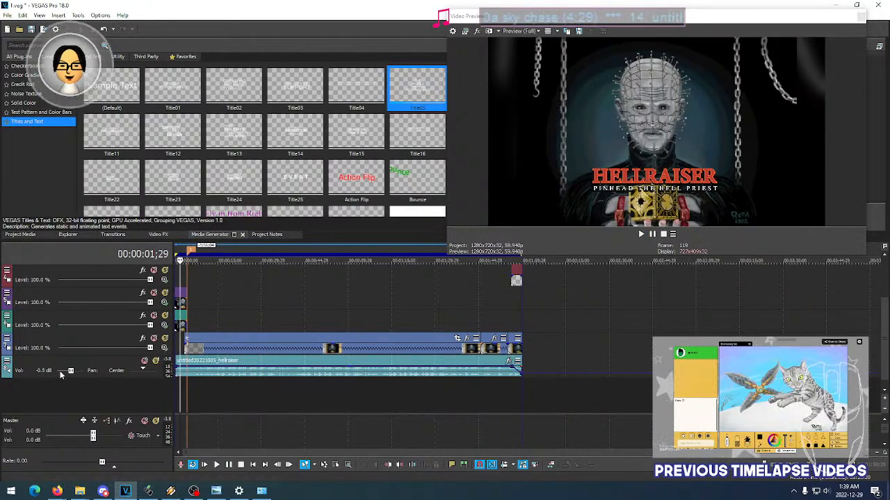
{"action": "left_click", "coordinate": [36, 373]}
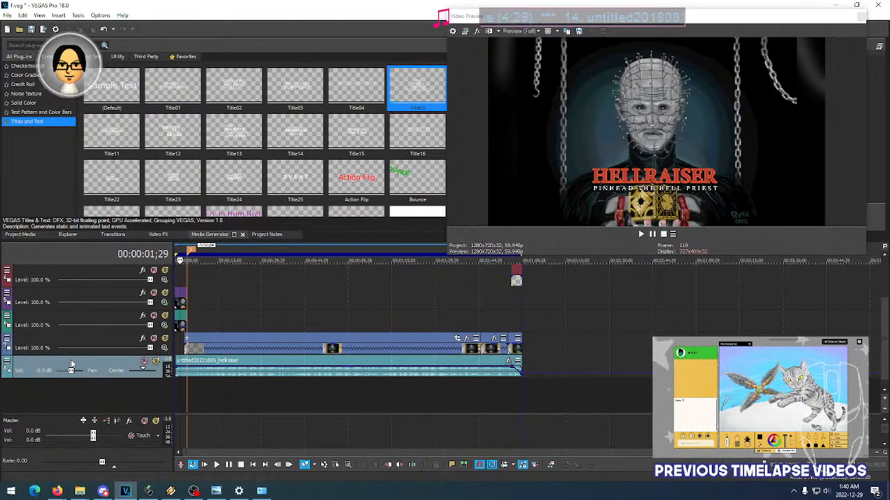
- Save the project with its new audio volume and close it
{"action": "left_click", "coordinate": [6, 15]}
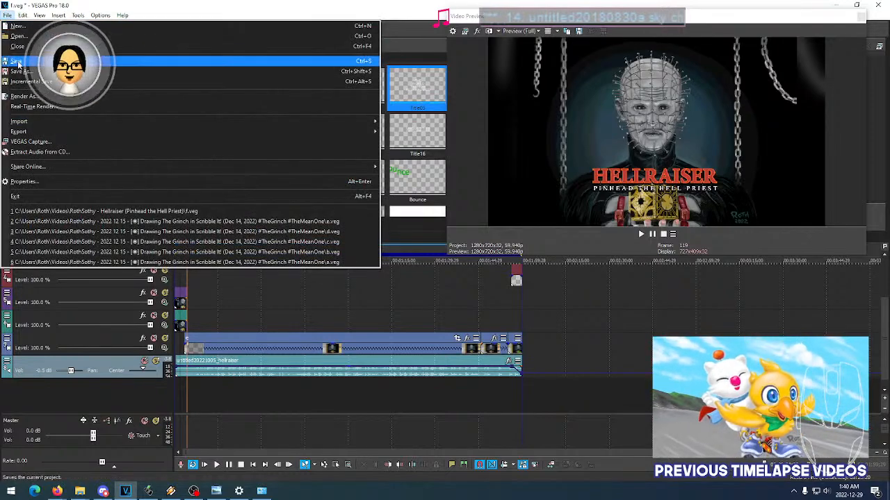
{"action": "left_click", "coordinate": [20, 62]}
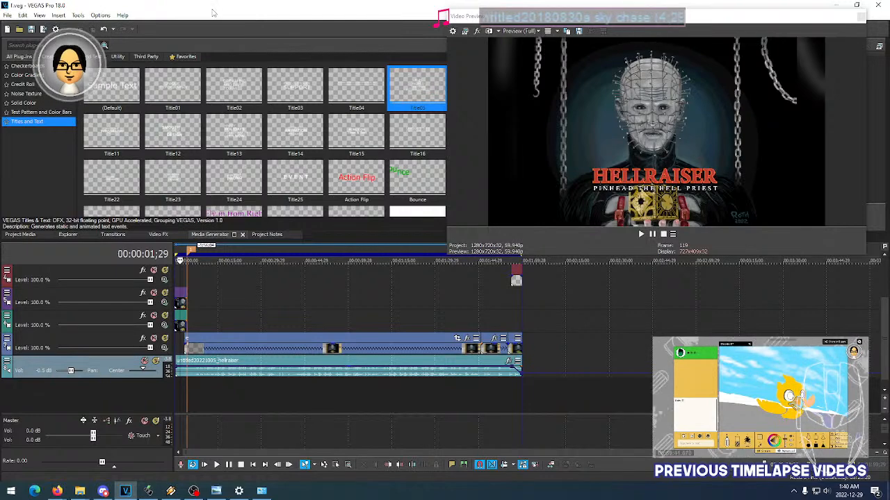
{"action": "left_click", "coordinate": [7, 16]}
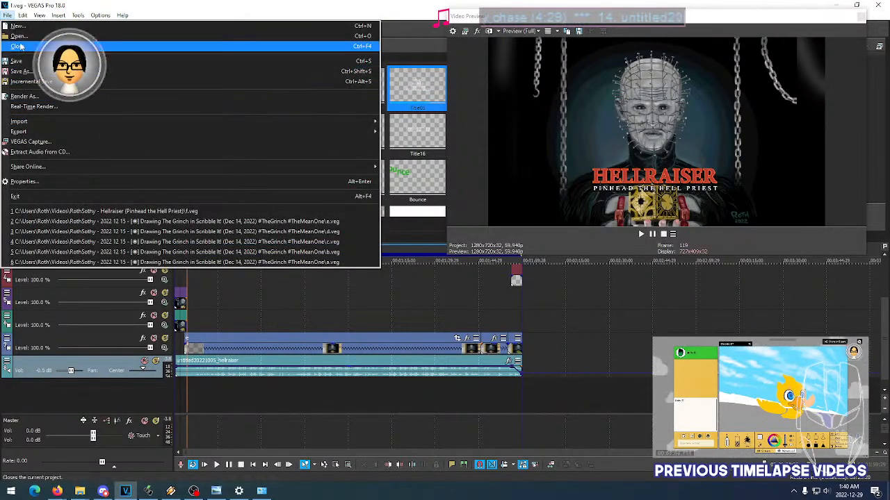
{"action": "left_click", "coordinate": [17, 46]}
- Open the VEGAS project 1 from the (Jan 1, 2022) folder in Videos
{"action": "left_click", "coordinate": [7, 15]}
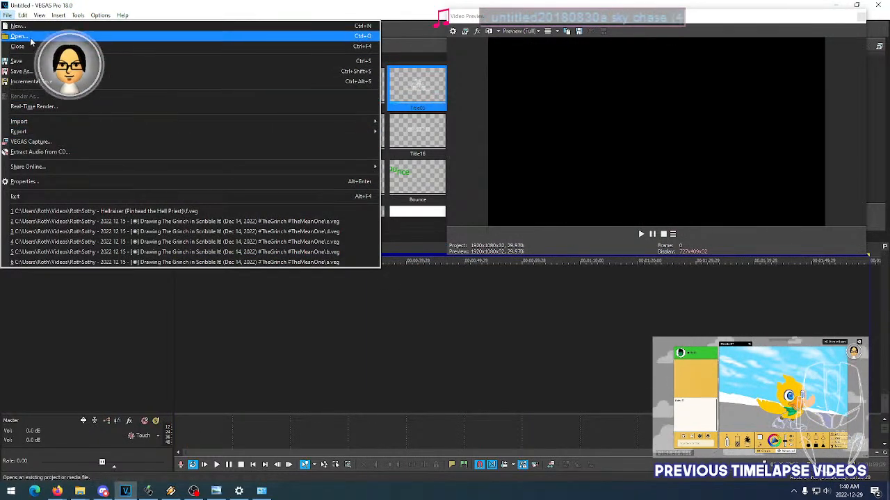
{"action": "left_click", "coordinate": [31, 38]}
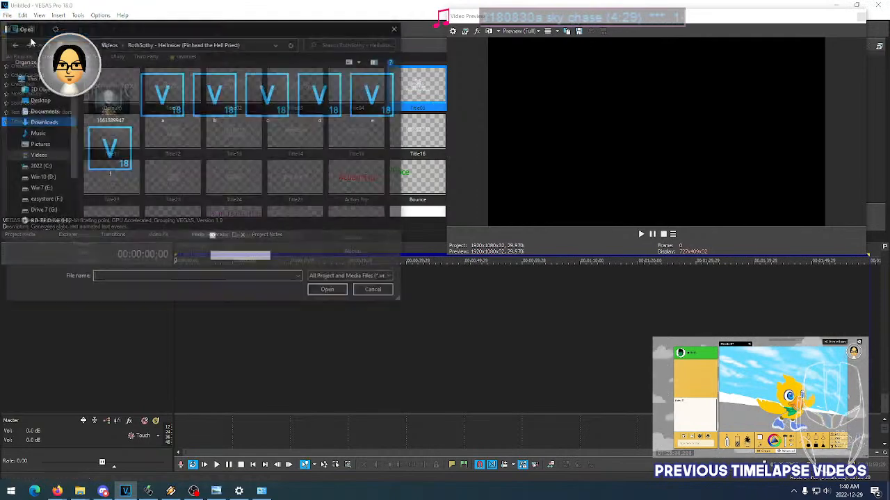
{"action": "left_click_drag", "start_coordinate": [220, 72], "coordinate": [227, 167]}
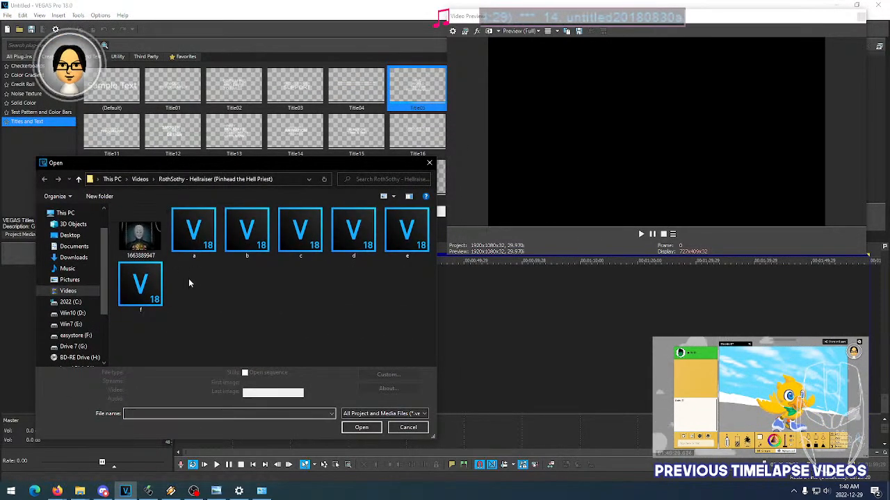
{"action": "left_click", "coordinate": [140, 179]}
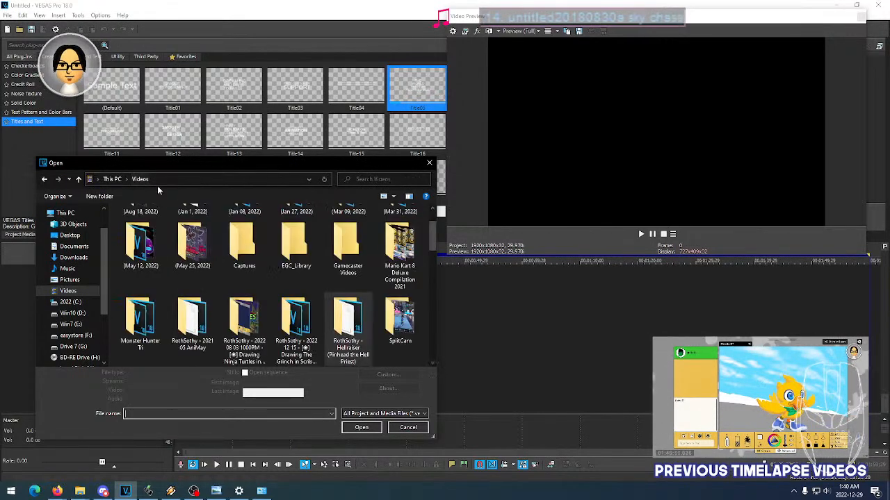
{"action": "scroll", "coordinate": [214, 267], "scroll_direction": "up", "scroll_amount": 1}
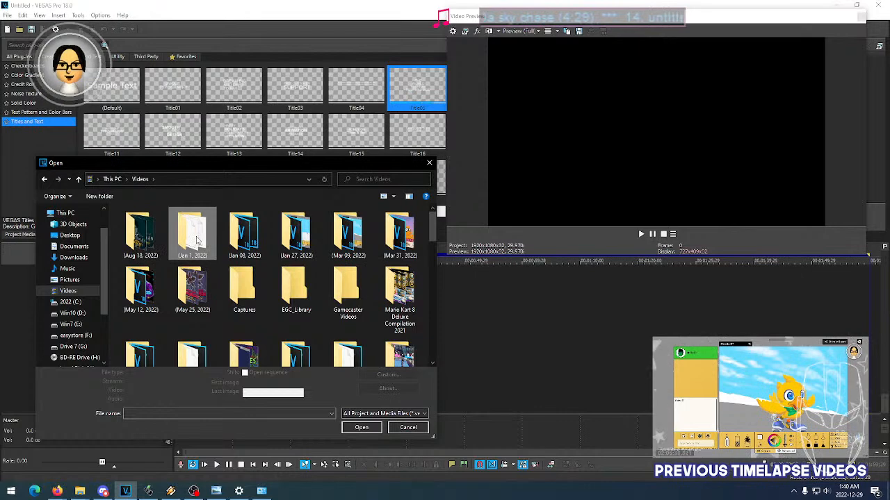
{"action": "double_click", "coordinate": [201, 237]}
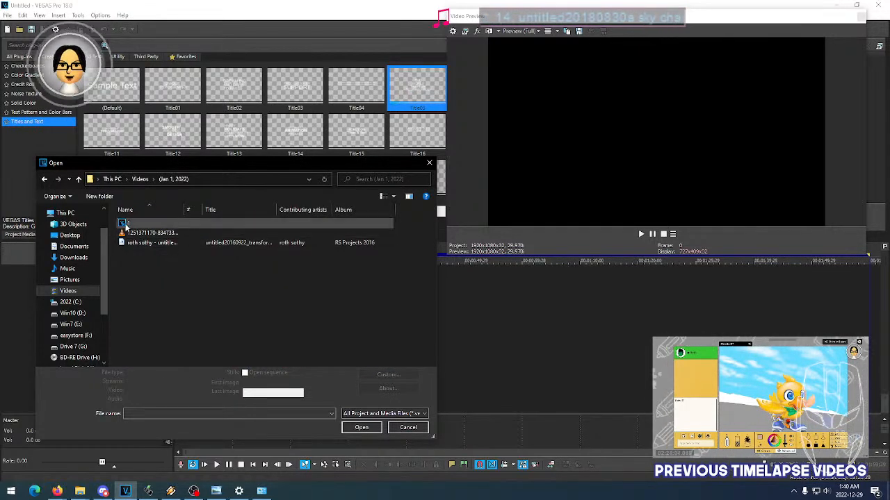
{"action": "left_click", "coordinate": [126, 225]}
{"action": "left_click", "coordinate": [359, 428]}
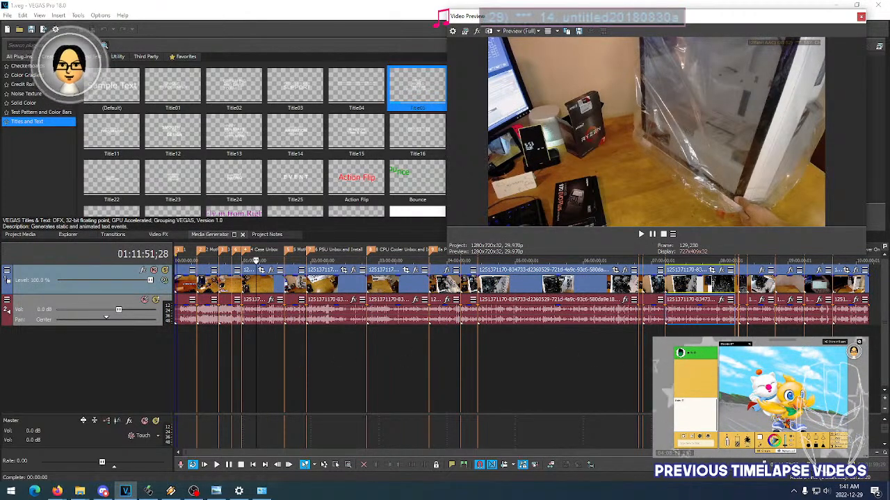
- Resize the floating Video Preview window and raise it so that it no longer covers the timeline's marker row
{"action": "left_click_drag", "start_coordinate": [453, 256], "coordinate": [455, 238]}
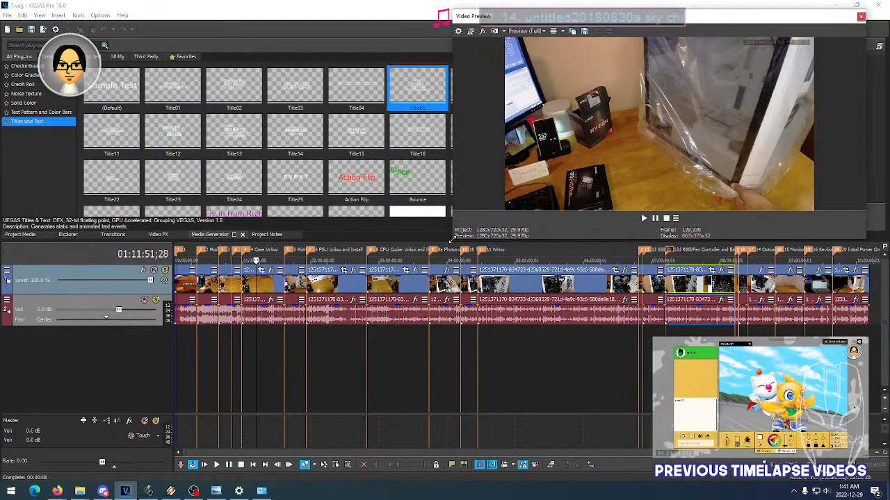
{"action": "left_click_drag", "start_coordinate": [452, 238], "coordinate": [400, 305]}
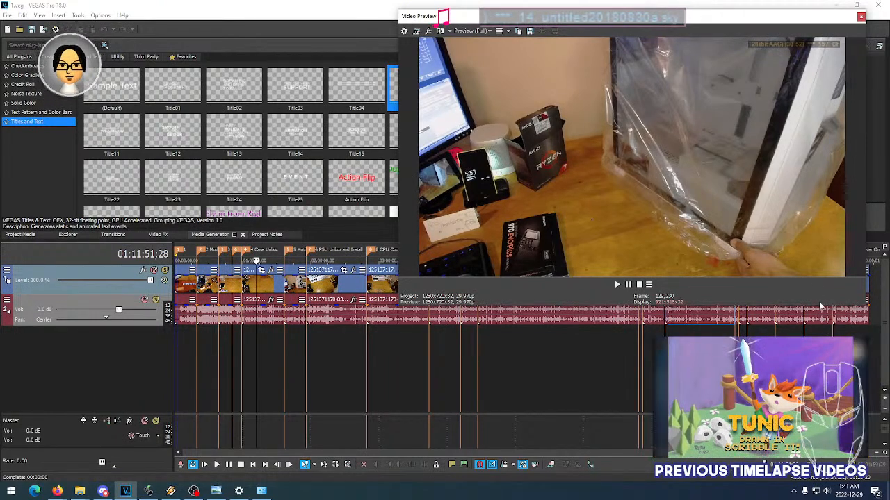
{"action": "left_click_drag", "start_coordinate": [818, 306], "coordinate": [821, 248]}
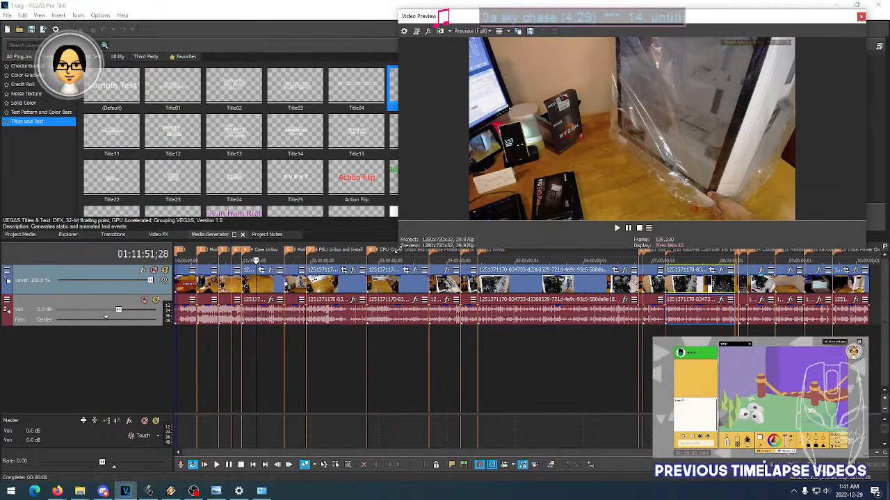
{"action": "mouse_move", "coordinate": [398, 251]}
{"action": "left_mouse_down"}
{"action": "mouse_move", "coordinate": [422, 250]}
{"action": "mouse_move", "coordinate": [422, 264]}
{"action": "mouse_move", "coordinate": [418, 241]}
{"action": "mouse_move", "coordinate": [401, 248]}
{"action": "mouse_move", "coordinate": [413, 245]}
{"action": "left_mouse_up"}
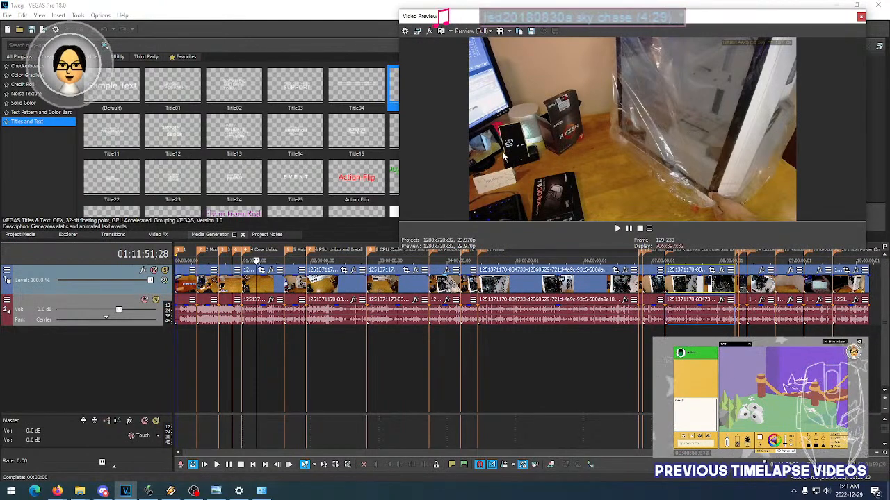
{"action": "left_click_drag", "start_coordinate": [577, 9], "coordinate": [577, 4]}
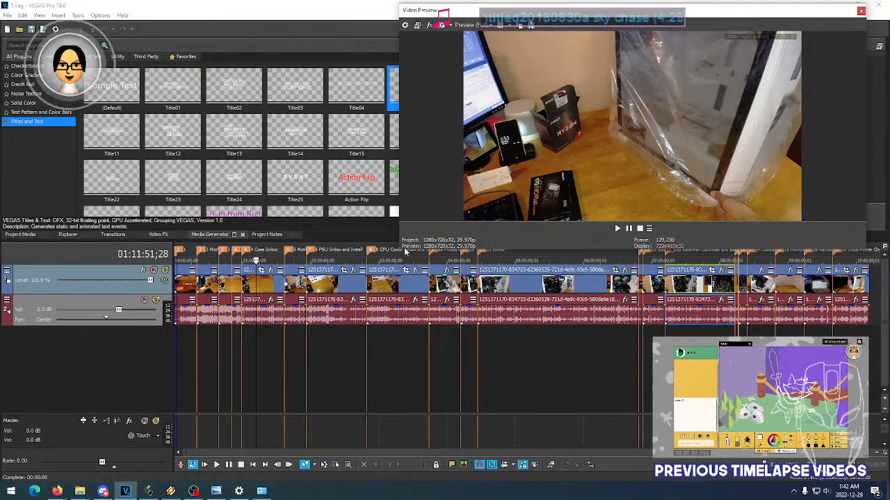
{"action": "left_click_drag", "start_coordinate": [401, 249], "coordinate": [402, 240]}
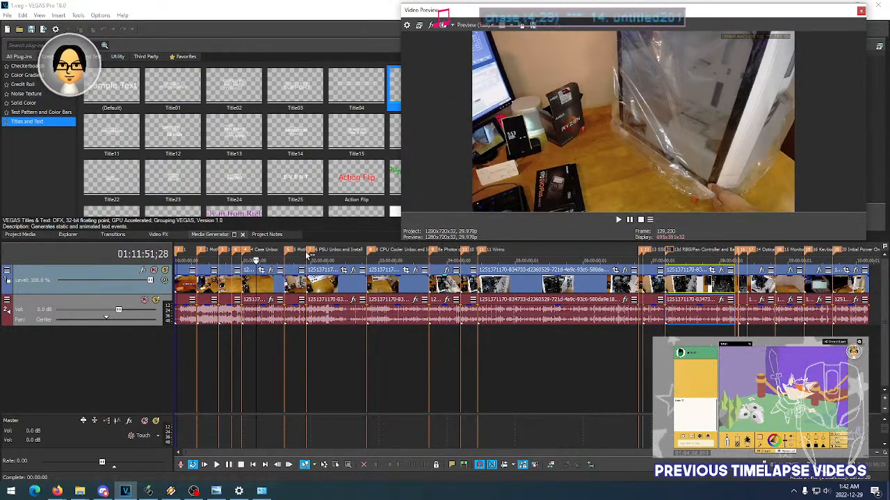
- Review the footage at several points of the Motherboard Unbox and CPU Unbox sections on the timeline
{"action": "scroll", "coordinate": [306, 256], "scroll_direction": "up", "scroll_amount": 5}
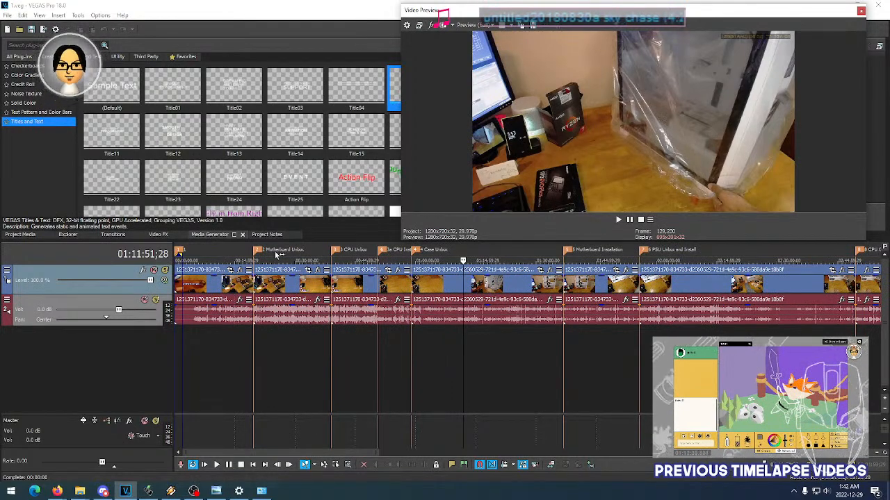
{"action": "left_click", "coordinate": [275, 256]}
{"action": "left_click", "coordinate": [266, 257]}
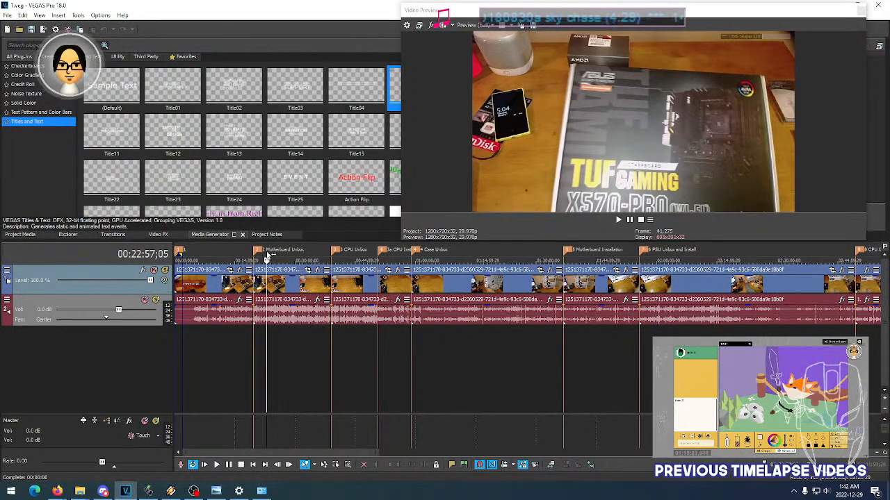
{"action": "left_click", "coordinate": [280, 256]}
{"action": "left_click", "coordinate": [295, 256]}
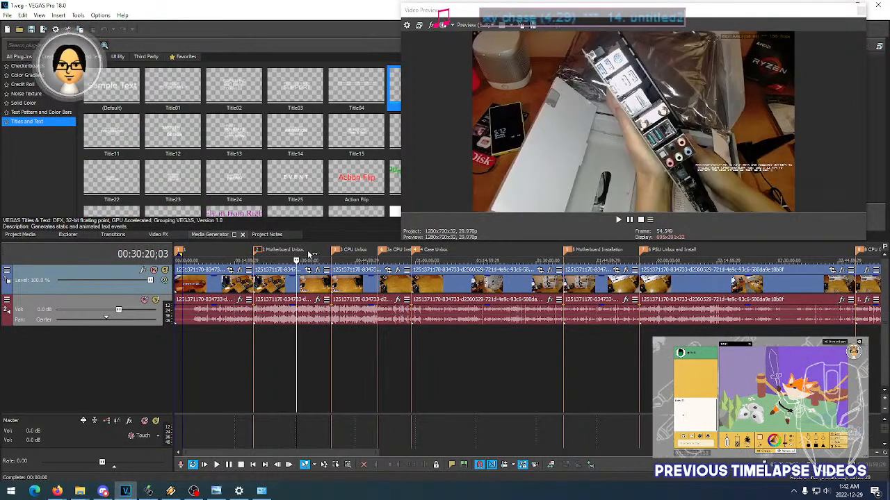
{"action": "left_click", "coordinate": [307, 256]}
{"action": "left_click", "coordinate": [316, 257]}
{"action": "left_click", "coordinate": [344, 257]}
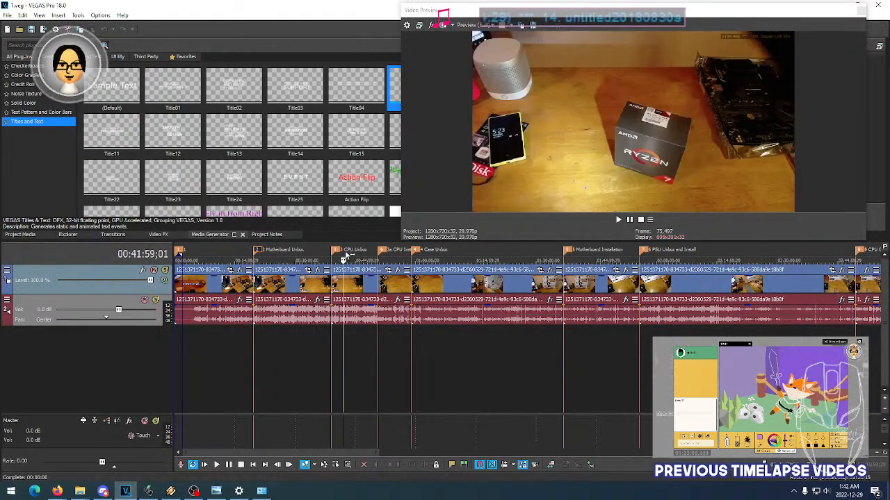
{"action": "left_click", "coordinate": [353, 256]}
{"action": "left_click", "coordinate": [359, 256]}
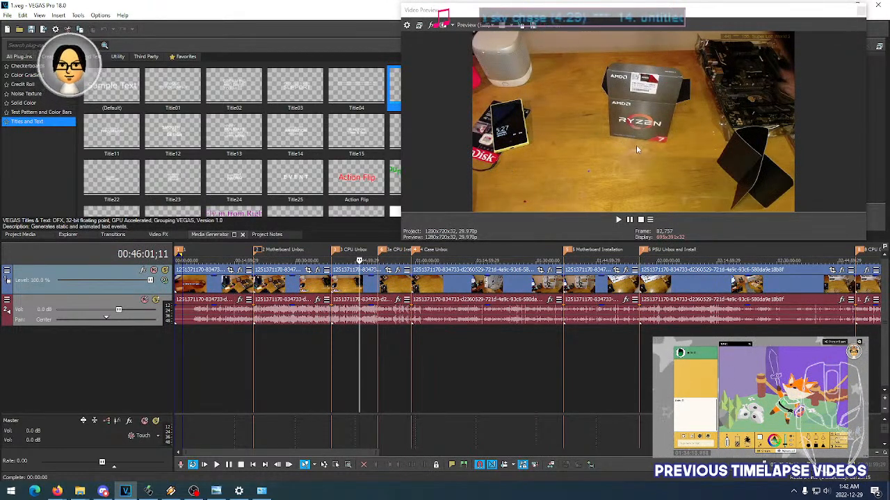
- Review the footage of the CPU Installation section and several points of the Case Unbox section
{"action": "left_click", "coordinate": [397, 257]}
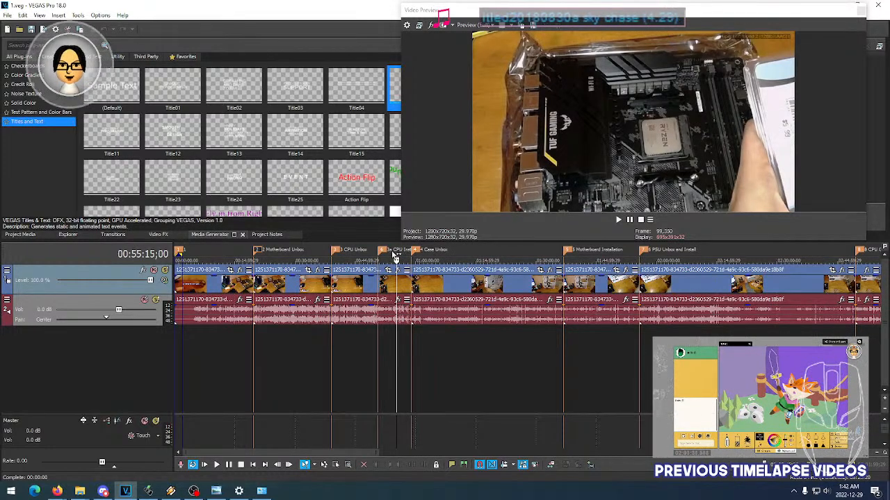
{"action": "left_click", "coordinate": [392, 256]}
{"action": "left_click", "coordinate": [404, 254]}
{"action": "left_click", "coordinate": [427, 256]}
{"action": "left_click", "coordinate": [448, 255]}
{"action": "left_click", "coordinate": [465, 255]}
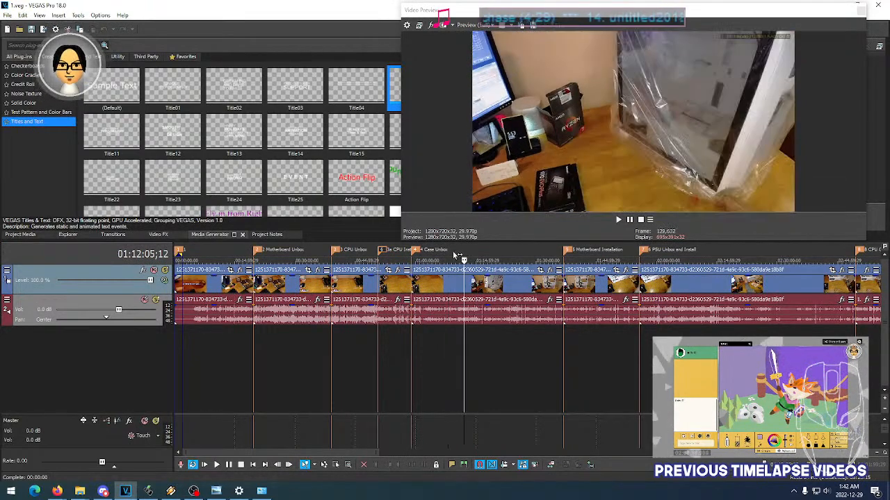
{"action": "left_click", "coordinate": [432, 255]}
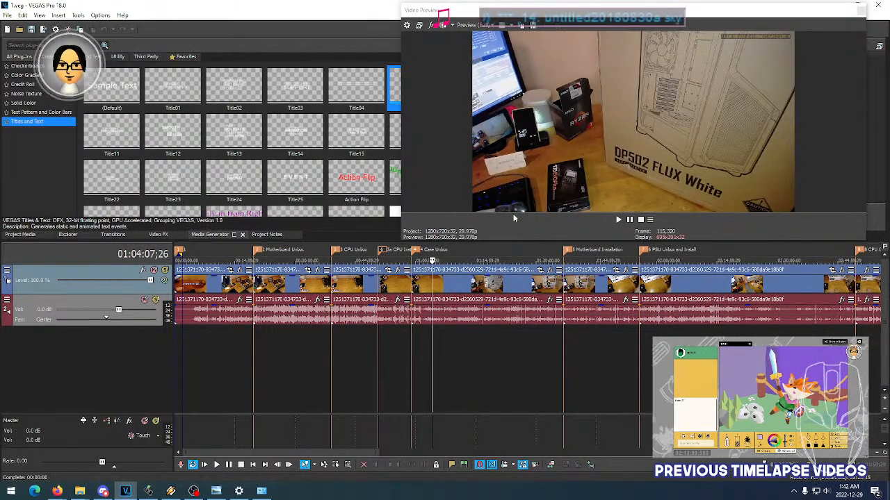
- Shift the Video Preview window slightly aside and compare frames of the Case Unbox and Motherboard Installation sections
{"action": "left_click_drag", "start_coordinate": [579, 19], "coordinate": [556, 15]}
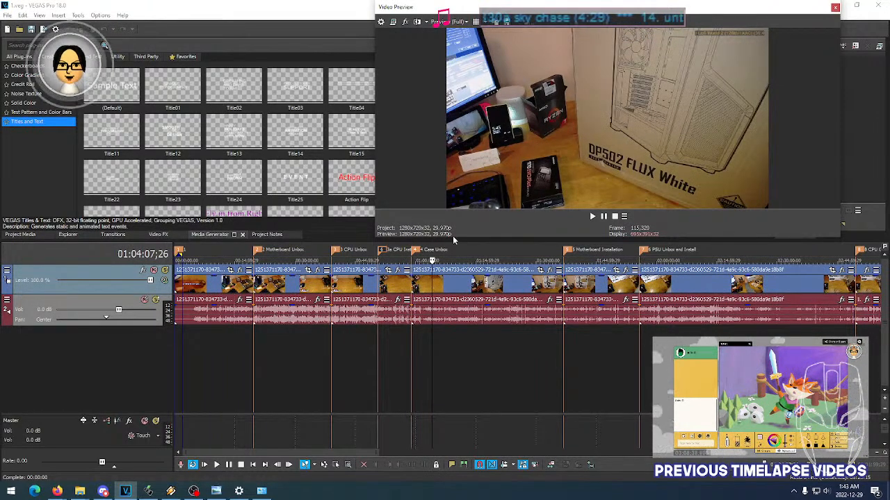
{"action": "left_click", "coordinate": [451, 258]}
{"action": "left_click", "coordinate": [428, 257]}
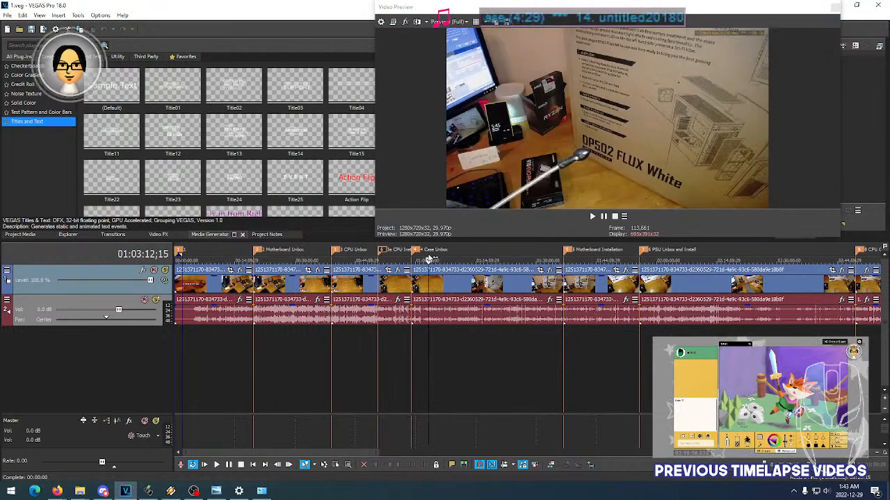
{"action": "left_click", "coordinate": [465, 258]}
{"action": "left_click", "coordinate": [598, 257]}
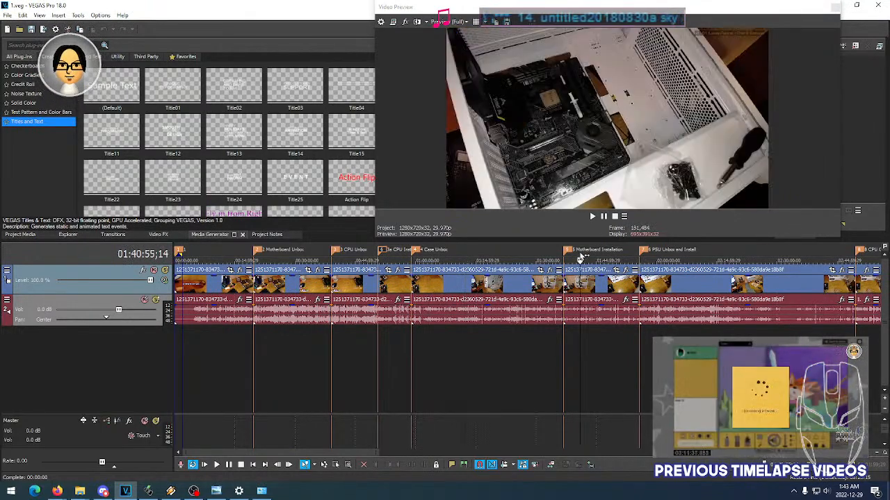
{"action": "left_click", "coordinate": [597, 257]}
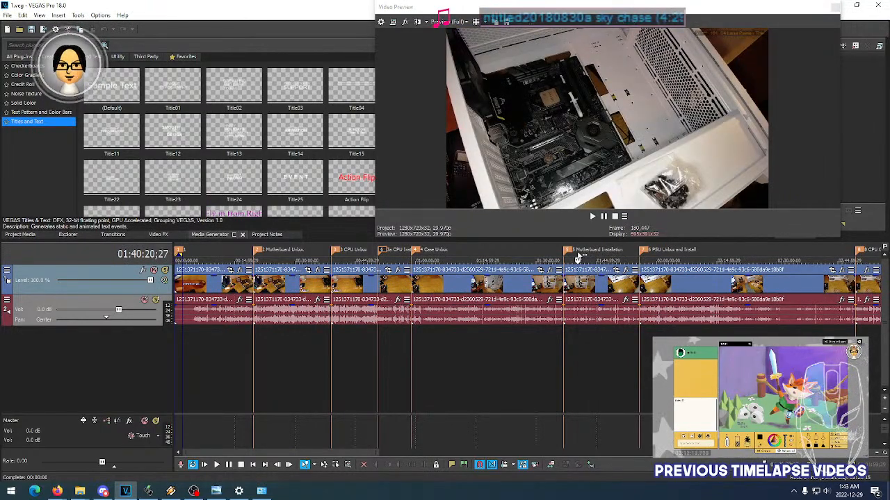
{"action": "left_click", "coordinate": [609, 257]}
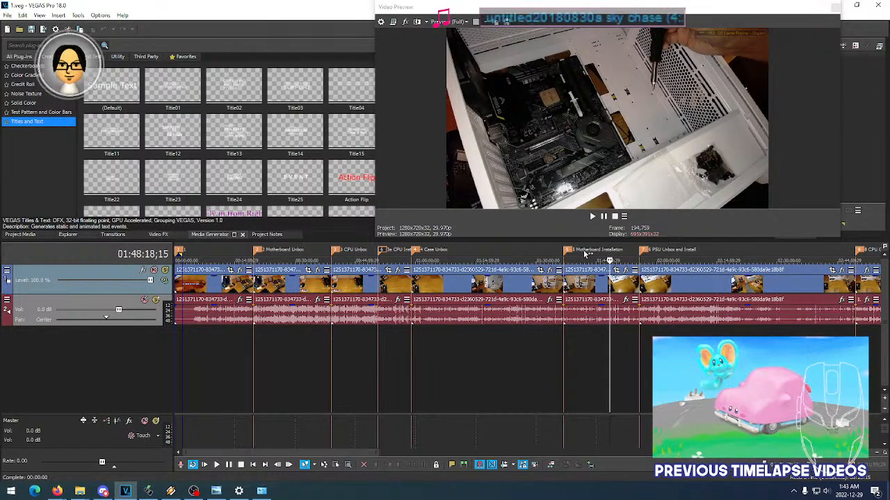
- Examine the opening frames of the Motherboard Installation section around its marker
{"action": "left_click_drag", "start_coordinate": [359, 453], "coordinate": [456, 453]}
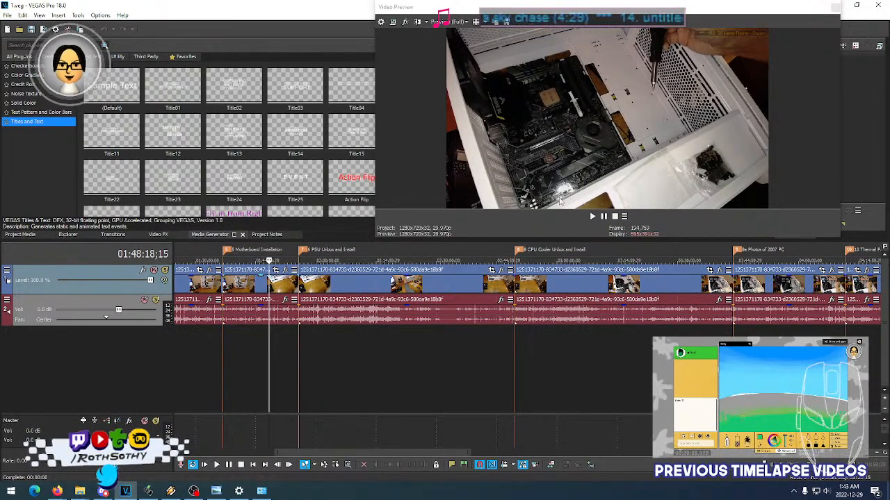
{"action": "left_click", "coordinate": [241, 255]}
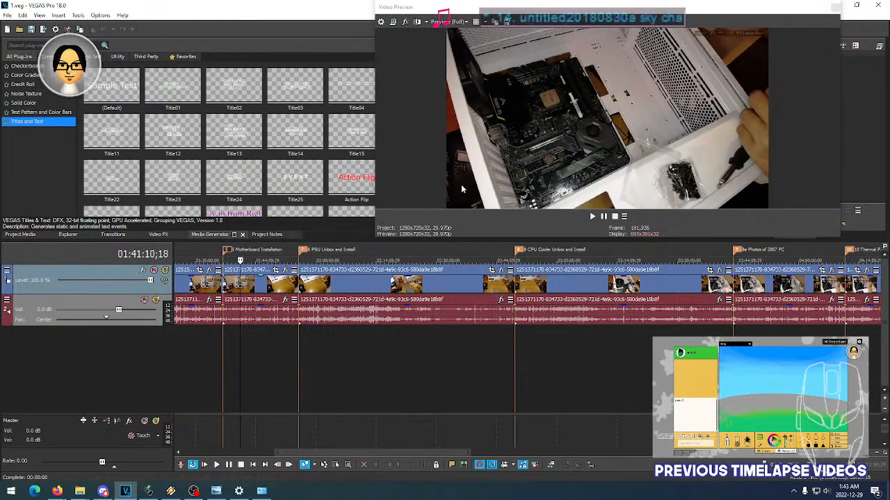
{"action": "left_click", "coordinate": [223, 339]}
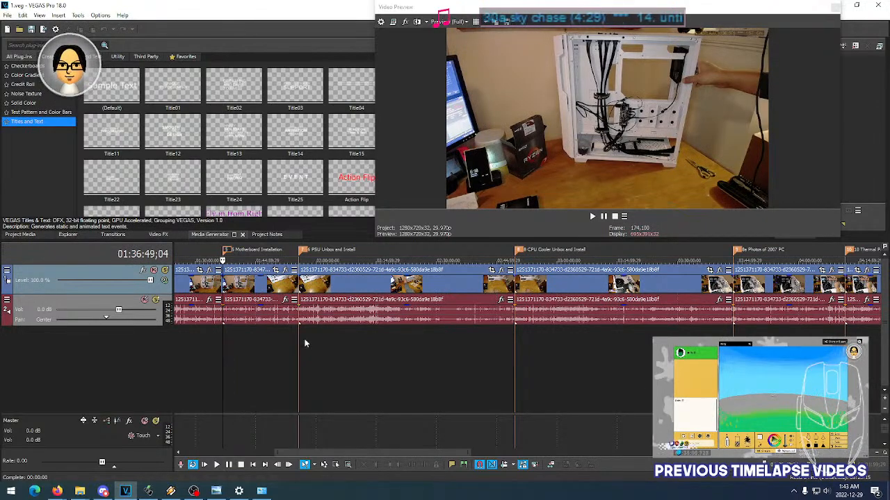
{"action": "scroll", "coordinate": [258, 334], "scroll_direction": "up", "scroll_amount": 3}
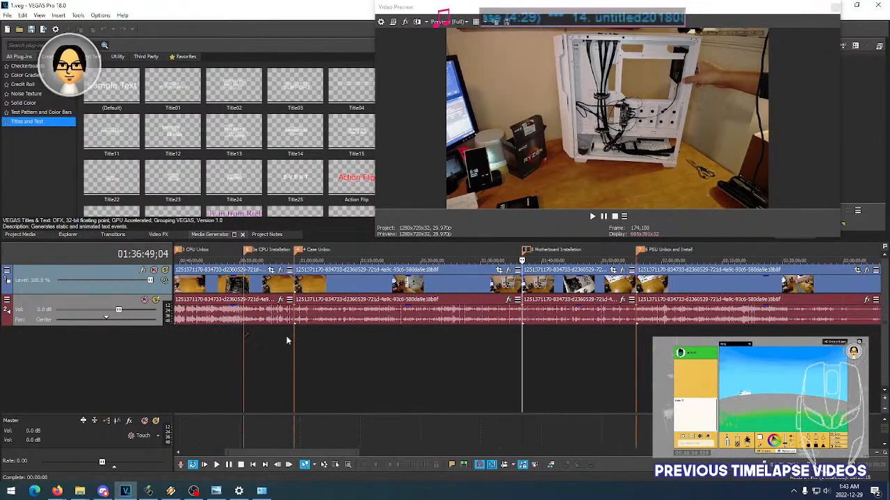
{"action": "left_click", "coordinate": [527, 336]}
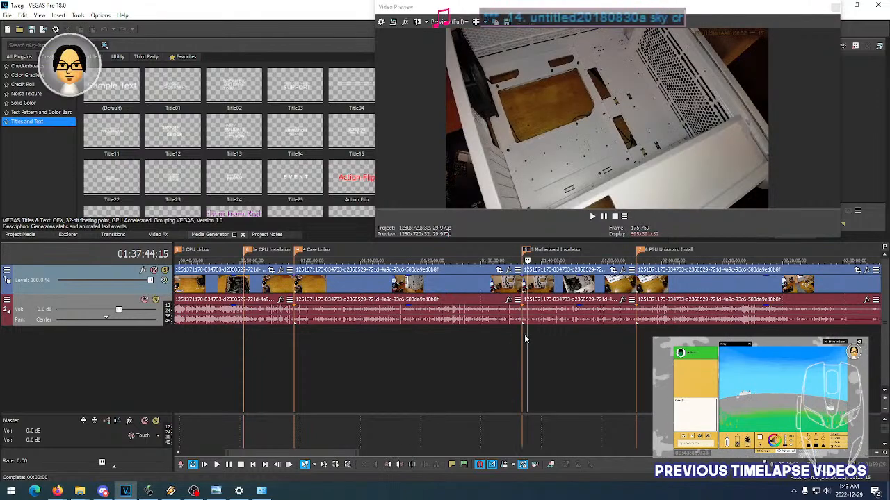
{"action": "left_click", "coordinate": [525, 336]}
{"action": "left_click", "coordinate": [529, 337]}
{"action": "scroll", "coordinate": [377, 348], "scroll_direction": "down", "scroll_amount": 5}
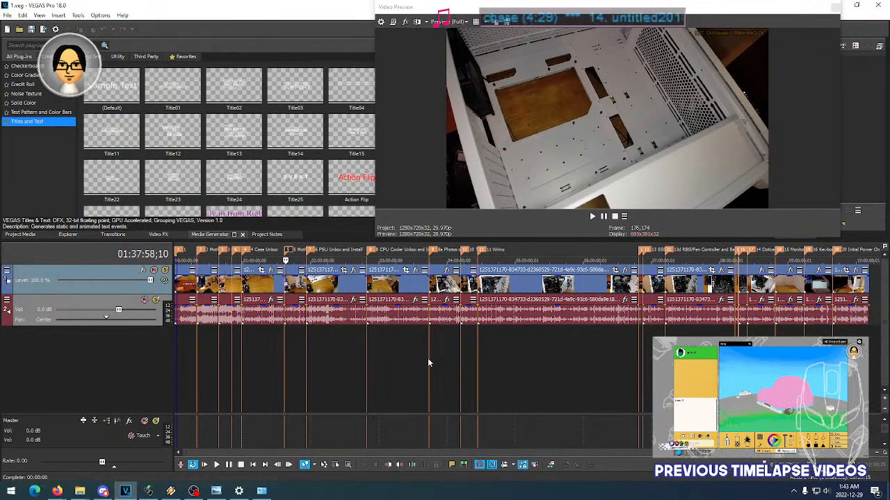
- View the first frame of the project, then check frames in the PSU and CPU Cooler Unbox and Install sections
{"action": "left_click", "coordinate": [177, 338]}
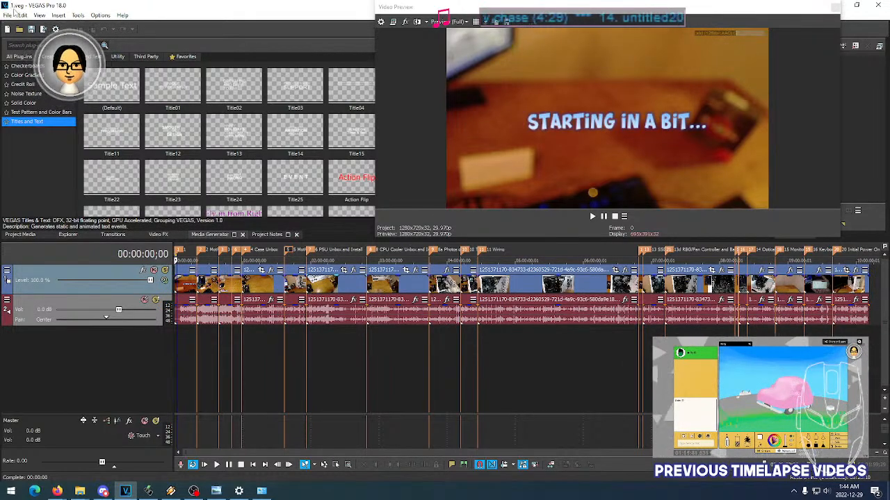
{"action": "left_click", "coordinate": [333, 353]}
{"action": "left_click", "coordinate": [316, 351]}
{"action": "left_click", "coordinate": [331, 354]}
{"action": "left_click", "coordinate": [315, 353]}
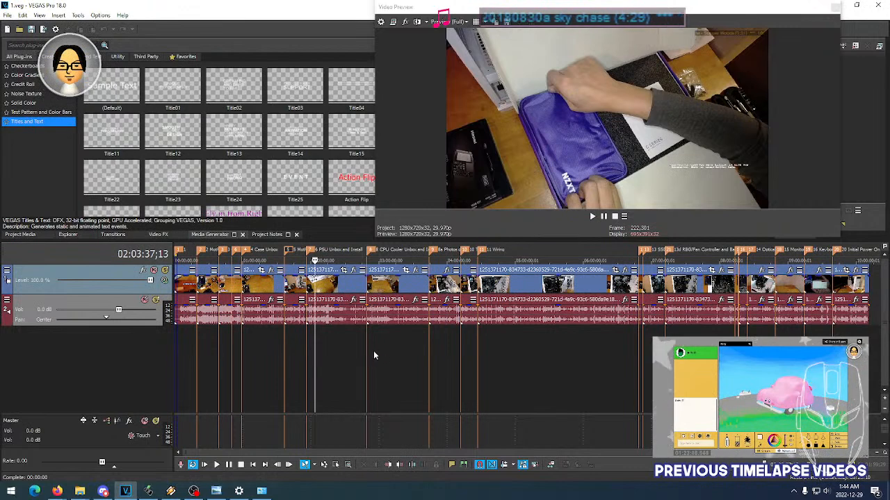
{"action": "left_click", "coordinate": [374, 354]}
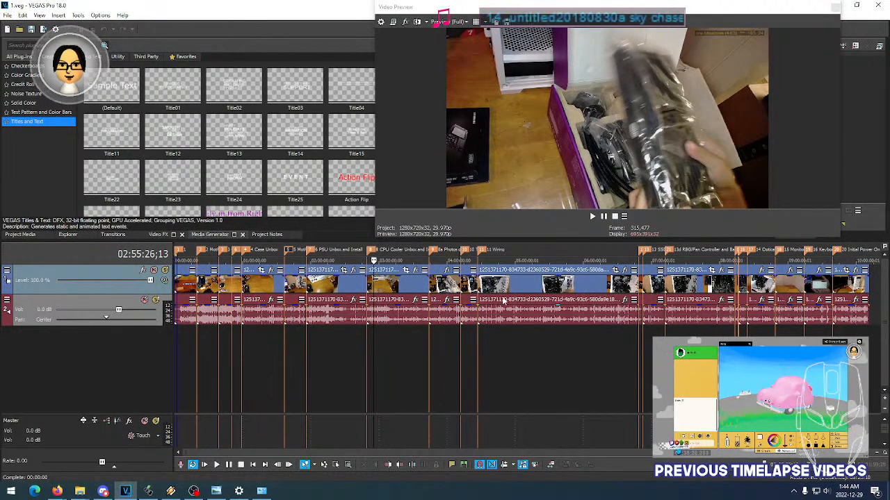
- Review frames across the Wiring section, from its opening through its later footage
{"action": "left_click", "coordinate": [491, 336]}
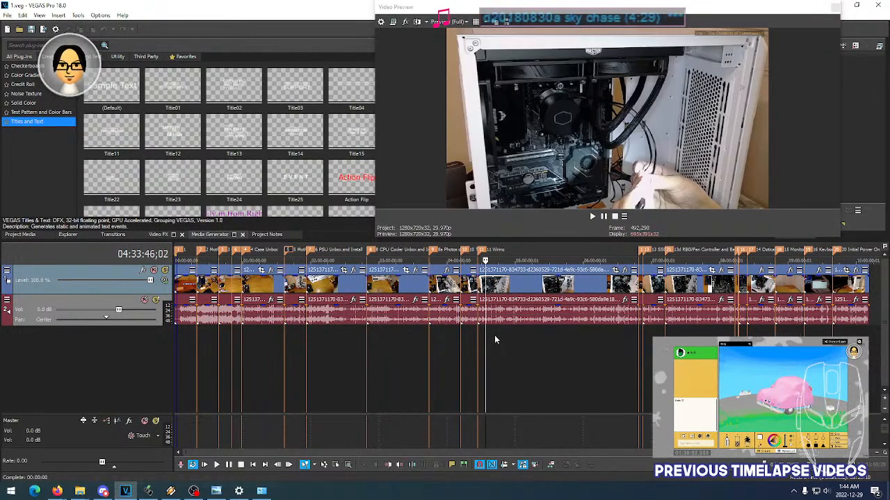
{"action": "left_click", "coordinate": [495, 336]}
{"action": "left_click", "coordinate": [518, 337]}
{"action": "left_click", "coordinate": [554, 339]}
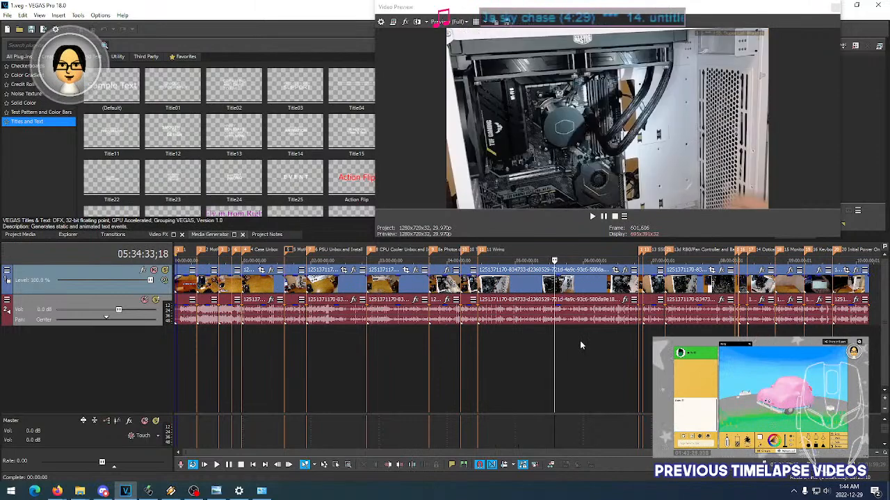
{"action": "left_click", "coordinate": [581, 345]}
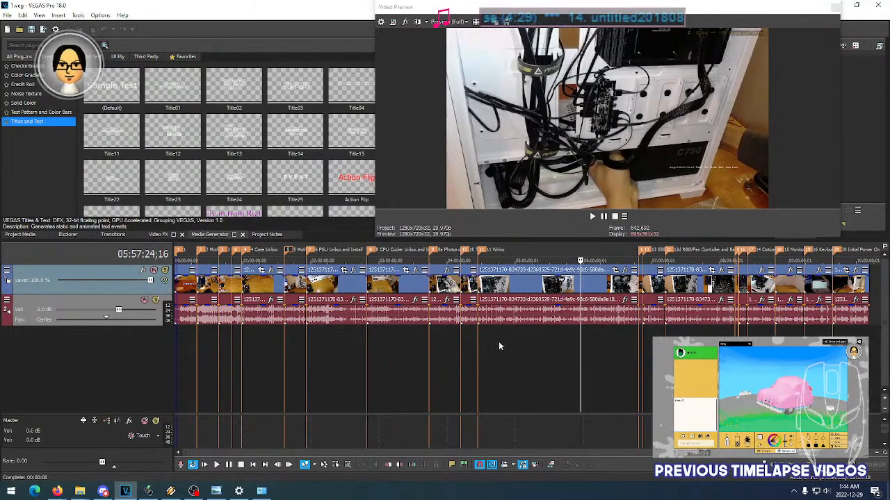
{"action": "left_click", "coordinate": [487, 341]}
{"action": "left_click", "coordinate": [507, 339]}
{"action": "left_click", "coordinate": [564, 342]}
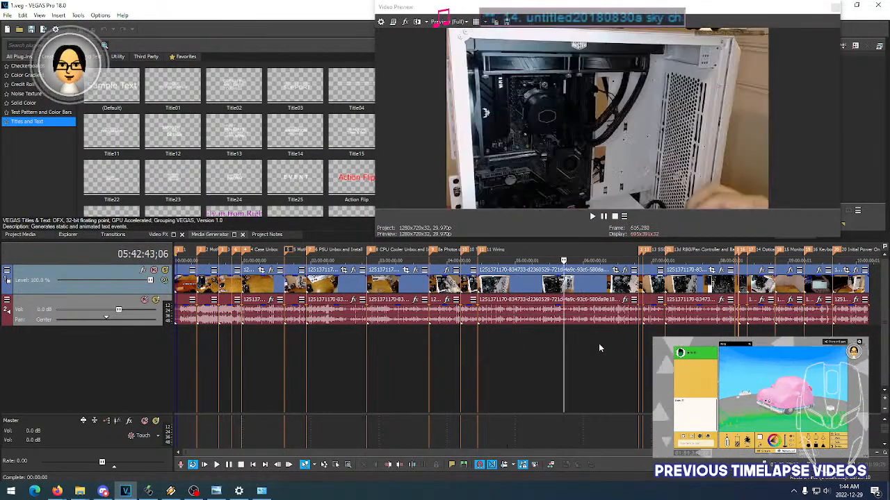
{"action": "left_click", "coordinate": [613, 341]}
- Return to the first frame of the project and extend the loop region across the whole timeline
{"action": "left_click", "coordinate": [185, 348]}
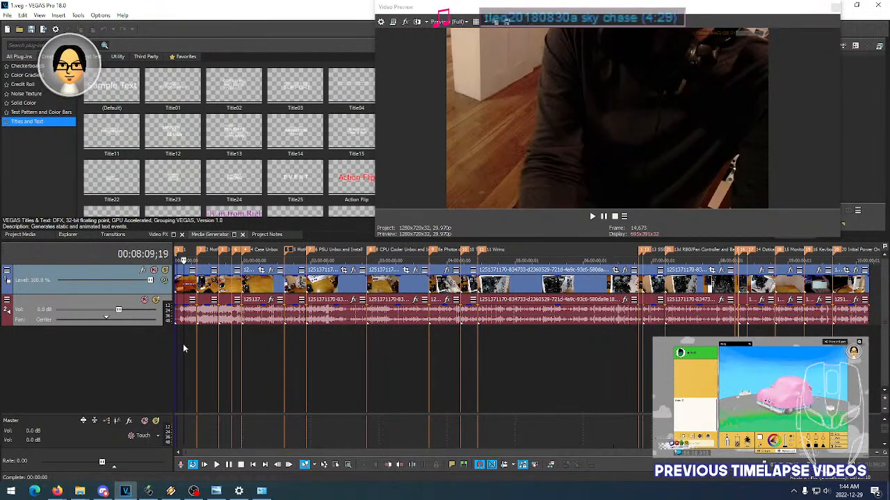
{"action": "left_click", "coordinate": [177, 342]}
{"action": "scroll", "coordinate": [180, 342], "scroll_direction": "up", "scroll_amount": 3}
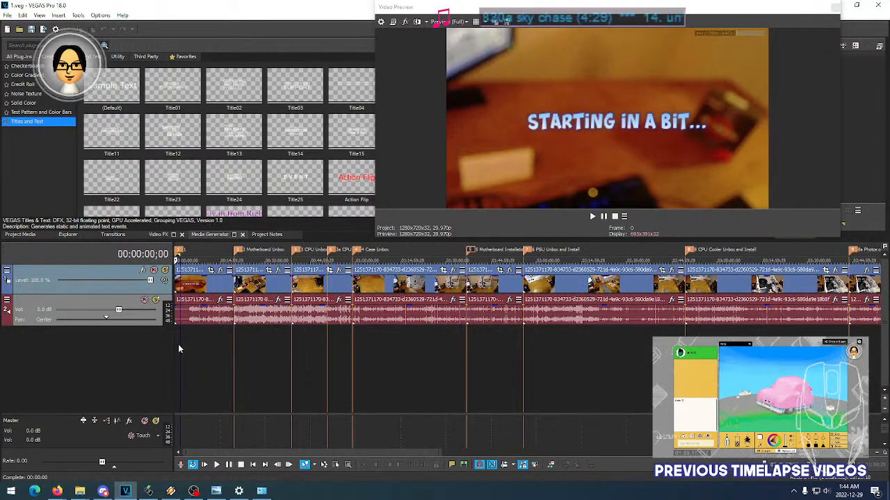
{"action": "scroll", "coordinate": [188, 344], "scroll_direction": "up", "scroll_amount": 4}
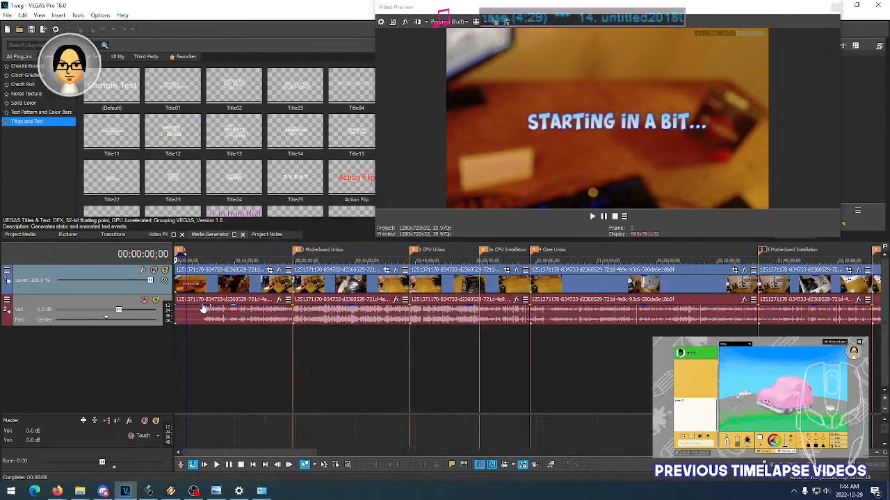
{"action": "right_click", "coordinate": [223, 255]}
{"action": "left_click", "coordinate": [243, 285]}
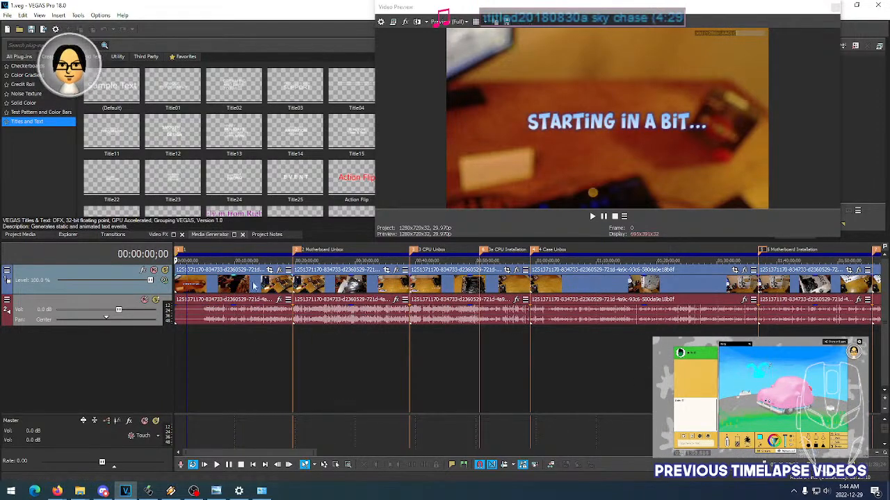
- Check frames in the first marked section, then play it from the start while skipping ahead to about 00:05:46
{"action": "left_click", "coordinate": [182, 335]}
{"action": "left_click", "coordinate": [189, 340]}
{"action": "left_click", "coordinate": [205, 340]}
{"action": "left_click", "coordinate": [221, 342]}
{"action": "left_click", "coordinate": [194, 341]}
{"action": "left_click", "coordinate": [176, 340]}
{"action": "key", "text": "space"}
{"action": "left_click", "coordinate": [192, 342]}
{"action": "left_click", "coordinate": [196, 342]}
{"action": "left_click", "coordinate": [202, 342]}
{"action": "left_click", "coordinate": [208, 344]}
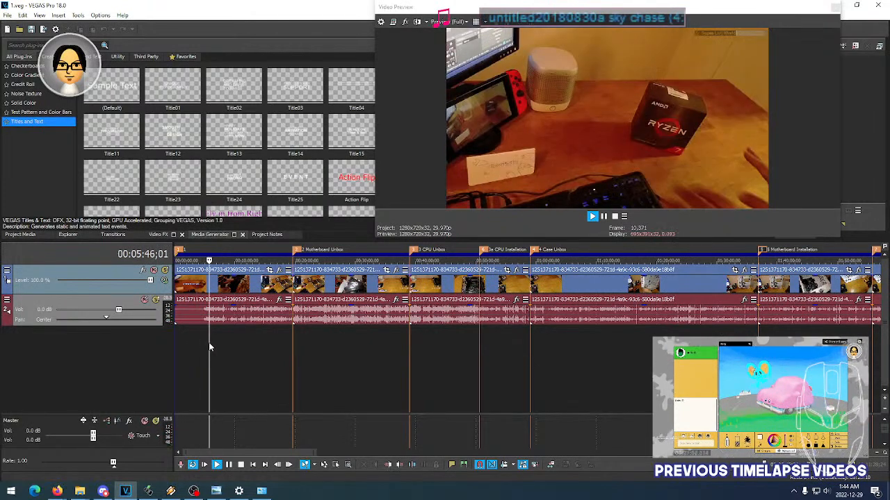
{"action": "key", "text": "space"}
- Compare footage at several points of the first section between about 5 and 15 minutes
{"action": "left_click", "coordinate": [231, 359]}
{"action": "left_click", "coordinate": [208, 358]}
{"action": "left_click", "coordinate": [240, 355]}
{"action": "left_click", "coordinate": [264, 359]}
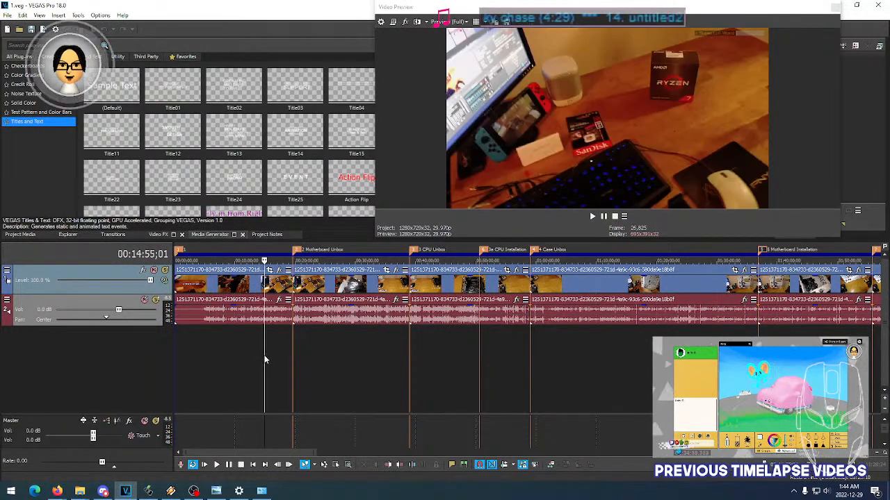
{"action": "left_click", "coordinate": [240, 356]}
{"action": "left_click", "coordinate": [216, 357]}
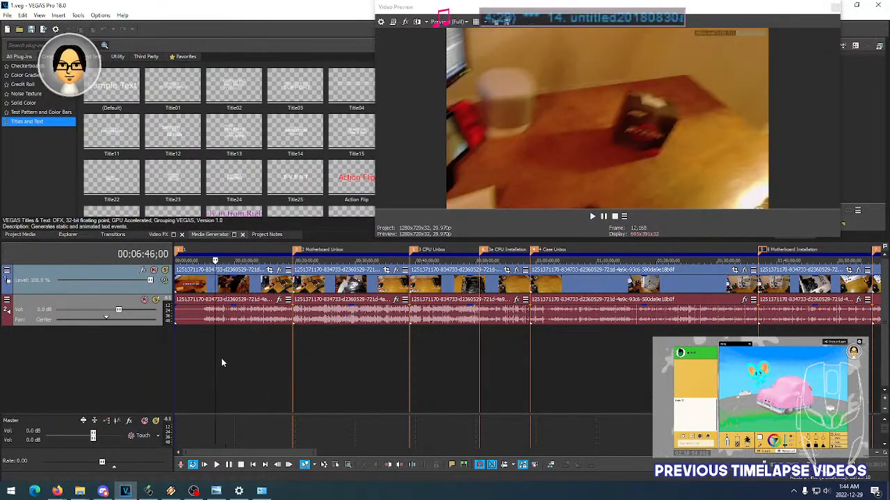
{"action": "left_click", "coordinate": [224, 357]}
{"action": "left_click", "coordinate": [228, 357]}
{"action": "left_click", "coordinate": [233, 357]}
{"action": "left_click", "coordinate": [235, 357]}
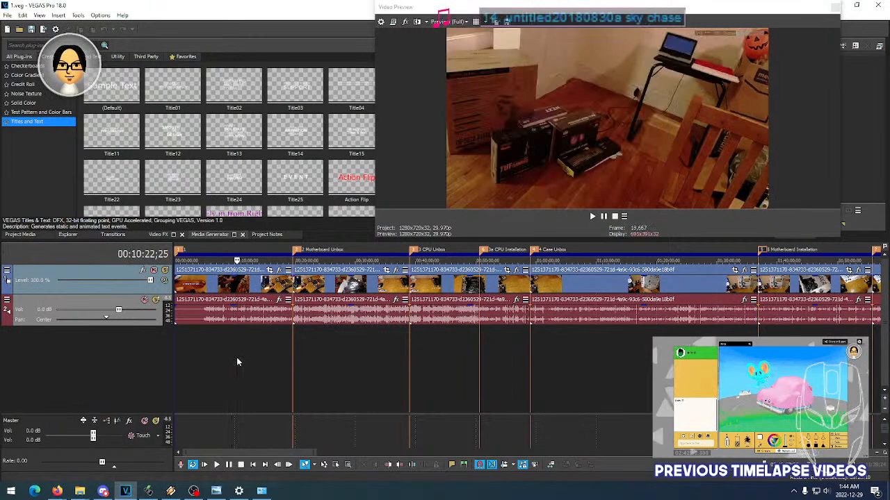
- Step through the rest of the first section from about 10 minutes toward the Motherboard Unbox marker
{"action": "left_click", "coordinate": [239, 356]}
{"action": "left_click", "coordinate": [244, 360]}
{"action": "left_click", "coordinate": [250, 359]}
{"action": "left_click", "coordinate": [257, 358]}
{"action": "left_click", "coordinate": [266, 359]}
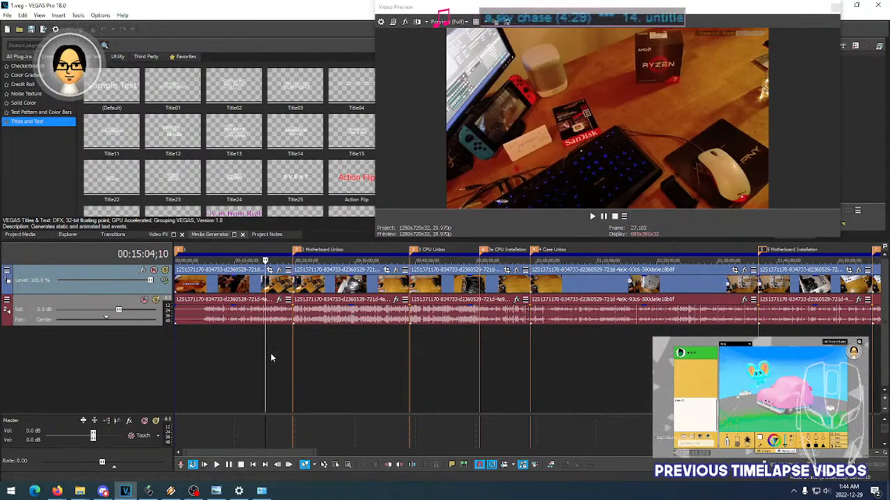
{"action": "left_click", "coordinate": [274, 353]}
{"action": "left_click", "coordinate": [277, 352]}
{"action": "left_click", "coordinate": [281, 351]}
{"action": "left_click", "coordinate": [274, 352]}
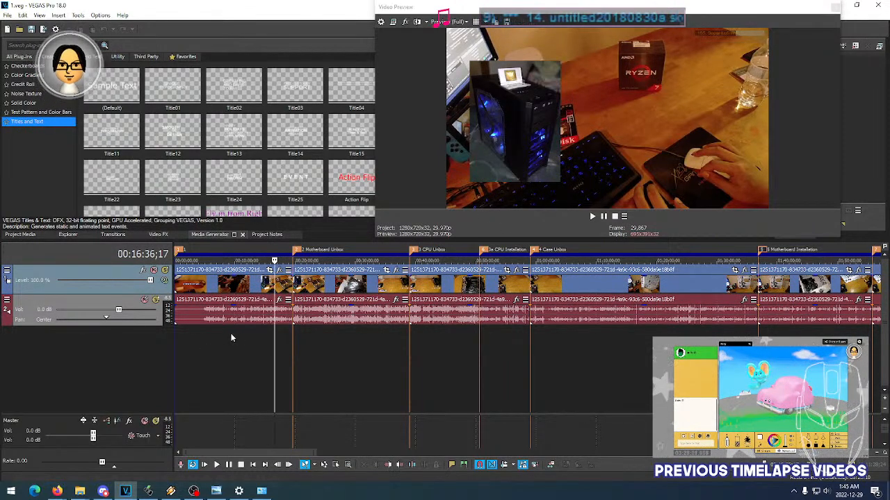
- Examine the inset image of the PC case in the footage around 16 to 17 minutes
{"action": "left_click", "coordinate": [267, 347]}
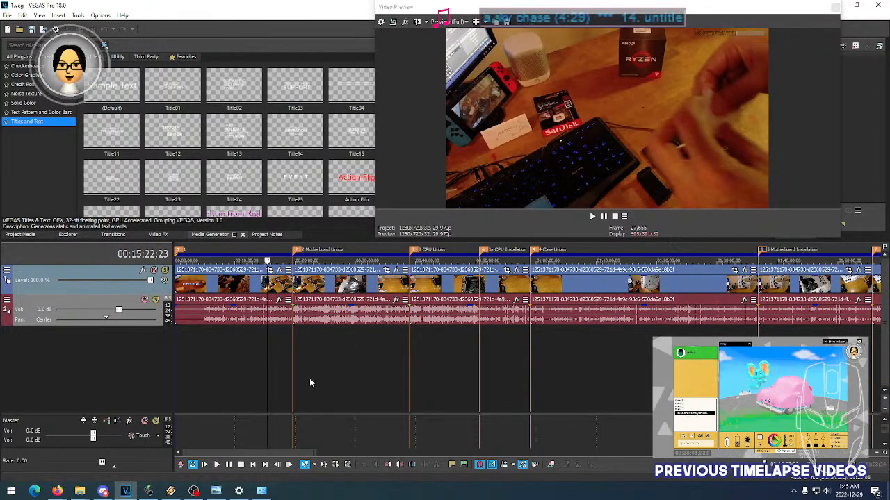
{"action": "left_click", "coordinate": [276, 357]}
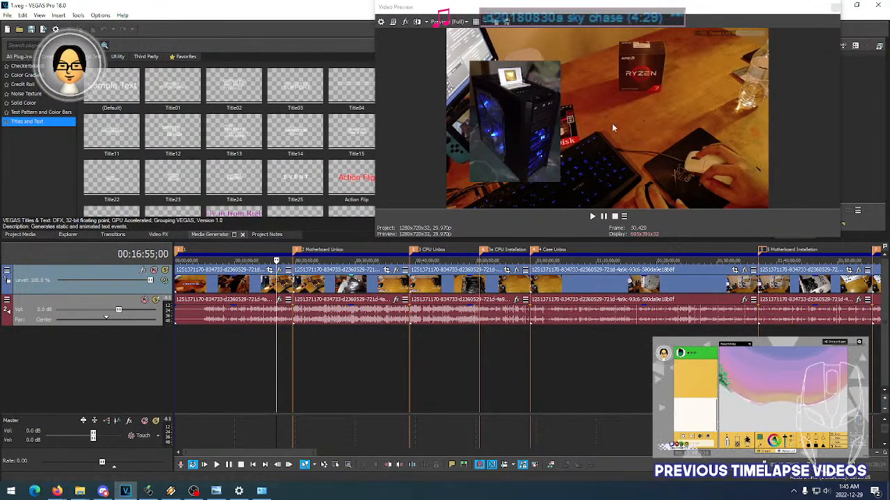
{"action": "left_click", "coordinate": [279, 338]}
{"action": "left_click", "coordinate": [266, 339]}
{"action": "left_click", "coordinate": [282, 339]}
{"action": "left_click", "coordinate": [282, 342]}
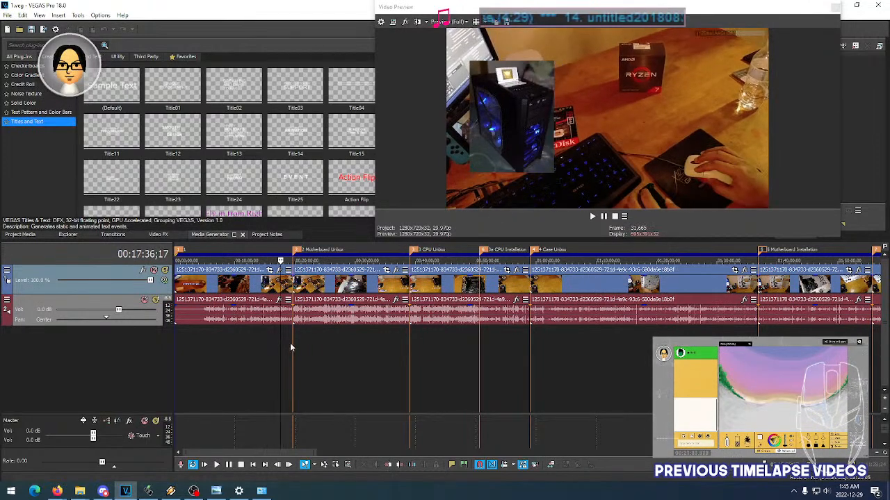
{"action": "left_click", "coordinate": [274, 348]}
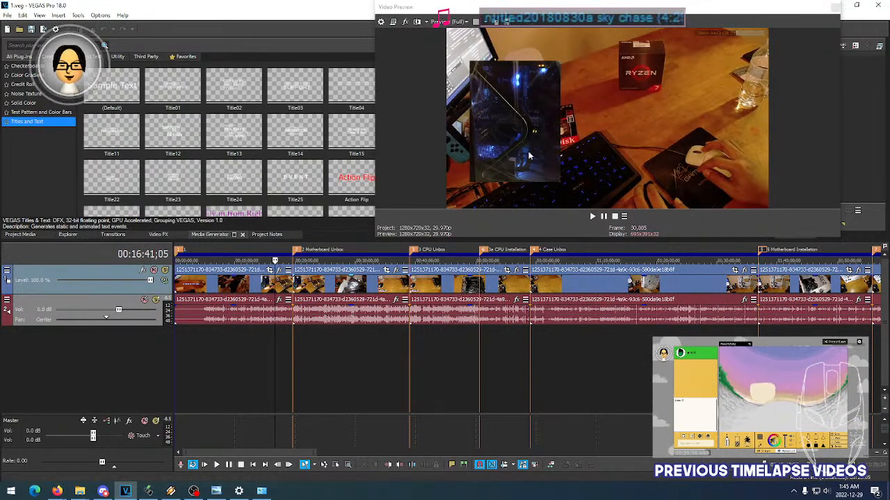
{"action": "left_click", "coordinate": [279, 339]}
- Examine the opening footage of the Motherboard Unbox section around 21 to 22 minutes
{"action": "left_click", "coordinate": [306, 341]}
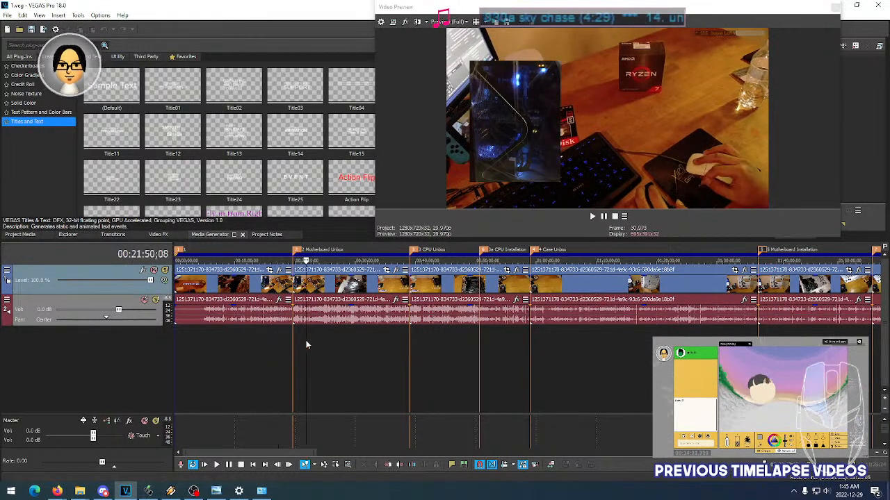
{"action": "left_click", "coordinate": [321, 342]}
{"action": "left_click", "coordinate": [312, 346]}
{"action": "left_click", "coordinate": [308, 345]}
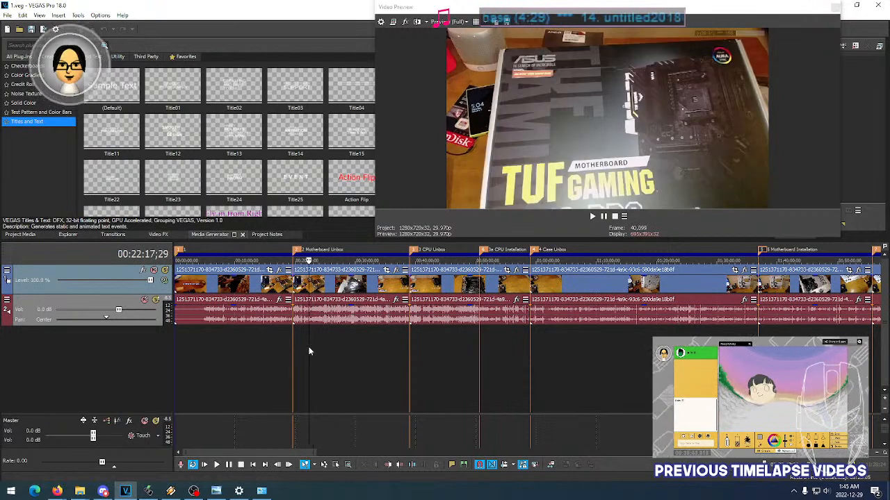
{"action": "left_click", "coordinate": [304, 345]}
{"action": "left_click", "coordinate": [303, 345]}
{"action": "left_click", "coordinate": [305, 345]}
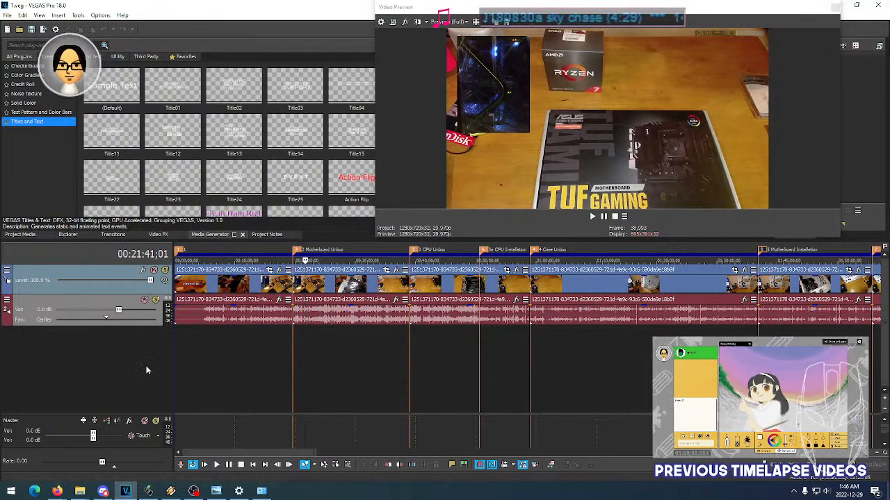
- Compare frames before and after the Motherboard Unbox marker, finishing at about 00:21:54
{"action": "left_click", "coordinate": [349, 359]}
{"action": "left_click", "coordinate": [306, 361]}
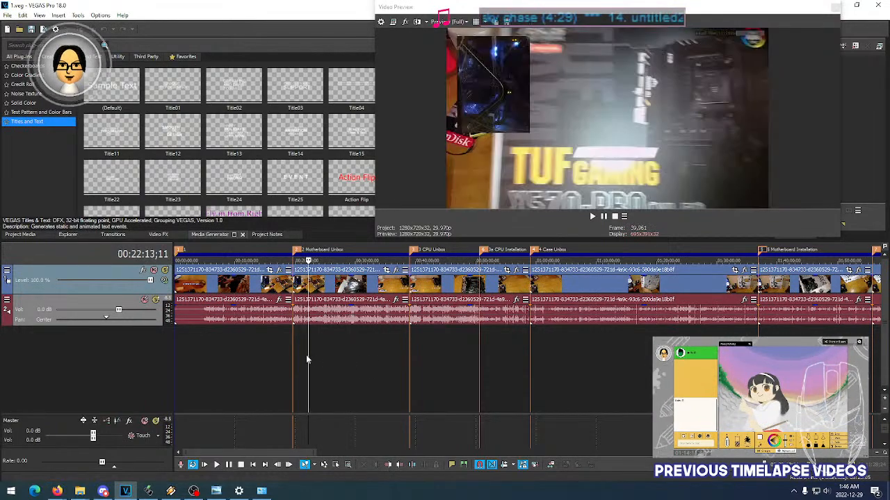
{"action": "left_click", "coordinate": [296, 361]}
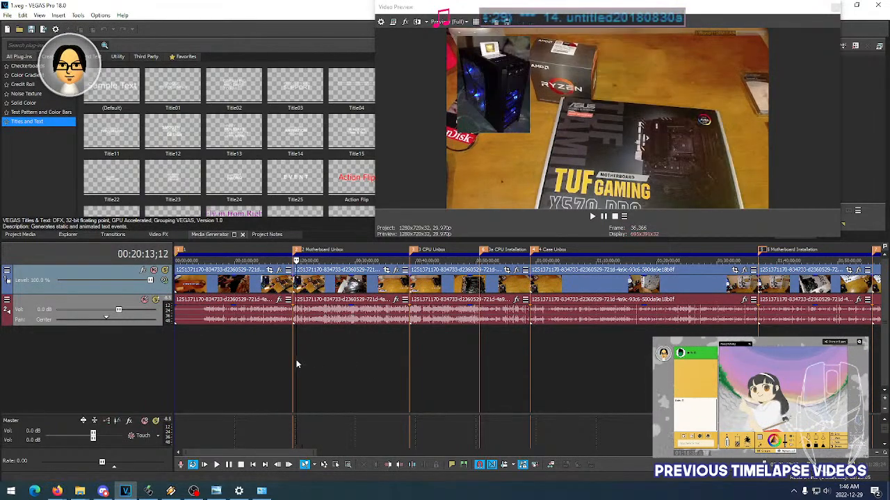
{"action": "left_click", "coordinate": [279, 360]}
{"action": "left_click", "coordinate": [303, 357]}
{"action": "left_click", "coordinate": [318, 358]}
{"action": "left_click", "coordinate": [333, 358]}
{"action": "left_click", "coordinate": [318, 359]}
{"action": "left_click", "coordinate": [306, 360]}
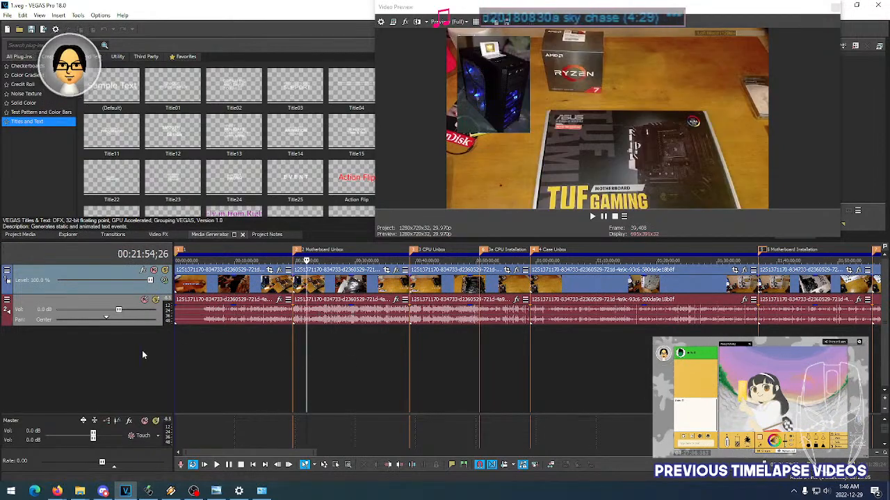
- Insert a new video track above the footage and place the playhead at about 00:01:13 in the opening section
{"action": "right_click", "coordinate": [96, 360]}
{"action": "left_click", "coordinate": [127, 387]}
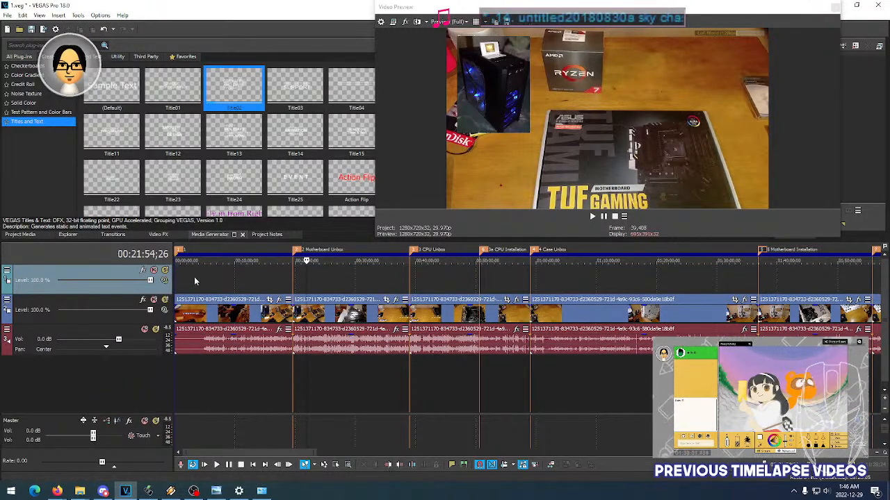
{"action": "left_click", "coordinate": [195, 278]}
{"action": "left_click", "coordinate": [182, 278]}
{"action": "left_click", "coordinate": [192, 281]}
{"action": "left_click", "coordinate": [203, 283]}
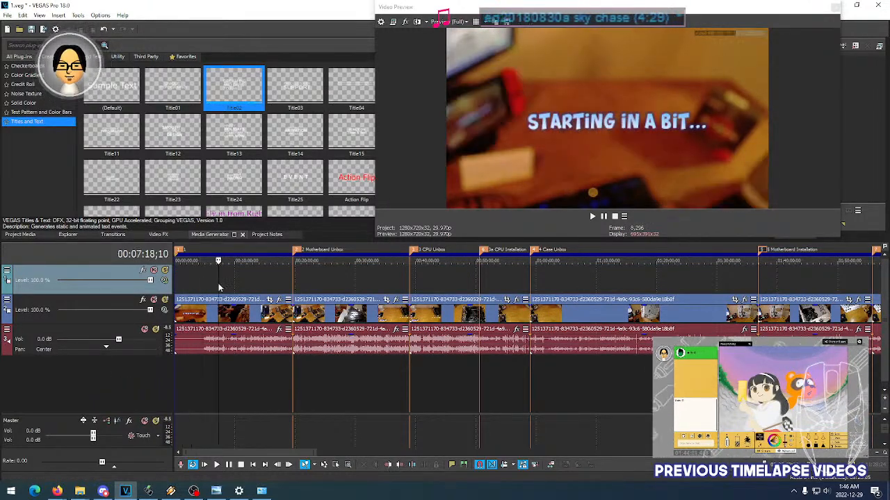
{"action": "left_click", "coordinate": [231, 283]}
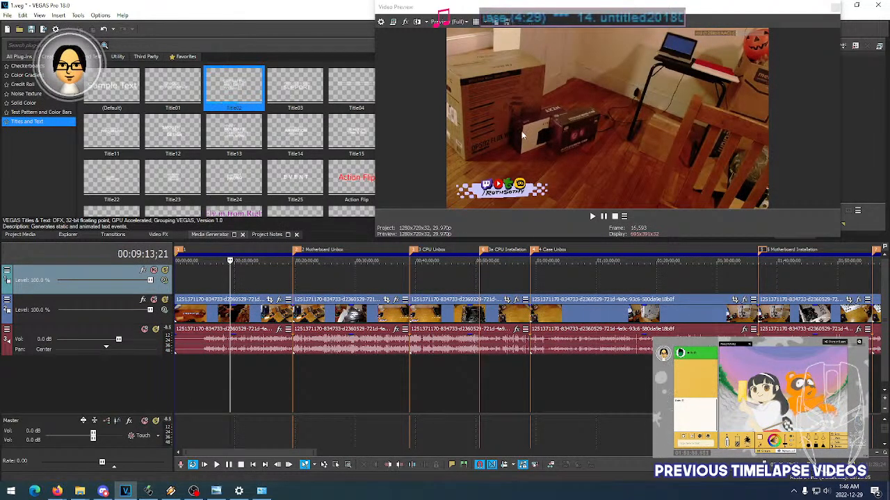
{"action": "left_click", "coordinate": [176, 277]}
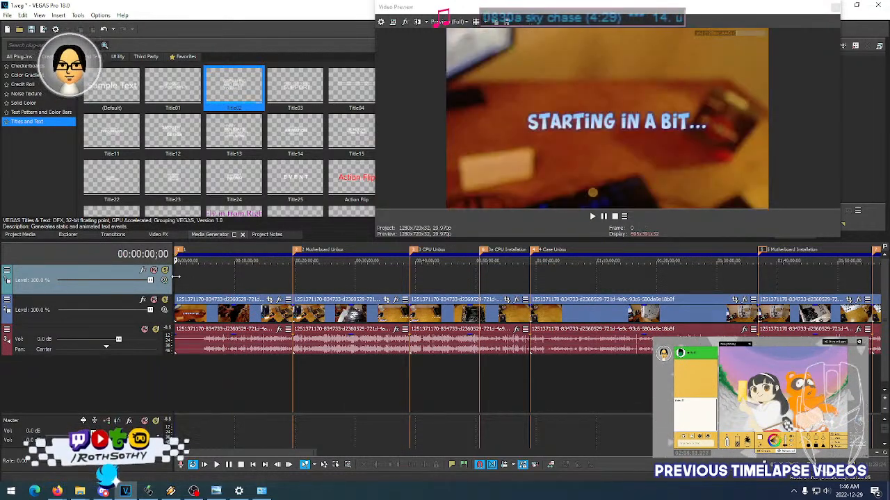
{"action": "left_click", "coordinate": [181, 277]}
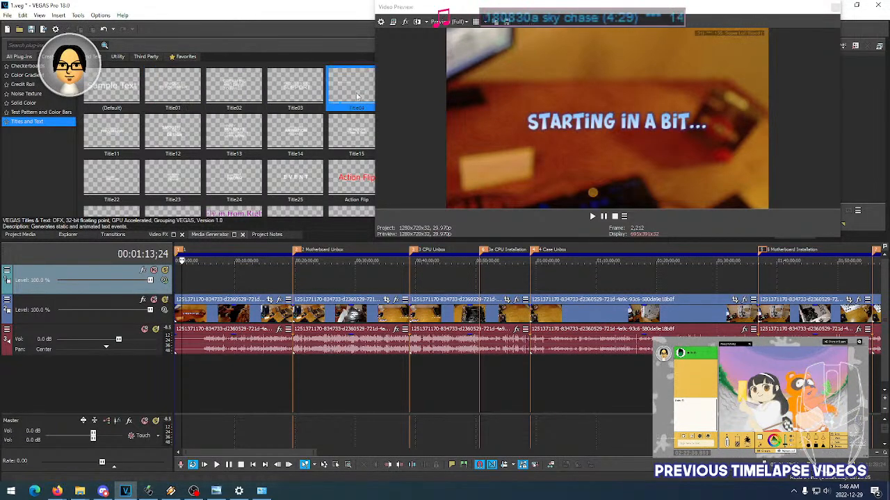
- Add the Title04 text preset at the playhead on the empty track and replace its text with "2022 PC Build"
{"action": "left_click_drag", "start_coordinate": [217, 243], "coordinate": [183, 281]}
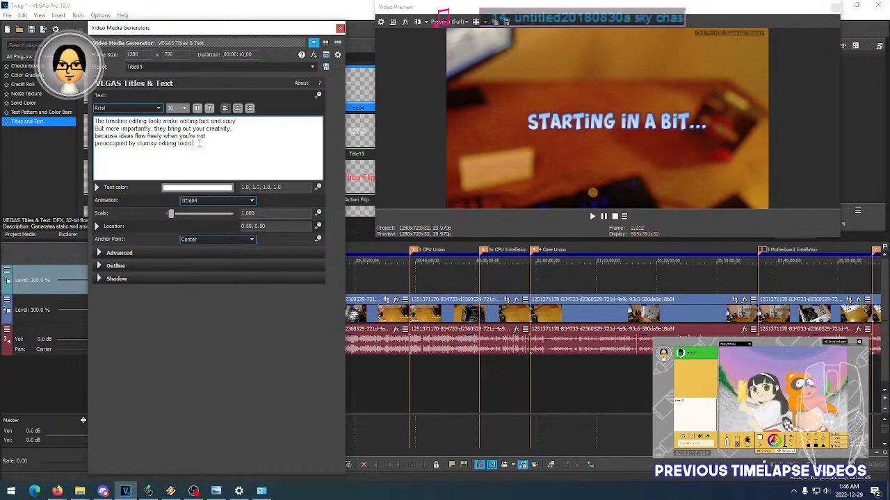
{"action": "key", "text": "ctrl+a"}
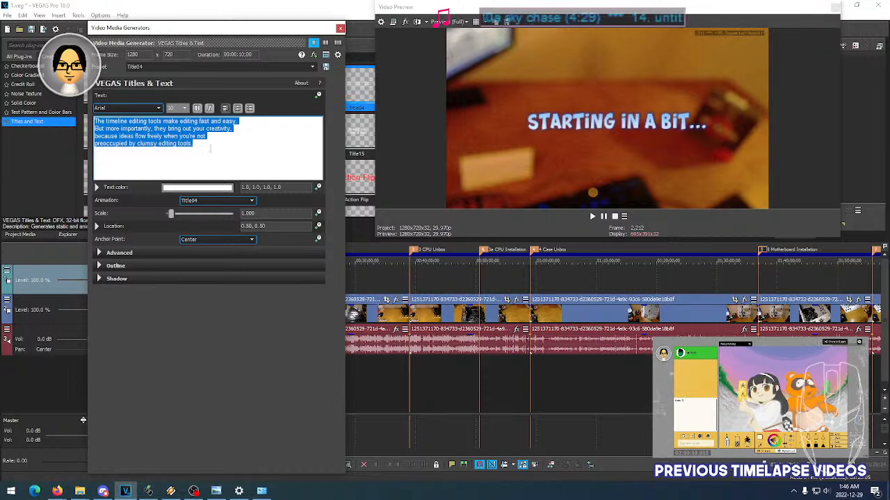
{"action": "key", "text": "BackSpace"}
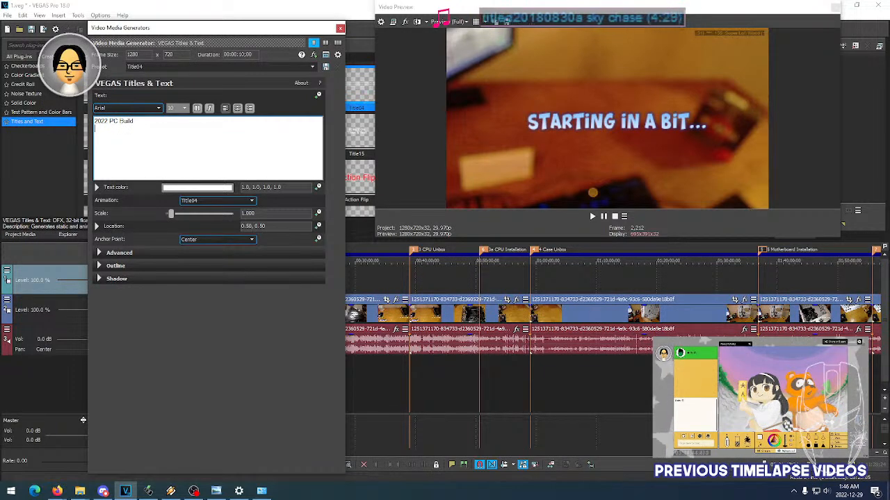
- Set the title's font to Bahnschrift
{"action": "left_click", "coordinate": [138, 109]}
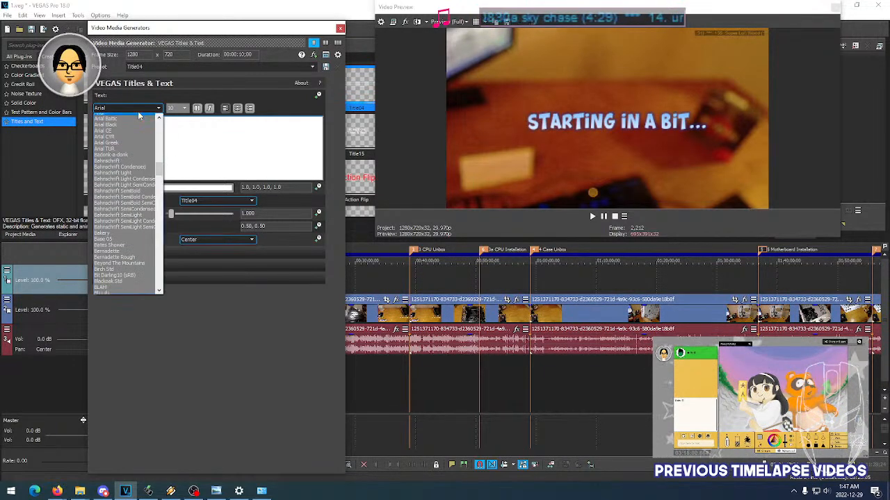
{"action": "left_click", "coordinate": [138, 111]}
{"action": "left_click", "coordinate": [139, 112]}
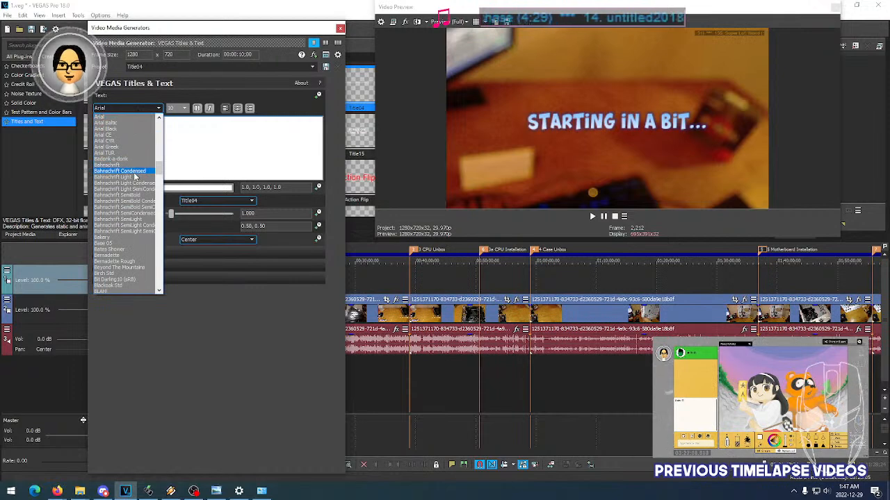
{"action": "left_click", "coordinate": [124, 167]}
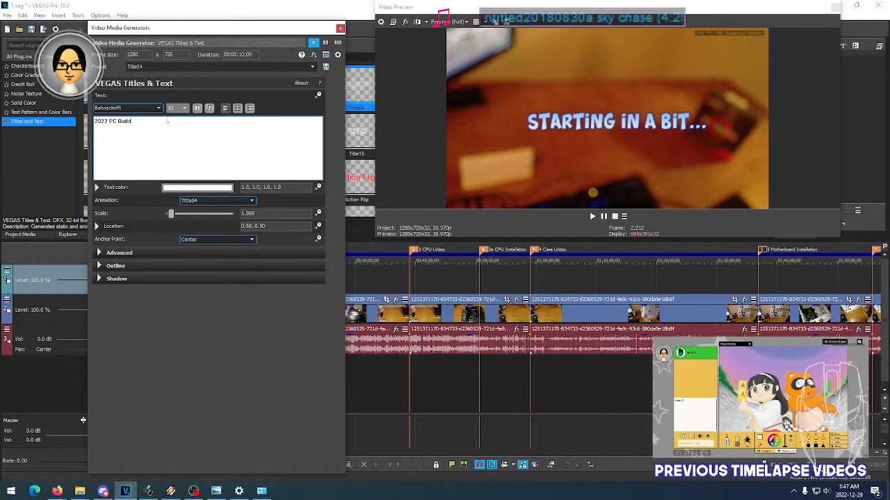
- Set the title text's font size to 22 and close its settings
{"action": "scroll", "coordinate": [178, 108], "scroll_direction": "up", "scroll_amount": 2}
{"action": "scroll", "coordinate": [178, 108], "scroll_direction": "down", "scroll_amount": 9}
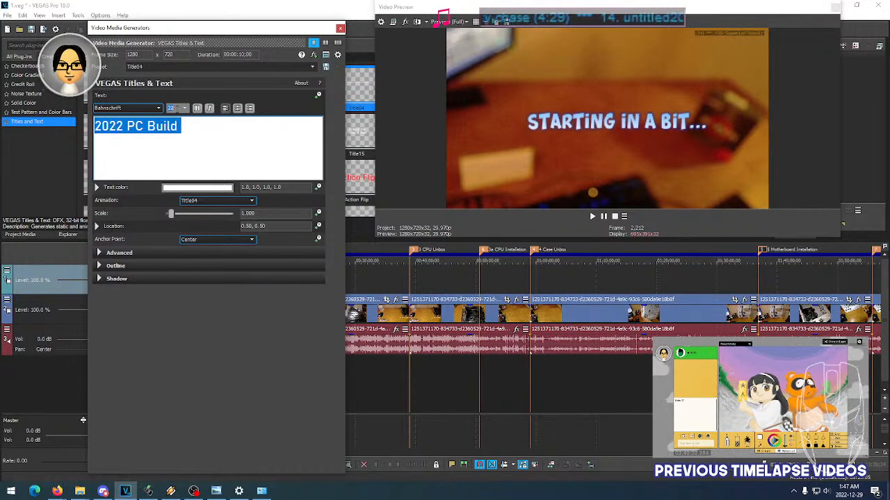
{"action": "left_click", "coordinate": [339, 28]}
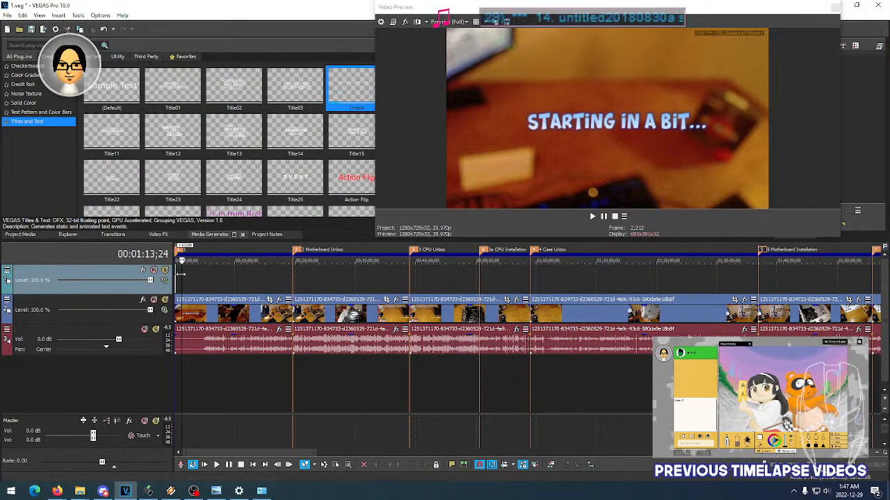
- Play the "2022 PC Build" title from the start of the project to check its text animation
{"action": "scroll", "coordinate": [181, 282], "scroll_direction": "up", "scroll_amount": 10}
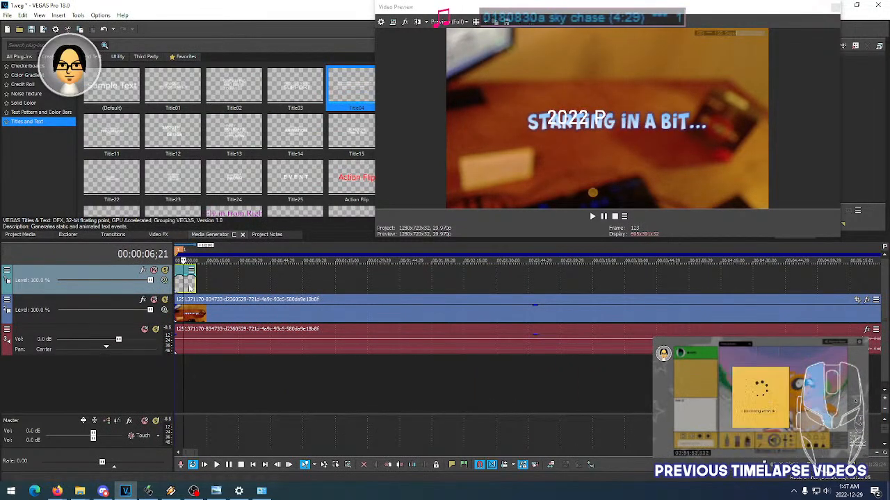
{"action": "left_click", "coordinate": [190, 287]}
{"action": "left_click", "coordinate": [180, 283]}
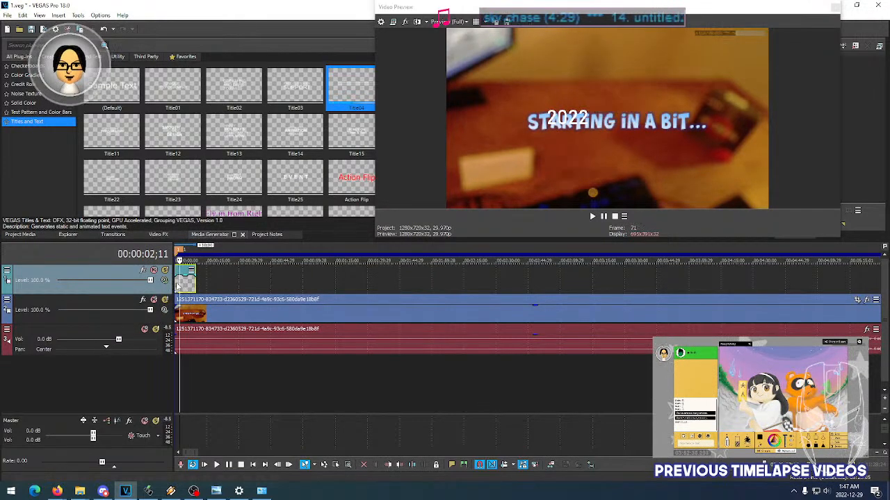
{"action": "left_click", "coordinate": [174, 282]}
{"action": "key", "text": "space"}
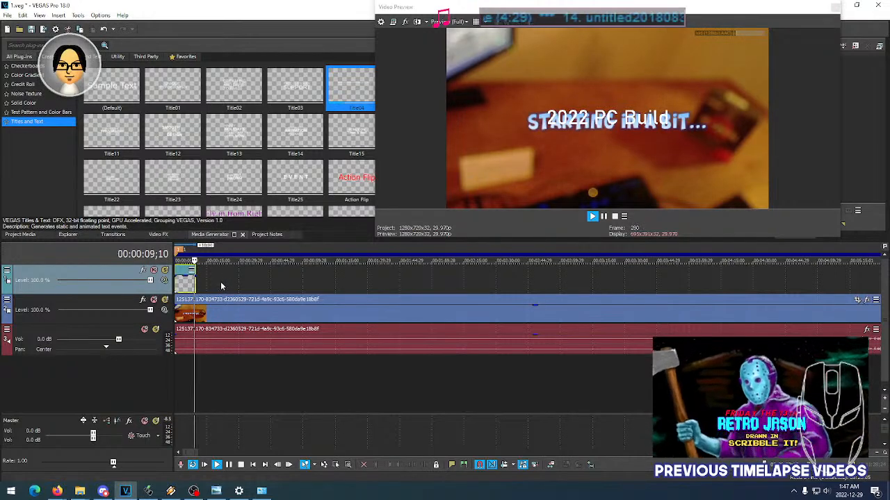
{"action": "left_click", "coordinate": [190, 285]}
{"action": "scroll", "coordinate": [190, 285], "scroll_direction": "up", "scroll_amount": 7}
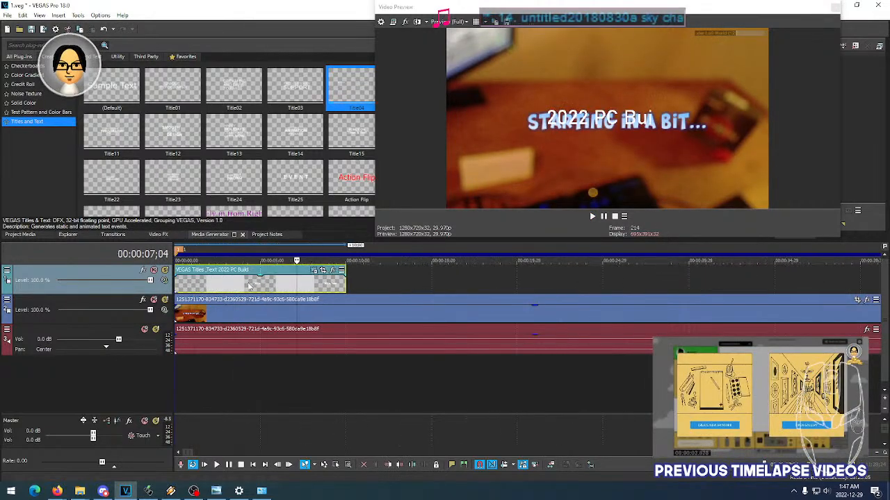
- Split the title event at 00:00:08;25 and time-compress the first part so it starts at about 00:00:06;19
{"action": "mouse_move", "coordinate": [346, 288]}
{"action": "left_mouse_down"}
{"action": "mouse_move", "coordinate": [398, 288]}
{"action": "mouse_move", "coordinate": [346, 287]}
{"action": "left_mouse_up"}
{"action": "left_click", "coordinate": [334, 287]}
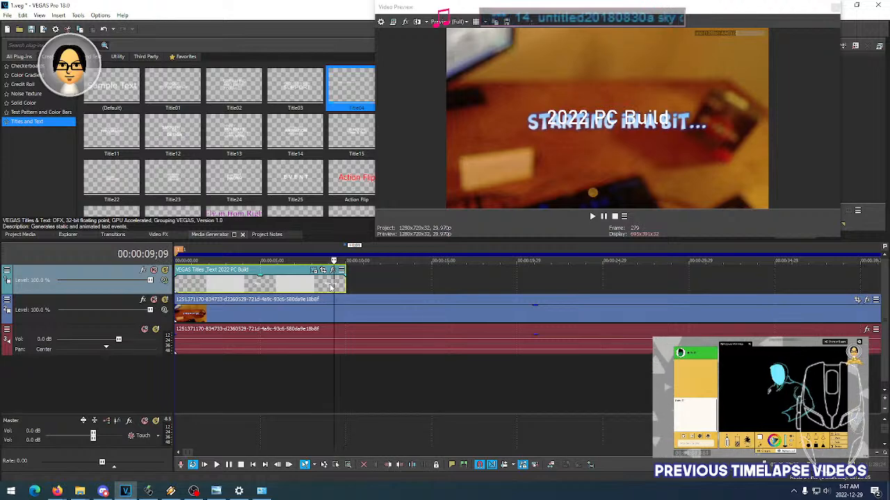
{"action": "key", "text": "Left"}
{"action": "key", "text": "Left"}
{"action": "key", "text": "Left"}
{"action": "key", "text": "Left"}
{"action": "key", "text": "Left"}
{"action": "key", "text": "Left"}
{"action": "key", "text": "Left"}
{"action": "key", "text": "Left"}
{"action": "key", "text": "Left"}
{"action": "key", "text": "Left"}
{"action": "key", "text": "Left"}
{"action": "key", "text": "Left"}
{"action": "key", "text": "Left"}
{"action": "key", "text": "Left"}
{"action": "key", "text": "Left"}
{"action": "key", "text": "Left"}
{"action": "key", "text": "Left"}
{"action": "key", "text": "Left"}
{"action": "key", "text": "Left"}
{"action": "key", "text": "Left"}
{"action": "key", "text": "Left"}
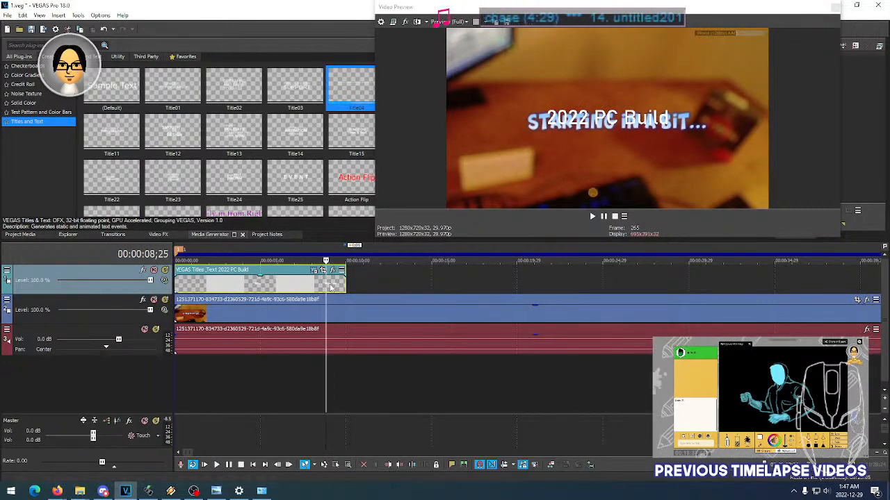
{"action": "left_click", "coordinate": [331, 286]}
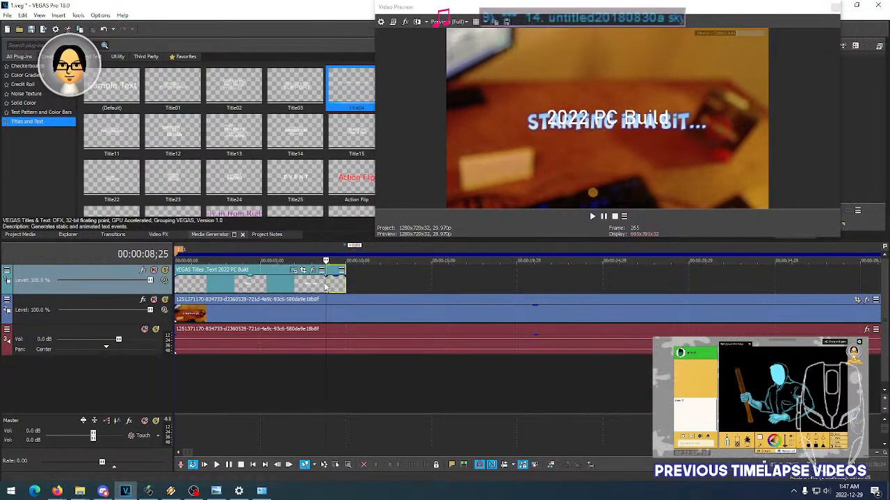
{"action": "left_click_drag", "start_coordinate": [325, 284], "coordinate": [307, 292]}
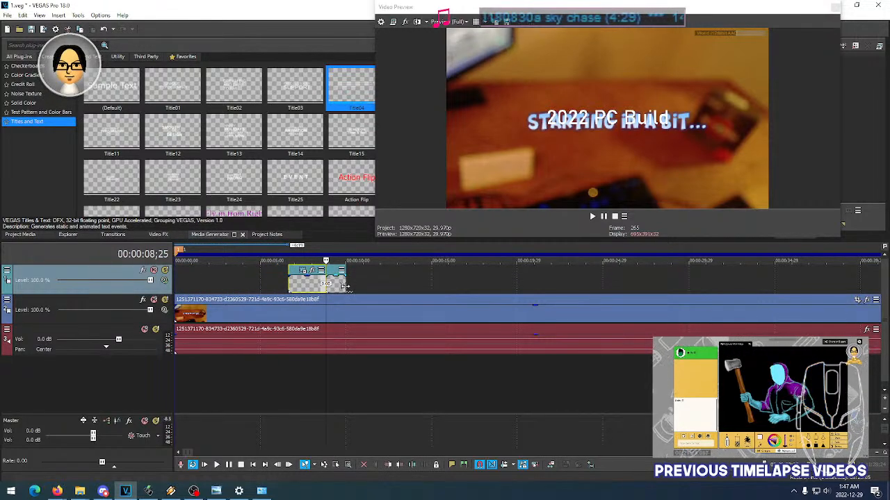
- Paste two independent copies of the ending title segment from 00:00:10;00 onward and lengthen the last copy
{"action": "left_click", "coordinate": [335, 284]}
{"action": "left_click", "coordinate": [345, 288]}
{"action": "key", "text": "ctrl+v"}
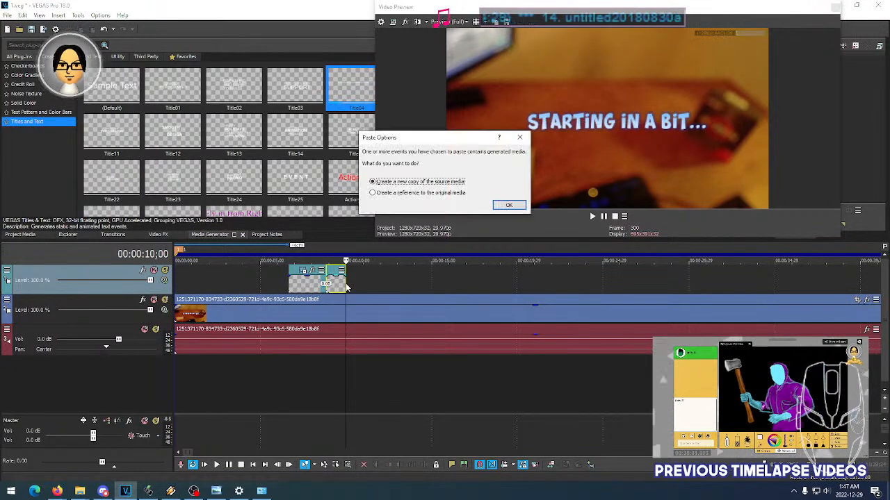
{"action": "left_click", "coordinate": [509, 206]}
{"action": "key", "text": "ctrl+v"}
{"action": "left_click", "coordinate": [509, 206]}
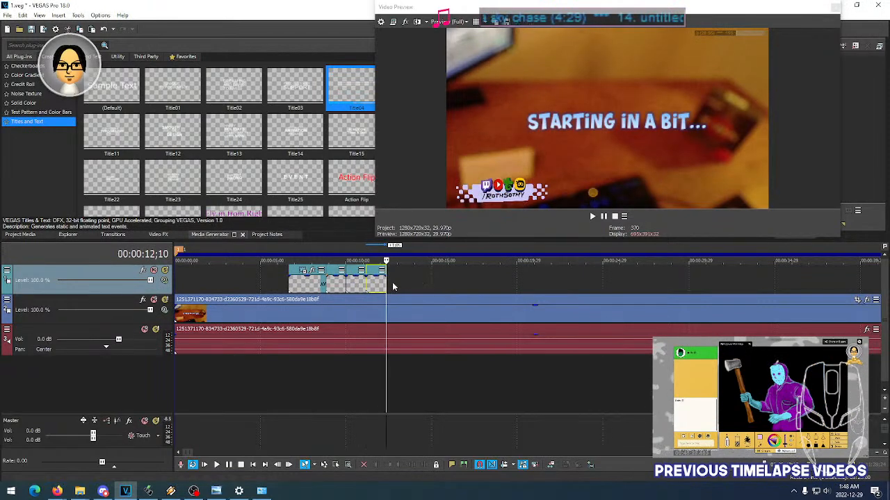
{"action": "left_click_drag", "start_coordinate": [386, 285], "coordinate": [445, 285]}
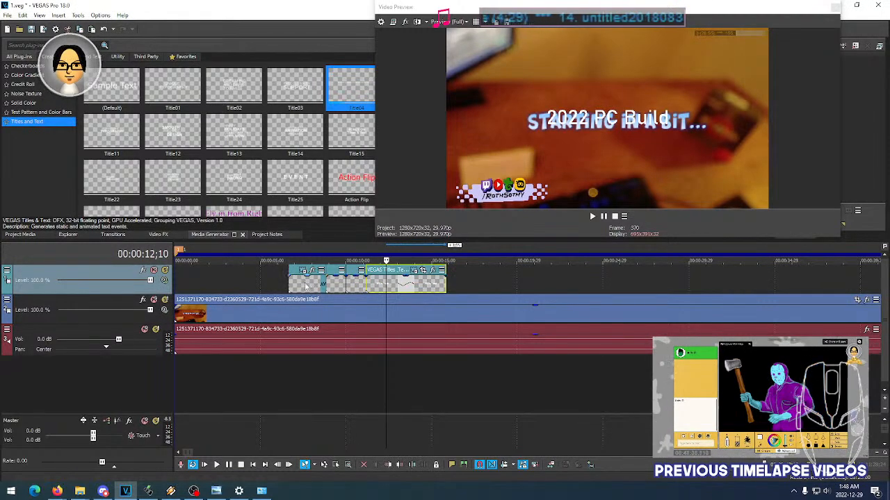
- Preview the title segments and move the title text below the "Starting in a bit..." caption, at location 0.50, 0.35
{"action": "double_click", "coordinate": [308, 285]}
{"action": "key", "text": "space"}
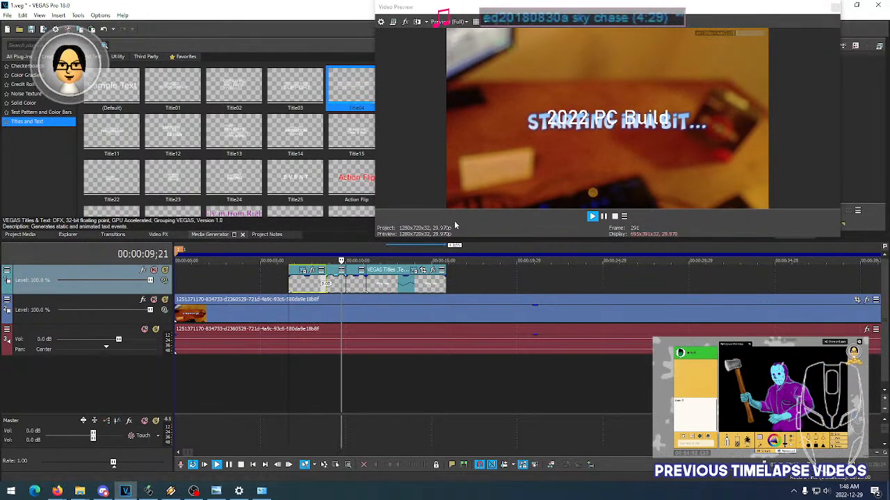
{"action": "key", "text": "space"}
{"action": "left_click", "coordinate": [303, 270]}
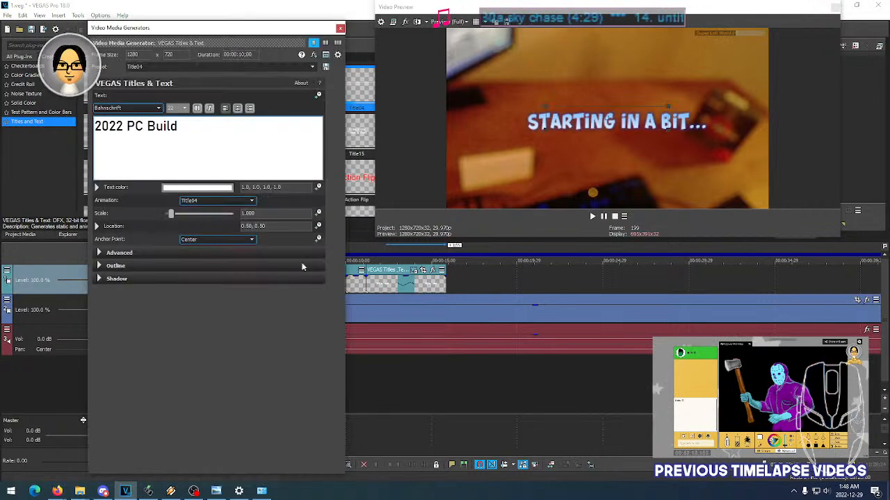
{"action": "left_click_drag", "start_coordinate": [607, 118], "coordinate": [605, 145]}
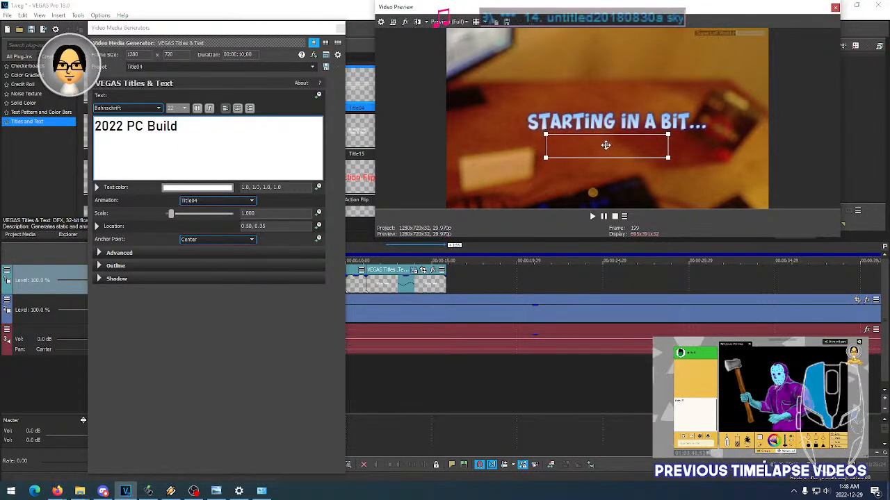
{"action": "left_click", "coordinate": [340, 27]}
- Check the repositioned title across the segments and delete the two pasted copies after 00:00:10;00
{"action": "key", "text": "space"}
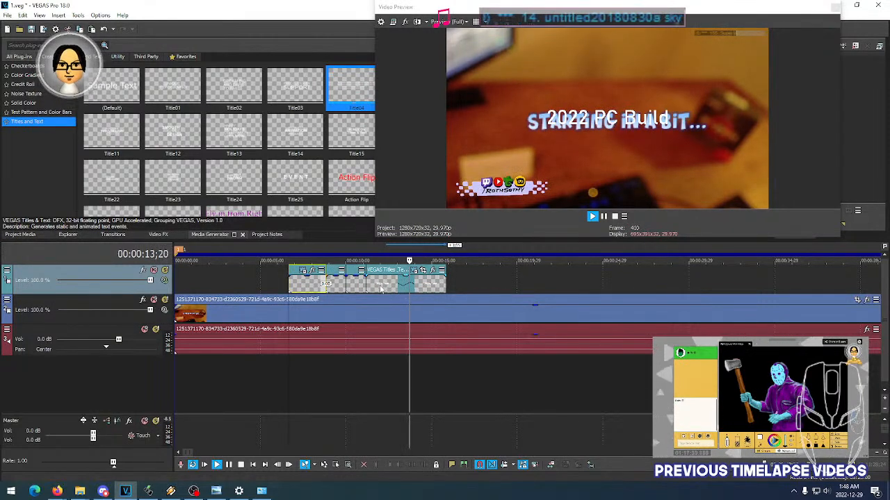
{"action": "left_click", "coordinate": [337, 287]}
{"action": "key", "text": "space"}
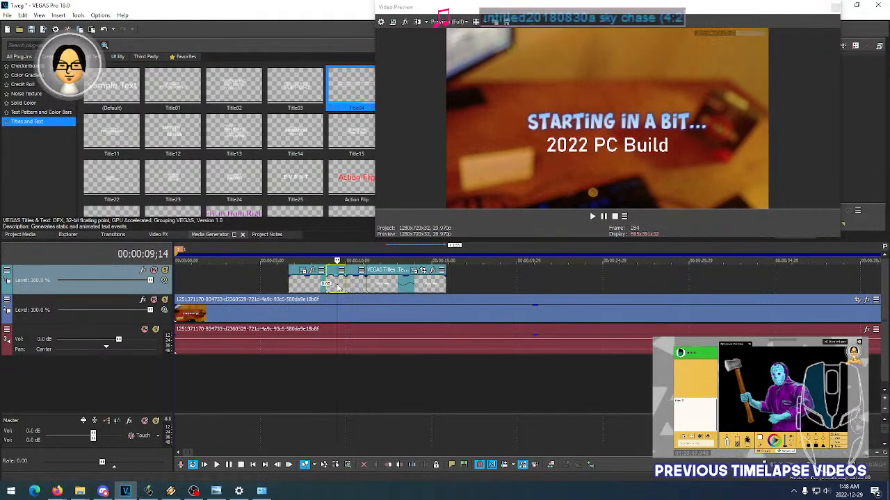
{"action": "left_click", "coordinate": [333, 288]}
{"action": "left_click", "coordinate": [356, 290]}
{"action": "left_click", "coordinate": [378, 291]}
{"action": "left_click", "coordinate": [360, 290]}
{"action": "key", "text": "Delete"}
{"action": "left_click", "coordinate": [381, 291]}
{"action": "key", "text": "Delete"}
- Extend the second title segment's end to about 00:00:13;15 and play across the join with the first segment
{"action": "left_click", "coordinate": [338, 285]}
{"action": "left_click_drag", "start_coordinate": [347, 286], "coordinate": [406, 285]}
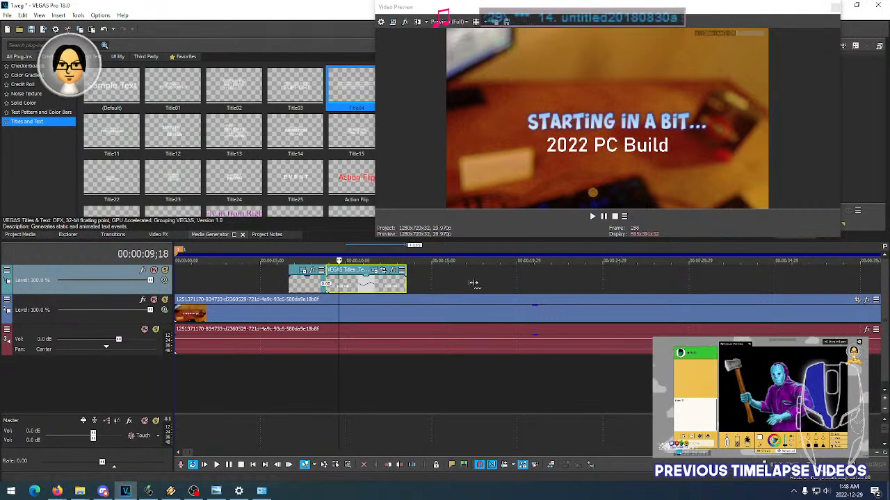
{"action": "left_click", "coordinate": [332, 290]}
{"action": "left_click", "coordinate": [311, 289]}
{"action": "key", "text": "space"}
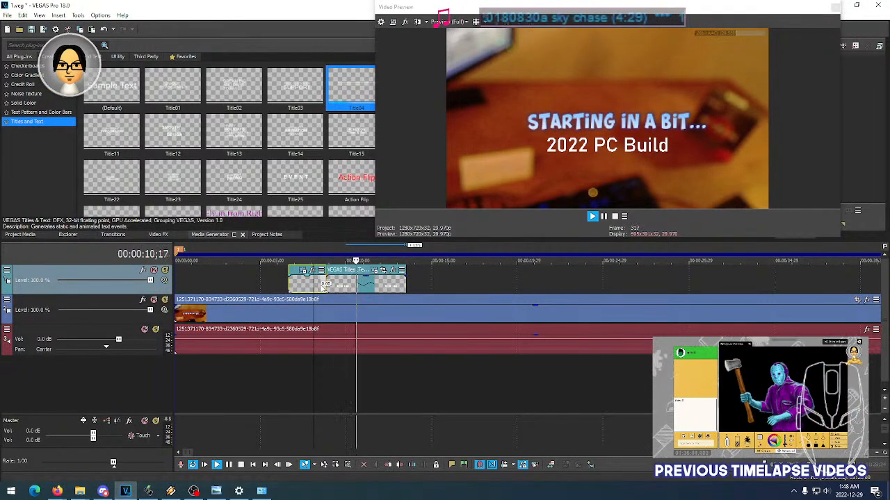
{"action": "key", "text": "space"}
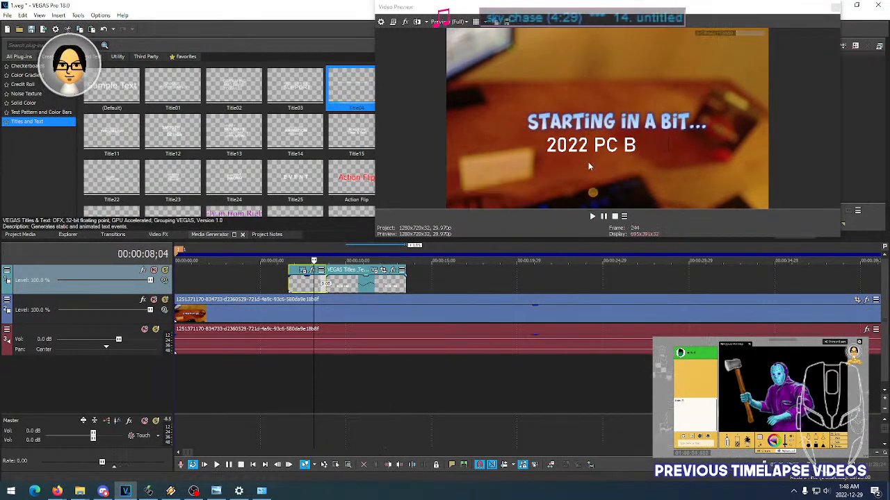
- Compare frames of the animated first title segment and the static second segment on both sides of the split
{"action": "left_click", "coordinate": [337, 289]}
{"action": "left_click", "coordinate": [308, 286]}
{"action": "left_click", "coordinate": [351, 290]}
{"action": "left_click", "coordinate": [313, 292]}
{"action": "left_click", "coordinate": [351, 291]}
{"action": "left_click", "coordinate": [317, 291]}
{"action": "left_click", "coordinate": [346, 291]}
{"action": "left_click", "coordinate": [308, 291]}
{"action": "left_click", "coordinate": [336, 292]}
{"action": "left_click", "coordinate": [304, 292]}
{"action": "left_click", "coordinate": [334, 291]}
{"action": "left_click", "coordinate": [298, 291]}
{"action": "left_click", "coordinate": [340, 290]}
{"action": "left_click", "coordinate": [306, 289]}
{"action": "left_click", "coordinate": [342, 289]}
{"action": "left_click", "coordinate": [312, 290]}
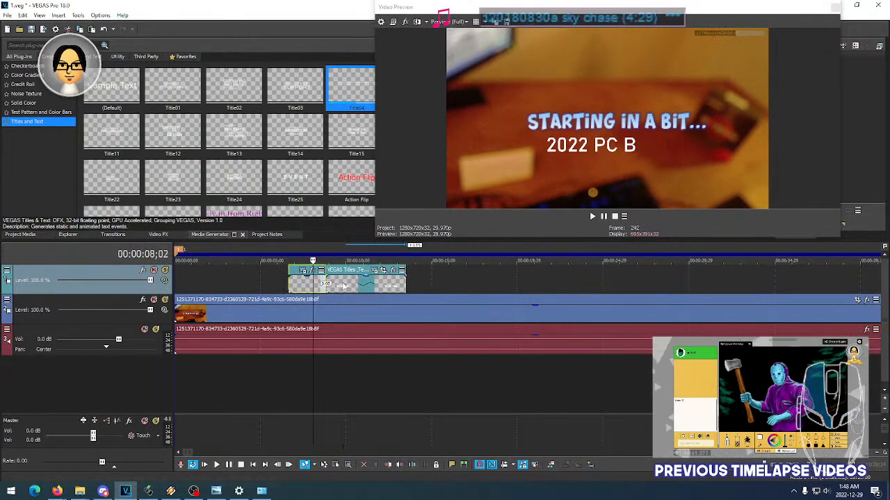
{"action": "left_click", "coordinate": [342, 289]}
{"action": "left_click", "coordinate": [311, 290]}
{"action": "left_click", "coordinate": [340, 289]}
{"action": "left_click", "coordinate": [311, 290]}
{"action": "left_click", "coordinate": [343, 290]}
{"action": "left_click", "coordinate": [317, 289]}
{"action": "left_click", "coordinate": [343, 290]}
{"action": "left_click", "coordinate": [309, 290]}
{"action": "left_click", "coordinate": [346, 290]}
{"action": "left_click", "coordinate": [311, 289]}
{"action": "left_click", "coordinate": [350, 289]}
{"action": "left_click", "coordinate": [312, 288]}
{"action": "left_click", "coordinate": [343, 288]}
{"action": "left_click", "coordinate": [310, 289]}
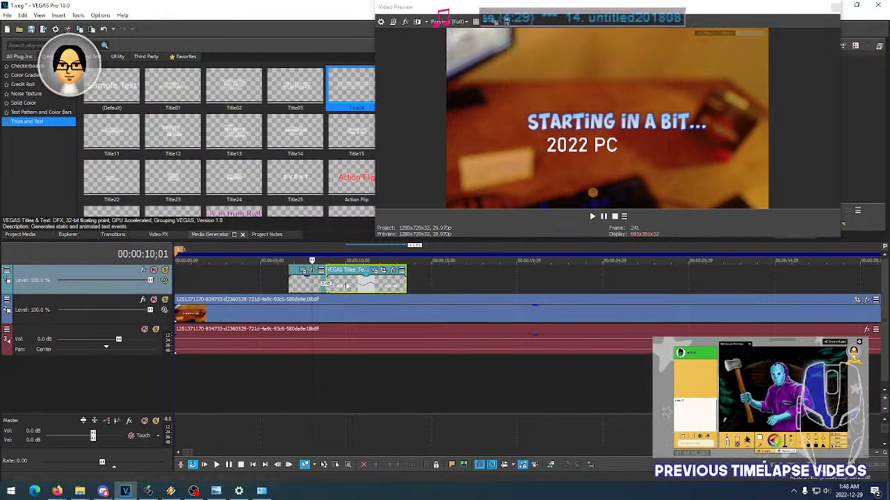
{"action": "left_click", "coordinate": [316, 289]}
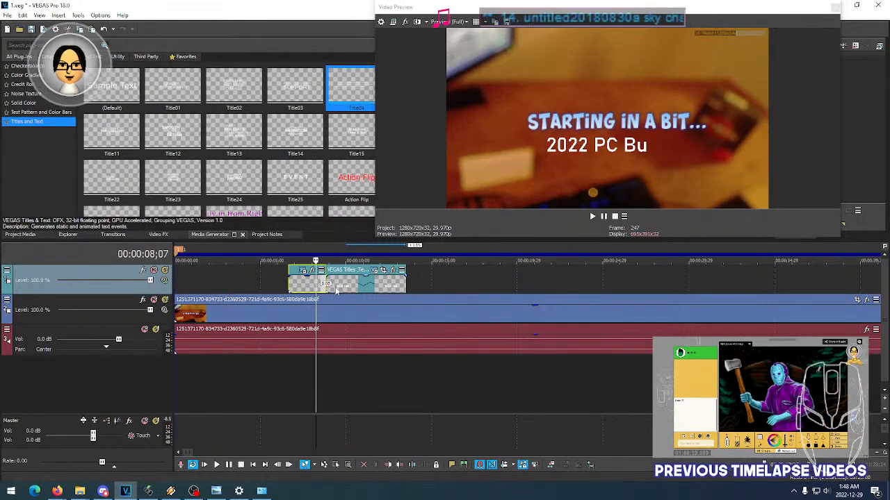
{"action": "left_click", "coordinate": [342, 289]}
{"action": "left_click", "coordinate": [305, 290]}
{"action": "left_click", "coordinate": [344, 289]}
{"action": "left_click", "coordinate": [309, 289]}
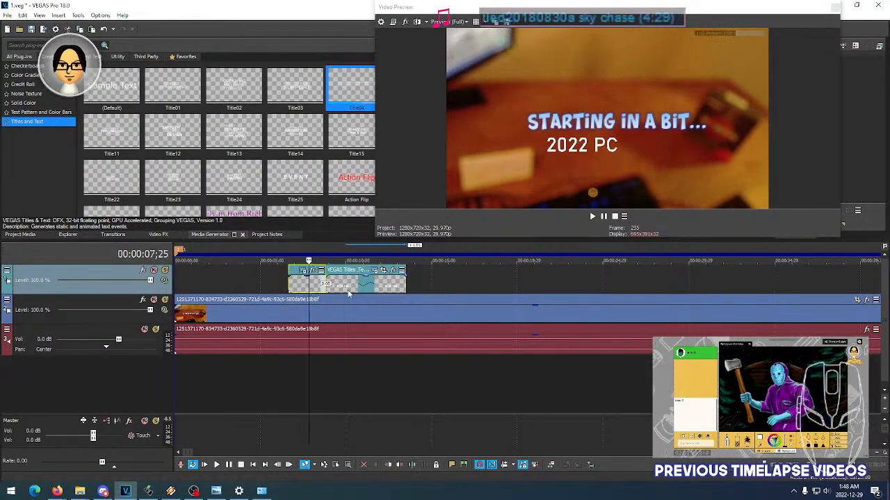
{"action": "left_click", "coordinate": [296, 289]}
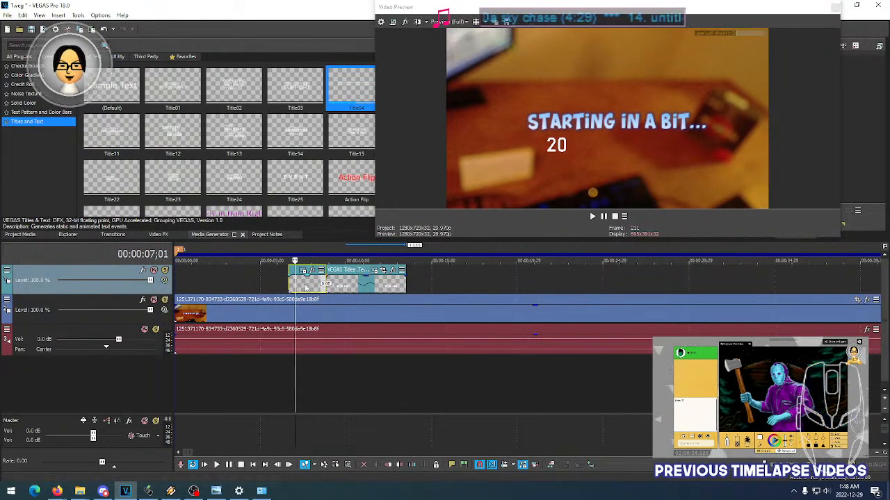
- Check the title at 00:00:12;10 and replay it from about 00:00:08 in the first segment
{"action": "left_click", "coordinate": [386, 292]}
{"action": "scroll", "coordinate": [398, 292], "scroll_direction": "down", "scroll_amount": 4}
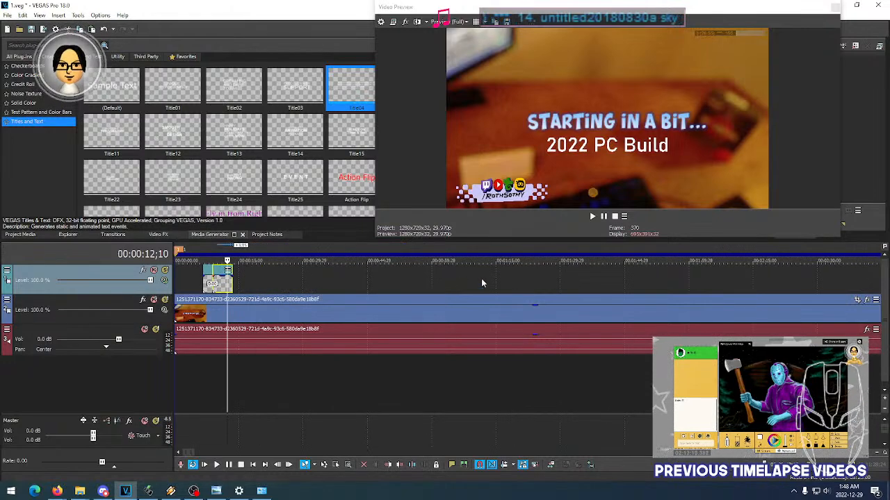
{"action": "scroll", "coordinate": [309, 279], "scroll_direction": "up", "scroll_amount": 4}
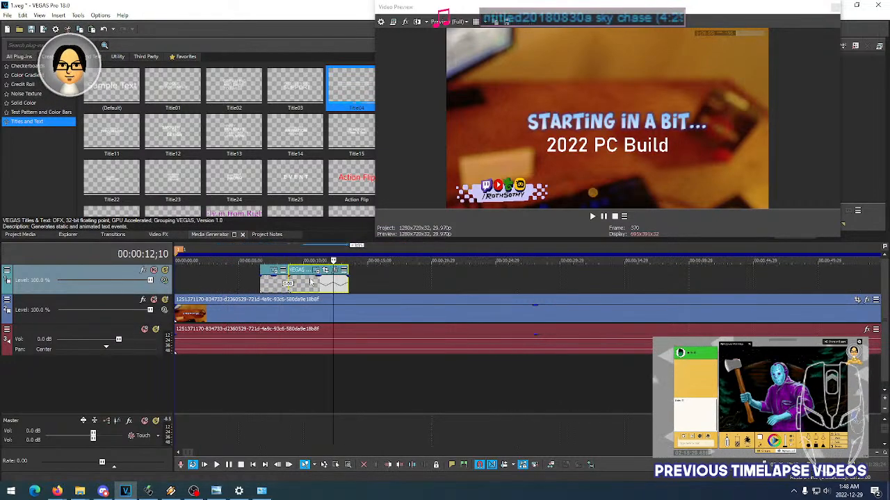
{"action": "left_click", "coordinate": [309, 285]}
{"action": "key", "text": "space"}
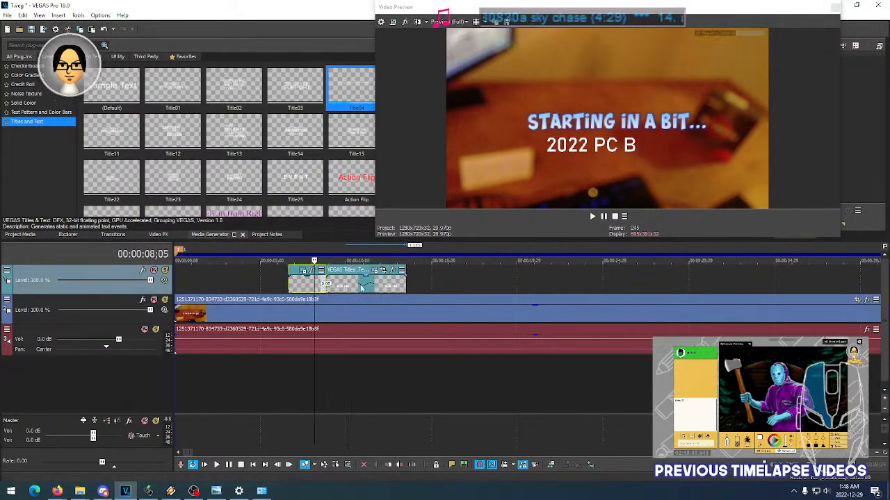
{"action": "key", "text": "space"}
{"action": "scroll", "coordinate": [312, 289], "scroll_direction": "up", "scroll_amount": 2}
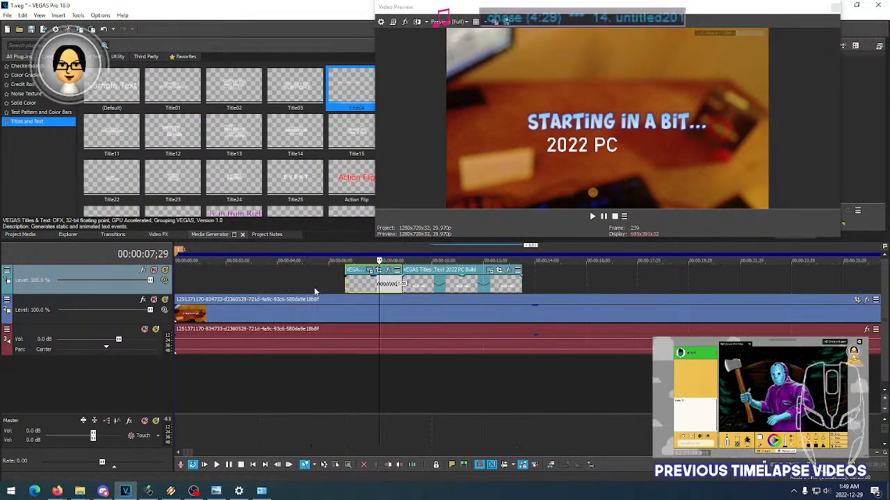
- Survey the whole project timeline and examine frames at the start of the CPU Cooler Unbox and Install section
{"action": "scroll", "coordinate": [435, 288], "scroll_direction": "down", "scroll_amount": 8}
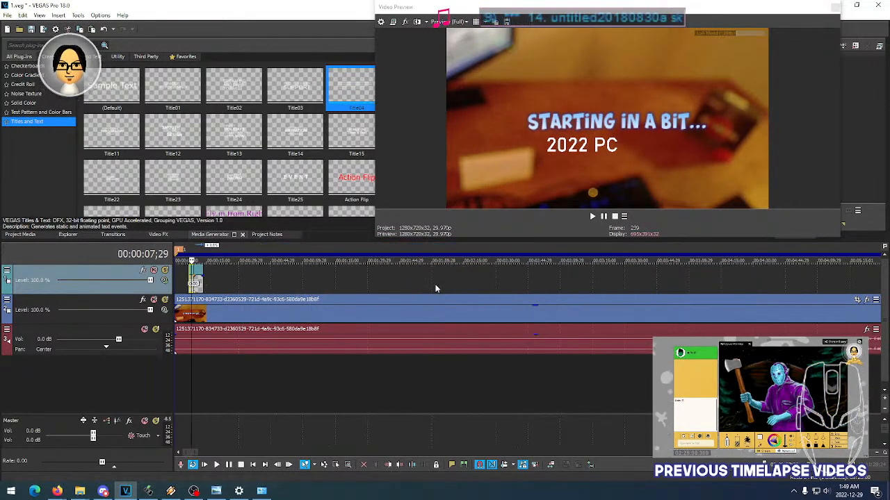
{"action": "scroll", "coordinate": [433, 284], "scroll_direction": "down", "scroll_amount": 5}
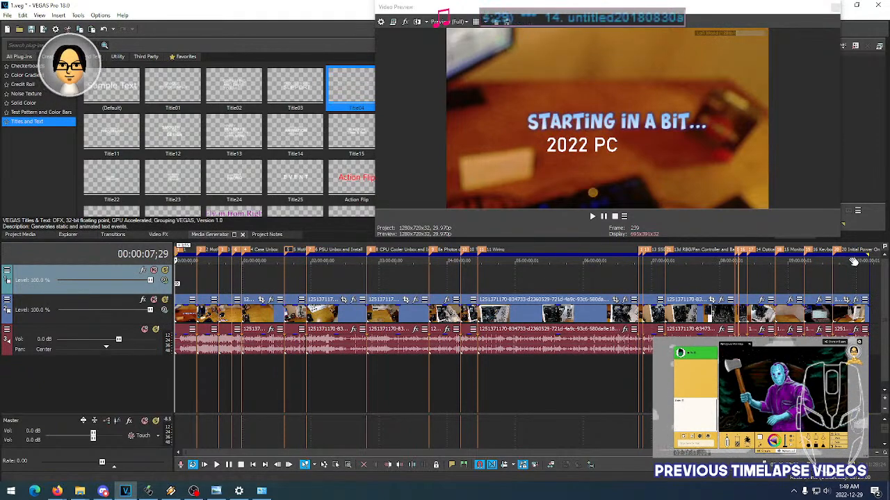
{"action": "scroll", "coordinate": [841, 277], "scroll_direction": "up", "scroll_amount": 4}
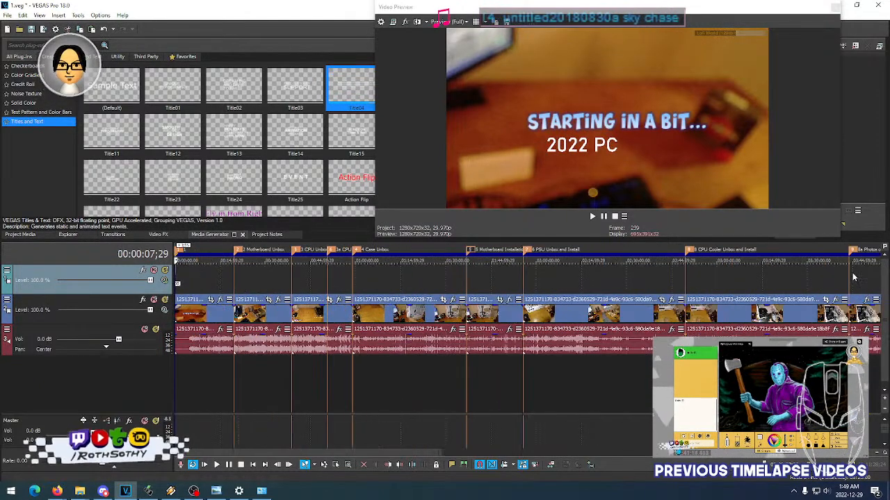
{"action": "scroll", "coordinate": [713, 270], "scroll_direction": "down", "scroll_amount": 1}
{"action": "scroll", "coordinate": [710, 271], "scroll_direction": "down", "scroll_amount": 2}
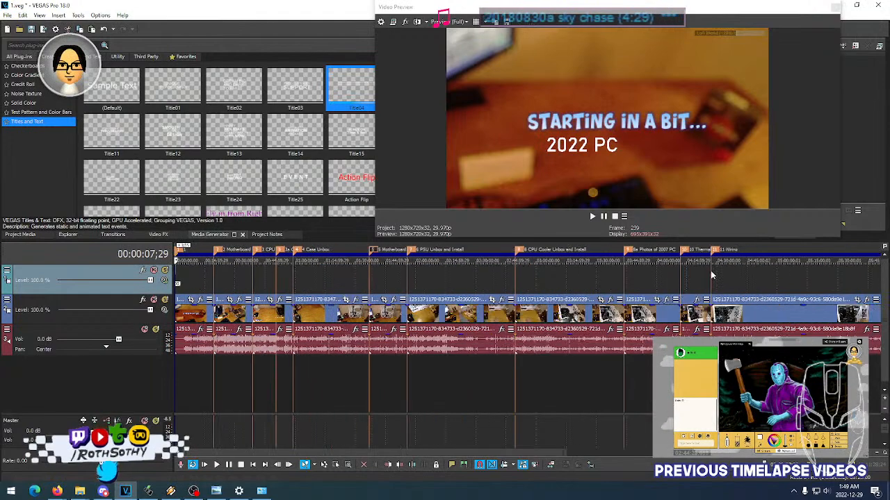
{"action": "left_click", "coordinate": [533, 279]}
{"action": "left_click", "coordinate": [548, 279]}
{"action": "left_click", "coordinate": [565, 278]}
{"action": "left_click", "coordinate": [555, 279]}
{"action": "left_click", "coordinate": [532, 280]}
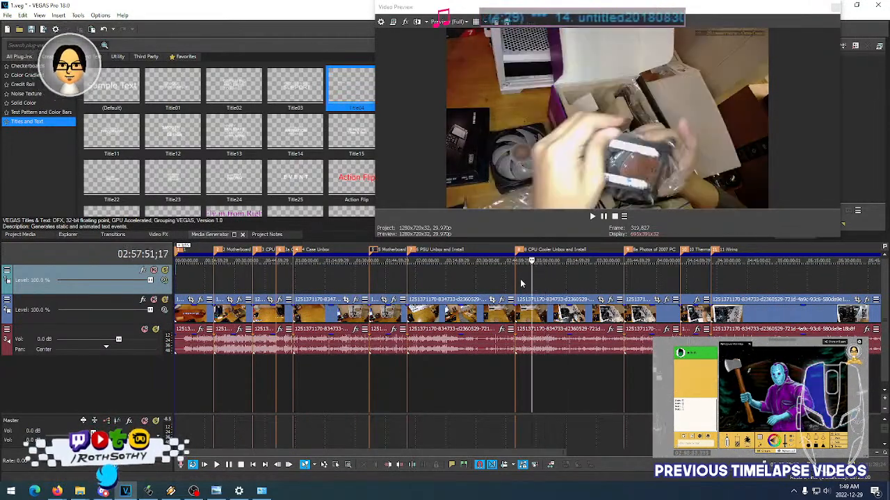
- Examine frames through the CPU Cooler Unbox and Install section, from the unboxing to the cooler mounted in the case
{"action": "left_click", "coordinate": [519, 282]}
{"action": "left_click", "coordinate": [515, 281]}
{"action": "left_click", "coordinate": [530, 282]}
{"action": "left_click", "coordinate": [535, 282]}
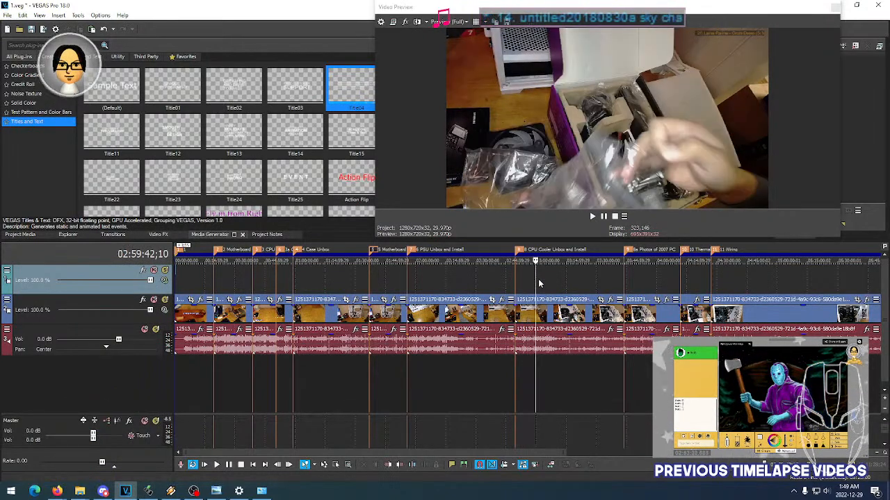
{"action": "left_click", "coordinate": [551, 280]}
{"action": "left_click", "coordinate": [575, 280]}
{"action": "left_click", "coordinate": [591, 280]}
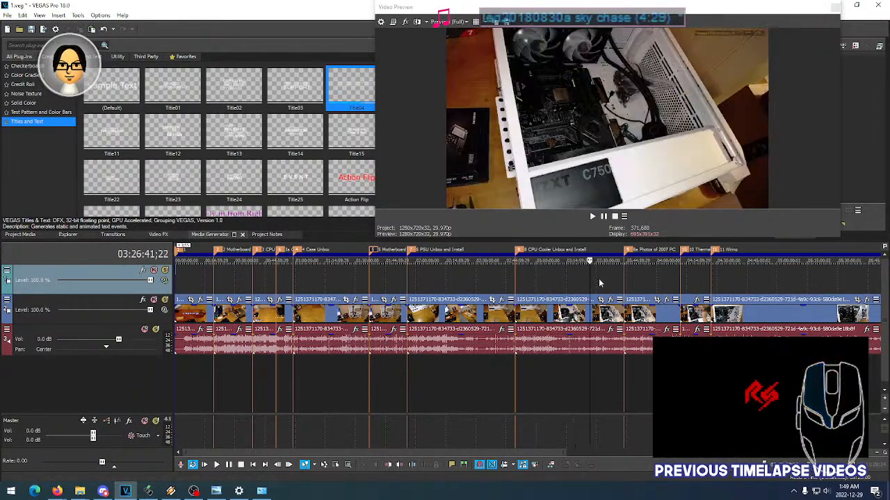
{"action": "left_click", "coordinate": [599, 279]}
- Recheck the CPU Cooler Unbox and Install section from about 02:56:14 to its end, comparing frames around 03:25:46
{"action": "left_click", "coordinate": [529, 276]}
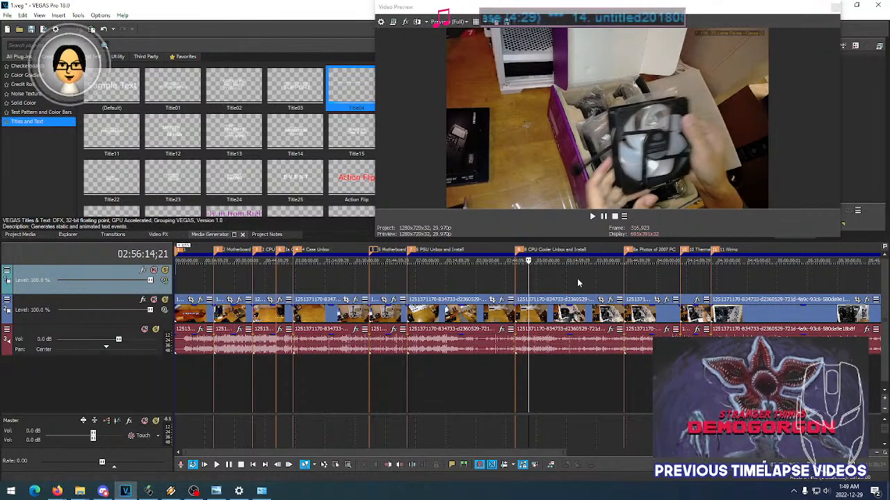
{"action": "left_click", "coordinate": [577, 278]}
{"action": "left_click", "coordinate": [610, 278]}
{"action": "left_click", "coordinate": [617, 278]}
{"action": "left_click", "coordinate": [589, 280]}
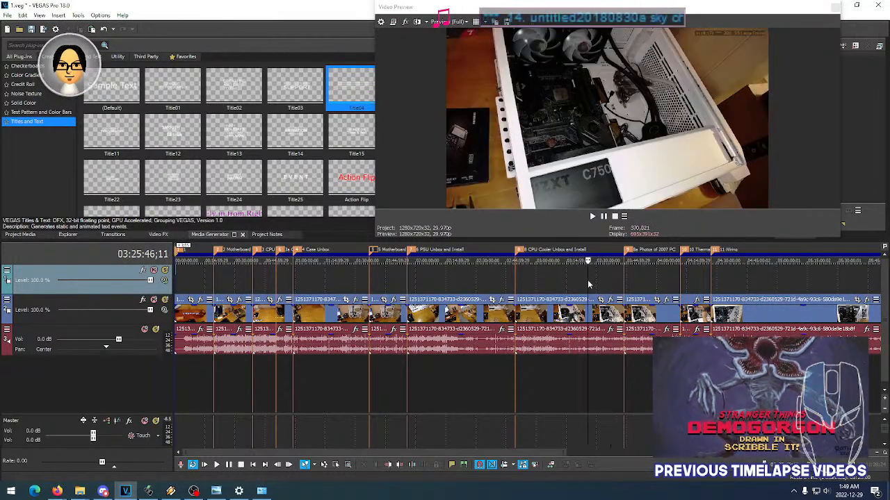
{"action": "left_click", "coordinate": [574, 285]}
{"action": "left_click", "coordinate": [590, 280]}
{"action": "left_click", "coordinate": [603, 279]}
{"action": "left_click", "coordinate": [592, 281]}
{"action": "left_click", "coordinate": [602, 282]}
- Survey frames across the Photos of 2007 PC section, from near its start to about 04:04:31
{"action": "left_click", "coordinate": [633, 283]}
{"action": "left_click", "coordinate": [650, 279]}
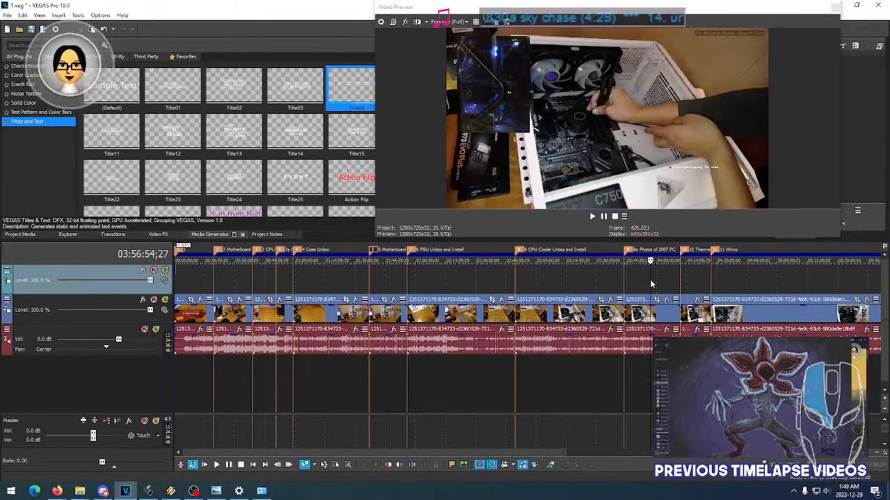
{"action": "left_click", "coordinate": [633, 283]}
{"action": "left_click", "coordinate": [649, 280]}
{"action": "left_click", "coordinate": [659, 282]}
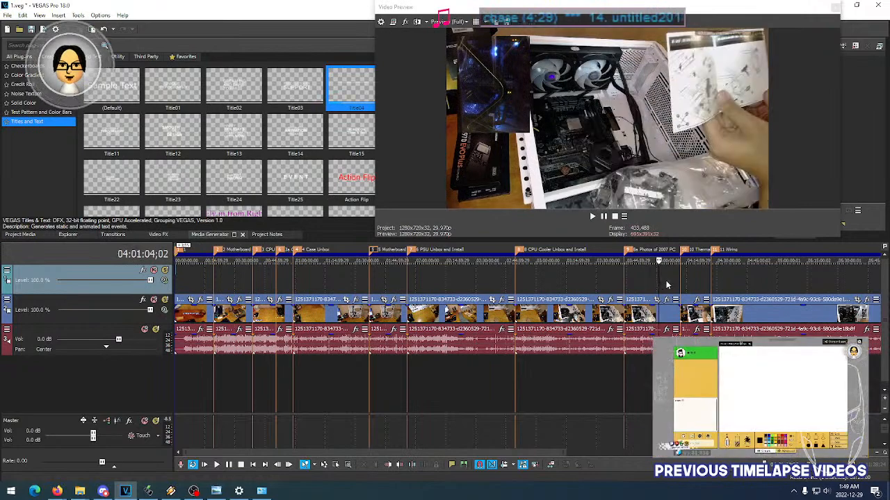
{"action": "left_click", "coordinate": [666, 281]}
{"action": "left_click", "coordinate": [643, 281]}
{"action": "left_click", "coordinate": [658, 281]}
{"action": "left_click", "coordinate": [666, 285]}
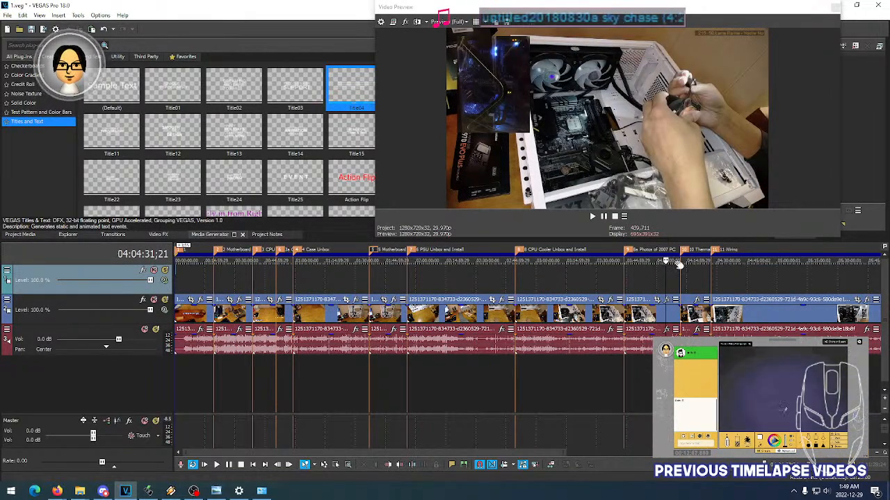
- Compare frames in the latter half of the Photos of 2007 PC section, around 04:02:13, to identify the work shown
{"action": "left_click", "coordinate": [668, 281]}
{"action": "left_click", "coordinate": [672, 282]}
{"action": "left_click", "coordinate": [658, 284]}
{"action": "left_click", "coordinate": [646, 285]}
{"action": "left_click", "coordinate": [658, 284]}
{"action": "left_click", "coordinate": [665, 284]}
{"action": "left_click", "coordinate": [653, 284]}
{"action": "left_click", "coordinate": [661, 285]}
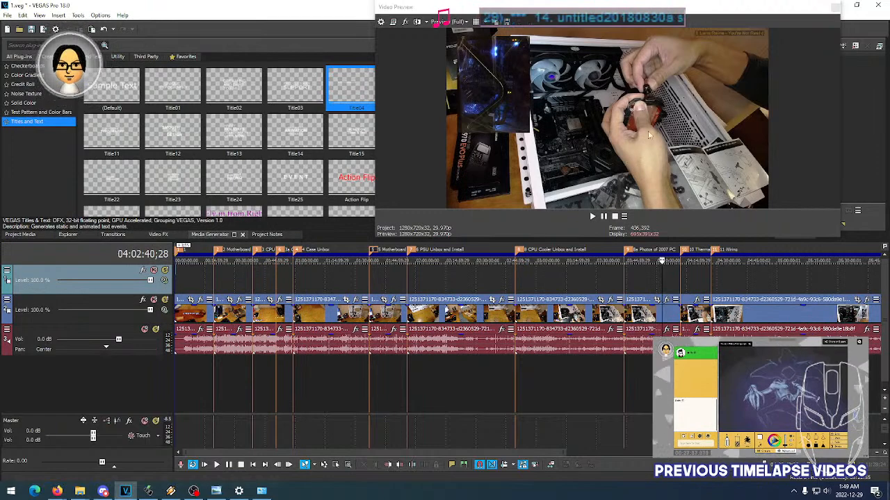
{"action": "left_click", "coordinate": [660, 284]}
{"action": "left_click", "coordinate": [676, 285]}
{"action": "left_click", "coordinate": [667, 285]}
{"action": "left_click", "coordinate": [656, 283]}
{"action": "left_click", "coordinate": [654, 283]}
{"action": "left_click", "coordinate": [661, 284]}
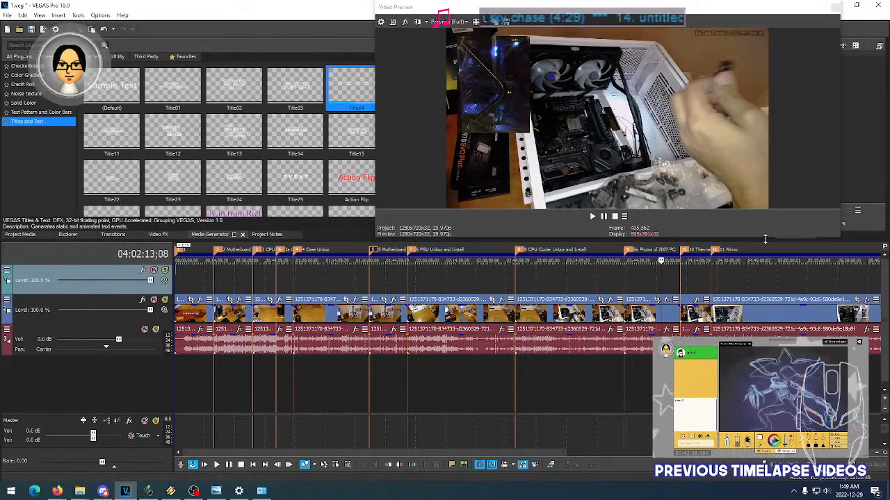
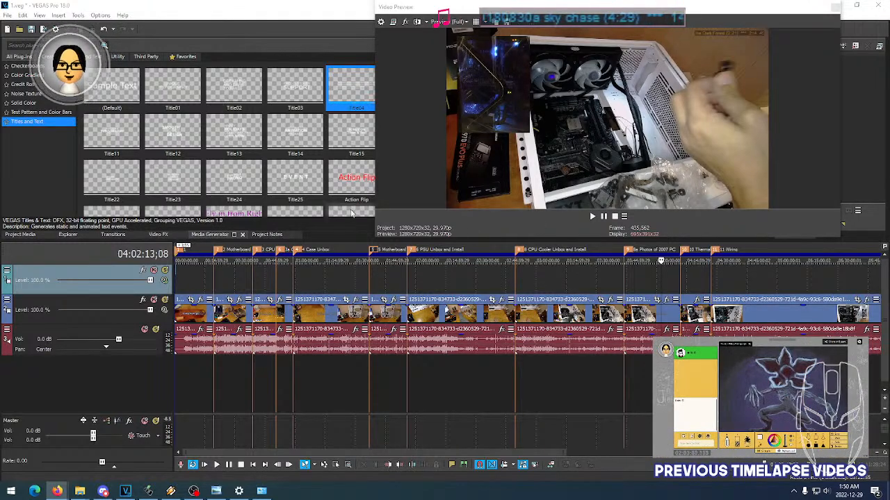
- Narrow the video preview window so that more of the title presets are uncovered
{"action": "left_click", "coordinate": [814, 149]}
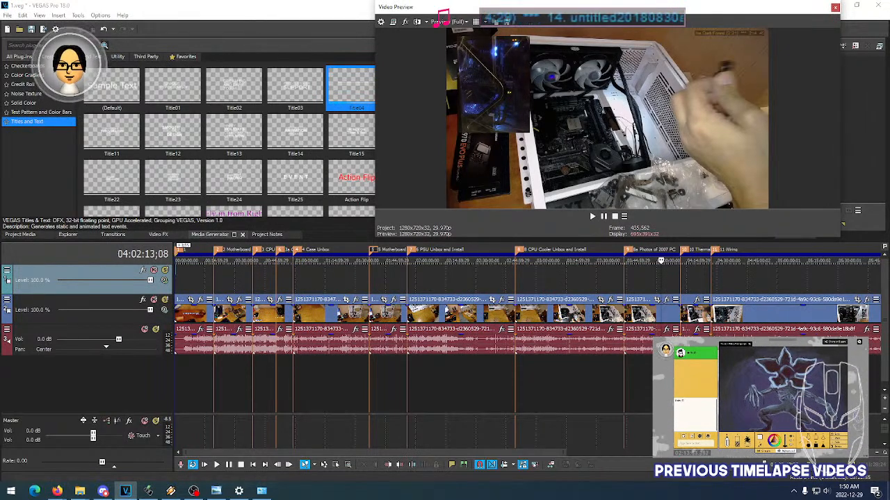
{"action": "key", "text": "alt+Tab"}
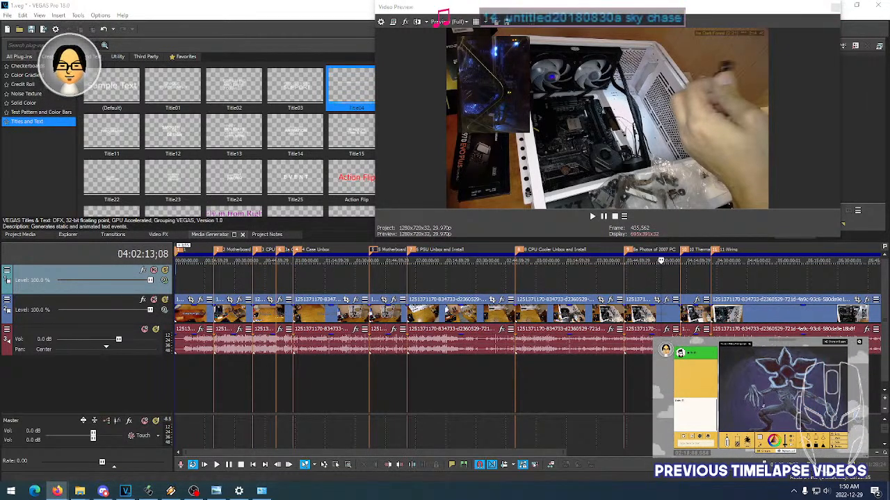
{"action": "left_click", "coordinate": [770, 134]}
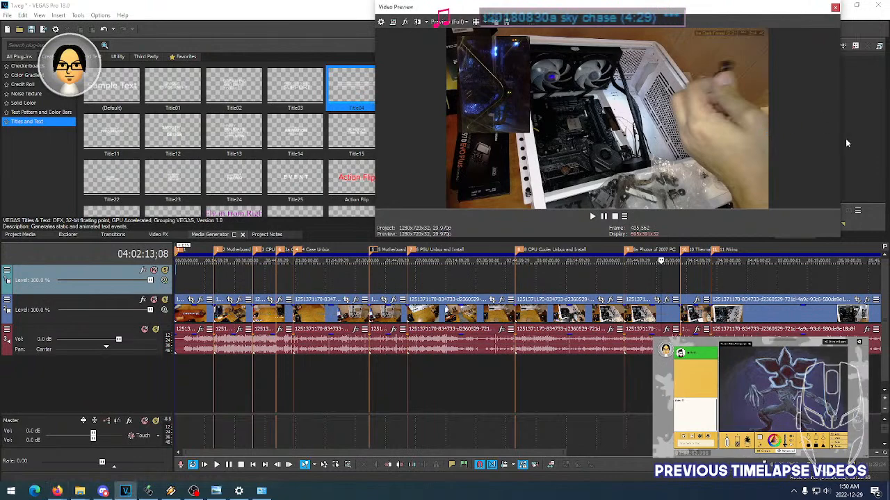
{"action": "left_click_drag", "start_coordinate": [375, 149], "coordinate": [445, 148]}
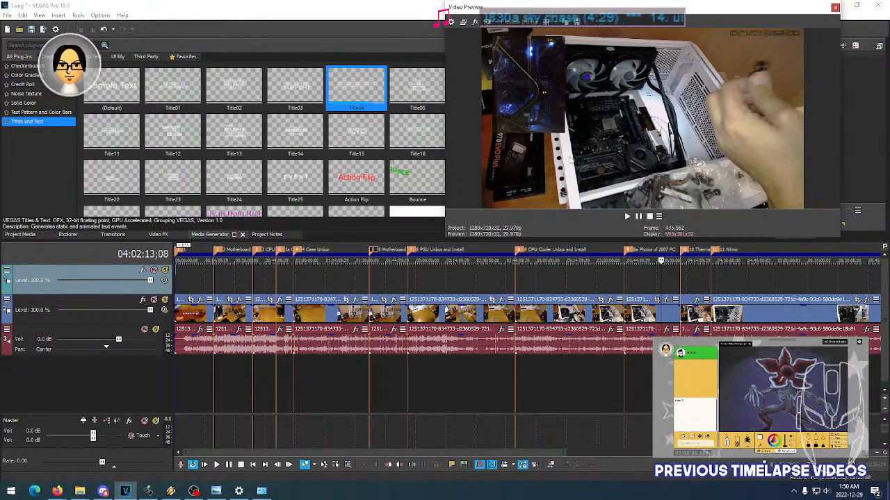
- Sample frames from the Photos of 2007 PC, Thermal, Wiring, SSD Unbox and RGB/Fan Controller sections
{"action": "left_click", "coordinate": [648, 251]}
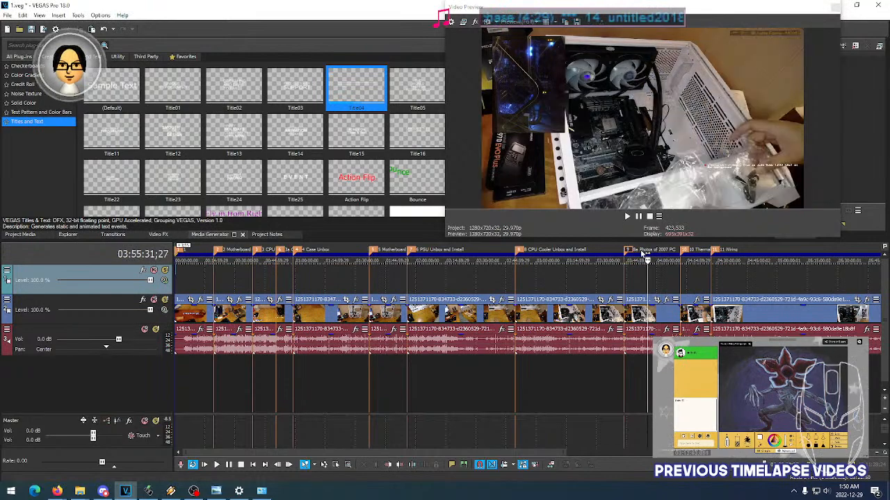
{"action": "left_click", "coordinate": [640, 253]}
{"action": "left_click", "coordinate": [691, 253]}
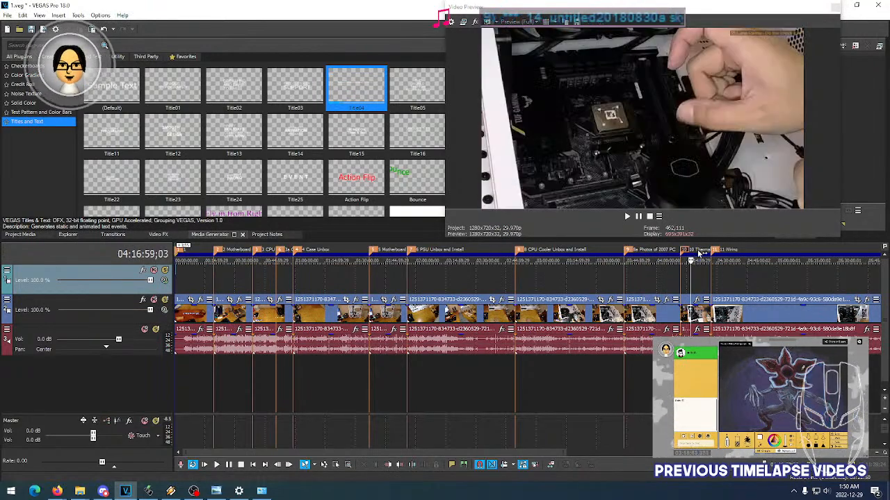
{"action": "left_click", "coordinate": [699, 254]}
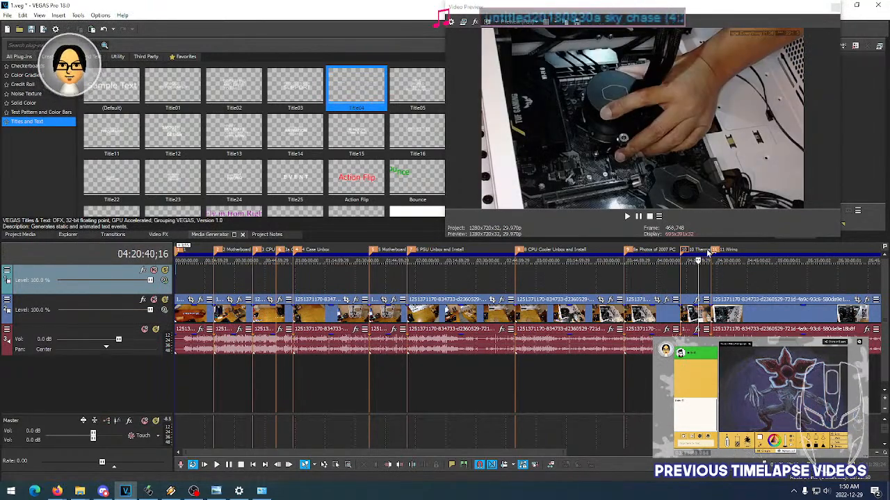
{"action": "left_click", "coordinate": [734, 254]}
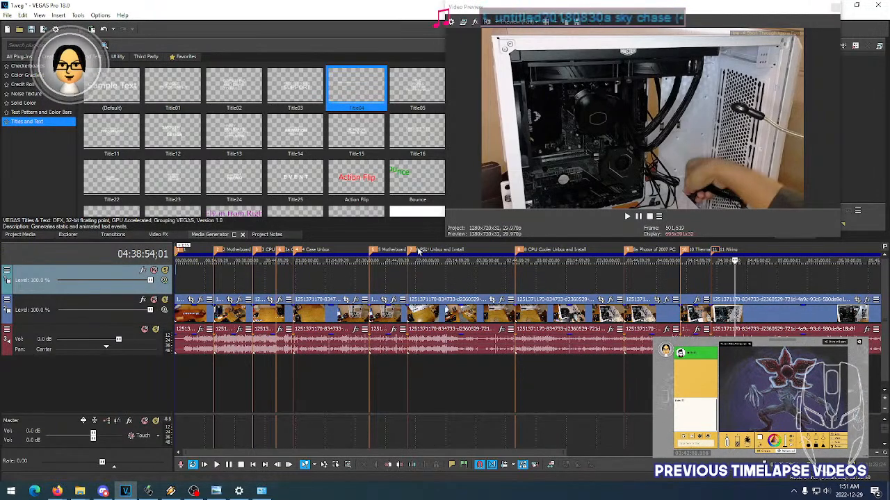
{"action": "left_click_drag", "start_coordinate": [526, 452], "coordinate": [763, 453]}
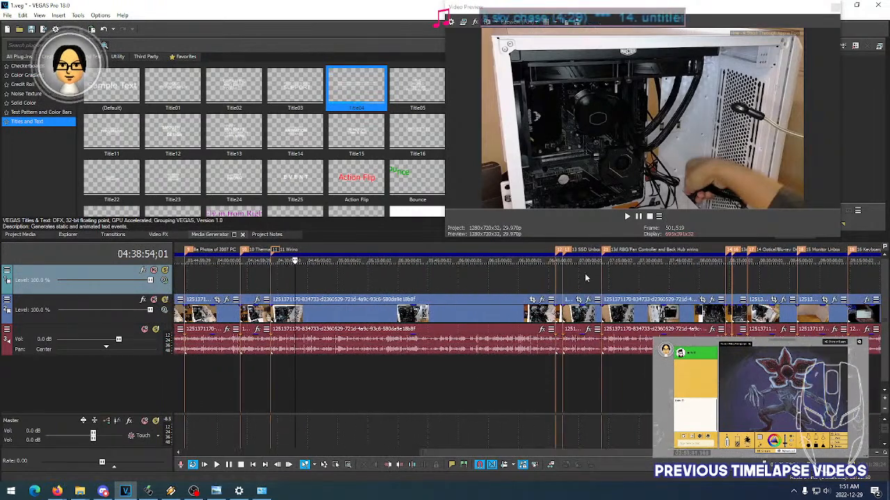
{"action": "left_click", "coordinate": [582, 249]}
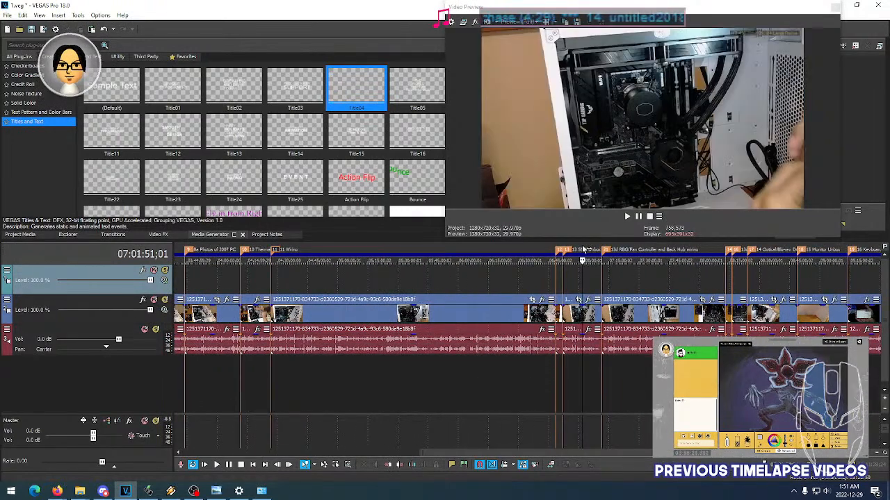
{"action": "left_click", "coordinate": [624, 249]}
{"action": "left_click_drag", "start_coordinate": [584, 453], "coordinate": [282, 464]}
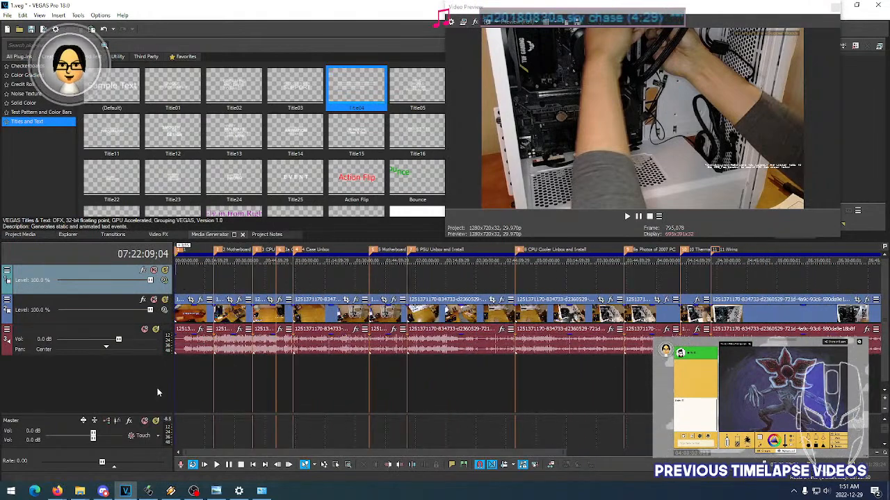
- Delete both title text events near the start of the upper video track
{"action": "scroll", "coordinate": [178, 280], "scroll_direction": "down", "scroll_amount": 5}
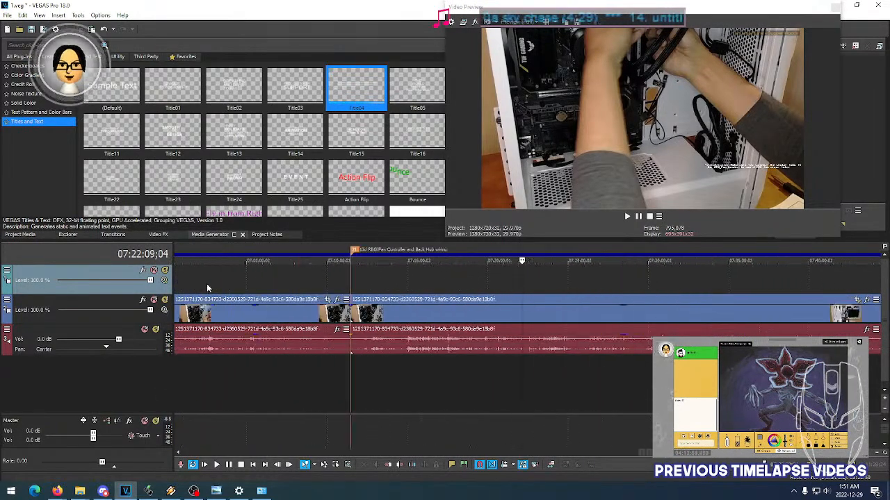
{"action": "scroll", "coordinate": [207, 284], "scroll_direction": "down", "scroll_amount": 2}
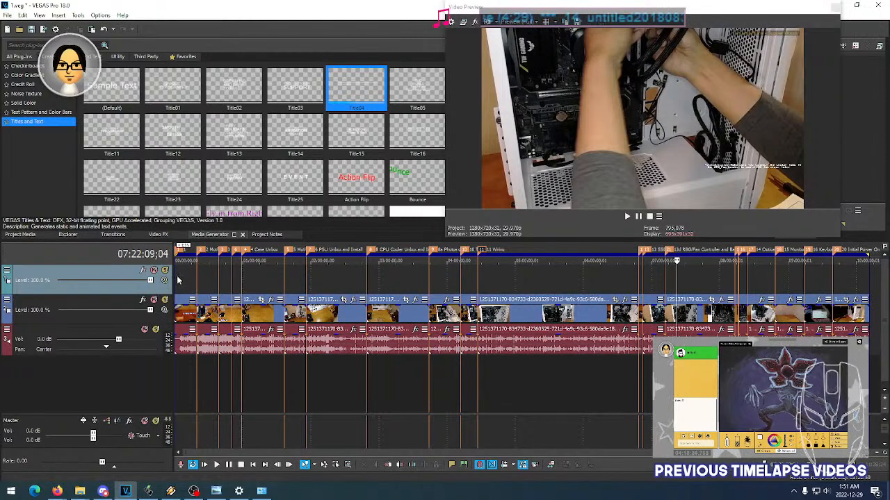
{"action": "key", "text": "Home"}
{"action": "scroll", "coordinate": [179, 281], "scroll_direction": "up", "scroll_amount": 8}
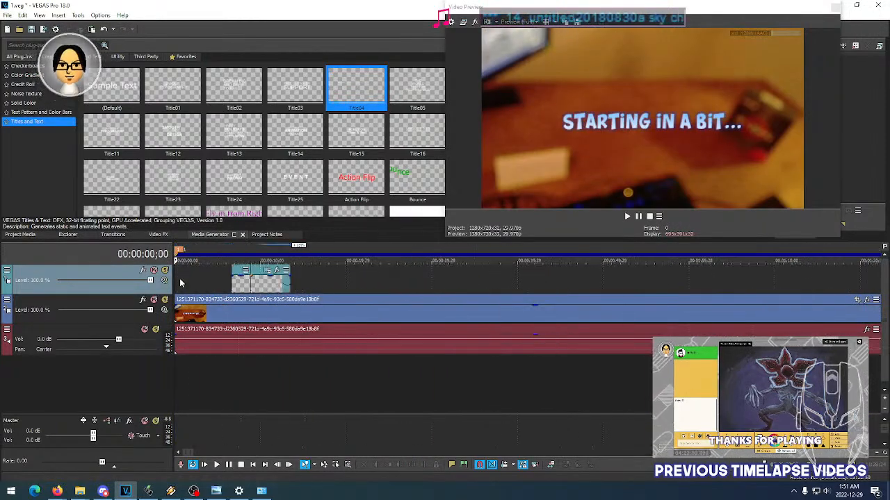
{"action": "scroll", "coordinate": [181, 283], "scroll_direction": "up", "scroll_amount": 6}
{"action": "scroll", "coordinate": [410, 288], "scroll_direction": "down", "scroll_amount": 2}
{"action": "left_click", "coordinate": [314, 287]}
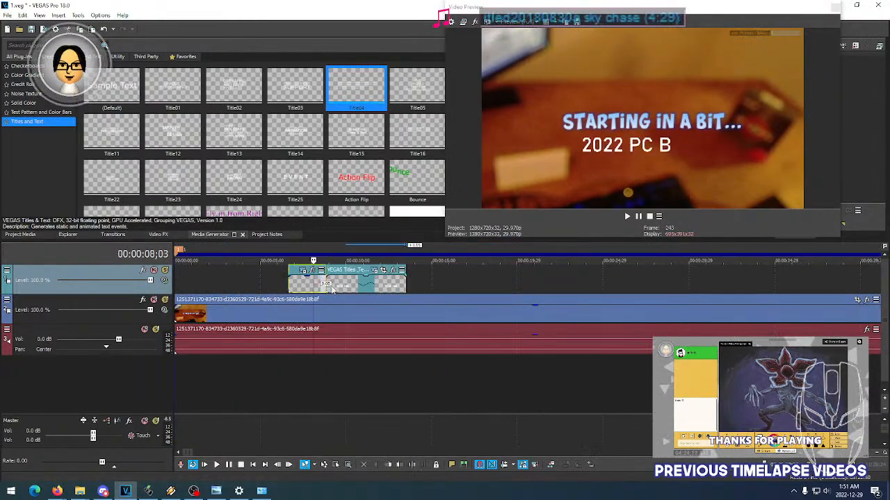
{"action": "key", "text": "Delete"}
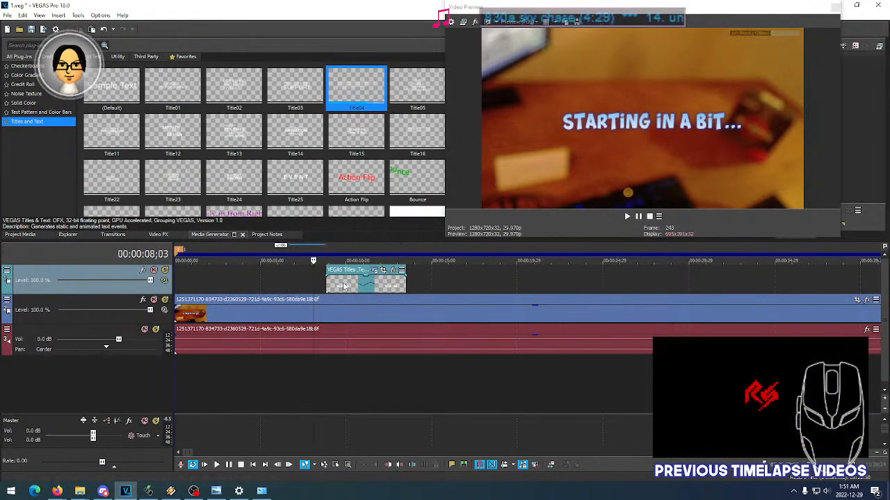
{"action": "left_click", "coordinate": [343, 286]}
{"action": "key", "text": "Delete"}
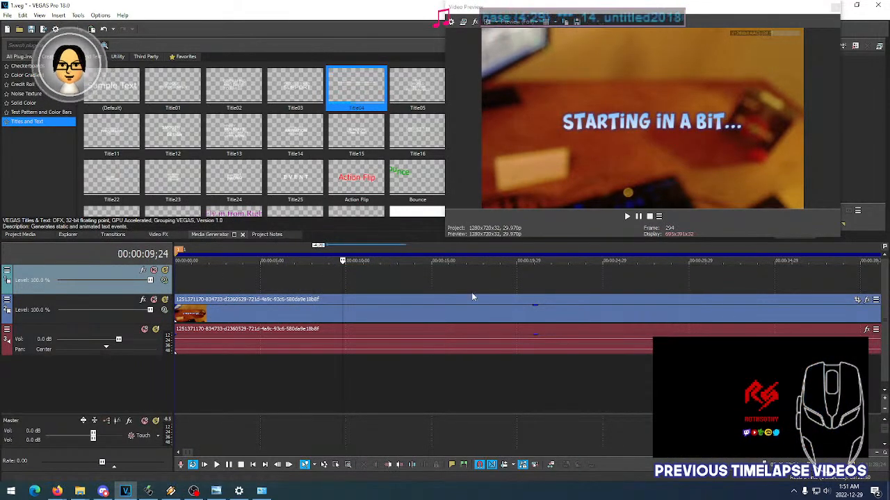
- Check the project's video properties, including its frame size and frame rate
{"action": "left_click", "coordinate": [7, 15]}
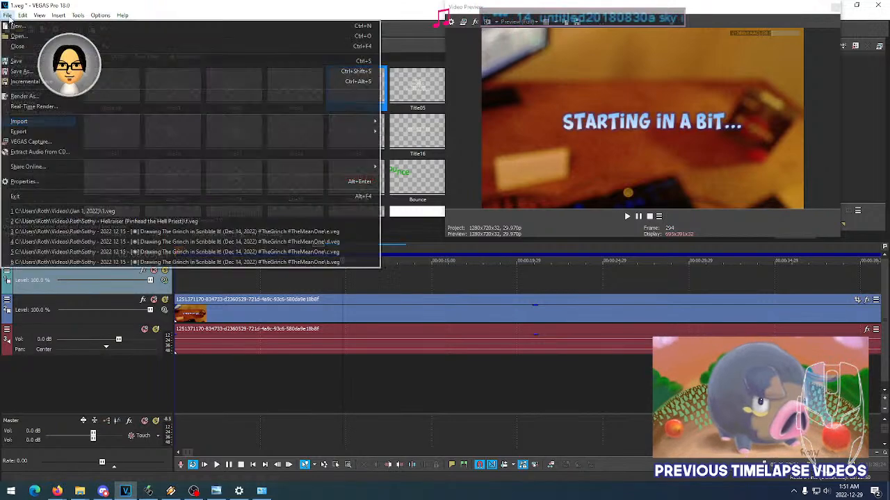
{"action": "left_click", "coordinate": [54, 182]}
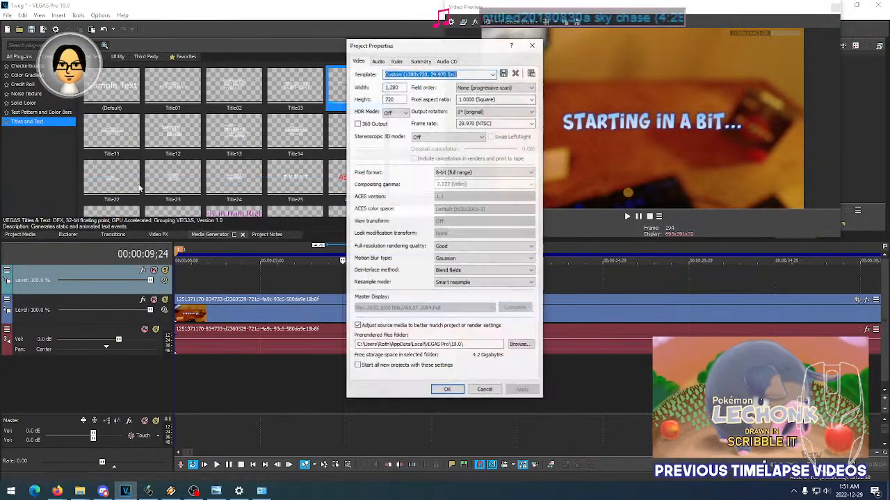
{"action": "left_click_drag", "start_coordinate": [416, 49], "coordinate": [299, 52]}
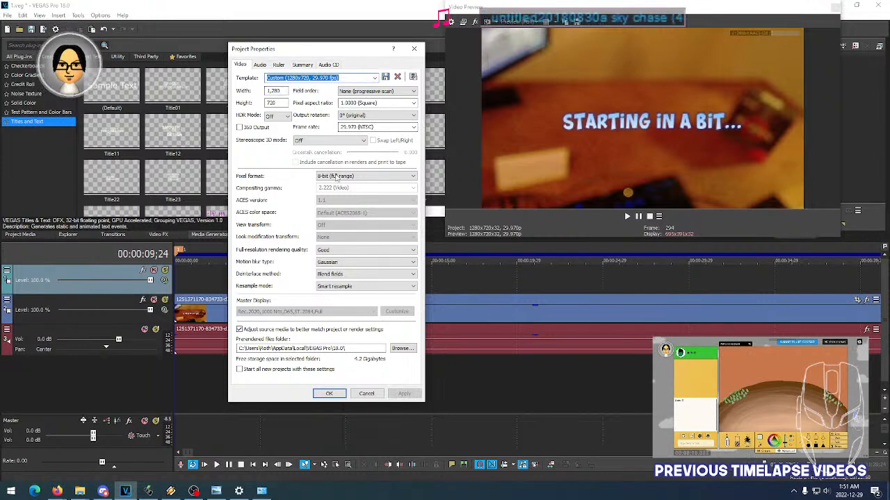
{"action": "left_click", "coordinate": [329, 394]}
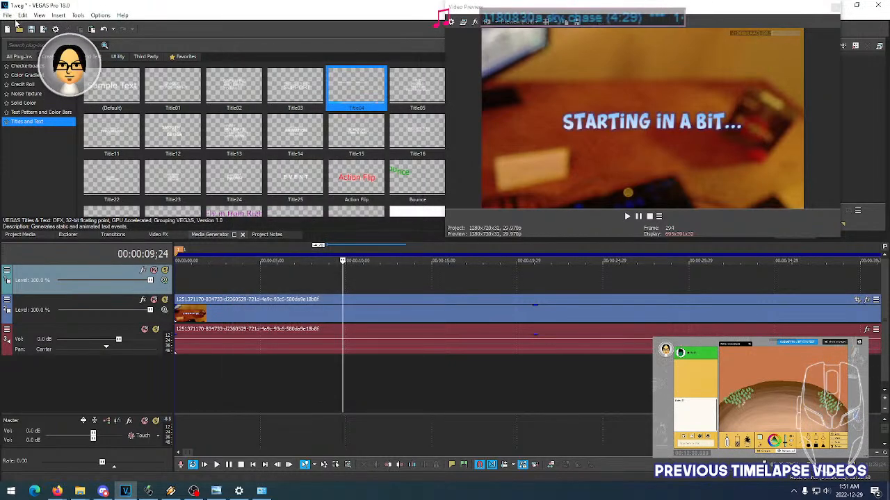
- Close the current project without saving its changes
{"action": "left_click", "coordinate": [7, 15]}
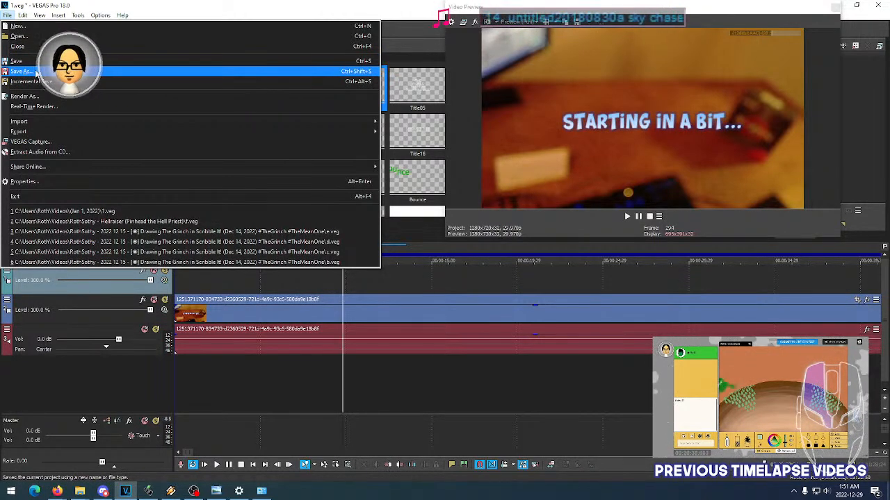
{"action": "left_click", "coordinate": [386, 9]}
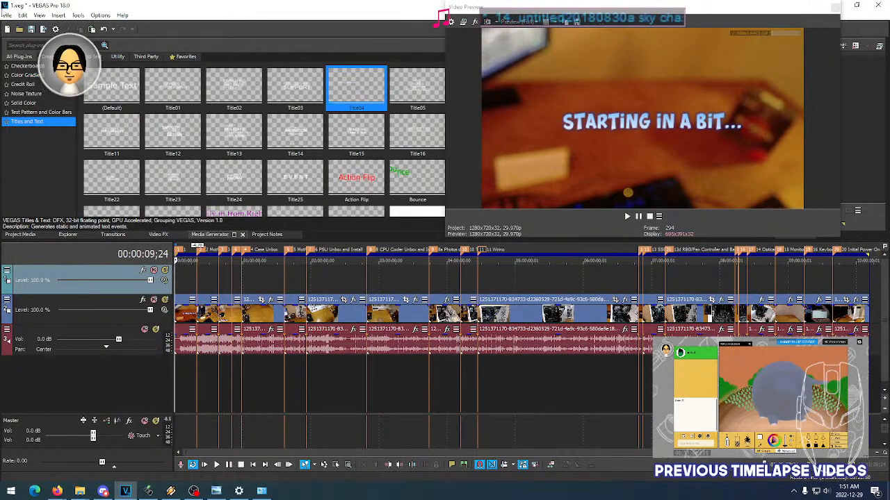
{"action": "left_click", "coordinate": [7, 15]}
{"action": "left_click", "coordinate": [21, 46]}
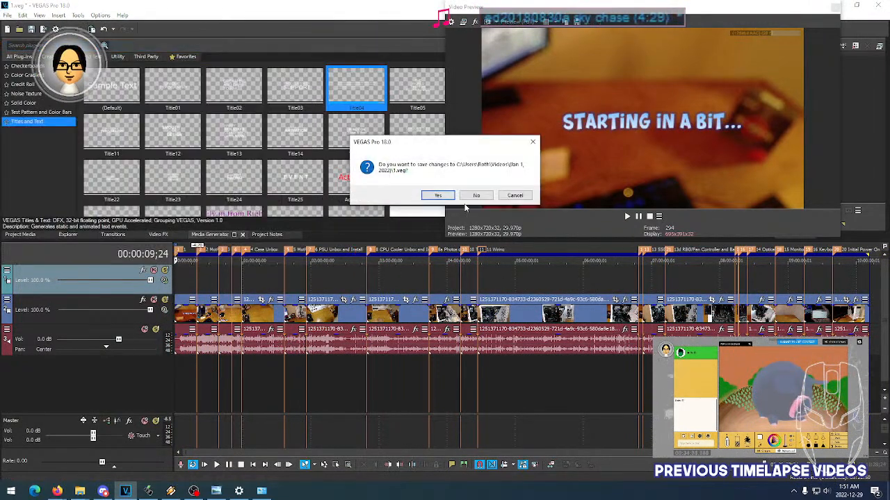
{"action": "left_click", "coordinate": [476, 195]}
- Import the project file 1.veg from the (Jan 1, 2022) folder and place it at the timeline start, matching the project's video settings to it
{"action": "left_click", "coordinate": [8, 15]}
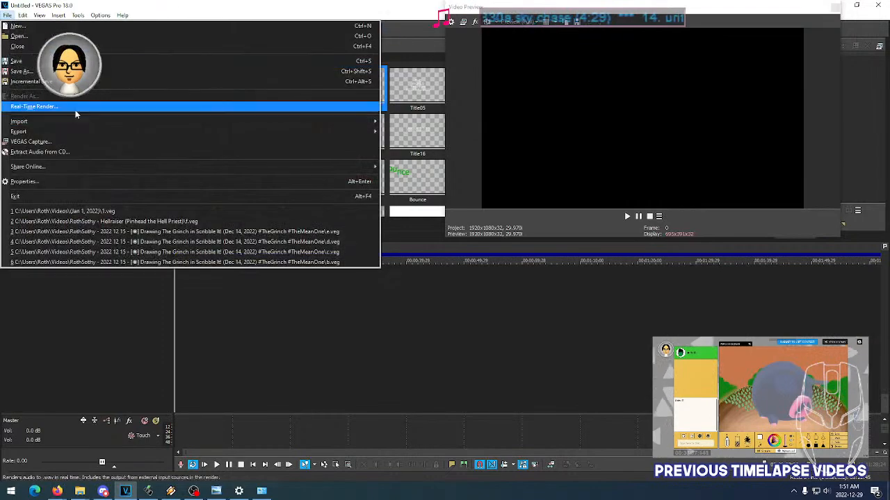
{"action": "mouse_move", "coordinate": [85, 123]}
{"action": "left_click", "coordinate": [396, 122]}
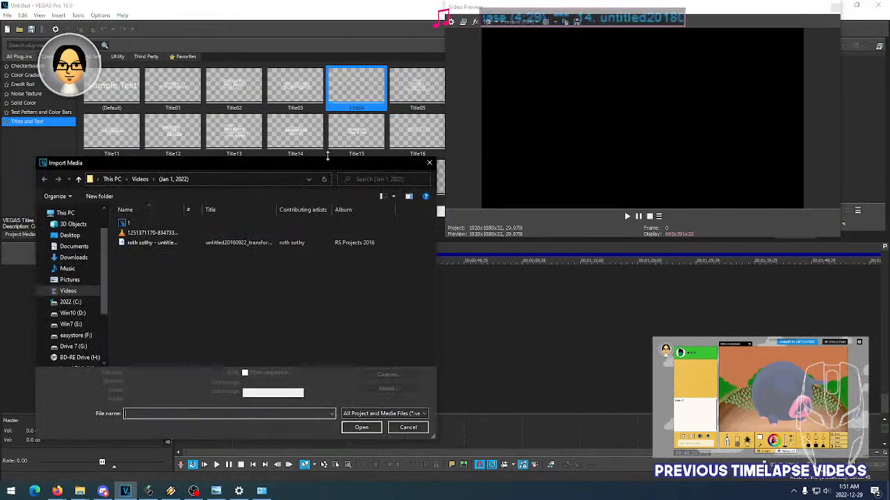
{"action": "left_click_drag", "start_coordinate": [185, 210], "coordinate": [293, 210]}
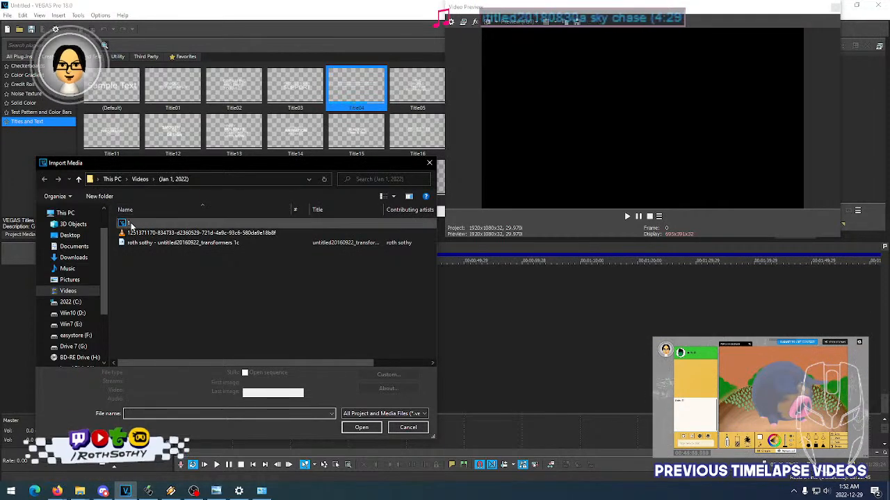
{"action": "left_click", "coordinate": [130, 224]}
{"action": "left_click", "coordinate": [362, 436]}
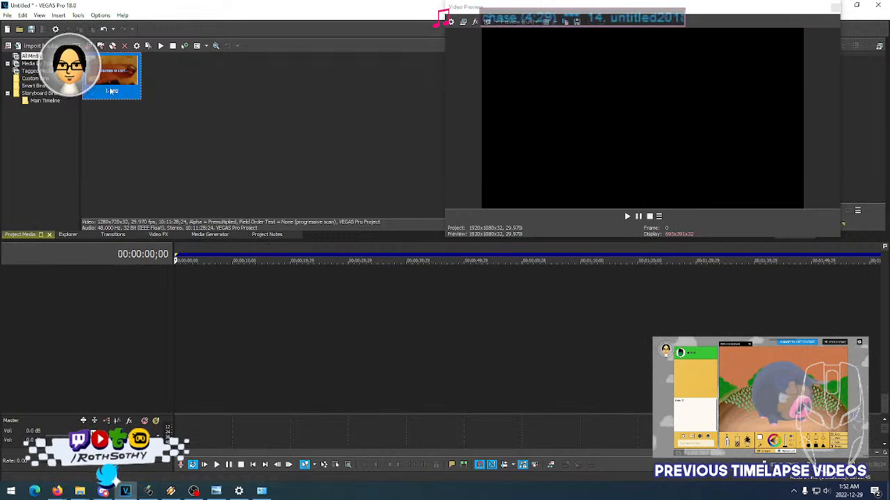
{"action": "left_click_drag", "start_coordinate": [103, 78], "coordinate": [173, 297]}
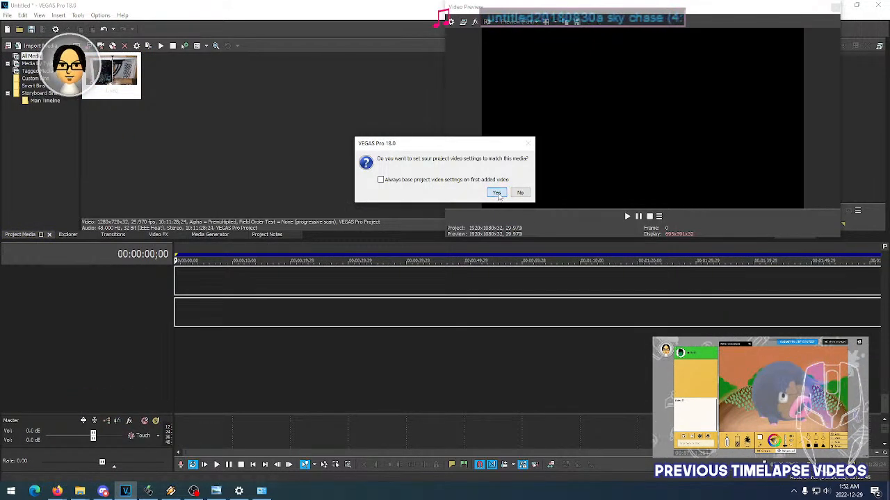
{"action": "left_click", "coordinate": [497, 194]}
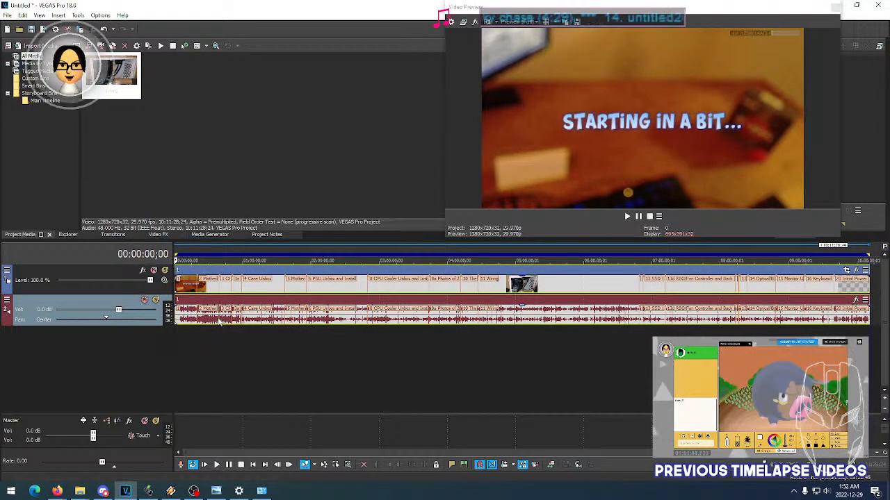
- Delete the audio track belonging to the nested 1.veg project, along with its events
{"action": "right_click", "coordinate": [35, 309]}
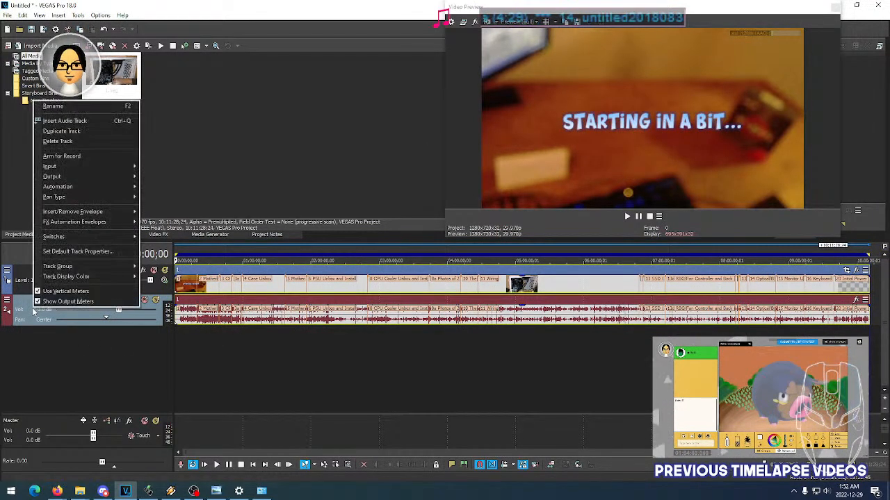
{"action": "left_click", "coordinate": [94, 141]}
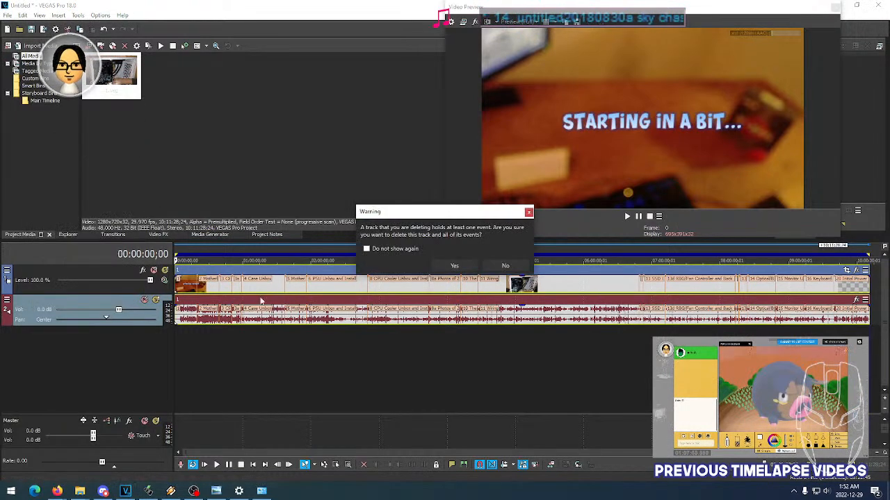
{"action": "left_click", "coordinate": [455, 265]}
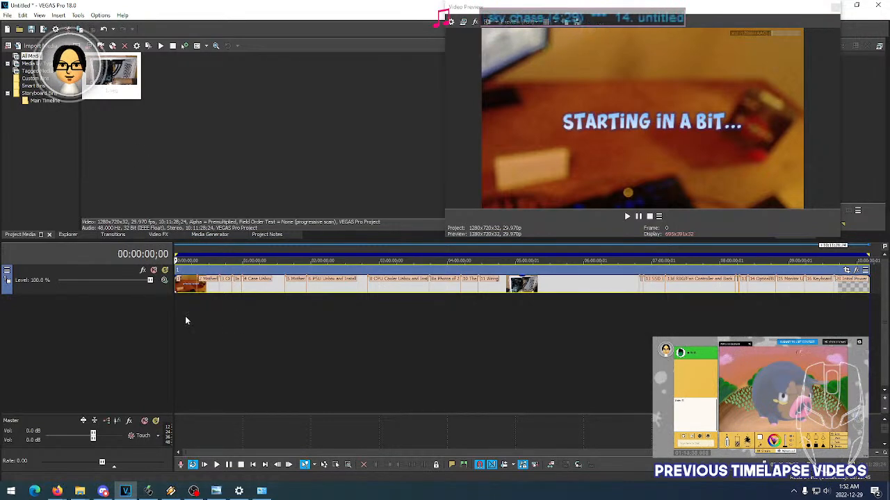
- Preview frames in the first section of the nested project, up to about 00:12:13
{"action": "left_click", "coordinate": [181, 291]}
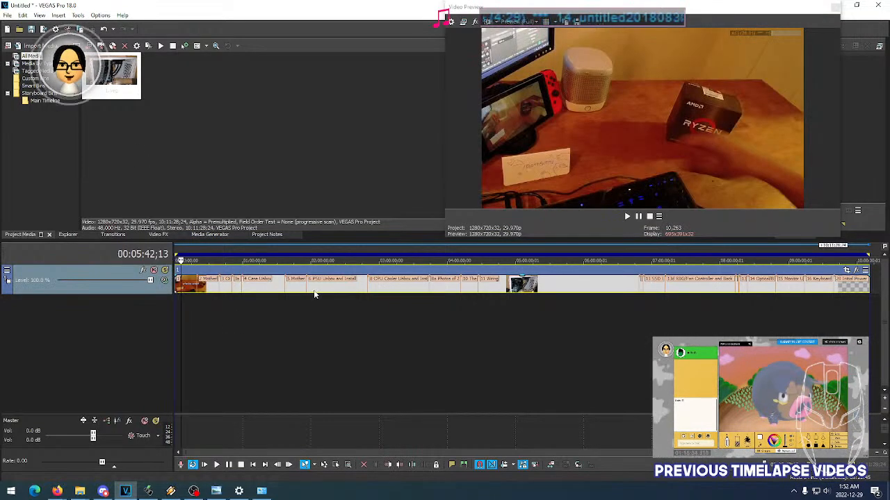
{"action": "left_click", "coordinate": [184, 290]}
{"action": "left_click", "coordinate": [188, 290]}
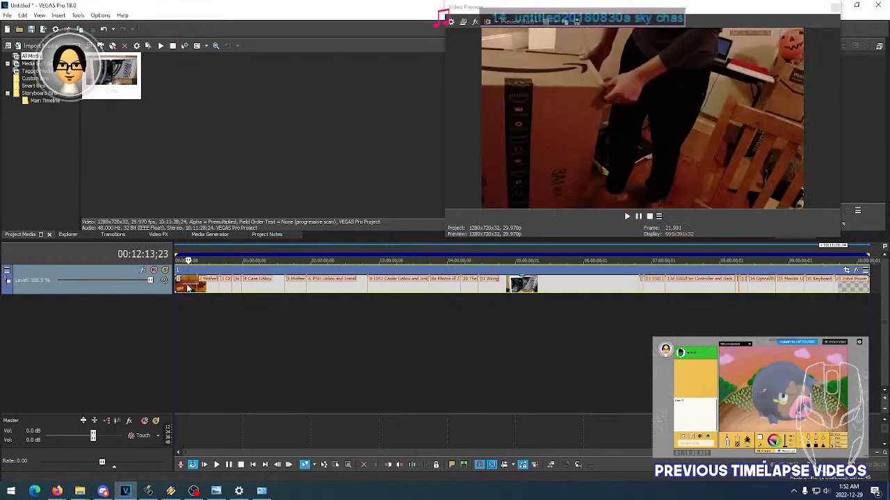
- Try compressing the nested 1.veg event so it ends just past the three-hour mark, and undo the change
{"action": "left_click", "coordinate": [181, 291]}
{"action": "left_click_drag", "start_coordinate": [867, 286], "coordinate": [391, 302]}
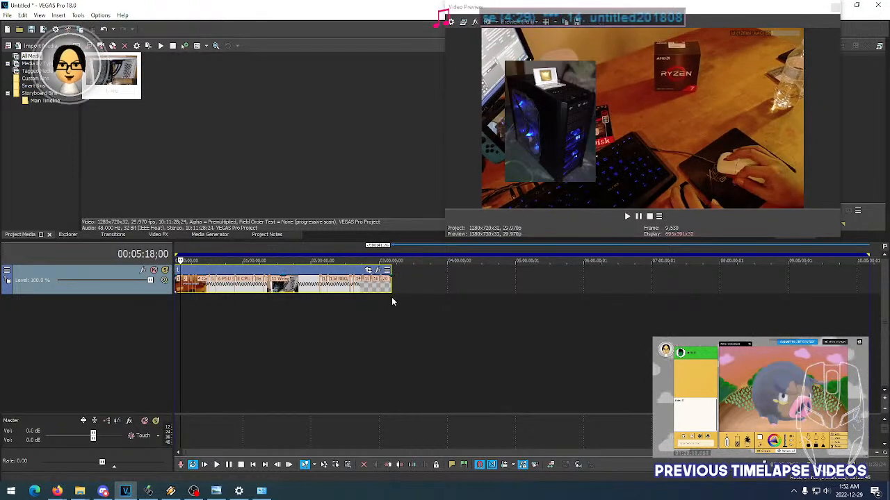
{"action": "key", "text": "ctrl+z"}
- Preview frames in the second half of the nested project, from about 06:42:21 into the 15 Monitor Unbox section at 08:53:06
{"action": "left_click", "coordinate": [631, 290]}
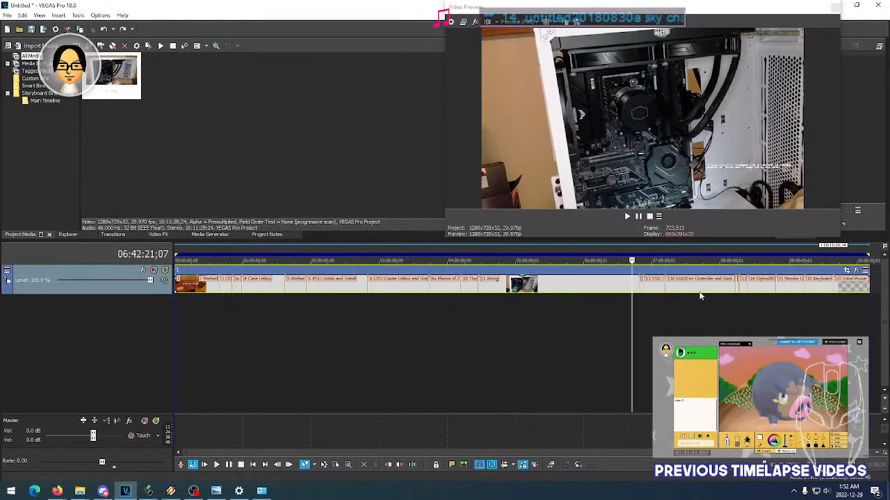
{"action": "left_click", "coordinate": [725, 292]}
{"action": "left_click", "coordinate": [752, 292]}
{"action": "left_click", "coordinate": [776, 293]}
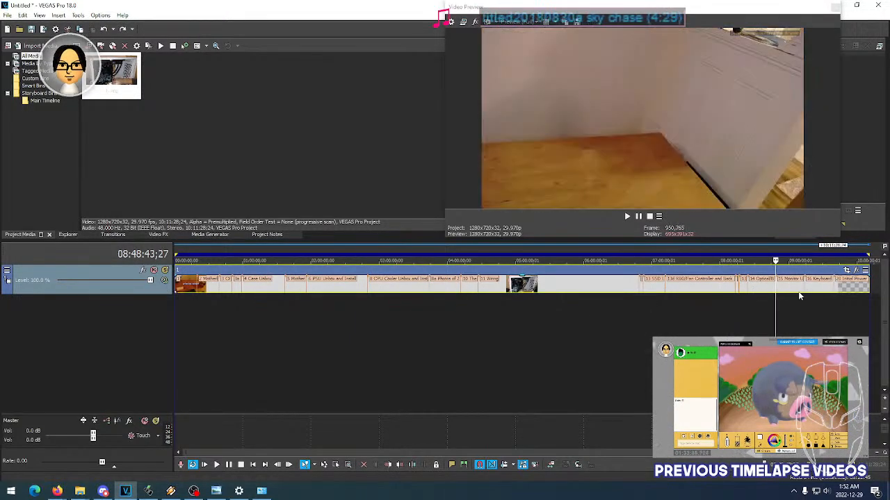
{"action": "scroll", "coordinate": [797, 297], "scroll_direction": "up", "scroll_amount": 3}
{"action": "scroll", "coordinate": [798, 297], "scroll_direction": "up", "scroll_amount": 3}
{"action": "left_click", "coordinate": [561, 297]}
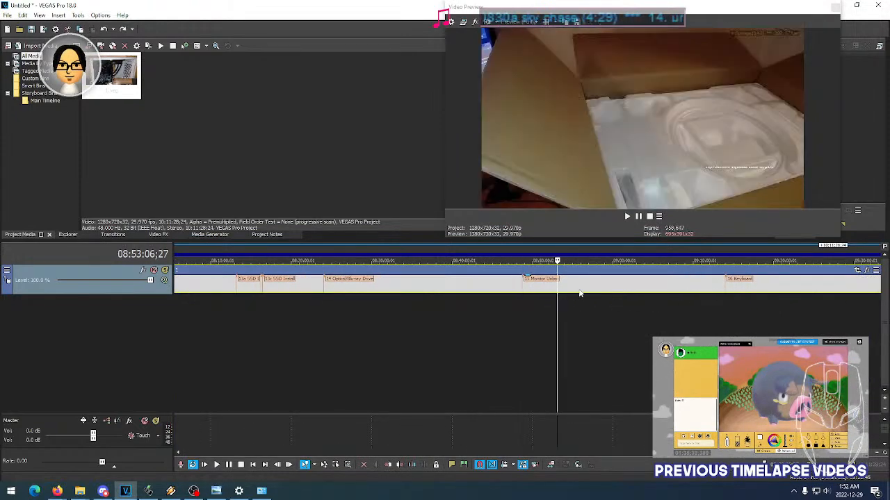
{"action": "scroll", "coordinate": [580, 293], "scroll_direction": "down", "scroll_amount": 4}
{"action": "scroll", "coordinate": [580, 293], "scroll_direction": "up", "scroll_amount": 2}
{"action": "scroll", "coordinate": [580, 292], "scroll_direction": "down", "scroll_amount": 2}
{"action": "scroll", "coordinate": [580, 293], "scroll_direction": "down", "scroll_amount": 2}
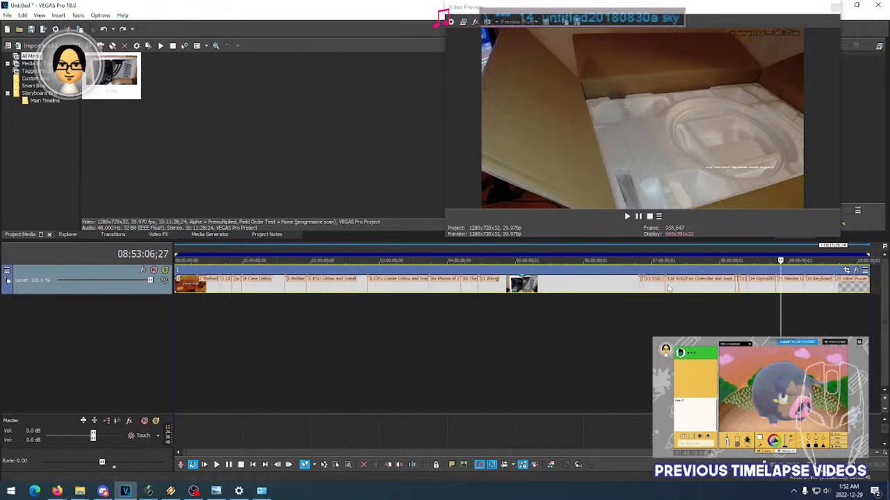
- Check frames in the 14 Optical/Bluray Drive section and in the long stretch around 11 Wiring, between about 04:35:58 and 06:18:42
{"action": "left_click", "coordinate": [764, 290]}
{"action": "left_click", "coordinate": [753, 294]}
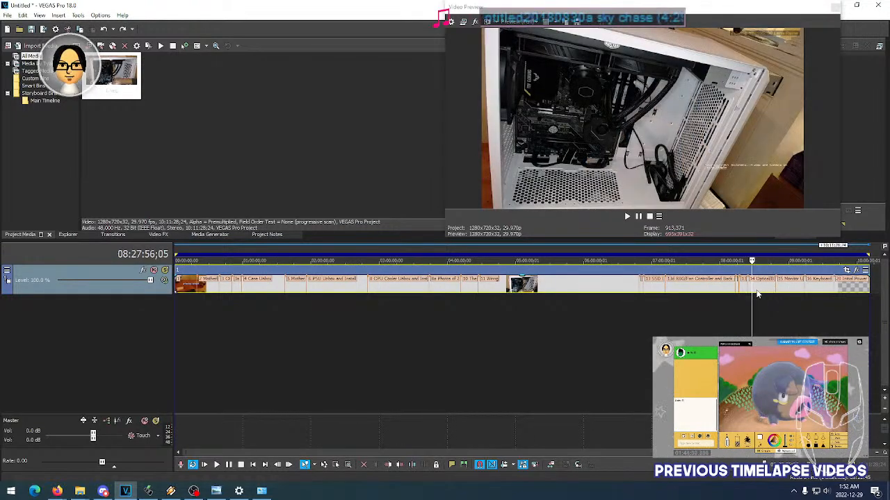
{"action": "left_click", "coordinate": [756, 292]}
{"action": "left_click", "coordinate": [763, 292]}
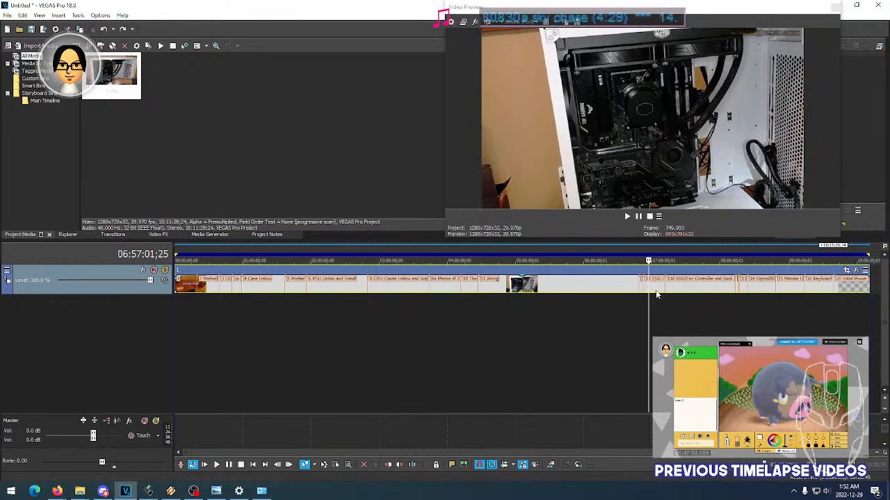
{"action": "left_click", "coordinate": [596, 292]}
{"action": "left_click", "coordinate": [529, 291]}
{"action": "left_click", "coordinate": [490, 291]}
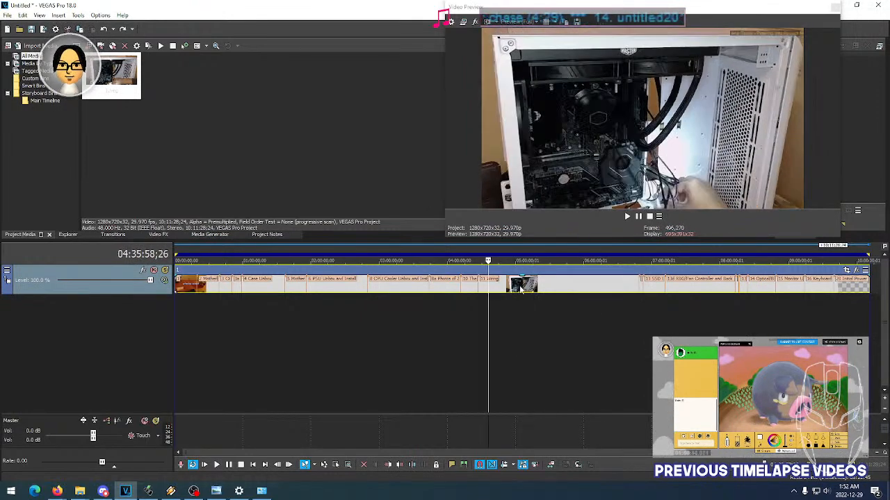
{"action": "left_click", "coordinate": [519, 291]}
{"action": "left_click", "coordinate": [577, 291]}
{"action": "left_click", "coordinate": [605, 290]}
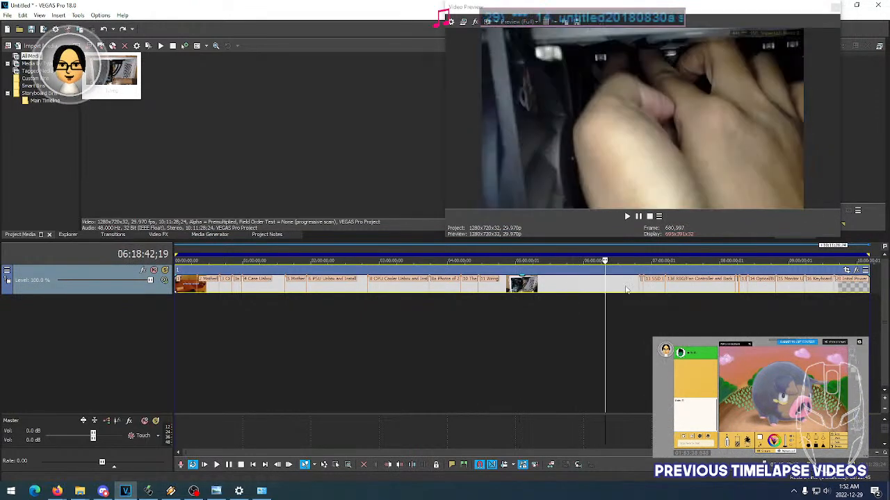
- Examine the 12 RAM section from 06:48:26 up to its boundary with 13 SSD Unbox at 06:52:11
{"action": "scroll", "coordinate": [757, 294], "scroll_direction": "up", "scroll_amount": 4}
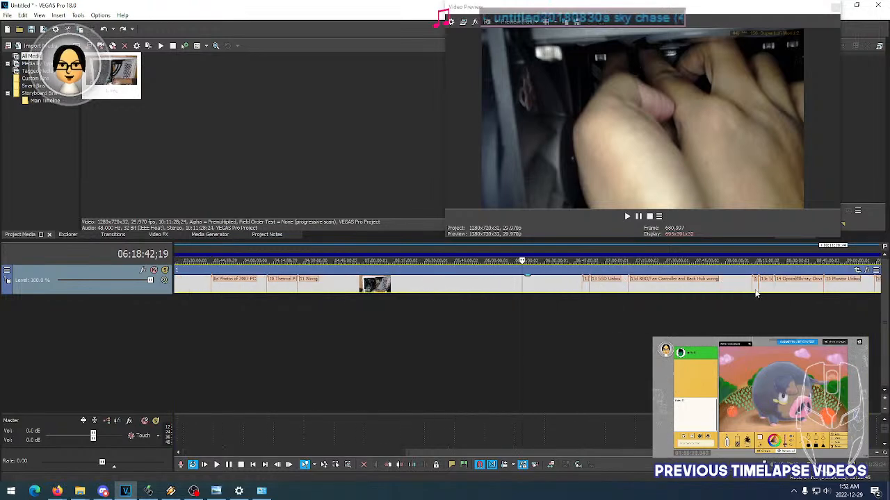
{"action": "scroll", "coordinate": [684, 291], "scroll_direction": "up", "scroll_amount": 2}
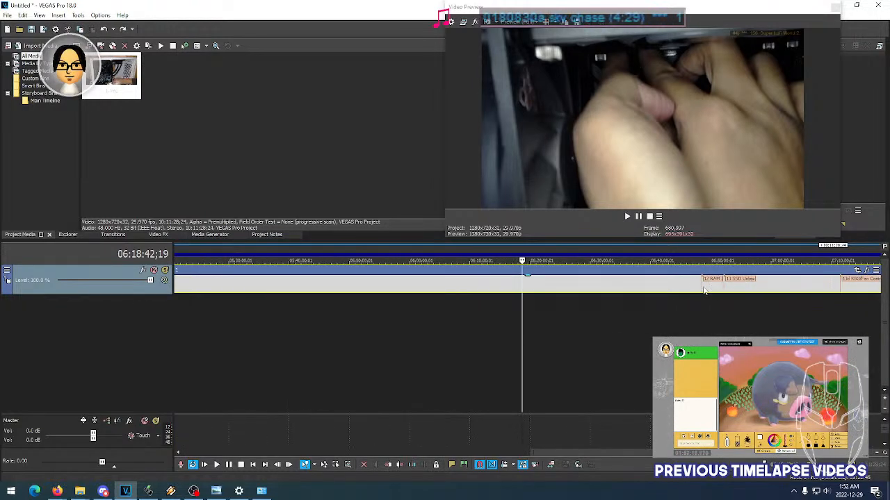
{"action": "left_click", "coordinate": [724, 292]}
{"action": "left_click", "coordinate": [703, 292]}
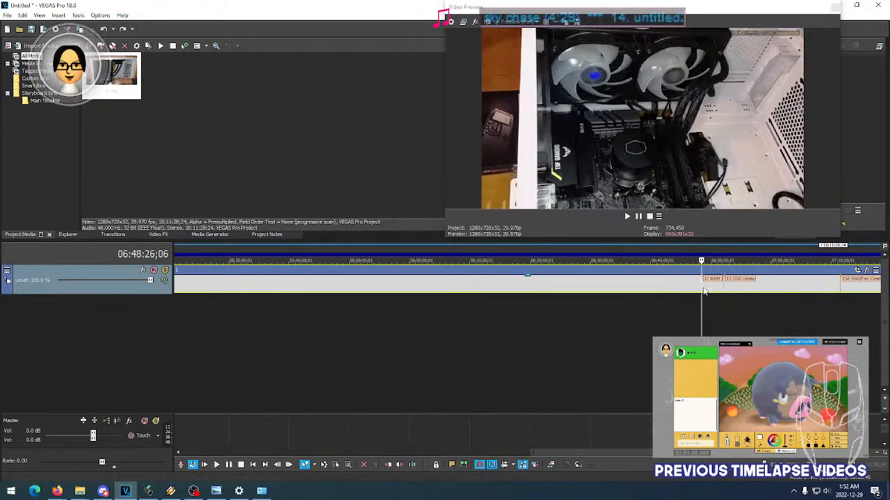
{"action": "left_click", "coordinate": [716, 291]}
{"action": "left_click", "coordinate": [717, 292]}
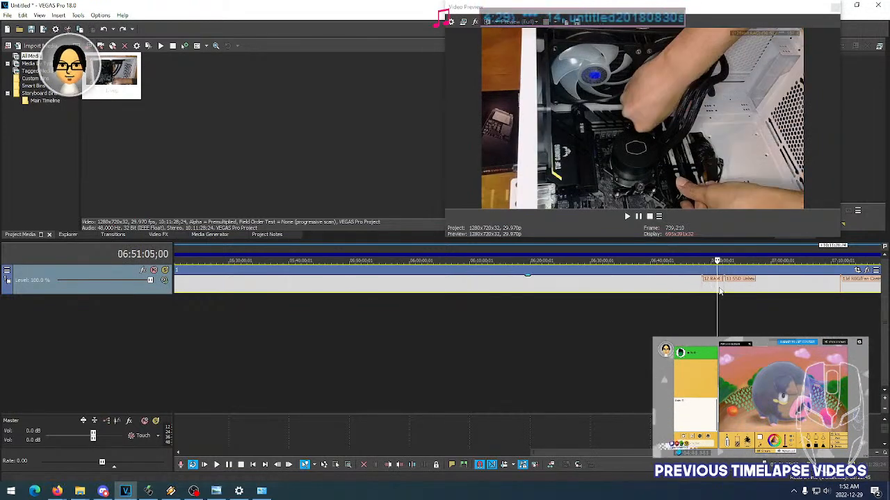
{"action": "left_click", "coordinate": [718, 291]}
{"action": "left_click", "coordinate": [719, 291]}
{"action": "left_click", "coordinate": [723, 291]}
{"action": "left_click", "coordinate": [728, 291]}
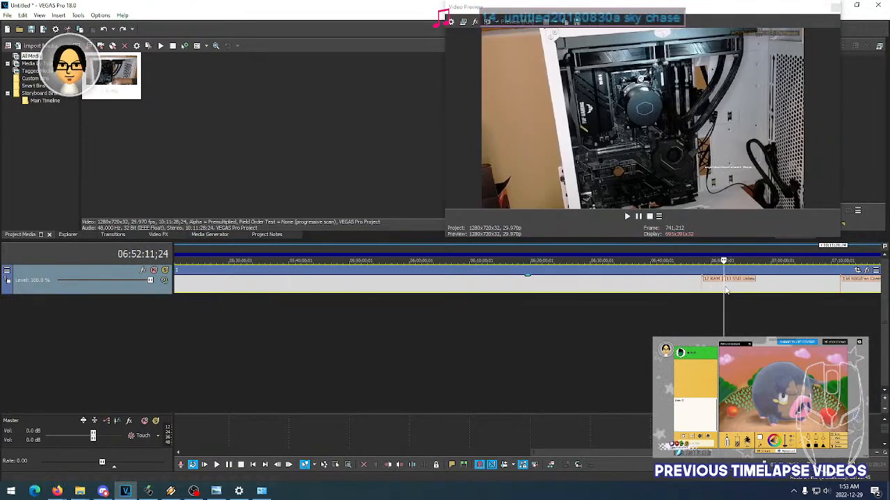
- Preview frames through the 13 SSD Unbox section, up to about 07:05:57
{"action": "left_click", "coordinate": [735, 291]}
{"action": "left_click", "coordinate": [743, 291]}
{"action": "left_click", "coordinate": [749, 291]}
{"action": "left_click", "coordinate": [757, 291]}
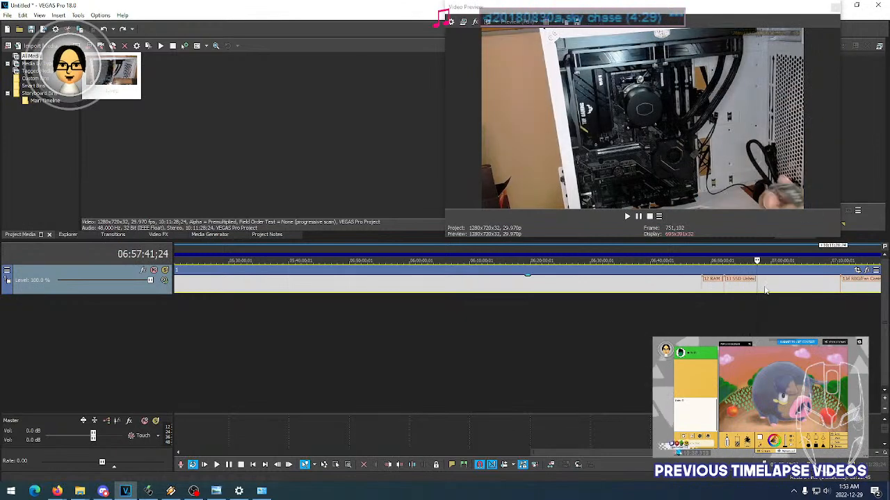
{"action": "left_click", "coordinate": [764, 291]}
{"action": "left_click", "coordinate": [771, 291]}
{"action": "left_click", "coordinate": [788, 291]}
{"action": "left_click_drag", "start_coordinate": [613, 453], "coordinate": [683, 453]}
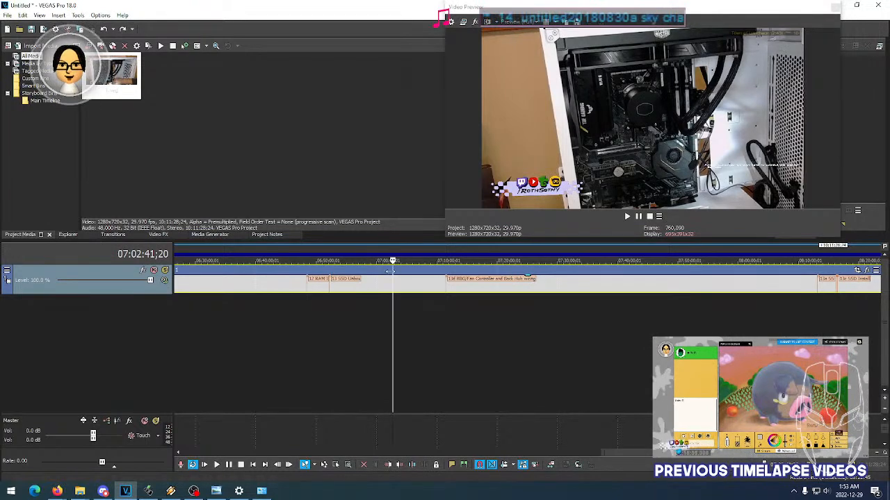
{"action": "left_click", "coordinate": [349, 291]}
{"action": "left_click", "coordinate": [382, 291]}
{"action": "left_click", "coordinate": [393, 291]}
{"action": "left_click", "coordinate": [401, 291]}
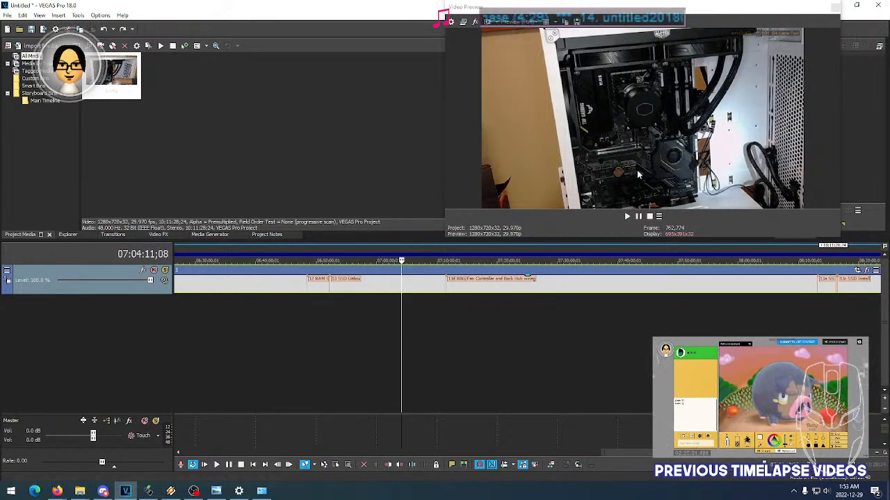
{"action": "left_click", "coordinate": [411, 288]}
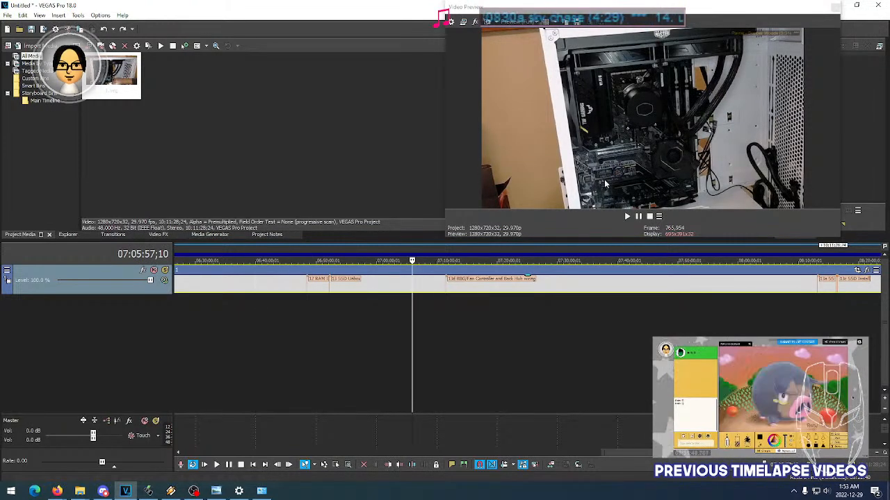
- Switch to the music player, set its volume to 7%, and return to VEGAS Pro
{"action": "left_click", "coordinate": [174, 492]}
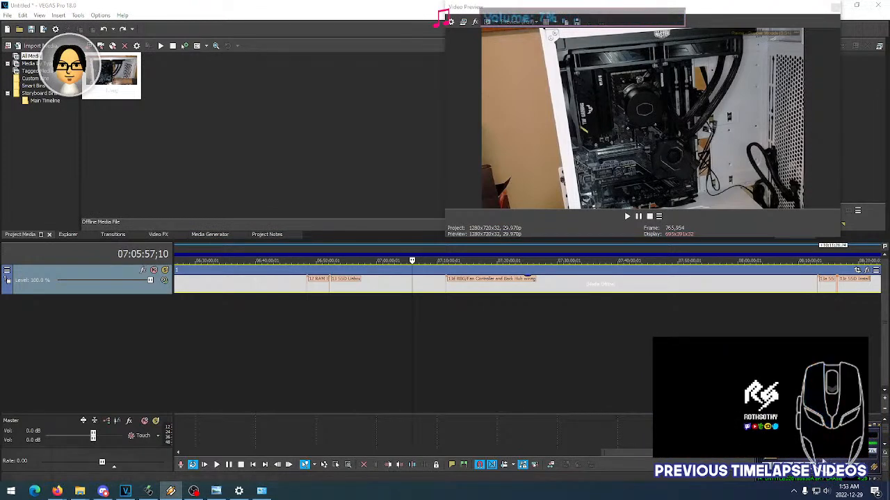
{"action": "left_click", "coordinate": [701, 460]}
- Play the short 13b section from its start at 08:16:12, continuing into the 13c SSD Install section to about 08:16:42
{"action": "left_click_drag", "start_coordinate": [673, 457], "coordinate": [717, 457]}
{"action": "left_click_drag", "start_coordinate": [207, 289], "coordinate": [589, 292]}
{"action": "scroll", "coordinate": [596, 293], "scroll_direction": "up", "scroll_amount": 4}
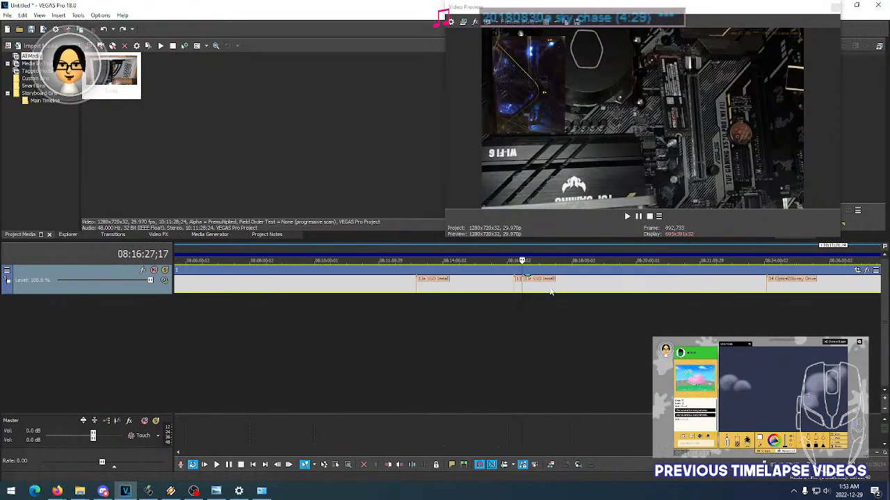
{"action": "scroll", "coordinate": [487, 288], "scroll_direction": "up", "scroll_amount": 3}
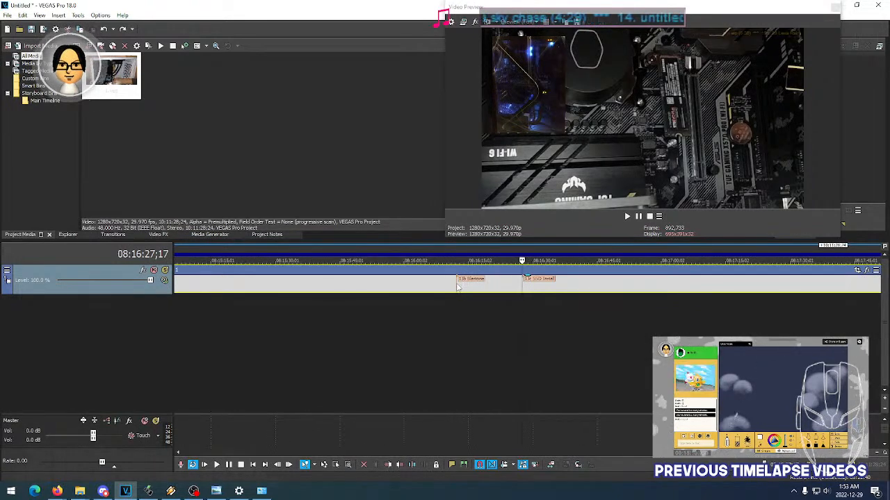
{"action": "left_click", "coordinate": [458, 291]}
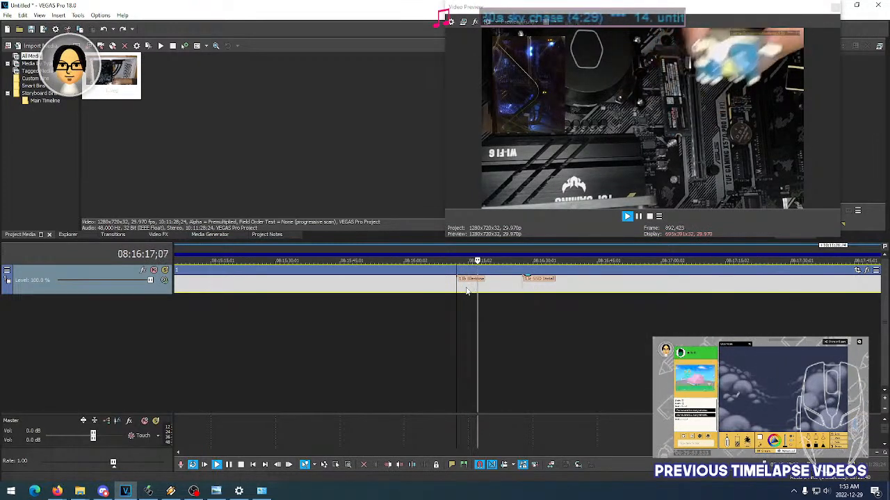
{"action": "key", "text": "space"}
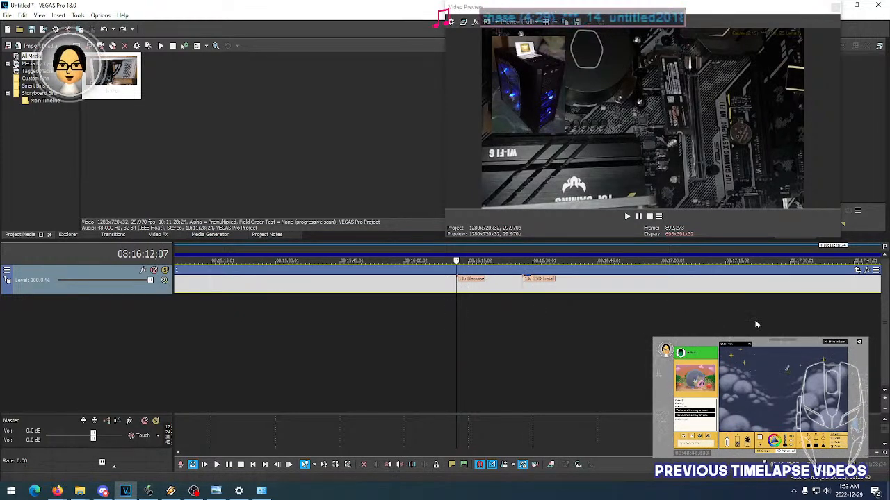
{"action": "key", "text": "space"}
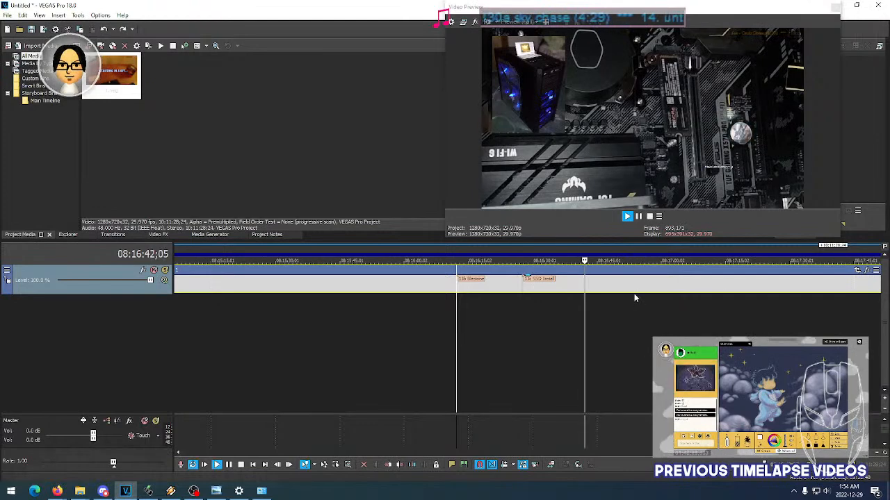
{"action": "key", "text": "space"}
- Survey the section markers across the whole nested project and check the start of 13 SSD Unbox at 06:52:11
{"action": "scroll", "coordinate": [456, 287], "scroll_direction": "down", "scroll_amount": 3}
{"action": "scroll", "coordinate": [456, 287], "scroll_direction": "down", "scroll_amount": 5}
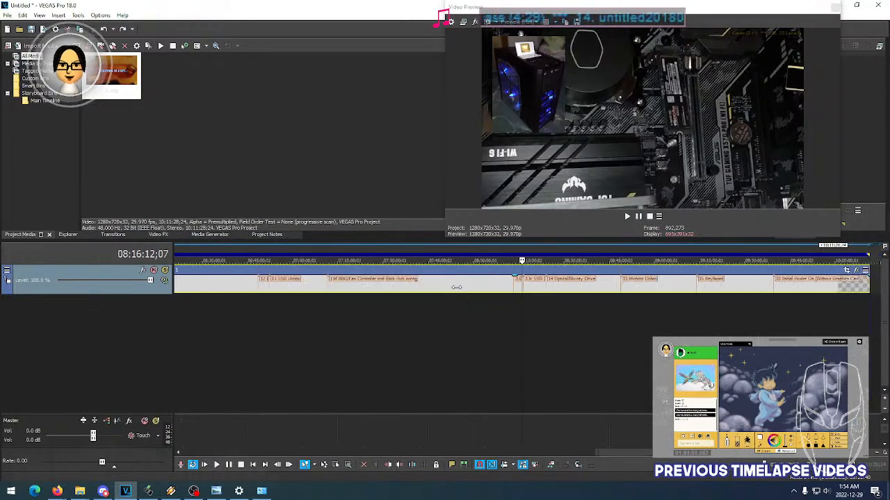
{"action": "scroll", "coordinate": [195, 291], "scroll_direction": "up", "scroll_amount": 2}
{"action": "scroll", "coordinate": [195, 291], "scroll_direction": "down", "scroll_amount": 2}
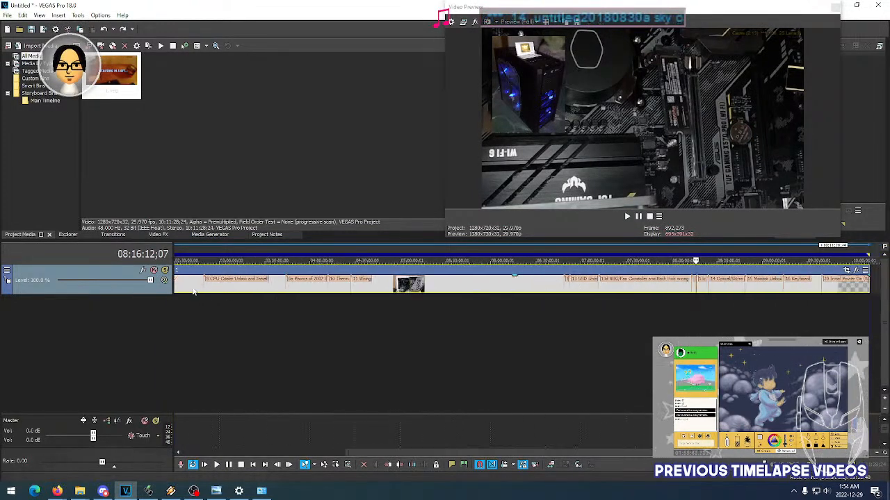
{"action": "left_click_drag", "start_coordinate": [856, 452], "coordinate": [178, 428]}
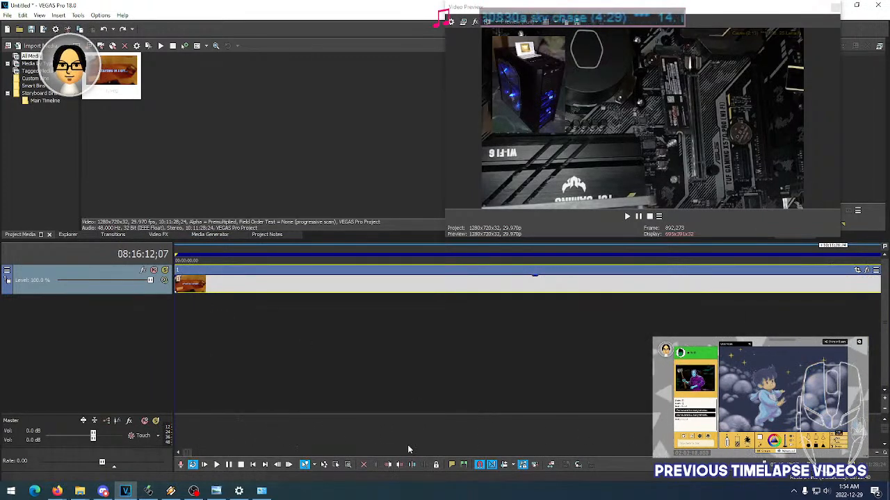
{"action": "left_click_drag", "start_coordinate": [191, 453], "coordinate": [862, 452]}
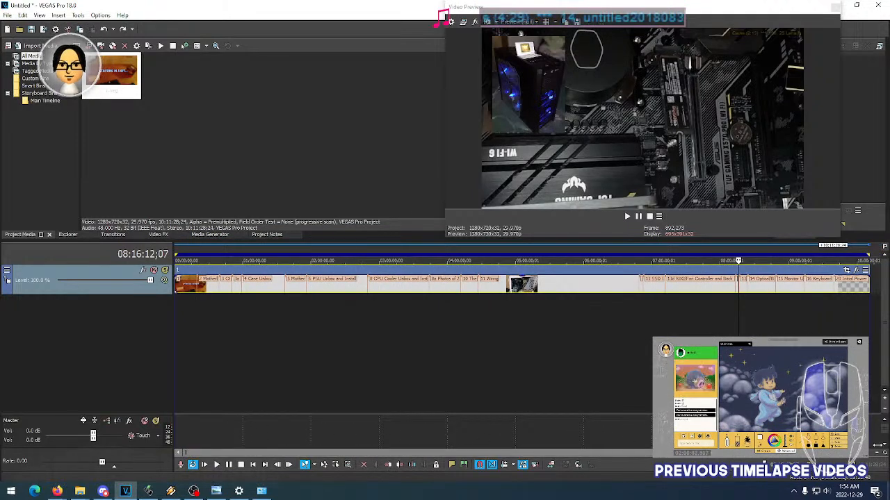
{"action": "left_click", "coordinate": [735, 286]}
{"action": "left_click", "coordinate": [642, 287]}
{"action": "scroll", "coordinate": [642, 286], "scroll_direction": "up", "scroll_amount": 5}
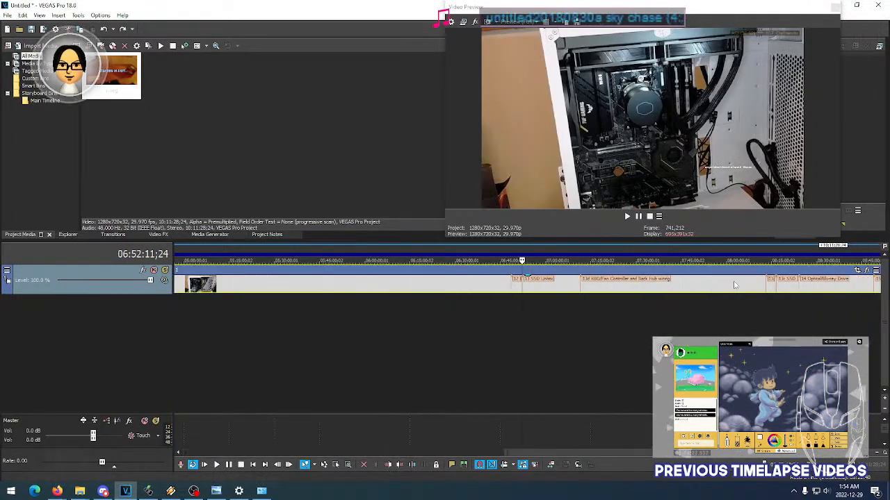
{"action": "scroll", "coordinate": [777, 288], "scroll_direction": "down", "scroll_amount": 2}
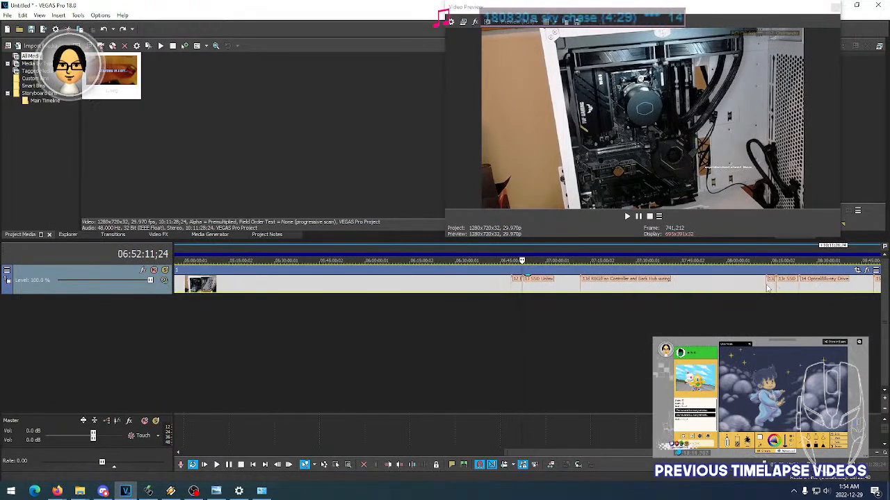
- Preview frames in the 13a SSD Install section from 08:13:09 onward, comparing them with the 13b section's start at 08:16:12
{"action": "left_click", "coordinate": [768, 288]}
{"action": "scroll", "coordinate": [768, 288], "scroll_direction": "up", "scroll_amount": 4}
{"action": "scroll", "coordinate": [548, 291], "scroll_direction": "up", "scroll_amount": 3}
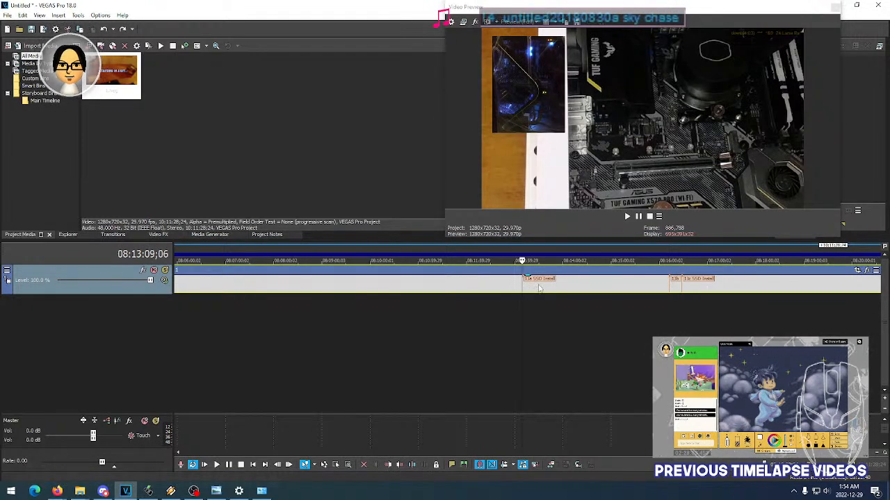
{"action": "left_click", "coordinate": [670, 288]}
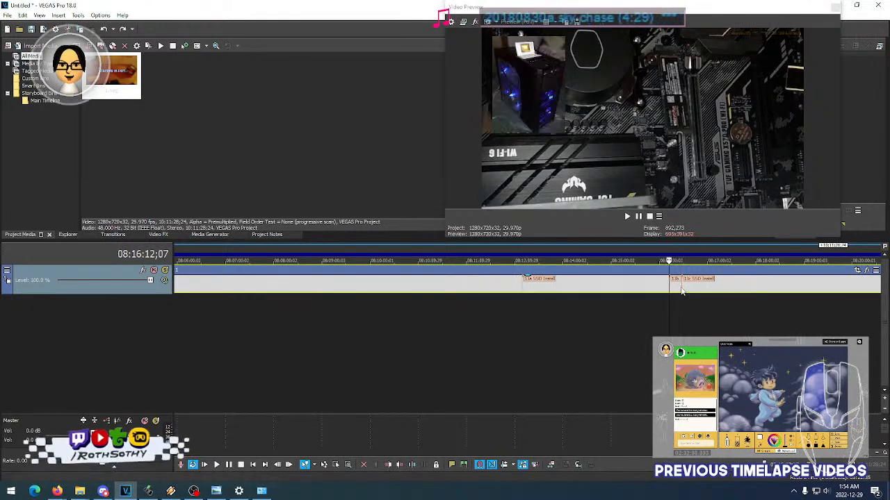
{"action": "left_click", "coordinate": [531, 284]}
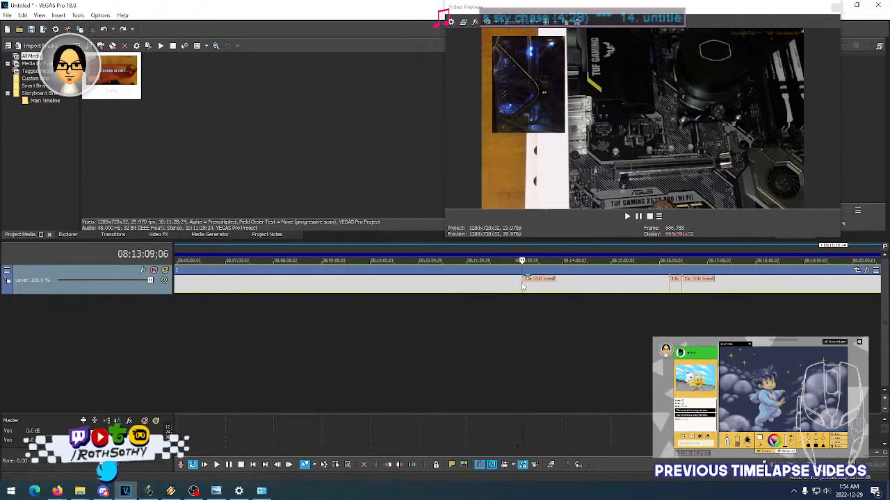
{"action": "left_click", "coordinate": [559, 285]}
{"action": "left_click", "coordinate": [600, 288]}
{"action": "left_click", "coordinate": [547, 288]}
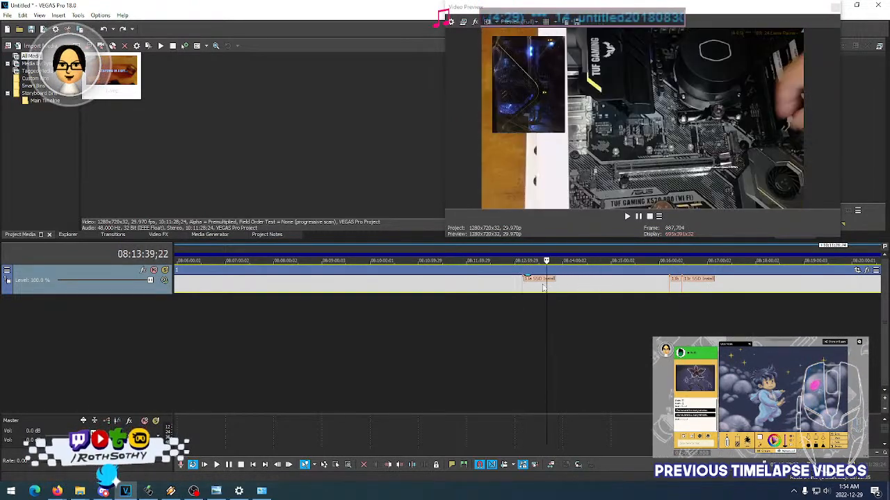
{"action": "left_click", "coordinate": [526, 288]}
{"action": "left_click", "coordinate": [549, 287]}
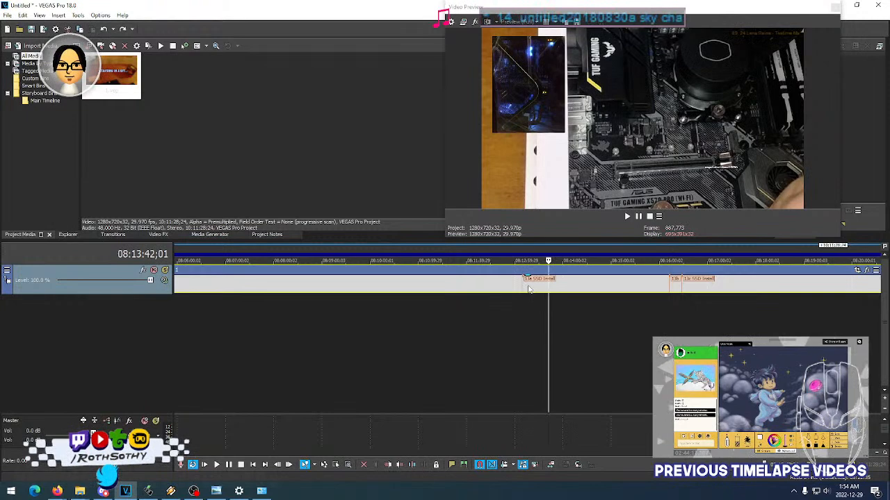
- Compare frames from the start of 13a SSD Install to about 08:13:42 with the 13b section's start at 08:16:12
{"action": "left_click", "coordinate": [528, 288]}
{"action": "left_click", "coordinate": [537, 288]}
{"action": "left_click", "coordinate": [524, 288]}
{"action": "left_click", "coordinate": [546, 288]}
{"action": "left_click", "coordinate": [527, 288]}
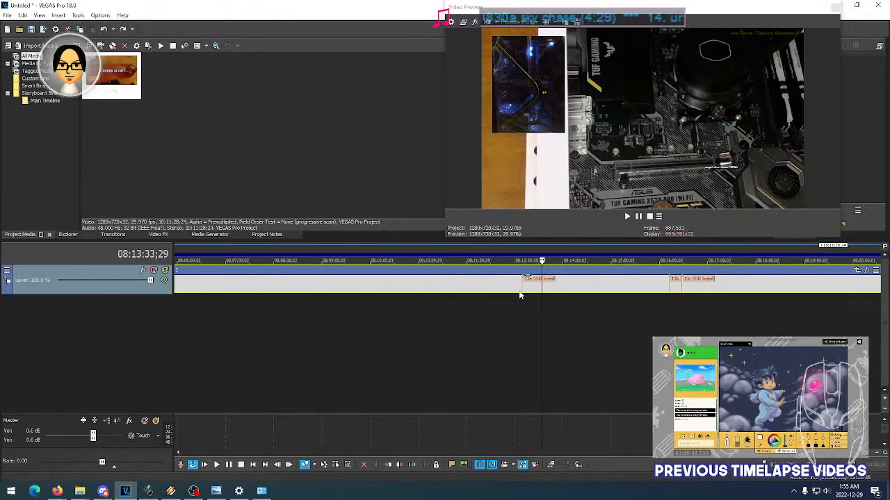
{"action": "left_click", "coordinate": [669, 283]}
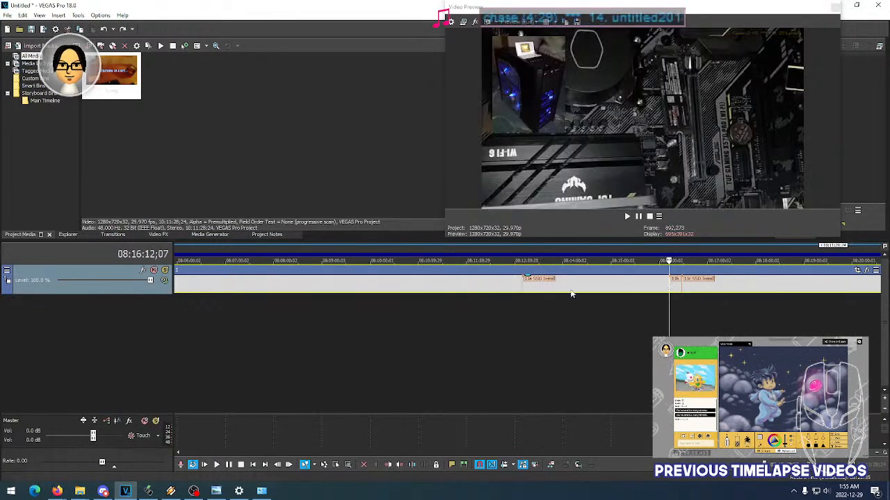
{"action": "left_click", "coordinate": [525, 295]}
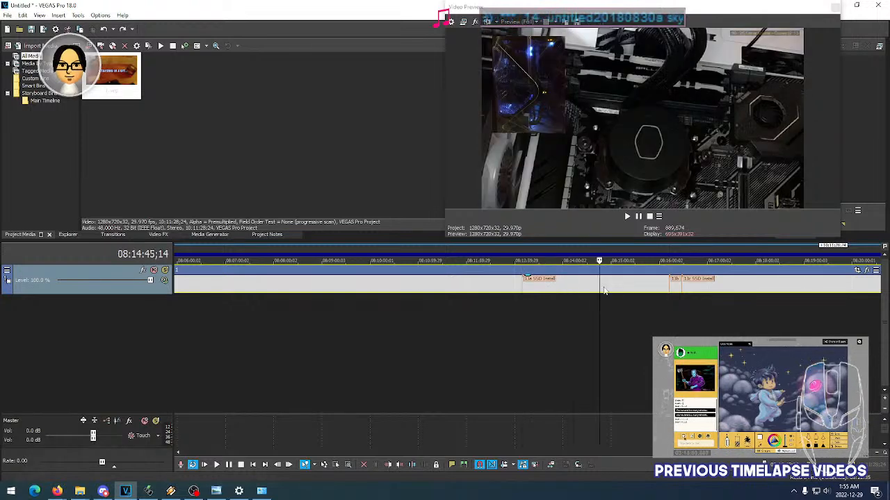
- Examine the nested footage frame by frame between the 13a SSD Install marker and about 08:15:45, jumping back to its start for comparison
{"action": "left_click", "coordinate": [559, 293]}
{"action": "left_click", "coordinate": [531, 293]}
{"action": "left_click", "coordinate": [522, 293]}
{"action": "left_click", "coordinate": [549, 293]}
{"action": "left_click", "coordinate": [595, 293]}
{"action": "left_click", "coordinate": [553, 292]}
{"action": "left_click", "coordinate": [533, 292]}
{"action": "left_click", "coordinate": [522, 292]}
{"action": "left_click", "coordinate": [562, 292]}
{"action": "left_click", "coordinate": [591, 293]}
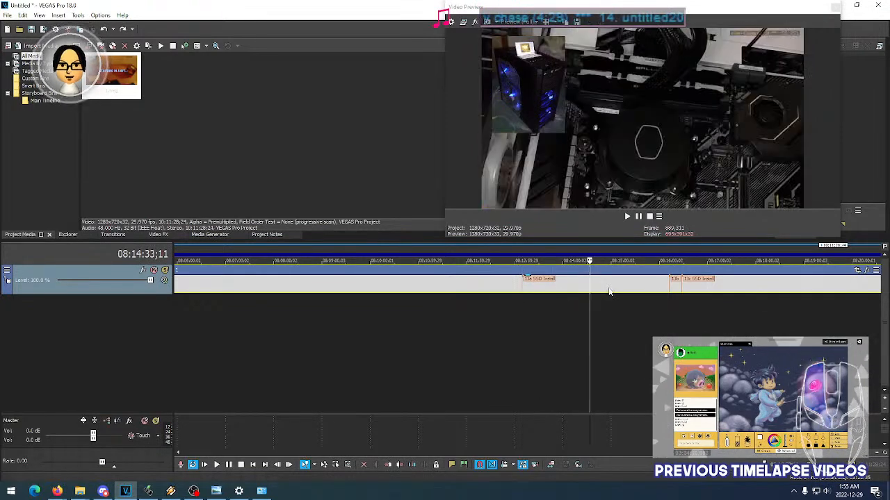
{"action": "left_click", "coordinate": [630, 294]}
{"action": "left_click", "coordinate": [652, 293]}
{"action": "left_click", "coordinate": [607, 293]}
{"action": "left_click", "coordinate": [553, 292]}
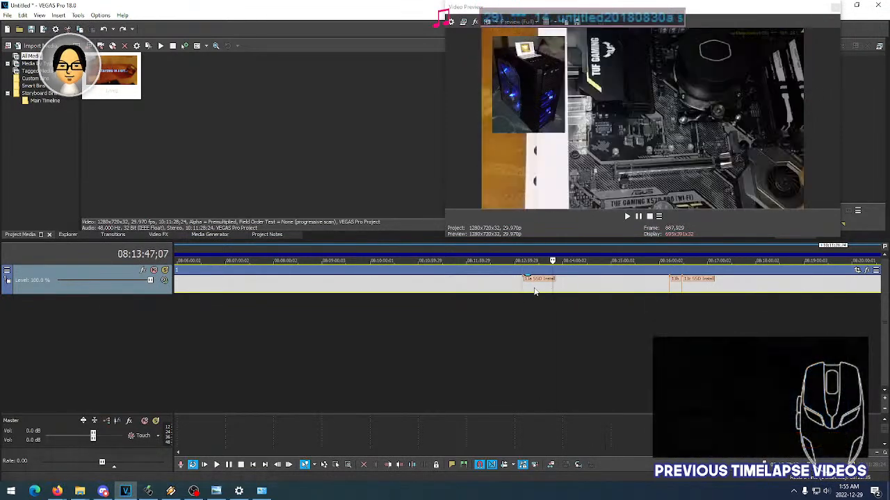
{"action": "left_click", "coordinate": [523, 291]}
{"action": "left_click", "coordinate": [523, 292]}
{"action": "left_click", "coordinate": [552, 292]}
{"action": "left_click", "coordinate": [607, 293]}
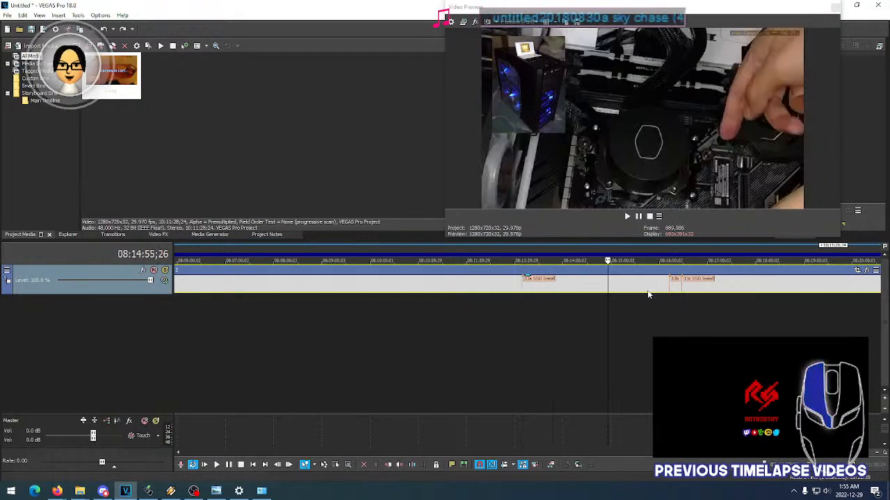
{"action": "left_click", "coordinate": [647, 293]}
- Time-compress the whole nested event to four times its speed and fit the loop region to its new length
{"action": "scroll", "coordinate": [614, 287], "scroll_direction": "down", "scroll_amount": 10}
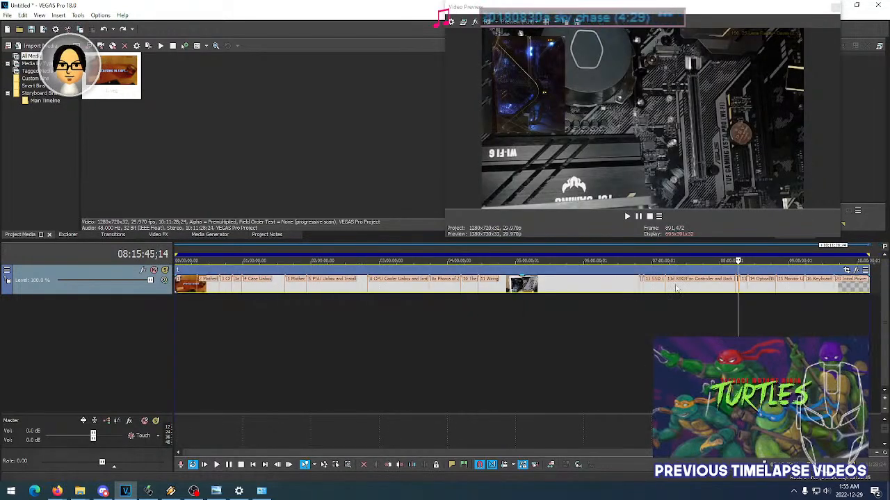
{"action": "left_click_drag", "start_coordinate": [867, 286], "coordinate": [267, 299]}
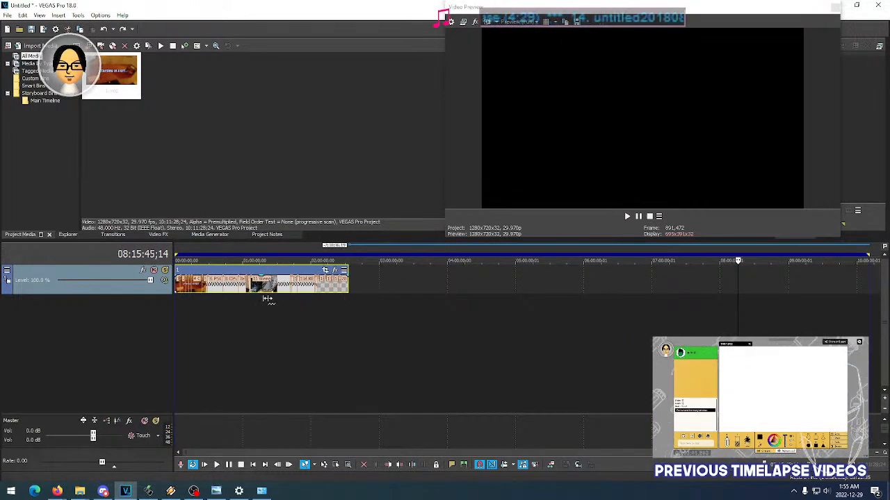
{"action": "right_click", "coordinate": [267, 253]}
{"action": "left_click", "coordinate": [284, 284]}
{"action": "left_click", "coordinate": [198, 288]}
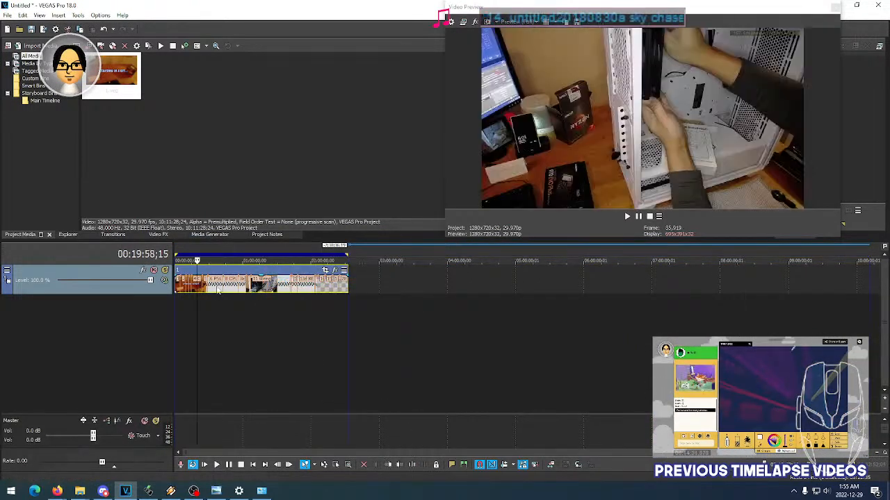
- Disable resampling for the sped-up nested event and check its footage at 01:21:07
{"action": "right_click", "coordinate": [212, 291]}
{"action": "left_click", "coordinate": [278, 477]}
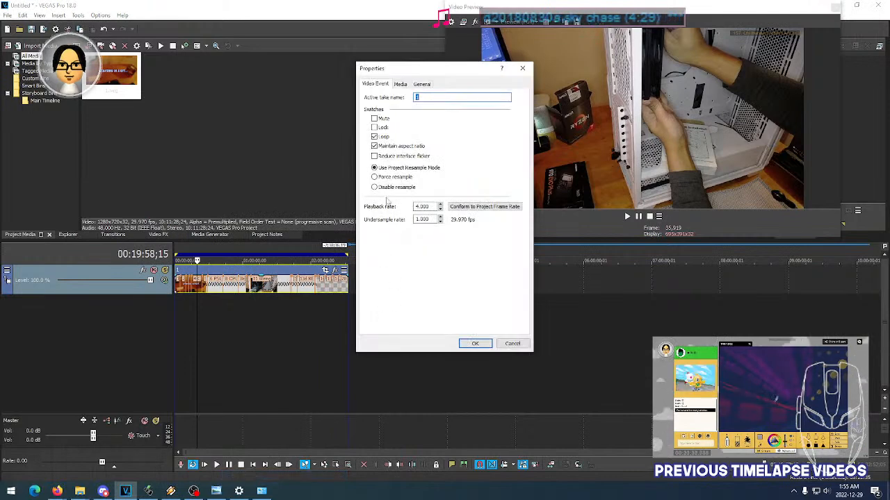
{"action": "left_click", "coordinate": [392, 187]}
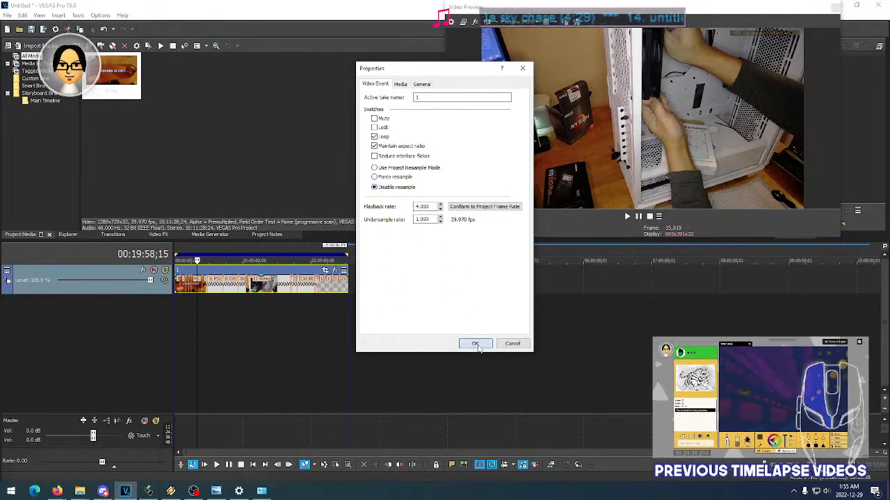
{"action": "left_click", "coordinate": [476, 345]}
{"action": "left_click", "coordinate": [267, 285]}
{"action": "scroll", "coordinate": [271, 292], "scroll_direction": "up", "scroll_amount": 5}
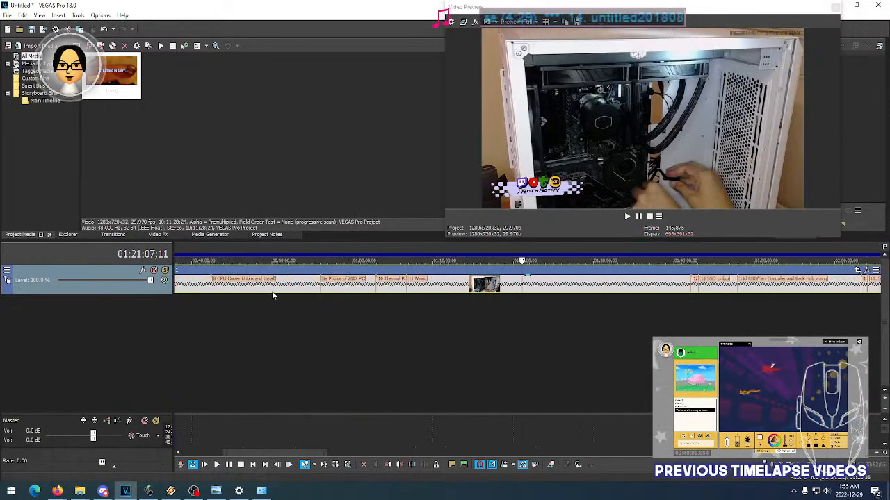
{"action": "left_click", "coordinate": [7, 15]}
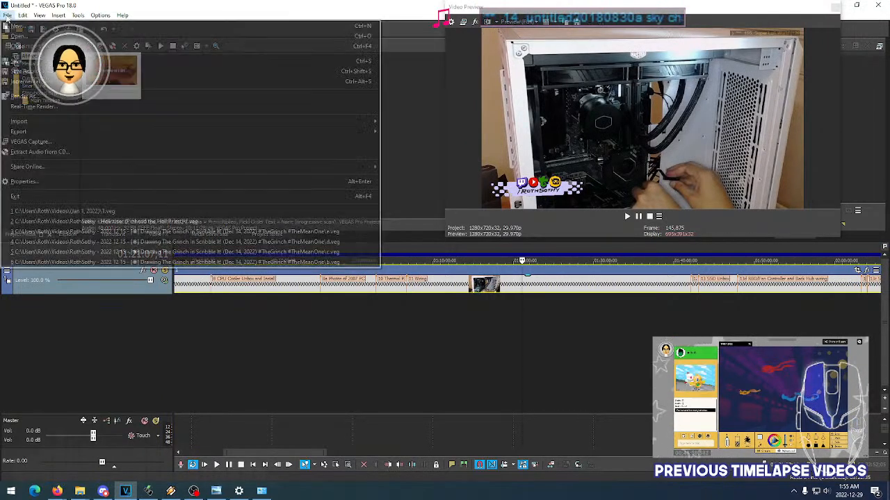
{"action": "left_click", "coordinate": [49, 71]}
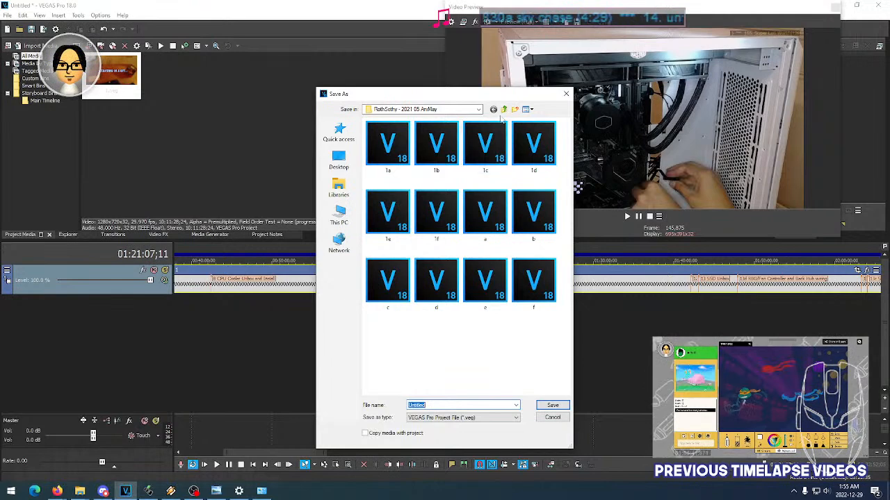
{"action": "left_click", "coordinate": [504, 110]}
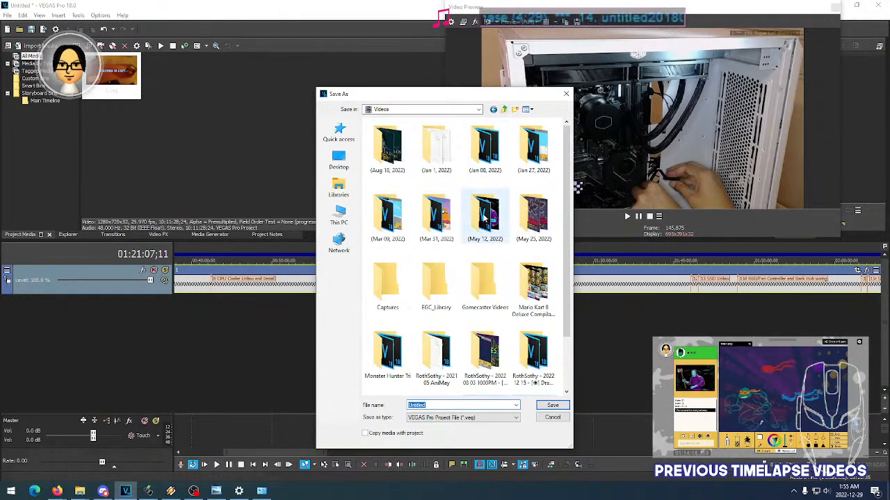
{"action": "double_click", "coordinate": [444, 160]}
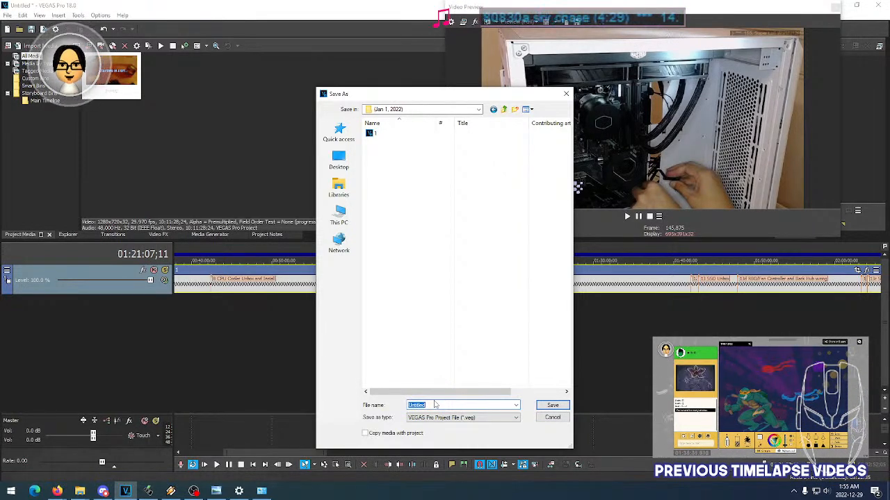
{"action": "type", "text": "b"}
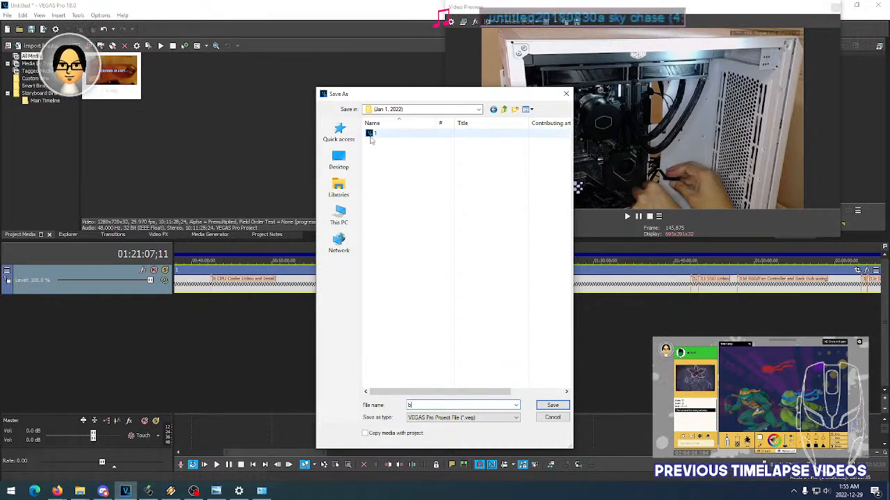
{"action": "left_click", "coordinate": [552, 417]}
- Set the project's frame rate to 59.940 (Double NTSC)
{"action": "left_click", "coordinate": [8, 15]}
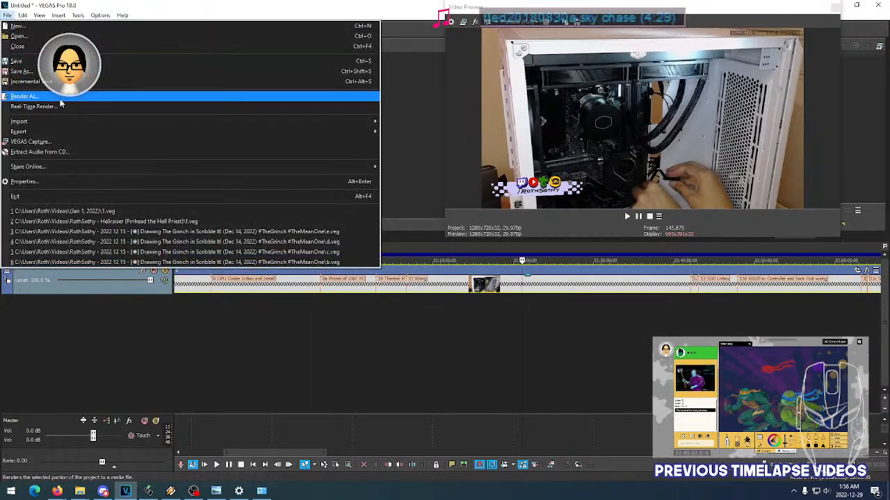
{"action": "left_click", "coordinate": [78, 172]}
{"action": "left_click", "coordinate": [500, 122]}
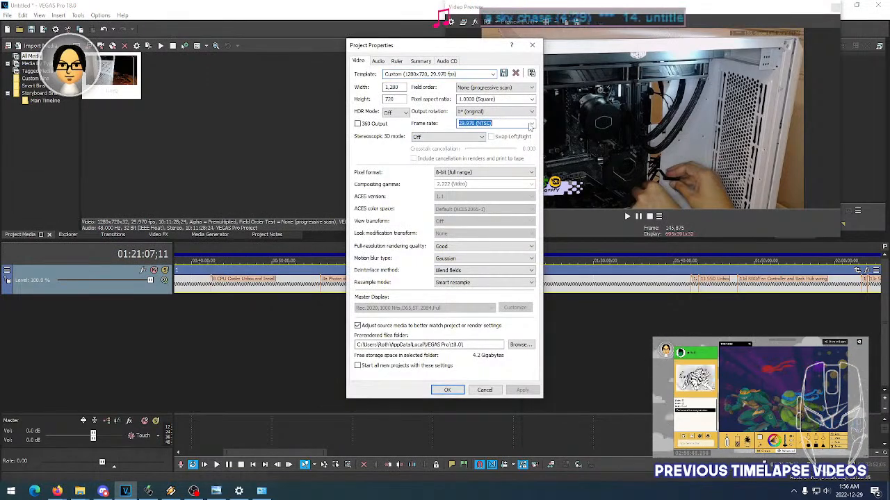
{"action": "left_click", "coordinate": [501, 183]}
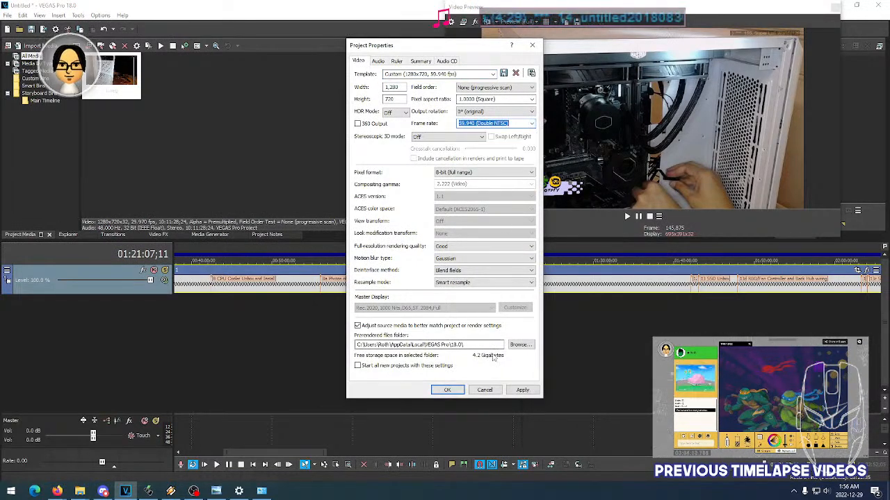
{"action": "left_click", "coordinate": [521, 390]}
{"action": "left_click", "coordinate": [447, 390]}
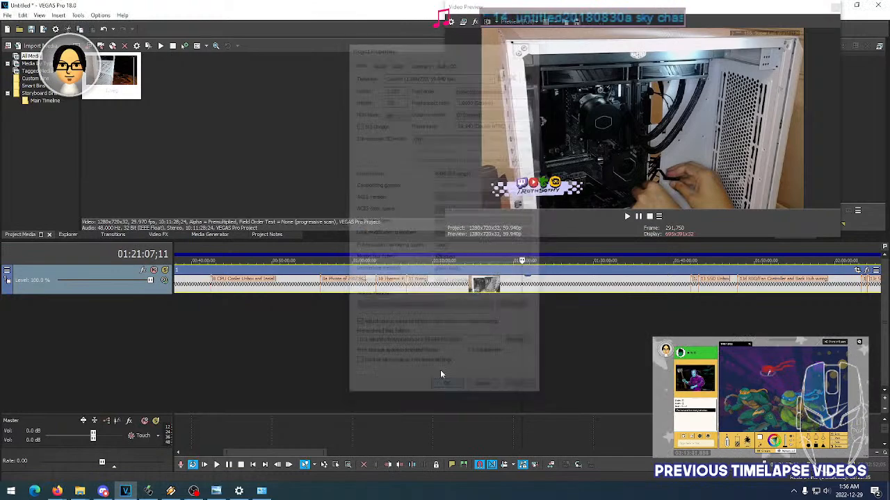
- Save the project as b in the (Jan 1, 2022) videos folder
{"action": "left_click", "coordinate": [6, 15]}
{"action": "left_click", "coordinate": [34, 59]}
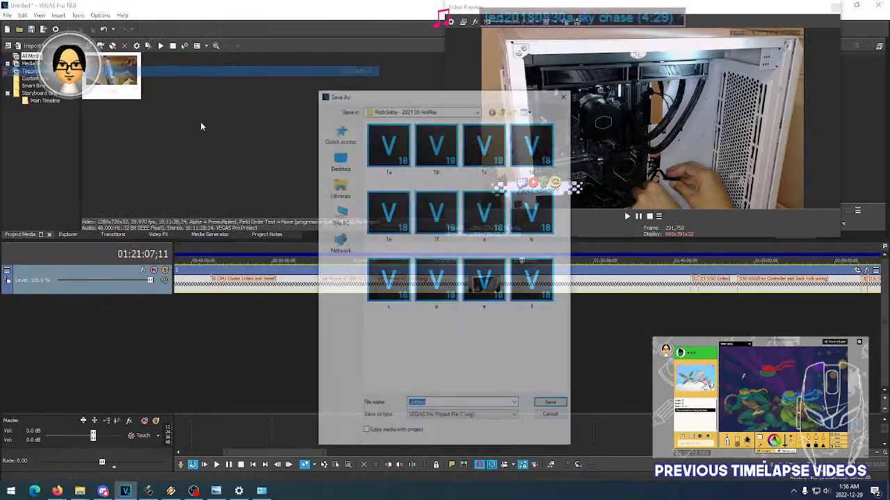
{"action": "left_click", "coordinate": [505, 110]}
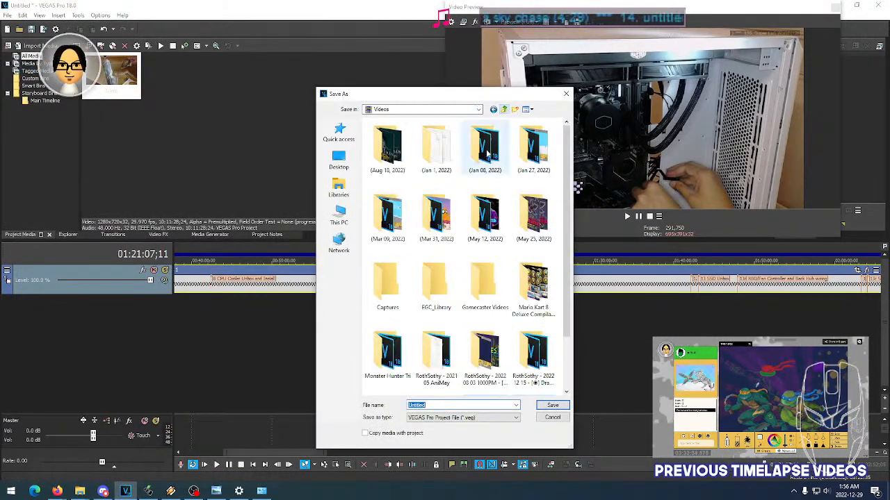
{"action": "double_click", "coordinate": [435, 147]}
{"action": "left_click", "coordinate": [456, 404]}
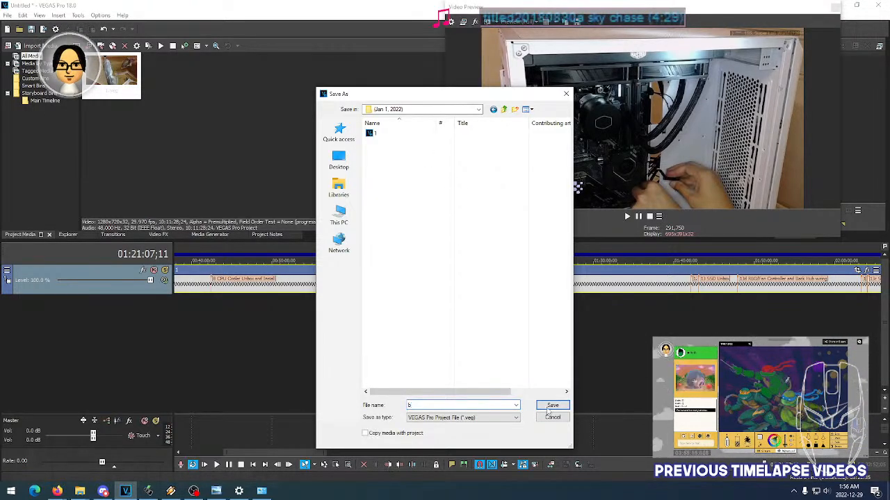
{"action": "type", "text": "b"}
{"action": "left_click", "coordinate": [552, 406]}
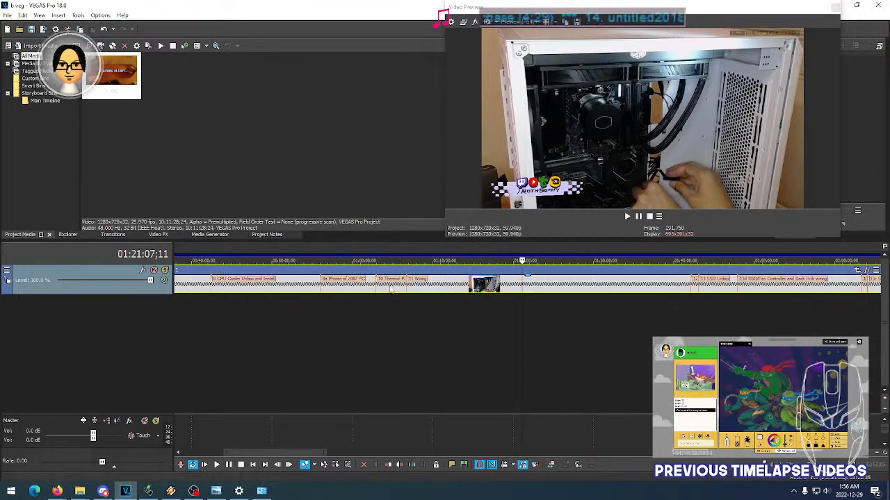
- Play the sped-up footage from the start of the wiring section near 01:10:26, and enlarge the video preview window
{"action": "scroll", "coordinate": [424, 290], "scroll_direction": "down", "scroll_amount": 3}
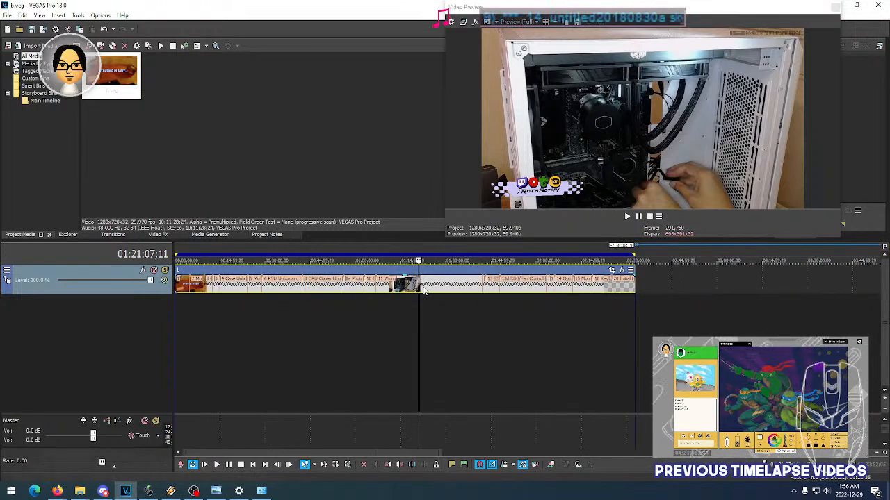
{"action": "left_click", "coordinate": [239, 289]}
{"action": "left_click", "coordinate": [281, 290]}
{"action": "left_click", "coordinate": [299, 291]}
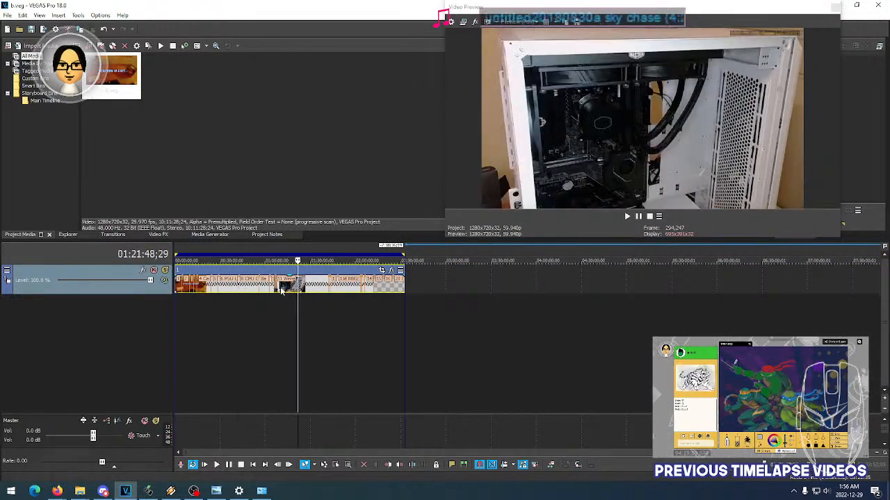
{"action": "left_click", "coordinate": [280, 290]}
{"action": "key", "text": "space"}
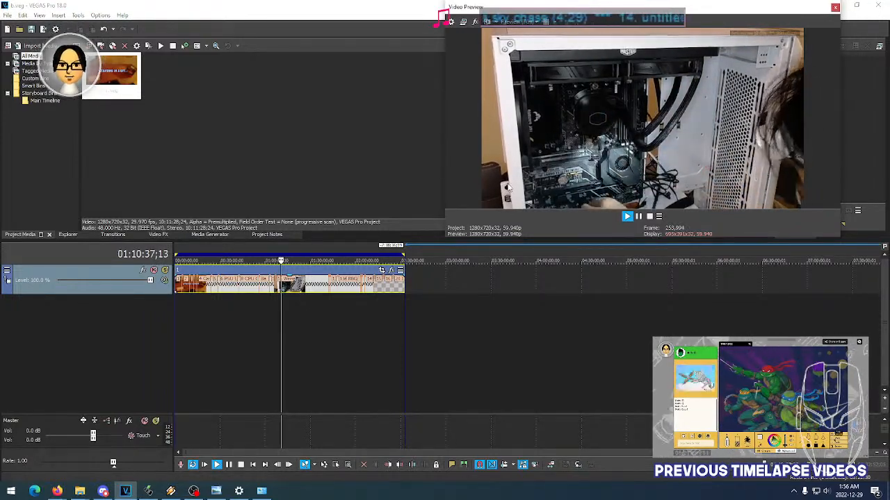
{"action": "left_click_drag", "start_coordinate": [449, 236], "coordinate": [443, 276]}
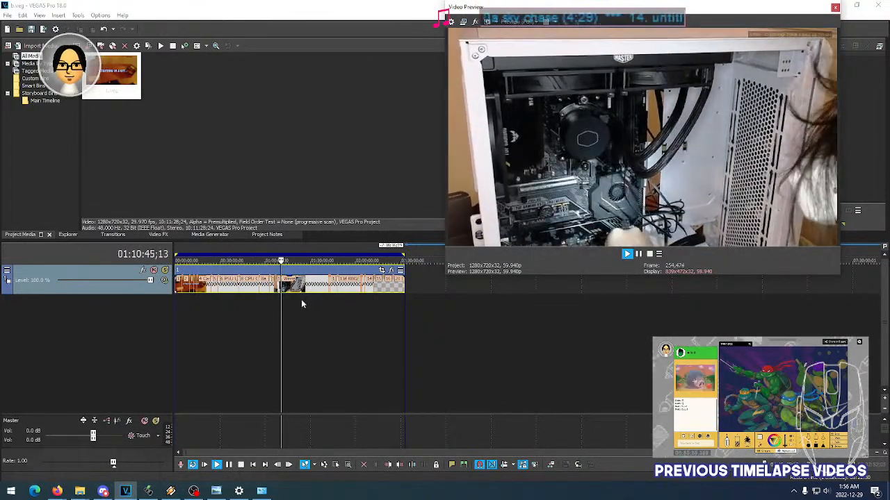
{"action": "key", "text": "space"}
- Close the b.veg project and reopen 1.veg from the (Jan 1, 2022) folder
{"action": "left_click", "coordinate": [7, 14]}
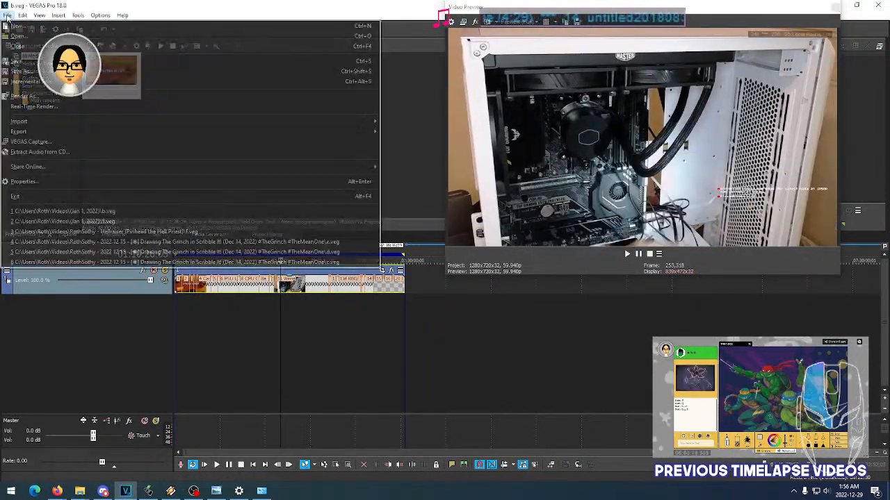
{"action": "left_click", "coordinate": [19, 47]}
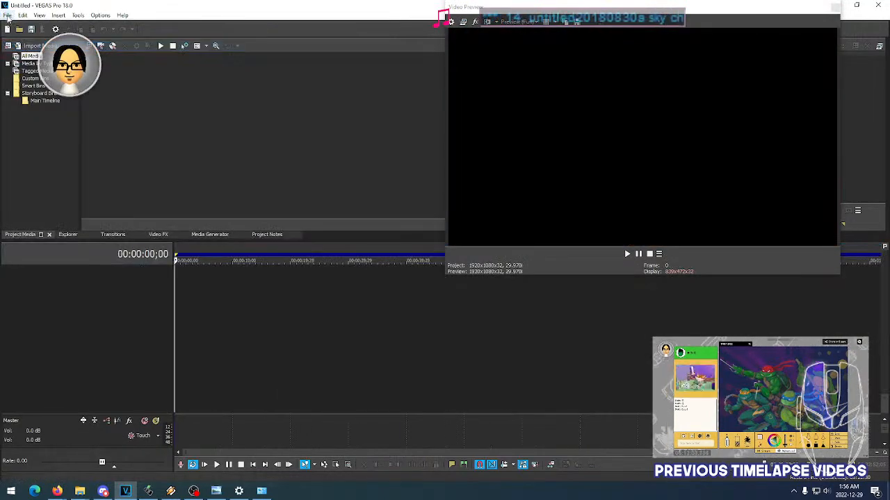
{"action": "left_click", "coordinate": [7, 15]}
{"action": "left_click", "coordinate": [119, 221]}
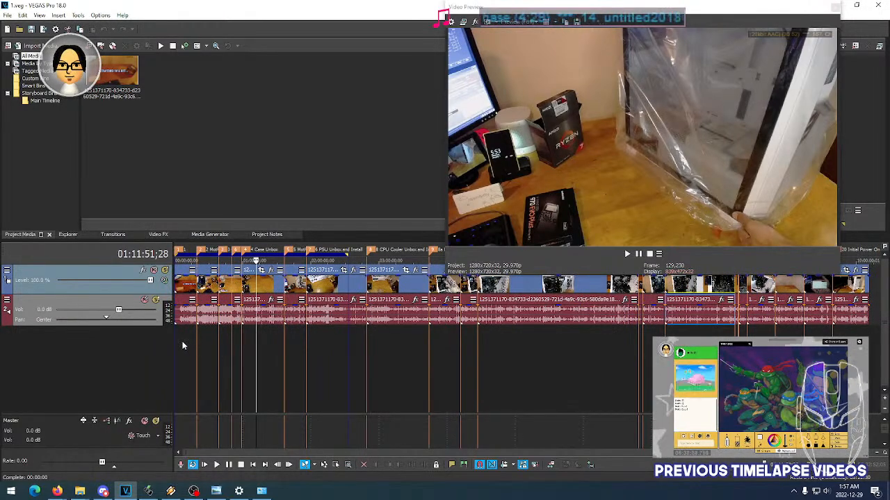
- Check the opening footage of 1.veg at about 06:56 and 03:40, viewing the first sections up close
{"action": "left_click", "coordinate": [182, 342]}
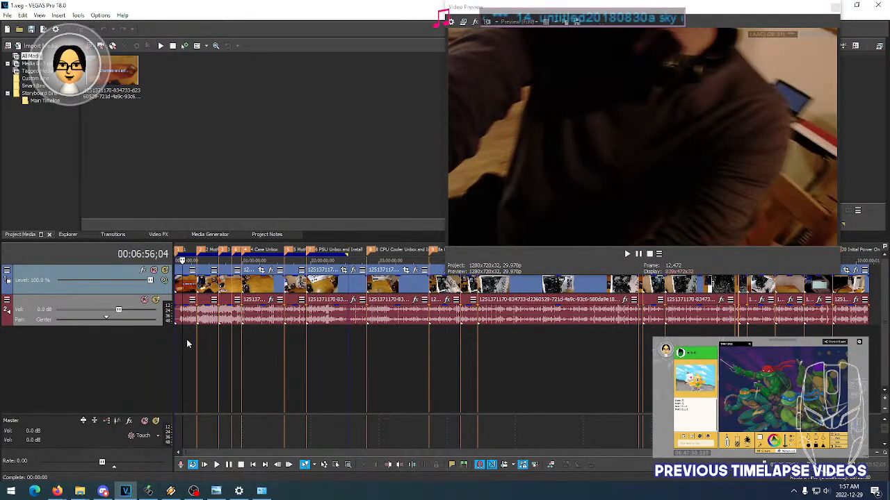
{"action": "left_click", "coordinate": [179, 342]}
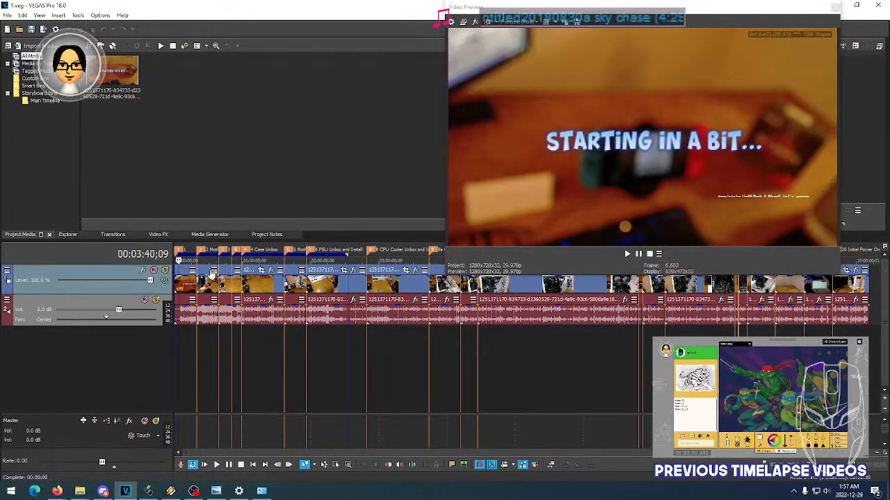
{"action": "scroll", "coordinate": [216, 285], "scroll_direction": "up", "scroll_amount": 5}
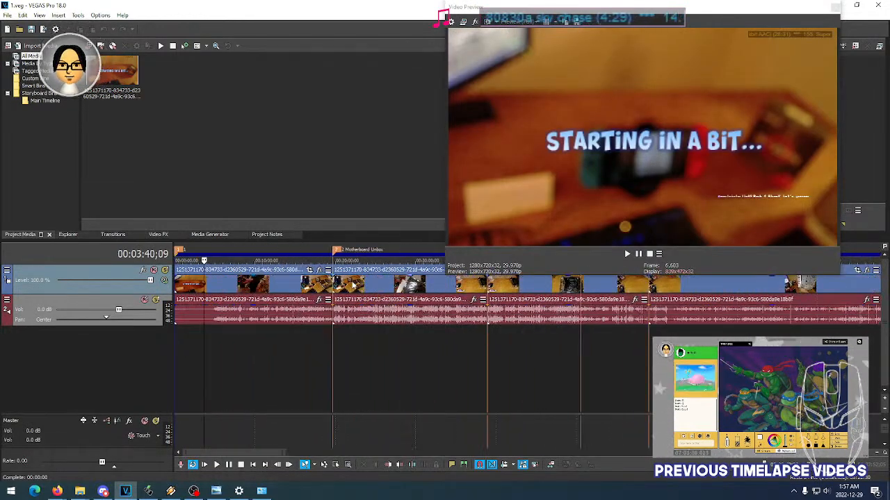
- Move the playhead to the Motherboard Unbox marker and insert a new video track above the footage
{"action": "left_click", "coordinate": [351, 249]}
{"action": "left_click", "coordinate": [333, 251]}
{"action": "left_click", "coordinate": [347, 249]}
{"action": "left_click", "coordinate": [336, 251]}
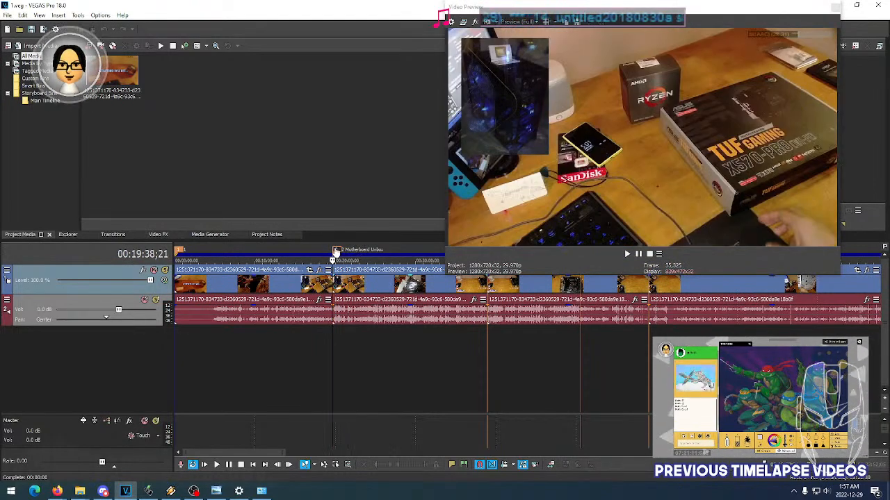
{"action": "right_click", "coordinate": [43, 283]}
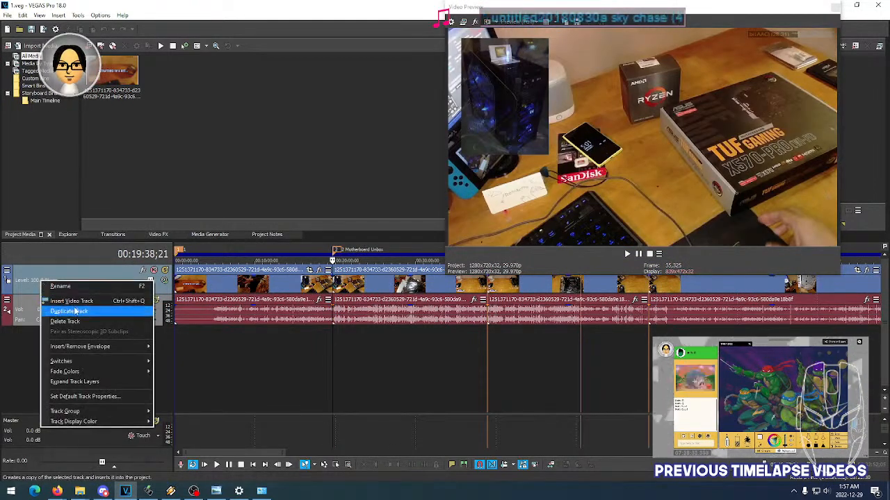
{"action": "left_click", "coordinate": [81, 301]}
- Place a Title12 text event on the new track at the Motherboard Unbox marker, reading UNBOXING MOTHERBOARD on two lines
{"action": "left_click", "coordinate": [208, 236]}
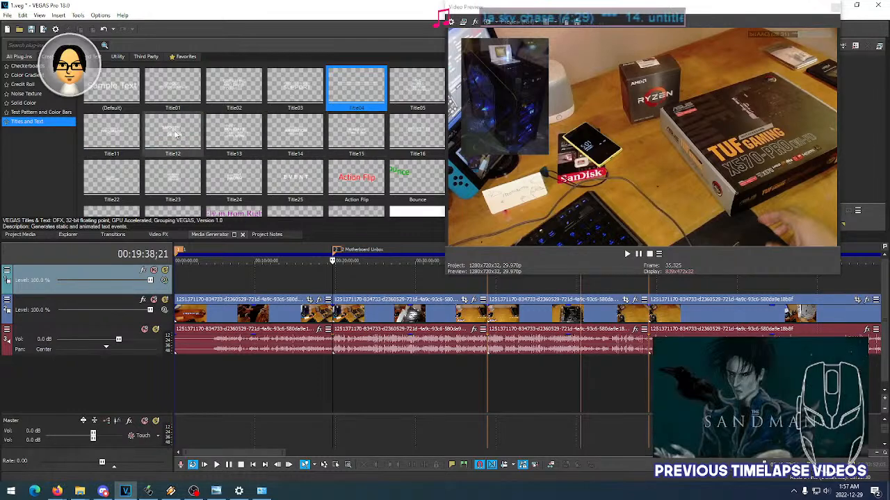
{"action": "left_click_drag", "start_coordinate": [174, 132], "coordinate": [336, 284]}
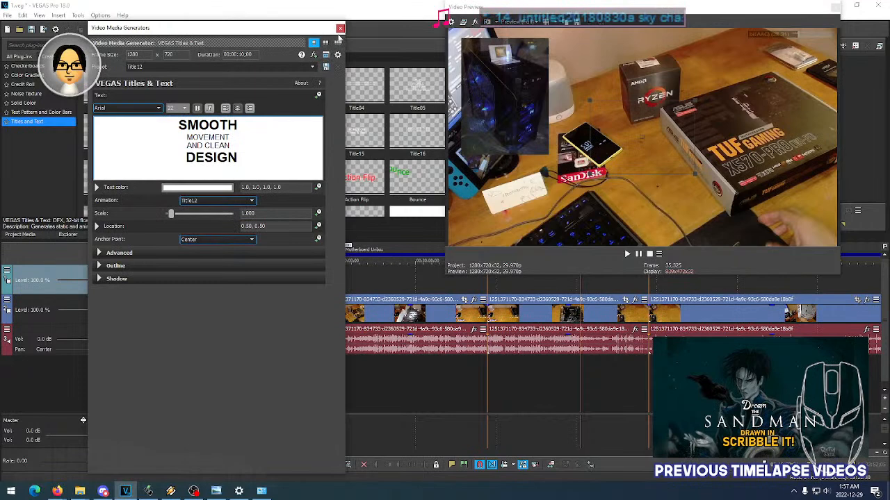
{"action": "left_click", "coordinate": [258, 160]}
{"action": "key", "text": "ctrl+a"}
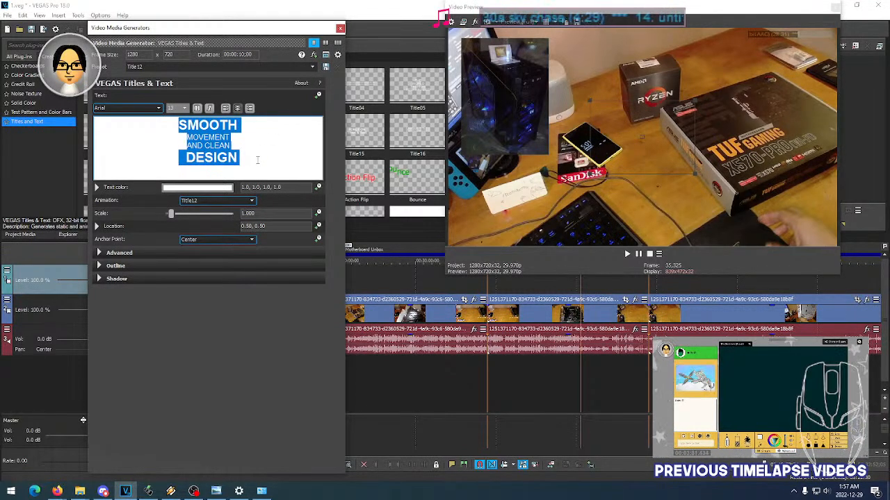
{"action": "type", "text": "UNBOX"}
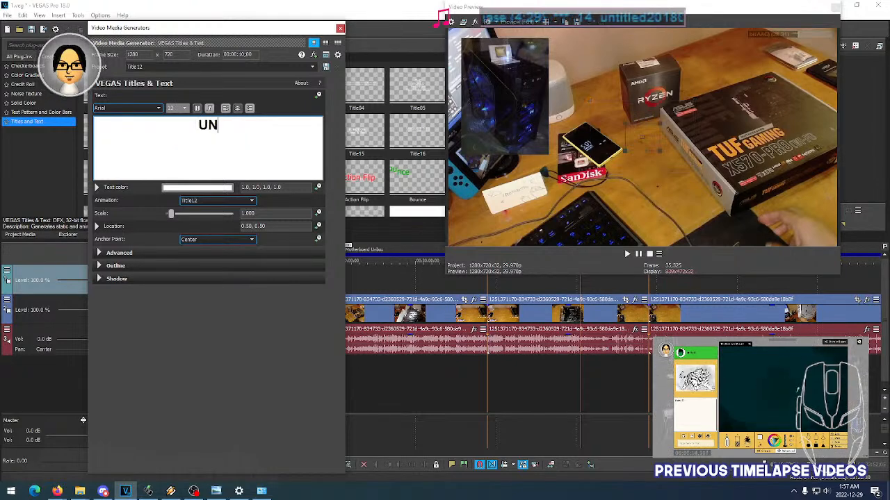
{"action": "key", "text": "BackSpace"}
{"action": "key", "text": "BackSpace"}
{"action": "type", "text": "XI"}
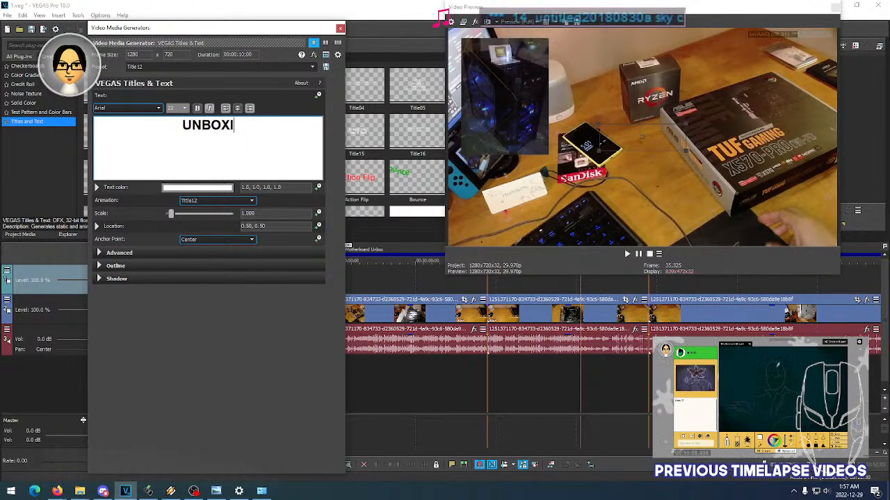
{"action": "type", "text": "NG MOTHERBOARD"}
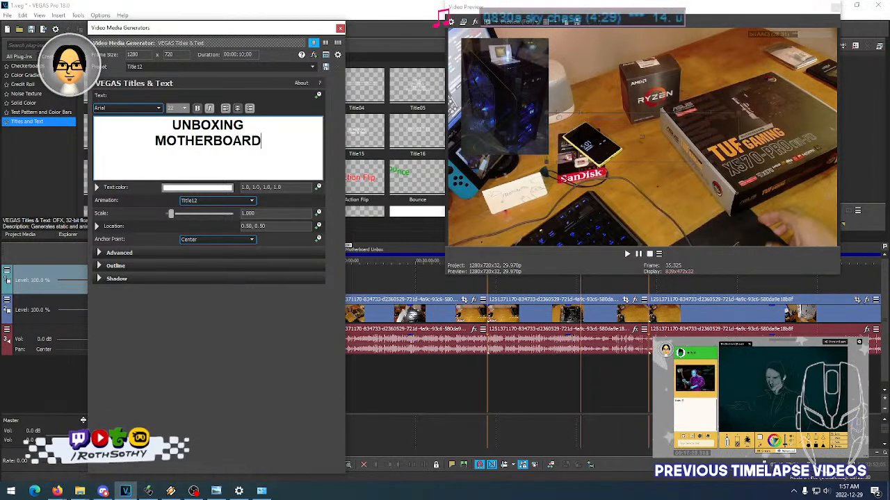
- Left-align all the title text and close the title's settings
{"action": "key", "text": "ctrl+a"}
{"action": "left_click", "coordinate": [225, 109]}
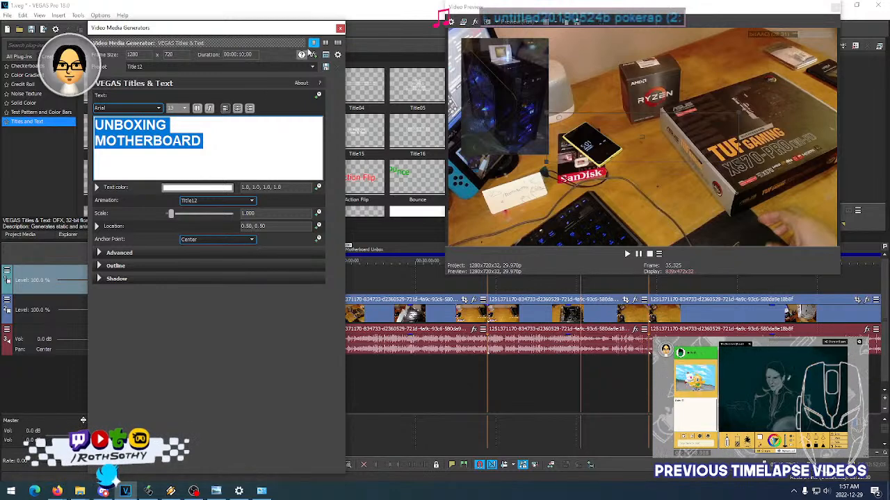
{"action": "left_click", "coordinate": [340, 29]}
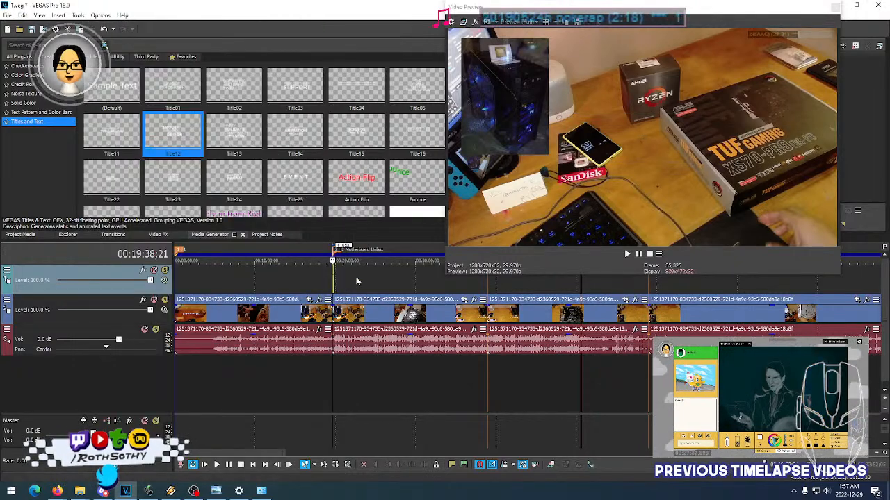
- Reduce the height of the video preview window to uncover the title event on the timeline
{"action": "scroll", "coordinate": [353, 281], "scroll_direction": "up", "scroll_amount": 4}
{"action": "left_click_drag", "start_coordinate": [212, 455], "coordinate": [216, 454]}
{"action": "left_click", "coordinate": [173, 492]}
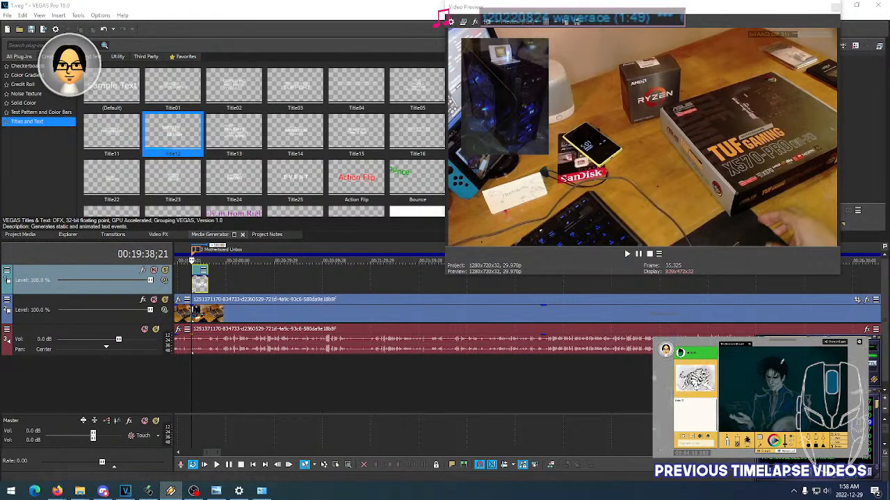
{"action": "left_click", "coordinate": [205, 288]}
{"action": "key", "text": "ctrl+s"}
{"action": "scroll", "coordinate": [204, 288], "scroll_direction": "up", "scroll_amount": 3}
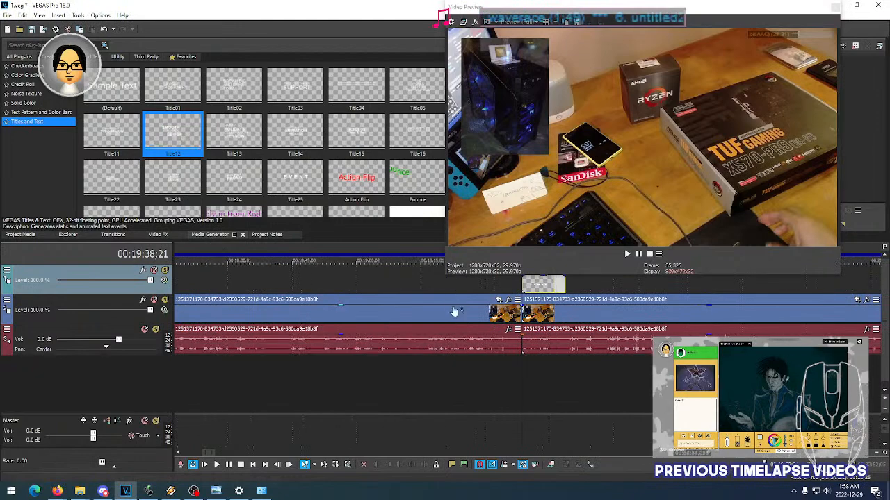
{"action": "scroll", "coordinate": [417, 340], "scroll_direction": "down", "scroll_amount": 3}
{"action": "left_click_drag", "start_coordinate": [211, 454], "coordinate": [214, 455]}
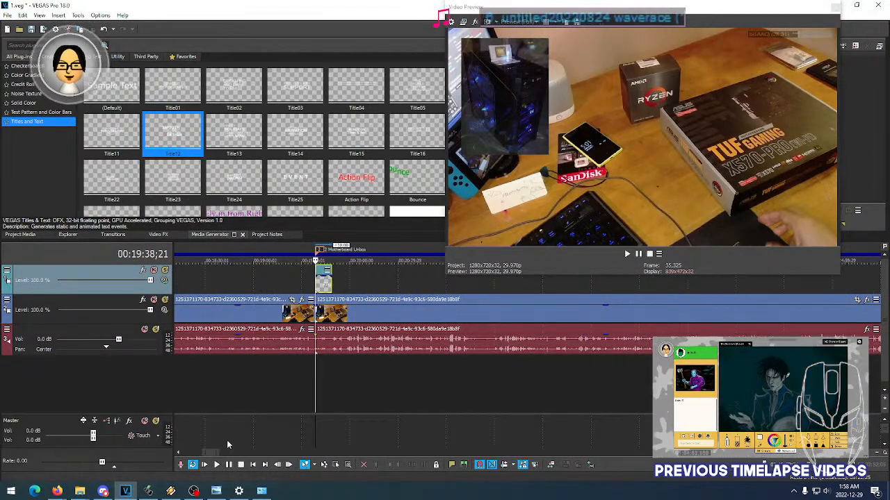
{"action": "left_click_drag", "start_coordinate": [210, 453], "coordinate": [178, 452]}
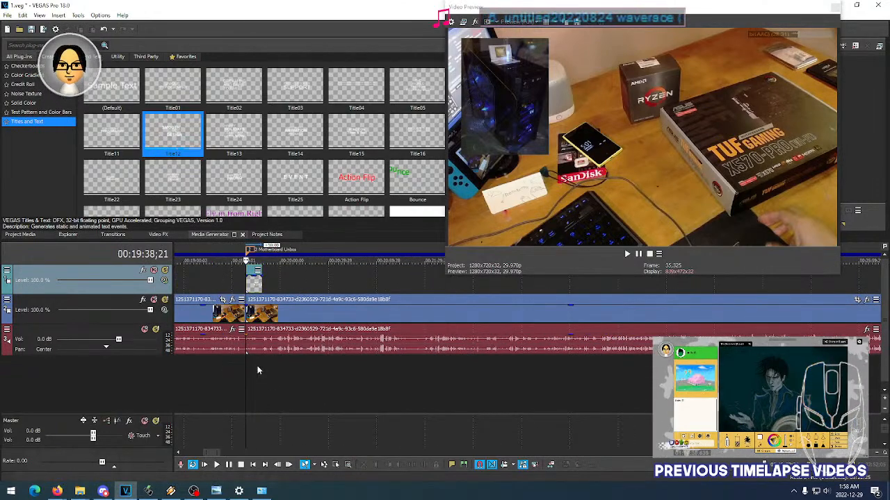
{"action": "scroll", "coordinate": [257, 366], "scroll_direction": "left", "scroll_amount": 5}
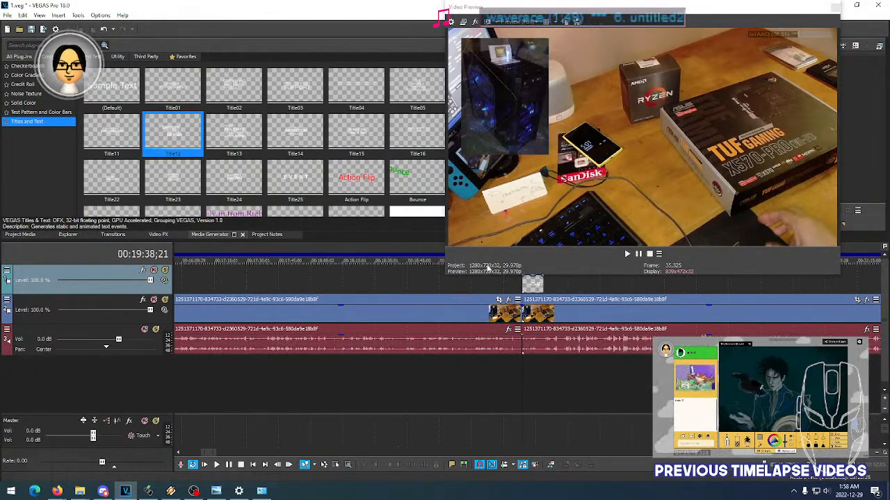
{"action": "left_click_drag", "start_coordinate": [458, 274], "coordinate": [458, 247]}
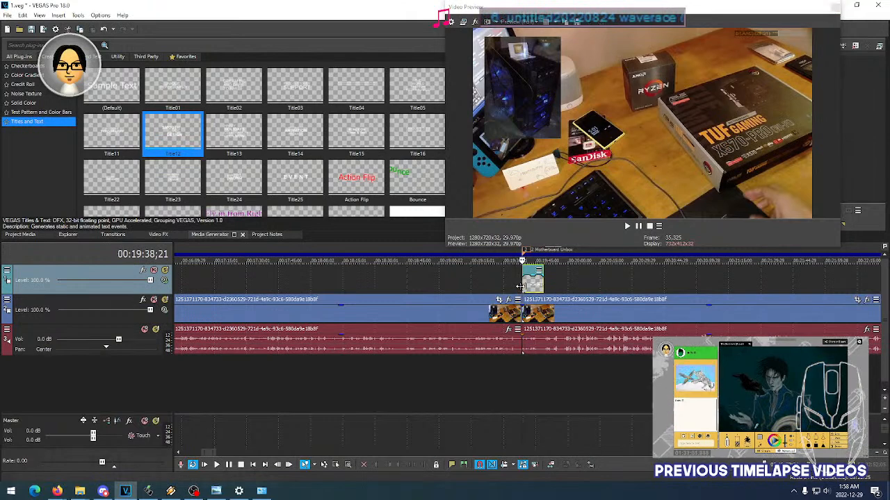
- Mute the audio track and preview the title playing over the footage from the Motherboard Unbox marker
{"action": "key", "text": "space"}
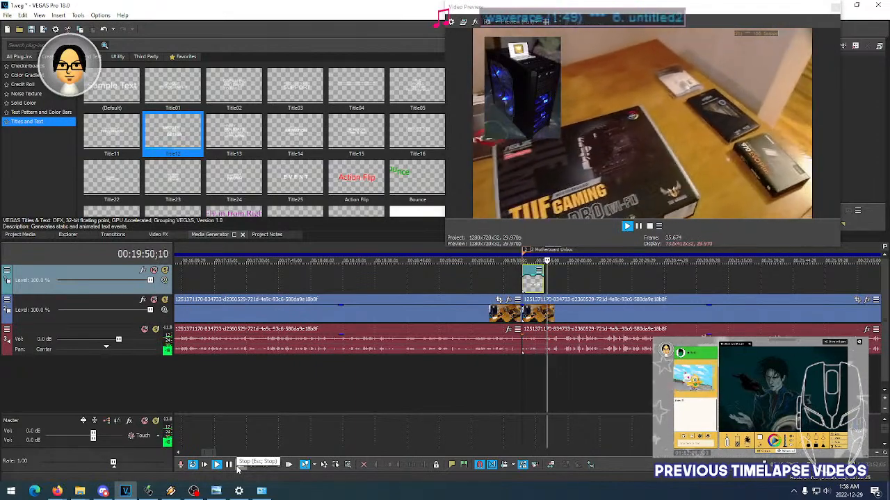
{"action": "left_click", "coordinate": [239, 465]}
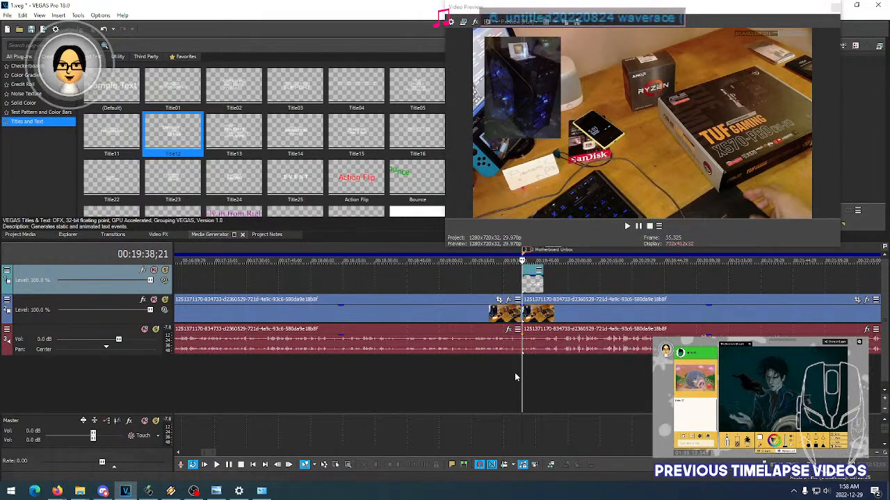
{"action": "scroll", "coordinate": [522, 350], "scroll_direction": "right", "scroll_amount": 5}
{"action": "scroll", "coordinate": [359, 369], "scroll_direction": "right", "scroll_amount": 2}
{"action": "scroll", "coordinate": [308, 374], "scroll_direction": "right", "scroll_amount": 1}
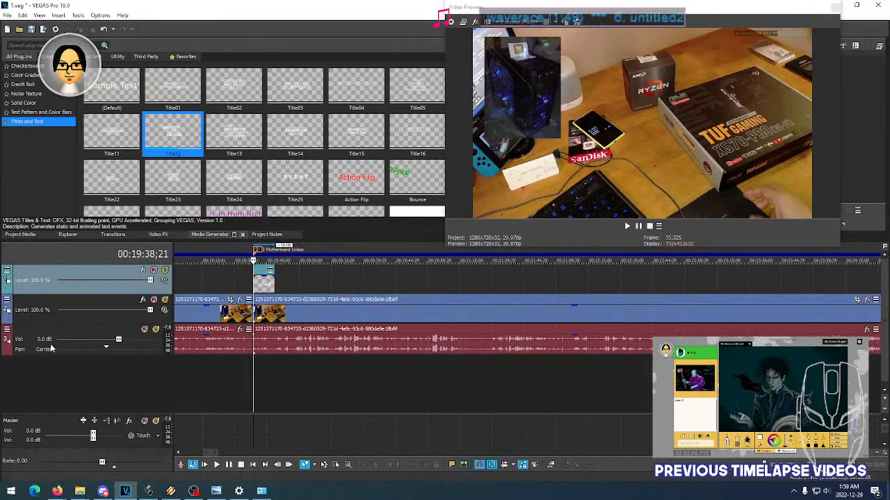
{"action": "left_click", "coordinate": [147, 332]}
{"action": "key", "text": "space"}
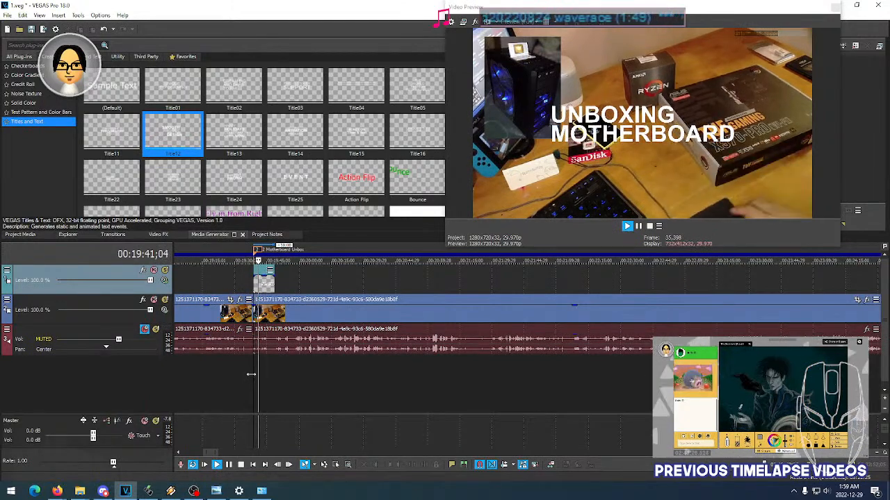
{"action": "left_click", "coordinate": [252, 375]}
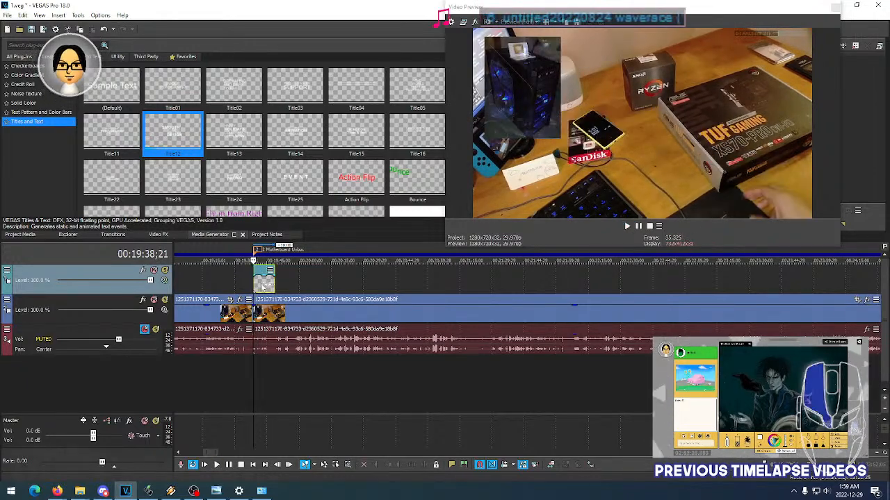
{"action": "key", "text": "space"}
- Reopen the title's settings in a shortened dialog and move the text to the frame's lower left, at location 0.30, 0.24
{"action": "scroll", "coordinate": [262, 286], "scroll_direction": "up", "scroll_amount": 2}
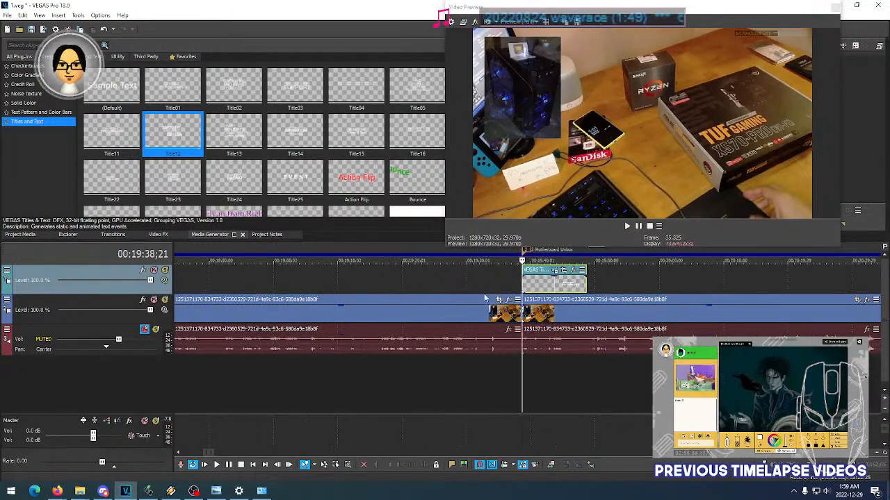
{"action": "middle_click", "coordinate": [507, 389]}
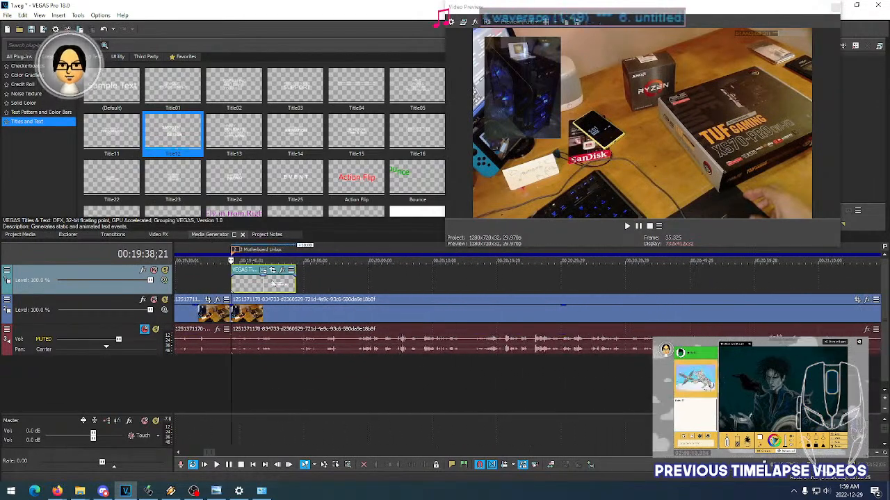
{"action": "left_click", "coordinate": [265, 271]}
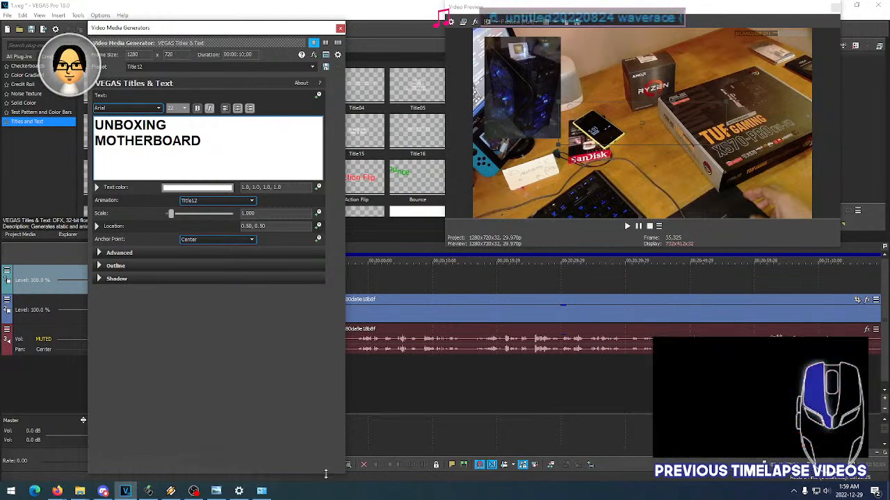
{"action": "left_click_drag", "start_coordinate": [328, 479], "coordinate": [327, 327]}
{"action": "left_click", "coordinate": [240, 378]}
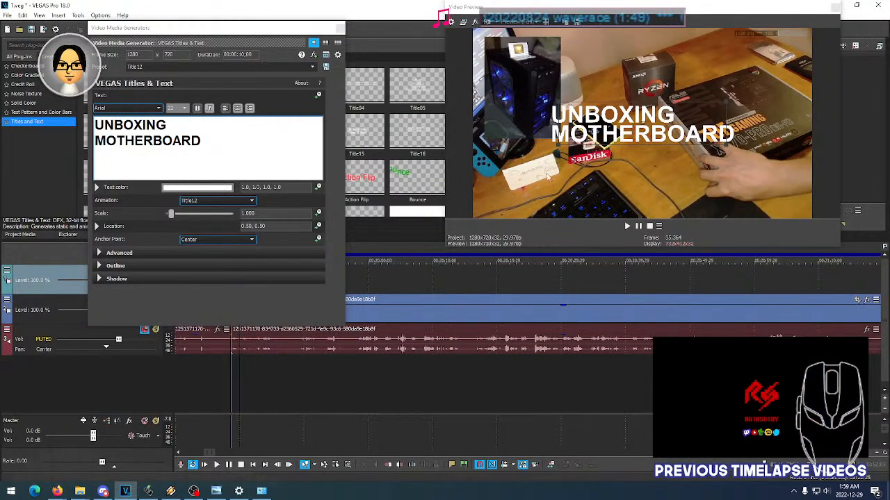
{"action": "left_click_drag", "start_coordinate": [645, 124], "coordinate": [575, 172]}
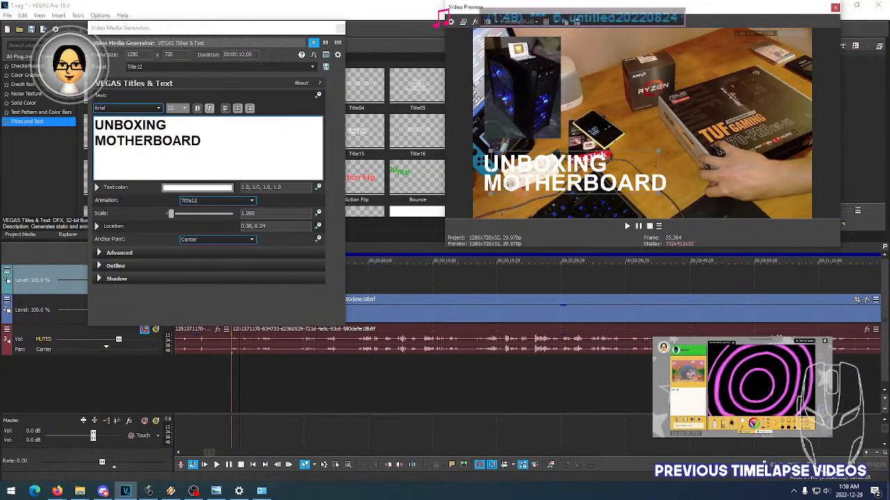
- Set the font size of the word UNBOXING in the title to 12
{"action": "left_click", "coordinate": [200, 140]}
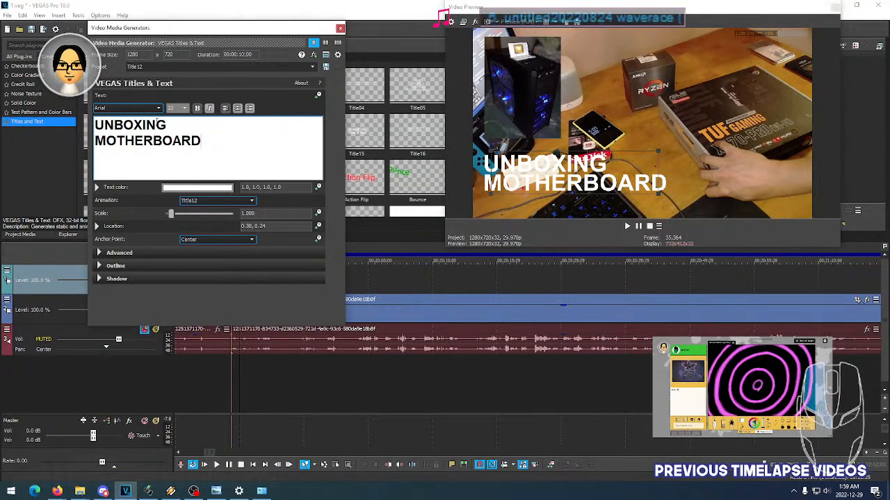
{"action": "key", "text": "shift+Home"}
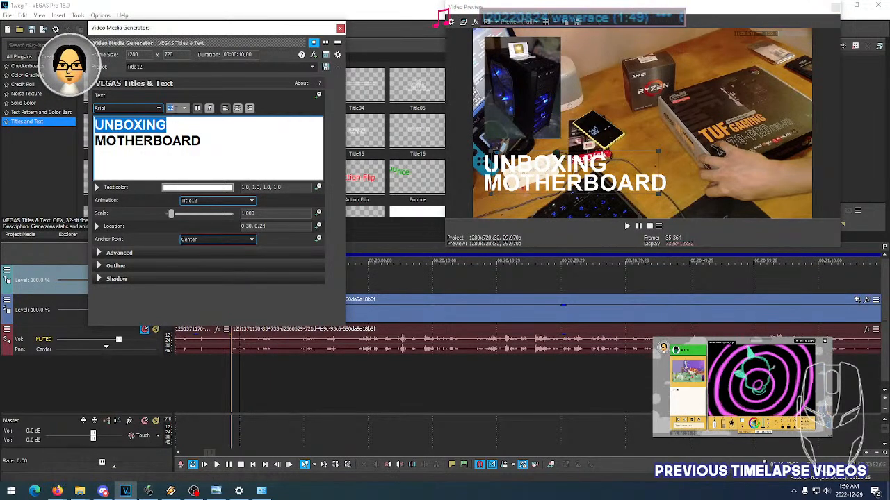
{"action": "key", "text": "Down"}
{"action": "key", "text": "Down"}
{"action": "key", "text": "Down"}
{"action": "key", "text": "Down"}
{"action": "key", "text": "Down"}
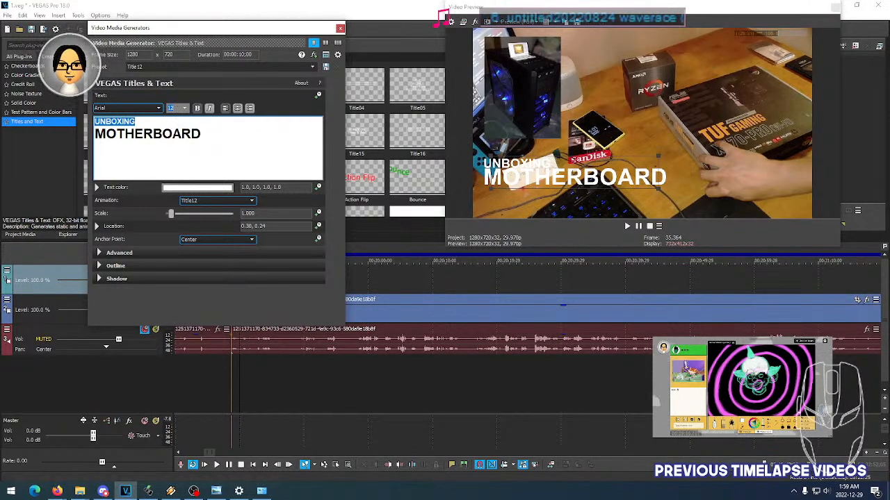
- Start a third line under MOTHERBOARD in the title text with the word ASUS
{"action": "left_click", "coordinate": [208, 136]}
{"action": "double_click", "coordinate": [115, 143]}
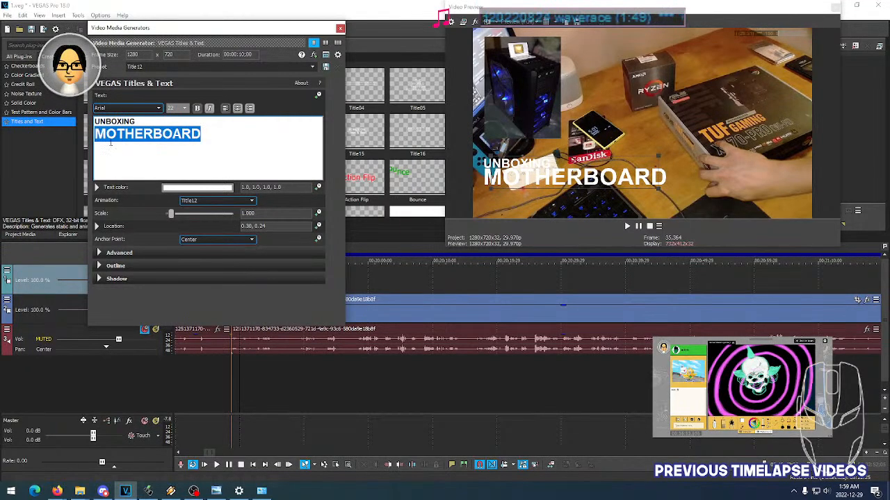
{"action": "left_click", "coordinate": [227, 147]}
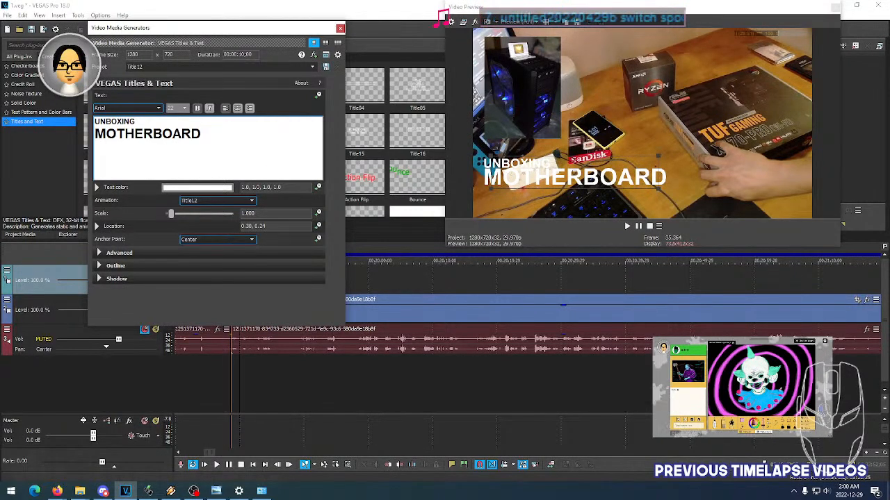
{"action": "key", "text": "BackSpace"}
{"action": "key", "text": "shift+Home"}
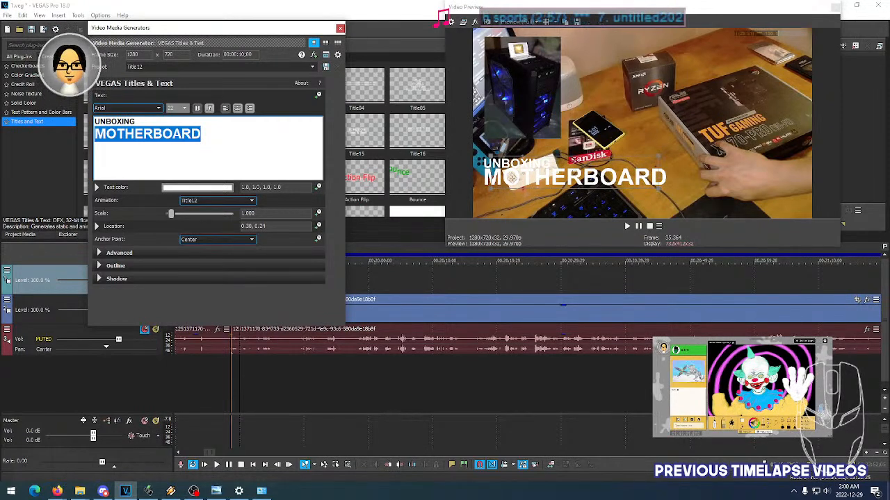
{"action": "left_click", "coordinate": [215, 156]}
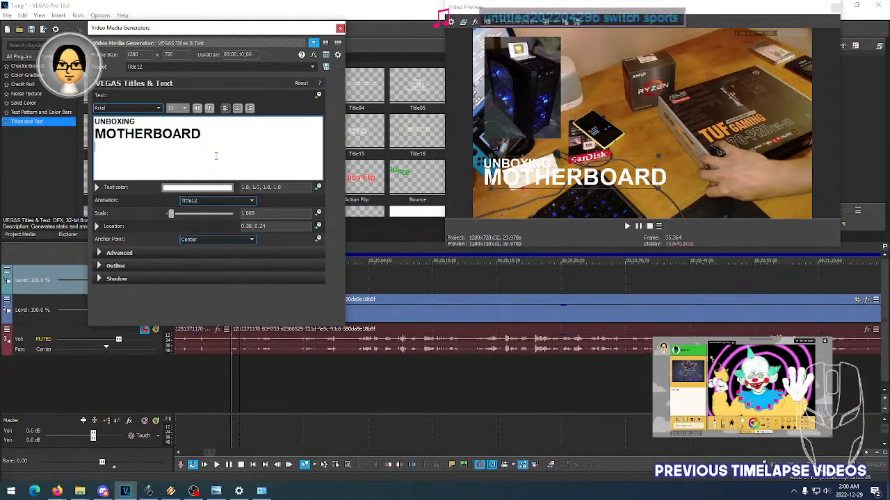
{"action": "type", "text": "TUF"}
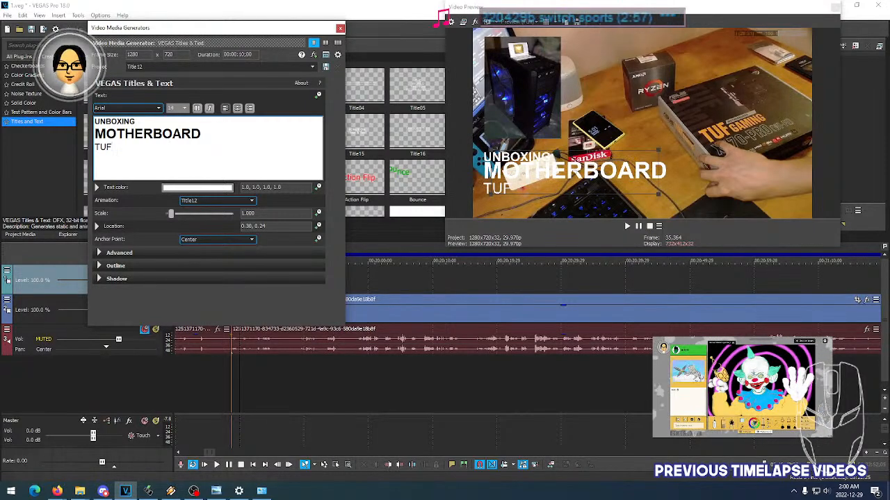
{"action": "key", "text": "BackSpace"}
{"action": "key", "text": "BackSpace"}
{"action": "key", "text": "BackSpace"}
{"action": "key", "text": "BackSpace"}
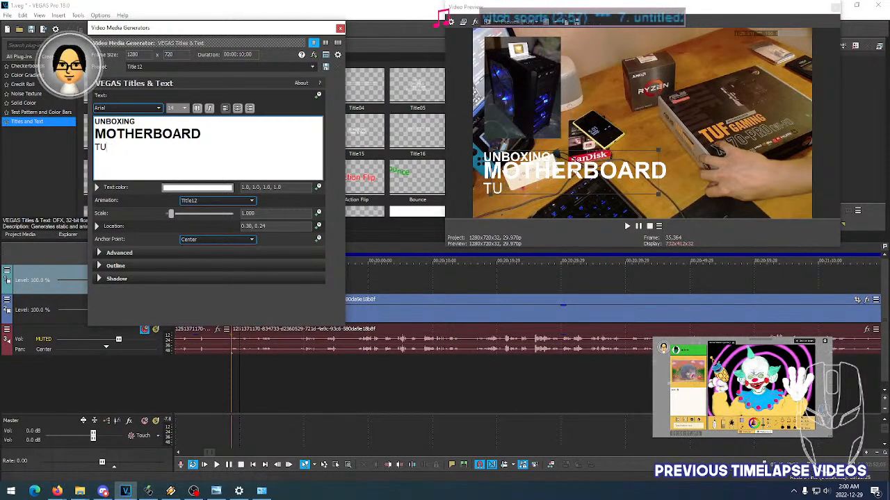
{"action": "type", "text": "ASY"}
{"action": "key", "text": "BackSpace"}
{"action": "type", "text": "US TUG"}
- Continue the title's third line after ASUS with TUF GAMING X
{"action": "key", "text": "BackSpace"}
{"action": "type", "text": "F Gami"}
{"action": "key", "text": "BackSpace"}
{"action": "key", "text": "BackSpace"}
{"action": "key", "text": "BackSpace"}
{"action": "key", "text": "BackSpace"}
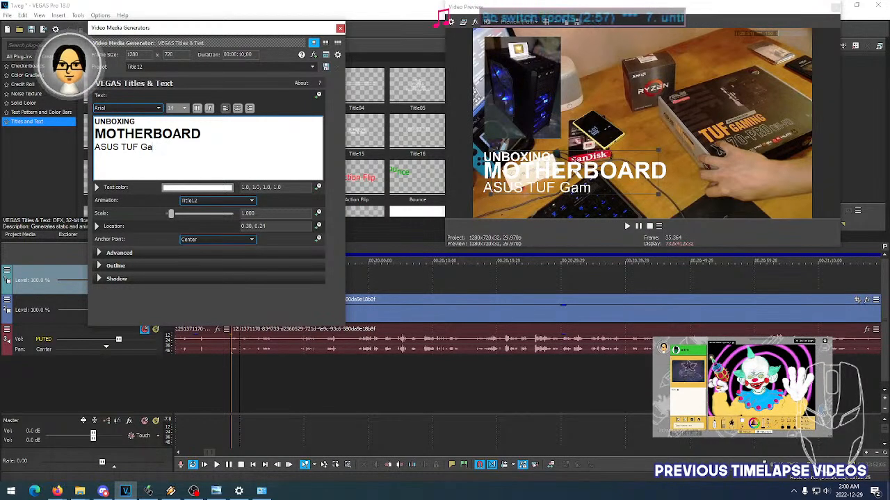
{"action": "type", "text": "GAMING"}
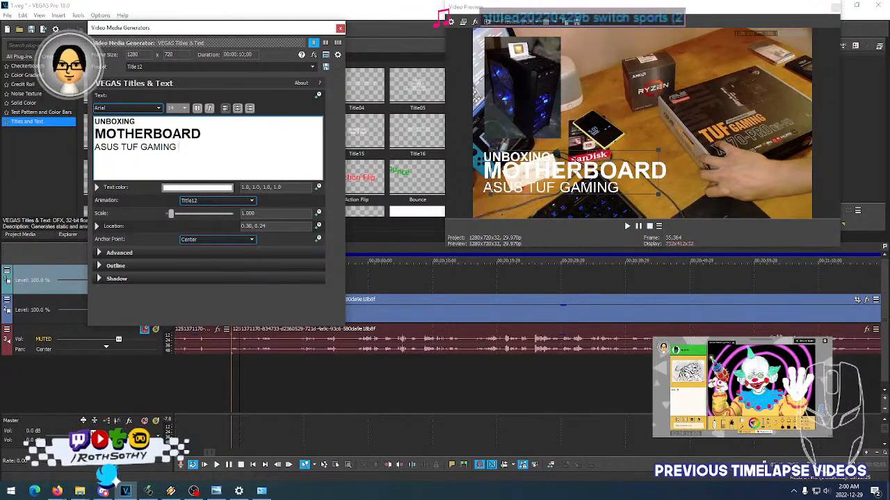
{"action": "type", "text": " X"}
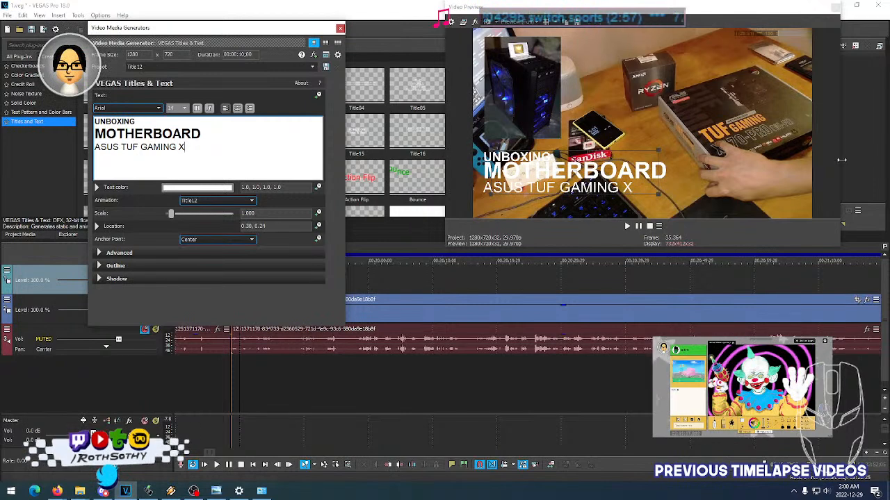
- Complete the motherboard model on the third line so it reads ASUS TUF GAMING X570-PRO (Wi-Fi)
{"action": "key", "text": "alt+Tab"}
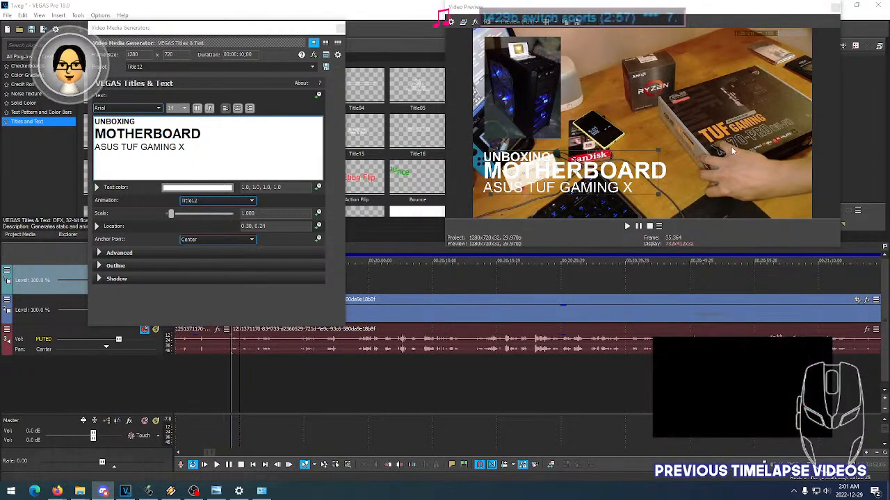
{"action": "left_click", "coordinate": [187, 147]}
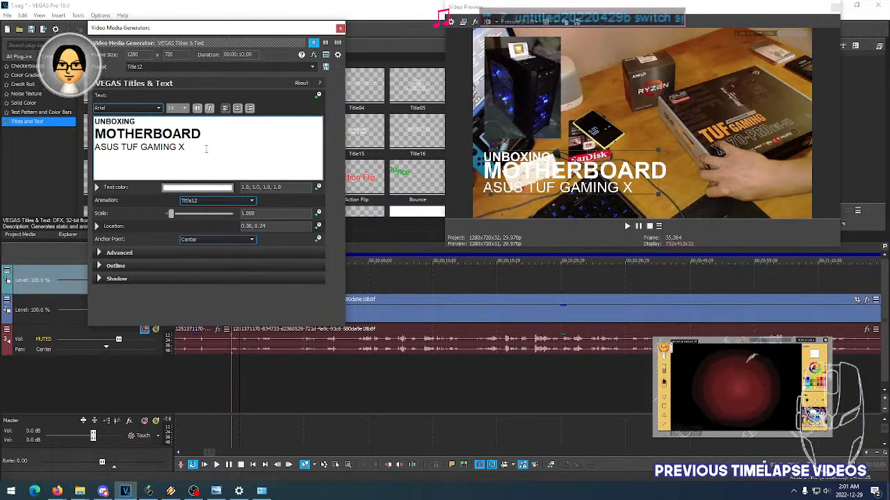
{"action": "type", "text": "70"}
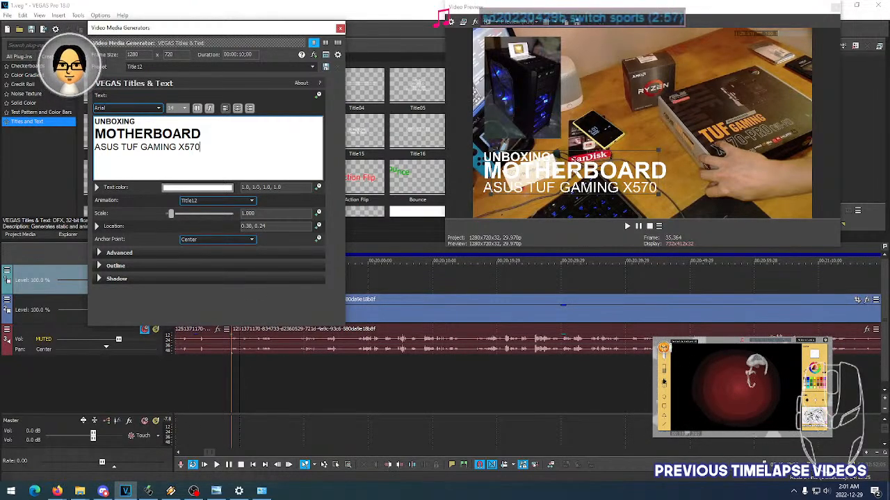
{"action": "type", "text": "-PR"}
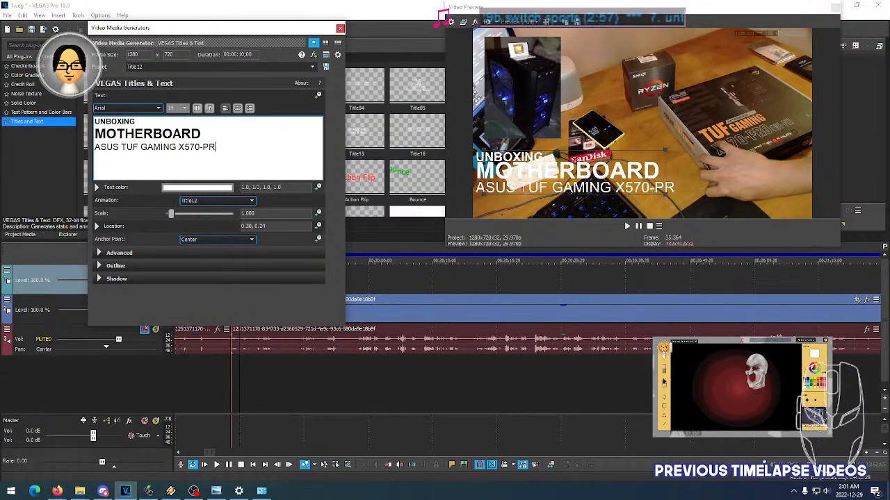
{"action": "type", "text": "O"}
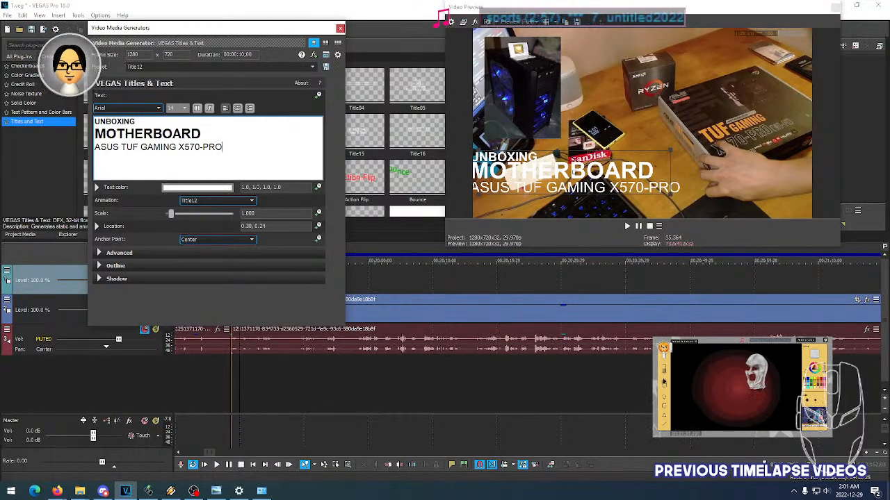
{"action": "type", "text": "Wi"}
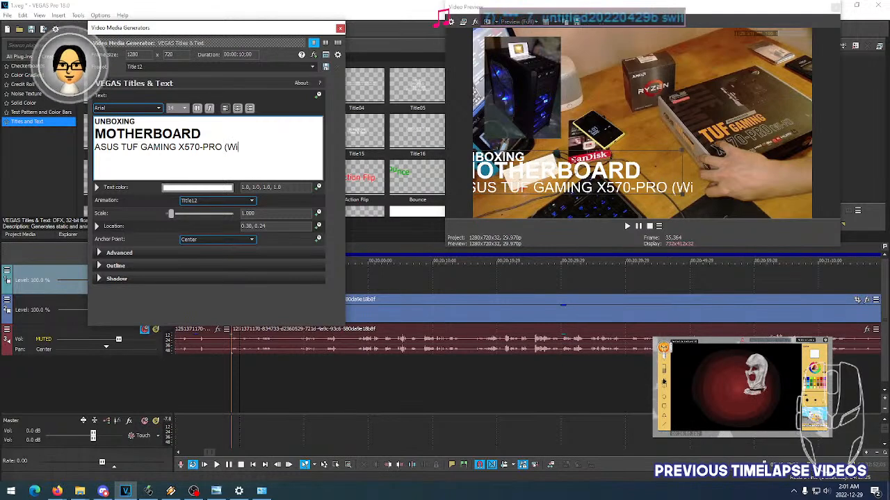
{"action": "type", "text": "-Fi)"}
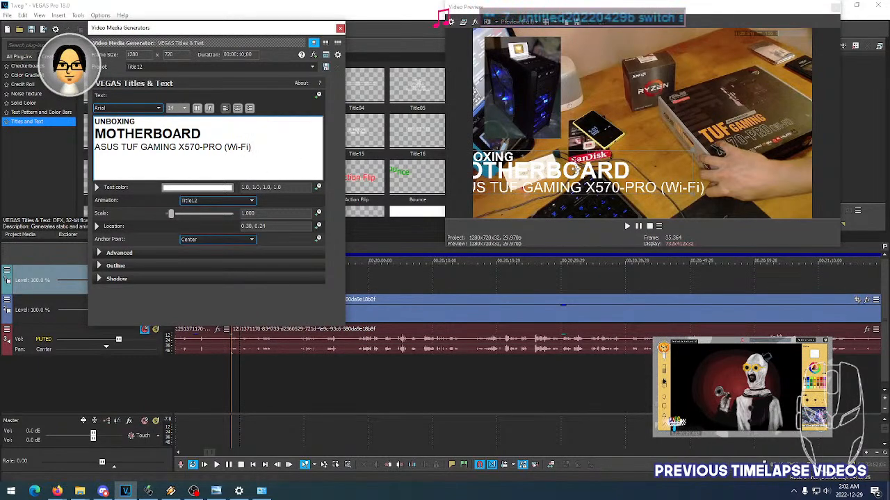
- Set the font size of the ASUS model line to 12 and move the title to location 0.36, 0.24
{"action": "left_click", "coordinate": [574, 172]}
{"action": "left_click_drag", "start_coordinate": [574, 172], "coordinate": [609, 174]}
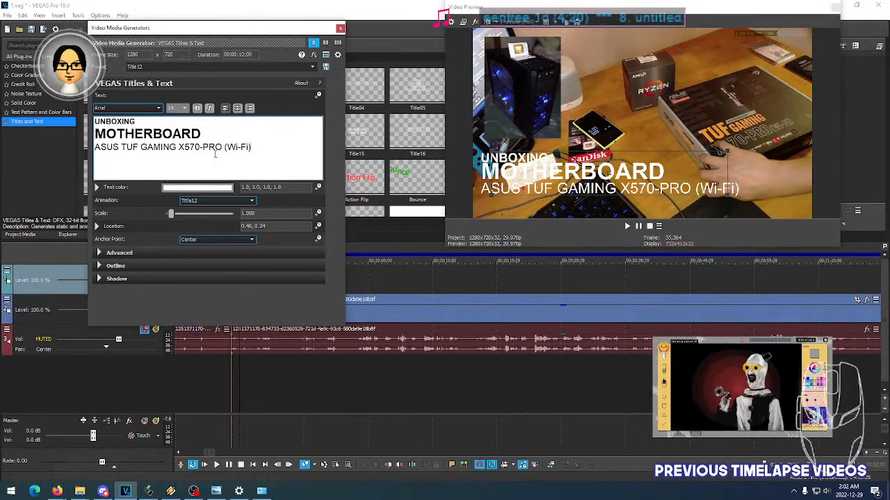
{"action": "left_click", "coordinate": [246, 148]}
{"action": "left_click_drag", "start_coordinate": [248, 148], "coordinate": [95, 148]}
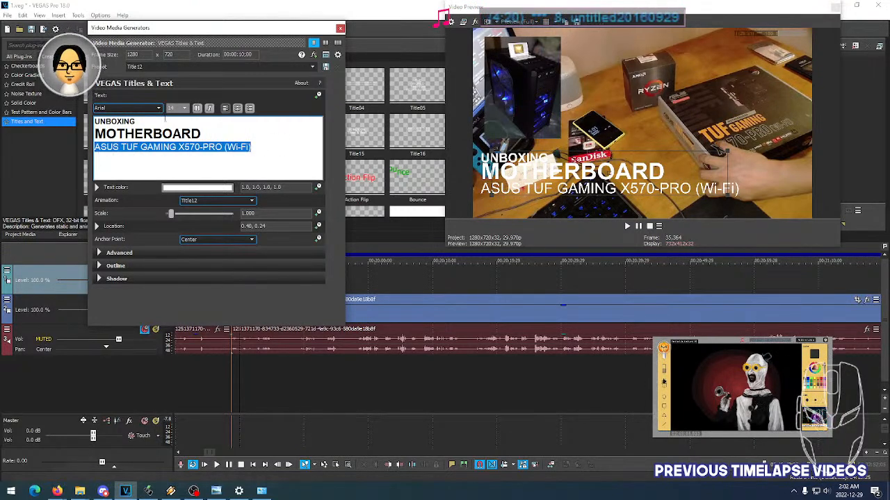
{"action": "scroll", "coordinate": [177, 108], "scroll_direction": "up", "scroll_amount": 1}
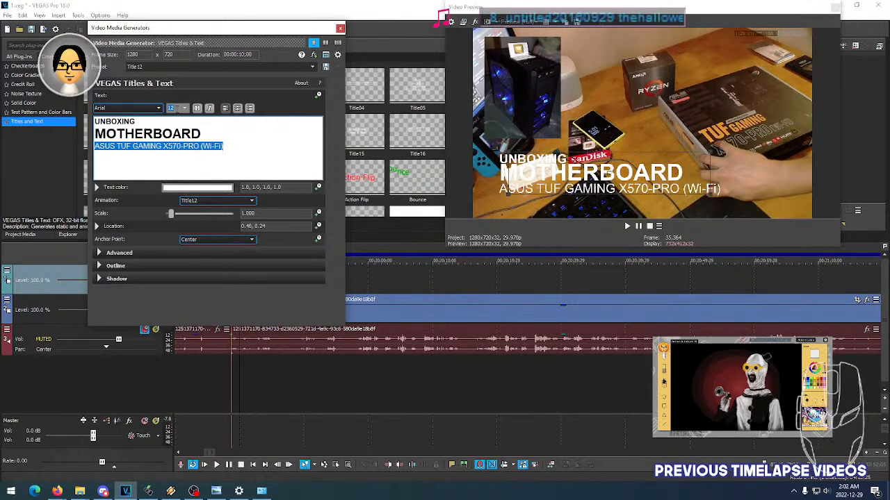
{"action": "scroll", "coordinate": [174, 109], "scroll_direction": "up", "scroll_amount": 1}
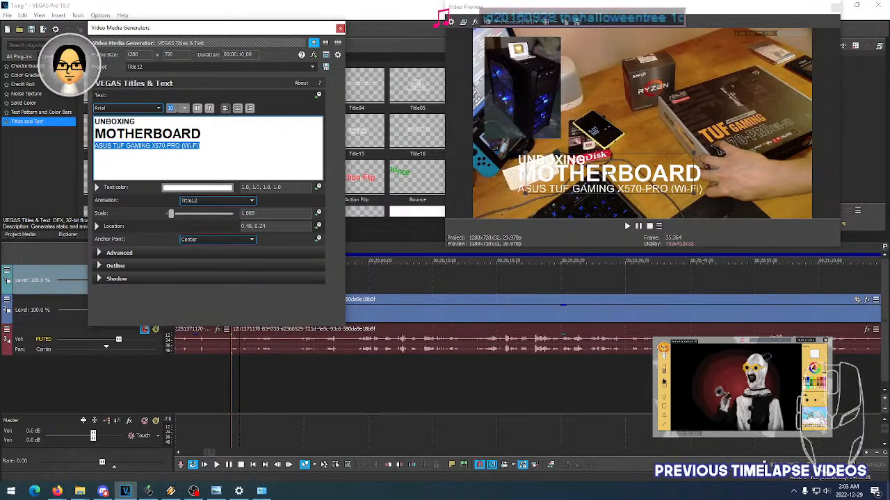
{"action": "scroll", "coordinate": [174, 108], "scroll_direction": "down", "scroll_amount": 1}
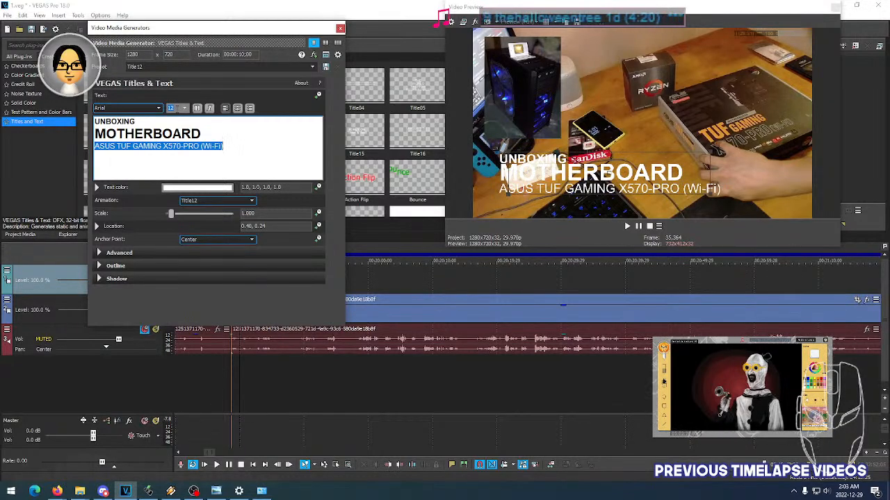
{"action": "left_click_drag", "start_coordinate": [610, 174], "coordinate": [591, 174]}
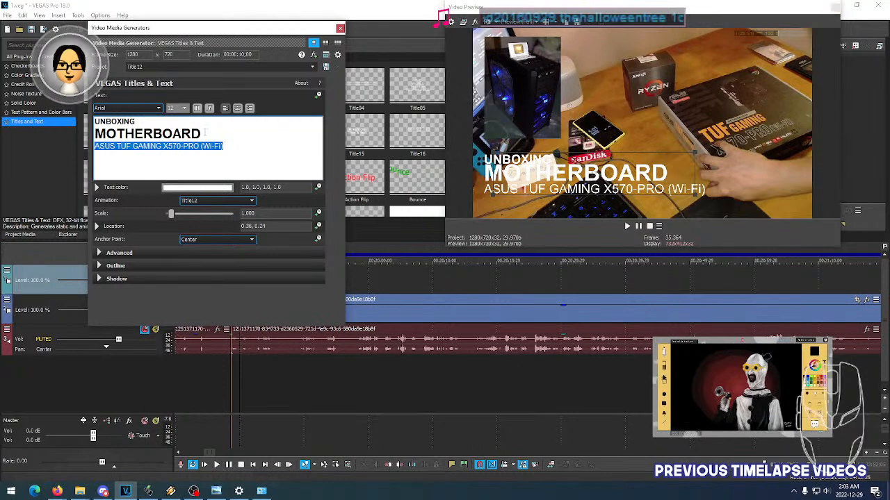
{"action": "left_click", "coordinate": [205, 133]}
{"action": "left_click", "coordinate": [243, 148]}
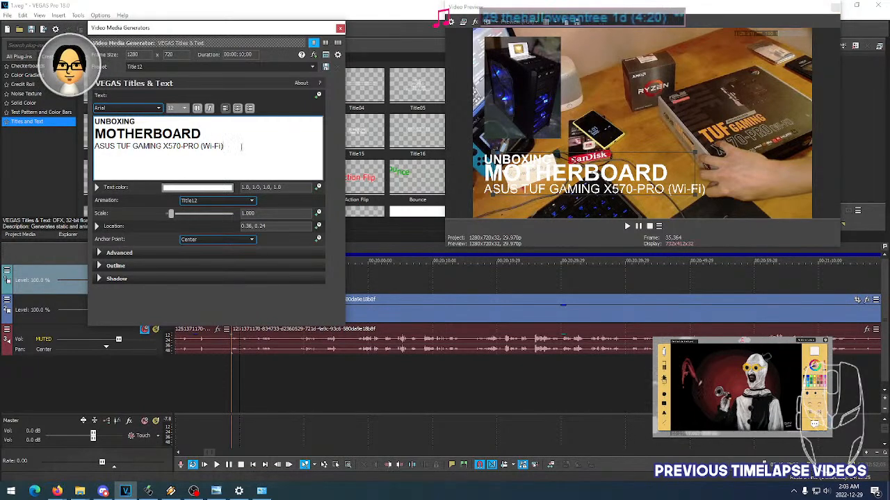
{"action": "left_click", "coordinate": [171, 491]}
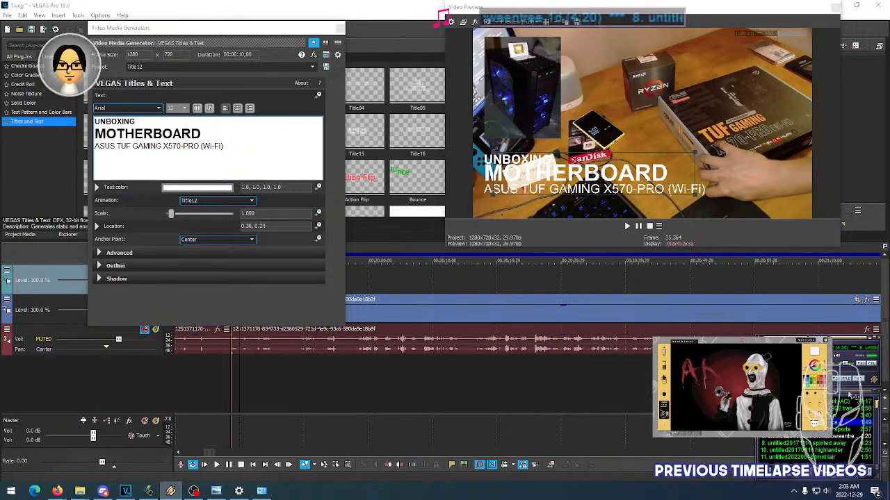
{"action": "left_click", "coordinate": [228, 146]}
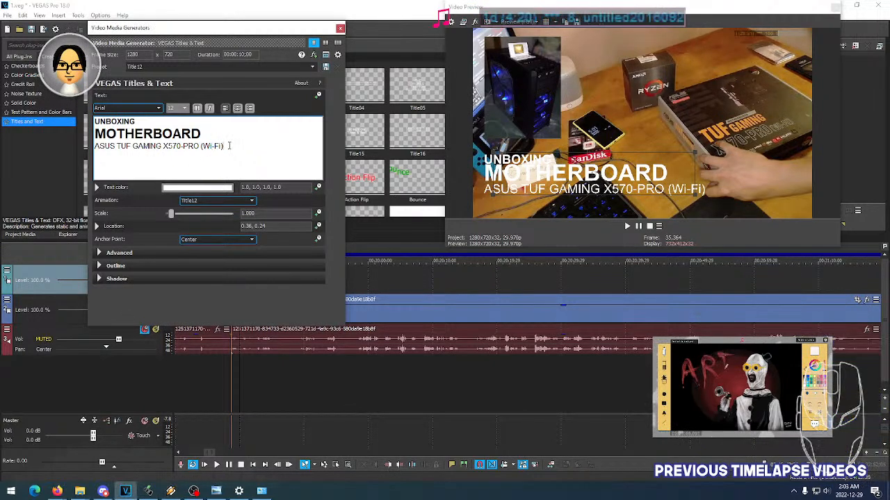
- Set the font size of the word MOTHERBOARD in the title to 12
{"action": "double_click", "coordinate": [115, 122]}
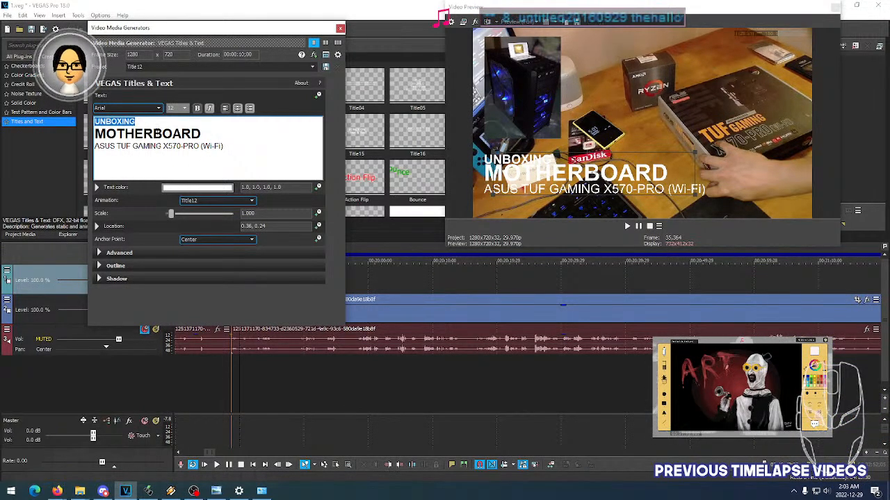
{"action": "left_click_drag", "start_coordinate": [199, 134], "coordinate": [96, 133]}
{"action": "left_click", "coordinate": [184, 108]}
{"action": "key", "text": "Up"}
{"action": "key", "text": "Up"}
{"action": "key", "text": "Up"}
{"action": "key", "text": "Up"}
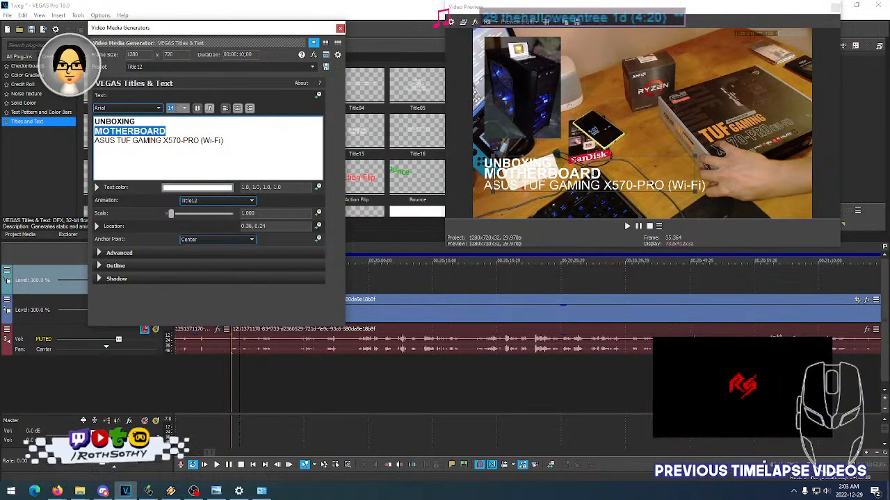
{"action": "key", "text": "Up"}
{"action": "key", "text": "Down"}
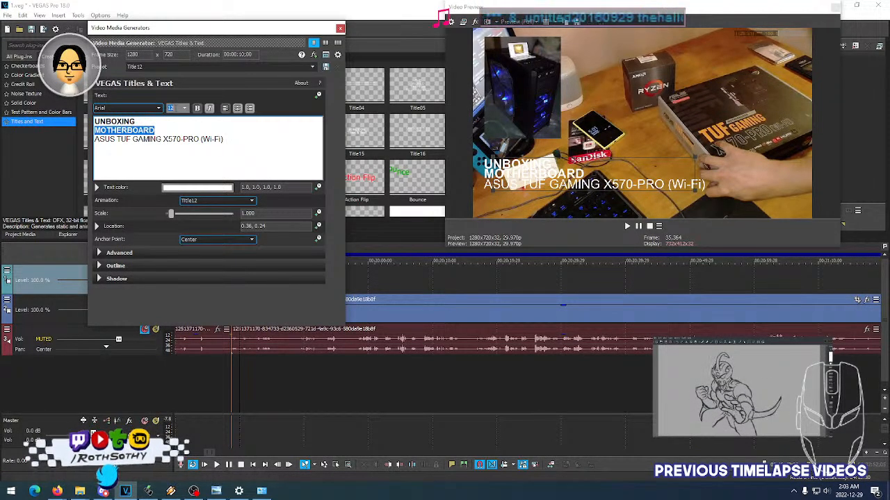
{"action": "left_click", "coordinate": [164, 132]}
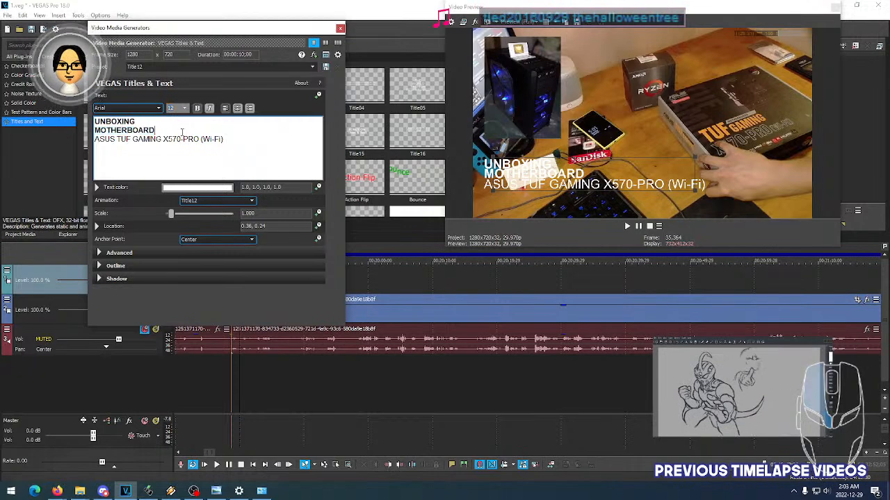
{"action": "double_click", "coordinate": [164, 132]}
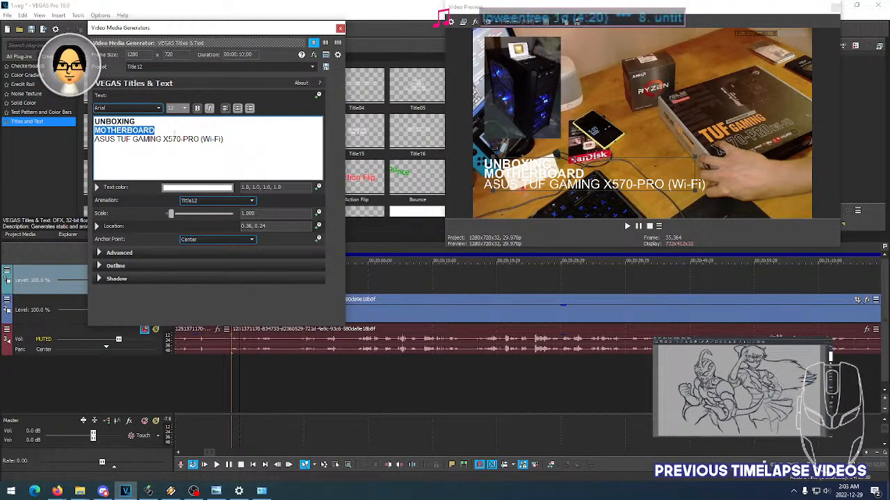
- Set the font size of the ASUS TUF GAMING X570-PRO (Wi-Fi) line to 9
{"action": "left_click", "coordinate": [195, 139]}
{"action": "left_click_drag", "start_coordinate": [224, 139], "coordinate": [94, 139]}
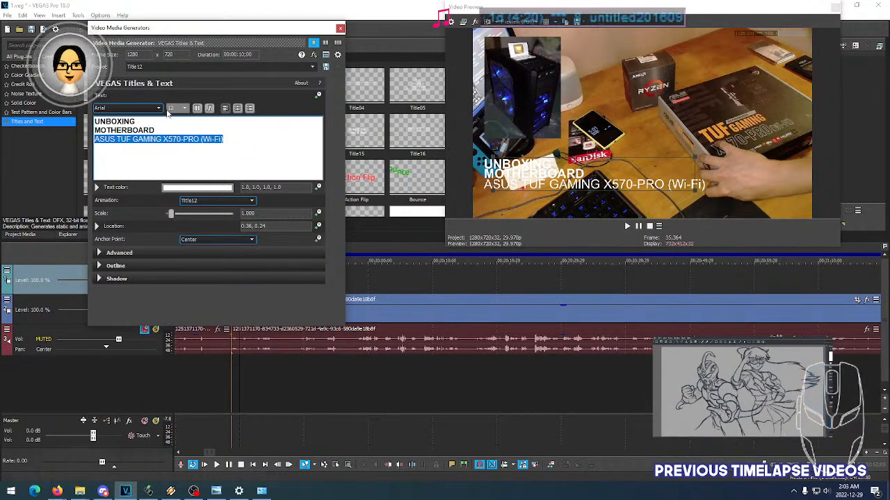
{"action": "scroll", "coordinate": [175, 109], "scroll_direction": "up", "scroll_amount": 2}
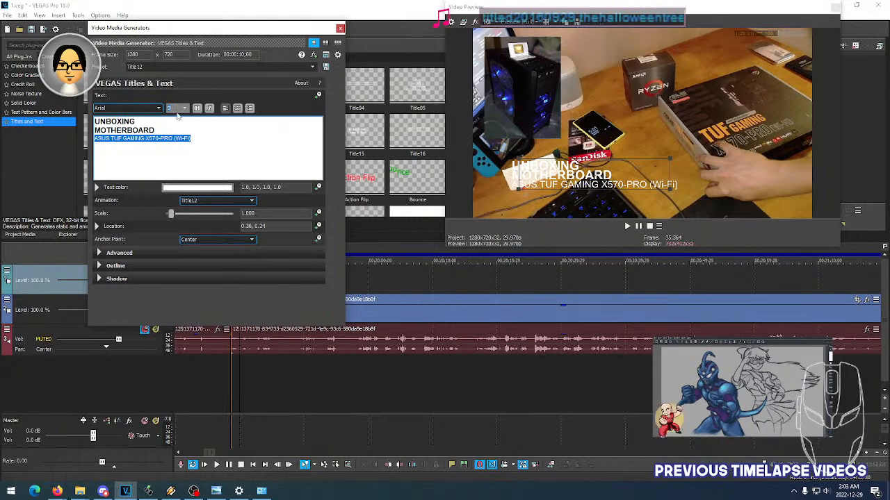
- Move the title closer to the frame's lower-left corner, at location 0.27, 0.12, and show the grid overlay on the video preview
{"action": "left_click_drag", "start_coordinate": [594, 178], "coordinate": [564, 197]}
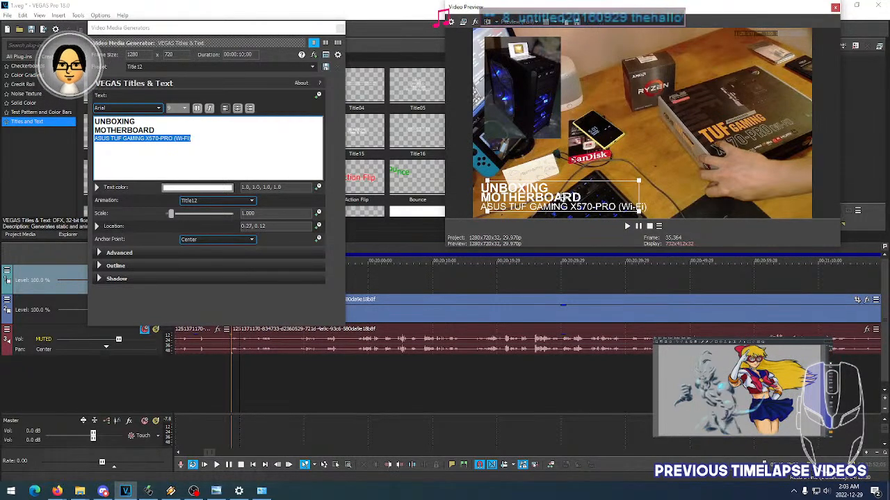
{"action": "left_click", "coordinate": [554, 23]}
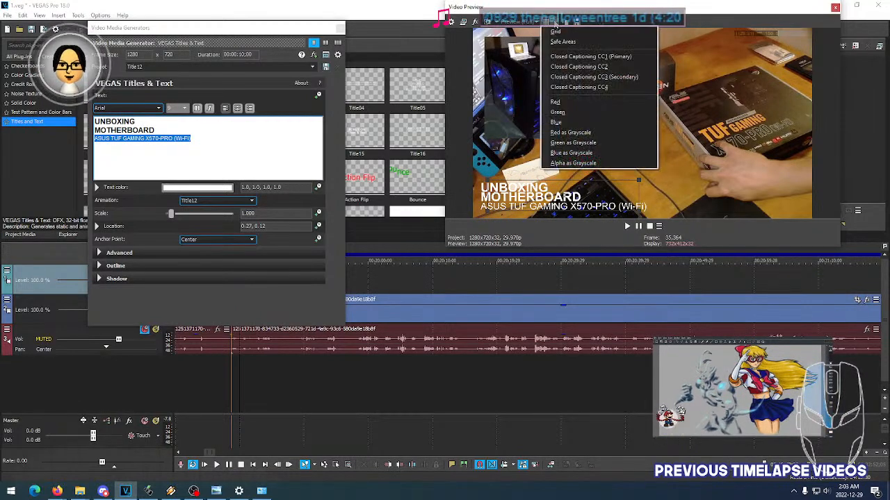
{"action": "left_click", "coordinate": [555, 32]}
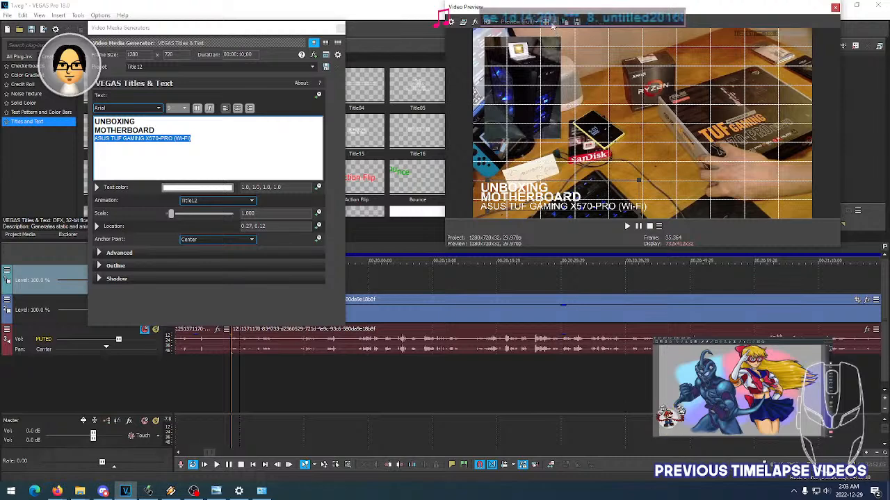
- Replace the preview's grid overlay with safe areas and move the title inside them, to location 0.30, 0.13
{"action": "left_click", "coordinate": [556, 23]}
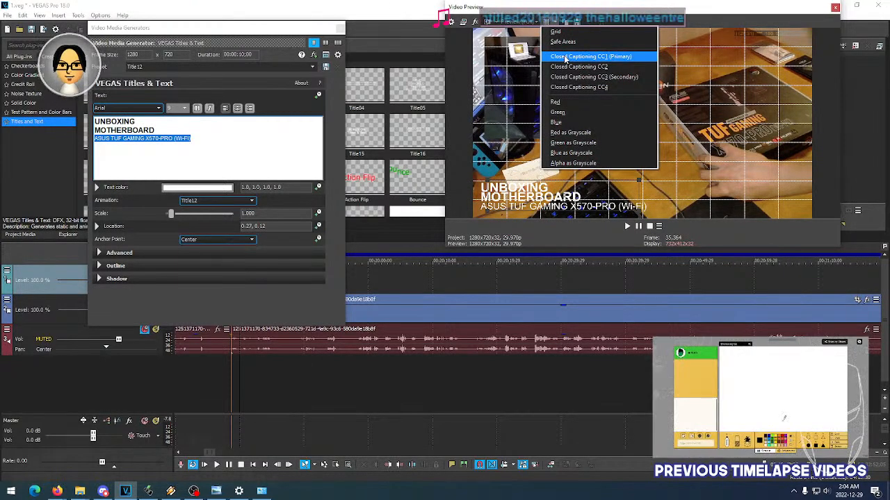
{"action": "left_click", "coordinate": [556, 32]}
{"action": "left_click", "coordinate": [556, 23]}
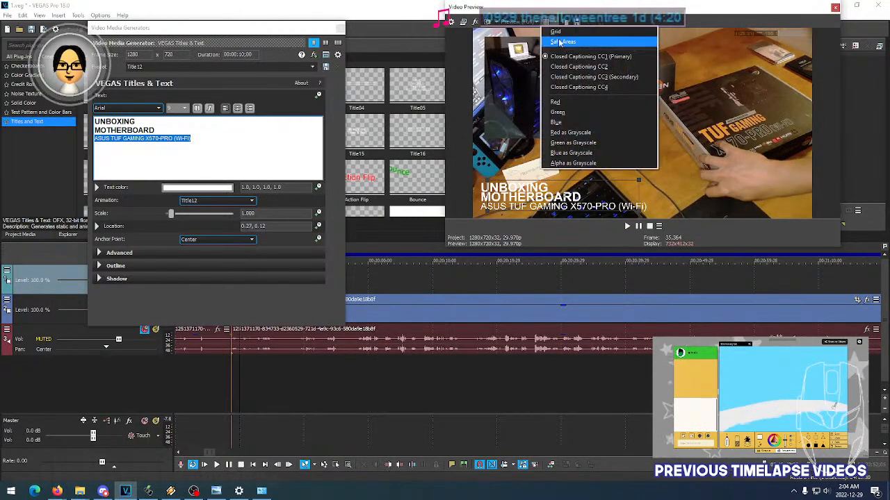
{"action": "left_click", "coordinate": [560, 39]}
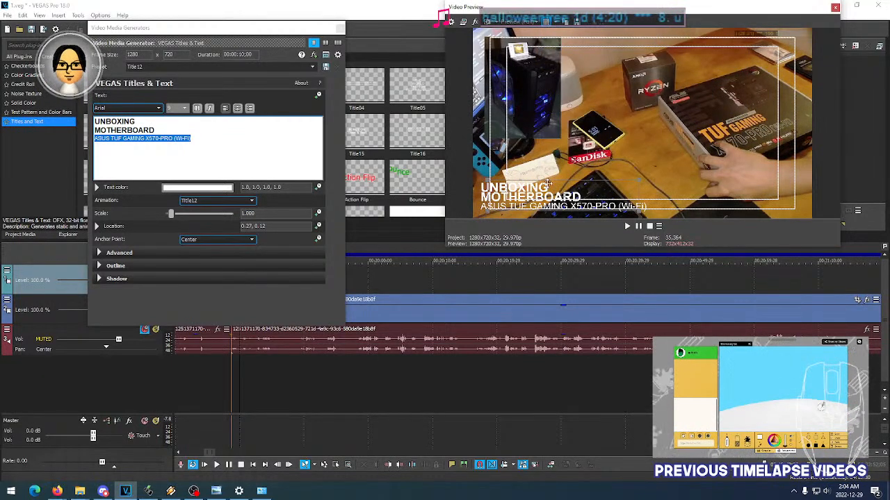
{"action": "left_click_drag", "start_coordinate": [556, 207], "coordinate": [574, 195]}
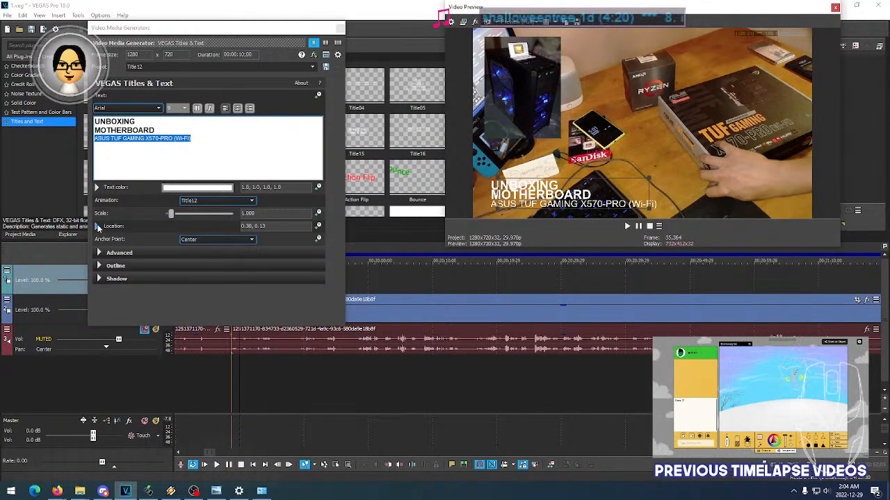
- Set the title's line spacing to 0.900 and the font size of the word MOTHERBOARD to 10
{"action": "left_click", "coordinate": [100, 253]}
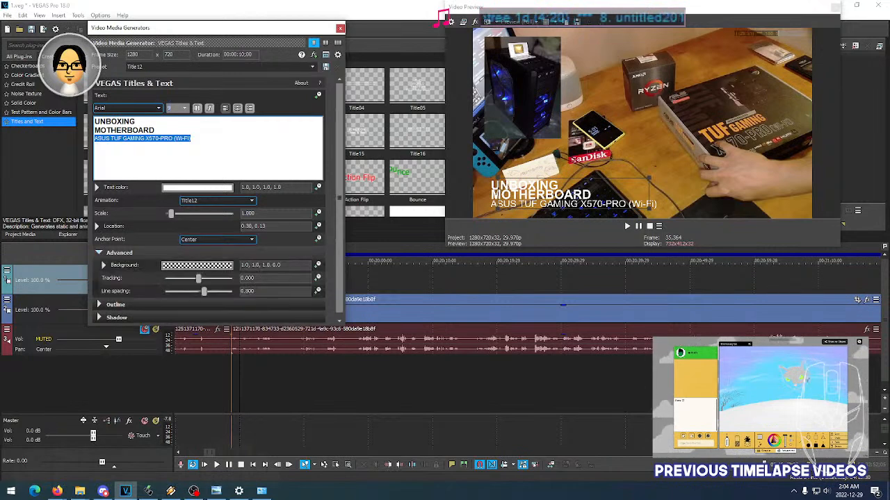
{"action": "scroll", "coordinate": [266, 292], "scroll_direction": "up", "scroll_amount": 1}
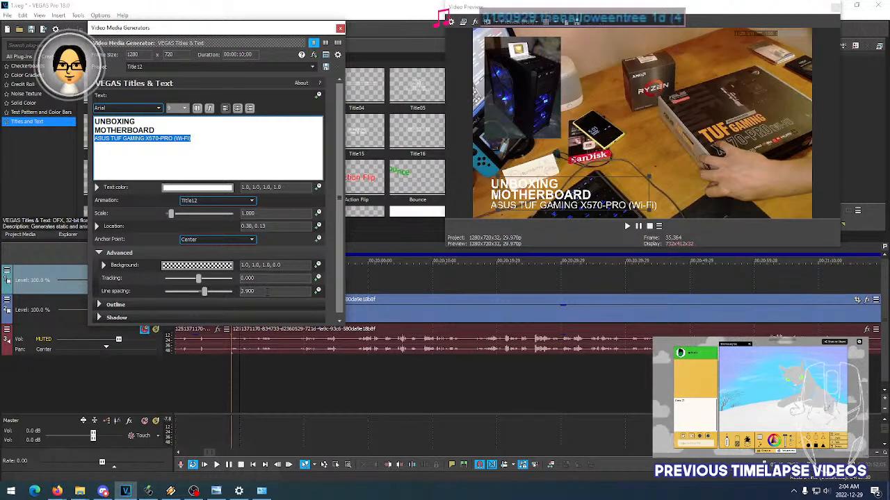
{"action": "left_click", "coordinate": [145, 123]}
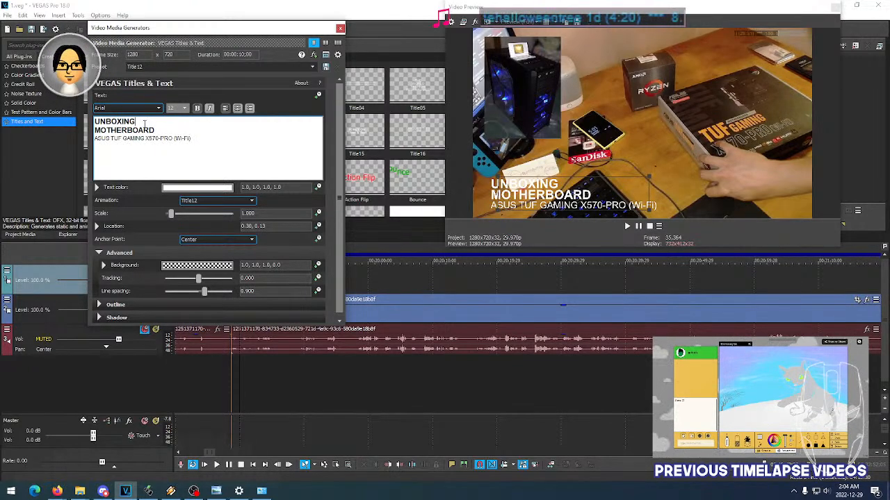
{"action": "double_click", "coordinate": [159, 129]}
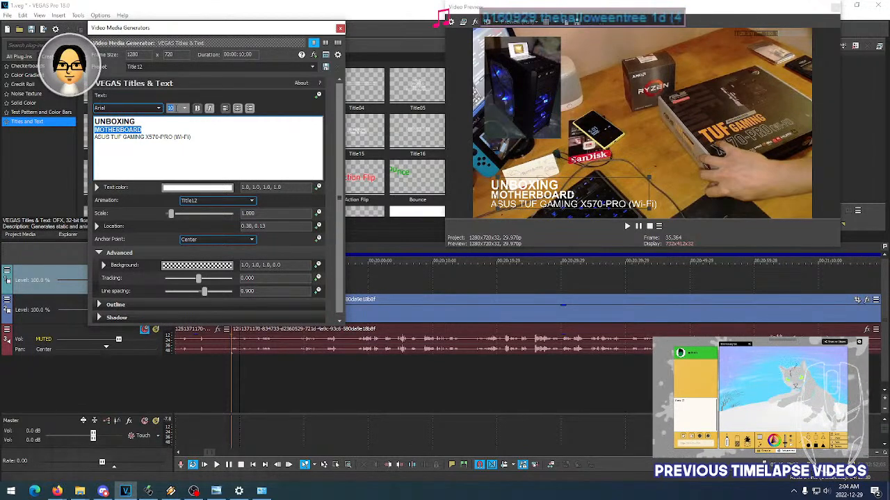
- Try font sizes 14 and 10 on the word UNBOXING and return it to 12
{"action": "left_click", "coordinate": [144, 120]}
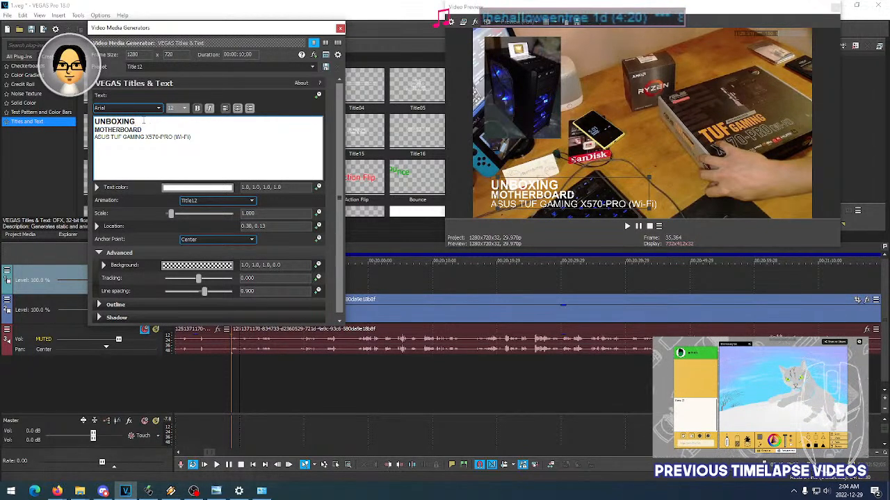
{"action": "double_click", "coordinate": [137, 120]}
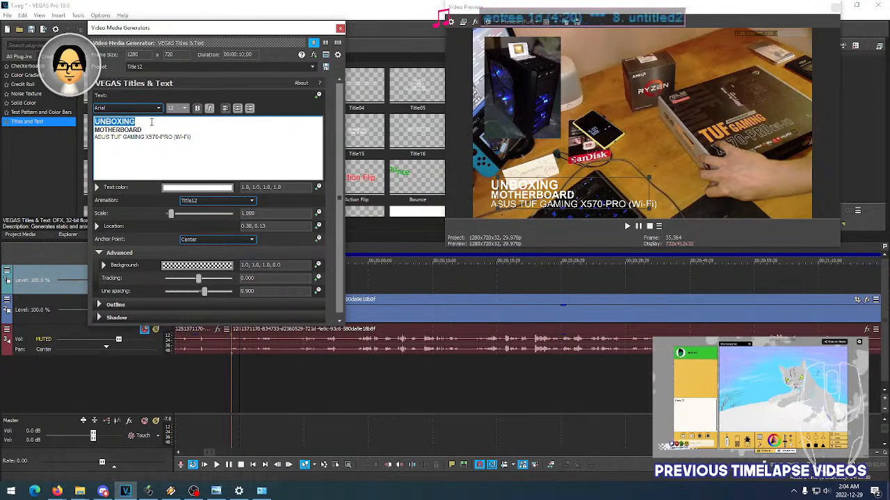
{"action": "scroll", "coordinate": [179, 109], "scroll_direction": "down", "scroll_amount": 1}
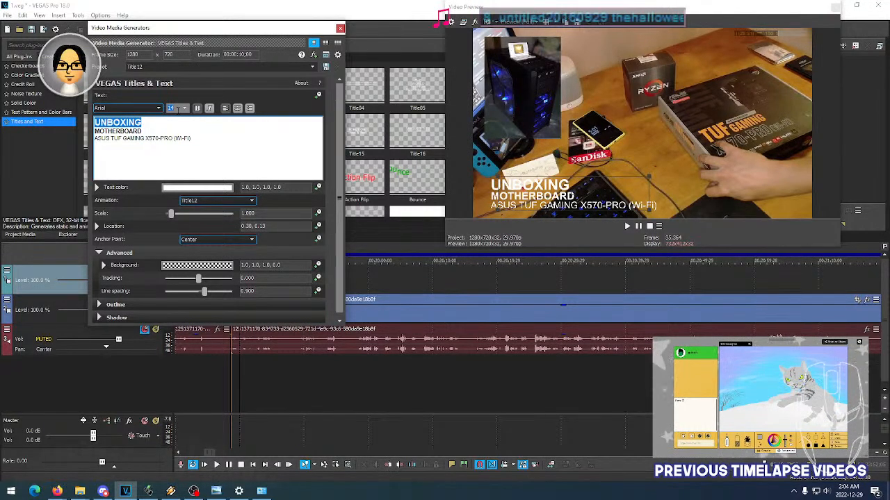
{"action": "scroll", "coordinate": [179, 109], "scroll_direction": "down", "scroll_amount": 1}
{"action": "scroll", "coordinate": [179, 109], "scroll_direction": "up", "scroll_amount": 2}
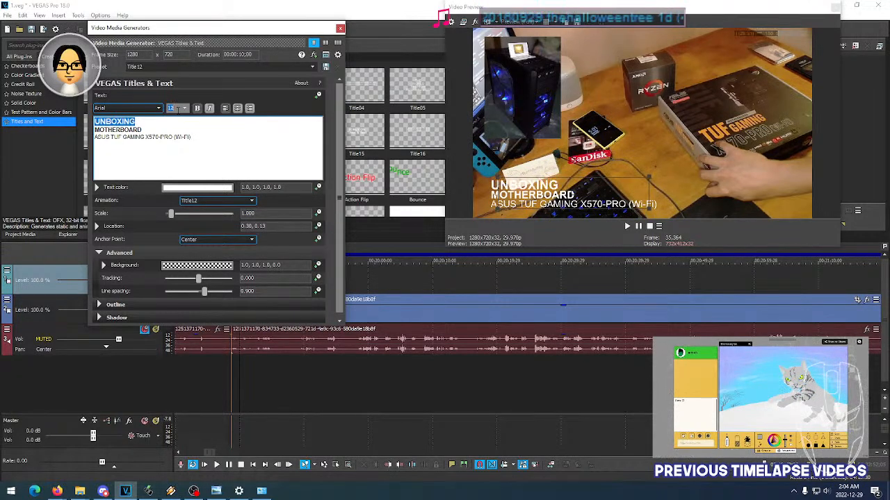
{"action": "scroll", "coordinate": [179, 109], "scroll_direction": "up", "scroll_amount": 1}
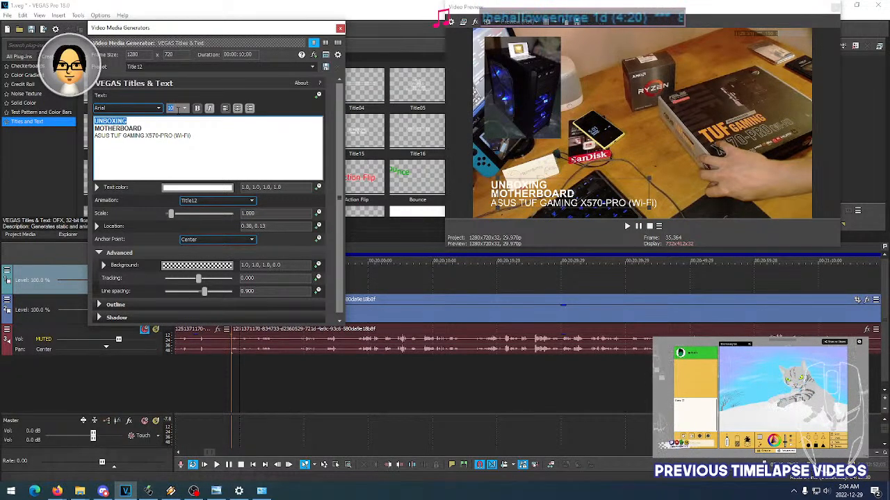
{"action": "scroll", "coordinate": [179, 109], "scroll_direction": "down", "scroll_amount": 1}
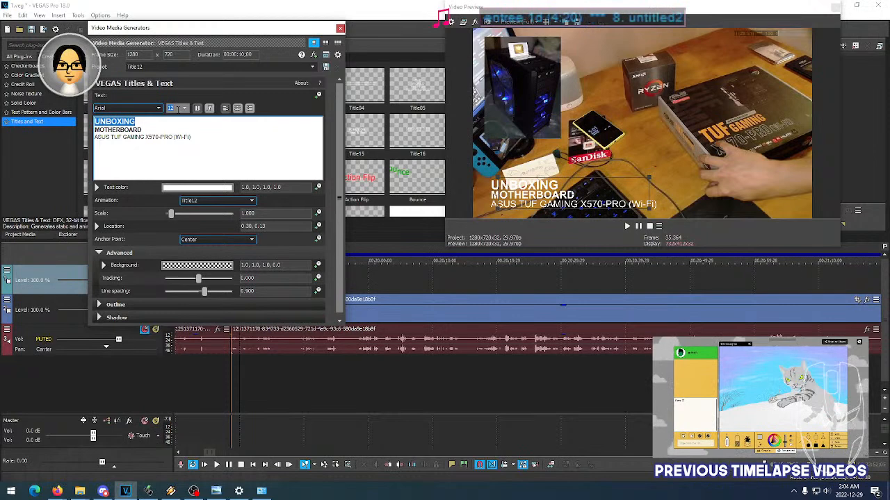
{"action": "left_click", "coordinate": [153, 129]}
{"action": "key", "text": "Up"}
{"action": "key", "text": "shift+Home"}
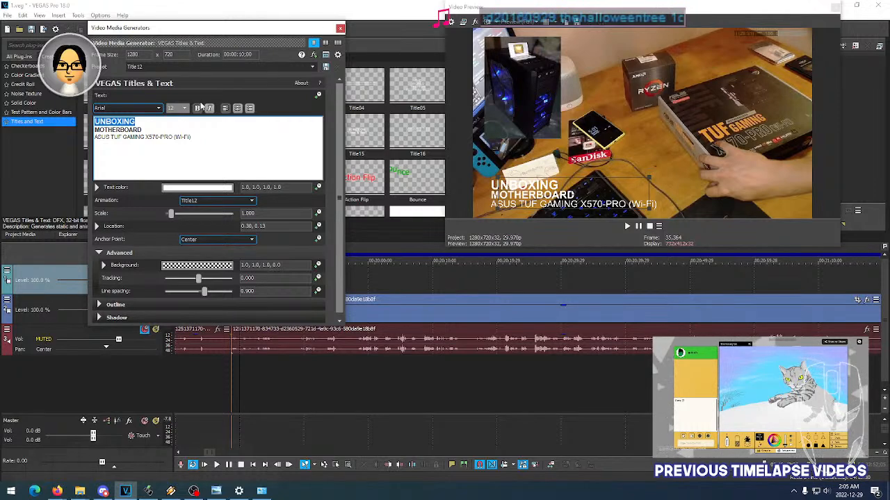
- Change the font of all three title lines to Bahnschrift
{"action": "key", "text": "ctrl+a"}
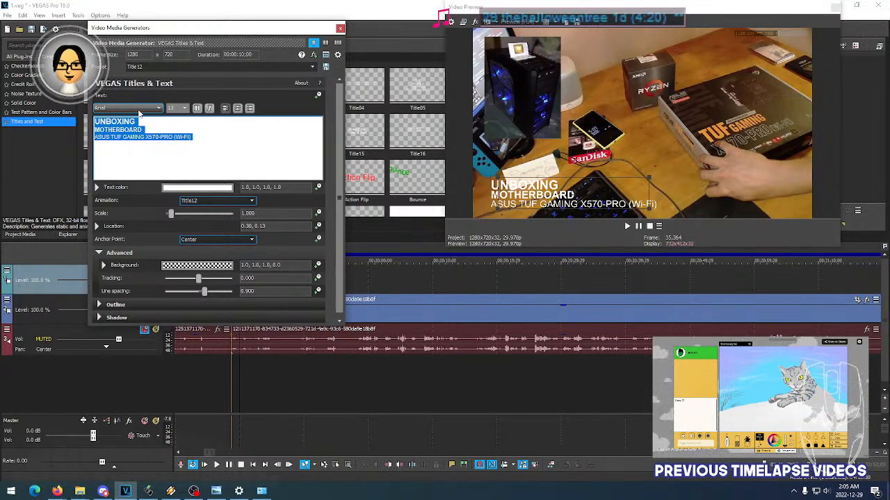
{"action": "scroll", "coordinate": [139, 111], "scroll_direction": "down", "scroll_amount": 1}
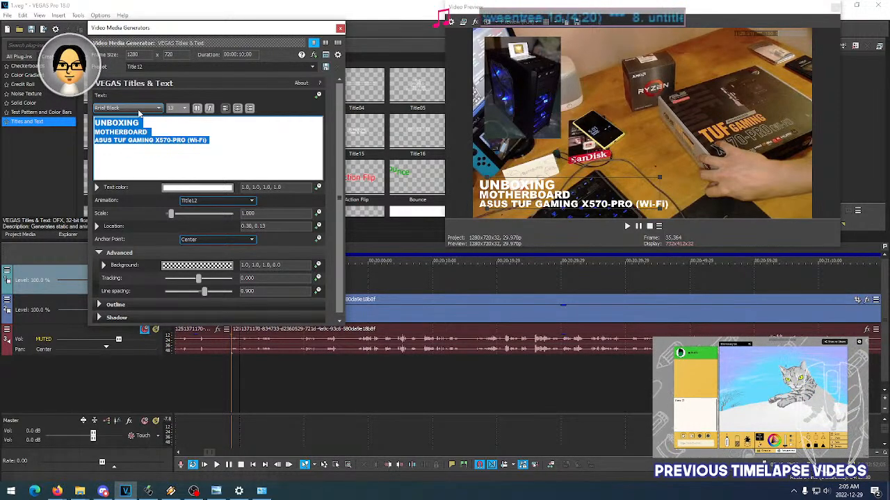
{"action": "left_click", "coordinate": [140, 110]}
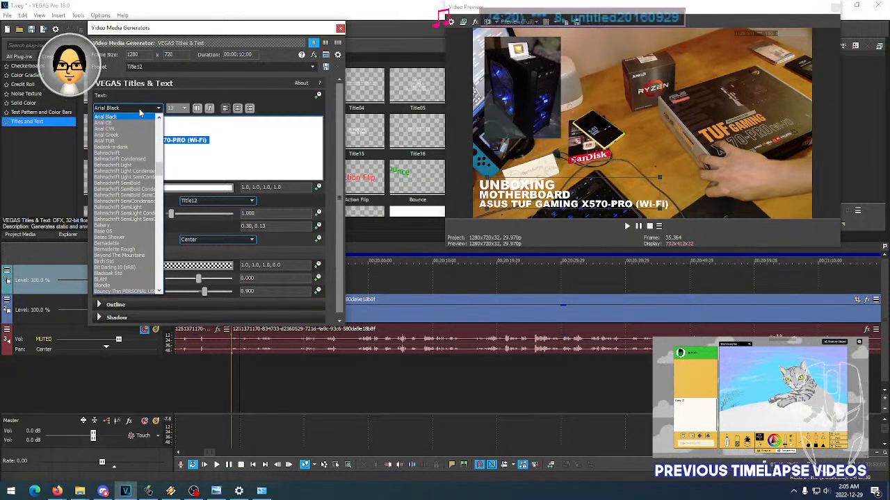
{"action": "left_click", "coordinate": [137, 153]}
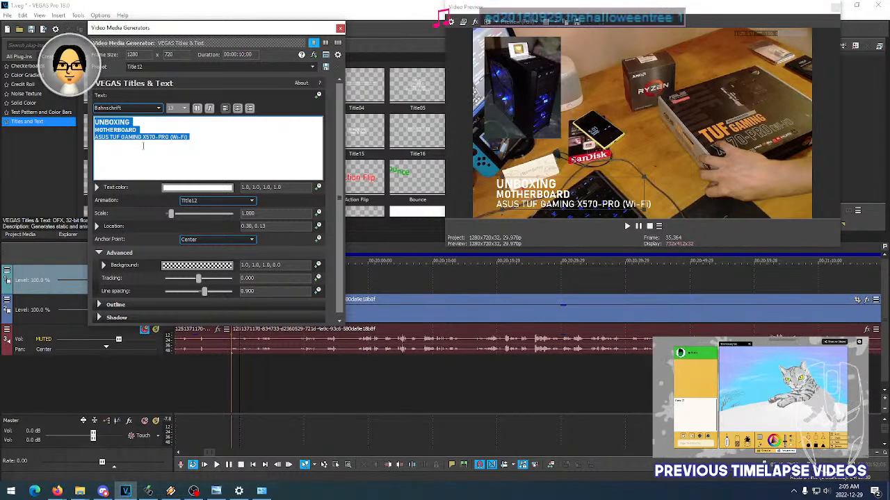
{"action": "left_click", "coordinate": [147, 111]}
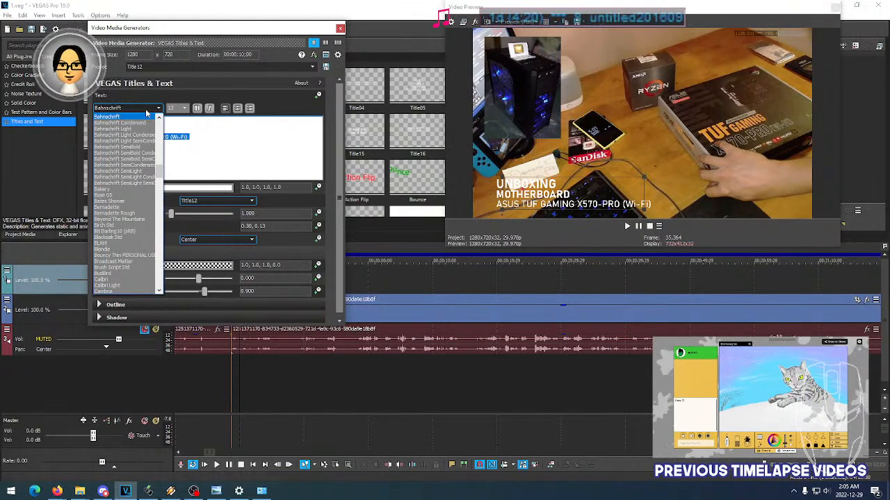
{"action": "left_click", "coordinate": [147, 111]}
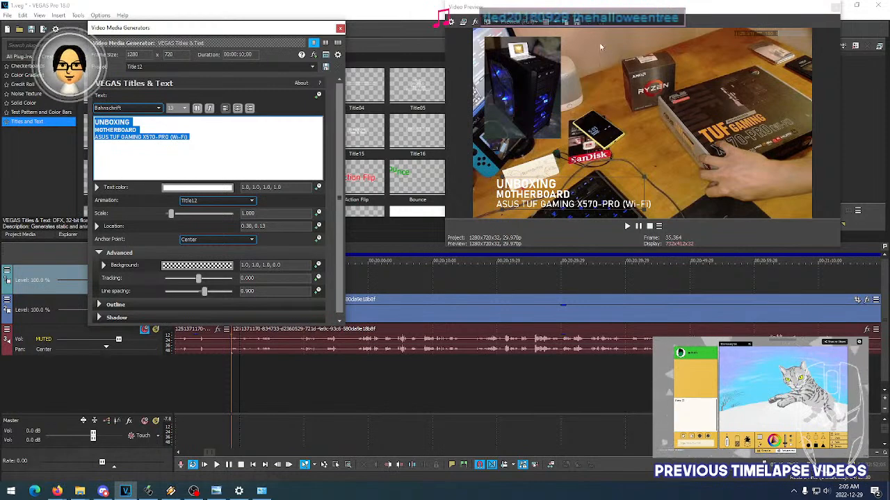
- Show the preview overlay and align the title with the outer safe-area border at location 0.28, 0.13, closing the generator settings
{"action": "left_click", "coordinate": [545, 22]}
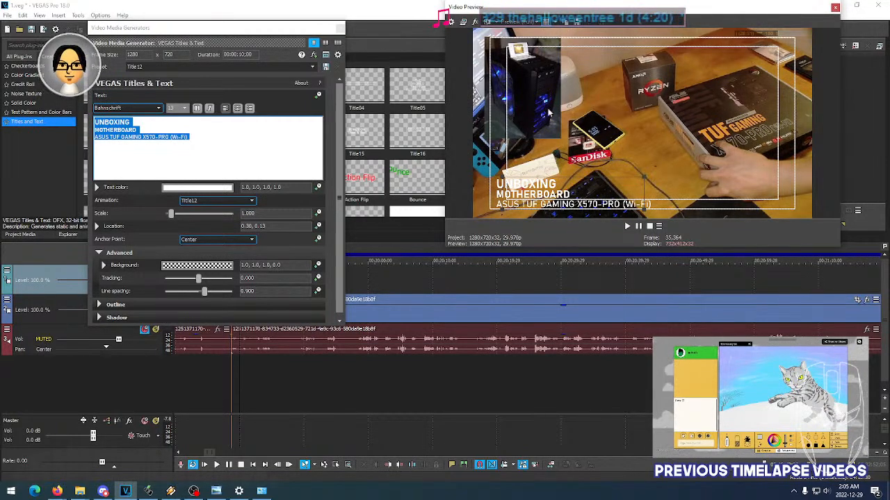
{"action": "left_click_drag", "start_coordinate": [574, 195], "coordinate": [569, 194]}
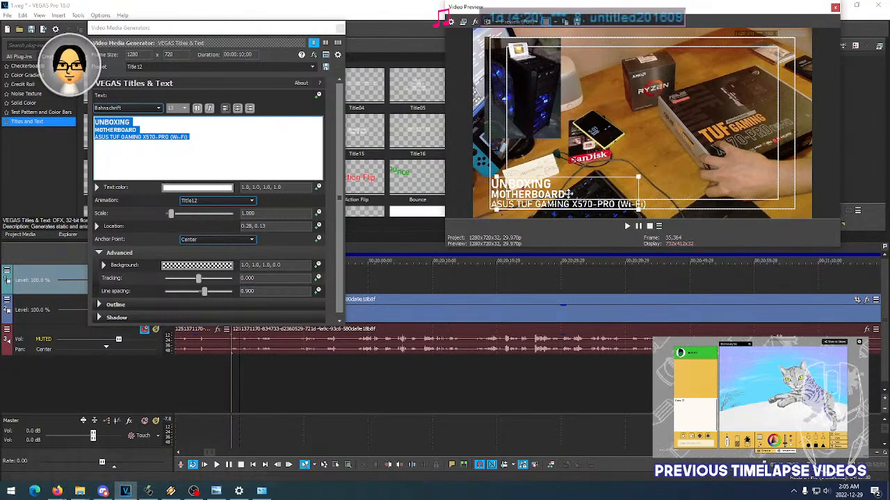
{"action": "left_click", "coordinate": [340, 29]}
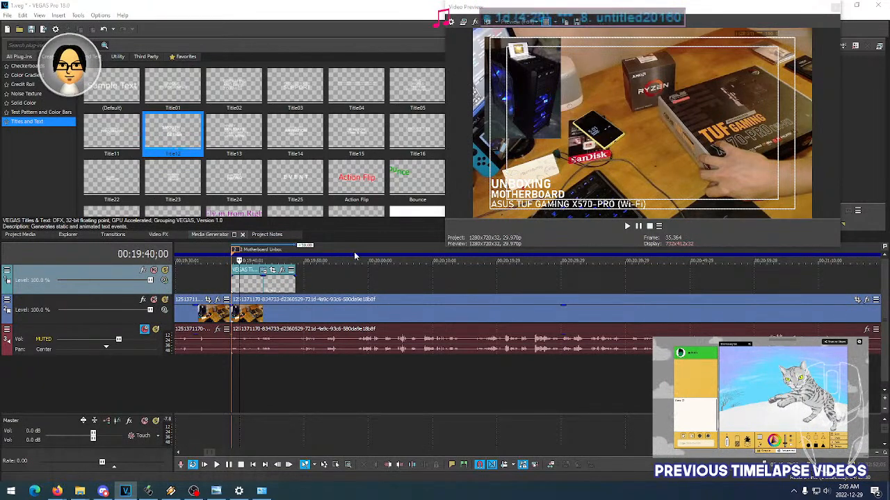
- Play back the title event on the timeline several times to check its animation
{"action": "left_click", "coordinate": [234, 287]}
{"action": "key", "text": "space"}
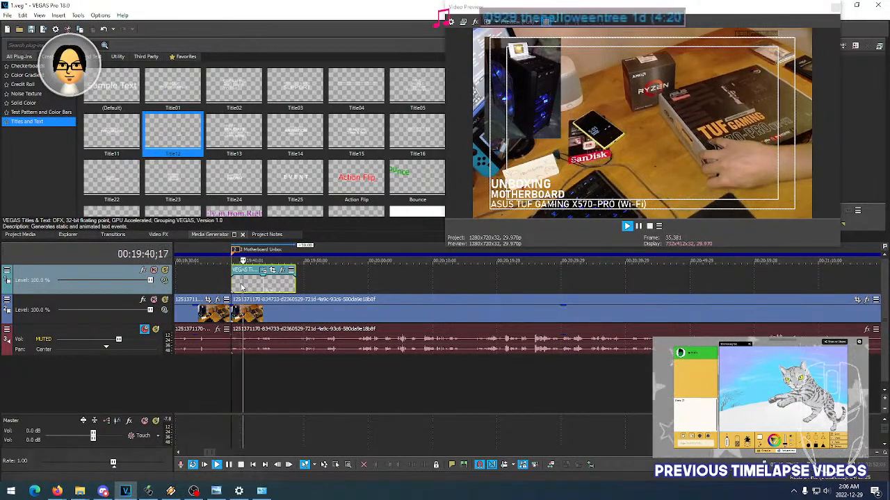
{"action": "key", "text": "space"}
{"action": "key", "text": "space"}
{"action": "key", "text": "space"}
{"action": "key", "text": "space"}
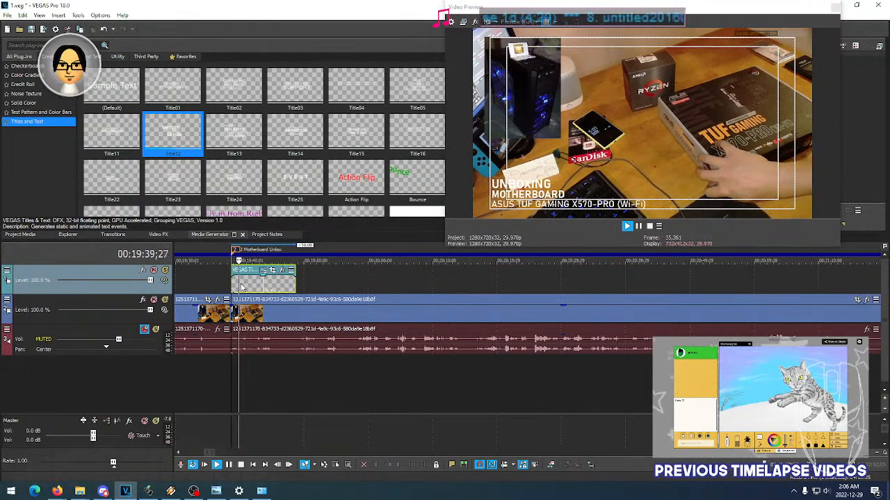
{"action": "key", "text": "space"}
- Change the title's animation to Title11 after comparing the presets, and play it back on the timeline
{"action": "left_click", "coordinate": [233, 133]}
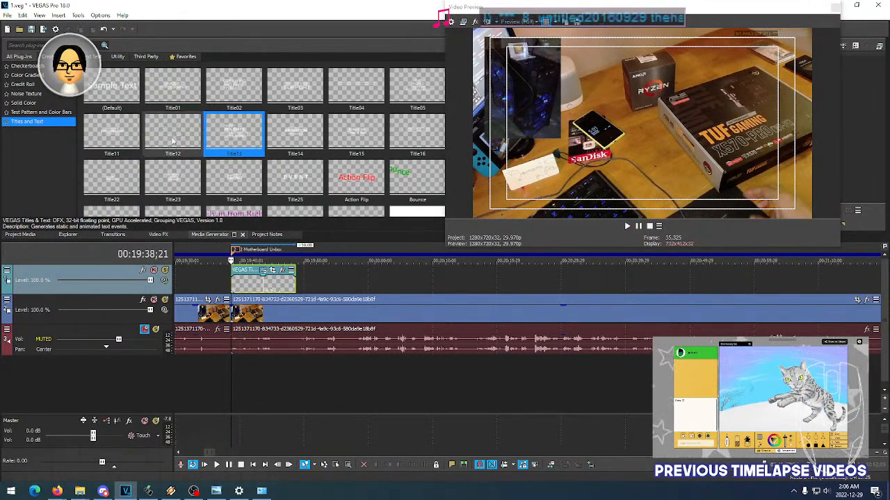
{"action": "double_click", "coordinate": [128, 136]}
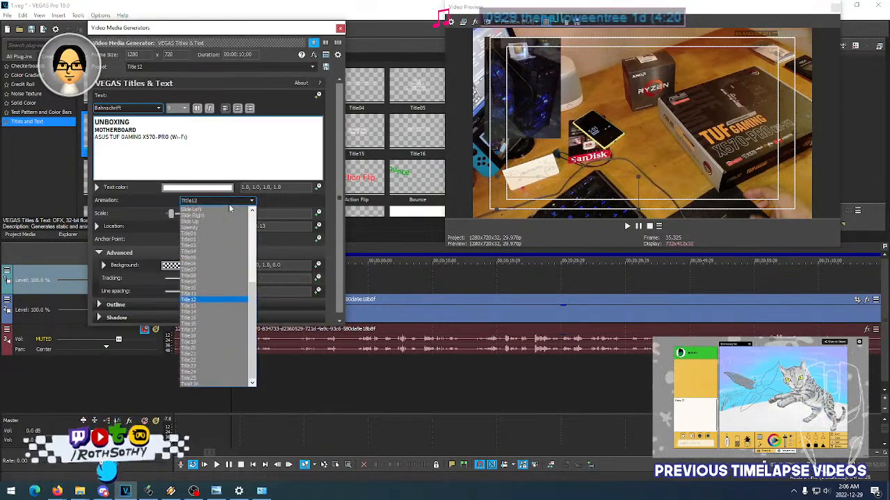
{"action": "left_click", "coordinate": [340, 28]}
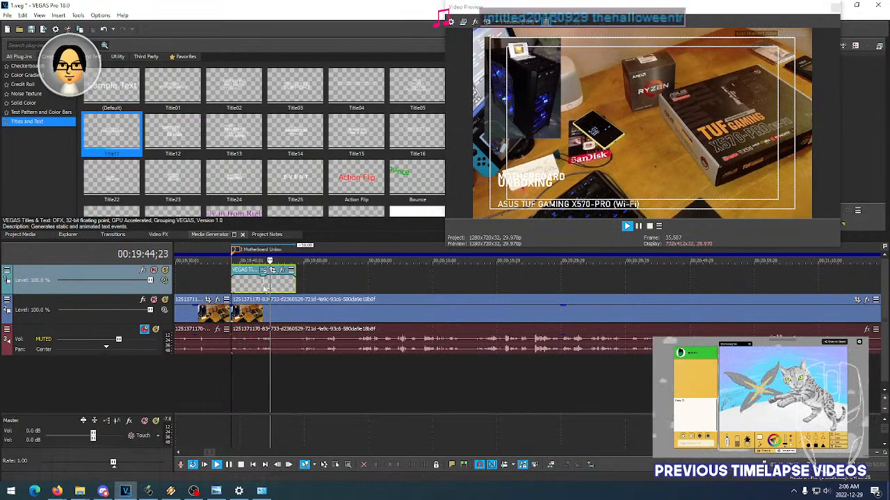
{"action": "key", "text": "space"}
- Try the Title13 animation preset on the motherboard unboxing title and close its generator settings
{"action": "scroll", "coordinate": [256, 291], "scroll_direction": "up", "scroll_amount": 5}
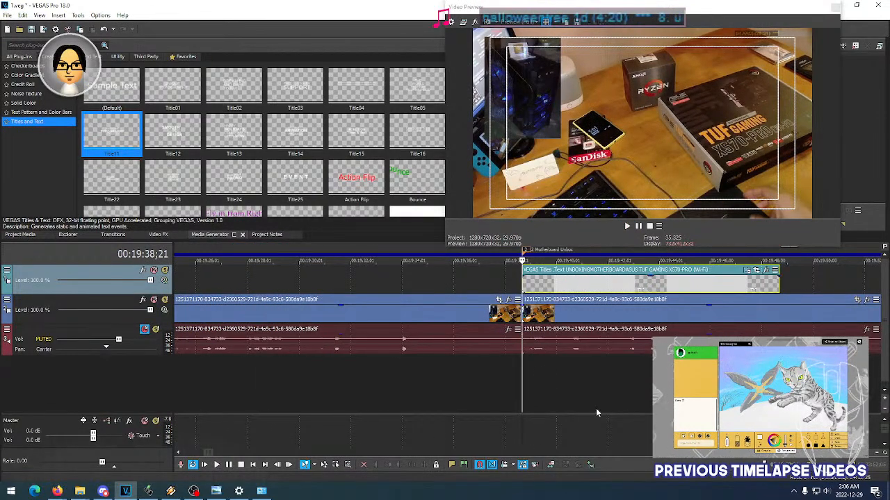
{"action": "scroll", "coordinate": [429, 349], "scroll_direction": "right", "scroll_amount": 5}
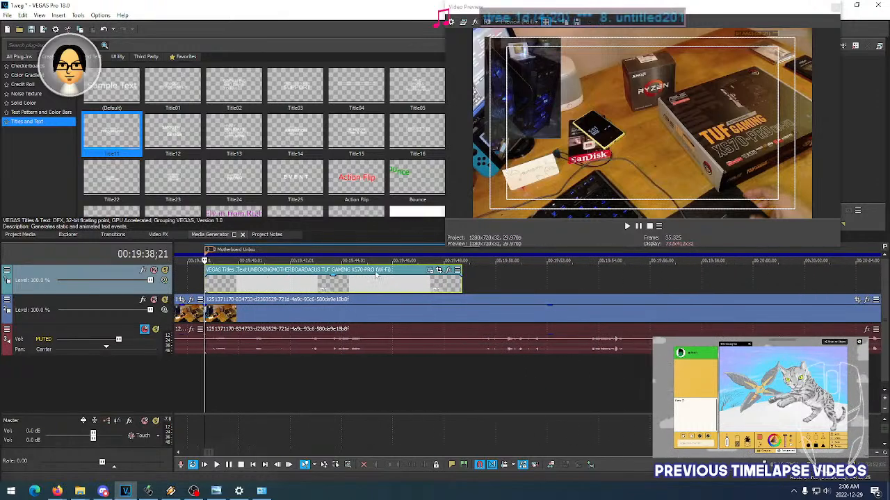
{"action": "left_click", "coordinate": [885, 400]}
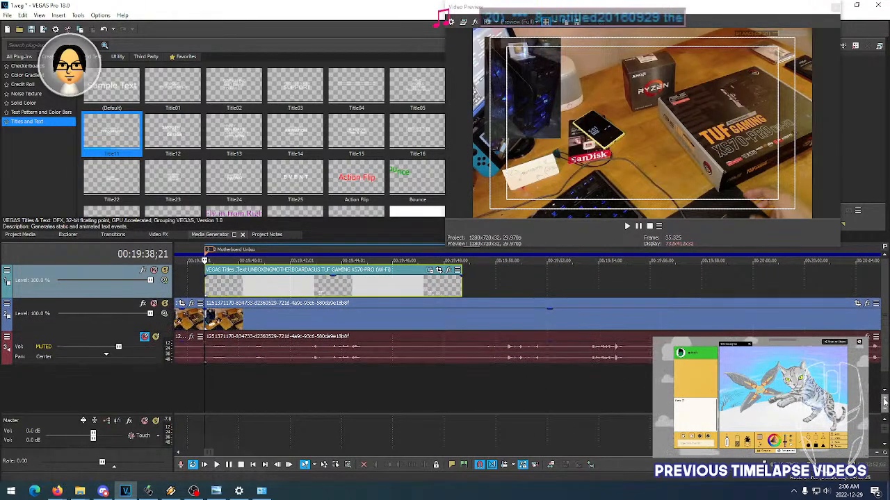
{"action": "left_click", "coordinate": [885, 401]}
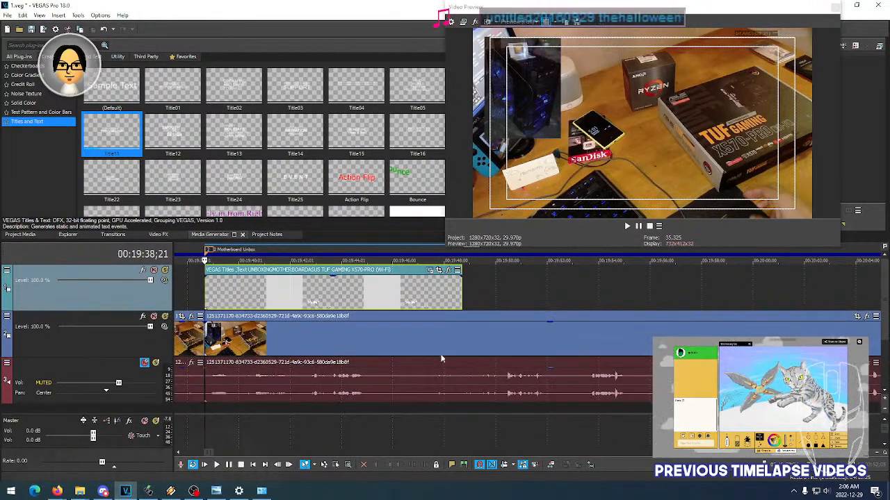
{"action": "left_click", "coordinate": [430, 271]}
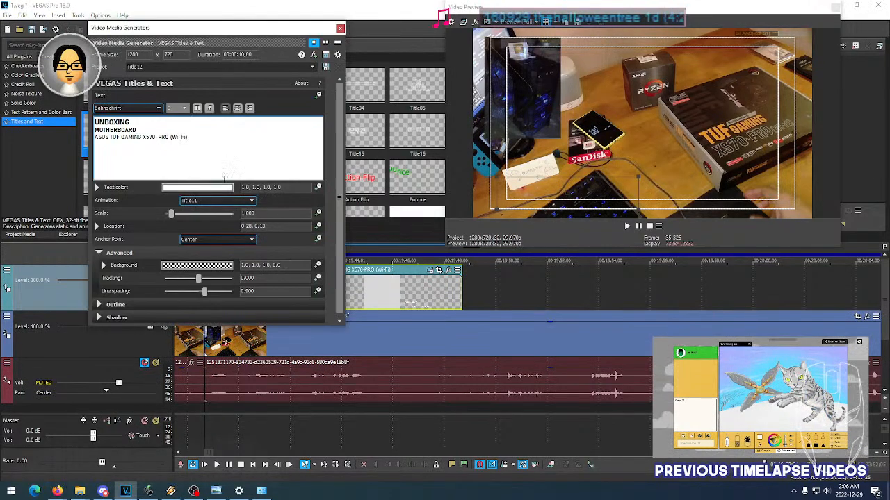
{"action": "left_click", "coordinate": [207, 200]}
{"action": "left_click", "coordinate": [207, 201]}
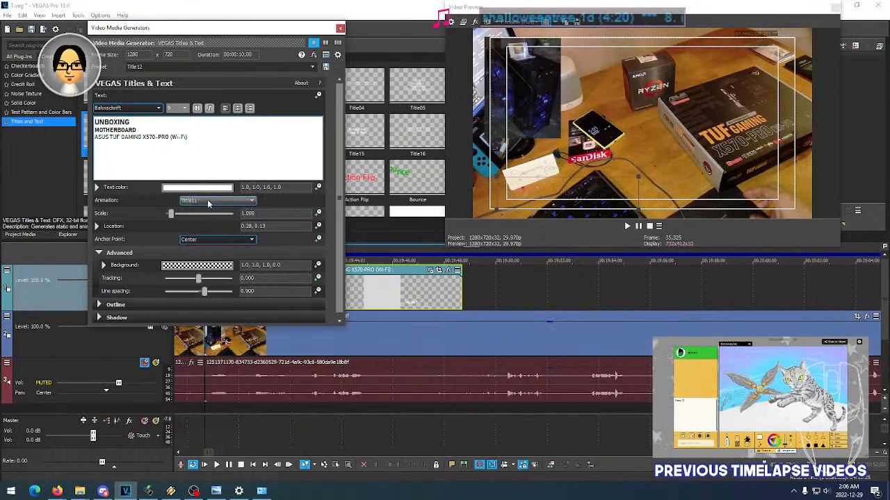
{"action": "left_click", "coordinate": [340, 27]}
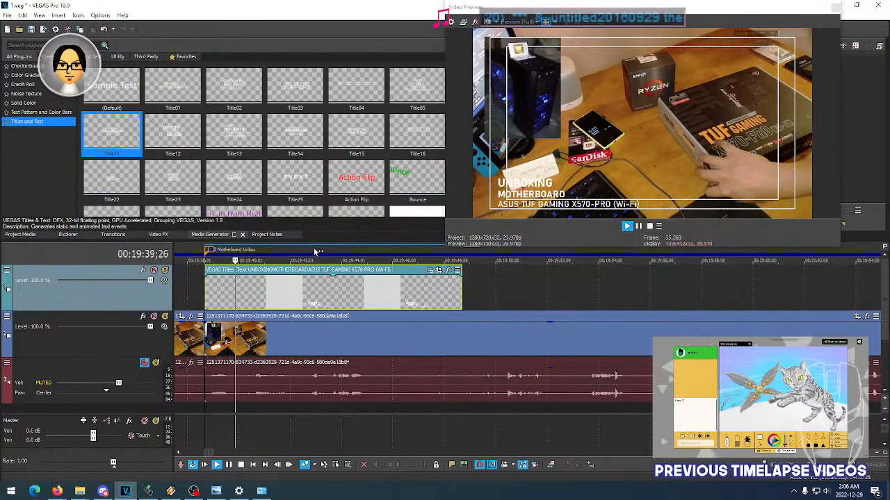
- Play back the title event and inspect how its text animates in, switching briefly to the music player
{"action": "key", "text": "space"}
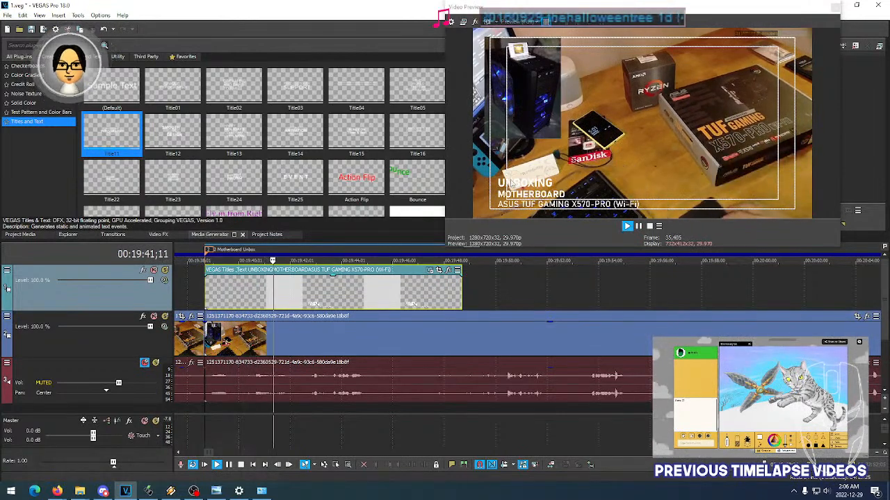
{"action": "key", "text": "space"}
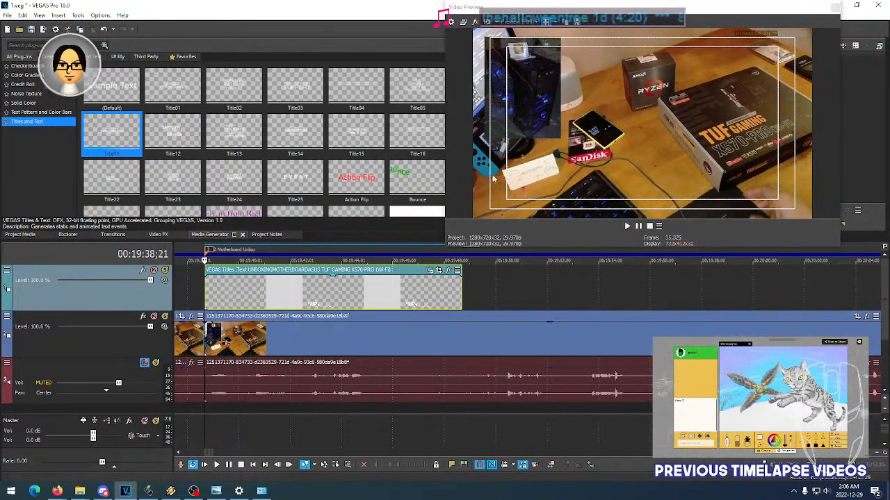
{"action": "key", "text": "space"}
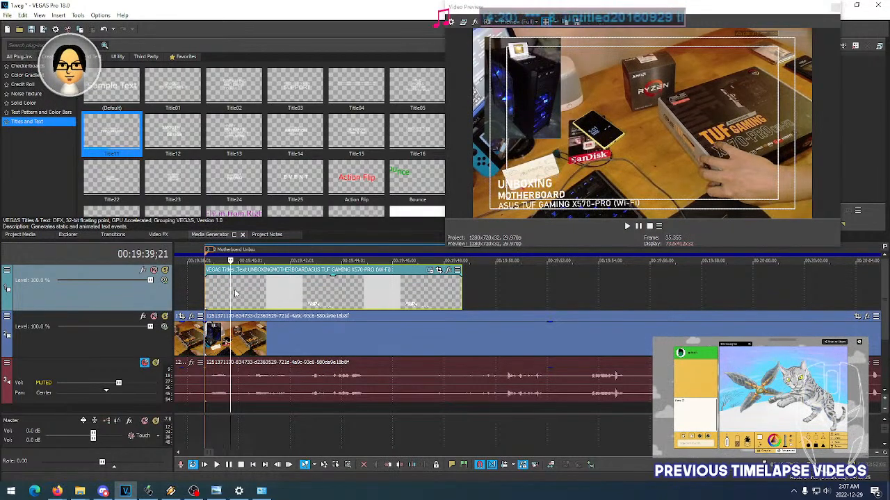
{"action": "left_click", "coordinate": [224, 294]}
{"action": "left_click", "coordinate": [229, 294]}
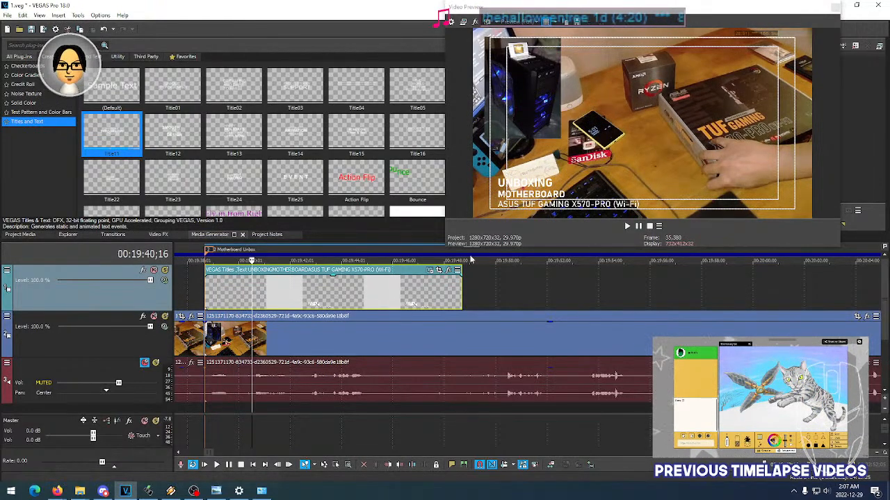
{"action": "left_click", "coordinate": [171, 492]}
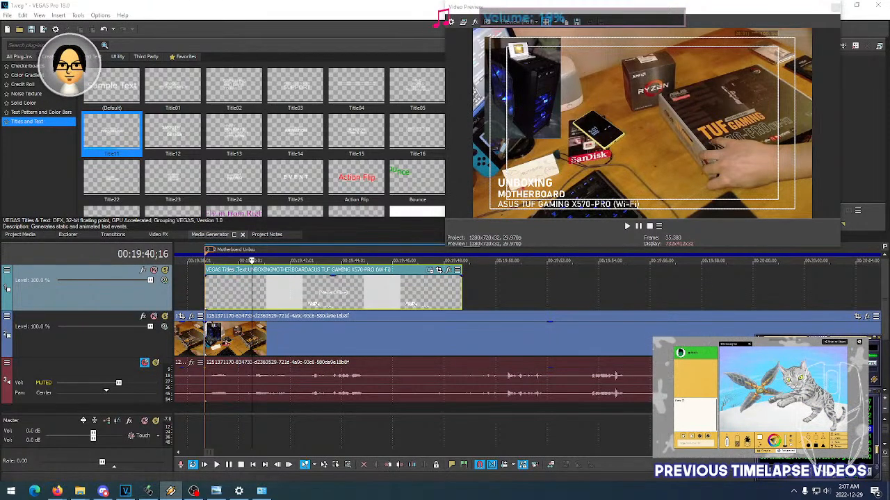
- Replay the title event from its start several times to judge the current animation
{"action": "left_click", "coordinate": [201, 294]}
{"action": "key", "text": "space"}
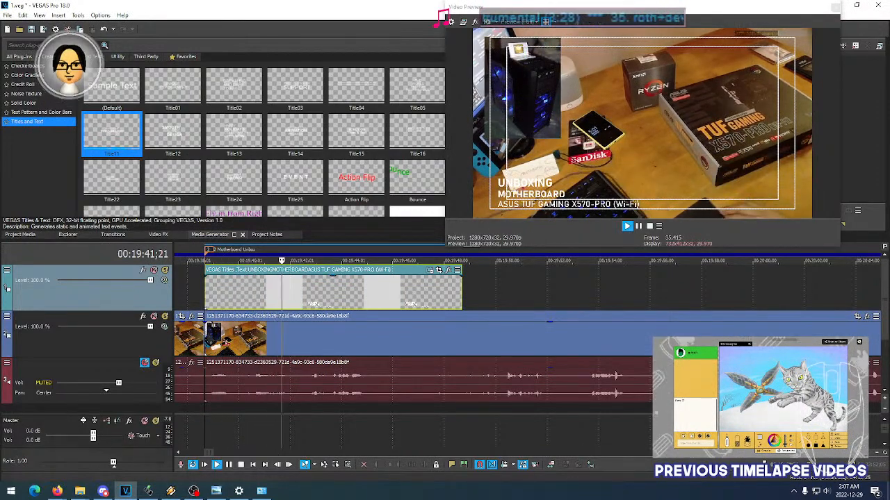
{"action": "key", "text": "space"}
{"action": "key", "text": "space"}
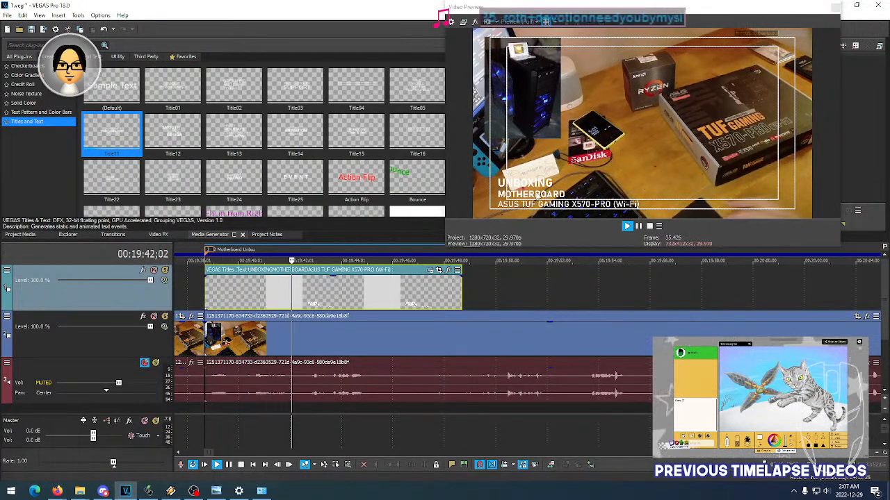
{"action": "key", "text": "space"}
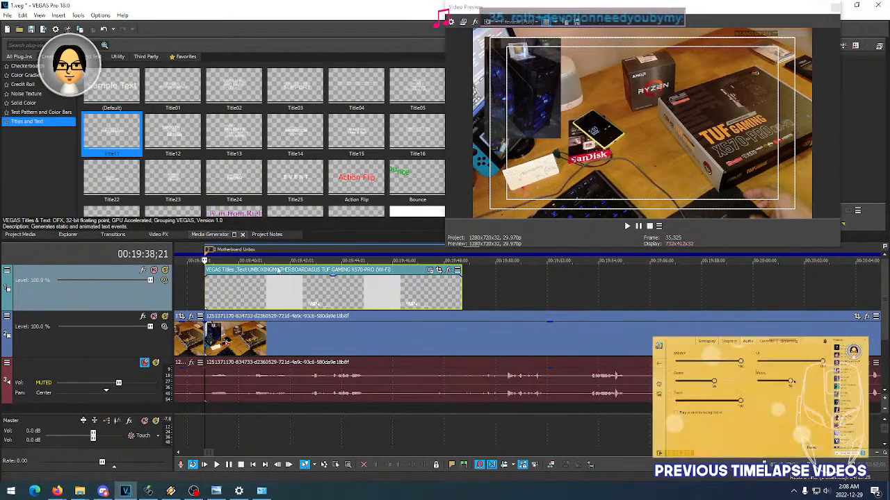
{"action": "key", "text": "space"}
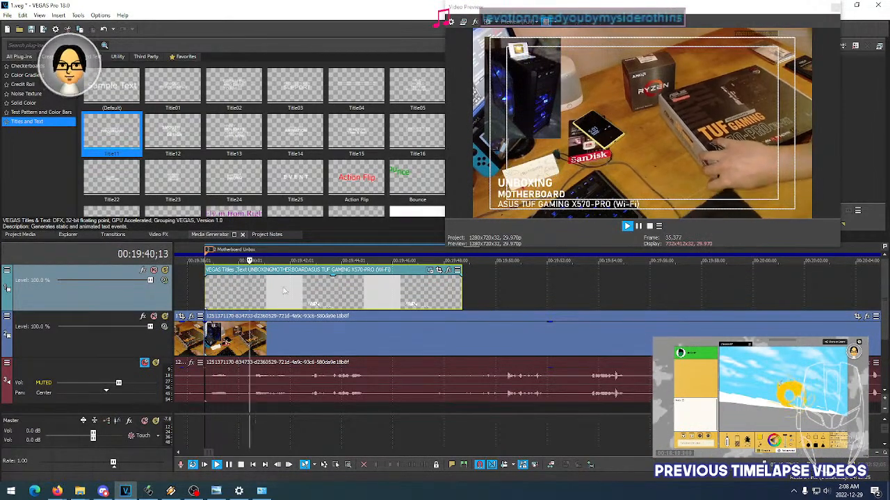
{"action": "key", "text": "space"}
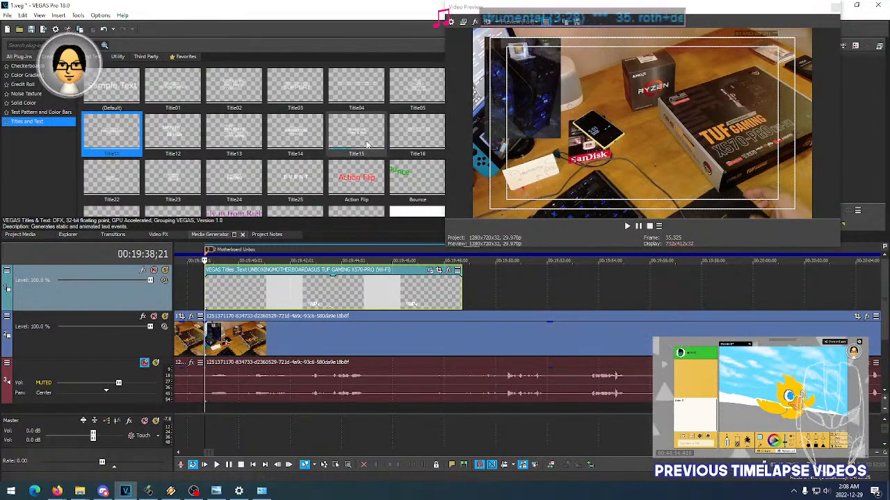
{"action": "key", "text": "space"}
{"action": "key", "text": "space"}
- Try the Title14 animation preset on the title and play it back on the timeline
{"action": "left_click", "coordinate": [430, 270]}
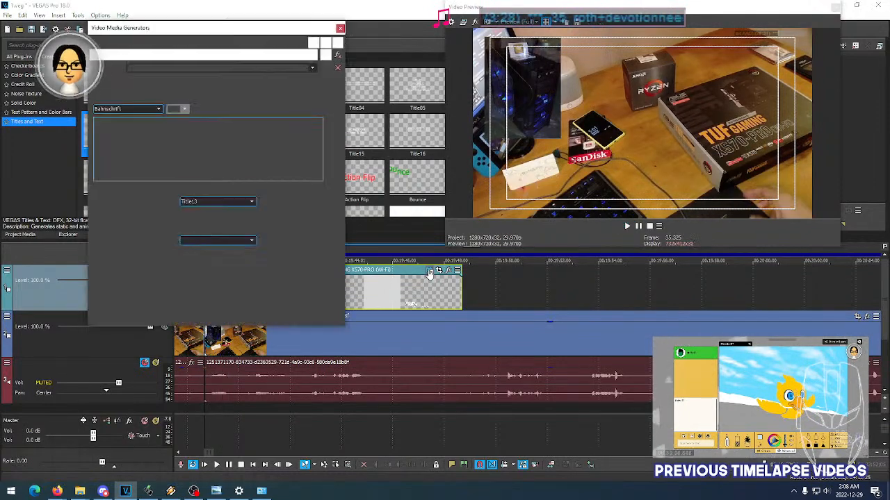
{"action": "scroll", "coordinate": [217, 200], "scroll_direction": "down", "scroll_amount": 1}
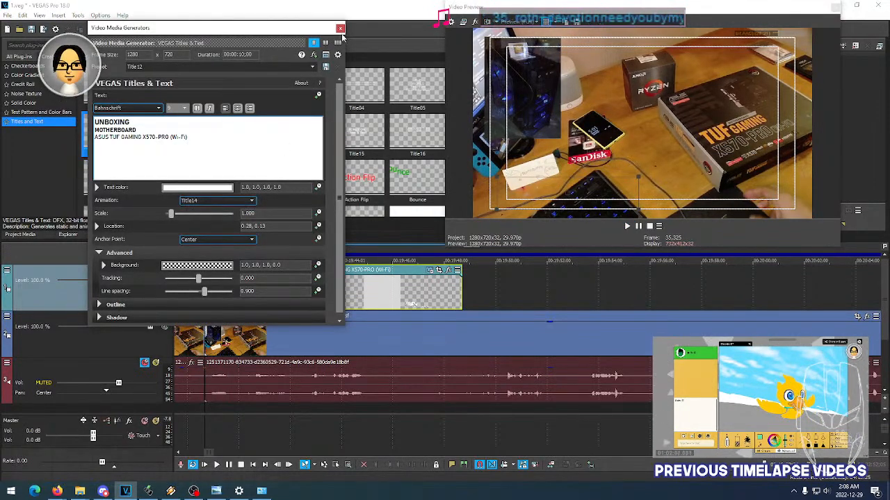
{"action": "left_click", "coordinate": [340, 29]}
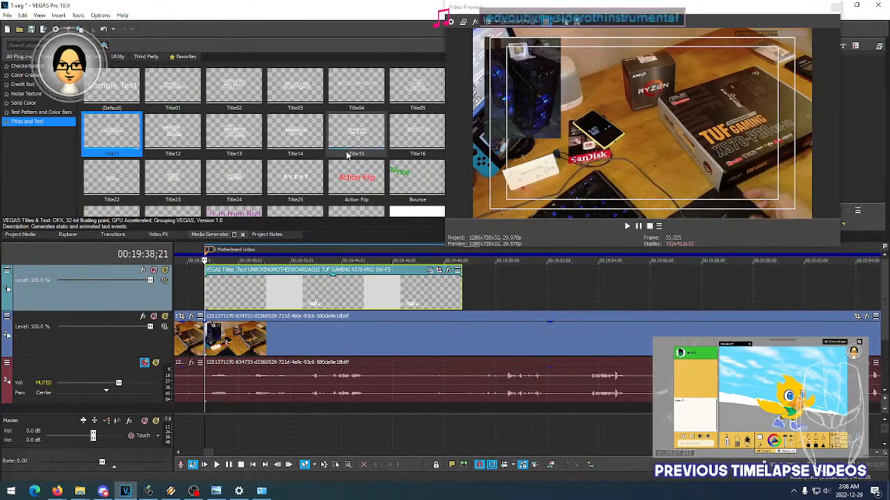
{"action": "key", "text": "space"}
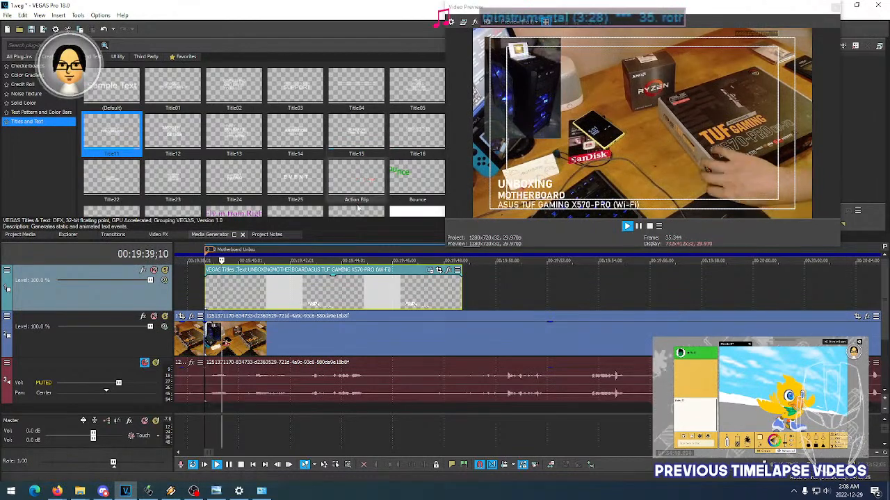
{"action": "key", "text": "space"}
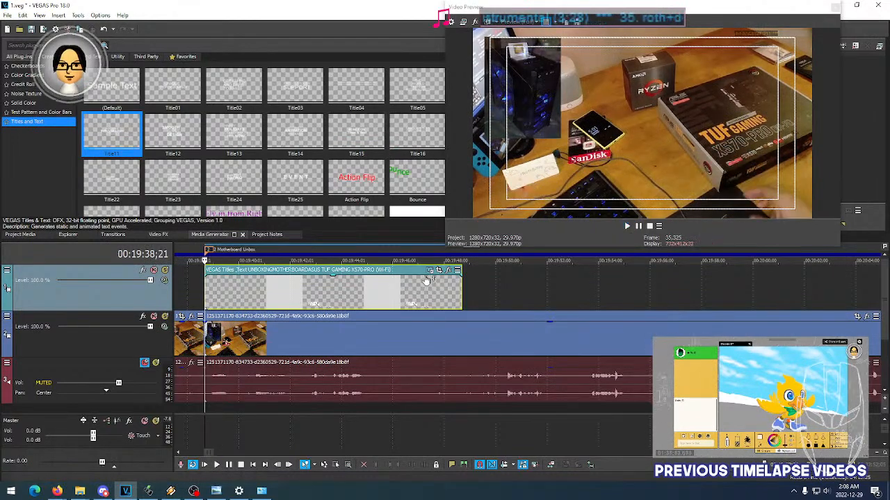
- Change the title's animation preset to Title15 and play it back from the start of the event
{"action": "left_click", "coordinate": [425, 280]}
{"action": "left_click", "coordinate": [429, 271]}
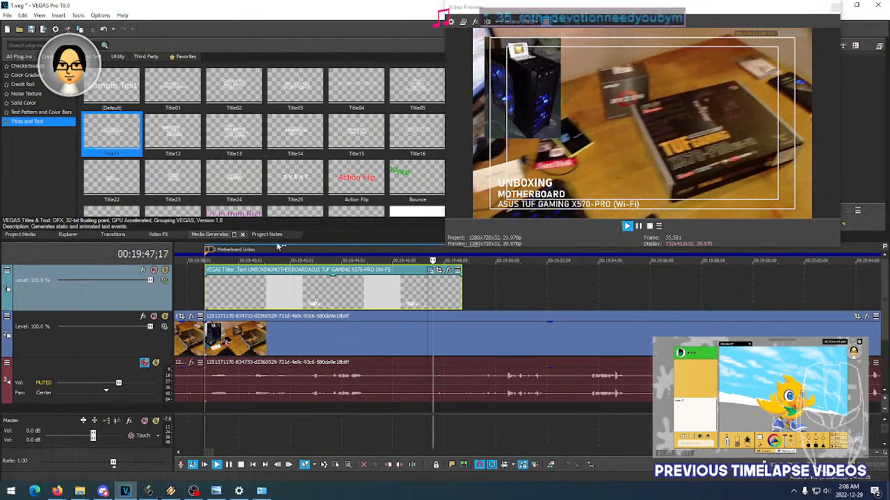
{"action": "left_click", "coordinate": [205, 292]}
{"action": "key", "text": "space"}
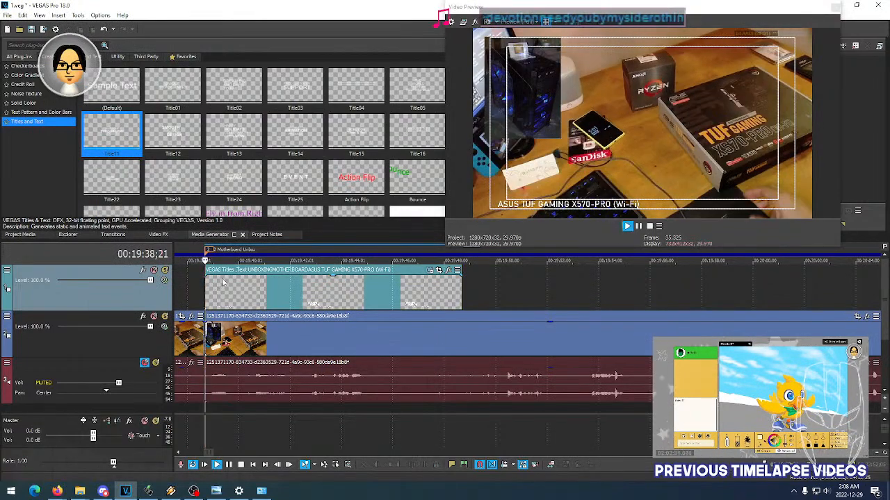
{"action": "key", "text": "space"}
{"action": "key", "text": "space"}
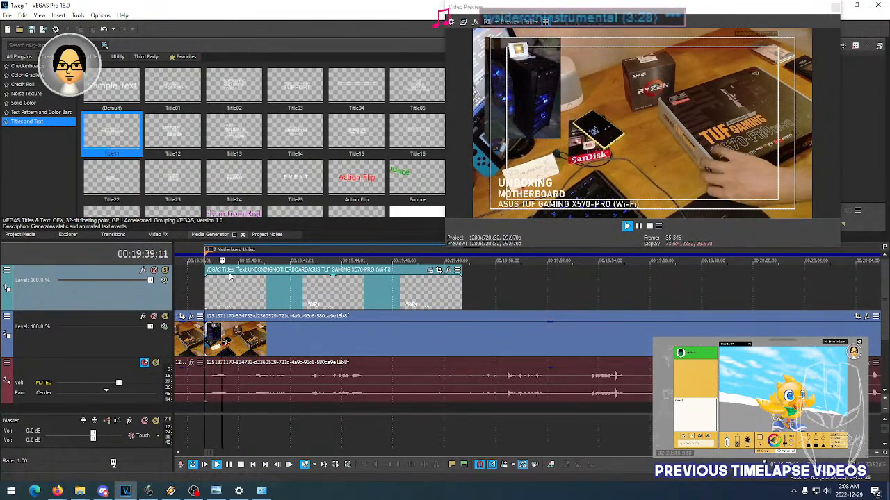
- Replay the opening of the title event repeatedly to check how each line comes in with Title15
{"action": "key", "text": "space"}
{"action": "key", "text": "space"}
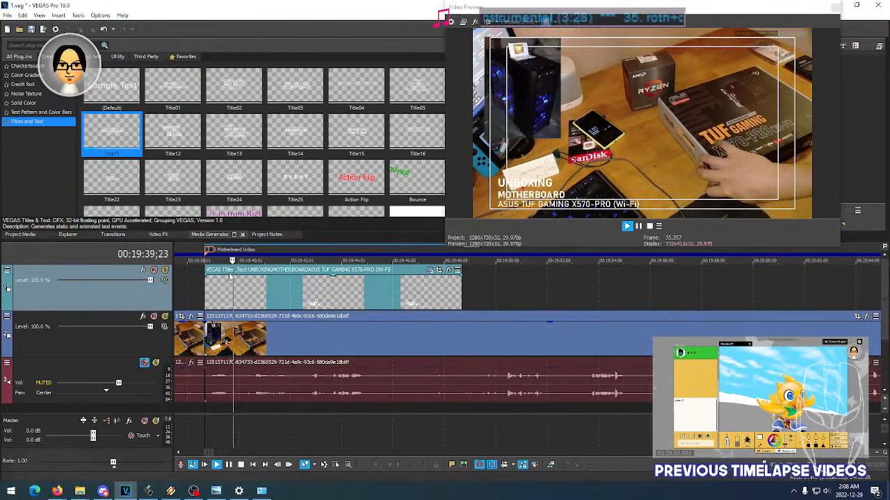
{"action": "key", "text": "space"}
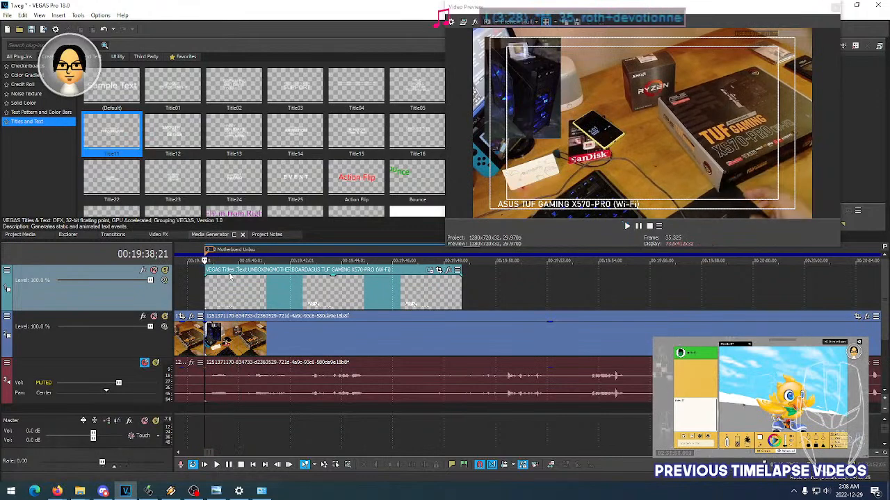
{"action": "key", "text": "space"}
{"action": "key", "text": "space"}
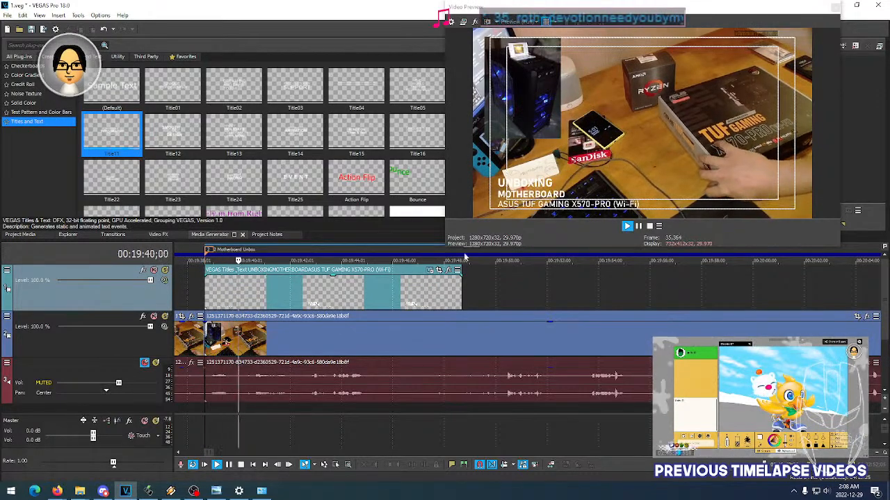
{"action": "key", "text": "space"}
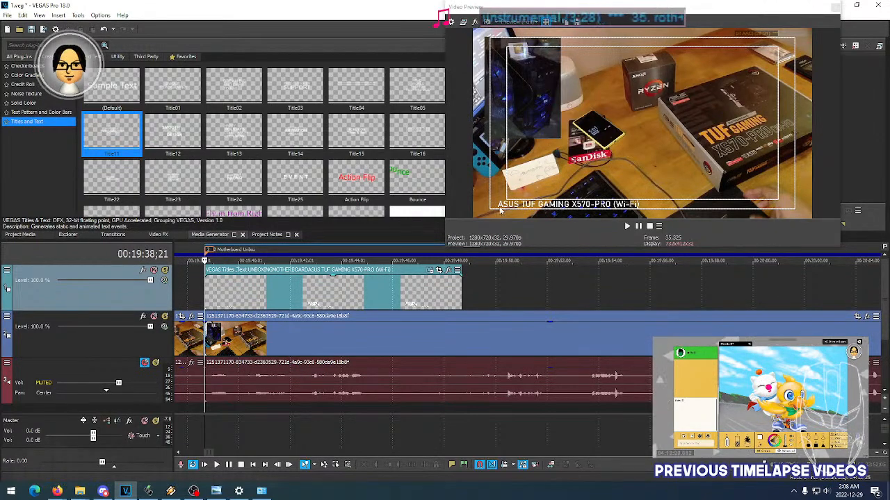
{"action": "key", "text": "space"}
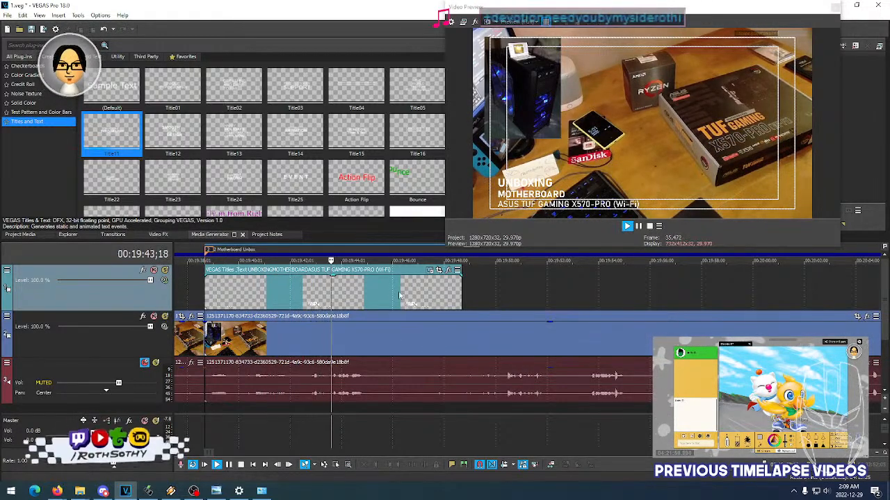
{"action": "key", "text": "space"}
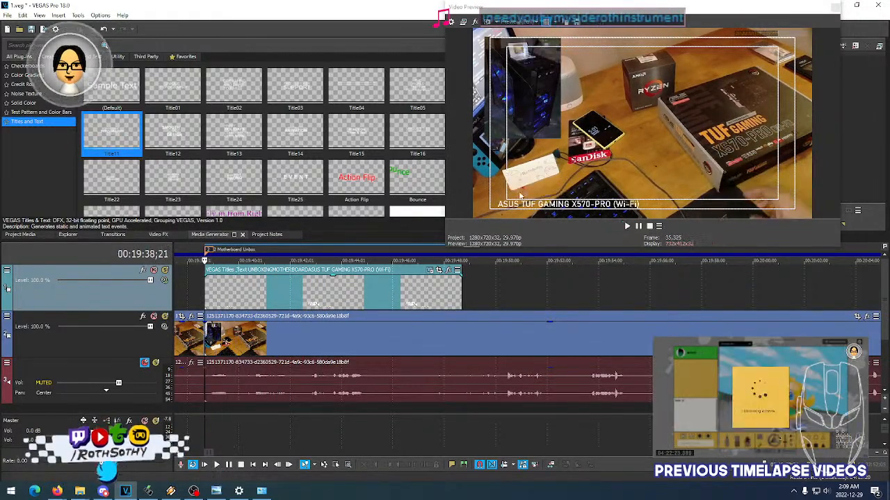
{"action": "key", "text": "space"}
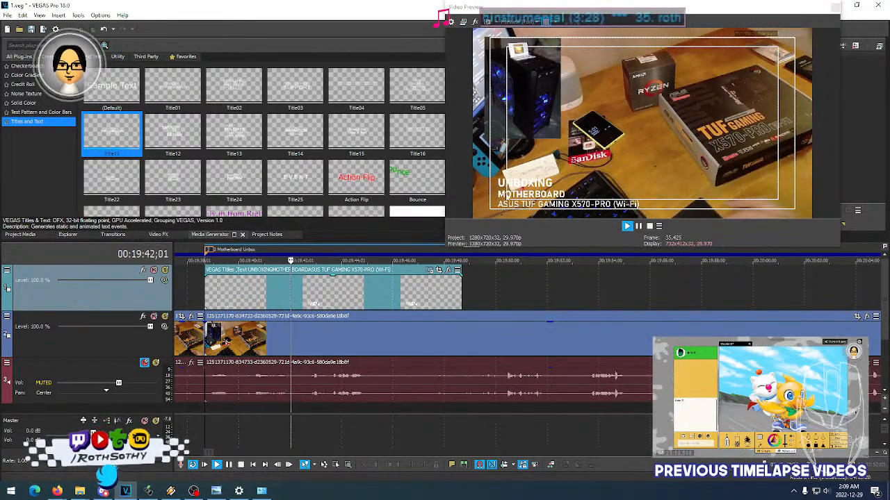
{"action": "key", "text": "space"}
{"action": "key", "text": "space"}
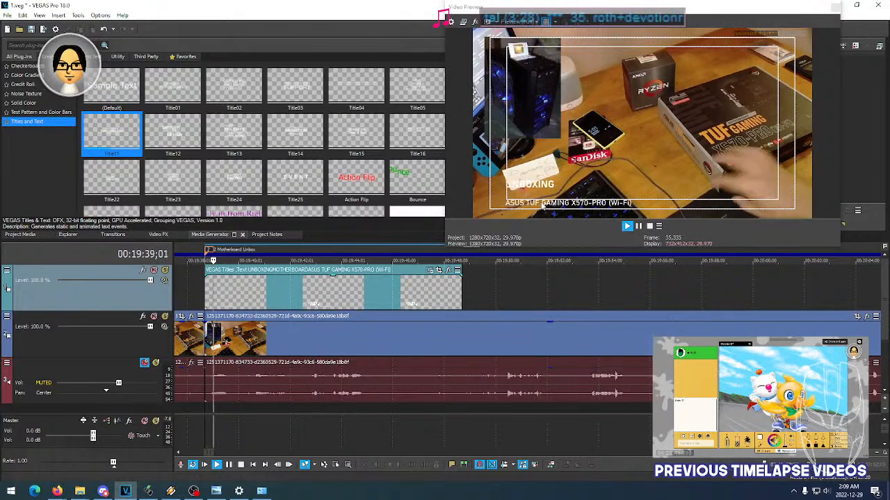
{"action": "key", "text": "space"}
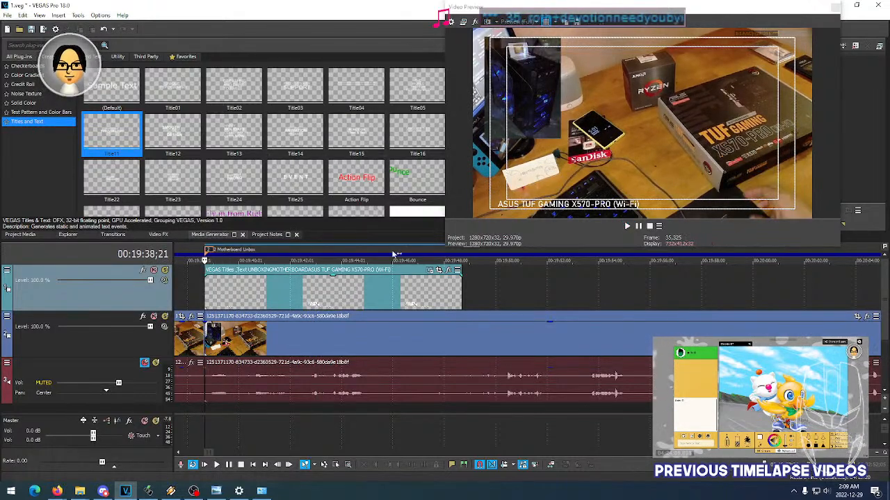
- Try a different animation preset in place of Title15 on the UNBOXING MOTHERBOARD title and play the event back
{"action": "left_click", "coordinate": [428, 270]}
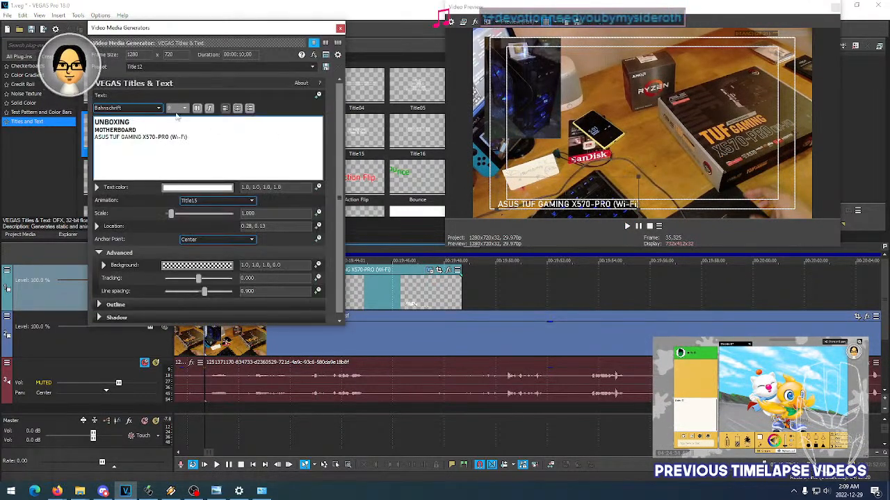
{"action": "left_click", "coordinate": [160, 112]}
{"action": "left_click", "coordinate": [159, 111]}
{"action": "left_click", "coordinate": [213, 204]}
{"action": "left_click", "coordinate": [213, 204]}
{"action": "left_click", "coordinate": [340, 30]}
{"action": "key", "text": "space"}
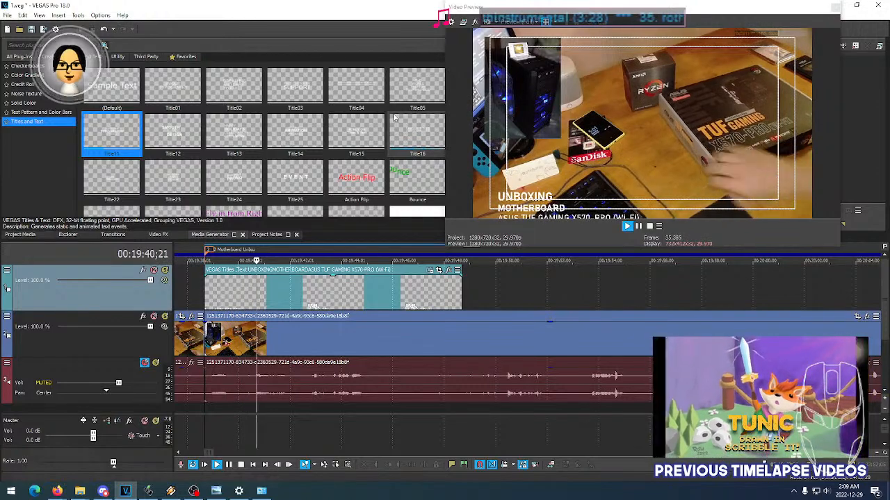
- Replay the opening of the title event repeatedly to judge how the three lines animate in
{"action": "key", "text": "space"}
{"action": "key", "text": "space"}
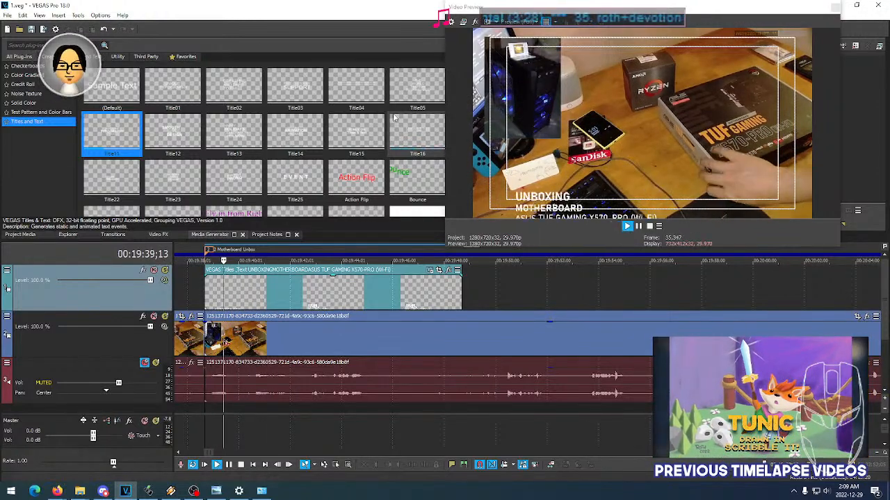
{"action": "key", "text": "space"}
{"action": "key", "text": "space"}
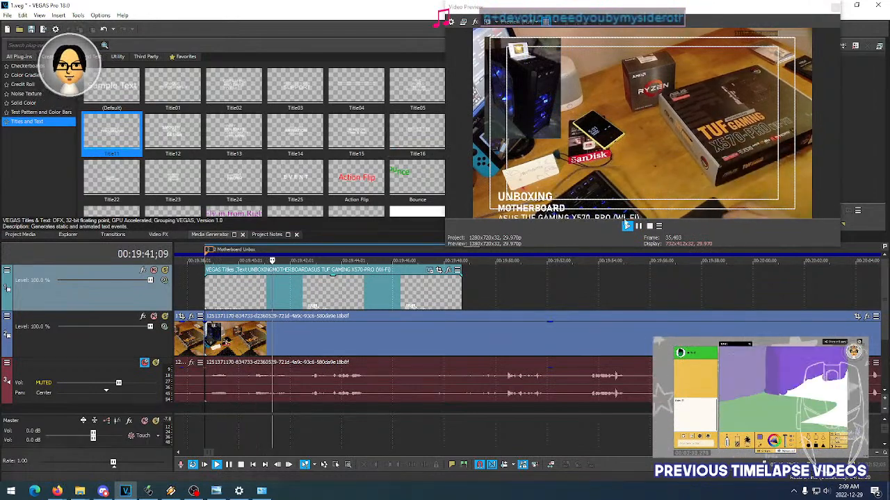
{"action": "key", "text": "space"}
{"action": "key", "text": "space"}
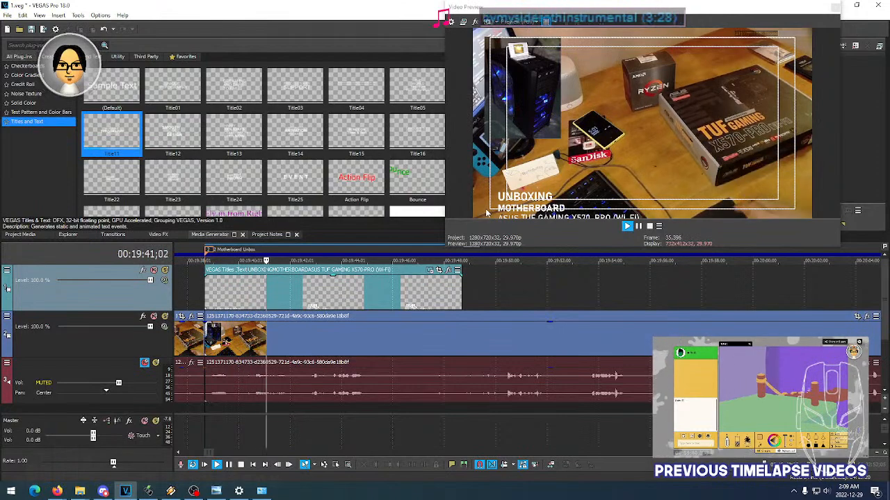
{"action": "key", "text": "space"}
{"action": "key", "text": "space"}
{"action": "key", "text": "space"}
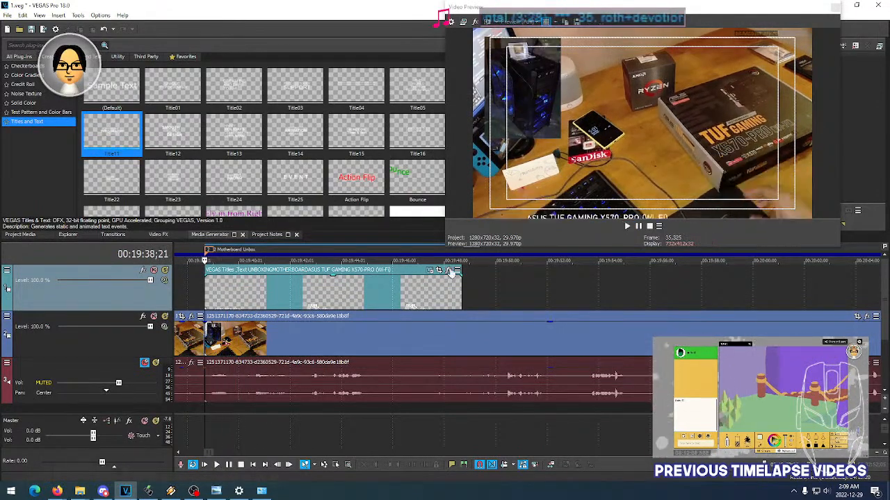
- Set the title's animation preset to Title17 and play the event back from its start
{"action": "left_click", "coordinate": [430, 271]}
{"action": "left_click", "coordinate": [216, 200]}
{"action": "left_click", "coordinate": [209, 216]}
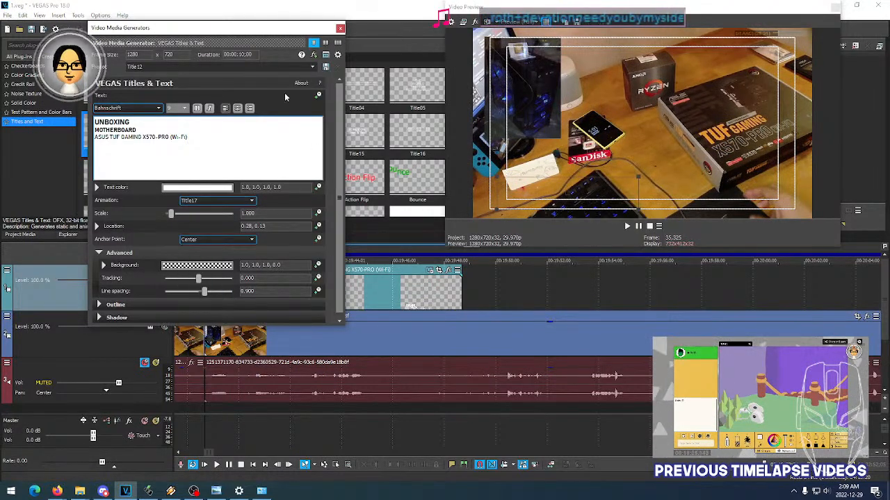
{"action": "left_click", "coordinate": [340, 28]}
{"action": "key", "text": "space"}
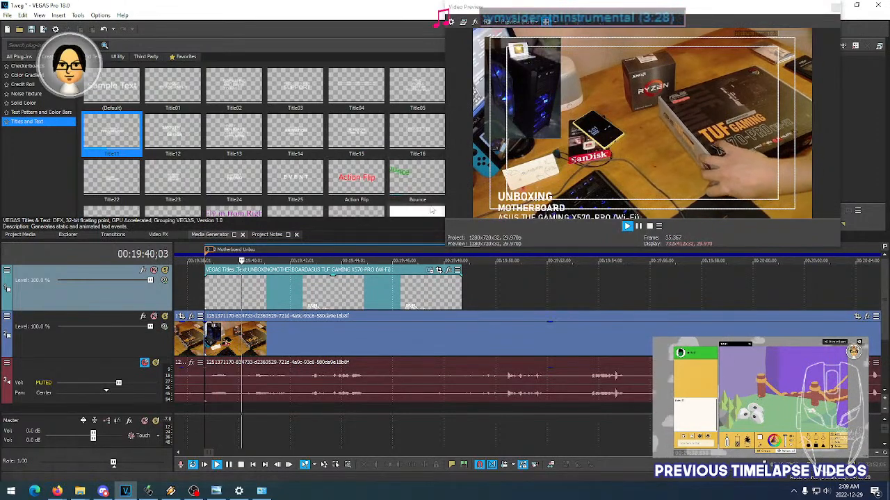
{"action": "key", "text": "space"}
- Move the title up in the frame to a location of about 0.28, 0.28 and replay the event
{"action": "left_click", "coordinate": [430, 271]}
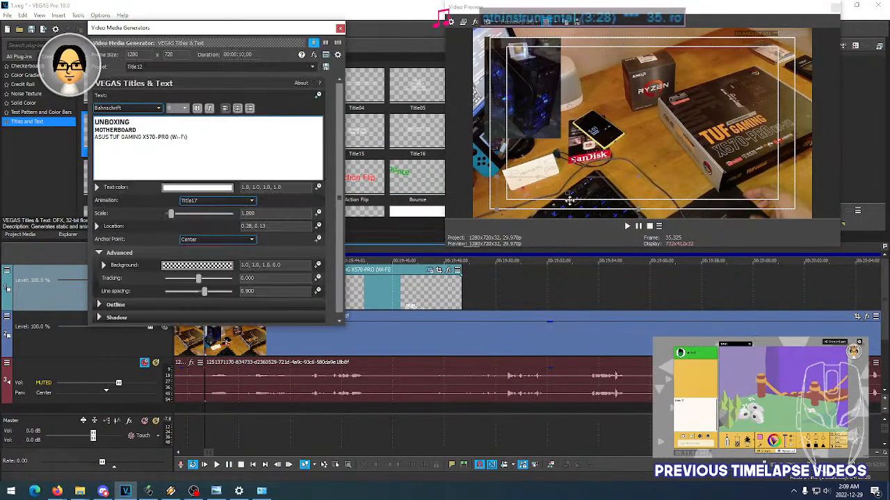
{"action": "left_click_drag", "start_coordinate": [568, 193], "coordinate": [566, 161]}
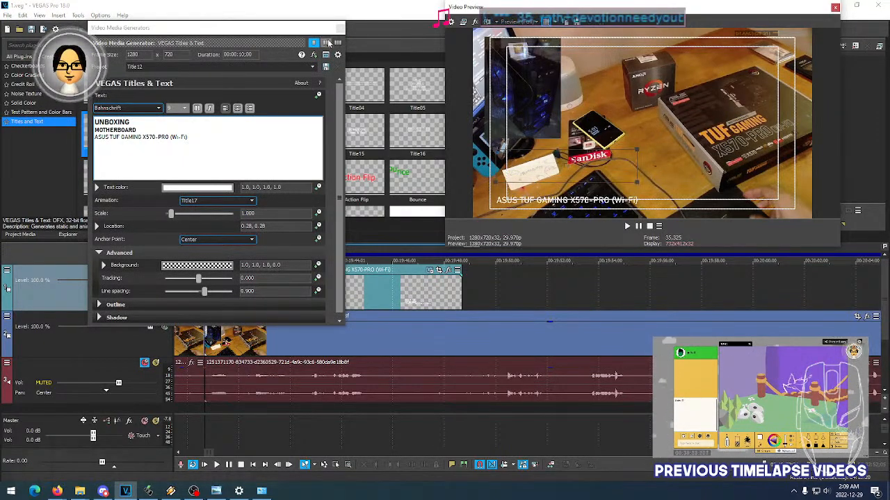
{"action": "left_click", "coordinate": [339, 27]}
{"action": "key", "text": "space"}
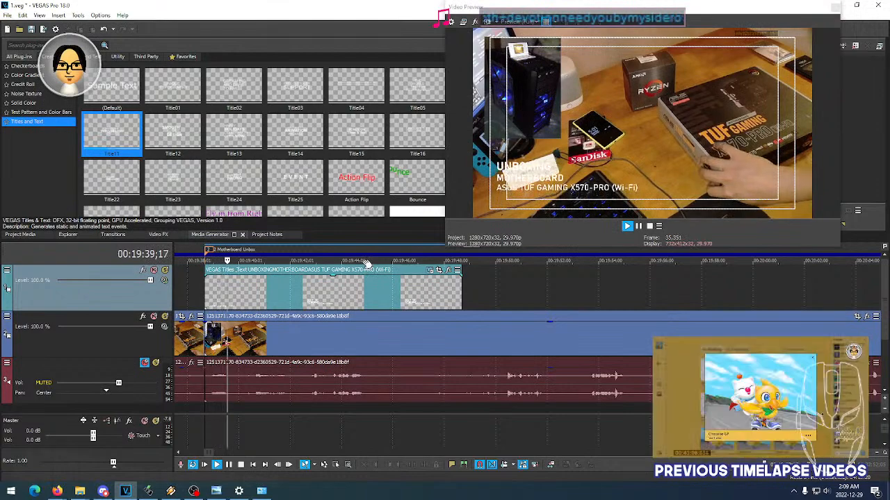
{"action": "key", "text": "space"}
{"action": "key", "text": "space"}
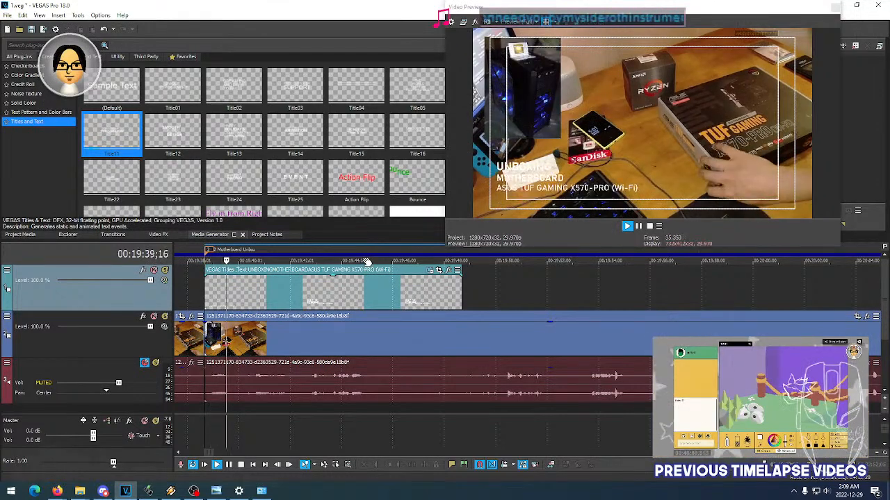
{"action": "key", "text": "space"}
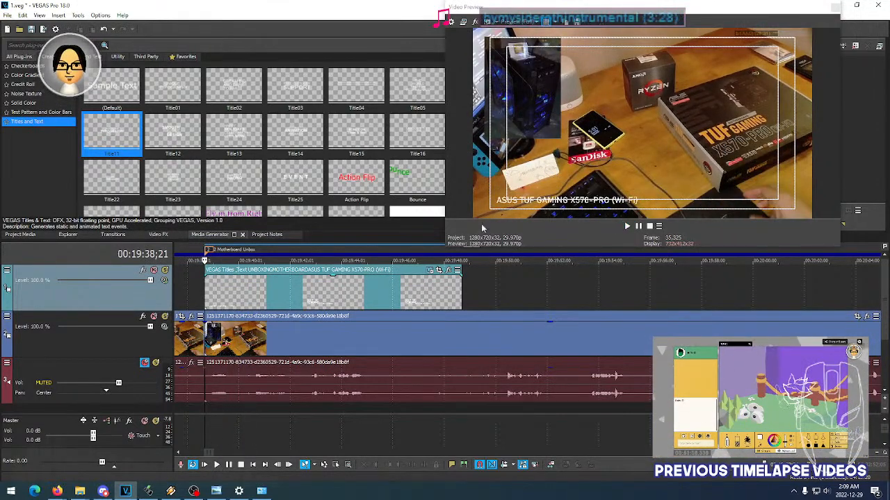
- Move the title down to a location of about 0.27, 0.15 and replay the event several times to check its placement
{"action": "left_click", "coordinate": [428, 270]}
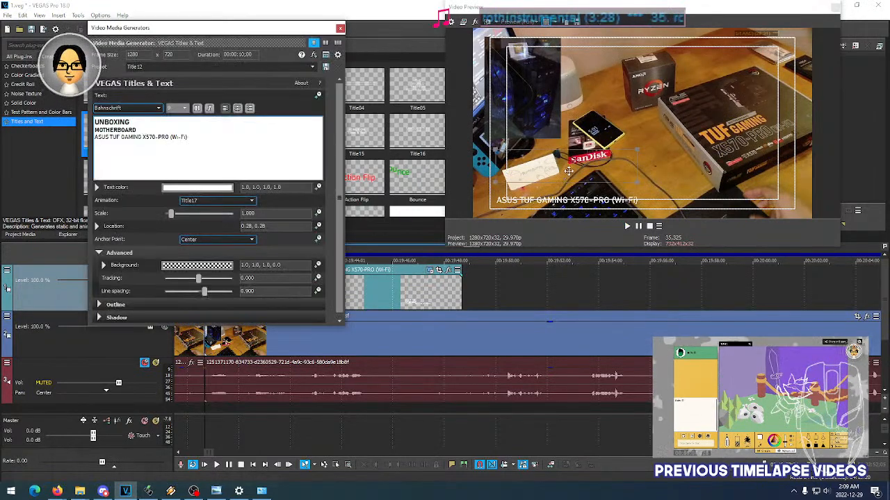
{"action": "left_click_drag", "start_coordinate": [566, 165], "coordinate": [564, 190]}
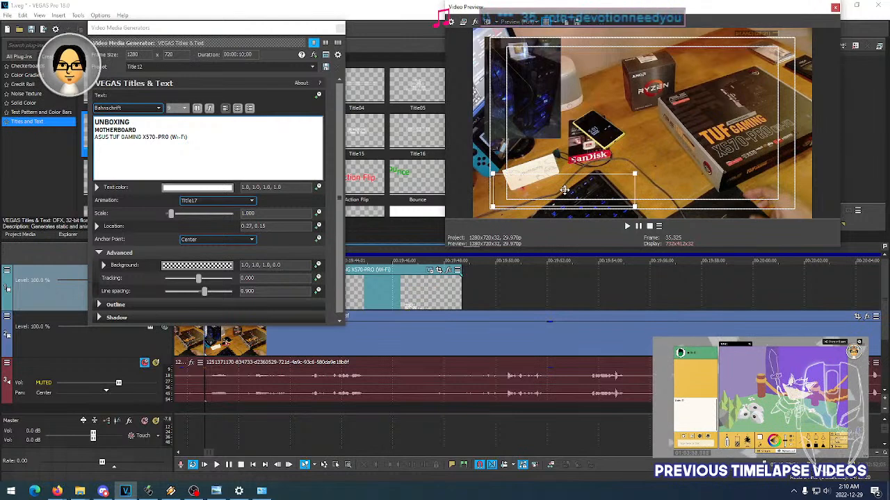
{"action": "left_click", "coordinate": [338, 28]}
{"action": "key", "text": "space"}
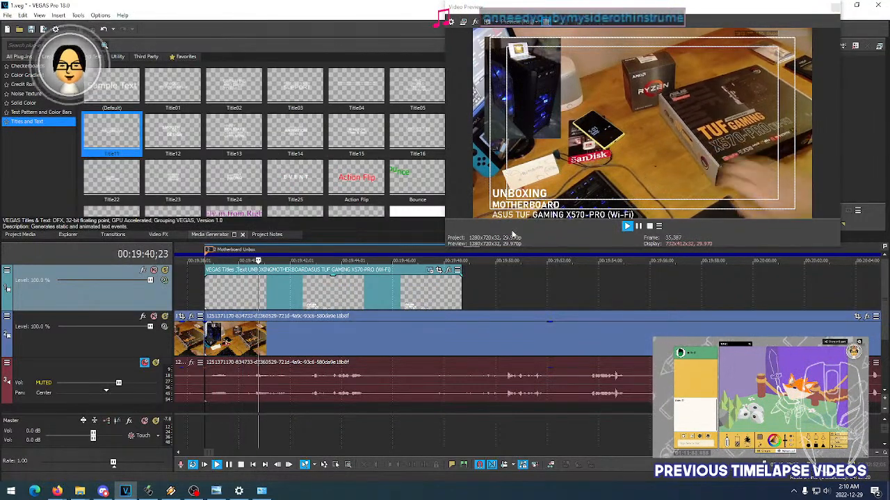
{"action": "key", "text": "space"}
{"action": "key", "text": "space"}
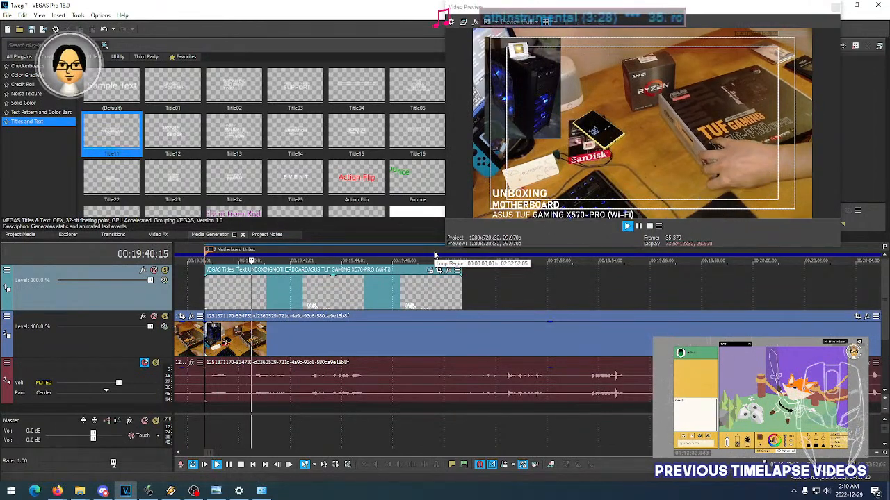
{"action": "key", "text": "space"}
{"action": "key", "text": "space"}
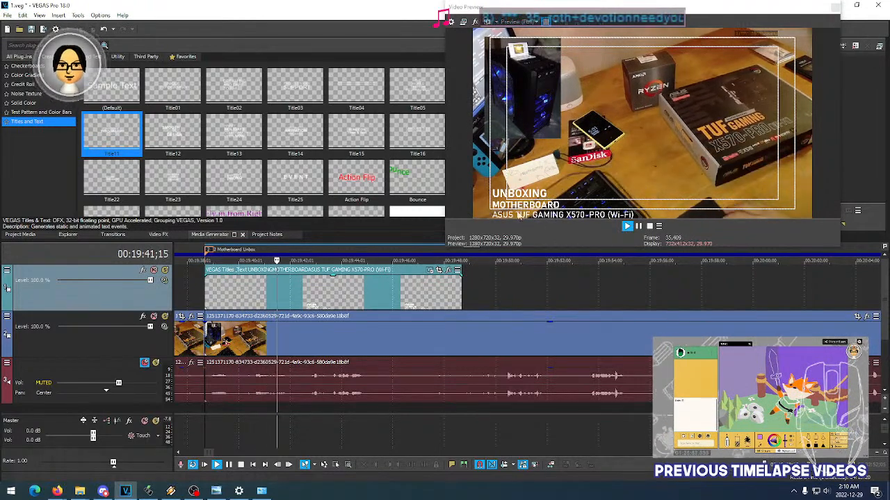
{"action": "key", "text": "space"}
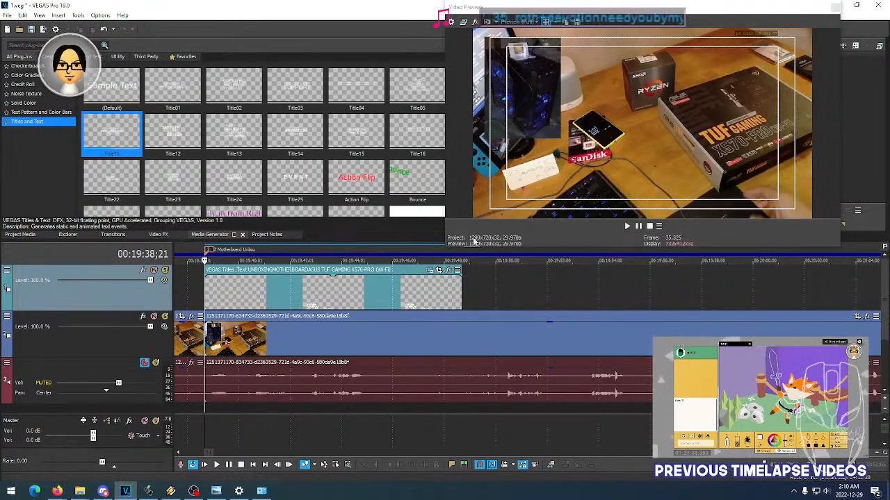
- Raise the title slightly to a location of about 0.27, 0.18 and give its event a fade-in of about 11 frames
{"action": "left_click", "coordinate": [430, 270]}
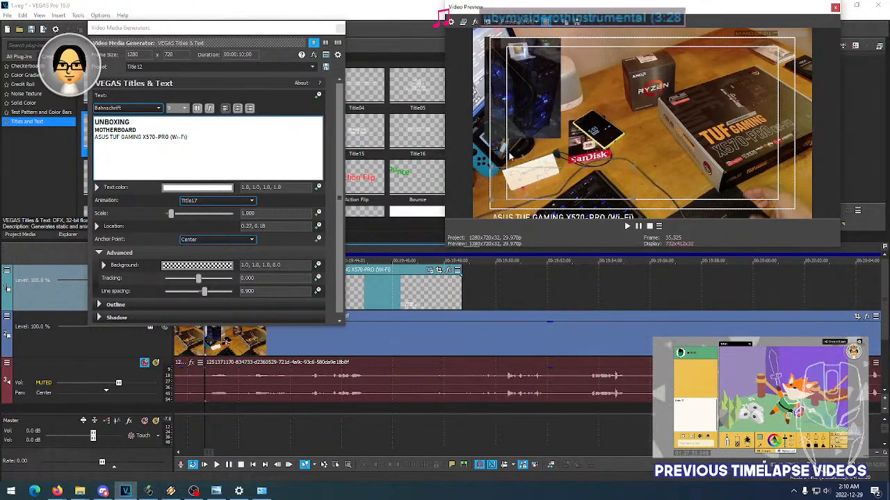
{"action": "left_click", "coordinate": [340, 29]}
{"action": "key", "text": "space"}
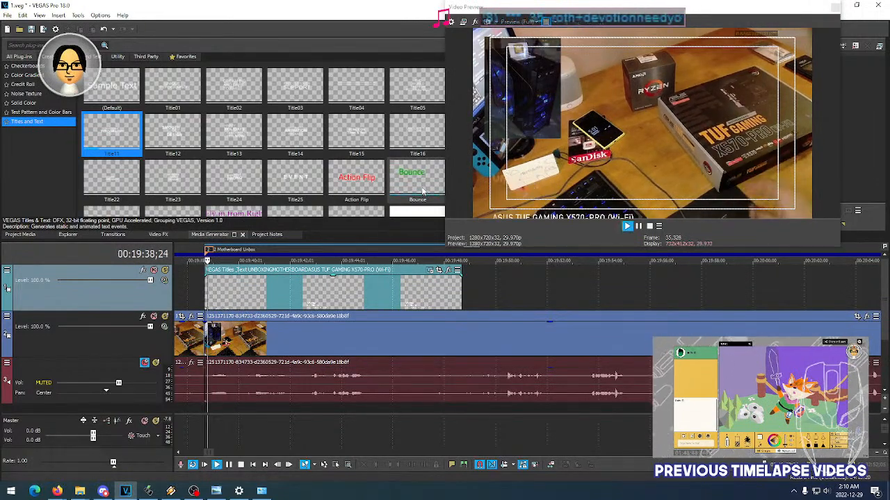
{"action": "key", "text": "space"}
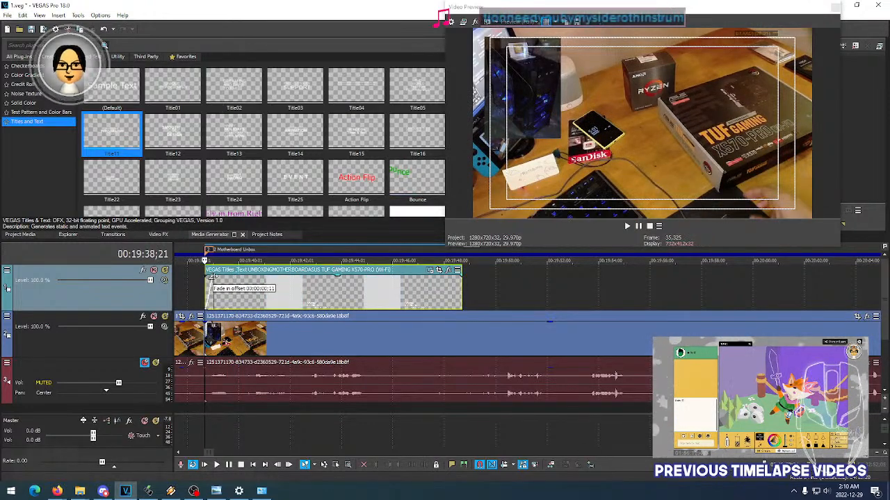
{"action": "key", "text": "space"}
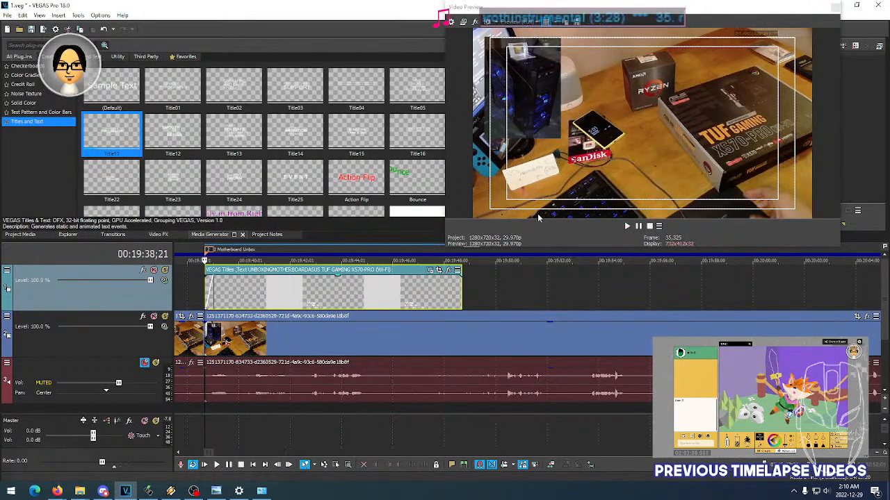
- Raise the title to a location of about 0.26, 0.21 and replay the event against the safe-area guides
{"action": "left_click", "coordinate": [438, 269]}
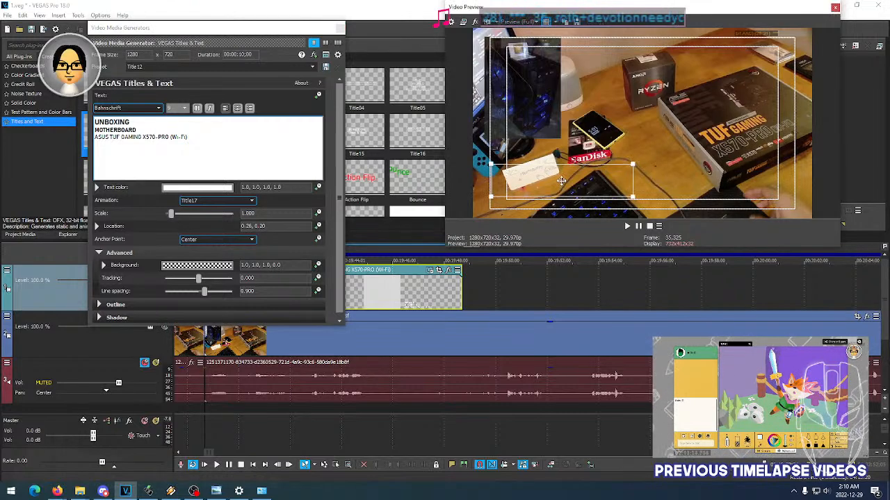
{"action": "left_click", "coordinate": [341, 28]}
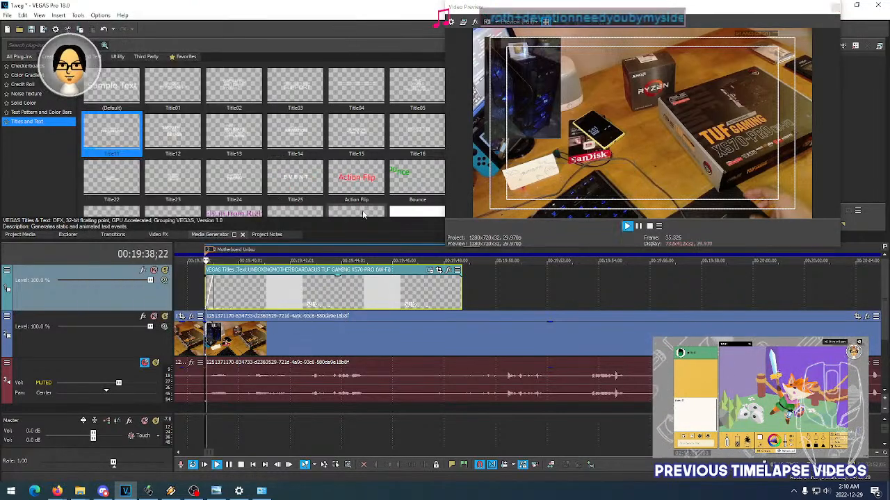
{"action": "key", "text": "space"}
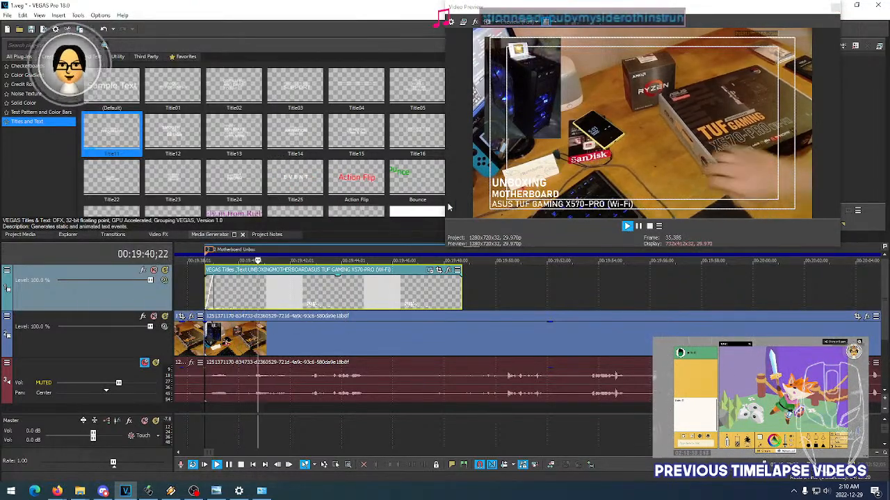
{"action": "key", "text": "space"}
{"action": "key", "text": "space"}
{"action": "key", "text": "space"}
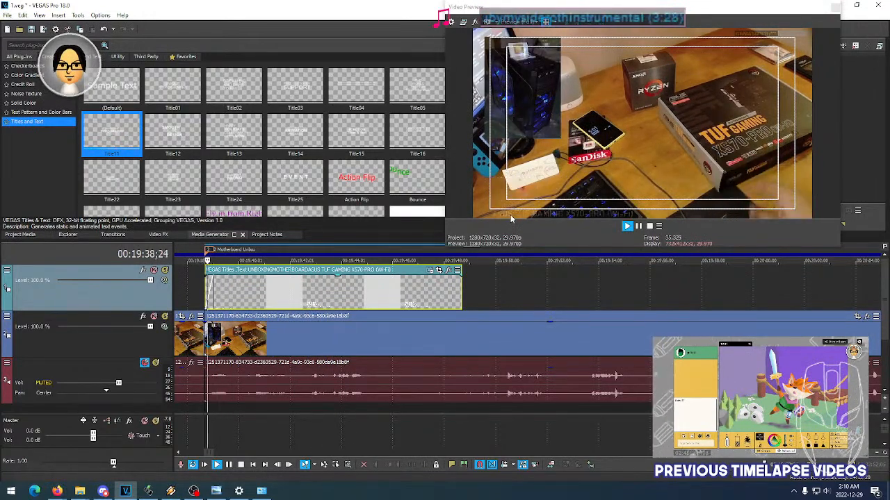
- Lengthen the title event's fade-in to about 18 frames and replay it
{"action": "key", "text": "space"}
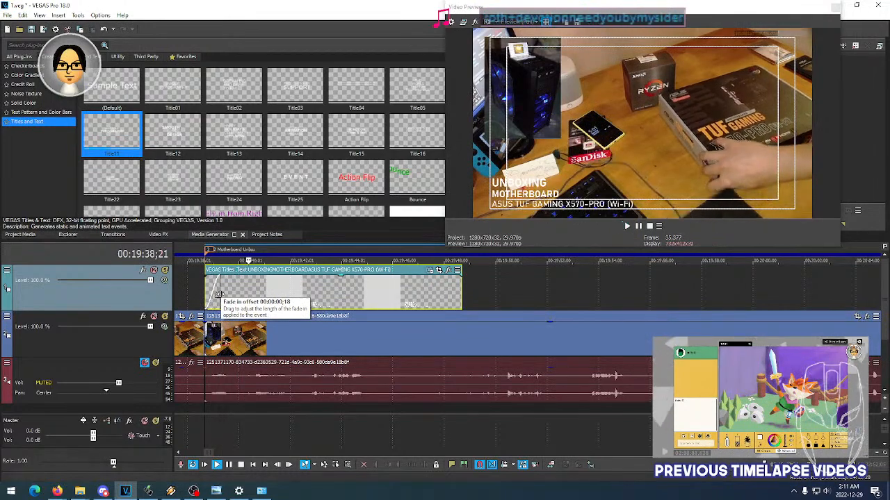
{"action": "key", "text": "space"}
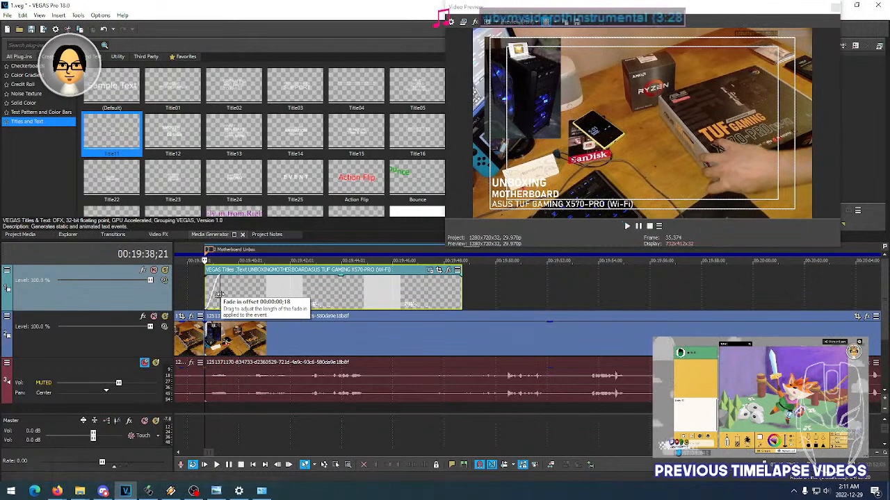
{"action": "key", "text": "space"}
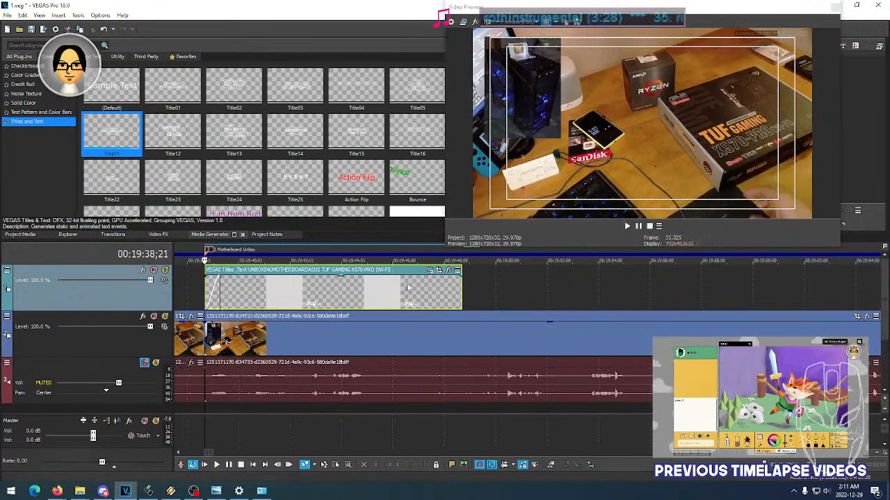
- Change the title's animation preset to Title18 and play it back from the start of the event
{"action": "left_click", "coordinate": [429, 270]}
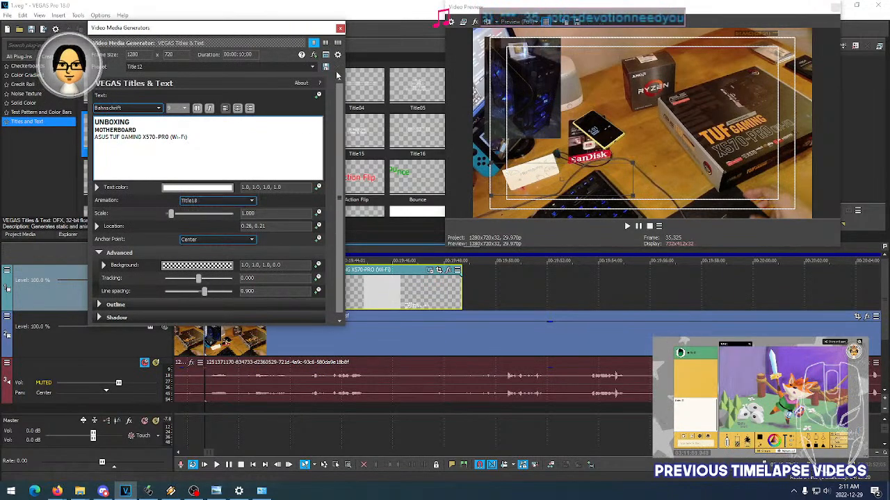
{"action": "left_click", "coordinate": [340, 29]}
{"action": "key", "text": "space"}
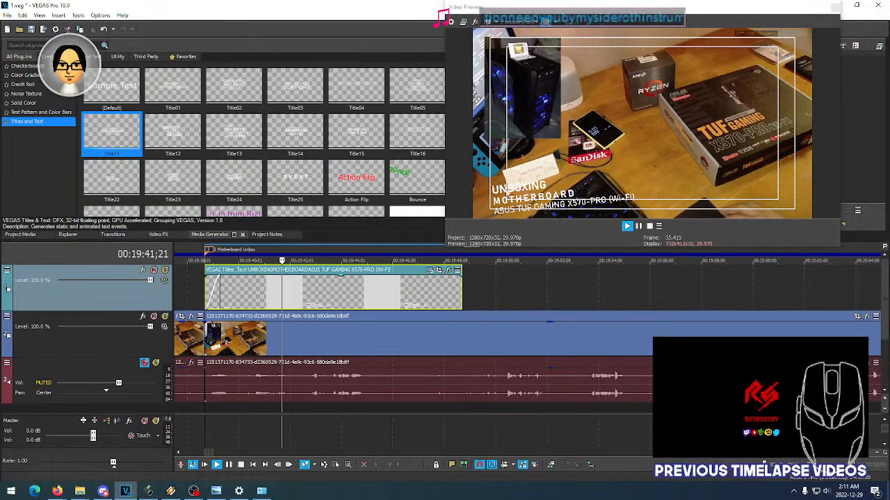
- Replay the opening of the title event with Title18 and reduce the event's fade-in to zero
{"action": "key", "text": "space"}
{"action": "key", "text": "space"}
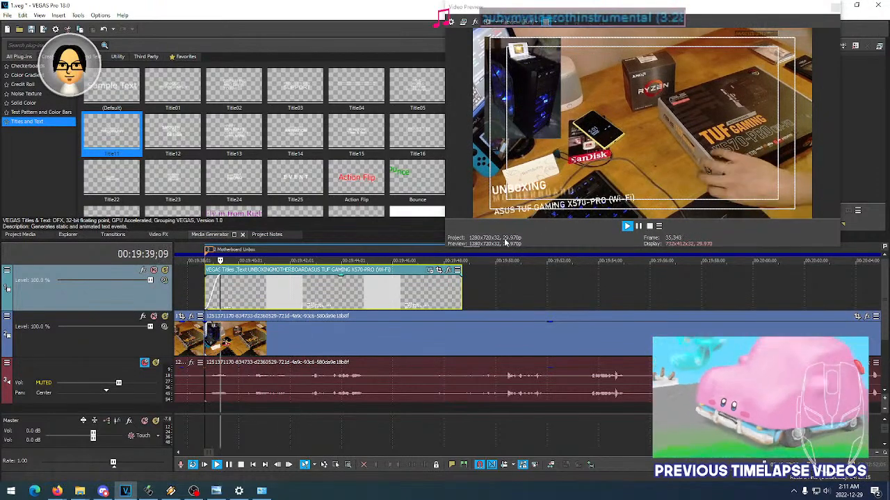
{"action": "key", "text": "space"}
{"action": "key", "text": "space"}
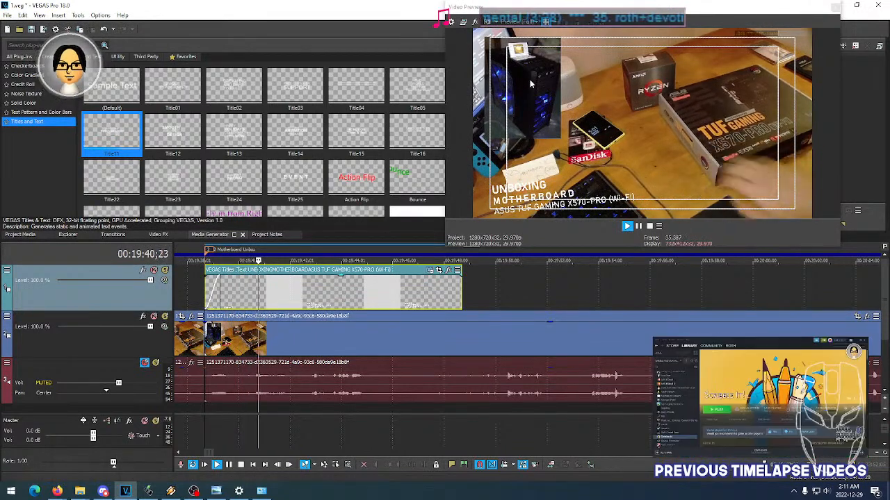
{"action": "key", "text": "space"}
{"action": "key", "text": "space"}
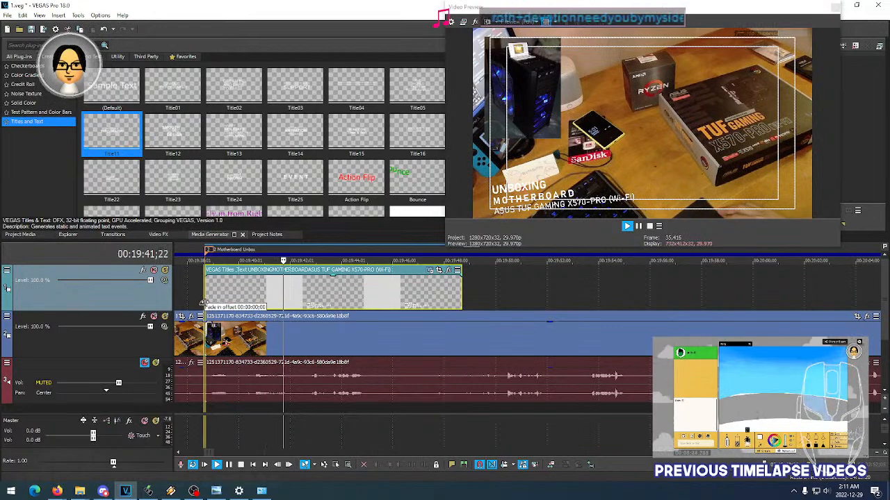
- Play back the title event from its start to review the Title18 animation without a fade-in
{"action": "key", "text": "space"}
{"action": "key", "text": "space"}
{"action": "key", "text": "space"}
{"action": "key", "text": "space"}
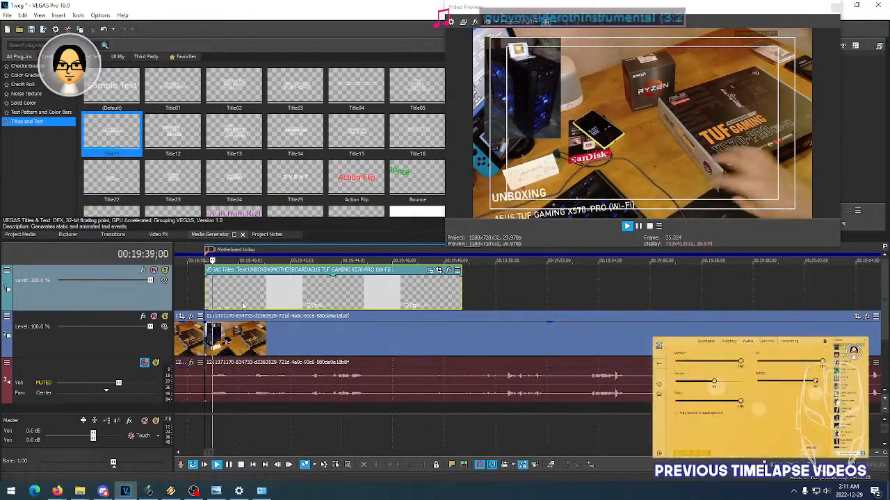
{"action": "key", "text": "space"}
- Try the Title19 animation preset on the motherboard unboxing title and play it back from the event's start
{"action": "left_click", "coordinate": [433, 277]}
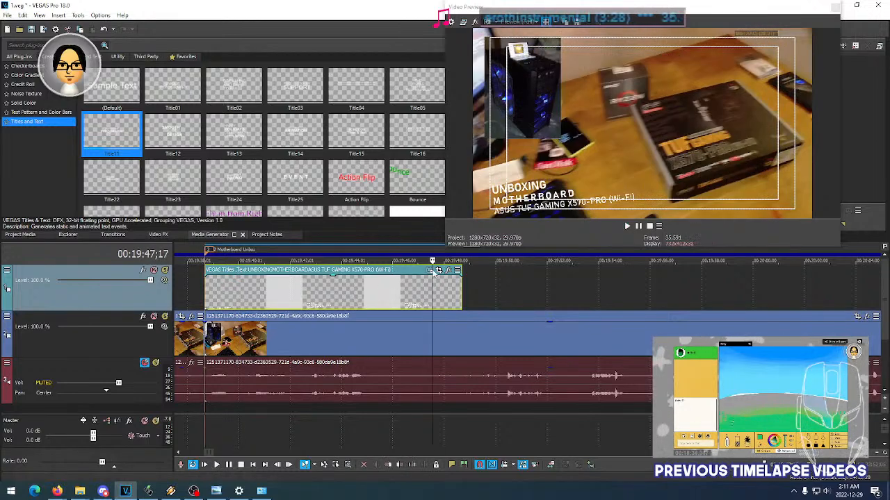
{"action": "left_click", "coordinate": [429, 270]}
{"action": "left_click", "coordinate": [243, 202]}
{"action": "left_click", "coordinate": [208, 340]}
{"action": "left_click", "coordinate": [340, 29]}
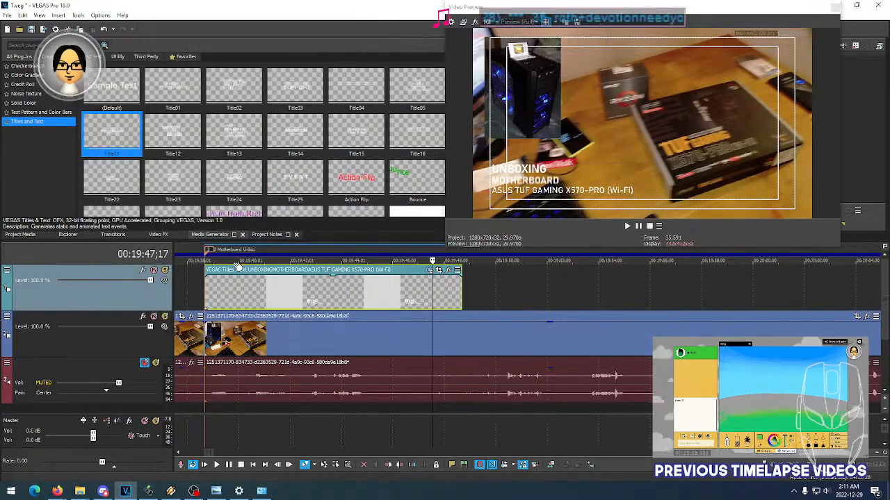
{"action": "left_click", "coordinate": [206, 291]}
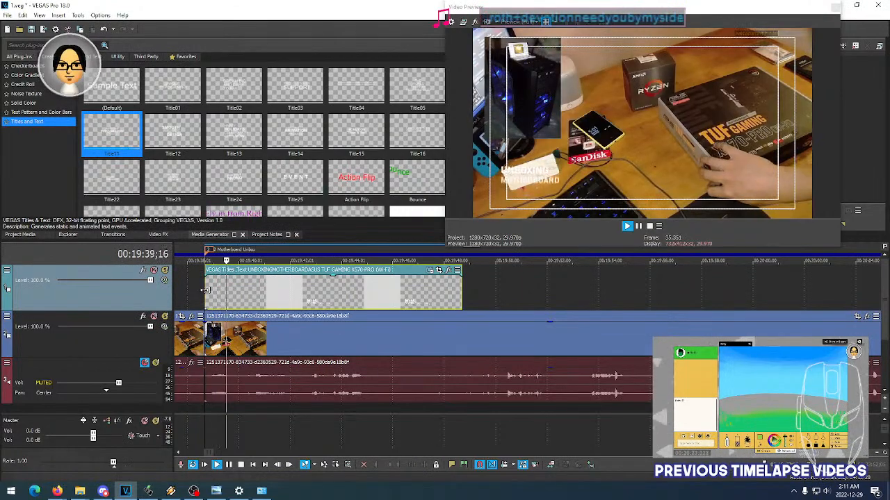
{"action": "key", "text": "space"}
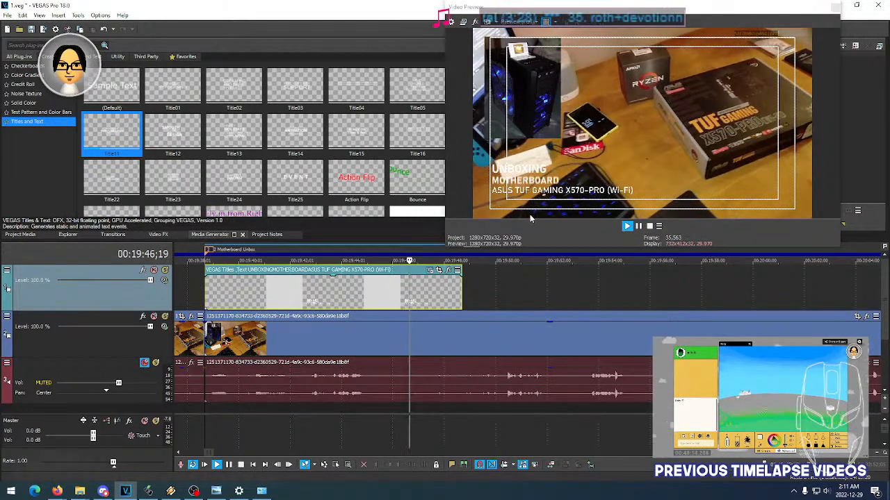
{"action": "key", "text": "space"}
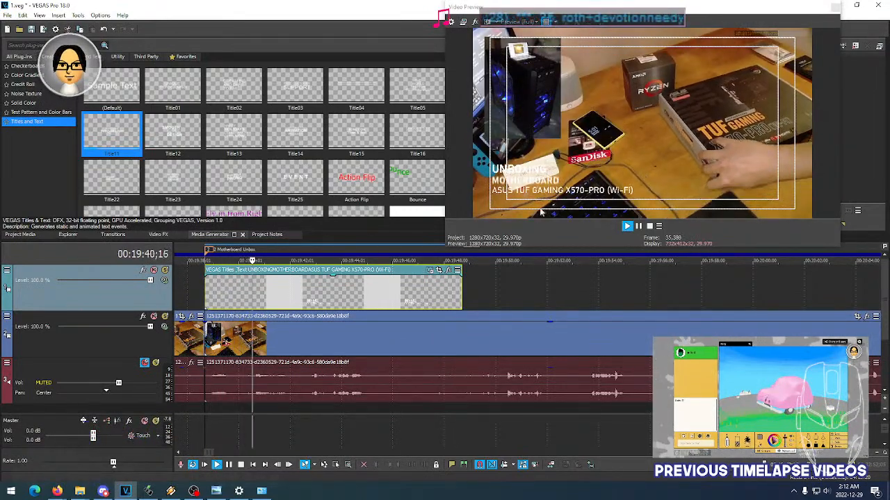
{"action": "key", "text": "space"}
- Replace the title's Title19 animation with a different preset and replay the opening of the event
{"action": "left_click", "coordinate": [430, 272]}
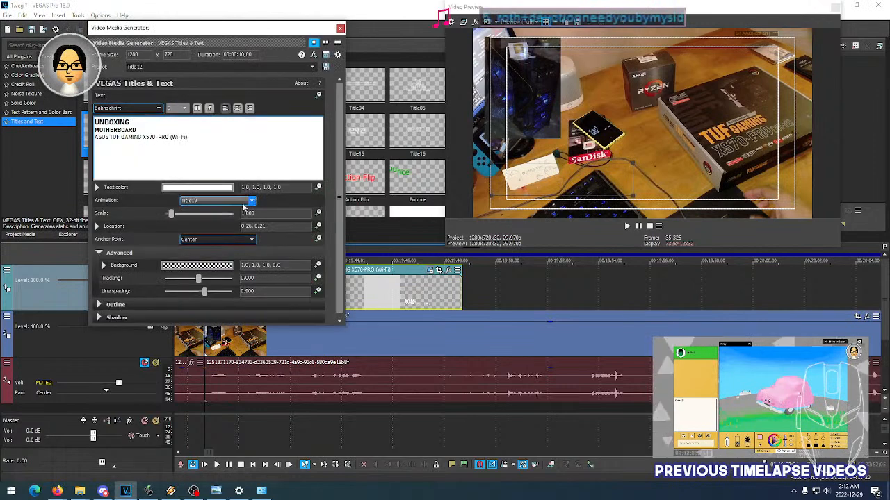
{"action": "left_click", "coordinate": [340, 28]}
{"action": "key", "text": "space"}
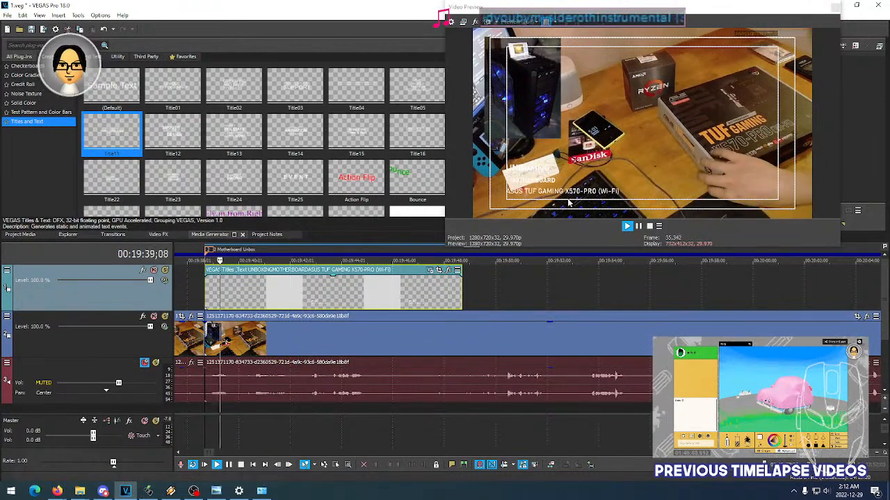
{"action": "key", "text": "space"}
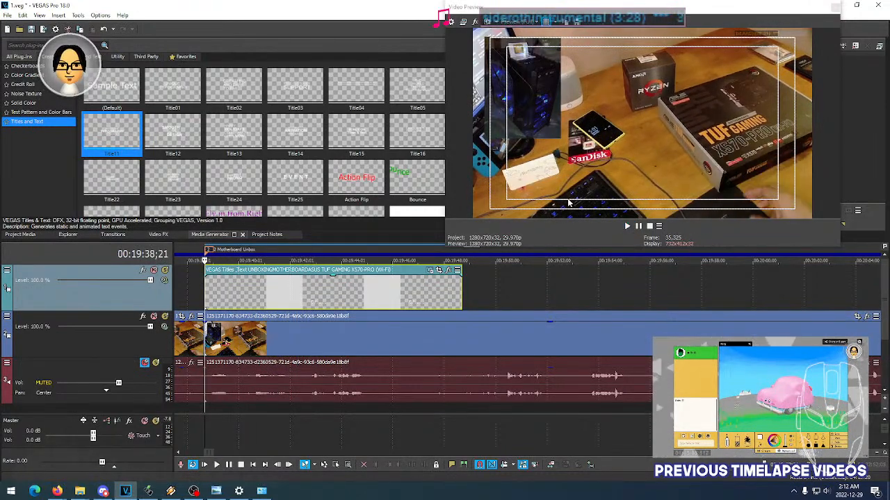
{"action": "key", "text": "space"}
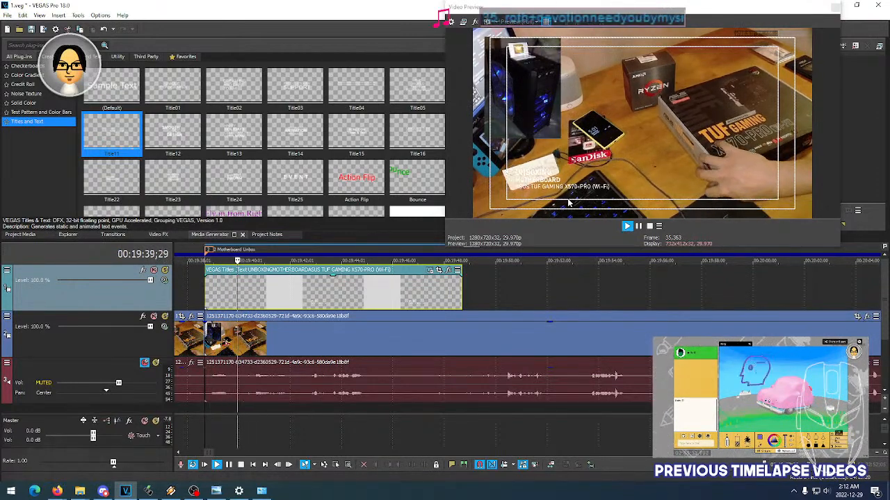
{"action": "key", "text": "space"}
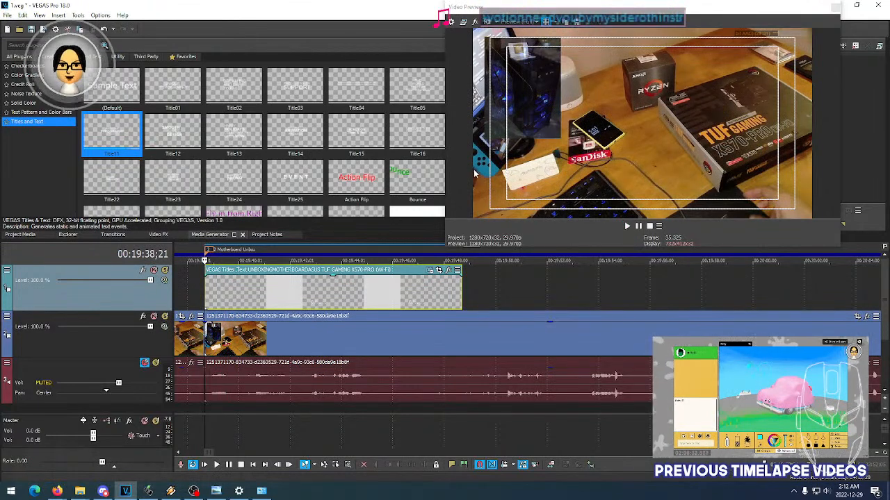
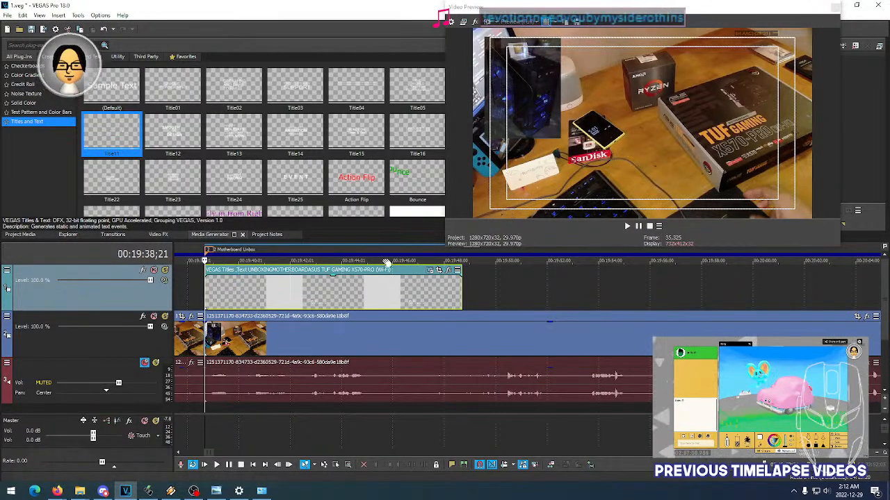
- Replay the title's opening, then try the Title21 animation preset and play it back from the event's start
{"action": "key", "text": "space"}
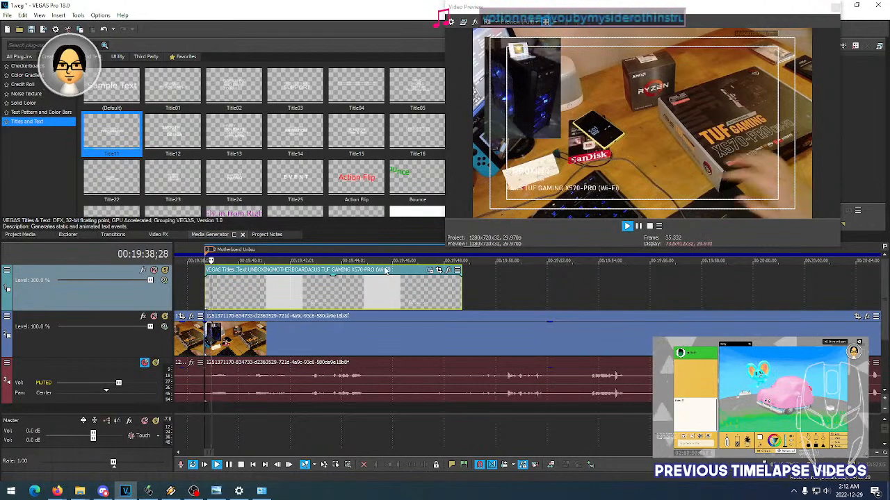
{"action": "key", "text": "space"}
{"action": "left_click", "coordinate": [438, 270]}
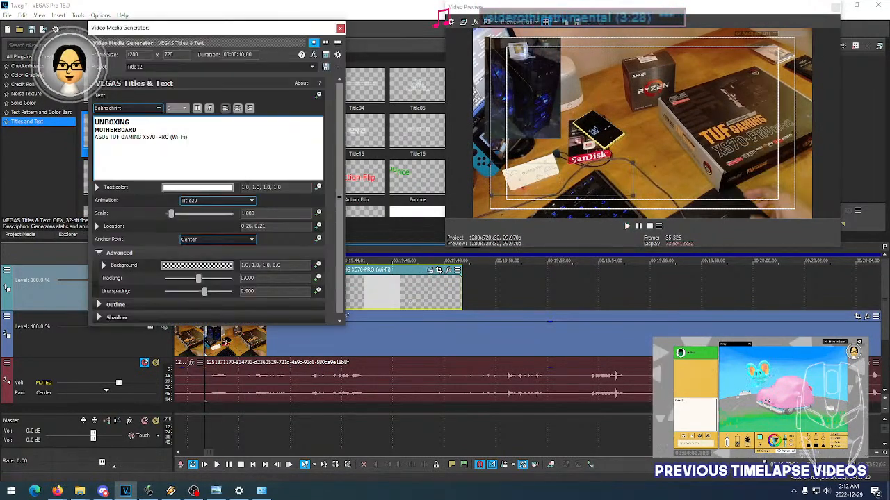
{"action": "left_click", "coordinate": [243, 202]}
{"action": "left_click", "coordinate": [242, 200]}
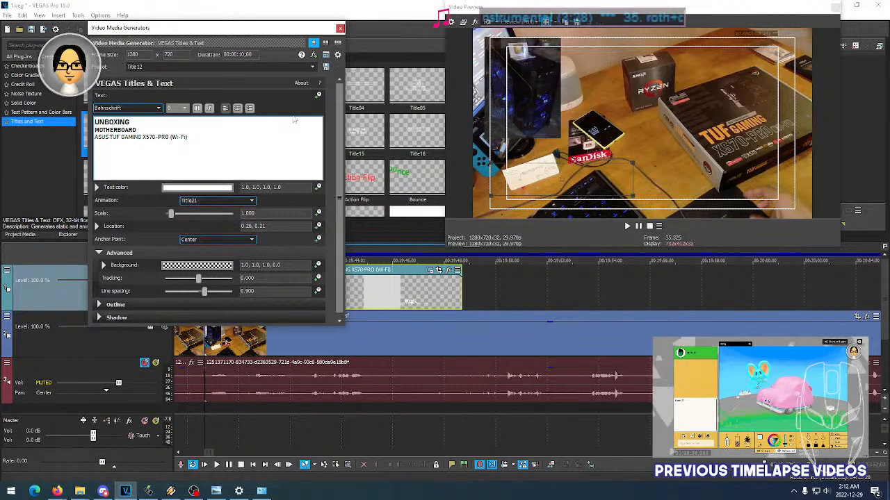
{"action": "left_click", "coordinate": [339, 30]}
{"action": "key", "text": "space"}
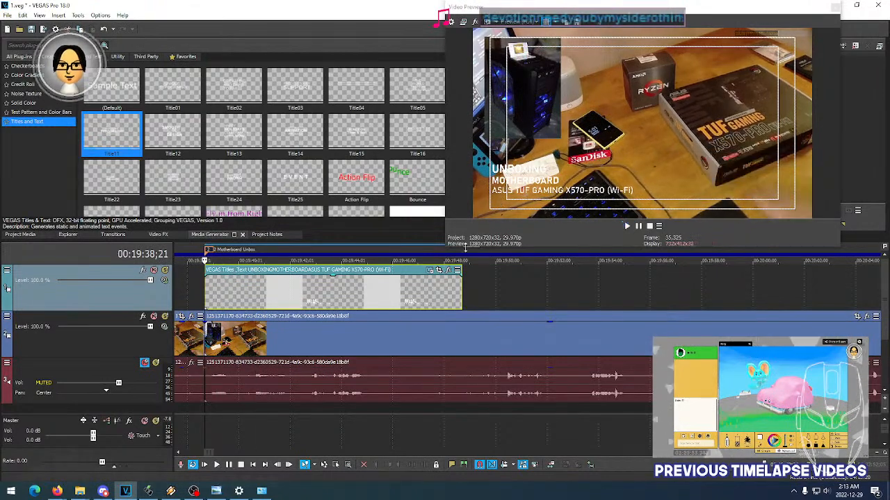
- Try another animation preset after Title21 on the motherboard title and replay the event's opening several times
{"action": "key", "text": "space"}
{"action": "left_click", "coordinate": [430, 271]}
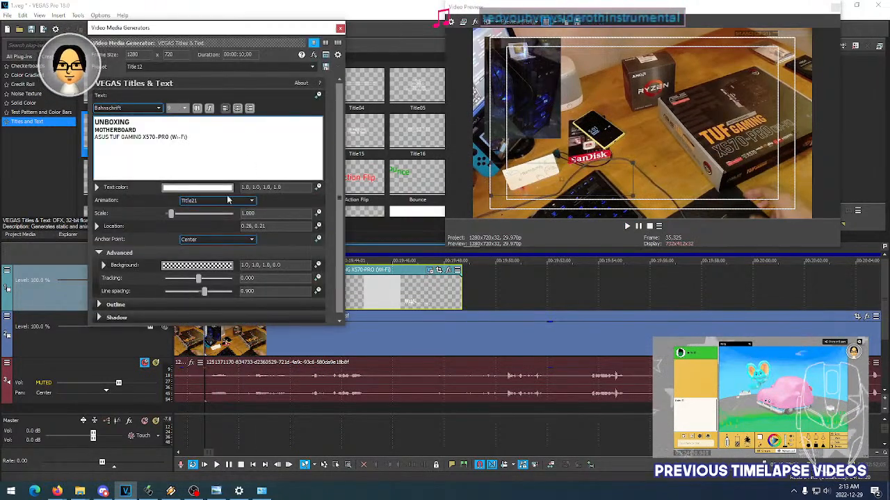
{"action": "left_click", "coordinate": [340, 28]}
{"action": "key", "text": "space"}
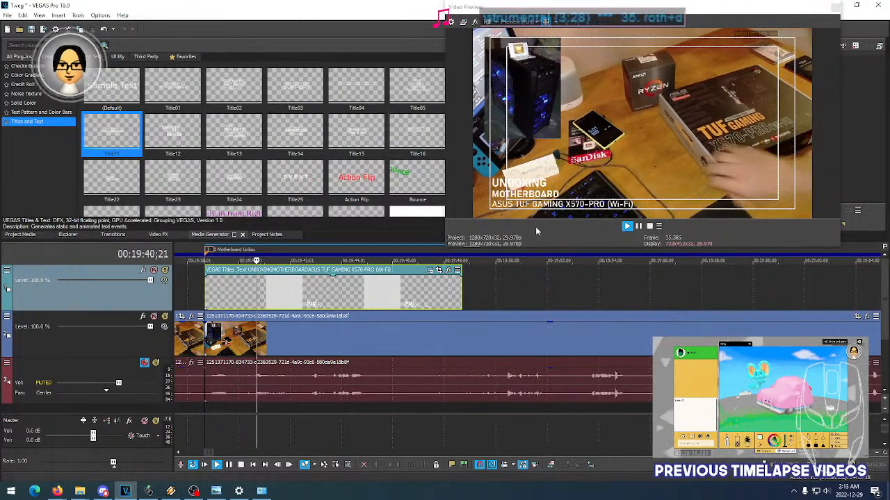
{"action": "key", "text": "space"}
{"action": "key", "text": "space"}
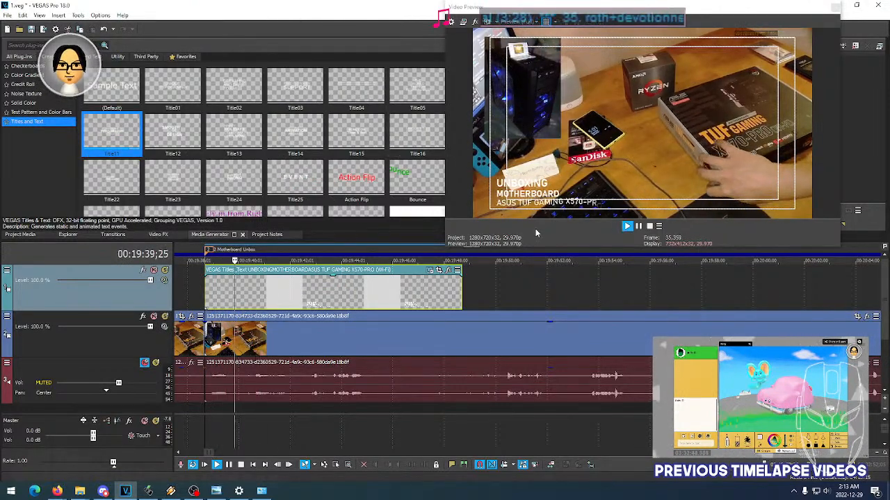
{"action": "key", "text": "space"}
{"action": "key", "text": "space"}
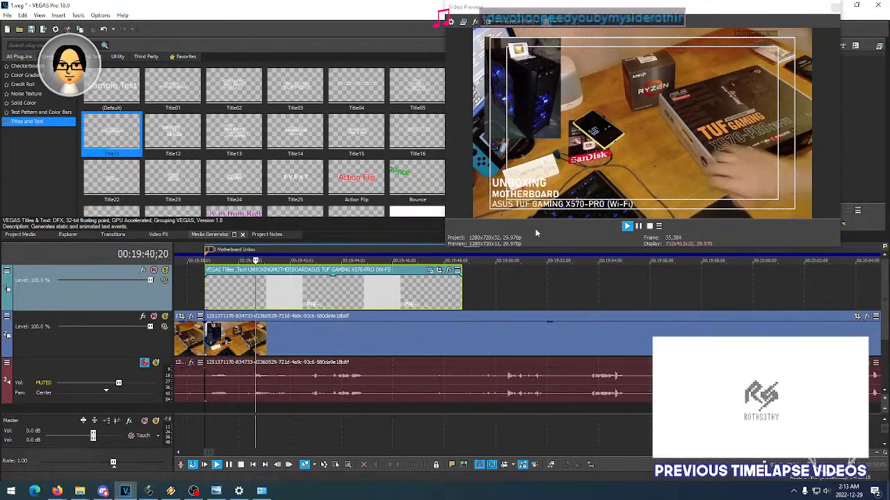
{"action": "key", "text": "space"}
{"action": "key", "text": "space"}
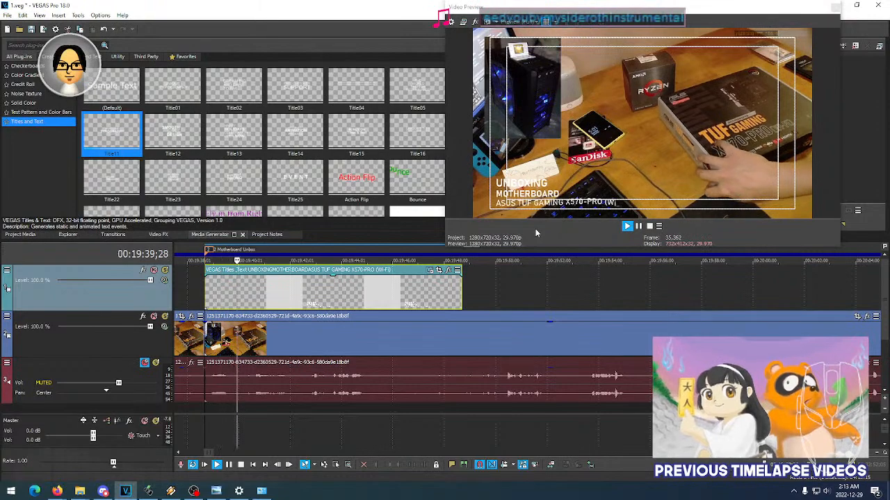
{"action": "key", "text": "space"}
{"action": "key", "text": "space"}
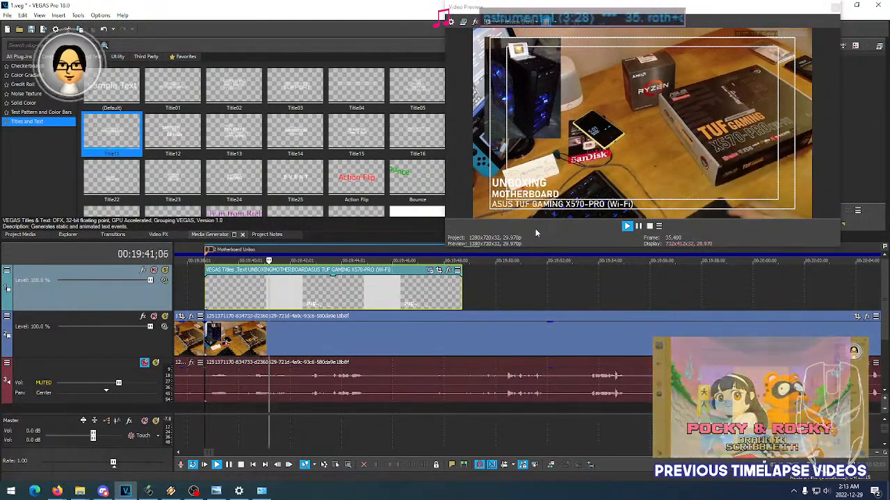
{"action": "key", "text": "space"}
- Set the motherboard title's animation to Title23 and play the event back repeatedly to review its opening and later part
{"action": "left_click", "coordinate": [429, 270]}
{"action": "left_click", "coordinate": [251, 201]}
{"action": "left_click", "coordinate": [243, 202]}
{"action": "left_click", "coordinate": [340, 28]}
{"action": "key", "text": "space"}
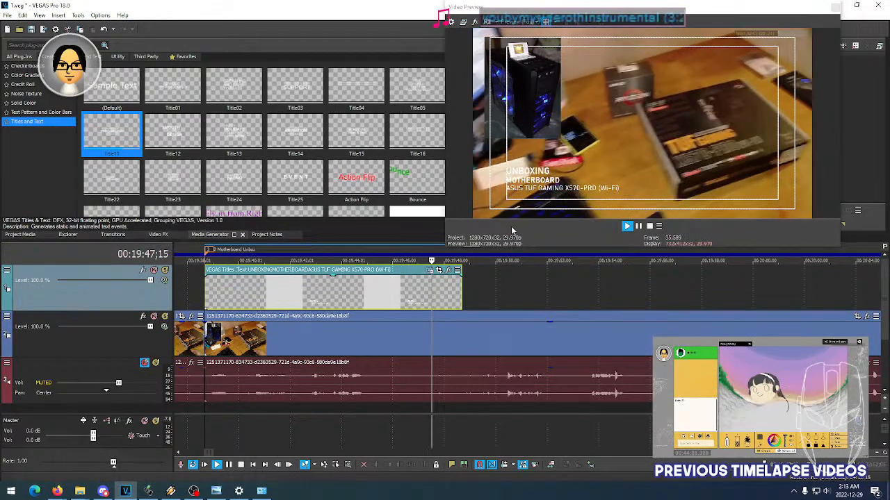
{"action": "key", "text": "space"}
{"action": "key", "text": "space"}
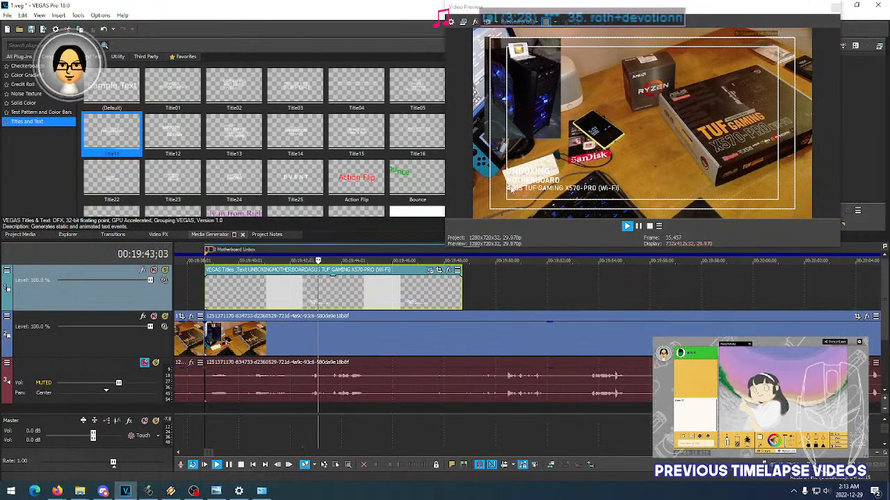
{"action": "key", "text": "space"}
{"action": "key", "text": "space"}
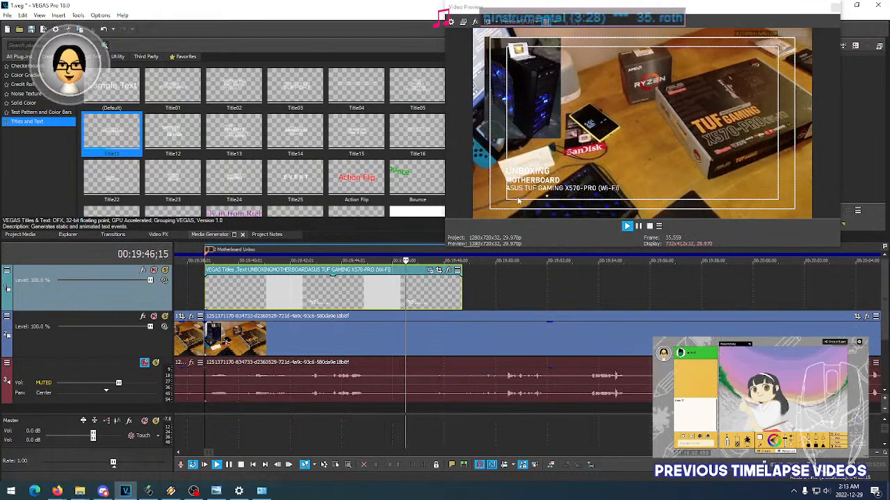
{"action": "key", "text": "space"}
{"action": "key", "text": "space"}
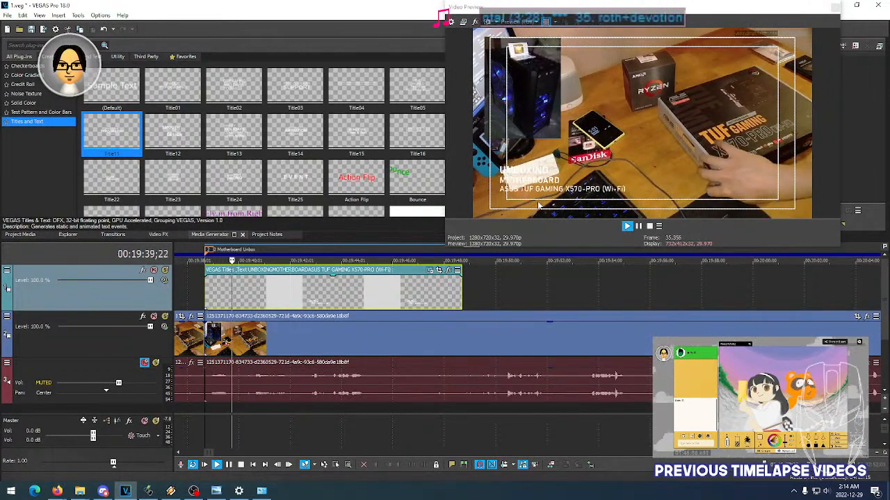
{"action": "key", "text": "space"}
- In the title text, remove bold from the MOTHERBOARD line and italicize the ASUS TUF GAMING X570-PRO (Wi-Fi) line, keeping UNBOXING bold
{"action": "left_click", "coordinate": [391, 279]}
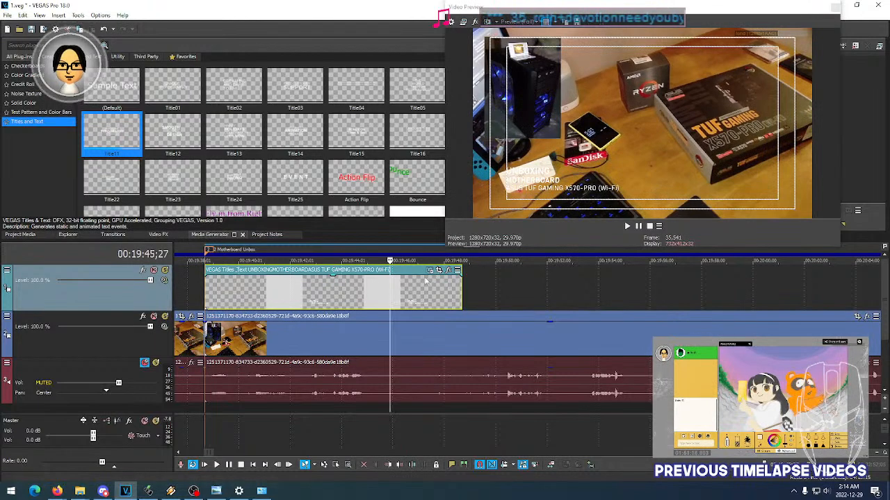
{"action": "left_click", "coordinate": [431, 276]}
{"action": "left_click", "coordinate": [438, 269]}
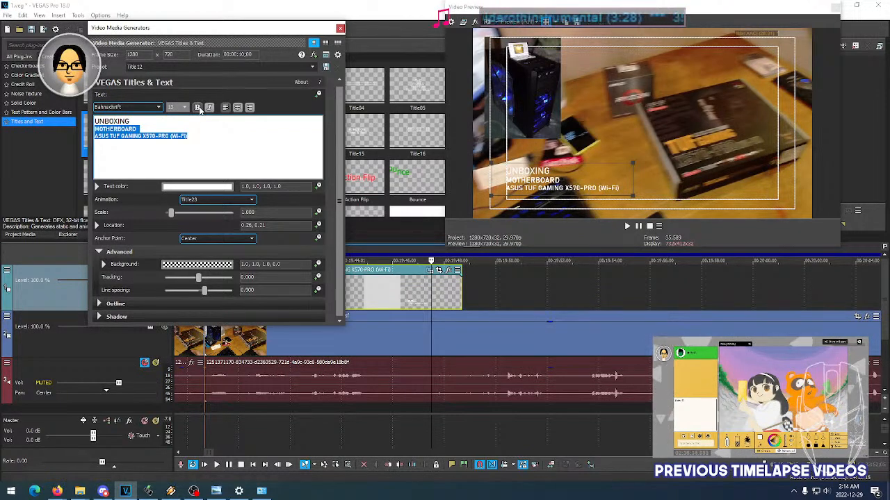
{"action": "left_click", "coordinate": [134, 122]}
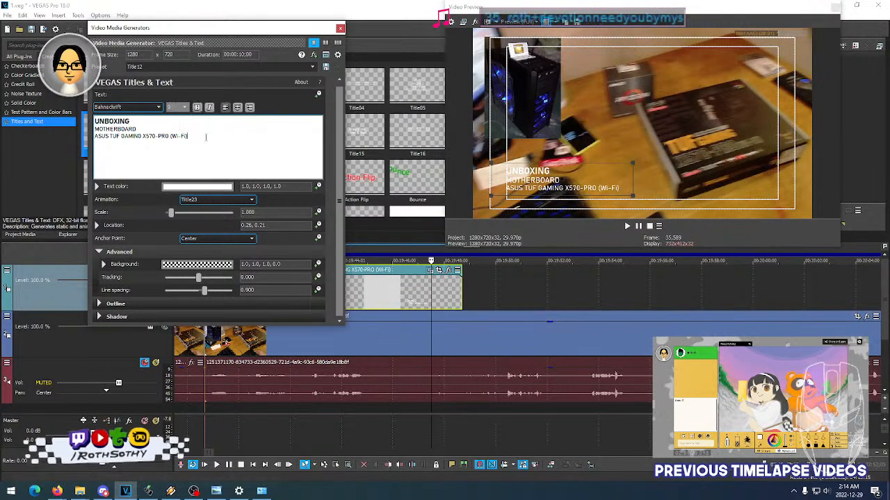
{"action": "left_click_drag", "start_coordinate": [208, 136], "coordinate": [93, 137]}
{"action": "left_click", "coordinate": [209, 109]}
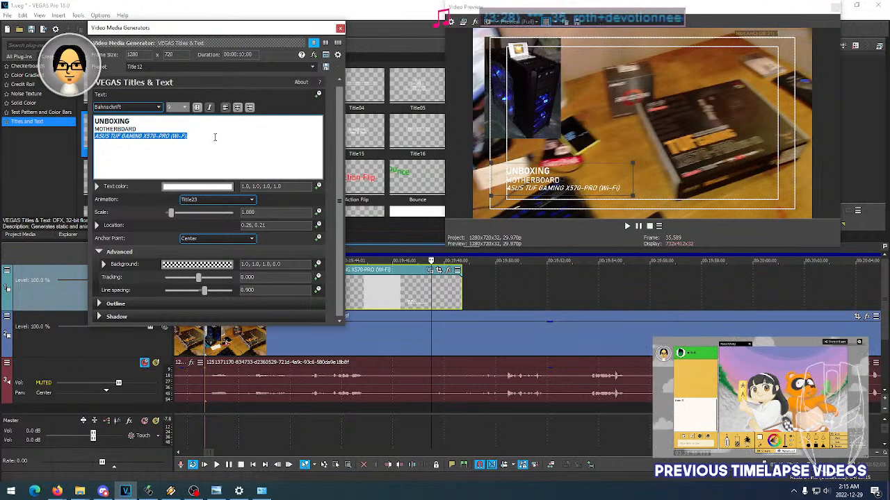
{"action": "left_click", "coordinate": [215, 137]}
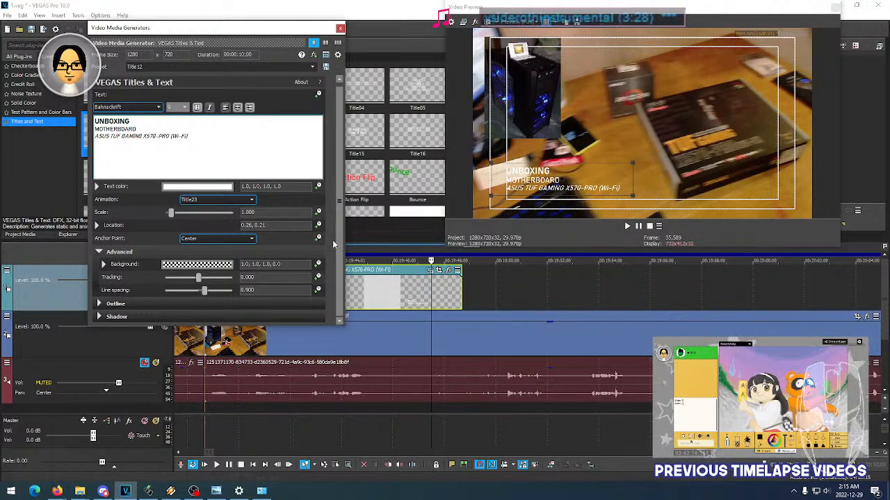
- Enable the title's shadow with X offset 0.000, Y offset 0.020 and blur 0.030
{"action": "left_click", "coordinate": [100, 318]}
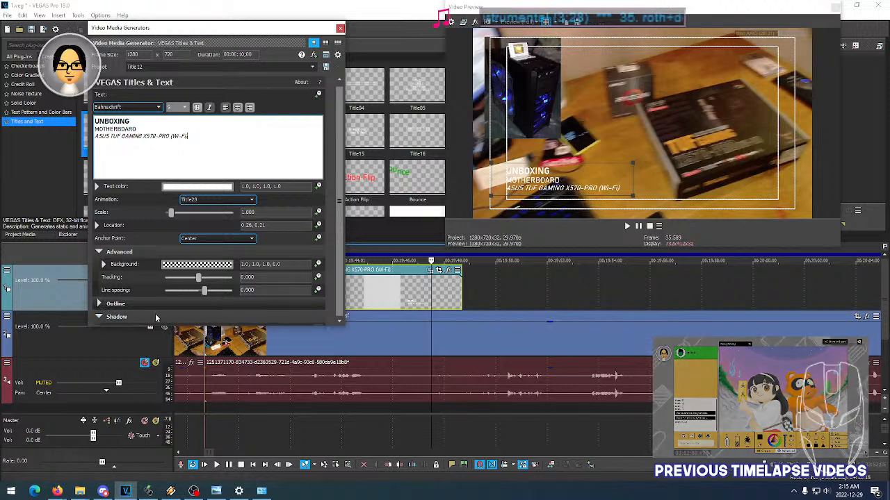
{"action": "left_click", "coordinate": [340, 310]}
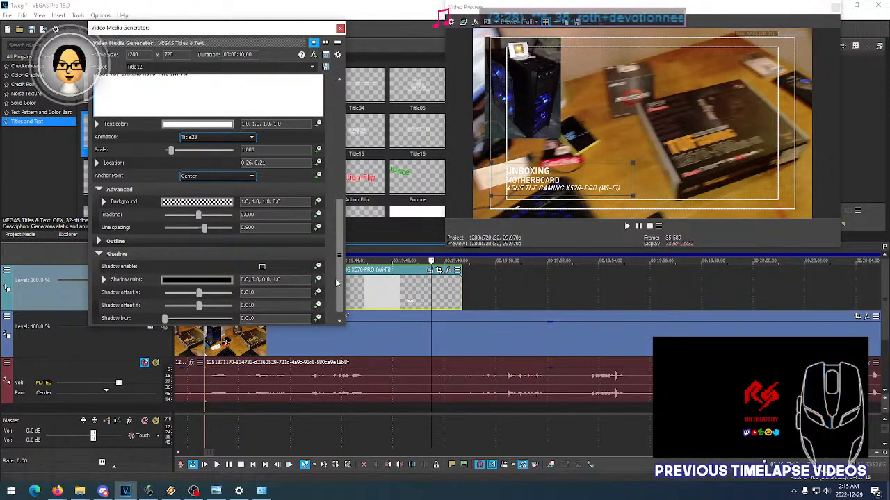
{"action": "left_click_drag", "start_coordinate": [339, 283], "coordinate": [338, 290]}
{"action": "left_click", "coordinate": [262, 265]}
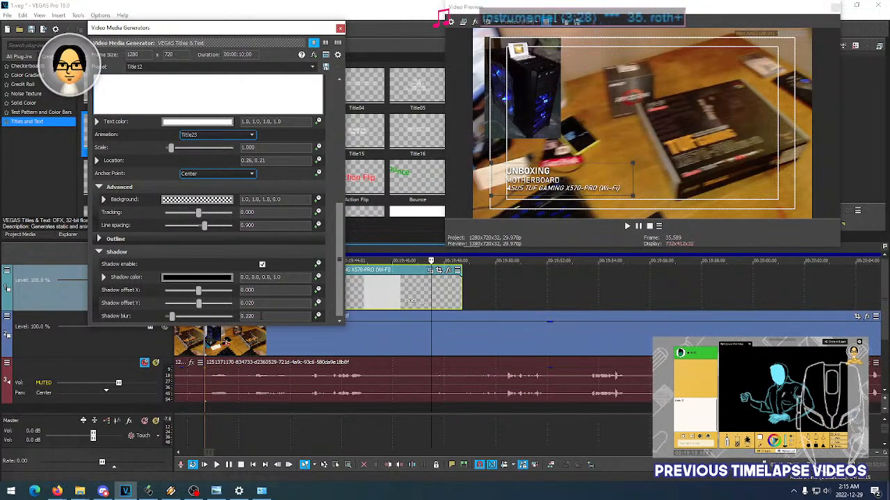
{"action": "scroll", "coordinate": [261, 316], "scroll_direction": "down", "scroll_amount": 5}
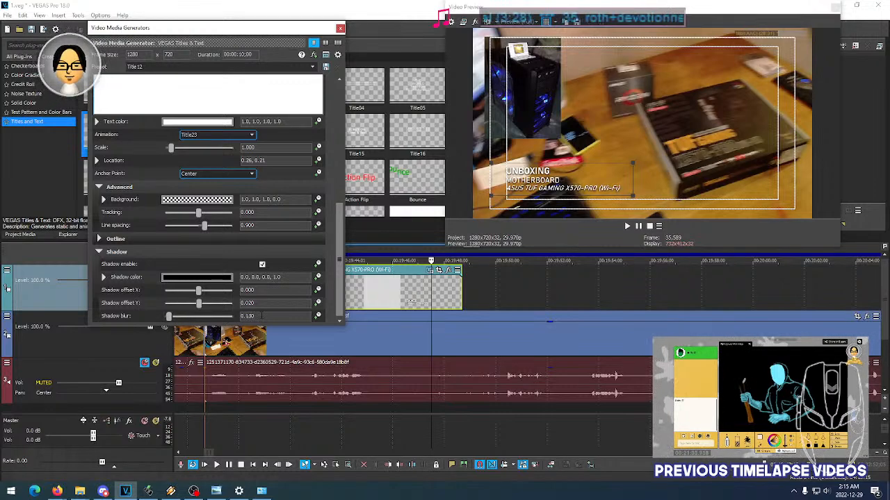
{"action": "scroll", "coordinate": [261, 316], "scroll_direction": "up", "scroll_amount": 3}
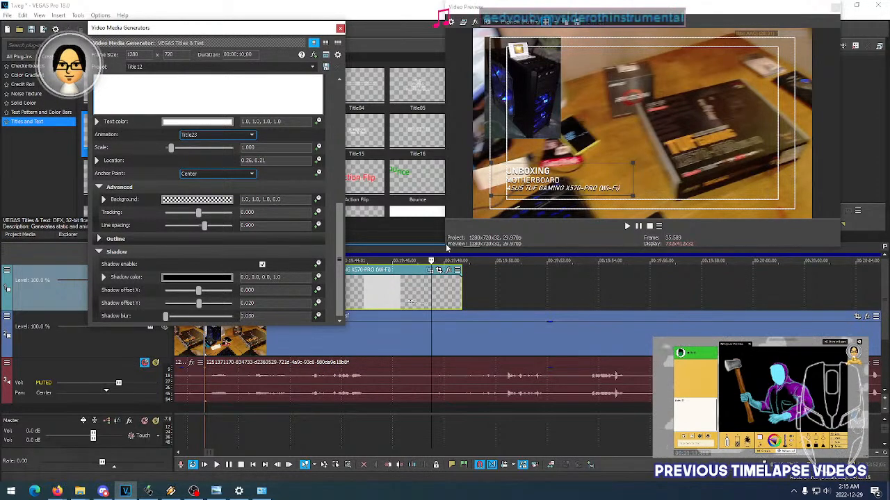
- Enlarge the video preview and examine the shadowed title at several points along the event
{"action": "left_click_drag", "start_coordinate": [438, 257], "coordinate": [327, 360]}
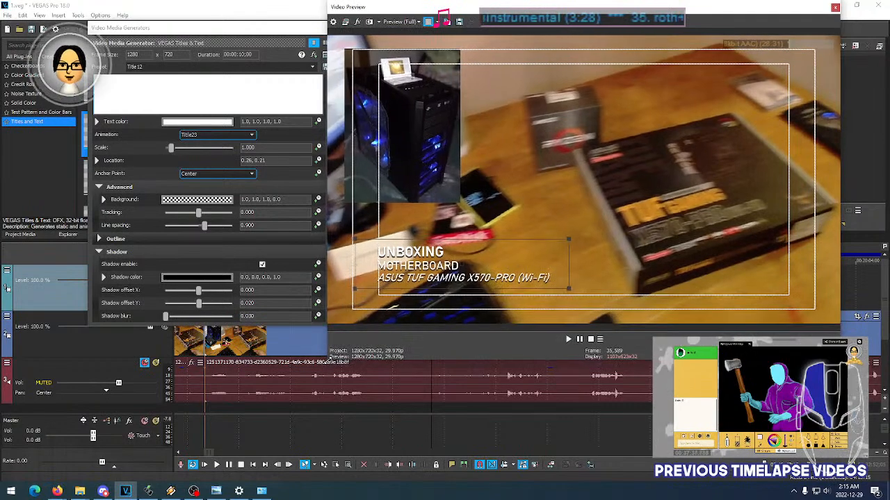
{"action": "left_click", "coordinate": [215, 385]}
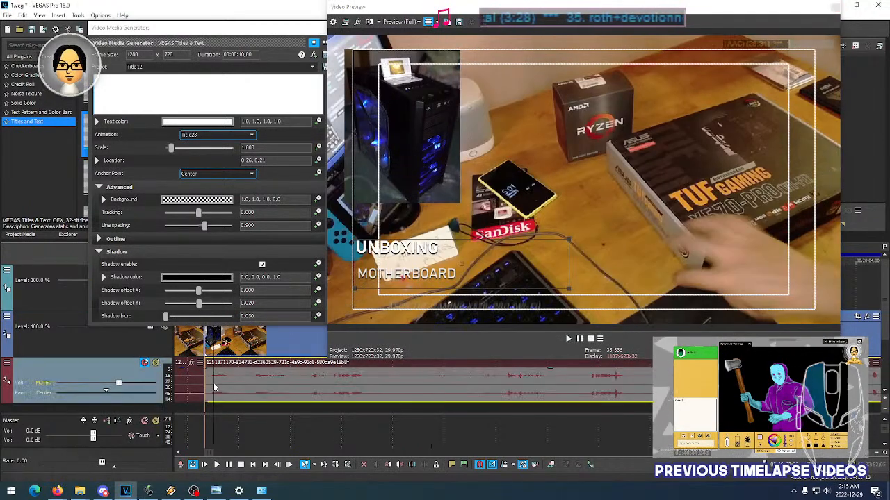
{"action": "left_click", "coordinate": [261, 384]}
{"action": "left_click", "coordinate": [281, 384]}
{"action": "left_click", "coordinate": [300, 385]}
{"action": "left_click", "coordinate": [319, 390]}
{"action": "left_click", "coordinate": [329, 390]}
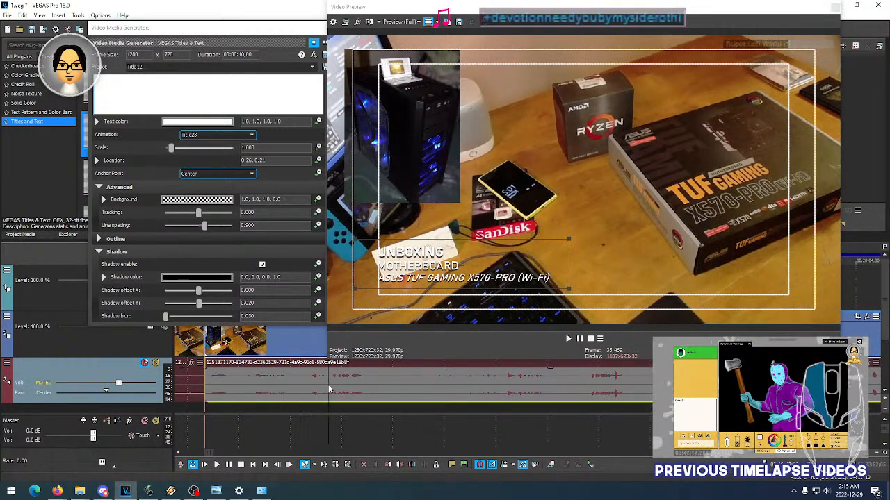
- Try different blur amounts on the title's shadow and set the blur to 0.050
{"action": "left_click", "coordinate": [269, 316]}
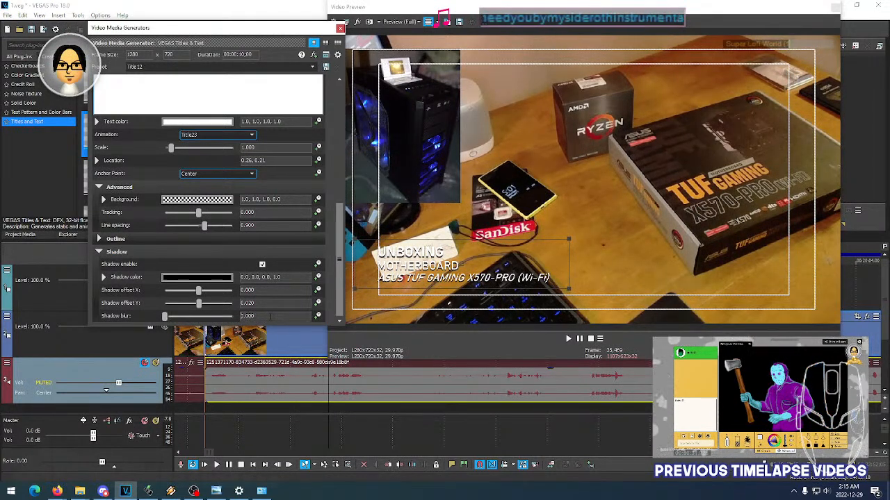
{"action": "scroll", "coordinate": [270, 316], "scroll_direction": "up", "scroll_amount": 6}
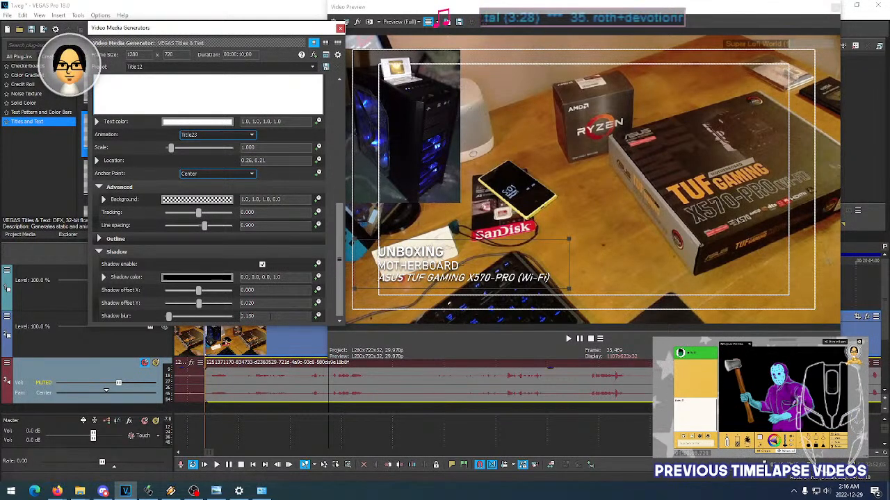
{"action": "scroll", "coordinate": [271, 316], "scroll_direction": "down", "scroll_amount": 1}
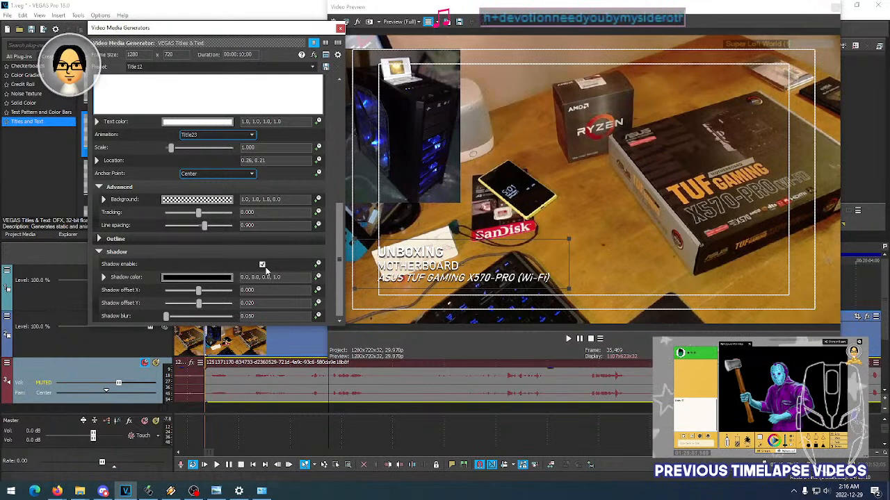
- Try several shadow colors on the UNBOXING title and settle on a dark purple of 0.19, 0.14, 0.32, 1.0
{"action": "left_click", "coordinate": [201, 277]}
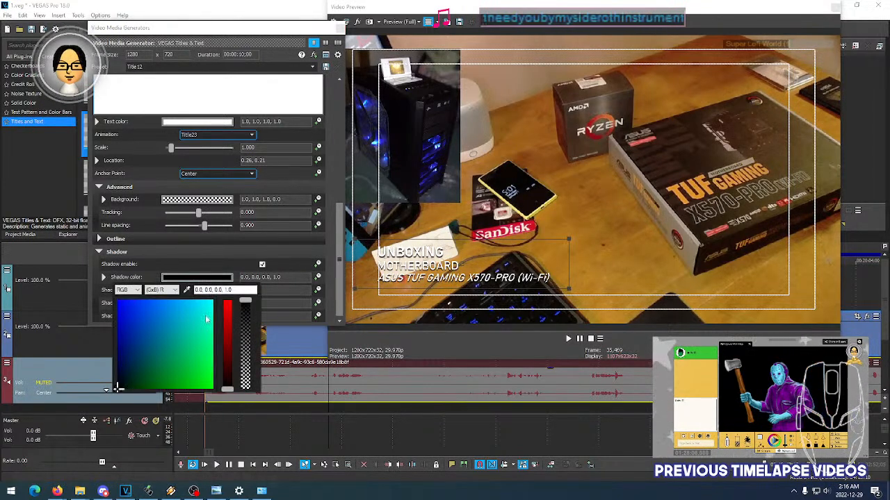
{"action": "left_click", "coordinate": [133, 356]}
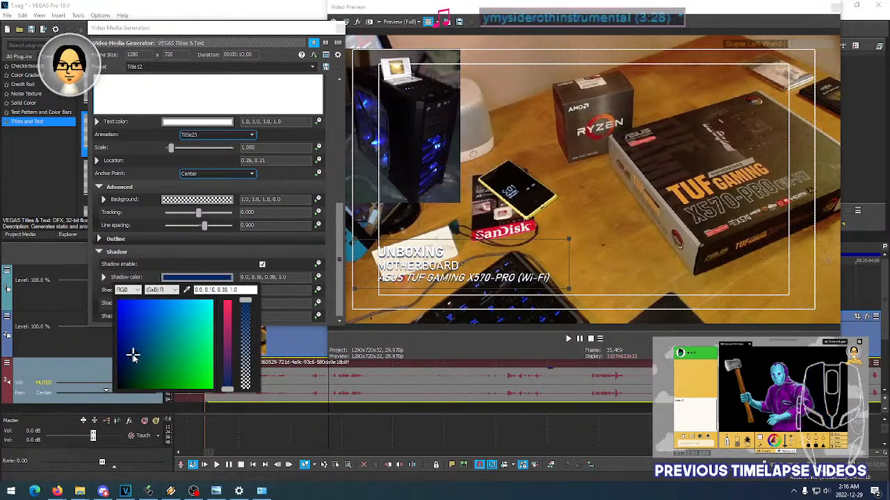
{"action": "left_click_drag", "start_coordinate": [133, 356], "coordinate": [122, 359]}
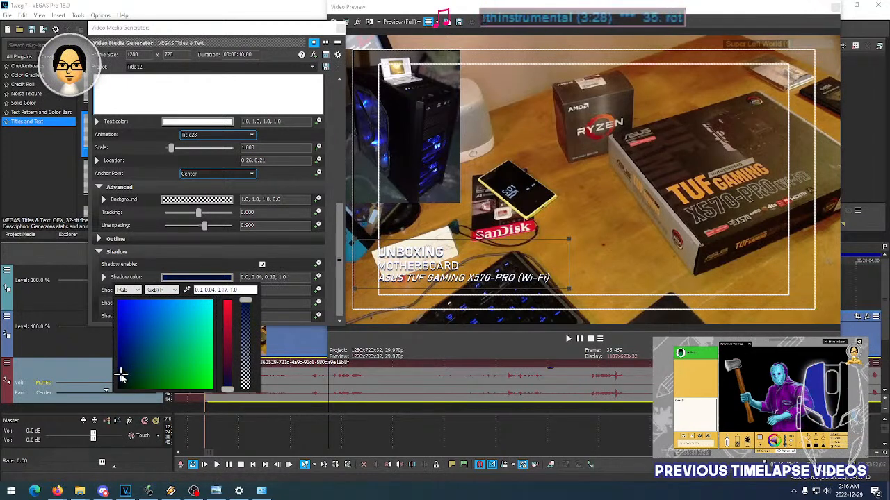
{"action": "left_click", "coordinate": [160, 316]}
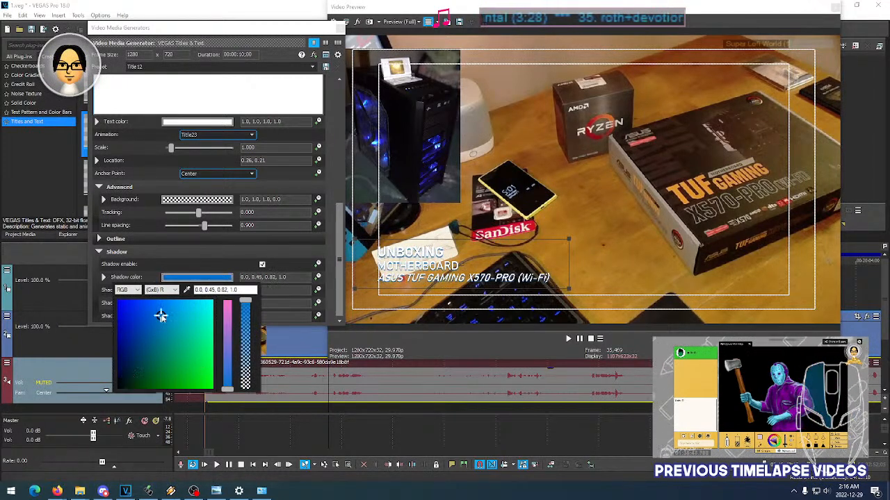
{"action": "left_click_drag", "start_coordinate": [160, 316], "coordinate": [134, 353]}
{"action": "left_click", "coordinate": [229, 358]}
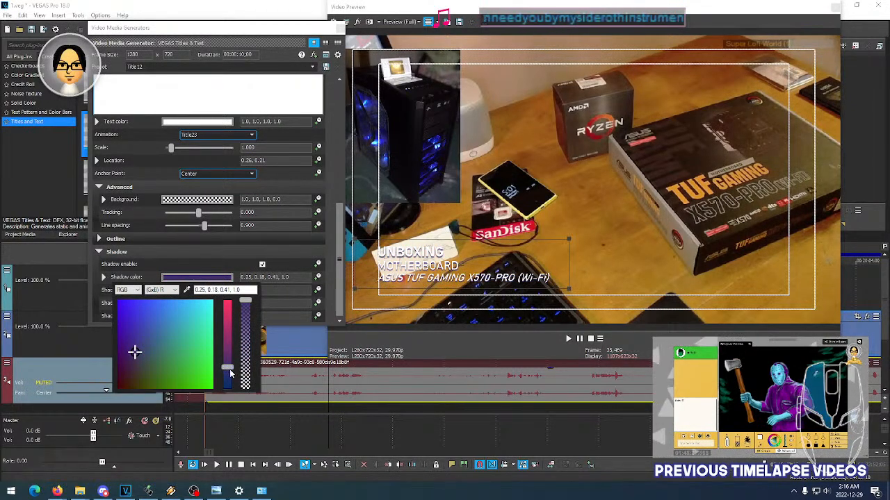
{"action": "left_click", "coordinate": [230, 374]}
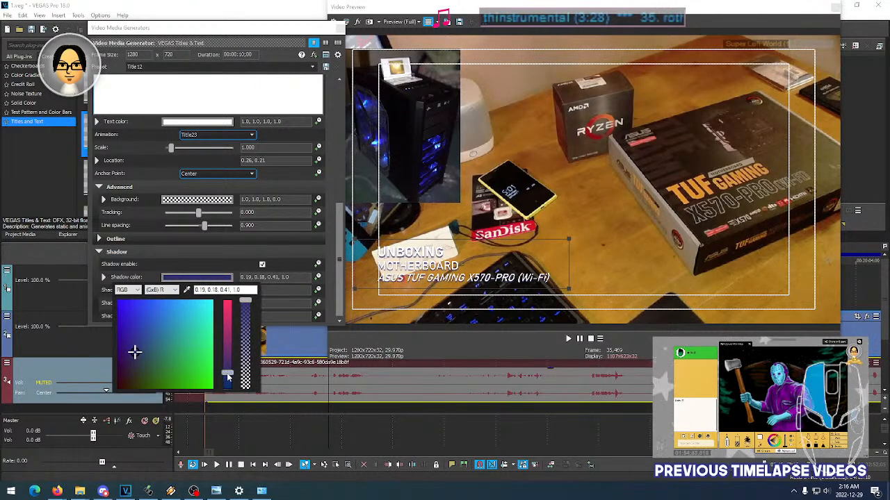
{"action": "left_click", "coordinate": [119, 352]}
{"action": "left_click_drag", "start_coordinate": [119, 351], "coordinate": [129, 352]}
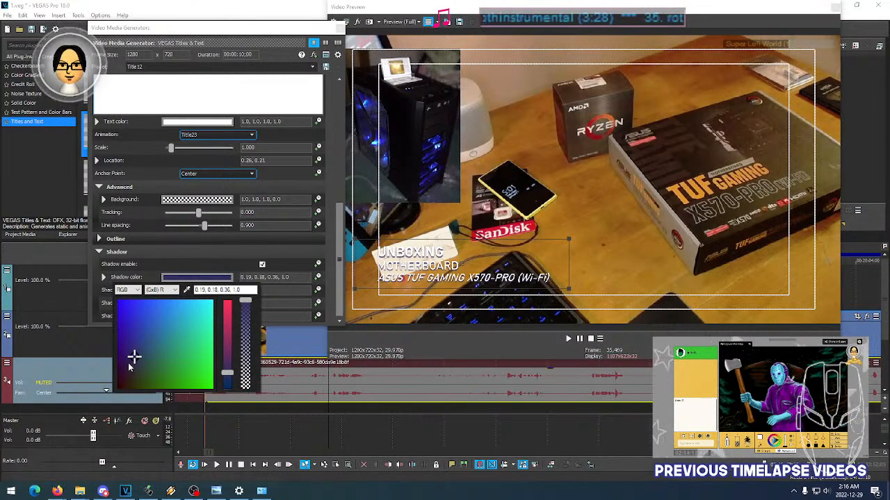
{"action": "left_click_drag", "start_coordinate": [129, 366], "coordinate": [130, 362]}
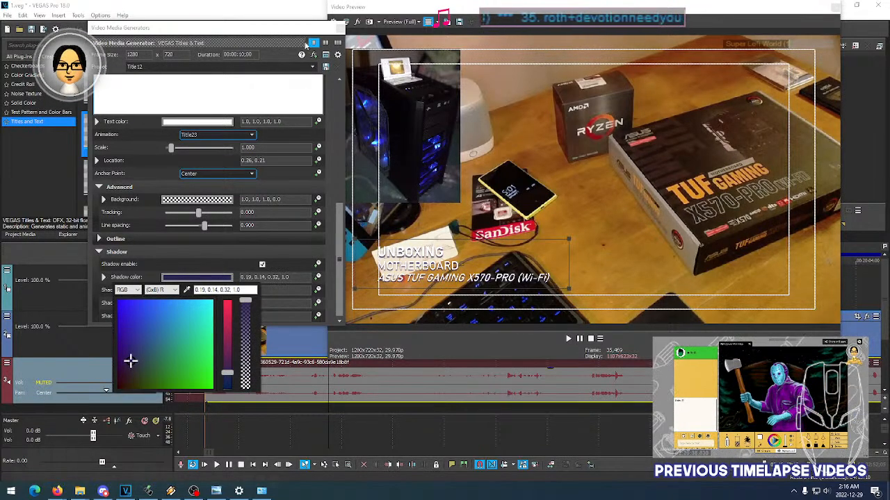
{"action": "left_click", "coordinate": [284, 33]}
{"action": "left_click", "coordinate": [340, 28]}
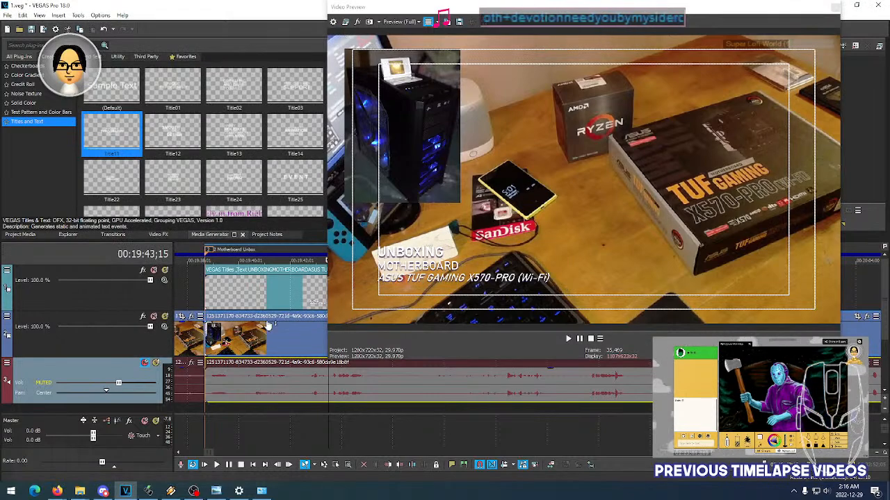
- Shrink the video preview and play the motherboard unboxing title from its start to check the shadow and animation
{"action": "scroll", "coordinate": [302, 374], "scroll_direction": "down", "scroll_amount": 10}
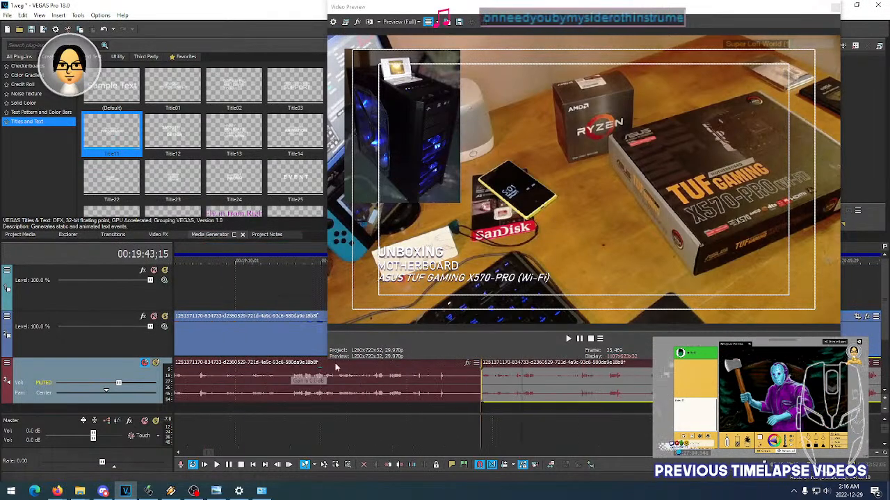
{"action": "scroll", "coordinate": [492, 398], "scroll_direction": "up", "scroll_amount": 2}
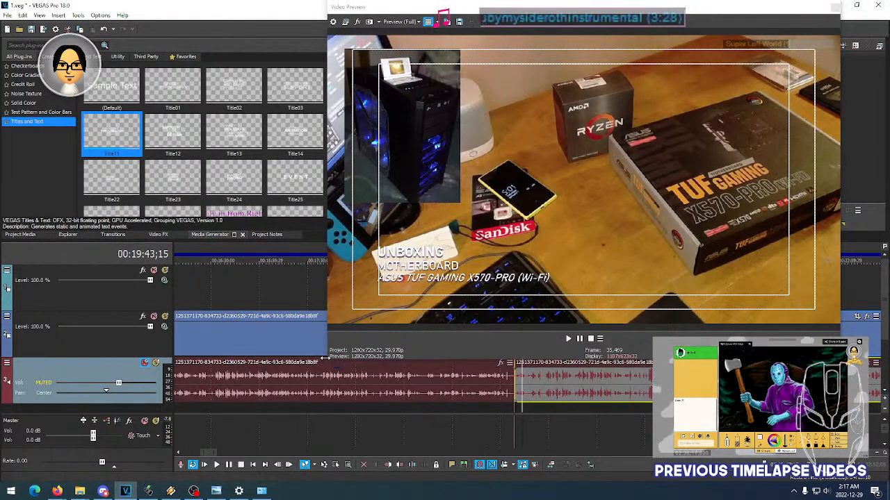
{"action": "left_click_drag", "start_coordinate": [327, 360], "coordinate": [414, 313]}
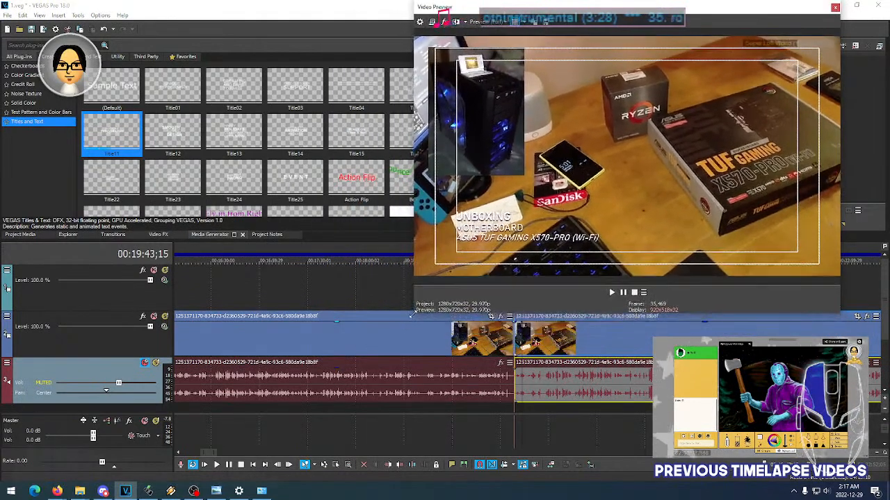
{"action": "middle_click", "coordinate": [449, 412]}
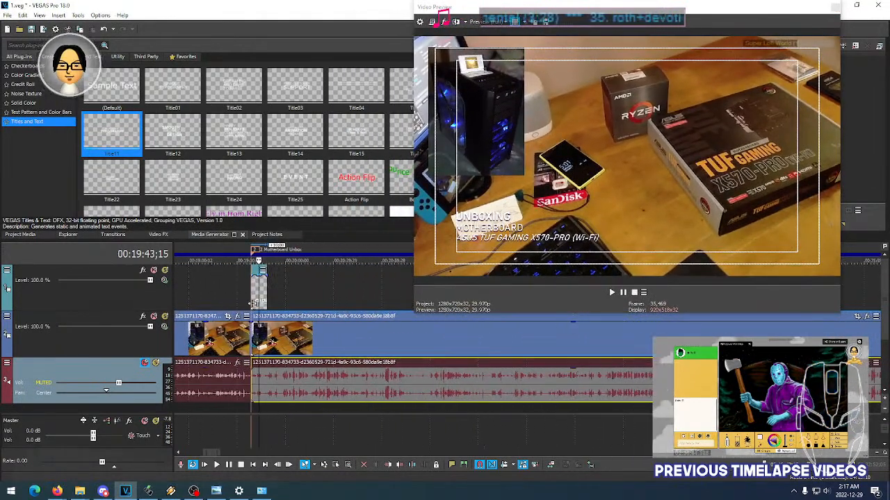
{"action": "left_click", "coordinate": [252, 297]}
{"action": "key", "text": "space"}
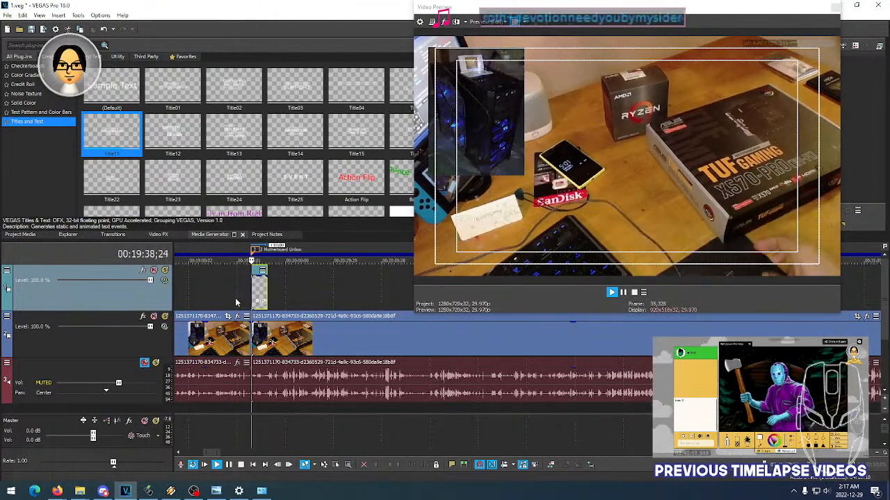
{"action": "scroll", "coordinate": [270, 297], "scroll_direction": "up", "scroll_amount": 5}
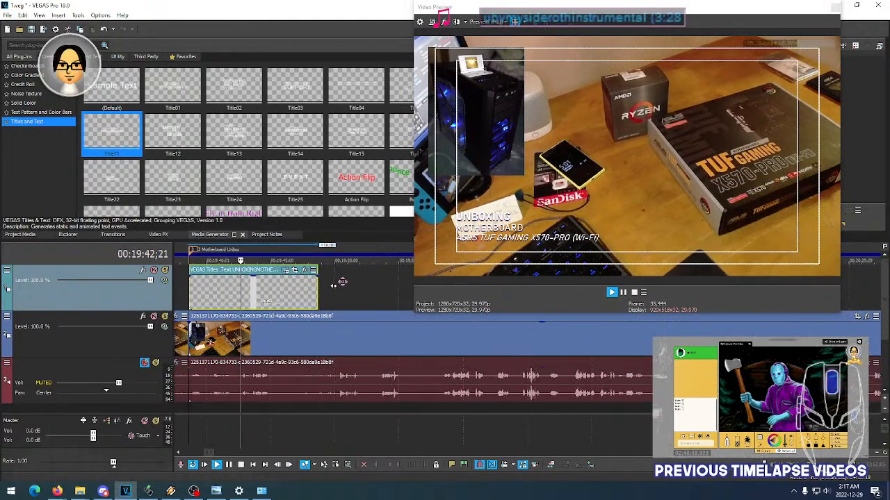
{"action": "key", "text": "space"}
{"action": "key", "text": "space"}
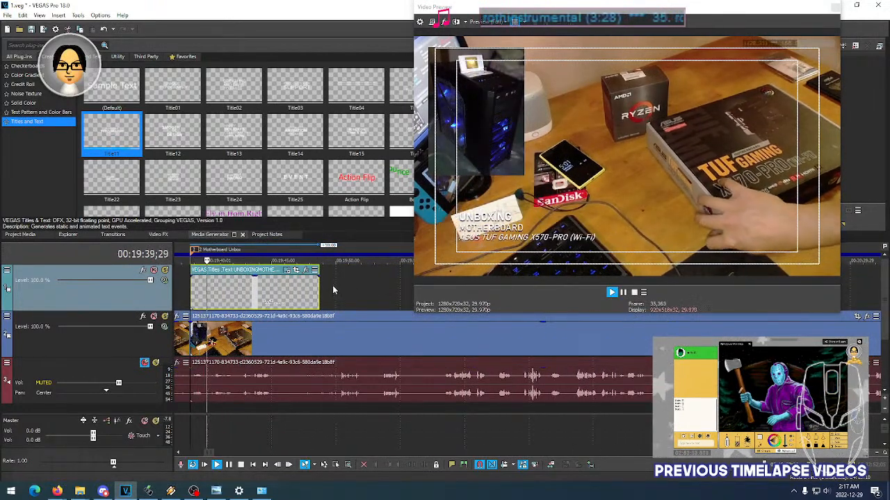
- Try the Title24 animation on the motherboard unboxing title and play it back
{"action": "left_click", "coordinate": [296, 270]}
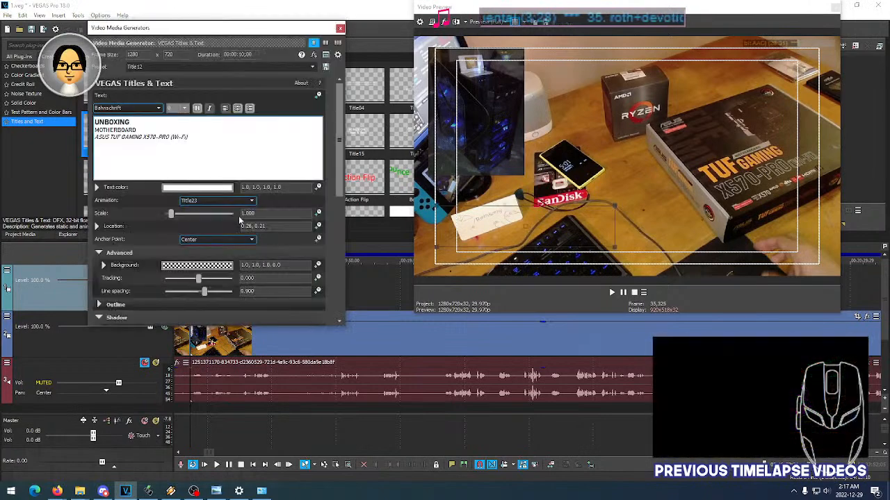
{"action": "double_click", "coordinate": [213, 200]}
{"action": "scroll", "coordinate": [212, 200], "scroll_direction": "down", "scroll_amount": 1}
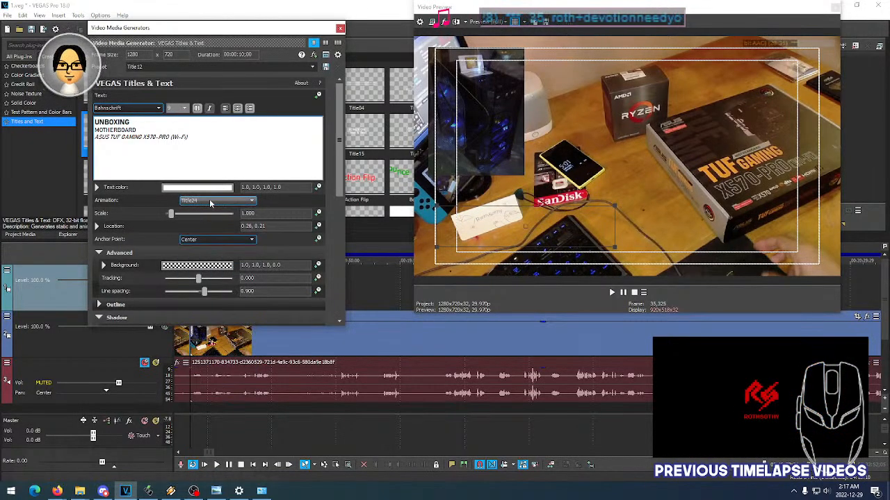
{"action": "left_click", "coordinate": [341, 29]}
{"action": "key", "text": "space"}
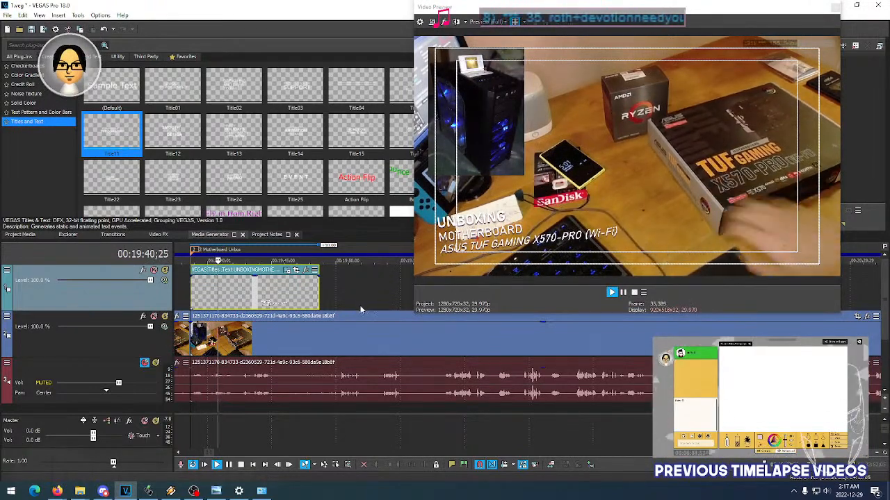
- Try the Title25 animation on the motherboard unboxing title and play it back
{"action": "left_click", "coordinate": [296, 270]}
{"action": "left_click", "coordinate": [224, 201]}
{"action": "left_click", "coordinate": [224, 203]}
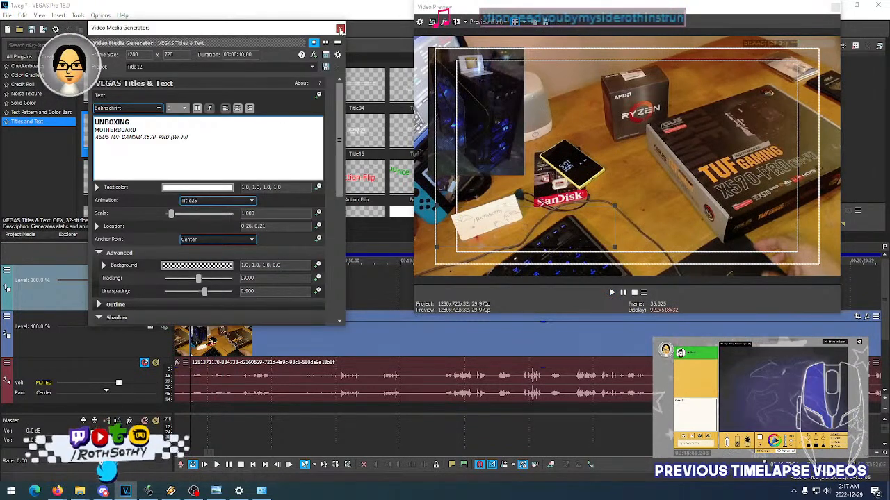
{"action": "left_click", "coordinate": [340, 29]}
{"action": "key", "text": "space"}
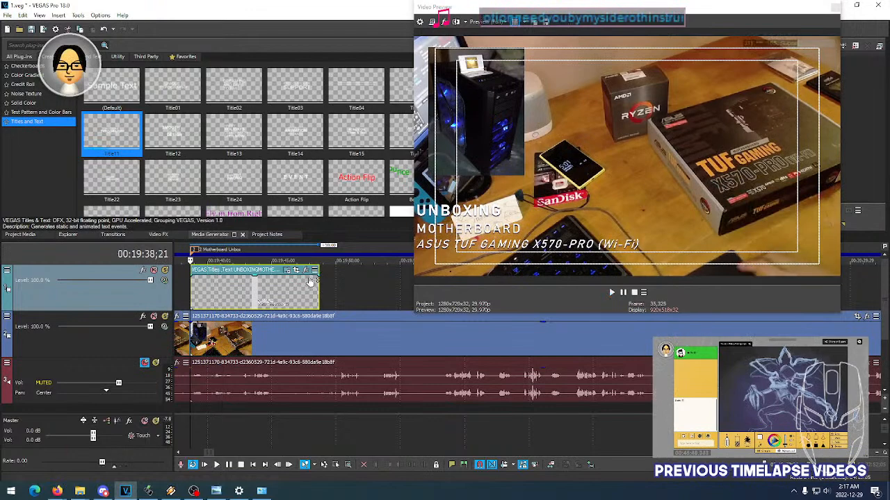
{"action": "key", "text": "space"}
- Try the Title01 animation on the motherboard unboxing title and play it back
{"action": "left_click", "coordinate": [288, 271]}
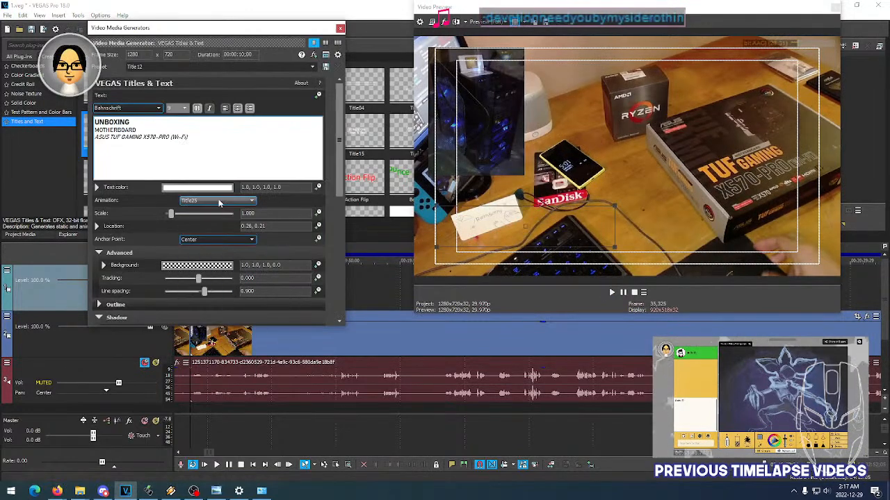
{"action": "left_click", "coordinate": [219, 202]}
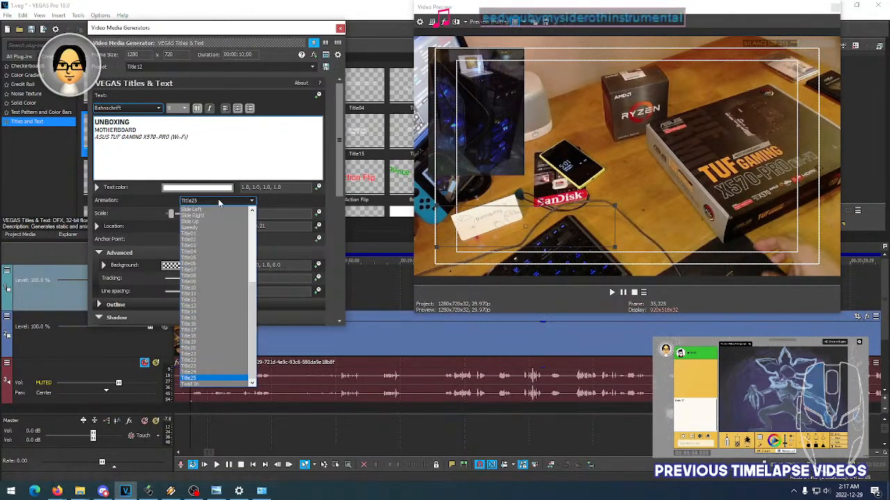
{"action": "left_click", "coordinate": [212, 234]}
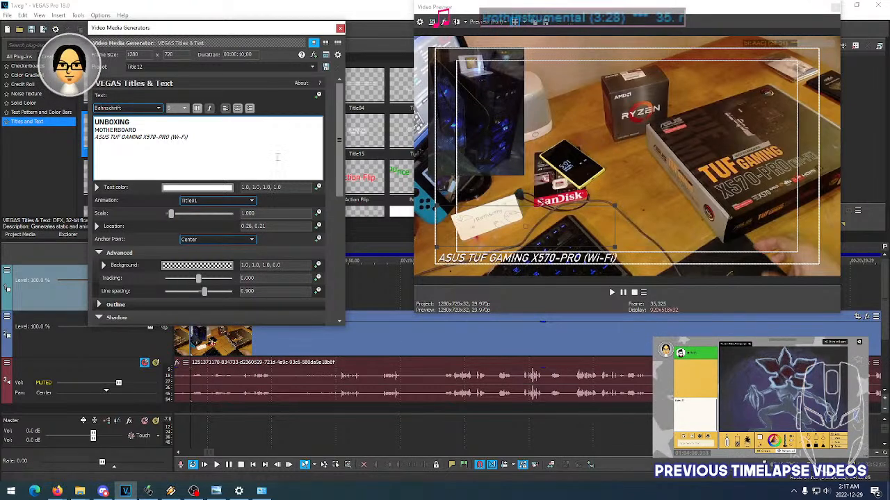
{"action": "left_click", "coordinate": [339, 28]}
{"action": "key", "text": "space"}
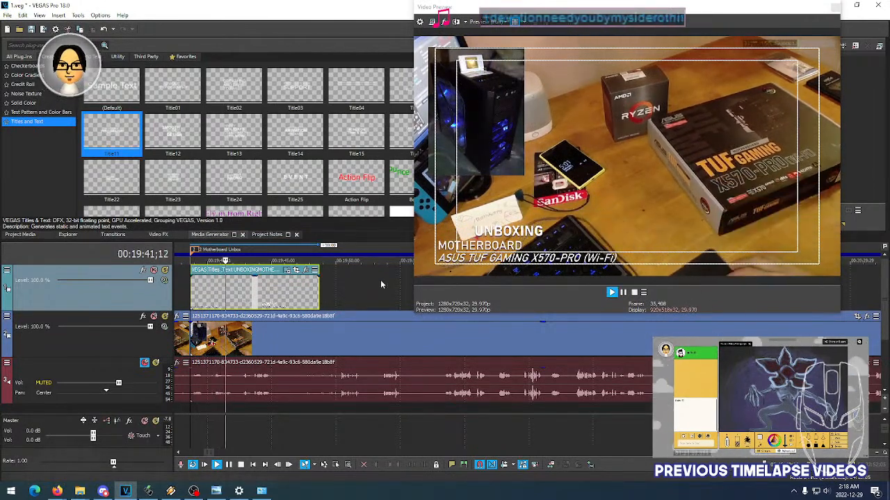
{"action": "key", "text": "space"}
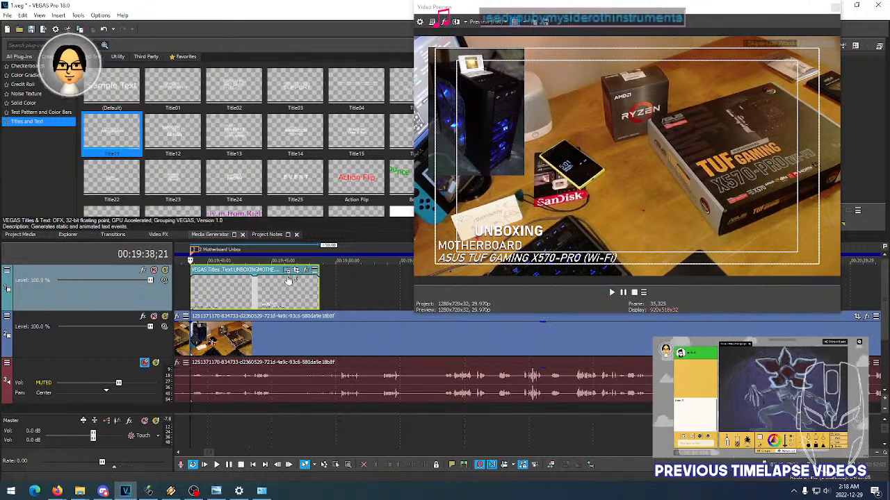
- Try the Title02 animation on the motherboard unboxing title and play it back
{"action": "left_click", "coordinate": [287, 271]}
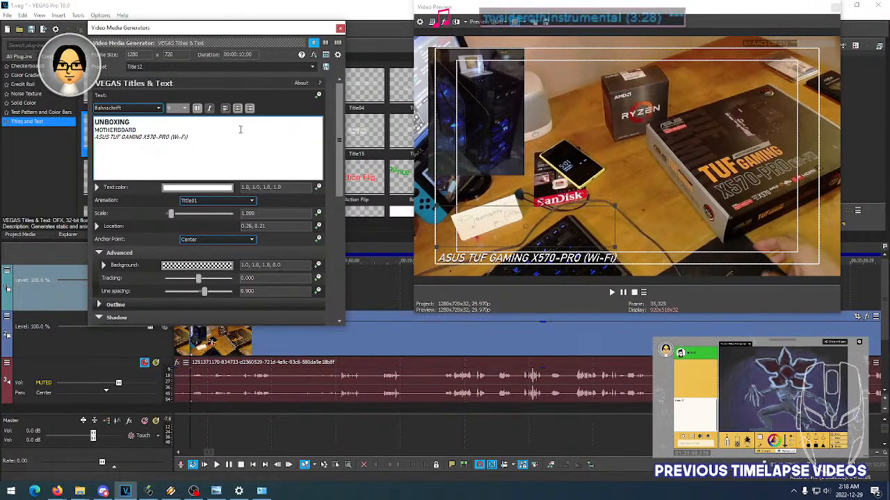
{"action": "left_click", "coordinate": [229, 201]}
{"action": "left_click", "coordinate": [208, 216]}
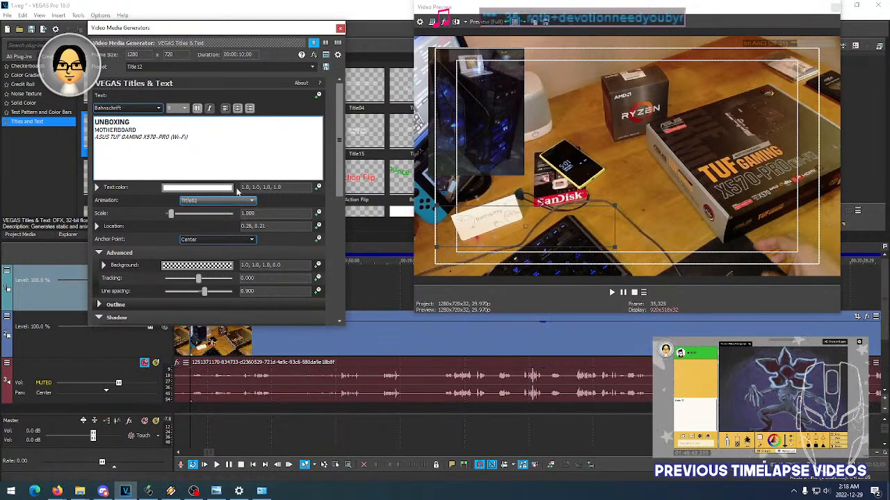
{"action": "left_click", "coordinate": [340, 28]}
{"action": "key", "text": "space"}
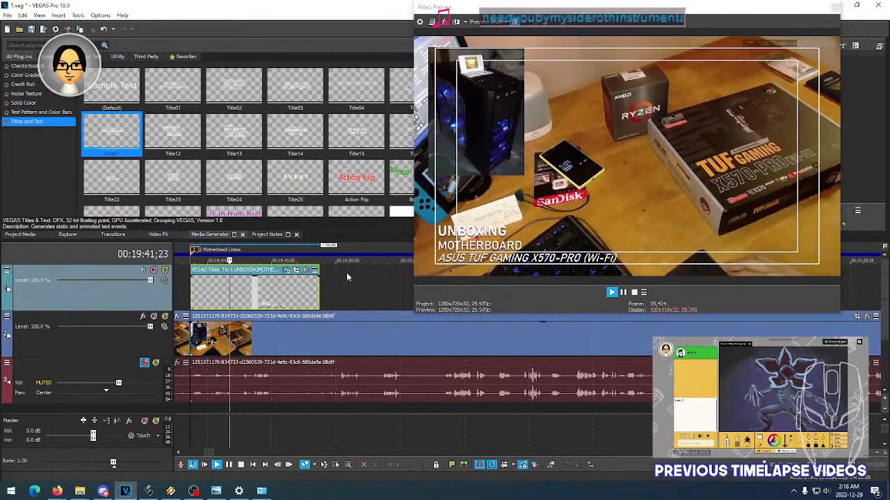
{"action": "key", "text": "space"}
{"action": "key", "text": "space"}
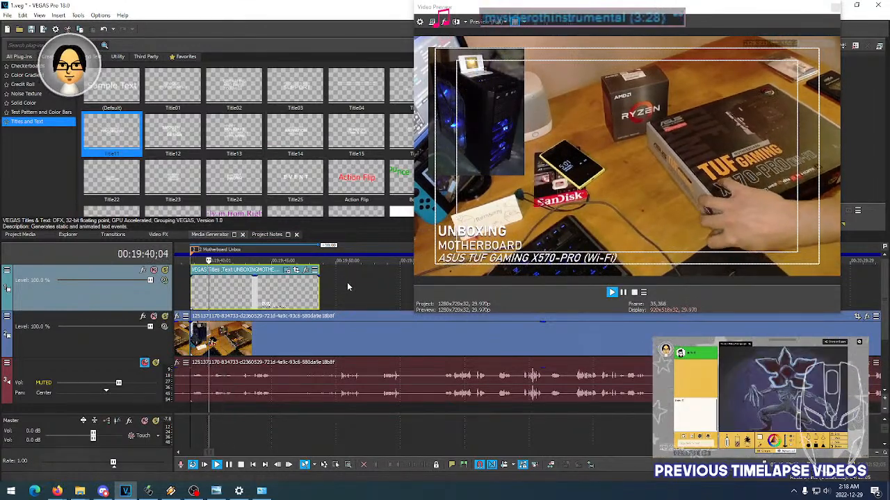
- Replay the start of the title event several times to examine how the Title02 animation brings in the lines
{"action": "key", "text": "space"}
{"action": "key", "text": "space"}
{"action": "key", "text": "space"}
{"action": "key", "text": "space"}
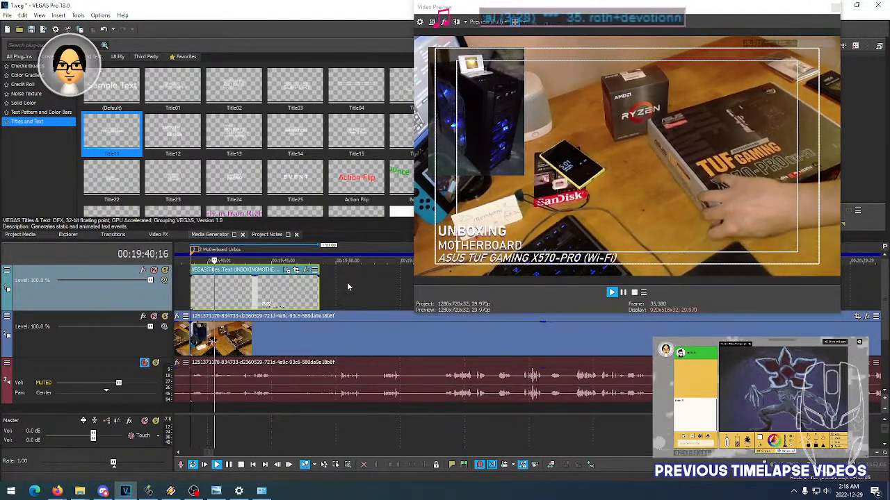
{"action": "key", "text": "space"}
{"action": "key", "text": "space"}
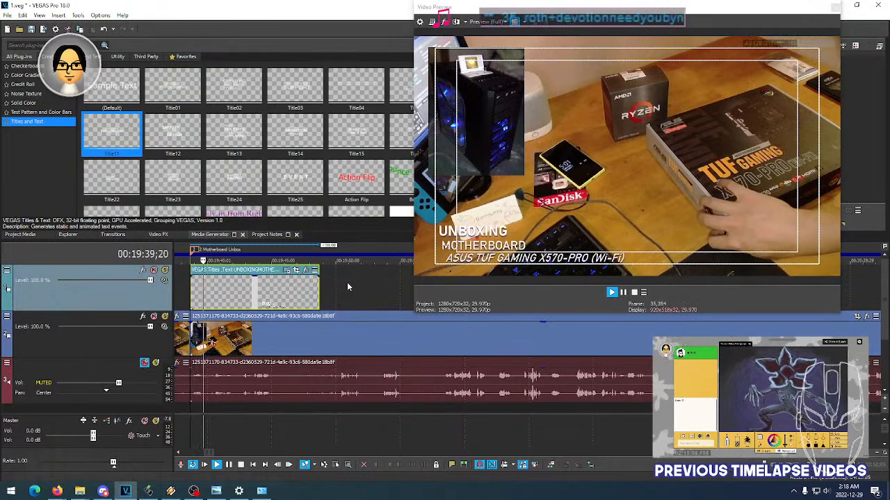
{"action": "key", "text": "space"}
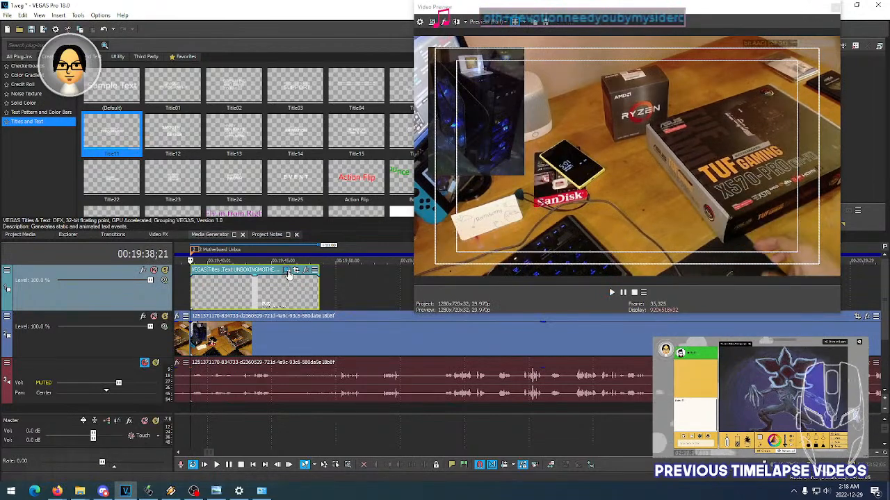
- Switch the motherboard unboxing title from Title02 to another animation preset and play the event from its start
{"action": "left_click", "coordinate": [287, 271]}
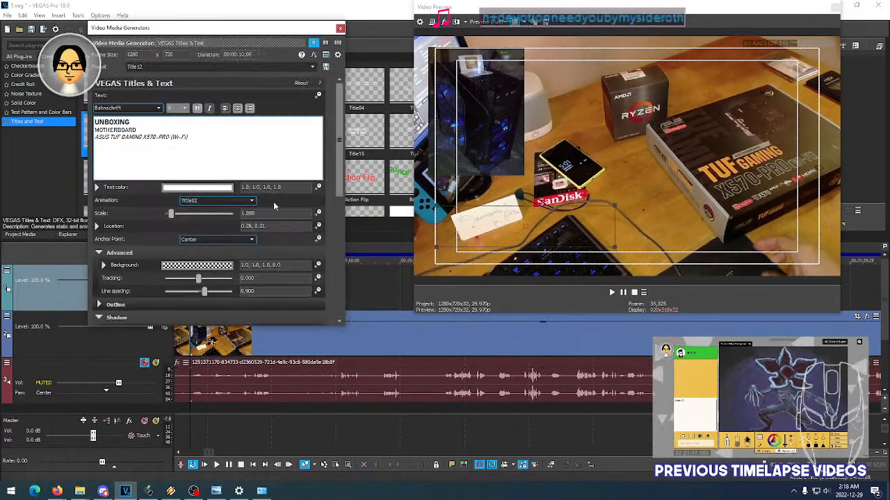
{"action": "left_click", "coordinate": [225, 200]}
{"action": "left_click", "coordinate": [226, 204]}
{"action": "left_click", "coordinate": [340, 29]}
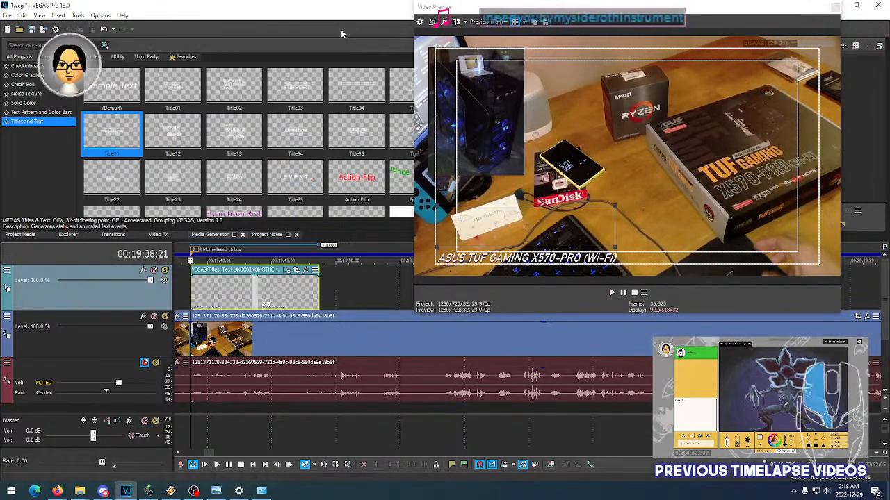
{"action": "key", "text": "space"}
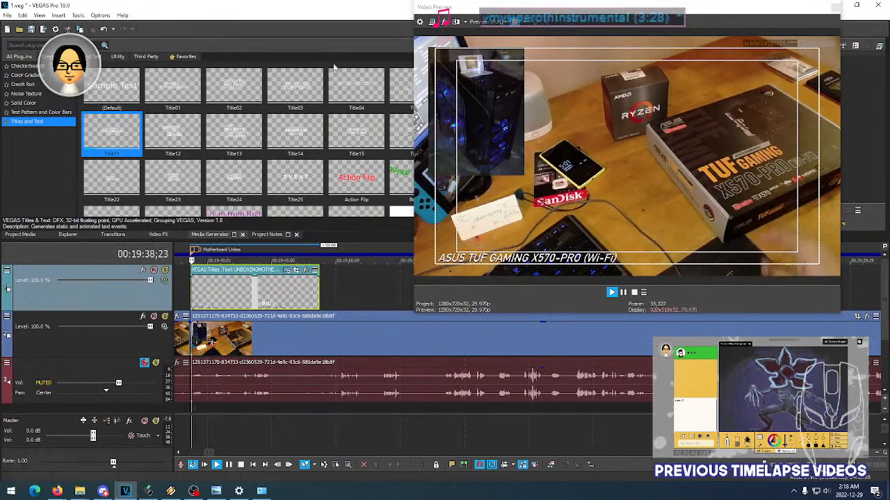
- Try the Title04 animation on the motherboard unboxing title and play it back
{"action": "key", "text": "space"}
{"action": "left_click", "coordinate": [288, 271]}
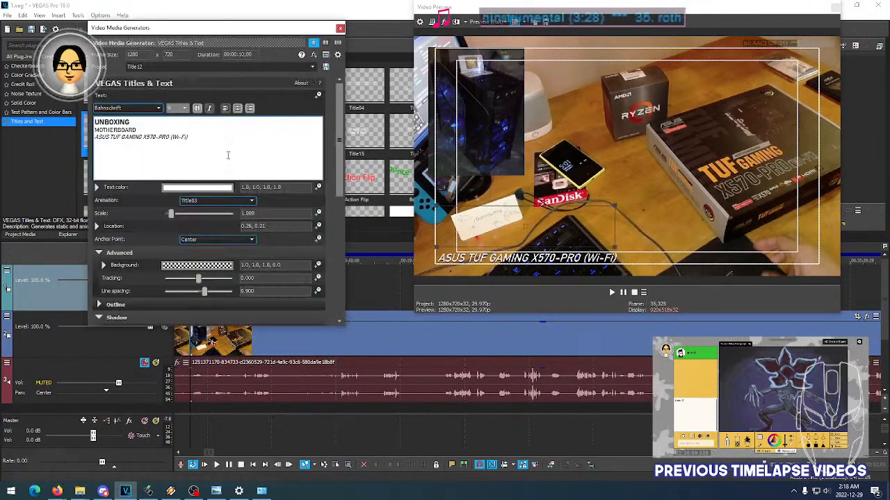
{"action": "left_click", "coordinate": [220, 203]}
{"action": "left_click", "coordinate": [220, 218]}
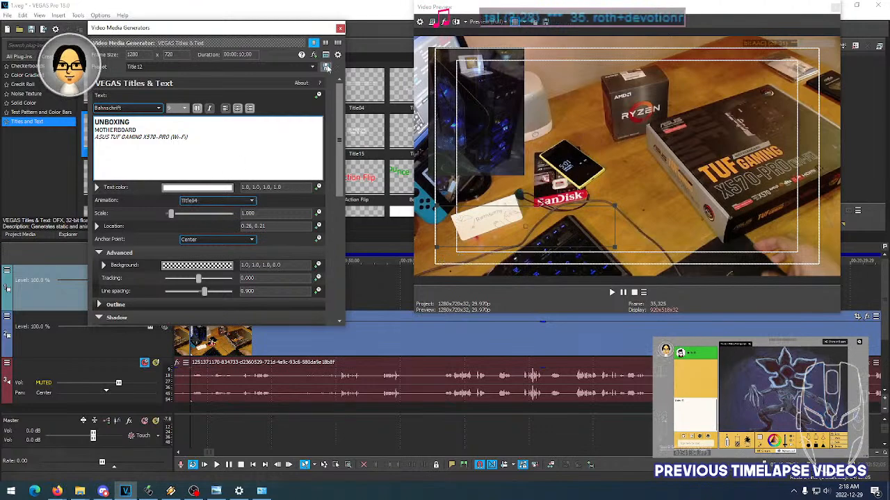
{"action": "left_click", "coordinate": [341, 29]}
{"action": "key", "text": "space"}
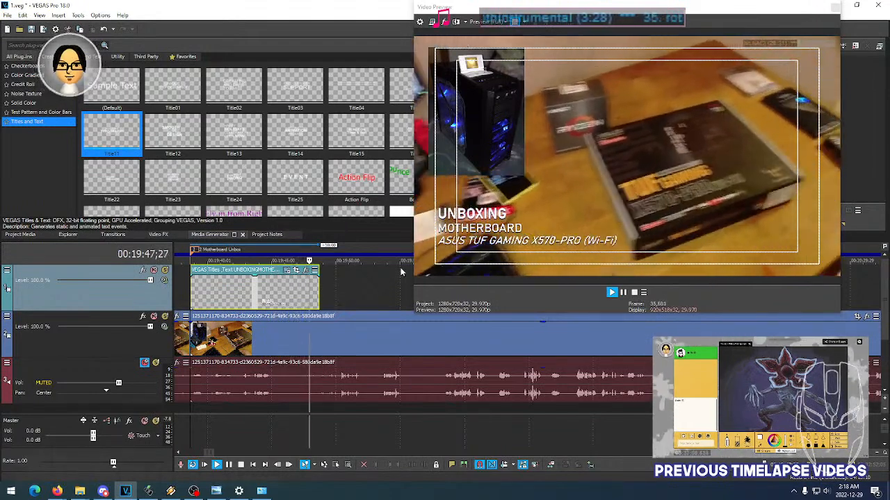
- Try the Title05 animation on the motherboard unboxing title and replay the event from its start
{"action": "key", "text": "space"}
{"action": "left_click", "coordinate": [290, 274]}
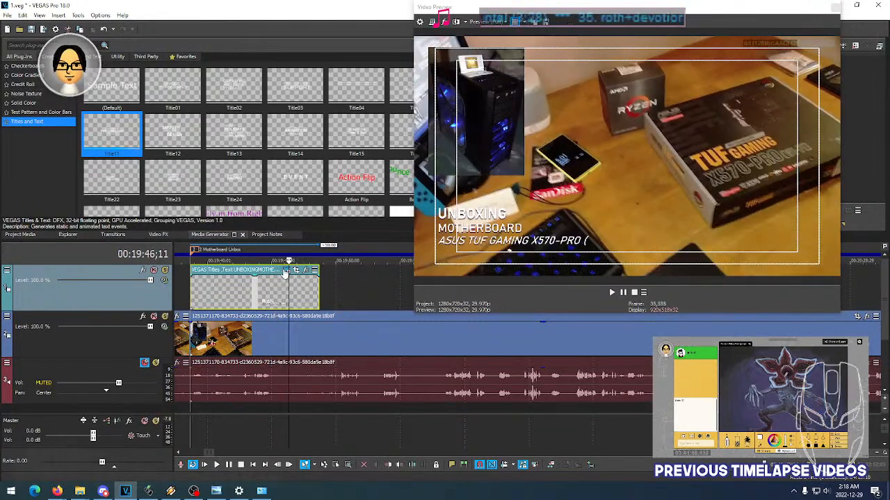
{"action": "left_click", "coordinate": [286, 271]}
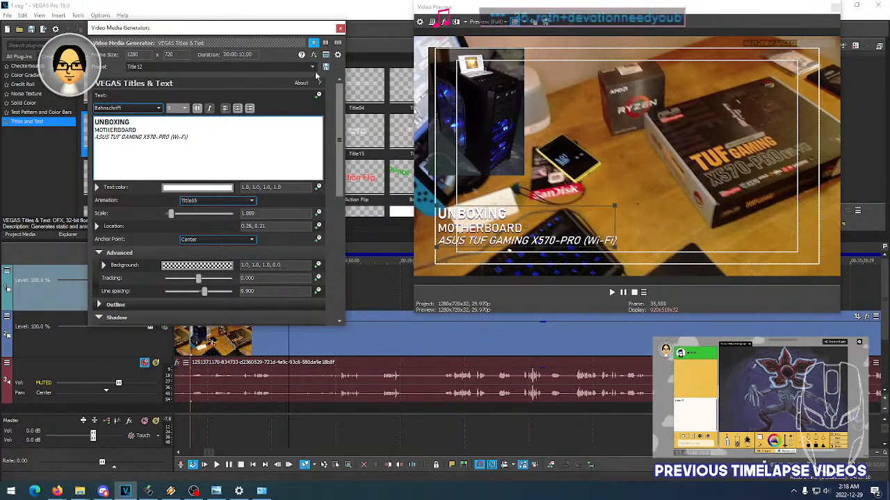
{"action": "left_click", "coordinate": [340, 29]}
{"action": "key", "text": "space"}
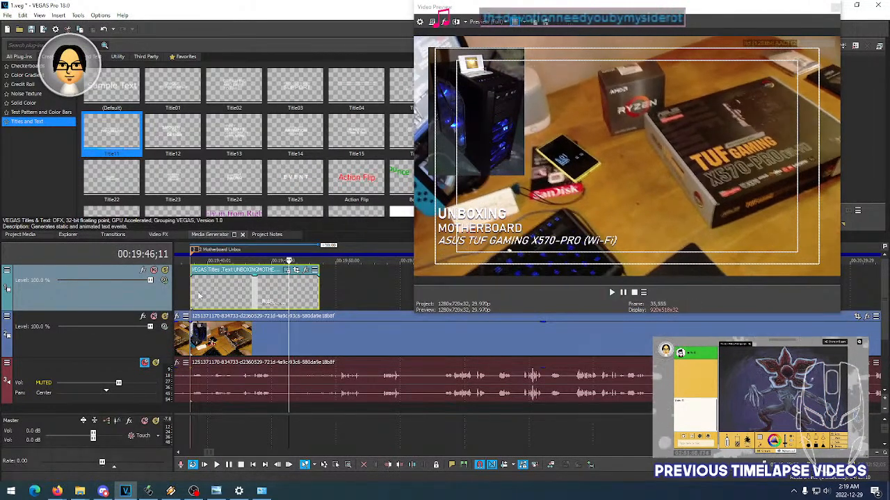
{"action": "left_click", "coordinate": [193, 297]}
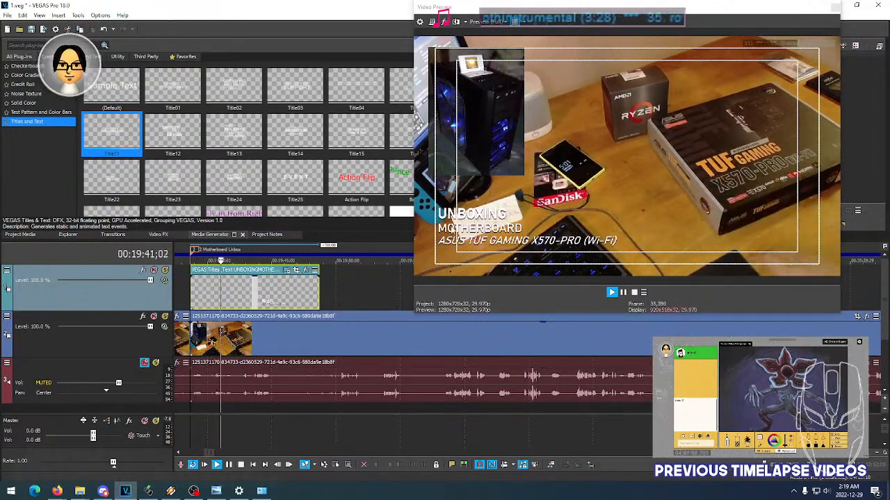
{"action": "key", "text": "space"}
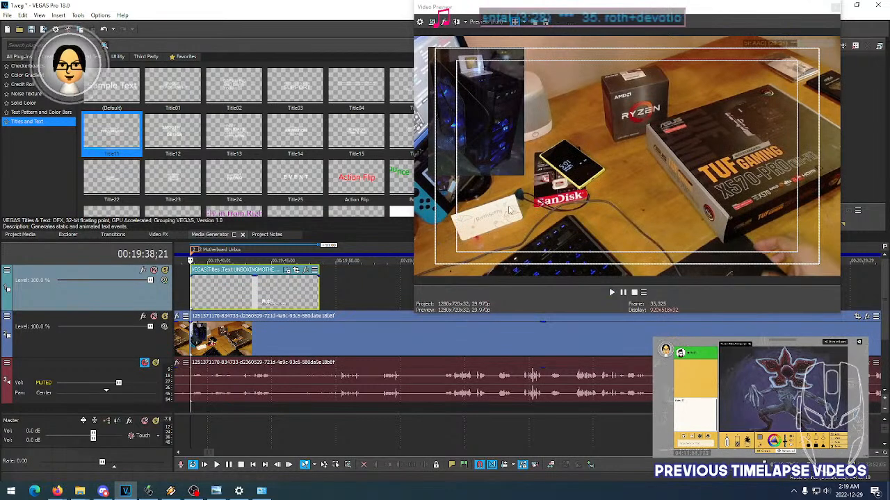
- Try the Title06 animation on the motherboard unboxing title and play it back
{"action": "left_click", "coordinate": [294, 271]}
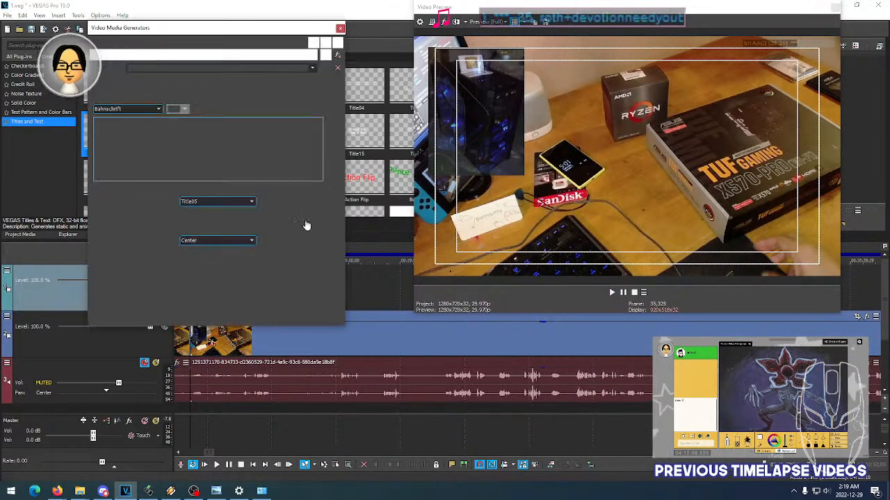
{"action": "left_click", "coordinate": [211, 201]}
{"action": "left_click", "coordinate": [209, 215]}
{"action": "left_click", "coordinate": [340, 28]}
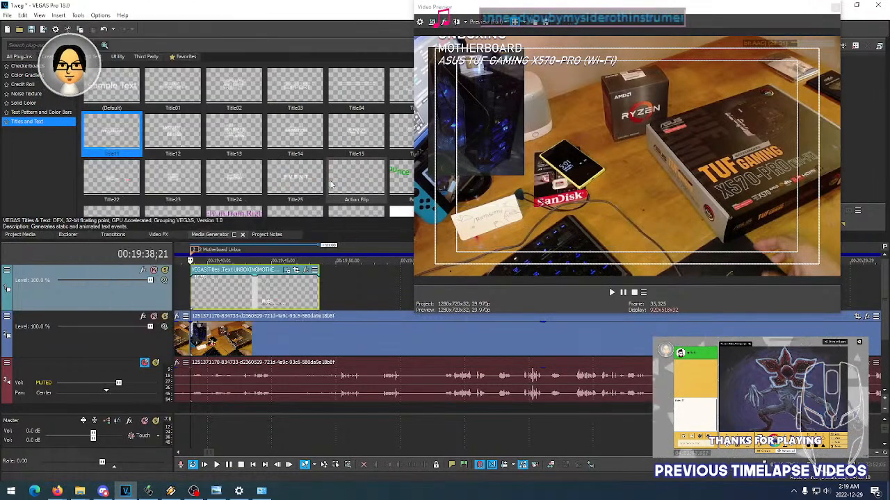
{"action": "key", "text": "space"}
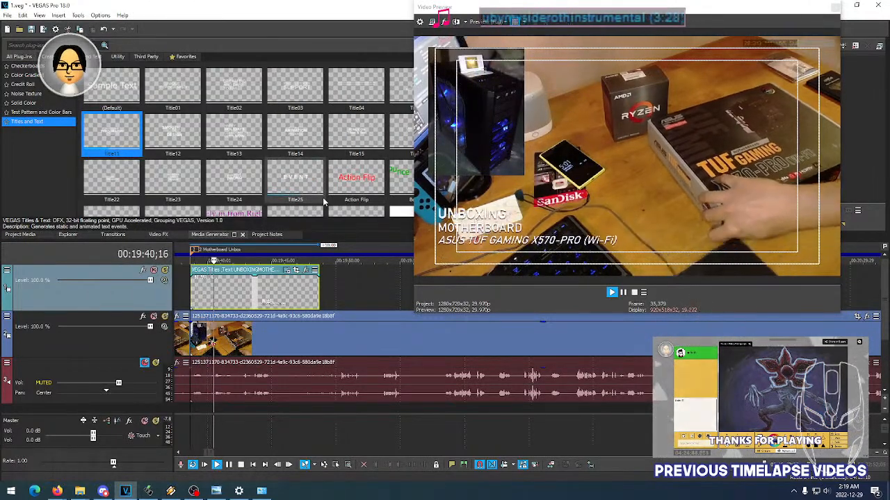
{"action": "key", "text": "space"}
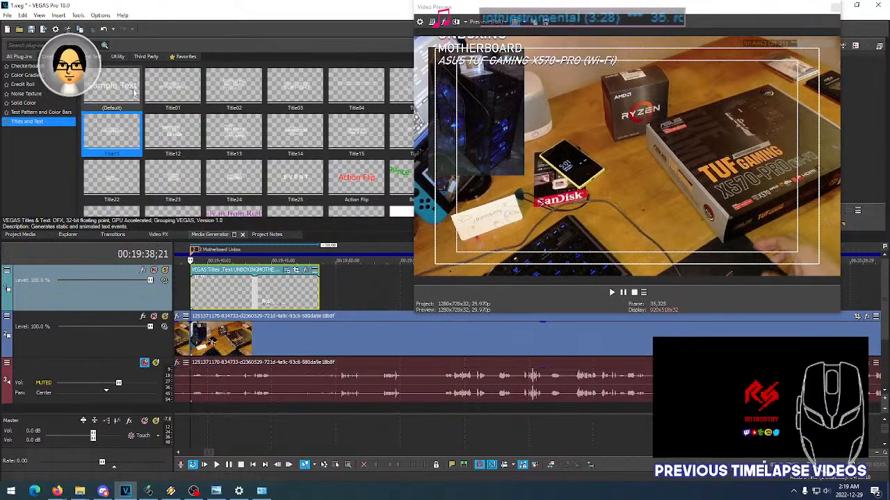
- Try the Title07 animation on the motherboard unboxing title and play it back
{"action": "left_click", "coordinate": [289, 271]}
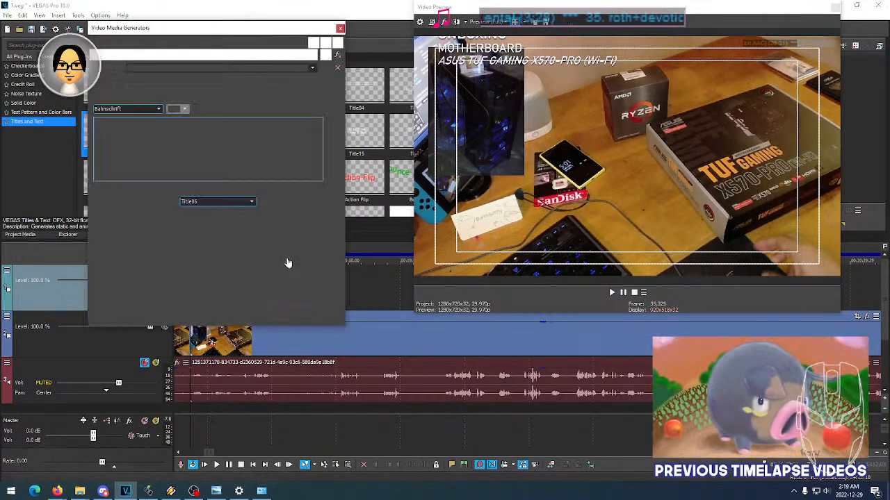
{"action": "left_click", "coordinate": [222, 202]}
{"action": "left_click", "coordinate": [224, 205]}
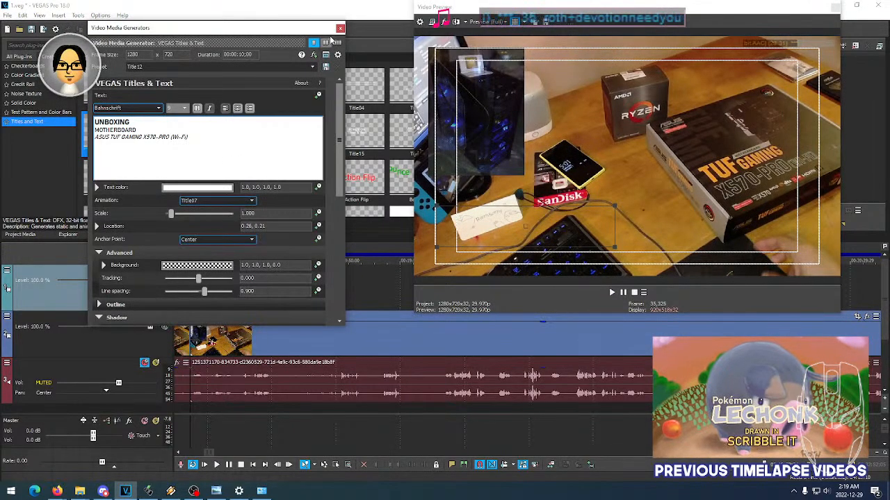
{"action": "left_click", "coordinate": [339, 27]}
{"action": "key", "text": "space"}
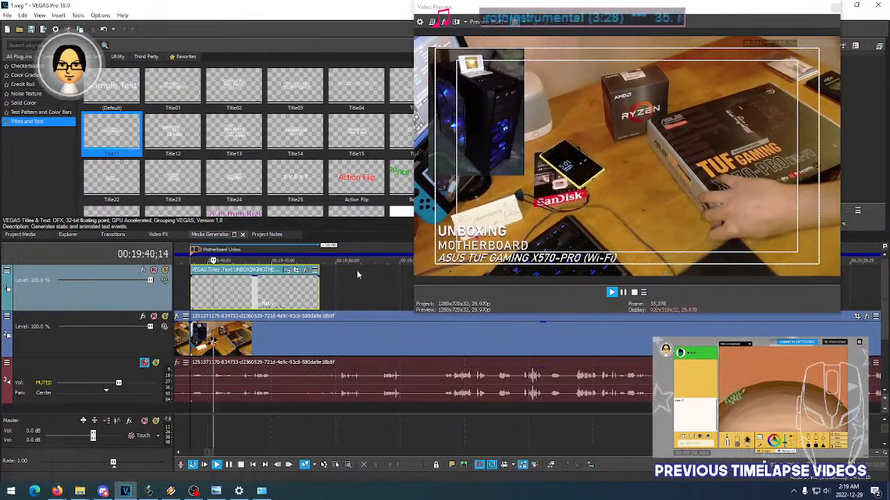
- Try the Title08 animation on the motherboard unboxing title and play it back
{"action": "left_click", "coordinate": [286, 271]}
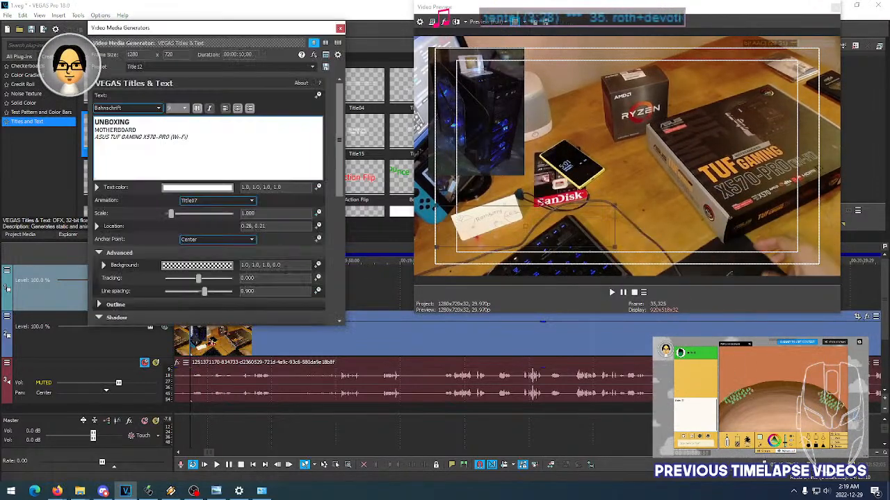
{"action": "left_click", "coordinate": [339, 28]}
{"action": "key", "text": "space"}
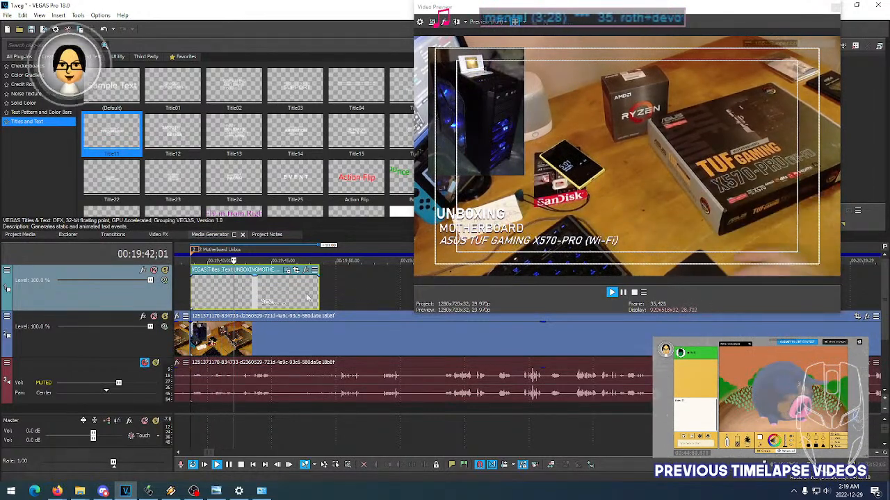
- Try the Title09 animation on the motherboard unboxing title and play it back
{"action": "key", "text": "space"}
{"action": "left_click", "coordinate": [286, 269]}
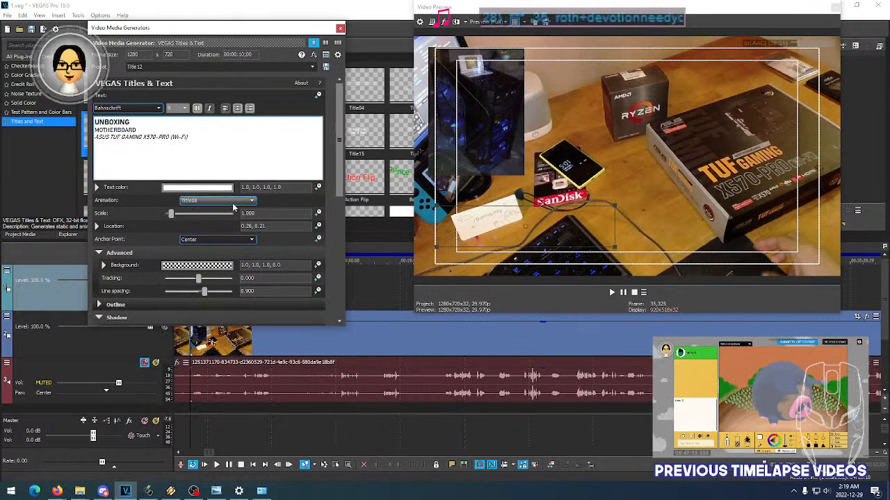
{"action": "left_click", "coordinate": [340, 28]}
{"action": "key", "text": "space"}
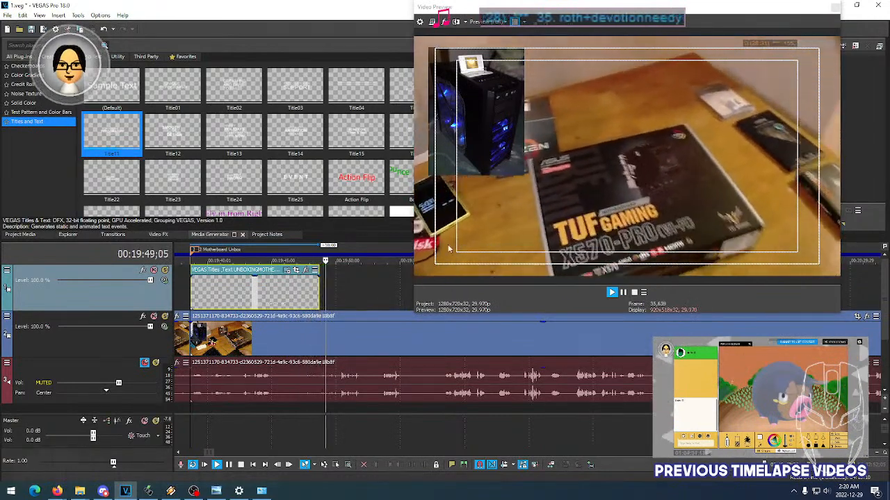
- Switch the motherboard unboxing title from Title09 to another animation preset and play the event
{"action": "key", "text": "space"}
{"action": "left_click", "coordinate": [286, 270]}
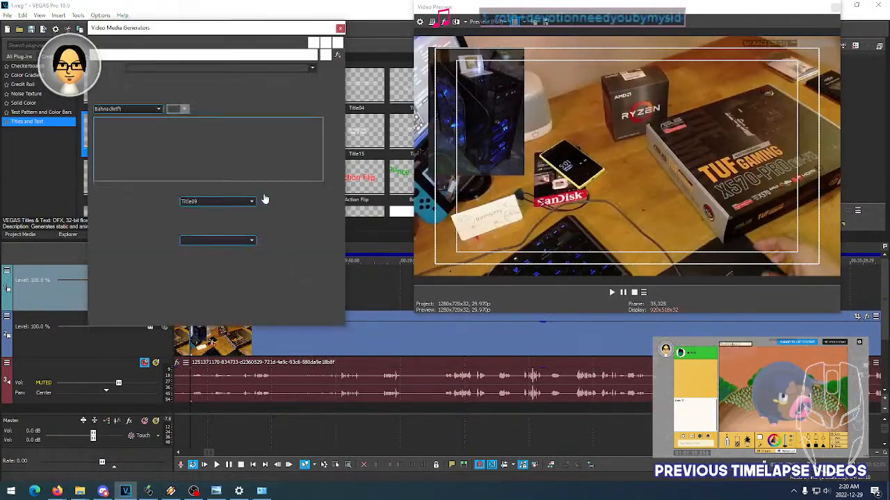
{"action": "left_click", "coordinate": [340, 28]}
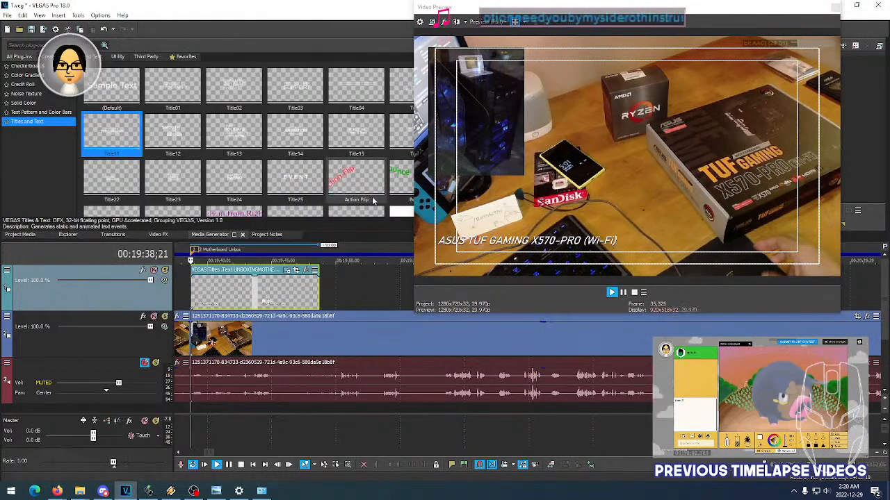
{"action": "key", "text": "space"}
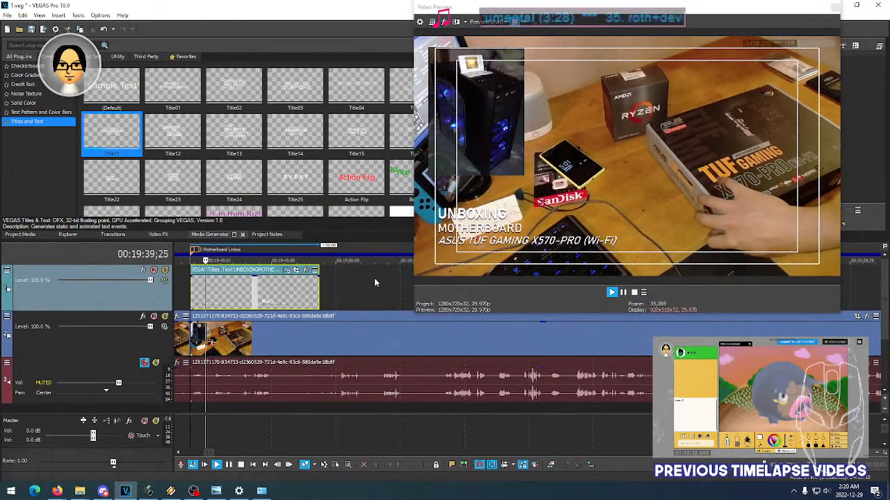
- Set the motherboard unboxing title's animation back to Title08 and play it until its text is in place
{"action": "key", "text": "space"}
{"action": "left_click", "coordinate": [288, 273]}
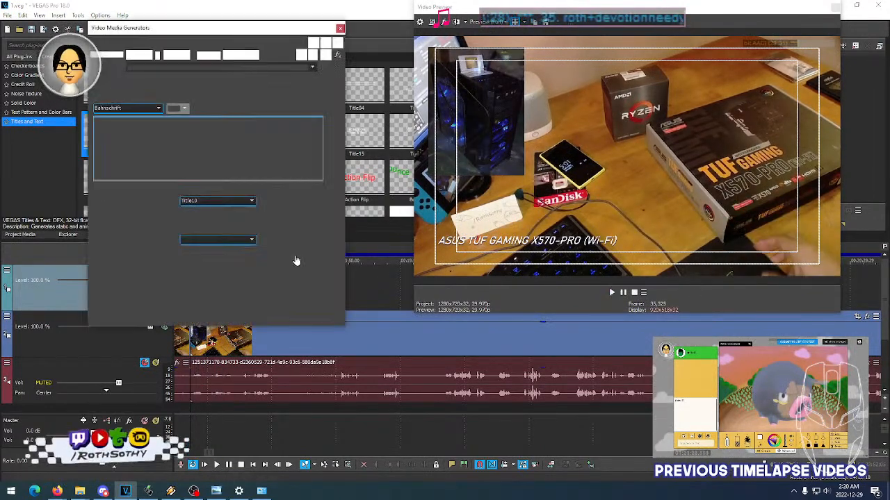
{"action": "left_click", "coordinate": [340, 28]}
{"action": "key", "text": "space"}
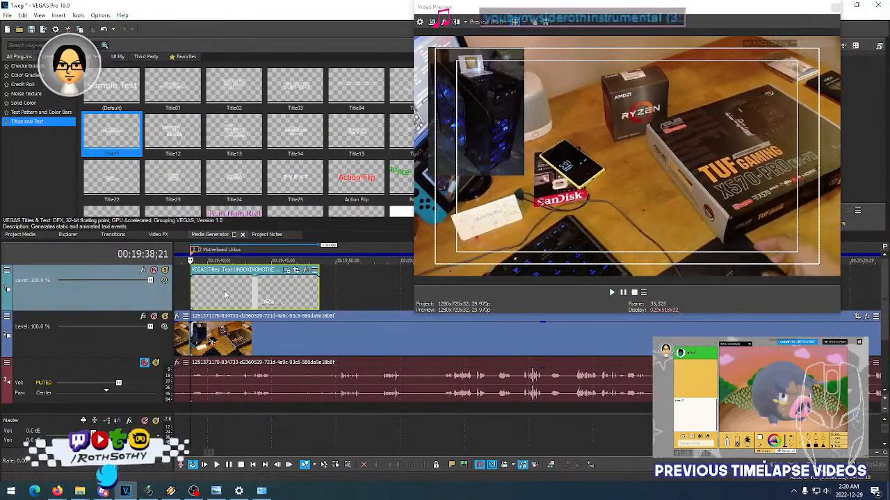
{"action": "key", "text": "space"}
- Move the motherboard unboxing title down to location 0.26, 0.14 in the preview
{"action": "left_click", "coordinate": [285, 271]}
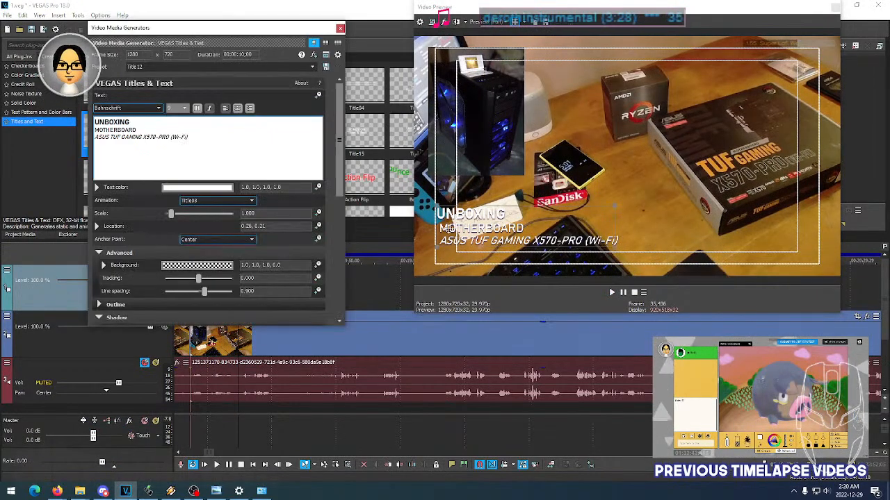
{"action": "left_click_drag", "start_coordinate": [526, 231], "coordinate": [525, 243]}
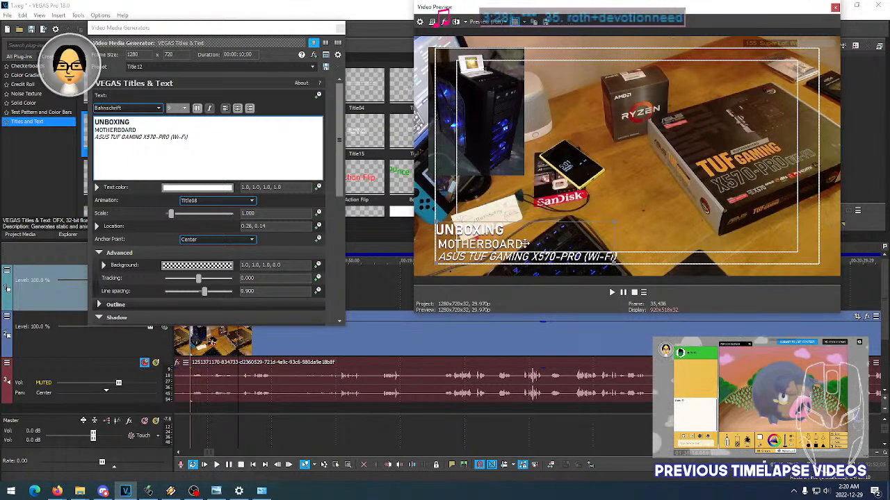
{"action": "left_click", "coordinate": [340, 28]}
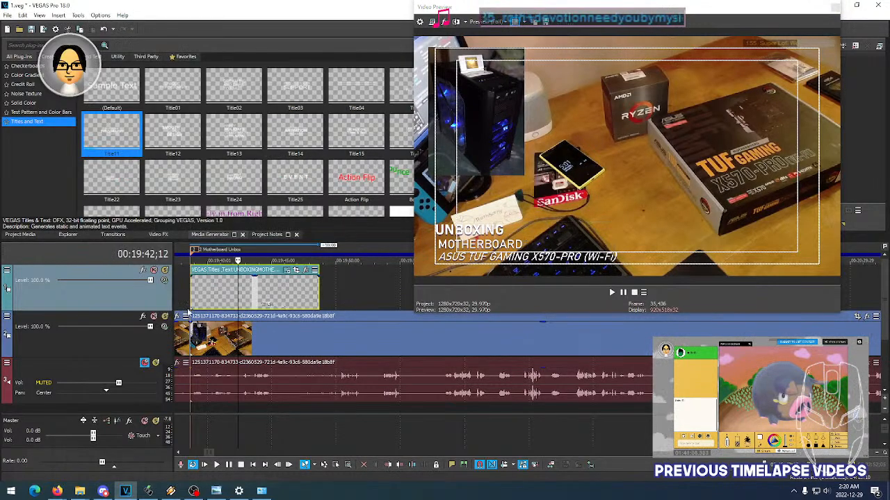
- Replay the lowered title event several times from its start to examine the animation and line alignment
{"action": "left_click", "coordinate": [187, 305]}
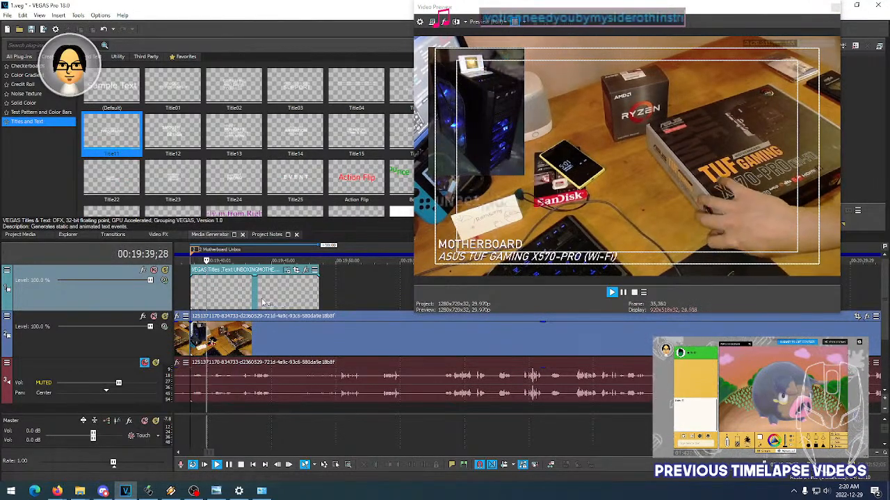
{"action": "key", "text": "space"}
{"action": "key", "text": "space"}
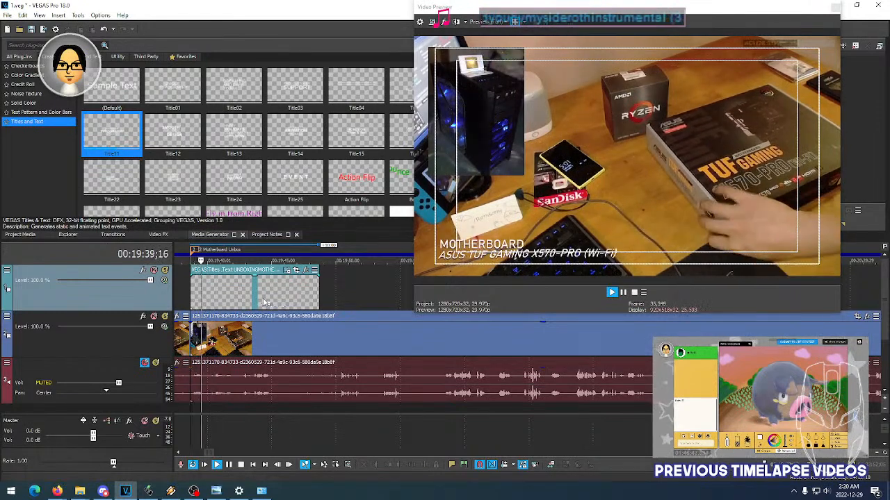
{"action": "key", "text": "space"}
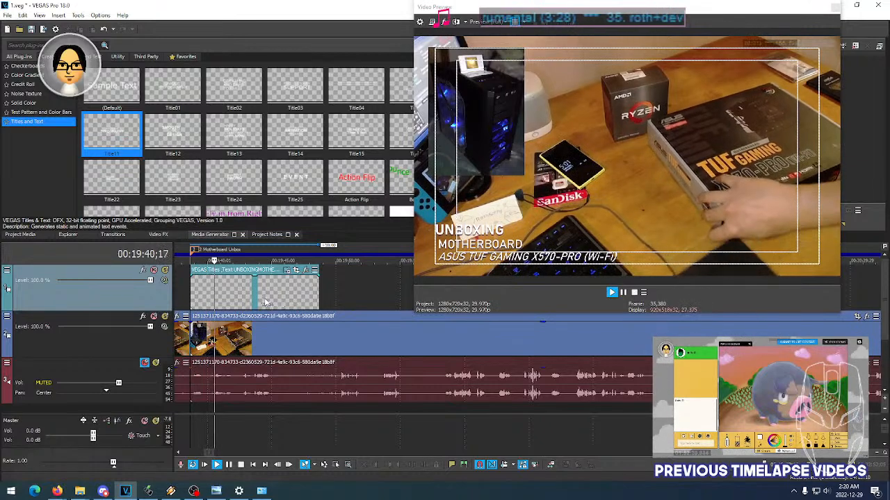
{"action": "key", "text": "space"}
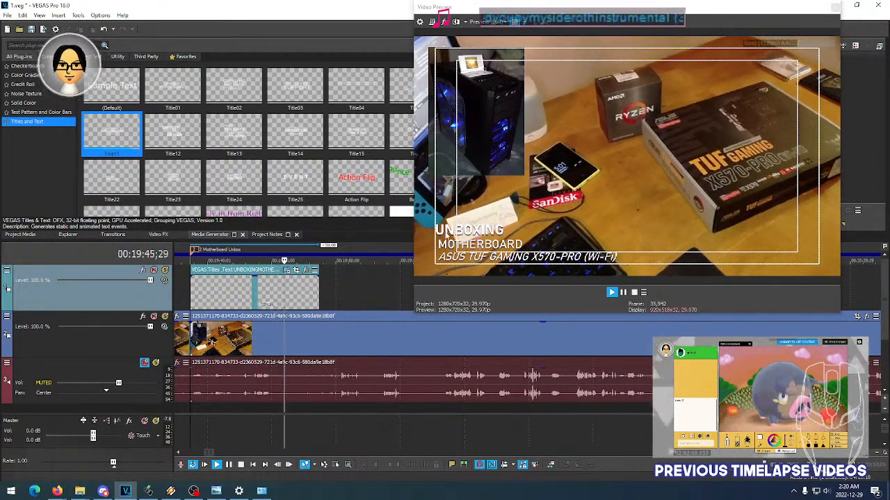
- Try to align UNBOXING with the motherboard title's lower lines by adding a leading space at font size 9, and replay the event
{"action": "left_click", "coordinate": [289, 271]}
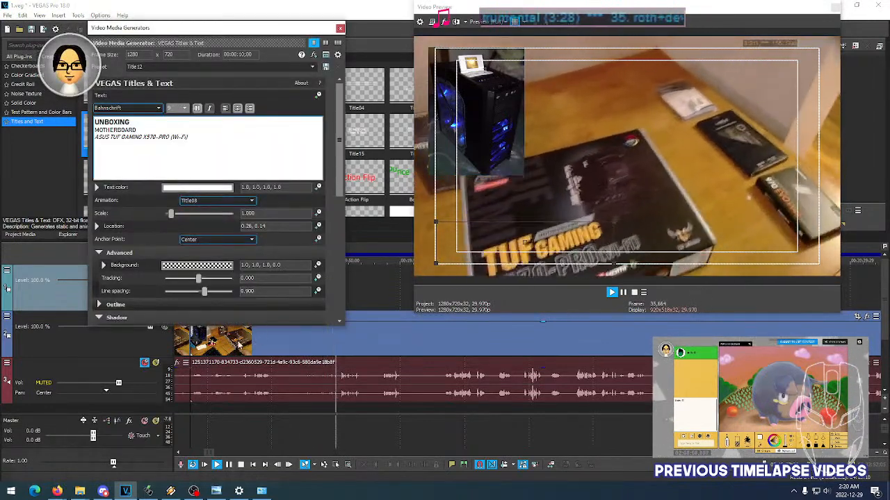
{"action": "key", "text": "space"}
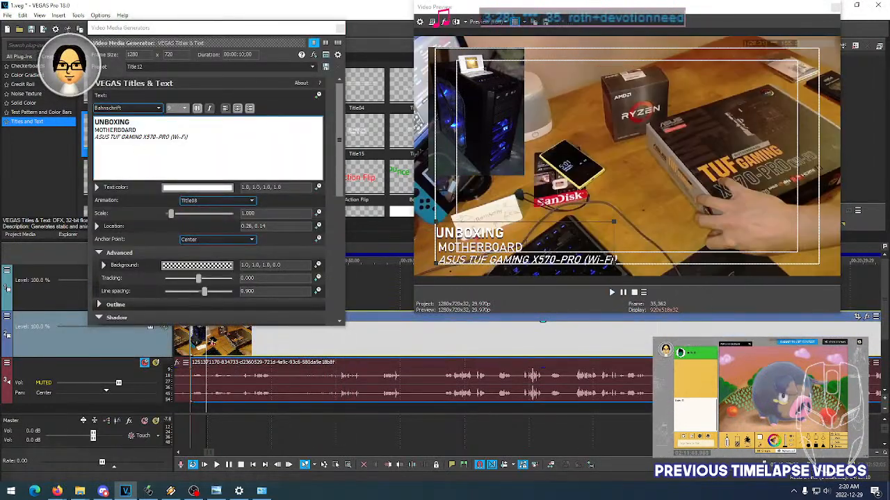
{"action": "type", "text": ")"}
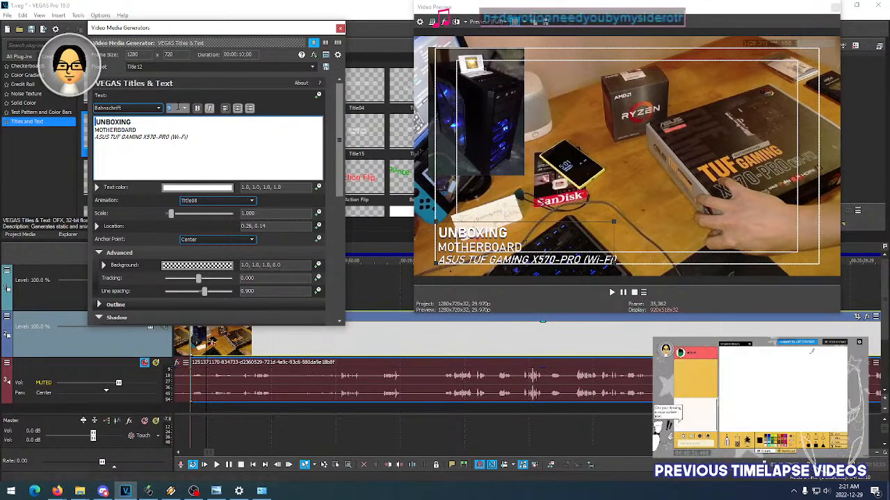
{"action": "scroll", "coordinate": [177, 107], "scroll_direction": "down", "scroll_amount": 11}
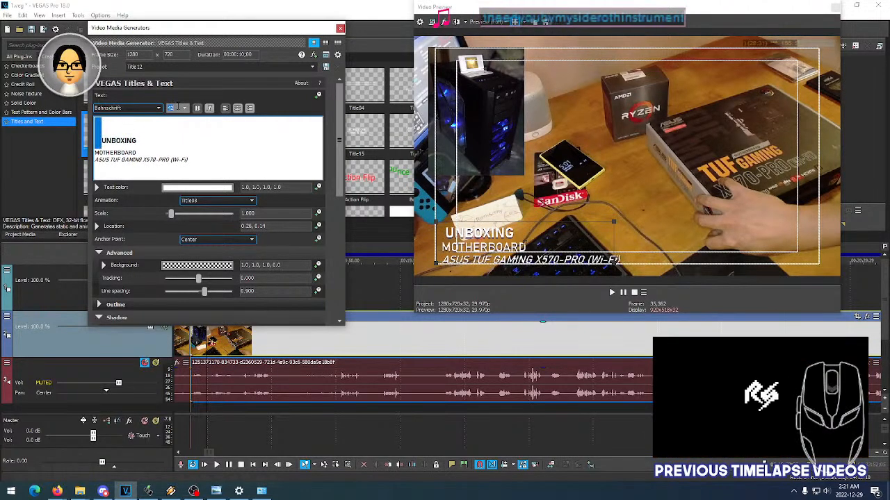
{"action": "scroll", "coordinate": [177, 106], "scroll_direction": "up", "scroll_amount": 12}
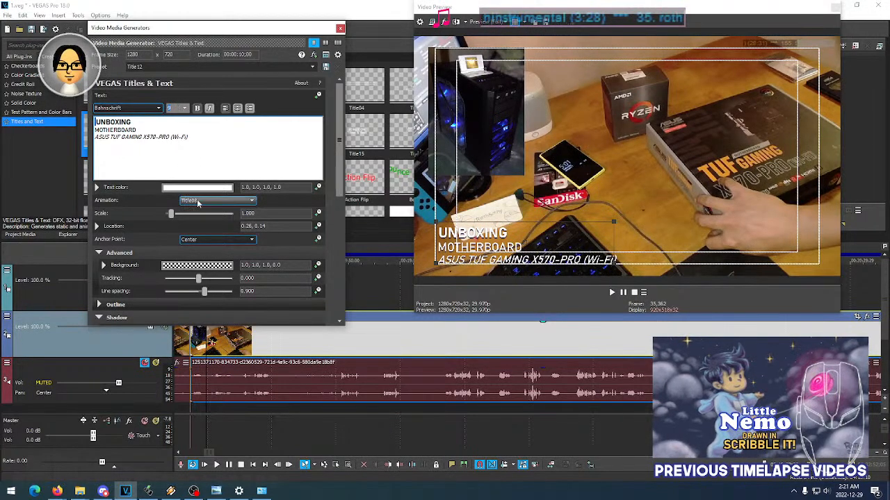
{"action": "left_click", "coordinate": [339, 29]}
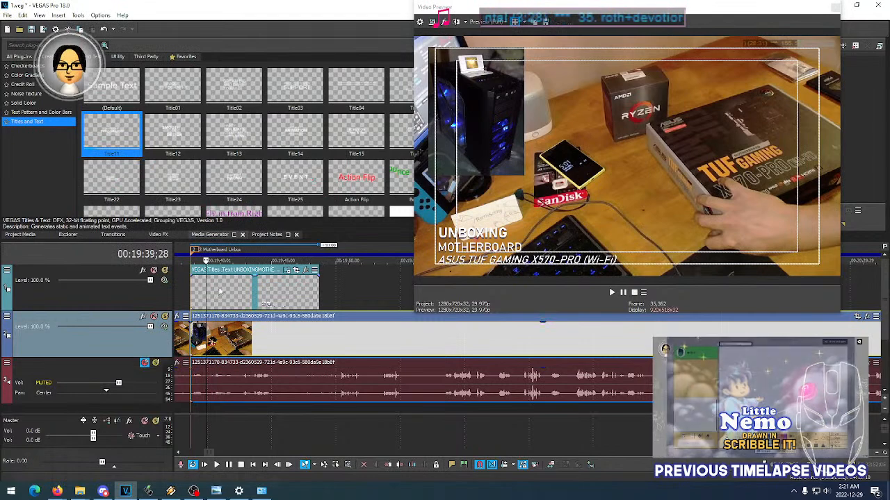
{"action": "left_click", "coordinate": [189, 292]}
{"action": "key", "text": "space"}
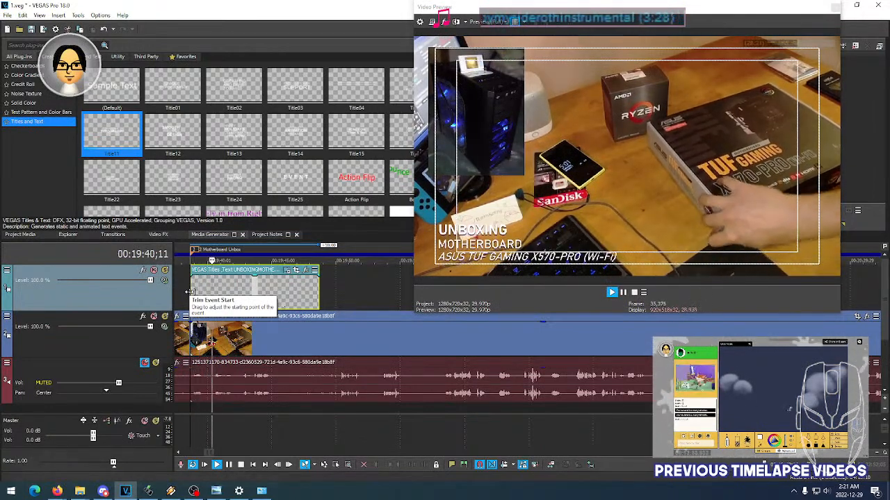
{"action": "key", "text": "space"}
- Try larger font sizes, including 16 and 14, on the word UNBOXING in the motherboard title
{"action": "left_click", "coordinate": [256, 286]}
{"action": "left_click", "coordinate": [287, 270]}
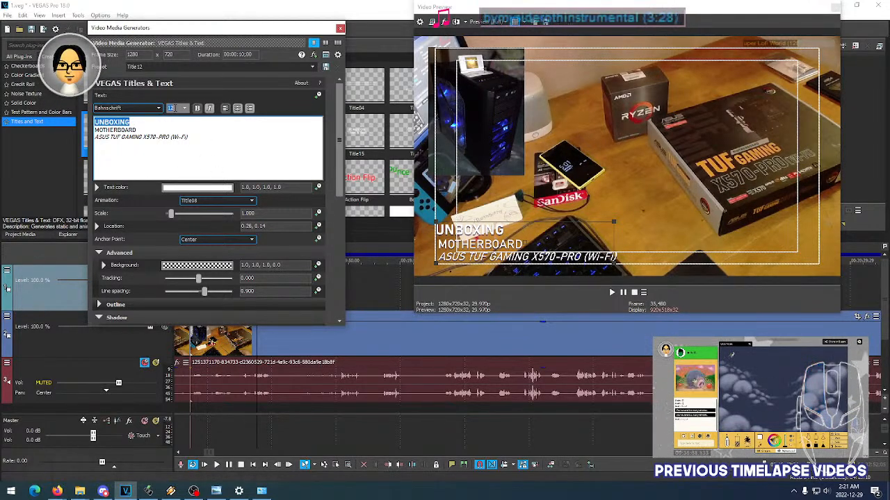
{"action": "scroll", "coordinate": [176, 107], "scroll_direction": "up", "scroll_amount": 3}
{"action": "scroll", "coordinate": [176, 107], "scroll_direction": "down", "scroll_amount": 5}
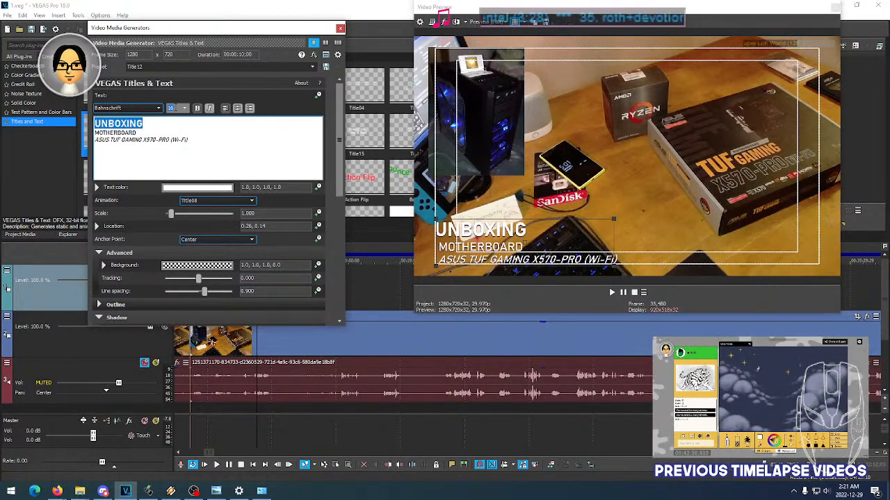
{"action": "scroll", "coordinate": [176, 108], "scroll_direction": "up", "scroll_amount": 2}
{"action": "scroll", "coordinate": [176, 107], "scroll_direction": "up", "scroll_amount": 2}
{"action": "scroll", "coordinate": [175, 108], "scroll_direction": "down", "scroll_amount": 2}
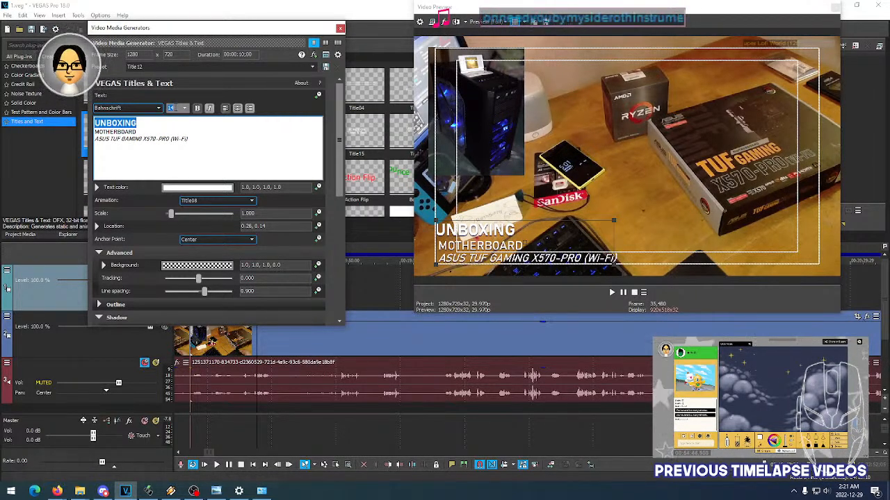
- Set the font size of the word UNBOXING in the motherboard title to 10
{"action": "left_click", "coordinate": [137, 131]}
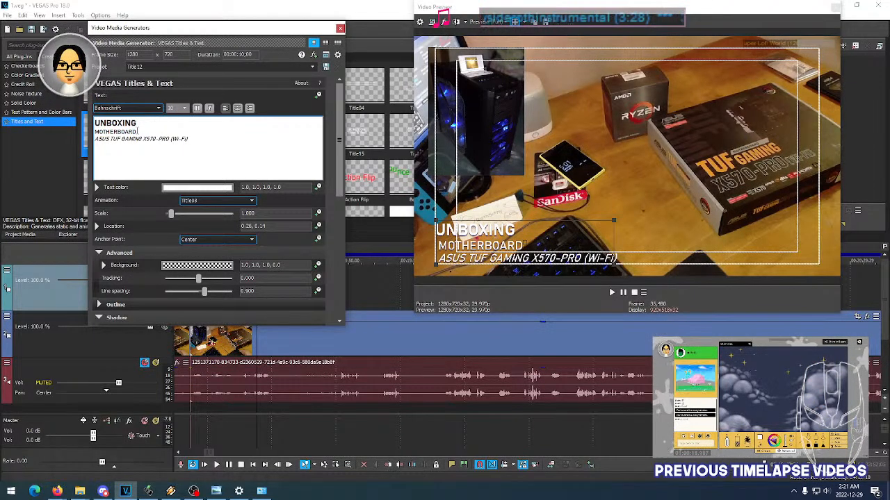
{"action": "double_click", "coordinate": [135, 123]}
{"action": "left_click", "coordinate": [171, 108]}
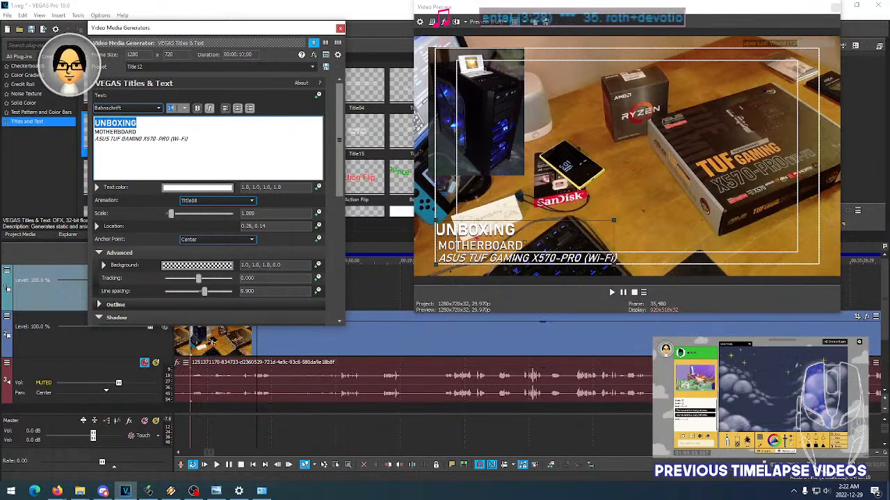
{"action": "type", "text": "12"}
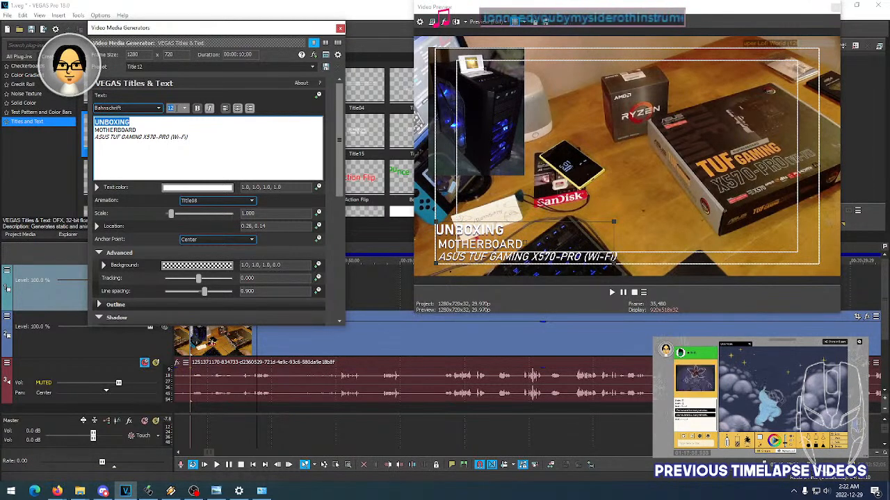
{"action": "type", "text": "10"}
{"action": "key", "text": "Down"}
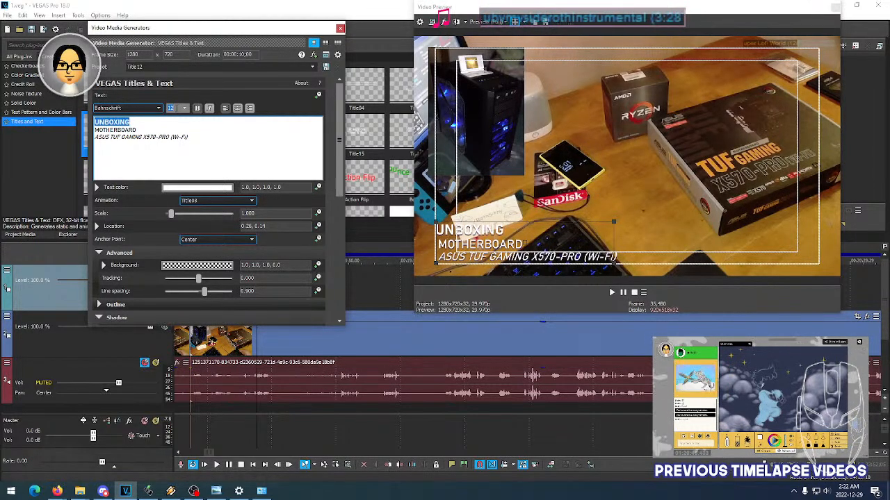
{"action": "key", "text": "Up"}
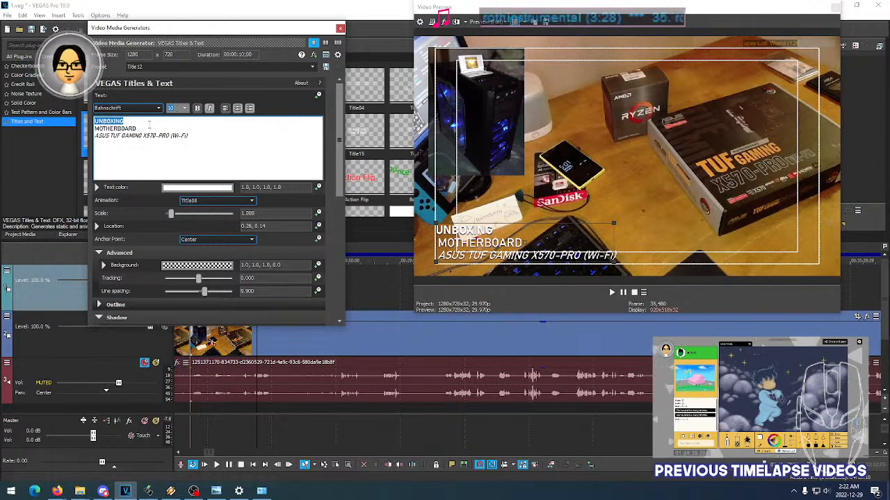
- Try a pink text color of 1.0, 0.51, 0.65 on the title, restore white, and close the title settings
{"action": "left_click", "coordinate": [128, 121]}
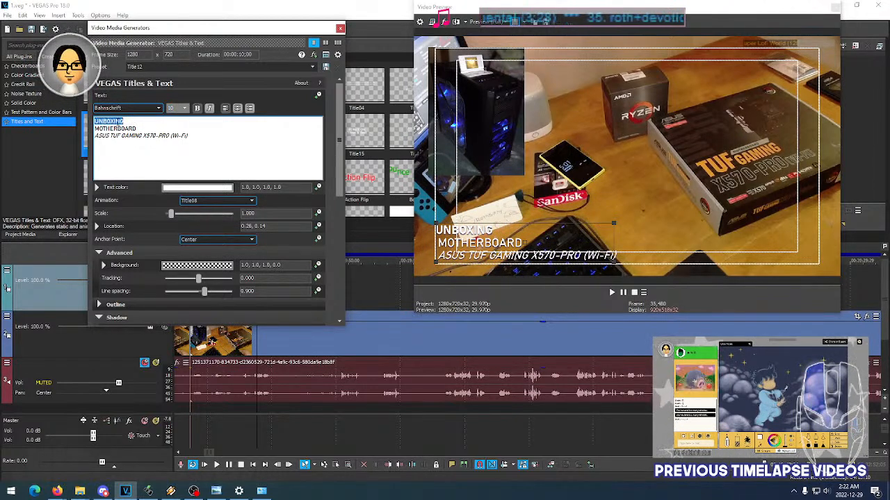
{"action": "left_click", "coordinate": [206, 189]}
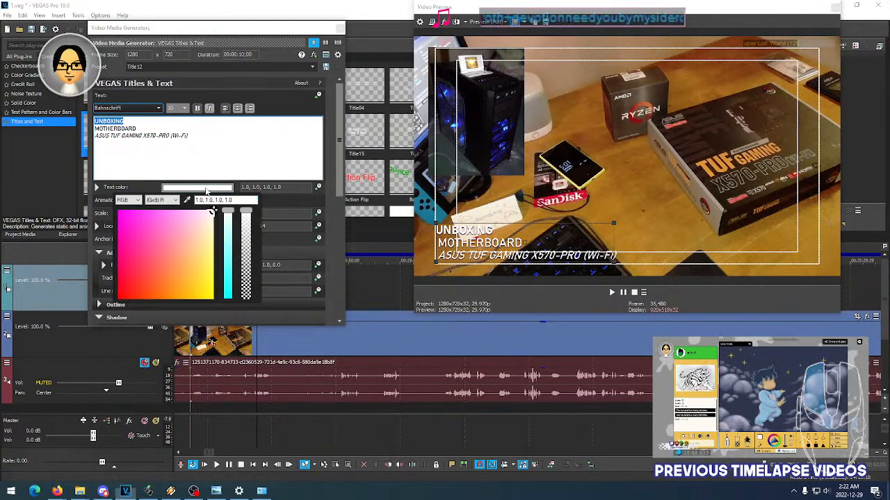
{"action": "left_click", "coordinate": [166, 240]}
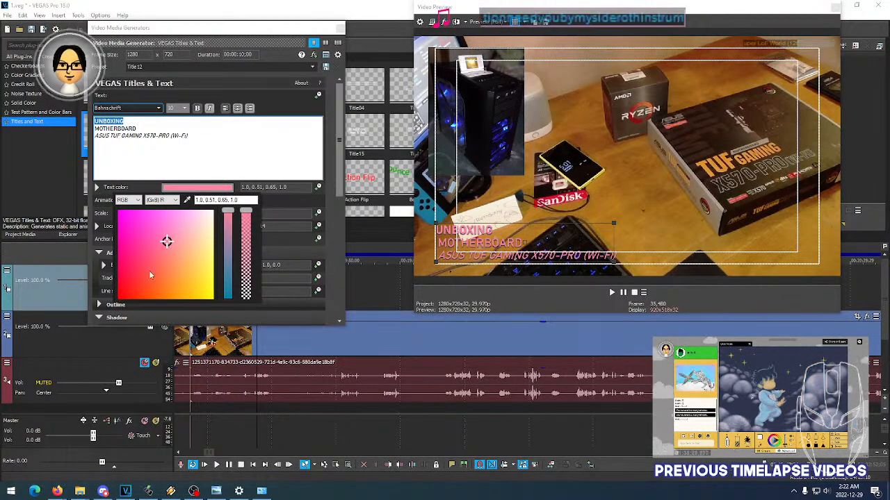
{"action": "left_click", "coordinate": [205, 216]}
{"action": "left_click_drag", "start_coordinate": [205, 217], "coordinate": [216, 212]}
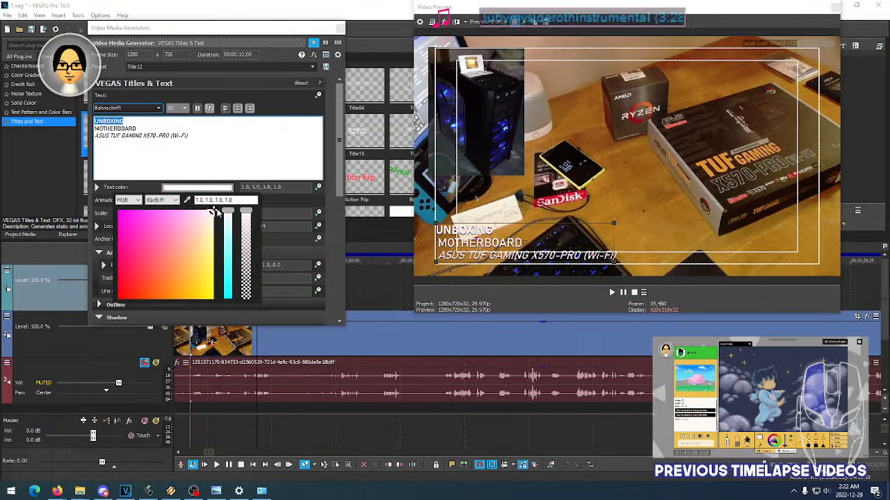
{"action": "left_click", "coordinate": [139, 122]}
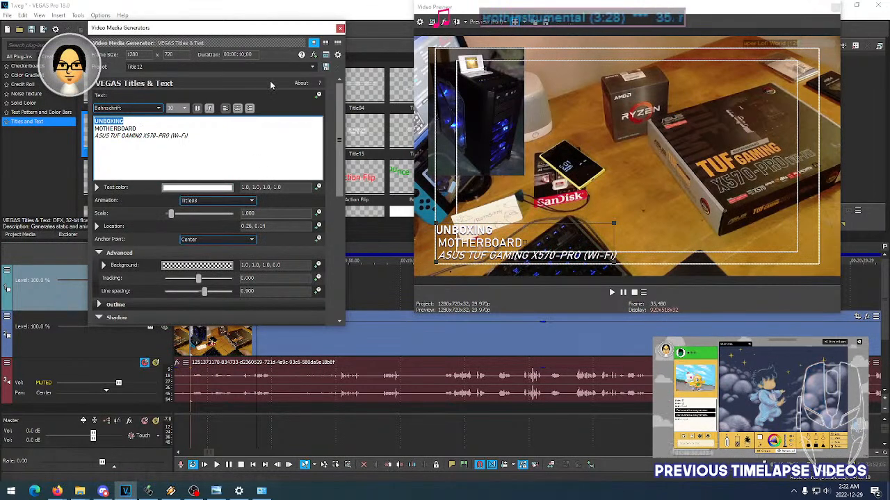
{"action": "left_click", "coordinate": [340, 28]}
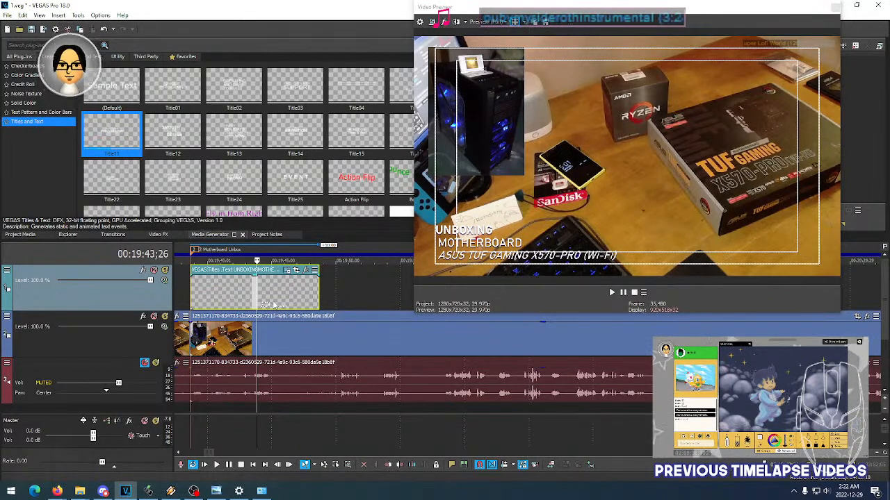
- Scrub through the motherboard title event and replay it from its start to examine the resized heading
{"action": "left_click", "coordinate": [241, 302]}
{"action": "left_click", "coordinate": [269, 300]}
{"action": "left_click", "coordinate": [237, 301]}
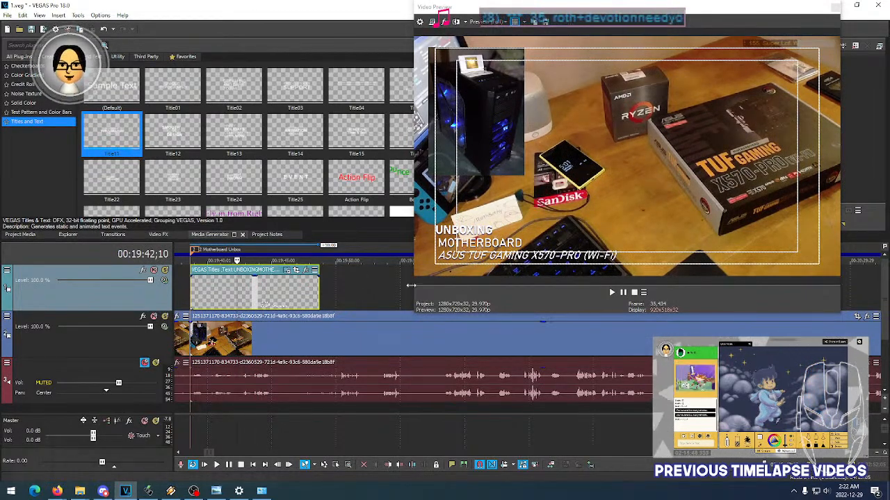
{"action": "left_click", "coordinate": [216, 302]}
{"action": "left_click", "coordinate": [246, 302]}
{"action": "left_click", "coordinate": [191, 301]}
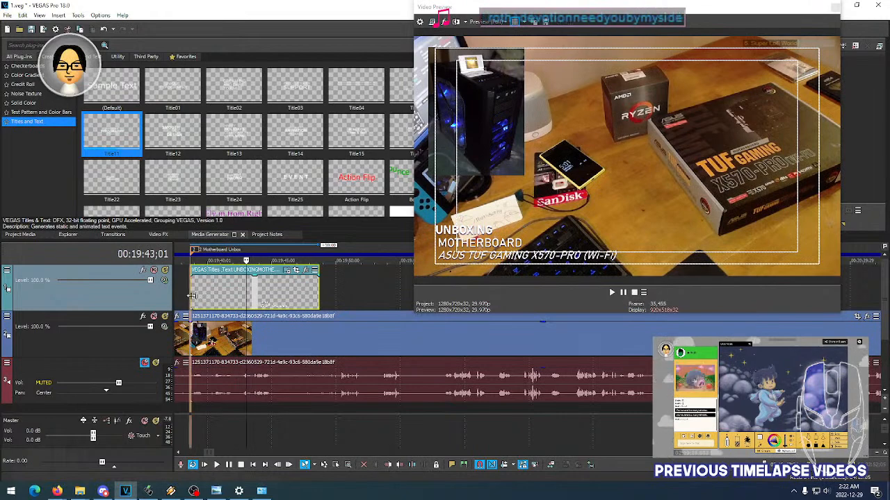
{"action": "key", "text": "space"}
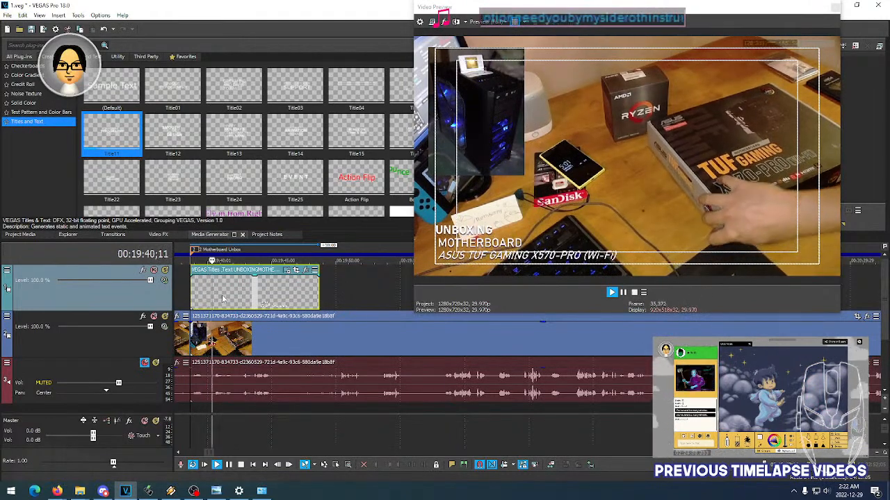
- Shrink the video preview window until it no longer covers the timeline tracks, and stop playback
{"action": "scroll", "coordinate": [272, 302], "scroll_direction": "down", "scroll_amount": 5}
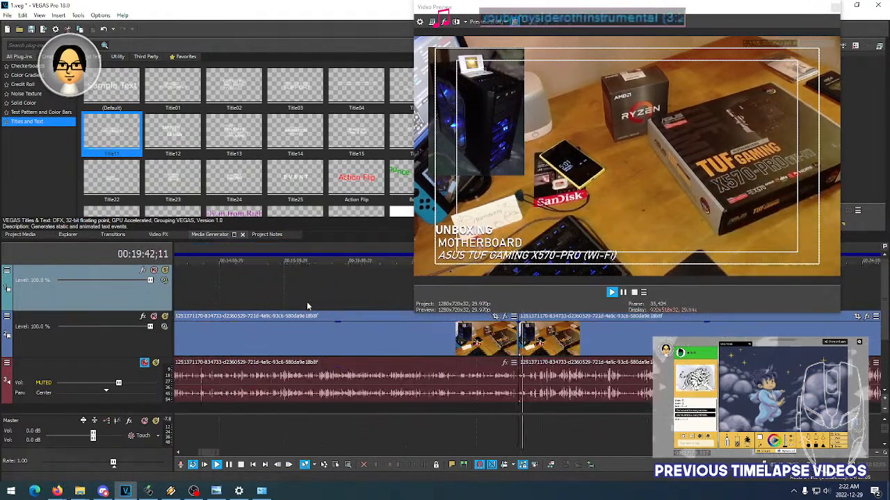
{"action": "scroll", "coordinate": [308, 301], "scroll_direction": "down", "scroll_amount": 5}
{"action": "scroll", "coordinate": [311, 307], "scroll_direction": "up", "scroll_amount": 1}
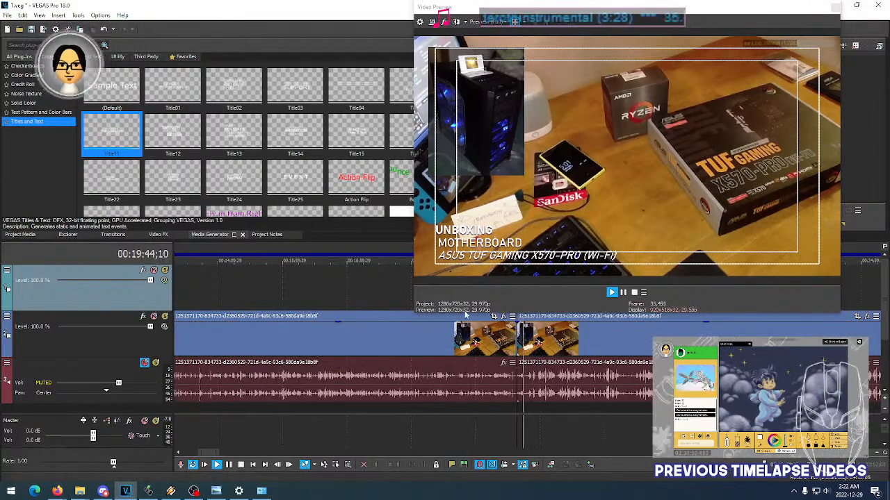
{"action": "left_click_drag", "start_coordinate": [461, 316], "coordinate": [461, 255]}
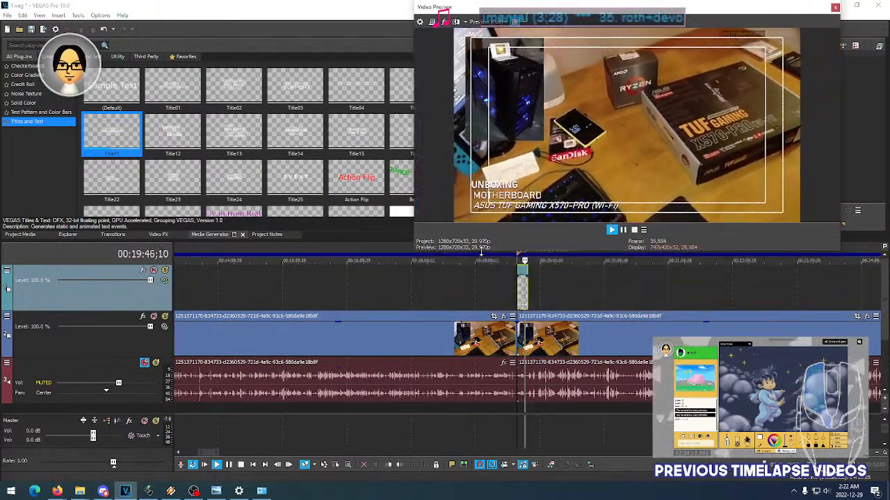
{"action": "key", "text": "space"}
- Go to the CPU Unbox marker, play the footage from it, and place the cursor at 00:38:59;05
{"action": "scroll", "coordinate": [543, 299], "scroll_direction": "down", "scroll_amount": 1}
{"action": "scroll", "coordinate": [547, 299], "scroll_direction": "up", "scroll_amount": 2}
{"action": "scroll", "coordinate": [547, 299], "scroll_direction": "down", "scroll_amount": 1}
{"action": "scroll", "coordinate": [547, 299], "scroll_direction": "up", "scroll_amount": 2}
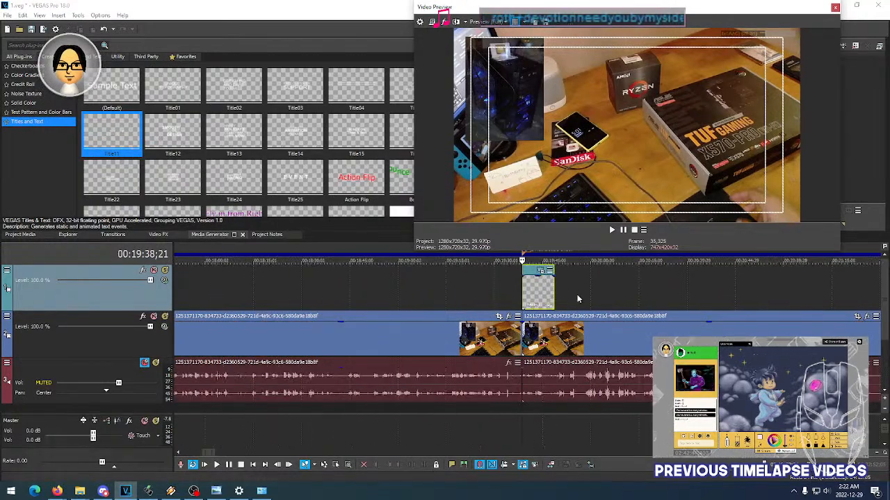
{"action": "middle_click", "coordinate": [572, 297]}
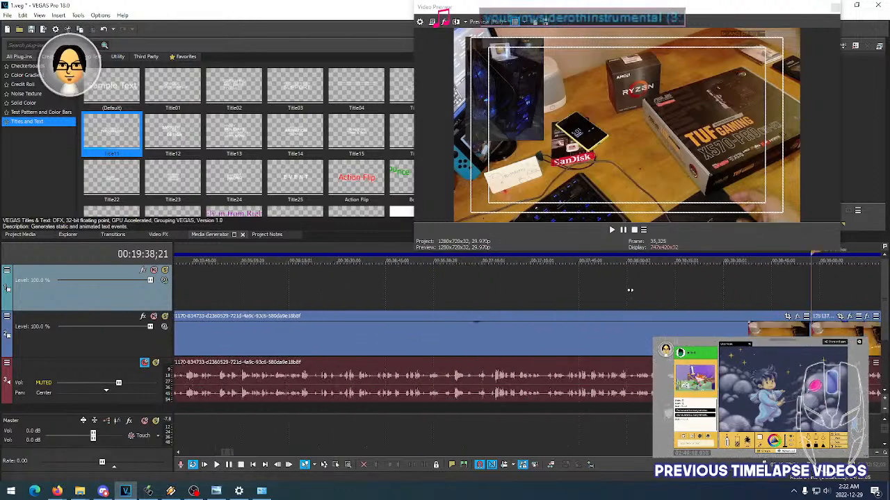
{"action": "middle_click", "coordinate": [397, 284]}
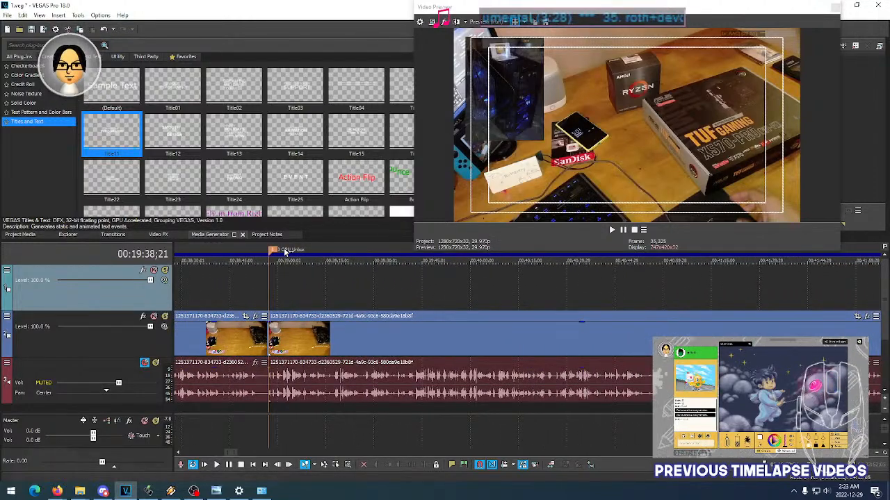
{"action": "left_click", "coordinate": [271, 280]}
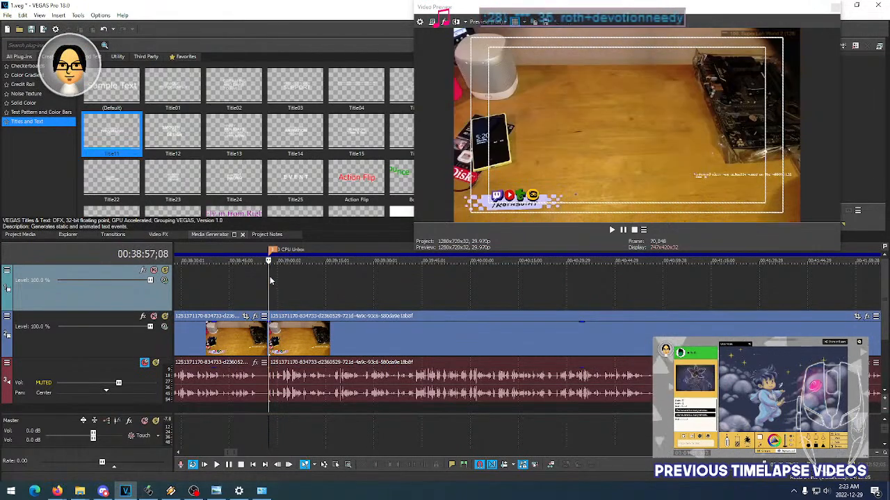
{"action": "key", "text": "space"}
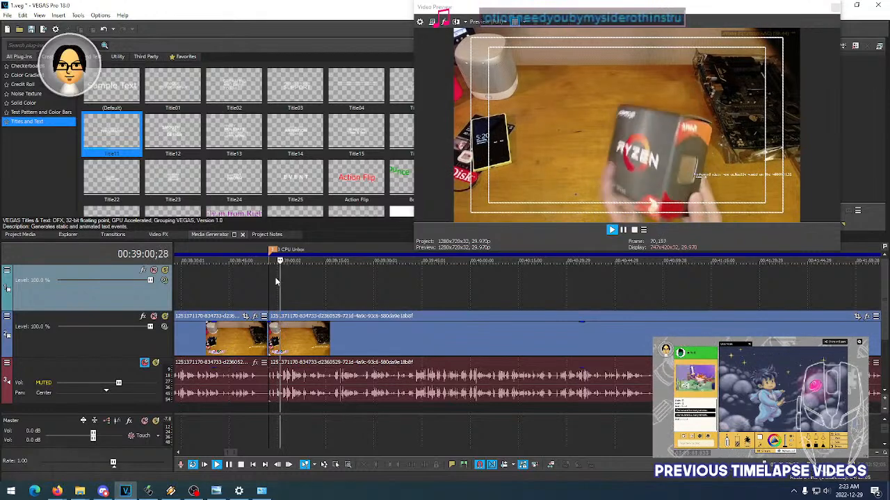
{"action": "key", "text": "space"}
{"action": "left_click", "coordinate": [279, 279]}
{"action": "left_click", "coordinate": [275, 284]}
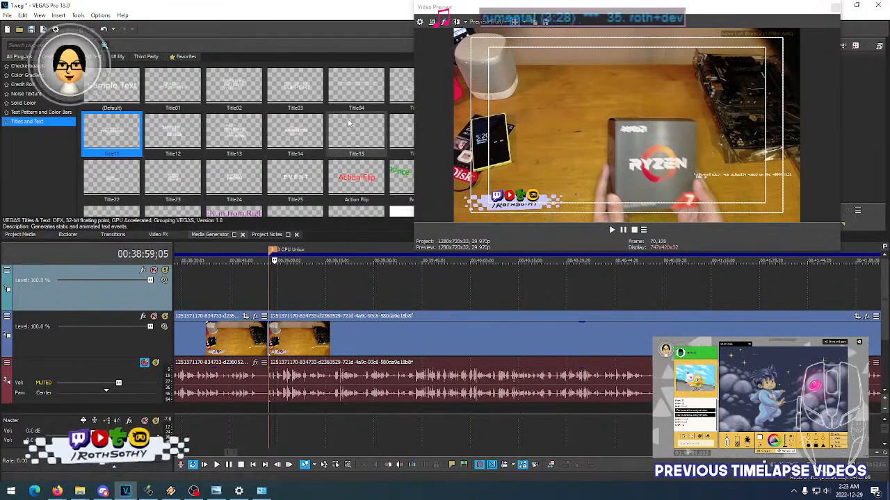
- Add a title with the Title08 preset to the empty video track at the CPU Unbox marker, keeping the video preview clear of its settings
{"action": "left_click_drag", "start_coordinate": [467, 10], "coordinate": [691, 13]}
{"action": "left_click_drag", "start_coordinate": [601, 89], "coordinate": [281, 285]}
{"action": "left_click_drag", "start_coordinate": [732, 11], "coordinate": [520, 16]}
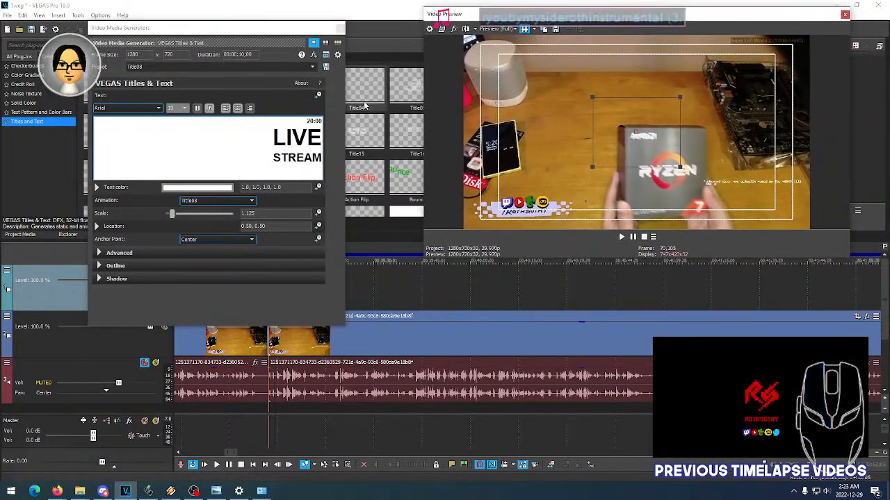
- Left-align all lines of the new title and set their font to Bahnschrift
{"action": "left_click", "coordinate": [296, 144]}
{"action": "key", "text": "ctrl+a"}
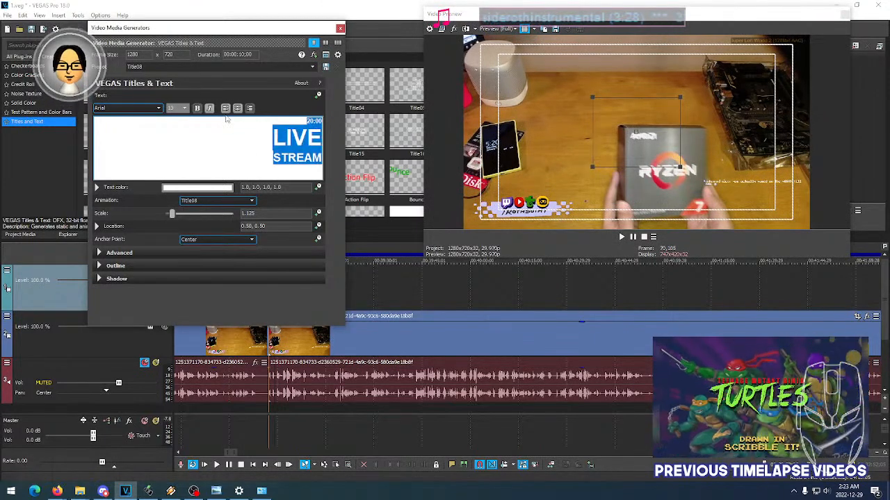
{"action": "left_click", "coordinate": [226, 109]}
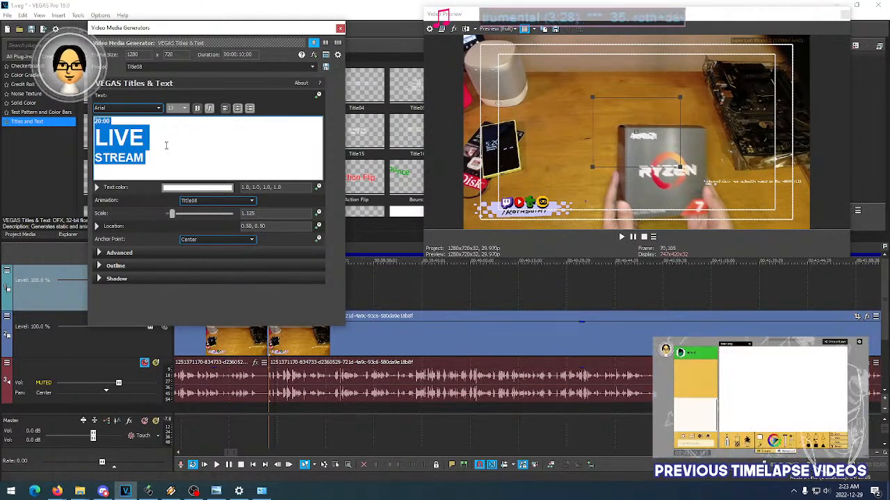
{"action": "left_click", "coordinate": [148, 157]}
{"action": "left_click_drag", "start_coordinate": [147, 157], "coordinate": [95, 132]}
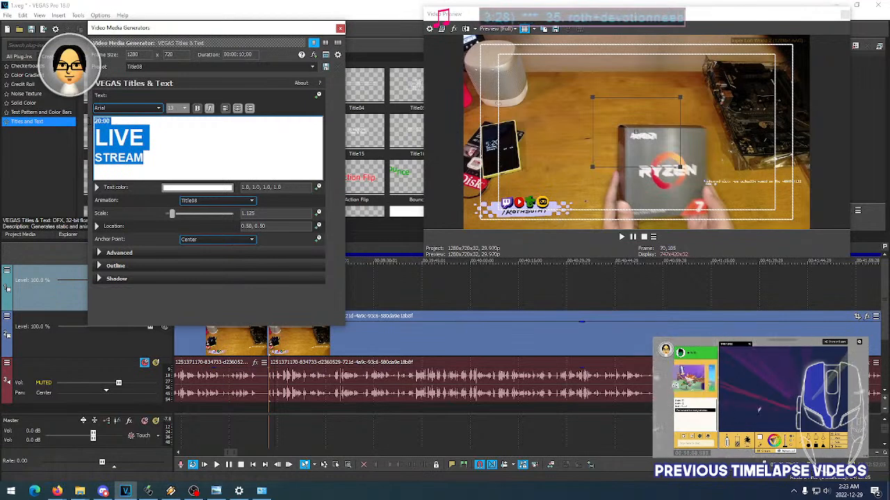
{"action": "left_click", "coordinate": [111, 121]}
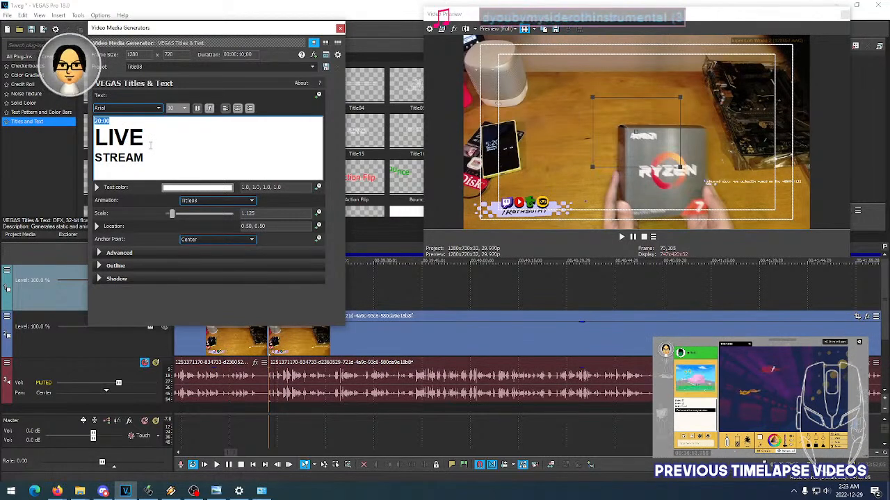
{"action": "key", "text": "ctrl+a"}
{"action": "left_click", "coordinate": [137, 108]}
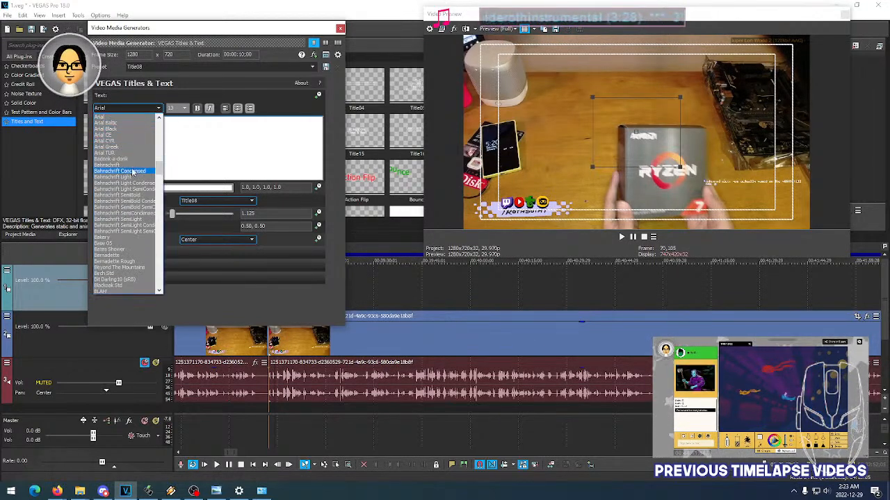
{"action": "left_click", "coordinate": [130, 165]}
- Replace the title's first line with UNBOXING and its second line with CPU
{"action": "left_click", "coordinate": [112, 124]}
{"action": "left_click_drag", "start_coordinate": [113, 123], "coordinate": [95, 123]}
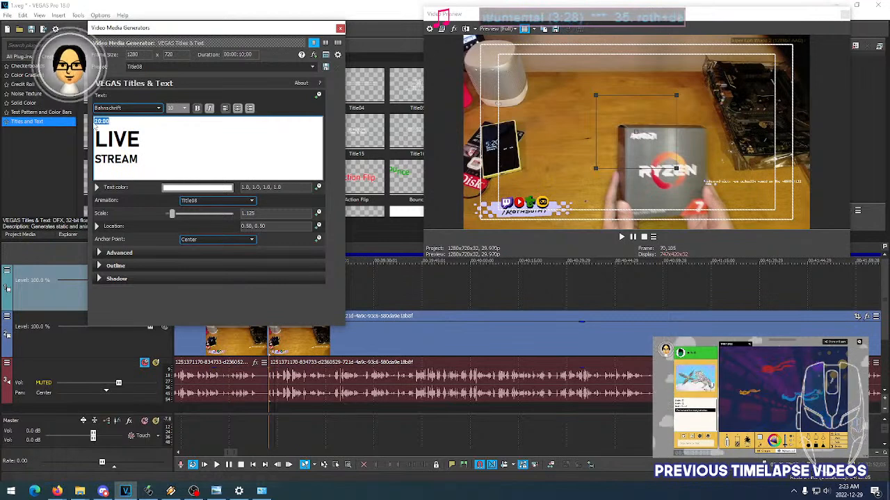
{"action": "type", "text": "UNBOX"}
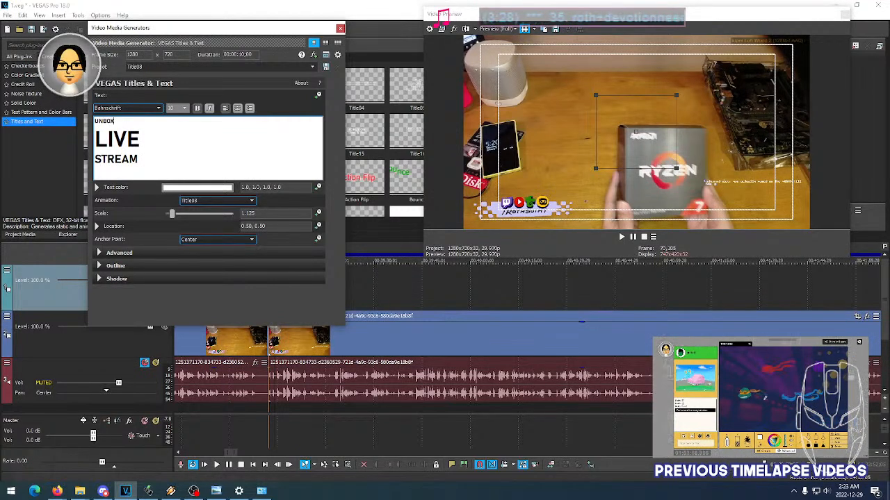
{"action": "type", "text": "ING"}
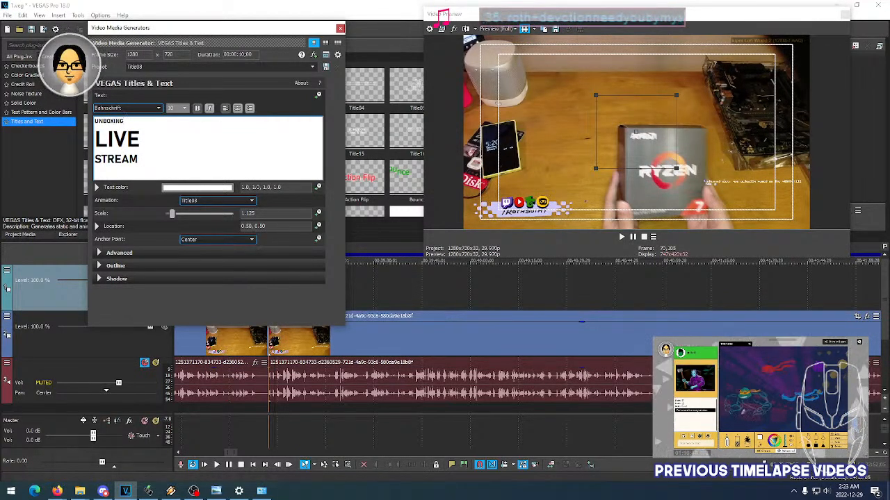
{"action": "left_click_drag", "start_coordinate": [153, 159], "coordinate": [96, 133]}
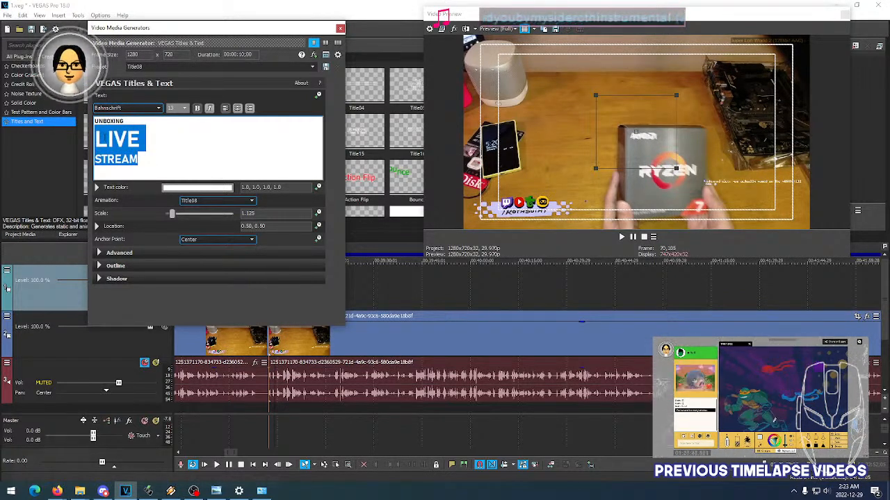
{"action": "left_click", "coordinate": [105, 137]}
{"action": "left_click_drag", "start_coordinate": [143, 137], "coordinate": [98, 139]}
{"action": "type", "text": "CPU"}
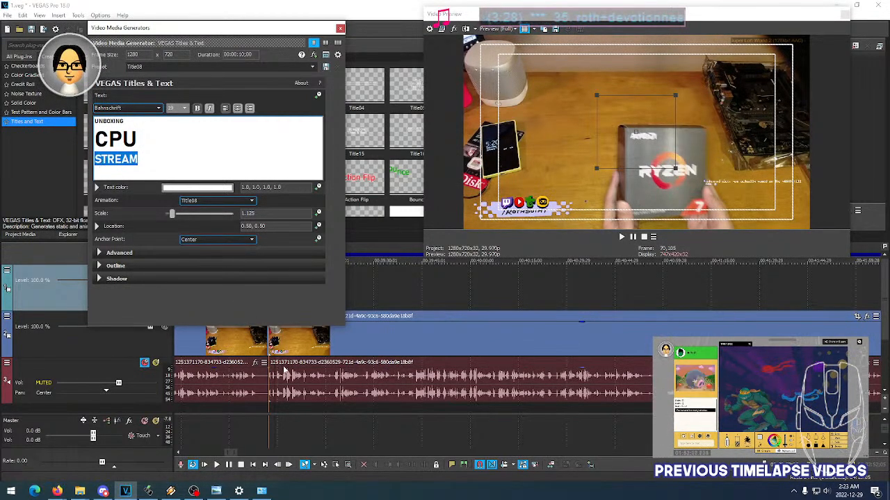
- Scrub through the CPU unboxing footage after the marker to examine the processor model on the box
{"action": "left_click", "coordinate": [279, 409]}
{"action": "left_click", "coordinate": [282, 409]}
{"action": "left_click", "coordinate": [286, 409]}
{"action": "left_click", "coordinate": [280, 409]}
{"action": "left_click", "coordinate": [284, 409]}
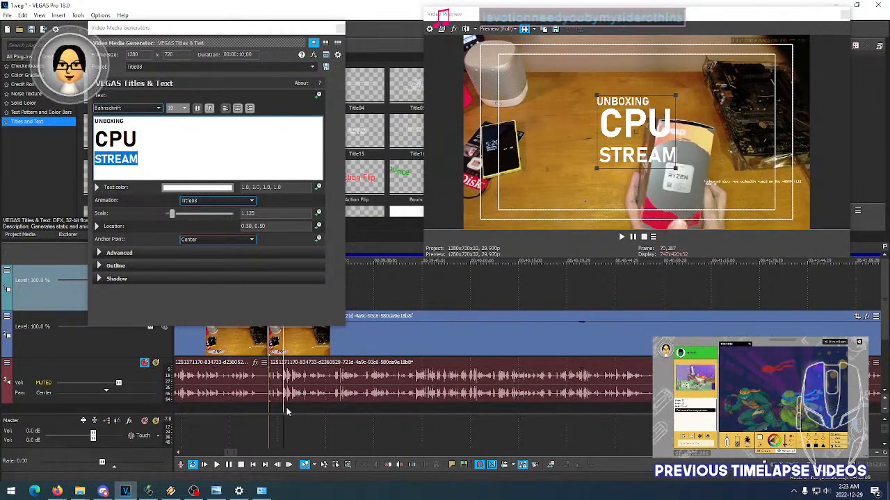
{"action": "left_click", "coordinate": [287, 409]}
{"action": "left_click", "coordinate": [293, 409]}
{"action": "left_click", "coordinate": [297, 410]}
{"action": "left_click", "coordinate": [299, 410]}
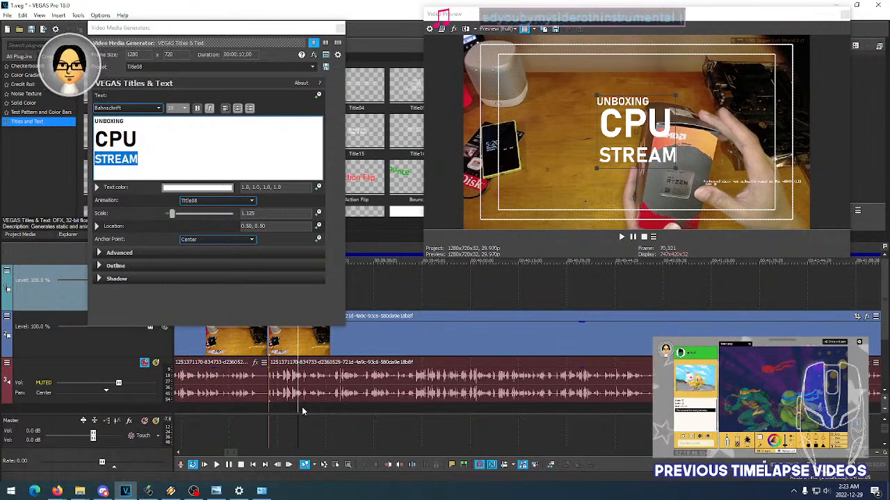
{"action": "left_click", "coordinate": [303, 409]}
{"action": "left_click", "coordinate": [307, 409]}
{"action": "left_click", "coordinate": [313, 409]}
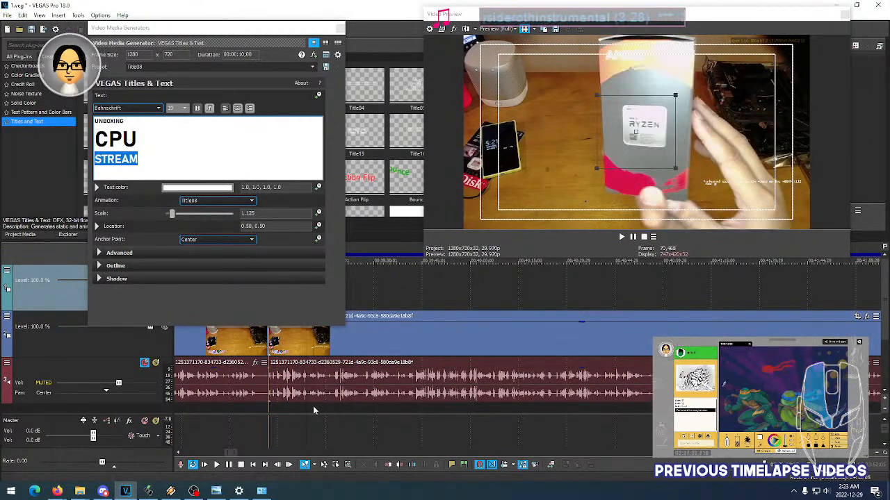
{"action": "left_click", "coordinate": [324, 409]}
{"action": "left_click", "coordinate": [333, 409]}
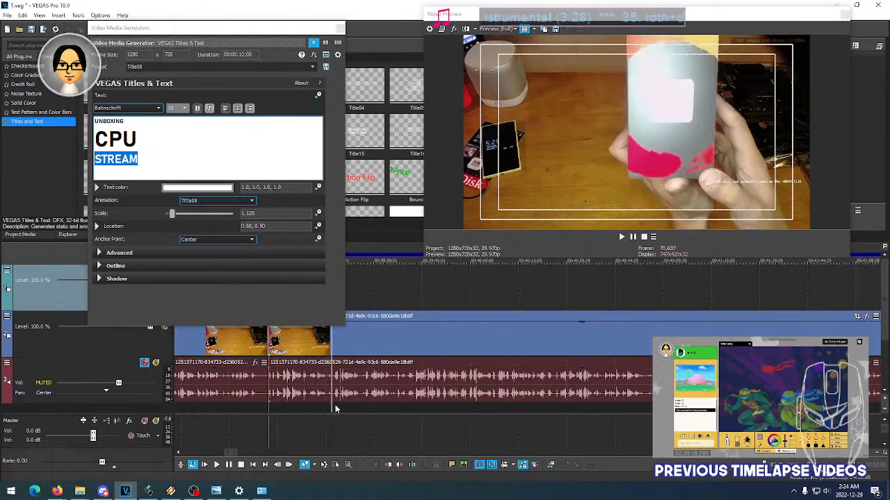
{"action": "left_click", "coordinate": [335, 409]}
{"action": "left_click", "coordinate": [325, 409]}
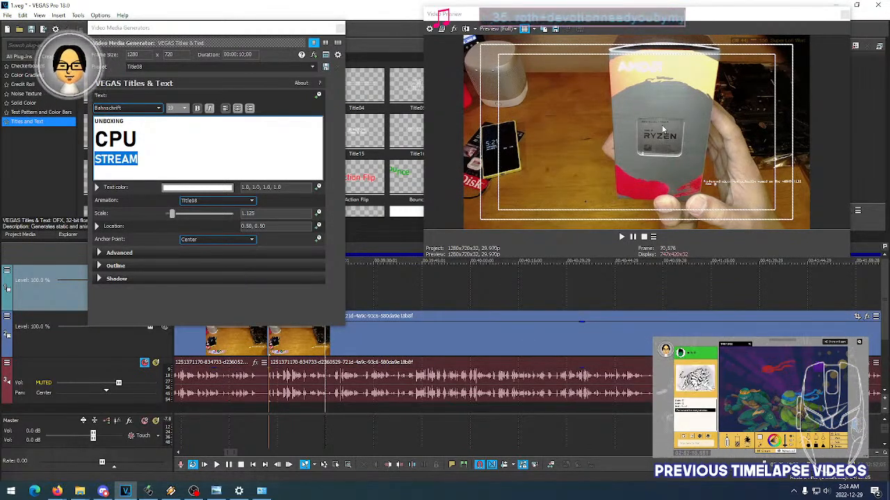
- Replace the title's third line with AMD RYZEN 7 5800 X and move the title to the frame's lower-left area, location 0.33, 0.23
{"action": "left_click", "coordinate": [139, 158]}
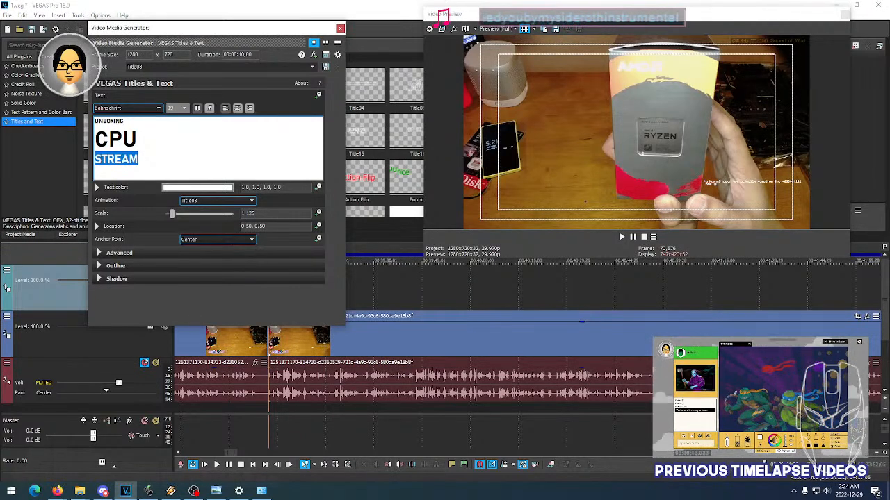
{"action": "key", "text": "BackSpace"}
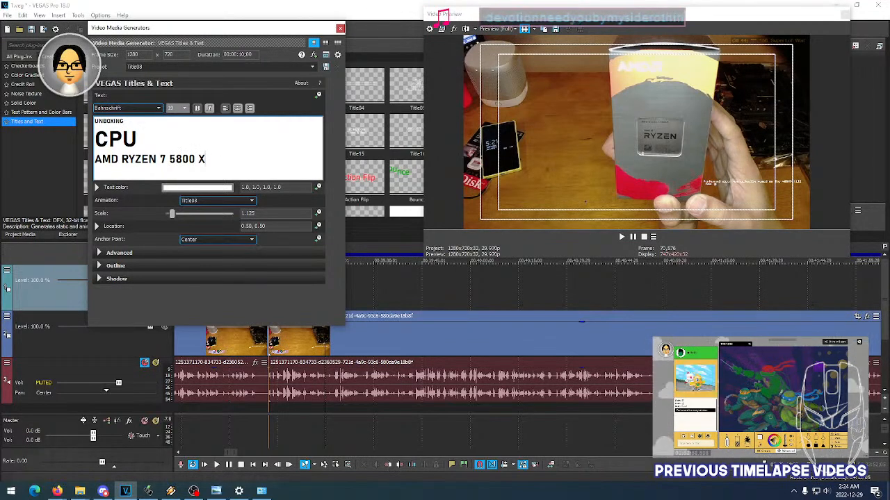
{"action": "left_click", "coordinate": [287, 410]}
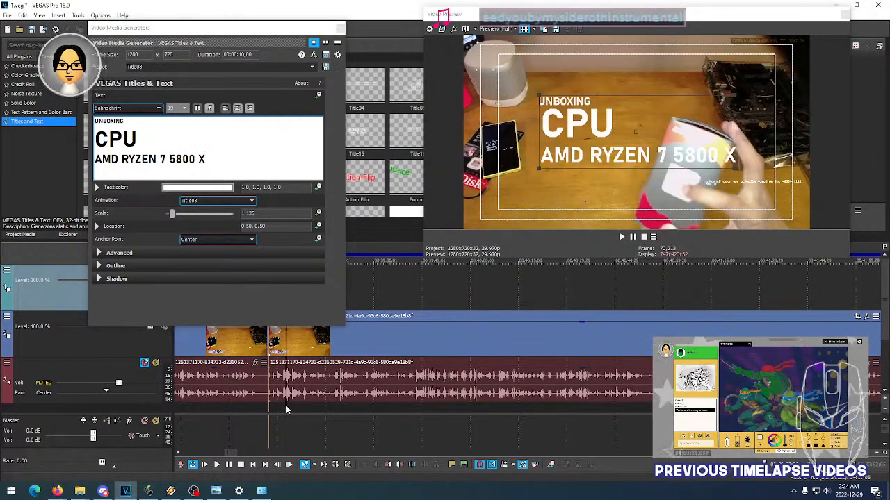
{"action": "left_click_drag", "start_coordinate": [635, 132], "coordinate": [573, 185]}
- Try font size 16 on the UNBOXING line of the title
{"action": "left_click", "coordinate": [132, 123]}
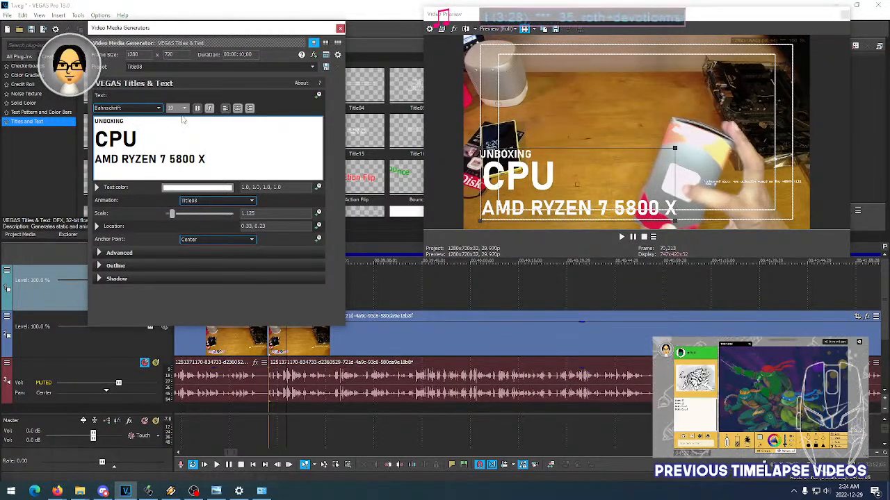
{"action": "left_click_drag", "start_coordinate": [216, 160], "coordinate": [95, 159]}
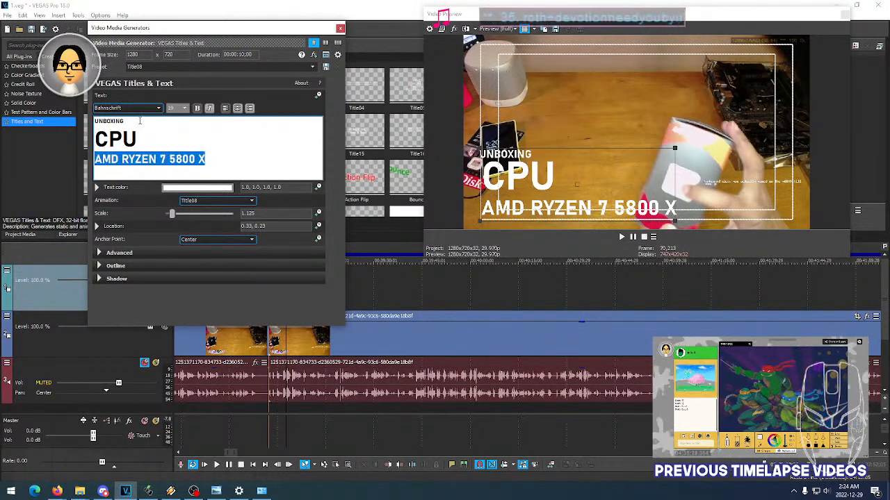
{"action": "left_click_drag", "start_coordinate": [139, 121], "coordinate": [96, 124]}
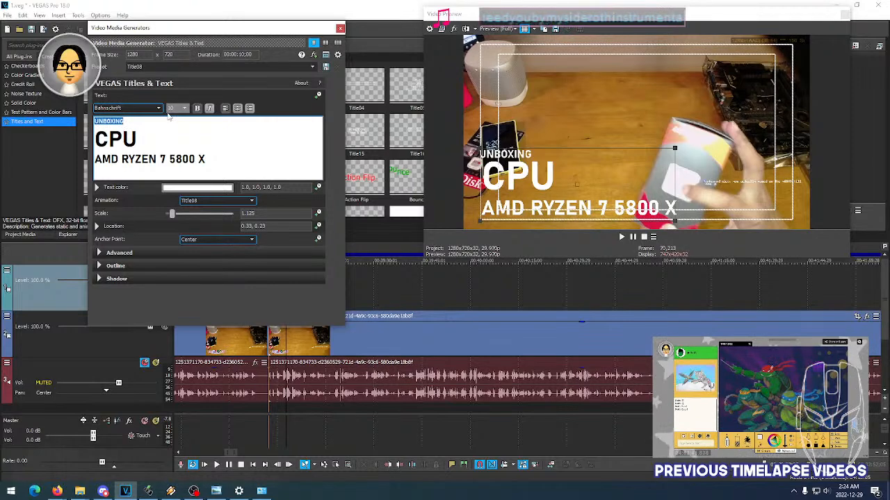
{"action": "scroll", "coordinate": [176, 108], "scroll_direction": "down", "scroll_amount": 4}
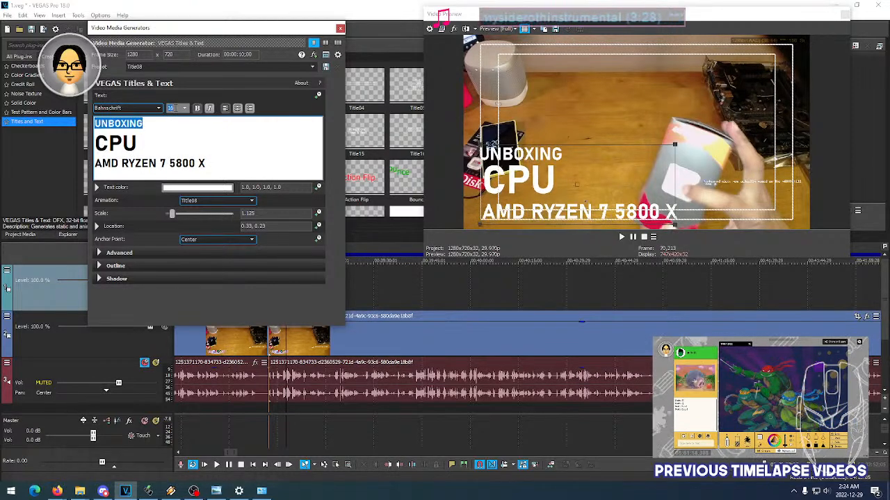
- Try font sizes 24, 20, 42 and 16 on the CPU line and reduce it to 14
{"action": "left_click_drag", "start_coordinate": [139, 143], "coordinate": [95, 144]}
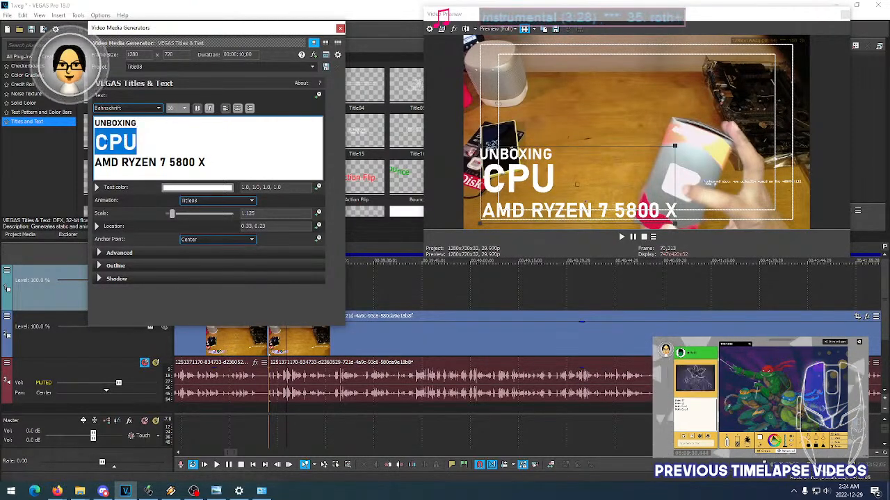
{"action": "scroll", "coordinate": [177, 108], "scroll_direction": "up", "scroll_amount": 3}
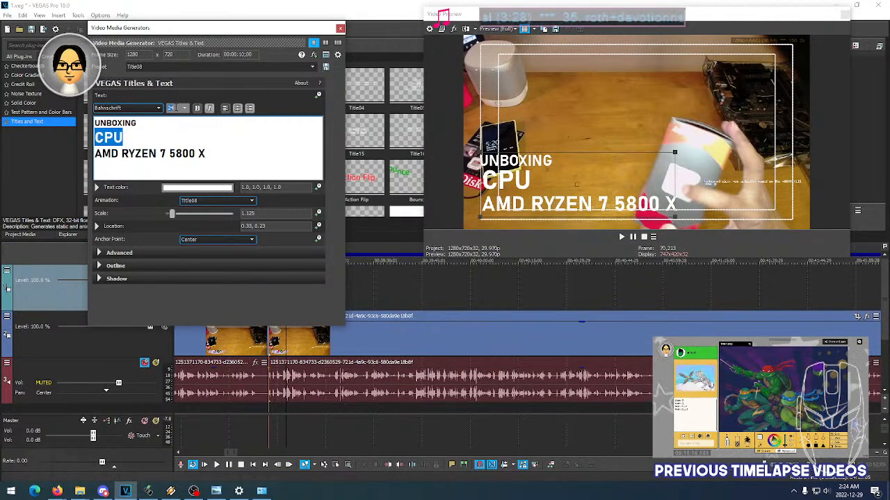
{"action": "scroll", "coordinate": [175, 109], "scroll_direction": "up", "scroll_amount": 3}
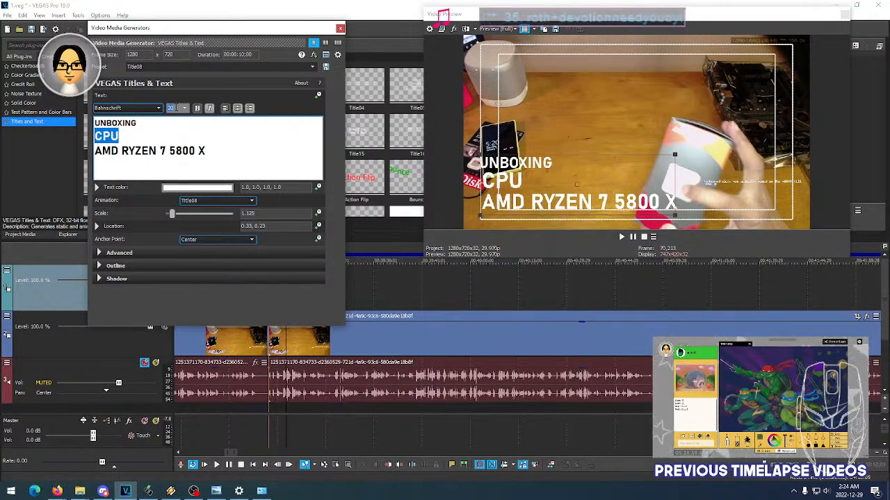
{"action": "scroll", "coordinate": [177, 108], "scroll_direction": "down", "scroll_amount": 3}
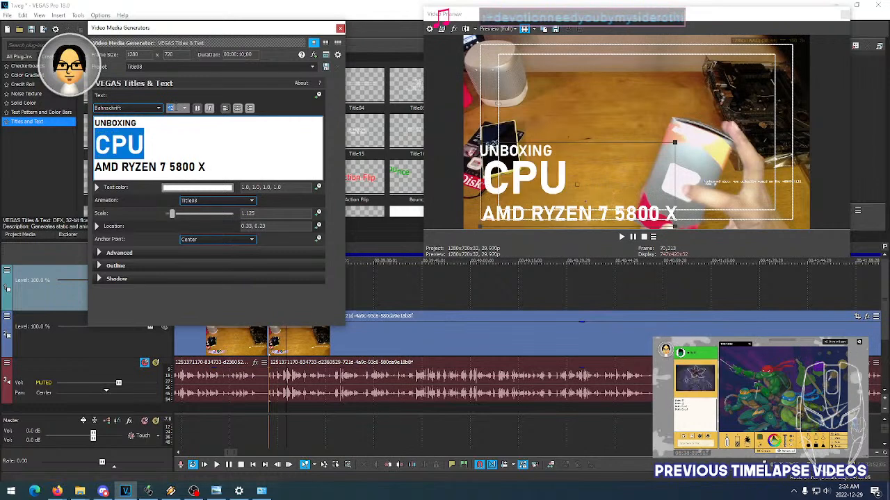
{"action": "scroll", "coordinate": [177, 108], "scroll_direction": "down", "scroll_amount": 3}
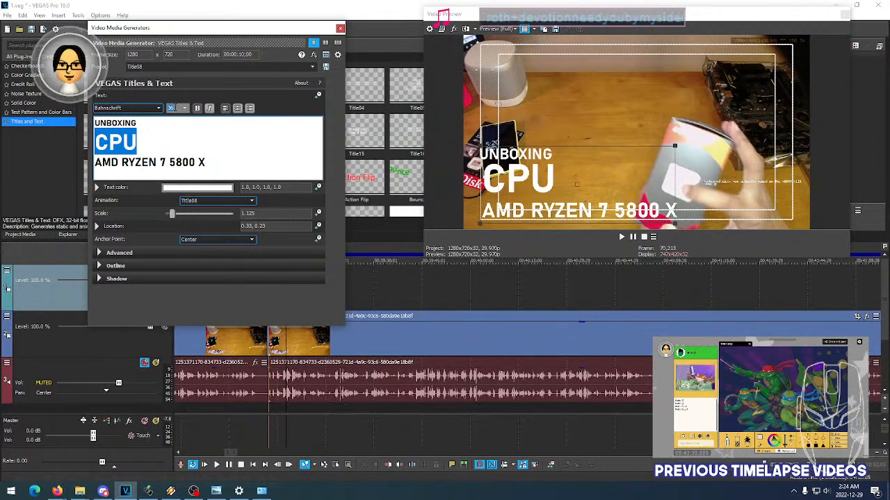
{"action": "scroll", "coordinate": [178, 108], "scroll_direction": "up", "scroll_amount": 4}
{"action": "scroll", "coordinate": [177, 108], "scroll_direction": "up", "scroll_amount": 1}
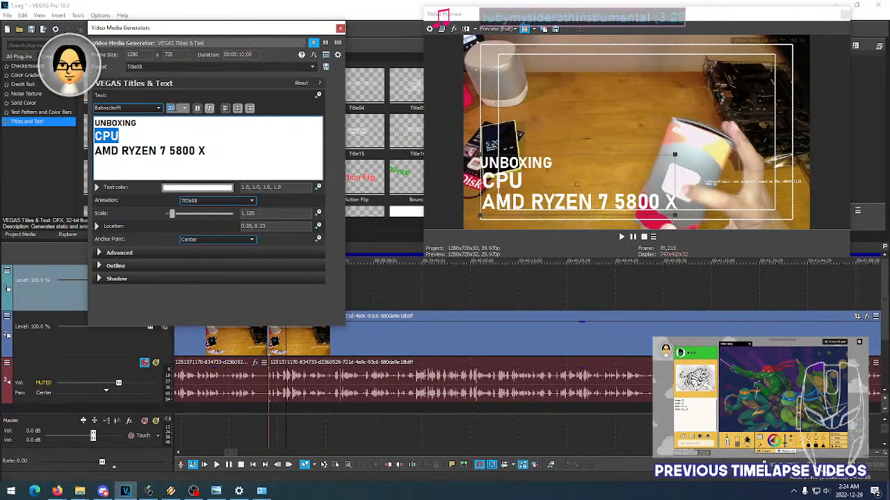
{"action": "scroll", "coordinate": [177, 108], "scroll_direction": "up", "scroll_amount": 1}
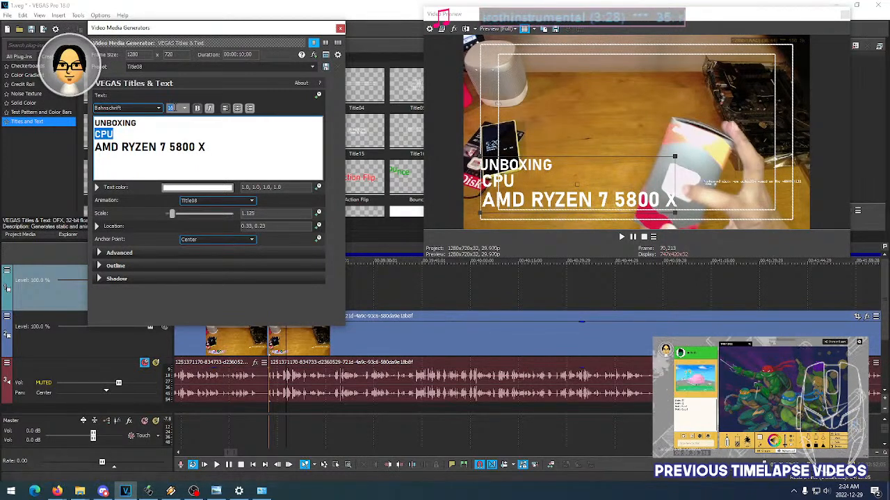
{"action": "scroll", "coordinate": [177, 108], "scroll_direction": "up", "scroll_amount": 1}
- Try font size 10 on the UNBOXING line, then size it slightly smaller than the CPU line and enlarge CPU a little
{"action": "left_click", "coordinate": [127, 123]}
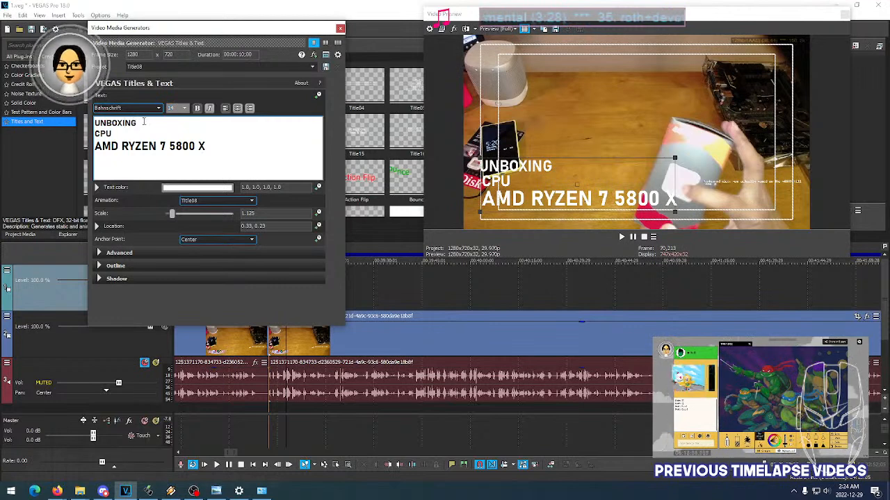
{"action": "double_click", "coordinate": [127, 123]}
{"action": "scroll", "coordinate": [178, 108], "scroll_direction": "up", "scroll_amount": 2}
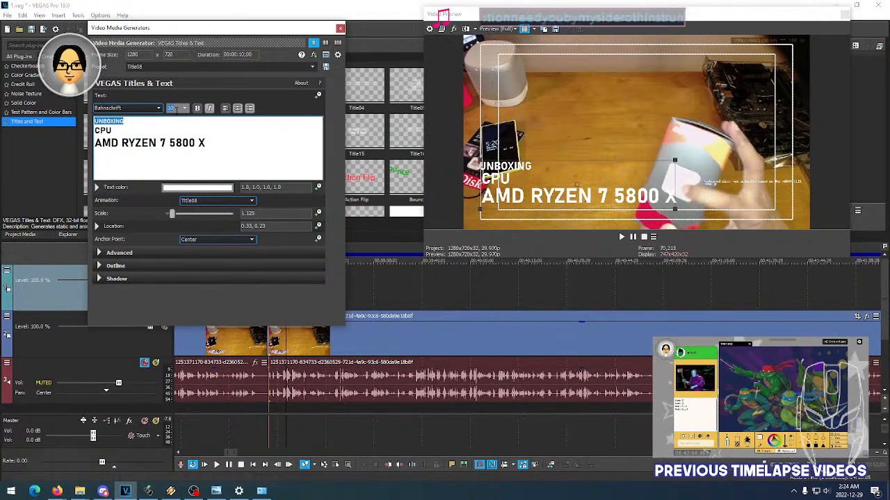
{"action": "scroll", "coordinate": [177, 108], "scroll_direction": "down", "scroll_amount": 2}
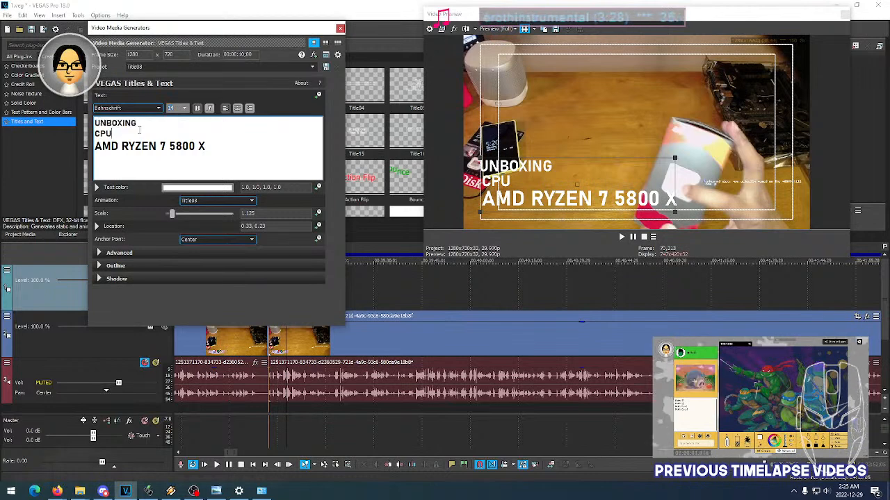
{"action": "left_click_drag", "start_coordinate": [137, 123], "coordinate": [95, 132]}
{"action": "scroll", "coordinate": [176, 108], "scroll_direction": "up", "scroll_amount": 1}
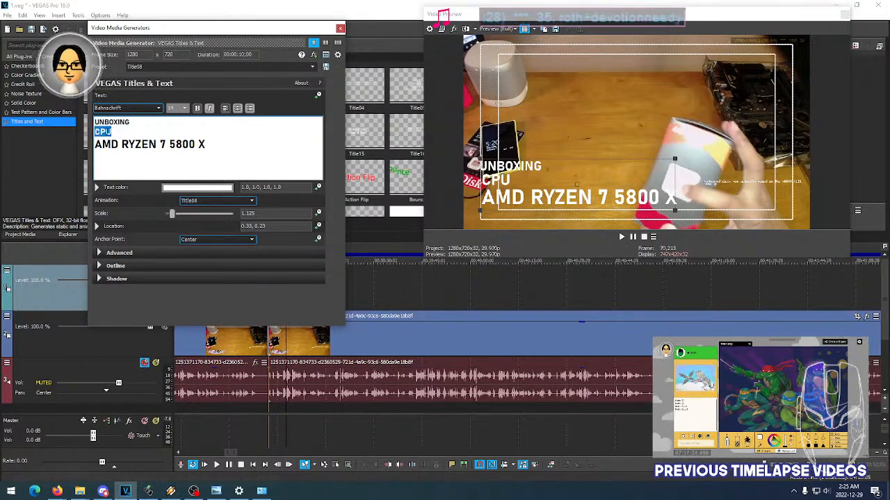
{"action": "scroll", "coordinate": [173, 109], "scroll_direction": "down", "scroll_amount": 1}
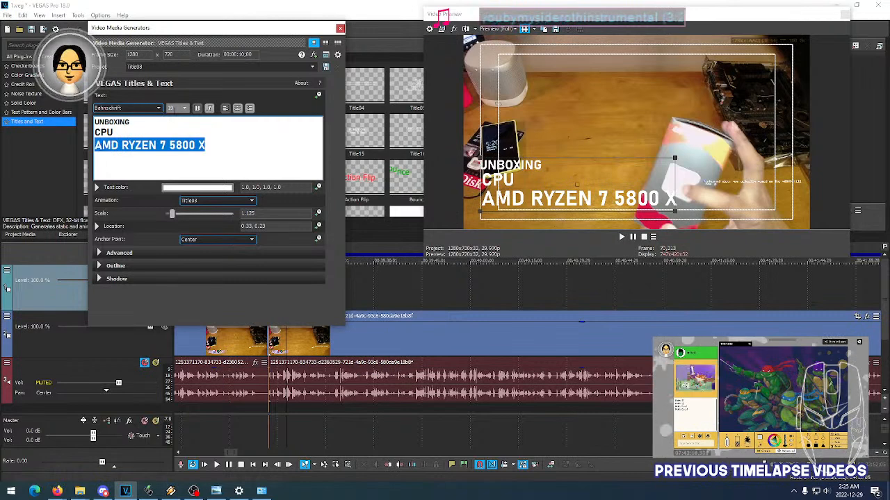
- Set the AMD RYZEN 7 5800 X line to font size 10 and move the title to location 0.20, 0.16 in the frame's lower-left corner
{"action": "scroll", "coordinate": [173, 108], "scroll_direction": "up", "scroll_amount": 4}
{"action": "scroll", "coordinate": [174, 108], "scroll_direction": "up", "scroll_amount": 3}
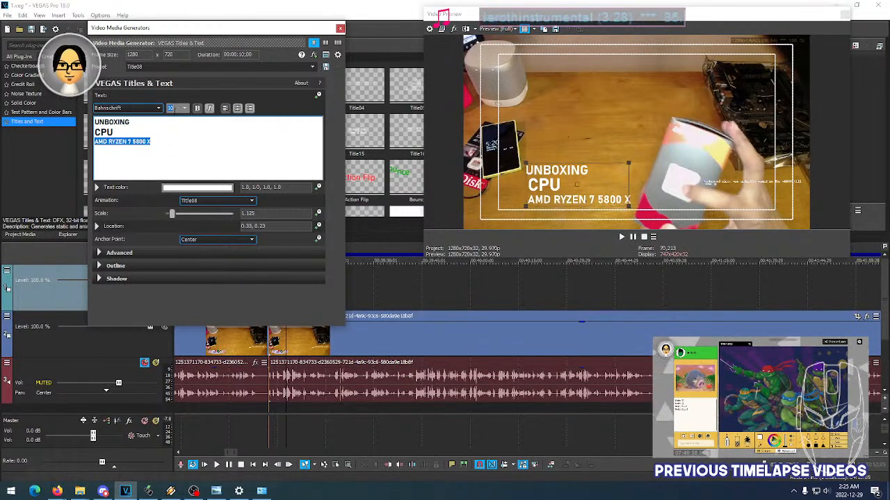
{"action": "scroll", "coordinate": [174, 108], "scroll_direction": "down", "scroll_amount": 1}
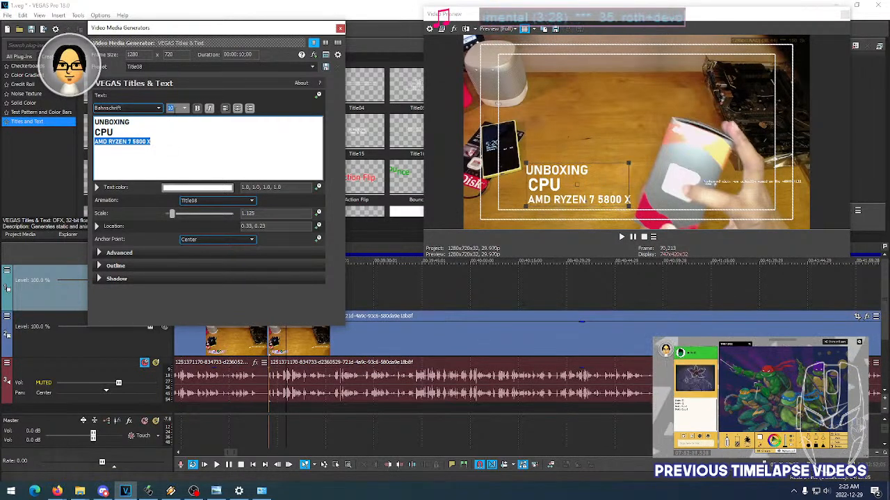
{"action": "left_click_drag", "start_coordinate": [566, 184], "coordinate": [530, 200]}
- Tighten the CPU title's line spacing to 0.725 in the advanced text settings and close the title editor
{"action": "left_click", "coordinate": [99, 253]}
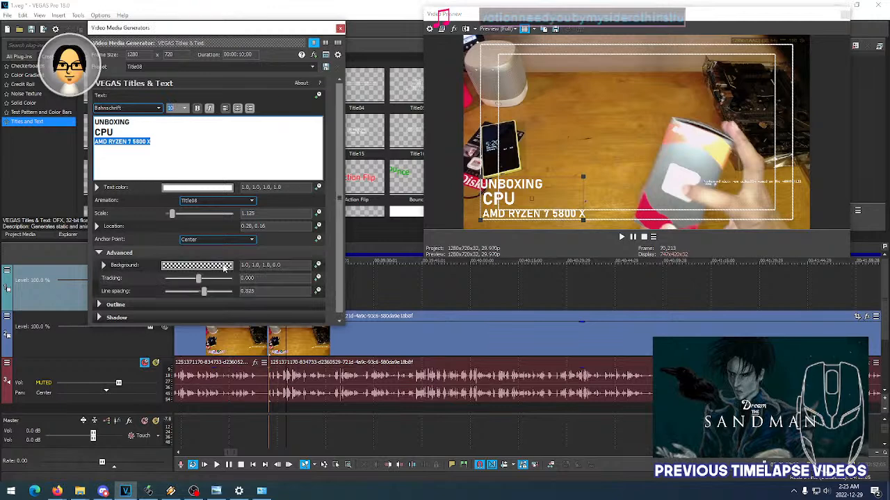
{"action": "scroll", "coordinate": [271, 291], "scroll_direction": "down", "scroll_amount": 1}
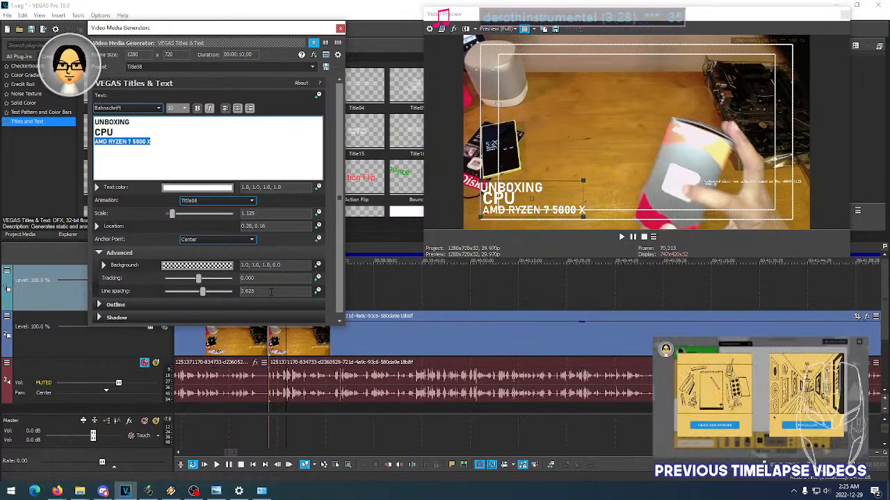
{"action": "scroll", "coordinate": [271, 292], "scroll_direction": "up", "scroll_amount": 1}
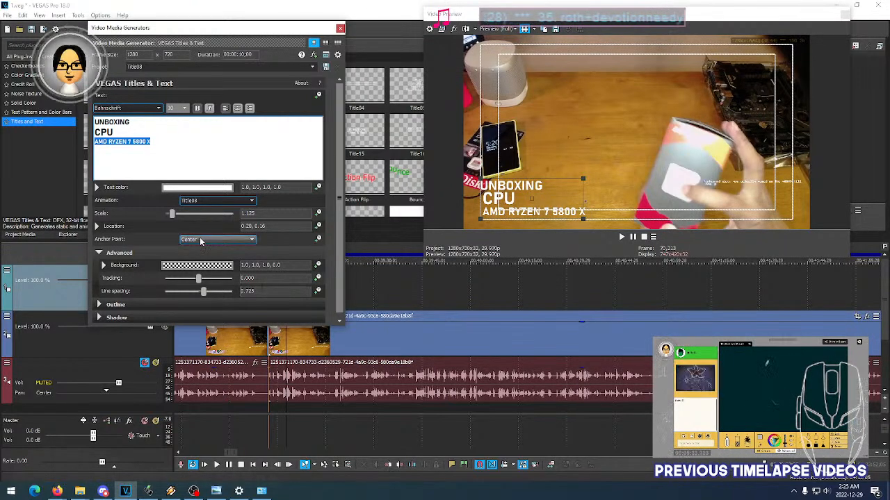
{"action": "left_click", "coordinate": [341, 28]}
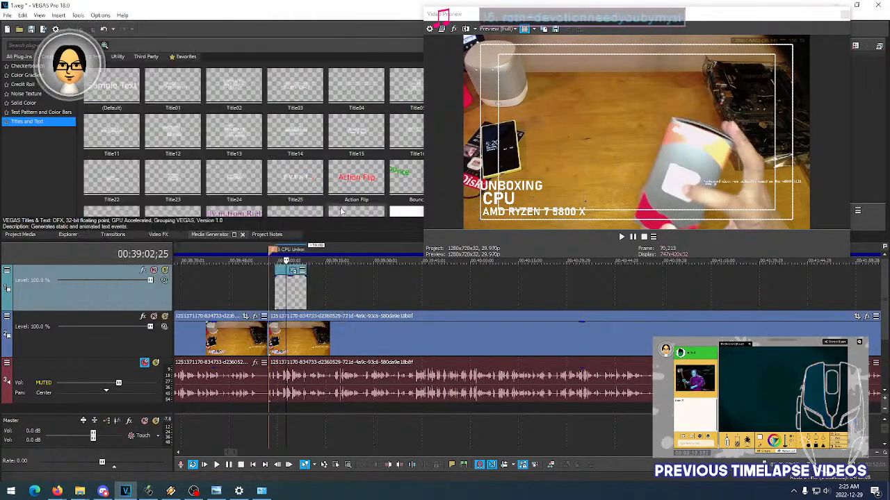
- Copy the UNBOXING MOTHERBOARD title event at the Motherboard Unbox marker
{"action": "left_click_drag", "start_coordinate": [225, 452], "coordinate": [194, 453]}
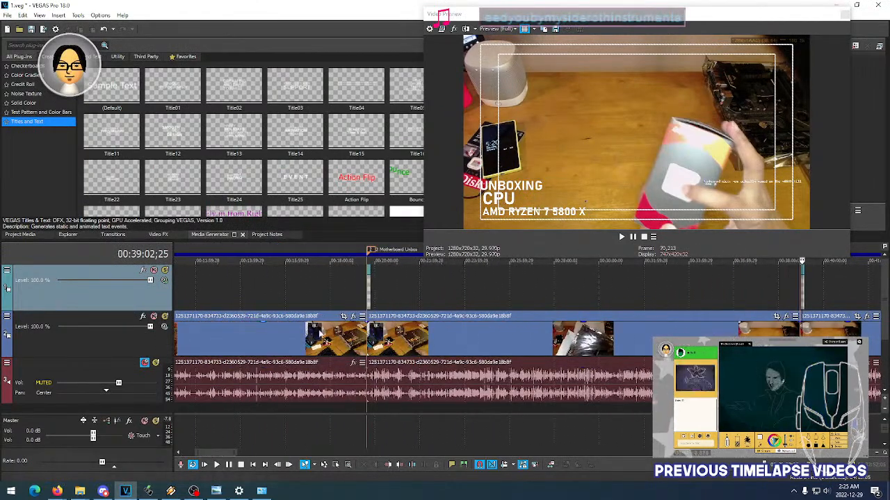
{"action": "left_click", "coordinate": [369, 302]}
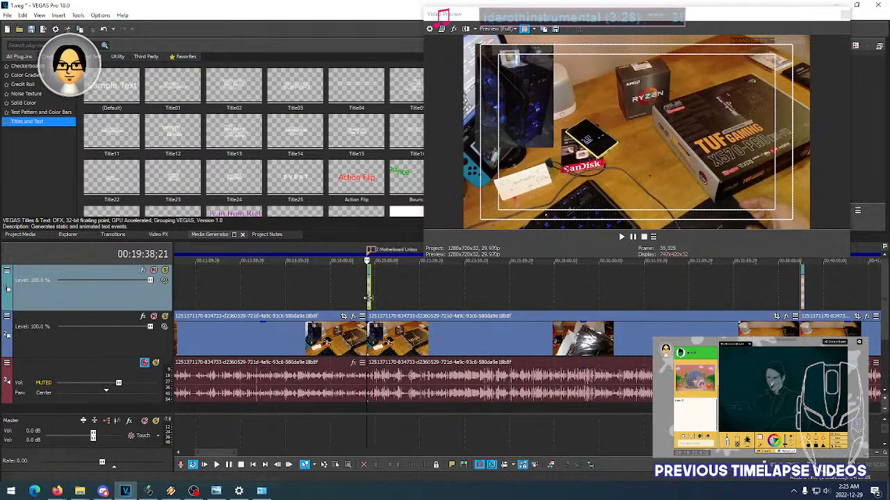
{"action": "scroll", "coordinate": [369, 298], "scroll_direction": "up", "scroll_amount": 5}
{"action": "left_click", "coordinate": [560, 292]}
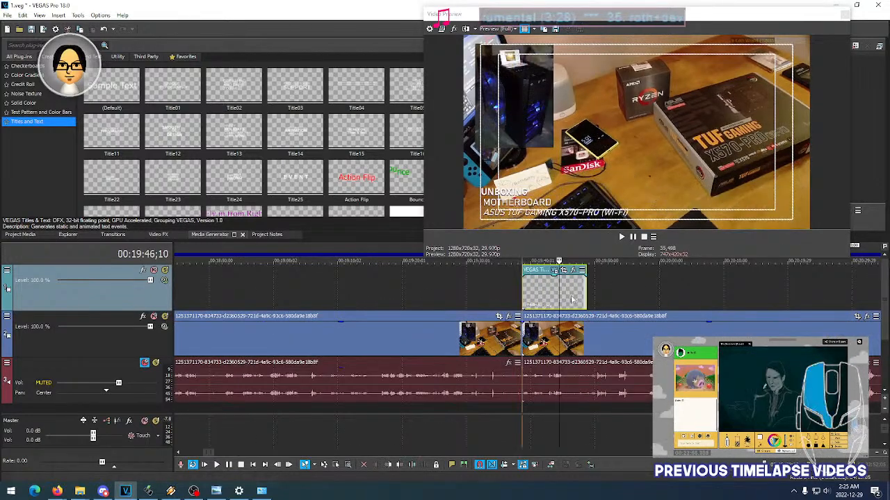
{"action": "left_click", "coordinate": [571, 298]}
{"action": "right_click", "coordinate": [555, 290]}
{"action": "left_click", "coordinate": [568, 239]}
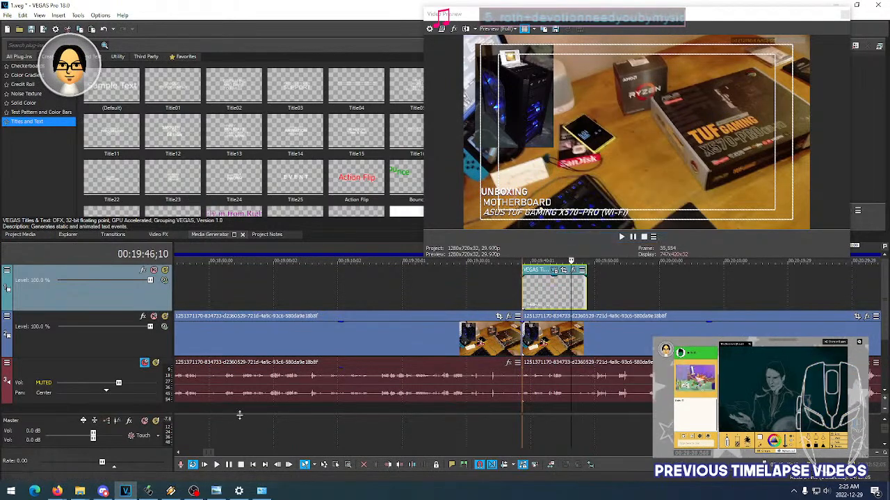
- Paste the copied title just after the existing CPU title, creating a new copy of the source media
{"action": "left_click_drag", "start_coordinate": [209, 452], "coordinate": [230, 453]}
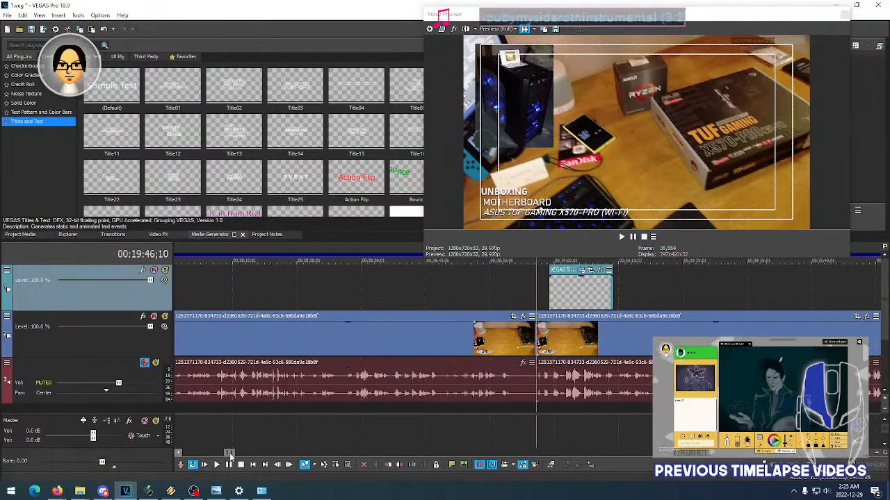
{"action": "left_click", "coordinate": [619, 298]}
{"action": "right_click", "coordinate": [620, 297]}
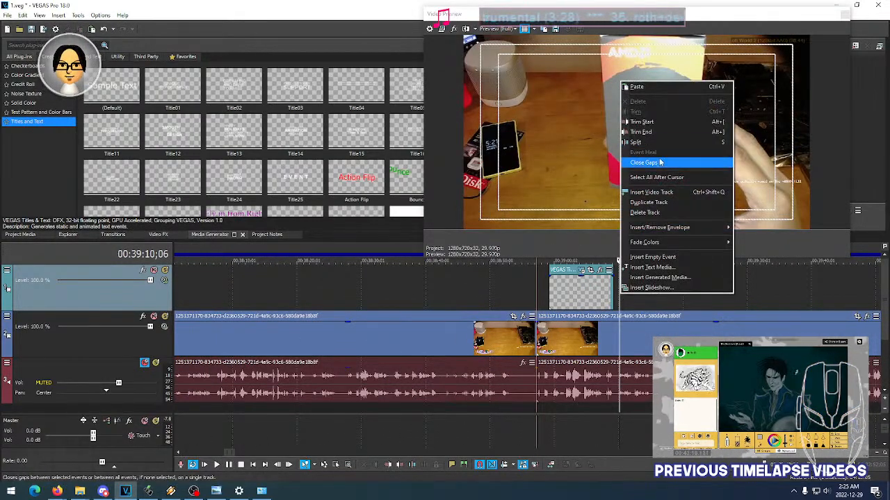
{"action": "left_click", "coordinate": [635, 87]}
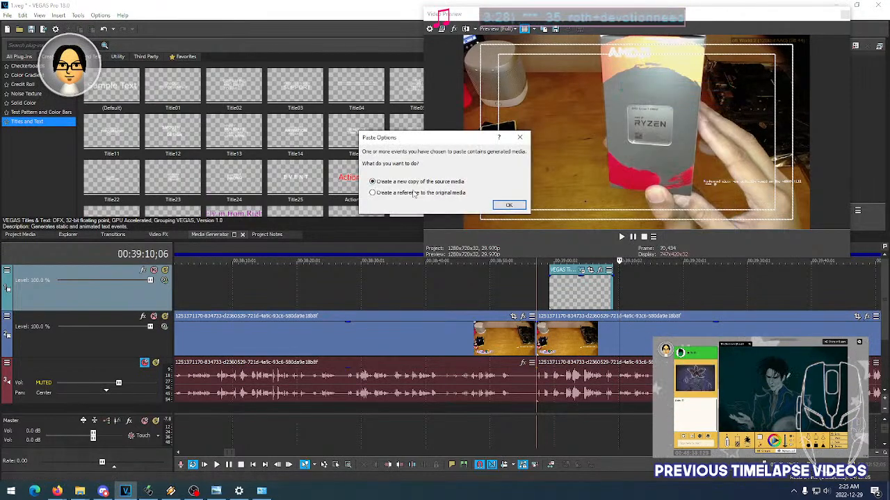
{"action": "left_click", "coordinate": [509, 205]}
- Open the pasted title's generated media settings and replace the MOTHERBOARD line with CPU
{"action": "left_click", "coordinate": [631, 295]}
{"action": "left_click", "coordinate": [651, 292]}
{"action": "left_click", "coordinate": [658, 285]}
{"action": "left_click", "coordinate": [652, 271]}
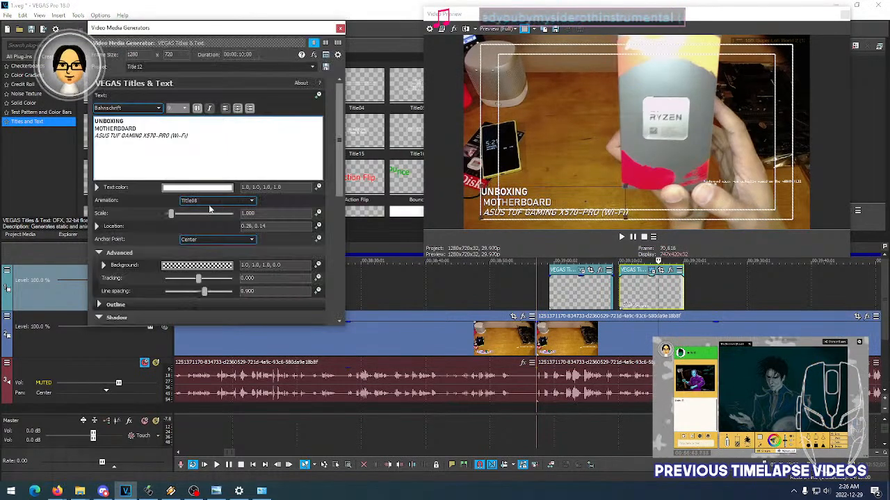
{"action": "left_click_drag", "start_coordinate": [98, 128], "coordinate": [137, 128]}
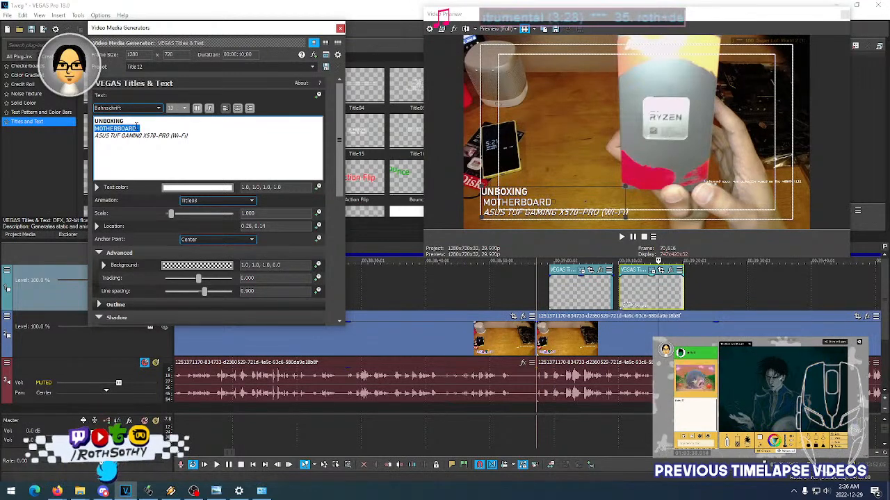
{"action": "type", "text": "CPU"}
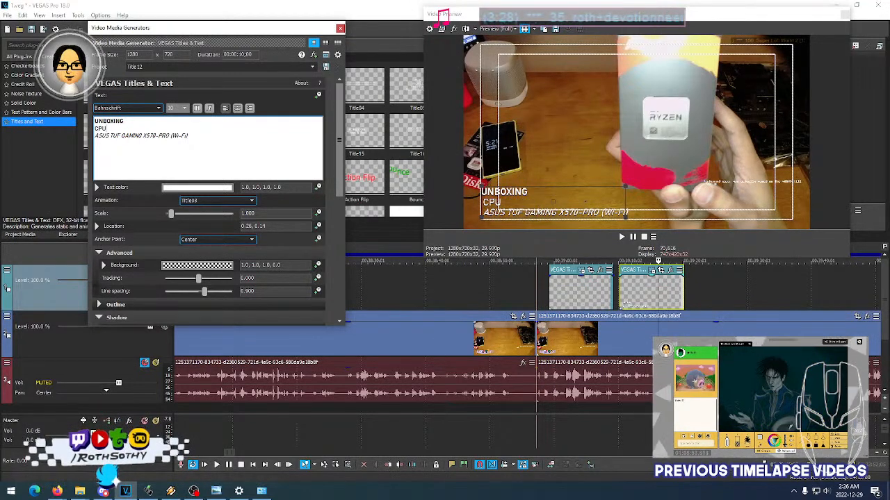
- Replace the pasted title's italic third line with AMD RYZEN 7 5800 X
{"action": "left_click", "coordinate": [188, 137]}
{"action": "left_click_drag", "start_coordinate": [187, 136], "coordinate": [95, 136]}
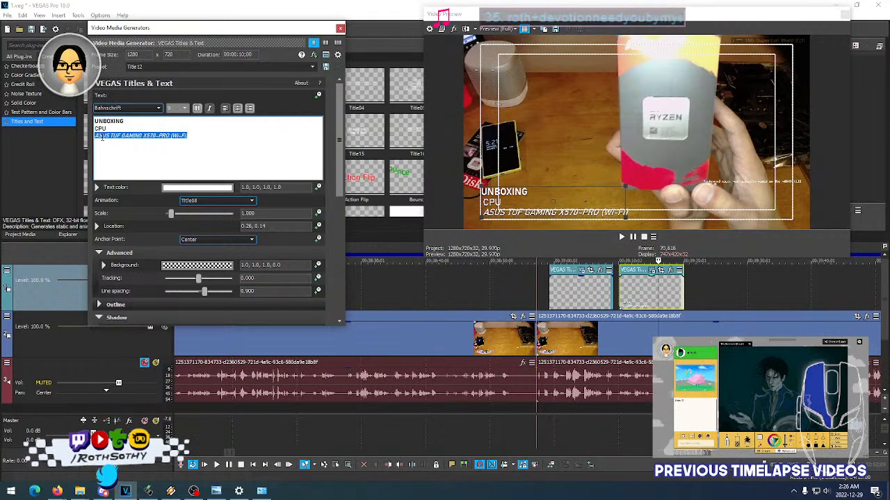
{"action": "type", "text": "AMD RYZEN"}
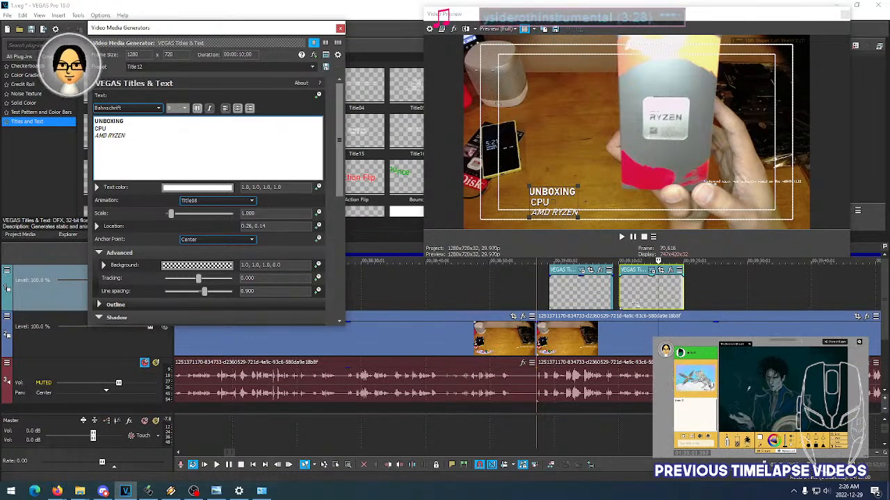
{"action": "type", "text": "7 5800"}
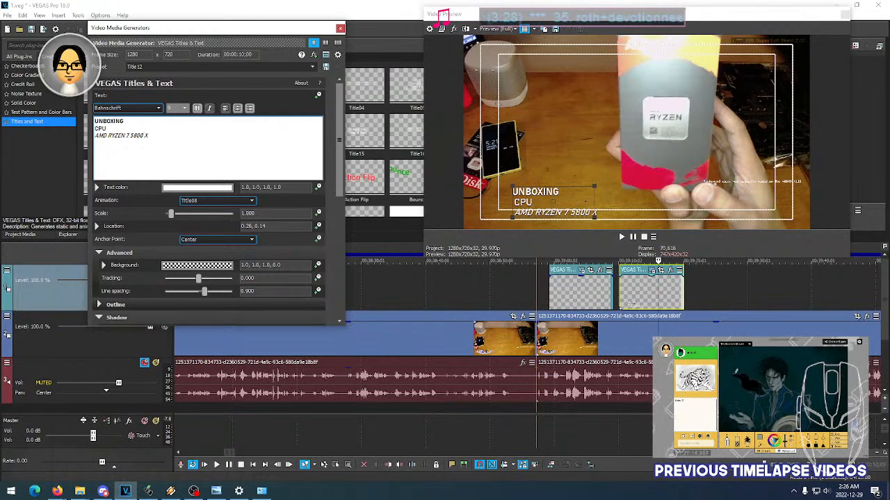
{"action": "type", "text": " X"}
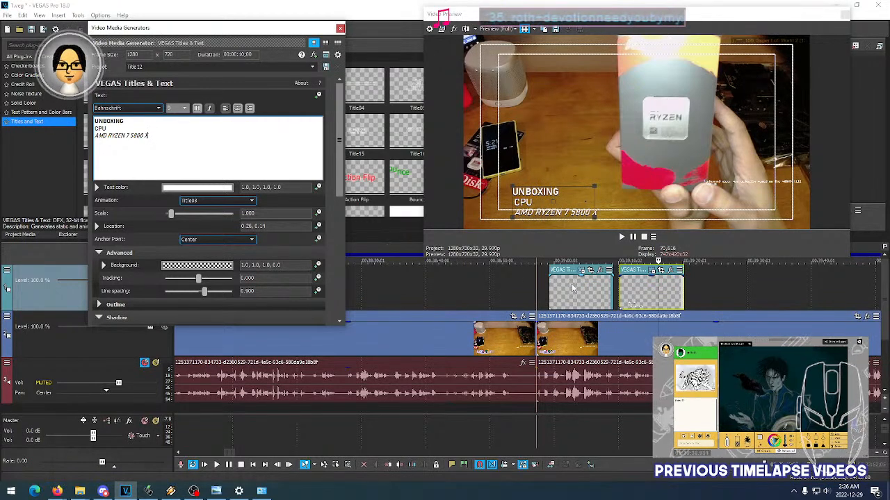
- Compare the text size, style and position of the two CPU titles at several points of their events
{"action": "left_click", "coordinate": [572, 287]}
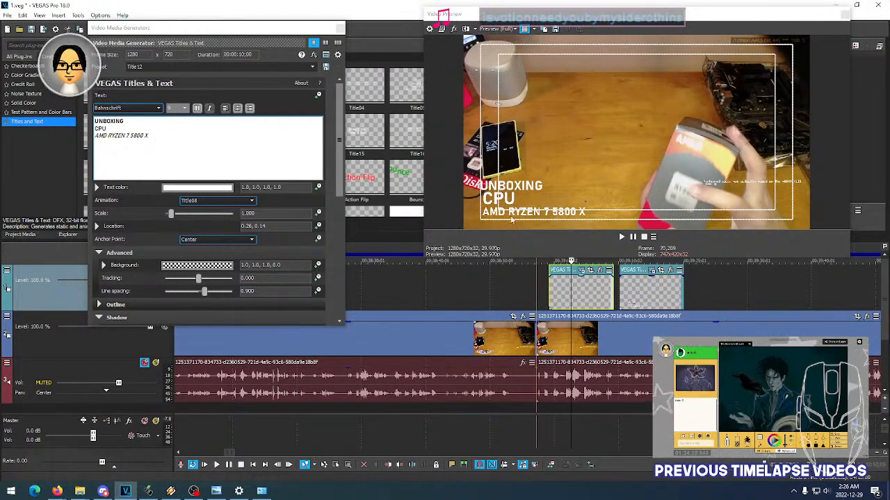
{"action": "left_click", "coordinate": [586, 299]}
{"action": "left_click", "coordinate": [549, 292]}
{"action": "left_click", "coordinate": [572, 292]}
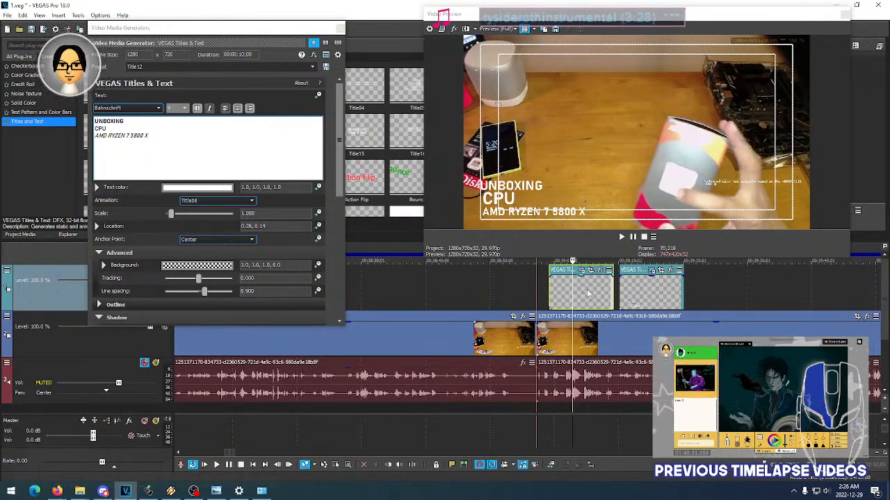
{"action": "left_click", "coordinate": [593, 292]}
{"action": "left_click", "coordinate": [598, 292]}
{"action": "left_click", "coordinate": [600, 292]}
{"action": "left_click", "coordinate": [625, 292]}
{"action": "left_click", "coordinate": [638, 293]}
{"action": "left_click", "coordinate": [650, 292]}
{"action": "left_click", "coordinate": [662, 292]}
{"action": "left_click", "coordinate": [633, 295]}
{"action": "left_click", "coordinate": [625, 297]}
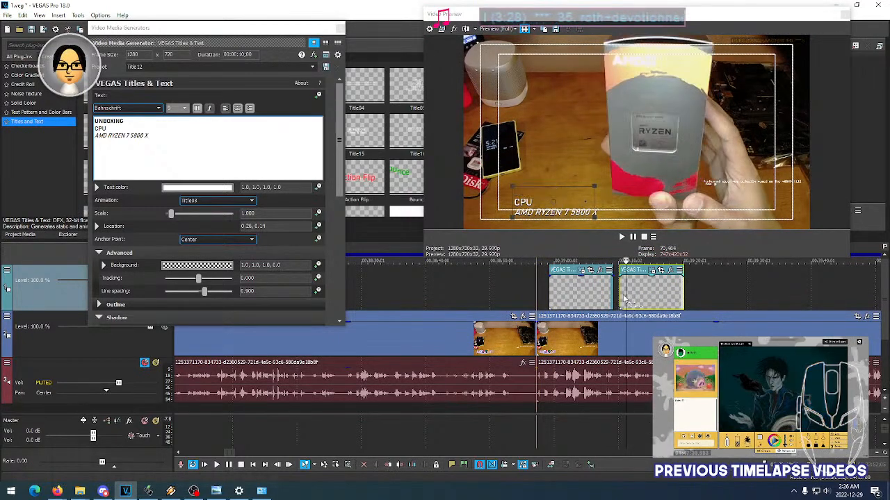
{"action": "left_click", "coordinate": [620, 297]}
{"action": "left_click", "coordinate": [590, 297]}
{"action": "left_click", "coordinate": [566, 298]}
{"action": "left_click", "coordinate": [571, 297]}
{"action": "left_click", "coordinate": [574, 297]}
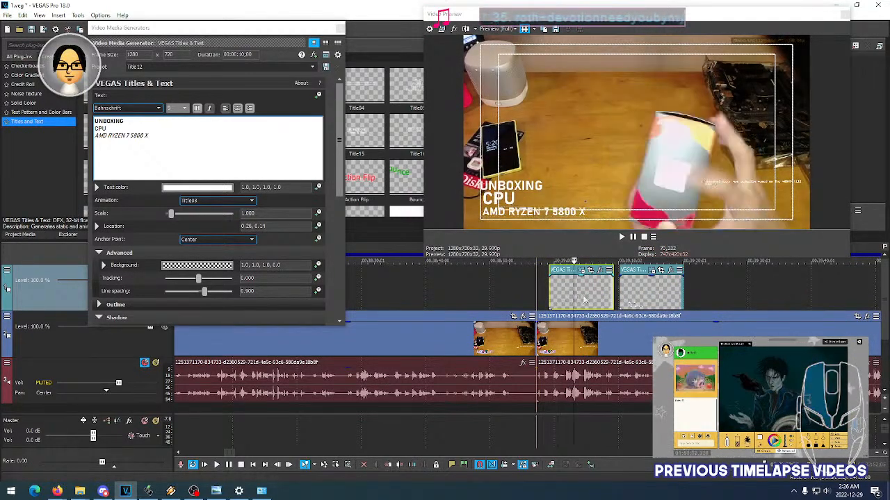
- Play both CPU titles alternately from their starts to compare their opening animations
{"action": "left_click", "coordinate": [549, 296]}
{"action": "key", "text": "space"}
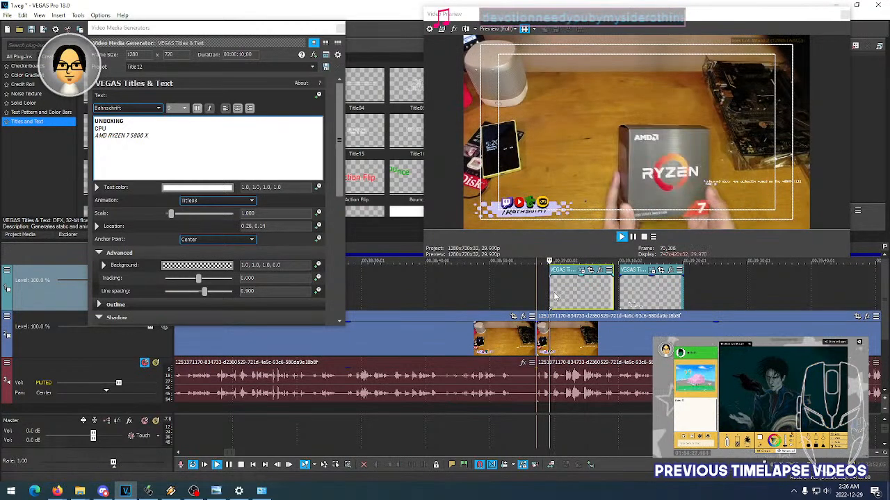
{"action": "left_click", "coordinate": [622, 303]}
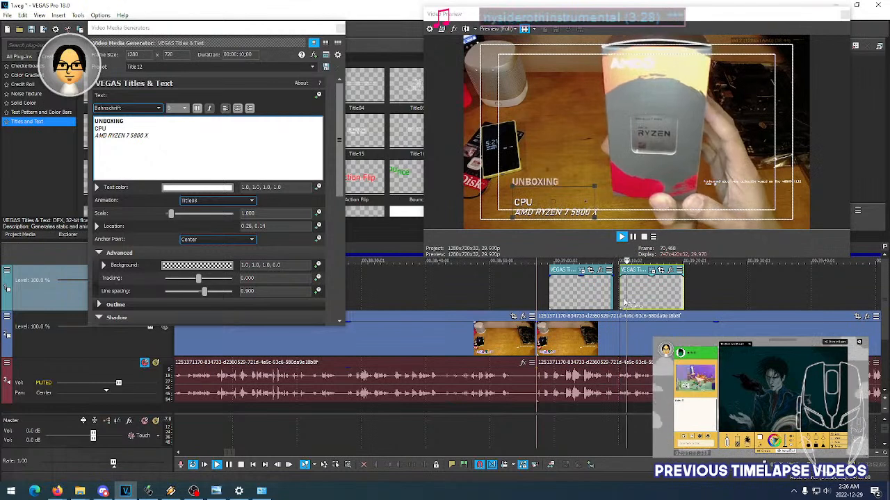
{"action": "key", "text": "space"}
{"action": "left_click", "coordinate": [556, 297]}
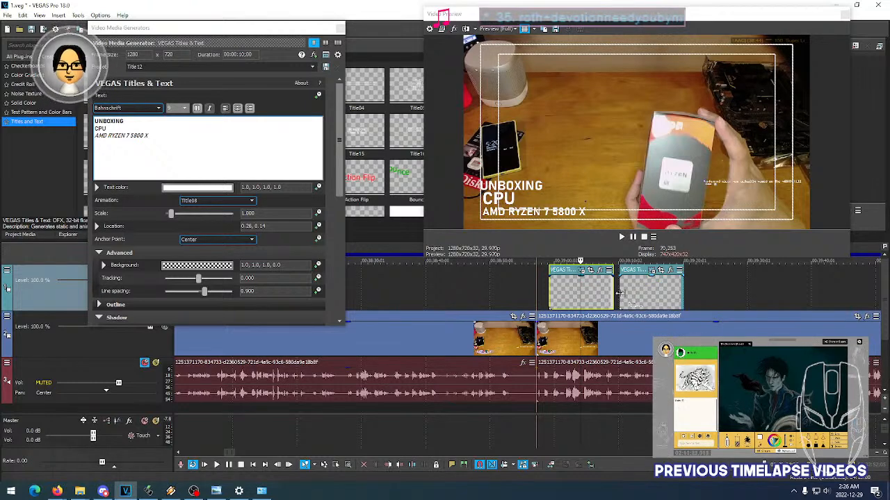
{"action": "left_click", "coordinate": [620, 293]}
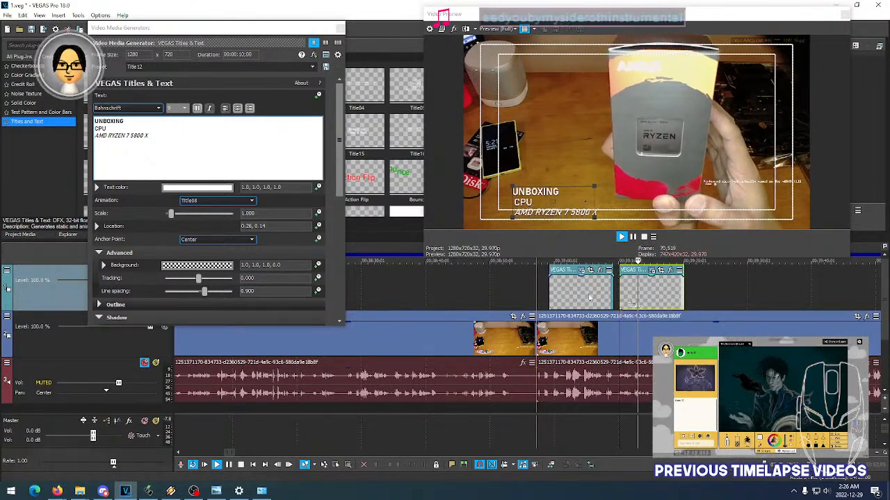
{"action": "left_click", "coordinate": [546, 297]}
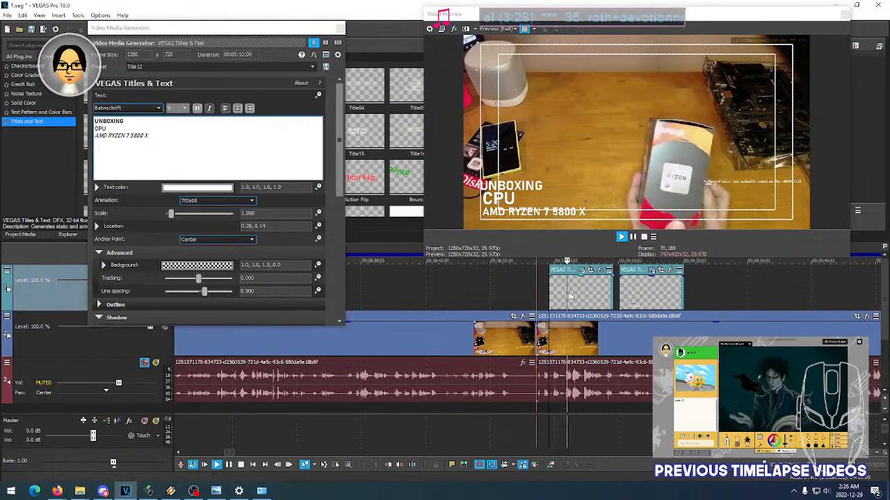
{"action": "left_click", "coordinate": [623, 296]}
{"action": "key", "text": "space"}
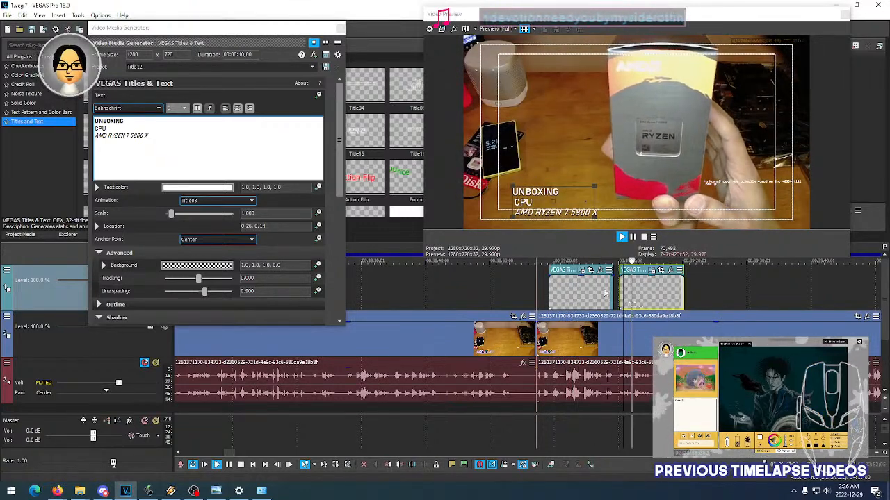
{"action": "key", "text": "space"}
{"action": "left_click", "coordinate": [551, 291]}
{"action": "key", "text": "space"}
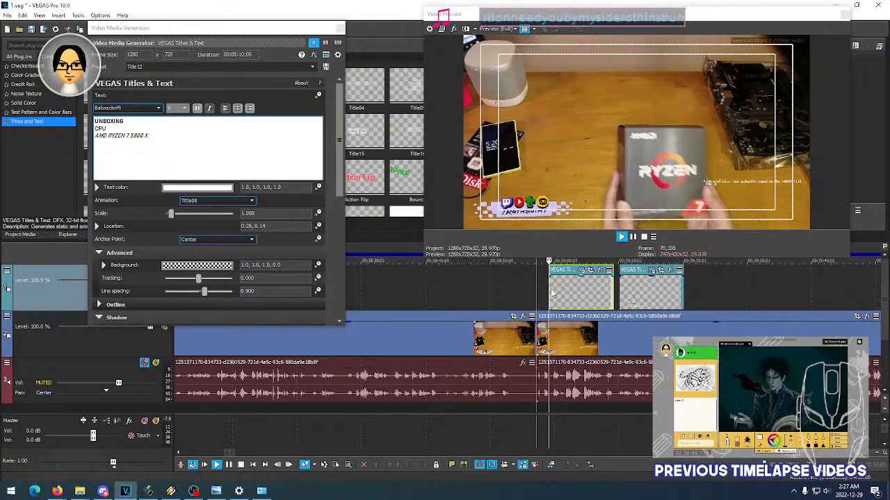
{"action": "left_click", "coordinate": [632, 292]}
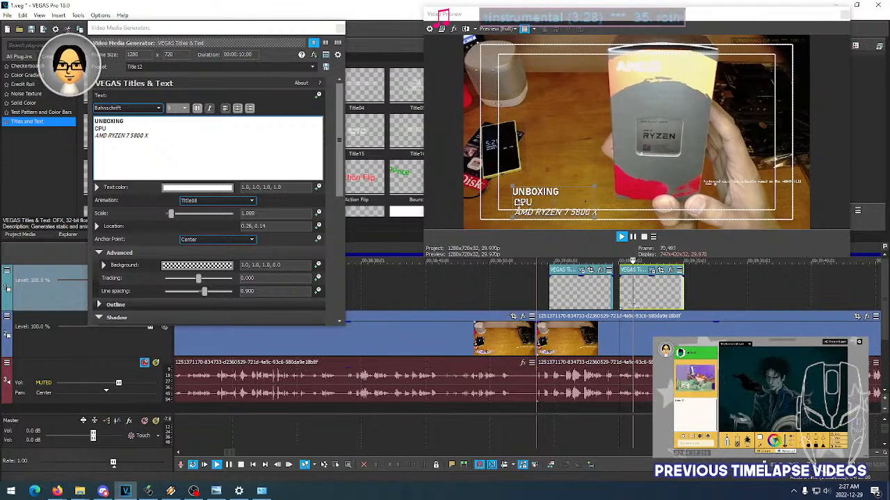
{"action": "left_click", "coordinate": [556, 292]}
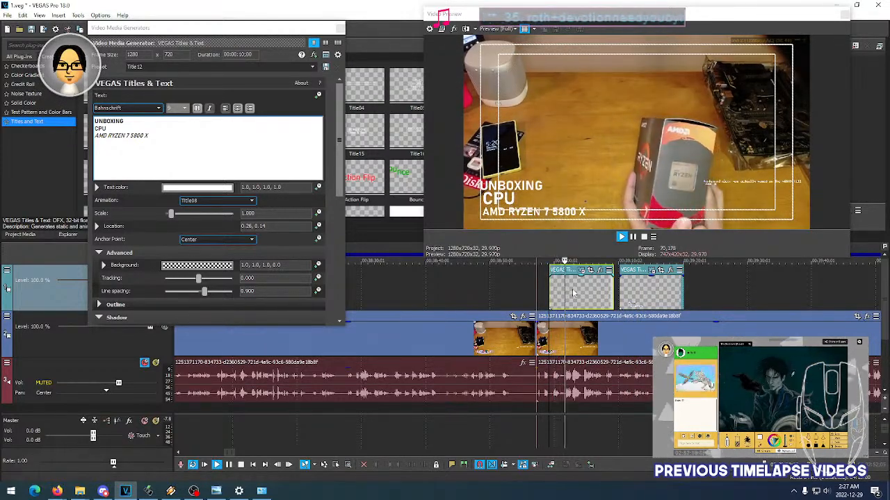
- Move the original CPU title earlier on the track and shift the pasted title into its place near the CPU clip's start
{"action": "left_click_drag", "start_coordinate": [573, 292], "coordinate": [487, 291]}
{"action": "left_click_drag", "start_coordinate": [641, 299], "coordinate": [563, 297]}
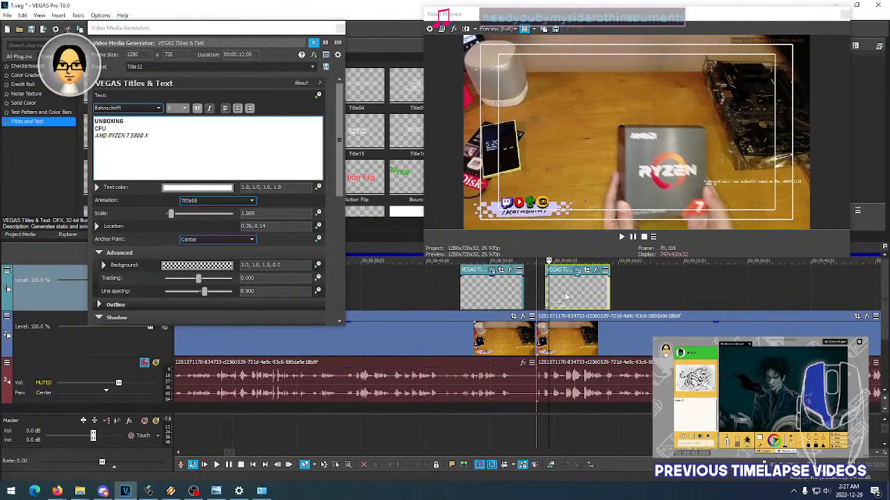
{"action": "key", "text": "space"}
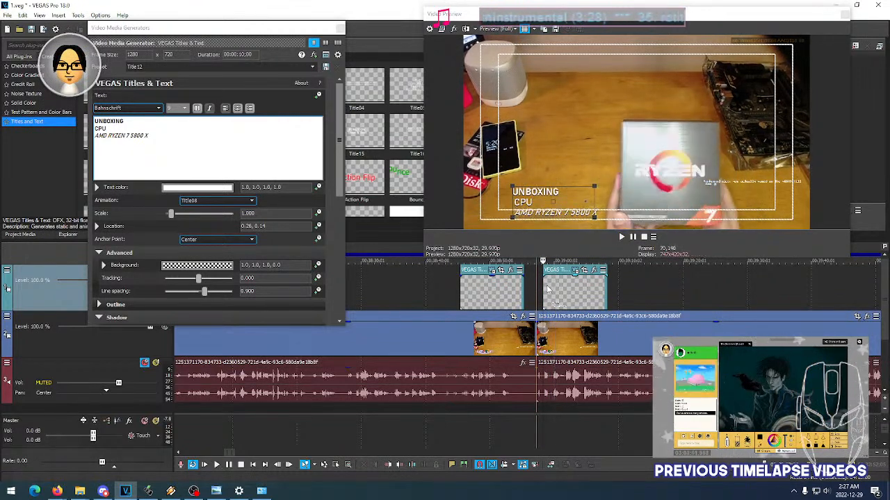
- Reposition the pasted CPU title in the frame to location 0.17, 0.13 and play it back
{"action": "key", "text": "space"}
{"action": "left_click", "coordinate": [497, 287]}
{"action": "left_click", "coordinate": [576, 284]}
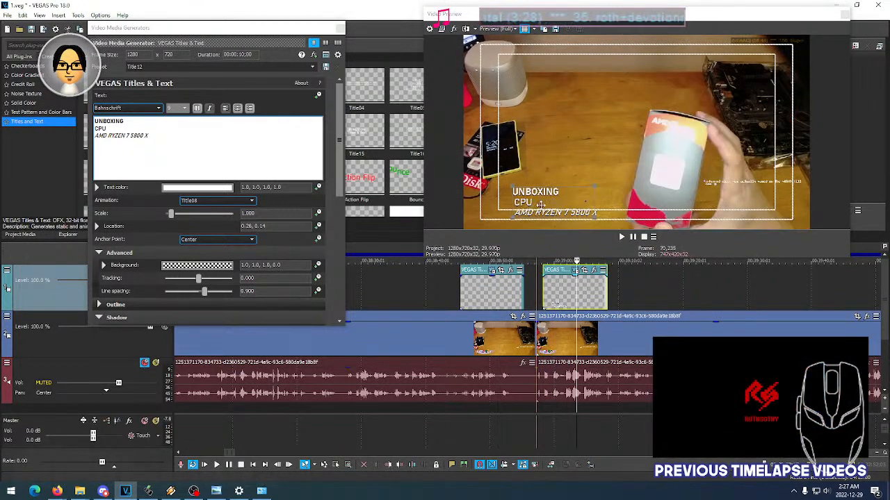
{"action": "left_click_drag", "start_coordinate": [551, 202], "coordinate": [522, 203]}
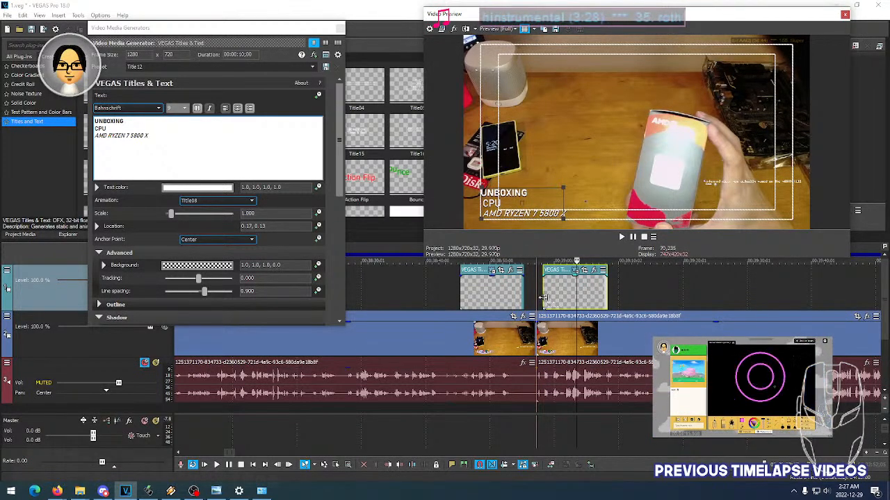
{"action": "key", "text": "space"}
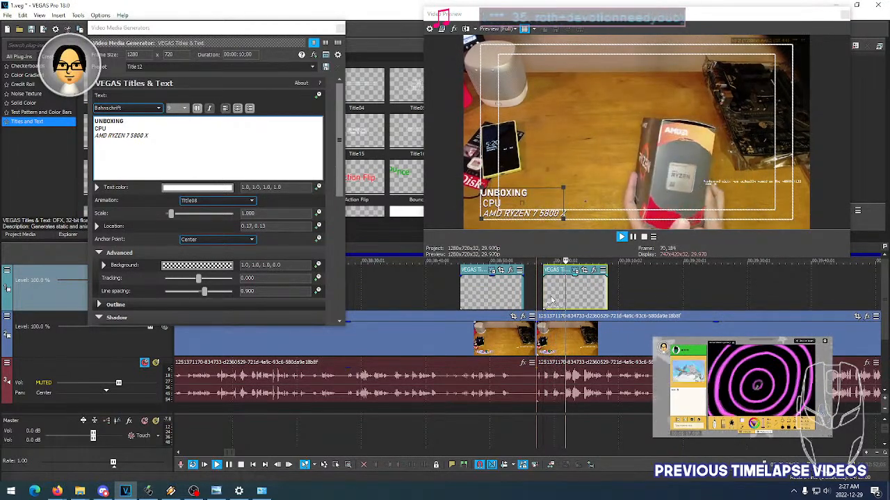
{"action": "key", "text": "space"}
- Compare the original CPU title's placement with the pasted one, and delete the original title from the track
{"action": "left_click", "coordinate": [503, 293]}
{"action": "left_click", "coordinate": [473, 293]}
{"action": "left_click", "coordinate": [492, 294]}
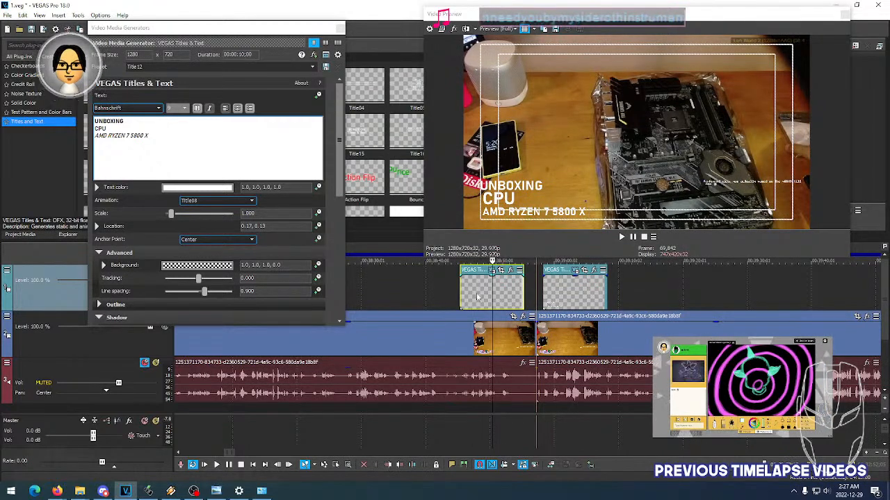
{"action": "left_click_drag", "start_coordinate": [477, 295], "coordinate": [643, 297]}
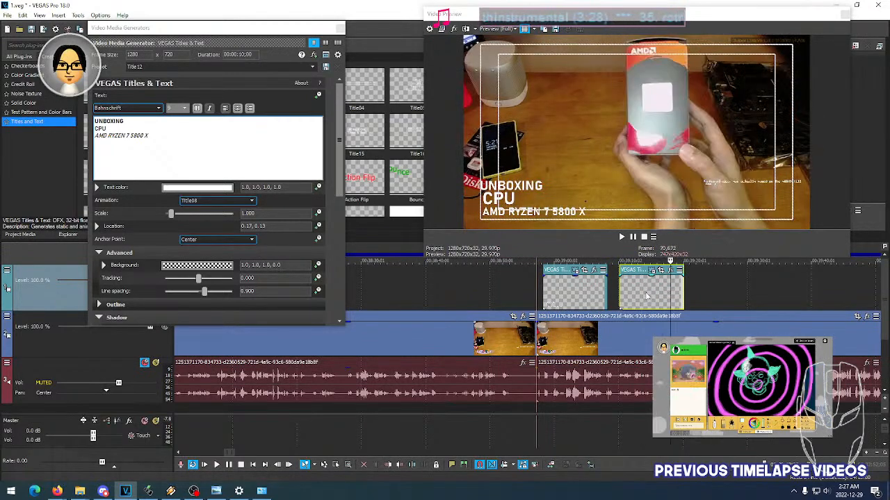
{"action": "key", "text": "Delete"}
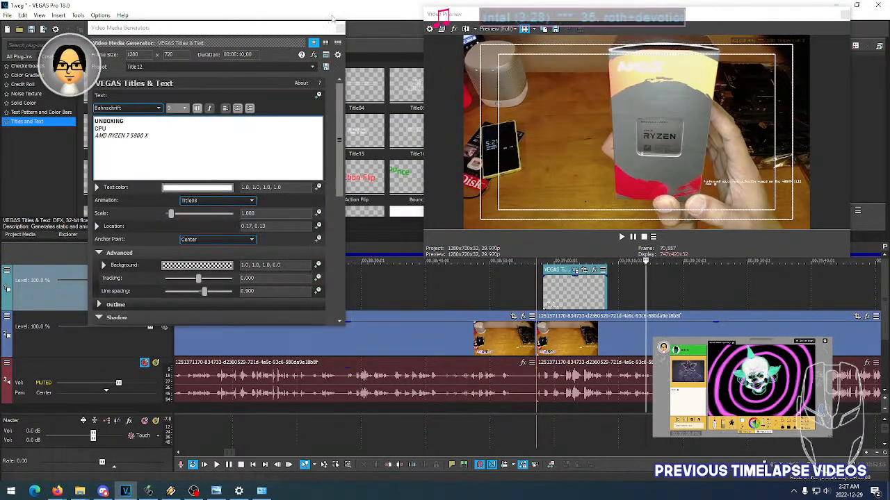
{"action": "left_click", "coordinate": [339, 28]}
- Resize the video preview to uncover the timeline markers and replay the remaining CPU title's opening
{"action": "left_click", "coordinate": [546, 286]}
{"action": "key", "text": "space"}
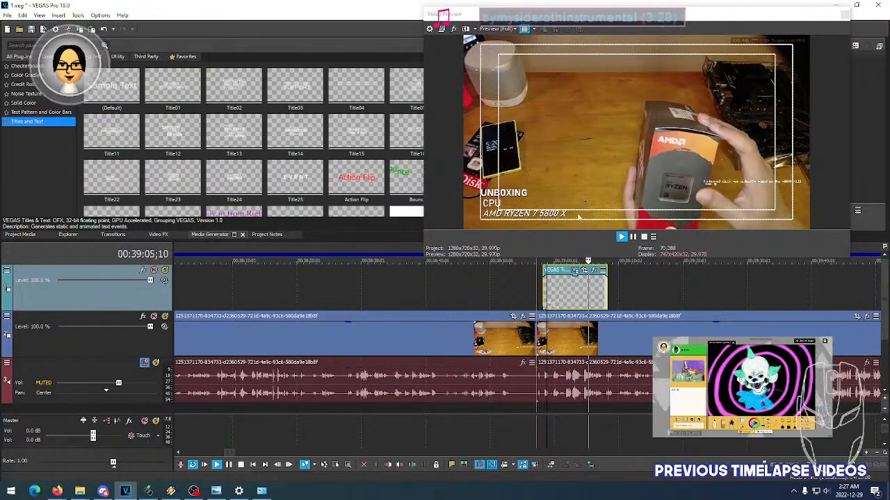
{"action": "left_click_drag", "start_coordinate": [425, 258], "coordinate": [383, 231]}
{"action": "left_click", "coordinate": [551, 288]}
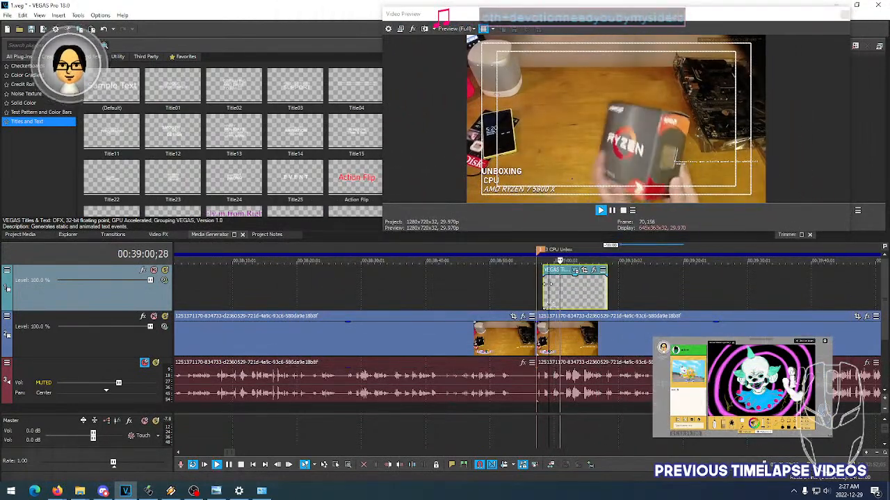
{"action": "left_click", "coordinate": [546, 288]}
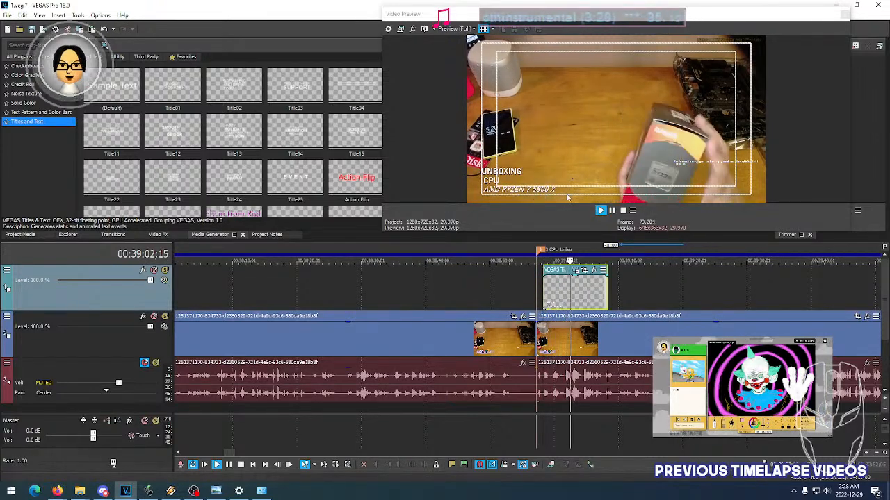
{"action": "key", "text": "space"}
{"action": "left_click", "coordinate": [560, 284]}
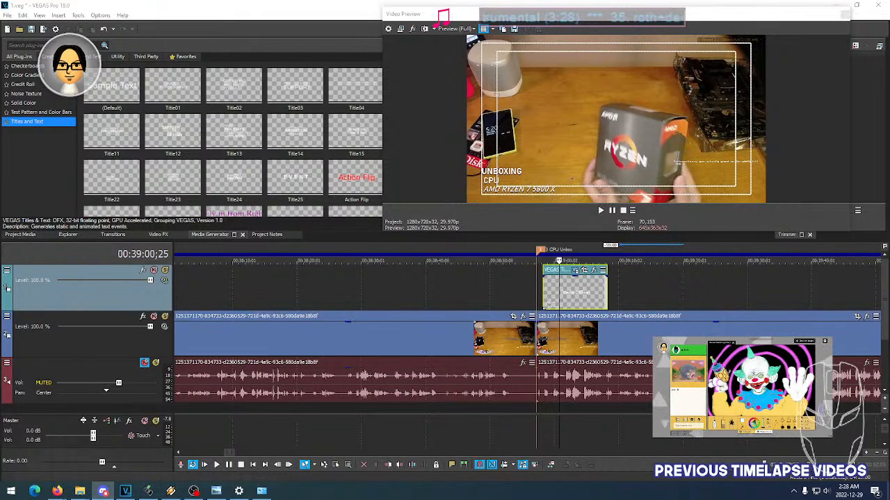
- Correct the CPU title's third line to AMD RYZEN 7 5800X
{"action": "left_click", "coordinate": [576, 272]}
{"action": "left_click", "coordinate": [145, 136]}
{"action": "key", "text": "BackSpace"}
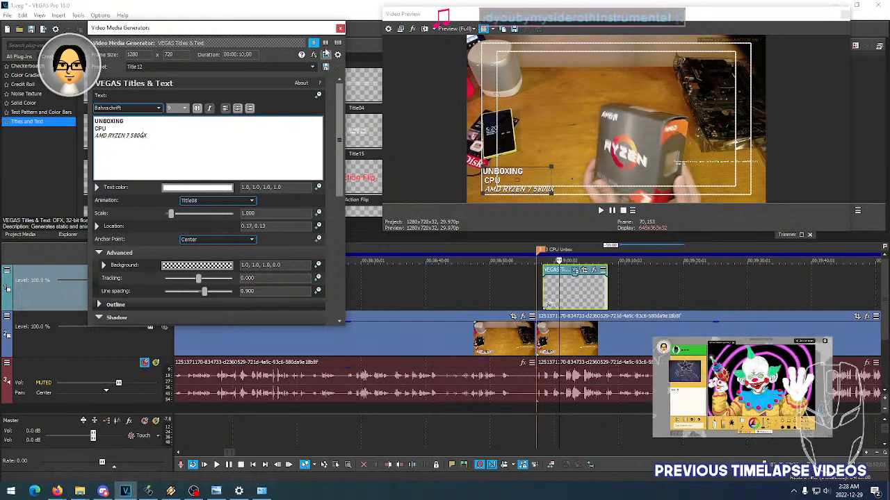
{"action": "left_click", "coordinate": [340, 28]}
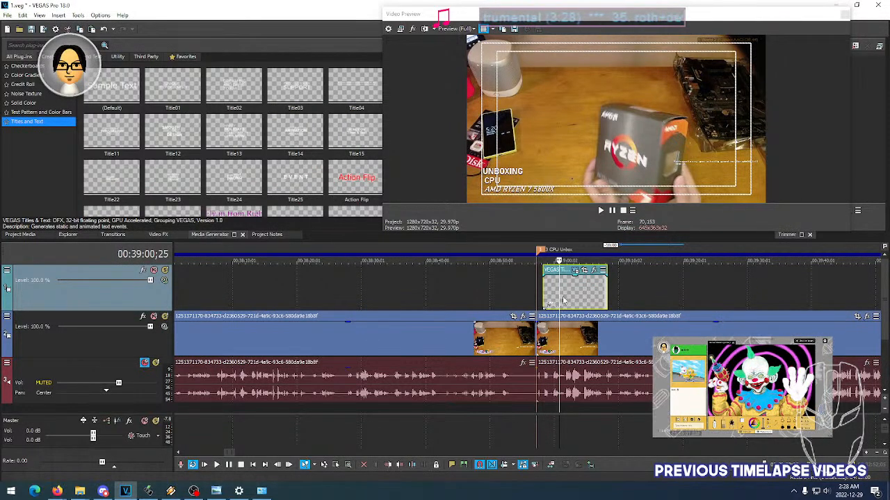
- Copy the corrected CPU title event and go to the CPU Installation marker on the timeline
{"action": "scroll", "coordinate": [588, 296], "scroll_direction": "right", "scroll_amount": 2}
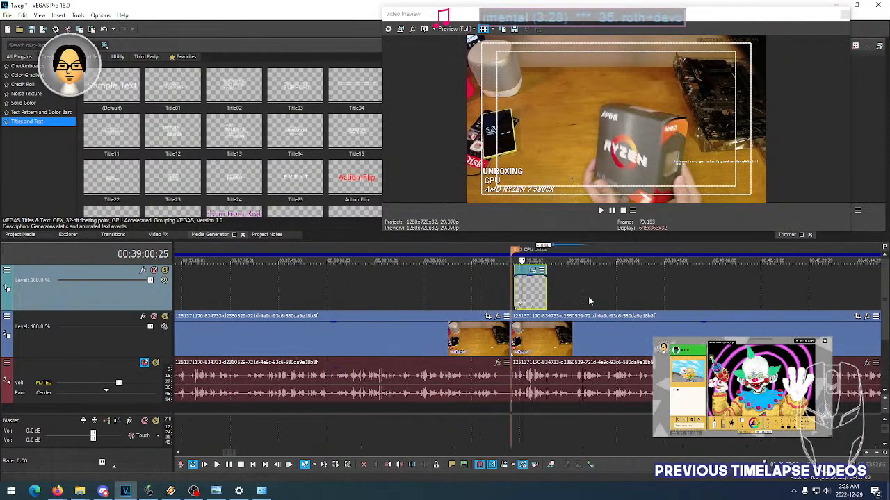
{"action": "right_click", "coordinate": [541, 297]}
{"action": "left_click", "coordinate": [565, 239]}
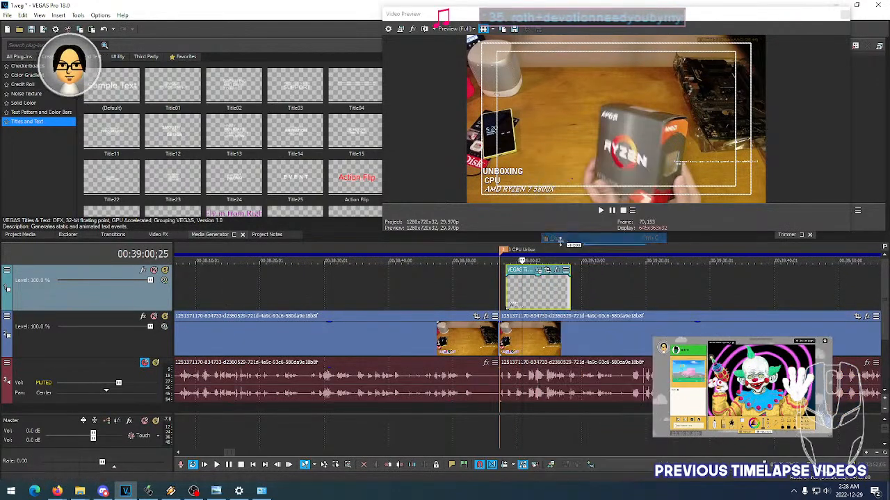
{"action": "left_click", "coordinate": [259, 454]}
{"action": "left_click", "coordinate": [259, 453]}
{"action": "left_click", "coordinate": [259, 454]}
{"action": "middle_click", "coordinate": [434, 299]}
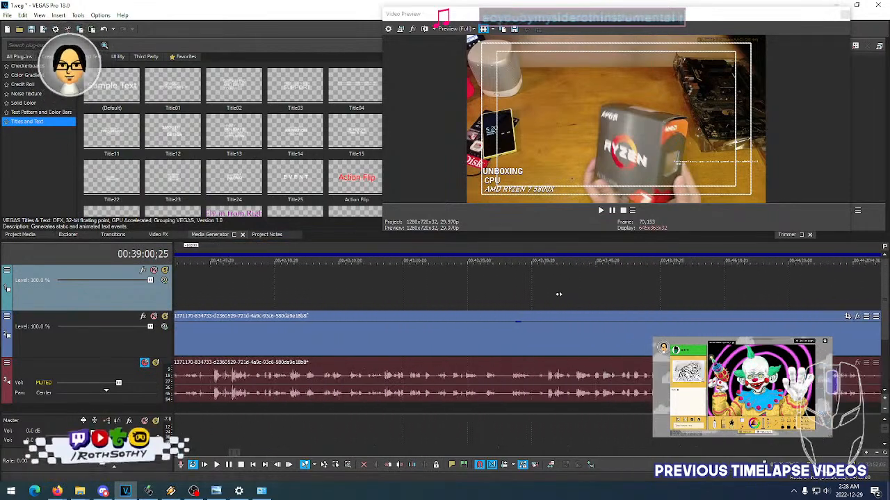
{"action": "middle_click", "coordinate": [519, 289]}
{"action": "middle_click", "coordinate": [677, 290]}
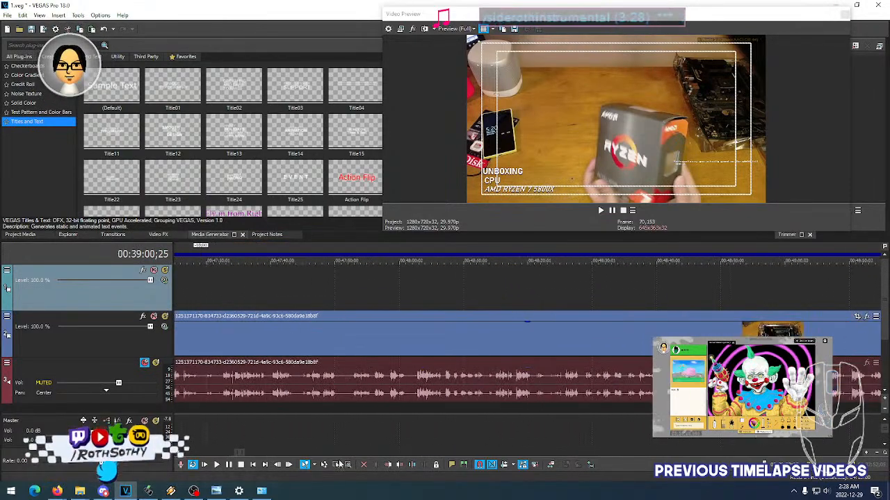
{"action": "left_click", "coordinate": [240, 453]}
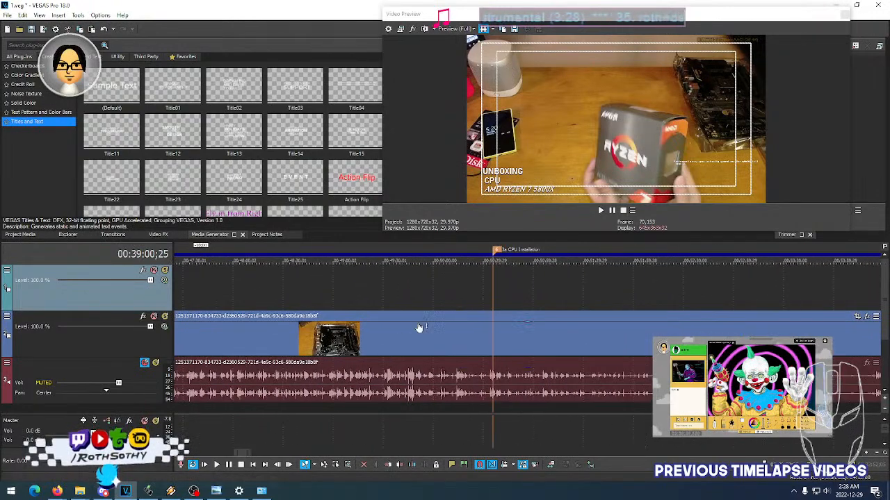
- Paste the title at the CPU Installation marker as a new copy of the source media
{"action": "left_click", "coordinate": [481, 287]}
{"action": "left_click", "coordinate": [497, 289]}
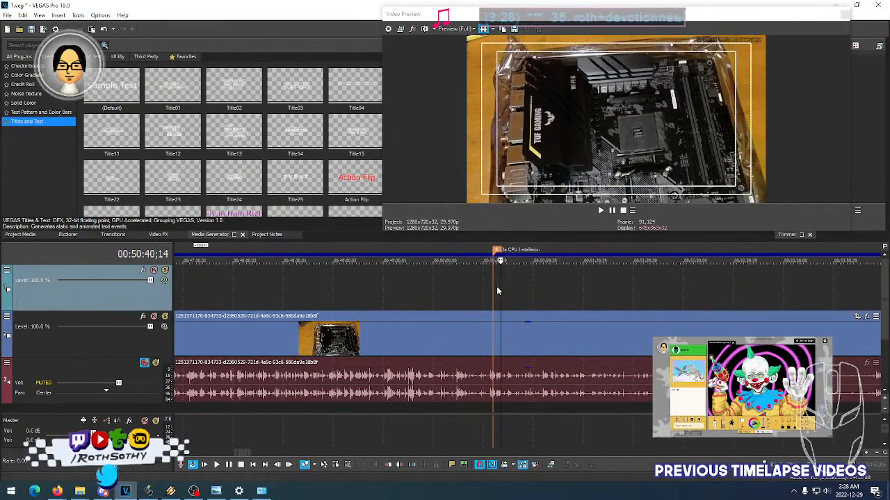
{"action": "left_click", "coordinate": [503, 286]}
{"action": "left_click", "coordinate": [513, 285]}
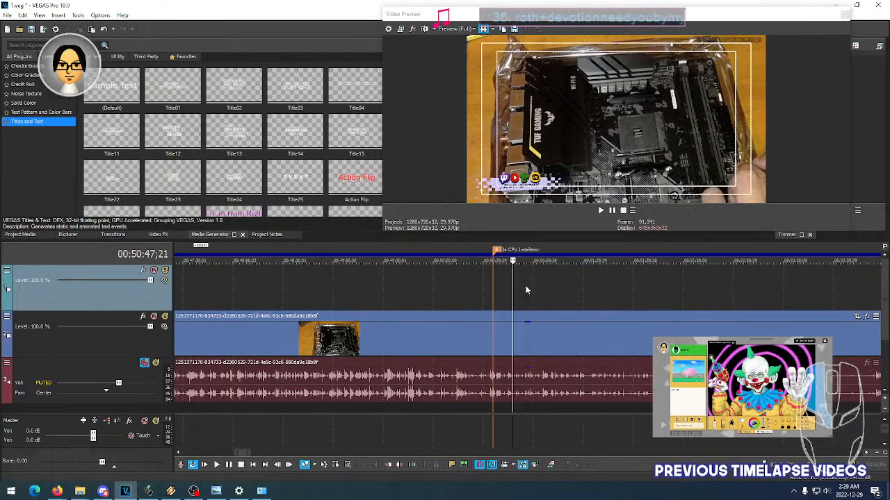
{"action": "left_click", "coordinate": [525, 286]}
{"action": "left_click", "coordinate": [494, 282]}
{"action": "right_click", "coordinate": [495, 282]}
{"action": "left_click", "coordinate": [513, 80]}
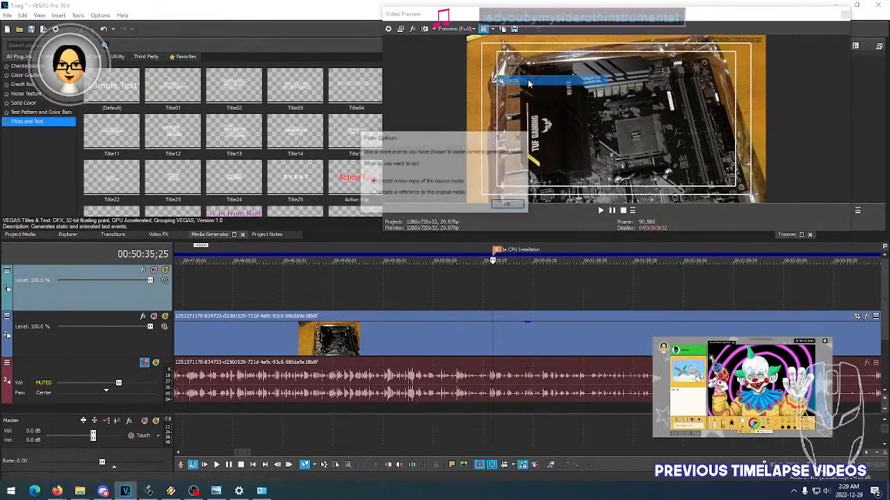
{"action": "left_click", "coordinate": [507, 205]}
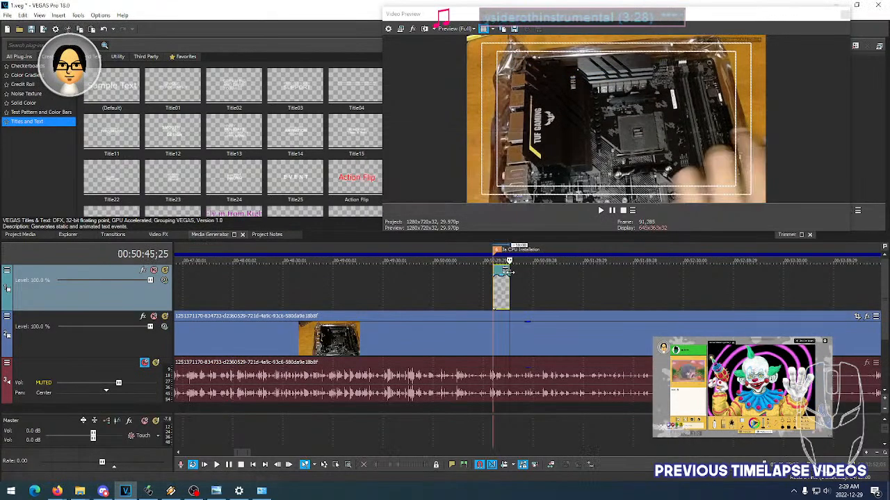
- Change the first line of the title at the CPU Installation marker to INSTALLING
{"action": "scroll", "coordinate": [499, 293], "scroll_direction": "up", "scroll_amount": 5}
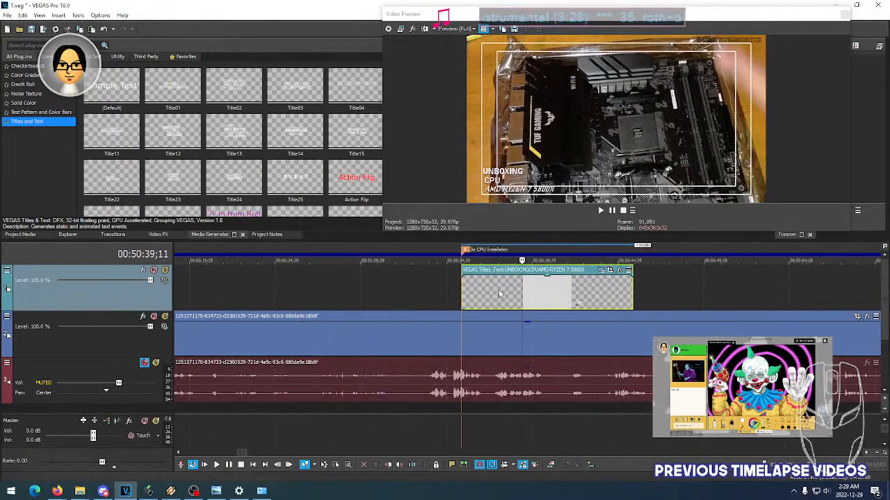
{"action": "left_click", "coordinate": [601, 272]}
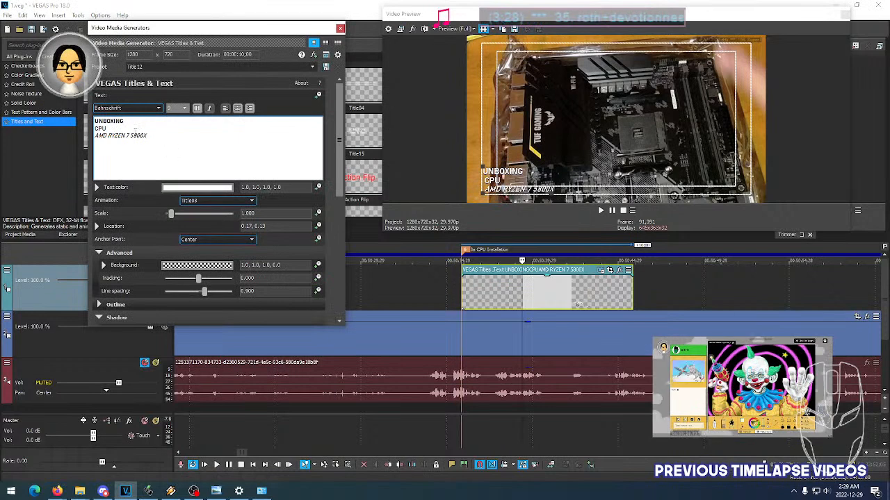
{"action": "left_click_drag", "start_coordinate": [120, 121], "coordinate": [93, 119]}
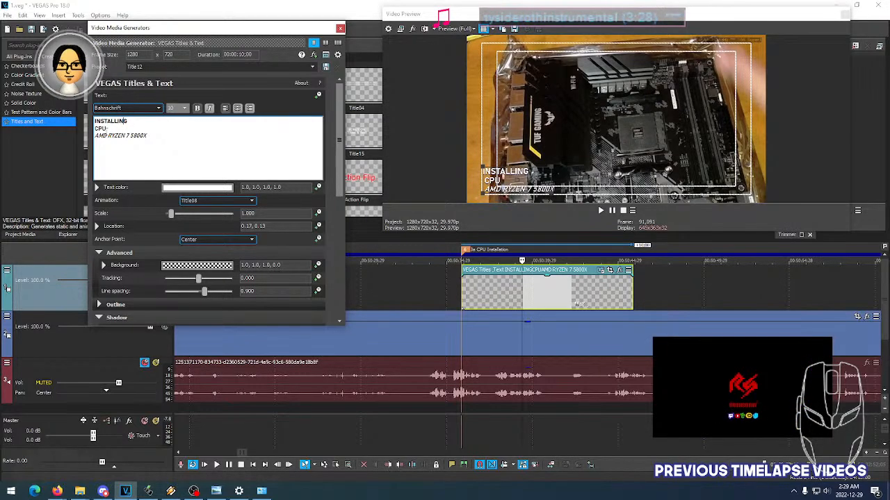
{"action": "left_click", "coordinate": [138, 122]}
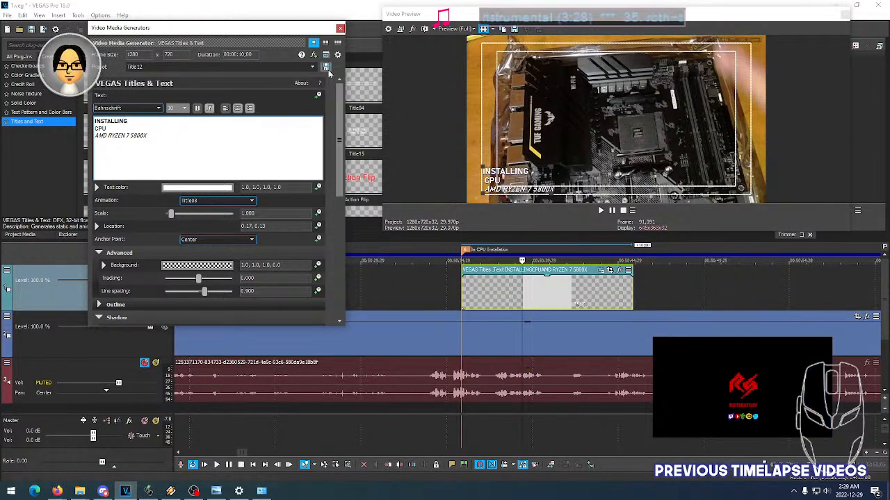
{"action": "left_click", "coordinate": [340, 29]}
- Play the INSTALLING CPU title from just before its start to check its animation over the footage
{"action": "left_click", "coordinate": [453, 297]}
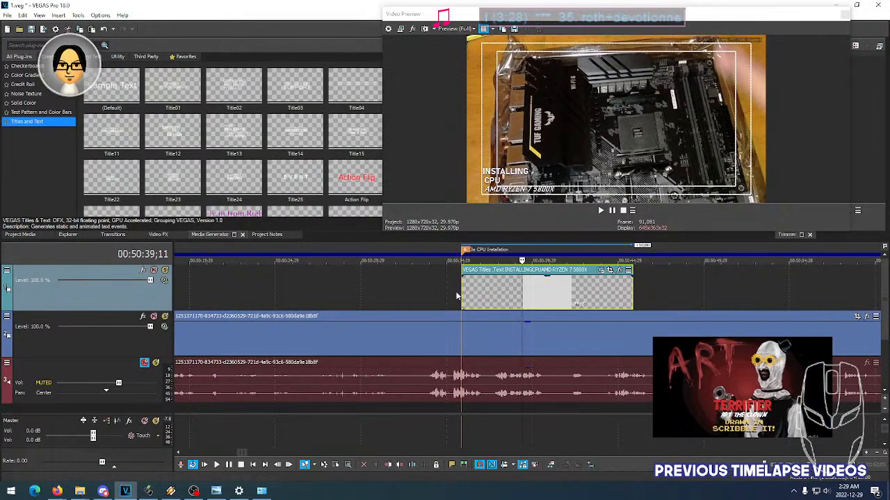
{"action": "key", "text": "space"}
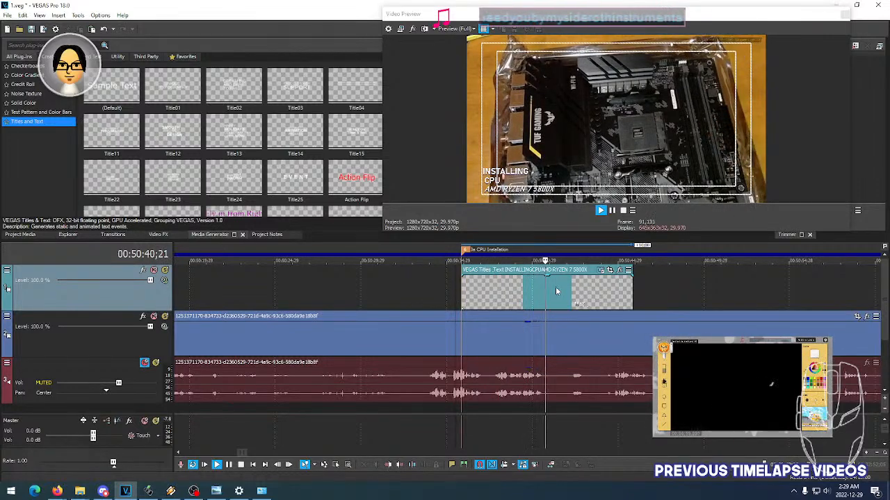
{"action": "left_click", "coordinate": [616, 290]}
{"action": "key", "text": "space"}
{"action": "scroll", "coordinate": [647, 287], "scroll_direction": "down", "scroll_amount": 4}
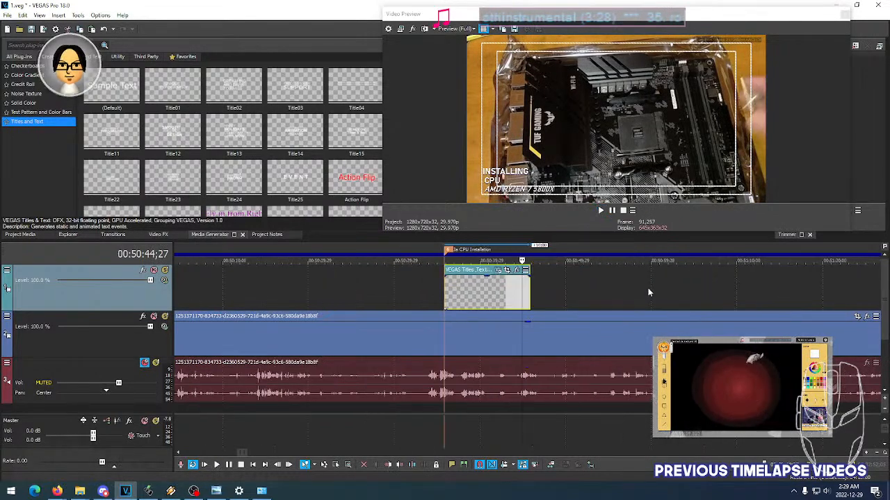
{"action": "left_click", "coordinate": [513, 297]}
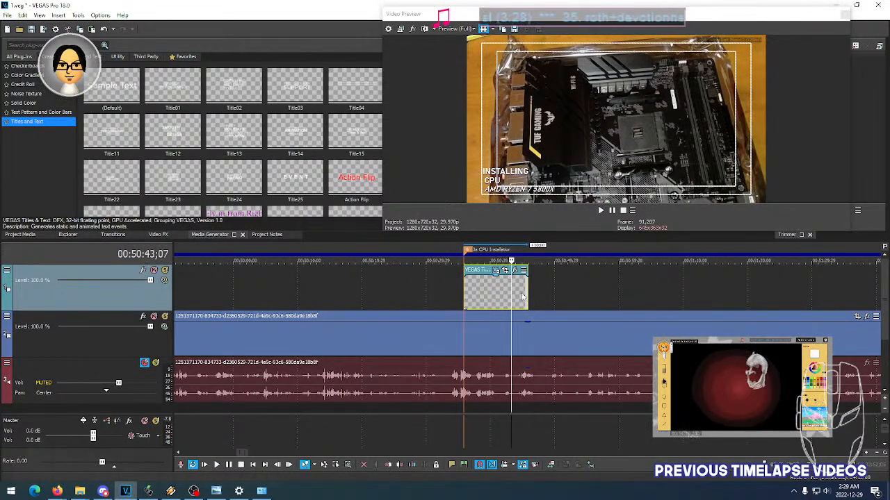
- Examine the footage from the CPU installation through the Case Unbox marker to locate the start of the case unboxing
{"action": "scroll", "coordinate": [539, 291], "scroll_direction": "down", "scroll_amount": 6}
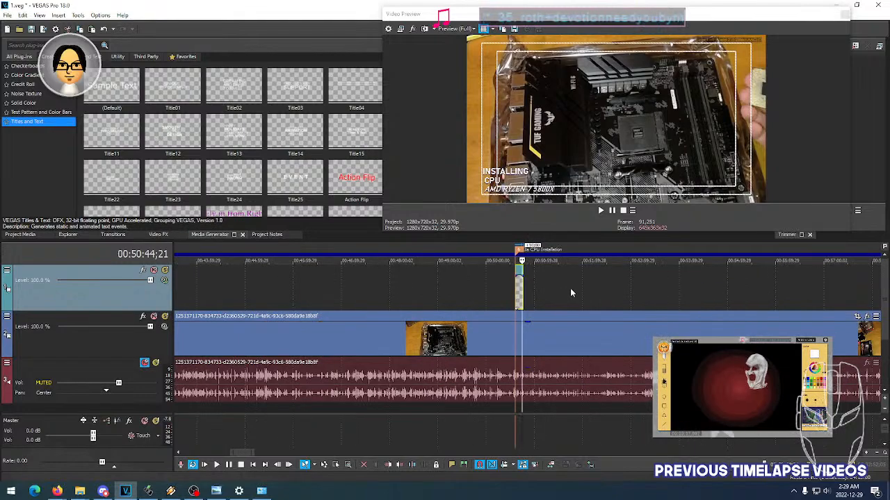
{"action": "scroll", "coordinate": [570, 288], "scroll_direction": "down", "scroll_amount": 3}
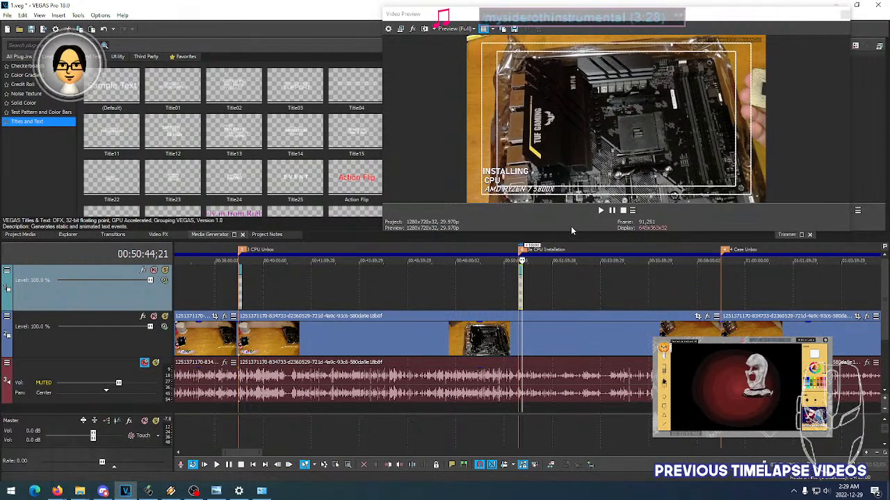
{"action": "left_click", "coordinate": [589, 287]}
{"action": "left_click", "coordinate": [627, 286]}
{"action": "left_click", "coordinate": [665, 291]}
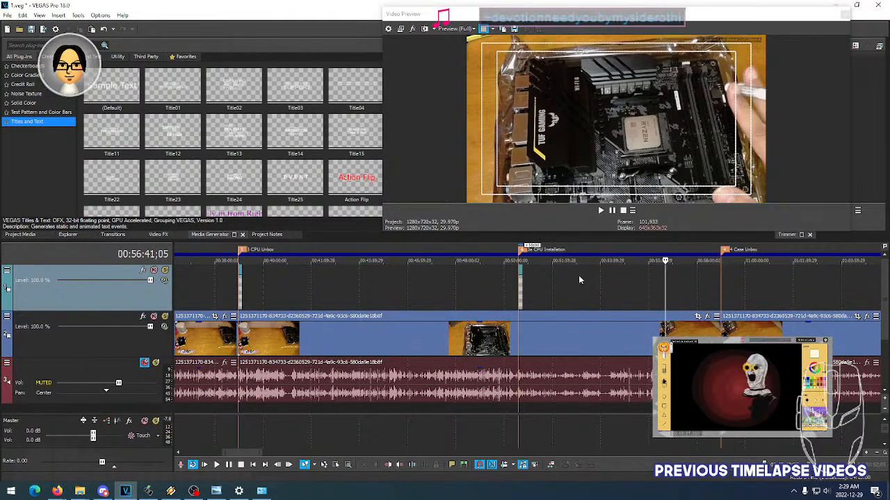
{"action": "left_click", "coordinate": [698, 286]}
{"action": "left_click", "coordinate": [712, 284]}
{"action": "scroll", "coordinate": [740, 285], "scroll_direction": "up", "scroll_amount": 3}
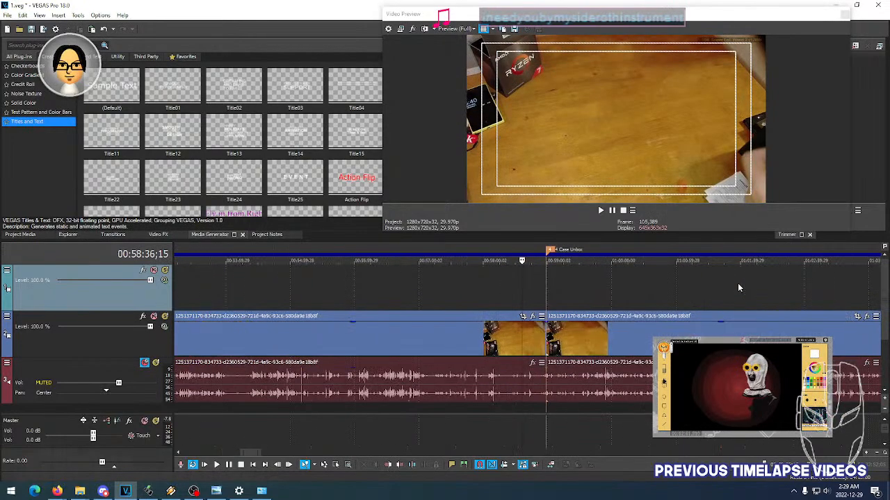
{"action": "left_click", "coordinate": [567, 285]}
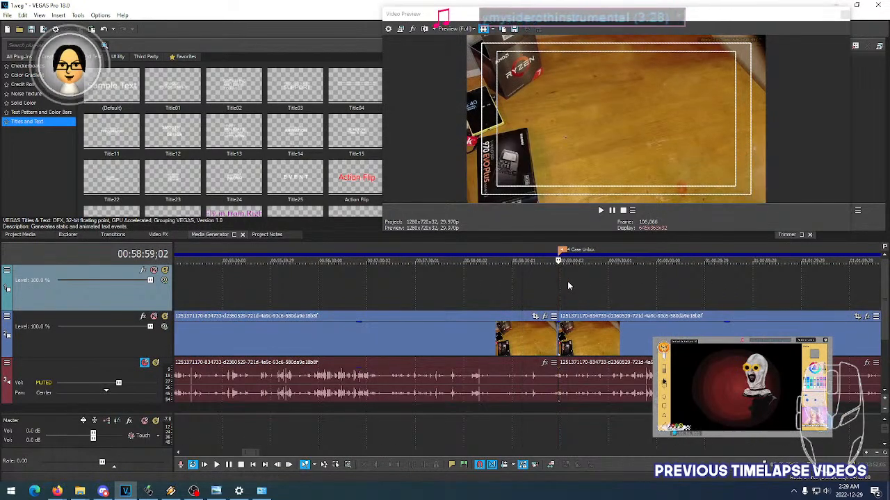
{"action": "left_click", "coordinate": [584, 284]}
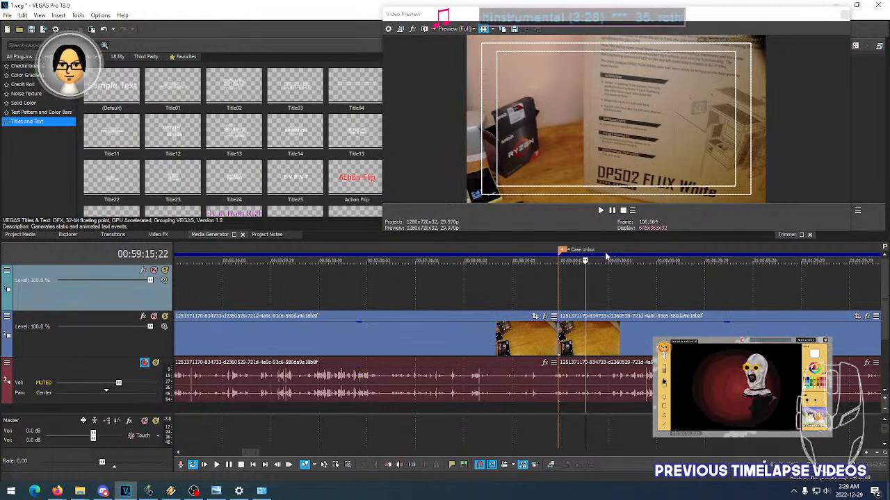
- Paste the UNBOXING CPU title onto the empty title track at the Case Unbox marker
{"action": "left_click", "coordinate": [574, 276]}
{"action": "left_click", "coordinate": [562, 276]}
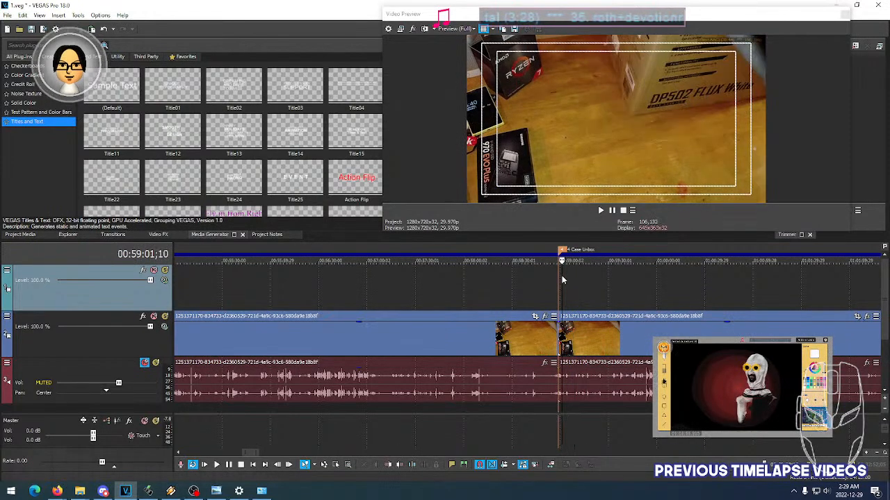
{"action": "left_click", "coordinate": [559, 276]}
{"action": "right_click", "coordinate": [559, 279]}
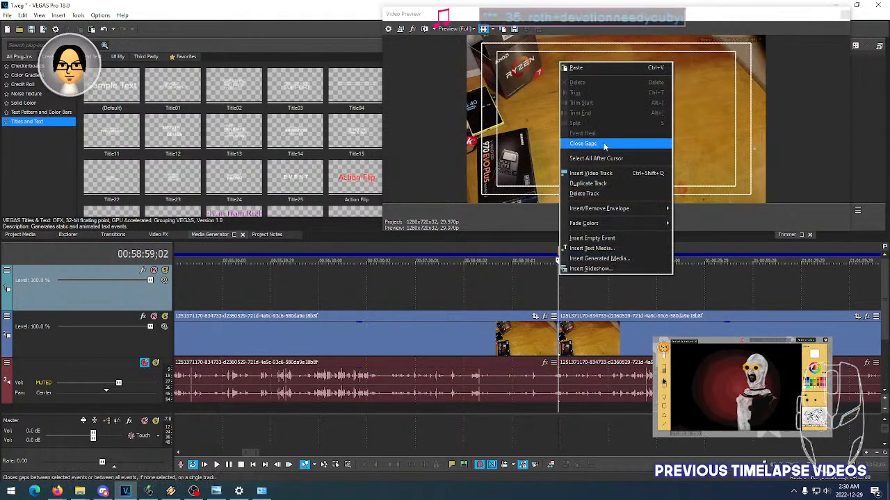
{"action": "left_click", "coordinate": [612, 71]}
{"action": "left_click", "coordinate": [508, 205]}
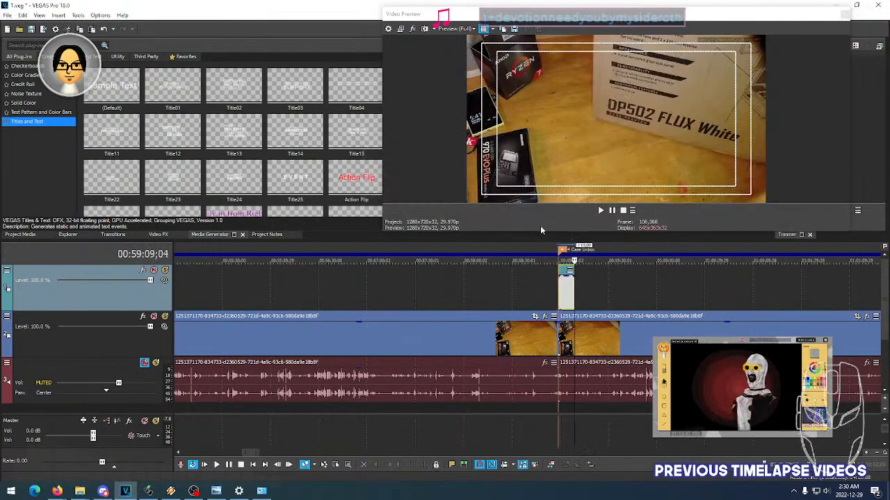
- Preview the title at the Case Unbox marker over the footage and replace its second line, CPU, with new text
{"action": "scroll", "coordinate": [565, 288], "scroll_direction": "up", "scroll_amount": 5}
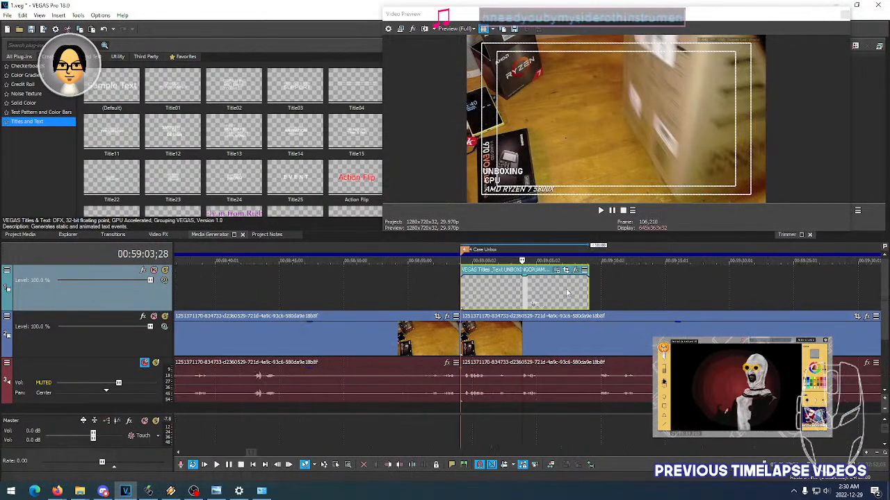
{"action": "left_click", "coordinate": [465, 292]}
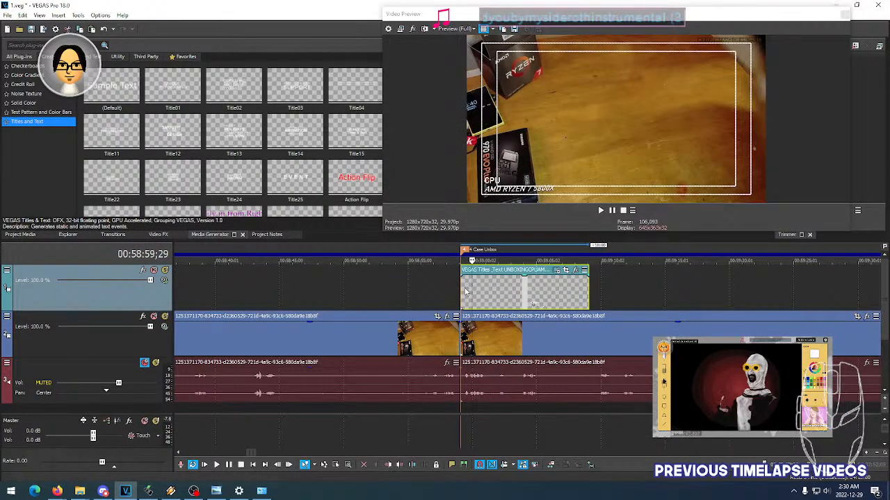
{"action": "left_click", "coordinate": [511, 295]}
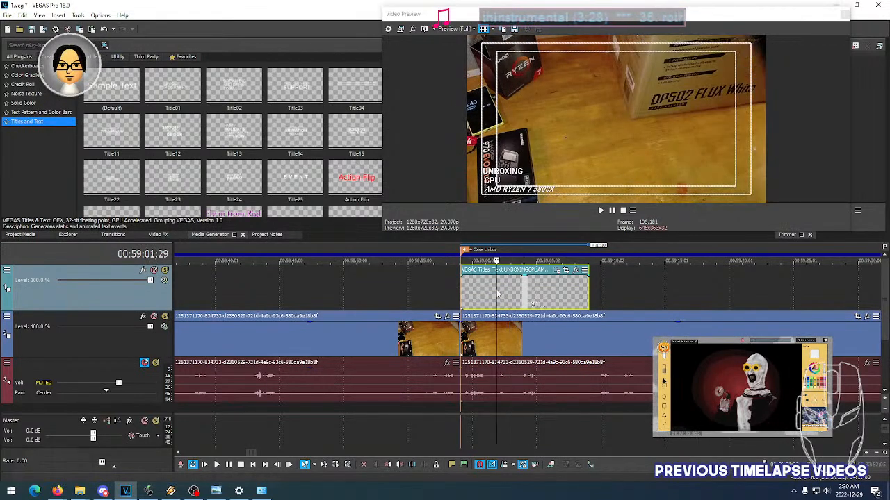
{"action": "left_click", "coordinate": [497, 291]}
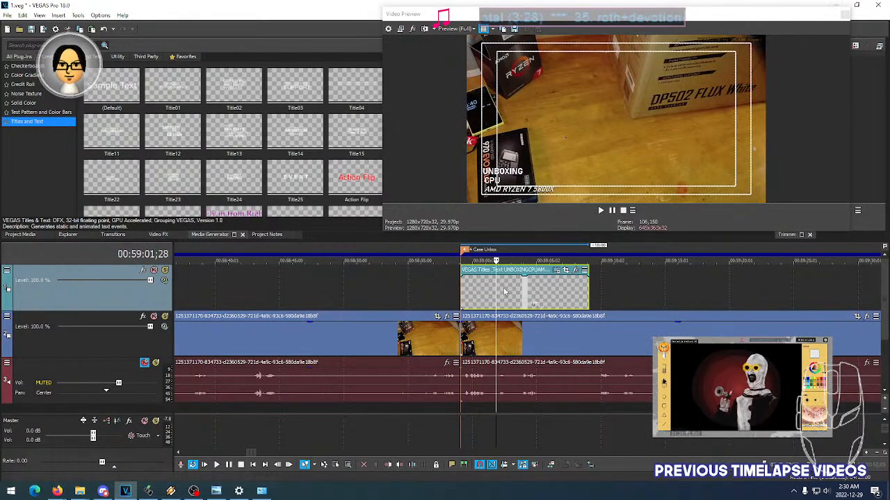
{"action": "left_click", "coordinate": [557, 272]}
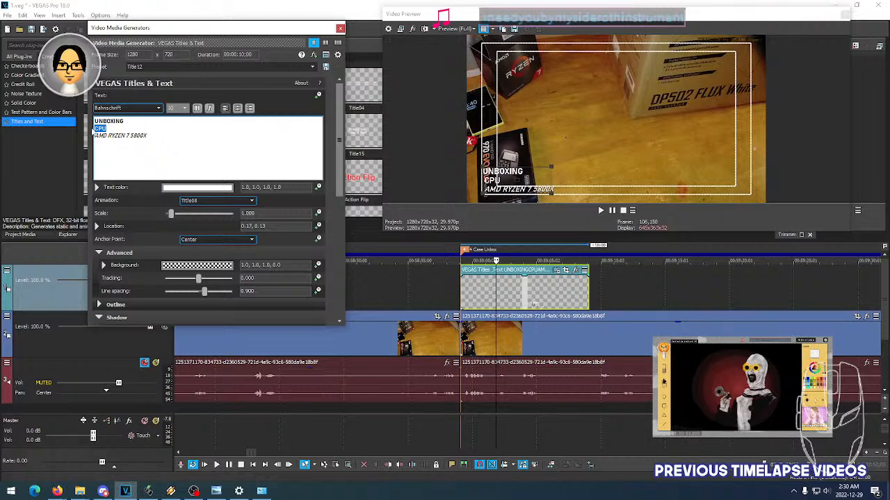
{"action": "type", "text": "CASE"}
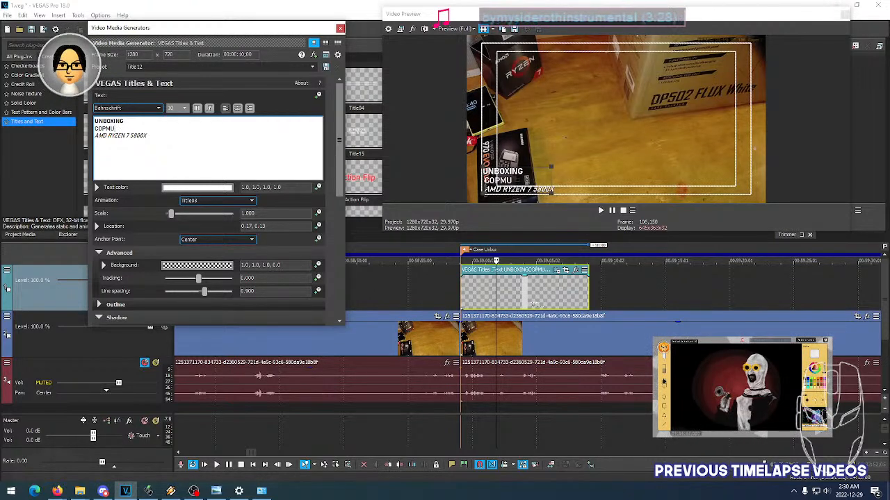
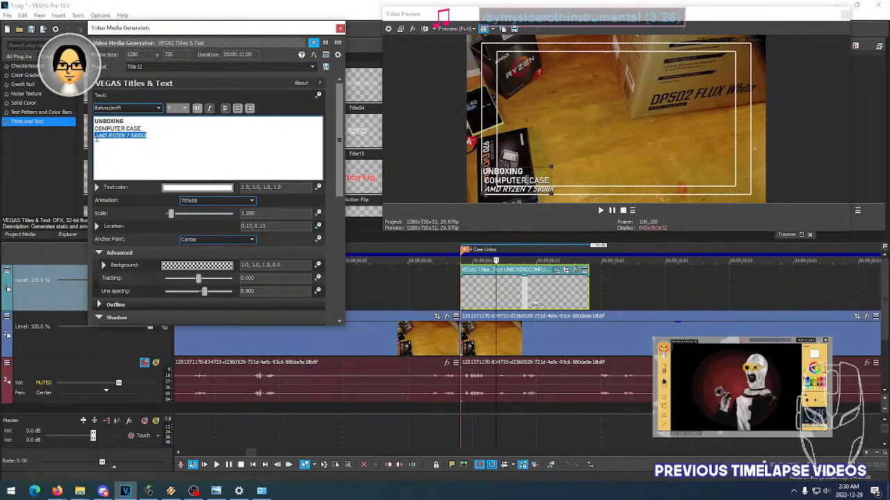
- Replace the third line of the case unboxing title with ANTEC DARK PHANTOM DP502 FLUX WHITE
{"action": "type", "text": "ANTEC"}
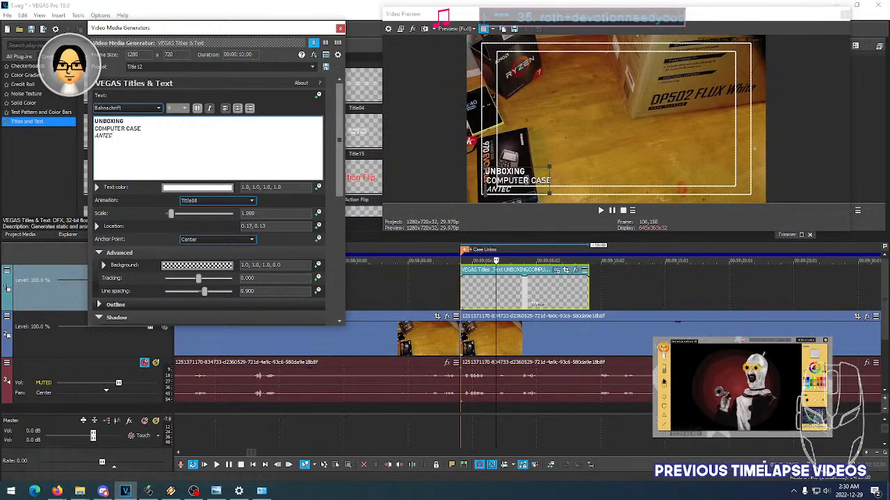
{"action": "type", "text": "DP"}
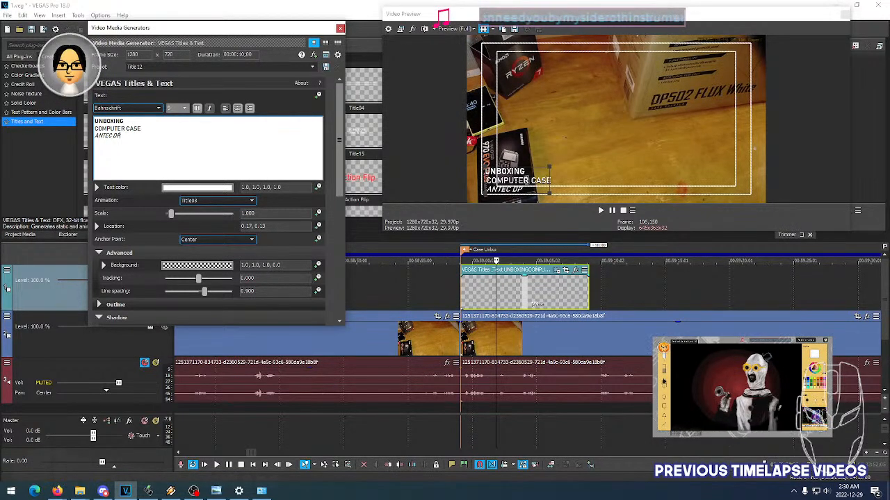
{"action": "key", "text": "BackSpace"}
{"action": "type", "text": "ARK PHTAN"}
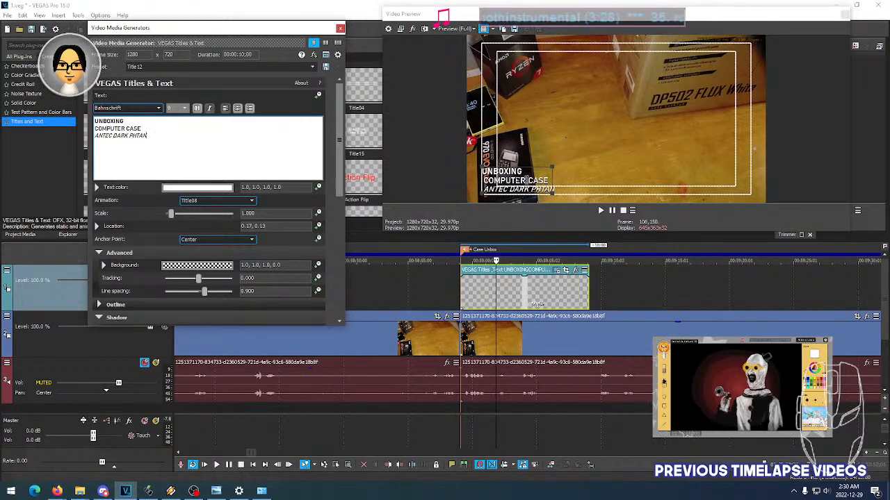
{"action": "key", "text": "BackSpace"}
{"action": "key", "text": "BackSpace"}
{"action": "key", "text": "BackSpace"}
{"action": "type", "text": "ANTOM D"}
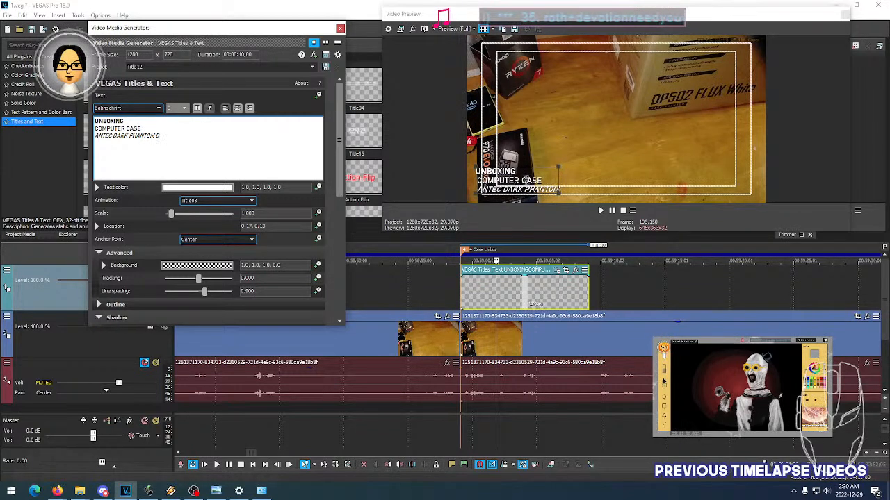
{"action": "type", "text": "P502 FLUX"}
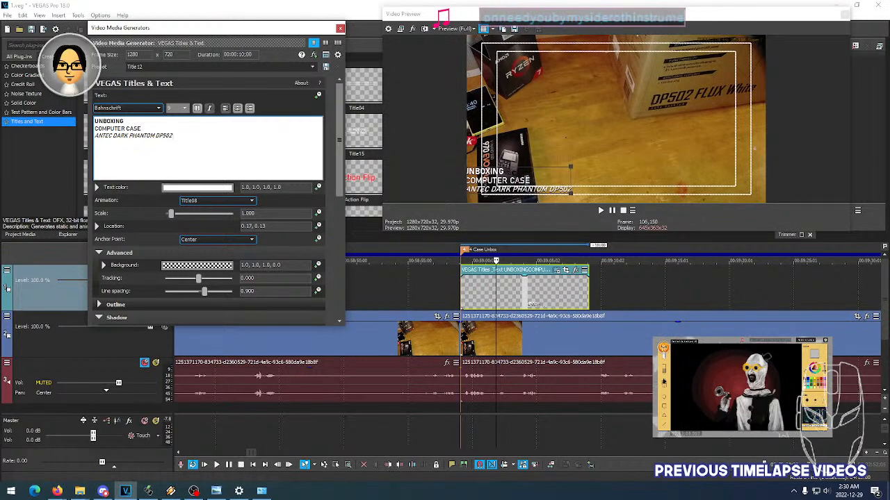
{"action": "type", "text": " WHITE"}
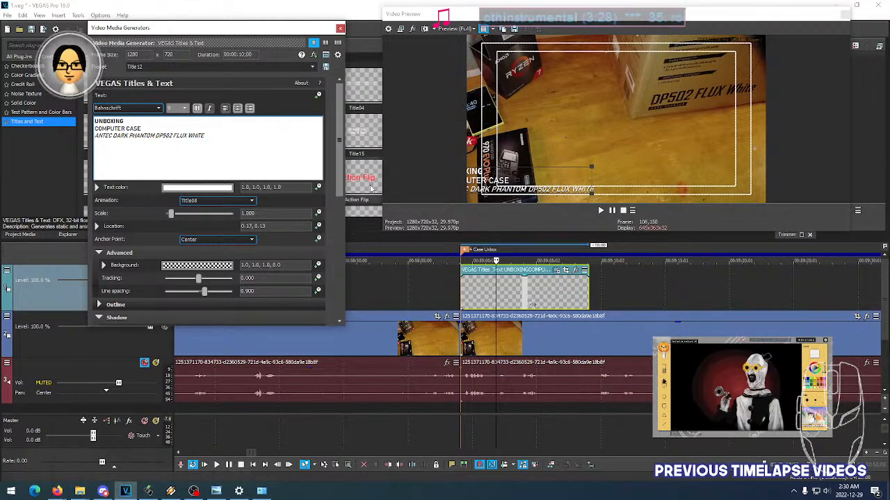
- Move the case unboxing title to the safe area's lower-left corner, location about 0.30, 0.13, and play it over the footage
{"action": "left_click_drag", "start_coordinate": [517, 181], "coordinate": [556, 181]}
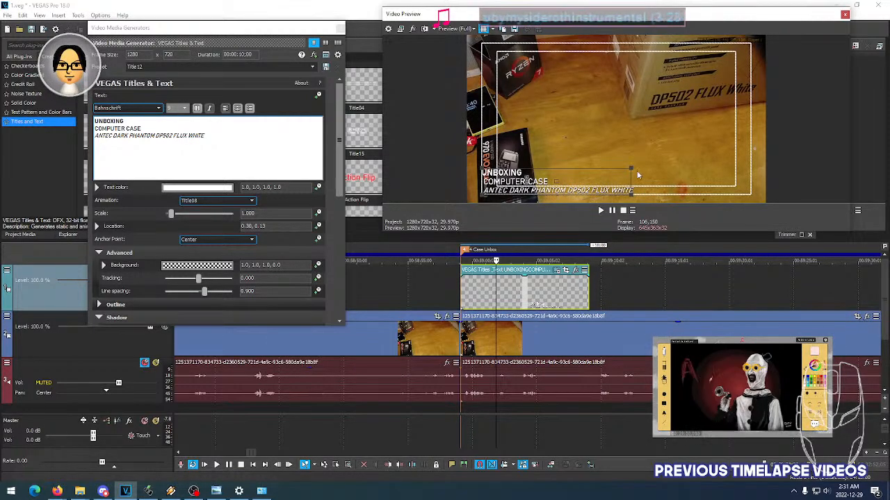
{"action": "left_click", "coordinate": [338, 43]}
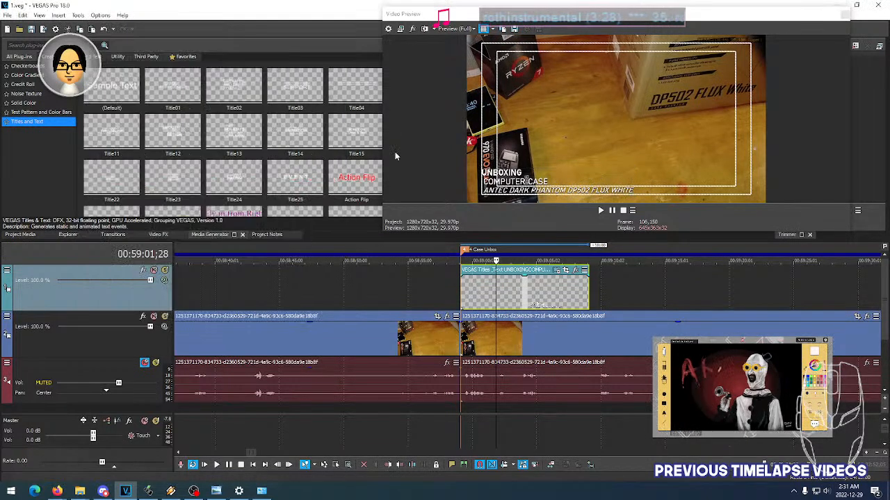
{"action": "left_click", "coordinate": [461, 290]}
{"action": "key", "text": "space"}
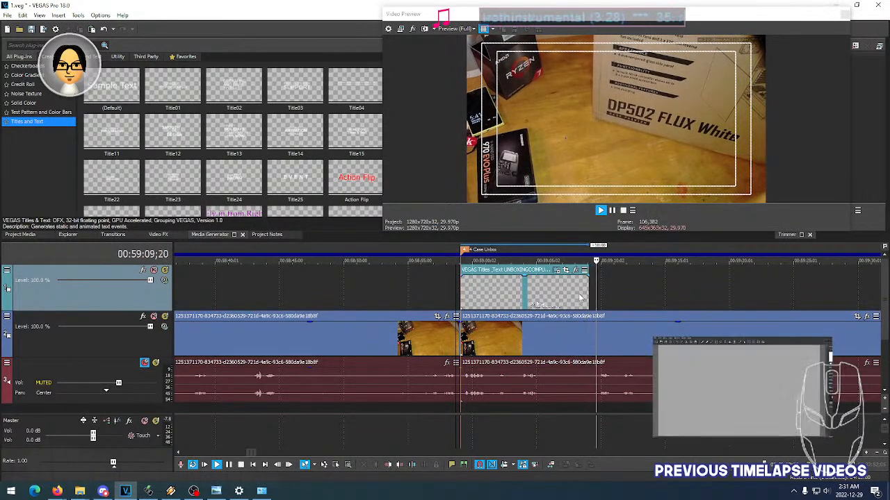
{"action": "key", "text": "space"}
- Copy the UNBOXING COMPUTER CASE title and paste it onto the title track at the Motherboard Installation marker
{"action": "scroll", "coordinate": [633, 295], "scroll_direction": "down", "scroll_amount": 4}
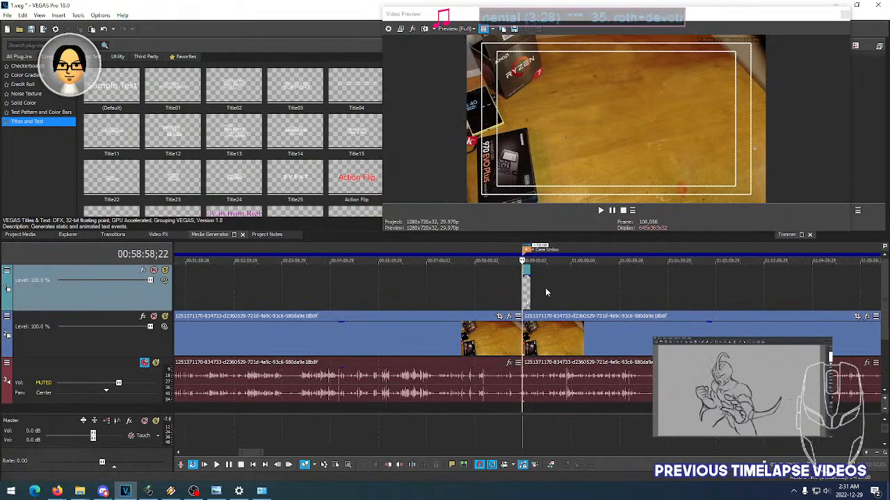
{"action": "scroll", "coordinate": [544, 288], "scroll_direction": "up", "scroll_amount": 4}
{"action": "right_click", "coordinate": [545, 288]}
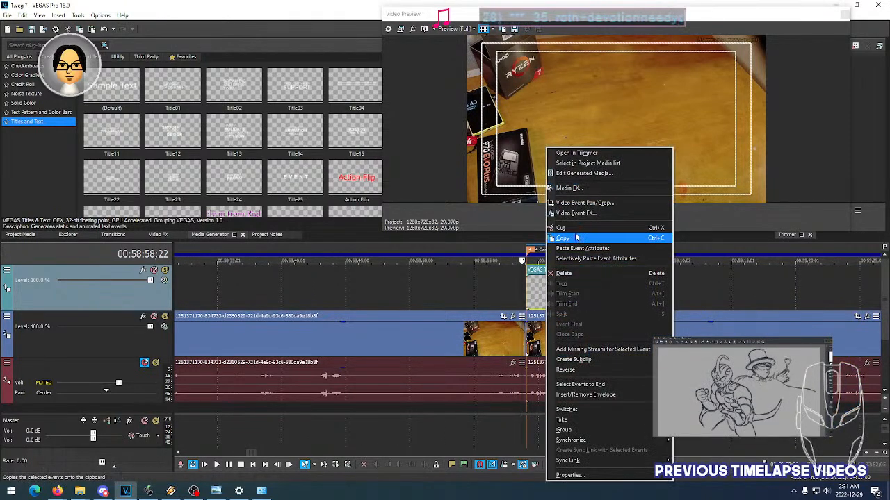
{"action": "left_click", "coordinate": [574, 239]}
{"action": "left_click", "coordinate": [619, 454]}
{"action": "left_click", "coordinate": [619, 453]}
{"action": "left_click", "coordinate": [619, 454]}
{"action": "scroll", "coordinate": [484, 377], "scroll_direction": "down", "scroll_amount": 5}
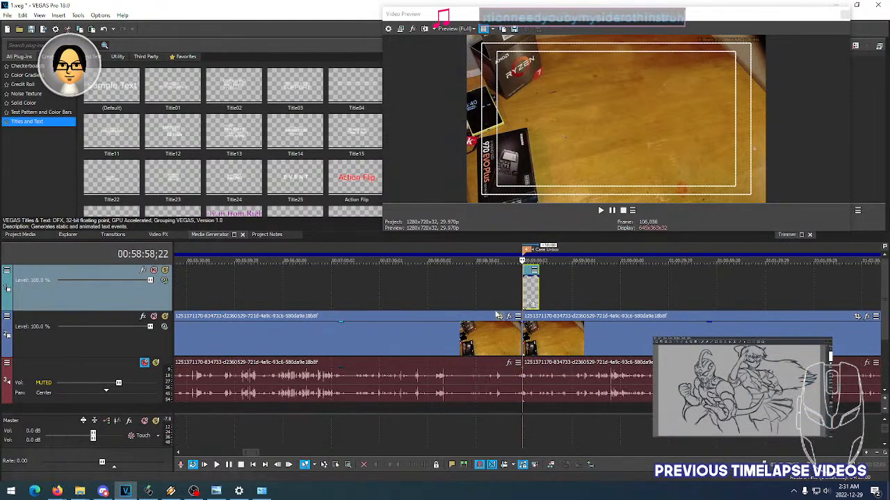
{"action": "scroll", "coordinate": [535, 296], "scroll_direction": "down", "scroll_amount": 2}
{"action": "scroll", "coordinate": [539, 296], "scroll_direction": "right", "scroll_amount": 15}
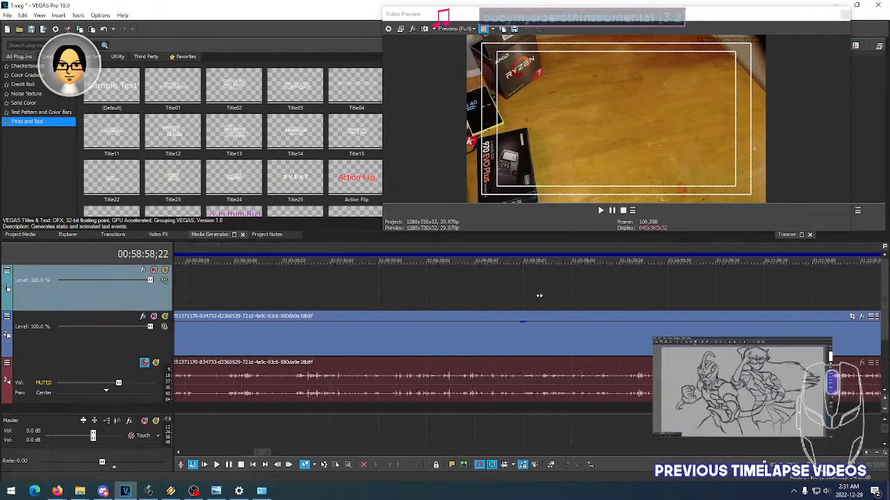
{"action": "scroll", "coordinate": [539, 295], "scroll_direction": "right", "scroll_amount": 15}
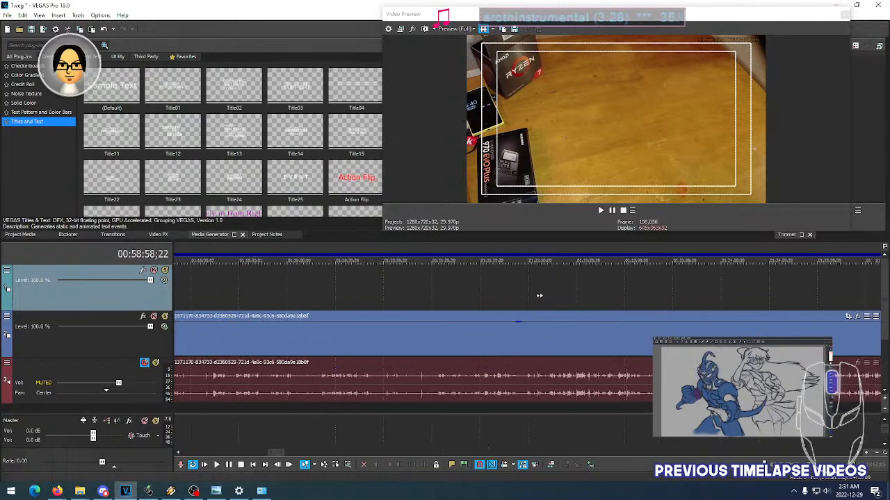
{"action": "scroll", "coordinate": [539, 296], "scroll_direction": "right", "scroll_amount": 12}
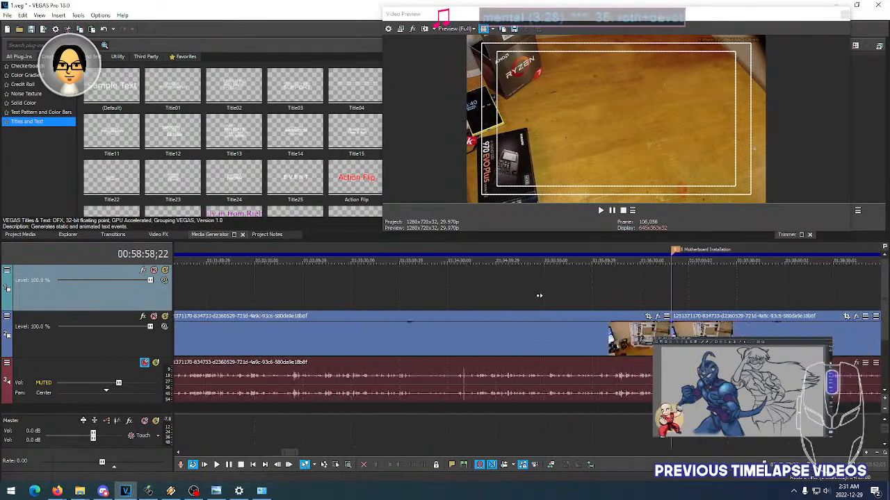
{"action": "left_click", "coordinate": [573, 288]}
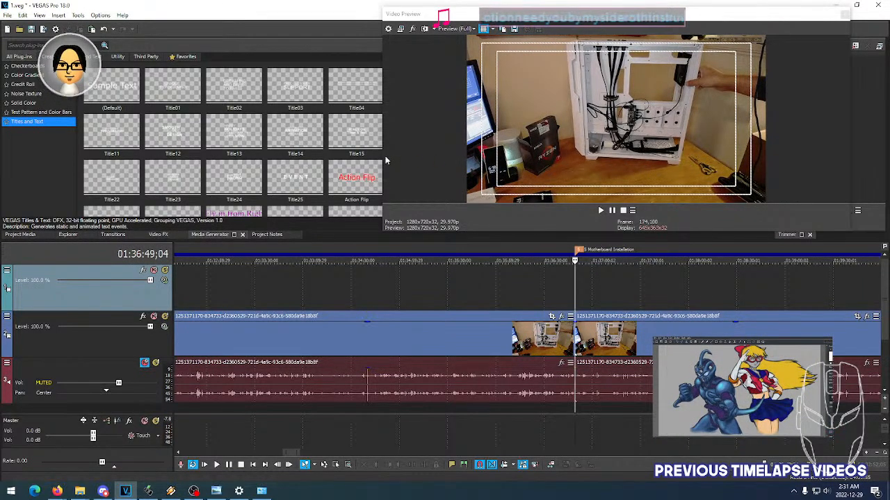
{"action": "left_click_drag", "start_coordinate": [386, 157], "coordinate": [527, 158]}
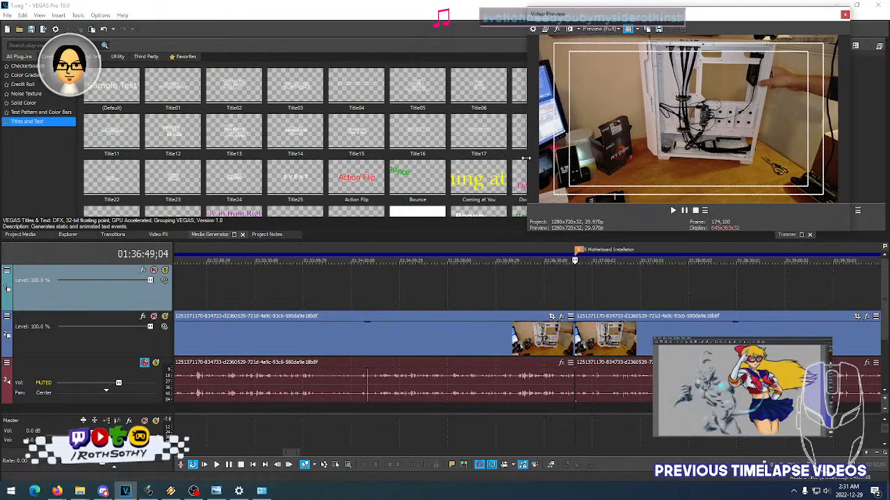
{"action": "right_click", "coordinate": [576, 288]}
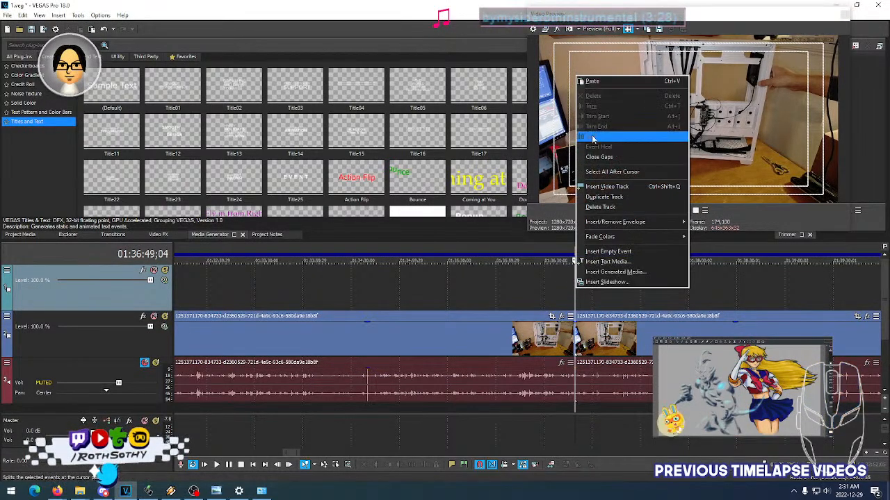
{"action": "left_click", "coordinate": [591, 81]}
- Examine the footage after the Motherboard Installation marker and preview the pasted title's entrance animation over it
{"action": "left_click", "coordinate": [513, 204]}
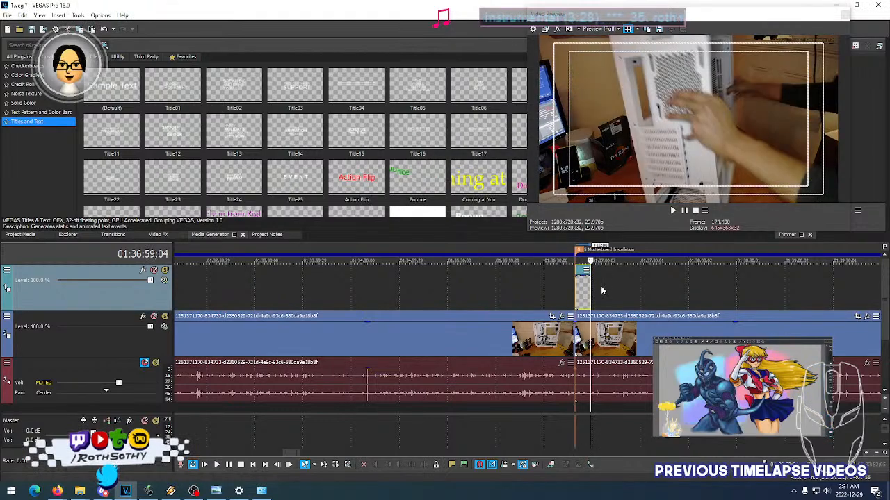
{"action": "left_click", "coordinate": [598, 289]}
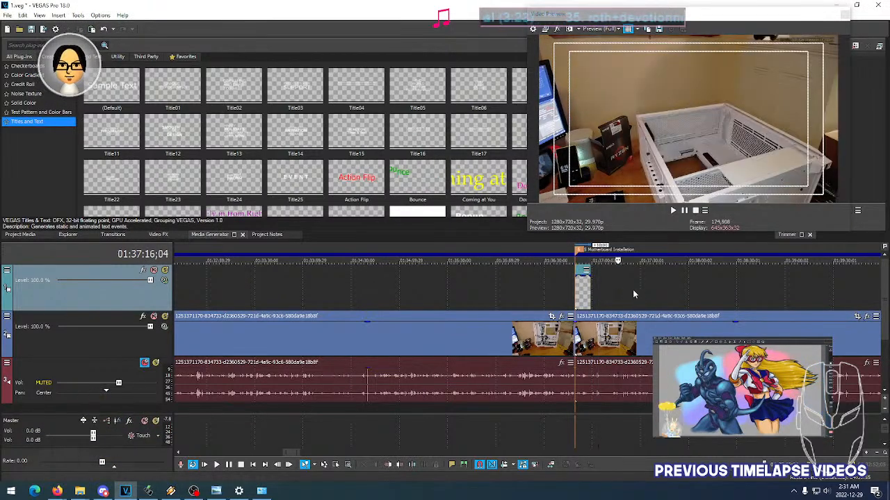
{"action": "left_click", "coordinate": [623, 290]}
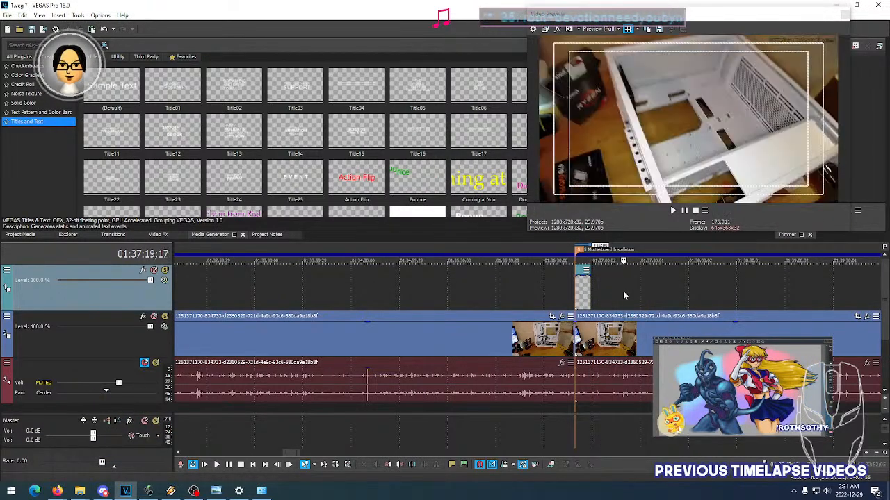
{"action": "left_click", "coordinate": [610, 288]}
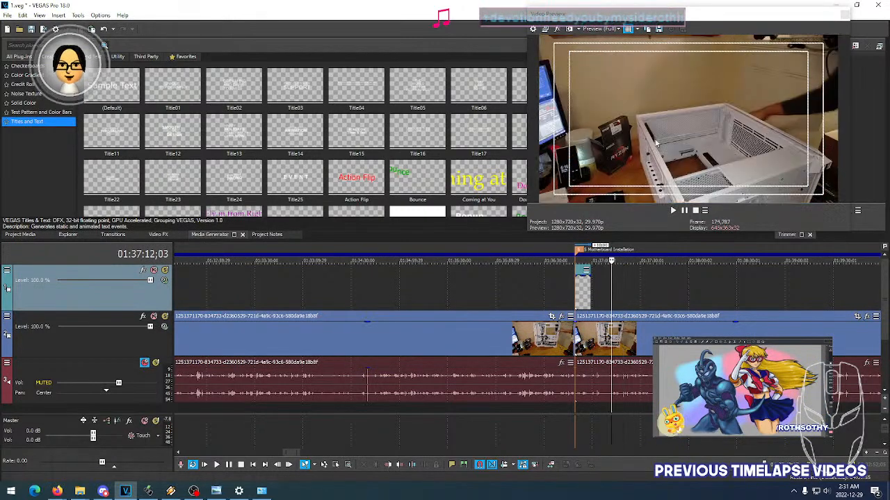
{"action": "double_click", "coordinate": [581, 292]}
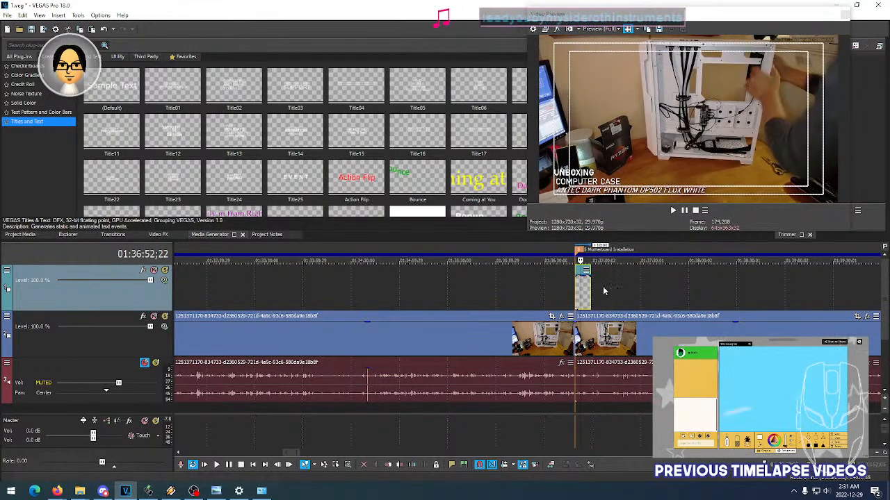
{"action": "scroll", "coordinate": [603, 288], "scroll_direction": "up", "scroll_amount": 6}
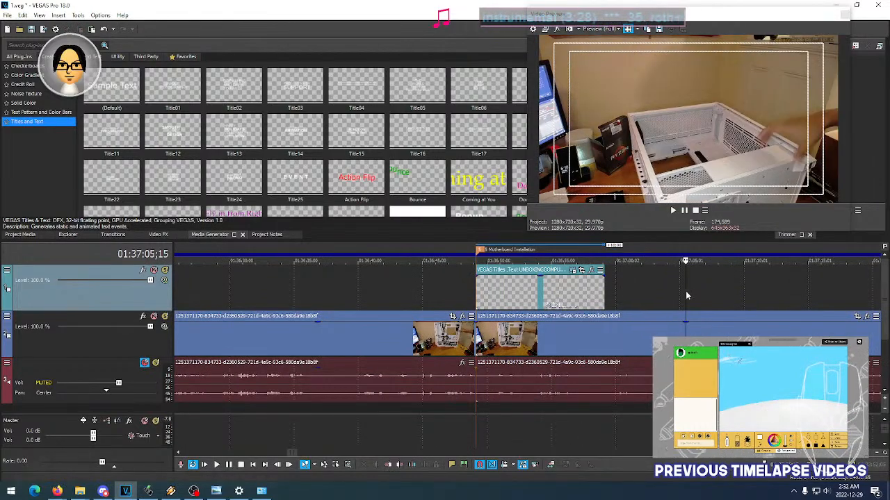
{"action": "left_click", "coordinate": [496, 300]}
{"action": "left_click", "coordinate": [482, 299]}
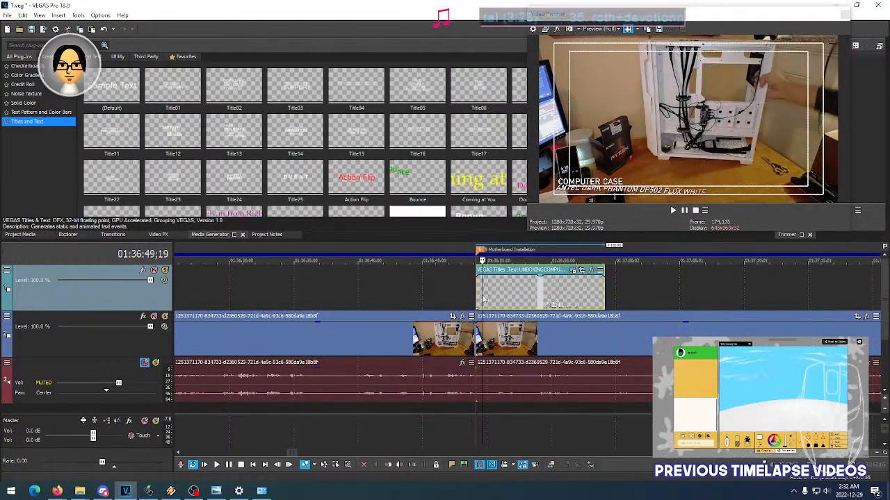
{"action": "left_click", "coordinate": [504, 299]}
{"action": "left_click", "coordinate": [486, 299]}
{"action": "left_click", "coordinate": [502, 299]}
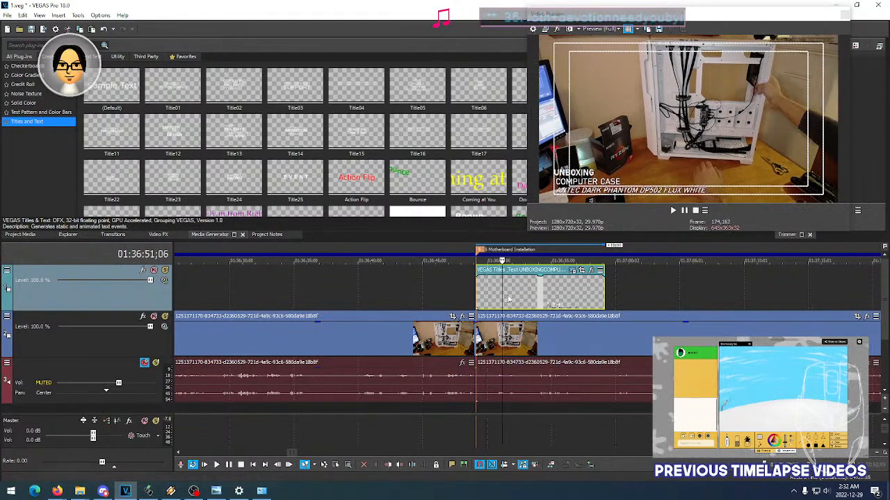
{"action": "left_click", "coordinate": [488, 299]}
{"action": "left_click", "coordinate": [513, 299]}
{"action": "left_click", "coordinate": [493, 301]}
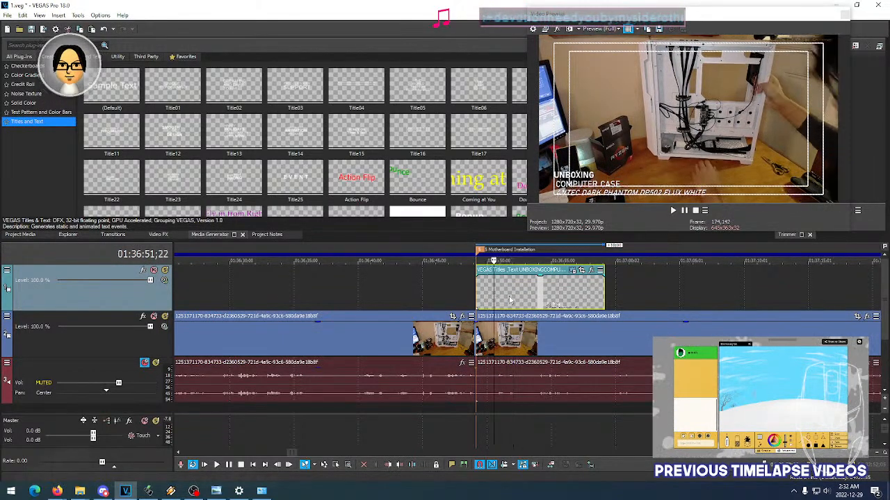
- Change the first two lines of the pasted title at the Motherboard Installation marker to INSTALLING and MOTHERBOARD
{"action": "left_click", "coordinate": [571, 271]}
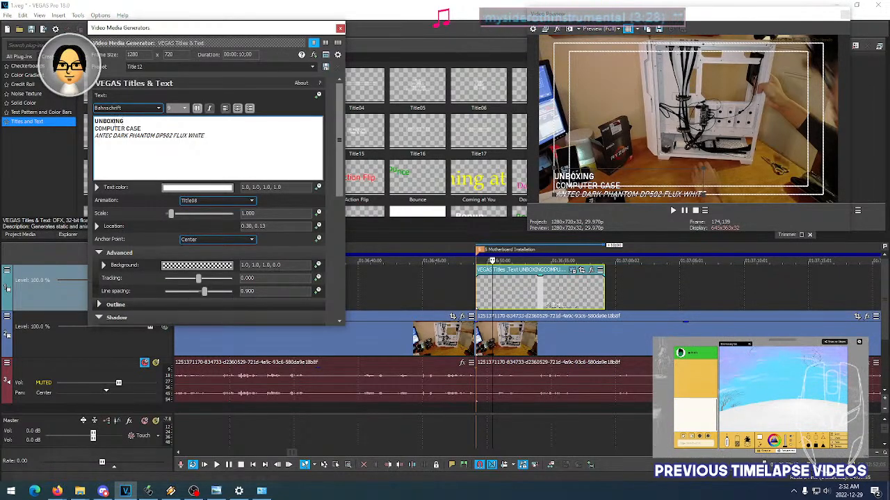
{"action": "left_click_drag", "start_coordinate": [96, 120], "coordinate": [114, 121]}
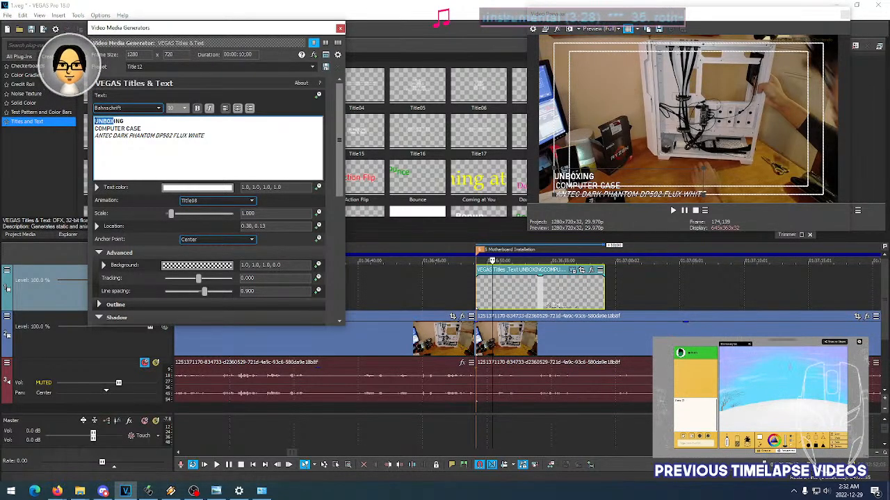
{"action": "type", "text": "INSTALL"}
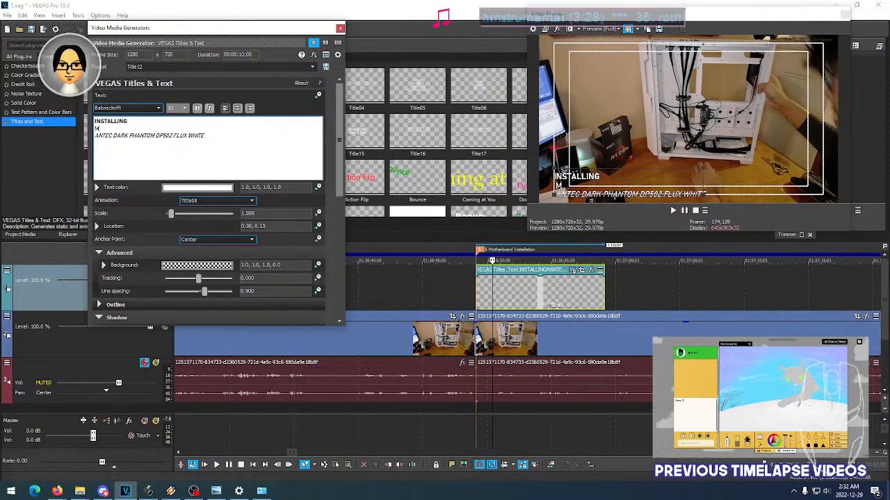
{"action": "key", "text": "BackSpace"}
{"action": "type", "text": "BOARD"}
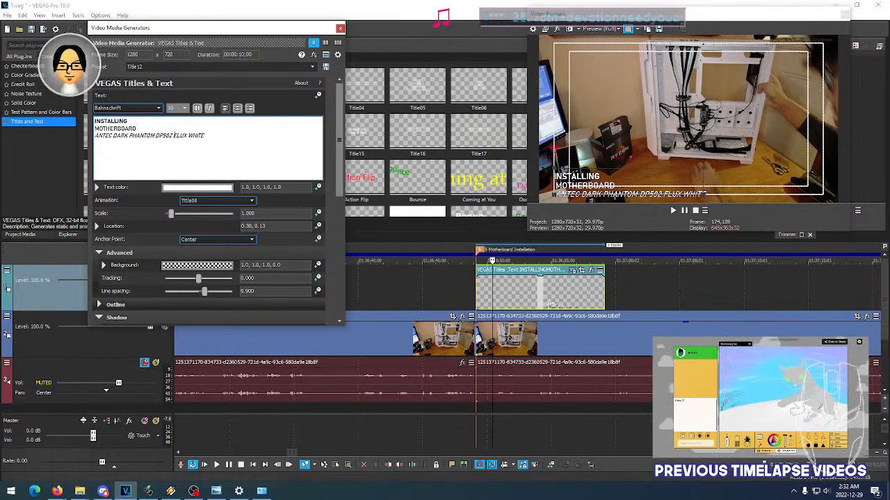
- Remove the ANTEC case name line and move the motherboard title to the safe area's lower-left corner, location about 0.15, 0.13
{"action": "left_click", "coordinate": [97, 137]}
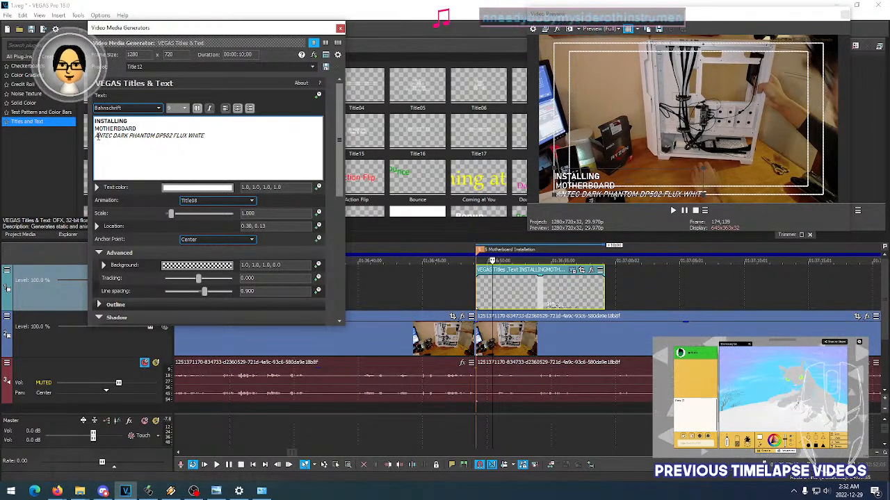
{"action": "left_click_drag", "start_coordinate": [97, 137], "coordinate": [111, 137]}
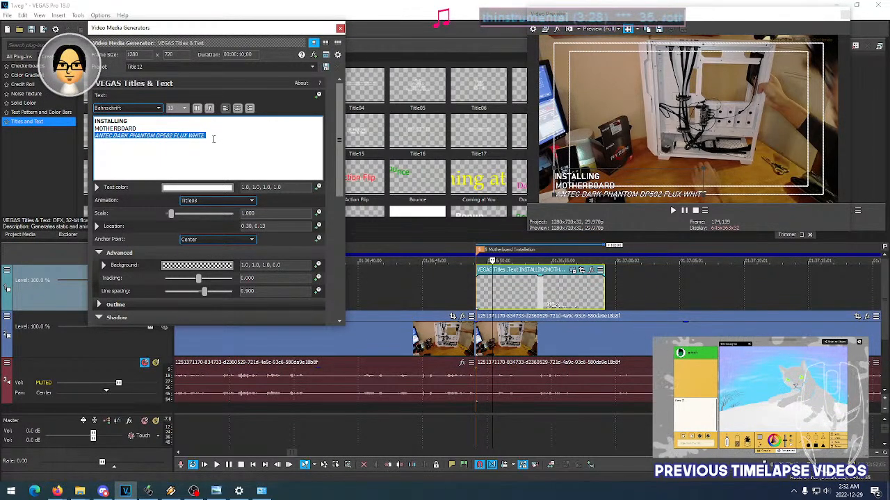
{"action": "key", "text": "BackSpace"}
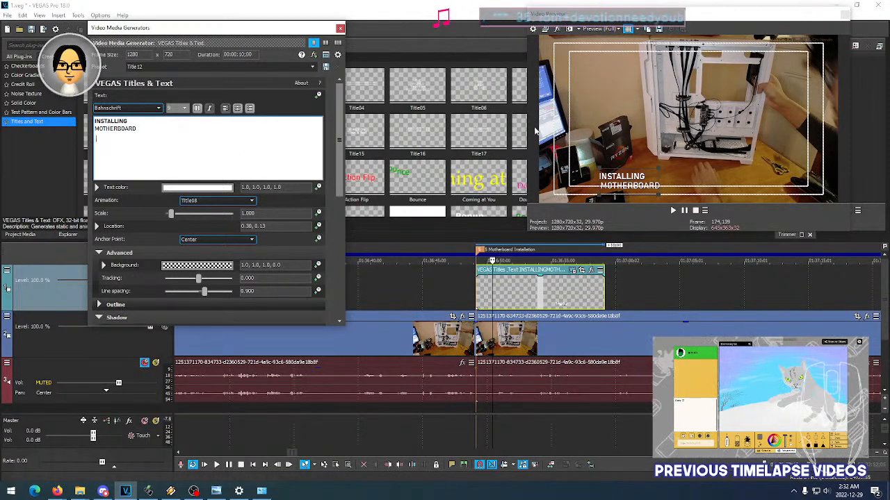
{"action": "left_click_drag", "start_coordinate": [627, 182], "coordinate": [581, 180]}
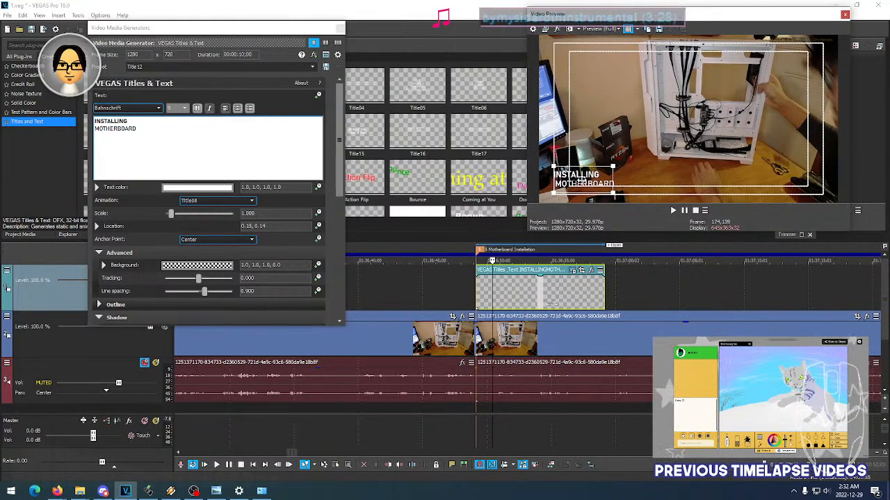
- Play back the finished INSTALLING MOTHERBOARD title and skim the footage that follows the Motherboard Installation marker
{"action": "left_click", "coordinate": [340, 29]}
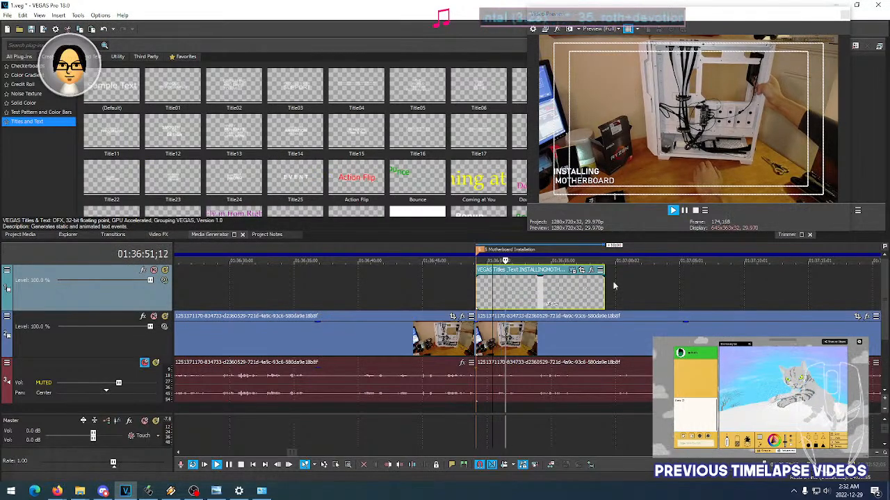
{"action": "scroll", "coordinate": [658, 281], "scroll_direction": "down", "scroll_amount": 4}
{"action": "scroll", "coordinate": [658, 280], "scroll_direction": "down", "scroll_amount": 1}
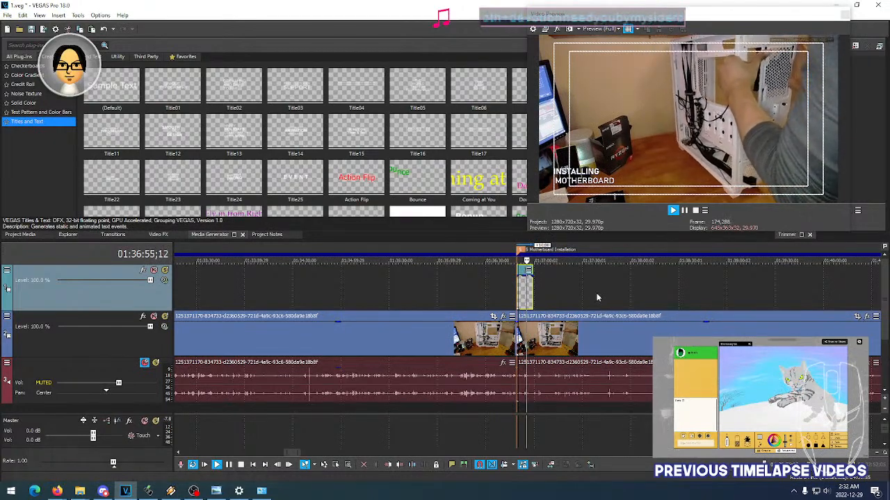
{"action": "scroll", "coordinate": [590, 298], "scroll_direction": "down", "scroll_amount": 2}
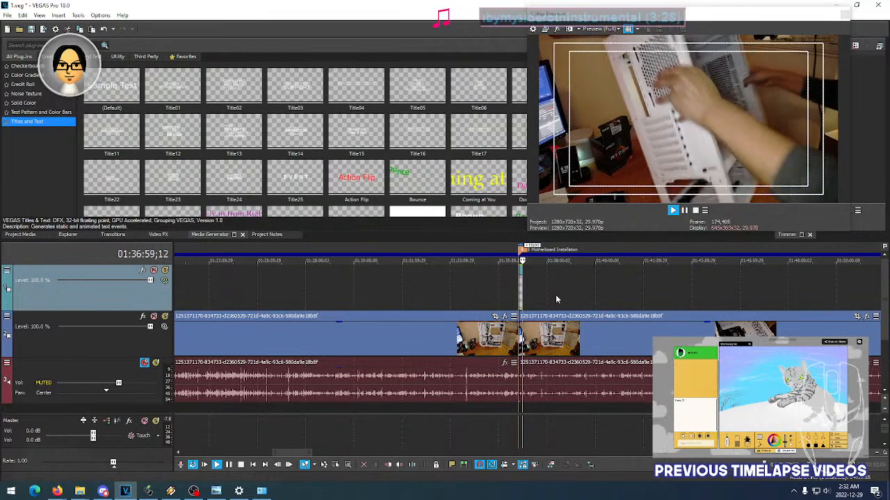
{"action": "left_click", "coordinate": [549, 299]}
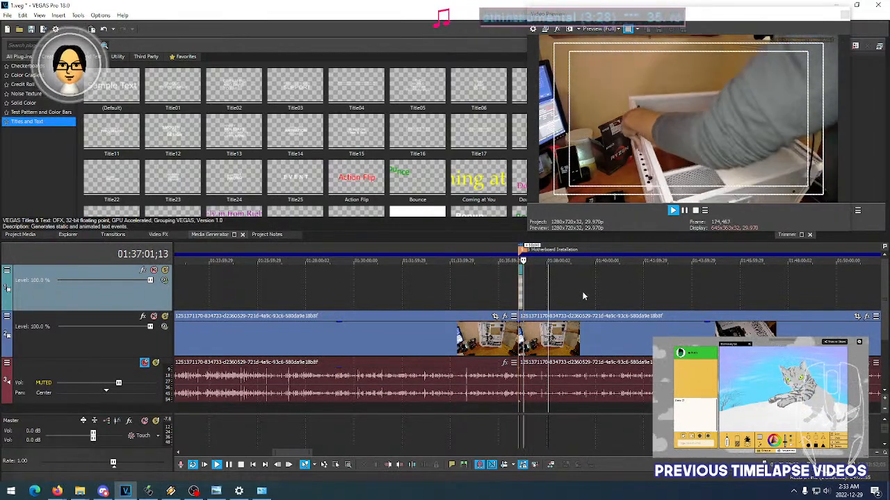
{"action": "left_click", "coordinate": [582, 293]}
{"action": "left_click", "coordinate": [609, 291]}
{"action": "left_click", "coordinate": [616, 289]}
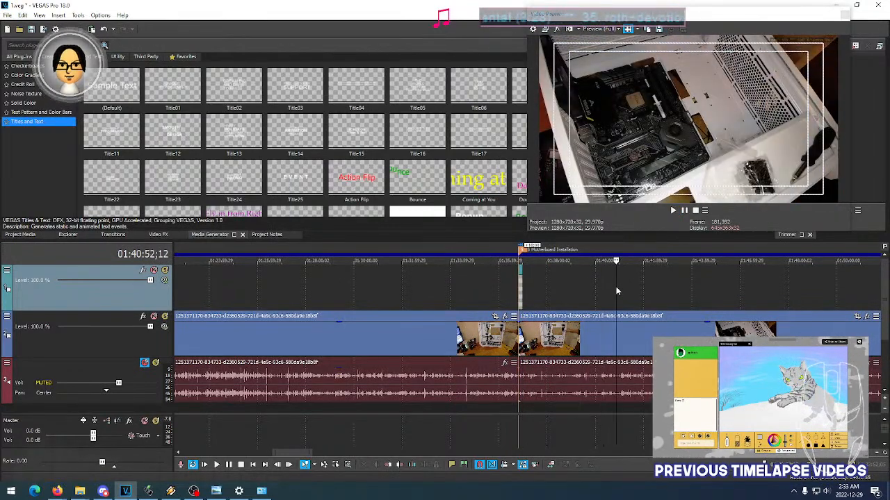
- Return to the Motherboard Installation marker and check how the INSTALLING MOTHERBOARD title sits over the footage at several moments
{"action": "left_click", "coordinate": [520, 290]}
{"action": "scroll", "coordinate": [522, 294], "scroll_direction": "up", "scroll_amount": 2}
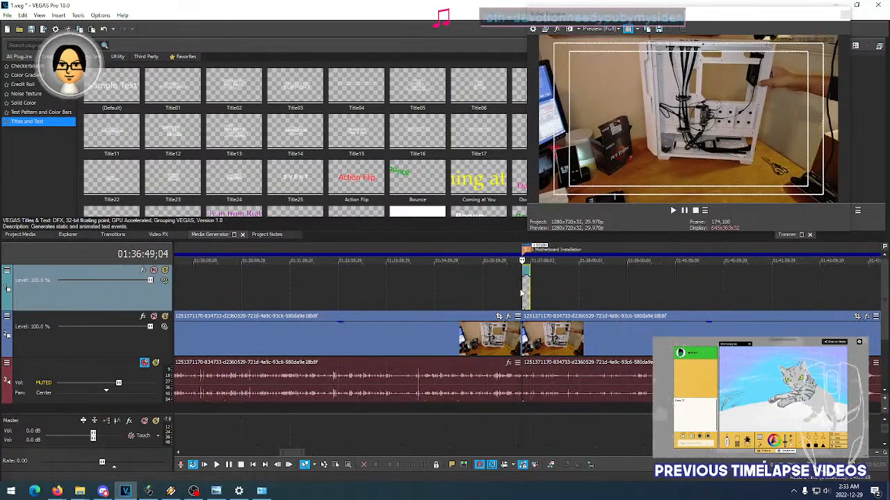
{"action": "scroll", "coordinate": [522, 293], "scroll_direction": "up", "scroll_amount": 2}
{"action": "left_click", "coordinate": [530, 295]}
{"action": "left_click", "coordinate": [536, 296]}
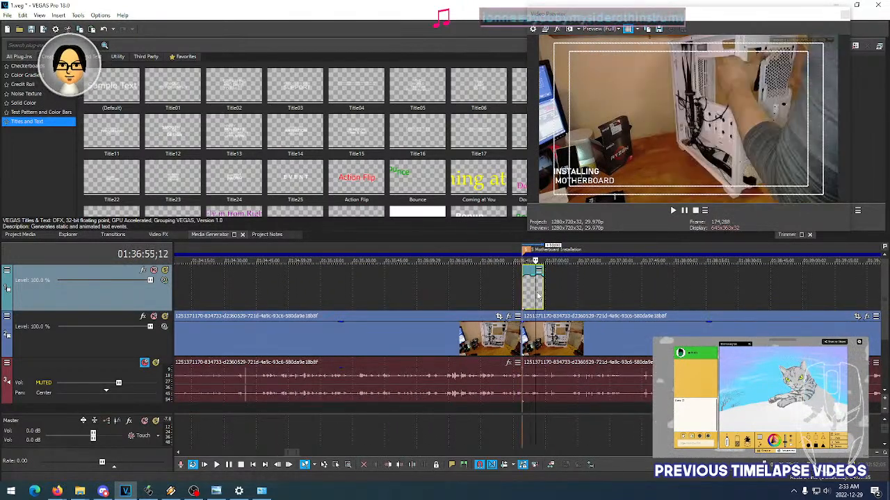
{"action": "left_click", "coordinate": [530, 294]}
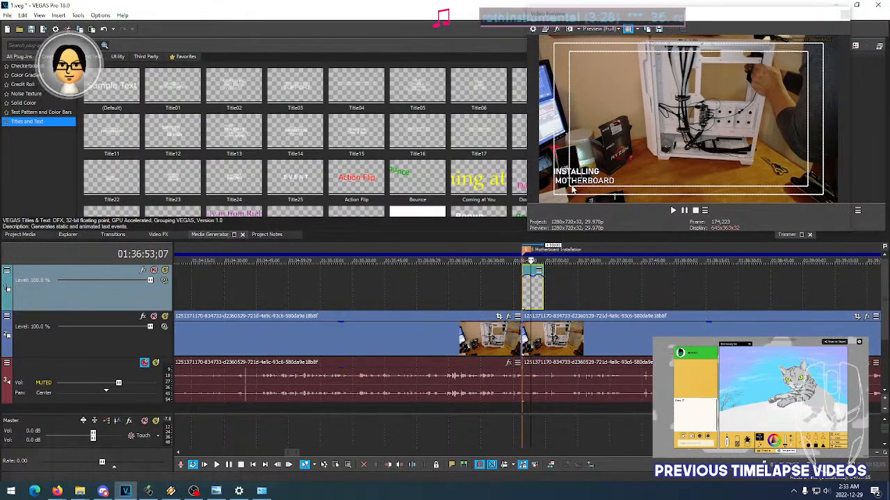
- Skim the motherboard installation footage up to the PSU Unbox and Install marker
{"action": "left_click", "coordinate": [620, 296]}
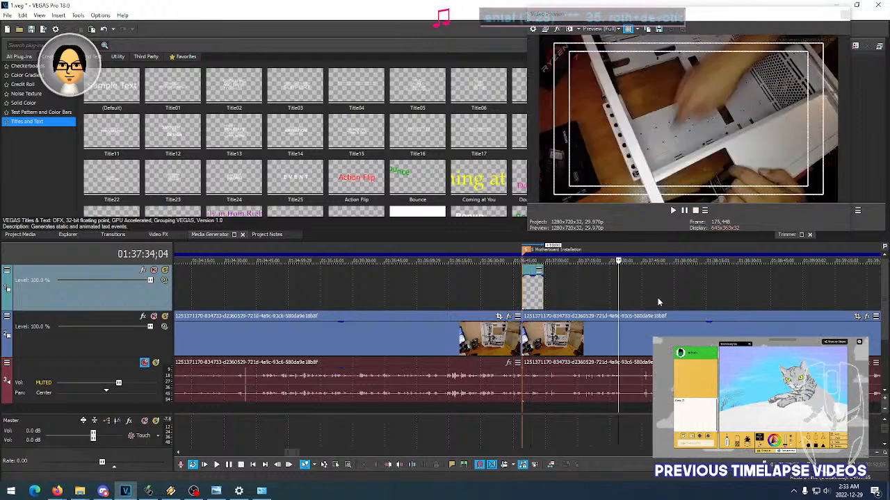
{"action": "left_click", "coordinate": [658, 297]}
{"action": "left_click", "coordinate": [710, 297]}
{"action": "left_click", "coordinate": [765, 298]}
{"action": "scroll", "coordinate": [757, 297], "scroll_direction": "down", "scroll_amount": 5}
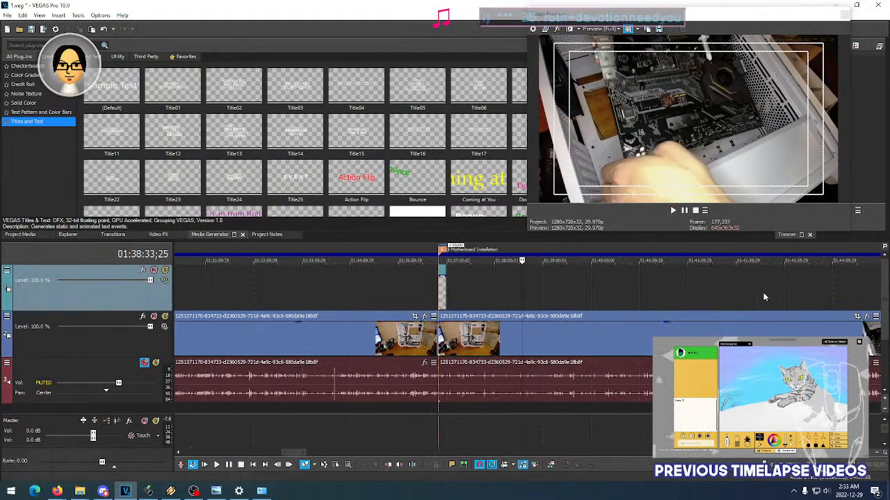
{"action": "scroll", "coordinate": [742, 299], "scroll_direction": "down", "scroll_amount": 5}
{"action": "left_click", "coordinate": [579, 299]}
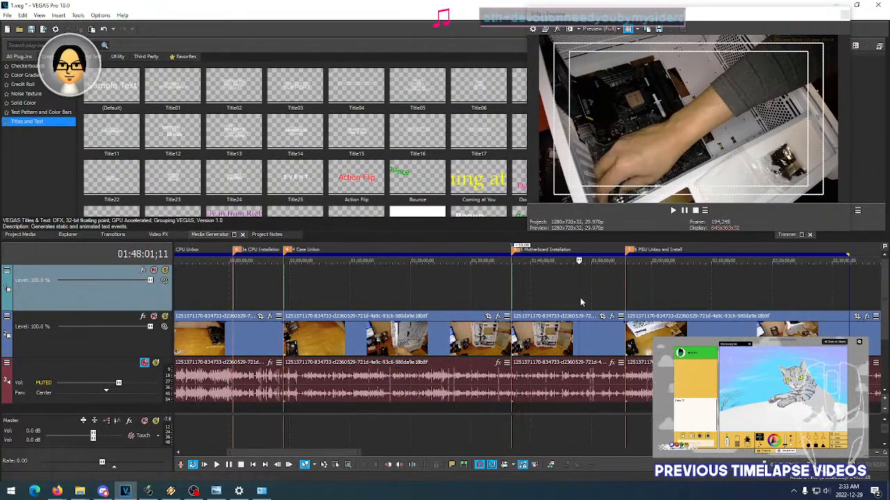
{"action": "left_click", "coordinate": [603, 298]}
{"action": "left_click", "coordinate": [613, 296]}
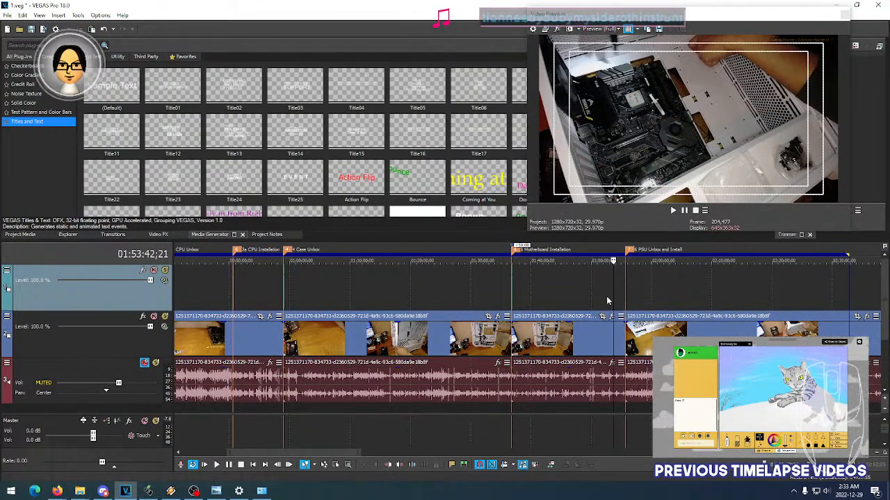
{"action": "left_click", "coordinate": [606, 298]}
{"action": "left_click", "coordinate": [620, 298]}
{"action": "left_click", "coordinate": [623, 299]}
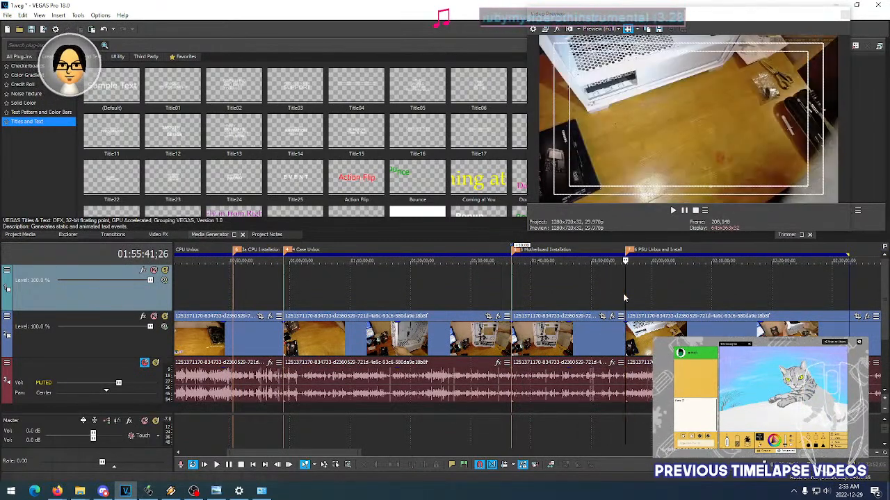
{"action": "left_click", "coordinate": [616, 297]}
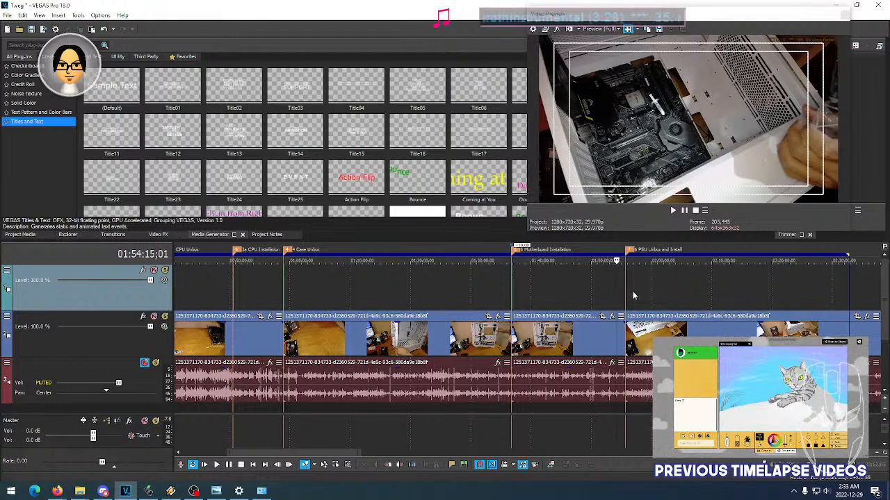
- Examine the footage closely on both sides of the PSU Unbox and Install marker to identify where the power supply section begins
{"action": "scroll", "coordinate": [632, 295], "scroll_direction": "up", "scroll_amount": 5}
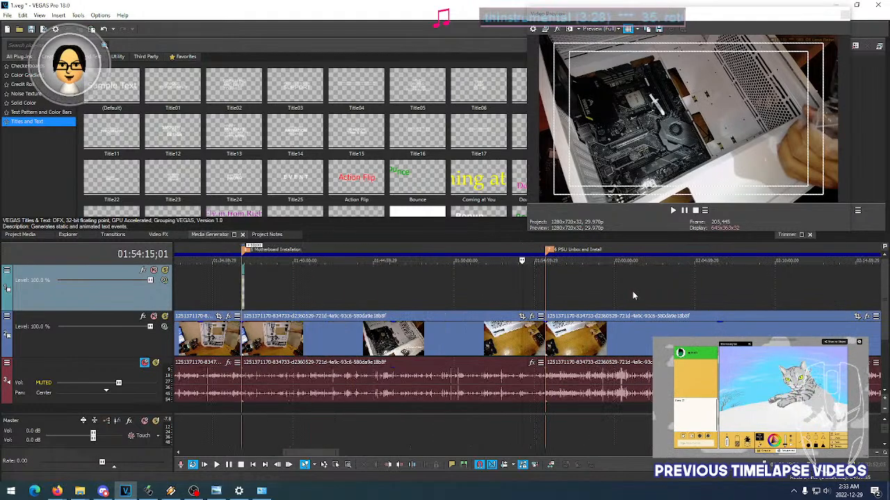
{"action": "scroll", "coordinate": [549, 287], "scroll_direction": "up", "scroll_amount": 1}
{"action": "left_click", "coordinate": [540, 287]}
{"action": "left_click", "coordinate": [549, 287]}
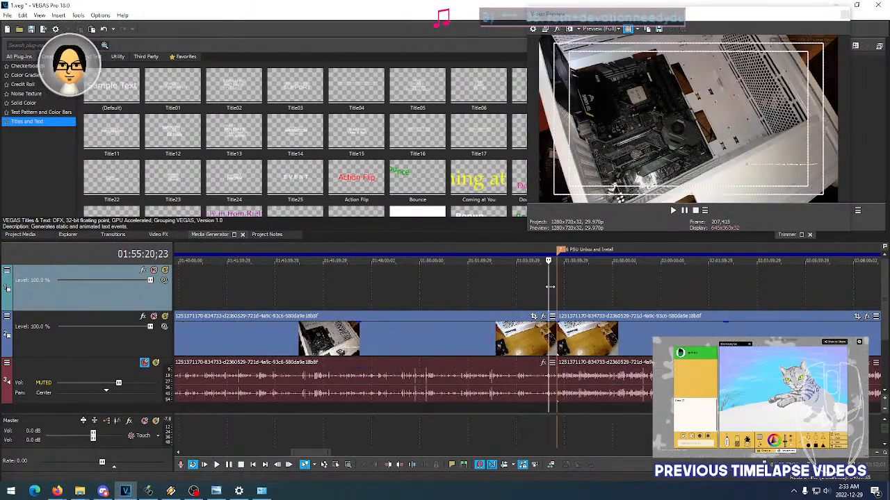
{"action": "left_click", "coordinate": [552, 287]}
{"action": "left_click", "coordinate": [554, 292]}
{"action": "left_click", "coordinate": [559, 285]}
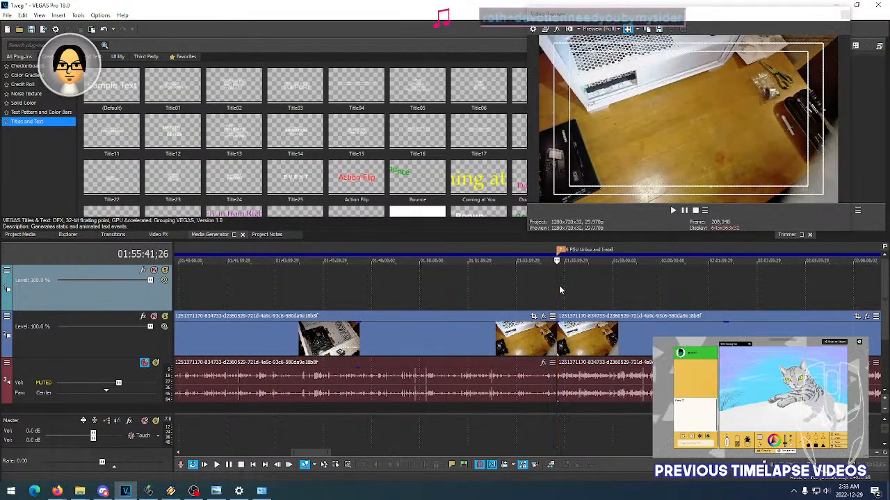
{"action": "left_click", "coordinate": [565, 285]}
{"action": "left_click", "coordinate": [577, 283]}
{"action": "left_click", "coordinate": [564, 283]}
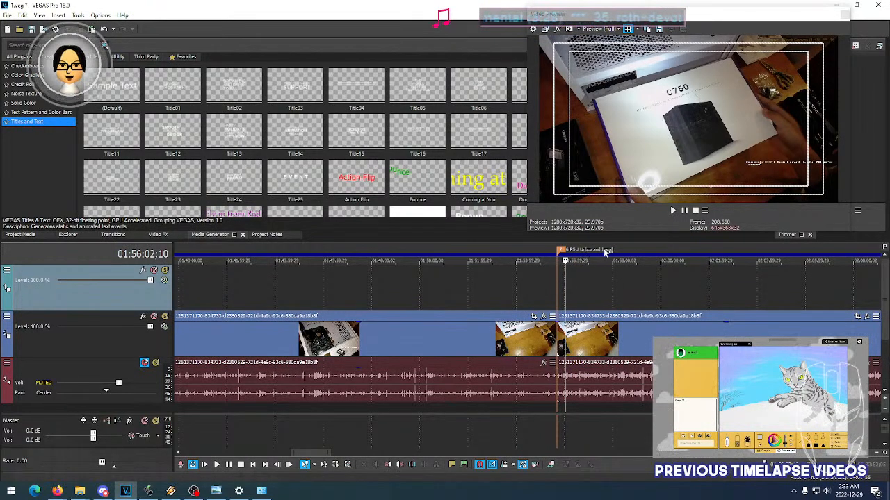
- Paste the copied UNBOXING COMPUTER CASE title on the title track at the PSU Unbox and Install marker, as a new copy of the source media
{"action": "left_click", "coordinate": [557, 297]}
{"action": "right_click", "coordinate": [559, 292]}
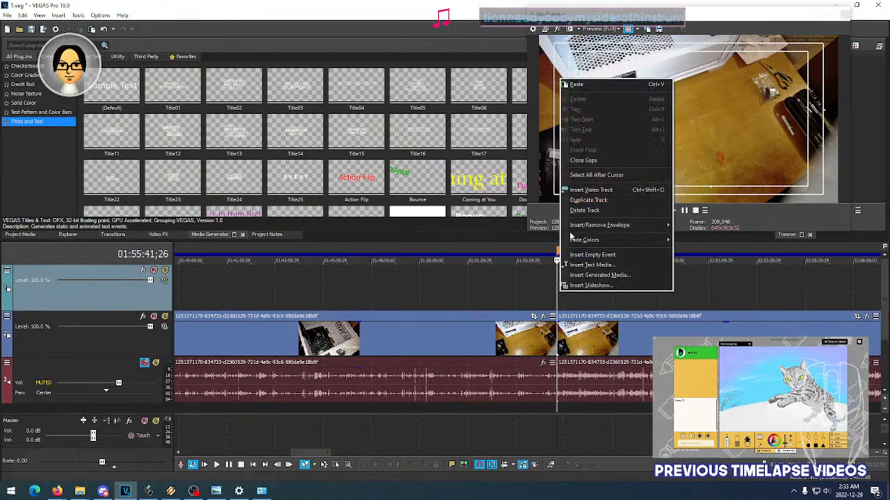
{"action": "left_click", "coordinate": [575, 84]}
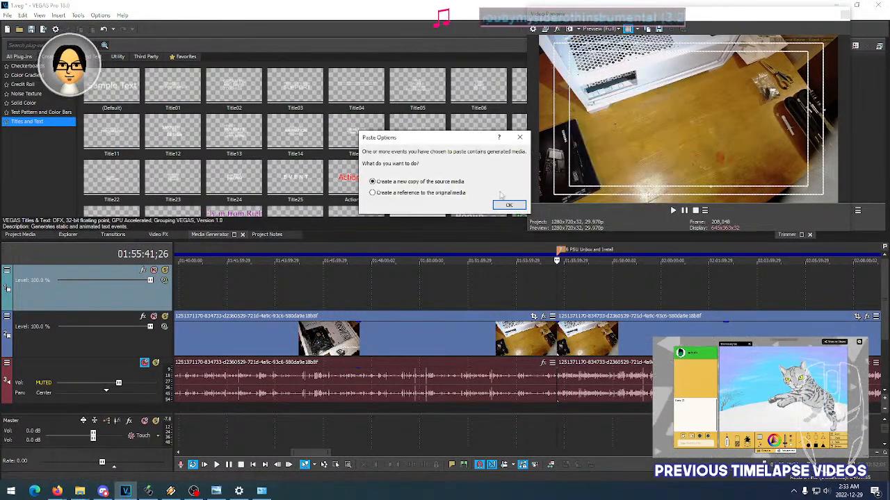
{"action": "left_click", "coordinate": [508, 208]}
{"action": "scroll", "coordinate": [570, 296], "scroll_direction": "up", "scroll_amount": 5}
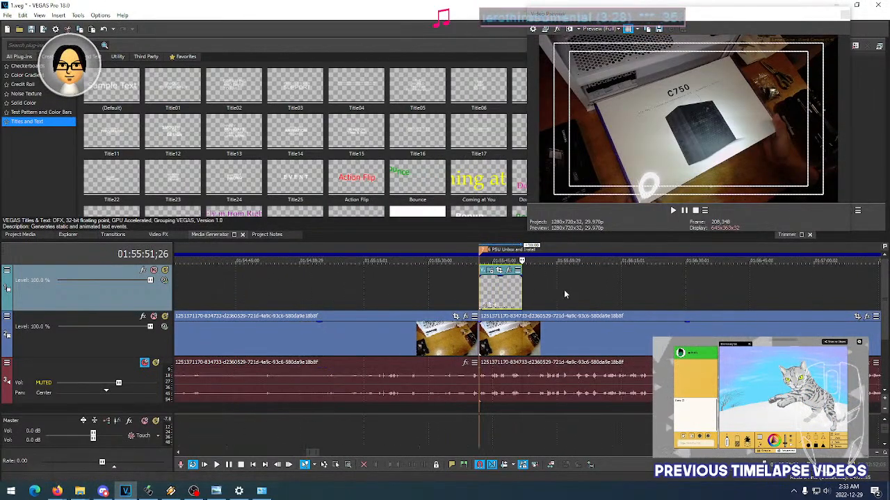
- Check the pasted title's entrance over the power supply footage at several moments
{"action": "left_click", "coordinate": [488, 296]}
{"action": "left_click", "coordinate": [497, 297]}
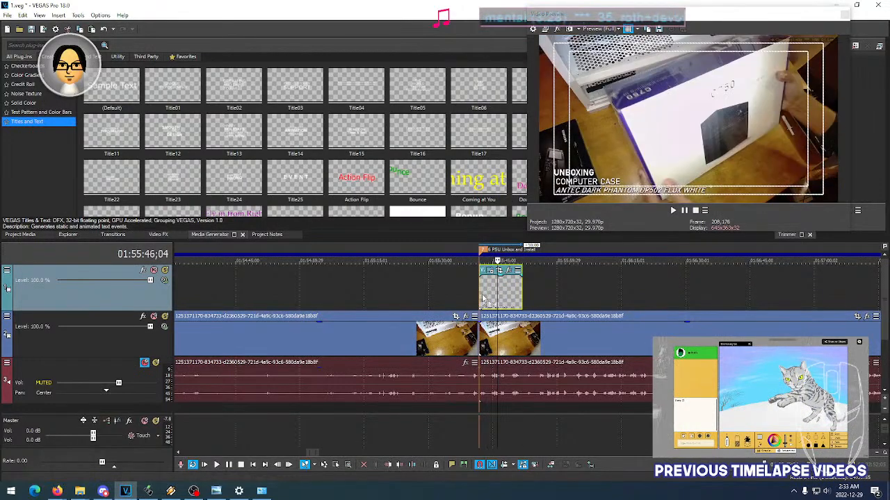
{"action": "left_click", "coordinate": [480, 297]}
{"action": "left_click", "coordinate": [488, 296]}
{"action": "left_click", "coordinate": [497, 293]}
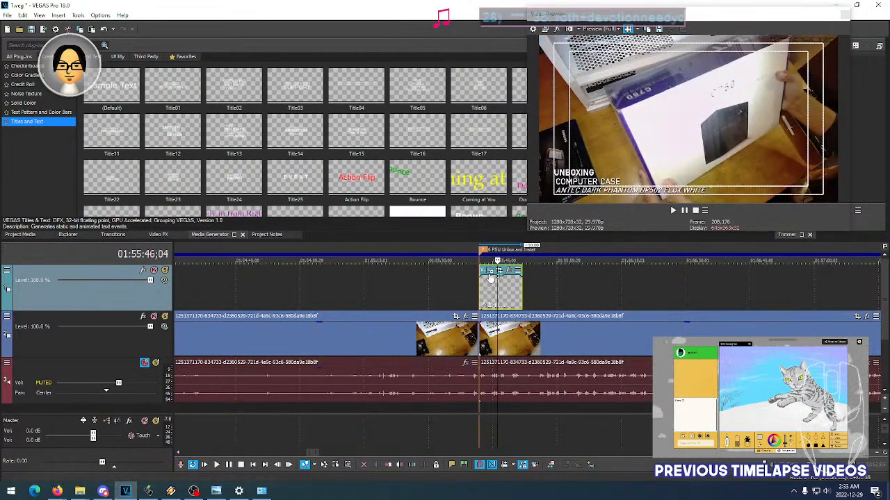
- Change the pasted title's second line to POWER SUPPLY and replace the case name in the third line with NZXT
{"action": "left_click", "coordinate": [490, 271]}
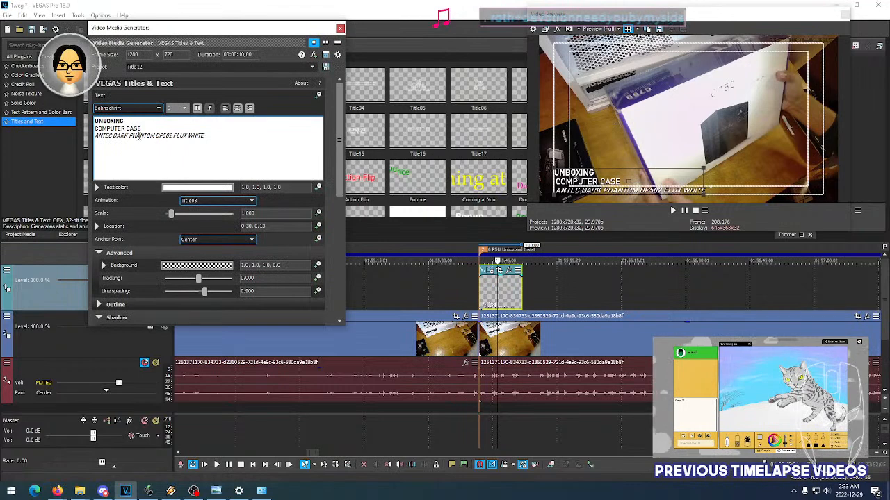
{"action": "left_click", "coordinate": [96, 130]}
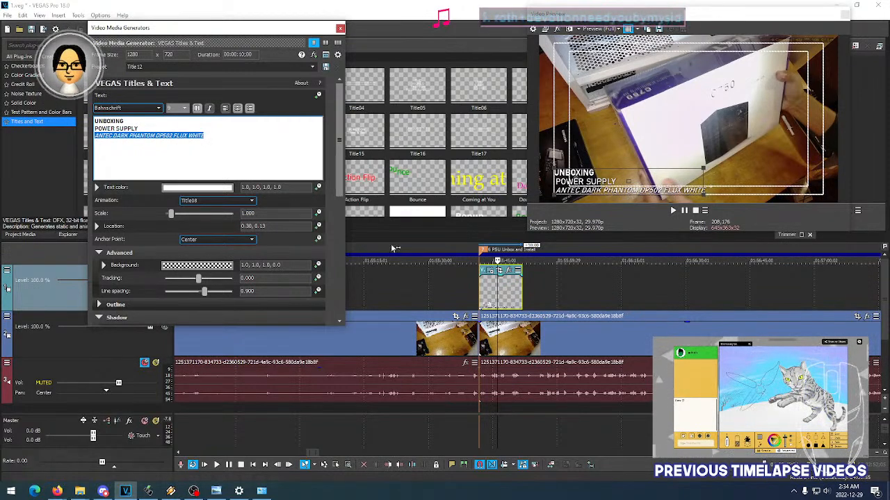
{"action": "left_click", "coordinate": [489, 292]}
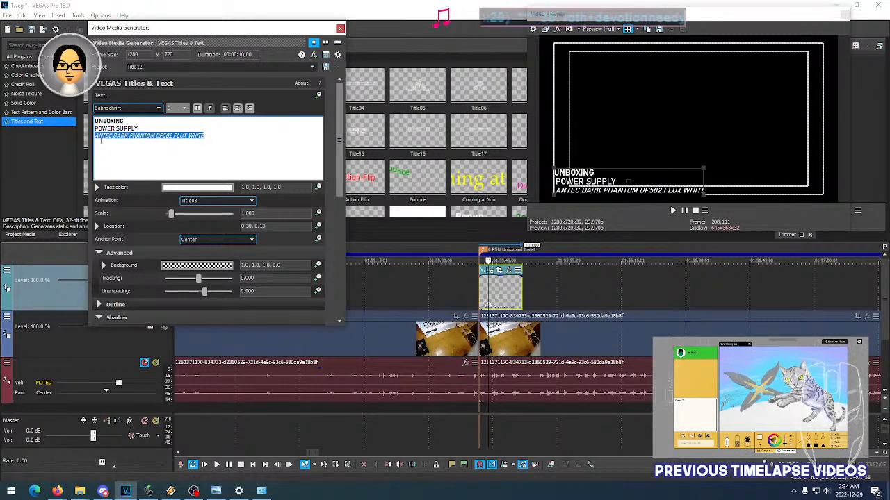
{"action": "type", "text": "ZXT"}
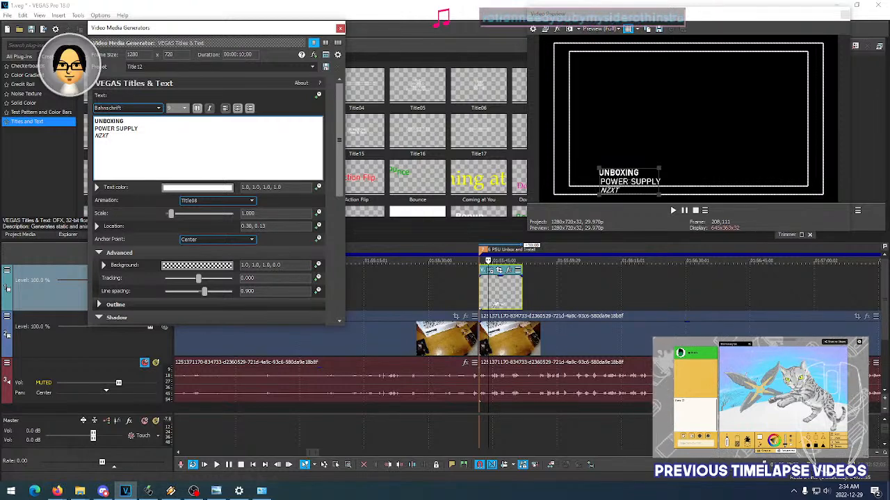
- Scrub through the opening of the UNBOXING POWER SUPPLY title to check its entrance animation
{"action": "left_click", "coordinate": [489, 291]}
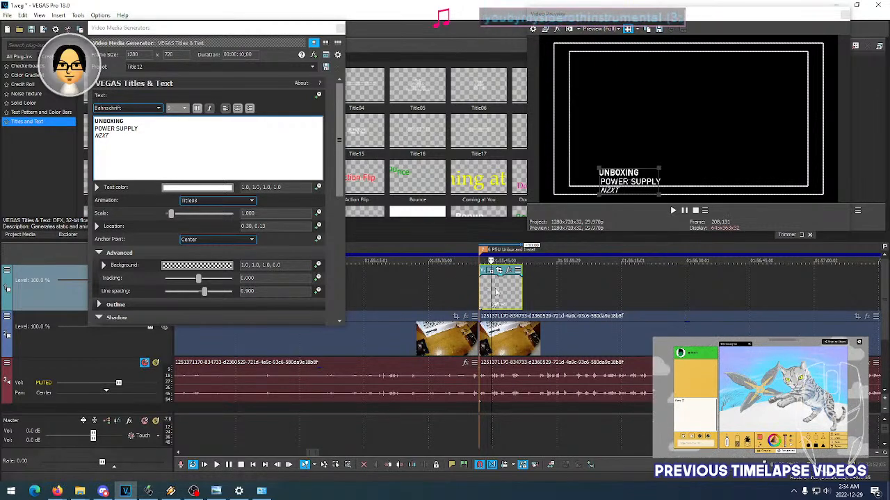
{"action": "left_click", "coordinate": [478, 291]}
{"action": "left_click", "coordinate": [494, 290]}
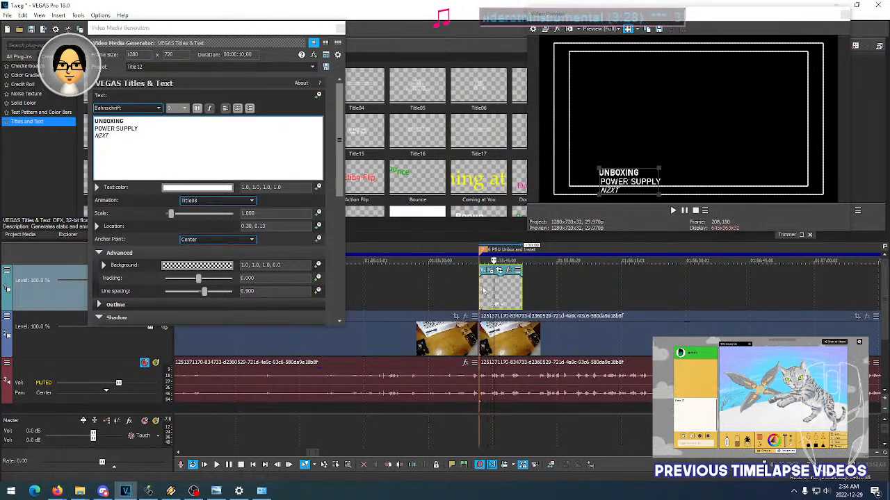
{"action": "left_click", "coordinate": [477, 291]}
{"action": "left_click", "coordinate": [494, 289]}
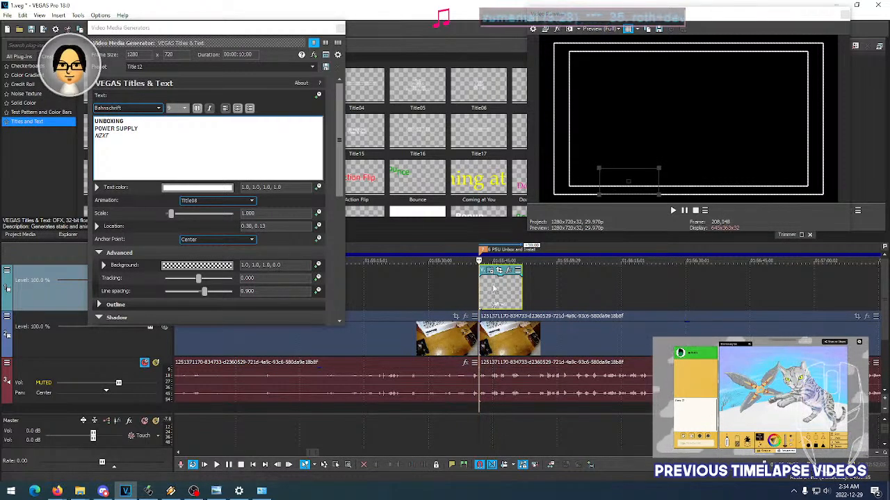
{"action": "left_click", "coordinate": [501, 287]}
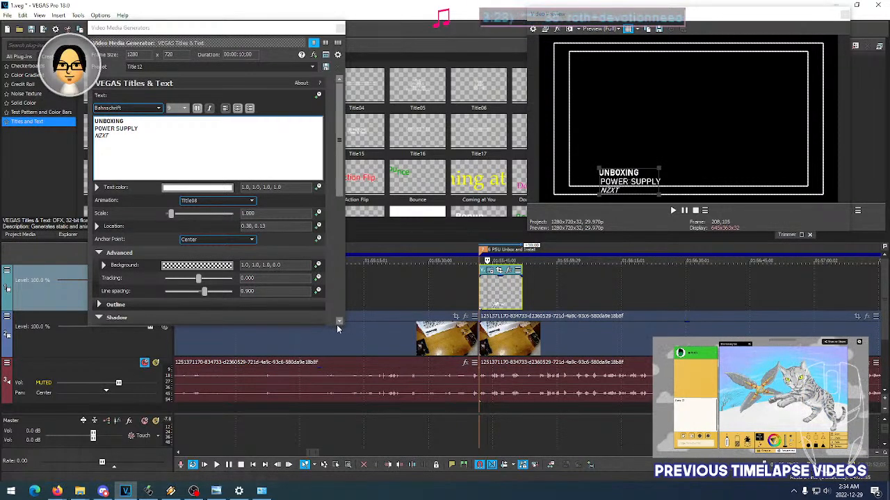
- Shorten the title settings window to uncover the footage track's controls, try to unmute that track, and play back the power supply title
{"action": "left_click_drag", "start_coordinate": [336, 325], "coordinate": [308, 303]}
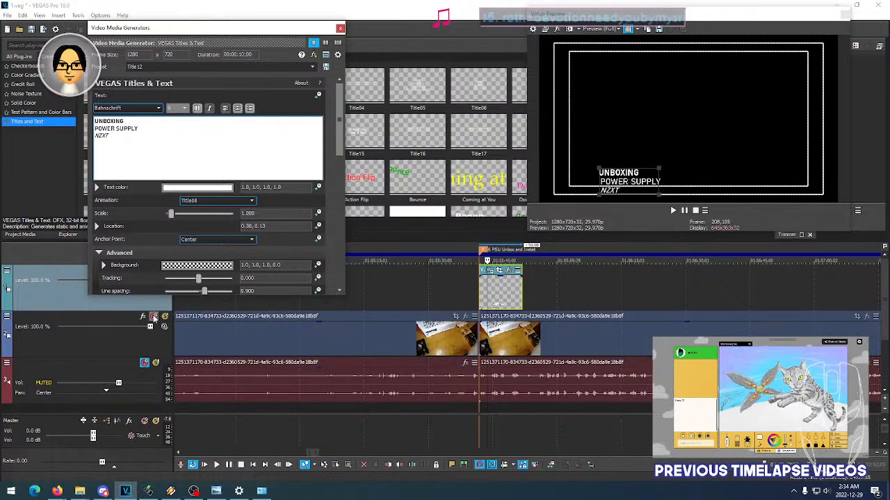
{"action": "left_click", "coordinate": [154, 317]}
{"action": "key", "text": "space"}
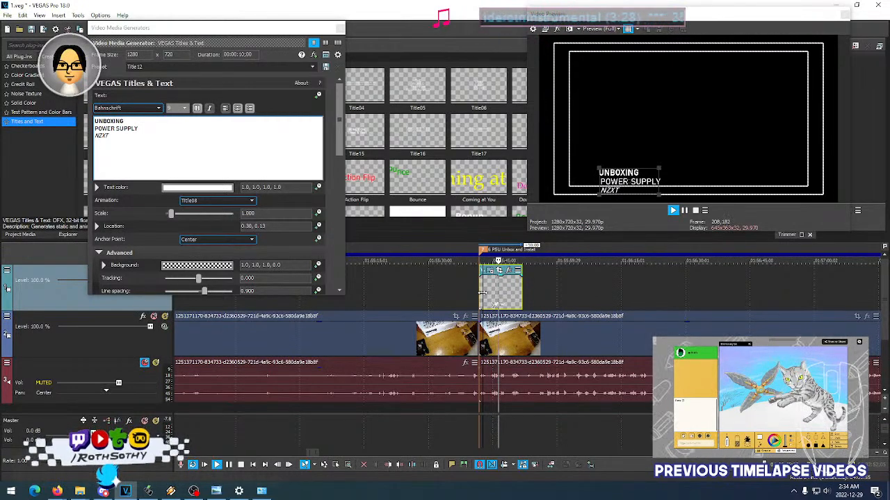
{"action": "key", "text": "space"}
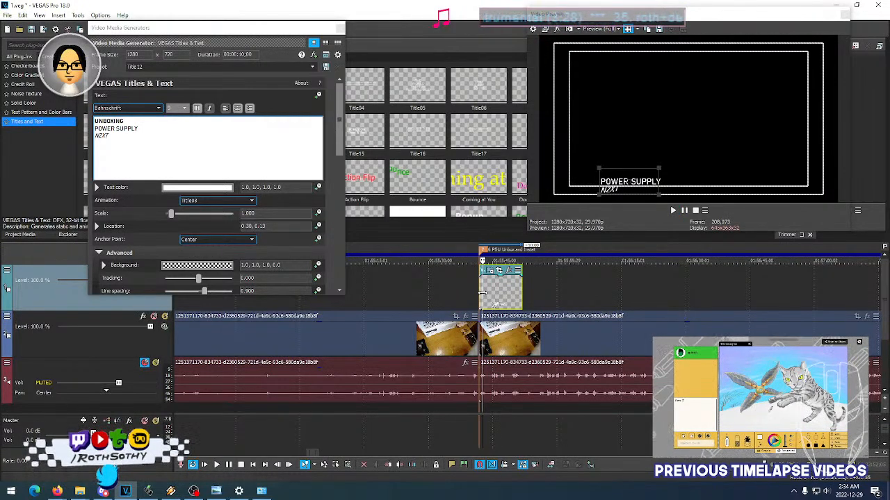
- Undo the last text edit of the power supply title, and delete and restore the title event
{"action": "key", "text": "alt+F4"}
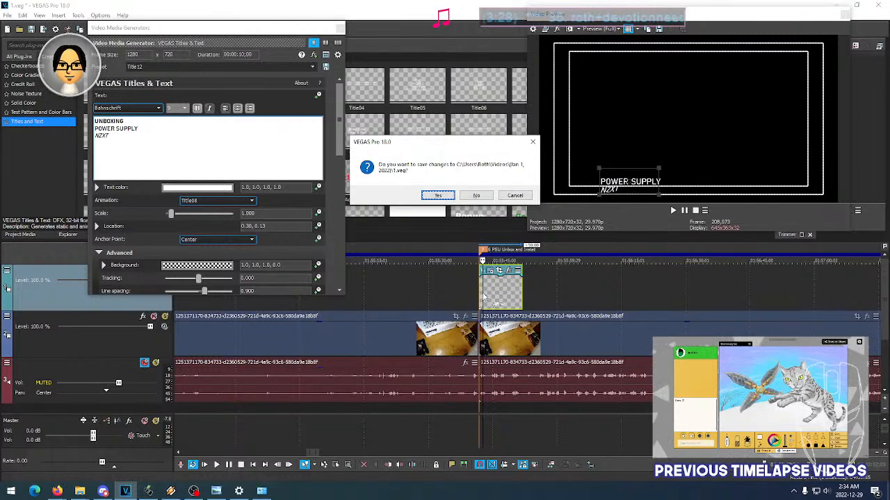
{"action": "left_click", "coordinate": [515, 195]}
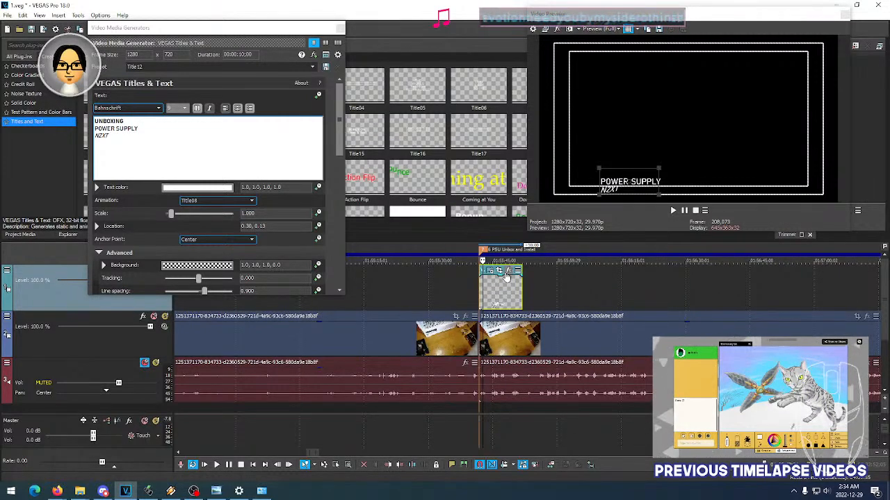
{"action": "key", "text": "ctrl+z"}
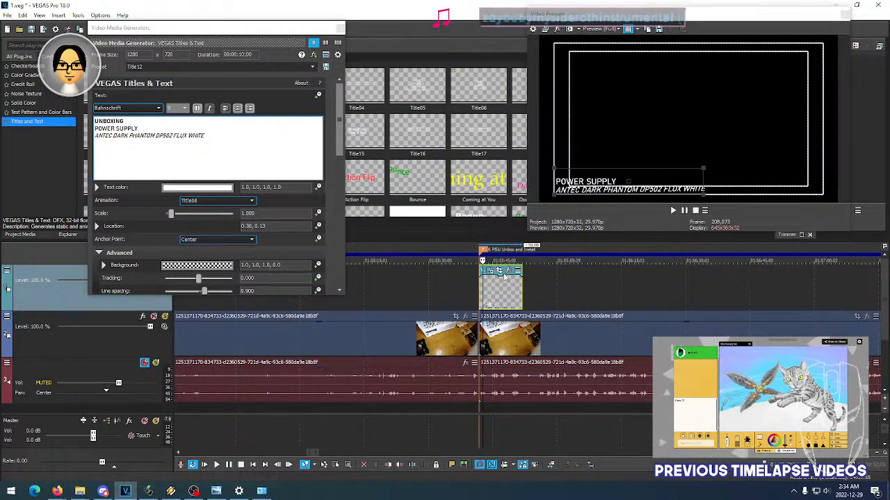
{"action": "key", "text": "Delete"}
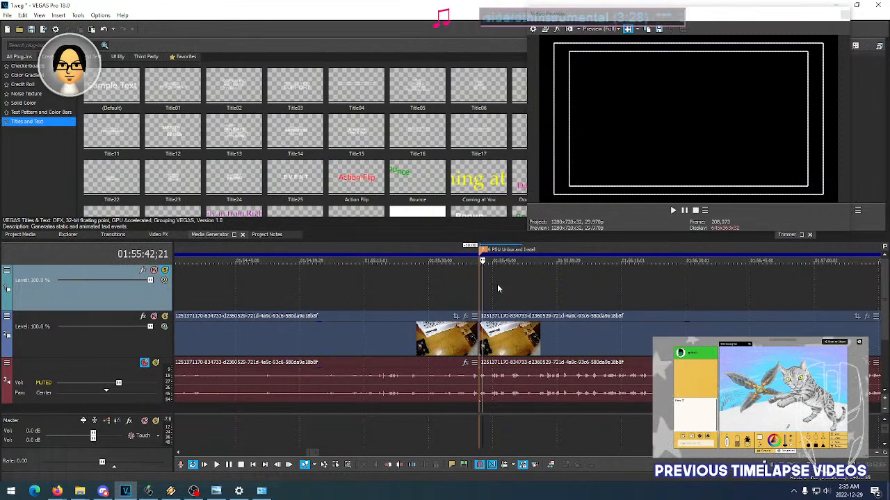
{"action": "key", "text": "ctrl+z"}
{"action": "key", "text": "space"}
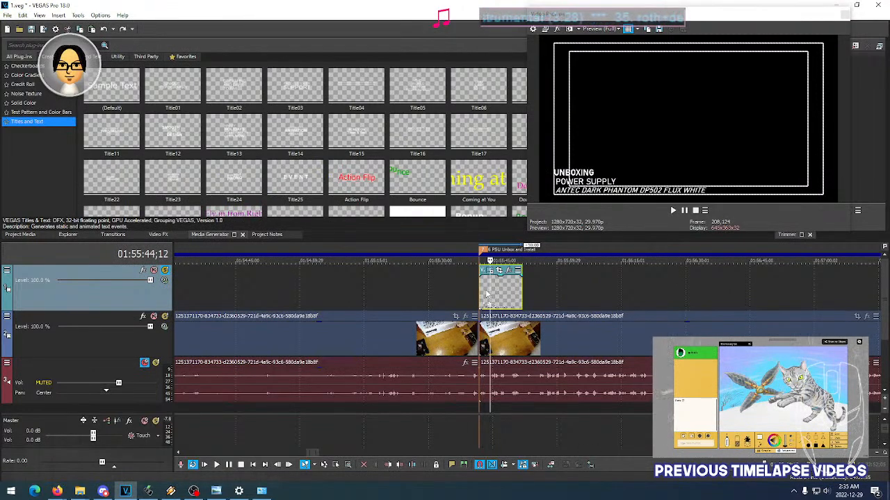
- Reopen the power supply title's settings and compare the preview at several moments before and within the title
{"action": "left_click", "coordinate": [488, 272]}
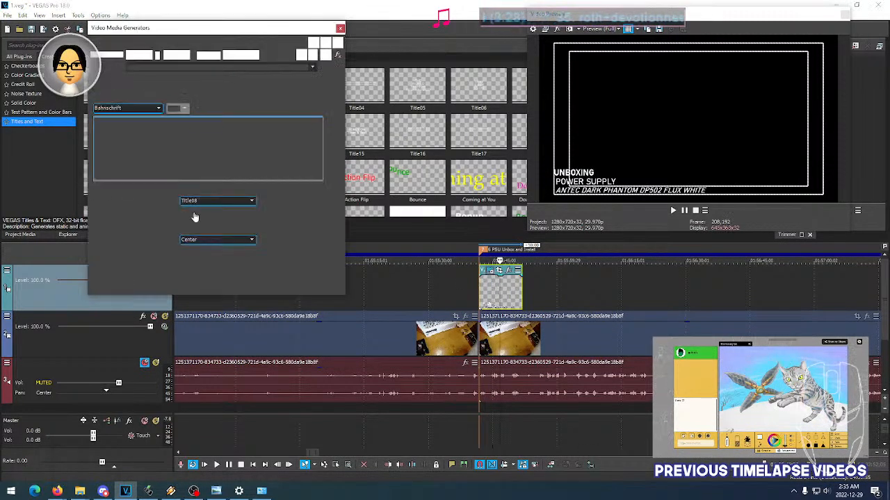
{"action": "left_click", "coordinate": [427, 292]}
{"action": "left_click", "coordinate": [443, 337]}
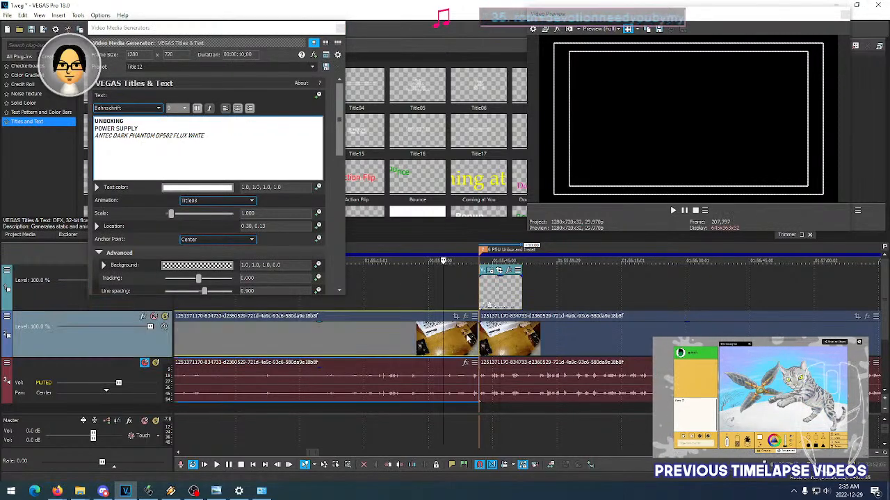
{"action": "left_click", "coordinate": [466, 339]}
{"action": "left_click", "coordinate": [501, 338]}
{"action": "left_click", "coordinate": [455, 339]}
{"action": "left_click", "coordinate": [495, 299]}
{"action": "left_click", "coordinate": [447, 338]}
{"action": "left_click", "coordinate": [502, 299]}
{"action": "left_click", "coordinate": [452, 342]}
- Replace the case name in the power supply title's third line with NZXT
{"action": "left_click", "coordinate": [143, 138]}
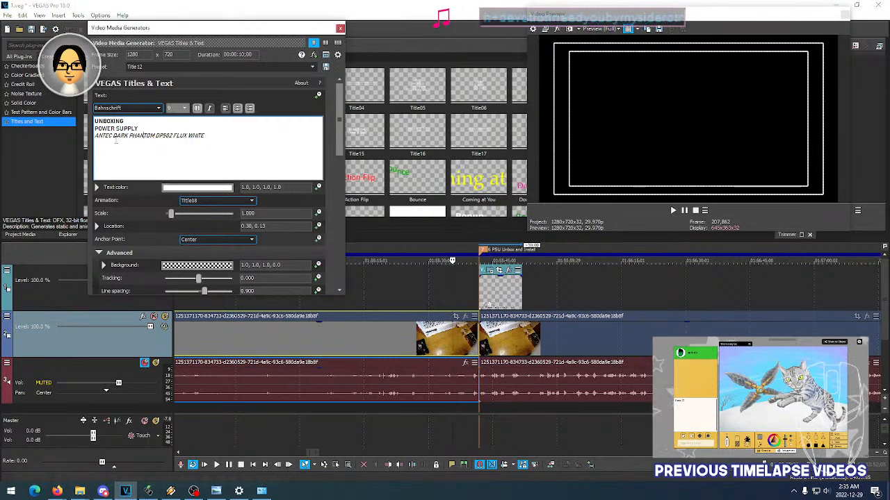
{"action": "triple_click", "coordinate": [103, 136]}
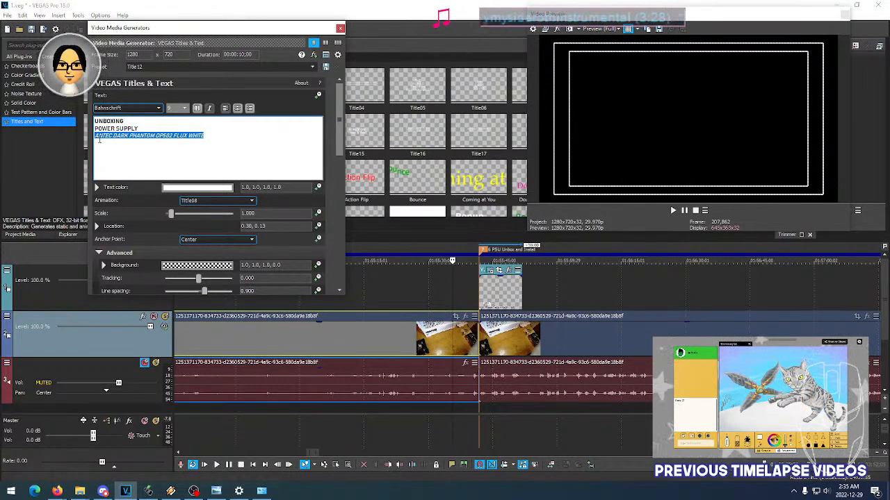
{"action": "key", "text": "BackSpace"}
{"action": "type", "text": "NX"}
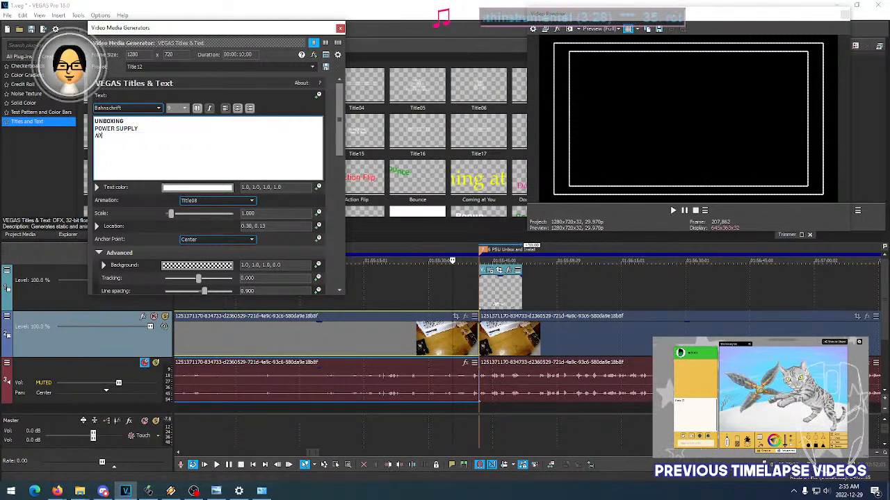
{"action": "type", "text": "XT"}
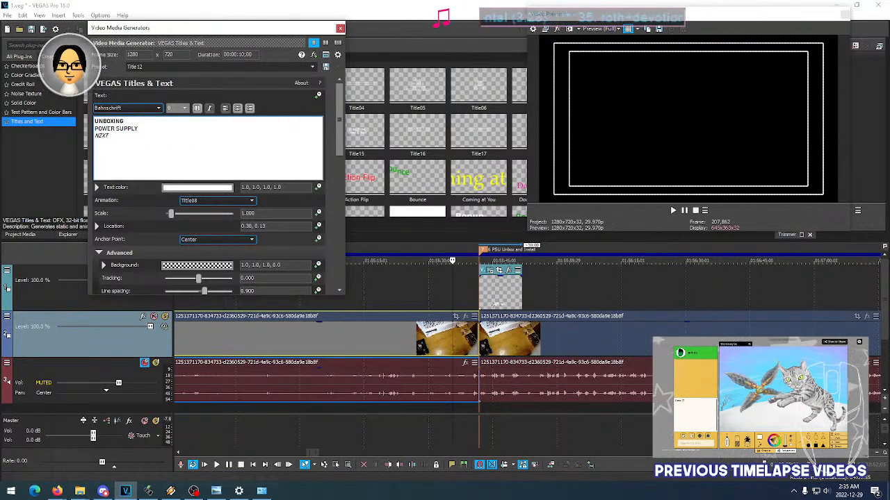
- Try the Half preview resolution and set the video preview quality to Preview (Auto)
{"action": "left_click", "coordinate": [489, 296]}
{"action": "left_click", "coordinate": [563, 345]}
{"action": "scroll", "coordinate": [564, 345], "scroll_direction": "down", "scroll_amount": 5}
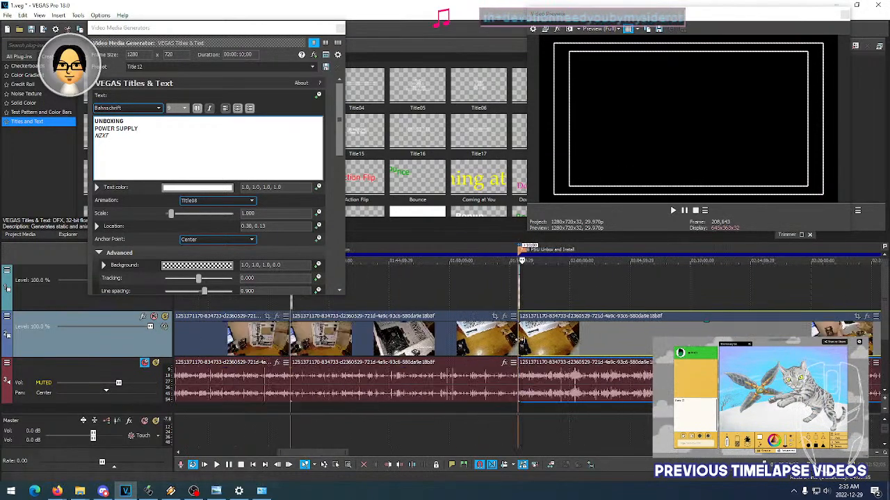
{"action": "scroll", "coordinate": [521, 334], "scroll_direction": "down", "scroll_amount": 5}
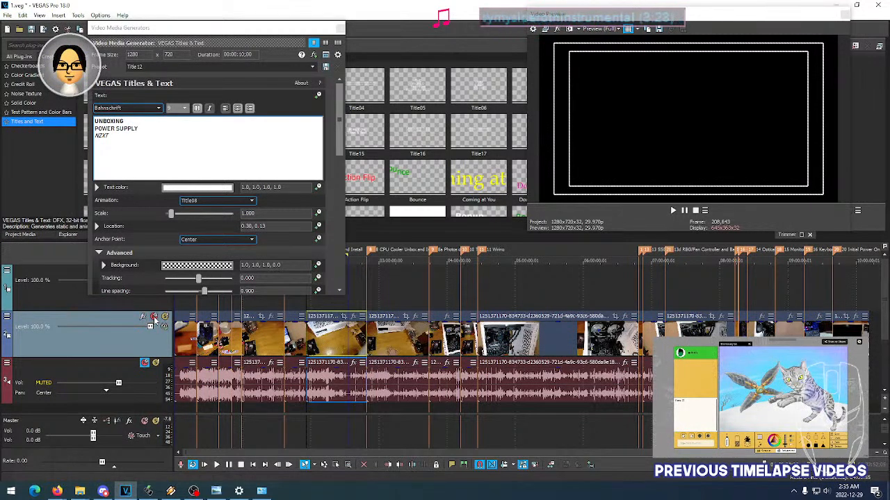
{"action": "left_click", "coordinate": [604, 29]}
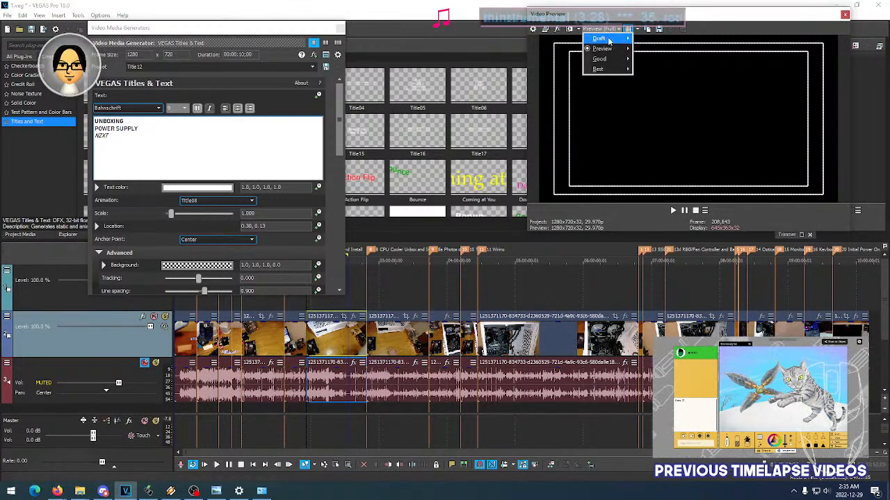
{"action": "mouse_move", "coordinate": [611, 48]}
{"action": "left_click", "coordinate": [645, 70]}
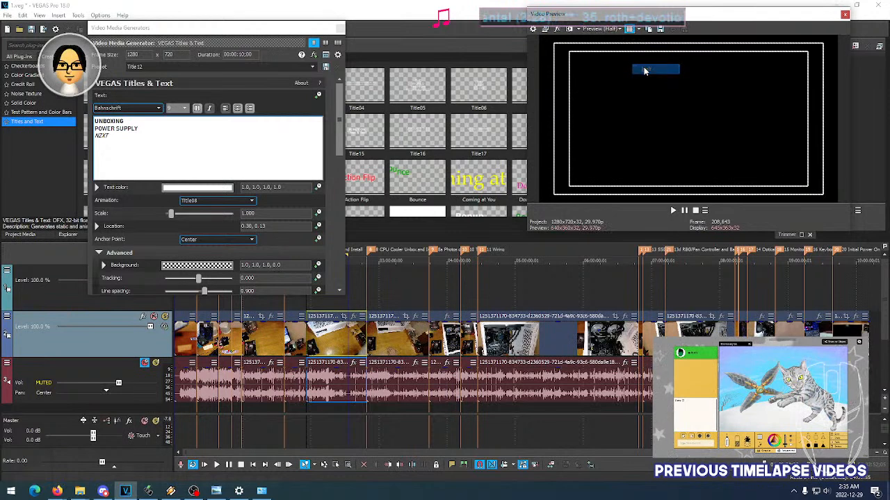
{"action": "left_click", "coordinate": [603, 29]}
{"action": "left_click", "coordinate": [653, 47]}
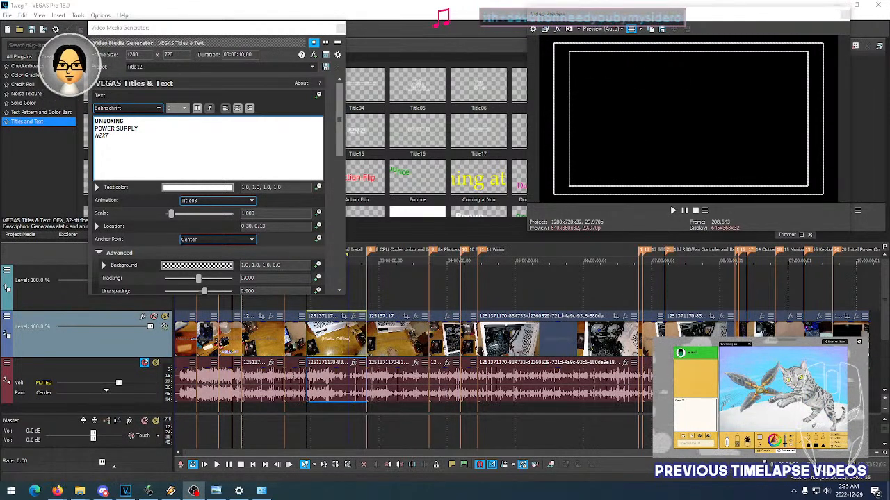
- Move the UNBOXING POWER SUPPLY title to location 0.15, 0.13 against the outer safe-area line and close its settings
{"action": "left_click", "coordinate": [342, 300]}
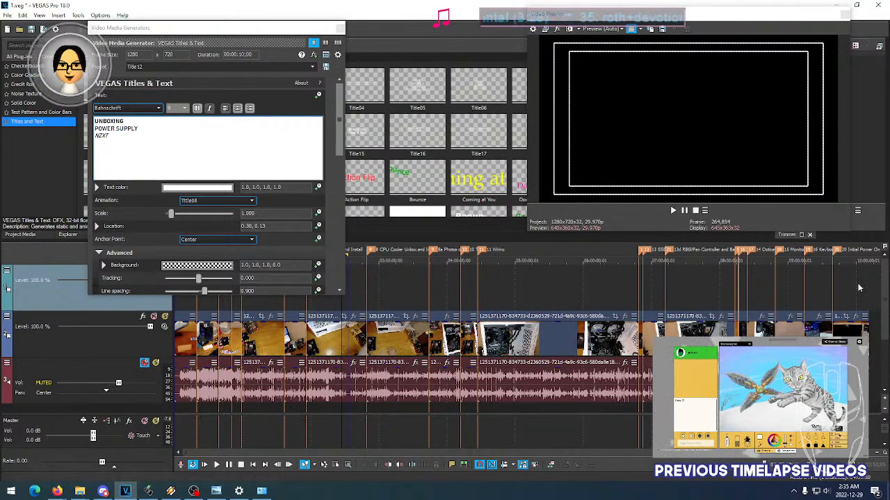
{"action": "scroll", "coordinate": [388, 301], "scroll_direction": "up", "scroll_amount": 6}
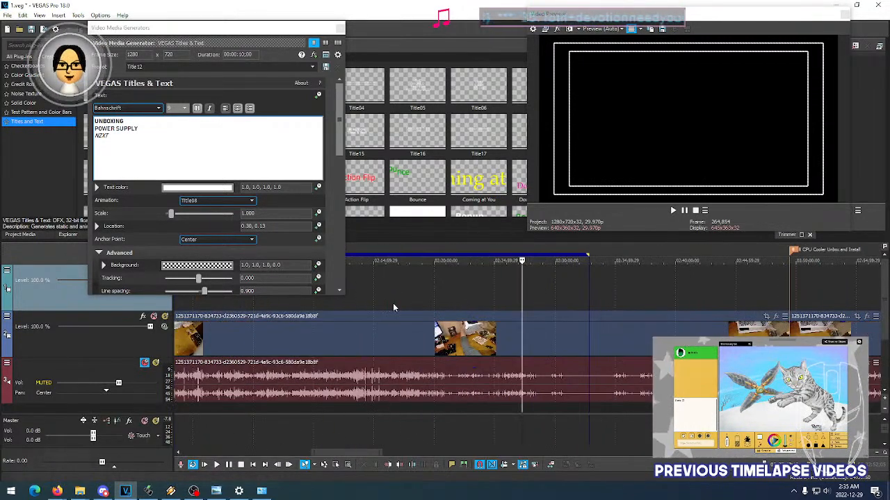
{"action": "scroll", "coordinate": [393, 303], "scroll_direction": "down", "scroll_amount": 6}
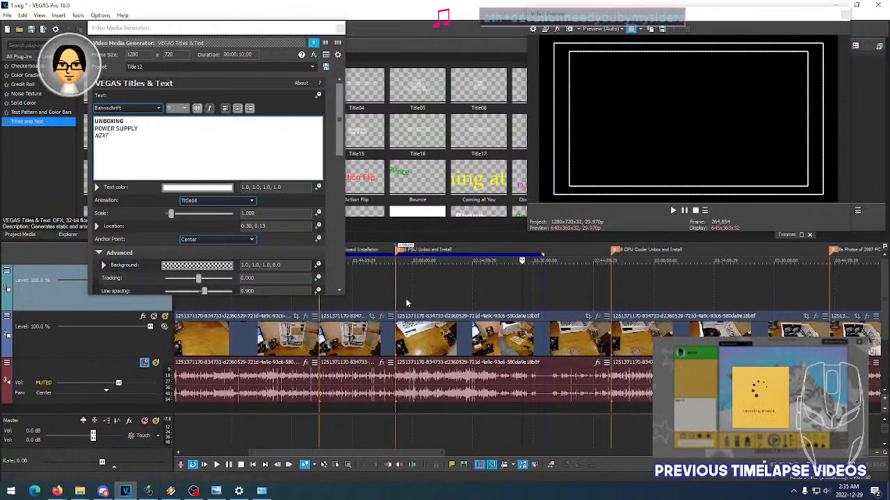
{"action": "left_click", "coordinate": [395, 298]}
{"action": "scroll", "coordinate": [405, 297], "scroll_direction": "up", "scroll_amount": 3}
{"action": "scroll", "coordinate": [542, 301], "scroll_direction": "up", "scroll_amount": 6}
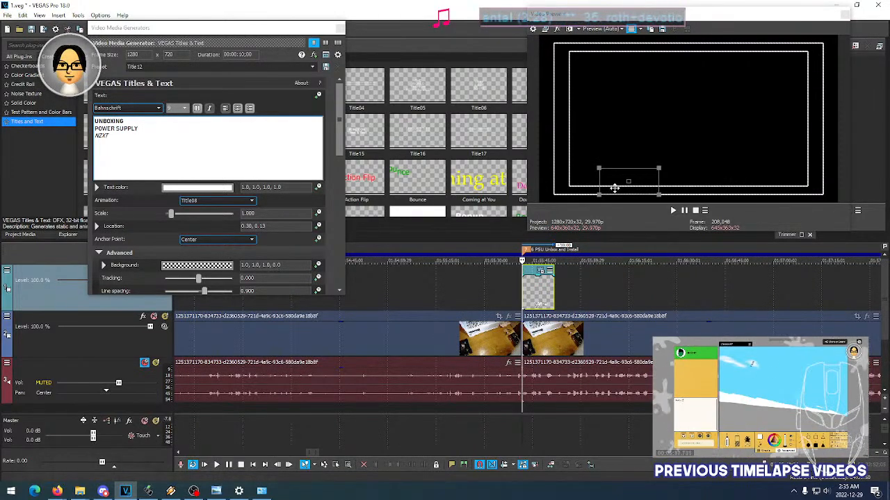
{"action": "left_click", "coordinate": [536, 292]}
{"action": "left_click", "coordinate": [543, 293]}
{"action": "left_click_drag", "start_coordinate": [623, 182], "coordinate": [582, 181]}
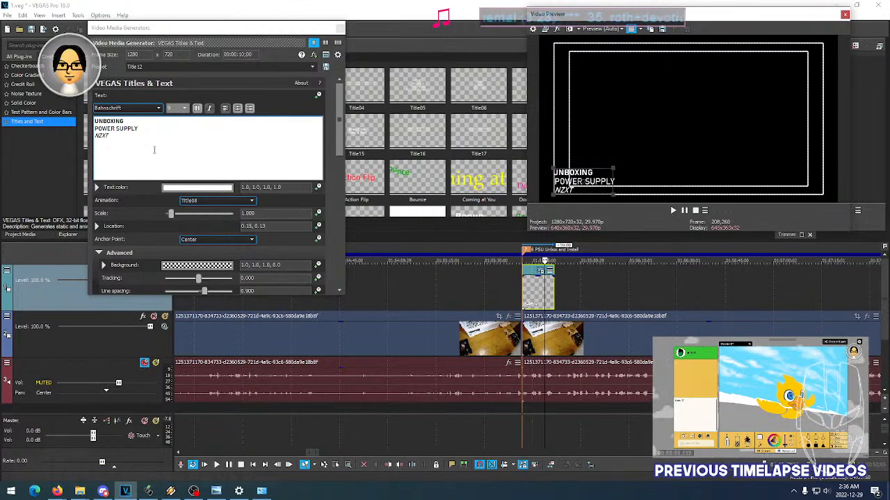
{"action": "left_click", "coordinate": [258, 37]}
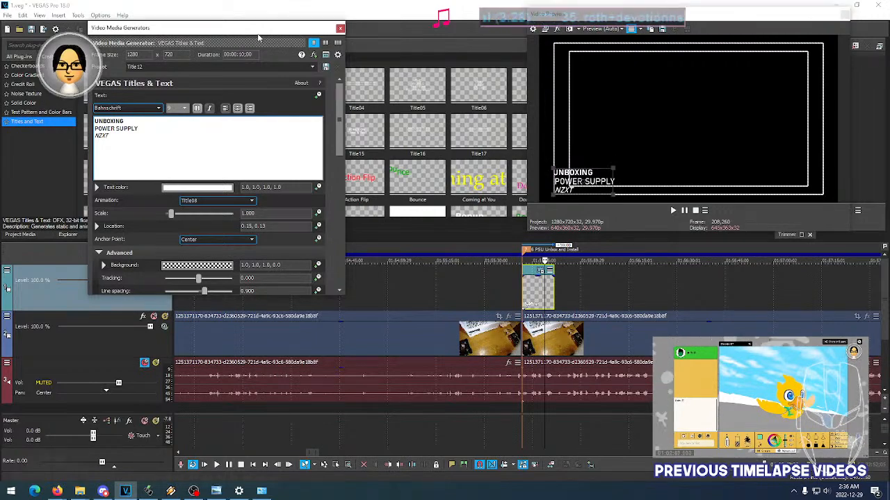
{"action": "left_click", "coordinate": [339, 29]}
- Save the project under the new name a in the (Jan 1, 2022) folder
{"action": "left_click", "coordinate": [7, 15]}
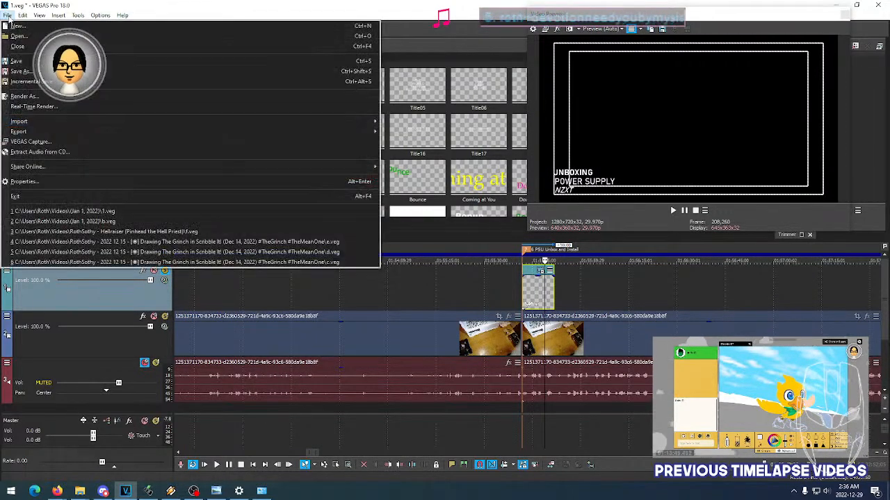
{"action": "left_click", "coordinate": [25, 71]}
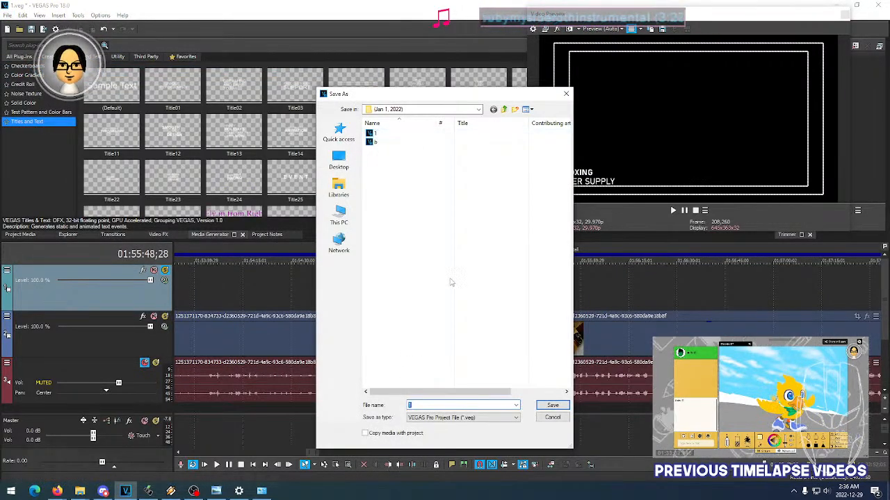
{"action": "left_click", "coordinate": [550, 407]}
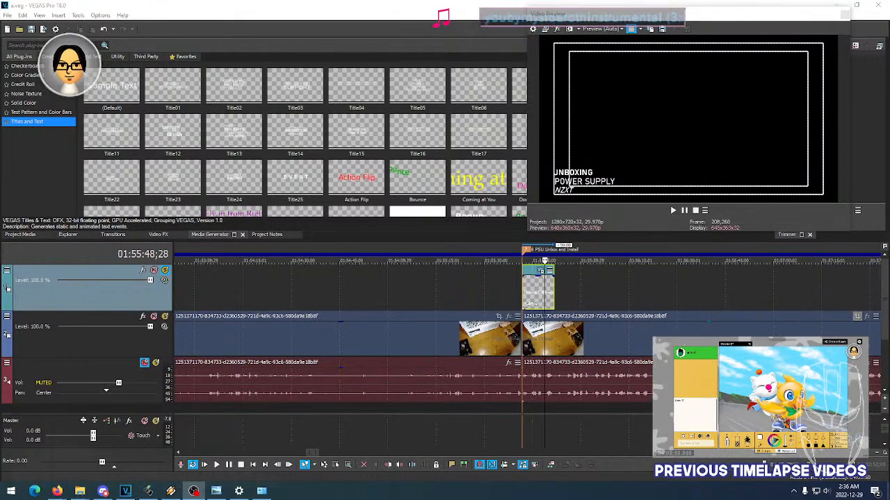
- Examine the video event properties of the first footage clip on the timeline, including its playback rate and resample mode
{"action": "scroll", "coordinate": [320, 290], "scroll_direction": "down", "scroll_amount": 6}
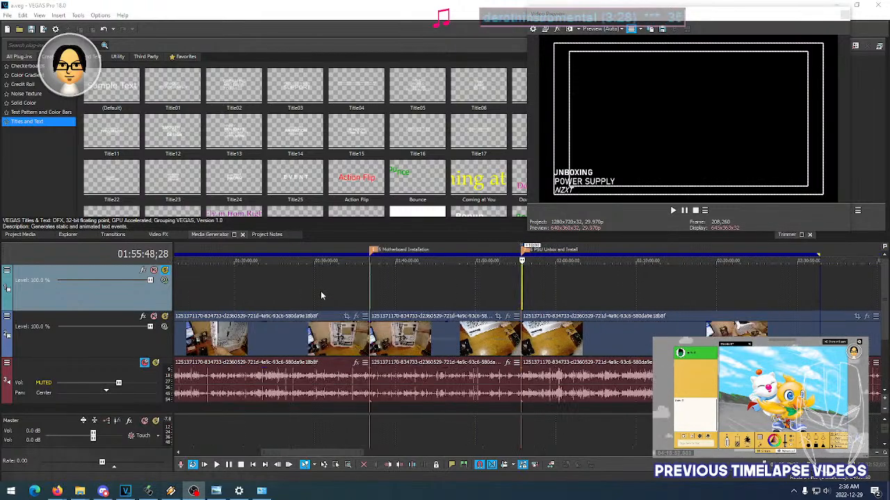
{"action": "mouse_move", "coordinate": [321, 289]}
{"action": "left_mouse_down"}
{"action": "mouse_move", "coordinate": [295, 292]}
{"action": "mouse_move", "coordinate": [324, 279]}
{"action": "left_mouse_up"}
{"action": "right_click", "coordinate": [357, 250]}
{"action": "left_click", "coordinate": [368, 272]}
{"action": "left_click", "coordinate": [205, 306]}
{"action": "left_click", "coordinate": [178, 339]}
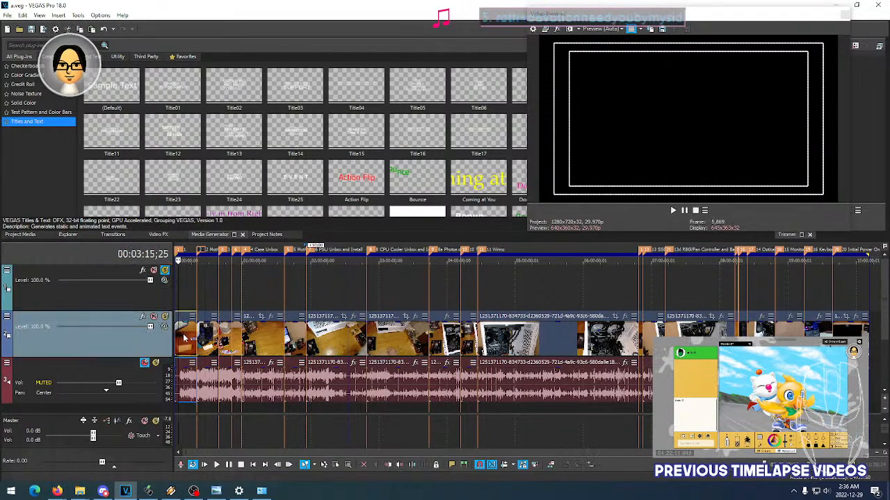
{"action": "left_click", "coordinate": [184, 339]}
{"action": "right_click", "coordinate": [184, 339]}
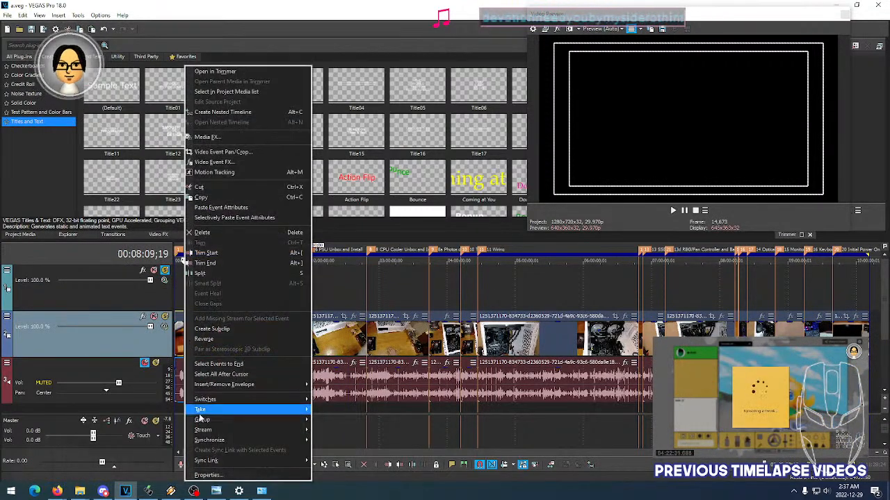
{"action": "left_click", "coordinate": [207, 475]}
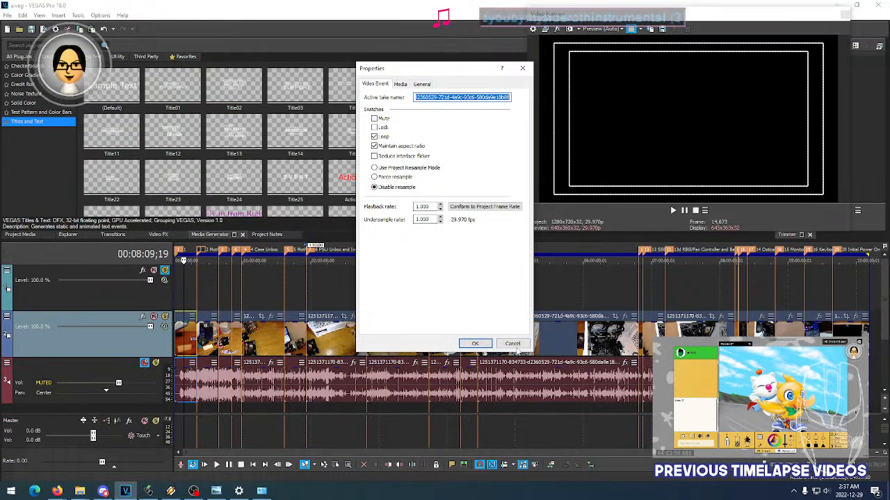
{"action": "left_click", "coordinate": [474, 343]}
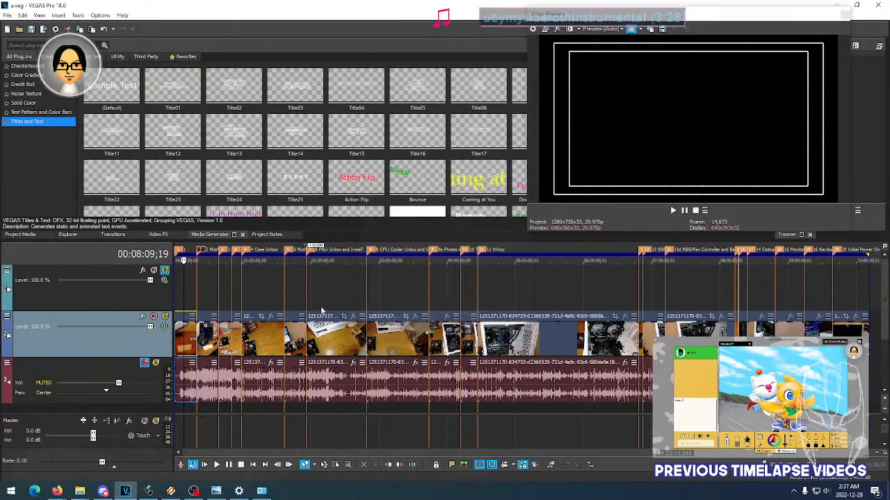
- Turn off solo on the title track and check that the footage previews at several points along the timeline
{"action": "left_click", "coordinate": [165, 271]}
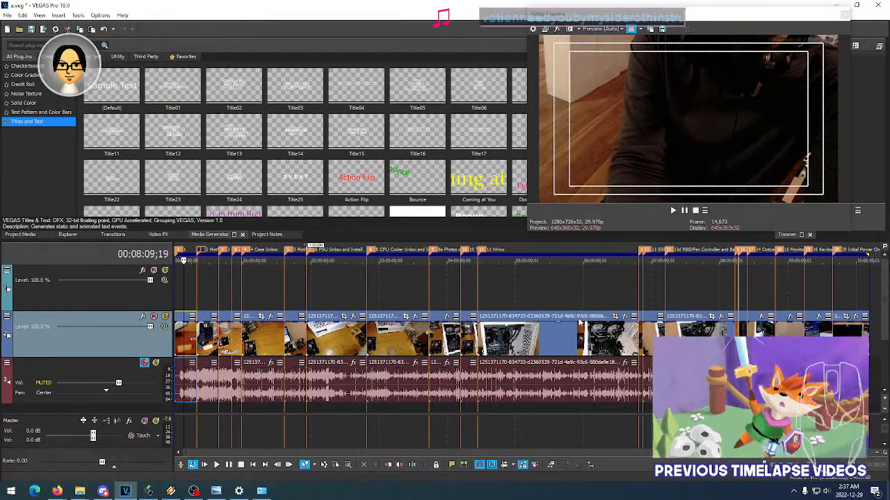
{"action": "left_click", "coordinate": [601, 298]}
{"action": "left_click", "coordinate": [619, 297]}
{"action": "left_click", "coordinate": [489, 299]}
{"action": "left_click", "coordinate": [549, 296]}
{"action": "left_click", "coordinate": [486, 295]}
{"action": "left_click", "coordinate": [429, 293]}
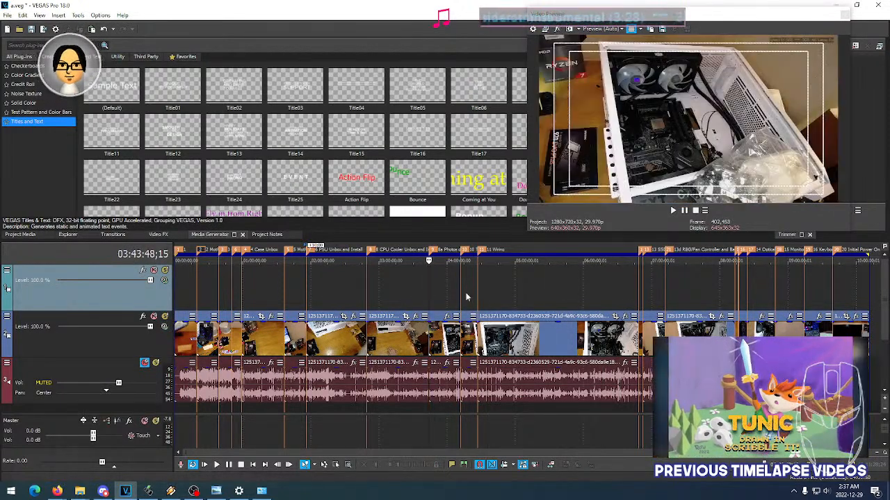
{"action": "scroll", "coordinate": [466, 298], "scroll_direction": "up", "scroll_amount": 6}
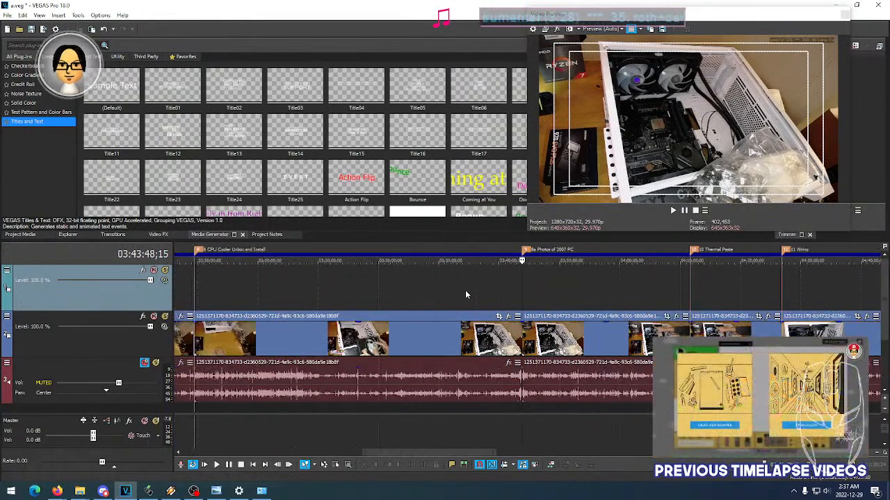
{"action": "scroll", "coordinate": [466, 295], "scroll_direction": "down", "scroll_amount": 2}
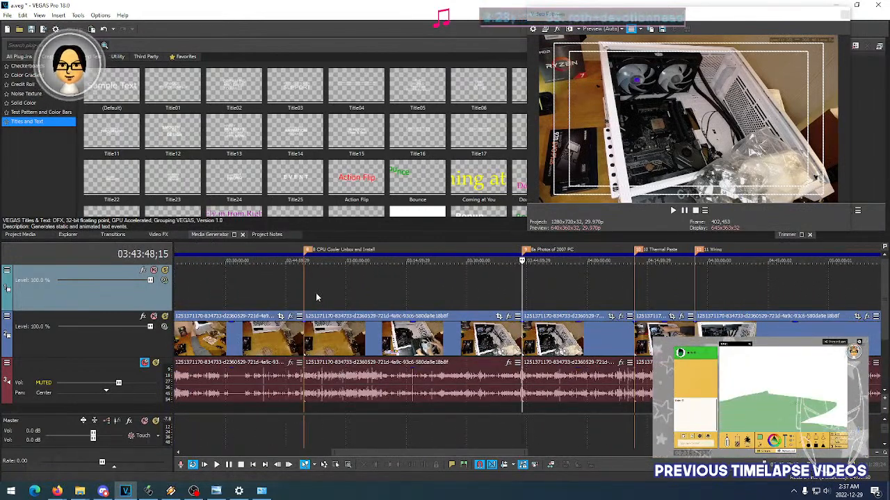
{"action": "scroll", "coordinate": [315, 293], "scroll_direction": "down", "scroll_amount": 1}
{"action": "scroll", "coordinate": [315, 292], "scroll_direction": "down", "scroll_amount": 2}
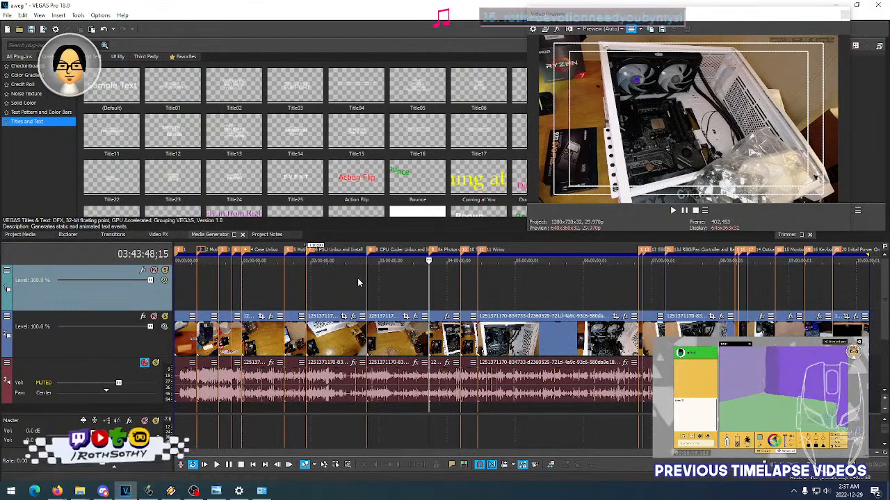
{"action": "scroll", "coordinate": [438, 291], "scroll_direction": "up", "scroll_amount": 2}
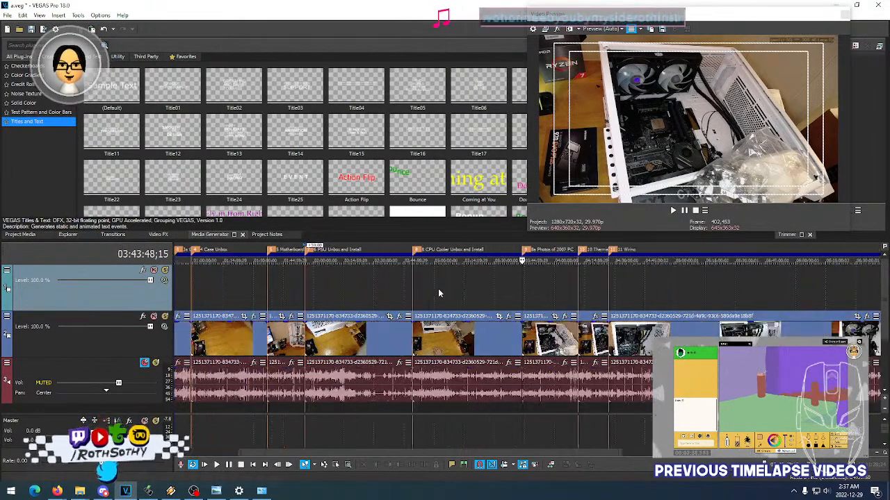
{"action": "scroll", "coordinate": [716, 286], "scroll_direction": "down", "scroll_amount": 2}
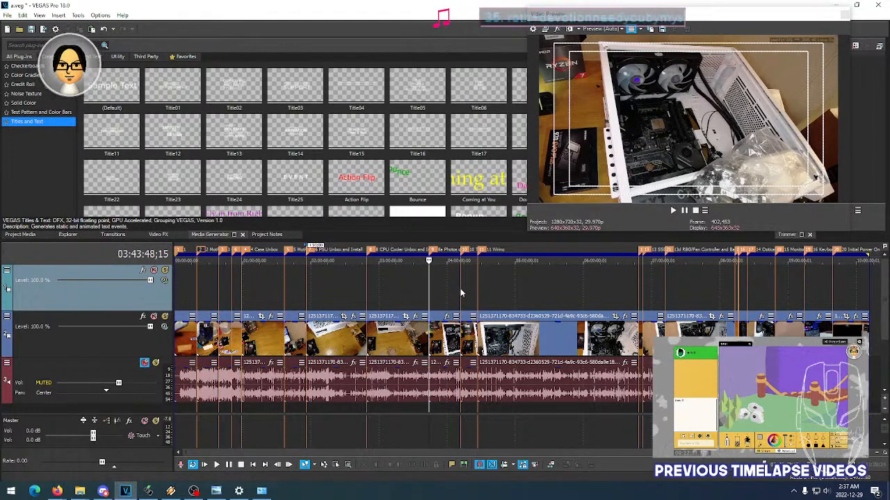
- Check the current time and date in the system clock and calendar, leaving the calendar closed
{"action": "left_click", "coordinate": [852, 493]}
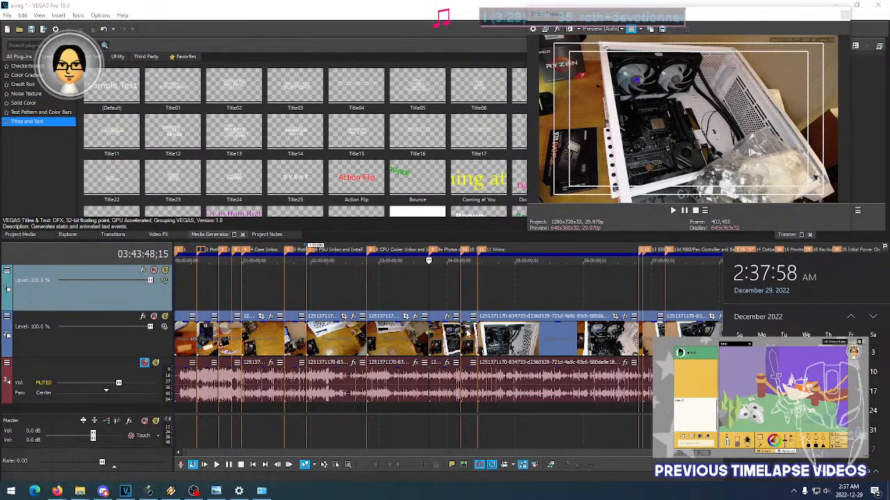
{"action": "left_click", "coordinate": [621, 465]}
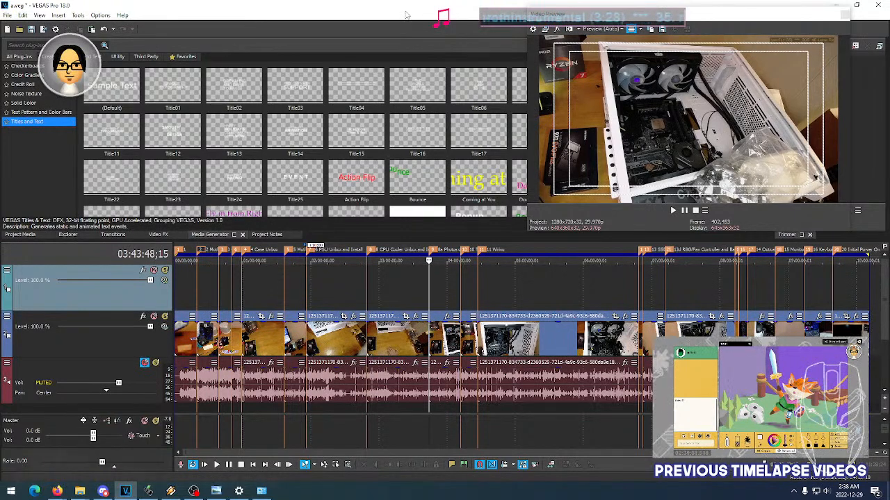
{"action": "left_click", "coordinate": [858, 496]}
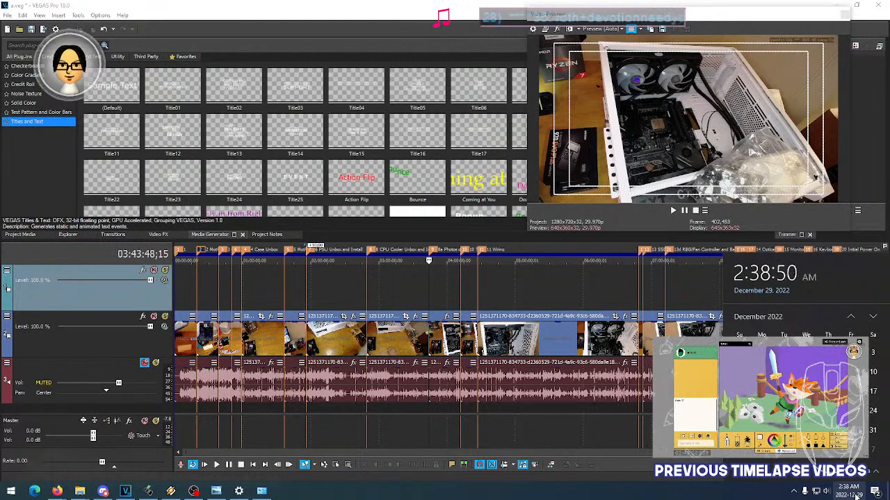
{"action": "left_click", "coordinate": [857, 496]}
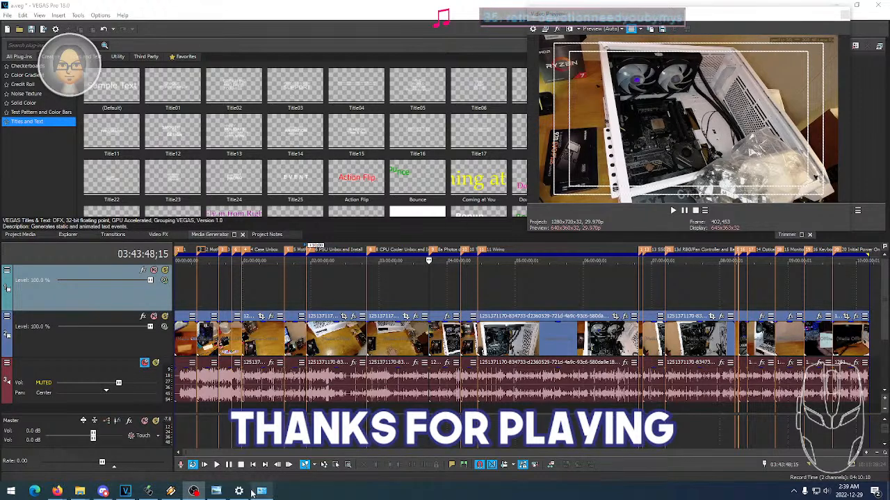
{"action": "left_click", "coordinate": [216, 491]}
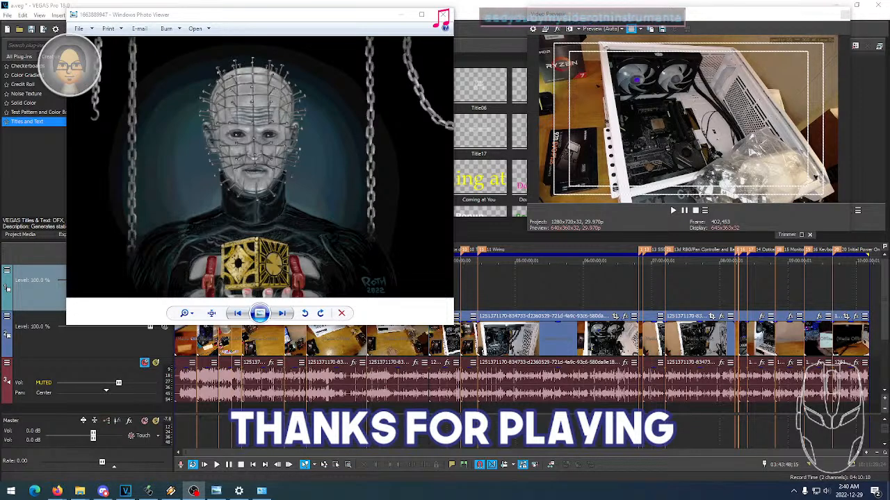
{"action": "left_click", "coordinate": [57, 491]}
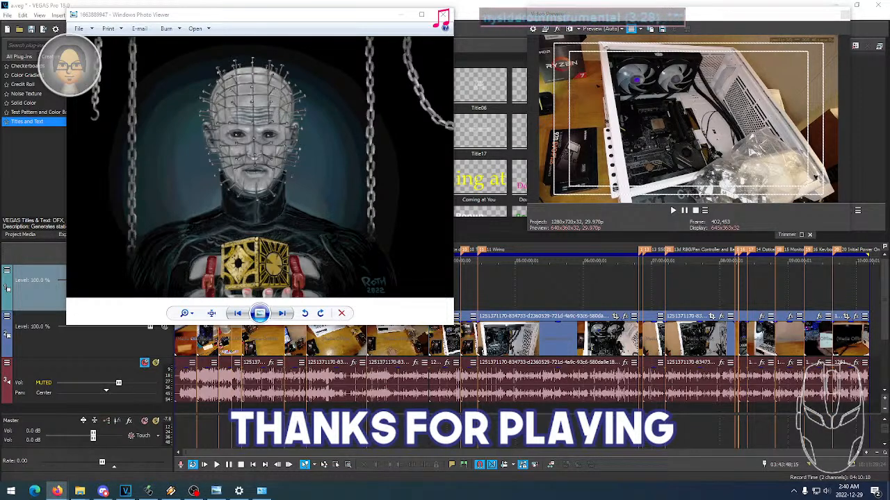